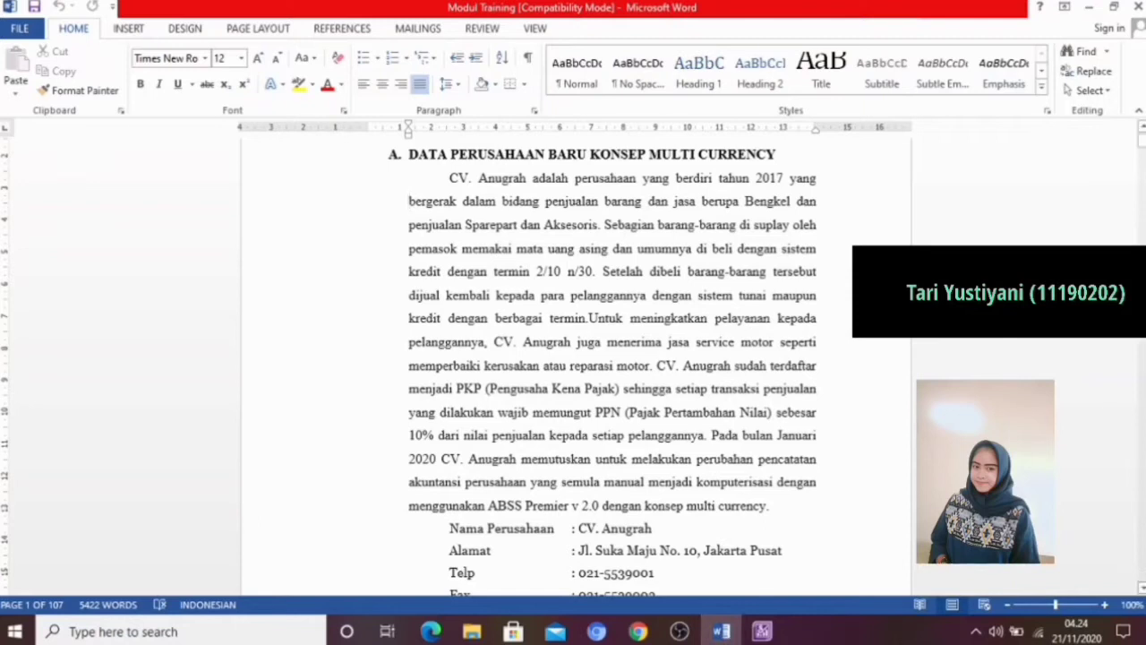
Read the CV. Anugrah company profile and contact details in the training module document
{"action": "left_click", "coordinate": [1143, 587]}
{"action": "left_click", "coordinate": [1143, 588]}
{"action": "left_click", "coordinate": [1142, 588]}
{"action": "left_click", "coordinate": [1143, 588]}
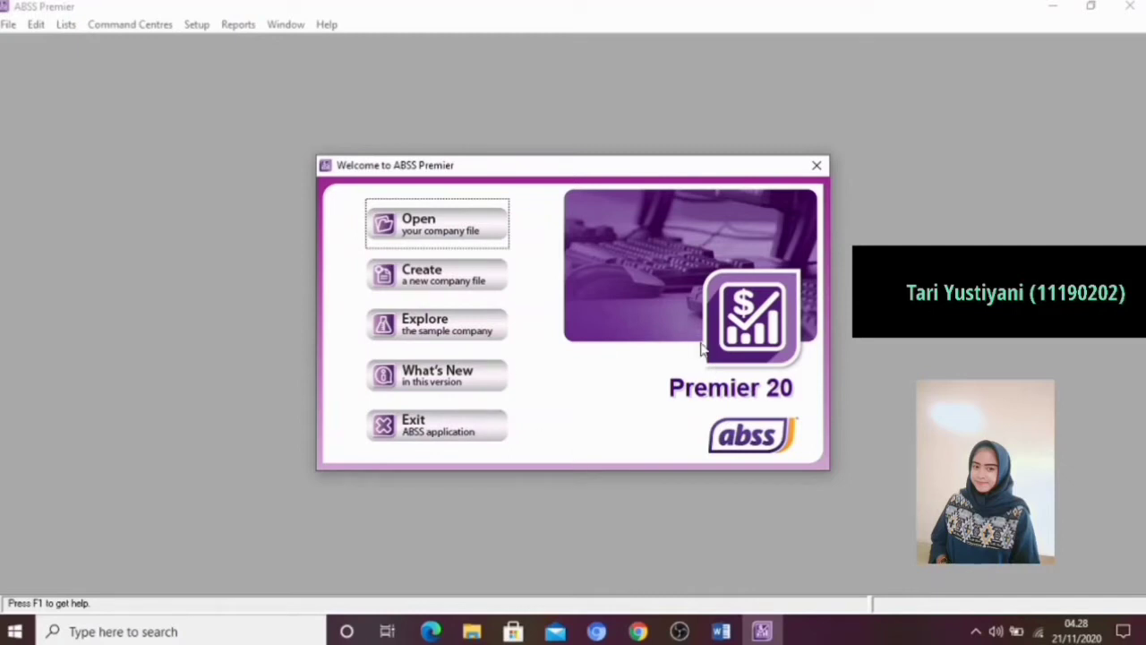
Start a new company file in ABSS Premier and enter CV.Anugrah as the company name
{"action": "left_click", "coordinate": [450, 285]}
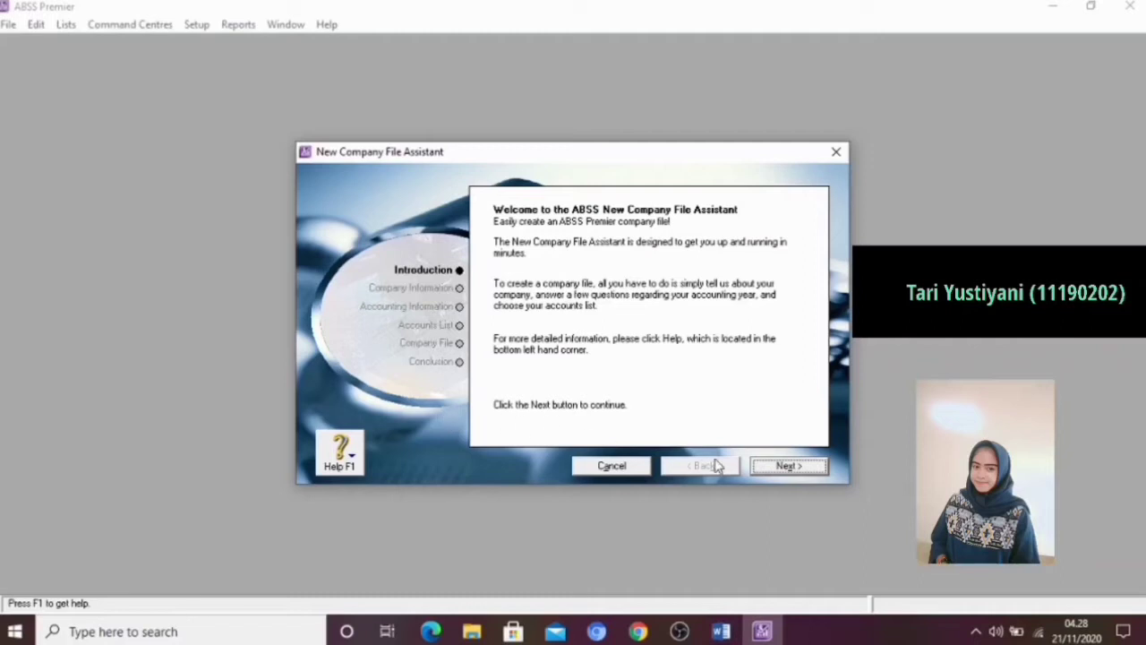
{"action": "left_click", "coordinate": [765, 469]}
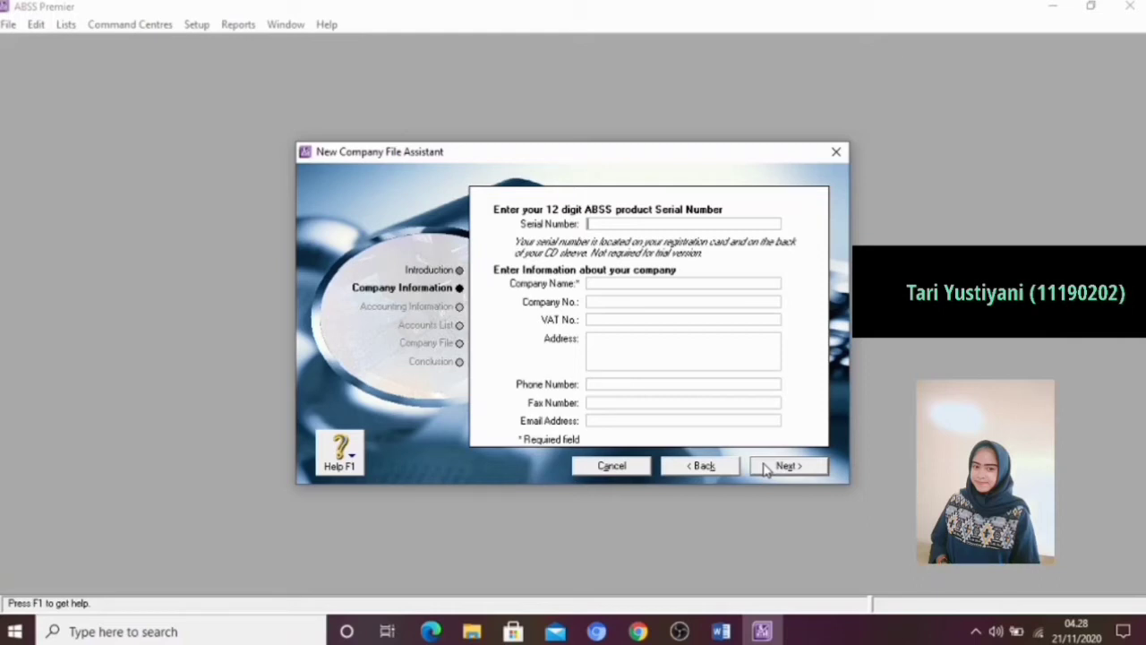
{"action": "left_click", "coordinate": [611, 283]}
{"action": "type", "text": "C"}
{"action": "type", "text": "V"}
{"action": "type", "text": " A"}
{"action": "type", "text": "gu"}
{"action": "type", "text": "grah"}
Fill in the company's street address in the company information
{"action": "left_click", "coordinate": [613, 341]}
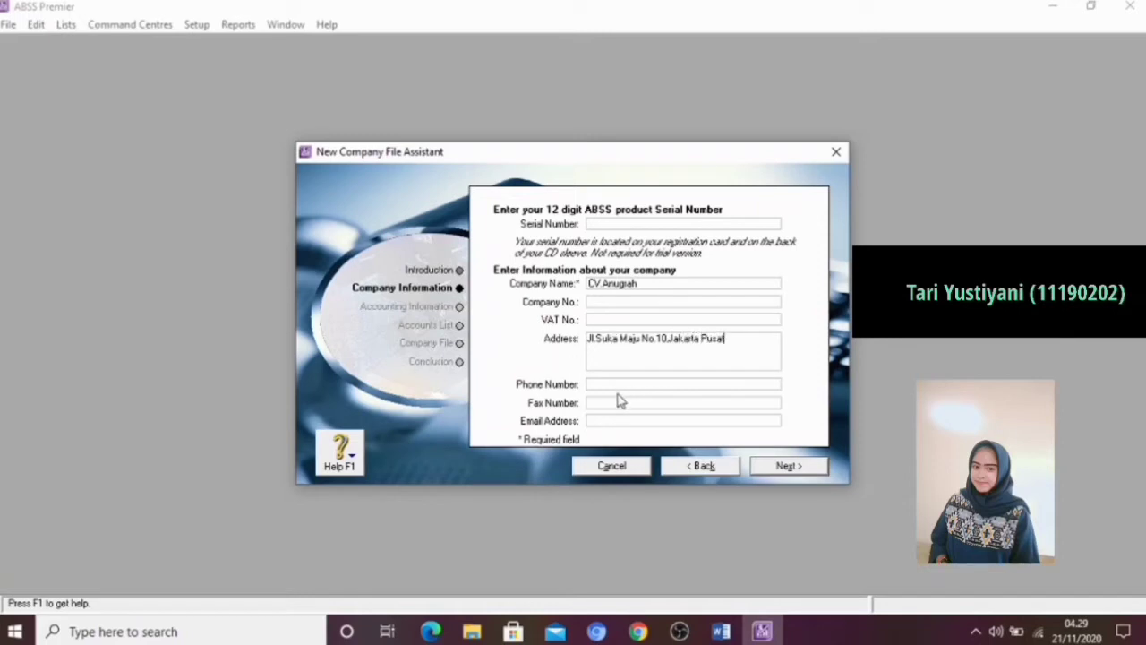
Fill in the company's phone number and fax number
{"action": "left_click", "coordinate": [615, 385]}
{"action": "left_click", "coordinate": [614, 403]}
Fill in the company's e-mail address and continue to the accounting year settings
{"action": "left_click", "coordinate": [619, 421]}
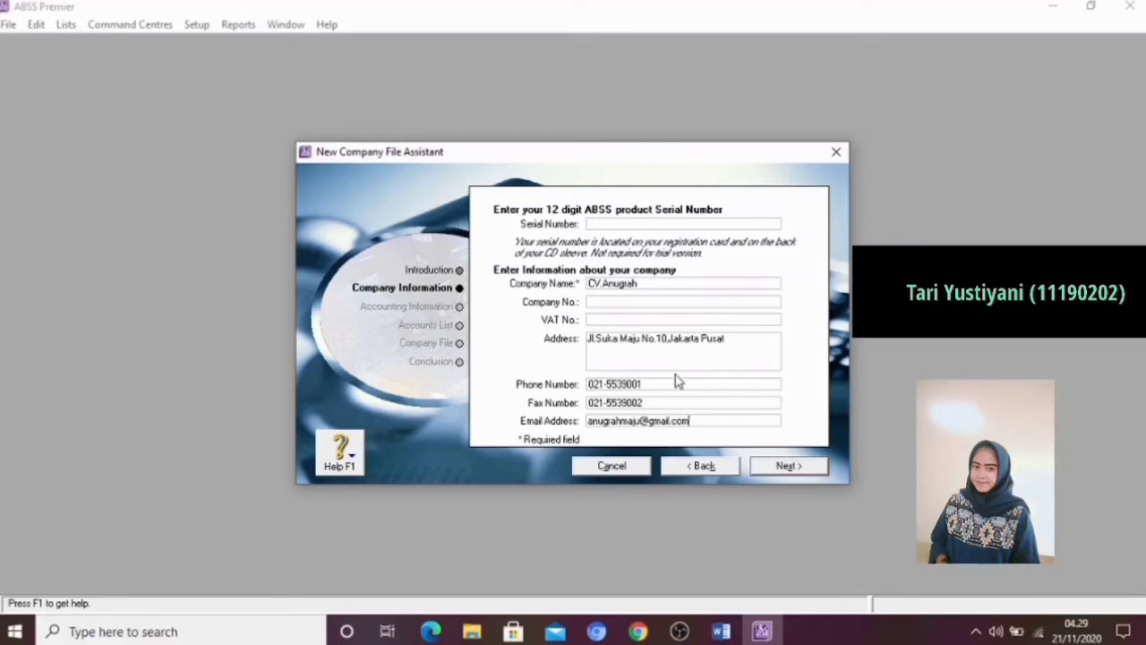
{"action": "left_click", "coordinate": [779, 473]}
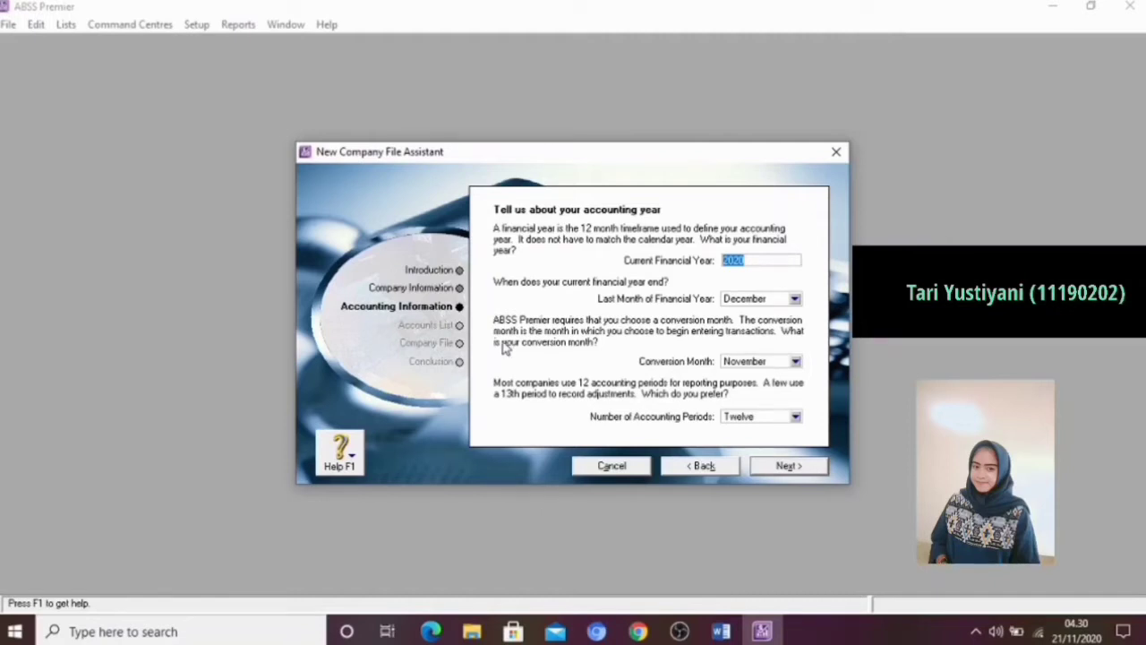
Set the conversion month to January with thirteen accounting periods and accept the accounting information
{"action": "left_click", "coordinate": [795, 361]}
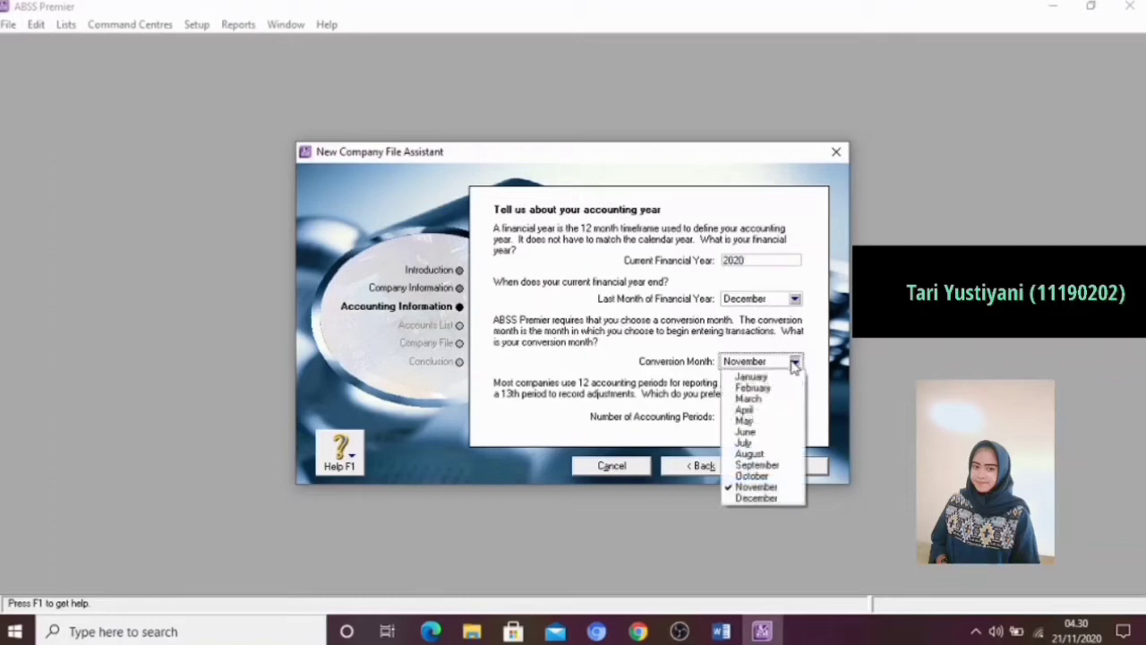
{"action": "left_click", "coordinate": [763, 377]}
{"action": "left_click", "coordinate": [794, 418]}
{"action": "left_click", "coordinate": [771, 444]}
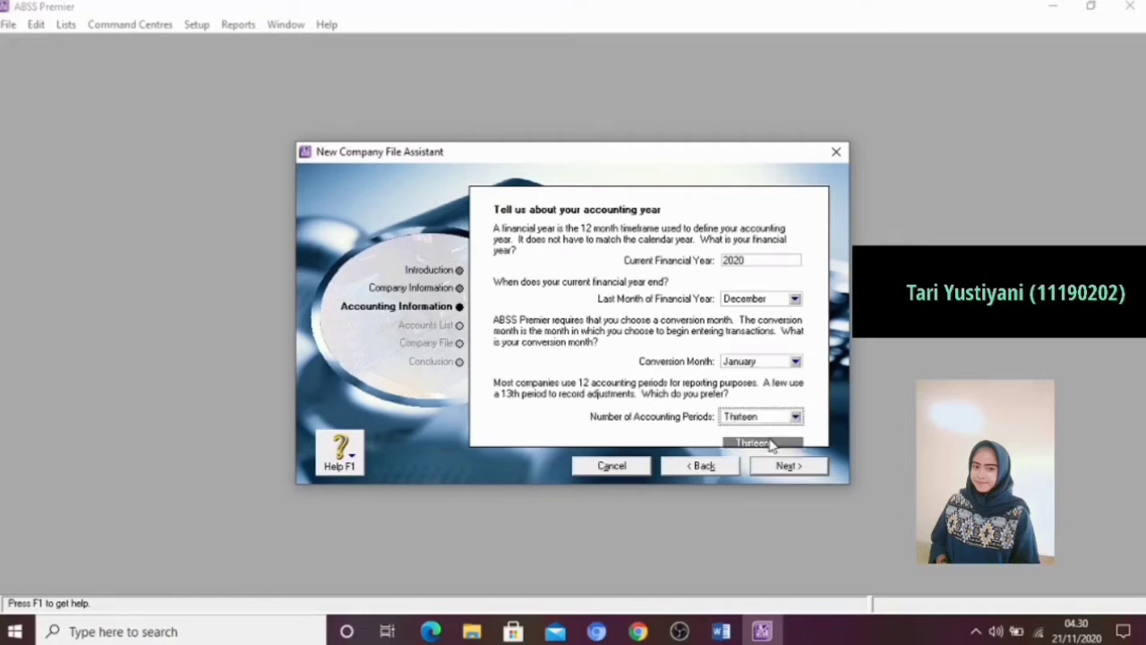
{"action": "left_click", "coordinate": [781, 468]}
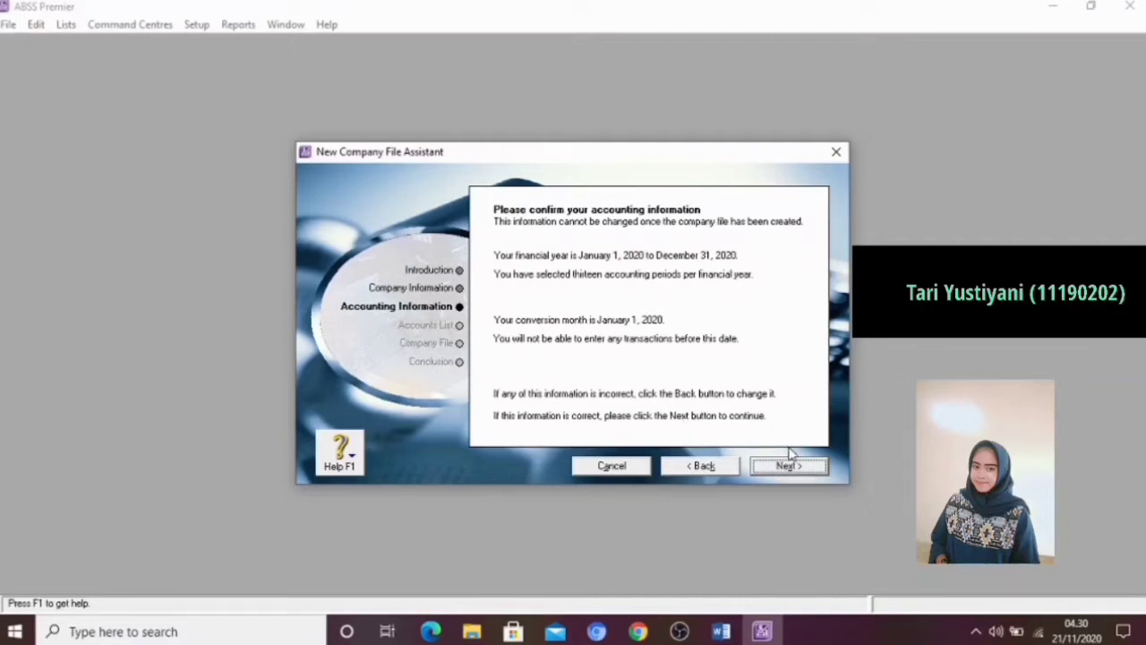
{"action": "left_click", "coordinate": [789, 466]}
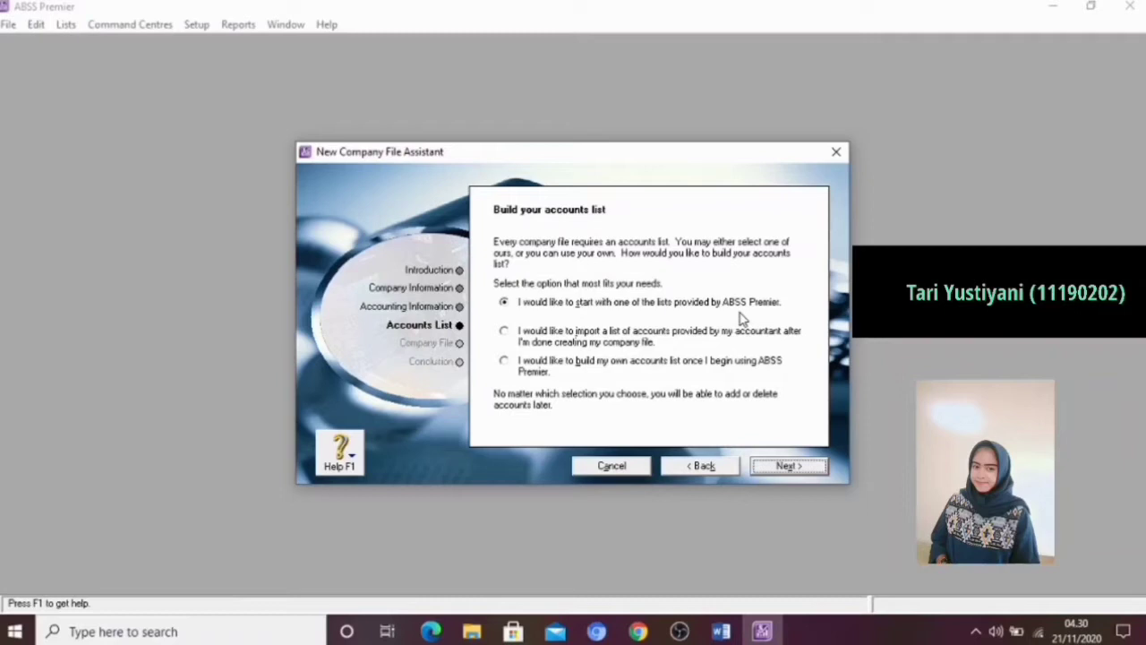
Start from a provided accounts list and choose Mechanic as the type of business under the Service classification
{"action": "left_click", "coordinate": [784, 474]}
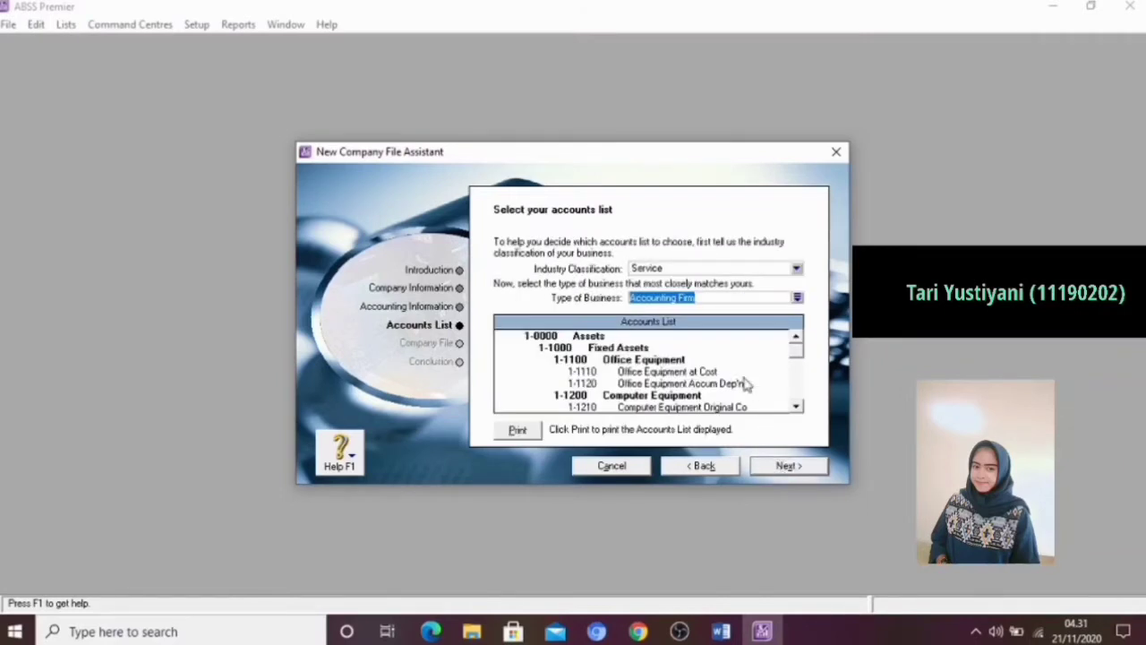
{"action": "left_click", "coordinate": [717, 298]}
{"action": "key", "text": "BackSpace"}
{"action": "key", "text": "BackSpace"}
{"action": "key", "text": "BackSpace"}
{"action": "key", "text": "BackSpace"}
{"action": "key", "text": "BackSpace"}
{"action": "key", "text": "BackSpace"}
{"action": "key", "text": "BackSpace"}
{"action": "key", "text": "BackSpace"}
{"action": "key", "text": "BackSpace"}
{"action": "key", "text": "BackSpace"}
{"action": "key", "text": "BackSpace"}
{"action": "key", "text": "BackSpace"}
{"action": "key", "text": "BackSpace"}
{"action": "key", "text": "BackSpace"}
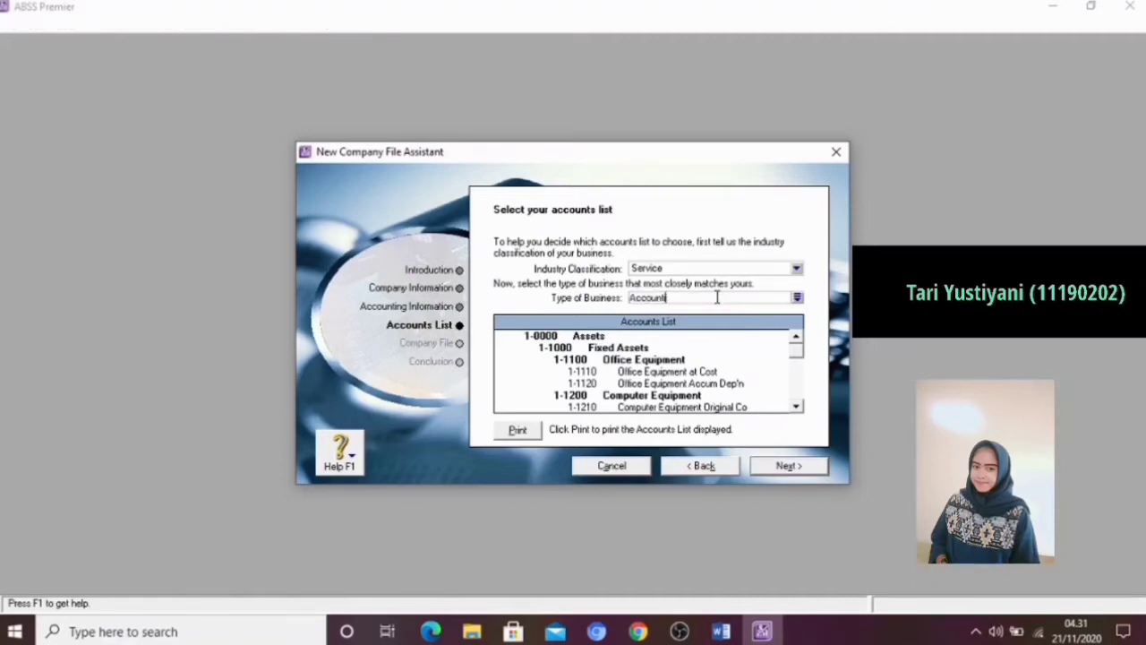
{"action": "type", "text": "Mechani"}
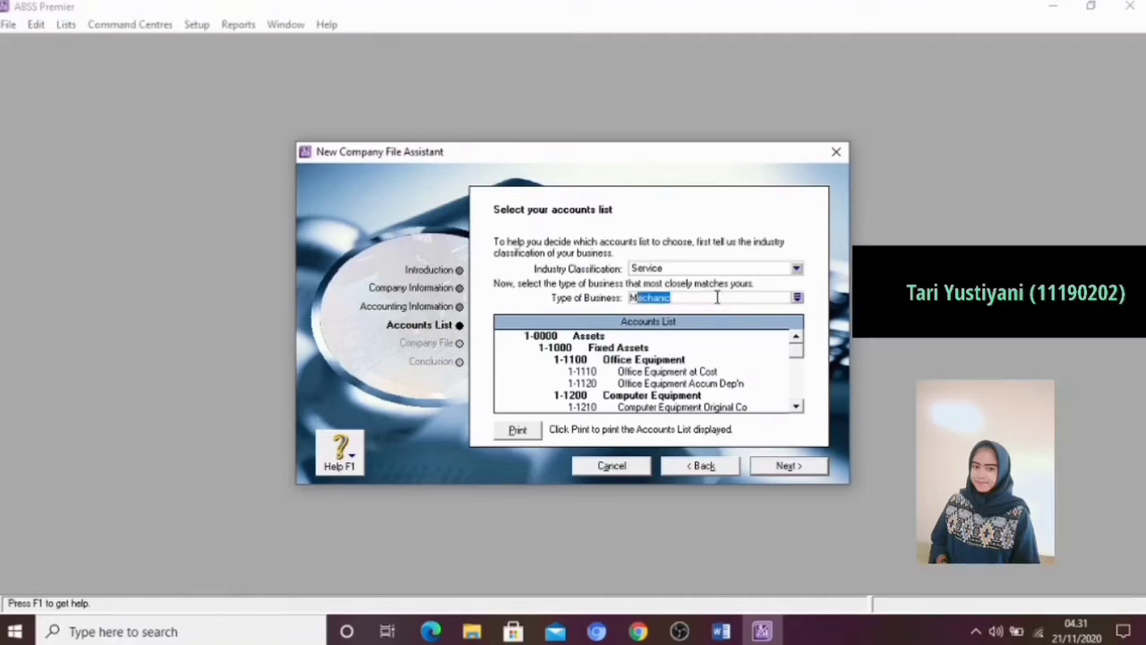
{"action": "type", "text": "chan"}
{"action": "left_click", "coordinate": [788, 468]}
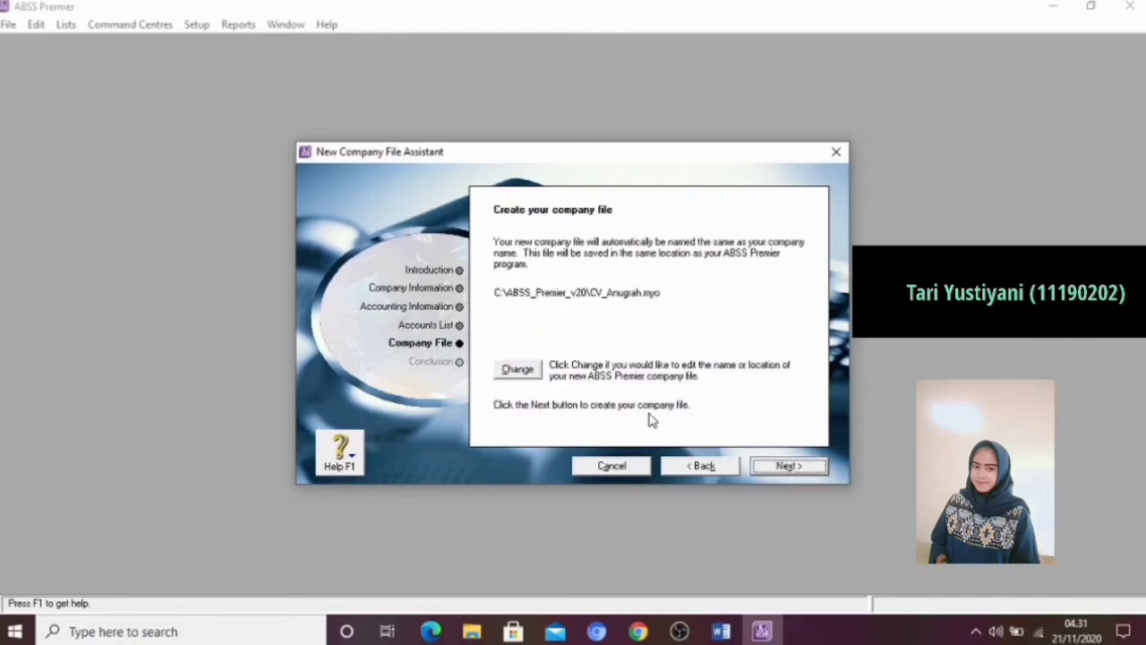
Change the company file location to the DATA (D:) drive and create a folder there named CV.Anugrah
{"action": "left_click", "coordinate": [517, 370]}
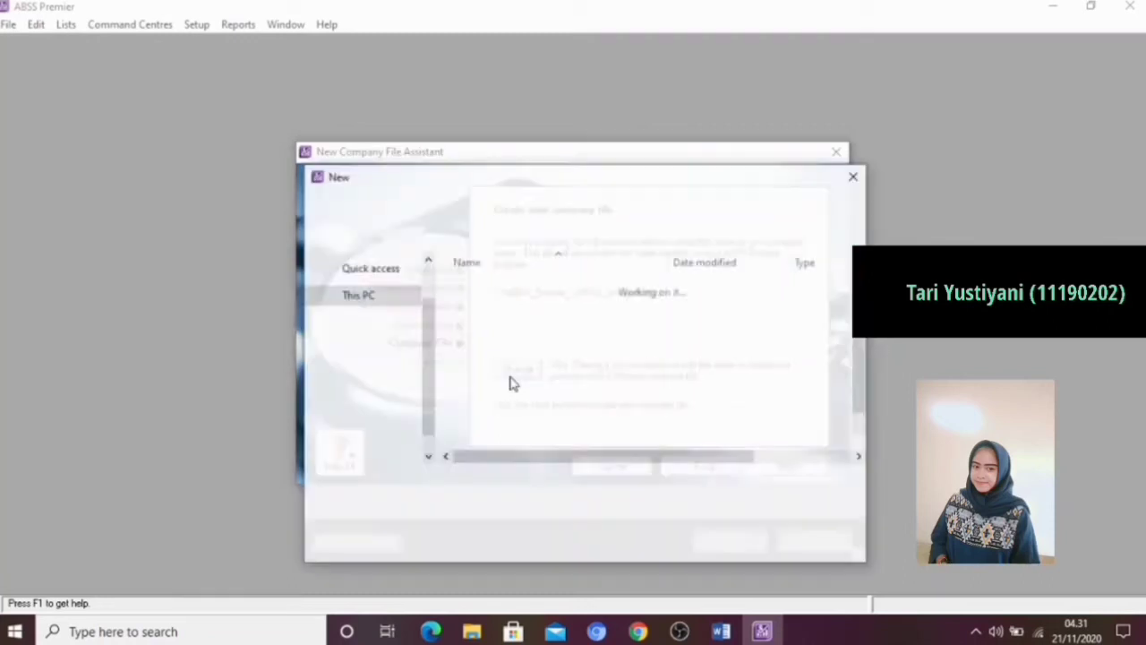
{"action": "left_click", "coordinate": [427, 457]}
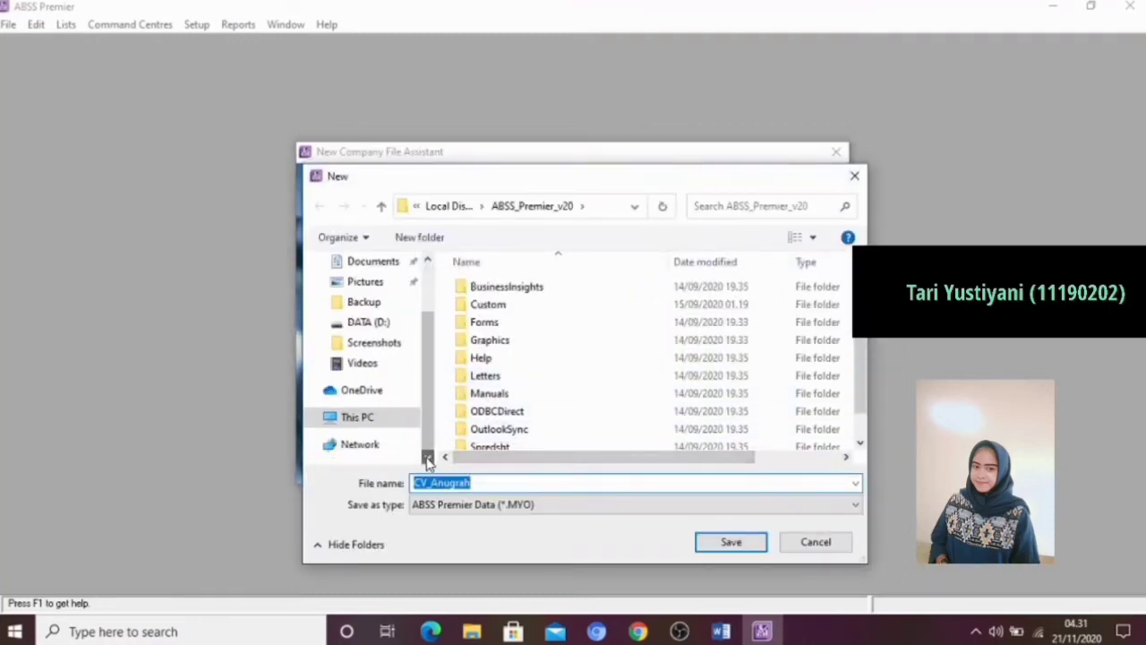
{"action": "left_click", "coordinate": [390, 329]}
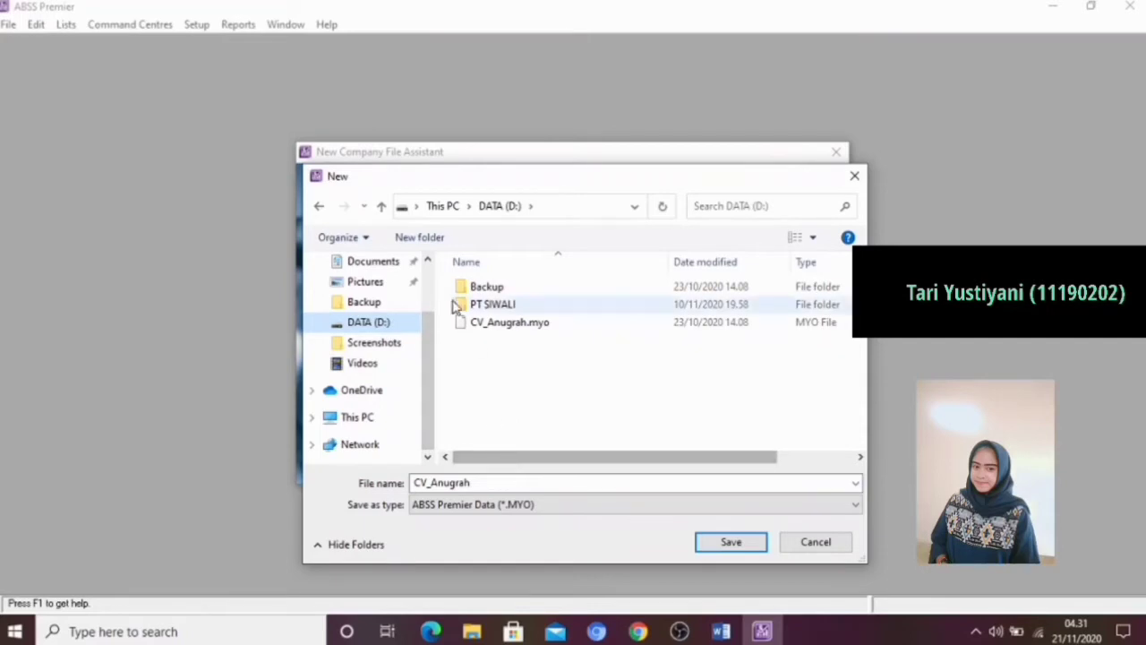
{"action": "left_click", "coordinate": [431, 246]}
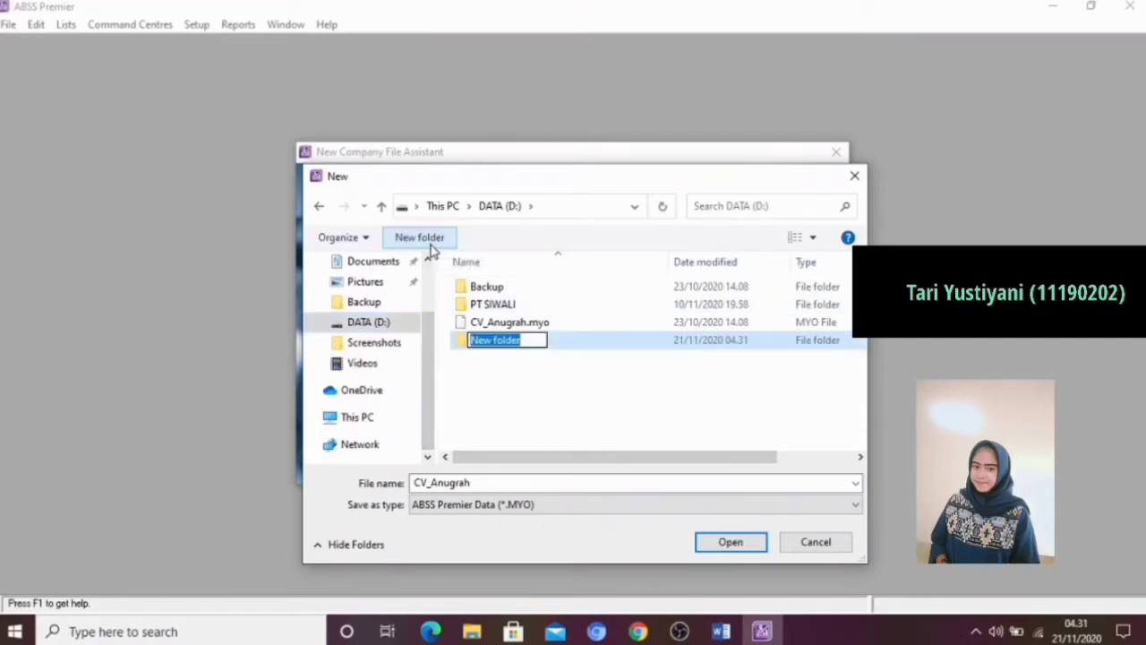
{"action": "left_click", "coordinate": [530, 338]}
{"action": "key", "text": "BackSpace"}
{"action": "key", "text": "BackSpace"}
{"action": "key", "text": "BackSpace"}
{"action": "key", "text": "BackSpace"}
{"action": "key", "text": "BackSpace"}
{"action": "key", "text": "BackSpace"}
{"action": "key", "text": "BackSpace"}
{"action": "key", "text": "BackSpace"}
{"action": "key", "text": "BackSpace"}
{"action": "type", "text": "C"}
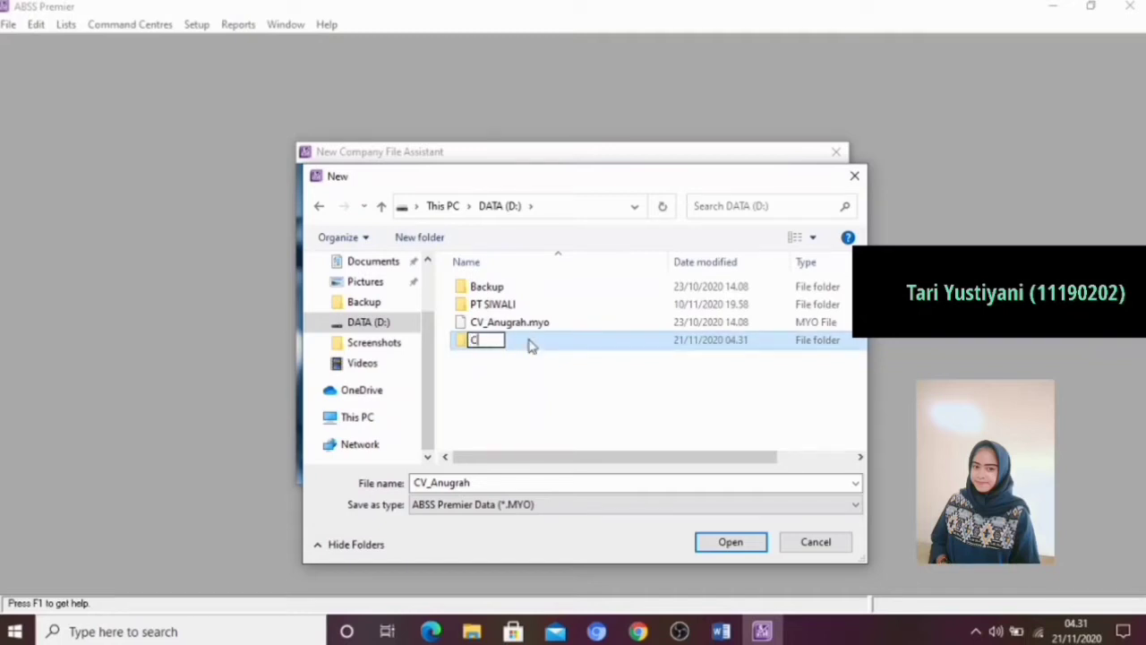
{"action": "type", "text": "V_Anugrah"}
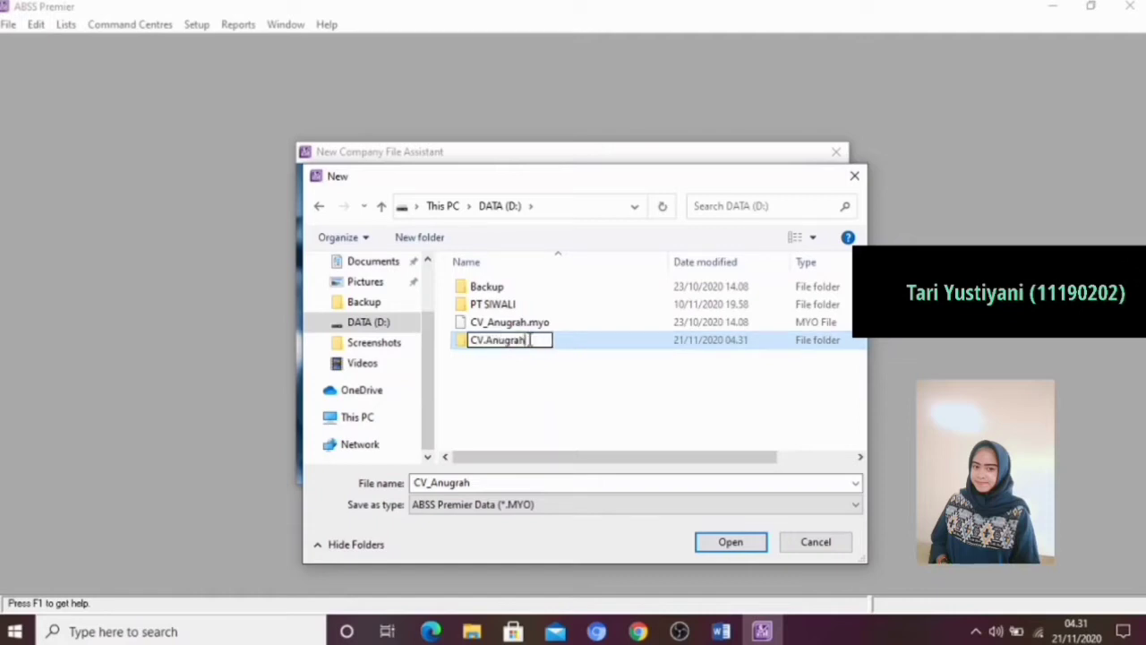
{"action": "left_click", "coordinate": [584, 348]}
Save the company file as CV_Anugrah in the CV.Anugrah folder, create it and continue to the Command Centre
{"action": "double_click", "coordinate": [582, 345]}
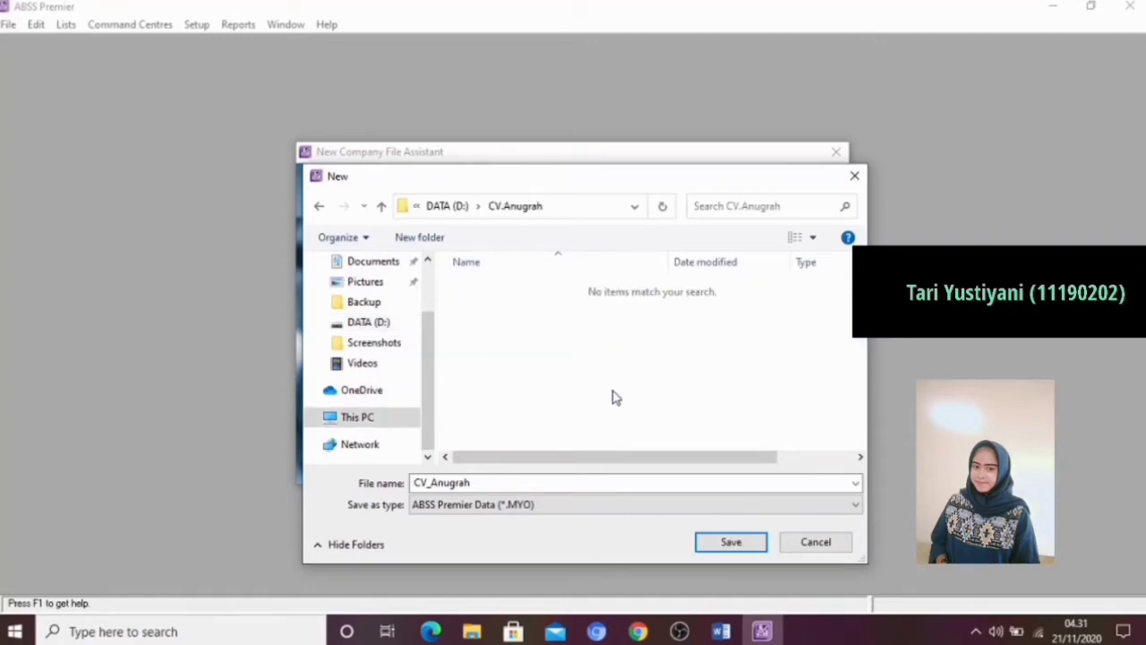
{"action": "left_click", "coordinate": [729, 543]}
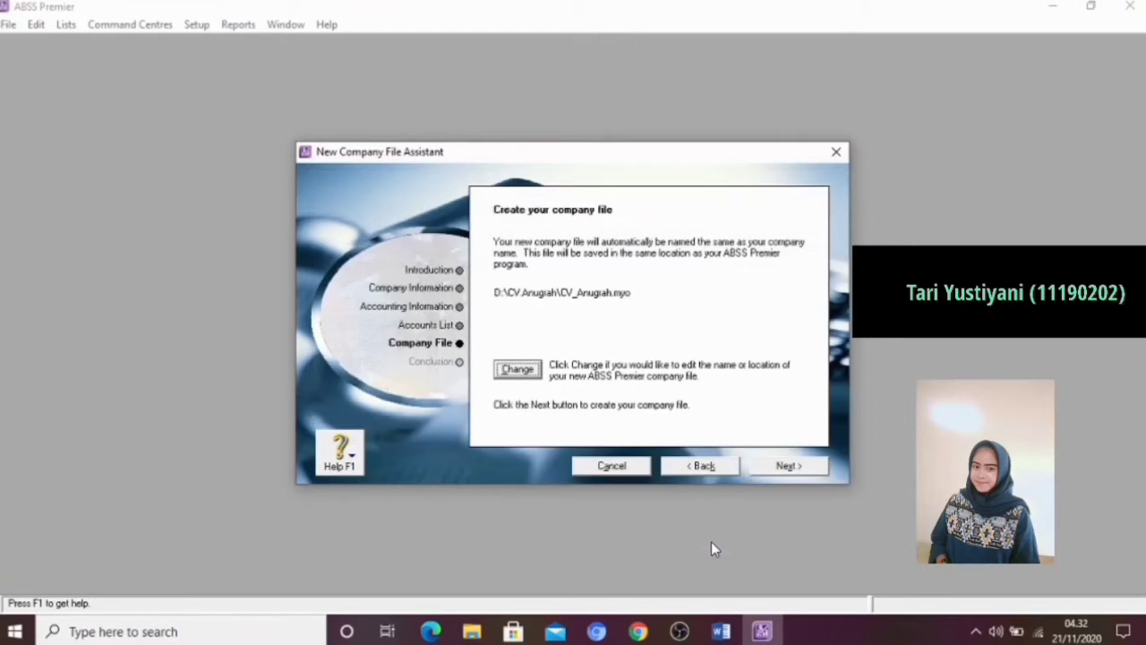
{"action": "left_click", "coordinate": [815, 467]}
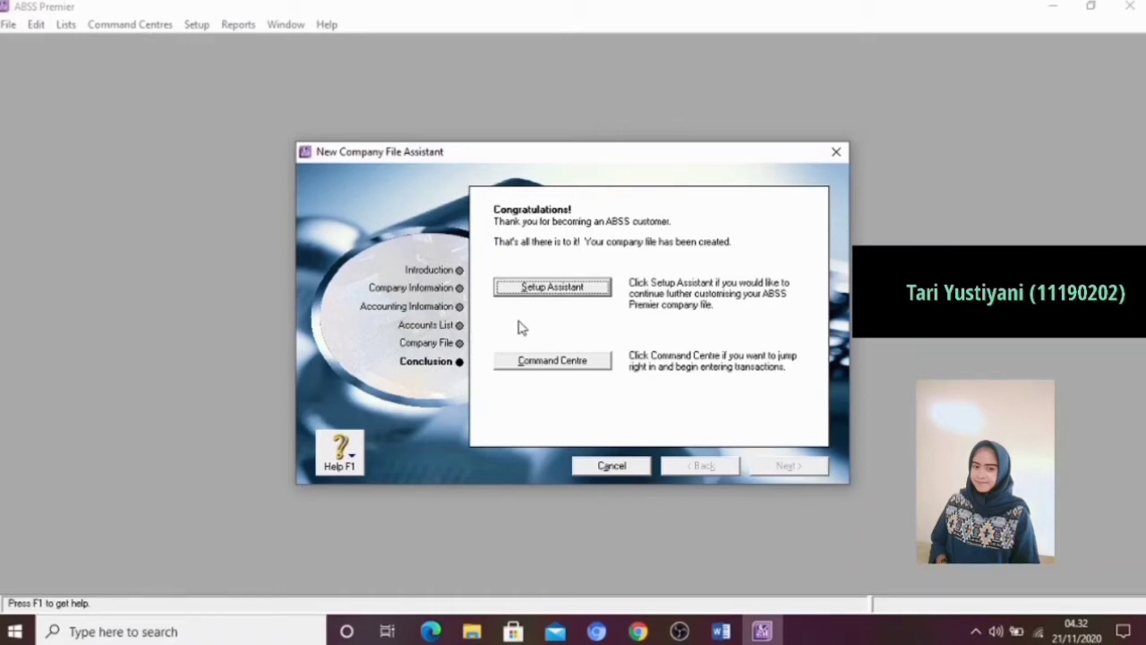
{"action": "left_click", "coordinate": [544, 373]}
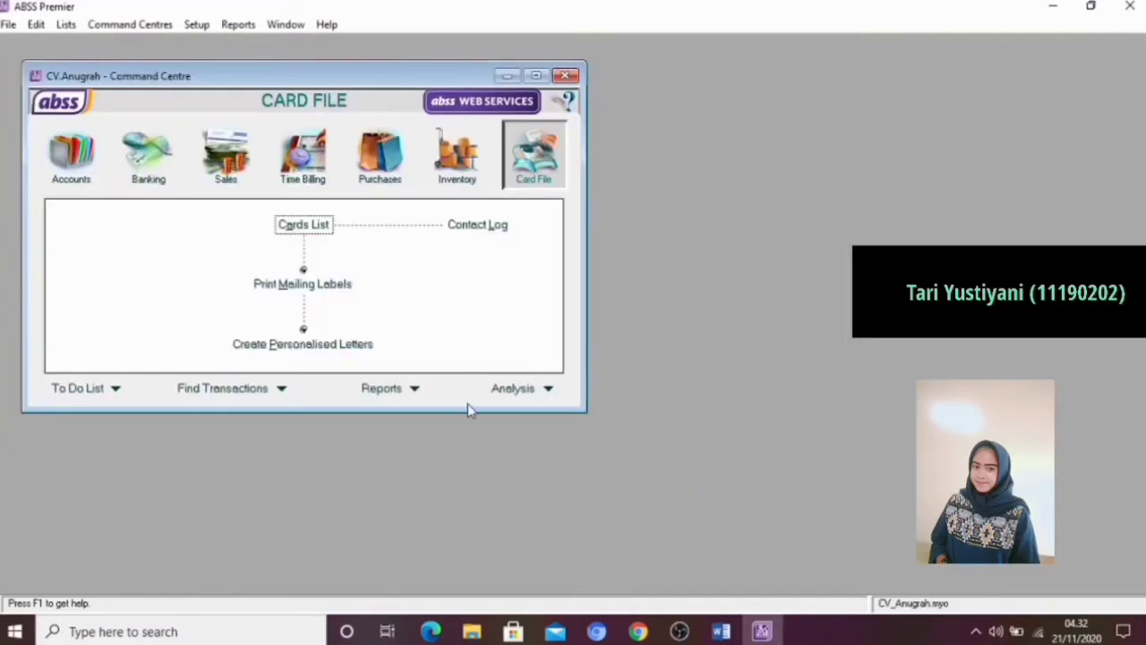
Switch to the Word training module and review its table of required System, Windows, Sales, Purchase and Security preferences
{"action": "left_click", "coordinate": [680, 631]}
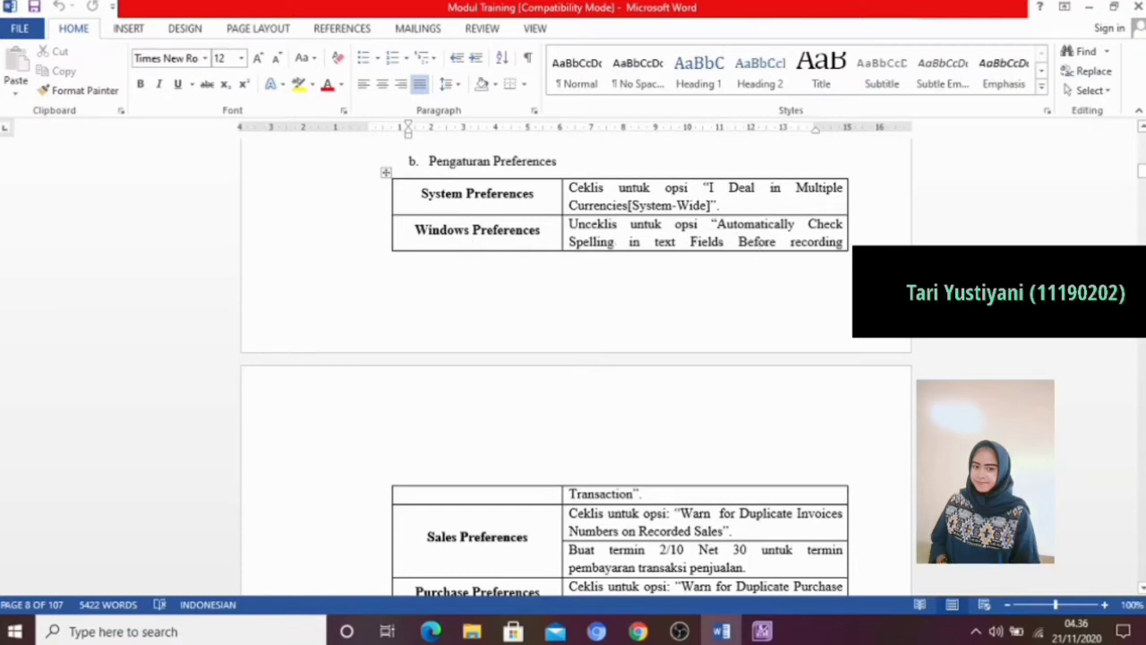
{"action": "scroll", "coordinate": [575, 366], "scroll_direction": "down", "scroll_amount": 2}
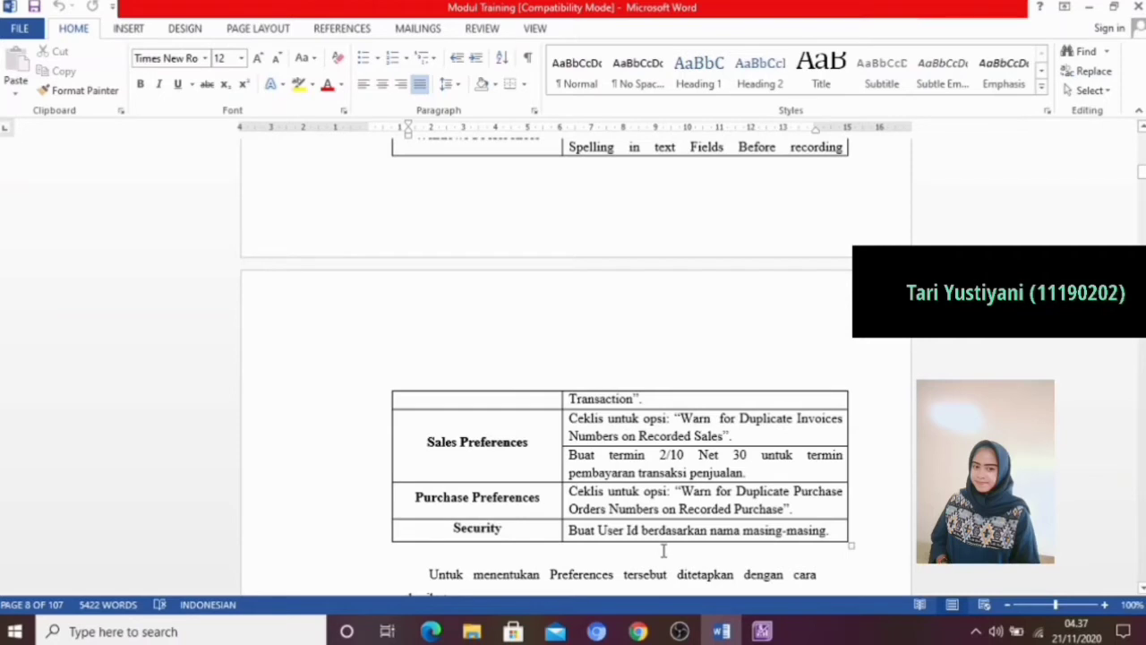
{"action": "left_click", "coordinate": [679, 631]}
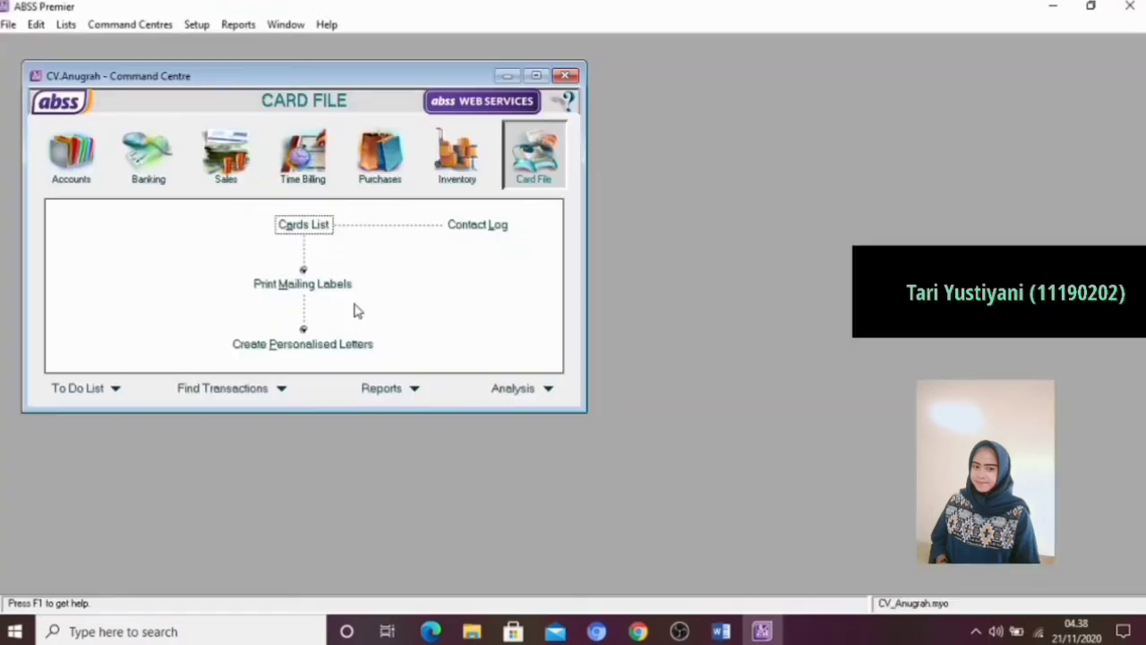
In the ABSS Premier preferences, enable dealing in multiple currencies and disable the automatic spelling check before recording transactions
{"action": "left_click", "coordinate": [197, 25]}
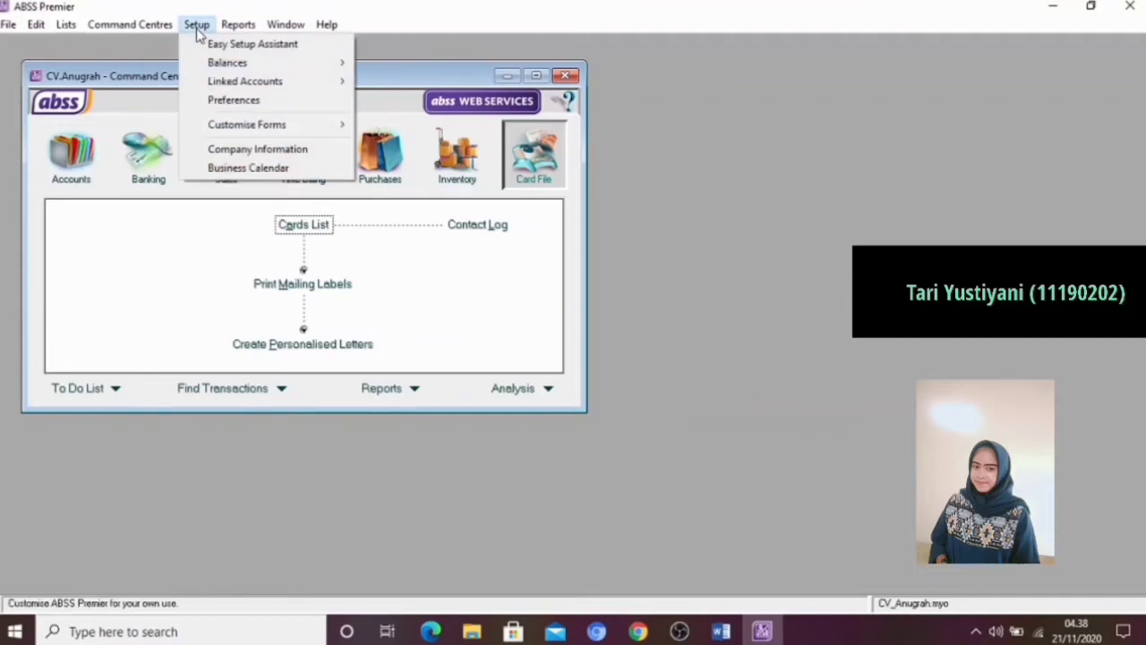
{"action": "left_click", "coordinate": [220, 103]}
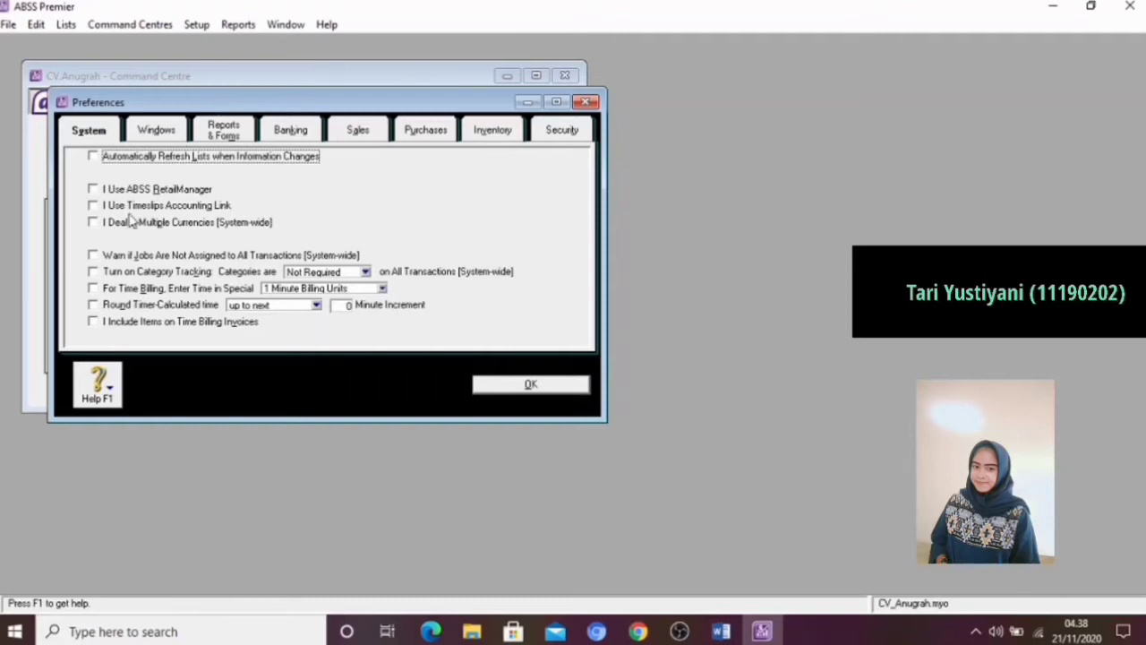
{"action": "left_click", "coordinate": [94, 223]}
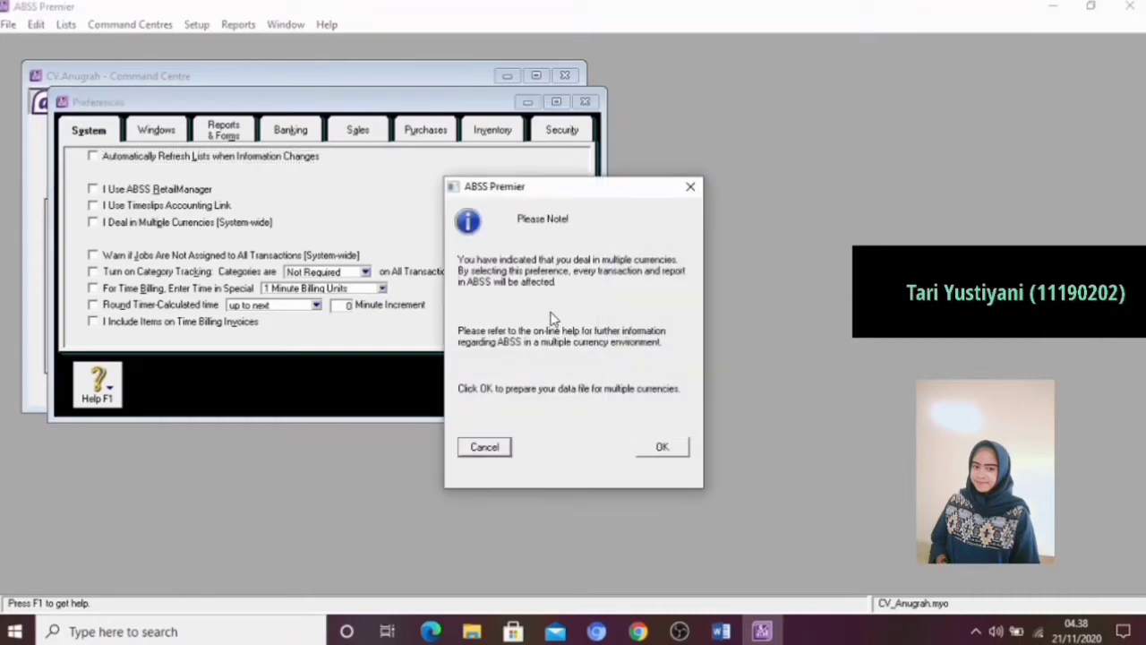
{"action": "left_click", "coordinate": [674, 453]}
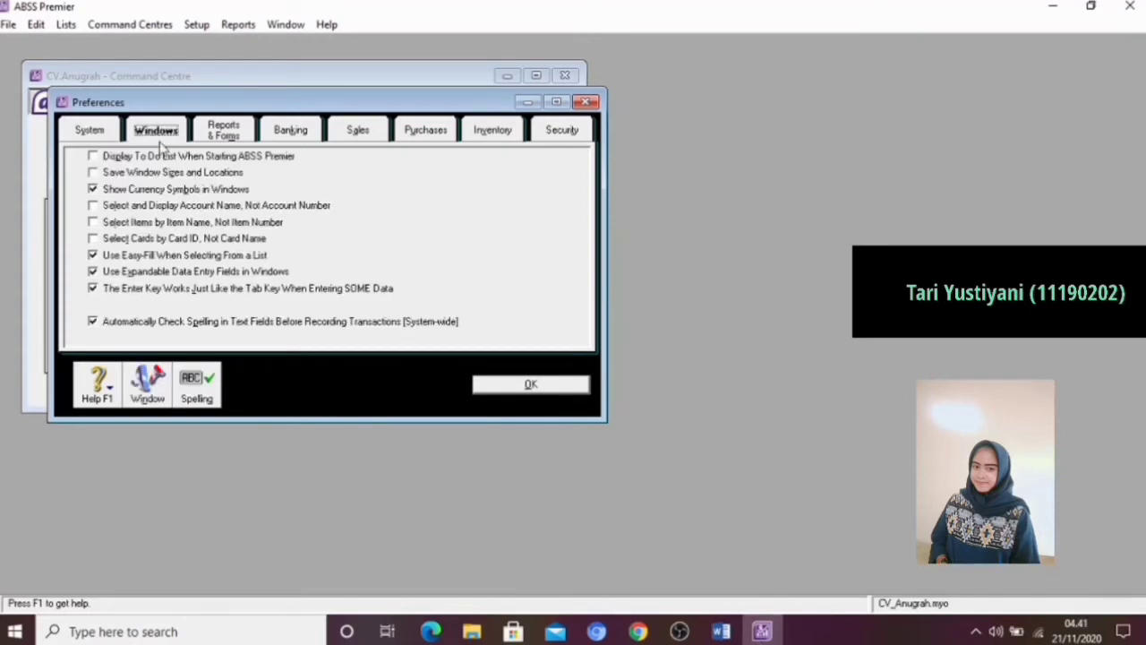
{"action": "left_click", "coordinate": [93, 322]}
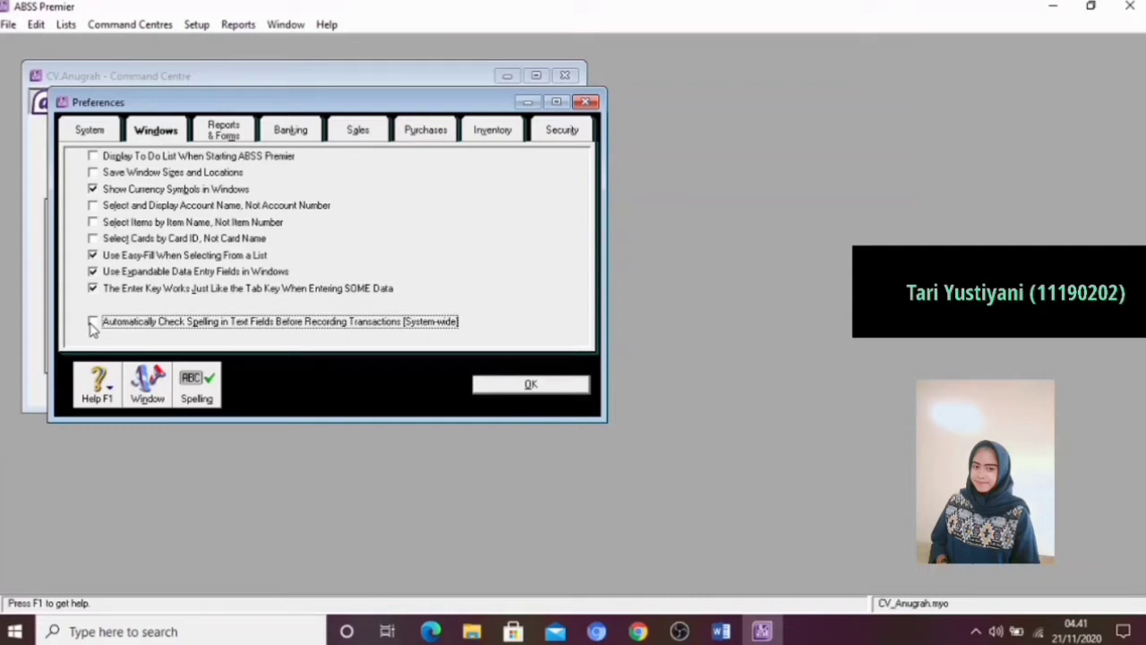
In the Sales preferences, enable the warning for duplicate invoice numbers and make the default customer payment due In a Given # of Days
{"action": "left_click", "coordinate": [345, 133]}
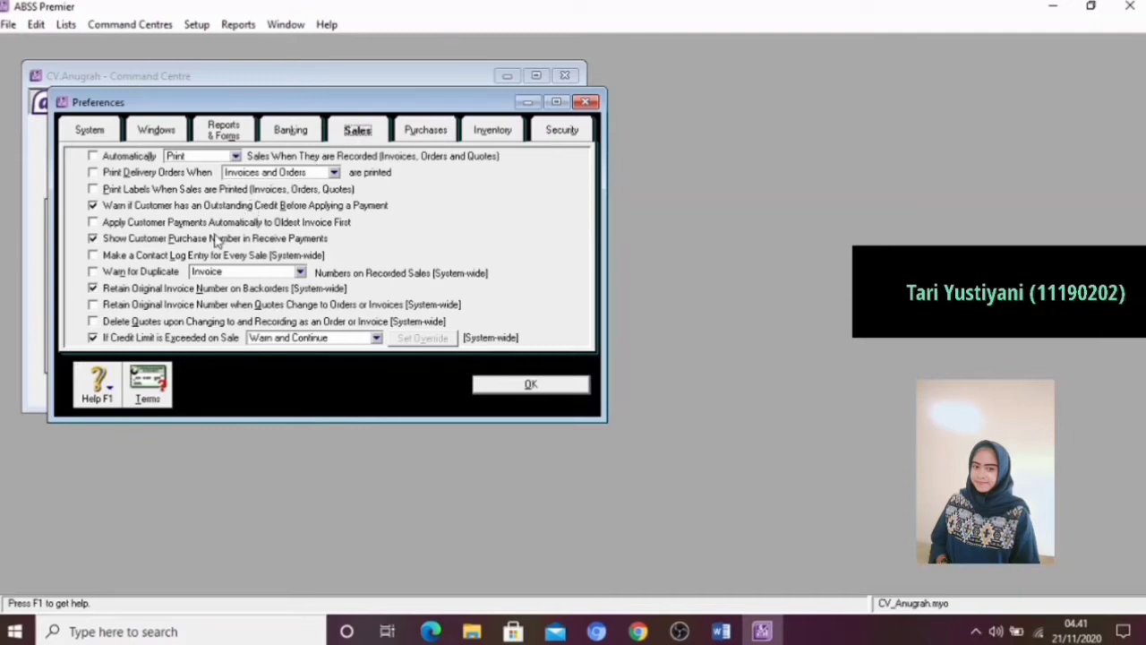
{"action": "left_click", "coordinate": [93, 274]}
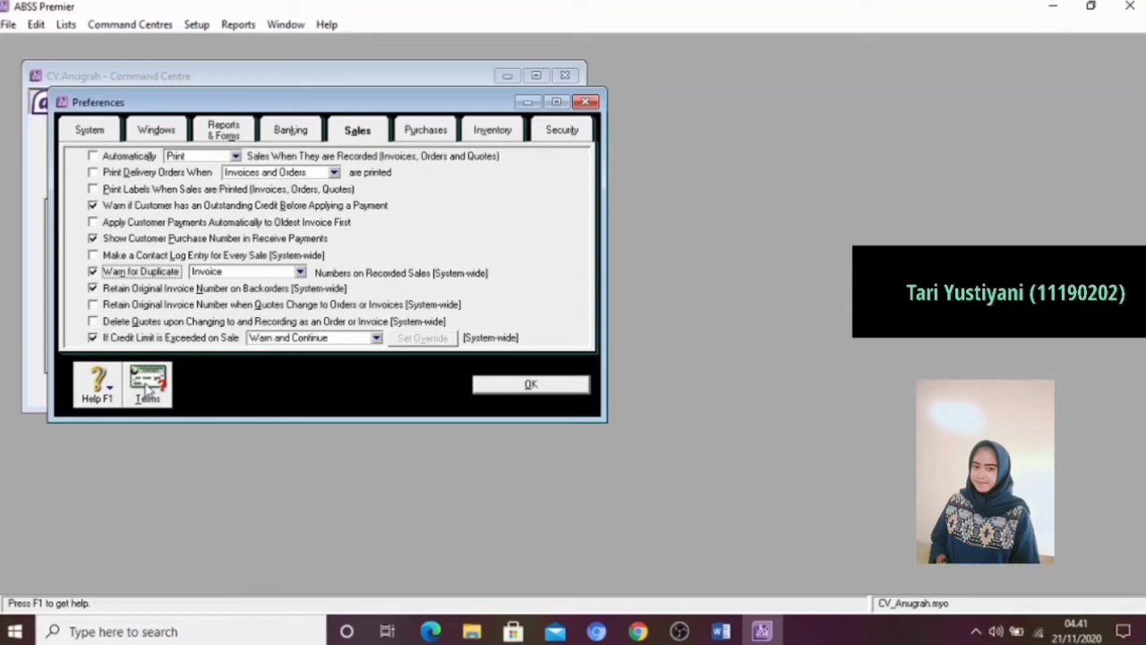
{"action": "left_click", "coordinate": [148, 385]}
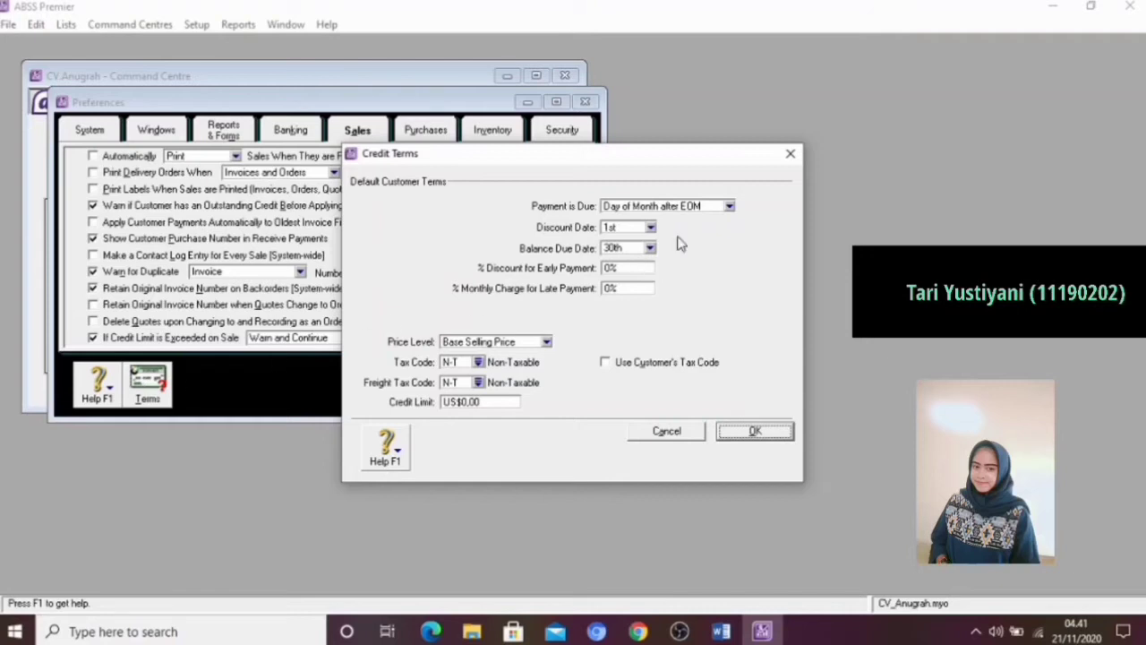
{"action": "left_click", "coordinate": [729, 207]}
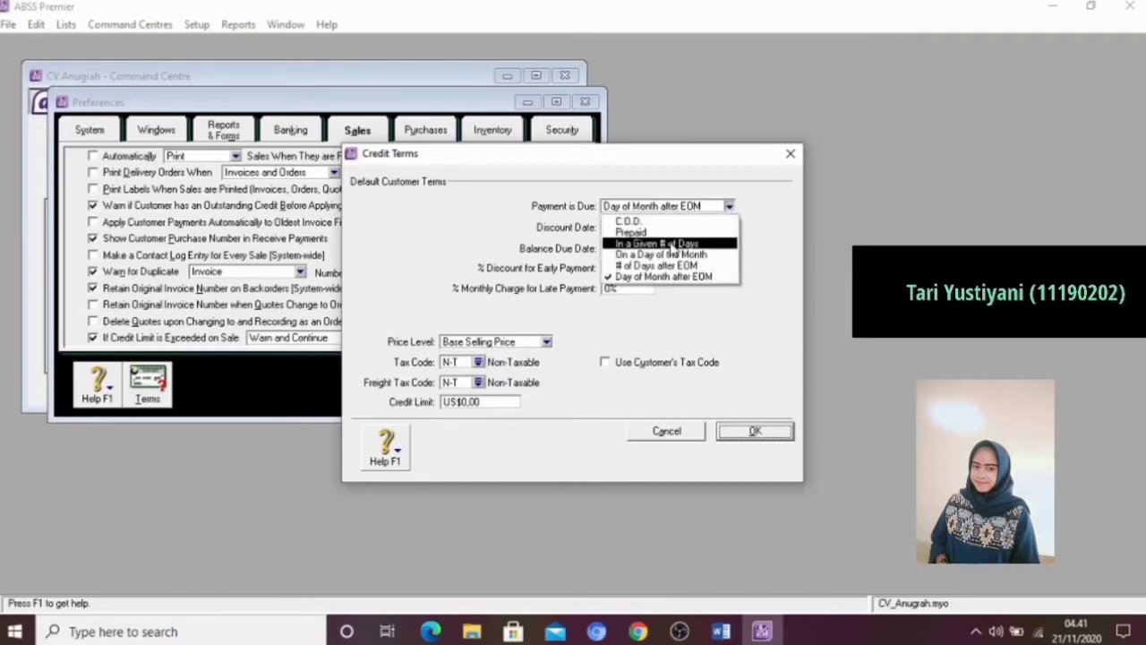
{"action": "left_click", "coordinate": [673, 244]}
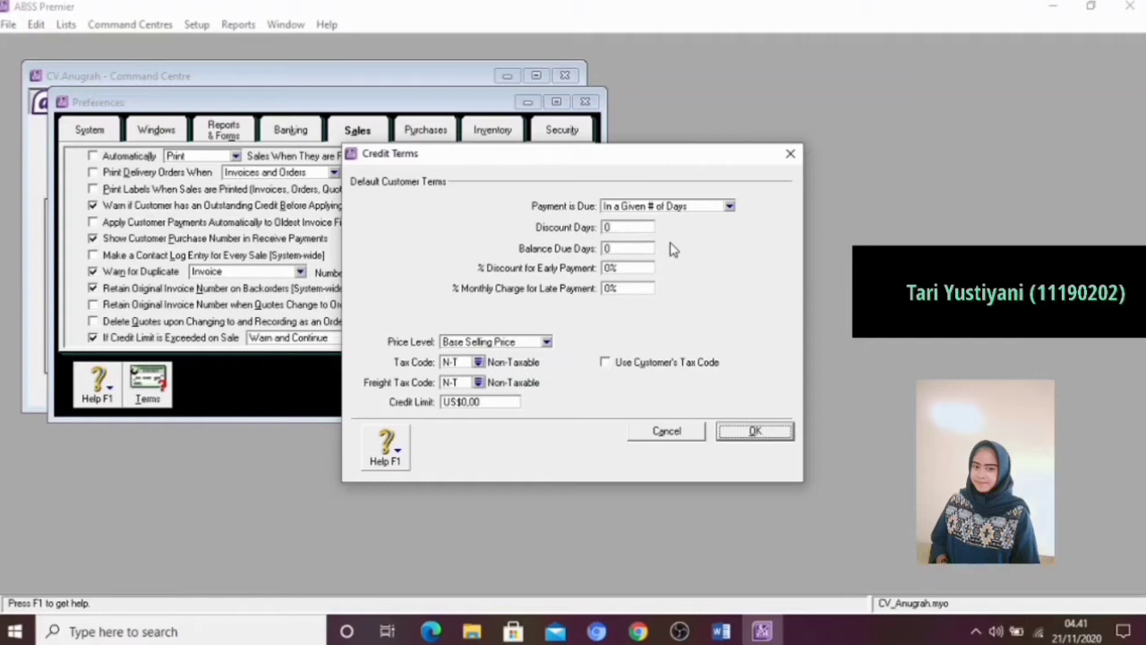
Set the default customer terms to 10 discount days, 30 balance due days and a 10% early payment discount, and confirm them
{"action": "left_click", "coordinate": [618, 227]}
{"action": "type", "text": "10"}
{"action": "key", "text": "Tab"}
{"action": "type", "text": "30"}
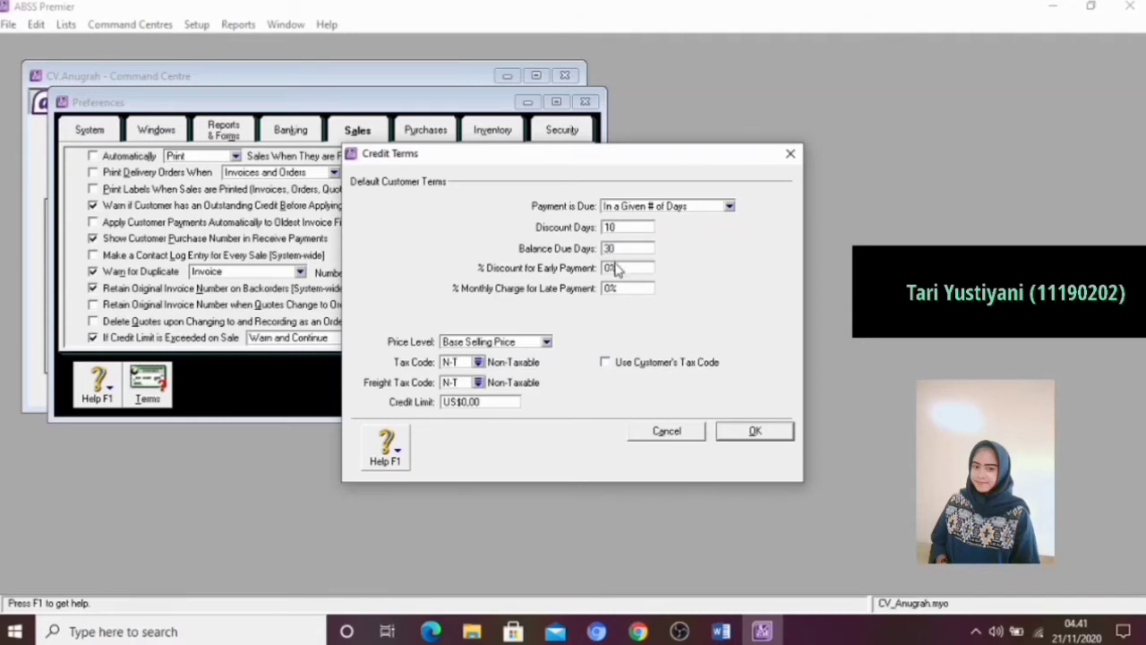
{"action": "key", "text": "Tab"}
{"action": "type", "text": "10"}
{"action": "left_click", "coordinate": [766, 432]}
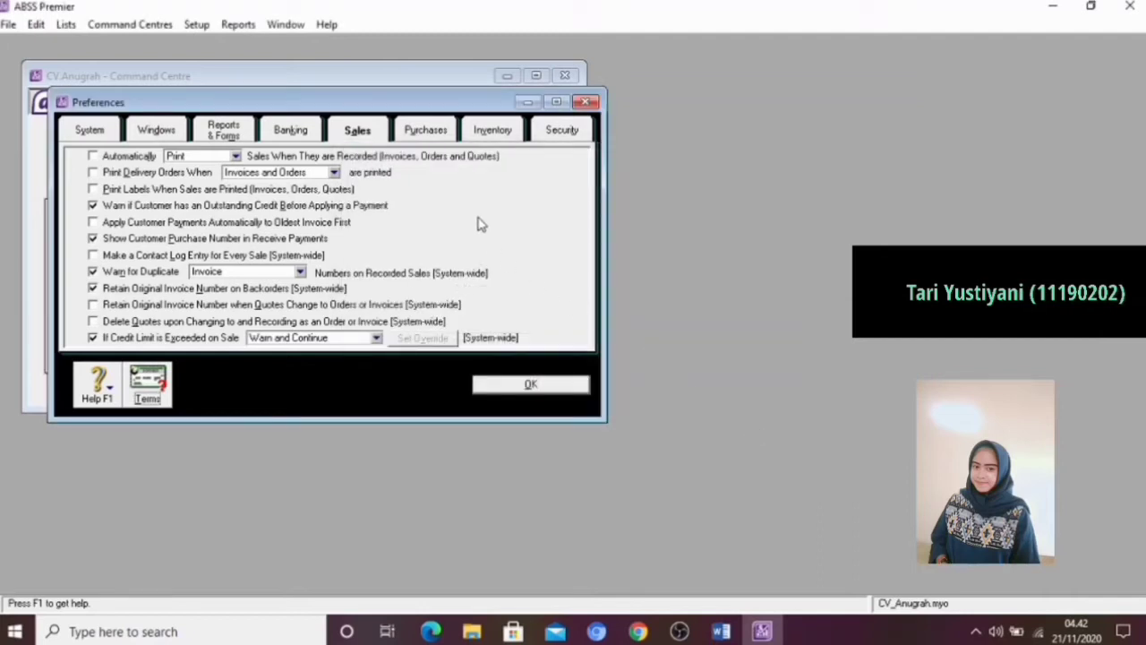
In the Purchases preferences, enable the warning for duplicate purchase order numbers on recorded purchases
{"action": "left_click", "coordinate": [433, 132]}
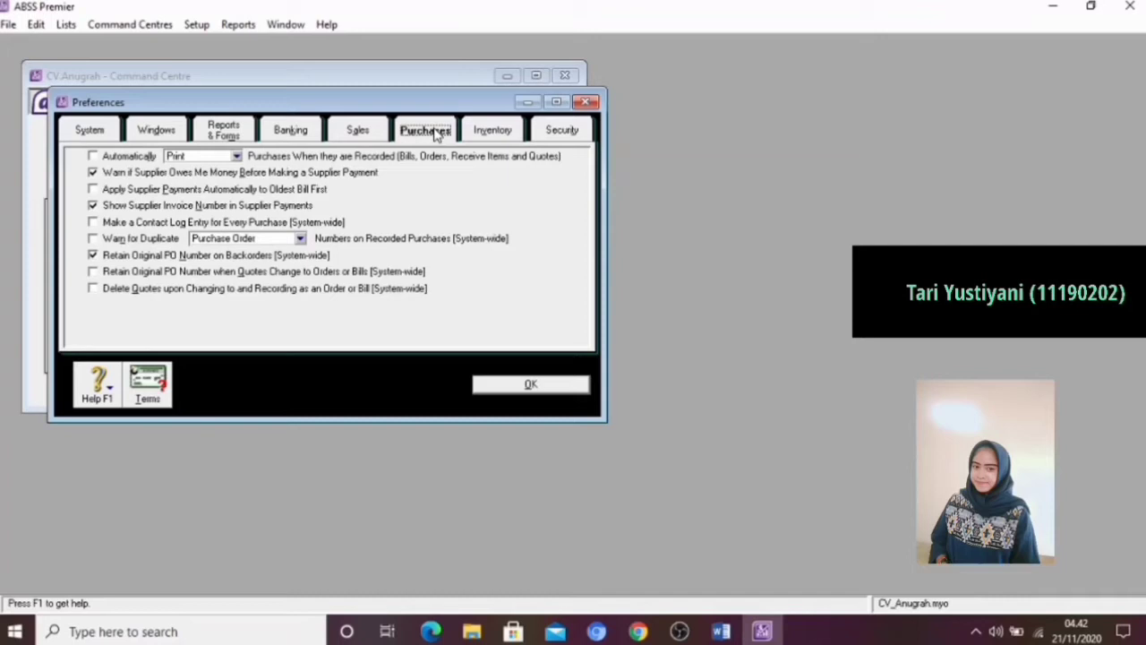
{"action": "left_click", "coordinate": [93, 239]}
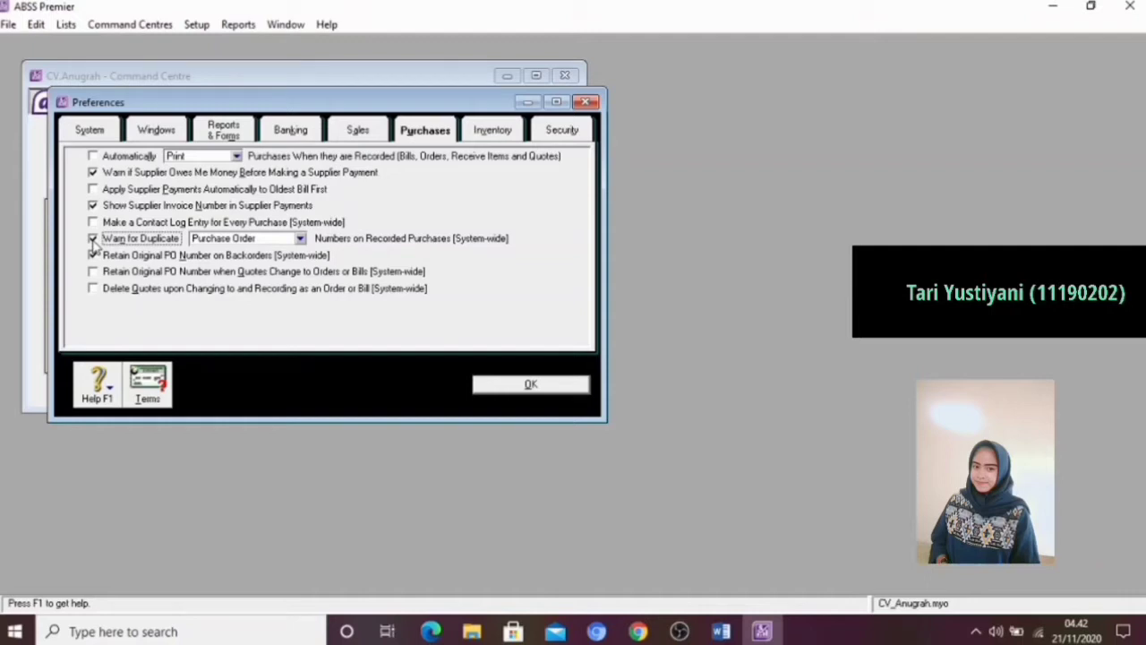
From the Security preferences, add a new user with the ID Kelompok 1, leaving the password and copied restrictions blank
{"action": "left_click", "coordinate": [549, 134]}
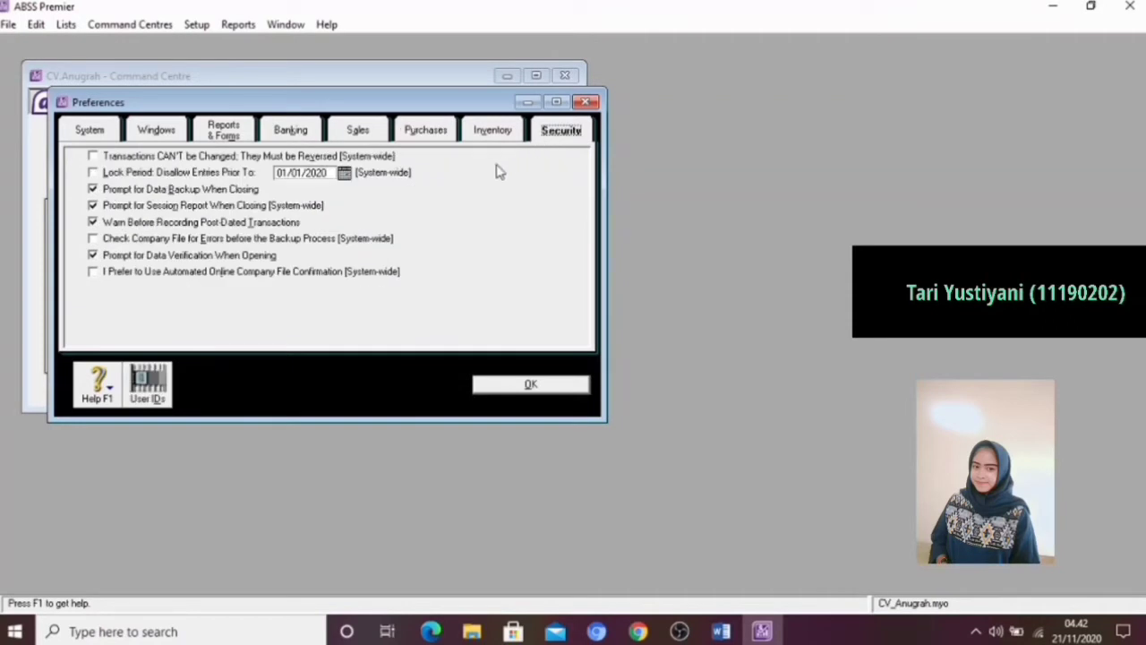
{"action": "left_click", "coordinate": [159, 392]}
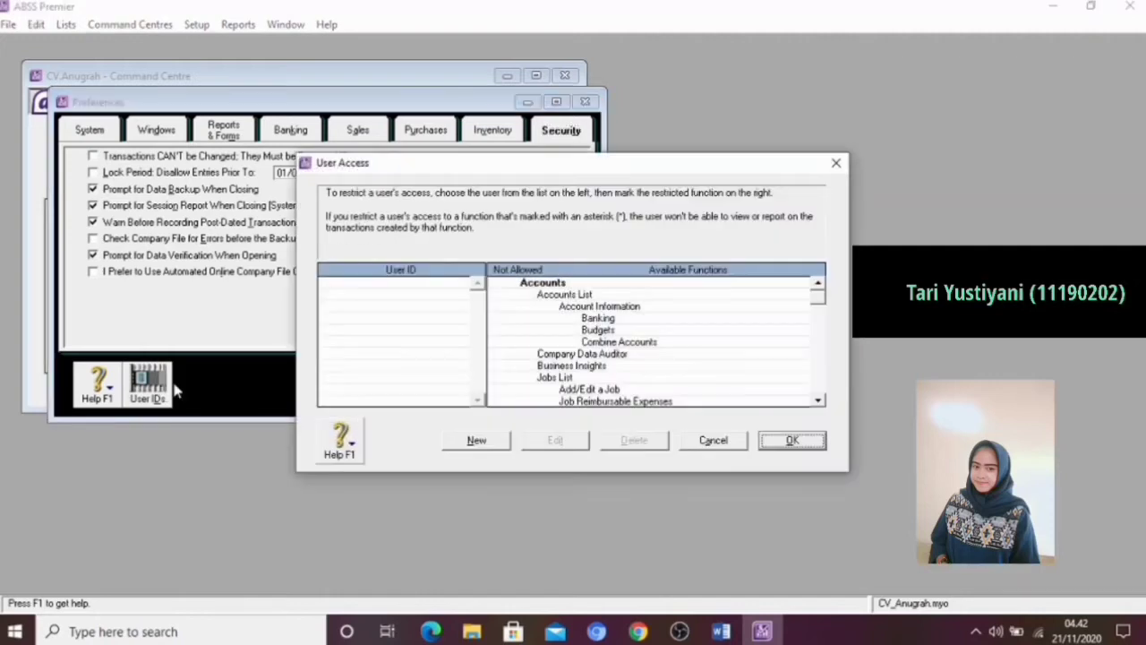
{"action": "left_click", "coordinate": [474, 441]}
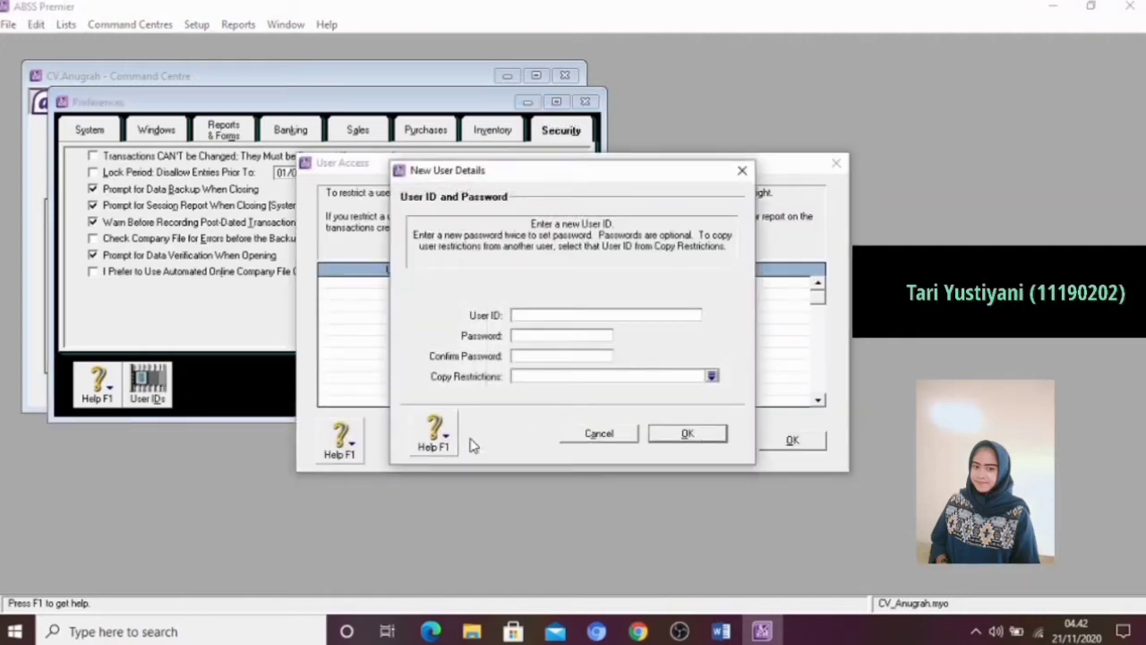
{"action": "left_click", "coordinate": [557, 314]}
{"action": "type", "text": "Kelompok 1"}
{"action": "left_click", "coordinate": [695, 437]}
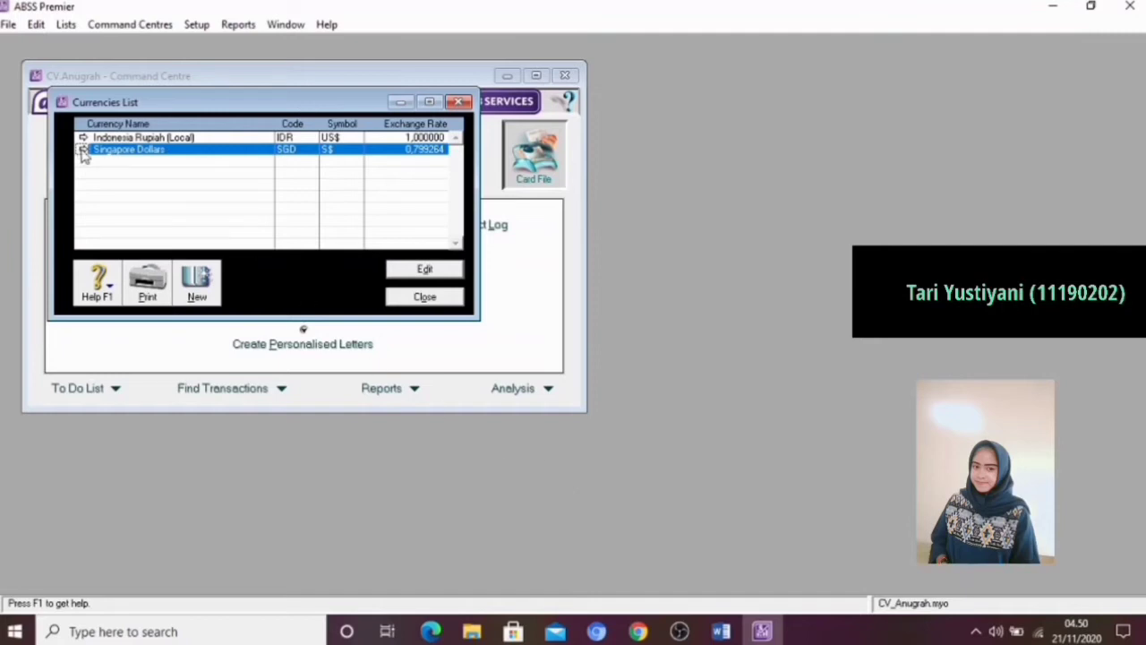
Edit the Singapore Dollars currency, set its exchange rate to 10431 and save it
{"action": "left_click", "coordinate": [412, 273]}
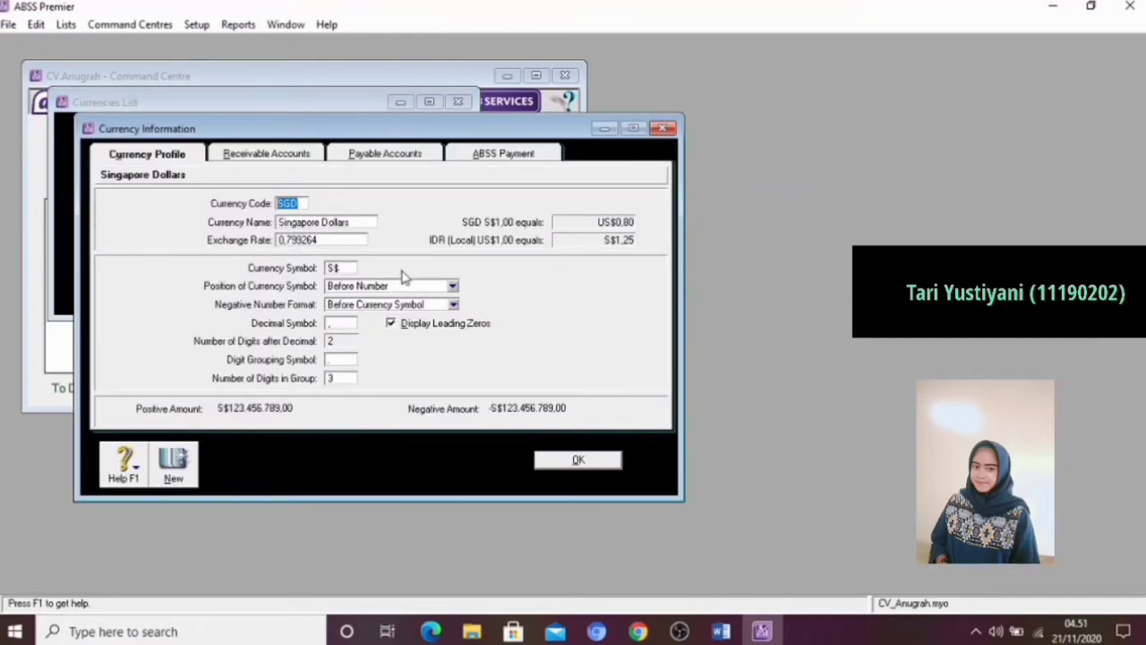
{"action": "left_click", "coordinate": [304, 203]}
{"action": "double_click", "coordinate": [328, 239]}
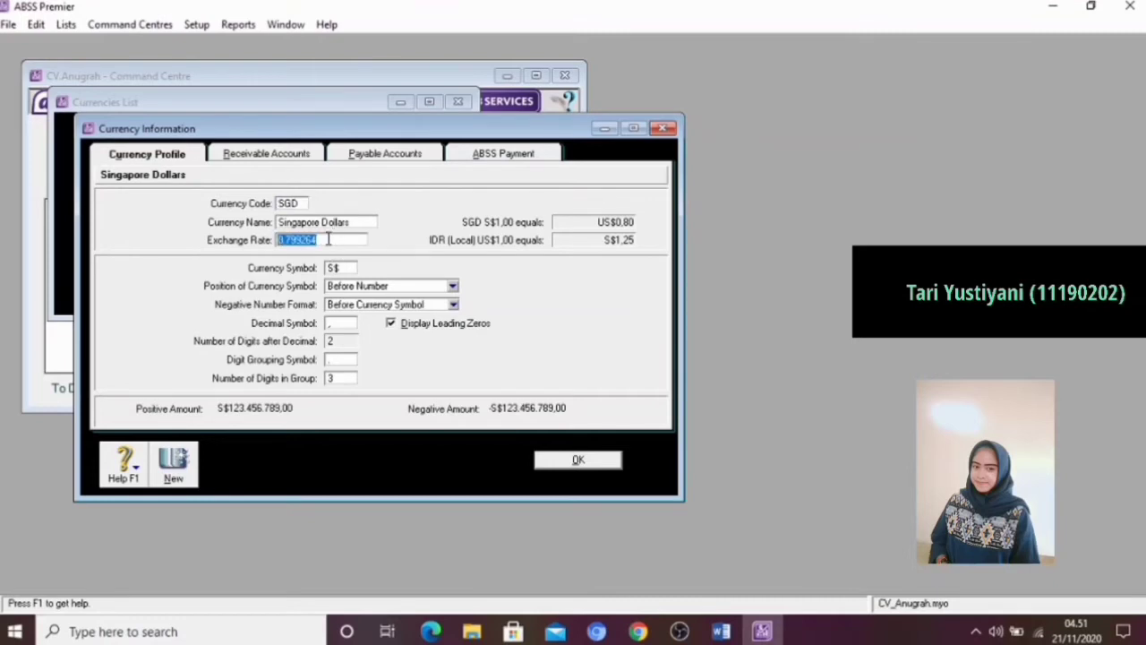
{"action": "type", "text": "10431"}
{"action": "key", "text": "Tab"}
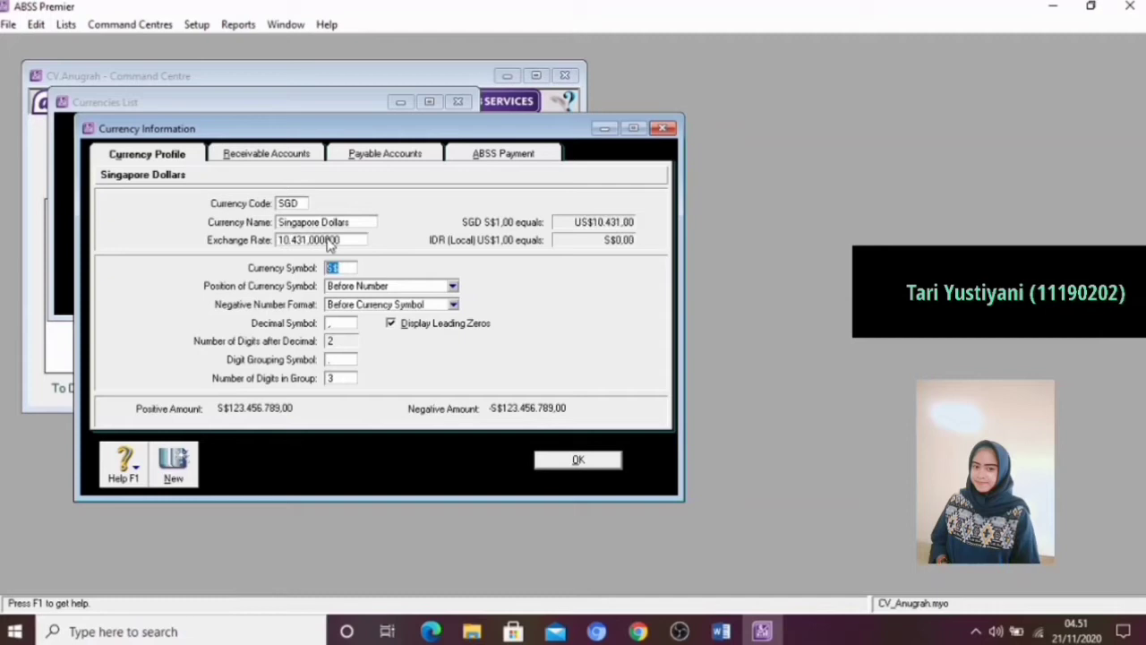
{"action": "left_click", "coordinate": [344, 269]}
{"action": "left_click", "coordinate": [559, 461]}
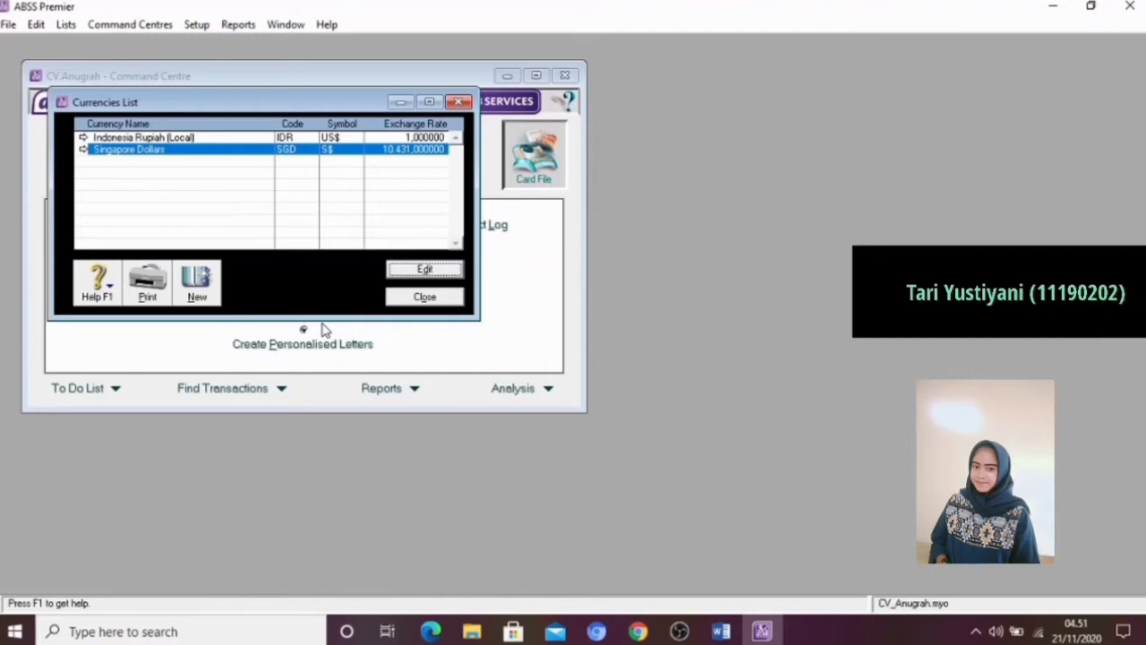
Create a new currency with the code USD and the name United States Dollars
{"action": "left_click", "coordinate": [202, 297]}
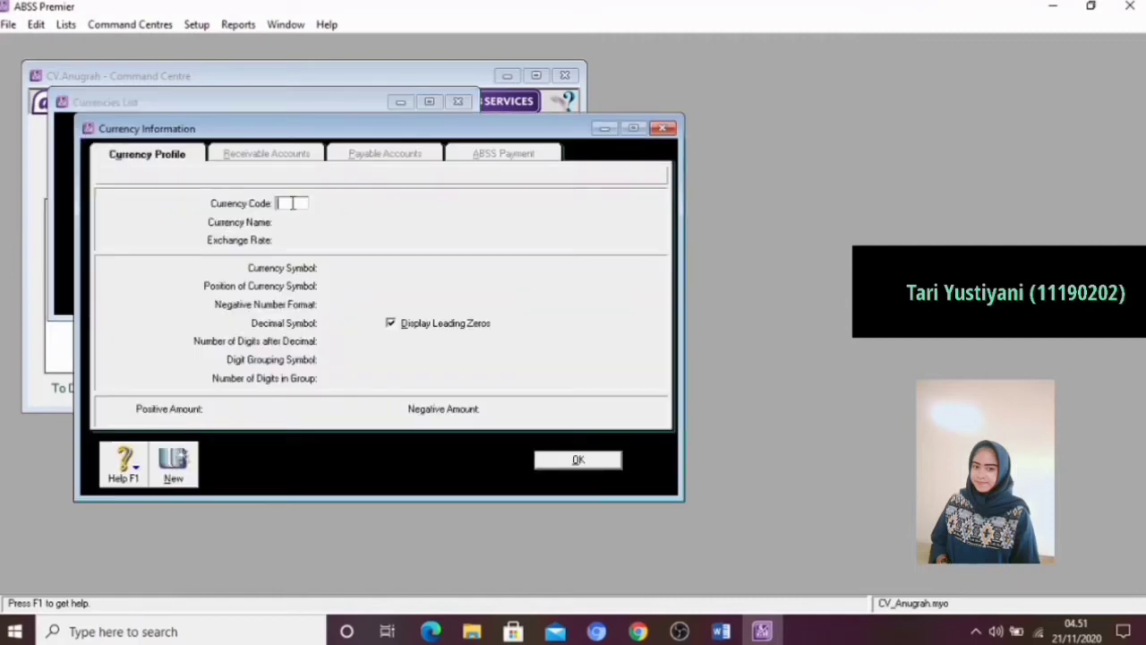
{"action": "type", "text": "USD"}
{"action": "key", "text": "Tab"}
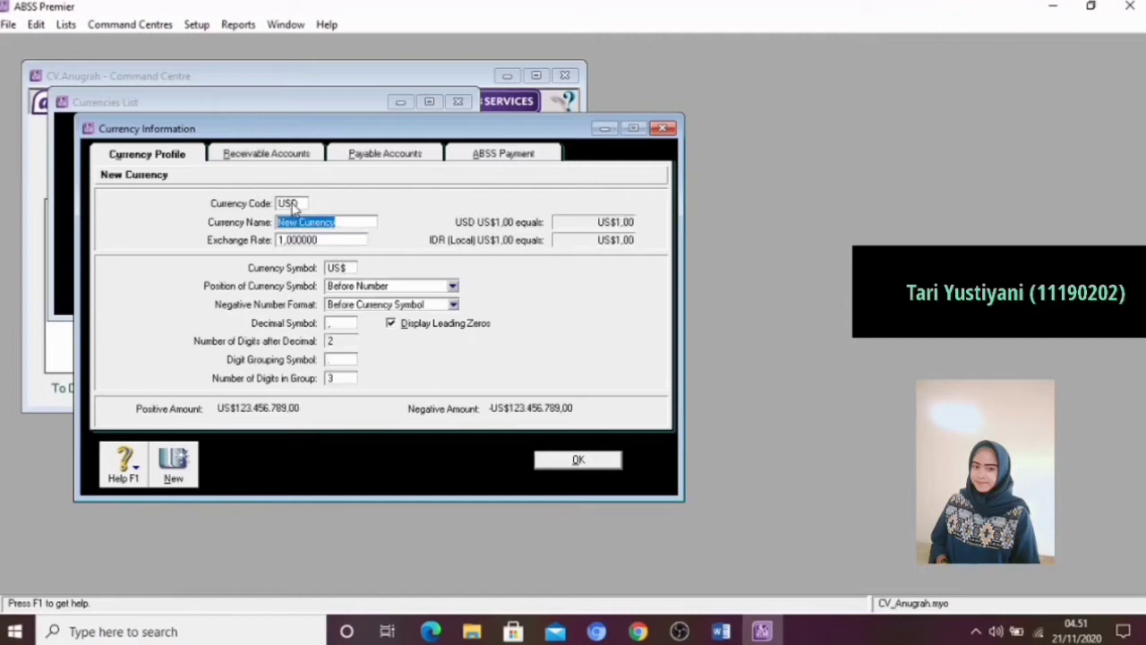
{"action": "key", "text": "BackSpace"}
{"action": "type", "text": "United"}
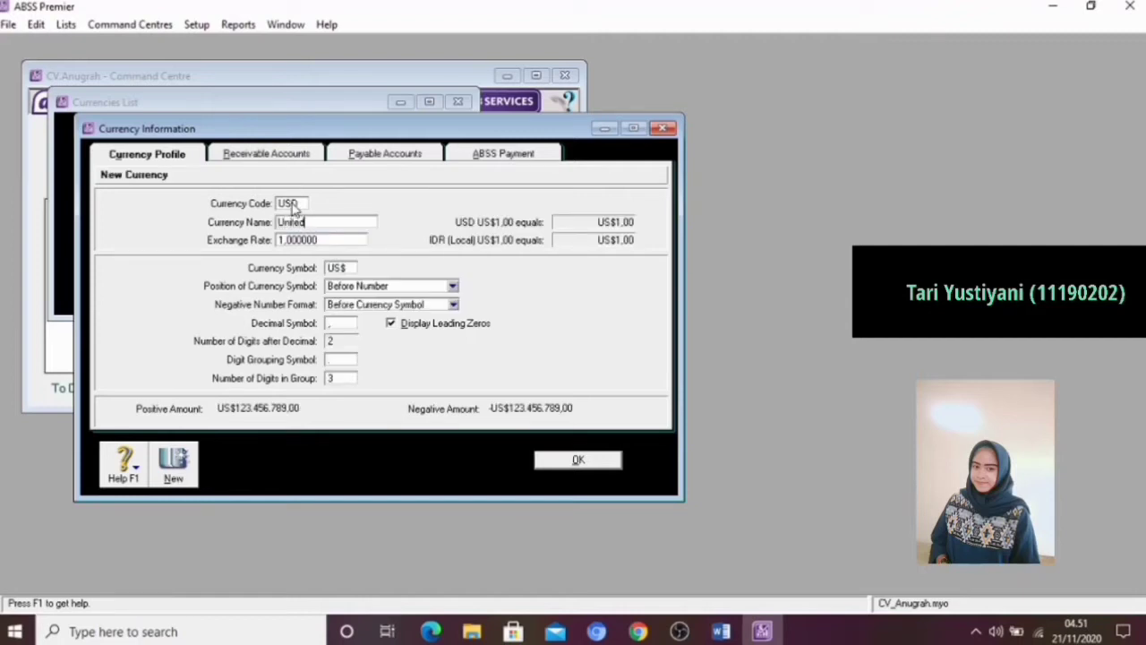
{"action": "type", "text": " States Dollars"}
Set the United States Dollars exchange rate to 14122 and save the currency
{"action": "left_click", "coordinate": [319, 240]}
{"action": "key", "text": "BackSpace"}
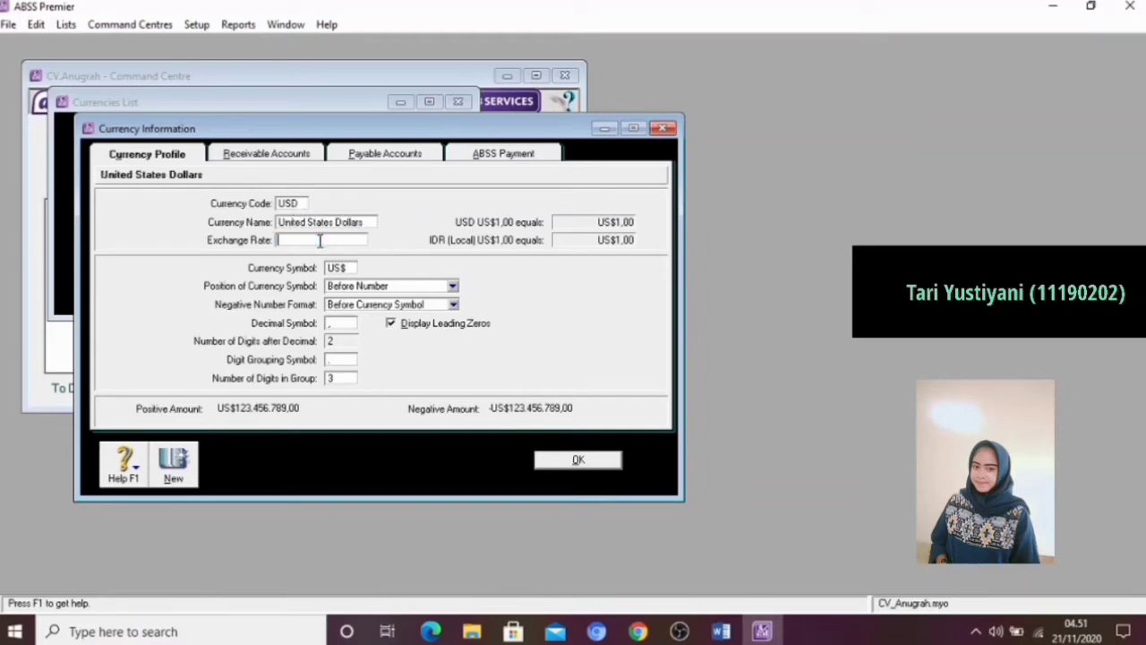
{"action": "type", "text": "14122"}
{"action": "key", "text": "Tab"}
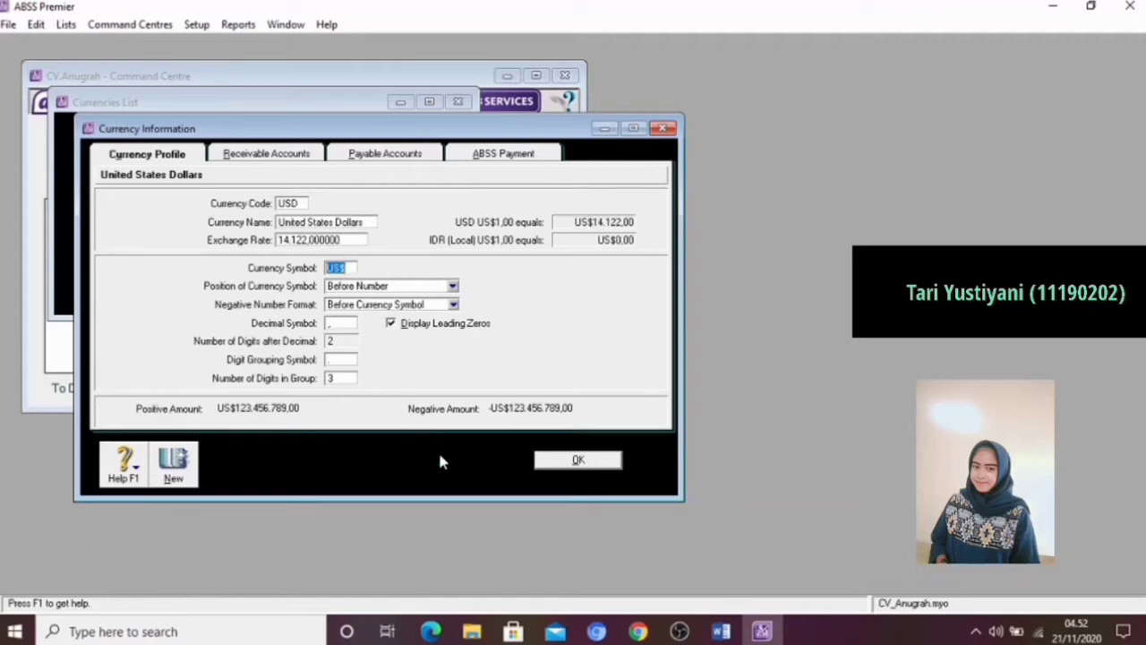
{"action": "left_click", "coordinate": [566, 462]}
Switch to the Word training module and check its table of unused accounts to delete
{"action": "left_click", "coordinate": [721, 632]}
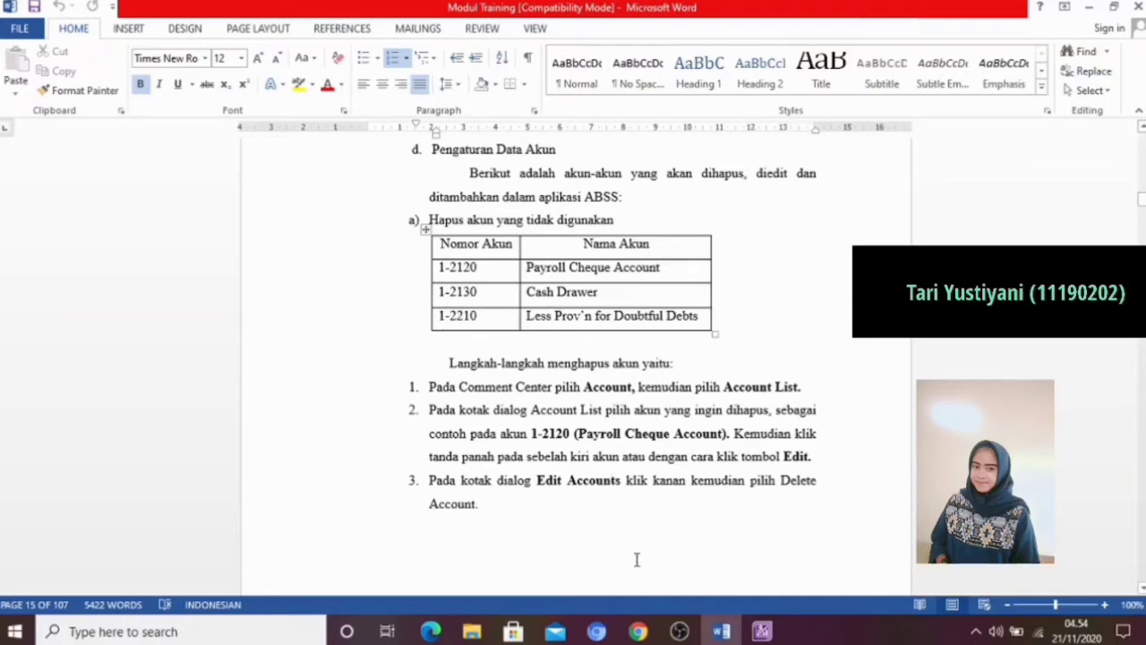
{"action": "left_click", "coordinate": [679, 631]}
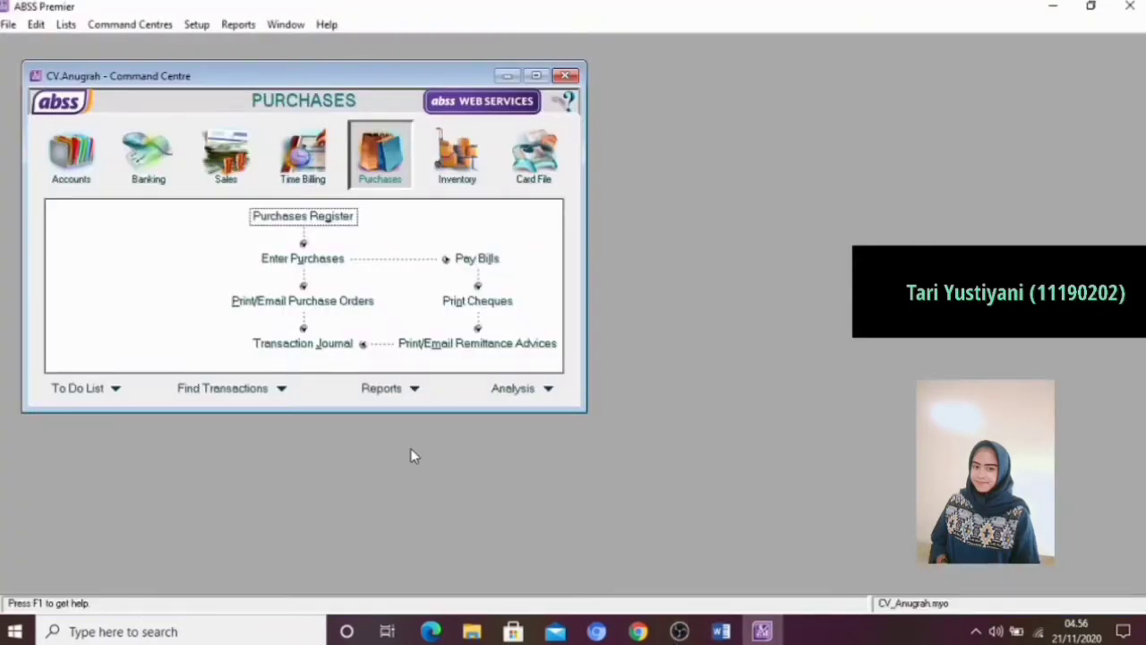
Open the Accounts List in ABSS Premier and delete account 1-2120 Payroll Cheque Account
{"action": "left_click", "coordinate": [70, 179]}
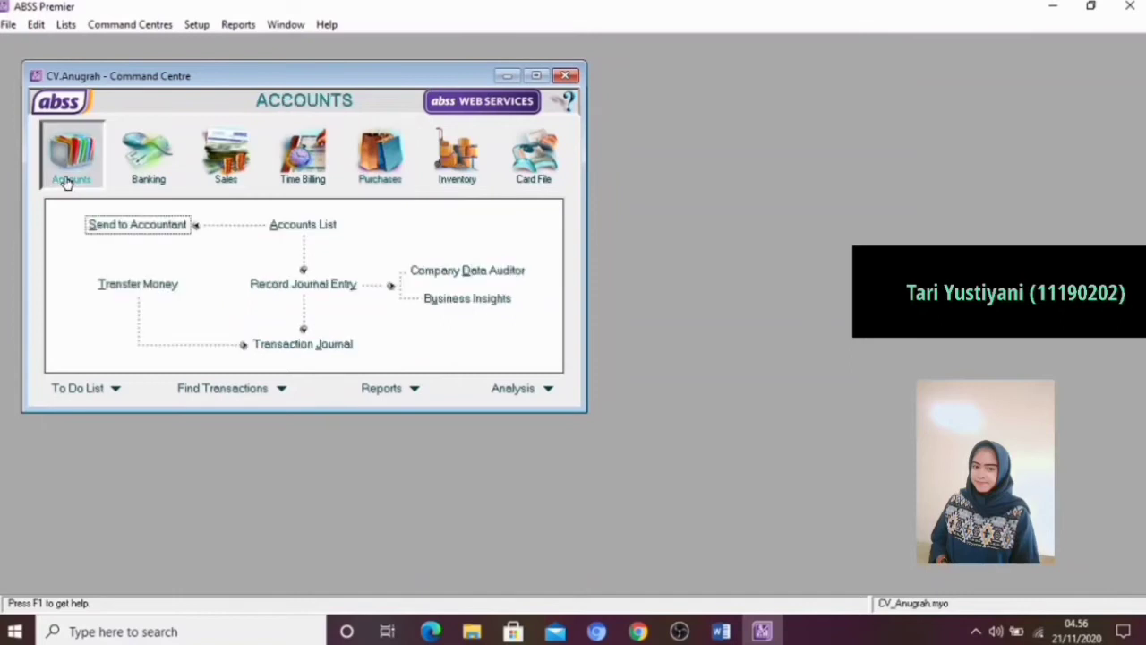
{"action": "left_click", "coordinate": [280, 230]}
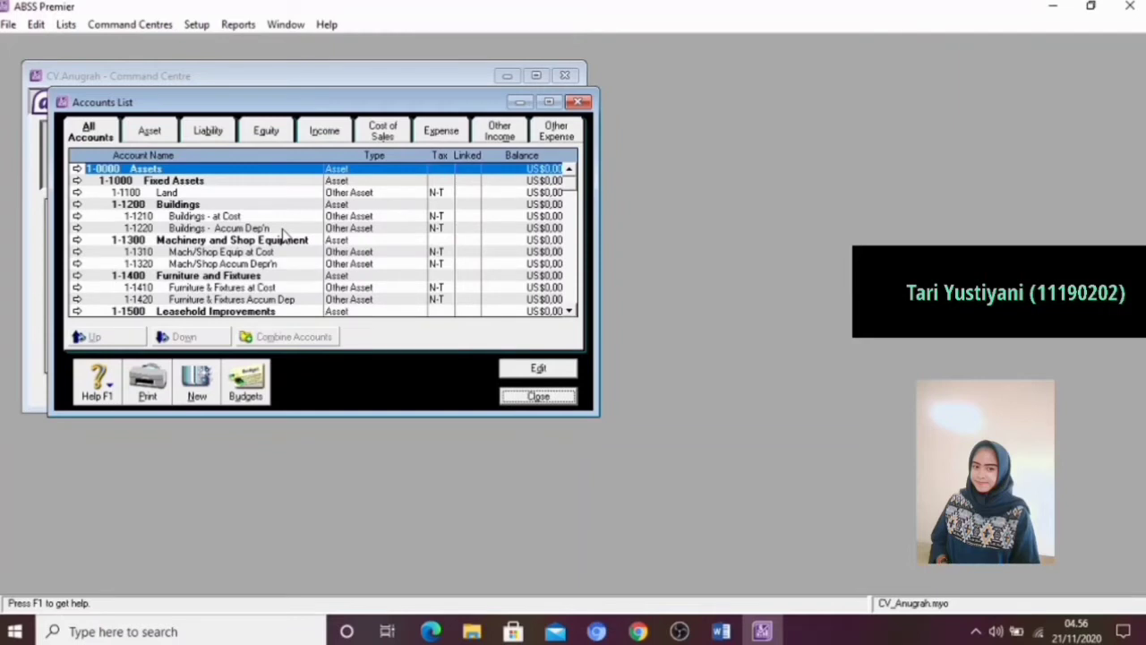
{"action": "left_click", "coordinate": [569, 311]}
{"action": "left_click", "coordinate": [569, 311]}
{"action": "left_click", "coordinate": [569, 311]}
{"action": "left_click", "coordinate": [569, 311]}
{"action": "left_click", "coordinate": [569, 312]}
{"action": "left_click", "coordinate": [569, 311]}
{"action": "left_click", "coordinate": [568, 312]}
{"action": "left_click", "coordinate": [569, 312]}
{"action": "left_click", "coordinate": [569, 312]}
{"action": "left_click", "coordinate": [569, 311]}
{"action": "left_click", "coordinate": [569, 311]}
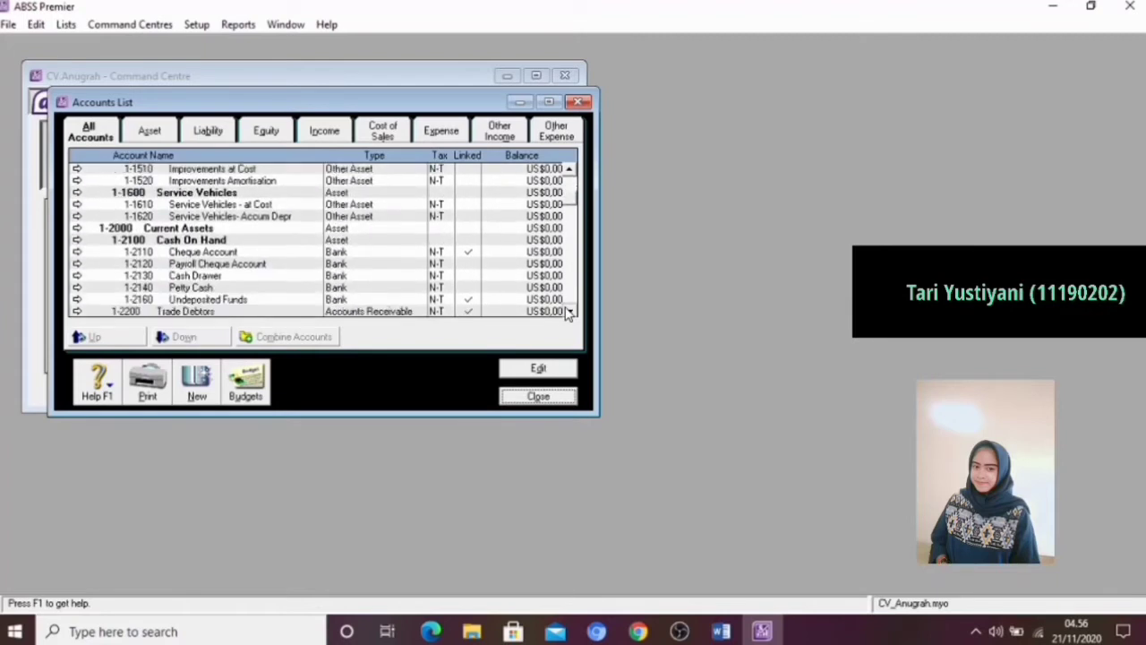
{"action": "left_click", "coordinate": [568, 312]}
{"action": "left_click", "coordinate": [569, 311]}
{"action": "left_click", "coordinate": [569, 312]}
{"action": "left_click", "coordinate": [569, 311]}
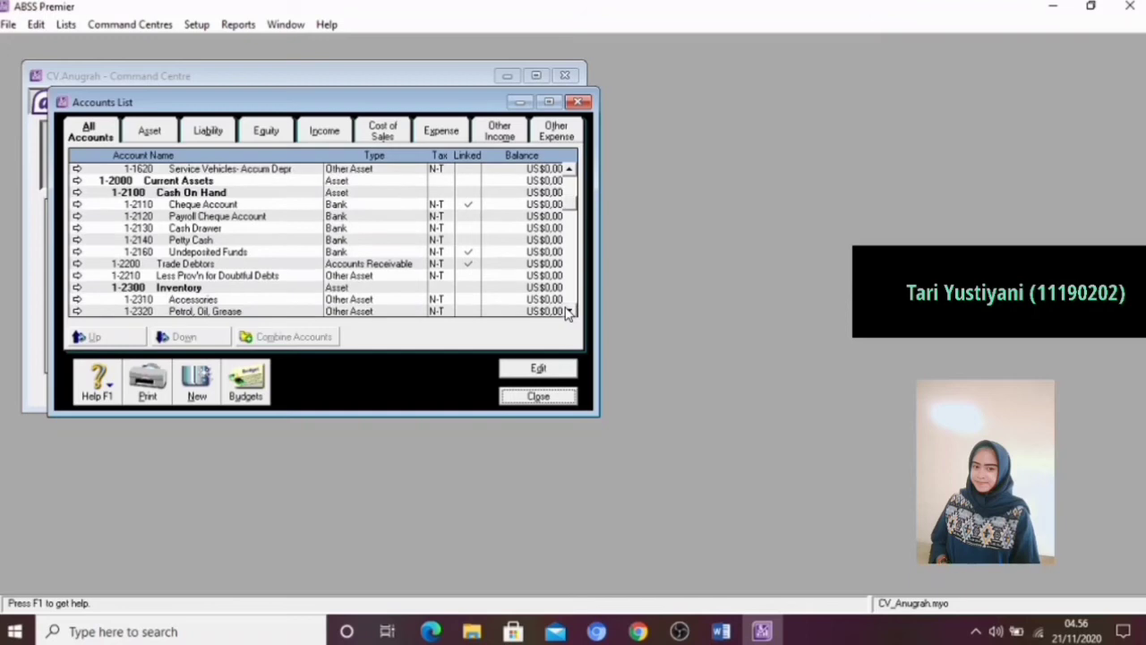
{"action": "left_click", "coordinate": [569, 312]}
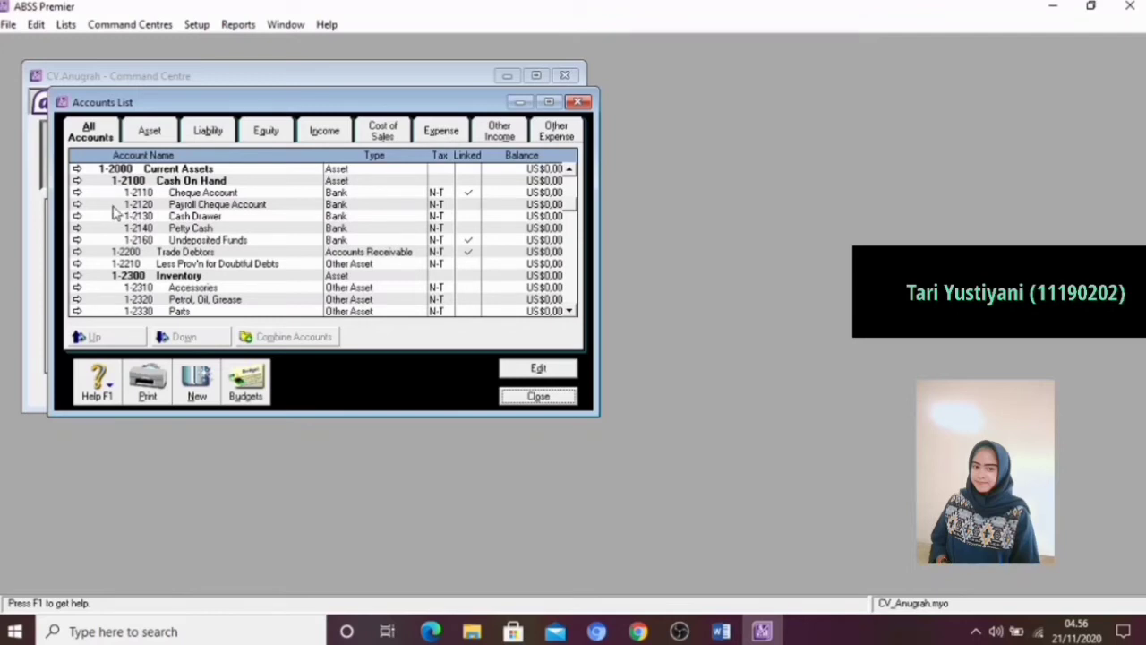
{"action": "left_click", "coordinate": [77, 204]}
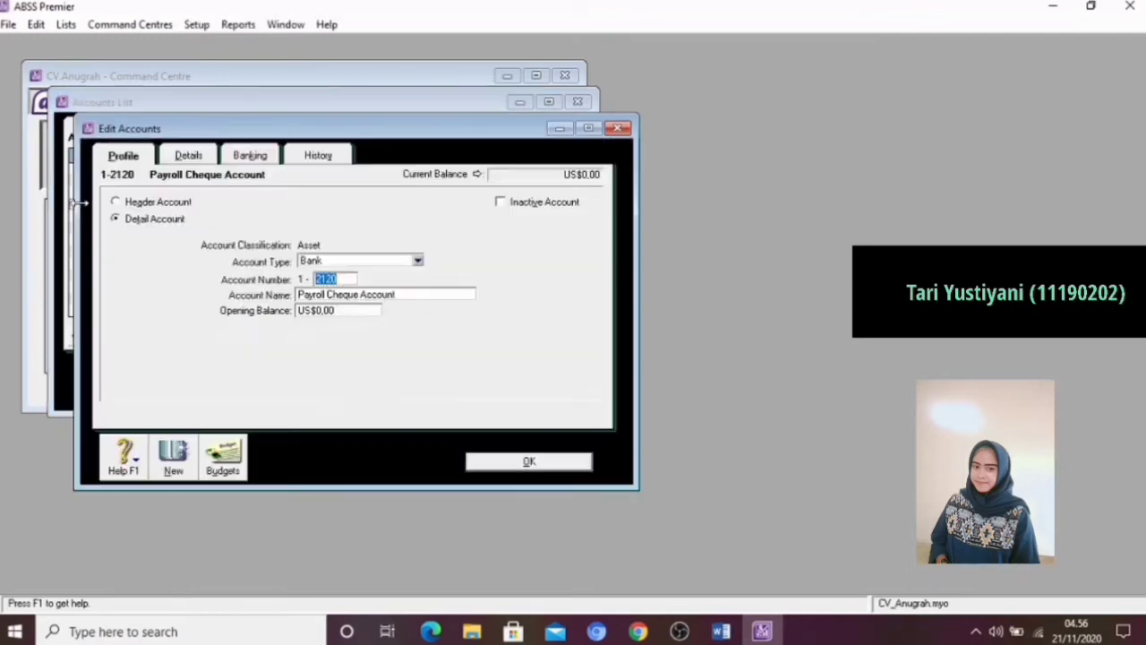
{"action": "right_click", "coordinate": [535, 311]}
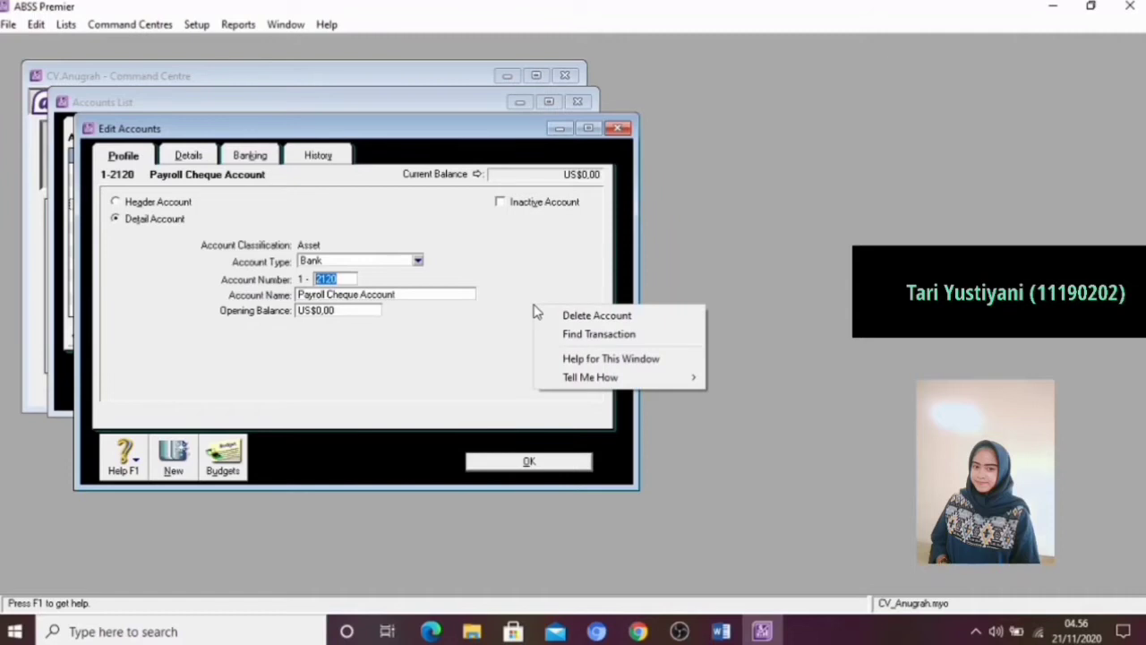
{"action": "left_click", "coordinate": [563, 316]}
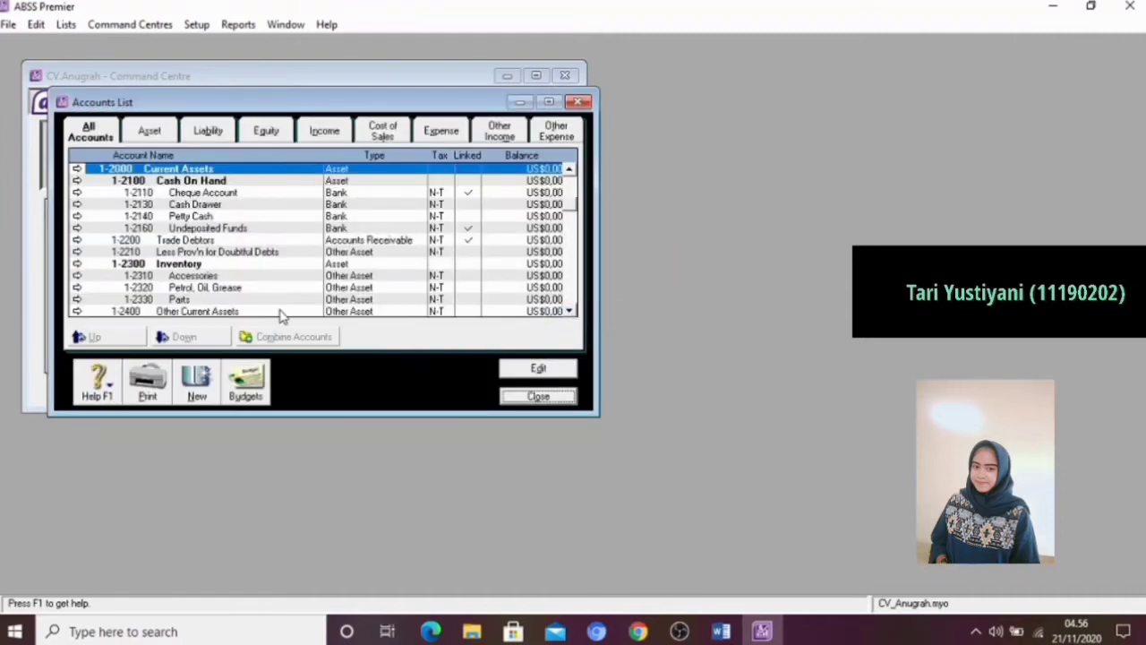
Delete account 1-2130 Cash Drawer from the Accounts List
{"action": "left_click", "coordinate": [77, 205]}
{"action": "right_click", "coordinate": [510, 331]}
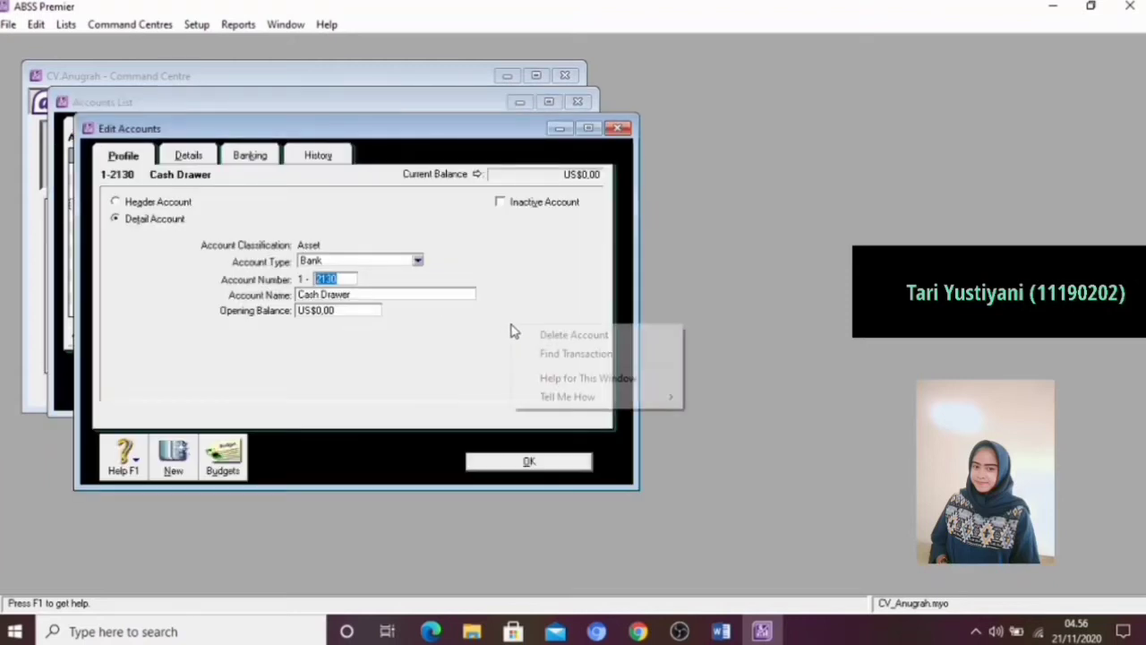
{"action": "left_click", "coordinate": [543, 334]}
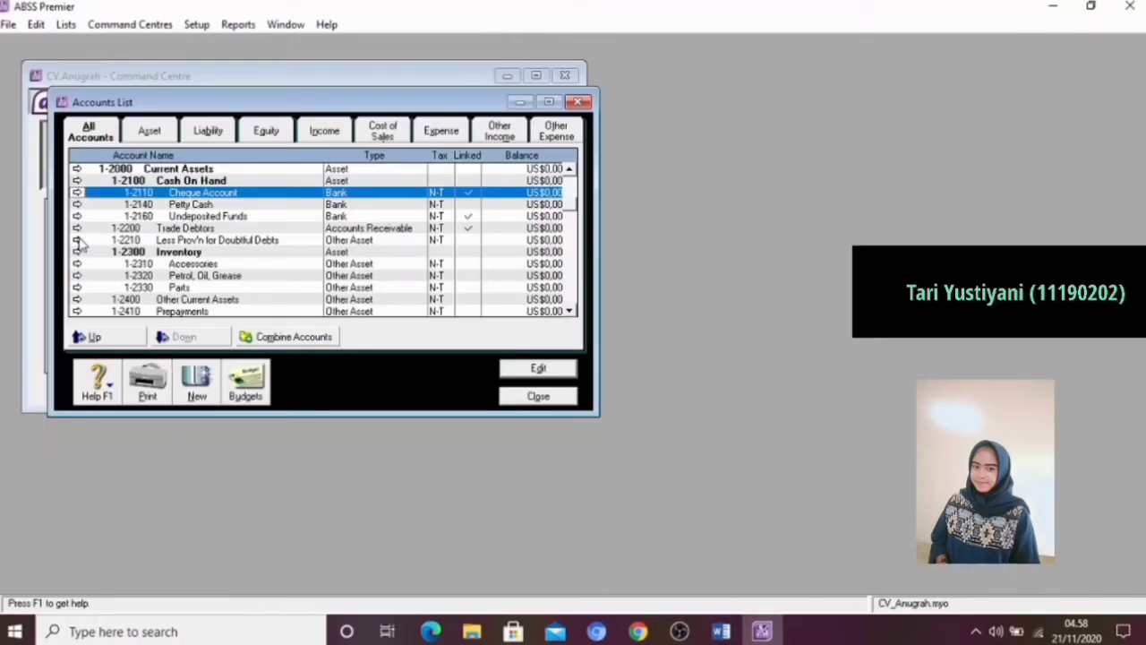
Delete account 1-2210 Less Prov'n for Doubtful Debts from the Accounts List
{"action": "left_click", "coordinate": [78, 241]}
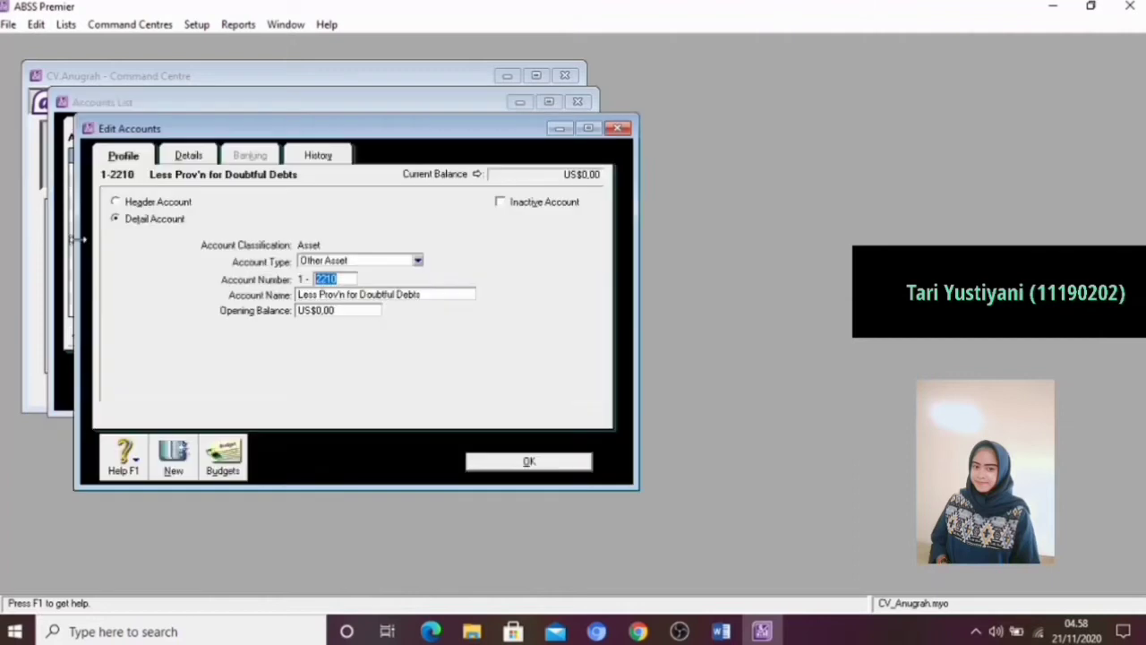
{"action": "right_click", "coordinate": [558, 366]}
{"action": "left_click", "coordinate": [581, 376]}
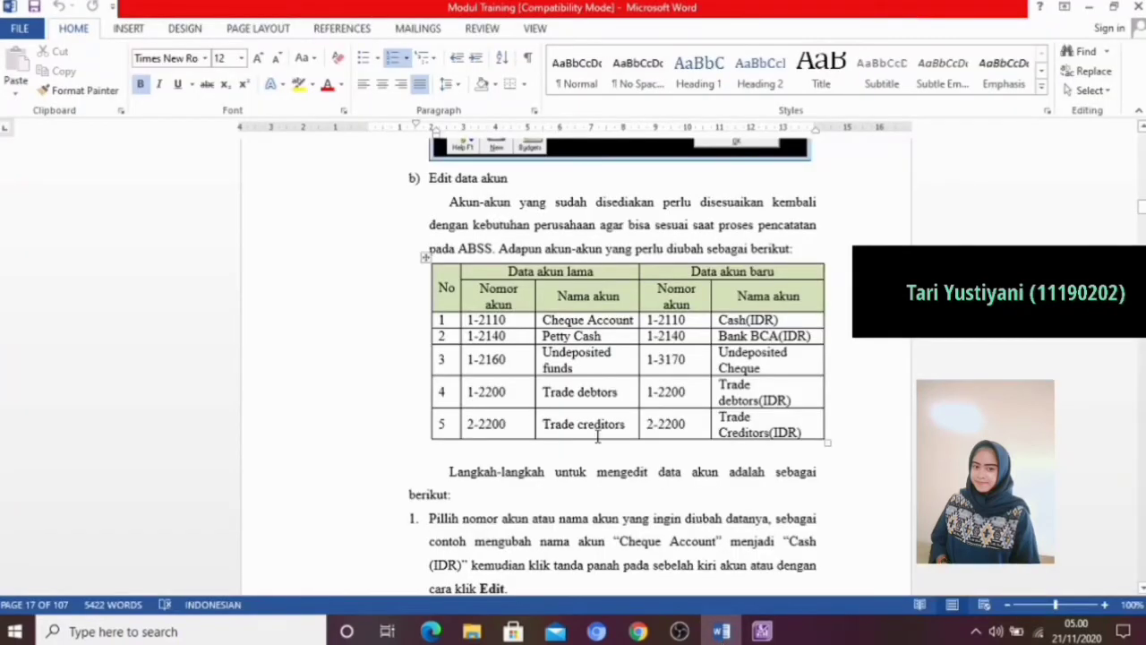
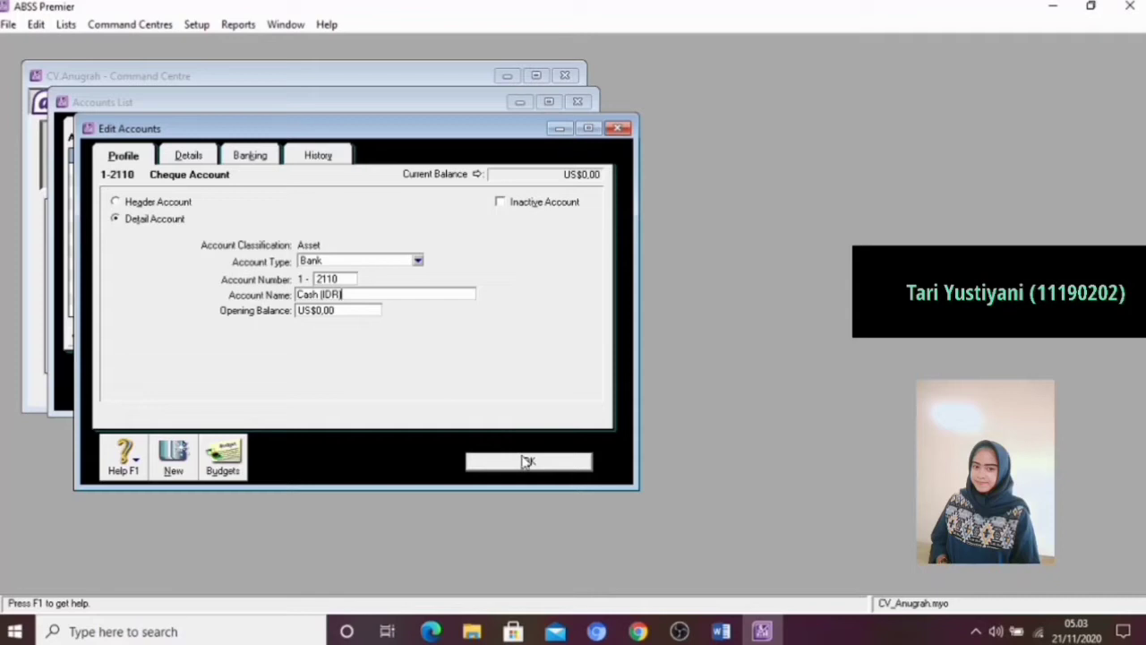
Save account 1-2110 as Cash (IDR) and rename account 1-2140 Petty Cash to Bank BCA (IDR)
{"action": "left_click", "coordinate": [526, 461]}
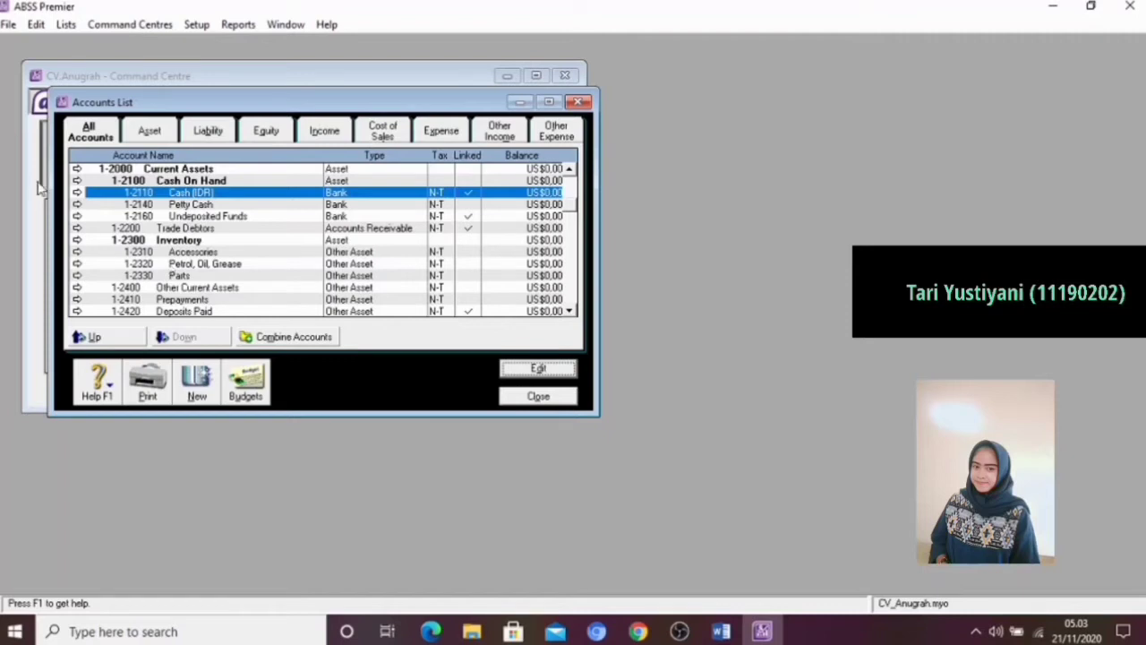
{"action": "left_click", "coordinate": [94, 206]}
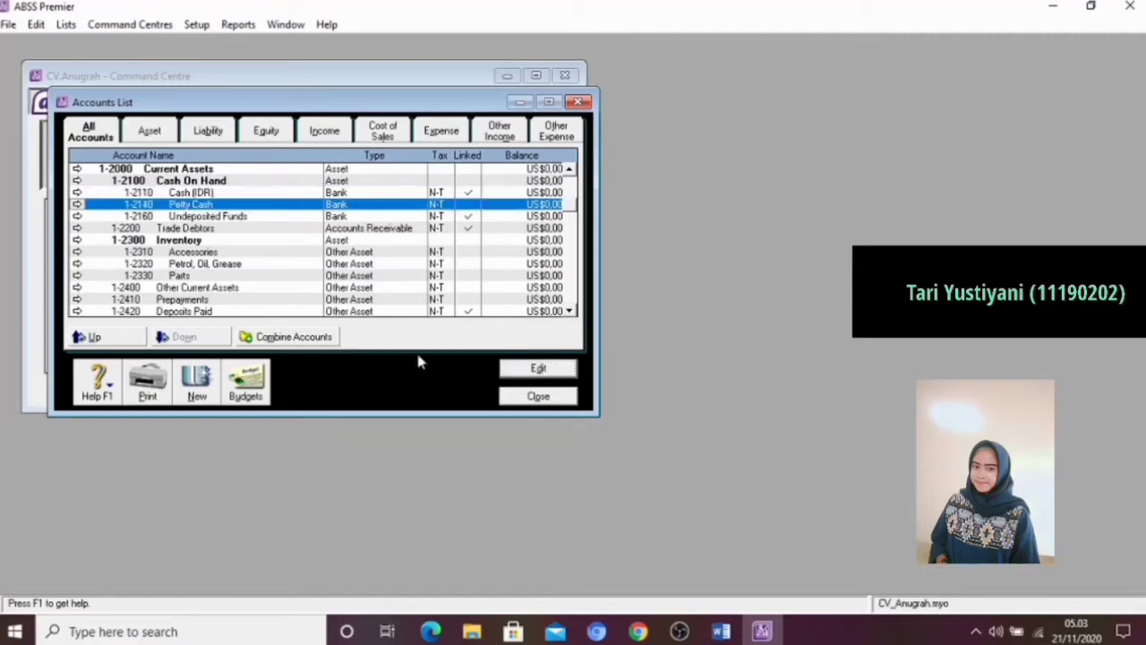
{"action": "left_click", "coordinate": [538, 370]}
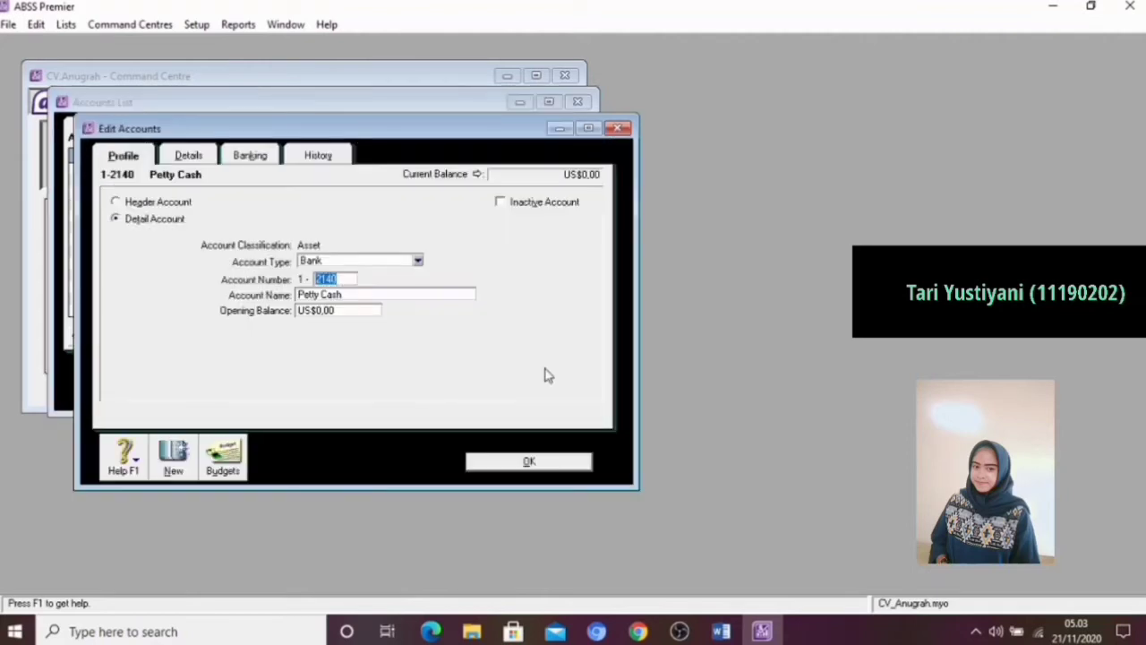
{"action": "left_click", "coordinate": [350, 295]}
{"action": "key", "text": "BackSpace"}
{"action": "type", "text": "b"}
{"action": "key", "text": "BackSpace"}
{"action": "type", "text": "Bank BCA"}
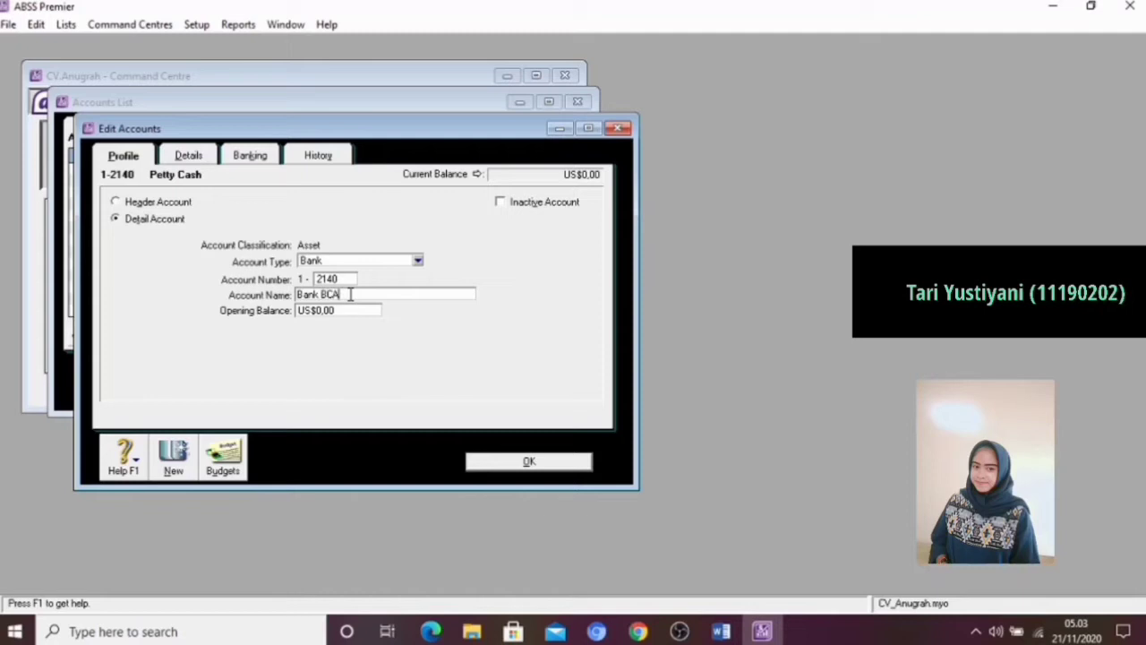
{"action": "type", "text": " (IDR"}
{"action": "left_click", "coordinate": [529, 462]}
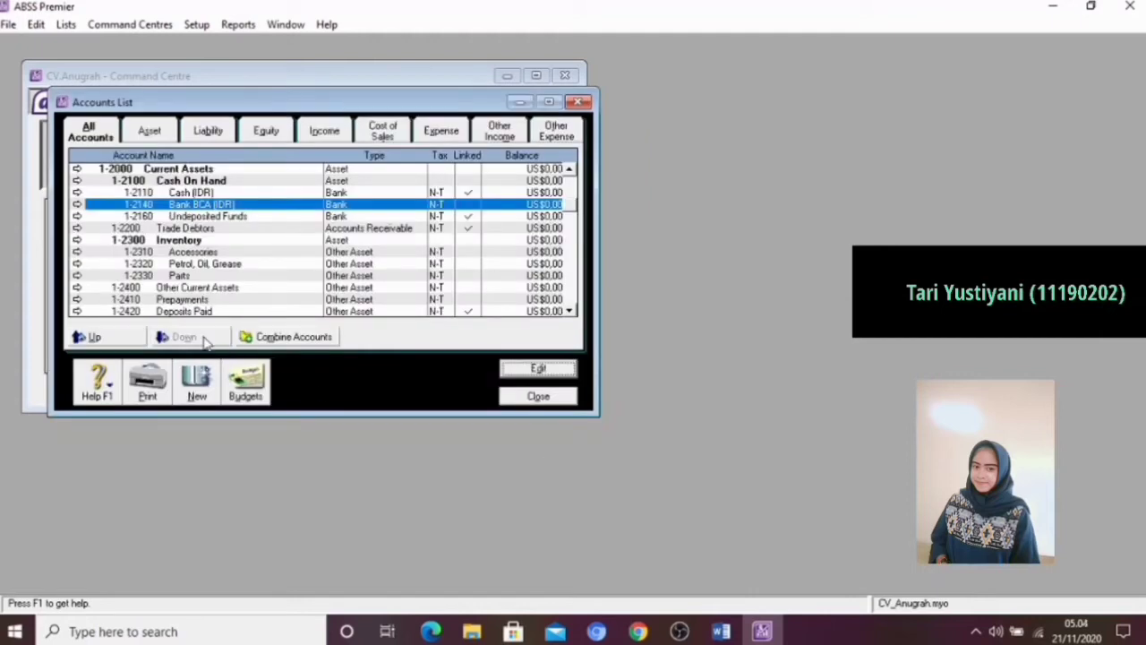
Open account 1-2160 Undeposited Funds for editing and change its account number to 1-3170
{"action": "left_click", "coordinate": [127, 218]}
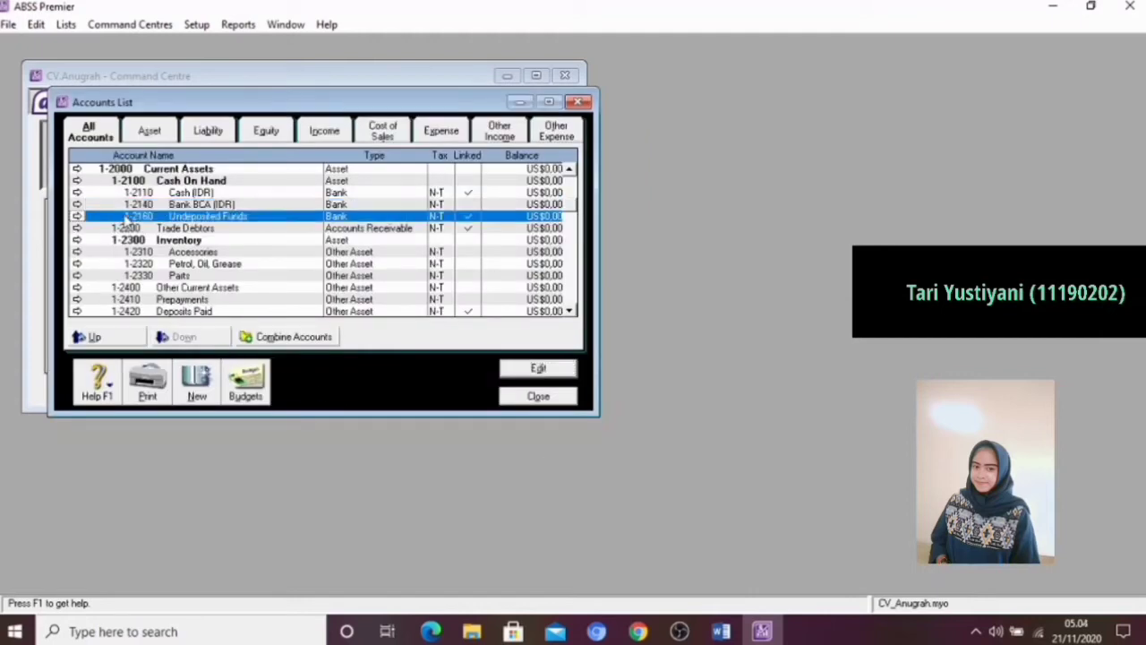
{"action": "left_click", "coordinate": [506, 369]}
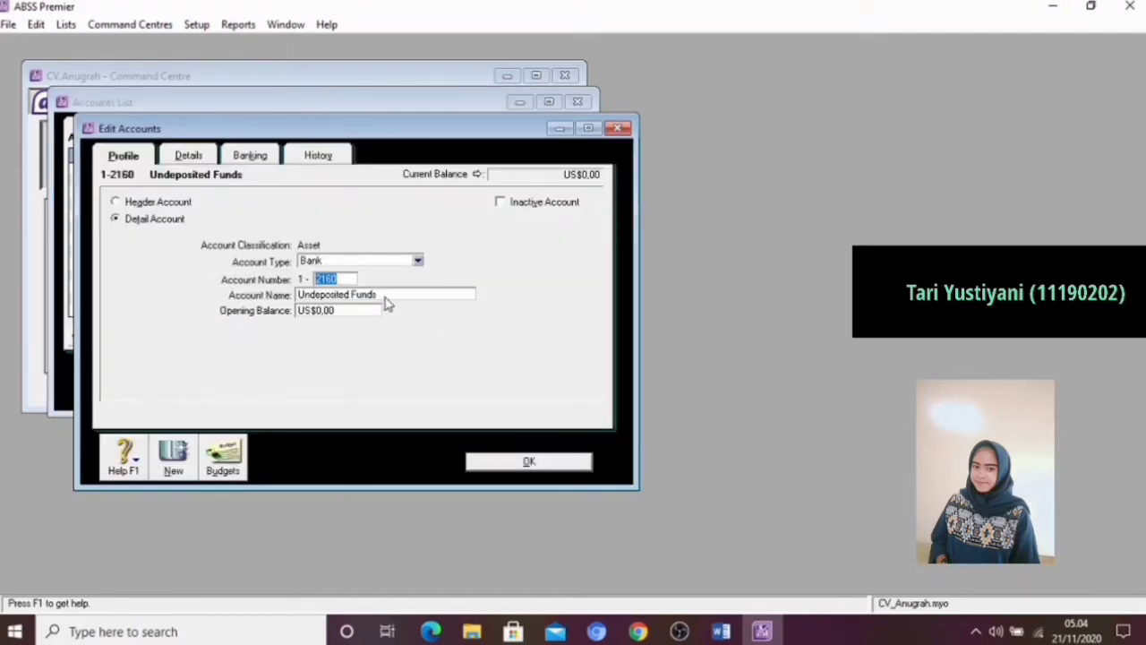
{"action": "key", "text": "BackSpace"}
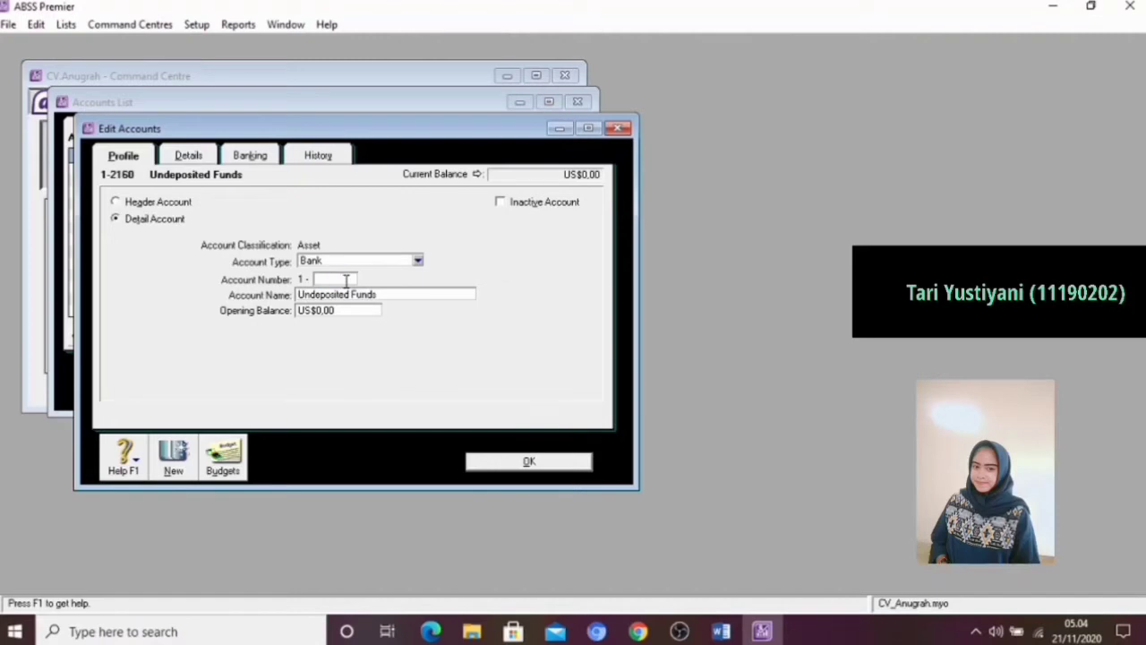
{"action": "type", "text": "3170"}
{"action": "key", "text": "Tab"}
Rename the Undeposited Funds account to Undeposited Cheque and save it
{"action": "left_click", "coordinate": [392, 295]}
{"action": "key", "text": "BackSpace"}
{"action": "key", "text": "BackSpace"}
{"action": "key", "text": "BackSpace"}
{"action": "key", "text": "BackSpace"}
{"action": "key", "text": "BackSpace"}
{"action": "type", "text": "c"}
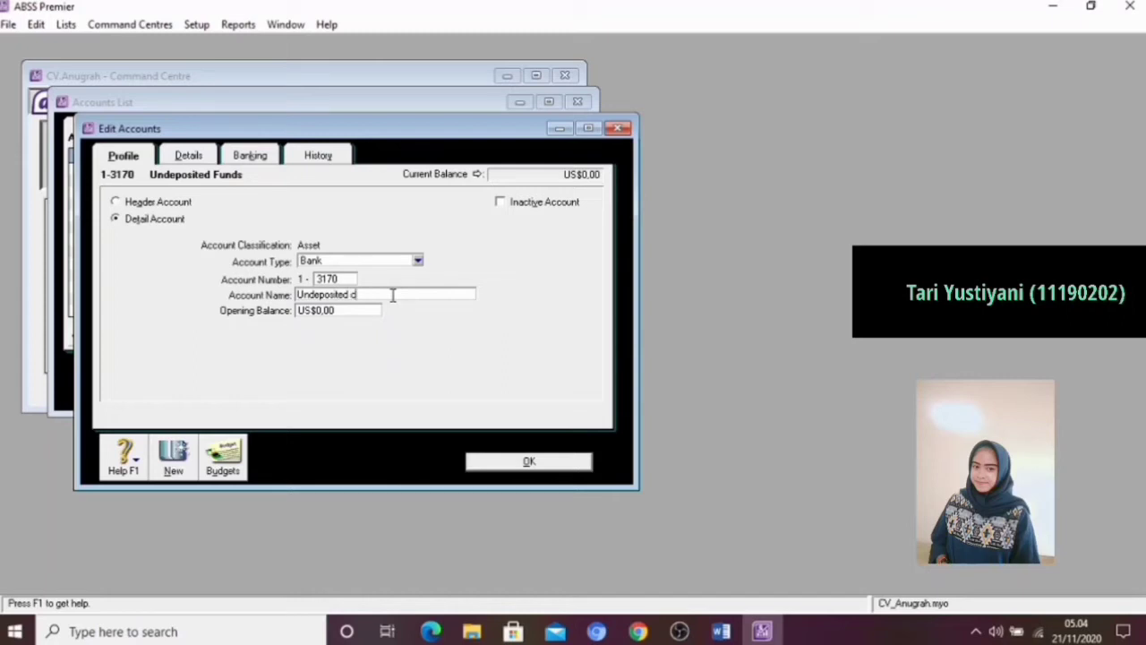
{"action": "key", "text": "BackSpace"}
{"action": "type", "text": "Cheque"}
{"action": "left_click", "coordinate": [495, 462]}
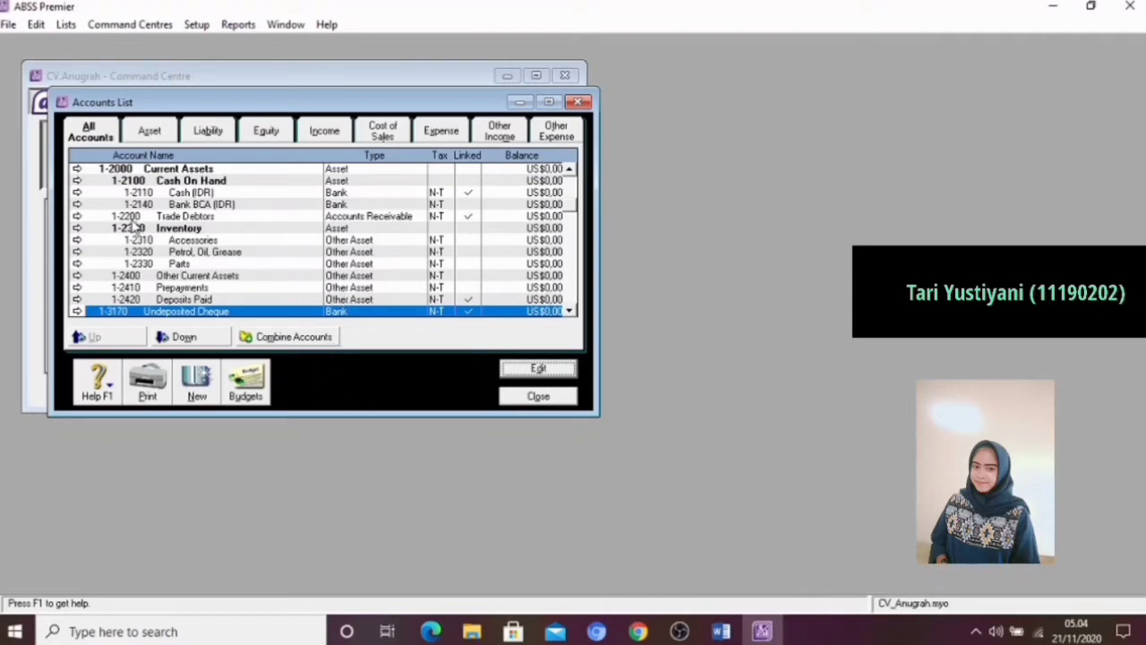
Rename account 1-2200 Trade Debtors to Trade Debtors (IDR) and save it
{"action": "left_click", "coordinate": [84, 218]}
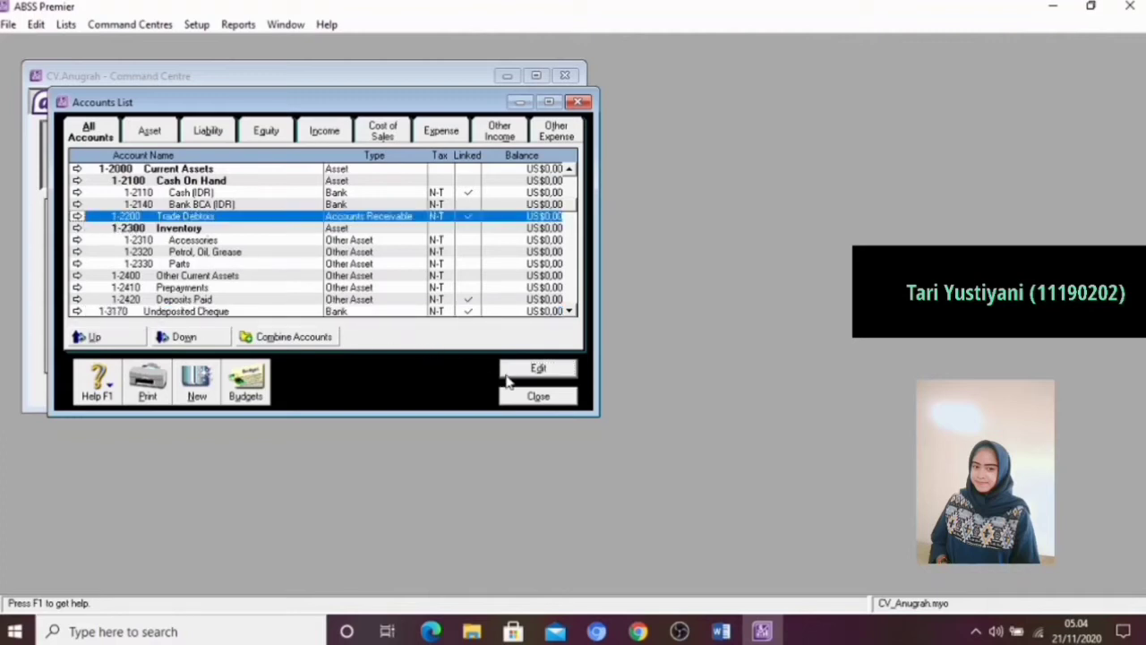
{"action": "left_click", "coordinate": [538, 369]}
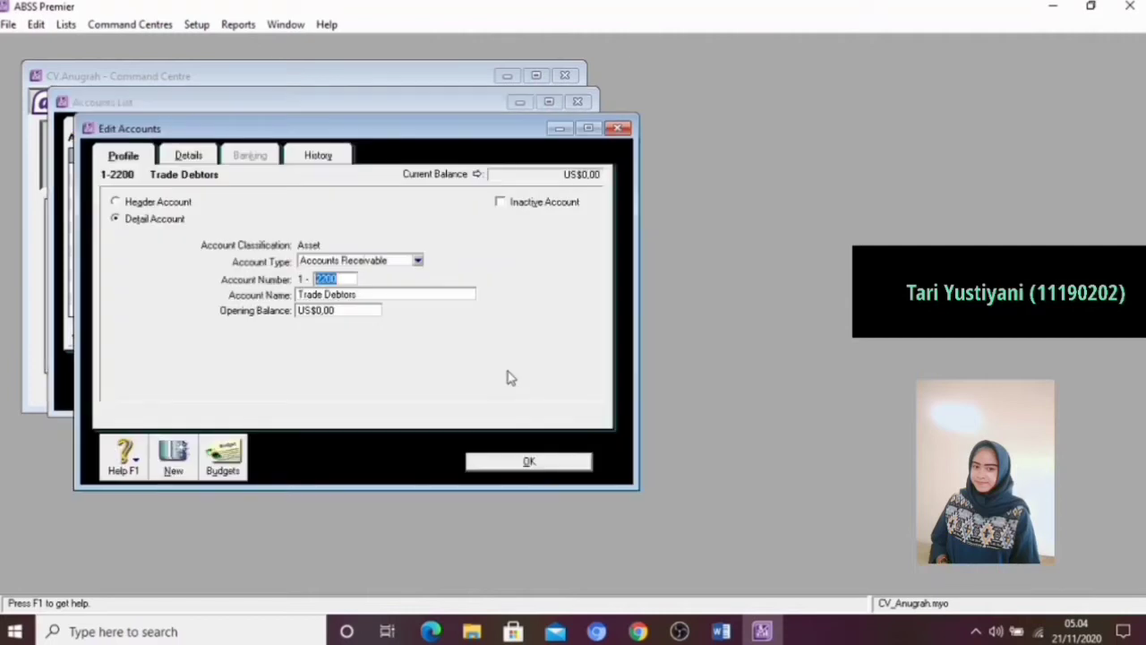
{"action": "left_click", "coordinate": [376, 293]}
{"action": "left_click", "coordinate": [376, 294]}
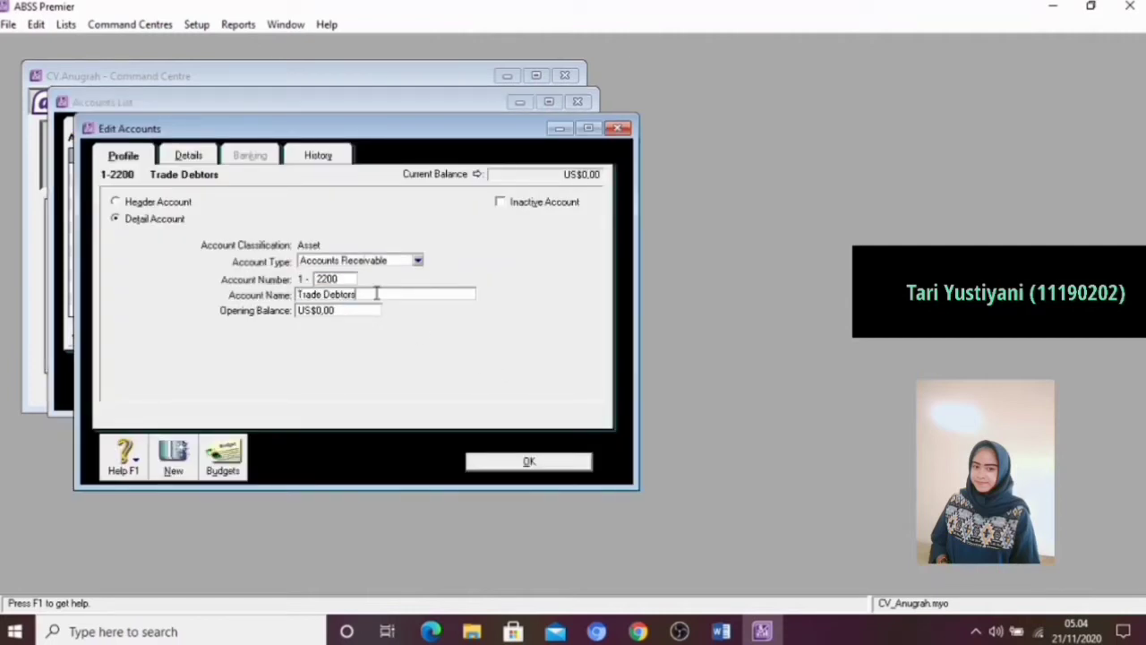
{"action": "type", "text": "("}
{"action": "type", "text": "P"}
{"action": "type", "text": "DR"}
{"action": "left_click", "coordinate": [529, 461]}
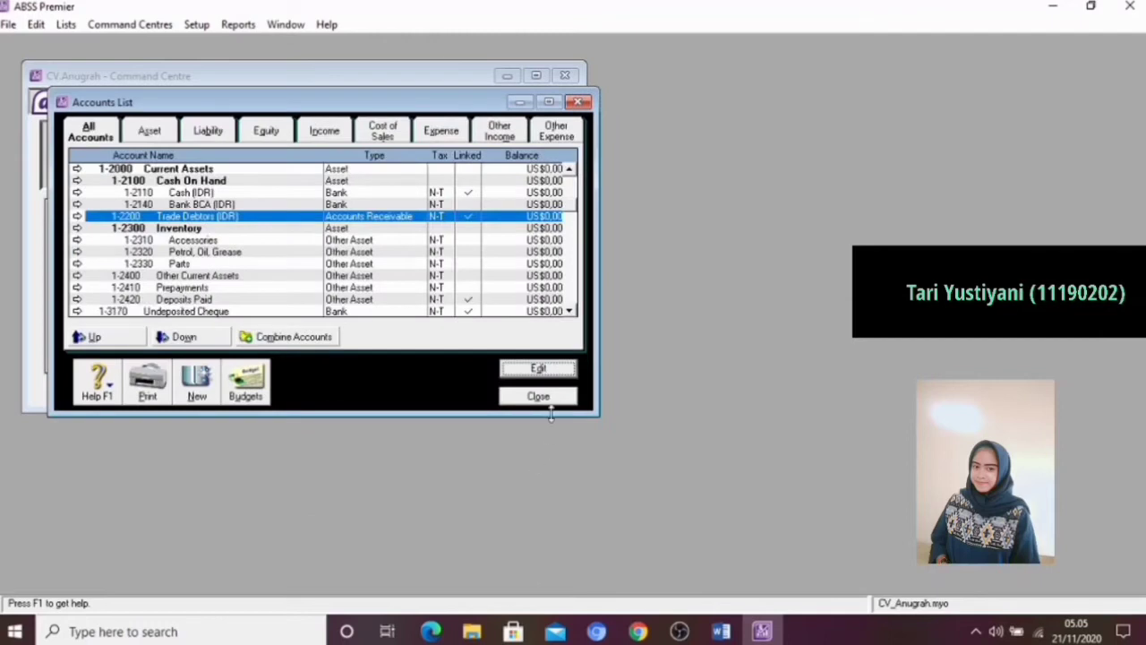
Find account 2-2200 Trade Creditors among the current liabilities and rename it to Trade Creditors (IDR)
{"action": "left_click", "coordinate": [572, 312]}
{"action": "left_click", "coordinate": [571, 313]}
{"action": "left_click", "coordinate": [571, 312]}
{"action": "left_click", "coordinate": [572, 312]}
{"action": "left_click", "coordinate": [571, 312]}
{"action": "left_click", "coordinate": [571, 313]}
{"action": "left_click", "coordinate": [573, 313]}
{"action": "left_click", "coordinate": [573, 314]}
{"action": "left_click", "coordinate": [573, 314]}
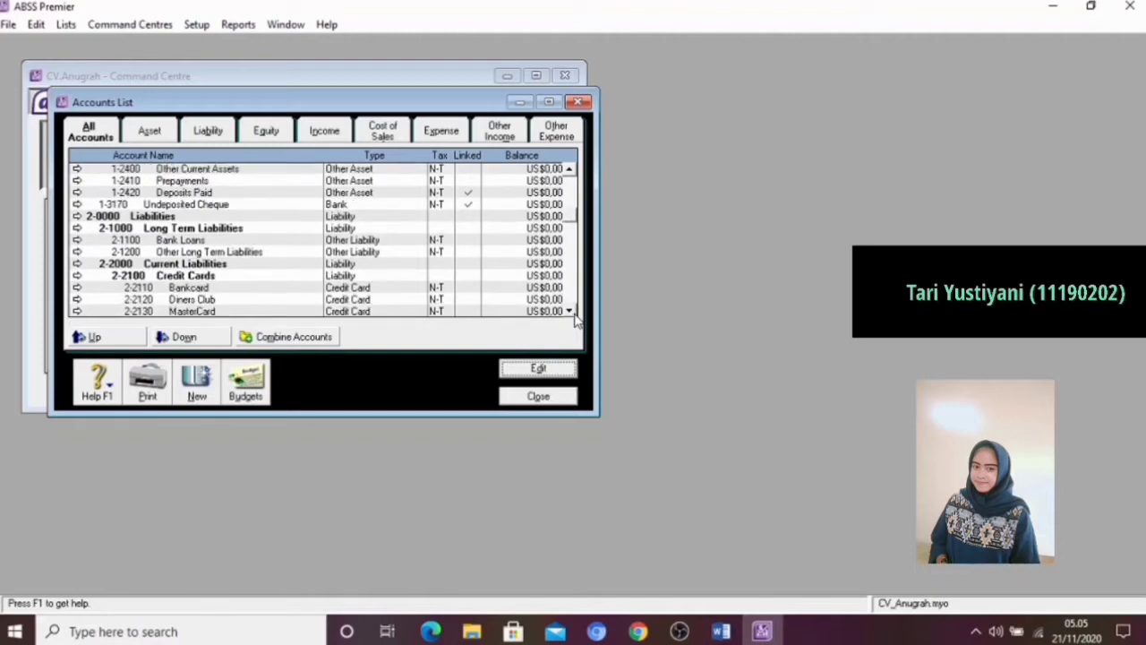
{"action": "left_click", "coordinate": [573, 313]}
{"action": "left_click", "coordinate": [573, 314]}
{"action": "left_click", "coordinate": [574, 313]}
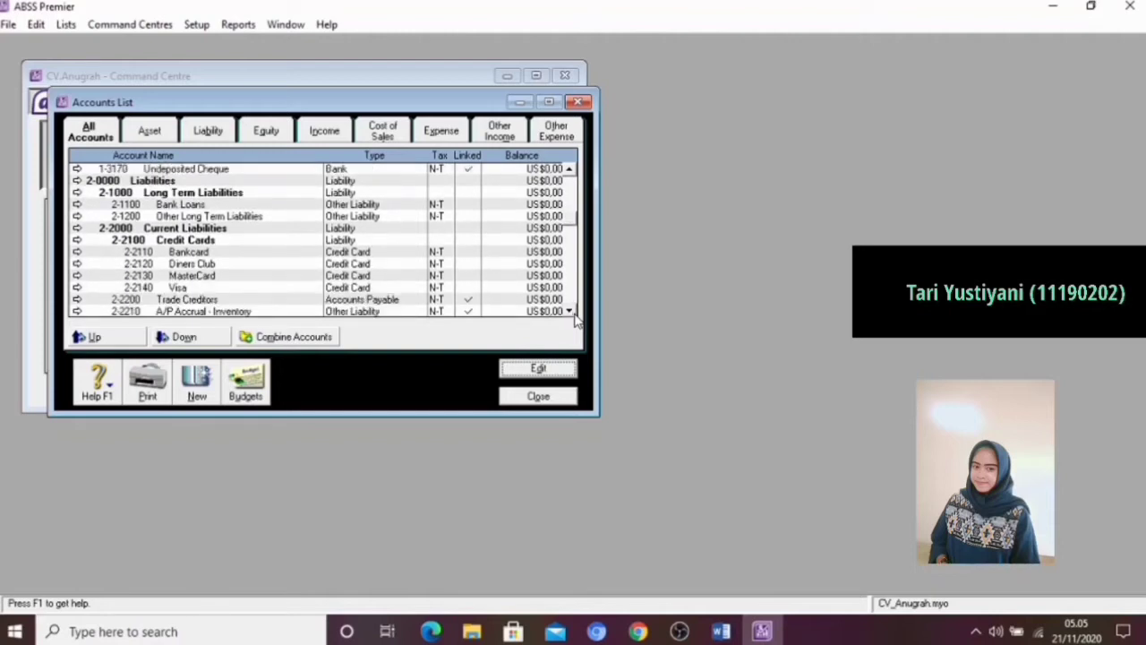
{"action": "left_click", "coordinate": [95, 305]}
{"action": "left_click", "coordinate": [535, 370]}
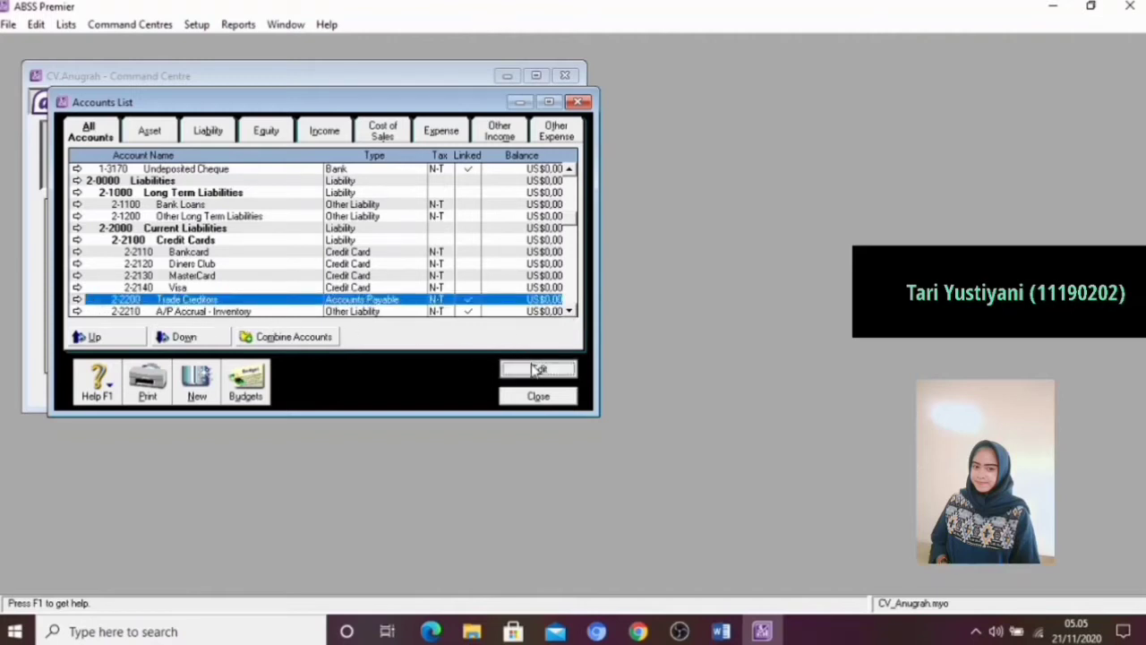
{"action": "left_click", "coordinate": [374, 294]}
{"action": "left_click", "coordinate": [374, 293]}
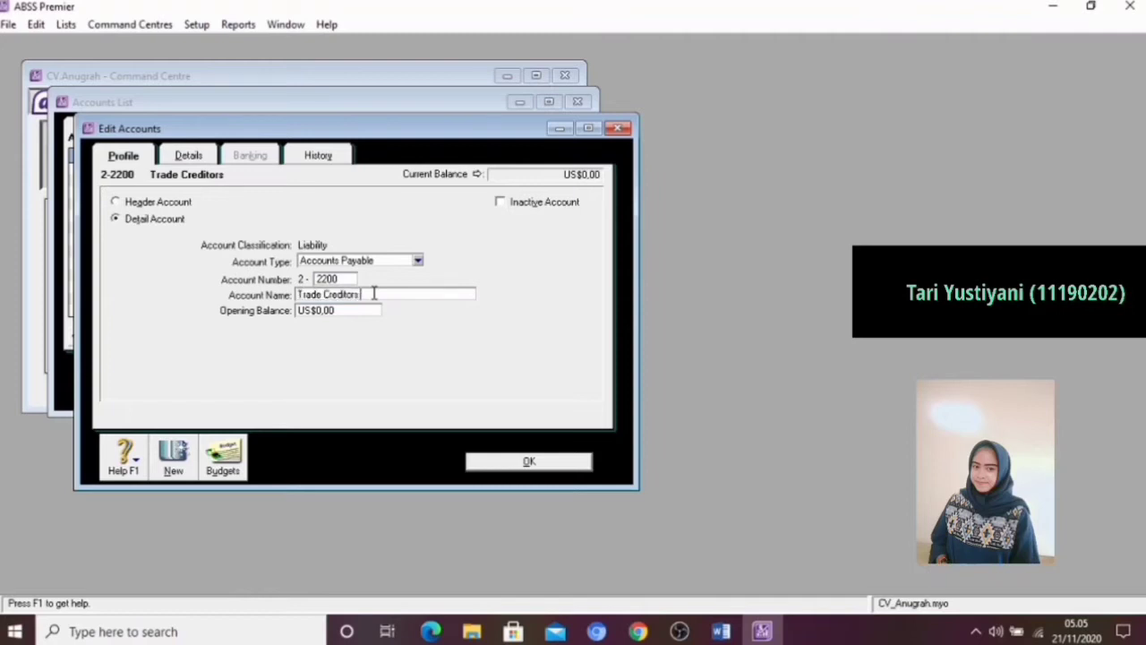
{"action": "type", "text": "("}
{"action": "type", "text": "ID)"}
{"action": "type", "text": "R"}
{"action": "left_click", "coordinate": [530, 461]}
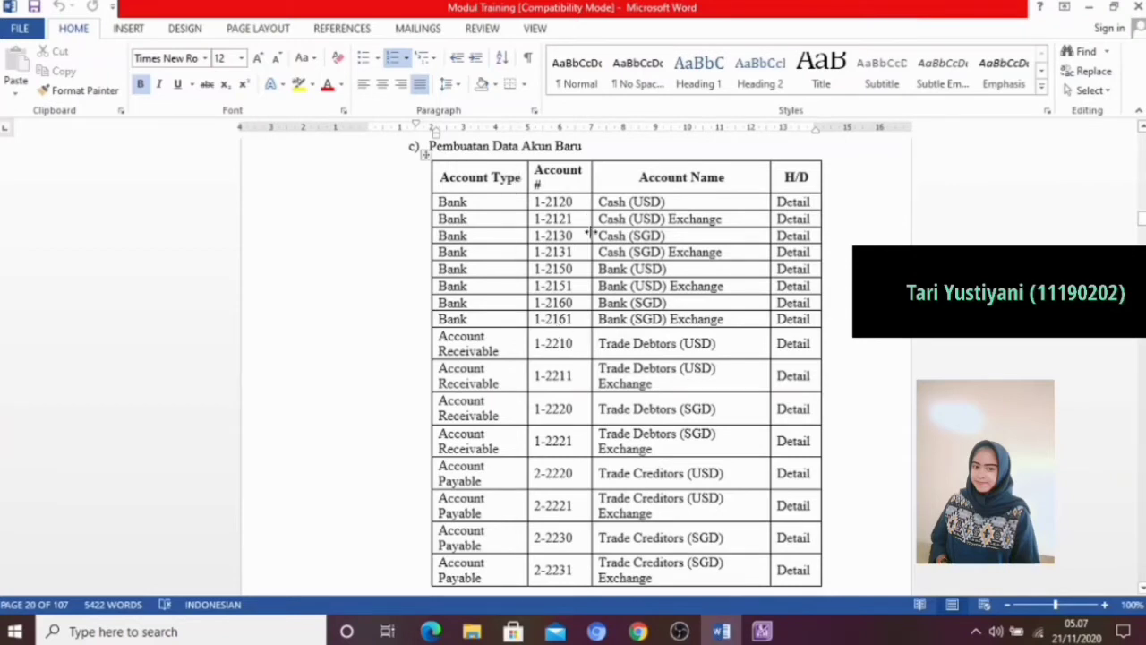
Check the Word module's table of new accounts, and in ABSS Premier add a Bank detail account numbered 1-2120 named Cash (USD)
{"action": "scroll", "coordinate": [605, 320], "scroll_direction": "down", "scroll_amount": 1}
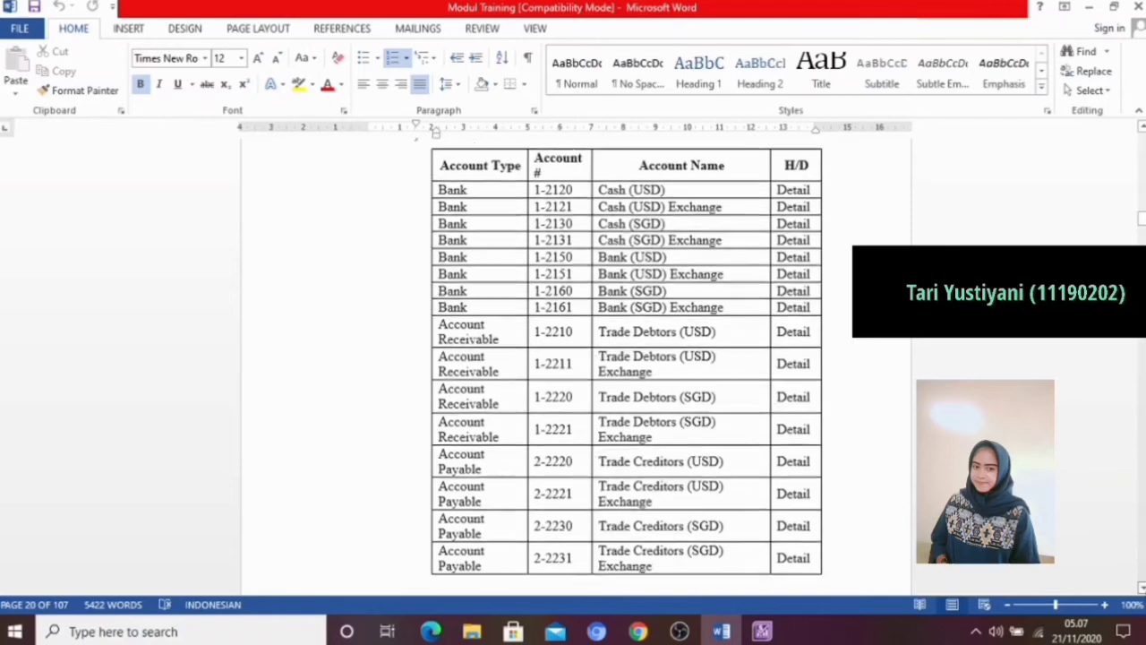
{"action": "scroll", "coordinate": [627, 335], "scroll_direction": "down", "scroll_amount": 1}
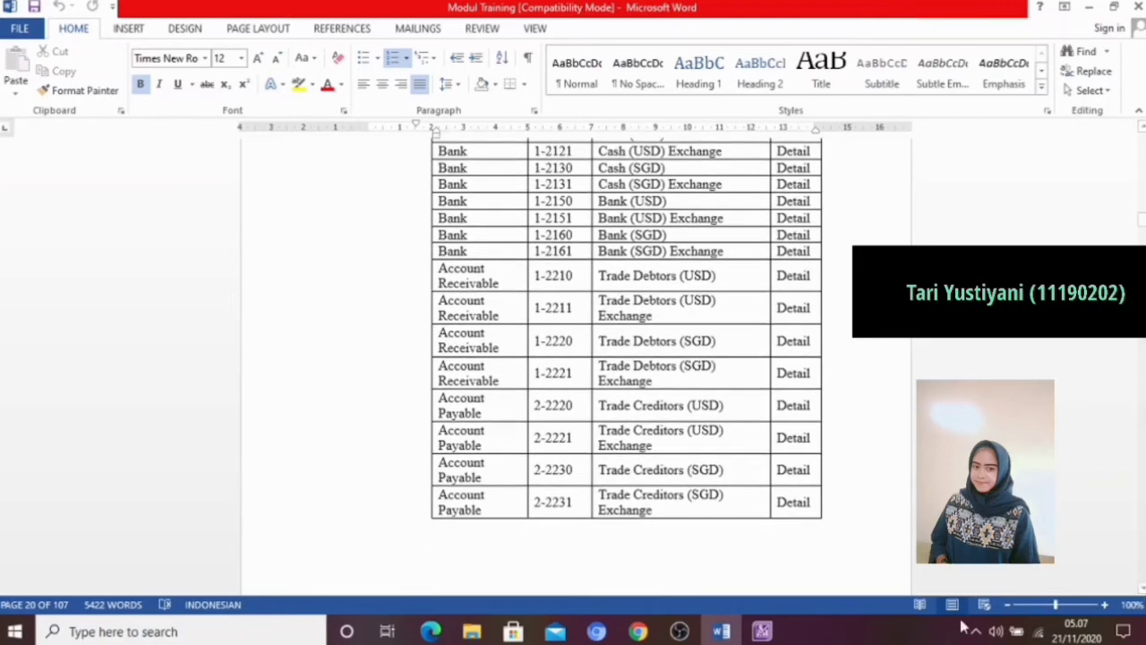
{"action": "left_click", "coordinate": [762, 633]}
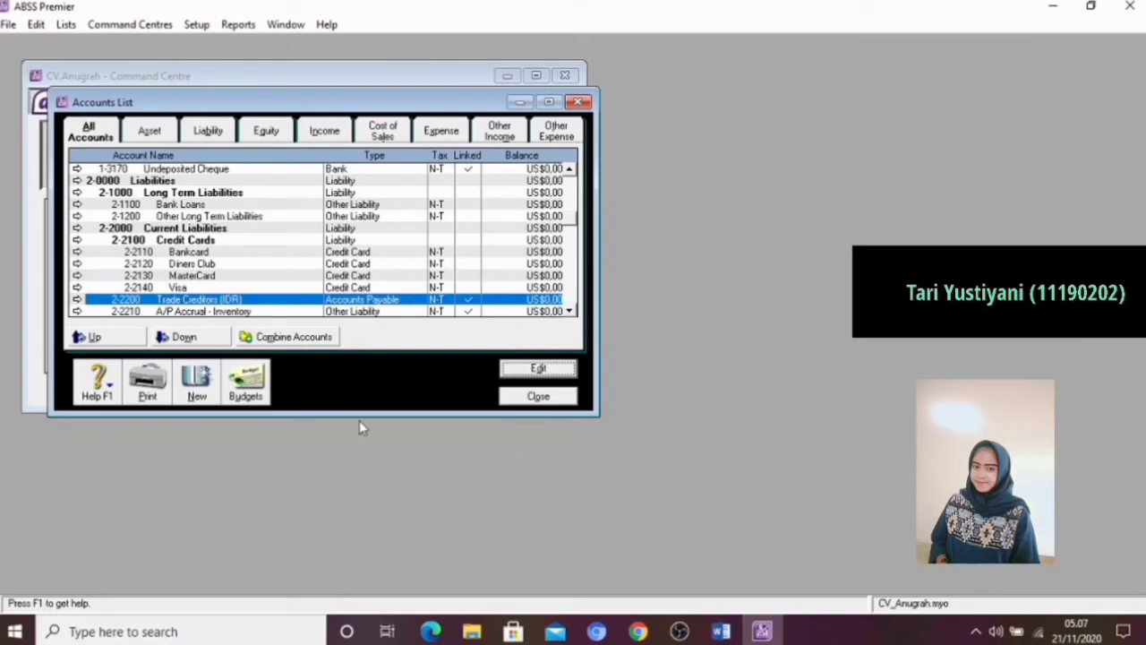
{"action": "left_click", "coordinate": [184, 387]}
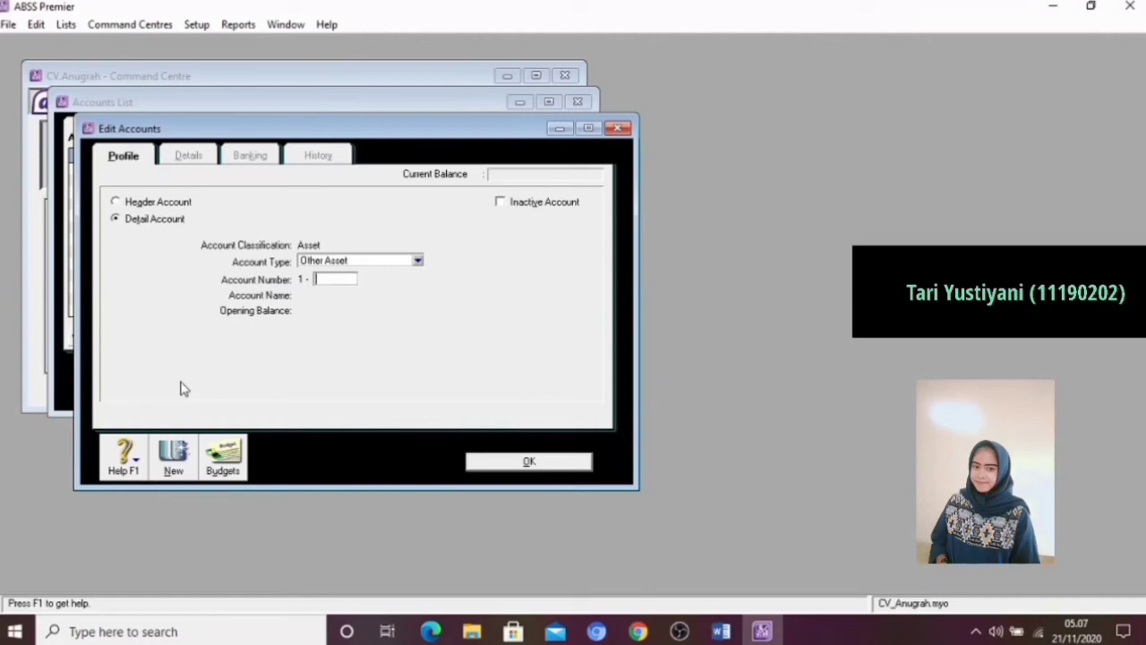
{"action": "left_click", "coordinate": [369, 261]}
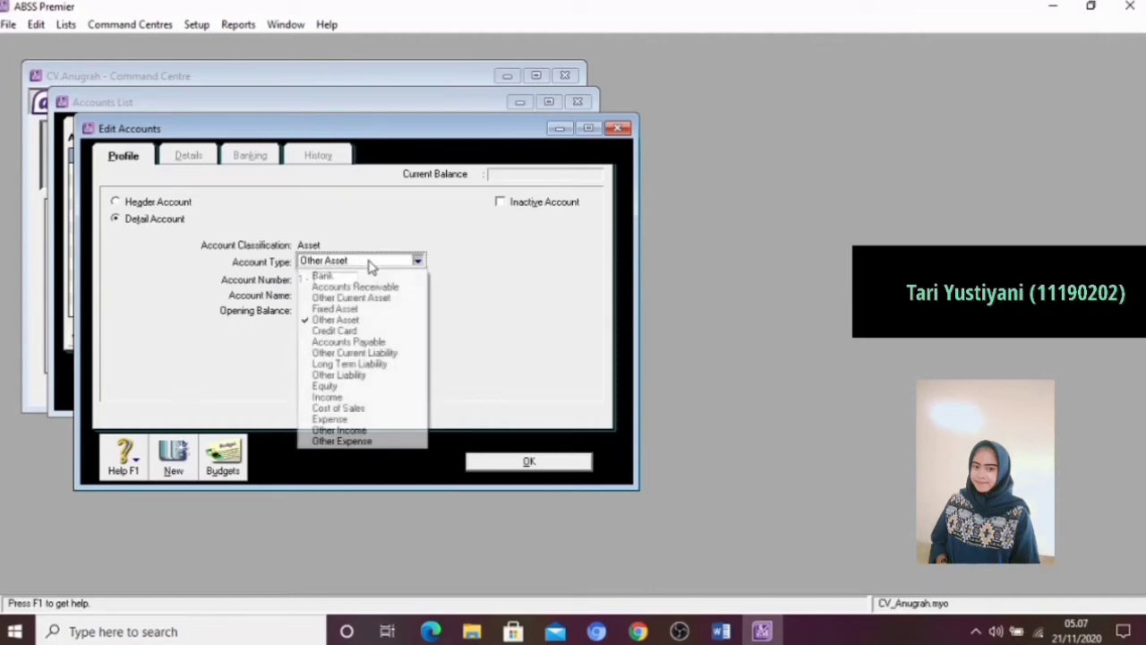
{"action": "left_click", "coordinate": [337, 276]}
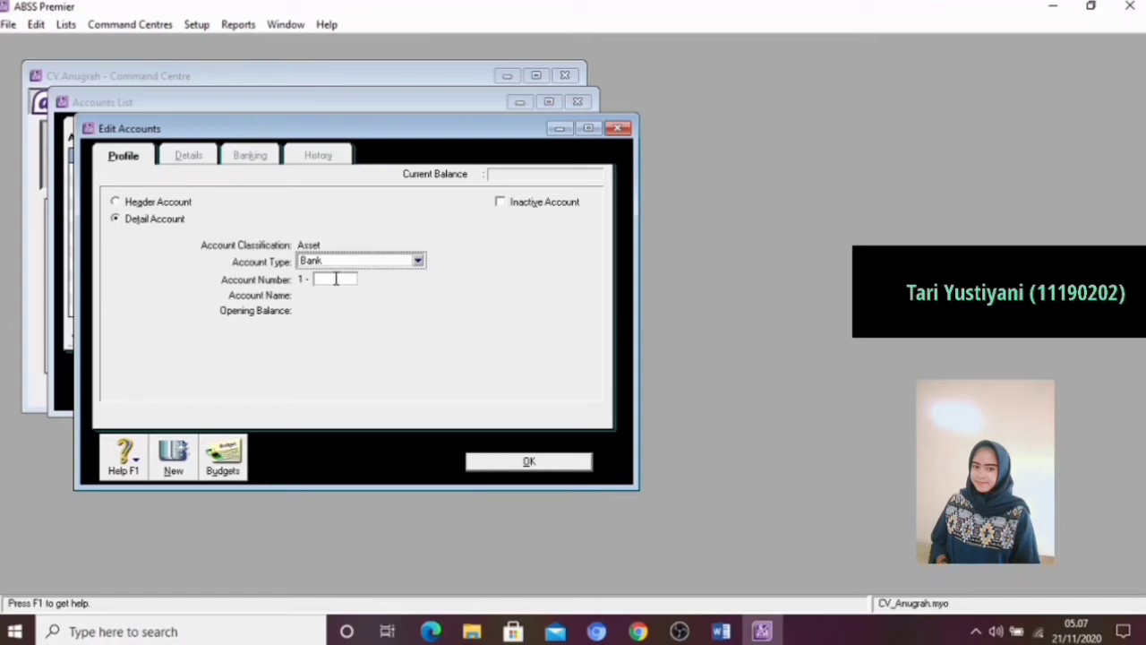
{"action": "left_click", "coordinate": [336, 279]}
{"action": "type", "text": "2120"}
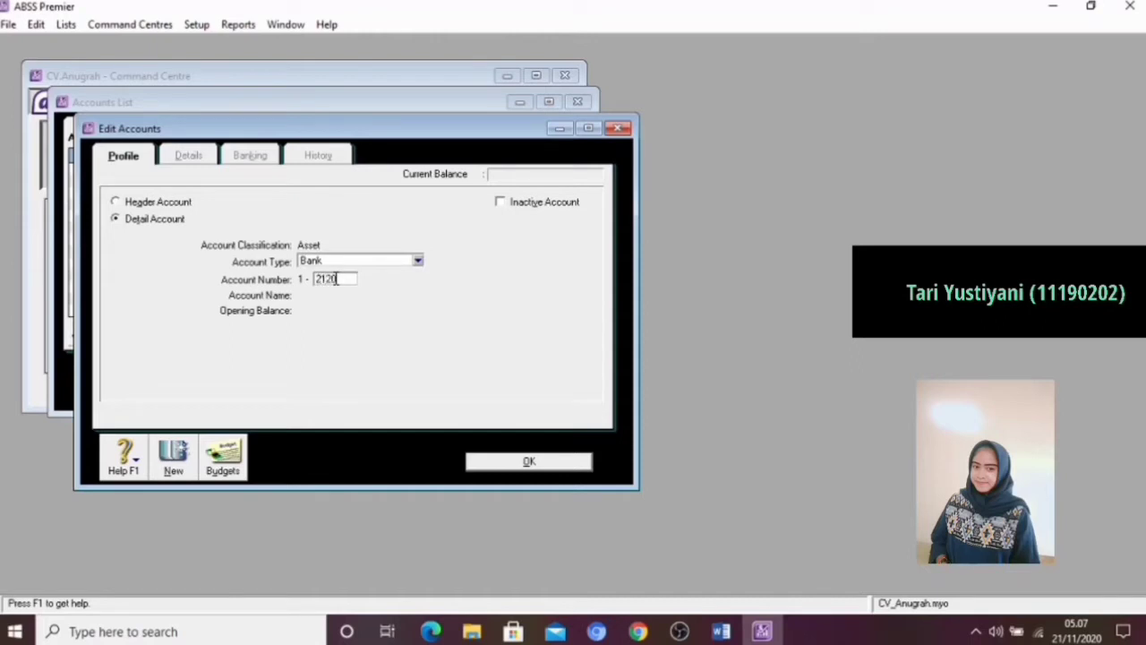
{"action": "key", "text": "Tab"}
{"action": "key", "text": "BackSpace"}
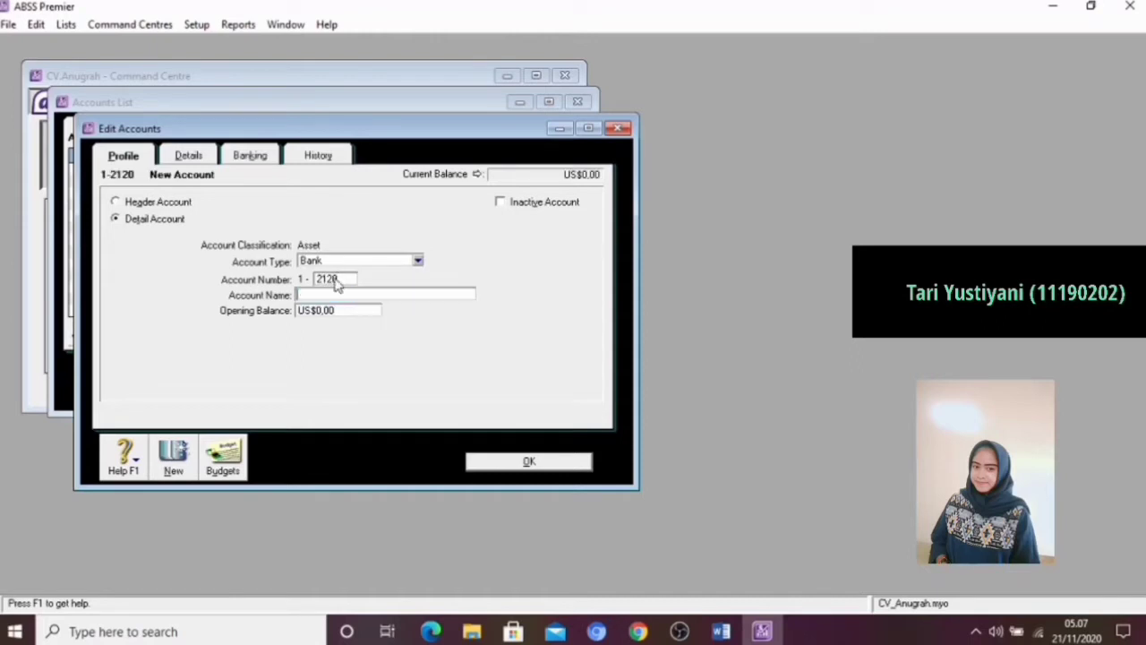
{"action": "type", "text": "Cash (USD)"}
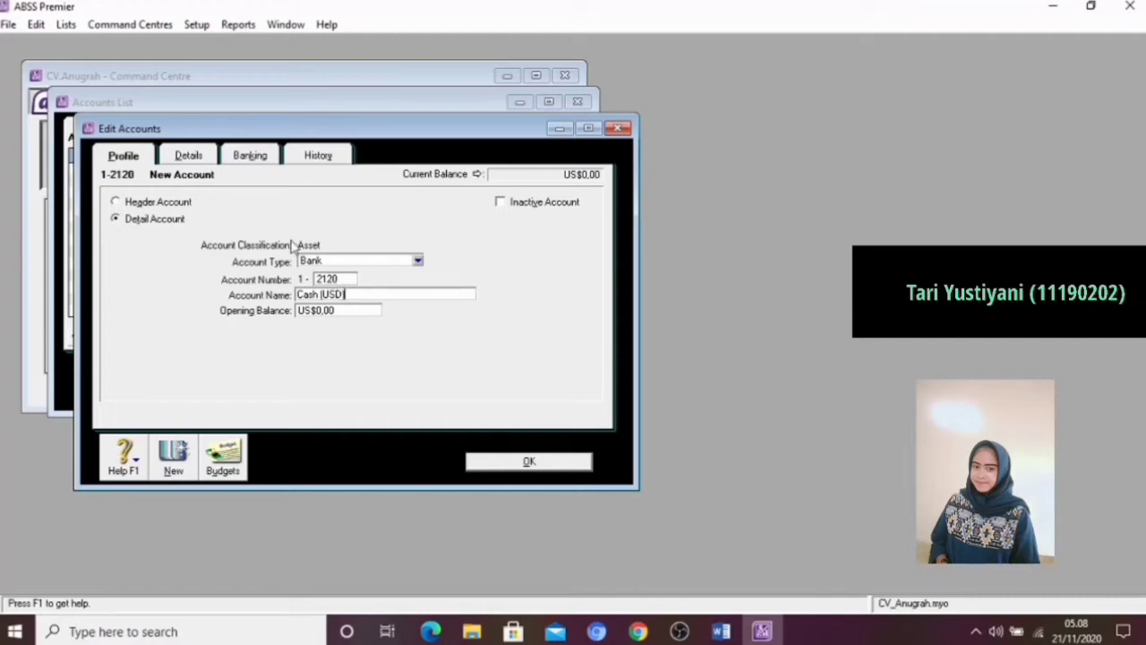
Set the Cash (USD) account's currency to USD, have its exchange account created automatically, and save the account
{"action": "left_click", "coordinate": [188, 156]}
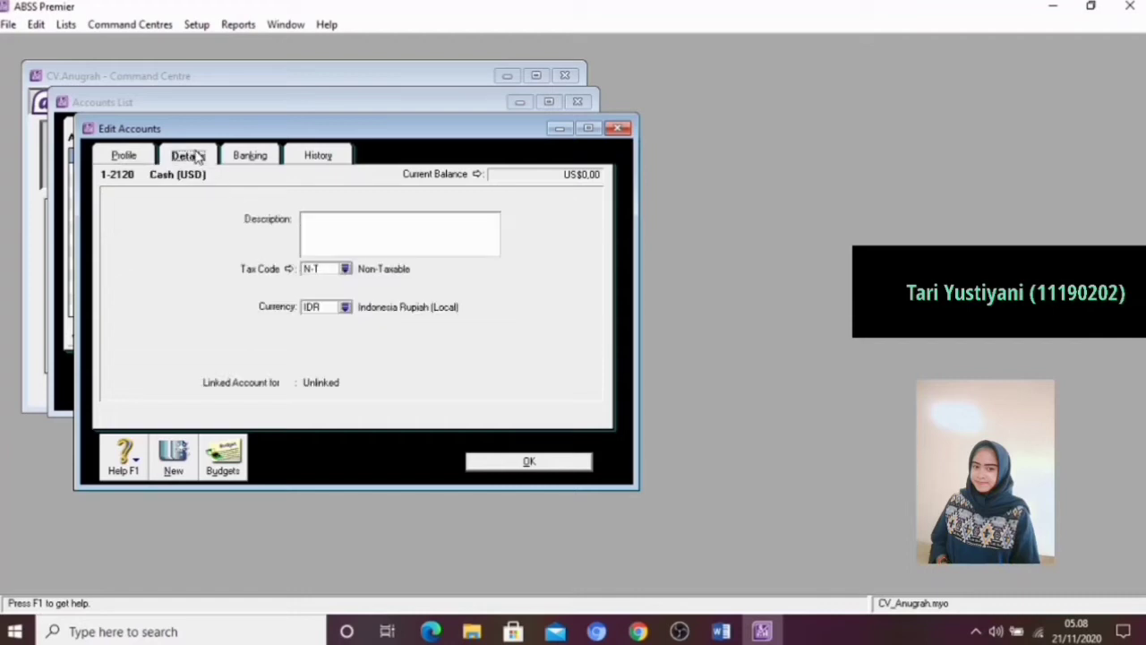
{"action": "left_click", "coordinate": [346, 307]}
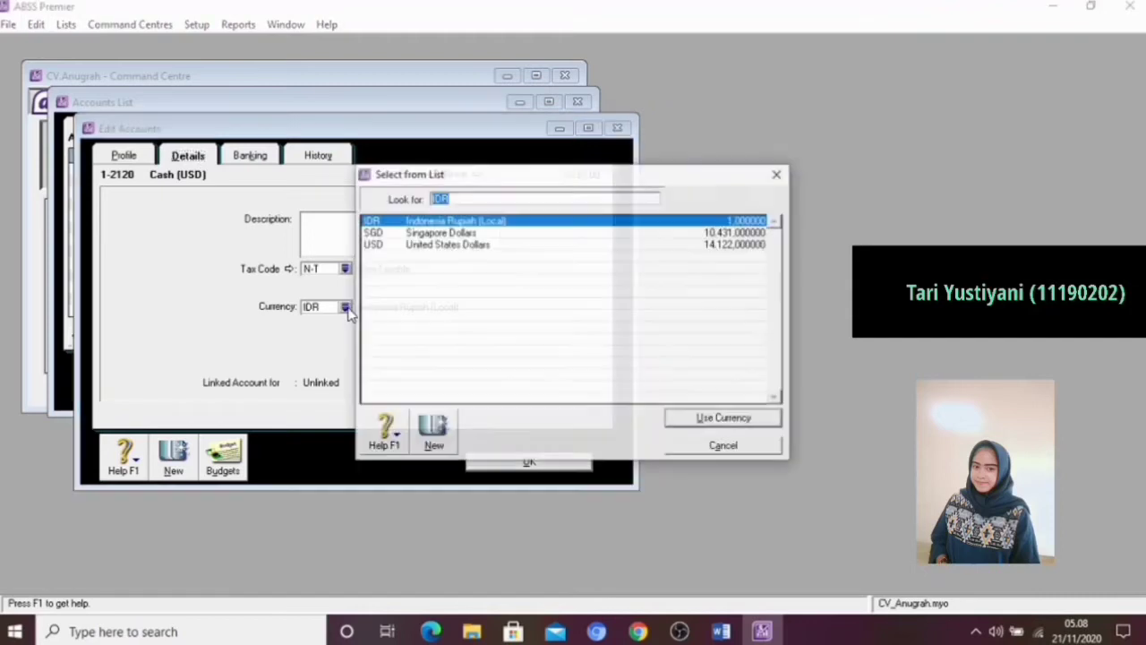
{"action": "left_click", "coordinate": [390, 246]}
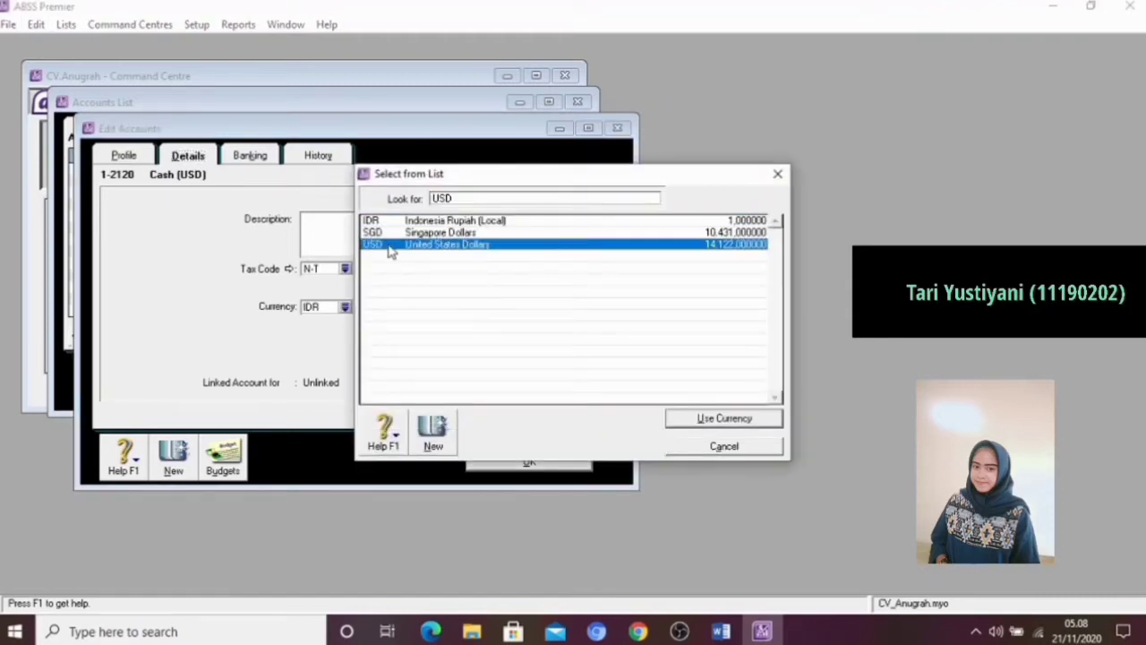
{"action": "left_click", "coordinate": [695, 418]}
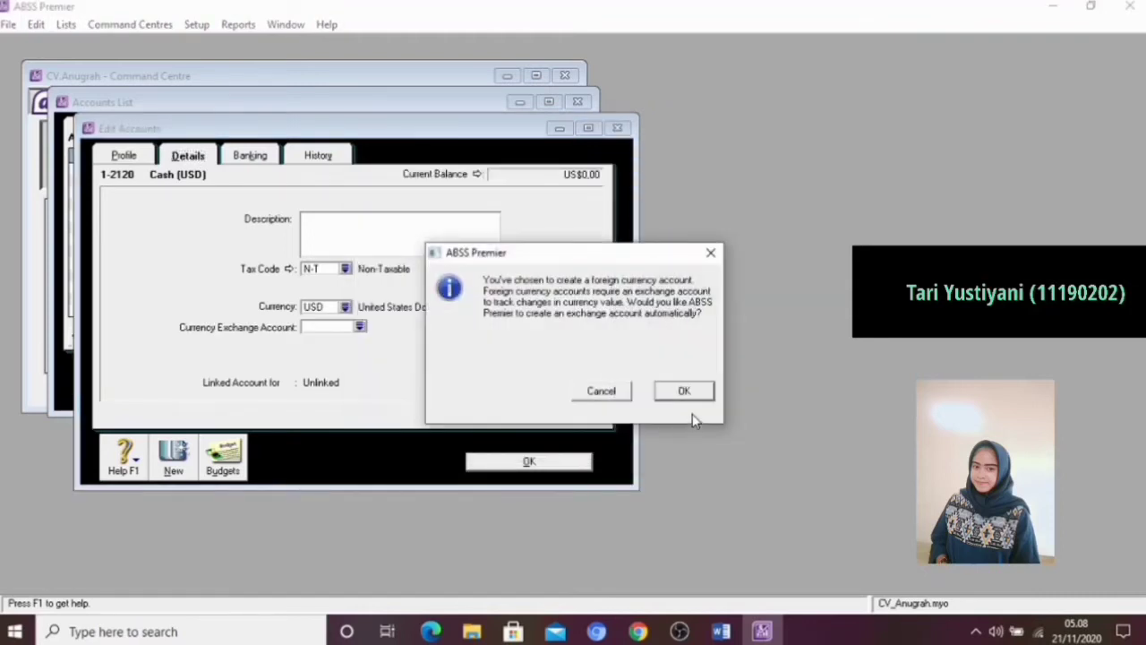
{"action": "left_click", "coordinate": [686, 392]}
{"action": "left_click", "coordinate": [525, 461]}
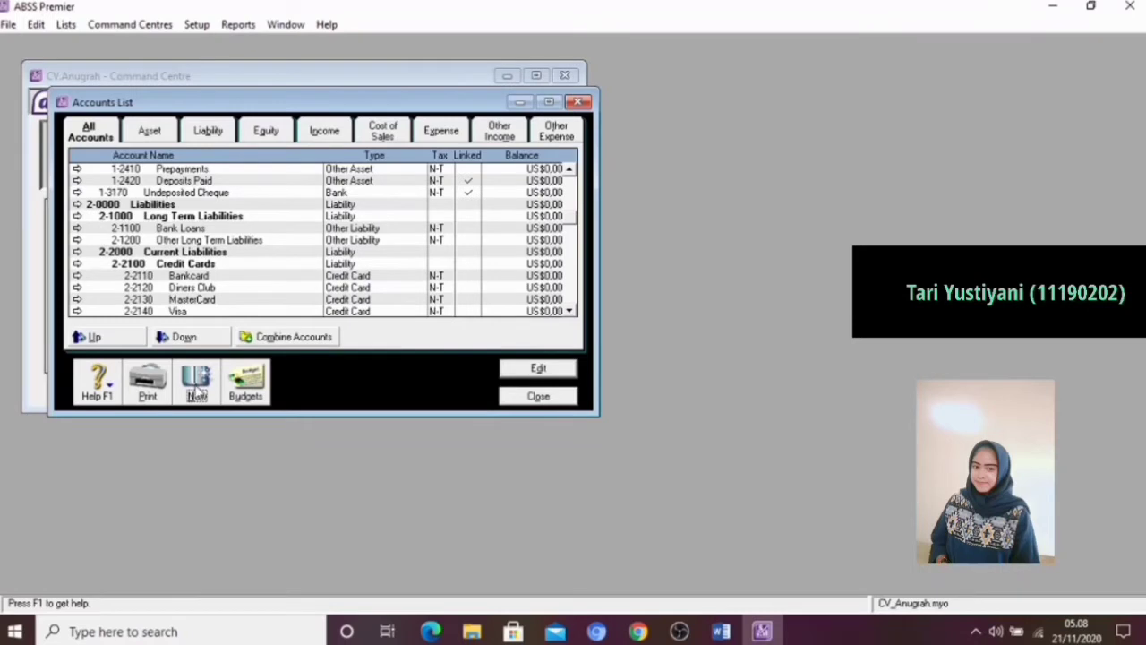
Add a new Bank detail account numbered 1-2130 and name it Cash (SGD)
{"action": "left_click", "coordinate": [197, 384]}
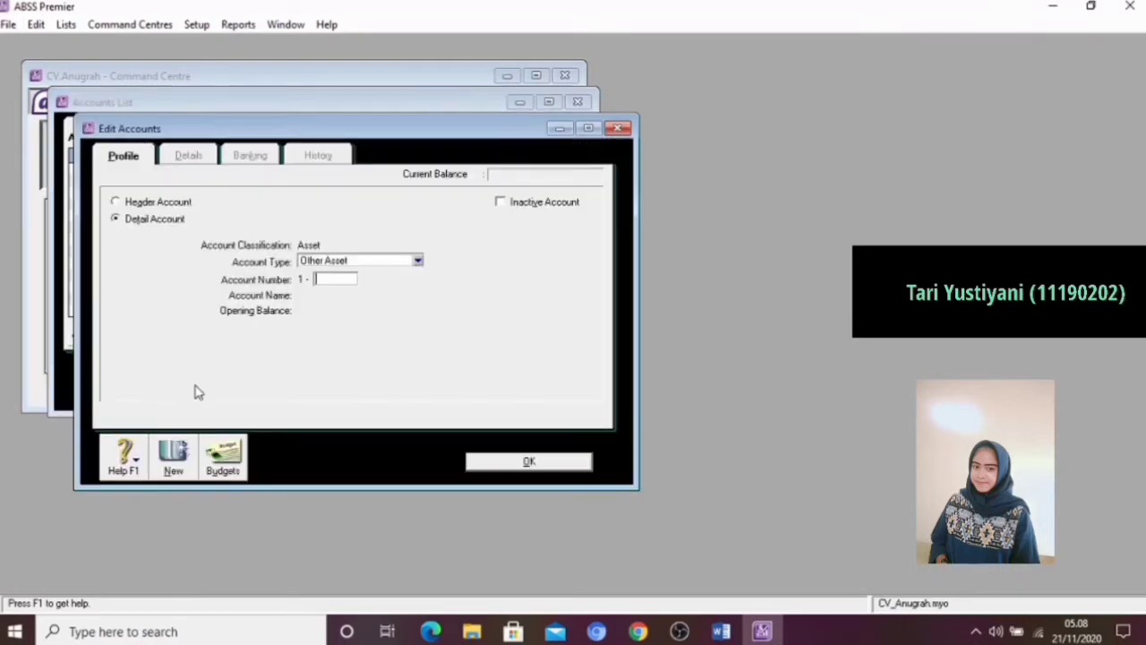
{"action": "left_click", "coordinate": [418, 261]}
{"action": "left_click", "coordinate": [340, 273]}
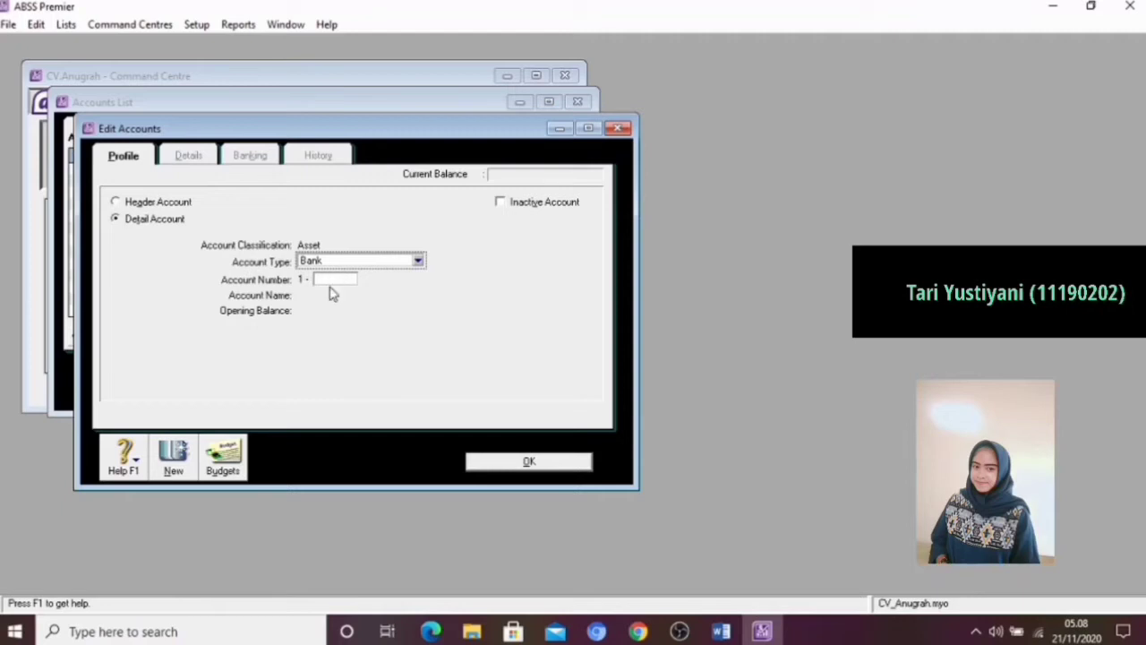
{"action": "left_click", "coordinate": [333, 281]}
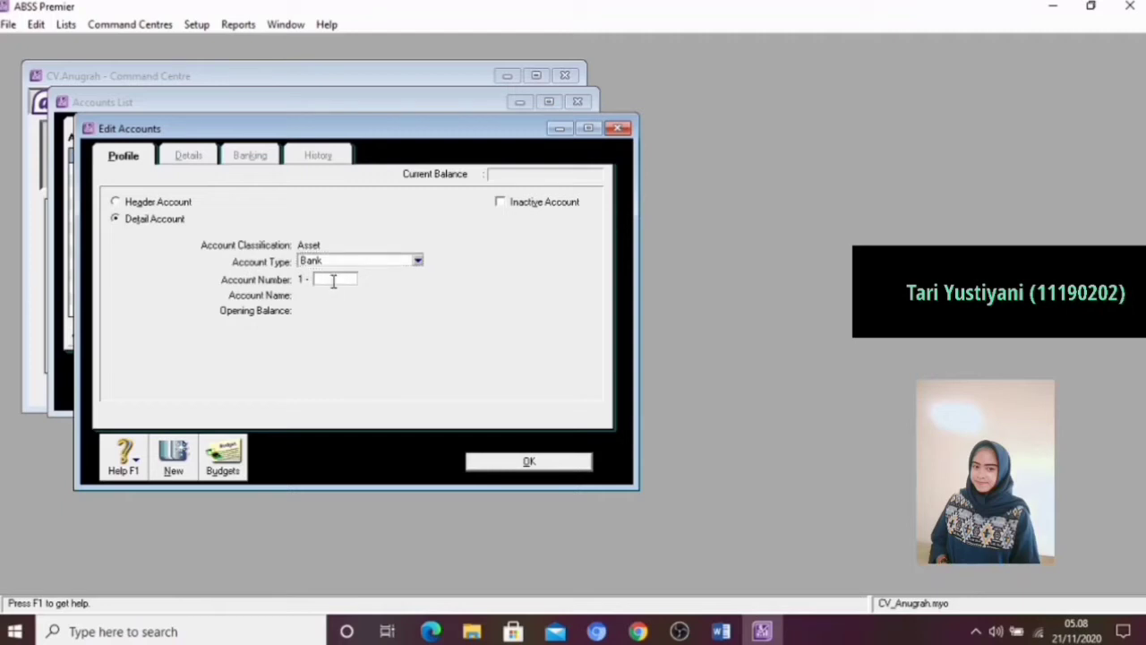
{"action": "type", "text": "2130"}
{"action": "key", "text": "Tab"}
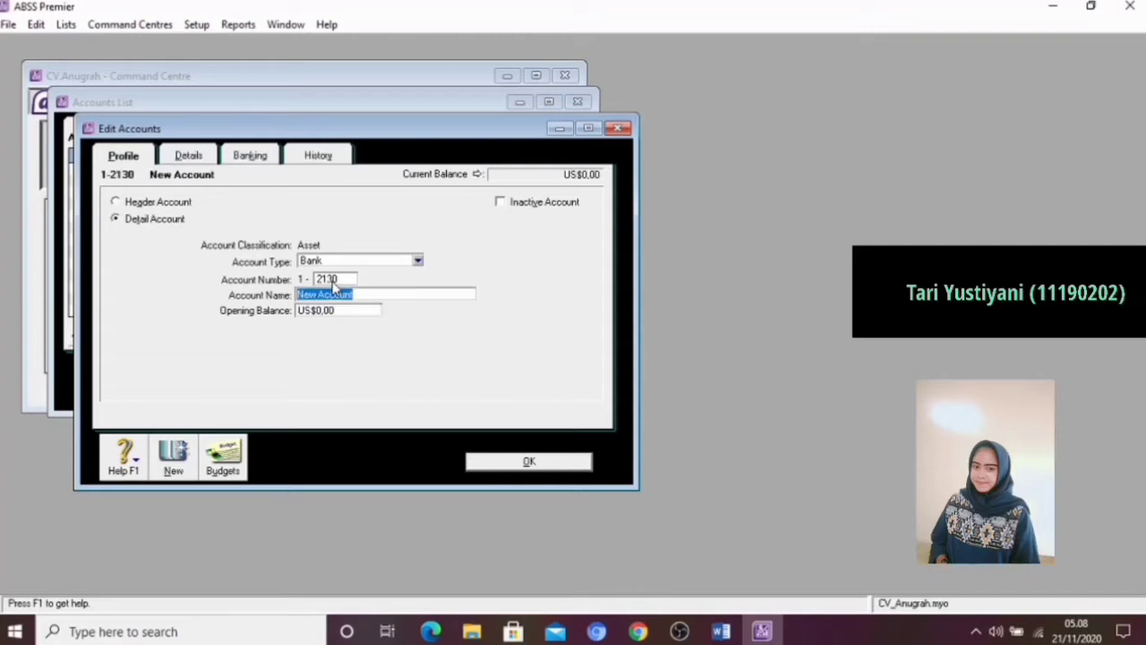
{"action": "key", "text": "BackSpace"}
{"action": "type", "text": "c"}
{"action": "key", "text": "BackSpace"}
{"action": "type", "text": "C"}
{"action": "type", "text": "ash"}
{"action": "type", "text": " (Ba"}
{"action": "type", "text": "D)"}
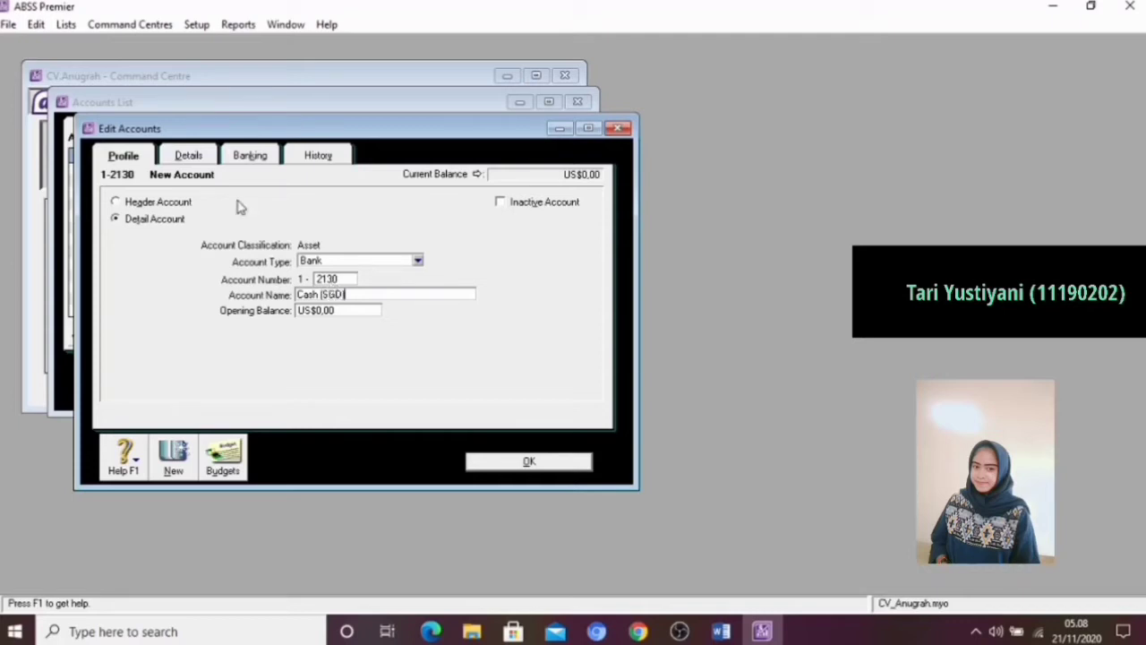
Set the Cash (SGD) account's currency to SGD, have its exchange account created automatically, and save the account
{"action": "left_click", "coordinate": [190, 156]}
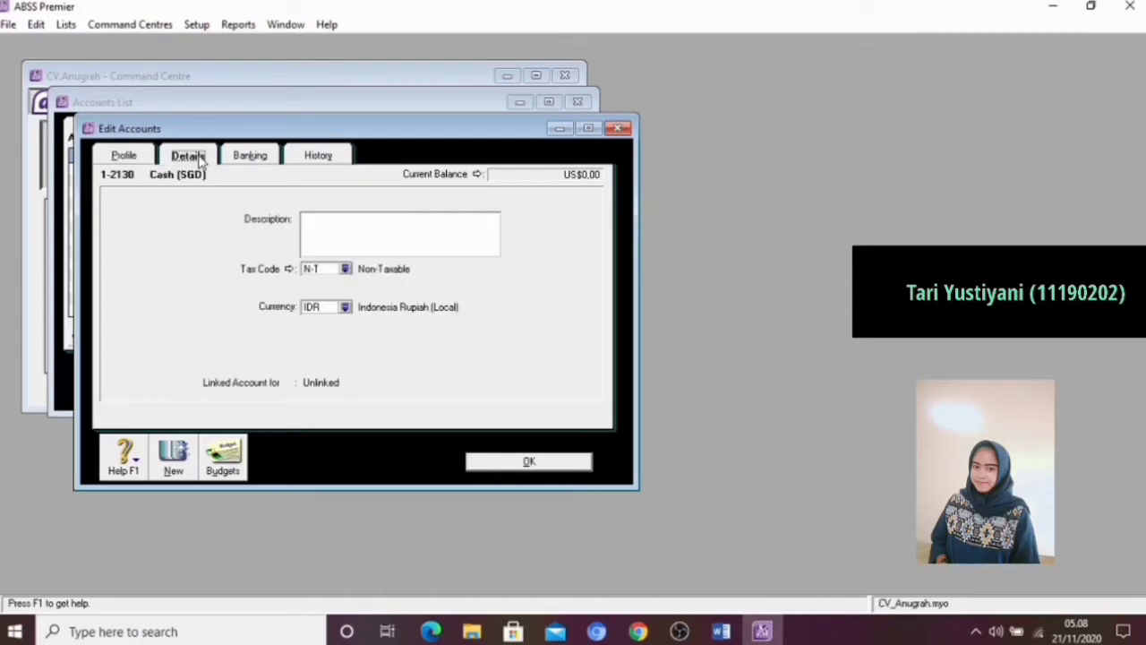
{"action": "left_click", "coordinate": [345, 307]}
{"action": "left_click", "coordinate": [412, 234]}
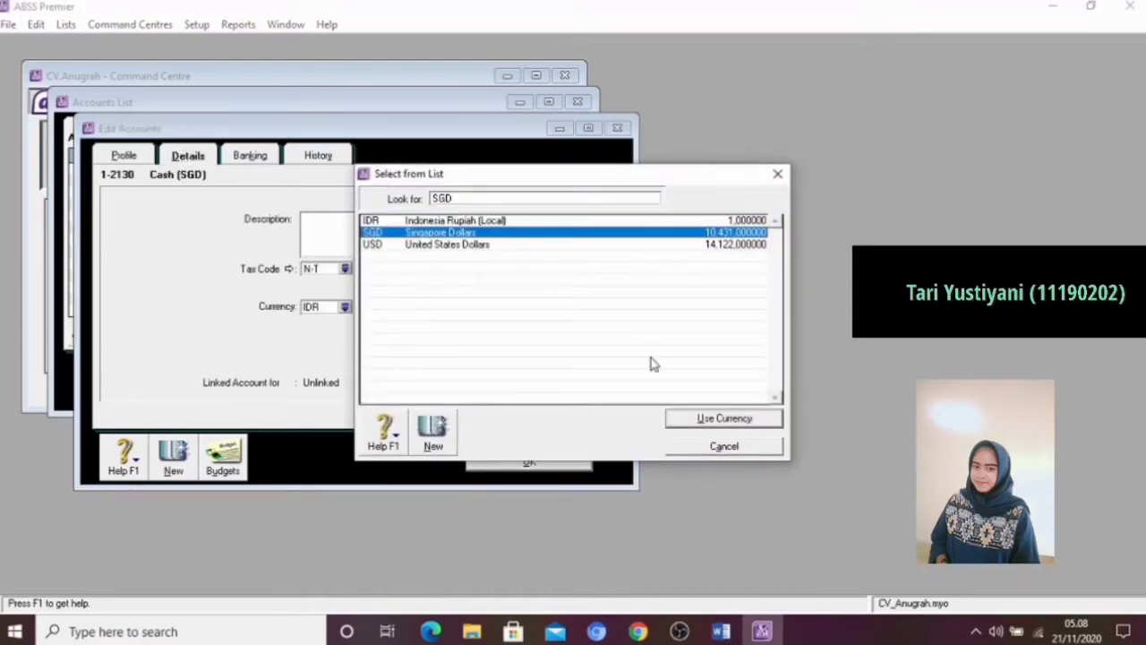
{"action": "left_click", "coordinate": [723, 418]}
{"action": "left_click", "coordinate": [684, 394]}
{"action": "left_click", "coordinate": [526, 462]}
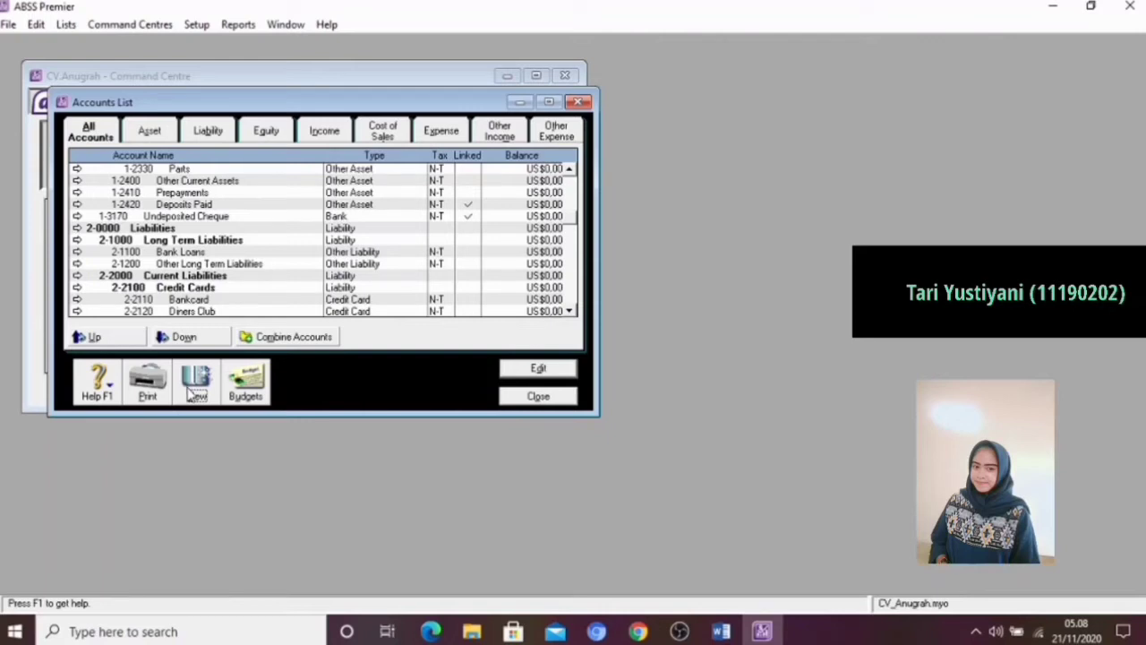
Add a new Bank detail account numbered 1-2150 and name it Bank USD
{"action": "left_click", "coordinate": [191, 388]}
{"action": "left_click", "coordinate": [355, 263]}
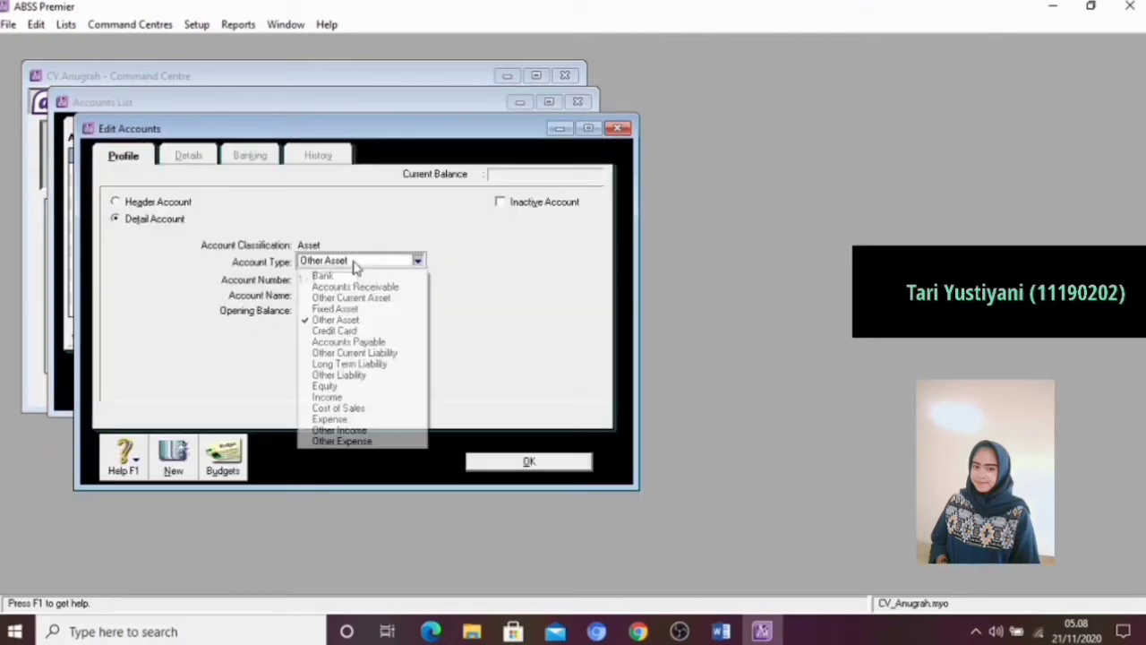
{"action": "left_click", "coordinate": [339, 277]}
{"action": "left_click", "coordinate": [331, 280]}
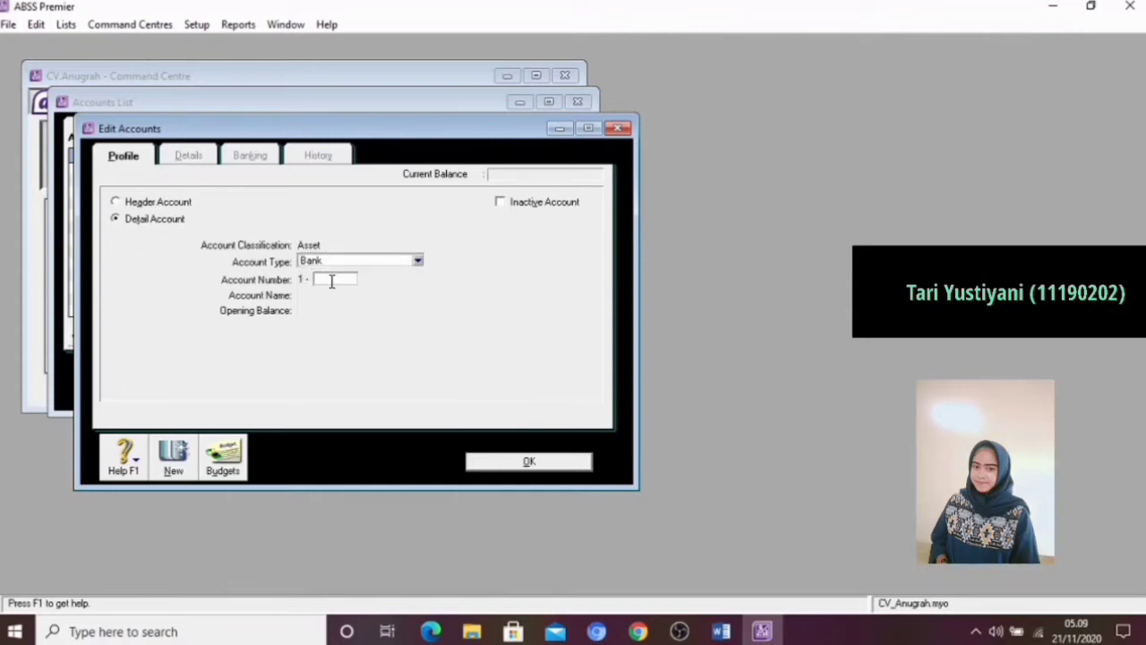
{"action": "type", "text": "2150"}
{"action": "key", "text": "Tab"}
{"action": "key", "text": "BackSpace"}
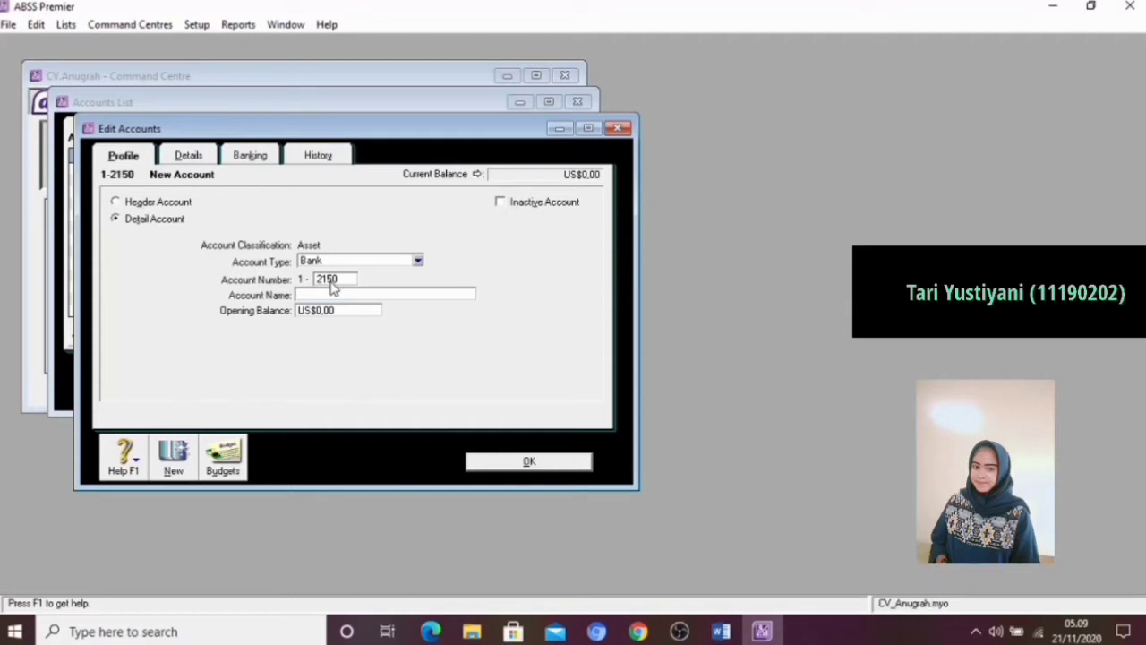
{"action": "type", "text": "Bank USD"}
Set the Bank USD account's currency to USD, have its exchange account created automatically, and save the account
{"action": "left_click", "coordinate": [189, 157]}
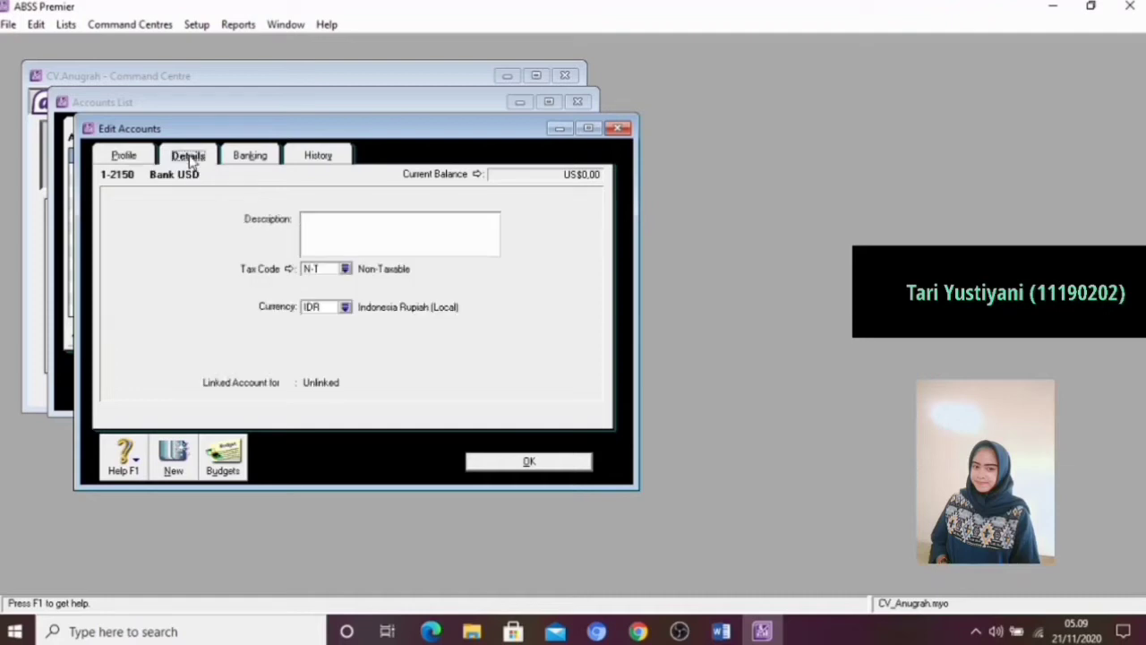
{"action": "left_click", "coordinate": [345, 308]}
{"action": "left_click", "coordinate": [401, 247]}
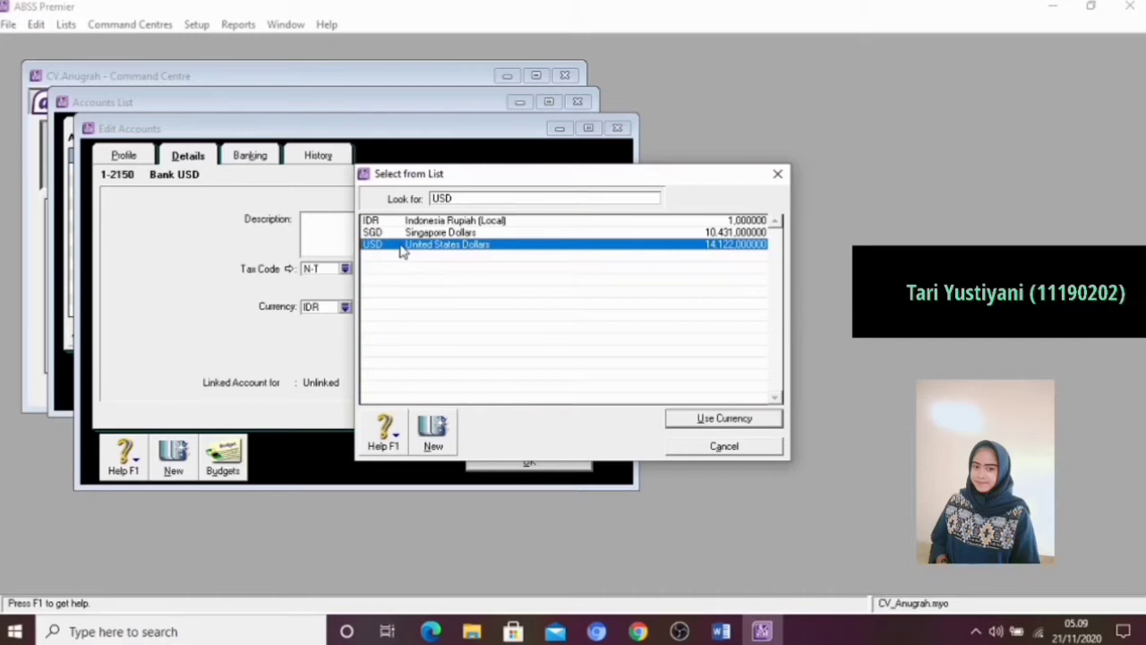
{"action": "left_click", "coordinate": [695, 421]}
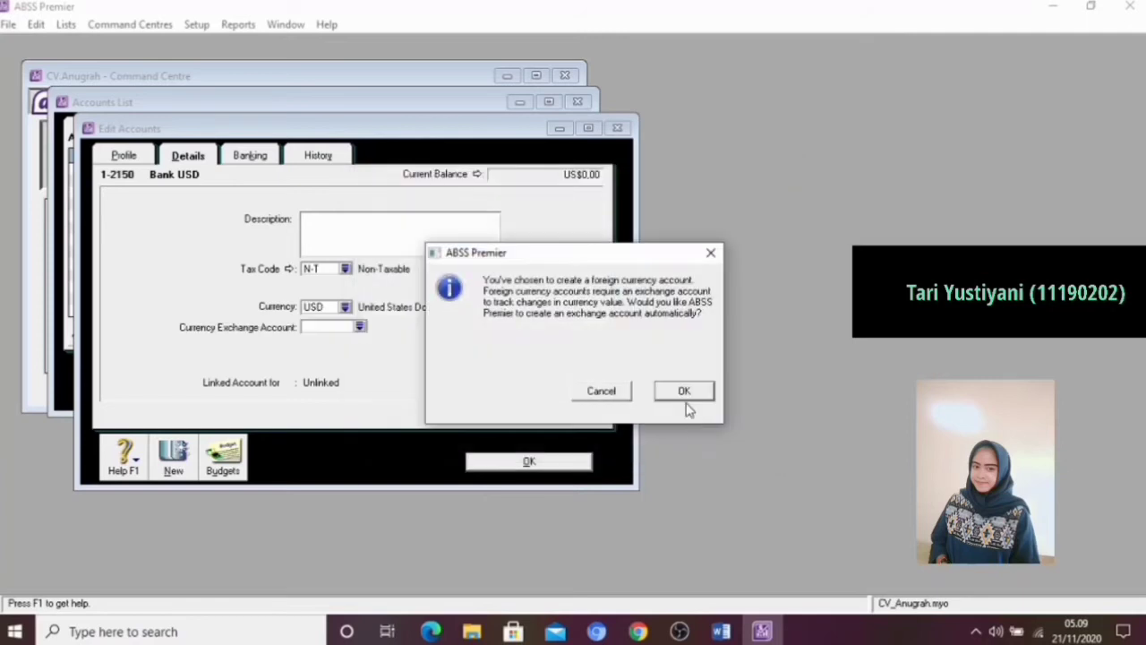
{"action": "left_click", "coordinate": [685, 391]}
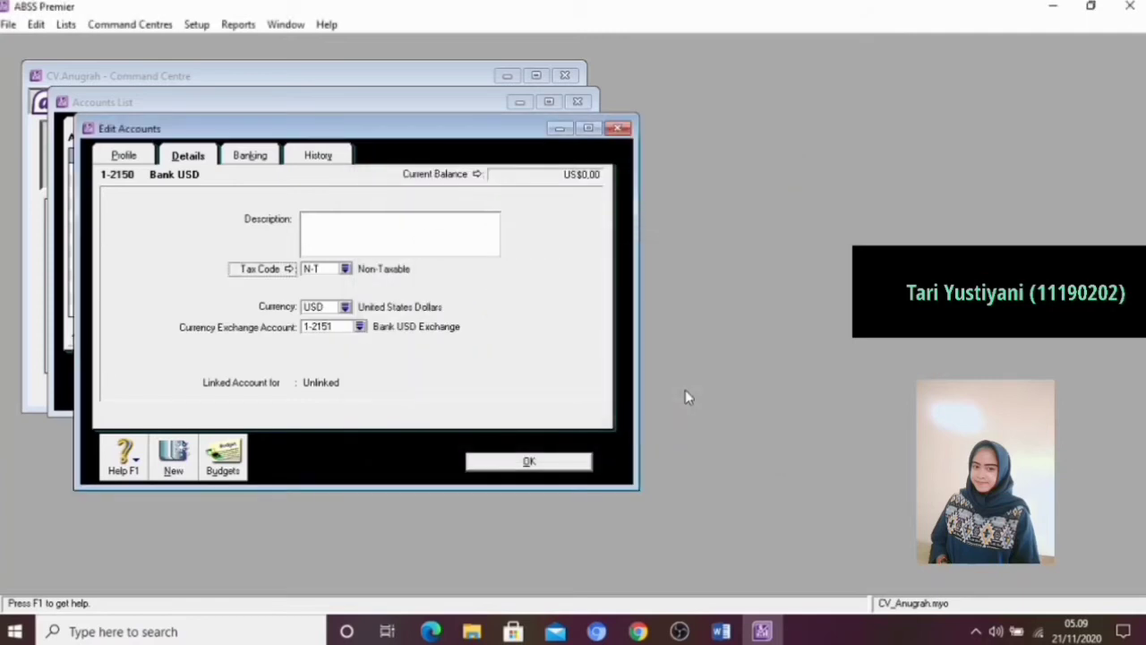
{"action": "left_click", "coordinate": [529, 462]}
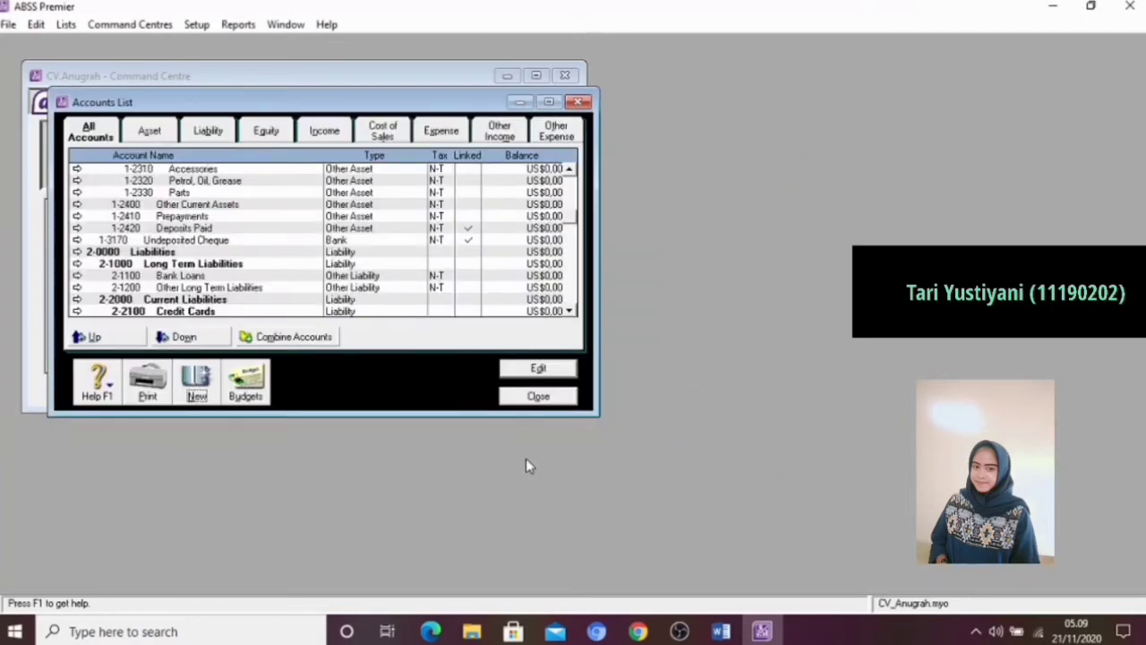
Add a new Bank detail account numbered 1-2160 and name it Bank (SGD)
{"action": "left_click", "coordinate": [198, 386]}
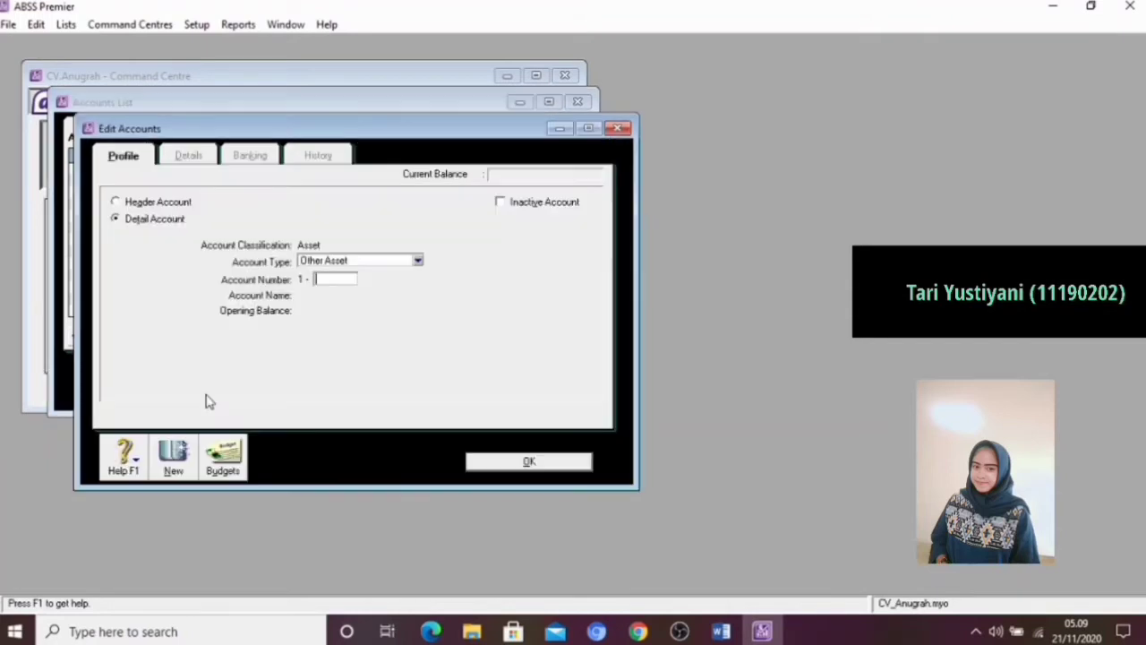
{"action": "left_click", "coordinate": [372, 264]}
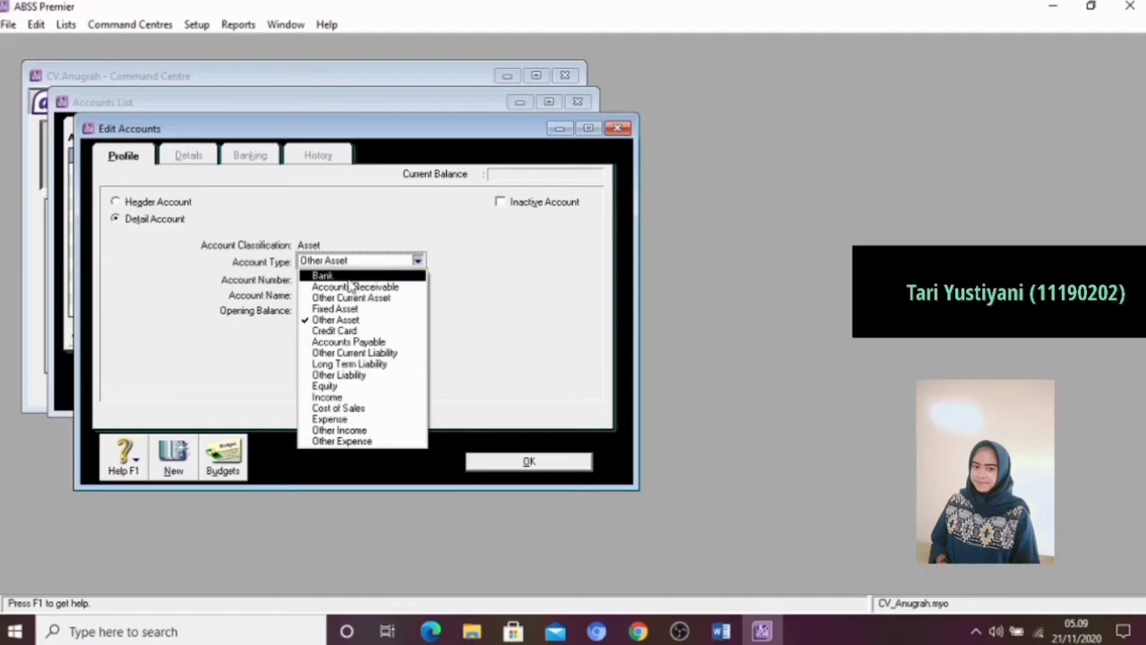
{"action": "left_click", "coordinate": [346, 276]}
{"action": "left_click", "coordinate": [341, 279]}
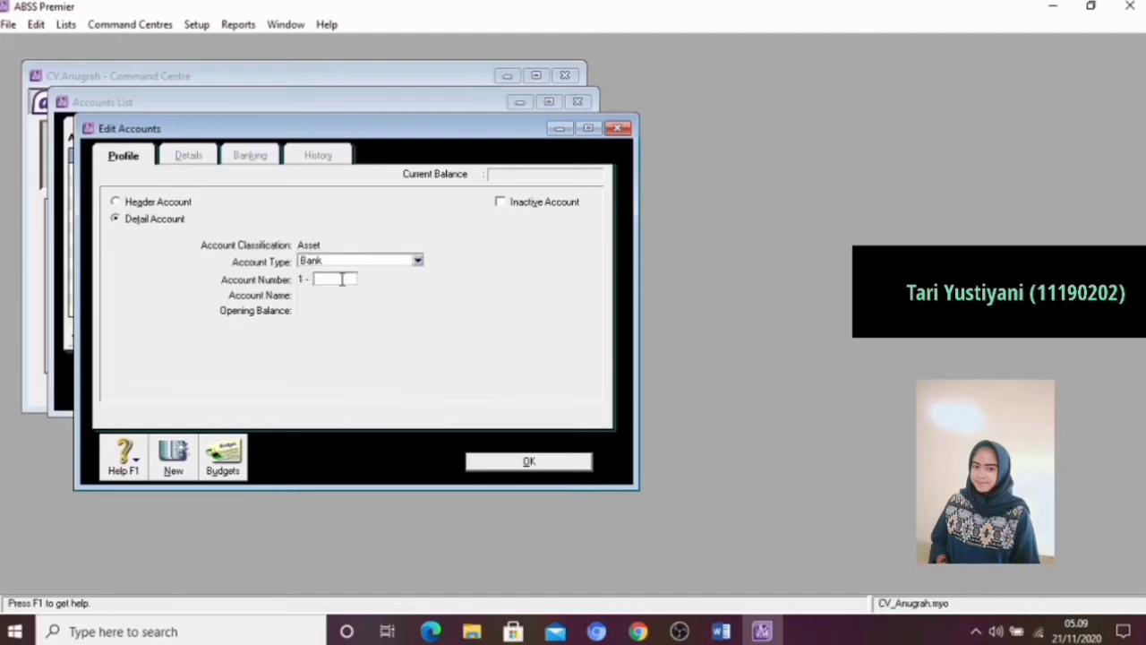
{"action": "type", "text": "2160"}
{"action": "key", "text": "Tab"}
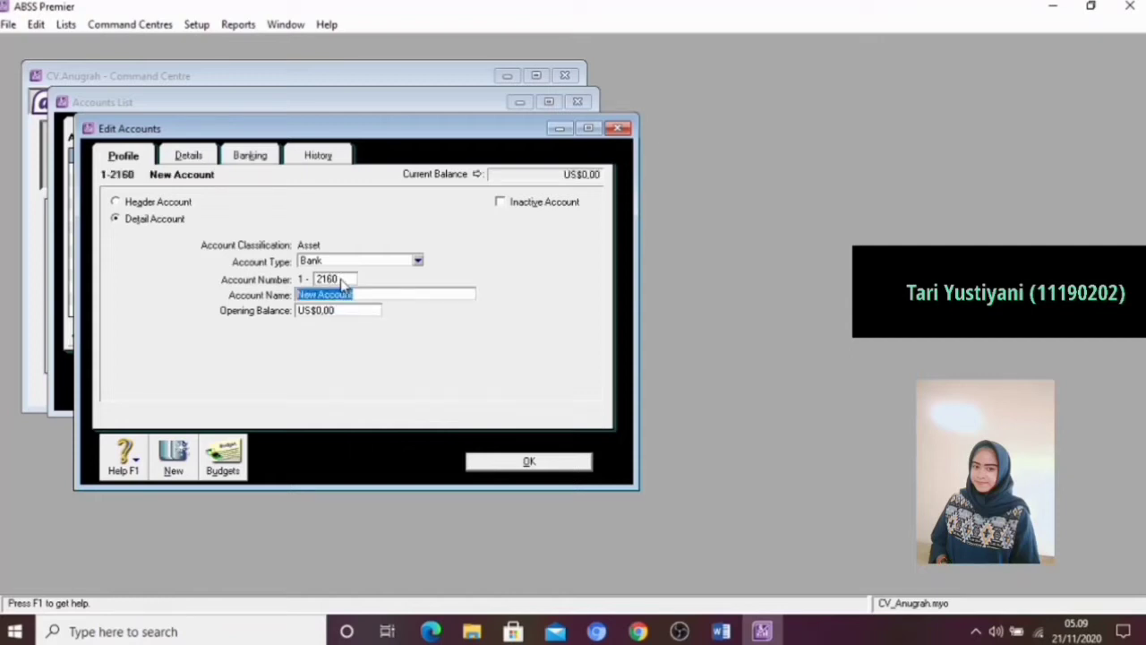
{"action": "key", "text": "BackSpace"}
{"action": "type", "text": "Bank "}
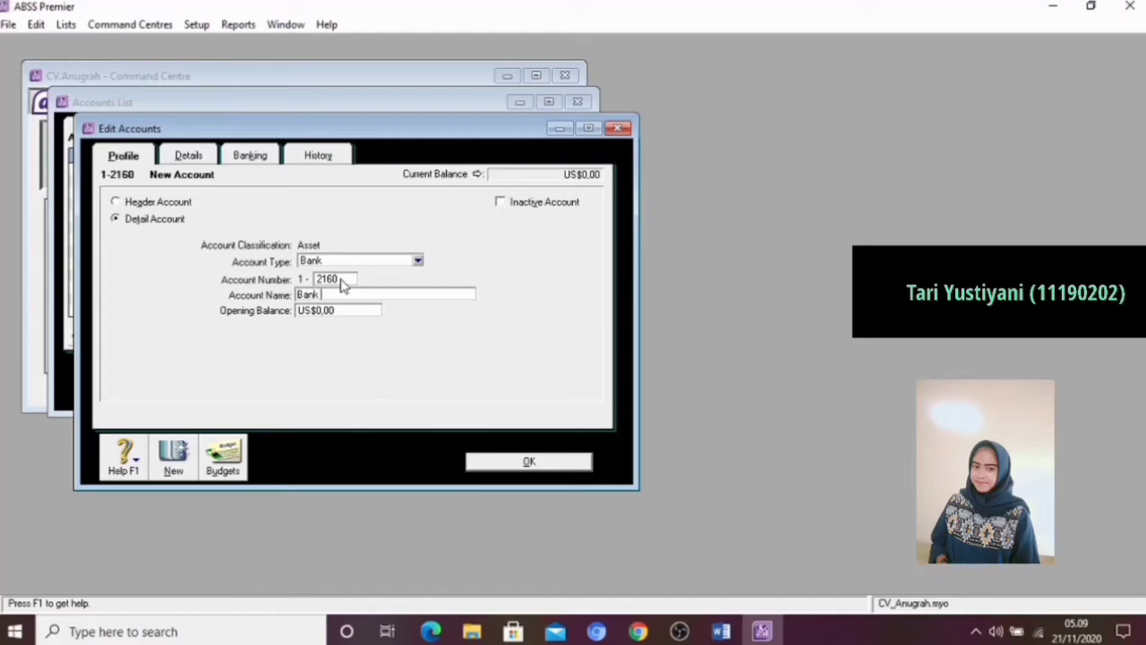
{"action": "type", "text": "(SGD)"}
Set the Bank (SGD) account's currency to SGD, have its exchange account created automatically, and save the account
{"action": "left_click", "coordinate": [188, 155]}
{"action": "left_click", "coordinate": [345, 306]}
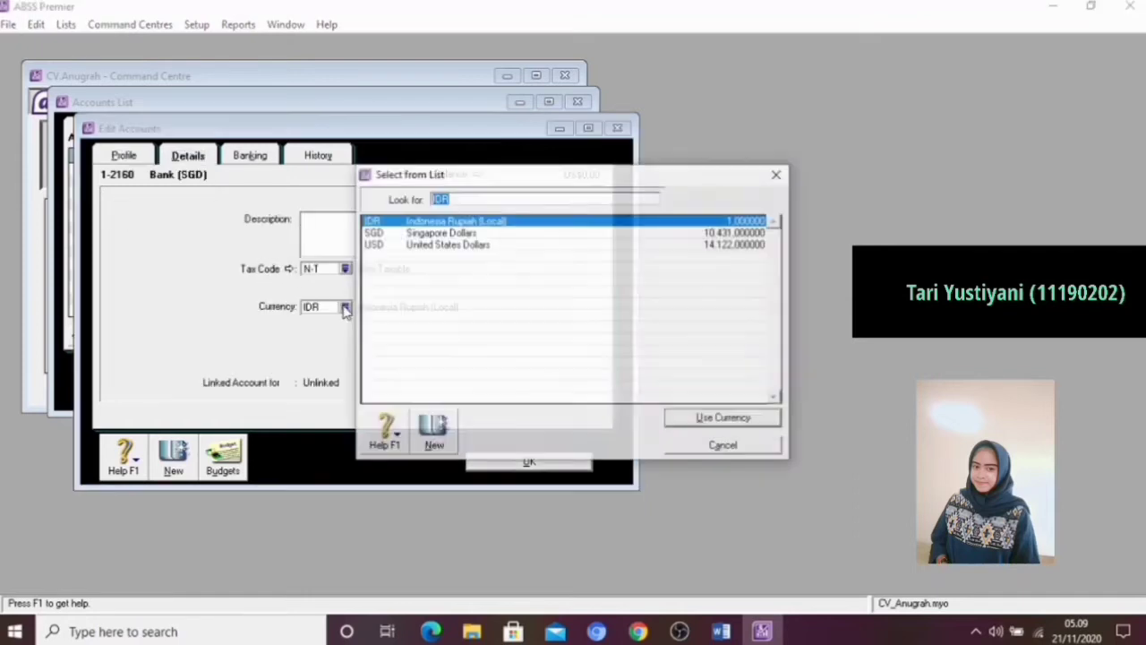
{"action": "left_click", "coordinate": [402, 234]}
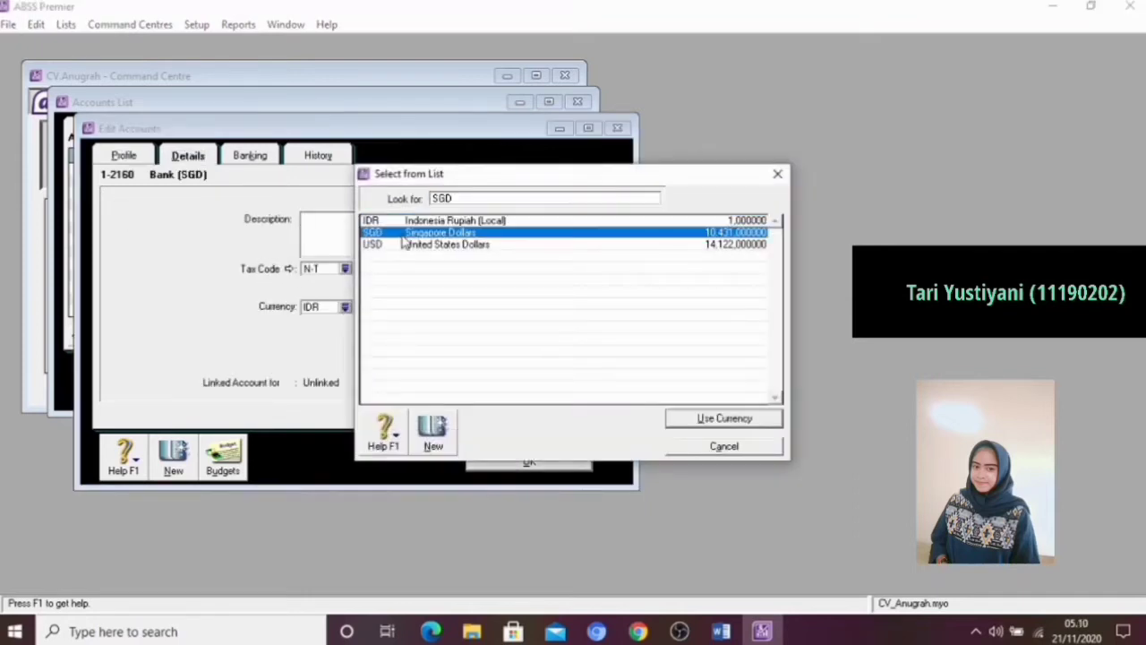
{"action": "left_click", "coordinate": [686, 421]}
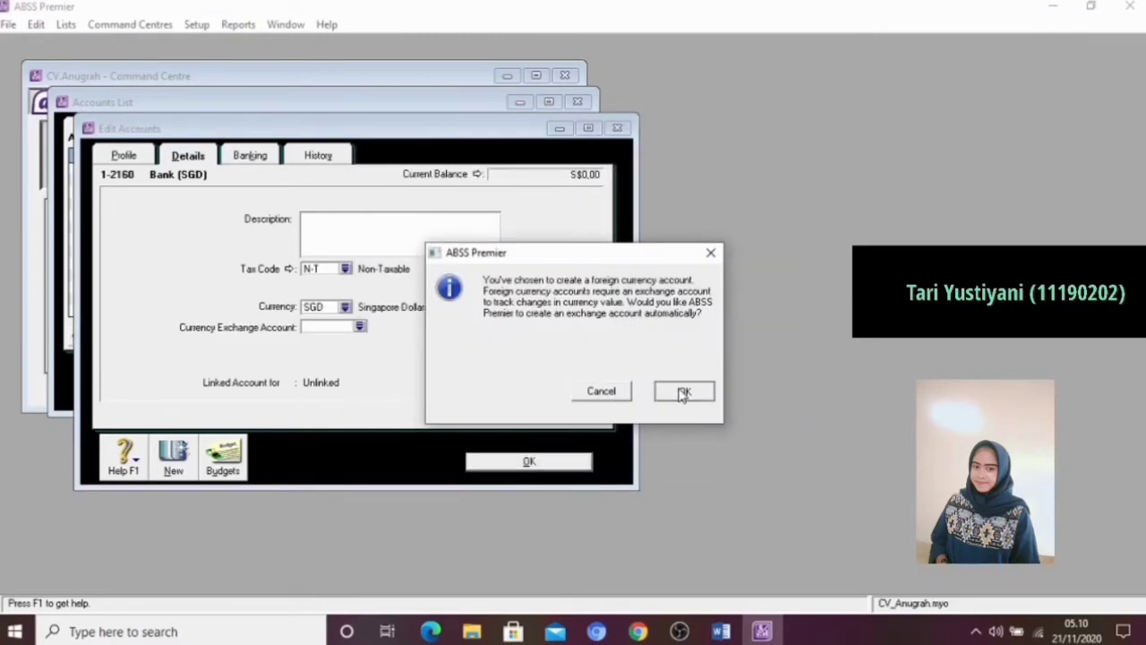
{"action": "left_click", "coordinate": [680, 389]}
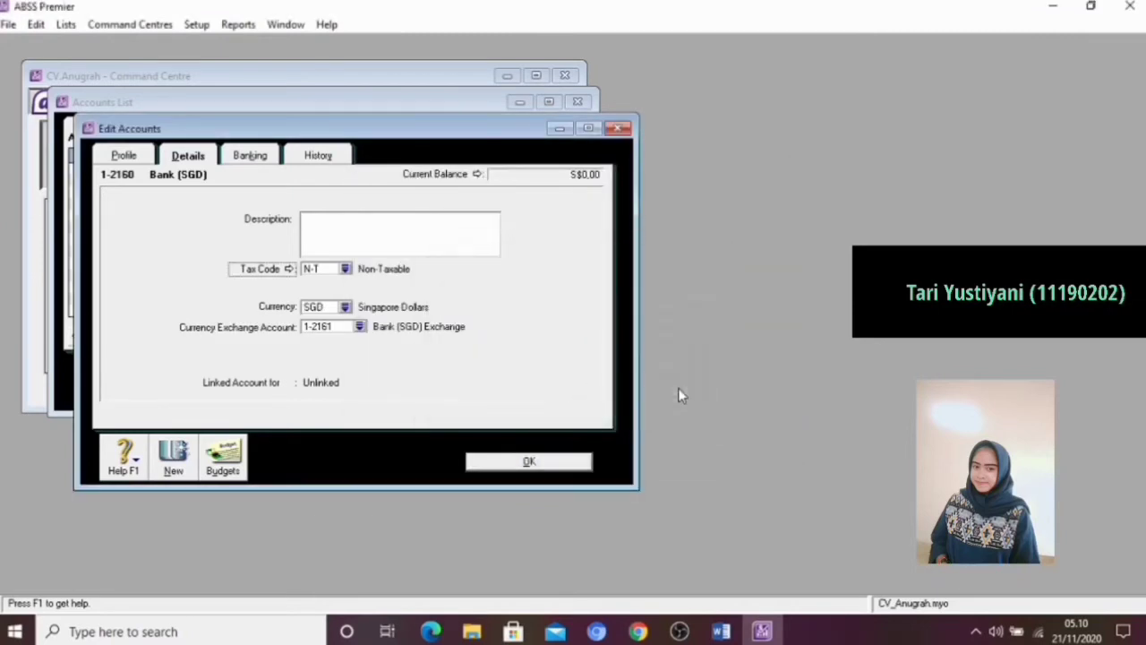
{"action": "left_click", "coordinate": [495, 462]}
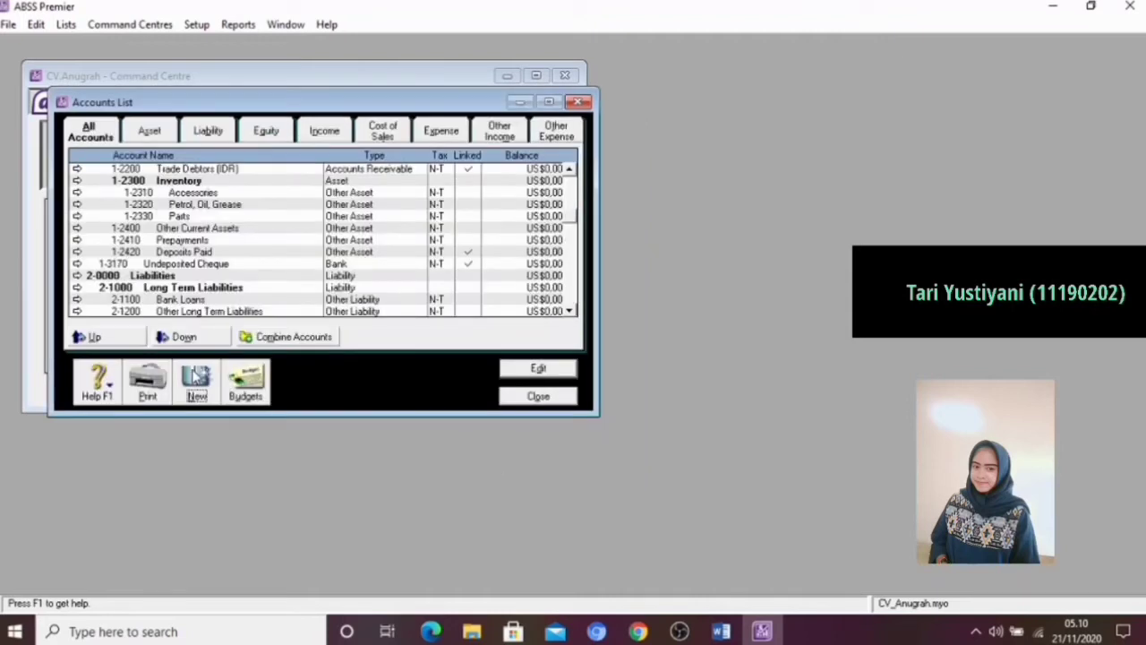
Add a new Accounts Receivable detail account numbered 1-2210 and name it Trade Debtors (USD)
{"action": "left_click", "coordinate": [196, 377]}
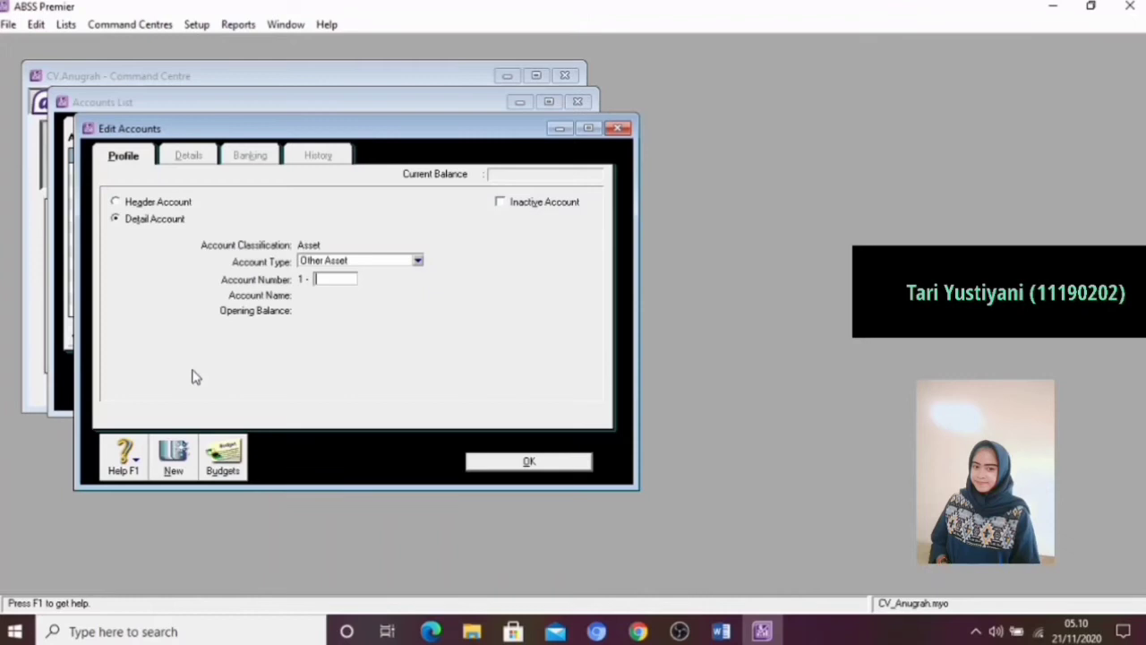
{"action": "left_click", "coordinate": [386, 260]}
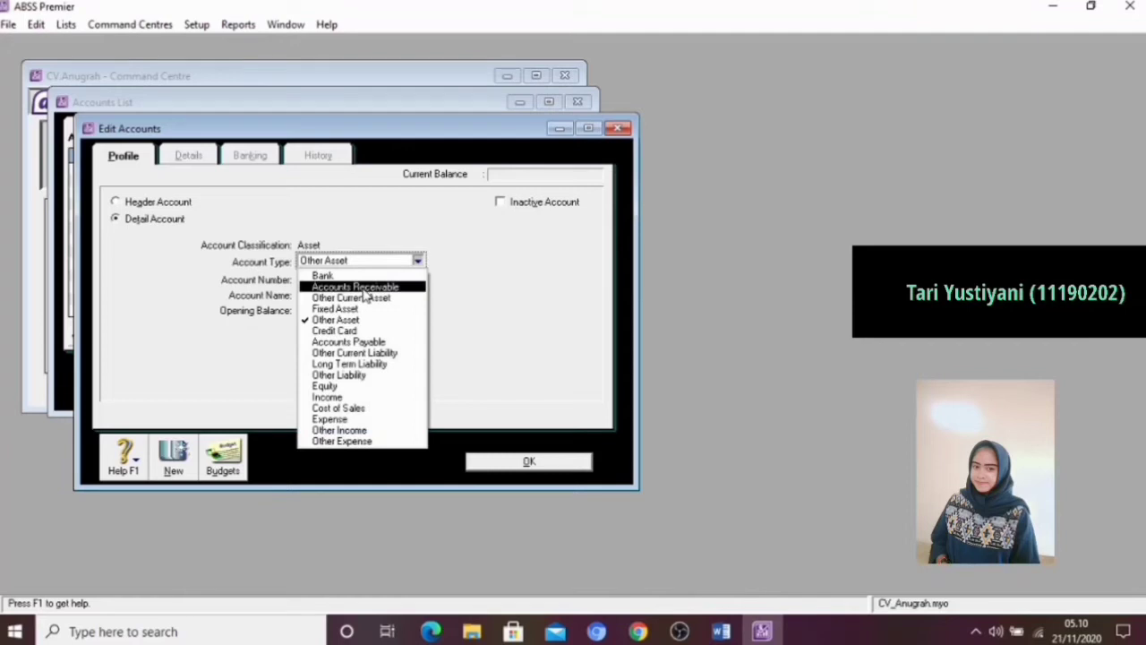
{"action": "left_click", "coordinate": [363, 288]}
{"action": "left_click", "coordinate": [336, 278]}
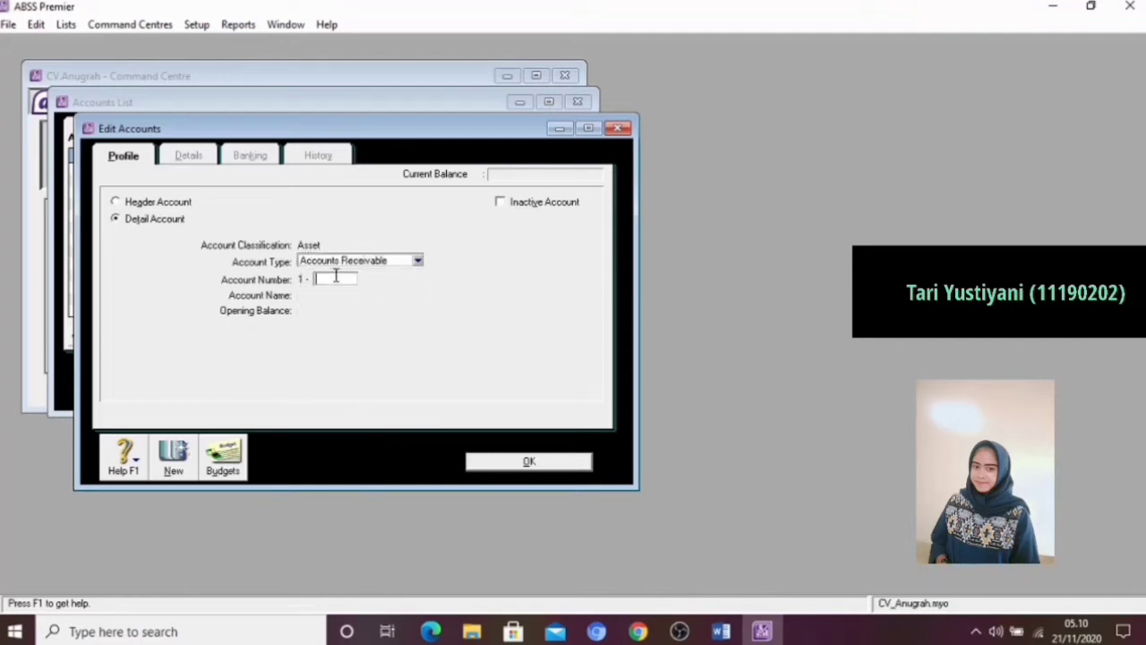
{"action": "type", "text": "2210"}
{"action": "key", "text": "Tab"}
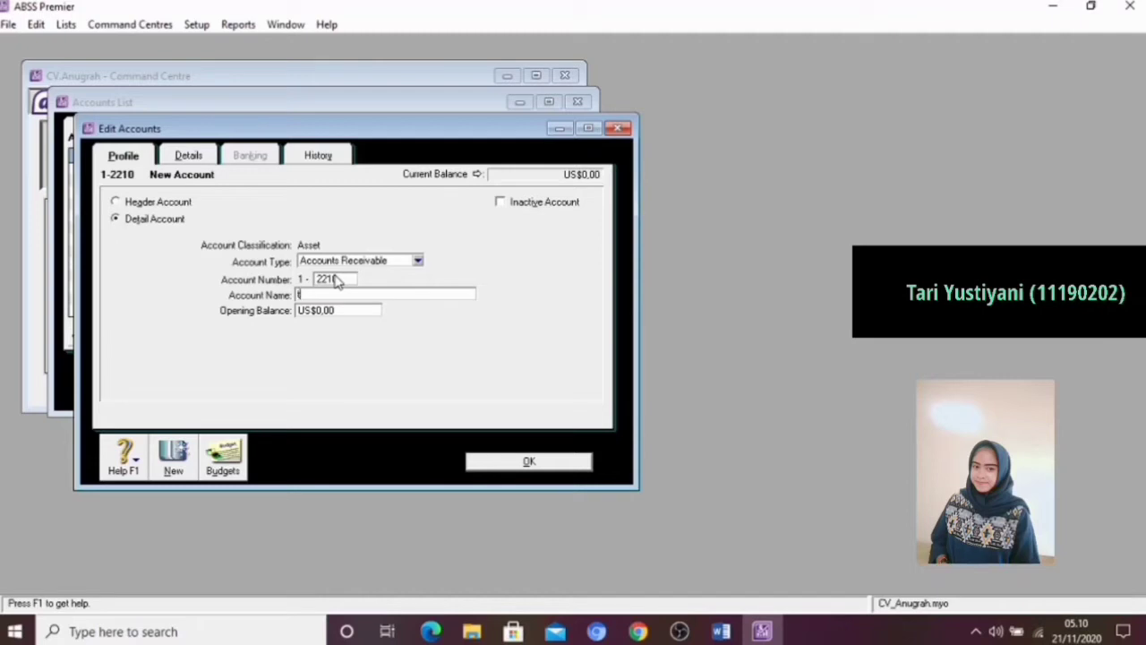
{"action": "type", "text": "Trade Debtors (USD)"}
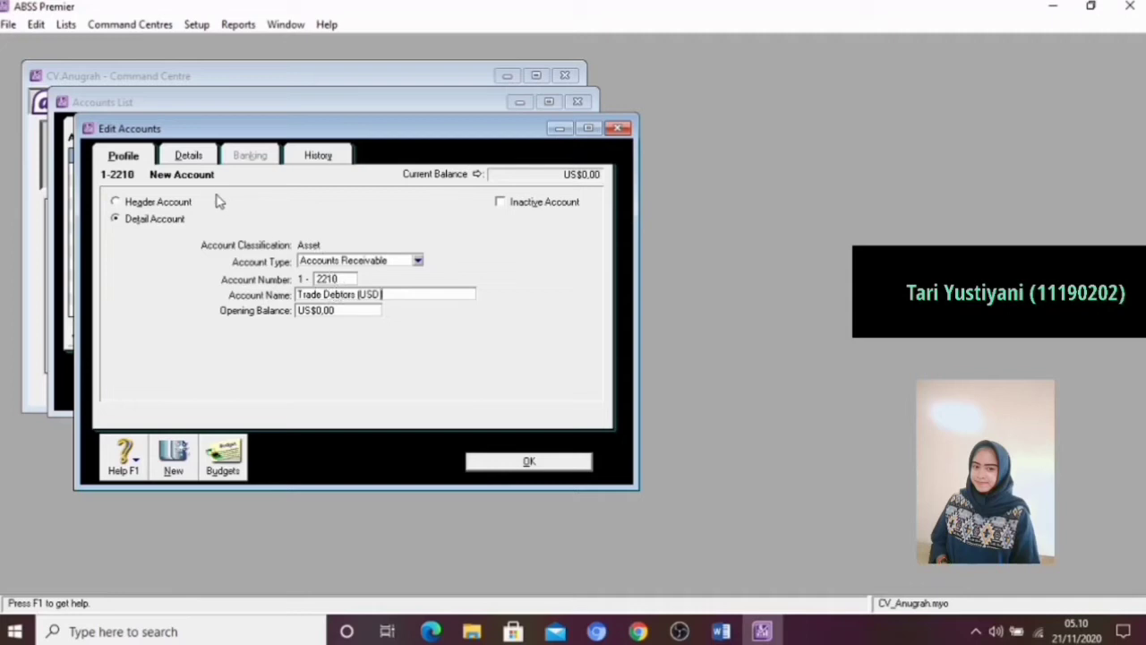
Set the Trade Debtors (USD) account's currency to USD, have its exchange account created automatically, and save the account
{"action": "left_click", "coordinate": [188, 157]}
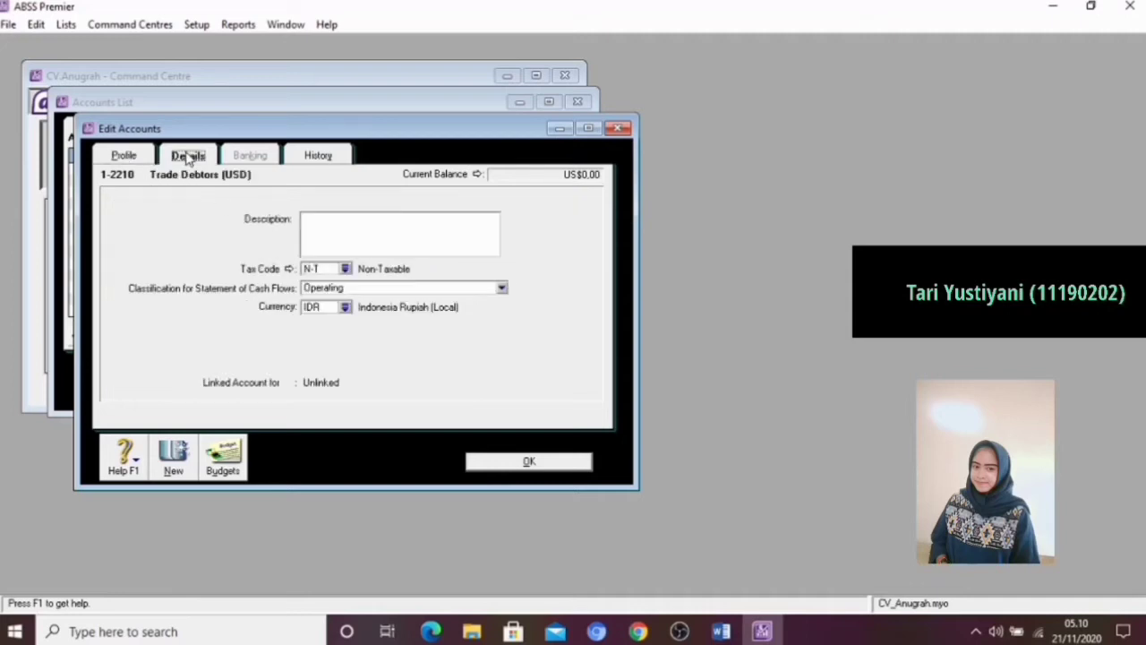
{"action": "left_click", "coordinate": [345, 307]}
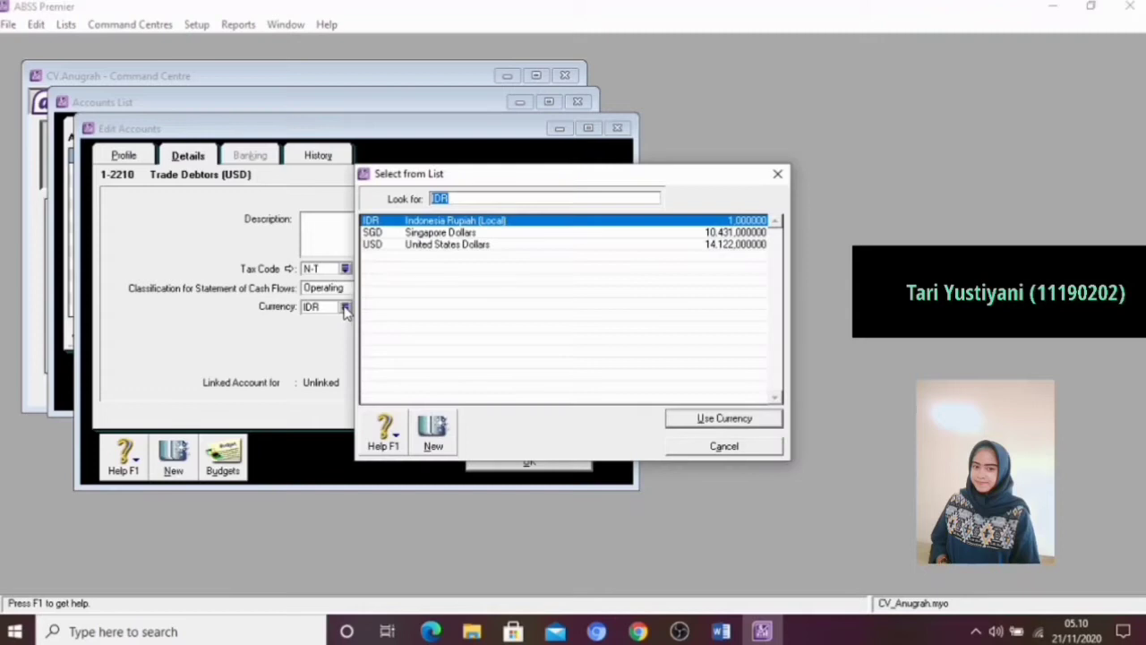
{"action": "left_click", "coordinate": [375, 245]}
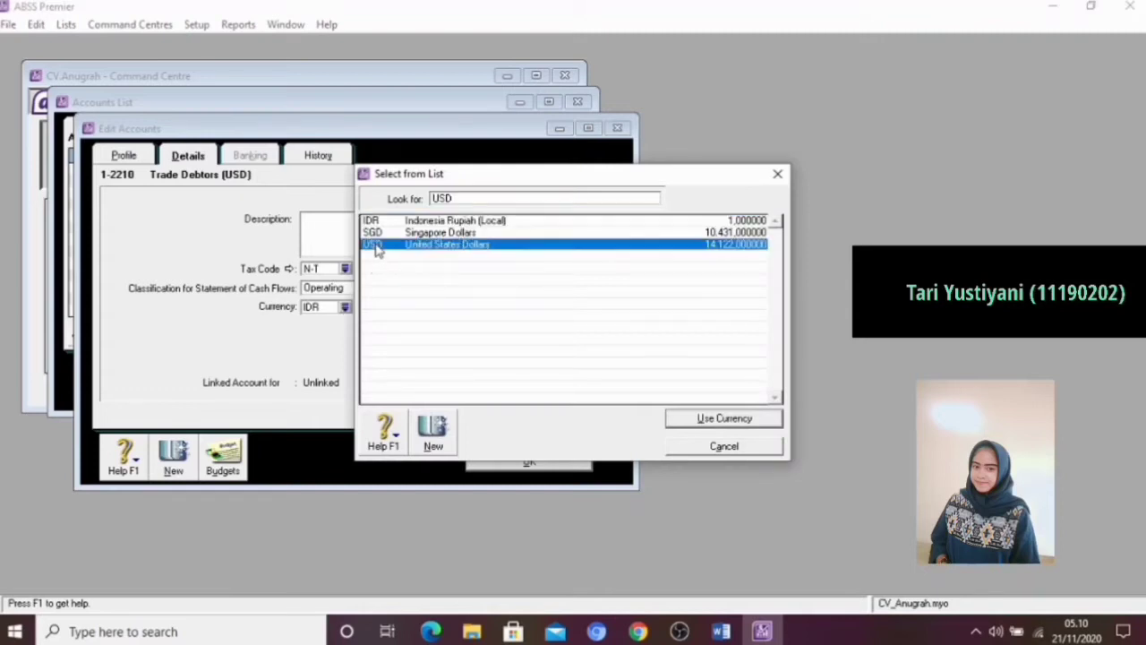
{"action": "left_click", "coordinate": [681, 418]}
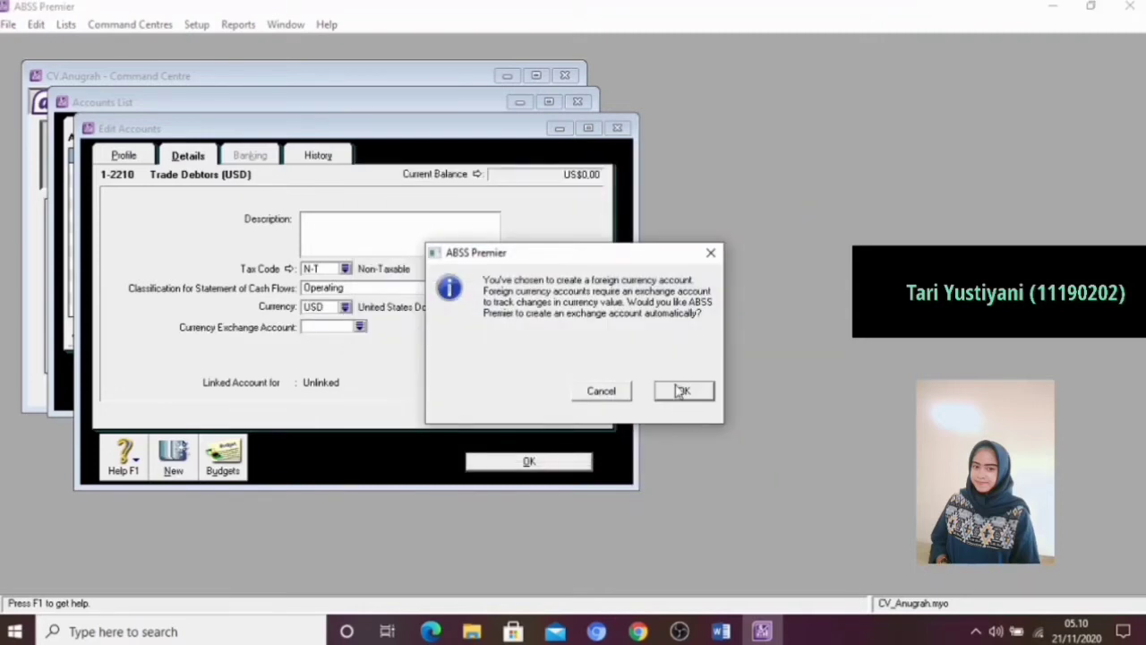
{"action": "left_click", "coordinate": [679, 387]}
{"action": "left_click", "coordinate": [514, 464]}
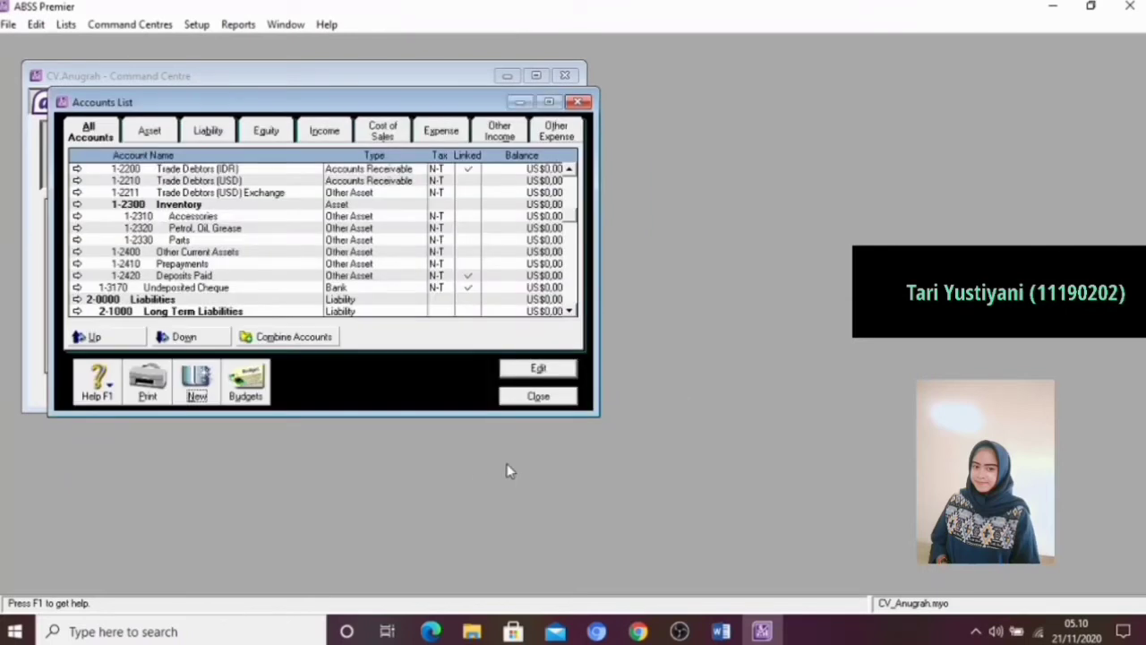
Add a new Accounts Receivable detail account numbered 1-2220 and name it Trade Debtors (SGD)
{"action": "left_click", "coordinate": [193, 385]}
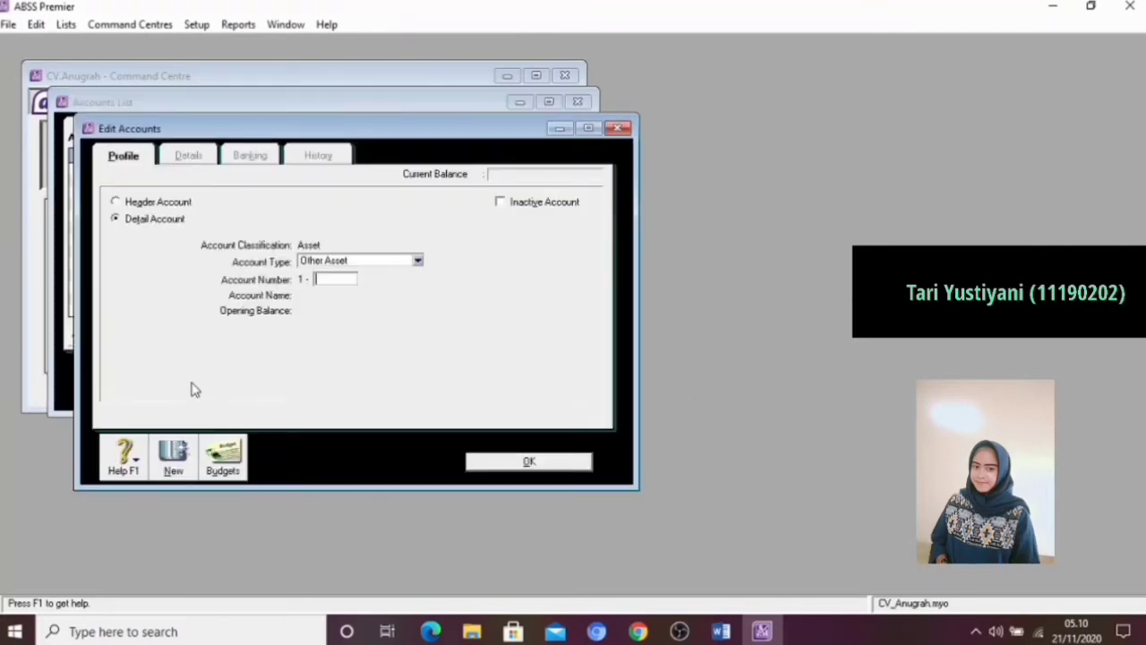
{"action": "left_click", "coordinate": [363, 262]}
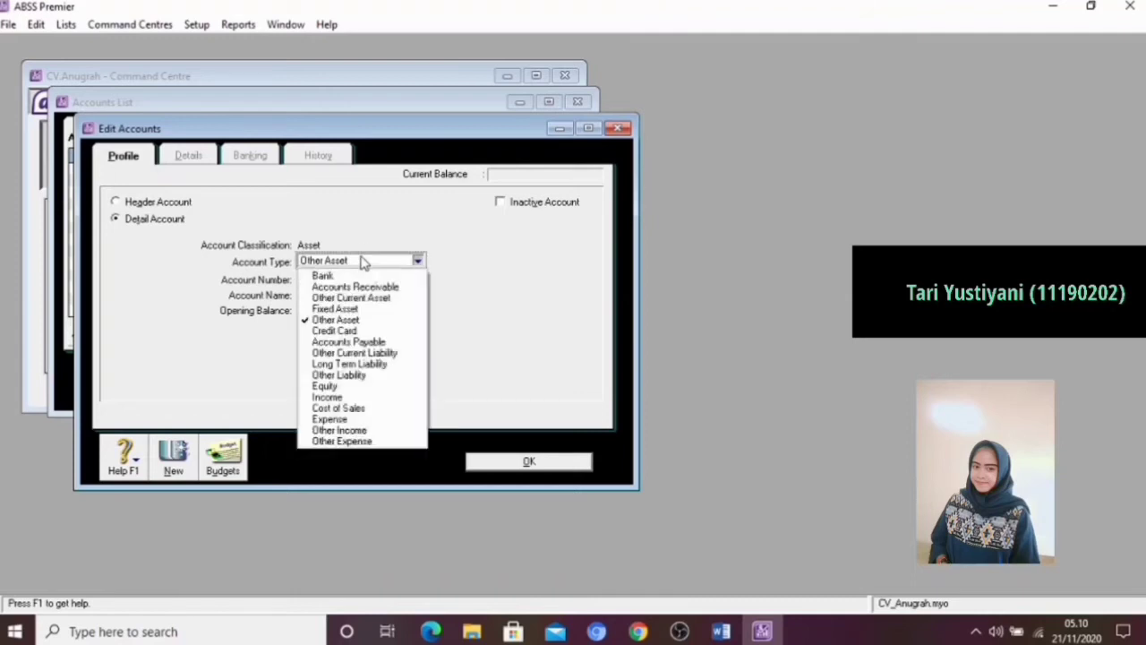
{"action": "left_click", "coordinate": [356, 289]}
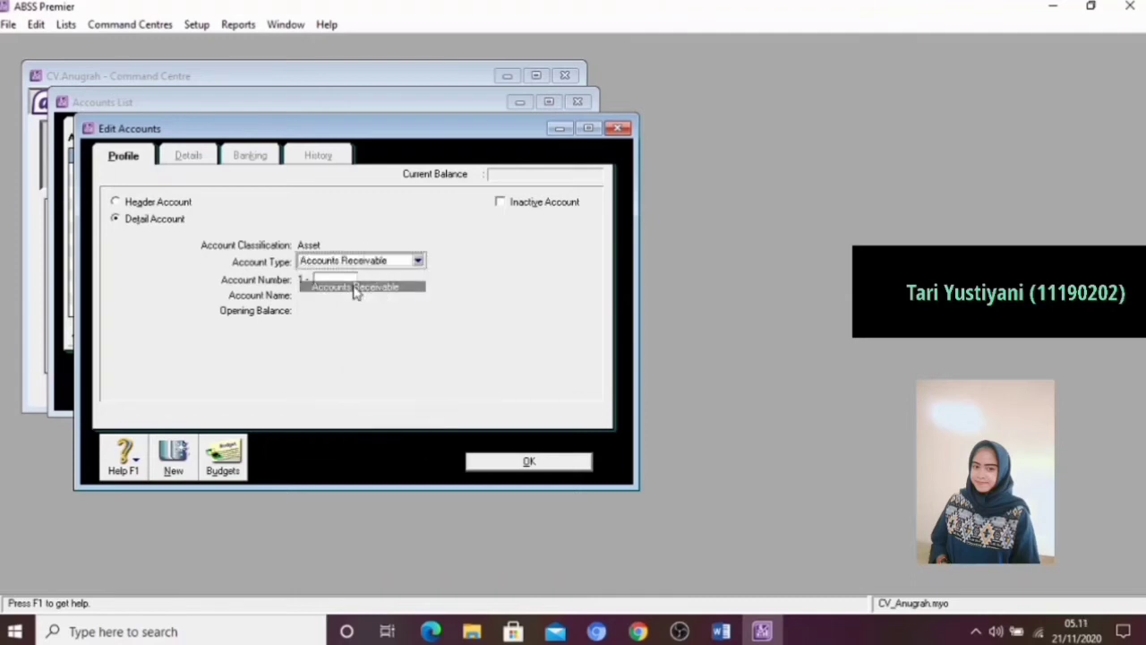
{"action": "left_click", "coordinate": [340, 281]}
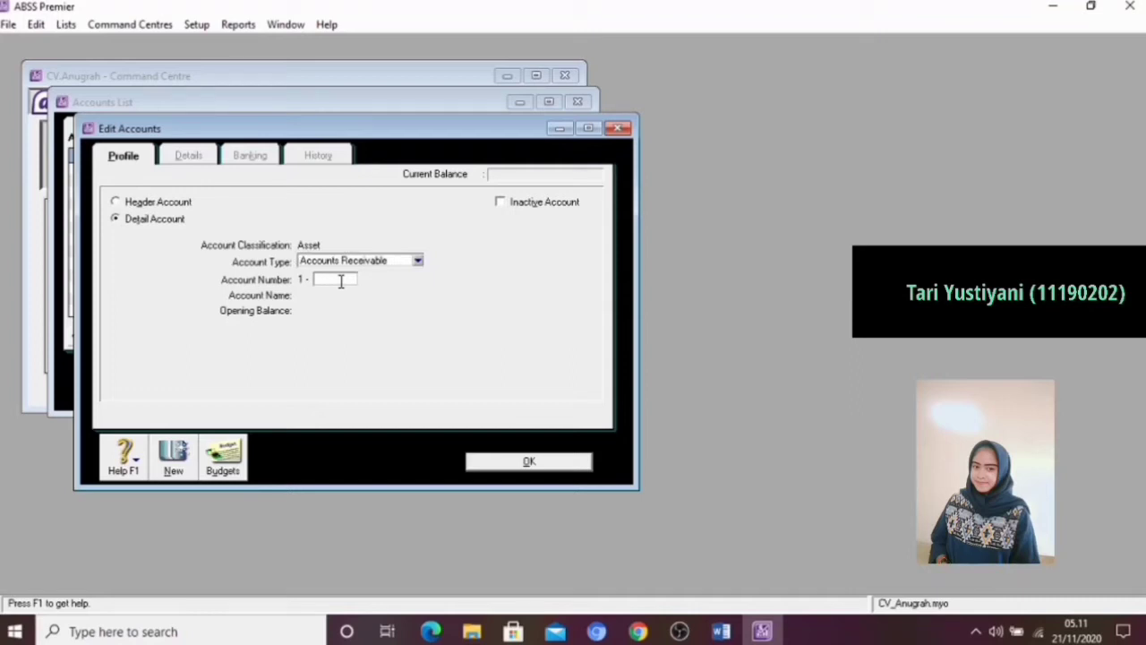
{"action": "type", "text": "2220"}
{"action": "key", "text": "Tab"}
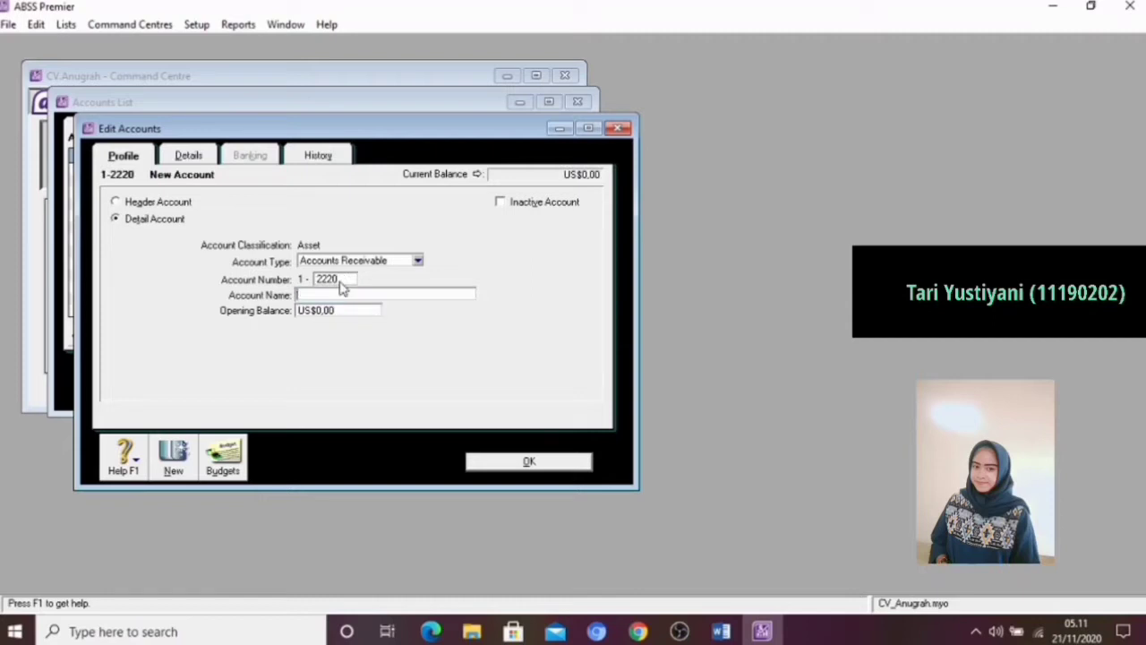
{"action": "type", "text": "Trade Debtors"}
{"action": "type", "text": "(SGD)"}
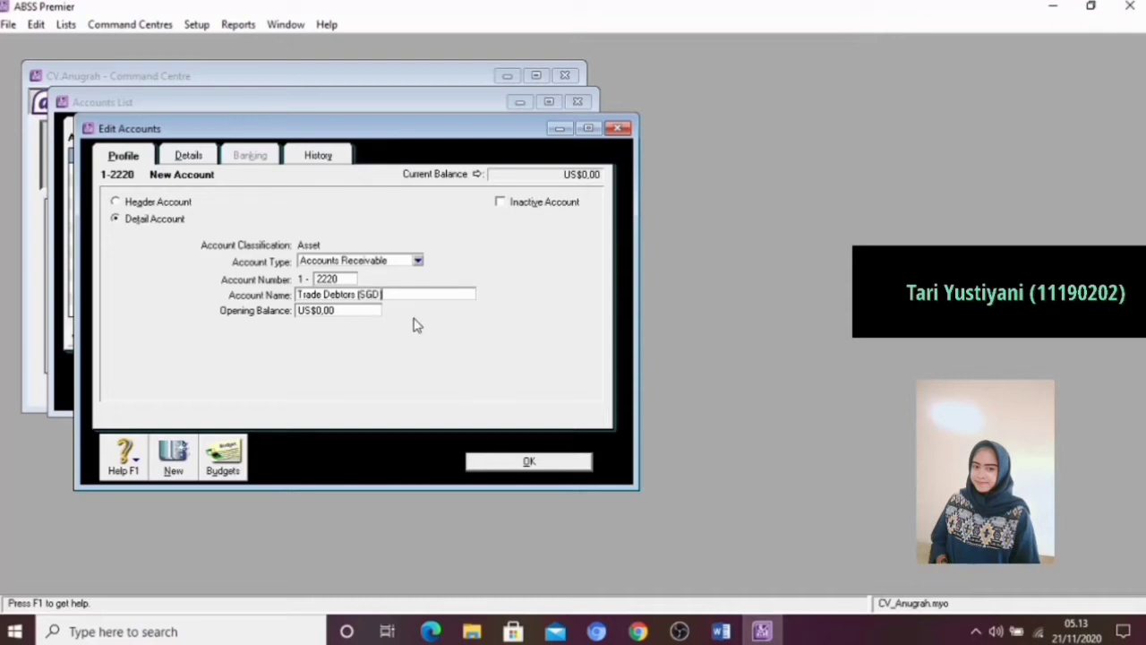
Set the Trade Debtors (SGD) account's currency to SGD, have its exchange account created automatically, and save the account
{"action": "left_click", "coordinate": [205, 158]}
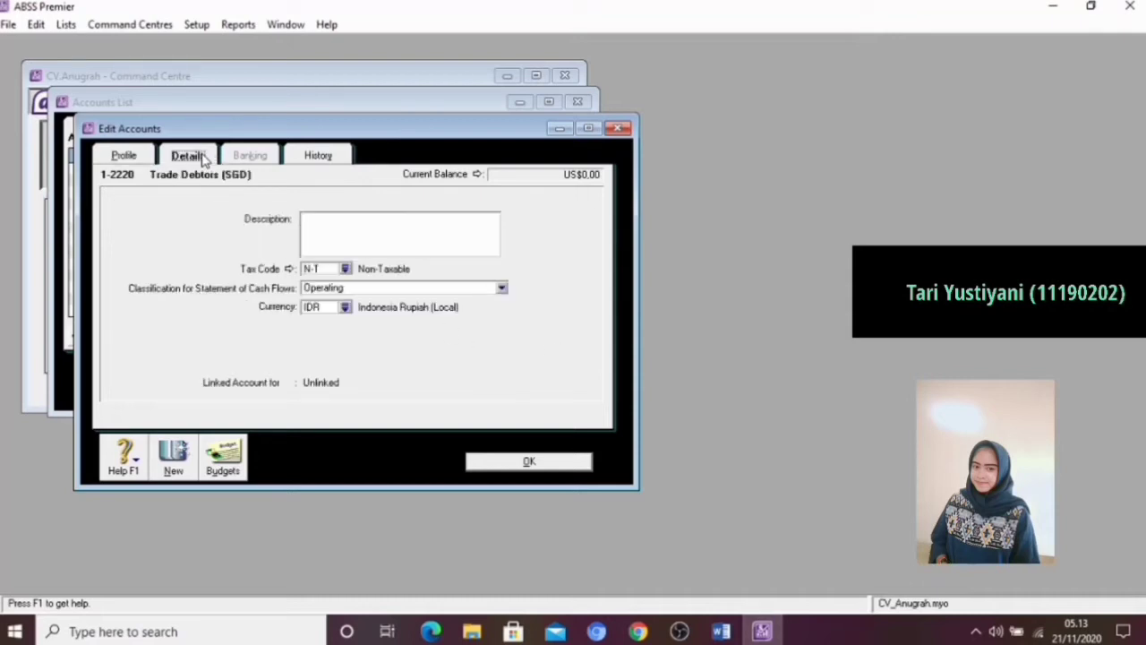
{"action": "left_click", "coordinate": [344, 308]}
{"action": "left_click", "coordinate": [418, 235]}
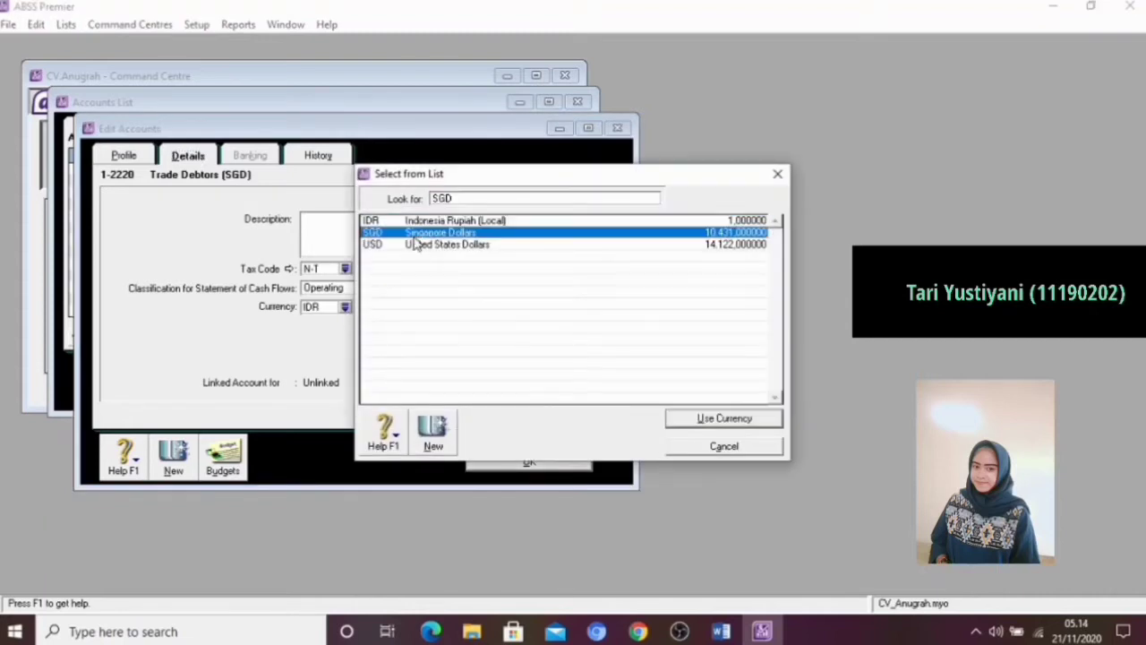
{"action": "left_click", "coordinate": [707, 419]}
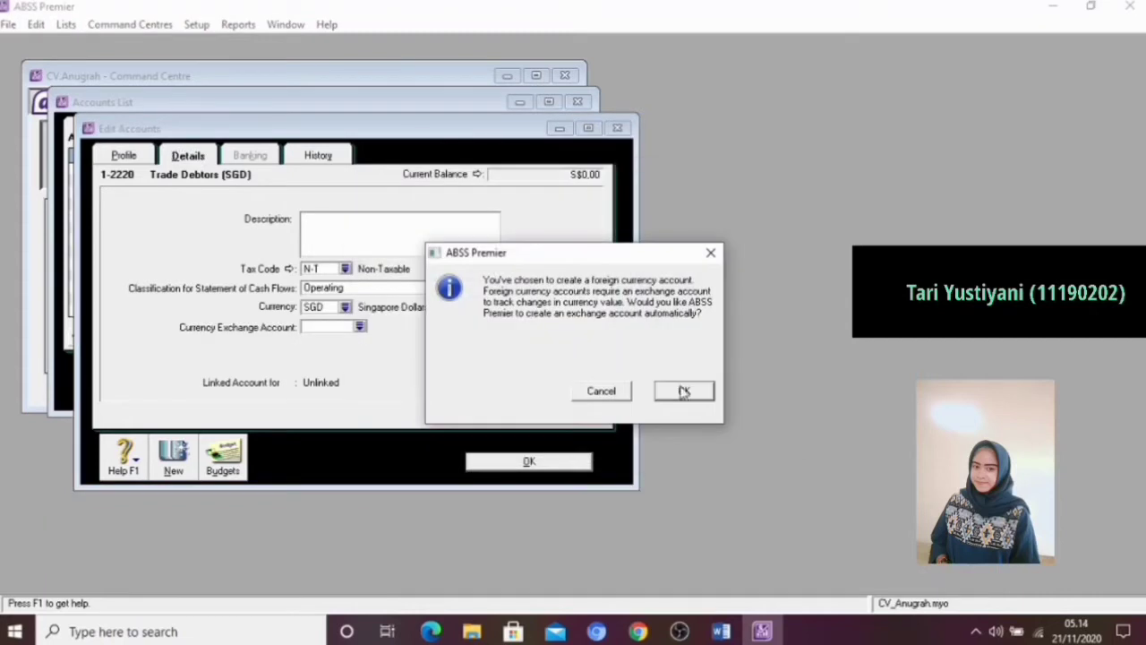
{"action": "left_click", "coordinate": [683, 392]}
{"action": "left_click", "coordinate": [573, 463]}
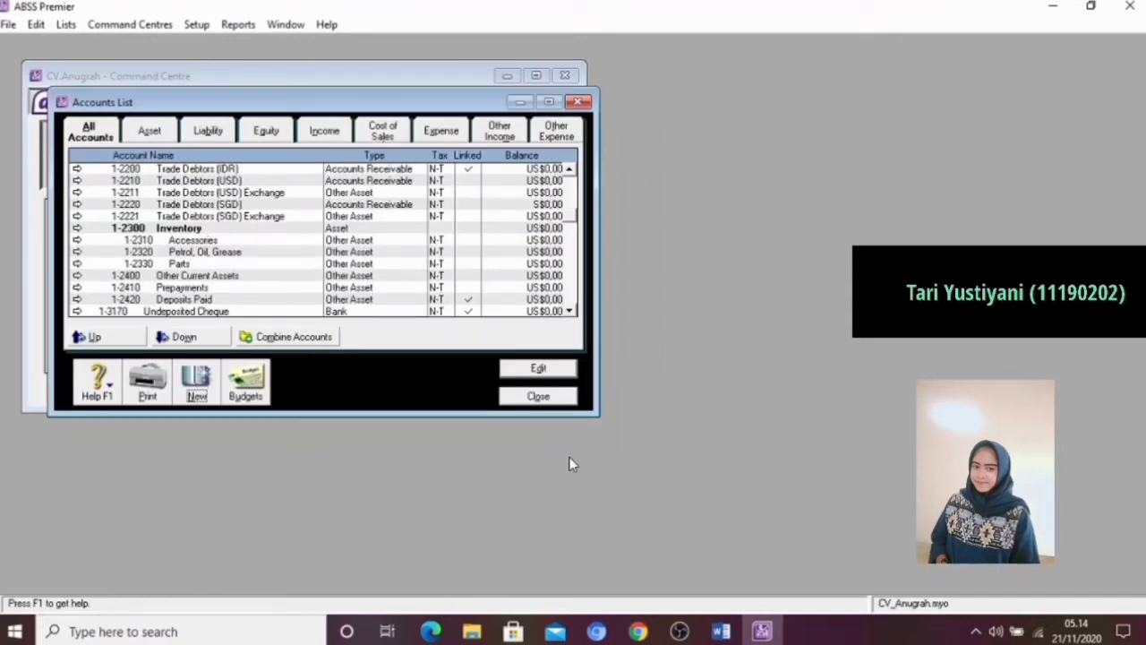
Add a new Accounts Payable detail account numbered 2-2220 and name it Trade Crediators (USD)
{"action": "left_click", "coordinate": [197, 383]}
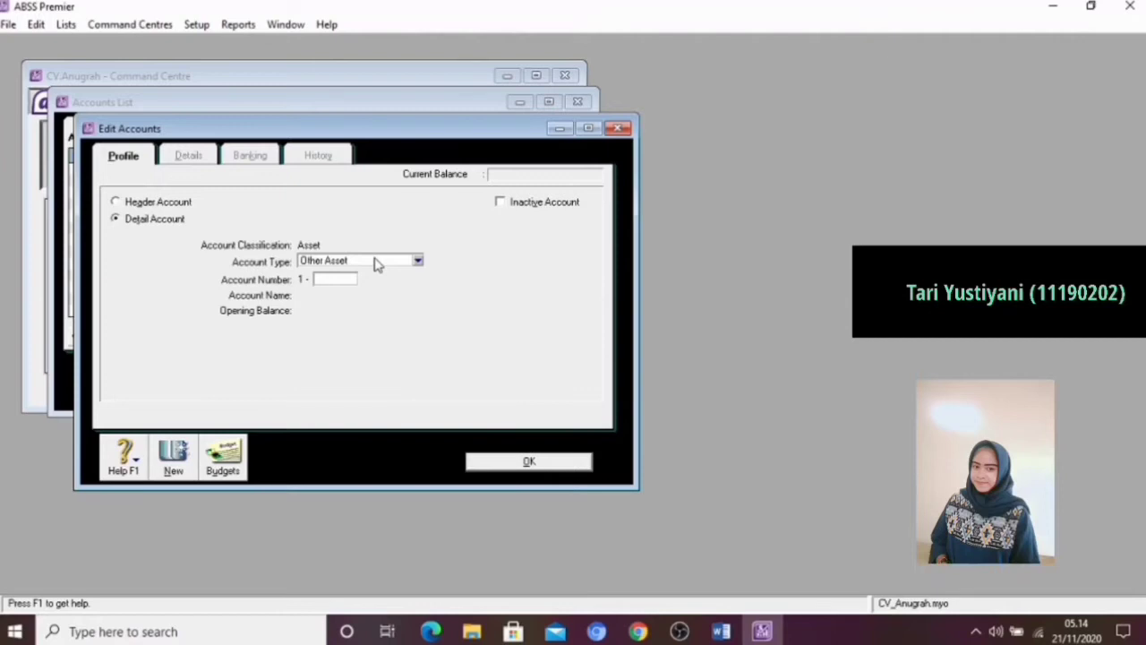
{"action": "left_click", "coordinate": [376, 261]}
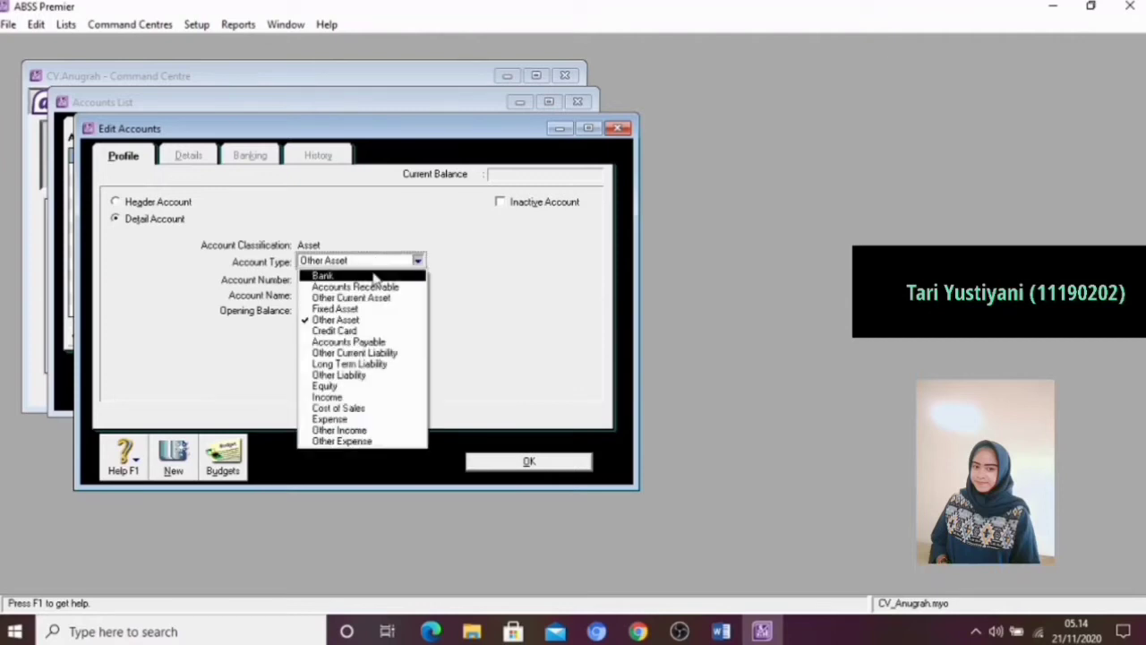
{"action": "left_click", "coordinate": [358, 343]}
{"action": "left_click", "coordinate": [339, 280]}
{"action": "type", "text": "2"}
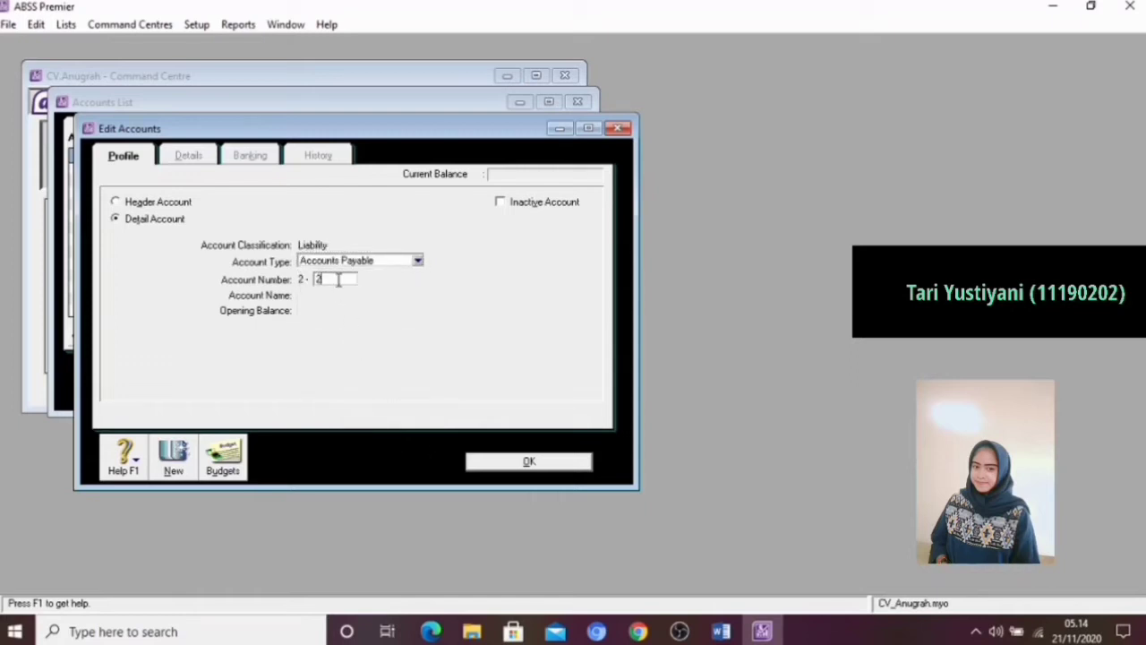
{"action": "type", "text": "220"}
{"action": "key", "text": "Tab"}
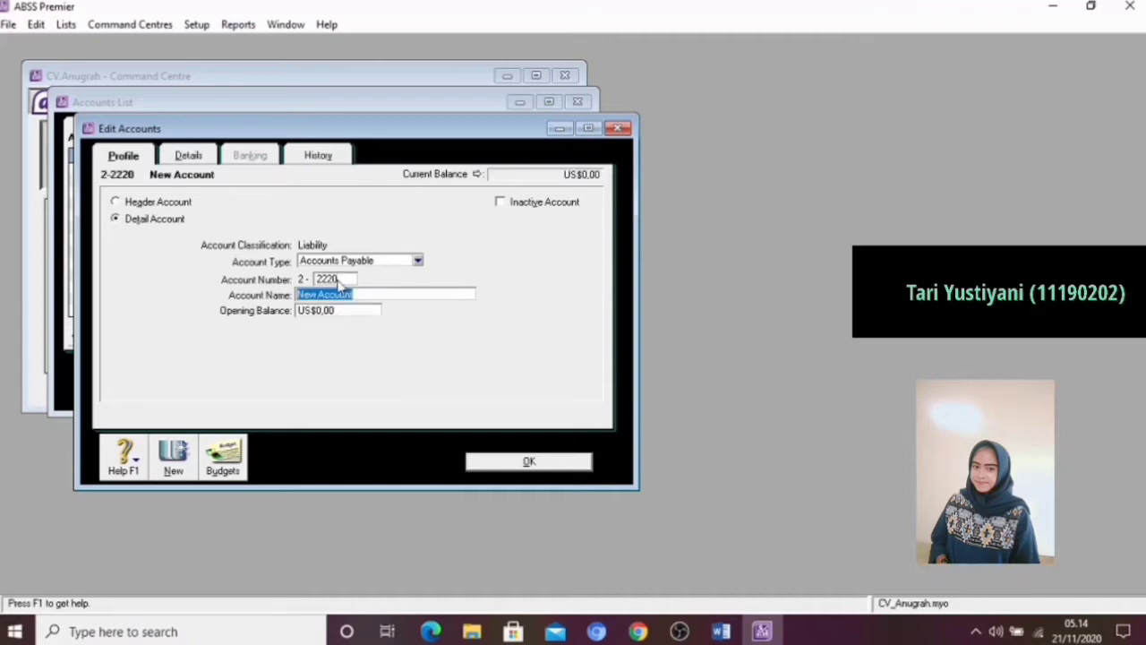
{"action": "key", "text": "BackSpace"}
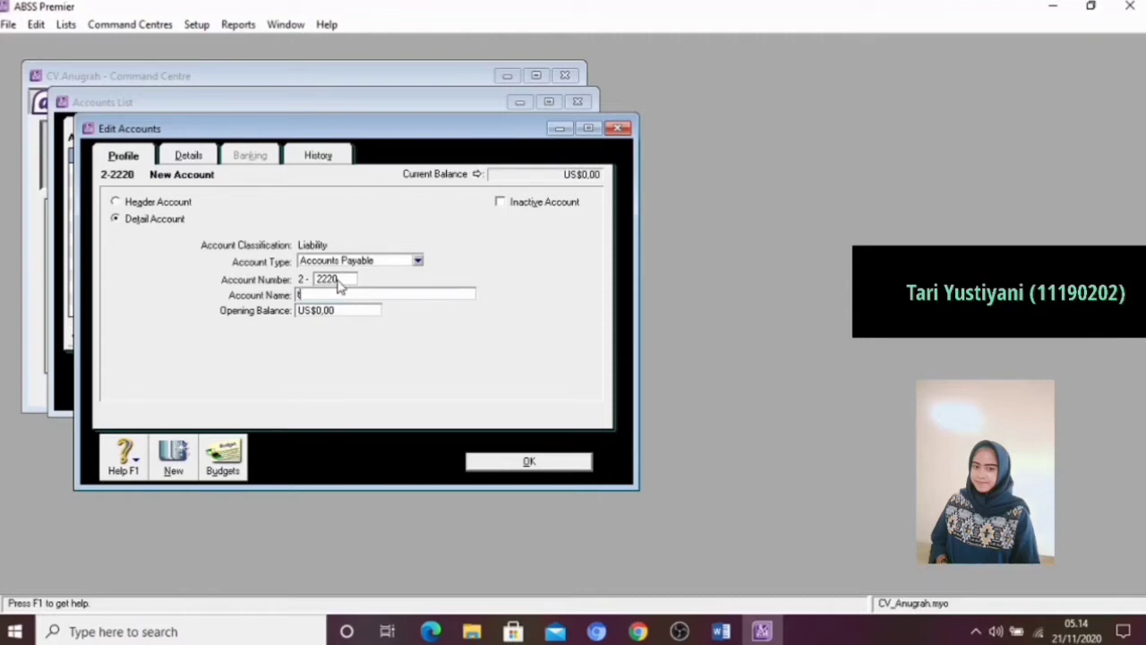
{"action": "type", "text": "Trade Credit"}
{"action": "type", "text": "ors"}
{"action": "type", "text": "(USD"}
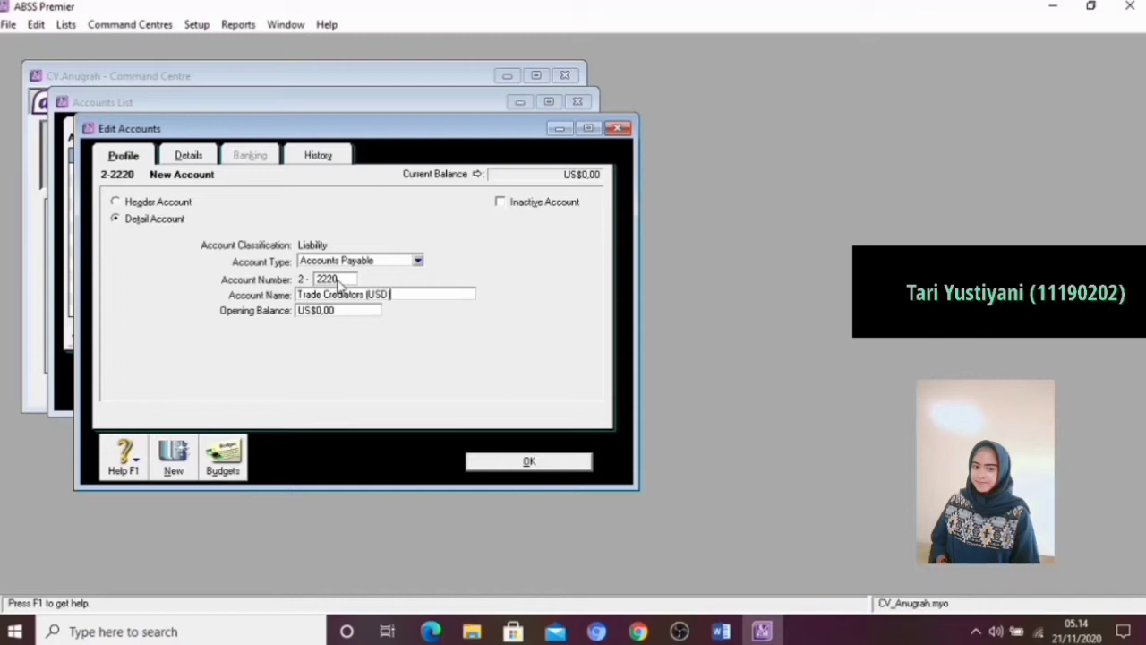
Set the Trade Crediators (USD) account's currency to USD, have its exchange account created automatically, and save the account
{"action": "left_click", "coordinate": [189, 157]}
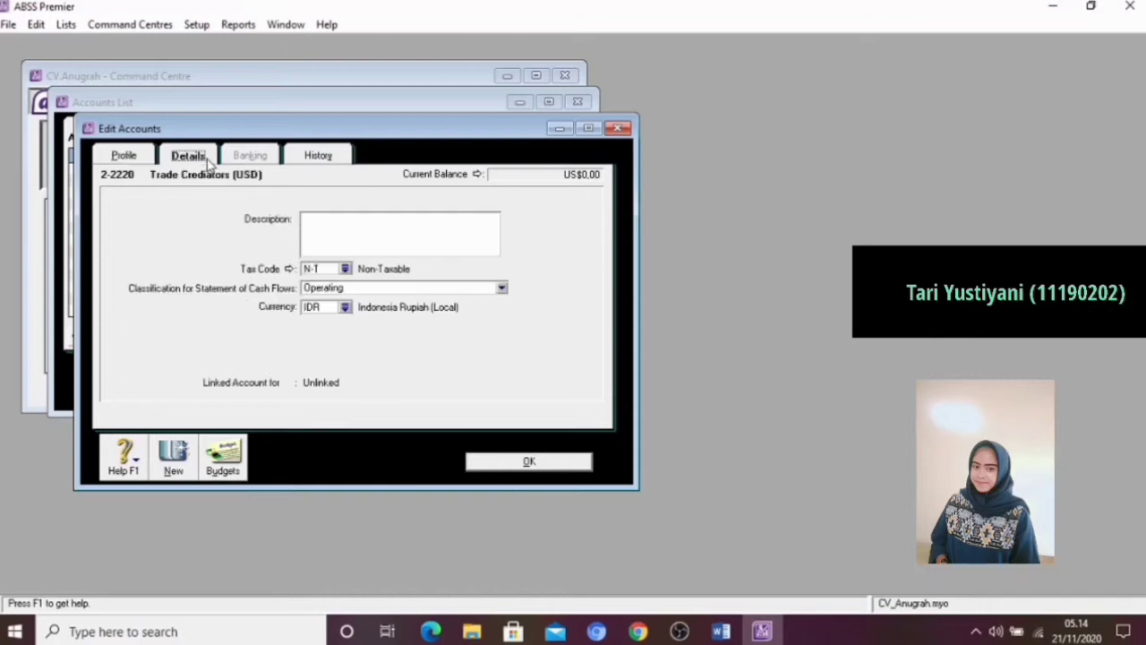
{"action": "left_click", "coordinate": [344, 307]}
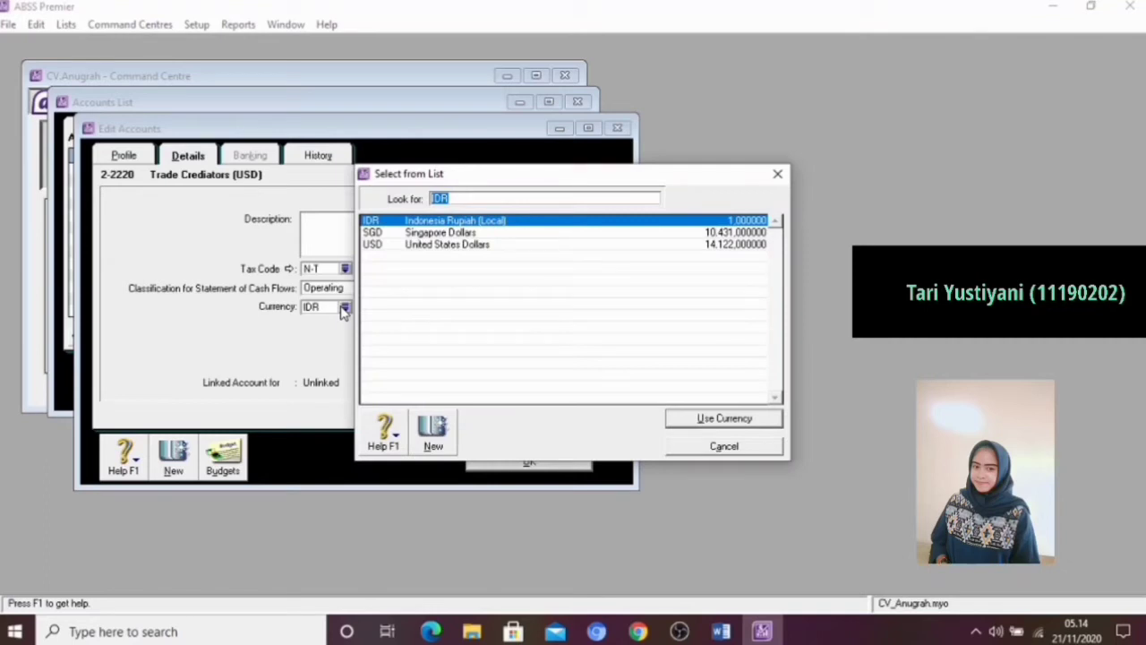
{"action": "left_click", "coordinate": [396, 246]}
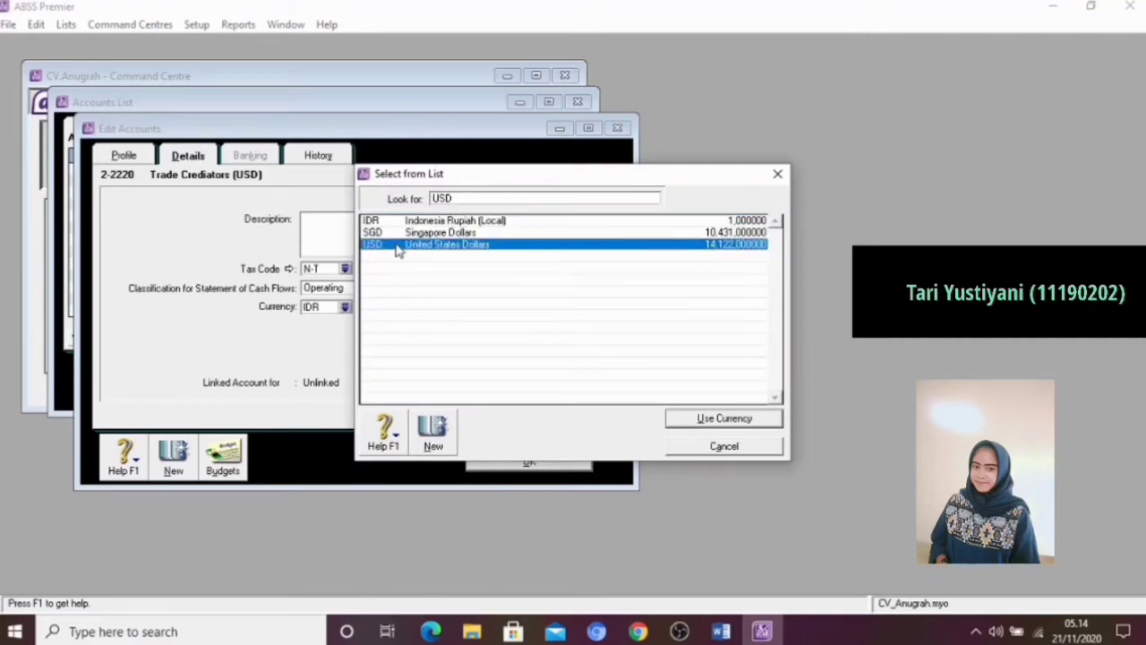
{"action": "left_click", "coordinate": [684, 418]}
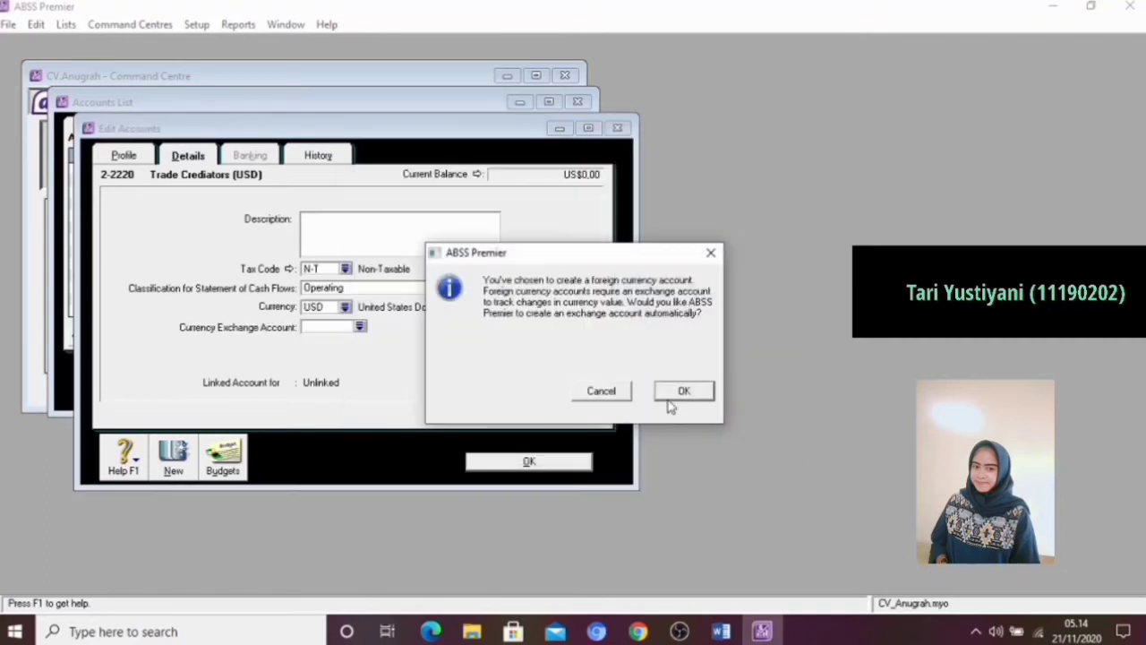
{"action": "left_click", "coordinate": [683, 391]}
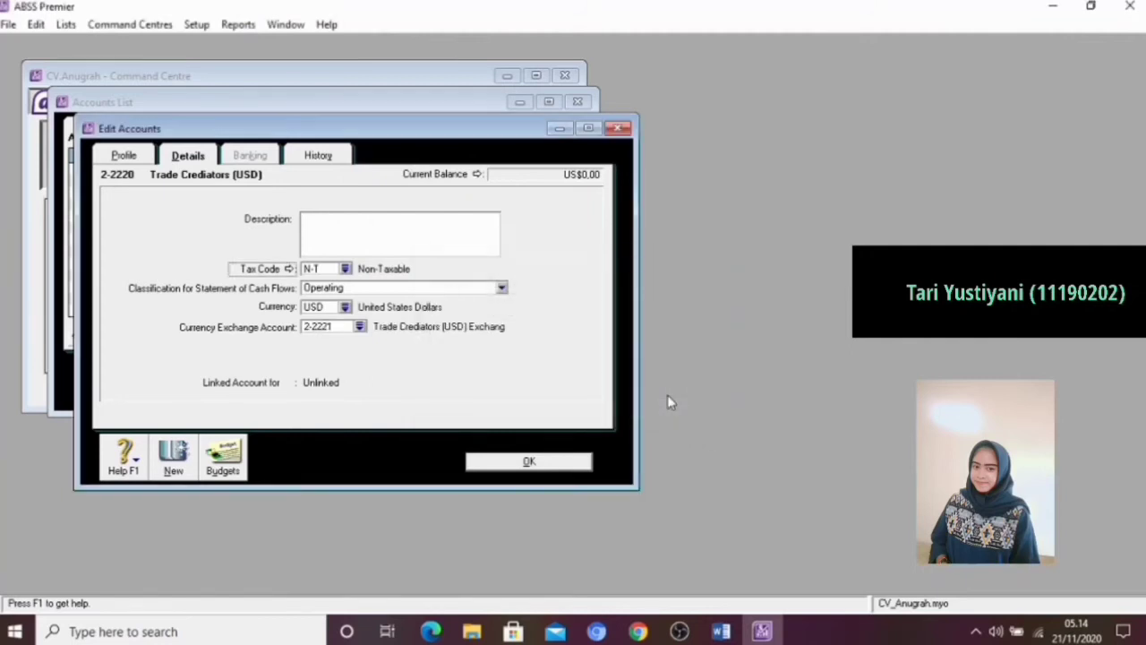
{"action": "left_click", "coordinate": [529, 463]}
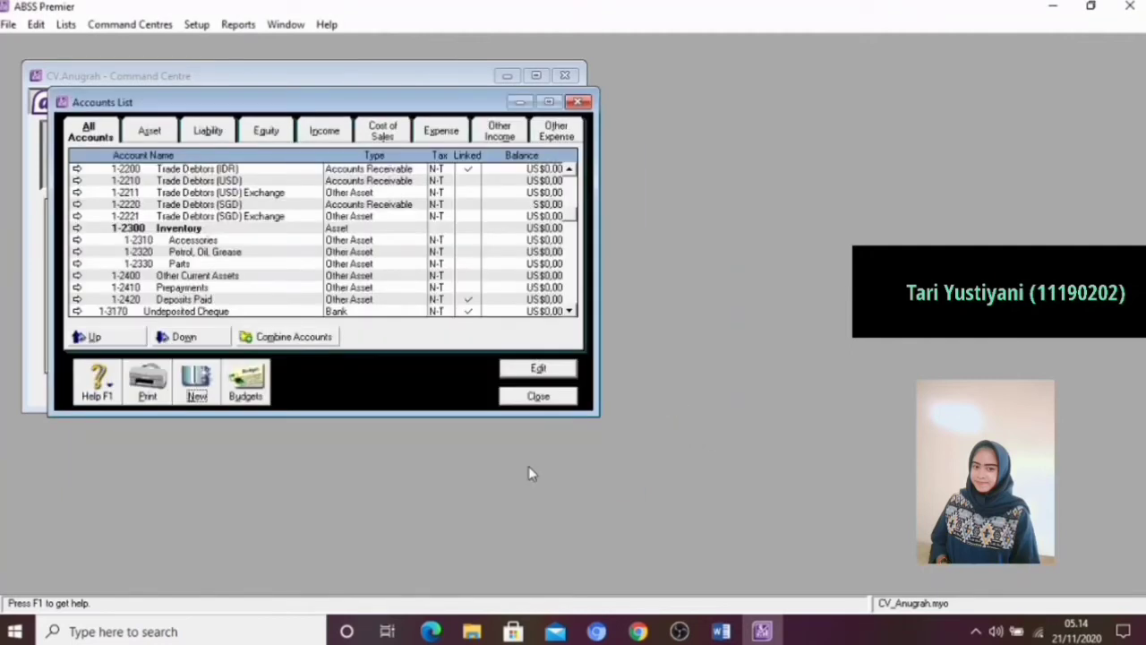
Add a new Accounts Payable detail account numbered 2-2230 and name it Trade Crediators (SGD)
{"action": "left_click", "coordinate": [200, 397]}
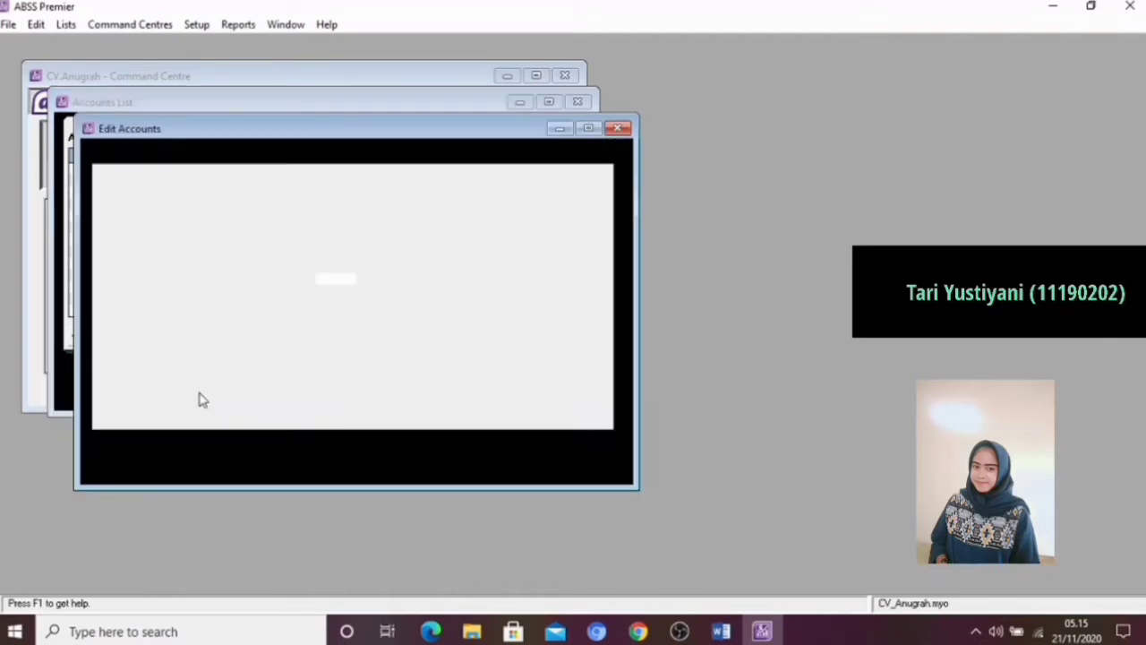
{"action": "left_click", "coordinate": [339, 263]}
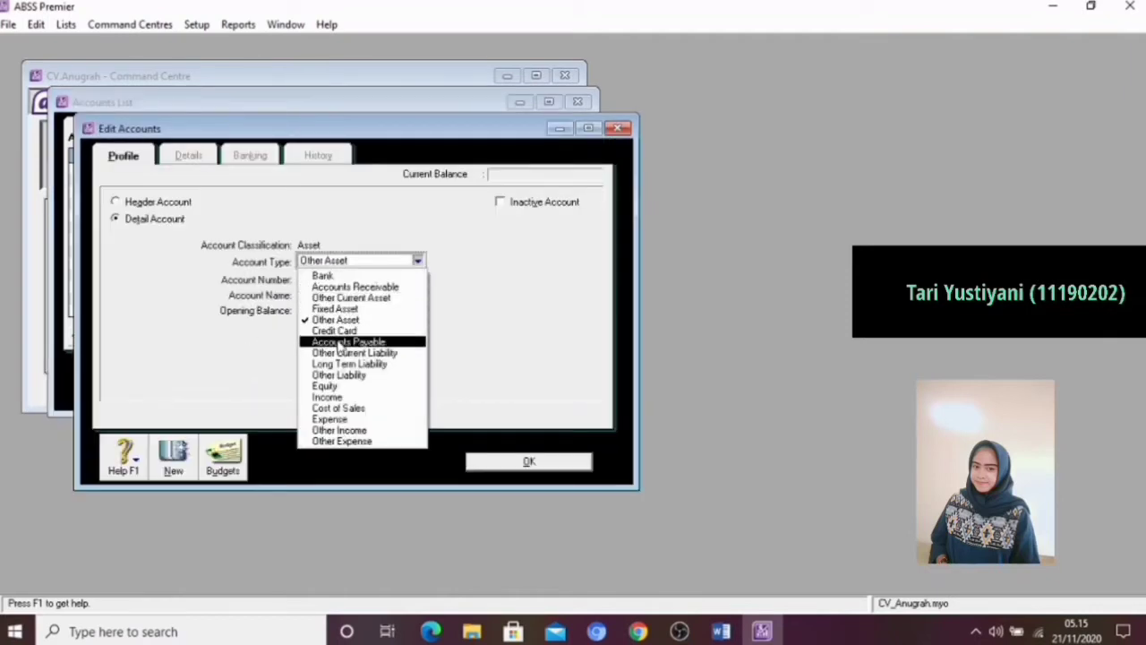
{"action": "left_click", "coordinate": [340, 343]}
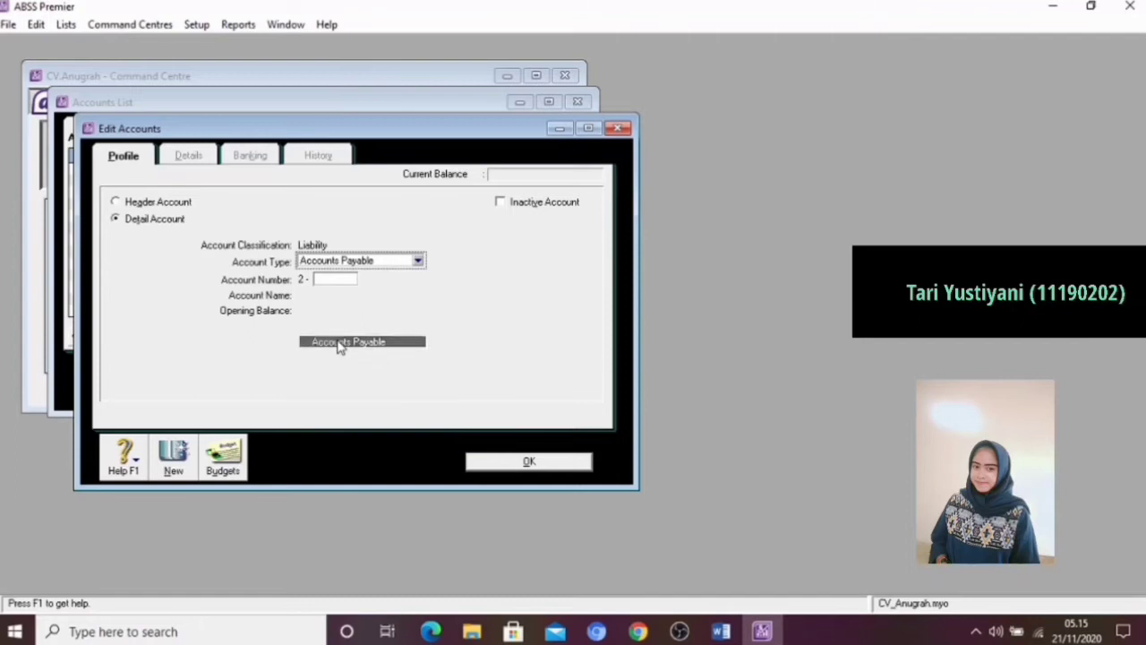
{"action": "left_click", "coordinate": [337, 278]}
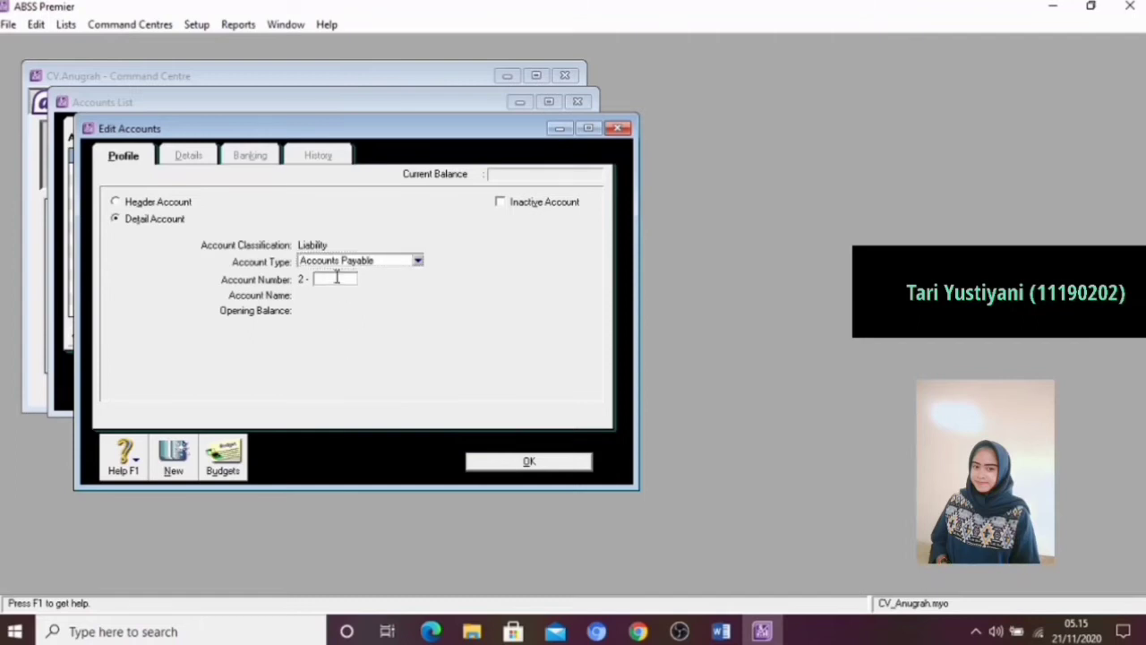
{"action": "type", "text": "2230"}
{"action": "key", "text": "Tab"}
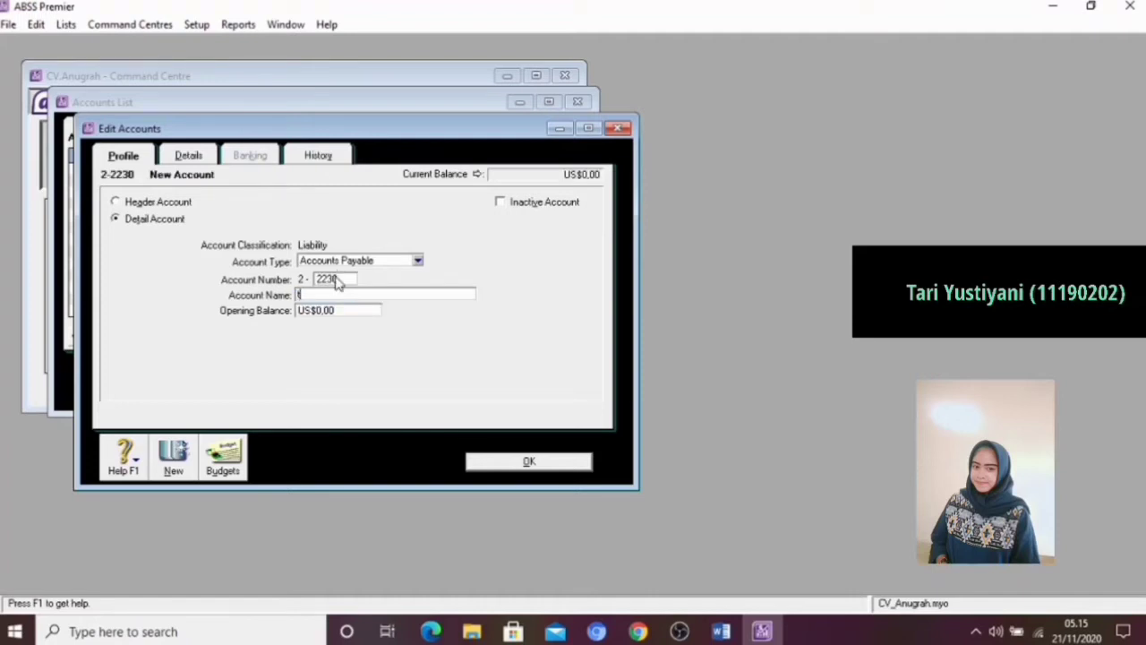
{"action": "type", "text": "Trade Creditors (SGD)"}
Set the Trade Crediators (SGD) account's currency to SGD, have its exchange account created automatically, and save the account
{"action": "left_click", "coordinate": [201, 157]}
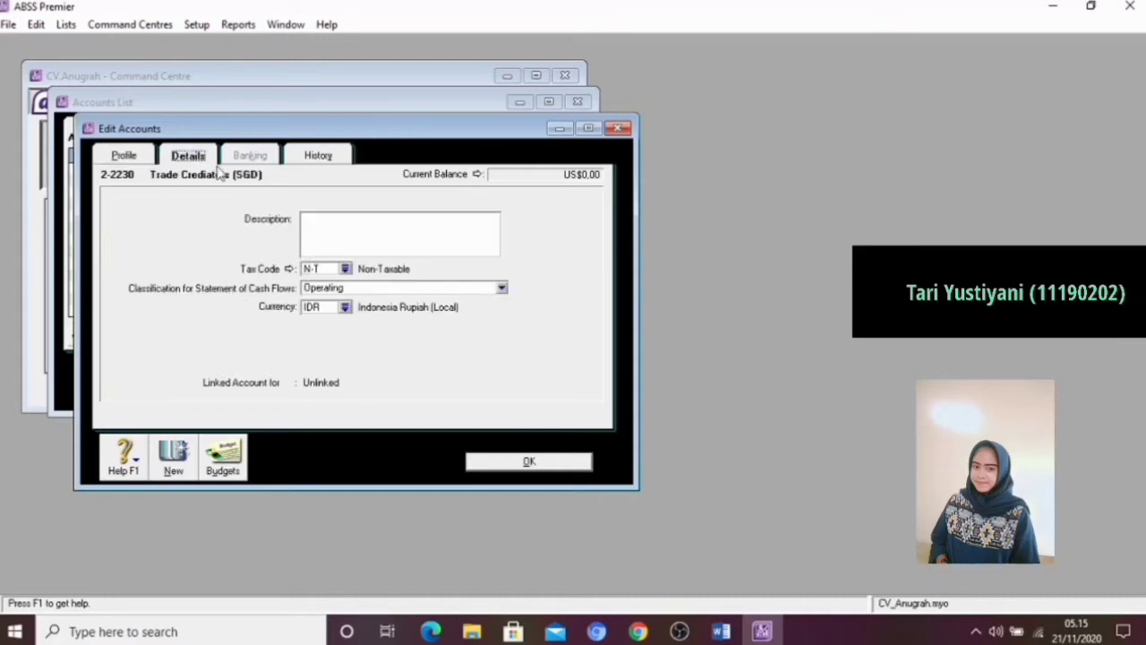
{"action": "left_click", "coordinate": [345, 308]}
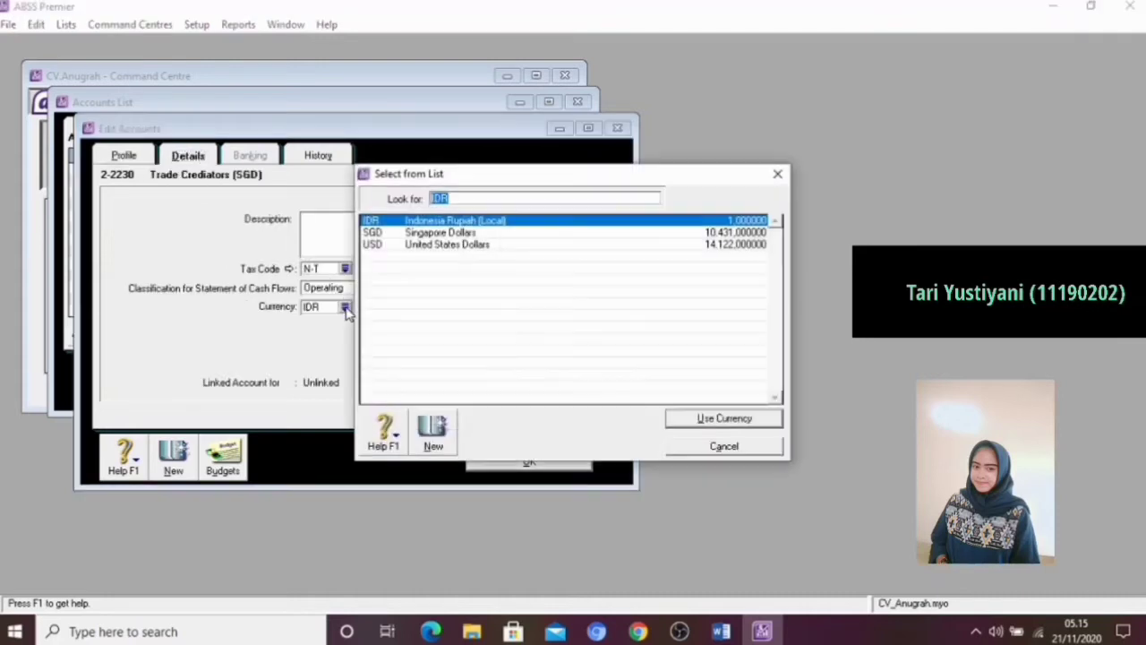
{"action": "left_click", "coordinate": [403, 235]}
{"action": "left_click", "coordinate": [702, 414]}
{"action": "left_click", "coordinate": [685, 391]}
{"action": "left_click", "coordinate": [526, 462]}
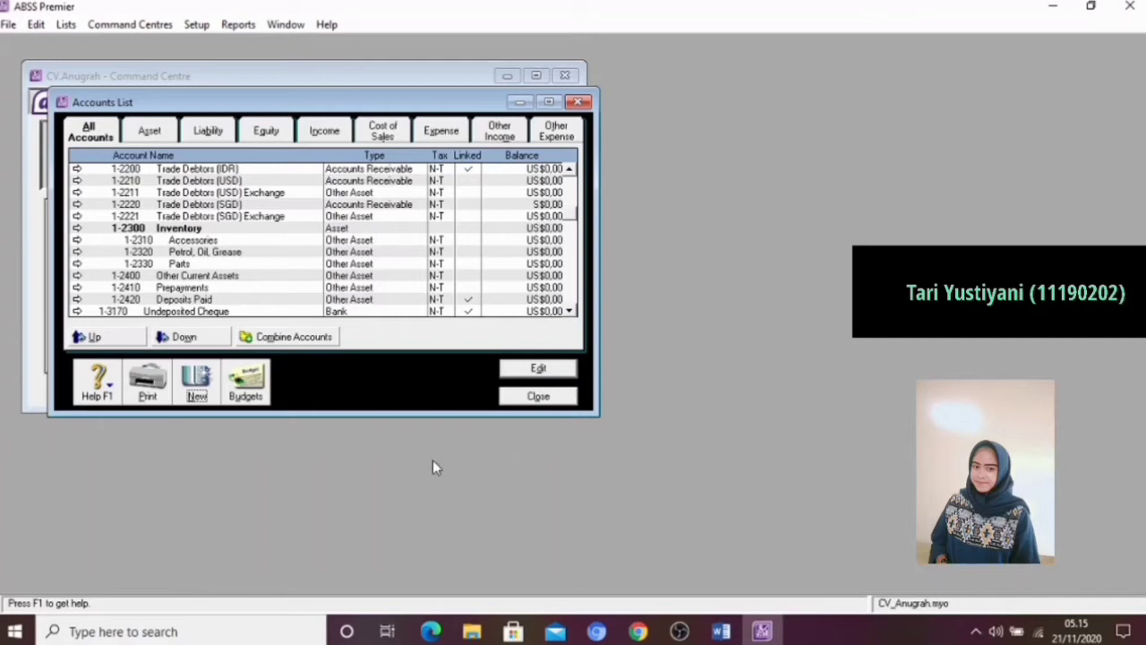
Start a new detail account of type Other Liability with the account number 2-2340
{"action": "left_click", "coordinate": [197, 383]}
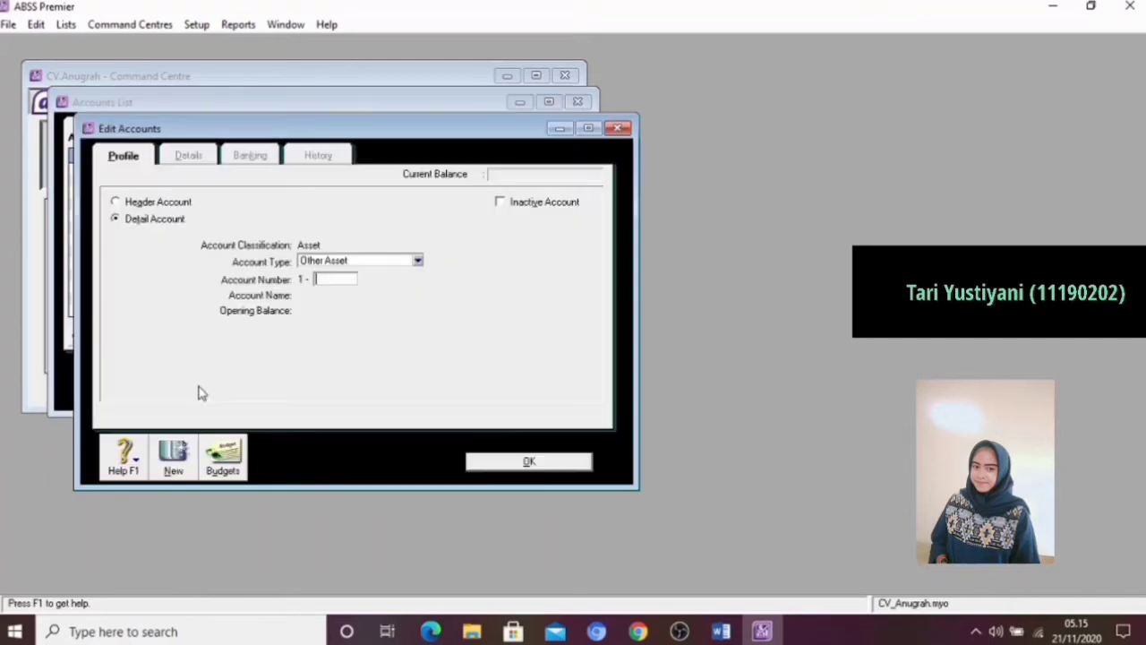
{"action": "left_click", "coordinate": [353, 260]}
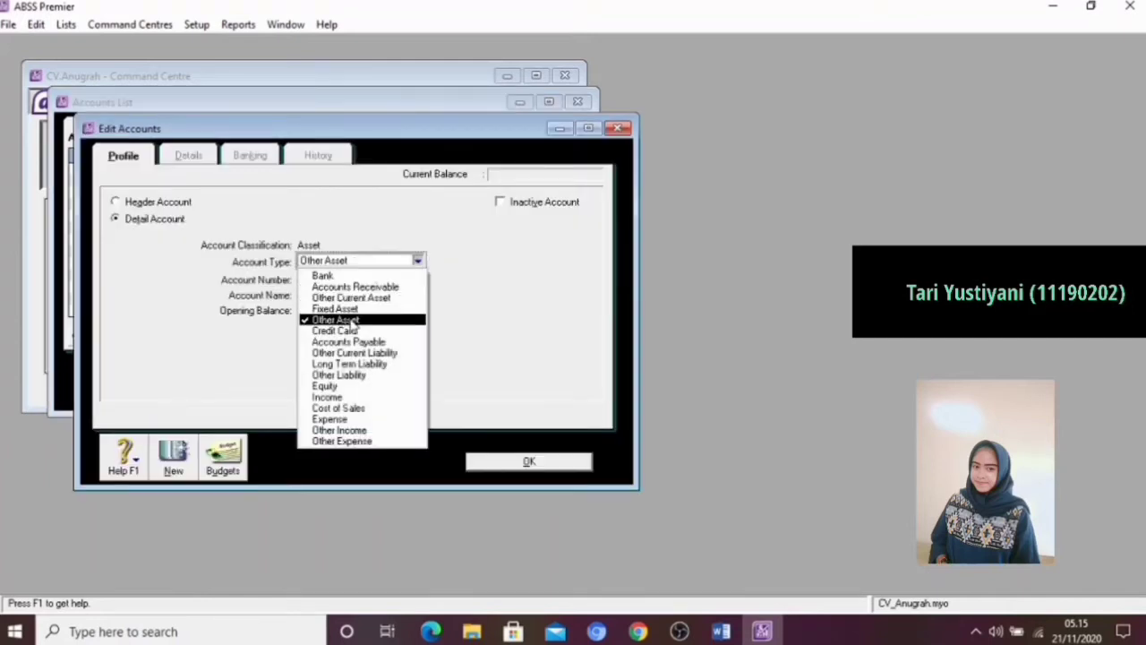
{"action": "left_click", "coordinate": [352, 376]}
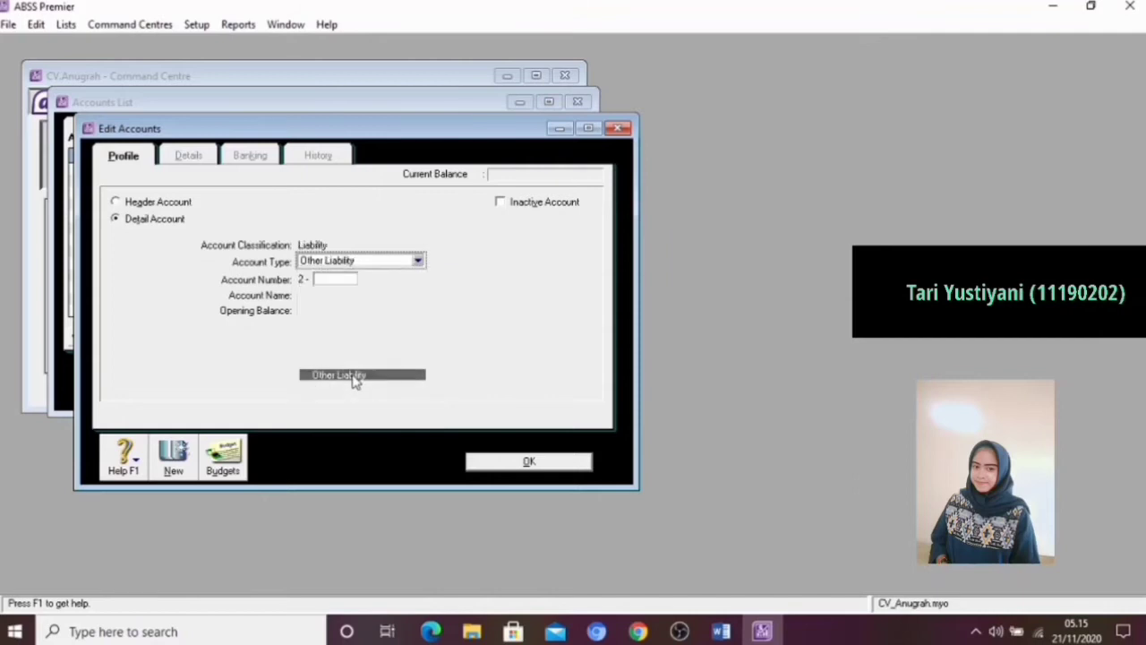
{"action": "left_click", "coordinate": [336, 280]}
{"action": "type", "text": "2340"}
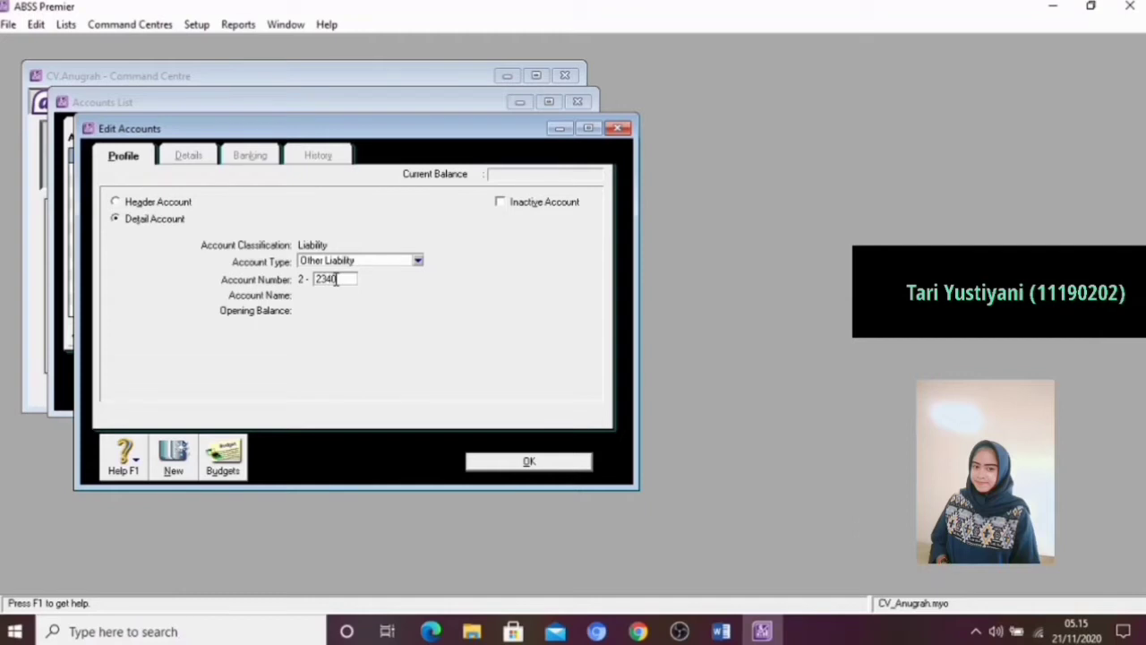
{"action": "key", "text": "Tab"}
Name the new liability account VAT Clearing and save it
{"action": "key", "text": "BackSpace"}
{"action": "type", "text": "V"}
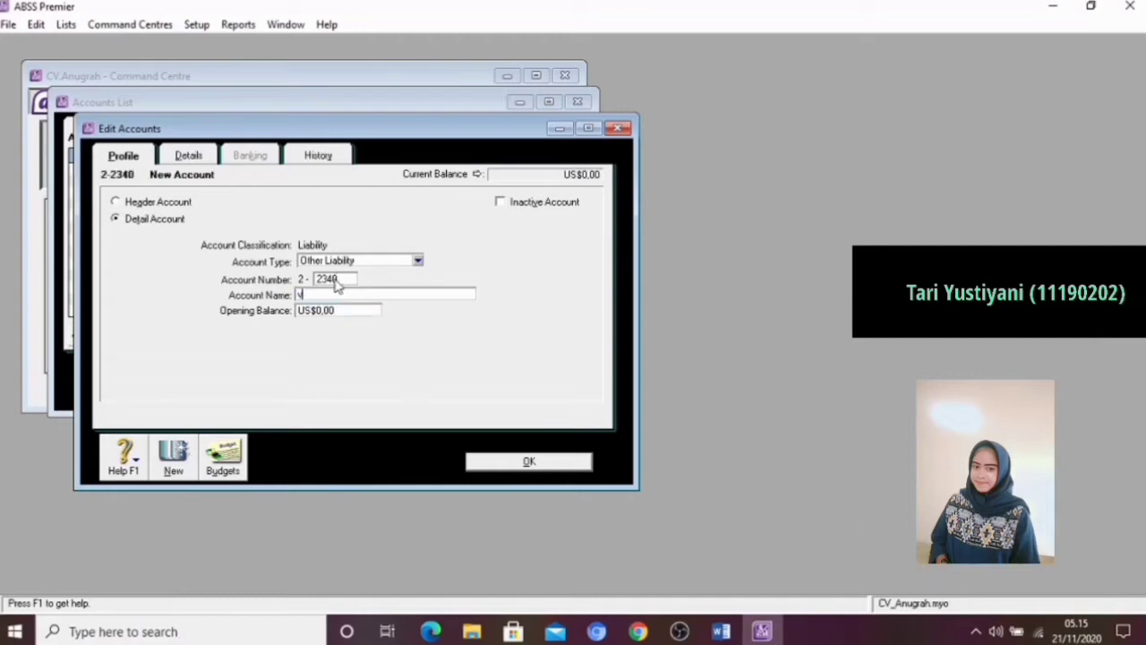
{"action": "key", "text": "BackSpace"}
{"action": "type", "text": "VAT Clearing"}
{"action": "left_click", "coordinate": [529, 461]}
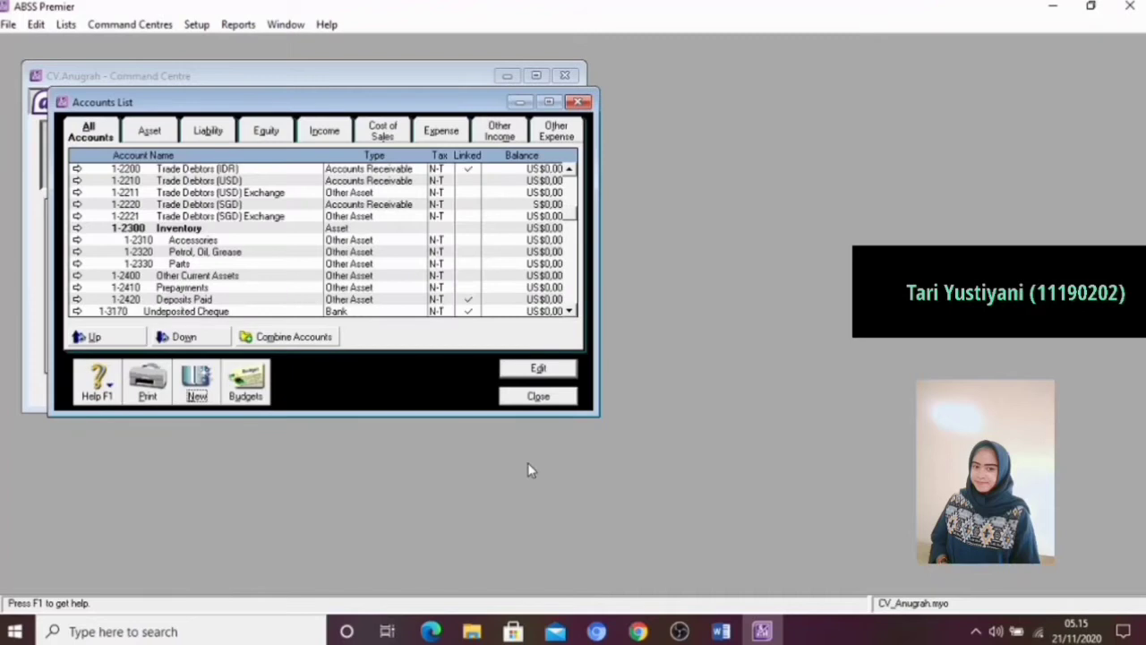
Check the linked accounts instructions in the Modul Training document in Word, then return to ABSS Premier and open the currencies list
{"action": "left_click", "coordinate": [721, 632]}
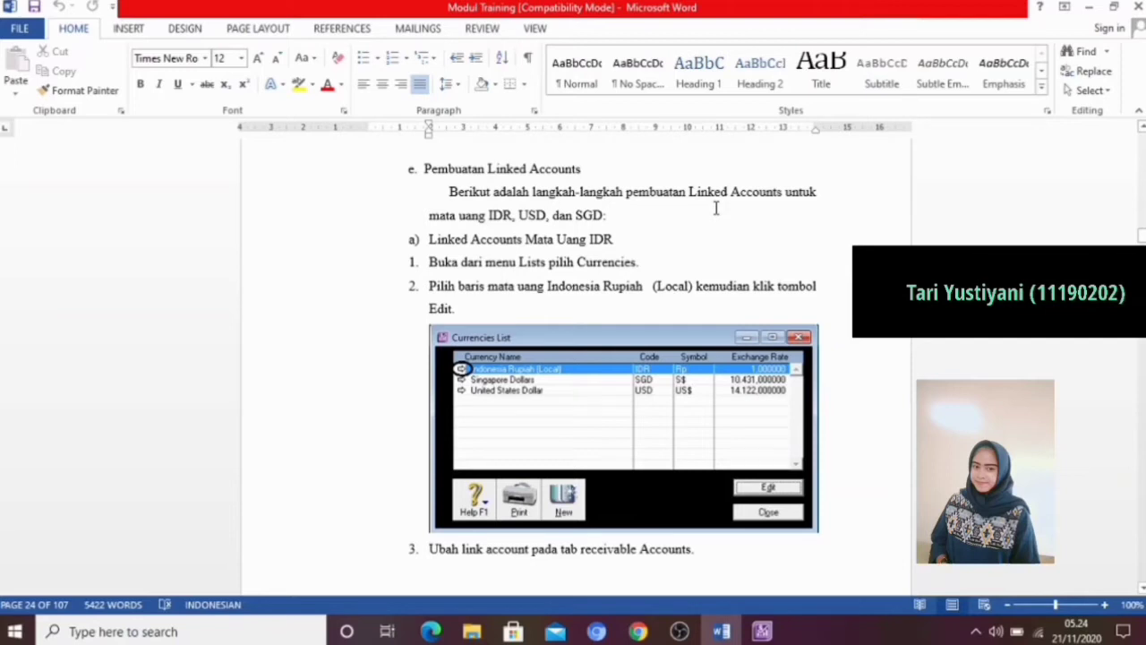
{"action": "left_click", "coordinate": [762, 632]}
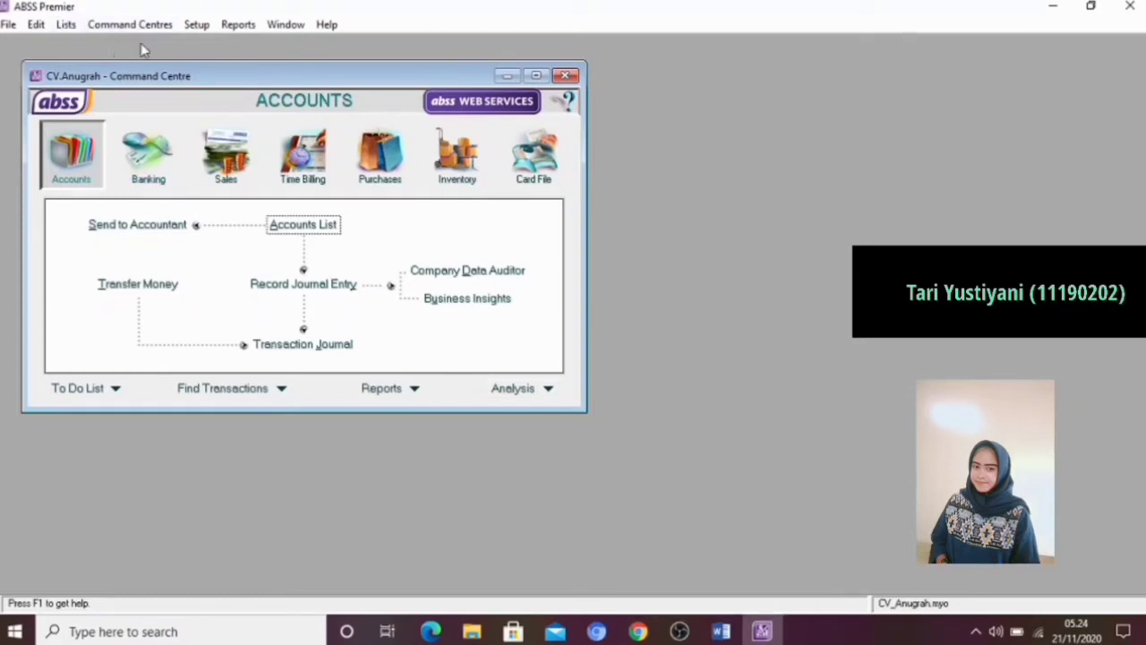
{"action": "left_click", "coordinate": [66, 24]}
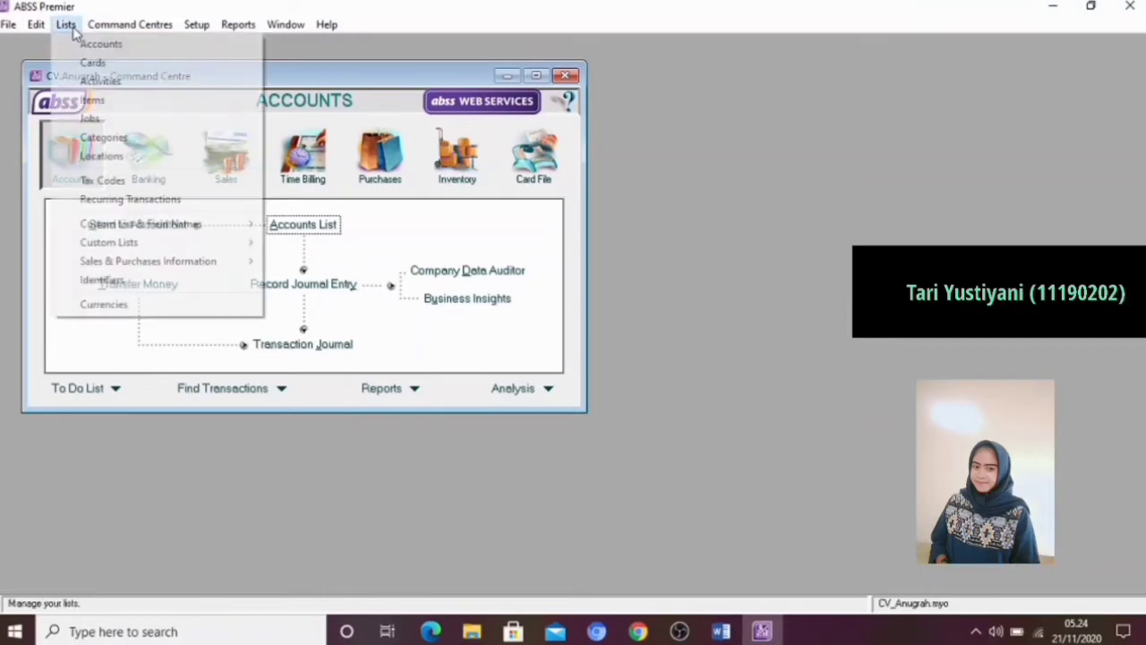
{"action": "left_click", "coordinate": [105, 306]}
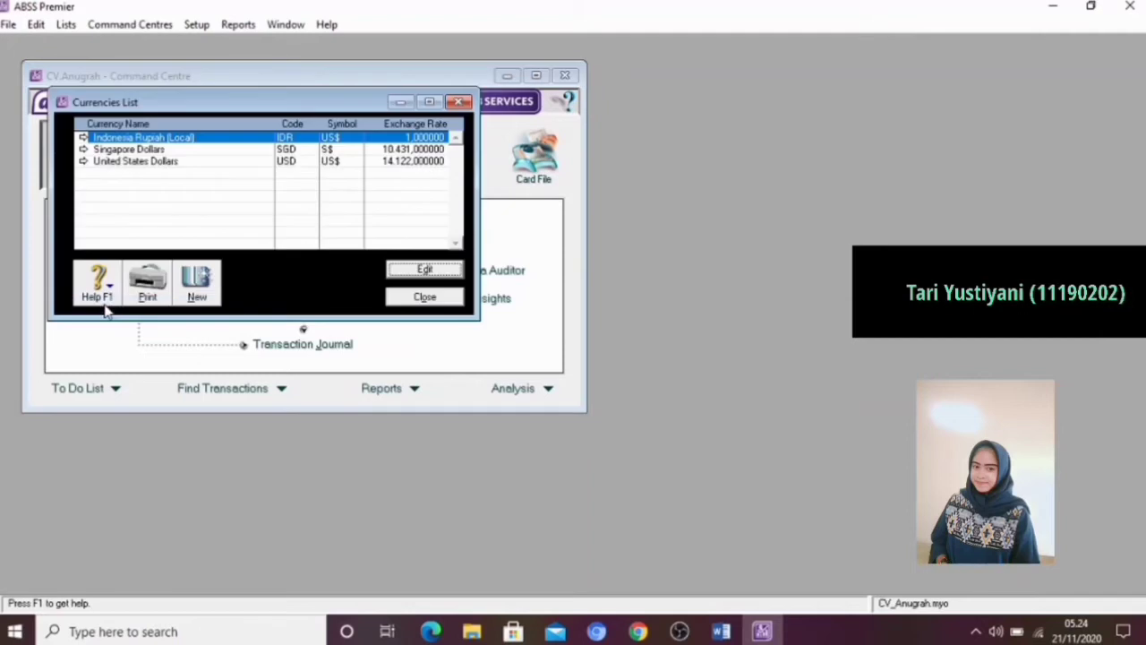
Review the linked receivable and payable accounts of the Indonesia Rupiah currency and close its record
{"action": "left_click", "coordinate": [84, 137]}
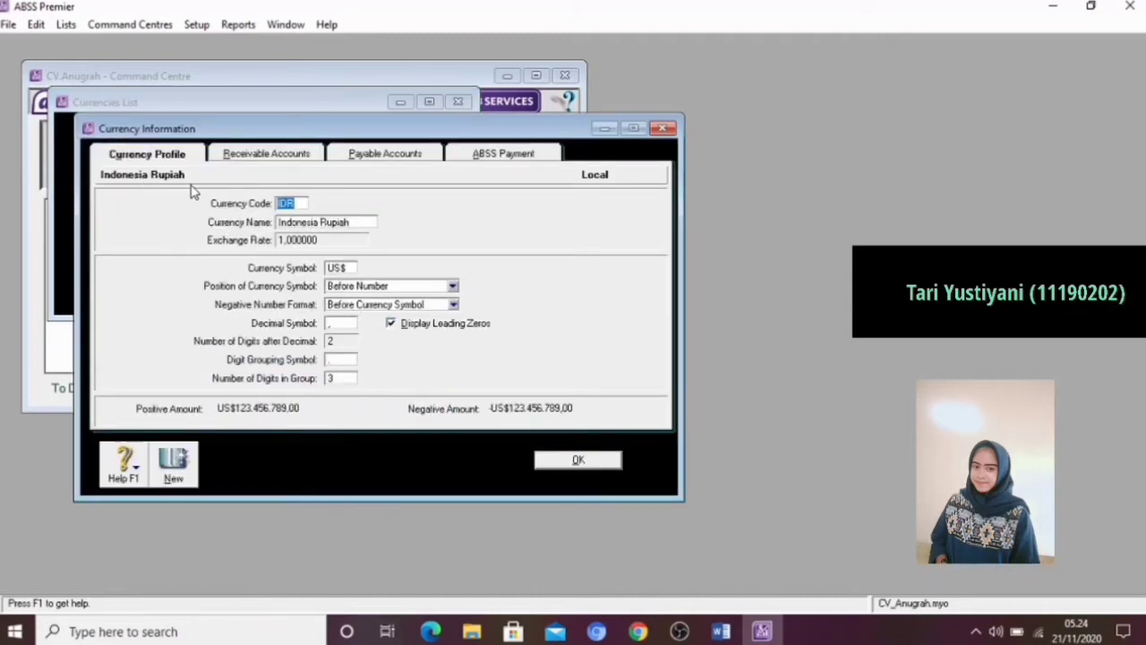
{"action": "left_click", "coordinate": [290, 158]}
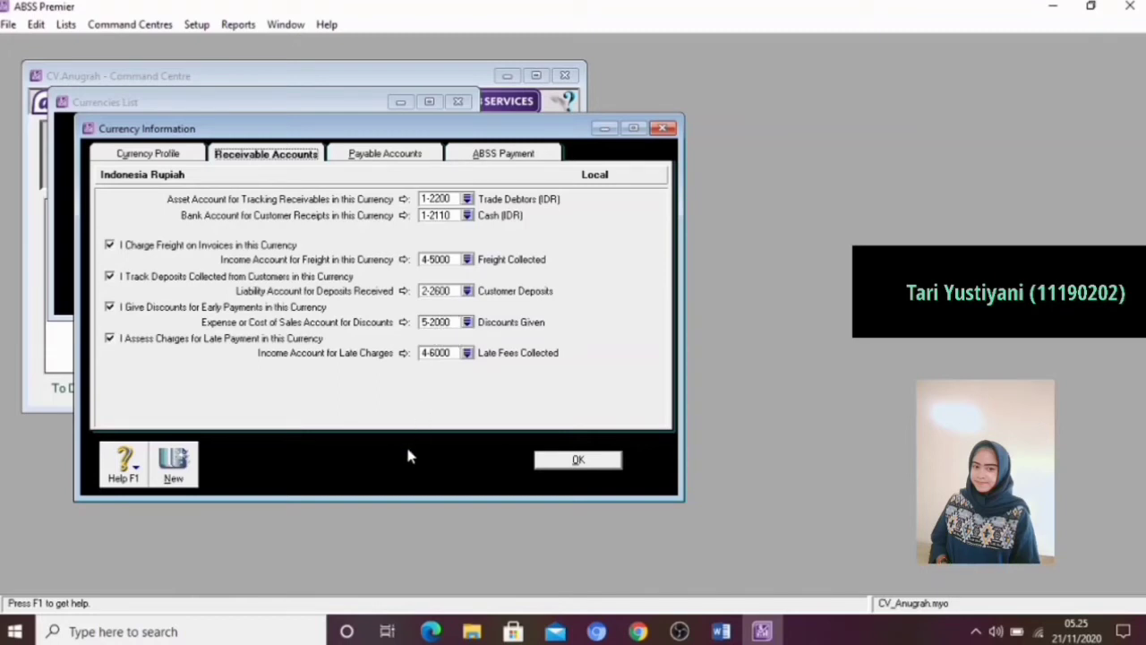
{"action": "left_click", "coordinate": [377, 158]}
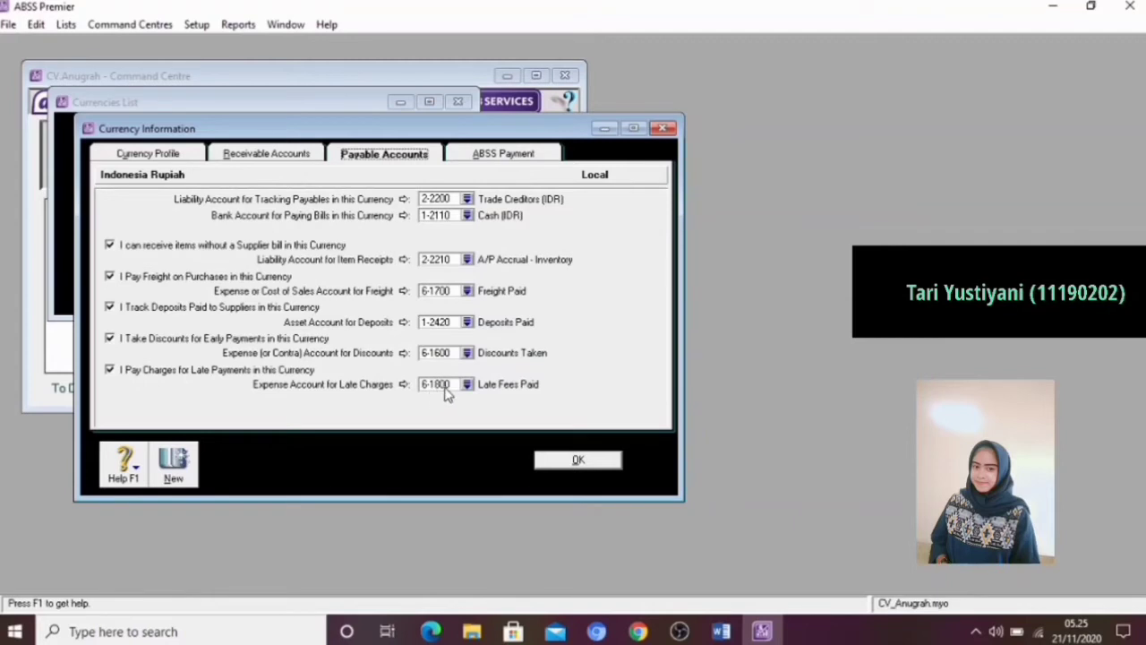
{"action": "left_click", "coordinate": [574, 461]}
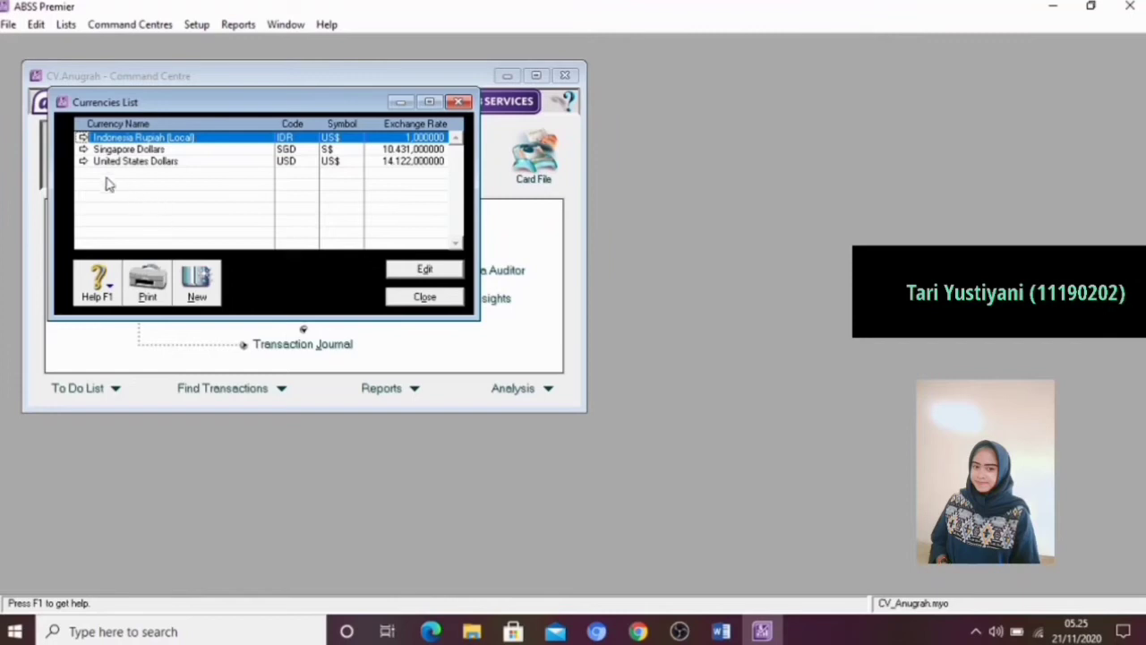
Link account 1-2210 Trade Debtors (USD) as the asset account for tracking receivables in United States Dollars
{"action": "left_click", "coordinate": [82, 162]}
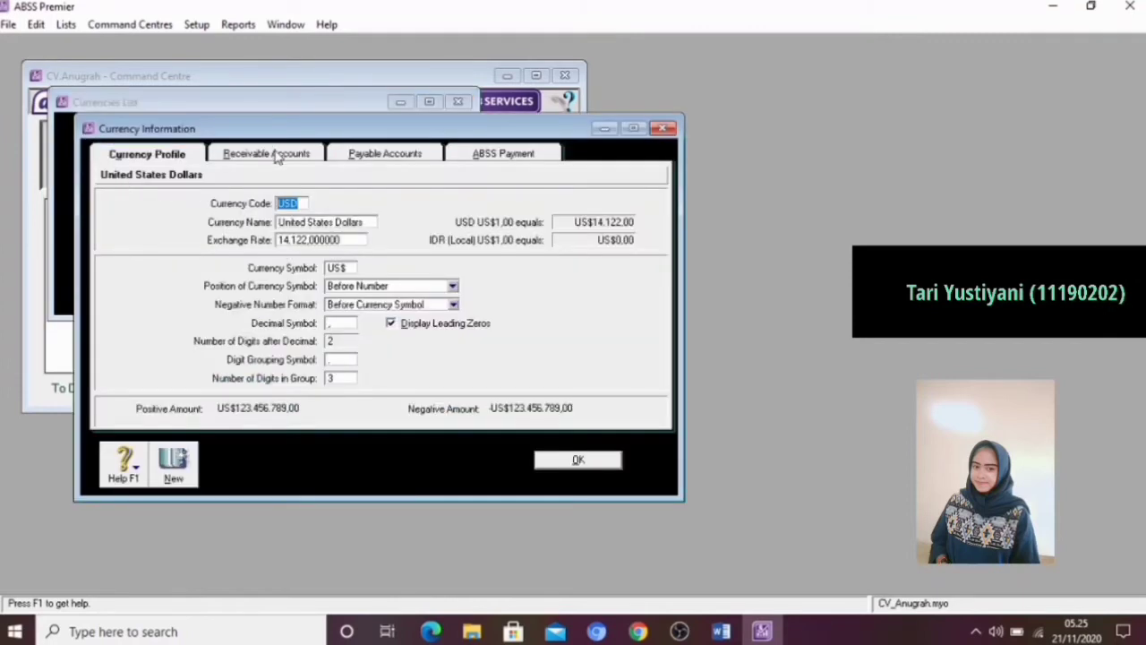
{"action": "left_click", "coordinate": [277, 157]}
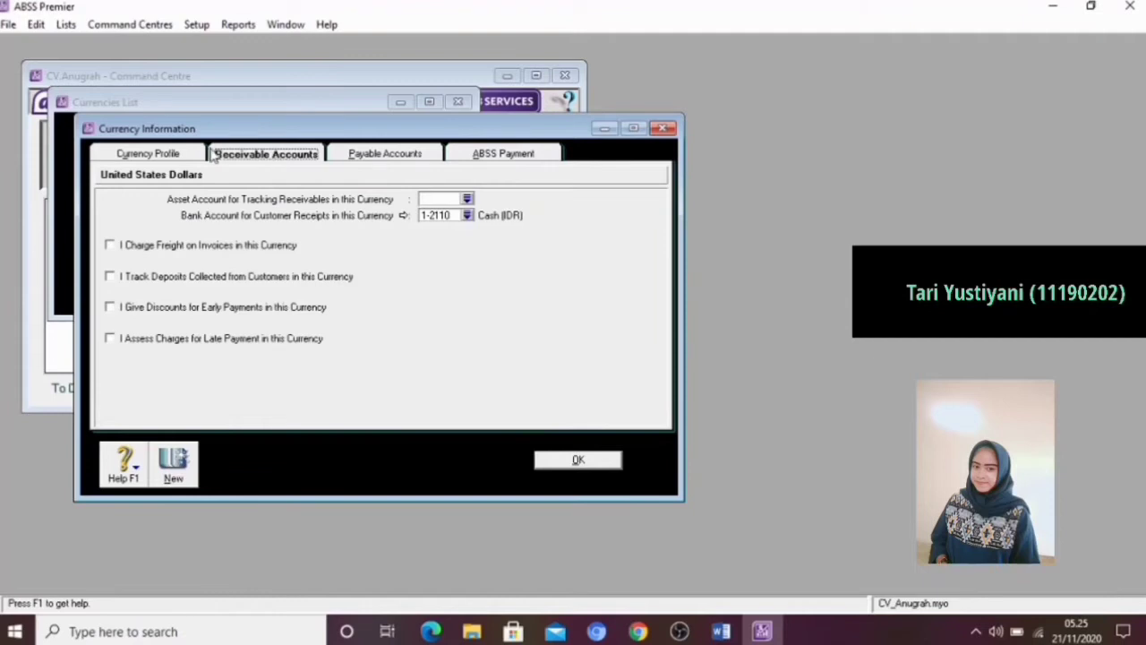
{"action": "left_click", "coordinate": [434, 198]}
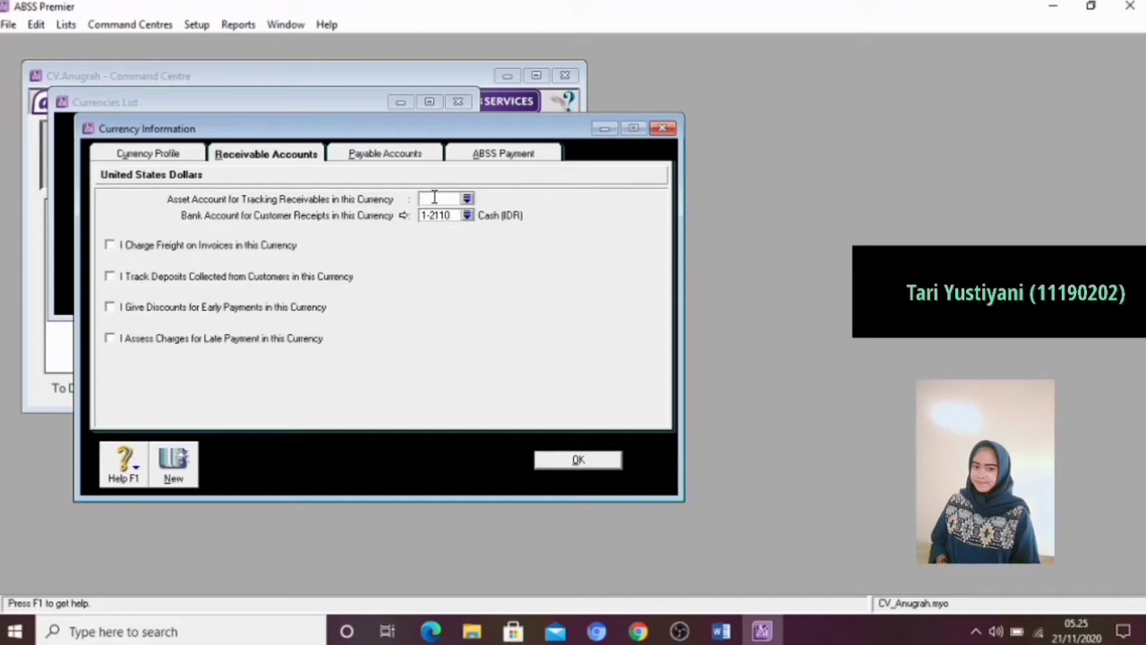
{"action": "type", "text": "1-2210"}
{"action": "key", "text": "Tab"}
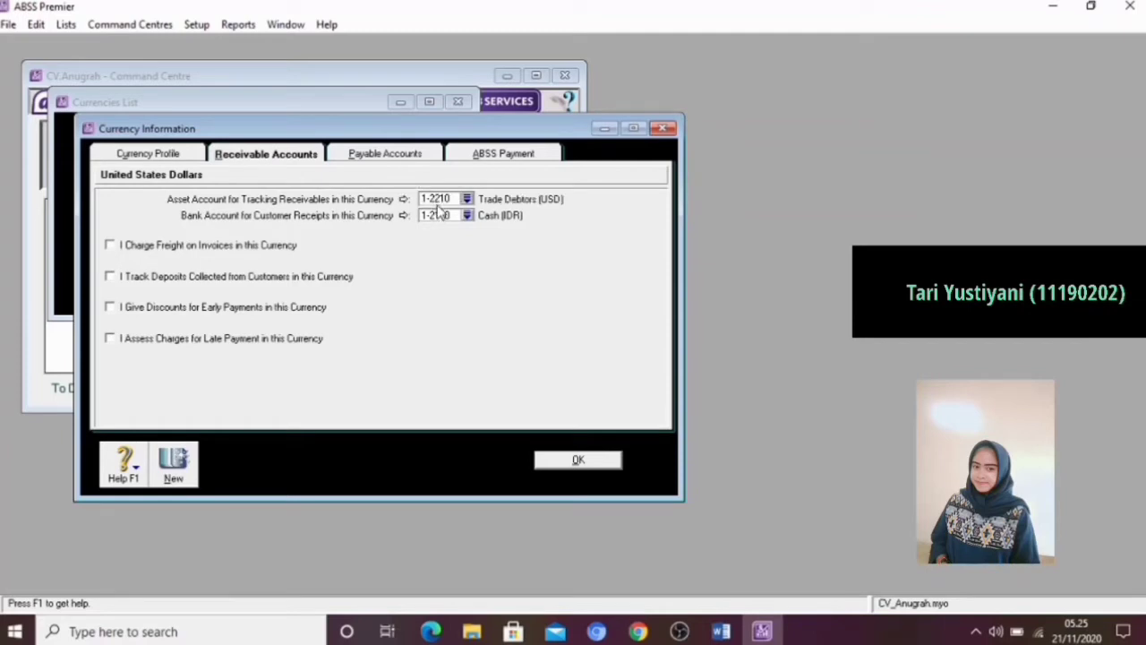
Set the USD bank account for customer receipts to 1-2120 Cash (USD)
{"action": "left_click", "coordinate": [446, 217]}
{"action": "key", "text": "BackSpace"}
{"action": "type", "text": "1-2120"}
{"action": "key", "text": "Tab"}
Enable invoice freight, customer deposits, early payment discounts and late payment charges for USD receivables
{"action": "left_click", "coordinate": [109, 245]}
{"action": "left_click", "coordinate": [109, 276]}
{"action": "left_click", "coordinate": [109, 307]}
{"action": "left_click", "coordinate": [109, 339]}
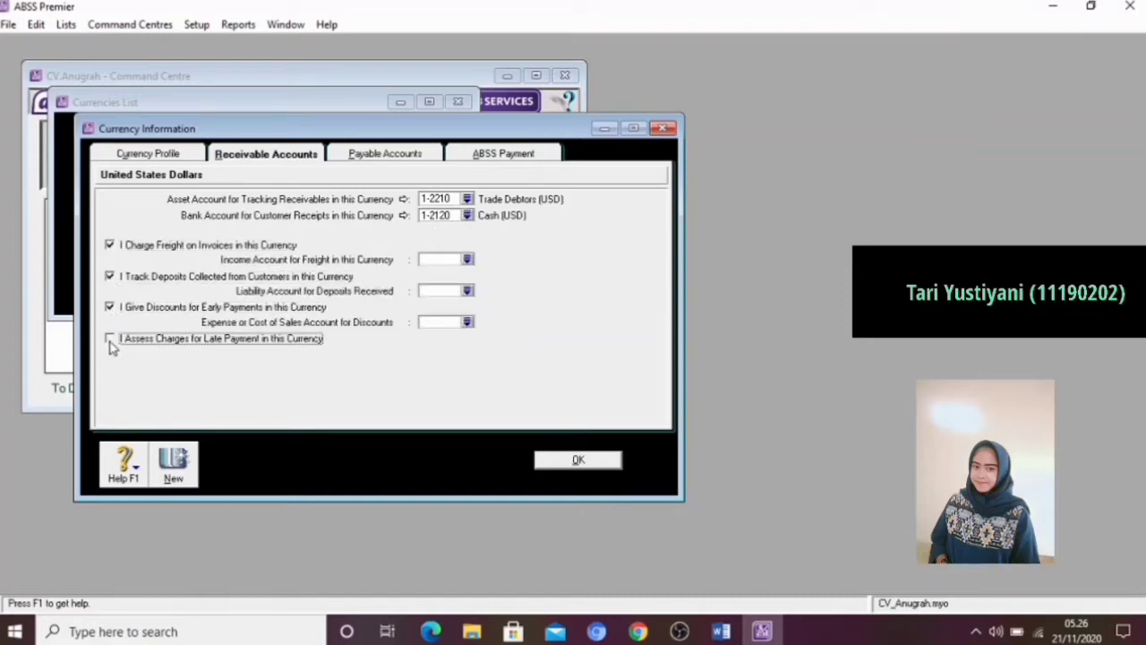
Link USD invoice freight to 4-5000 Freight Collected and deposits received to 2-2600 Customer Deposits
{"action": "left_click", "coordinate": [439, 259]}
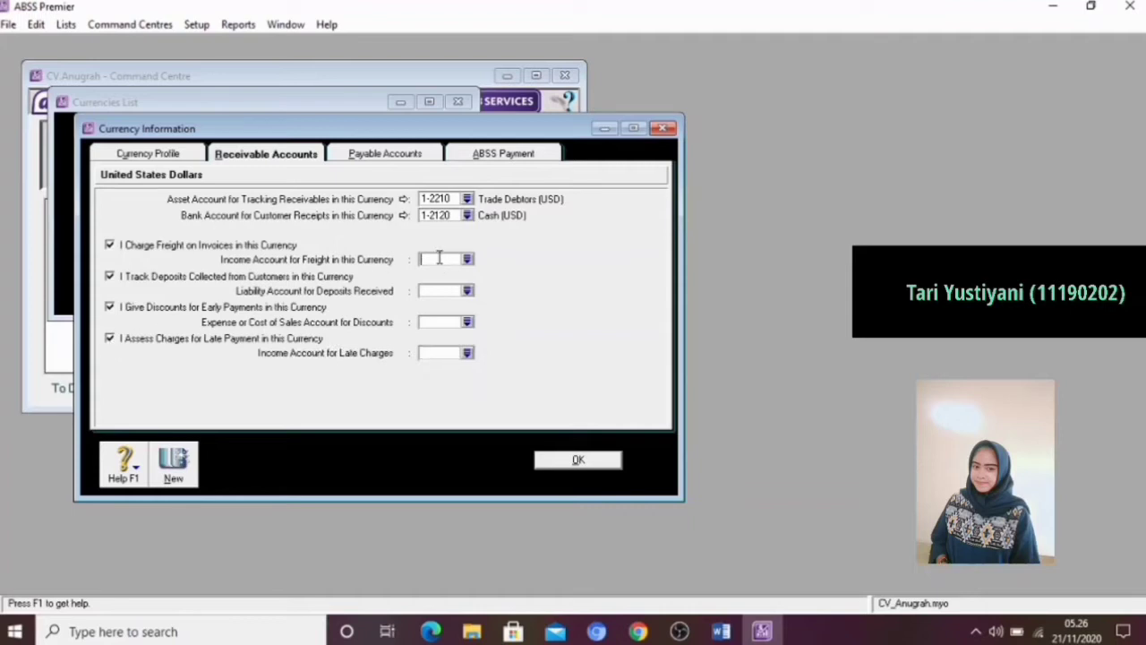
{"action": "type", "text": "45000"}
{"action": "key", "text": "Tab"}
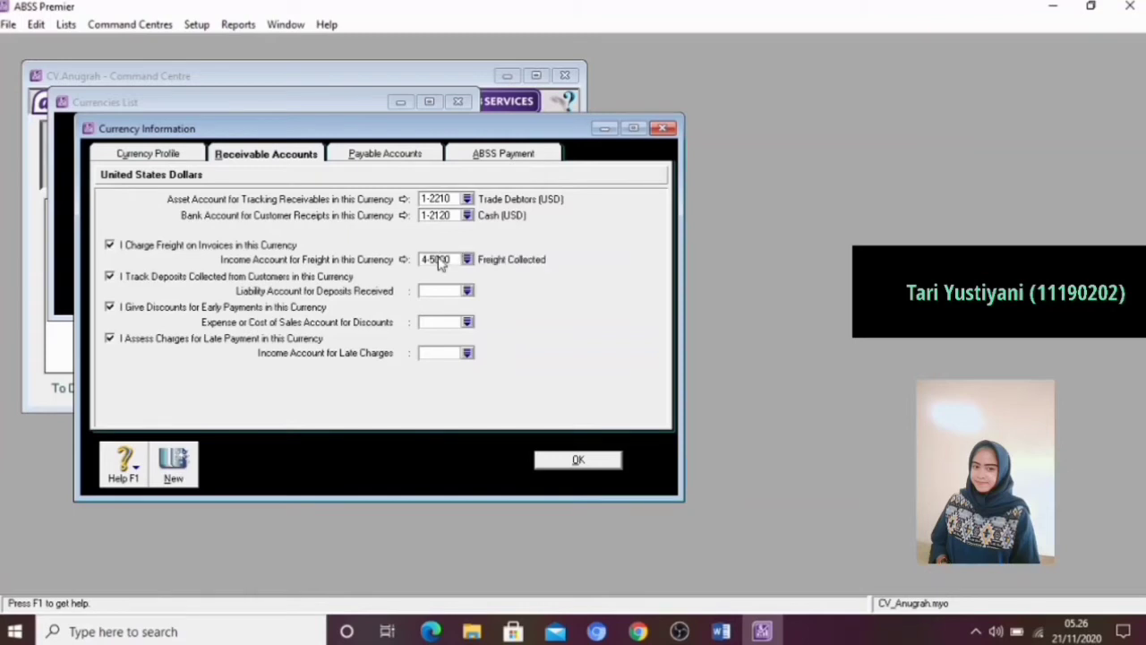
{"action": "left_click", "coordinate": [439, 290]}
{"action": "type", "text": "2000"}
{"action": "key", "text": "Tab"}
Link USD customer discounts to 5-2000 Discounts Given and late charges to 4-6000 Late Fees Collected
{"action": "left_click", "coordinate": [439, 323]}
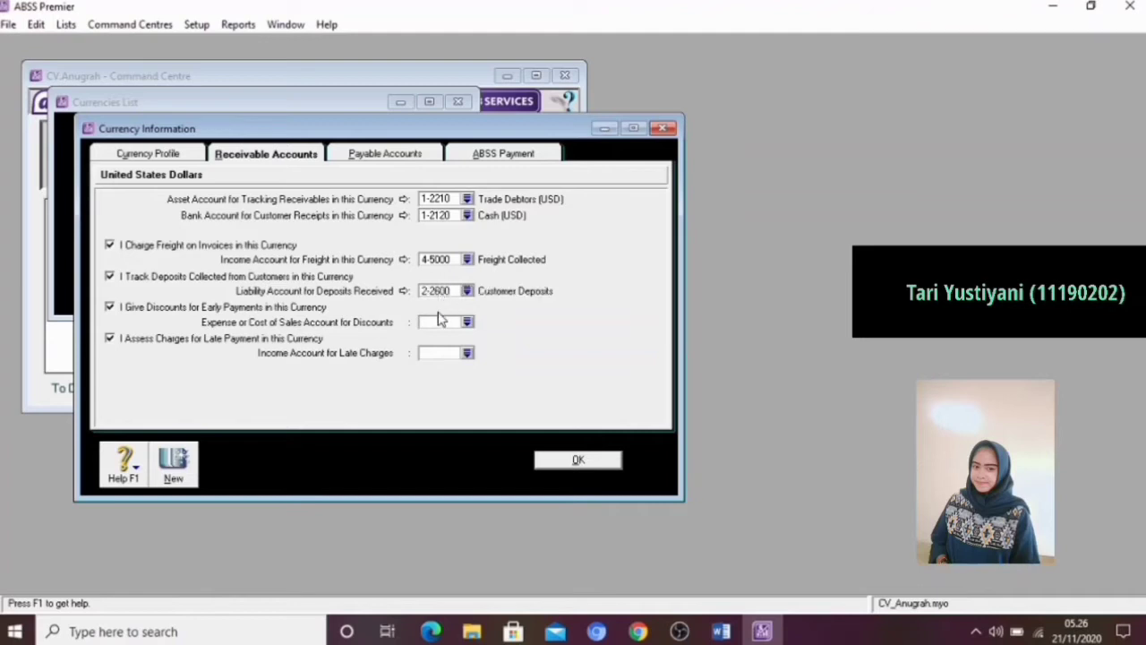
{"action": "type", "text": "52000"}
{"action": "key", "text": "Tab"}
{"action": "left_click", "coordinate": [442, 352]}
{"action": "type", "text": "46"}
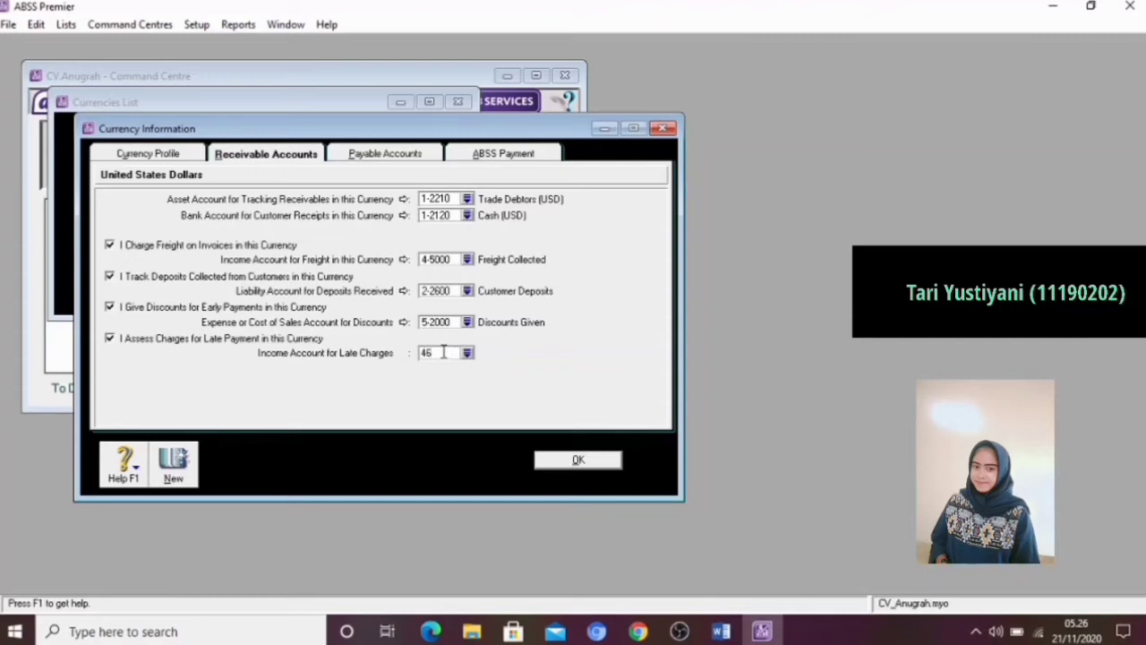
{"action": "type", "text": "000"}
{"action": "key", "text": "Tab"}
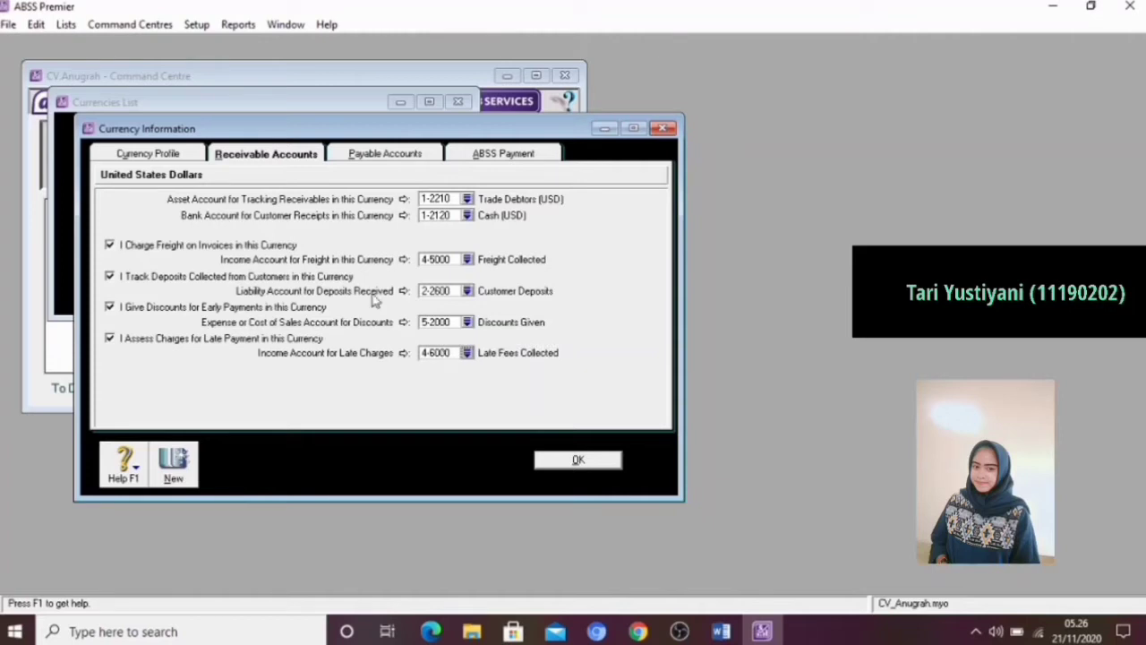
Link account 2-2220 Trade Crediators (USD) as the liability account for tracking payables in United States Dollars
{"action": "left_click", "coordinate": [370, 155]}
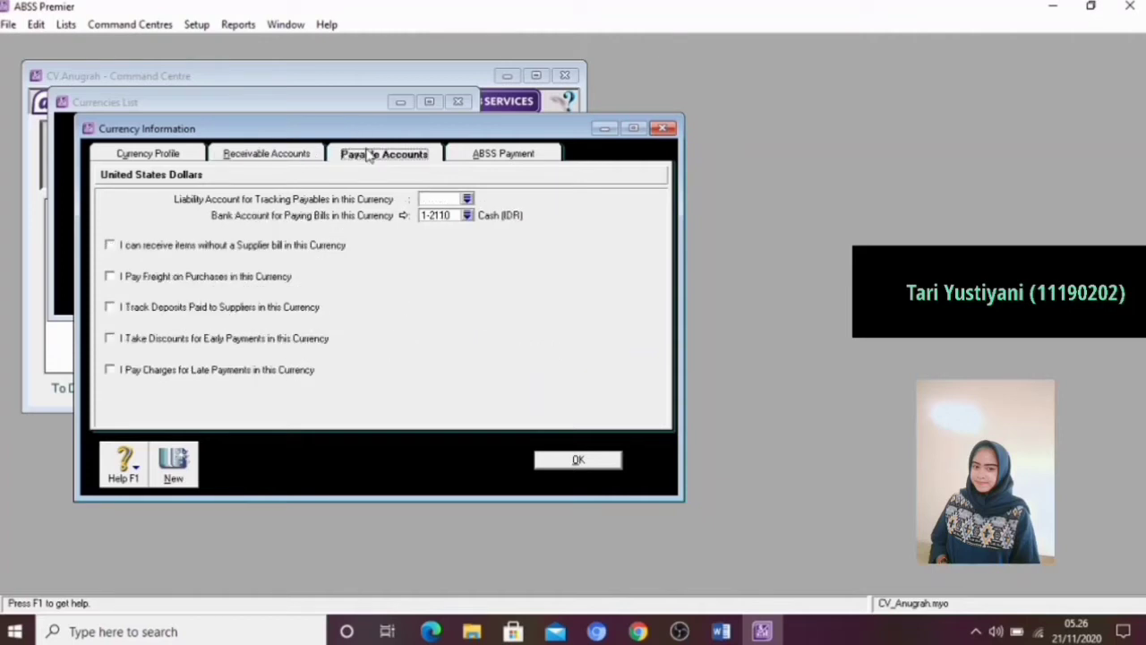
{"action": "left_click", "coordinate": [431, 199]}
{"action": "type", "text": "222"}
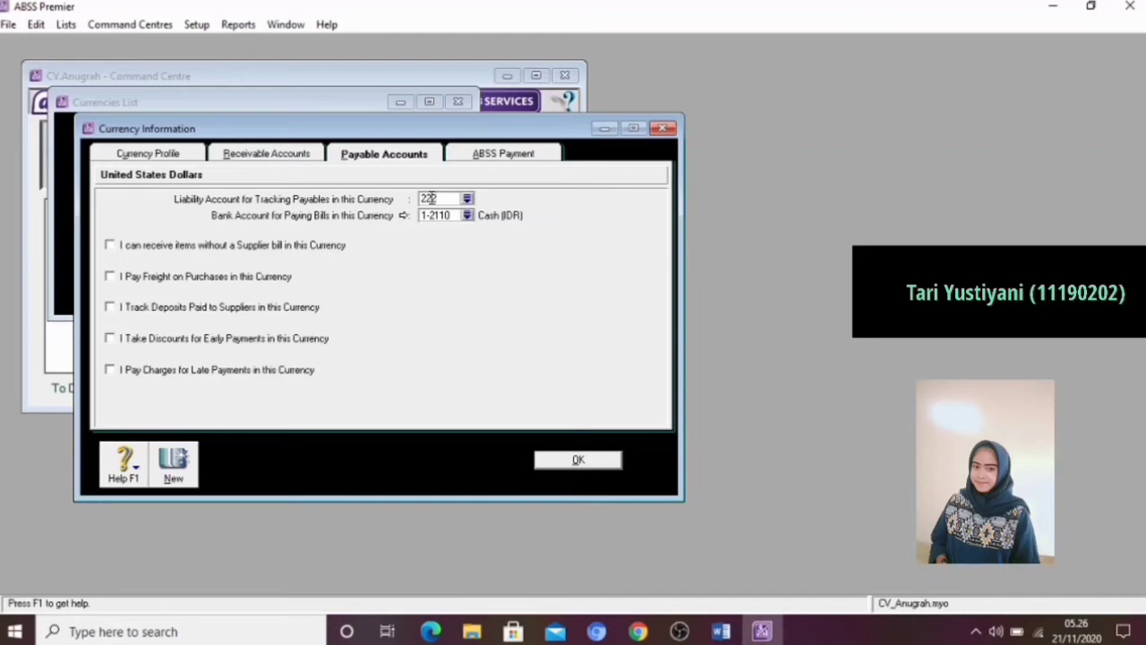
{"action": "type", "text": "20"}
{"action": "key", "text": "Tab"}
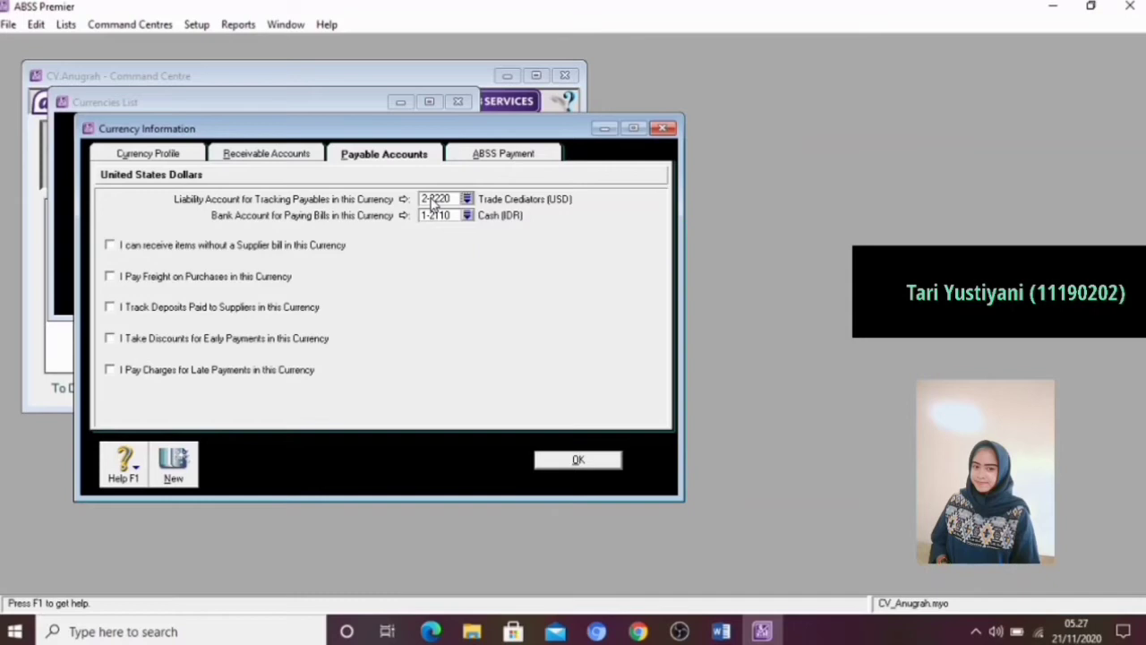
Set the USD bank account for paying bills to 1-2120 Cash (USD)
{"action": "left_click", "coordinate": [444, 219]}
{"action": "key", "text": "BackSpace"}
{"action": "type", "text": "12120"}
{"action": "key", "text": "Tab"}
Enable purchase freight, supplier deposits, early payment discounts and late payment charges for USD payables
{"action": "left_click", "coordinate": [110, 276]}
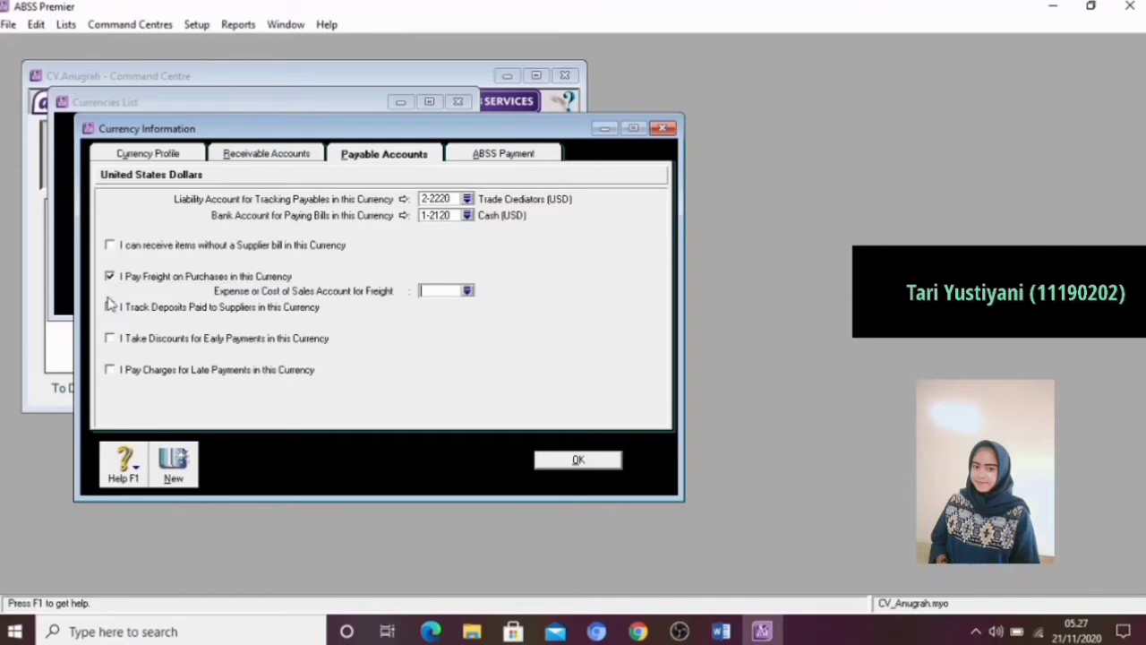
{"action": "left_click", "coordinate": [110, 307]}
{"action": "left_click", "coordinate": [110, 338]}
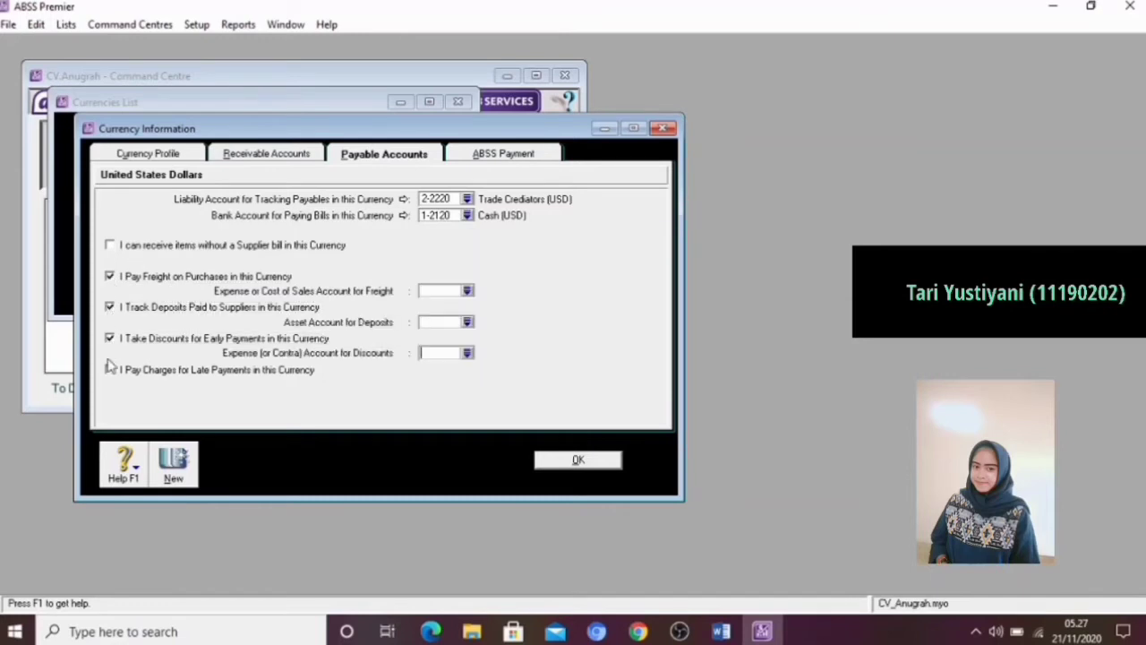
{"action": "left_click", "coordinate": [110, 369]}
Link USD purchase freight to 6-1700 Freight Paid and supplier deposits to 1-2420 Deposits Paid
{"action": "left_click", "coordinate": [448, 291]}
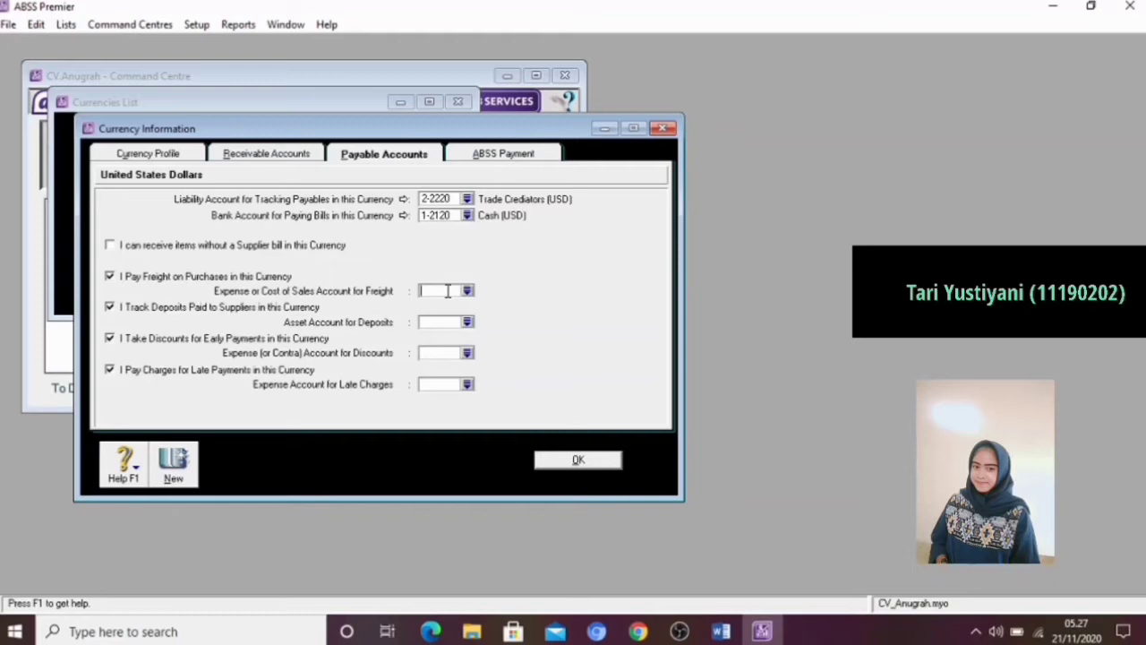
{"action": "type", "text": "61700"}
{"action": "key", "text": "Tab"}
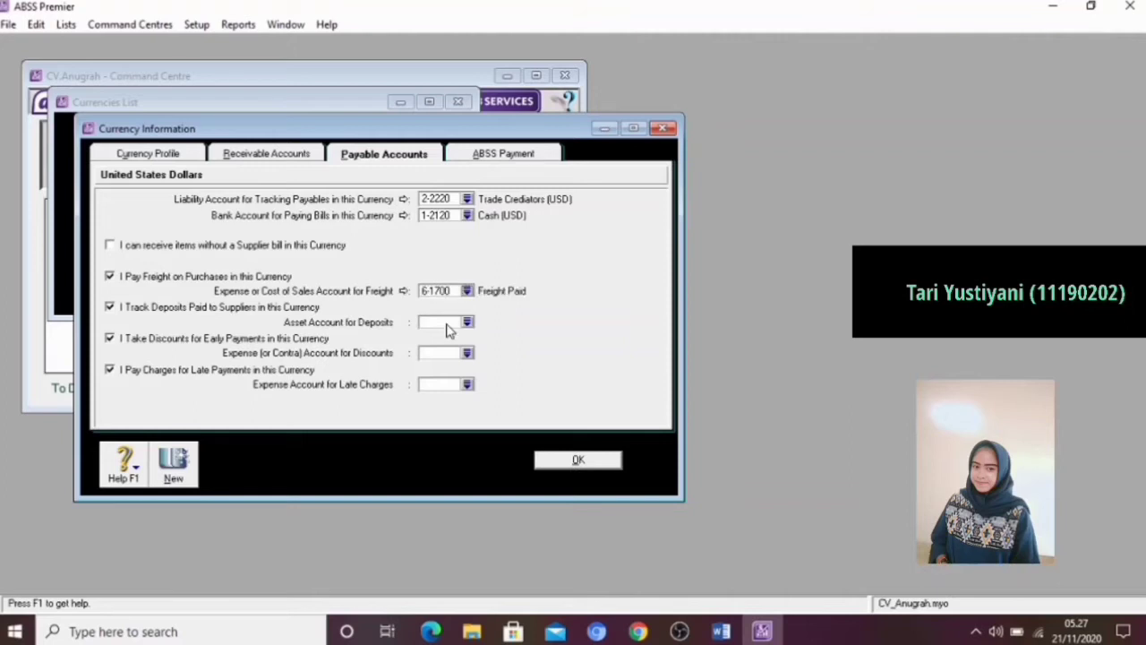
{"action": "left_click", "coordinate": [453, 323]}
{"action": "type", "text": "12420"}
{"action": "key", "text": "Tab"}
Link USD supplier discounts to 6-1600 Discounts Taken and late charges to account 6-1800, and save the currency
{"action": "type", "text": "61600"}
{"action": "key", "text": "Tab"}
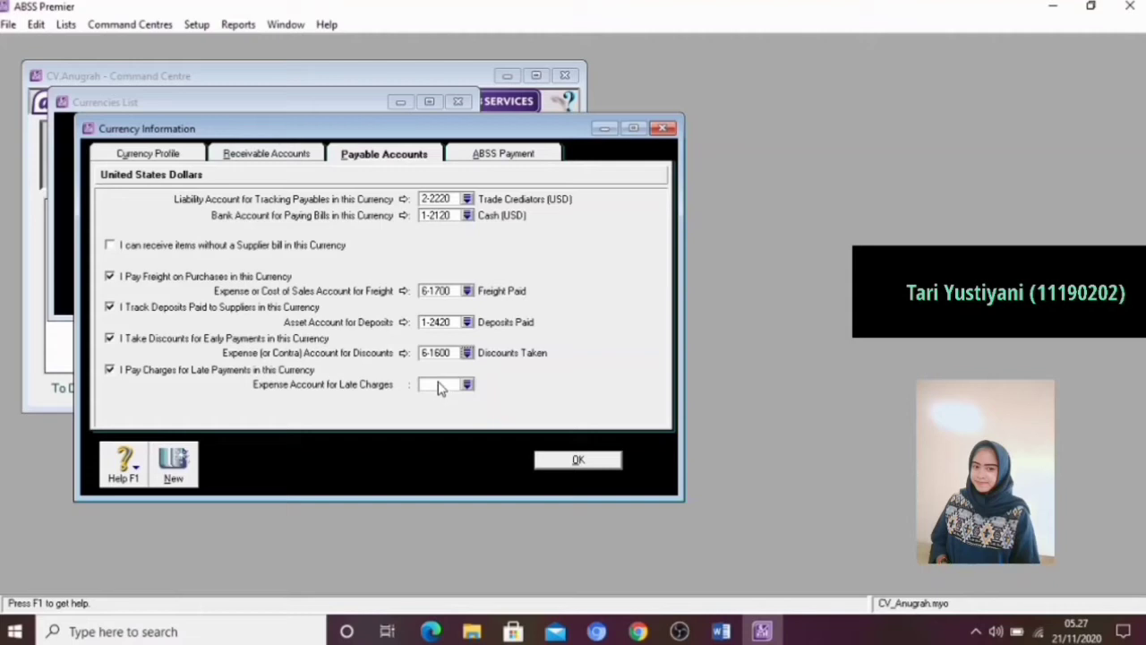
{"action": "left_click", "coordinate": [440, 384]}
{"action": "type", "text": "61800"}
{"action": "key", "text": "Tab"}
{"action": "left_click", "coordinate": [560, 459]}
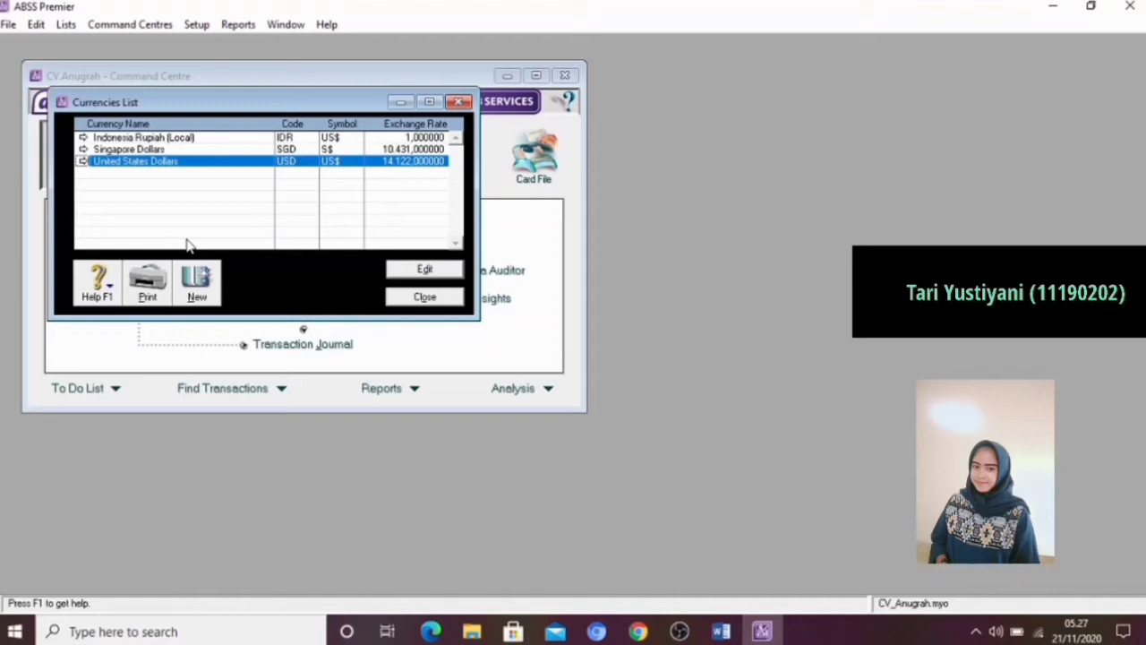
{"action": "left_click", "coordinate": [90, 161]}
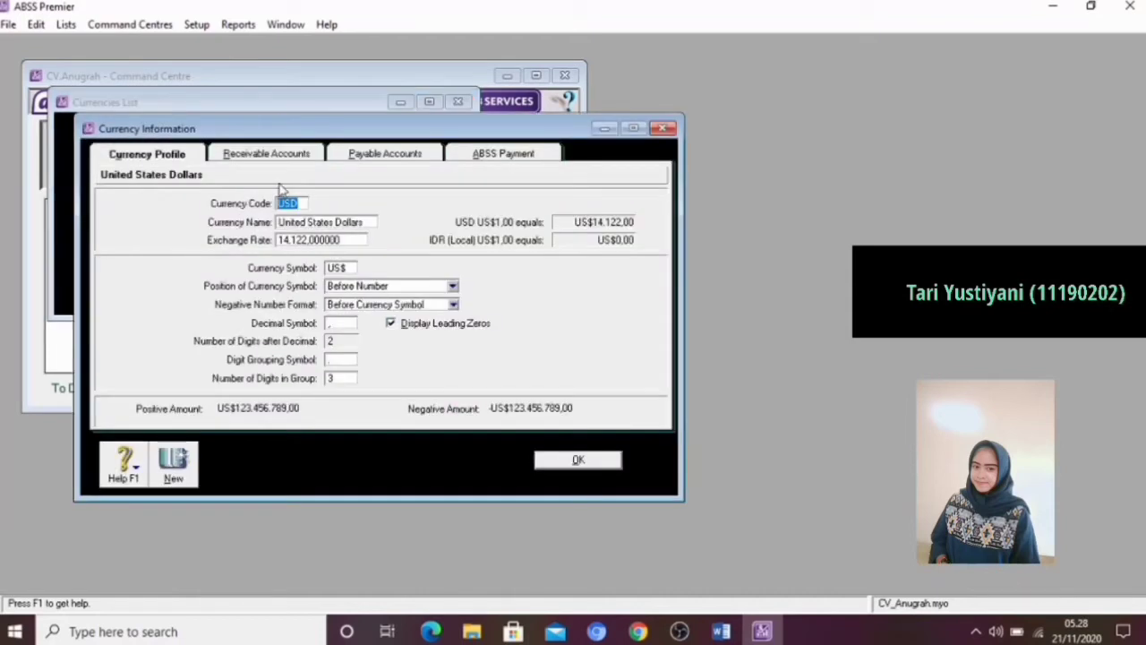
{"action": "left_click", "coordinate": [286, 157]}
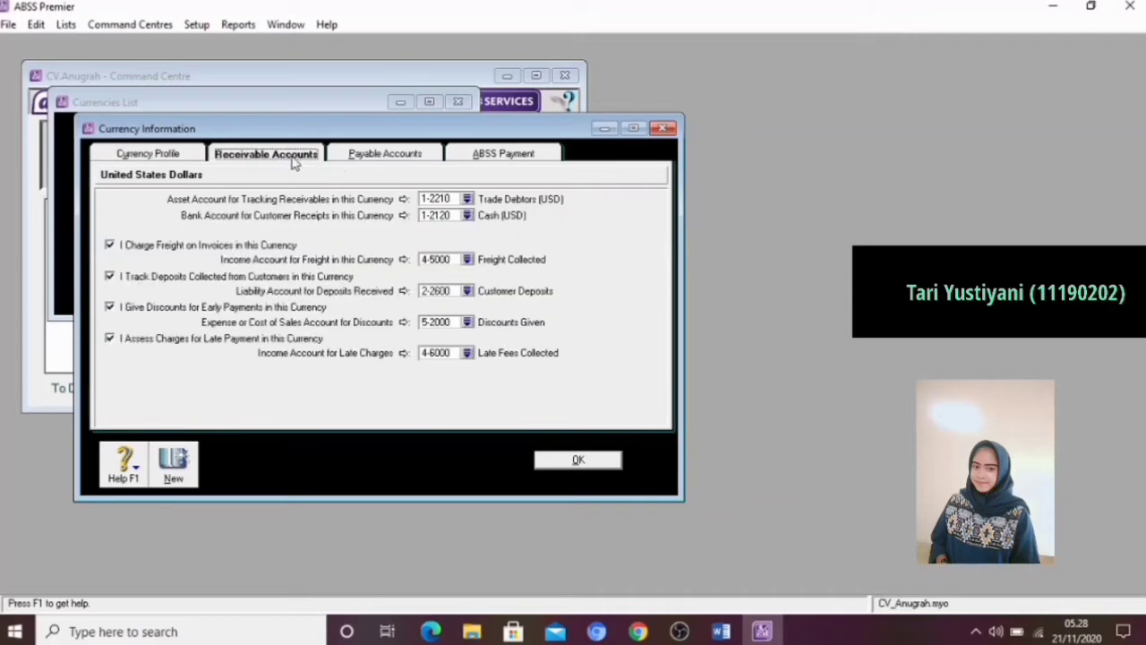
{"action": "left_click", "coordinate": [448, 199]}
{"action": "key", "text": "BackSpace"}
{"action": "type", "text": "1-2220"}
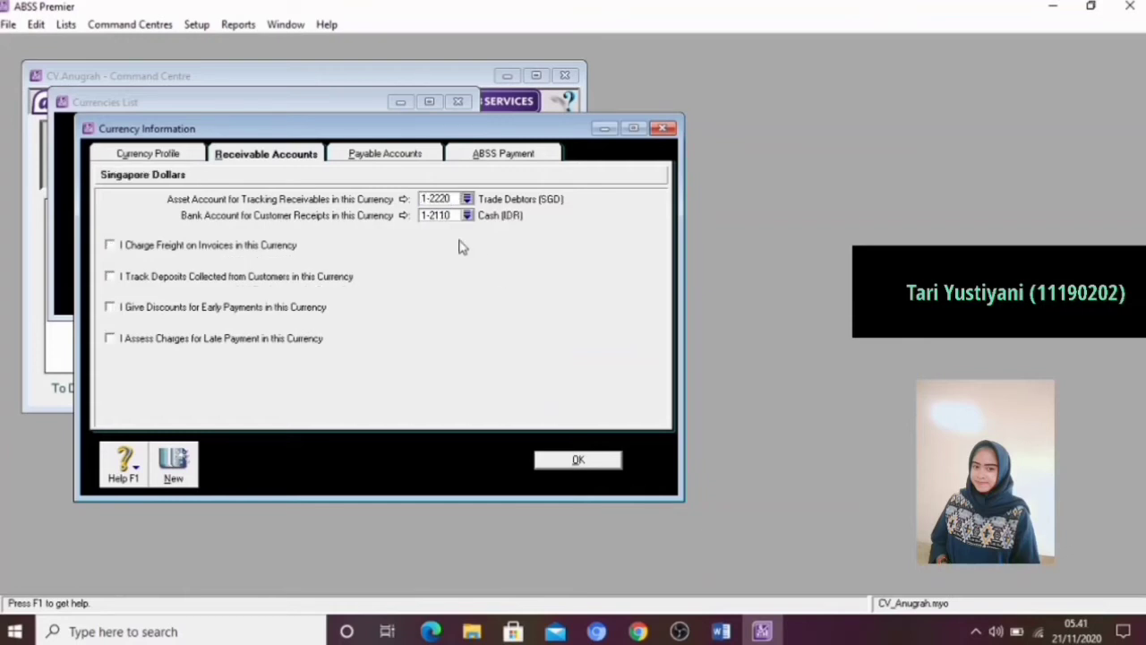
Set the SGD receivables account to 1-2220 Trade Debtors (SGD) and the customer receipts bank account to 1-2130 Cash (SGD)
{"action": "left_click", "coordinate": [448, 215]}
{"action": "key", "text": "BackSpace"}
{"action": "type", "text": "1-21"}
{"action": "type", "text": "30"}
{"action": "key", "text": "Tab"}
Enable invoice freight, customer deposits, early payment discounts and late payment charges for SGD receivables
{"action": "left_click", "coordinate": [110, 247]}
{"action": "left_click", "coordinate": [110, 279]}
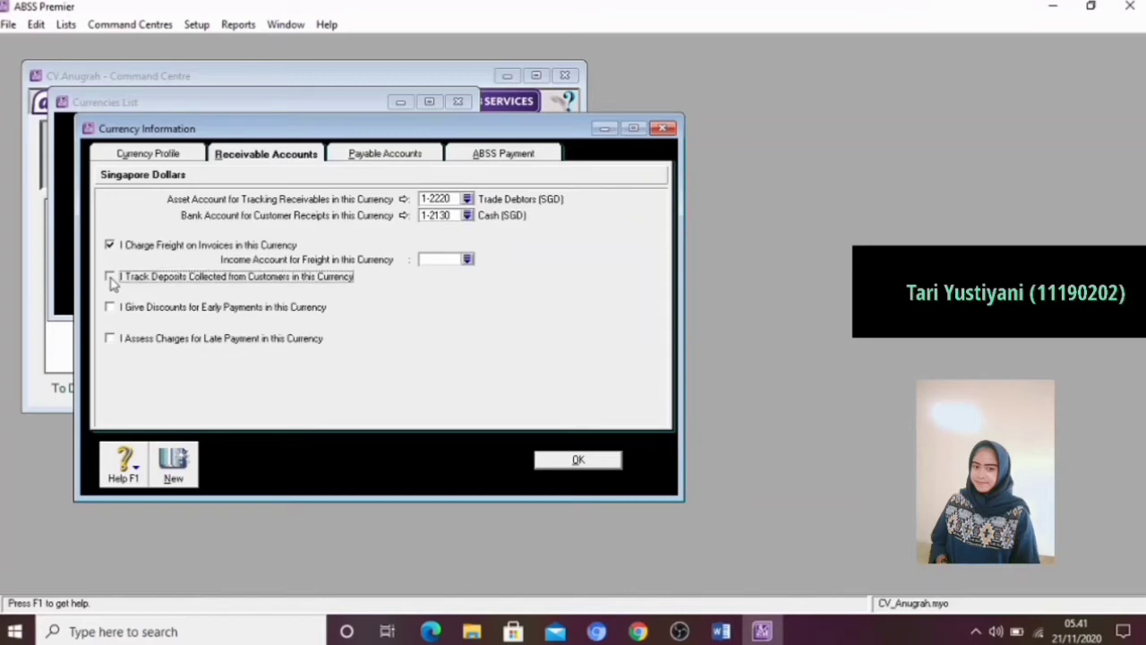
{"action": "left_click", "coordinate": [110, 309]}
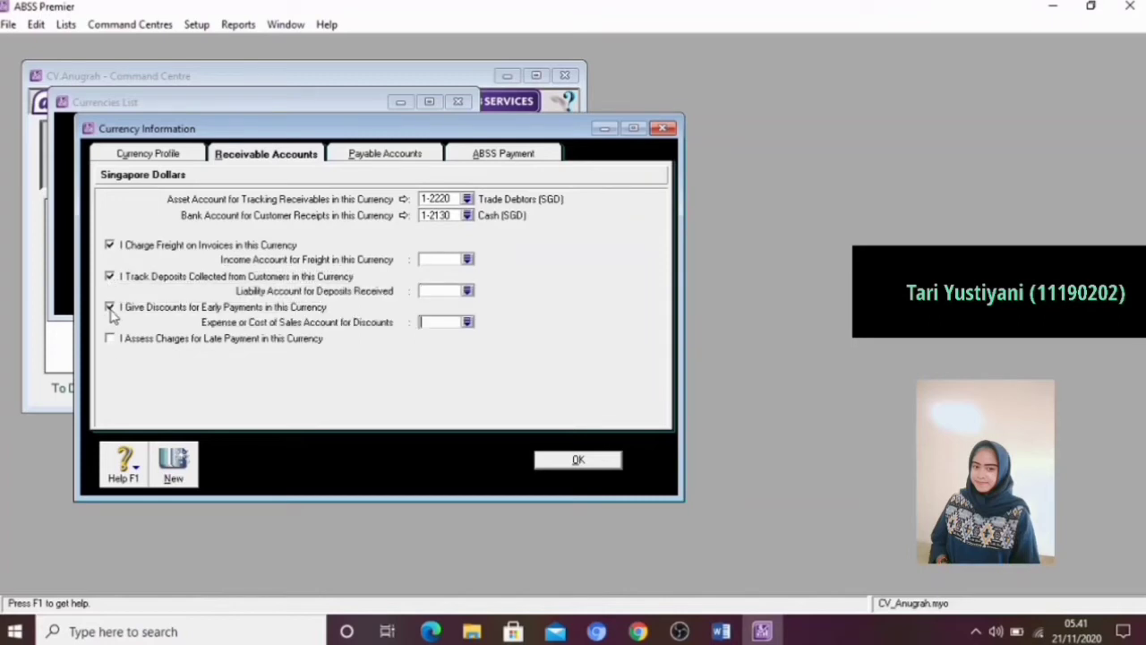
{"action": "left_click", "coordinate": [110, 341]}
Link SGD invoice freight to 4-5000 Freight Collected and customer deposits to 2-2600 Customer Deposits
{"action": "left_click", "coordinate": [428, 260]}
{"action": "type", "text": "4-5"}
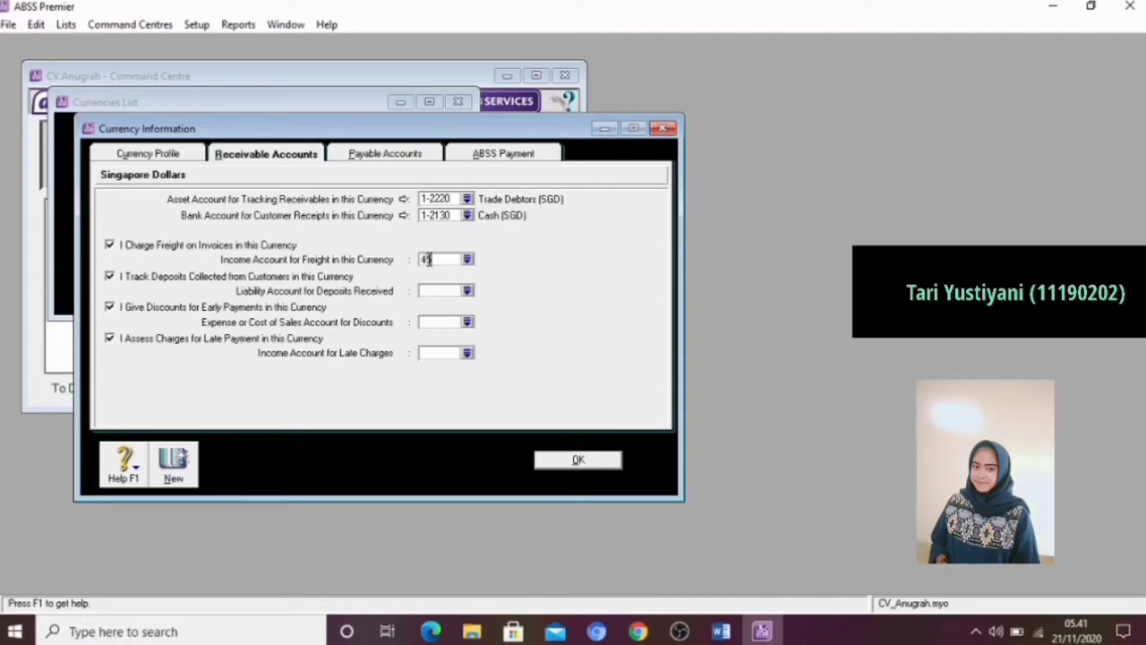
{"action": "type", "text": "000"}
{"action": "key", "text": "Tab"}
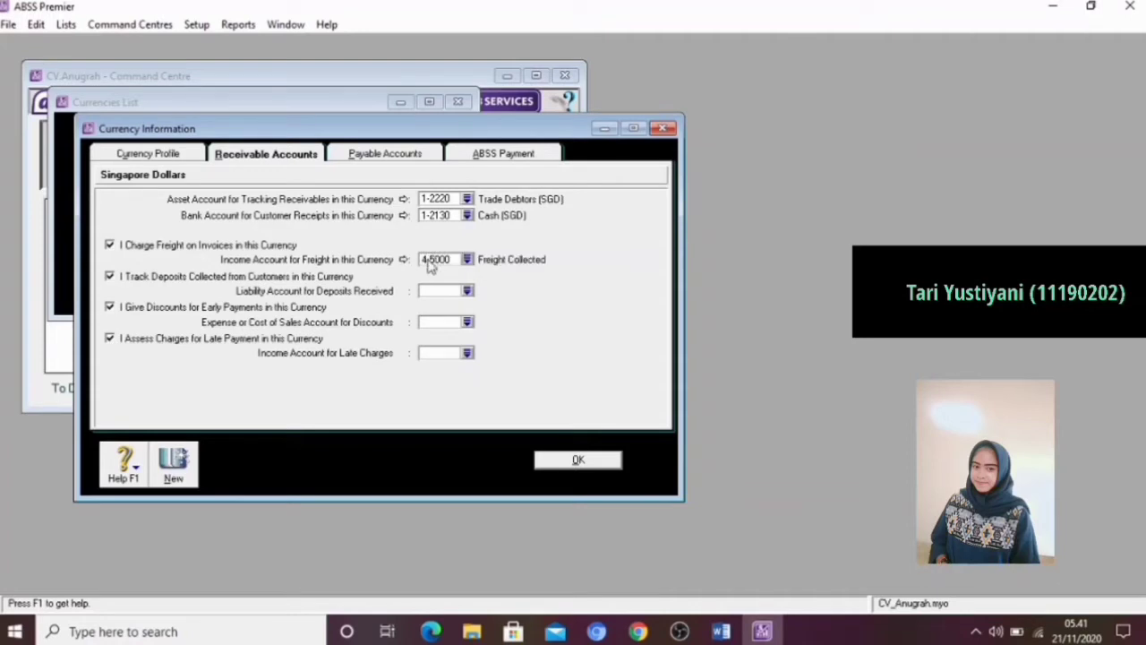
{"action": "left_click", "coordinate": [434, 290]}
{"action": "type", "text": "2600"}
{"action": "key", "text": "BackSpace"}
{"action": "key", "text": "BackSpace"}
{"action": "key", "text": "BackSpace"}
{"action": "type", "text": "200"}
{"action": "key", "text": "Tab"}
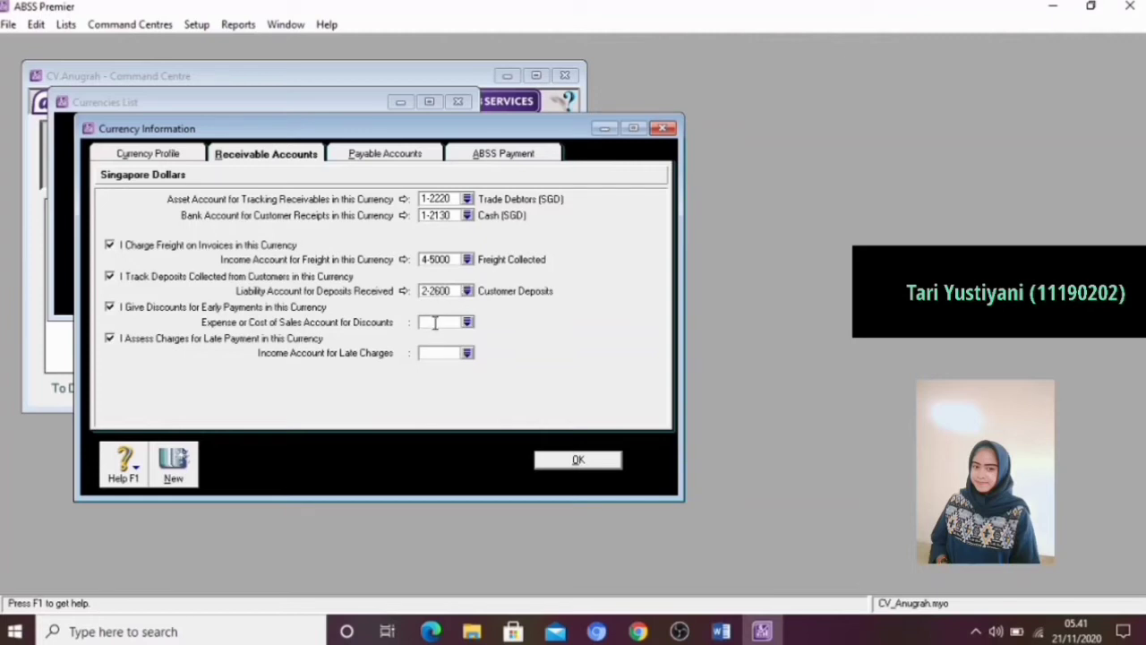
Link SGD customer discounts to 5-2000 Discounts Given and late charges to 4-6000 Late Fees Collected
{"action": "type", "text": "5-2"}
{"action": "type", "text": "000"}
{"action": "key", "text": "Tab"}
{"action": "left_click", "coordinate": [439, 352]}
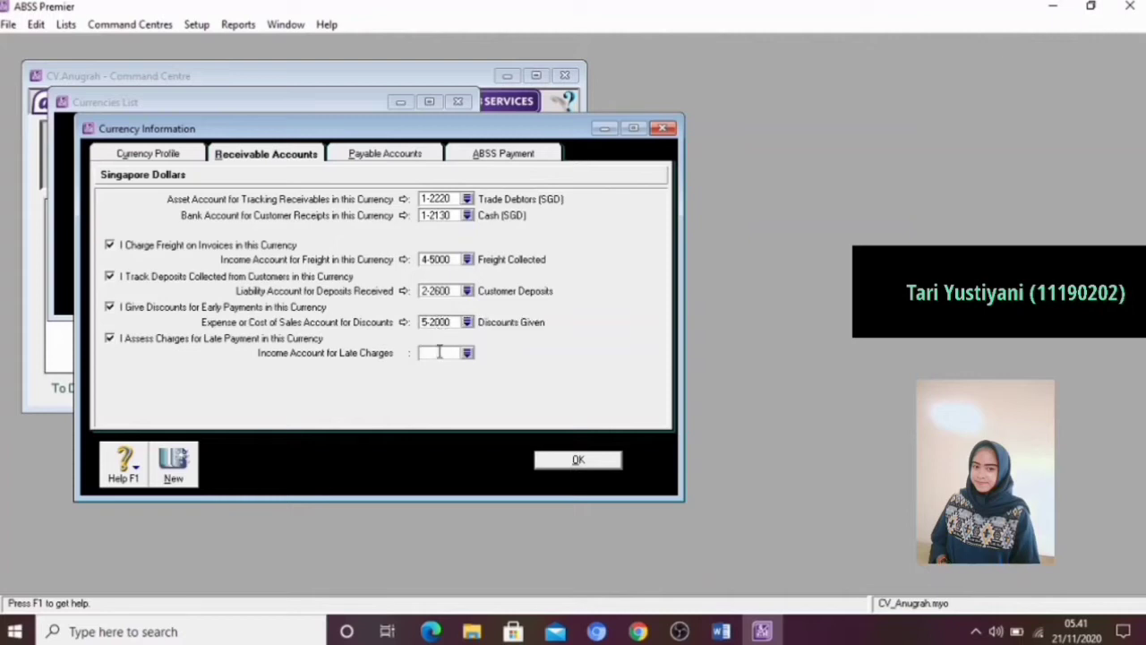
{"action": "type", "text": "46000"}
{"action": "key", "text": "Tab"}
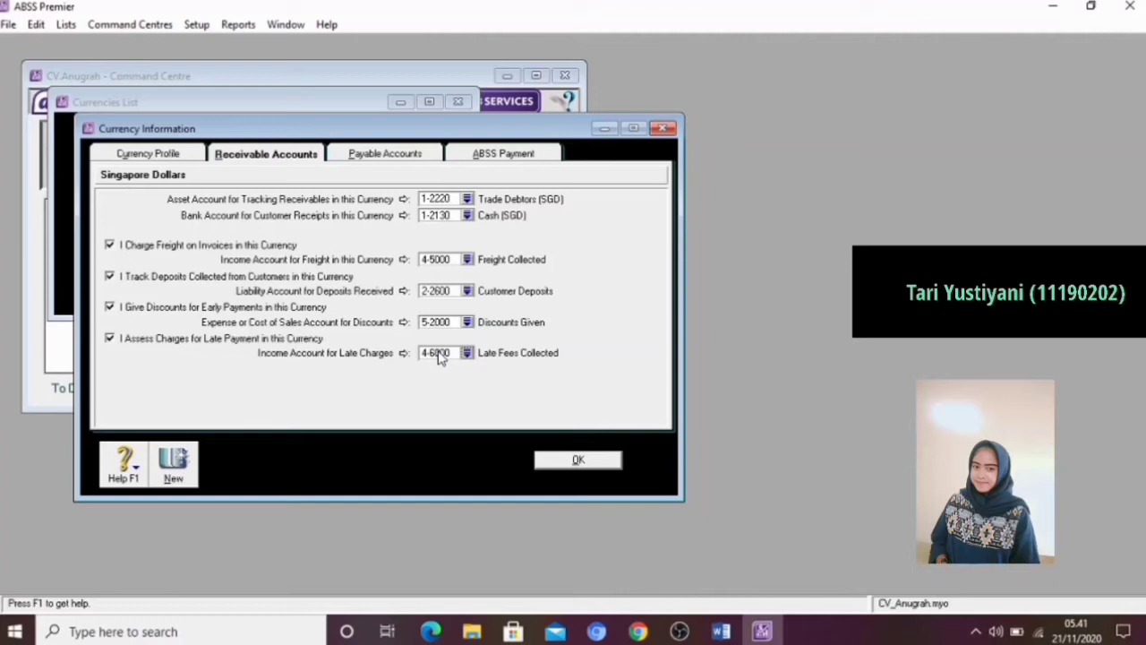
Set the SGD payables account to 2-2230 Trade Crediators (SGD) and the bill payment bank account to 1-2130 Cash (SGD)
{"action": "left_click", "coordinate": [421, 155]}
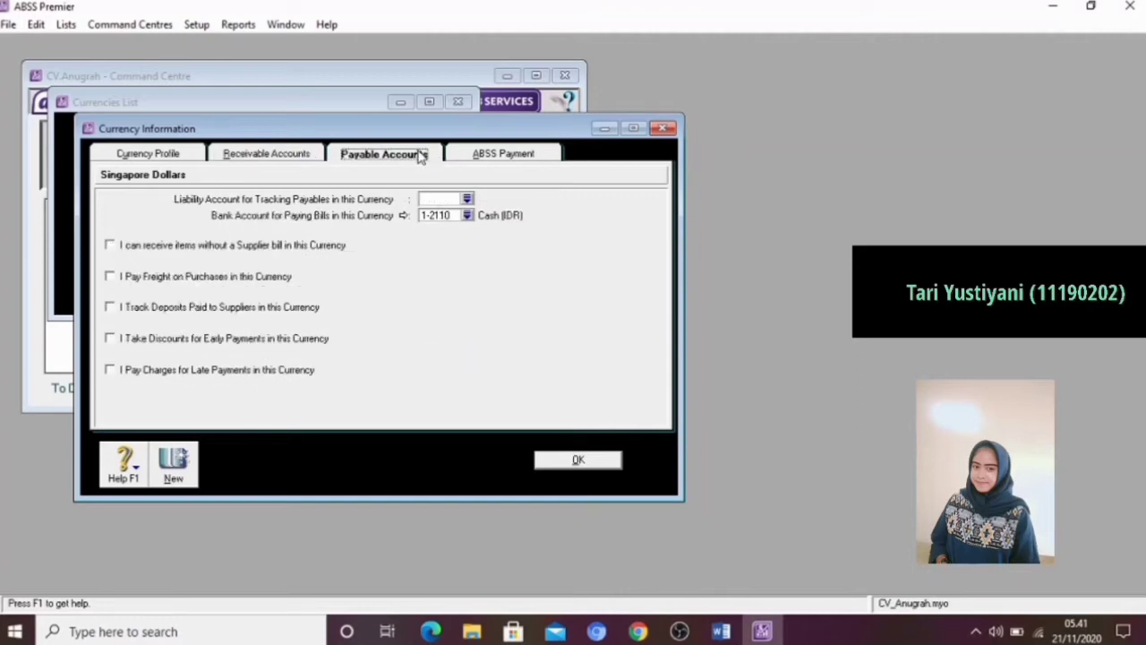
{"action": "left_click", "coordinate": [435, 196]}
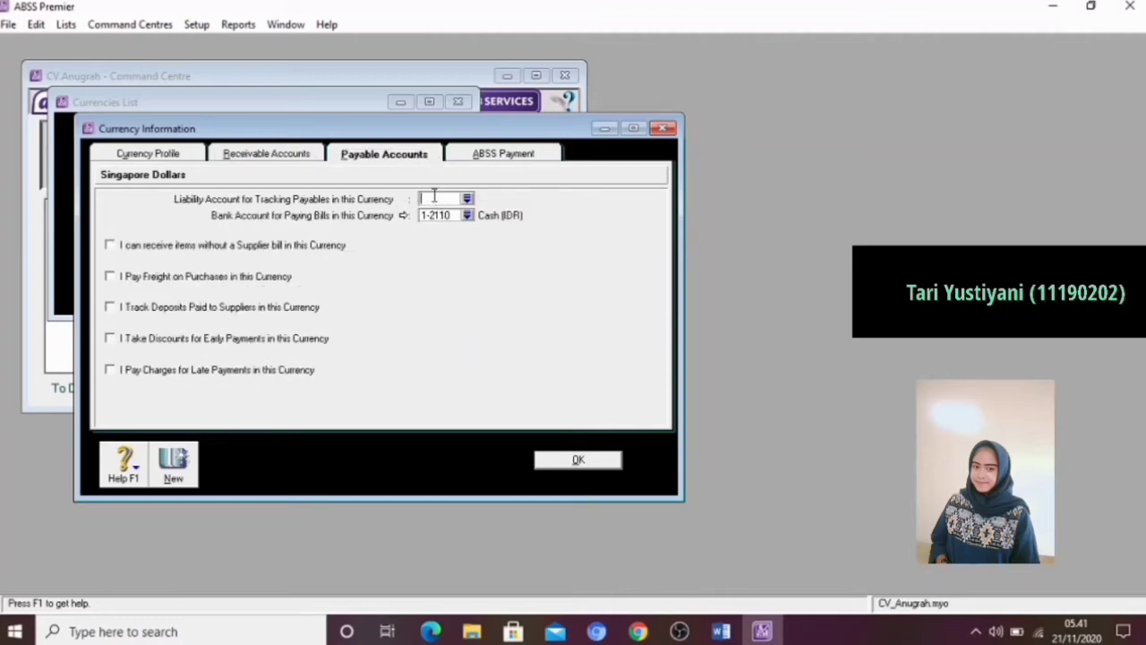
{"action": "type", "text": "22302"}
{"action": "key", "text": "Tab"}
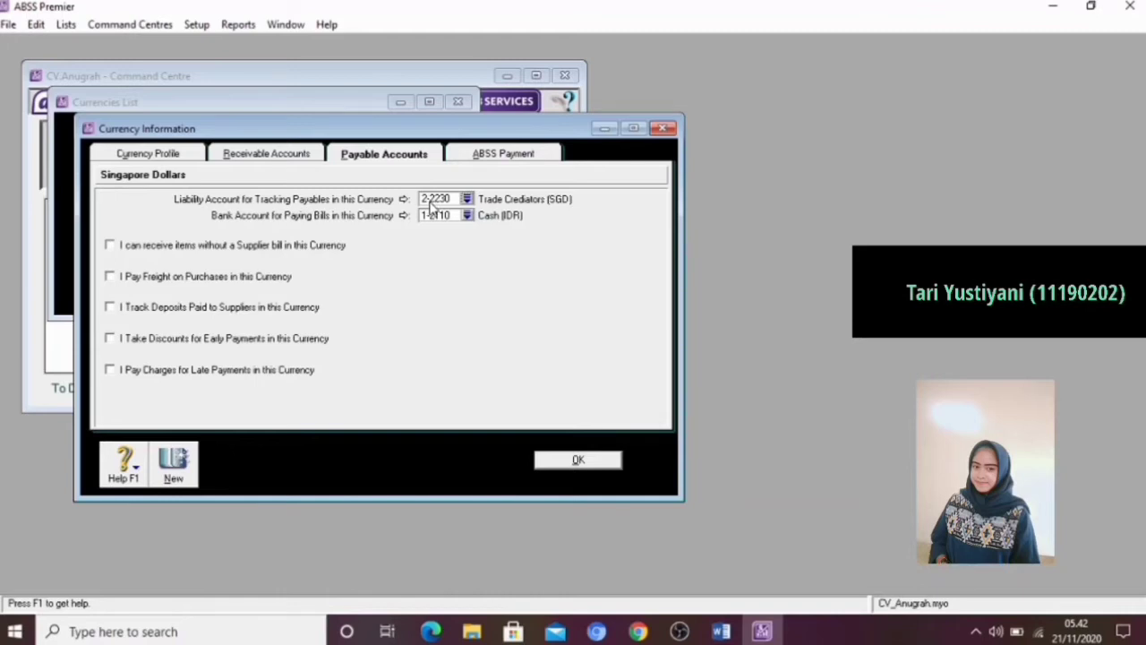
{"action": "left_click", "coordinate": [435, 216]}
{"action": "key", "text": "BackSpace"}
{"action": "type", "text": "121030"}
{"action": "key", "text": "Tab"}
Enable purchase freight, supplier deposits, early payment discounts and late payment charges for SGD payables
{"action": "left_click", "coordinate": [110, 277]}
{"action": "left_click", "coordinate": [110, 308]}
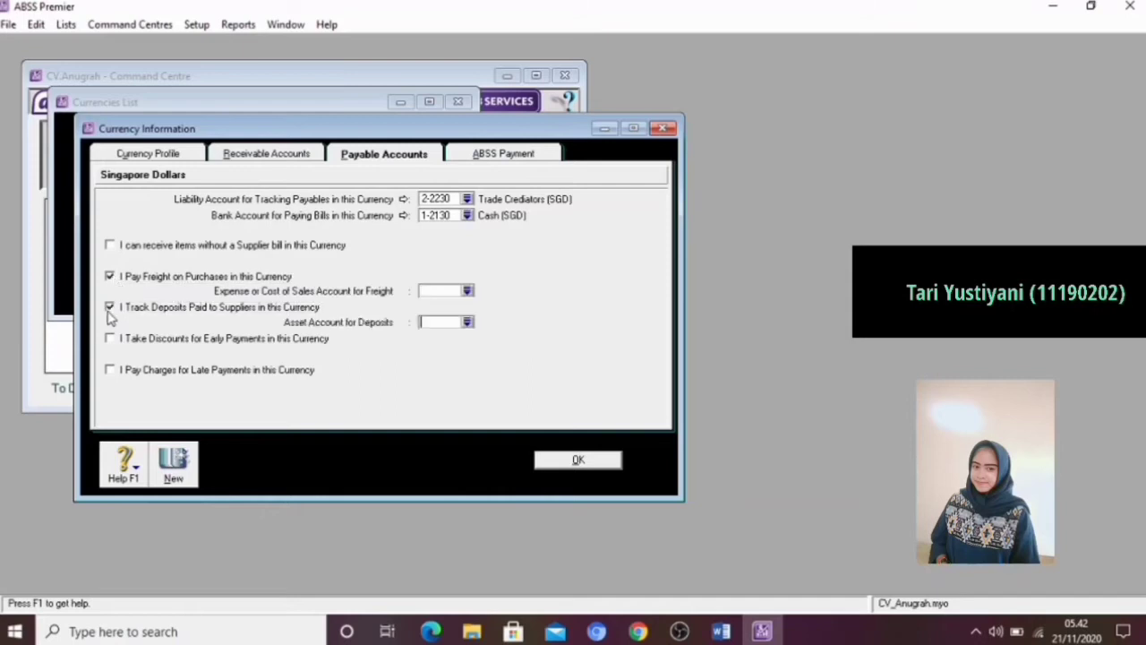
{"action": "left_click", "coordinate": [110, 338]}
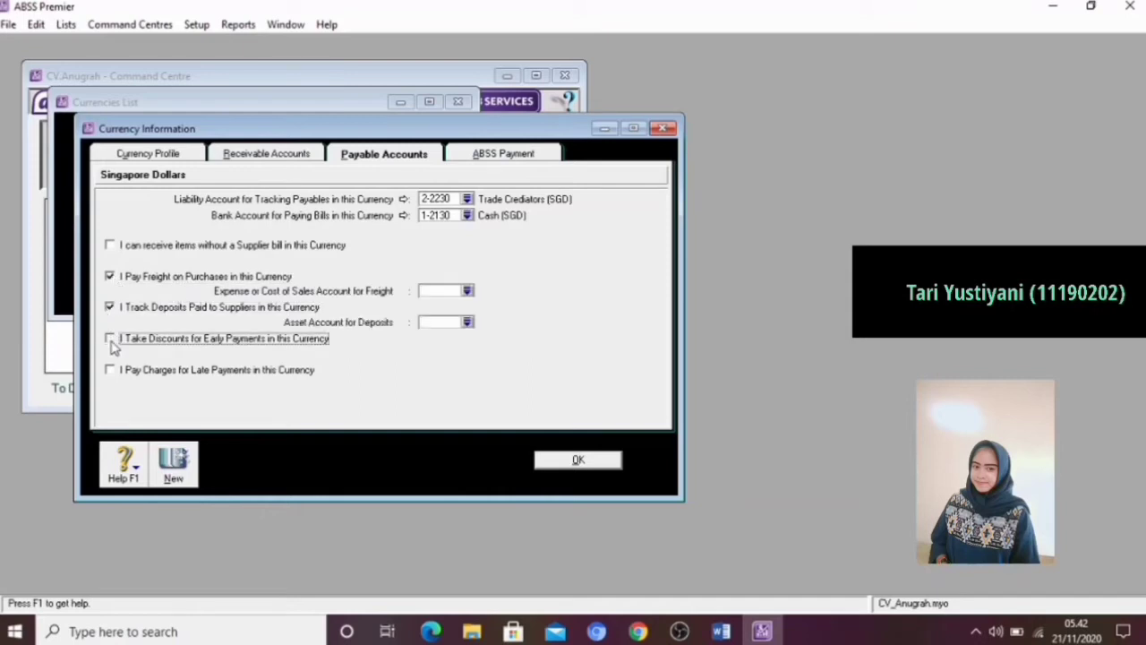
{"action": "left_click", "coordinate": [110, 370]}
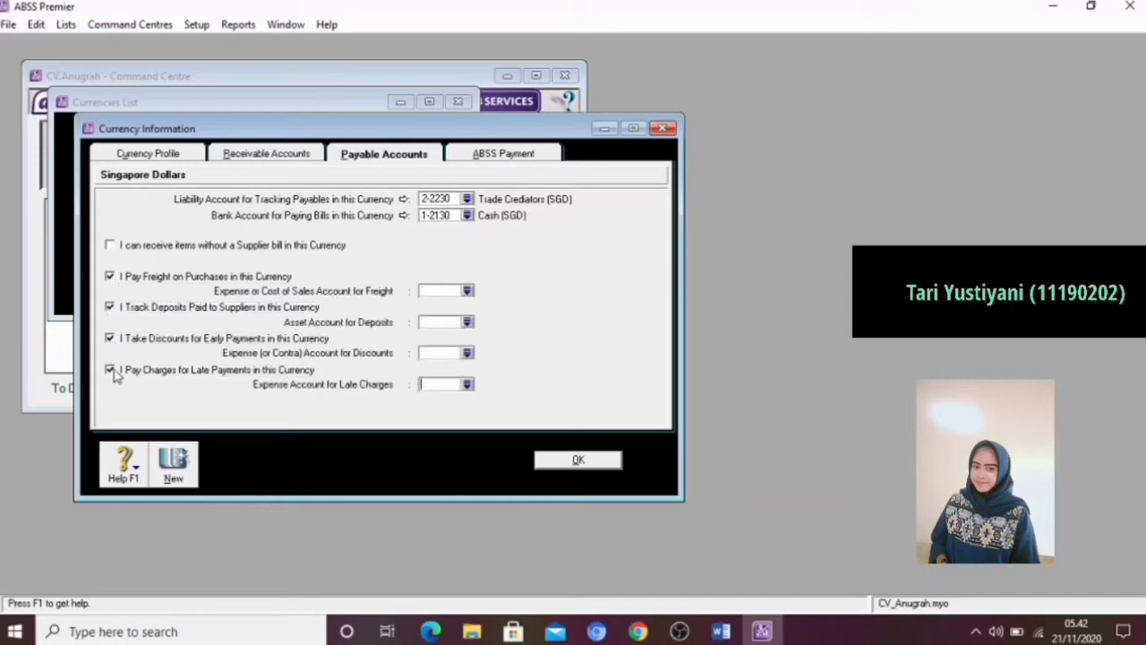
Link SGD purchase freight to 6-1700 Freight Paid and supplier deposits to 1-2420 Deposits Paid
{"action": "left_click", "coordinate": [430, 292]}
{"action": "type", "text": "6"}
{"action": "type", "text": "1200"}
{"action": "key", "text": "Tab"}
{"action": "type", "text": "124"}
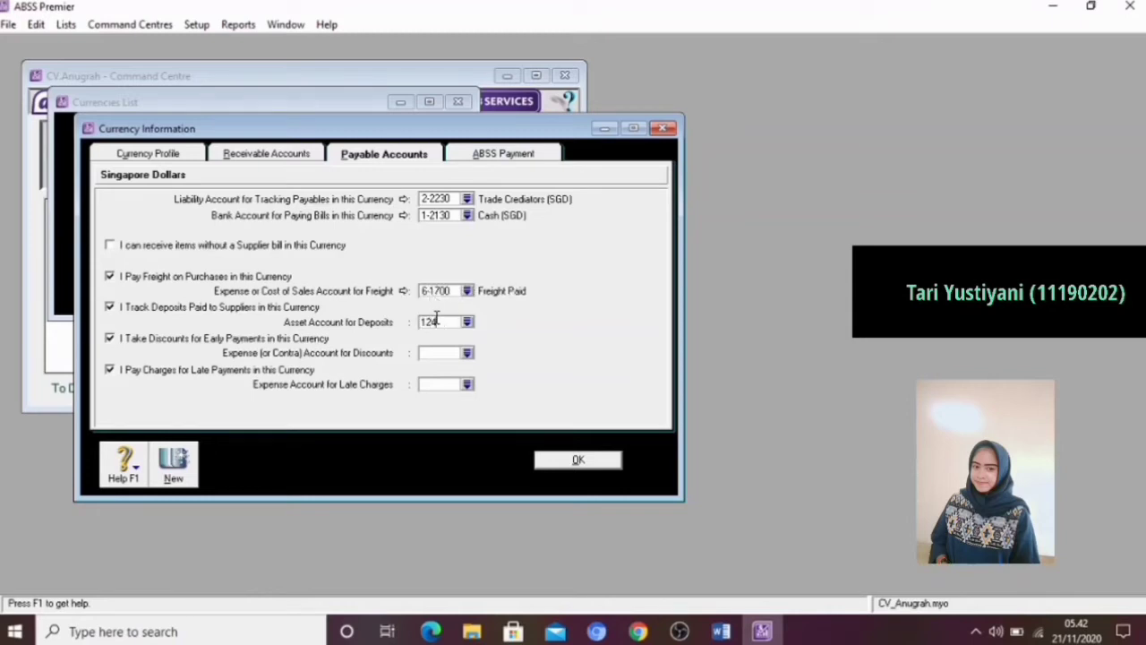
{"action": "key", "text": "Tab"}
Link SGD supplier discounts to 6-1600 Discounts Taken and late charges to account 6-1800, save the currency and close the currencies list
{"action": "left_click", "coordinate": [435, 351]}
{"action": "type", "text": "6-1"}
{"action": "type", "text": "600"}
{"action": "key", "text": "Tab"}
{"action": "left_click", "coordinate": [436, 387]}
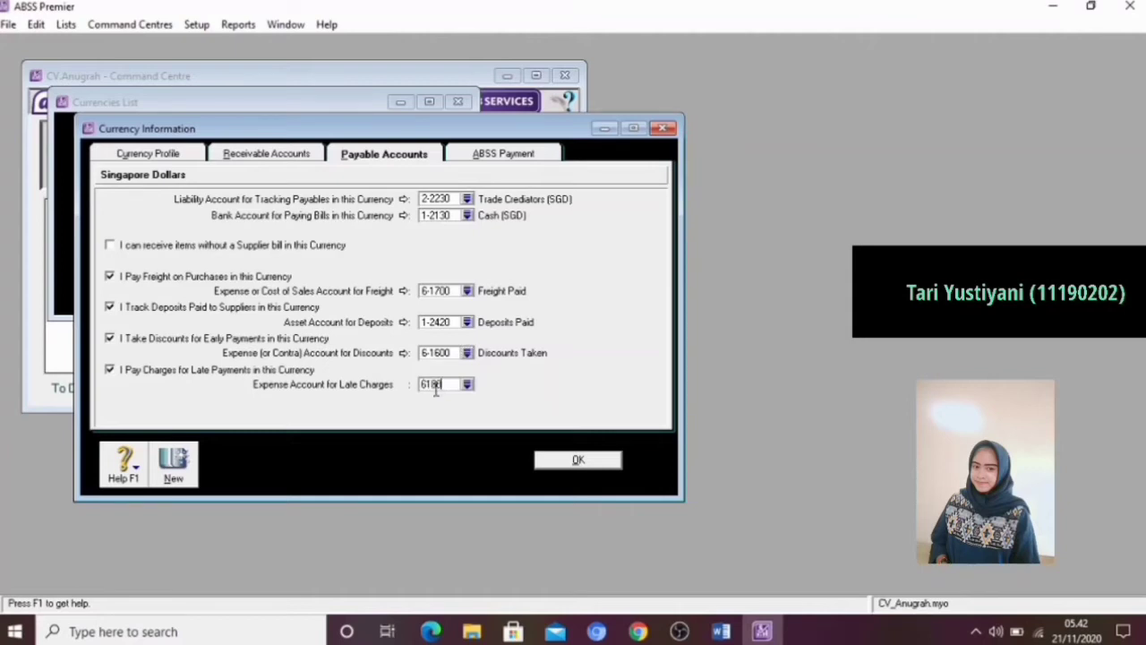
{"action": "key", "text": "Tab"}
{"action": "left_click", "coordinate": [571, 457]}
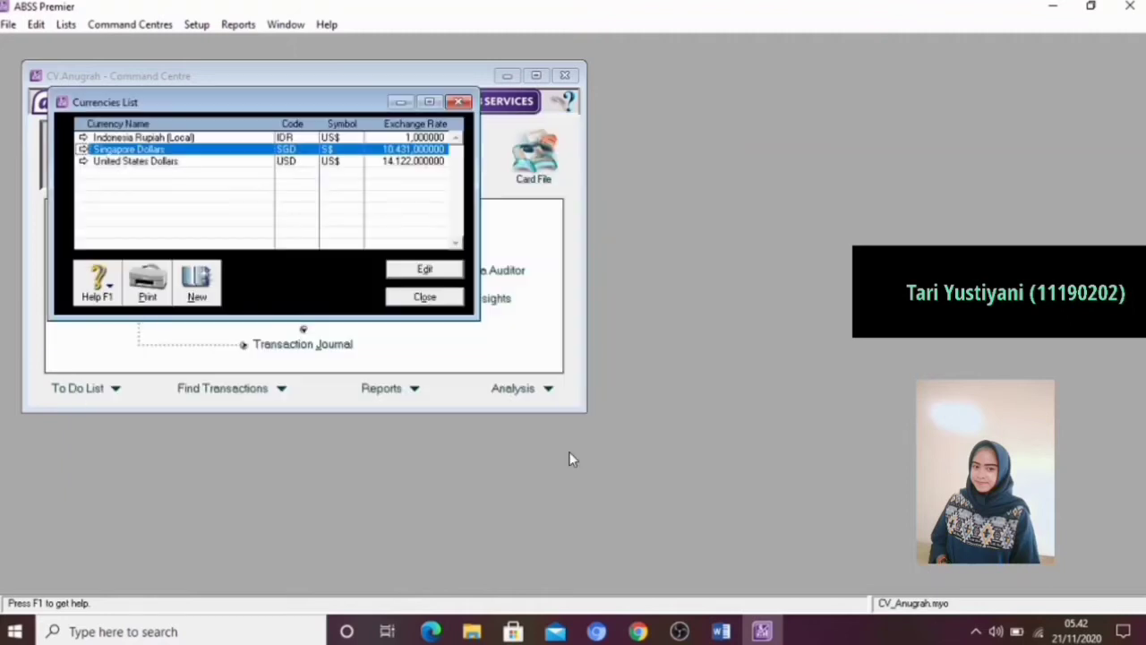
{"action": "left_click", "coordinate": [442, 298]}
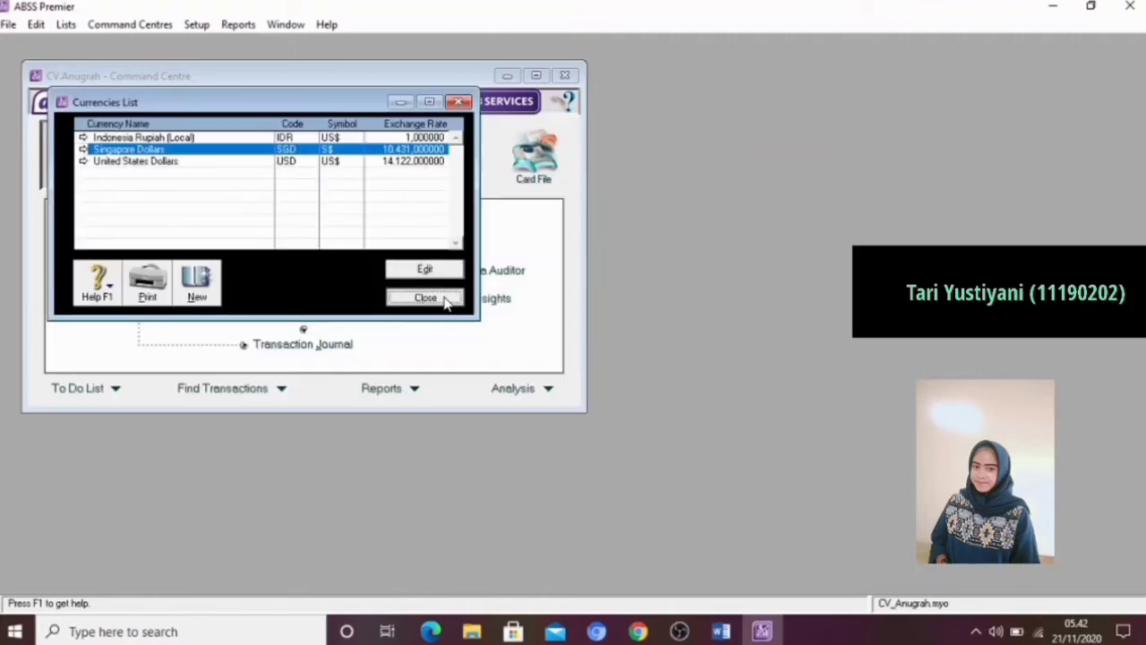
Check the tax data in the Modul Training Word document and open the tax code list in ABSS Premier
{"action": "left_click", "coordinate": [728, 633]}
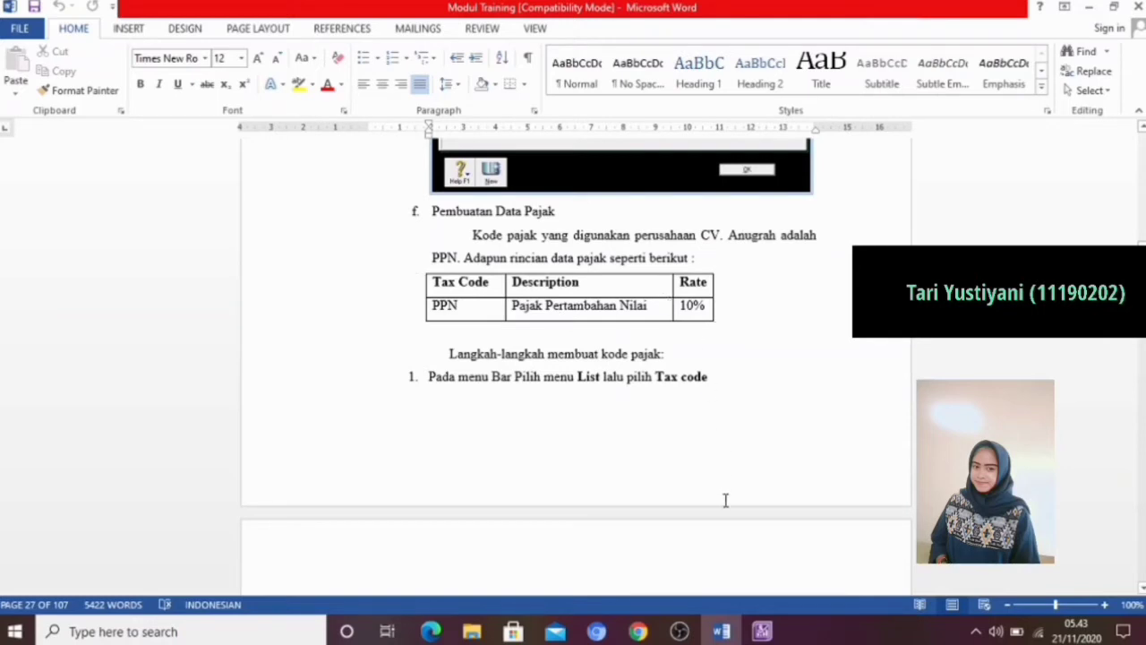
{"action": "left_click", "coordinate": [762, 631]}
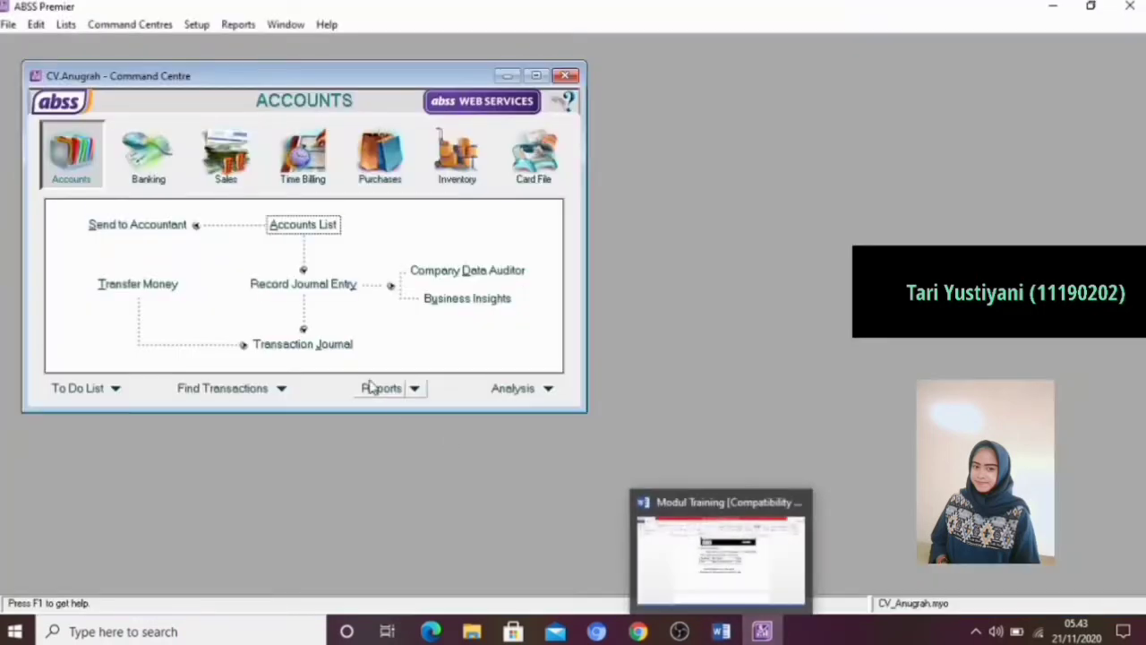
{"action": "left_click", "coordinate": [68, 26]}
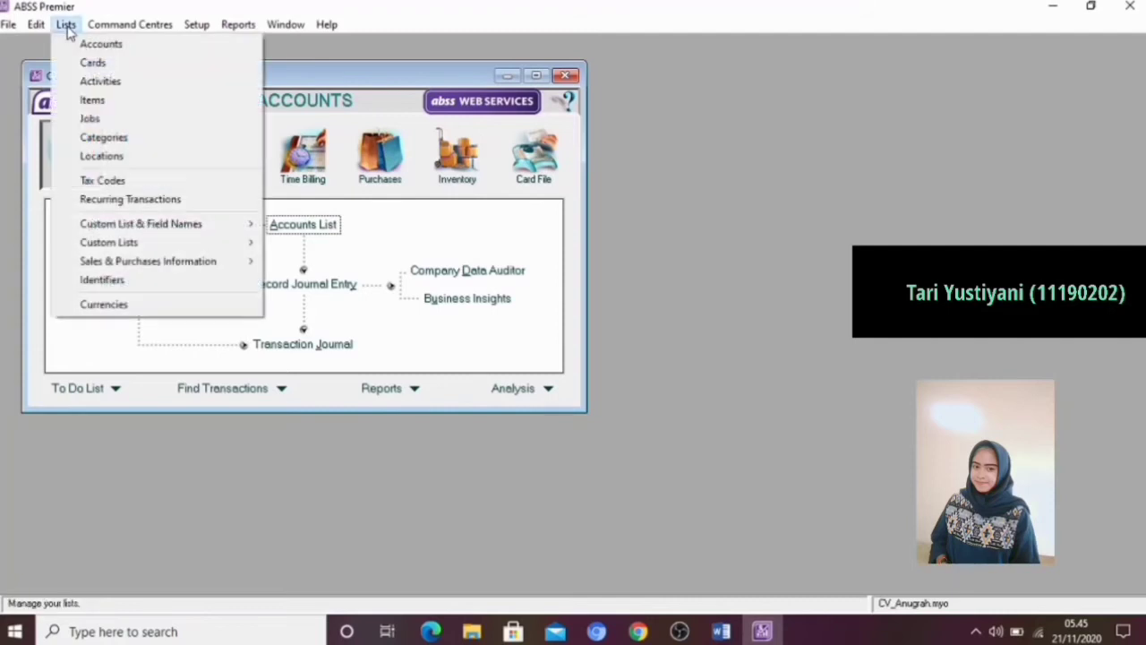
{"action": "left_click", "coordinate": [102, 180]}
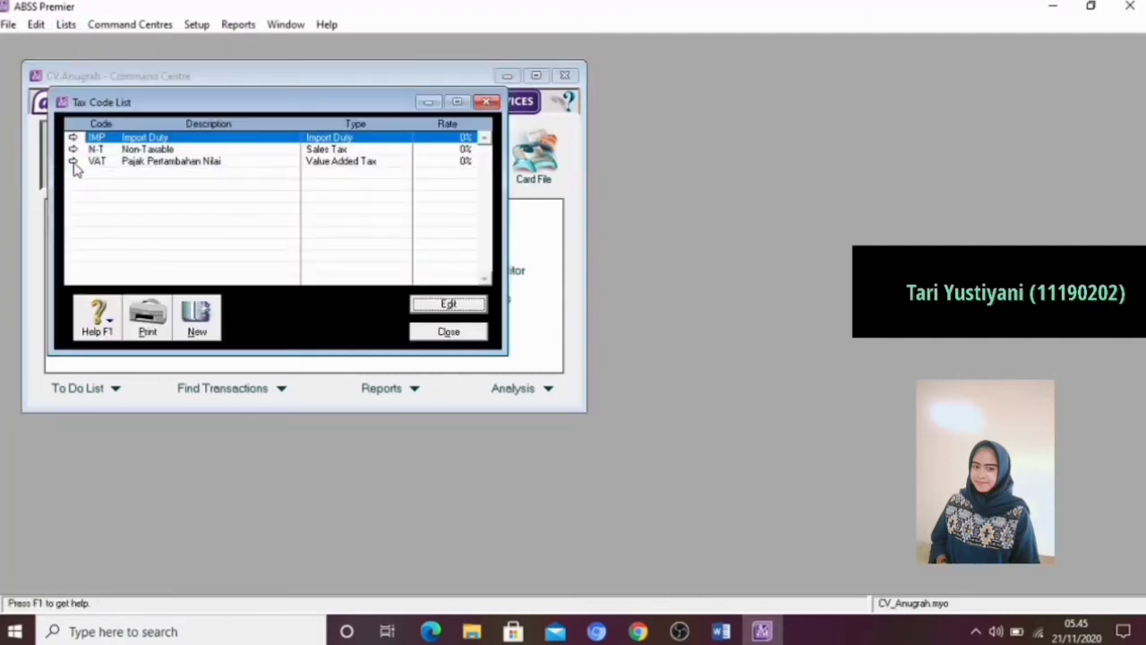
Rename the VAT tax code to PPN, set its rate to 10% and save it
{"action": "left_click", "coordinate": [72, 161]}
{"action": "left_click", "coordinate": [300, 215]}
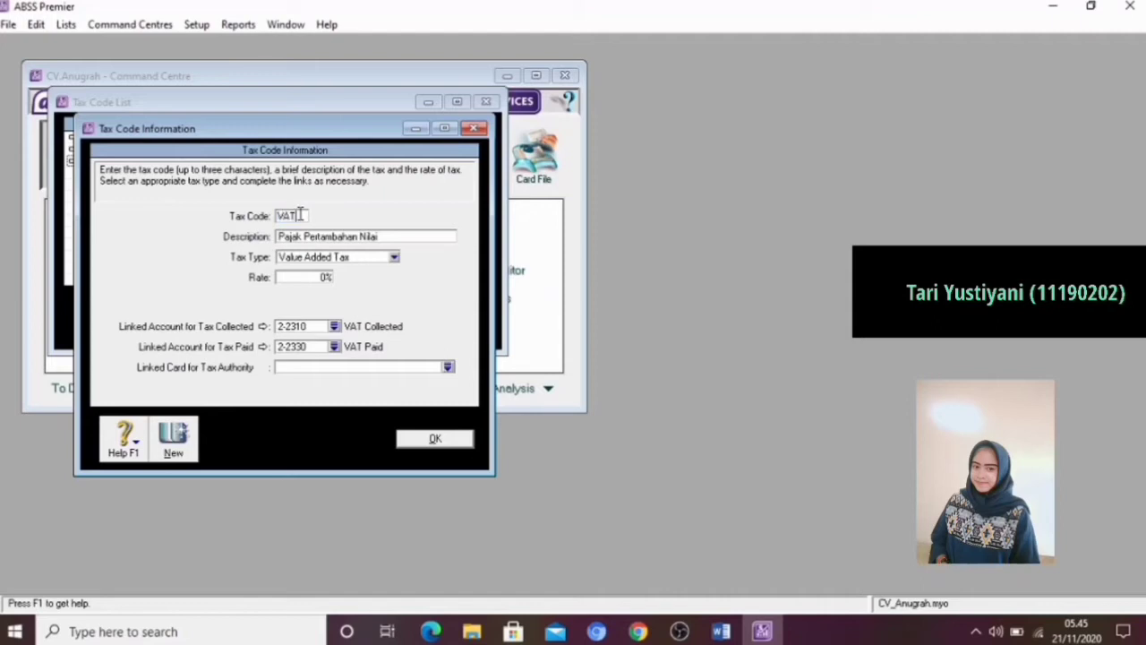
{"action": "key", "text": "BackSpace"}
{"action": "key", "text": "BackSpace"}
{"action": "type", "text": "PPN"}
{"action": "left_click", "coordinate": [310, 277]}
{"action": "type", "text": "1"}
{"action": "left_click", "coordinate": [434, 439]}
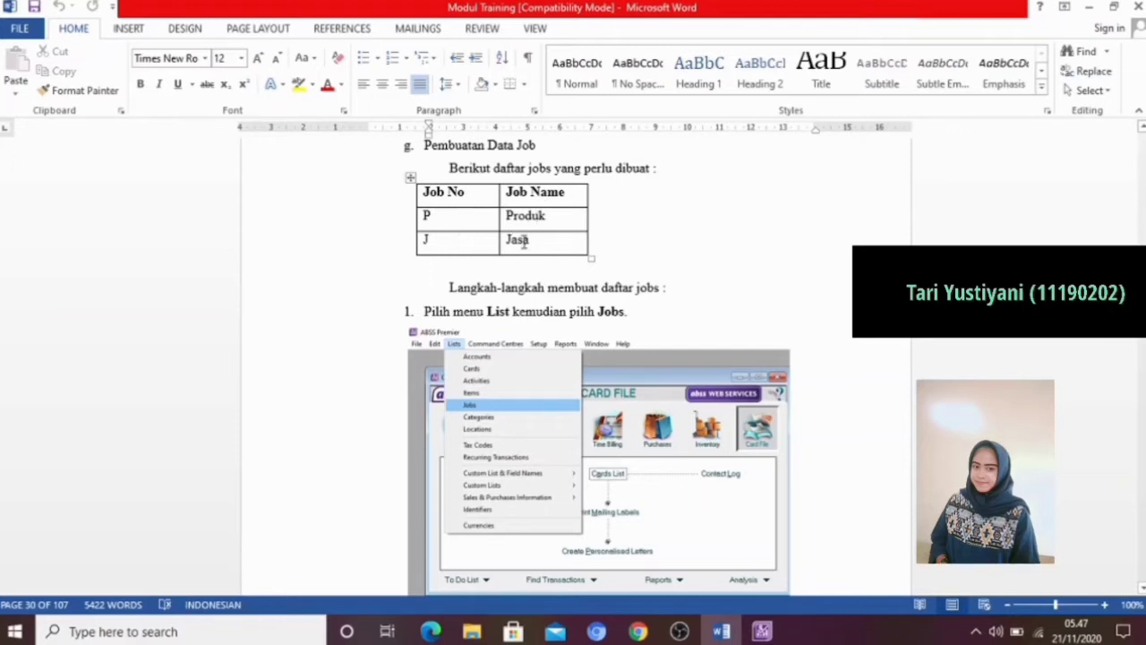
Switch to ABSS Premier, open the jobs list and create detail job P with the name Produk
{"action": "left_click", "coordinate": [760, 632]}
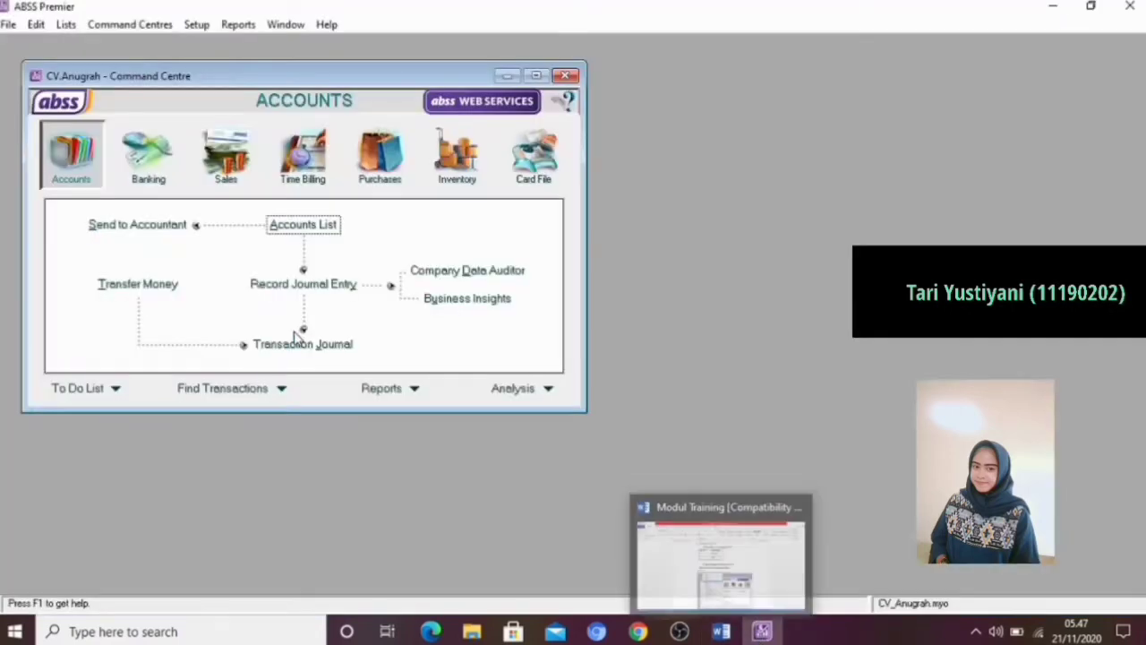
{"action": "left_click", "coordinate": [66, 26]}
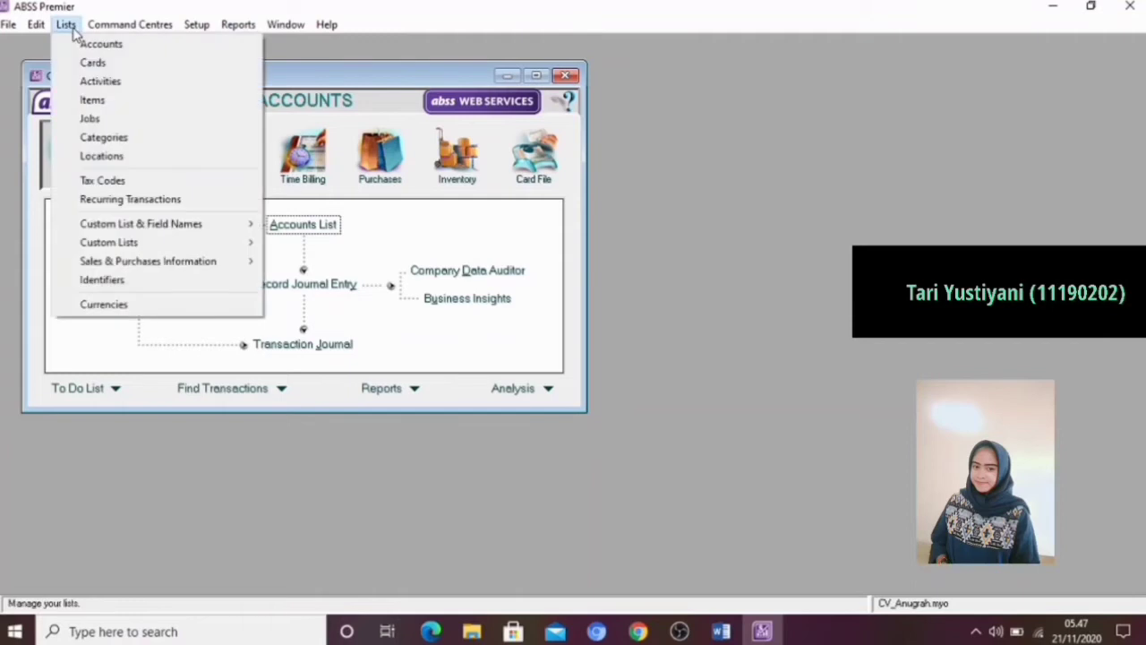
{"action": "left_click", "coordinate": [88, 118]}
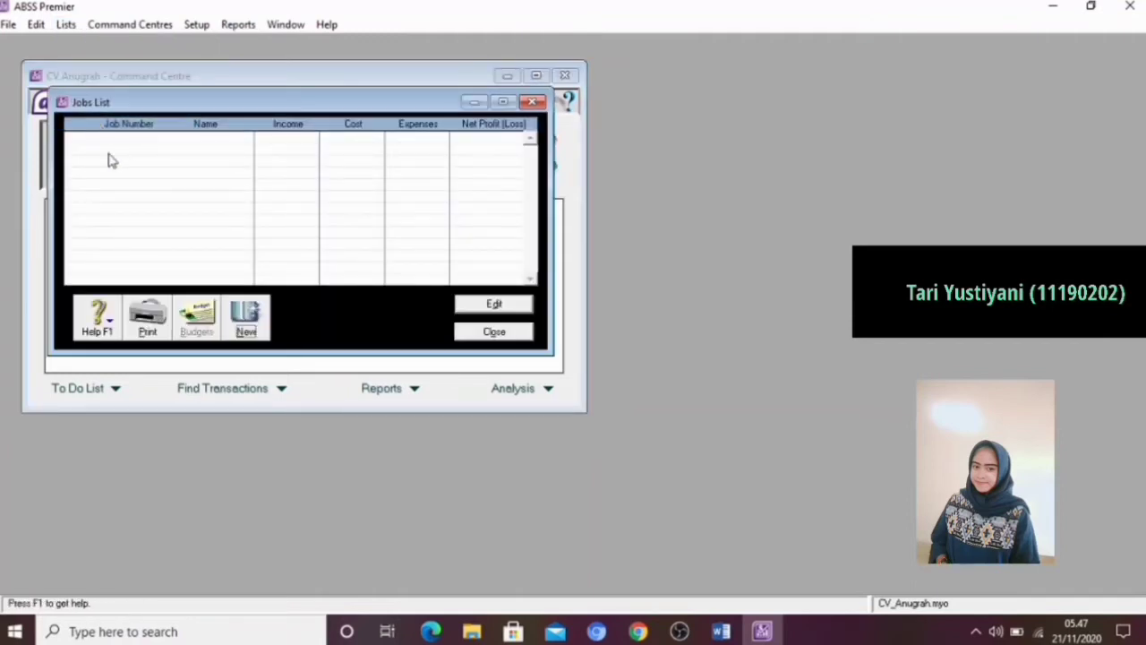
{"action": "left_click", "coordinate": [247, 316]}
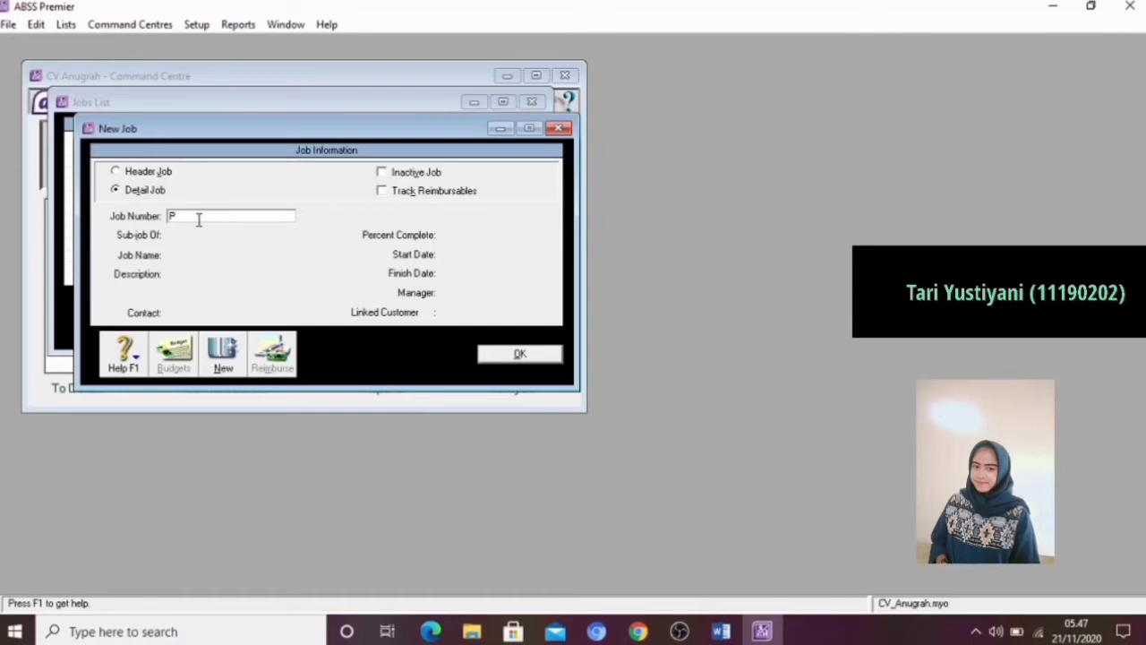
{"action": "type", "text": "P"}
{"action": "key", "text": "Tab"}
{"action": "left_click", "coordinate": [207, 256]}
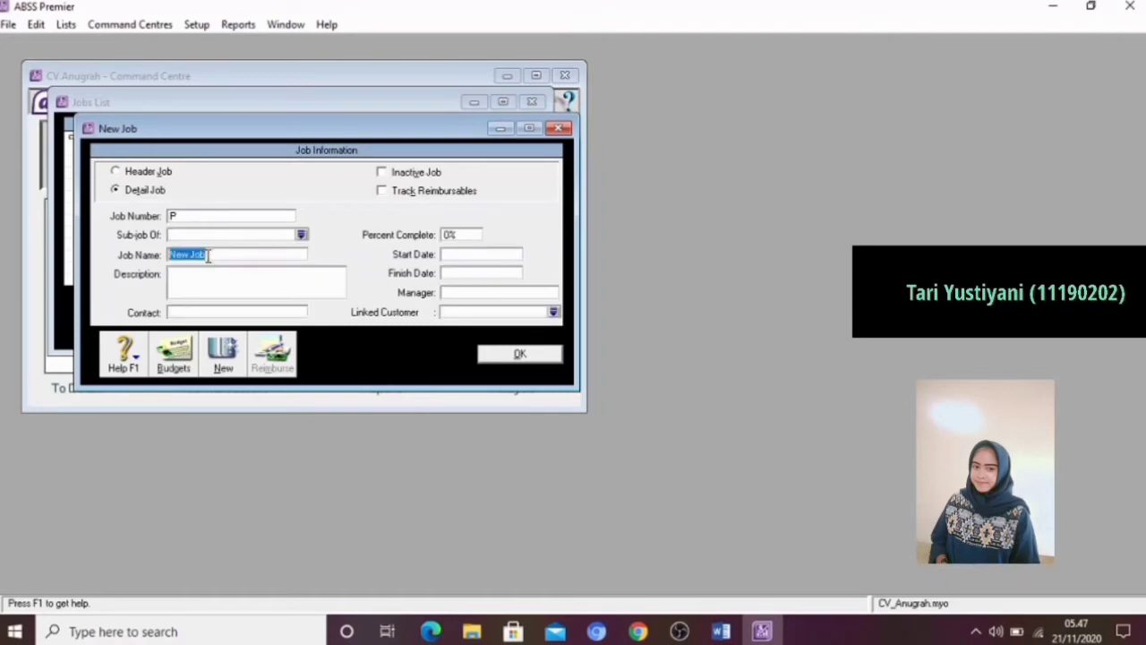
{"action": "key", "text": "BackSpace"}
{"action": "type", "text": "Produk"}
{"action": "left_click", "coordinate": [518, 355]}
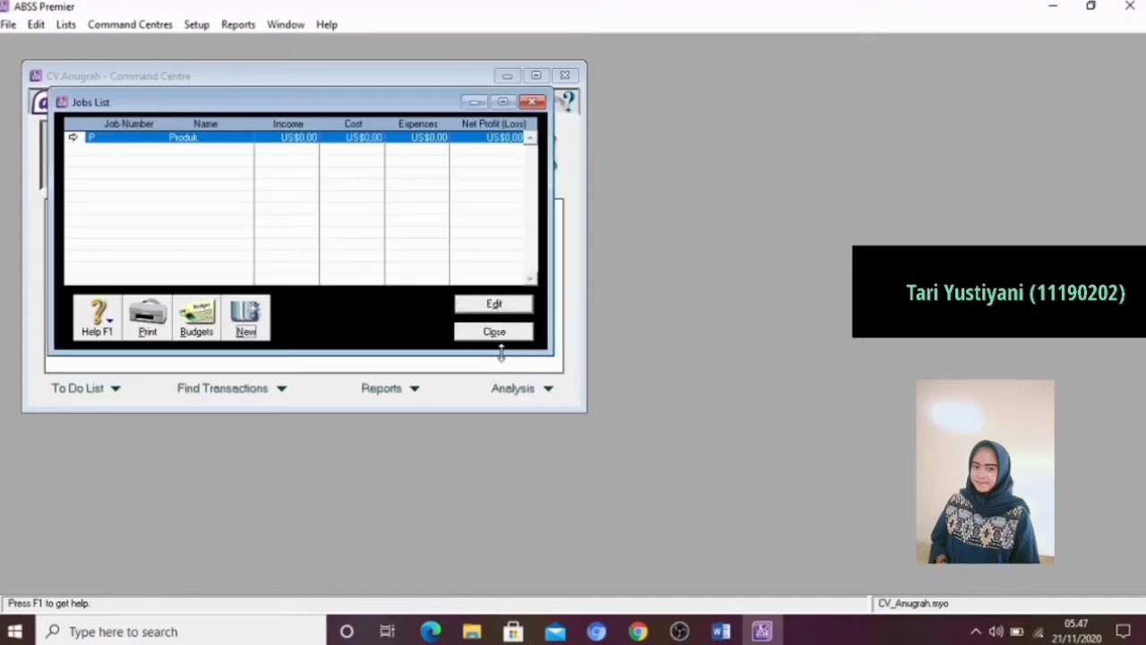
Create a second detail job with number J and the name Jasa
{"action": "left_click", "coordinate": [249, 322]}
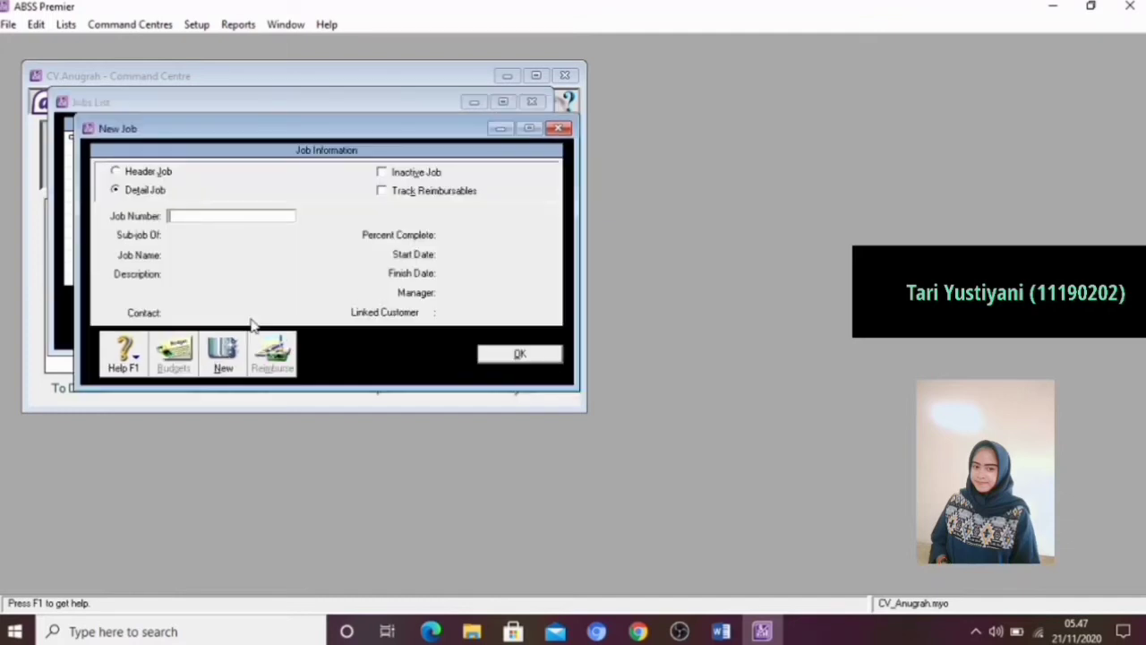
{"action": "key", "text": "Tab"}
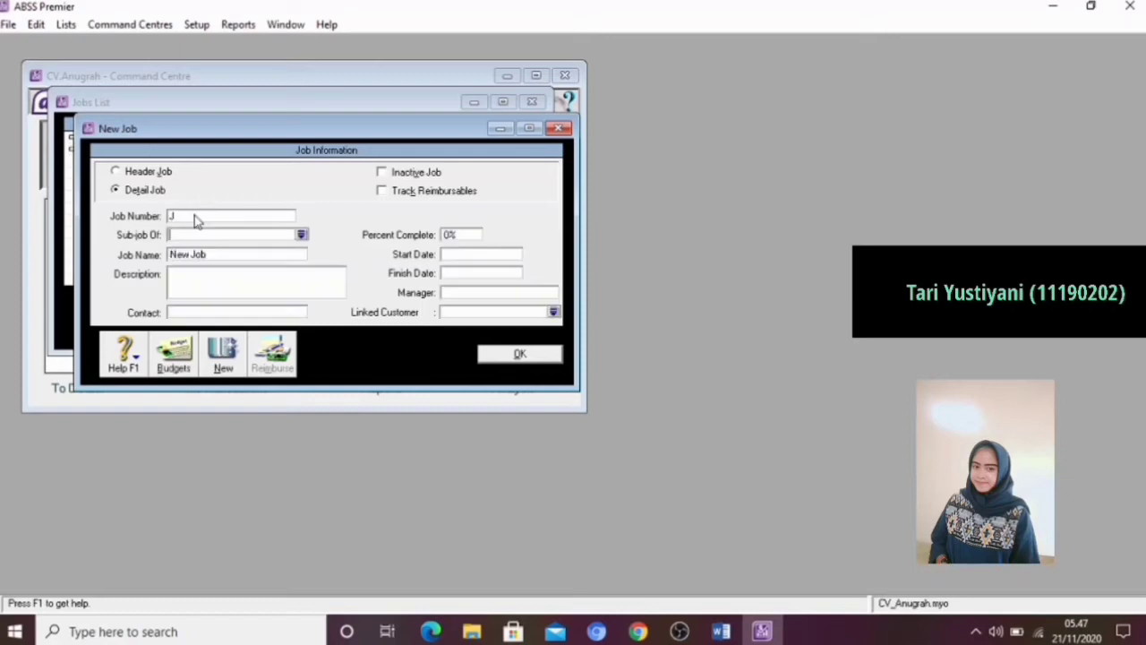
{"action": "left_click", "coordinate": [210, 255]}
{"action": "key", "text": "BackSpace"}
{"action": "type", "text": "Jasa"}
{"action": "left_click", "coordinate": [519, 355]}
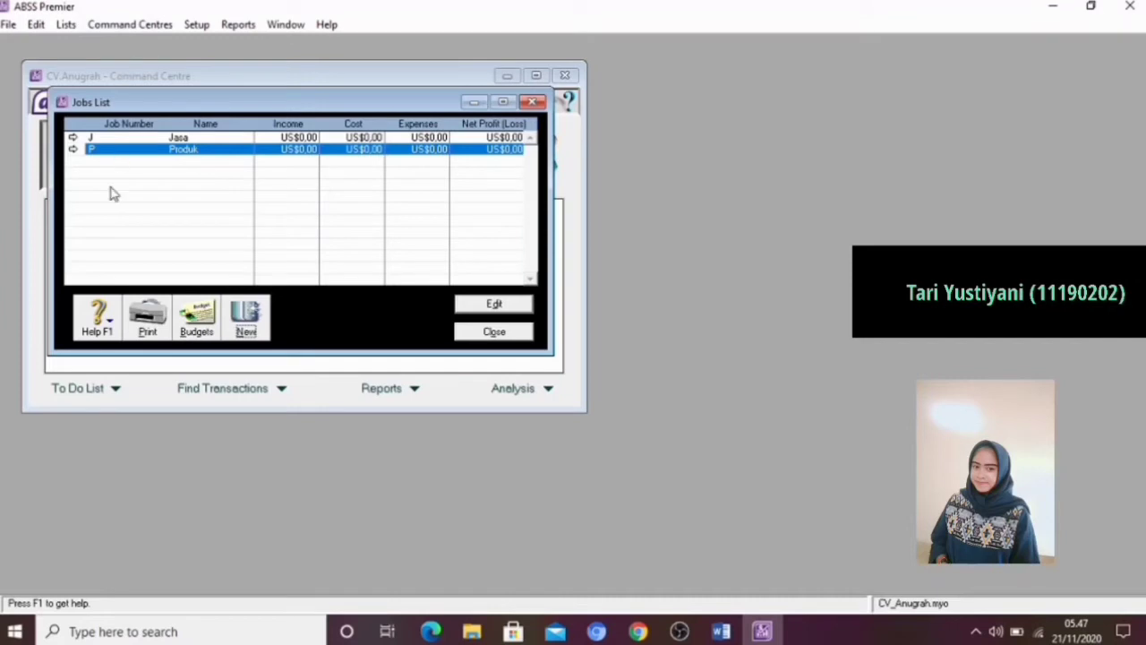
Check the category data in the Modul Training Word document and open the categories list in ABSS Premier
{"action": "left_click", "coordinate": [721, 632]}
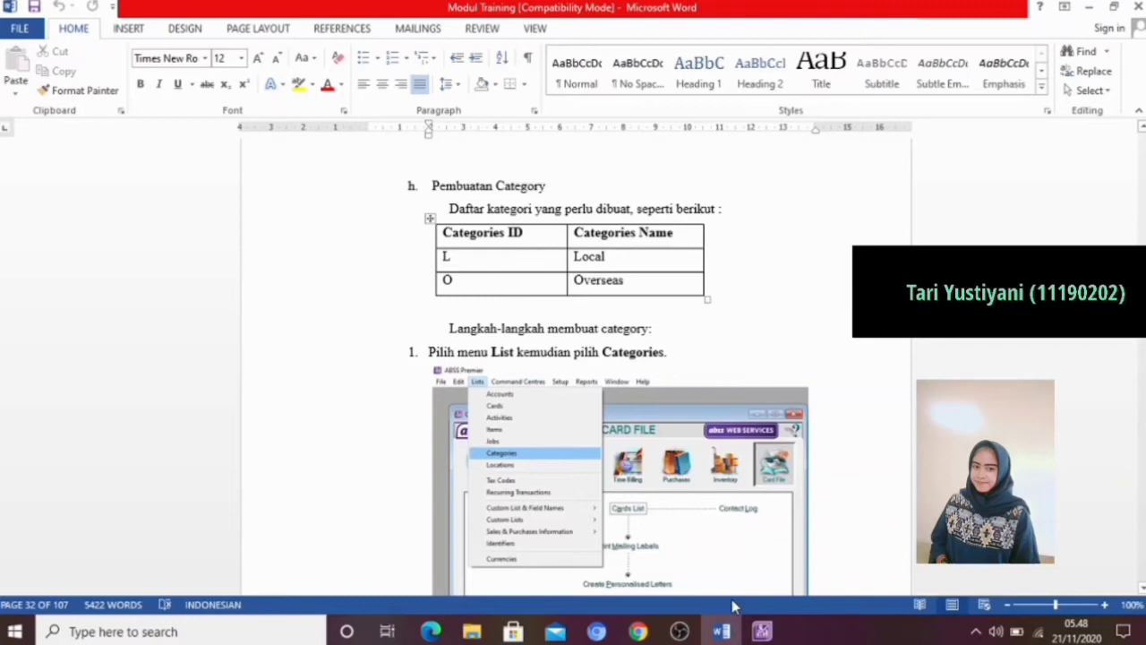
{"action": "left_click", "coordinate": [762, 632]}
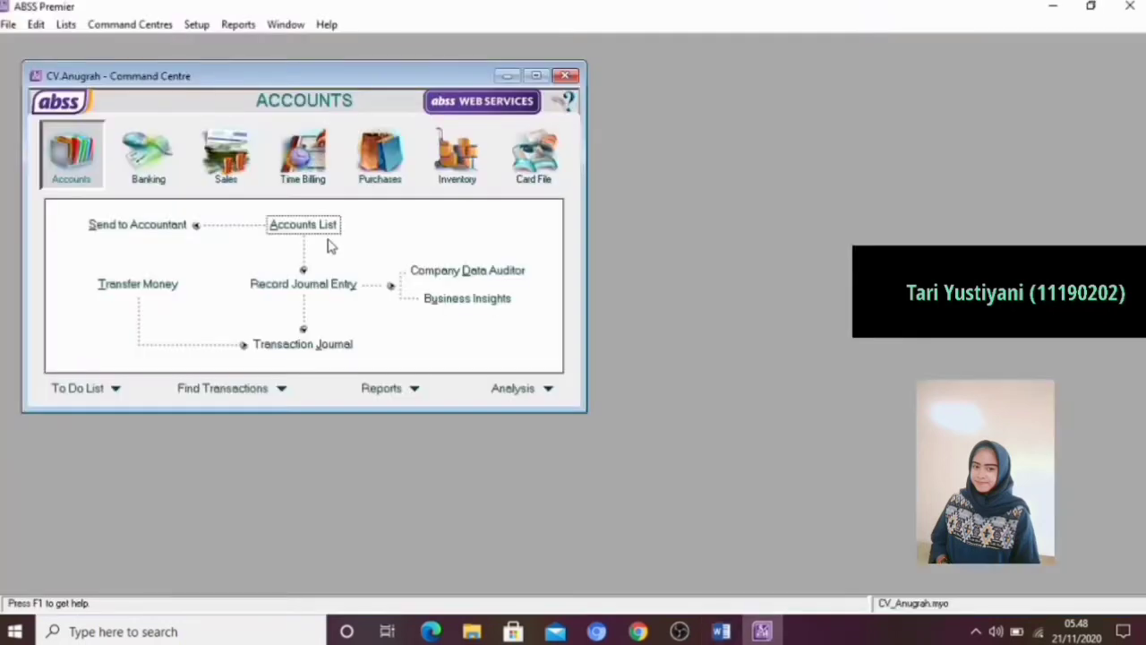
{"action": "left_click", "coordinate": [68, 25]}
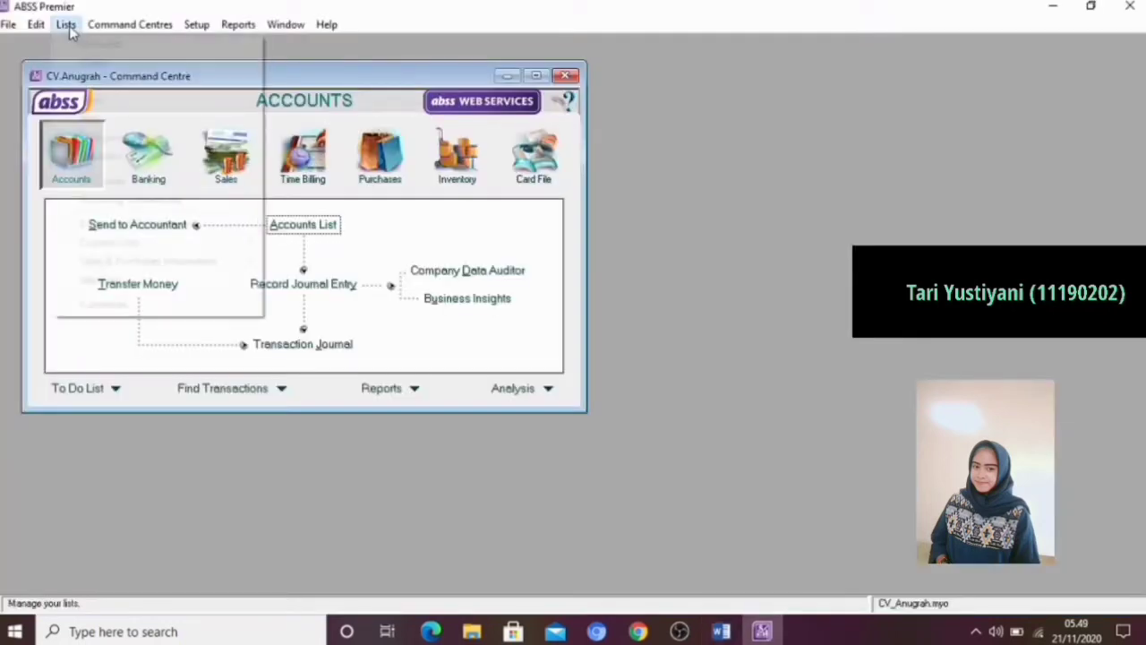
{"action": "left_click", "coordinate": [92, 138]}
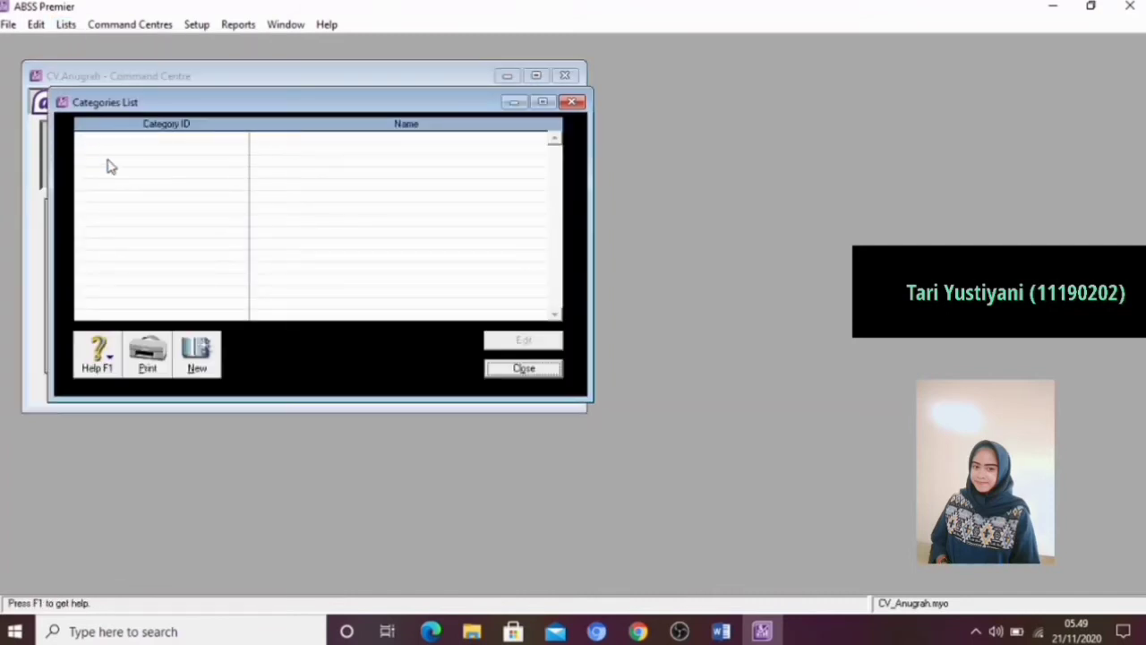
Create a category with ID L and the name Local
{"action": "left_click", "coordinate": [198, 355]}
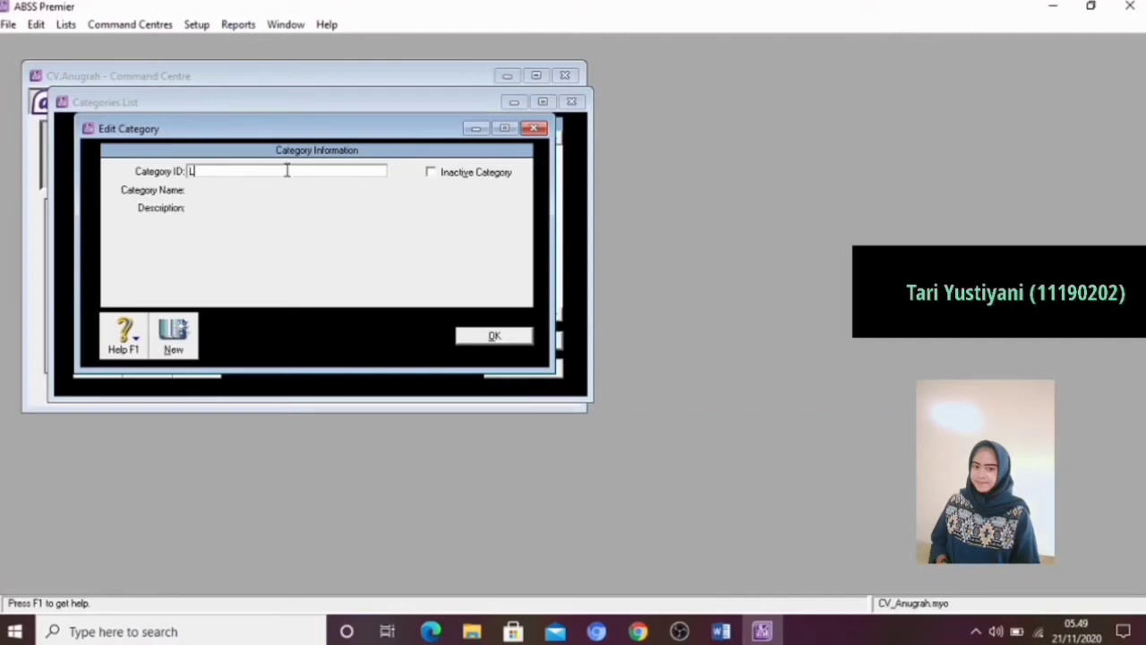
{"action": "key", "text": "Tab"}
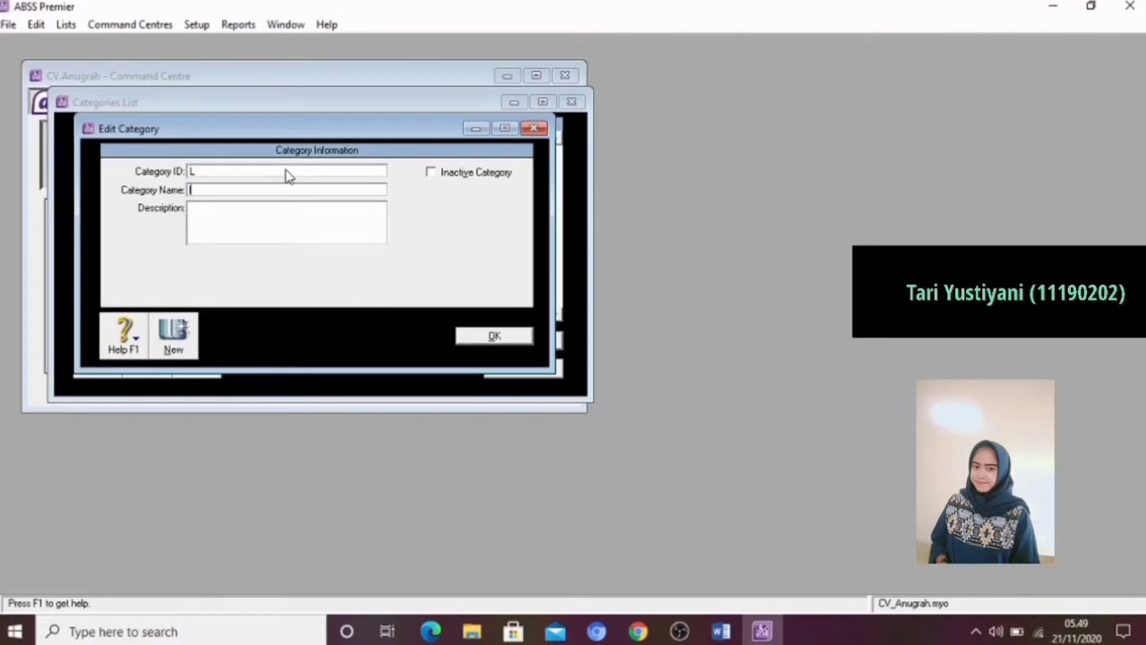
{"action": "key", "text": "BackSpace"}
{"action": "type", "text": "ocal"}
{"action": "left_click", "coordinate": [488, 337]}
Create a category with ID O and the name Overseas
{"action": "left_click", "coordinate": [196, 354]}
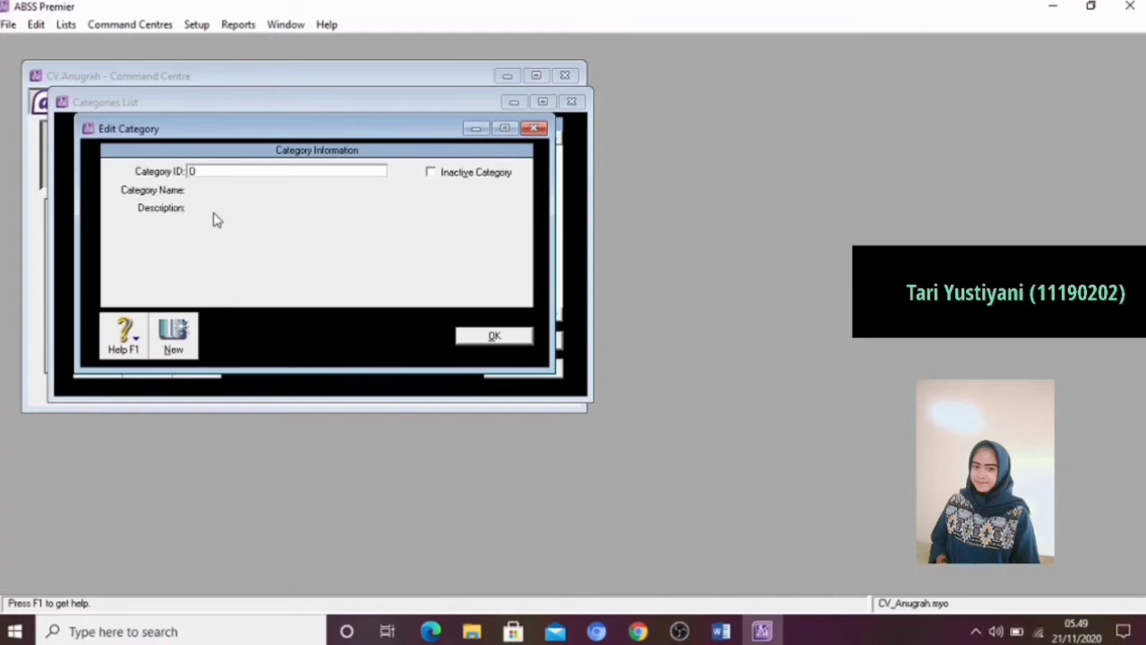
{"action": "key", "text": "Tab"}
{"action": "key", "text": "BackSpace"}
{"action": "type", "text": "Overseas"}
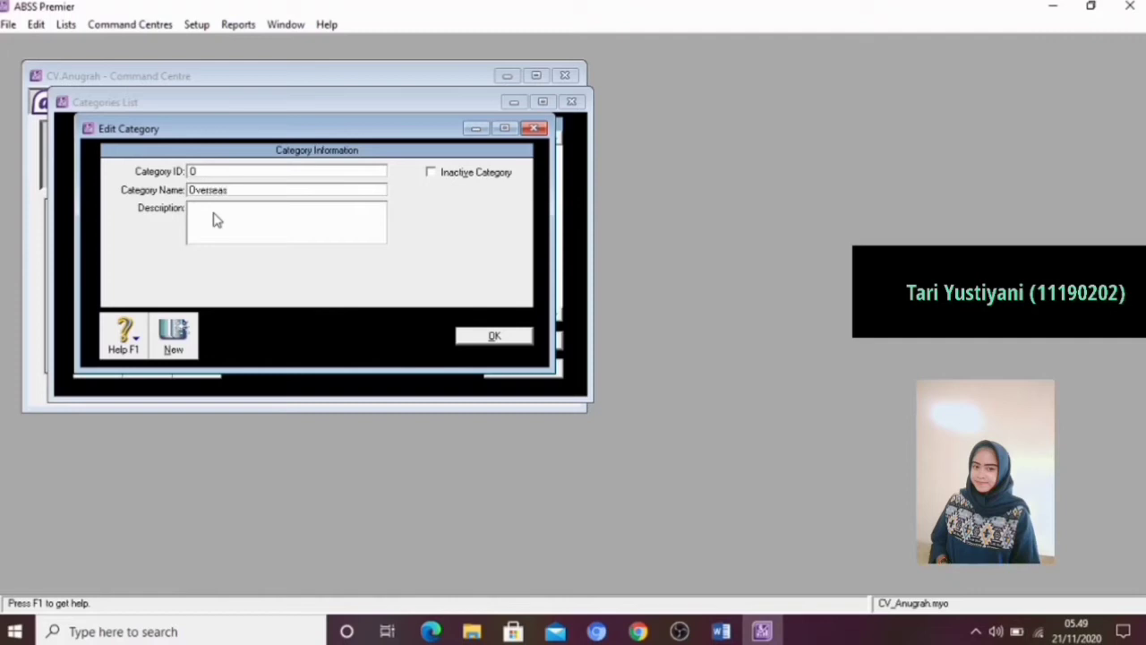
{"action": "left_click", "coordinate": [494, 336]}
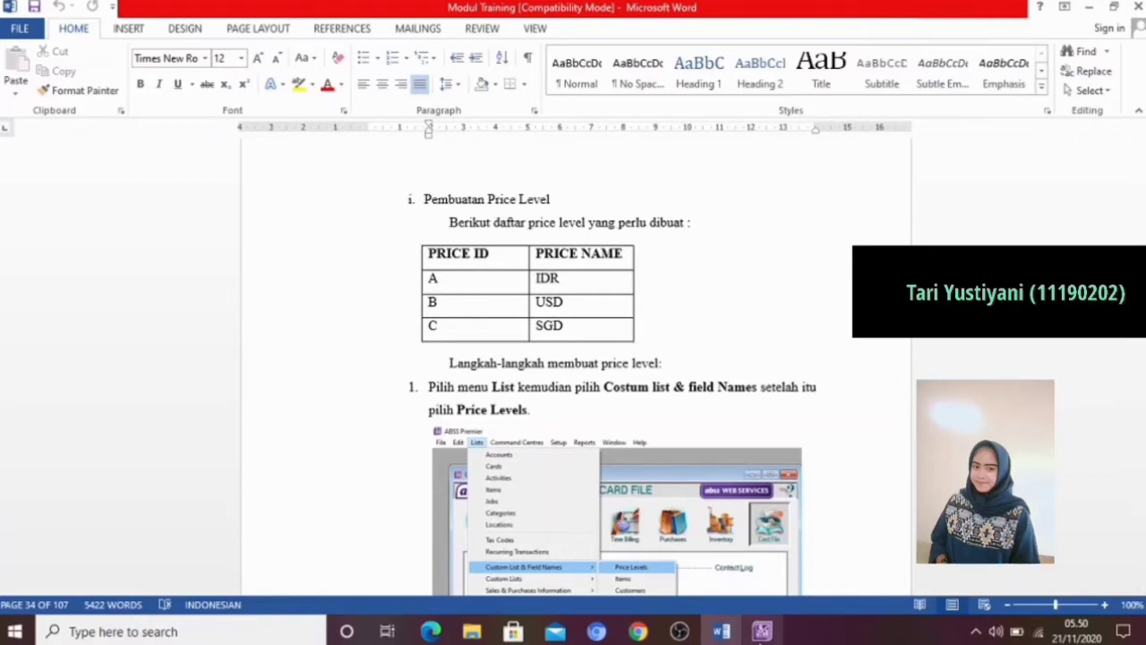
Return to ABSS Premier, open the custom price level names and rename Price Level A to IDR
{"action": "left_click", "coordinate": [762, 631]}
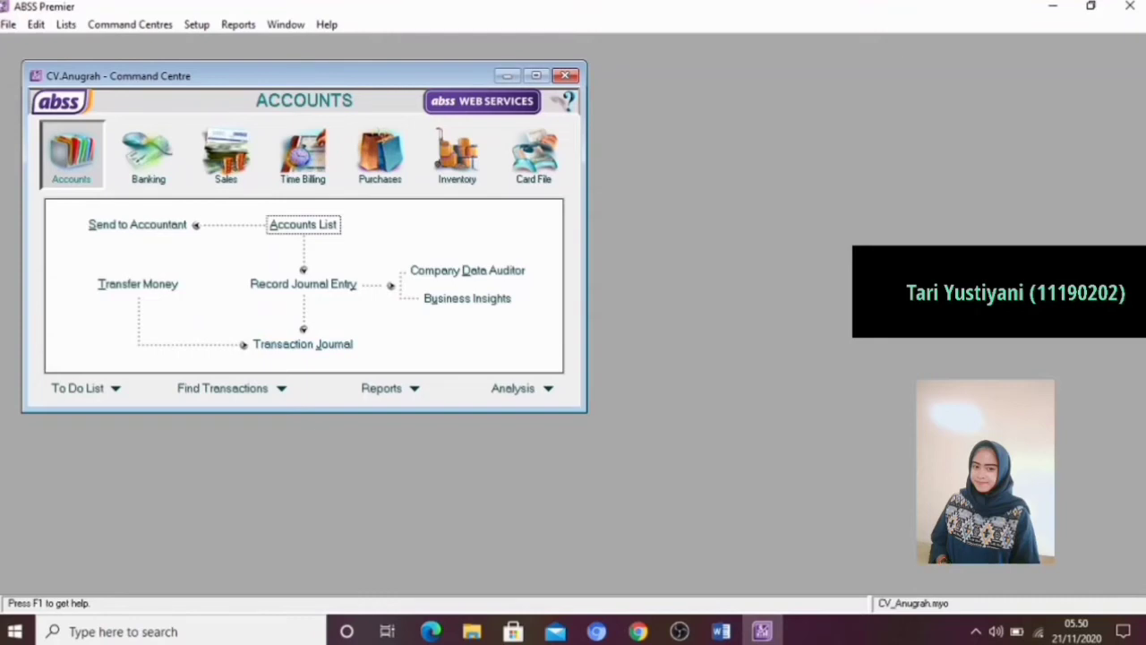
{"action": "left_click", "coordinate": [68, 25]}
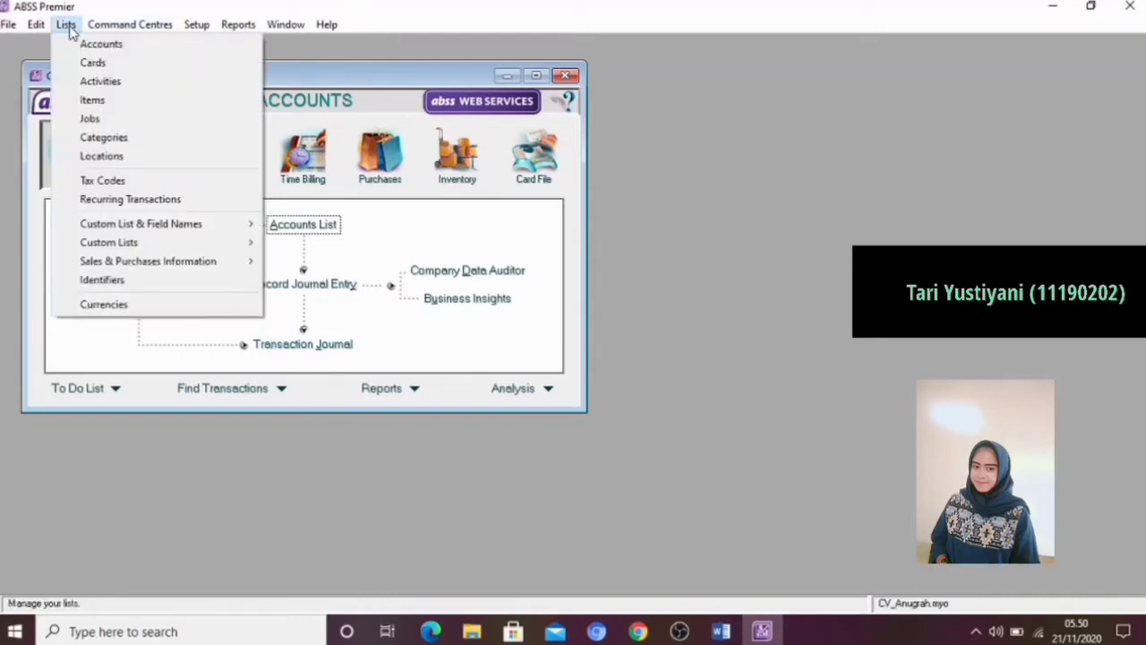
{"action": "mouse_move", "coordinate": [130, 229]}
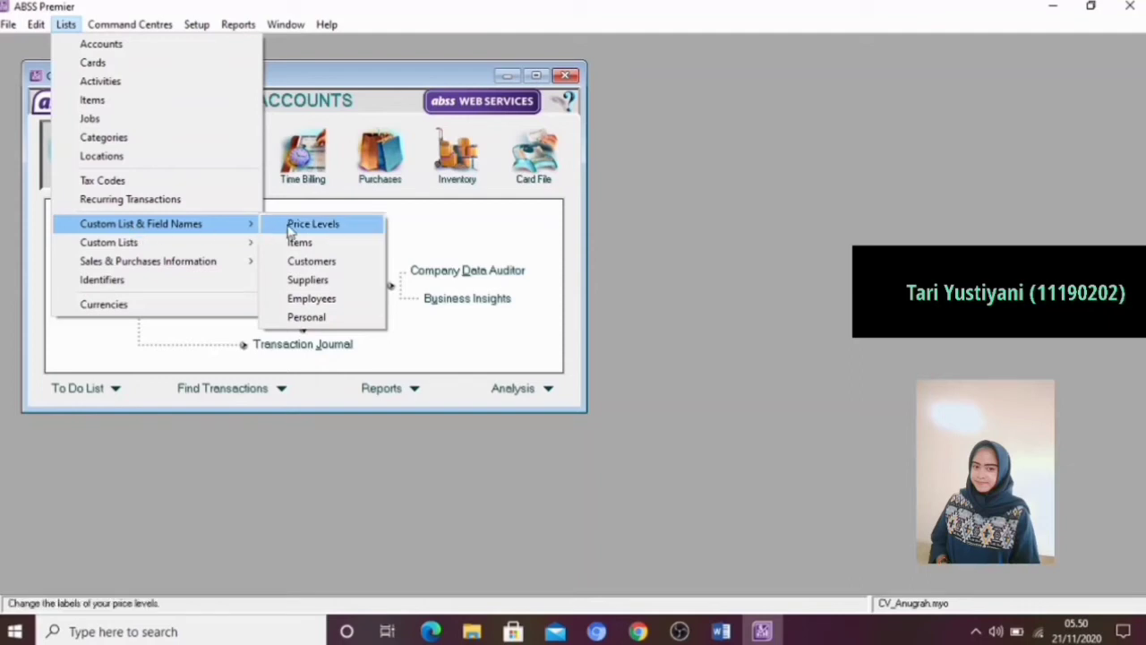
{"action": "left_click", "coordinate": [289, 226]}
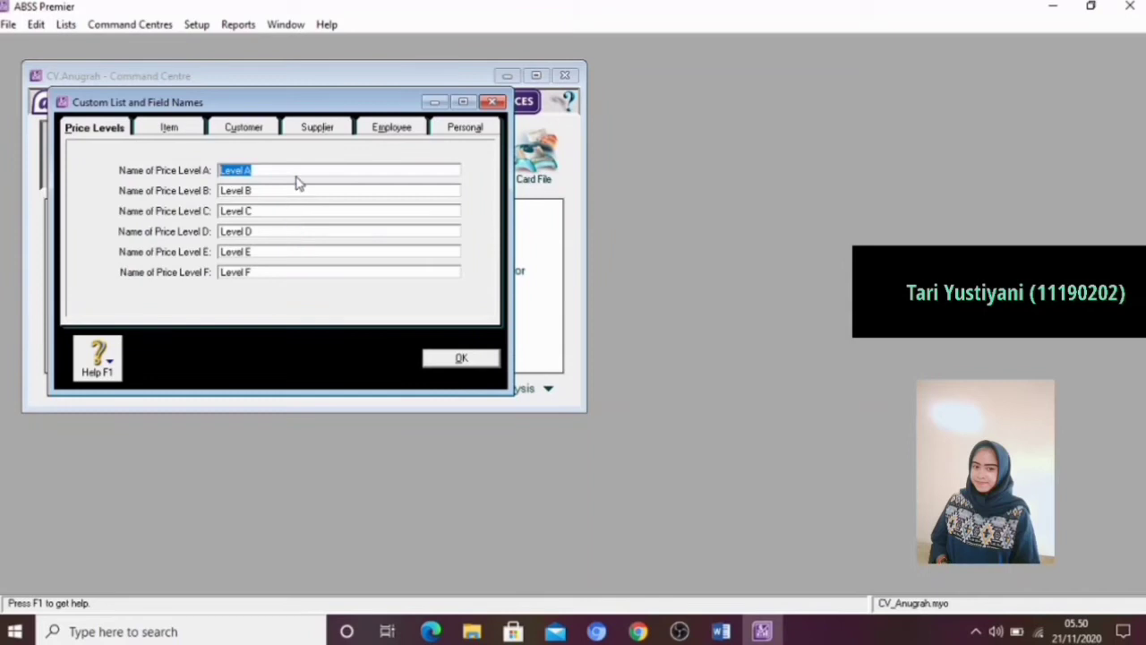
{"action": "key", "text": "BackSpace"}
{"action": "type", "text": "IDR"}
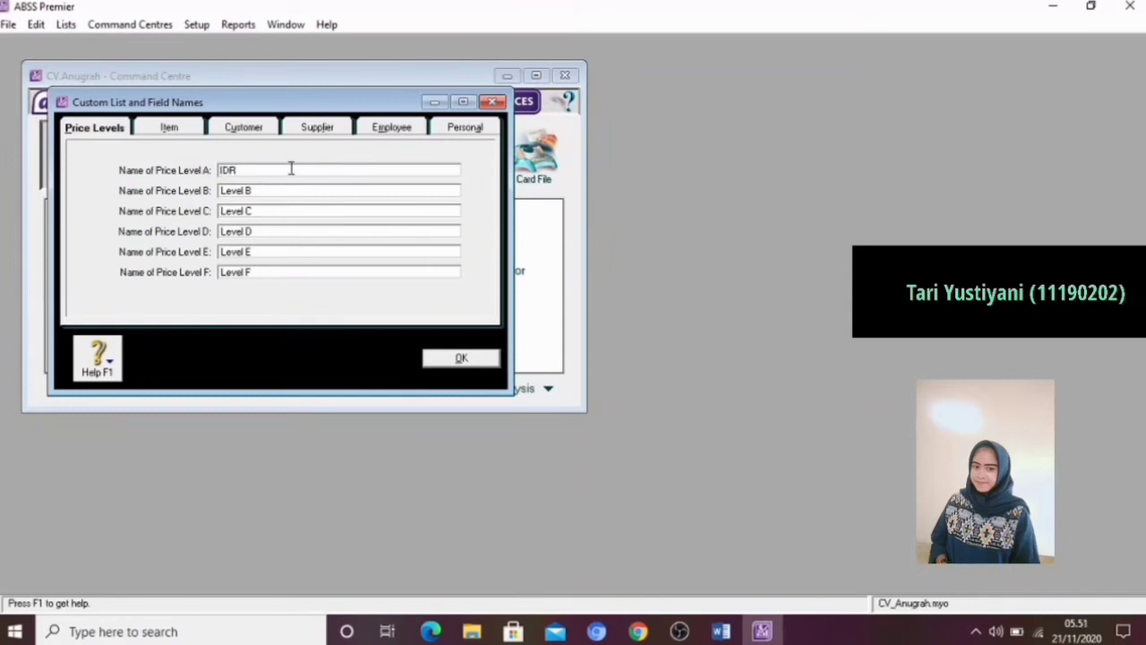
Rename Price Level B to USD and Price Level C to SGD
{"action": "left_click", "coordinate": [276, 190]}
{"action": "key", "text": "BackSpace"}
{"action": "type", "text": "USD"}
{"action": "left_click", "coordinate": [273, 210]}
{"action": "key", "text": "BackSpace"}
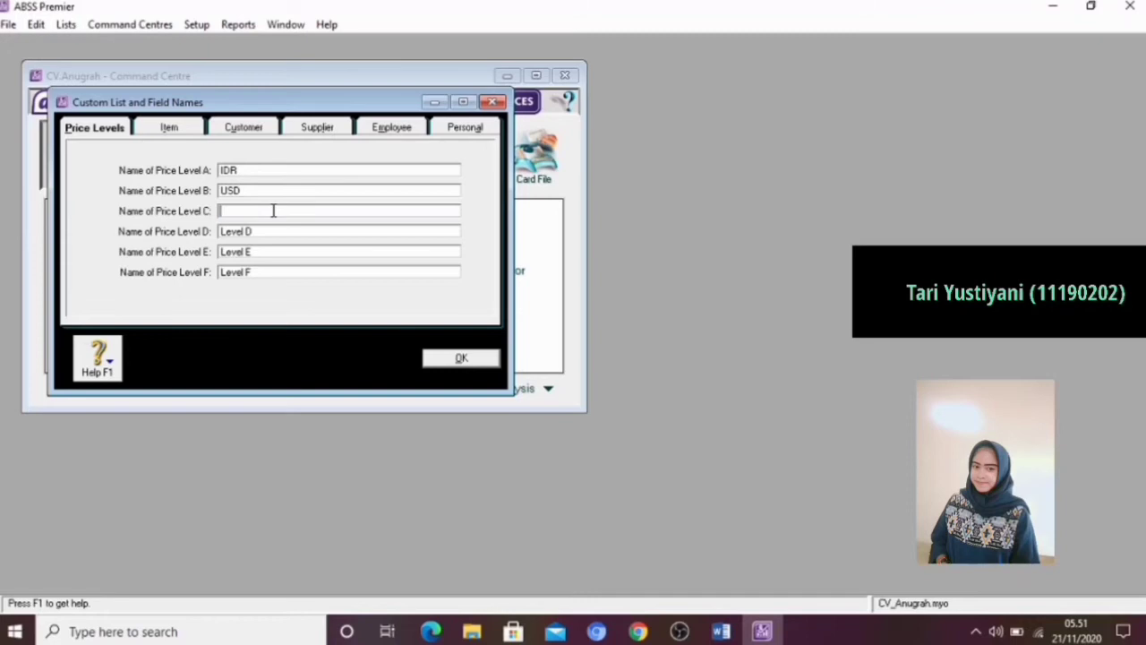
{"action": "type", "text": "SGD"}
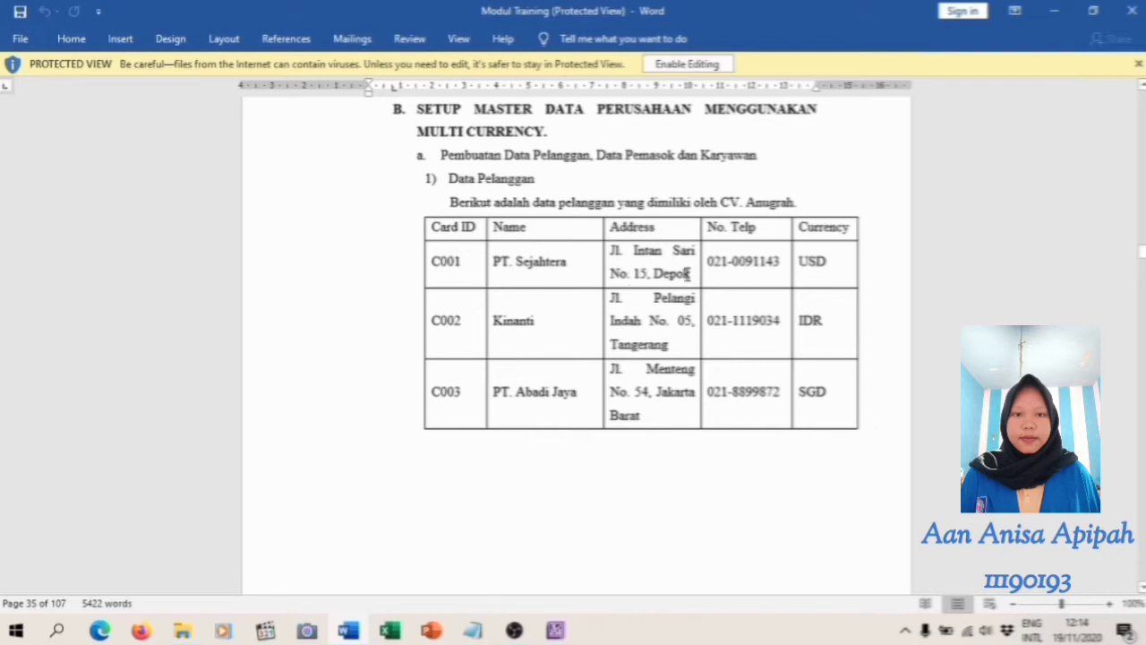
Switch to ABSS Premier, open the cards list and start a new customer company card named PT.Sejahtera
{"action": "left_click", "coordinate": [556, 633]}
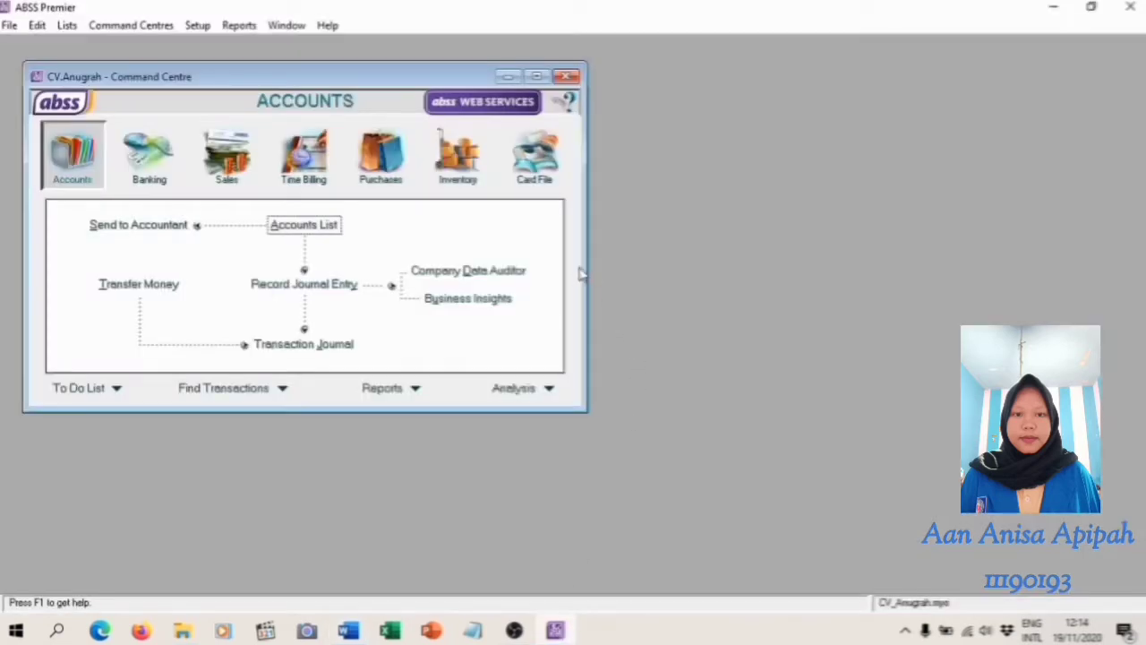
{"action": "left_click", "coordinate": [538, 170]}
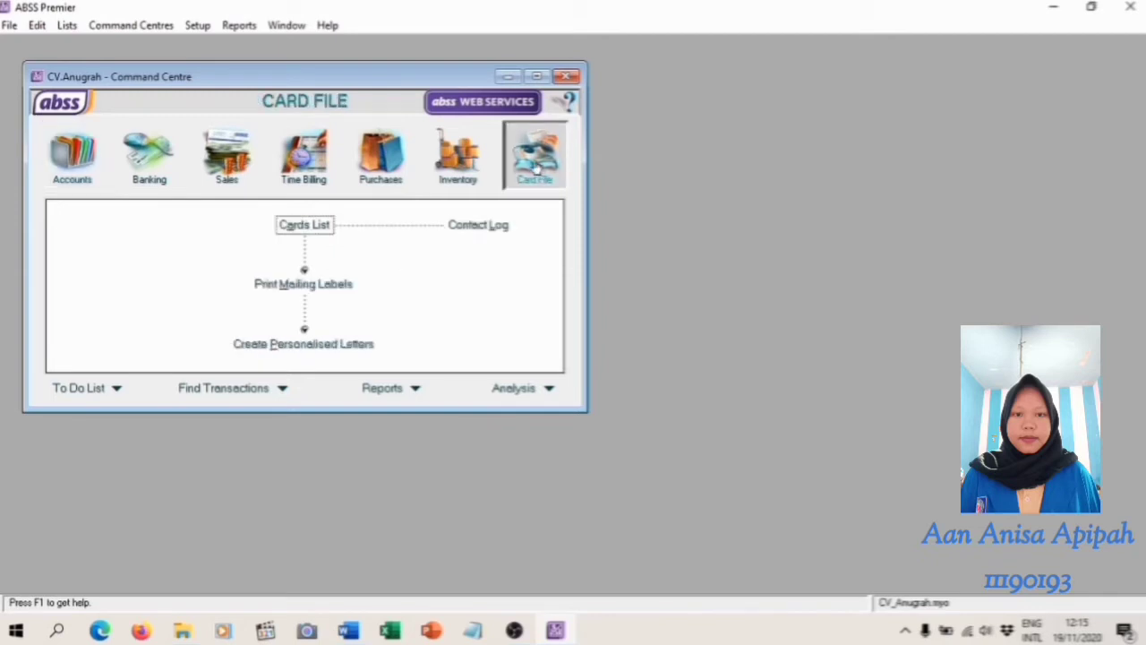
{"action": "left_click", "coordinate": [311, 228]}
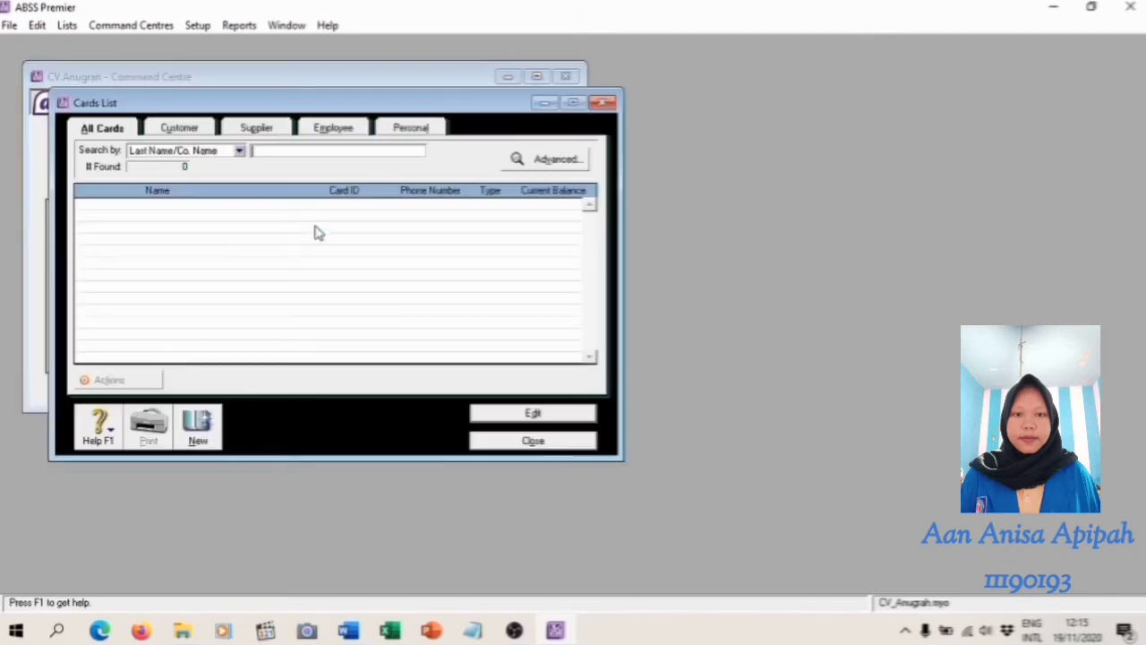
{"action": "left_click", "coordinate": [203, 424]}
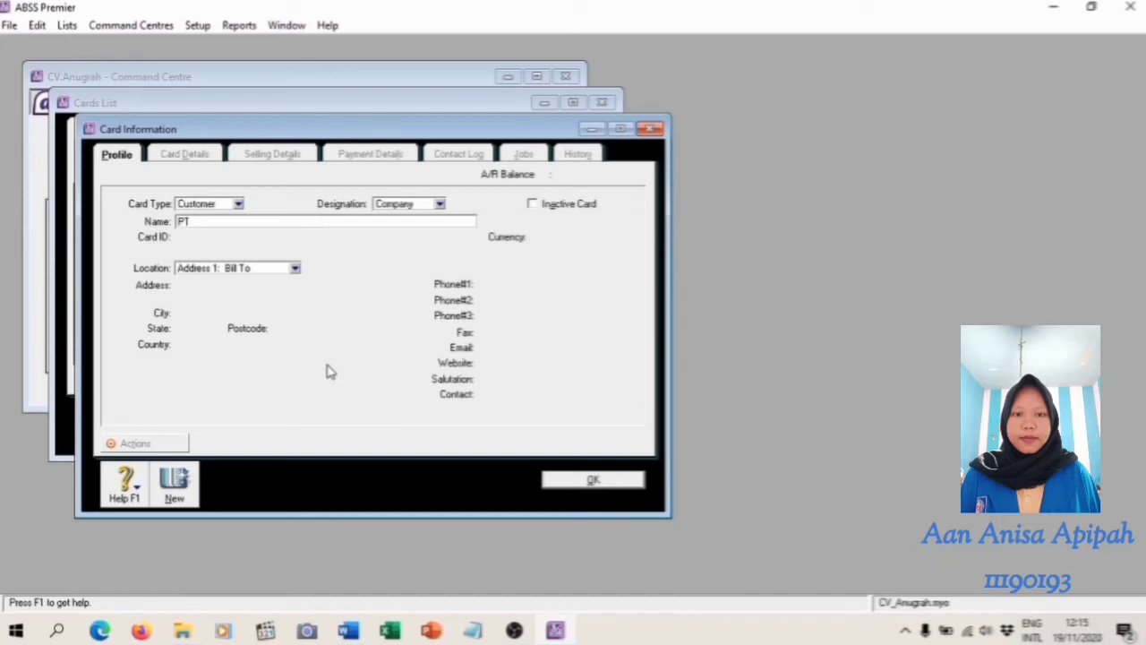
{"action": "type", "text": "PT.Sejahtera"}
{"action": "key", "text": "Tab"}
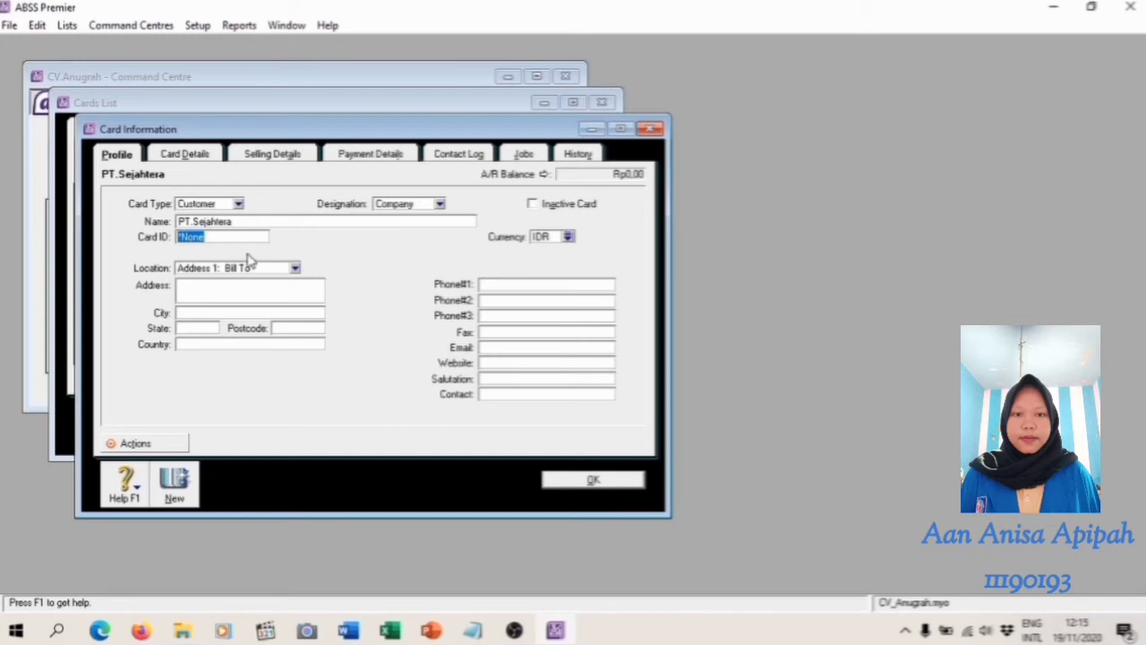
Enter the card ID for PT.Sejahtera and set the card's currency to USD
{"action": "type", "text": "C001"}
{"action": "left_click", "coordinate": [568, 237]}
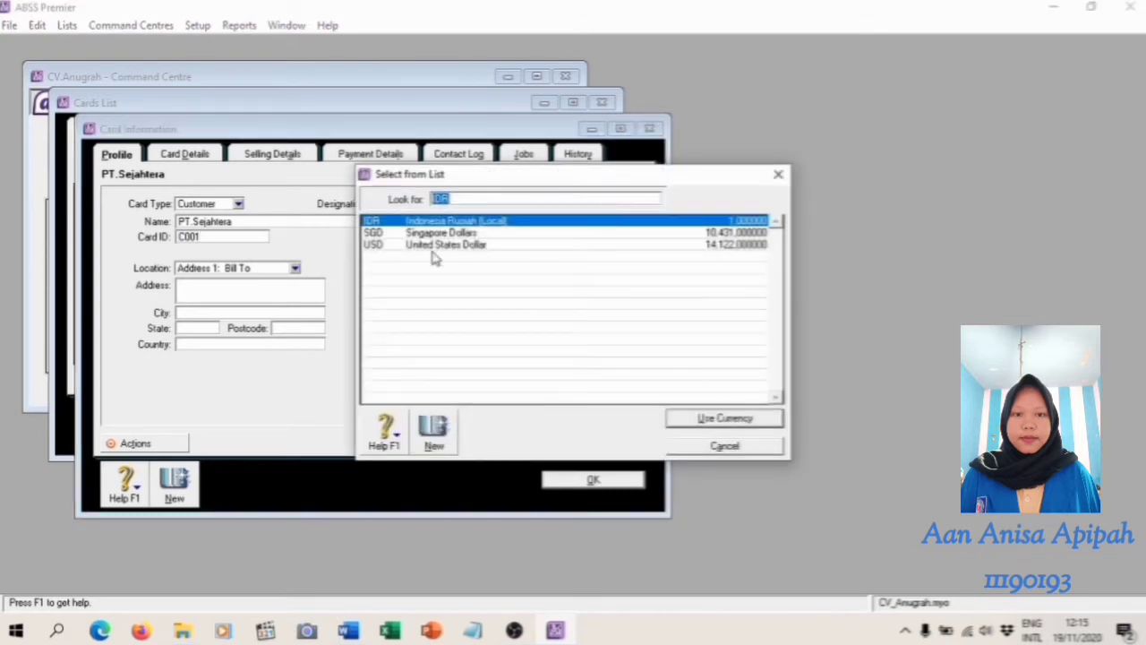
{"action": "left_click", "coordinate": [437, 245]}
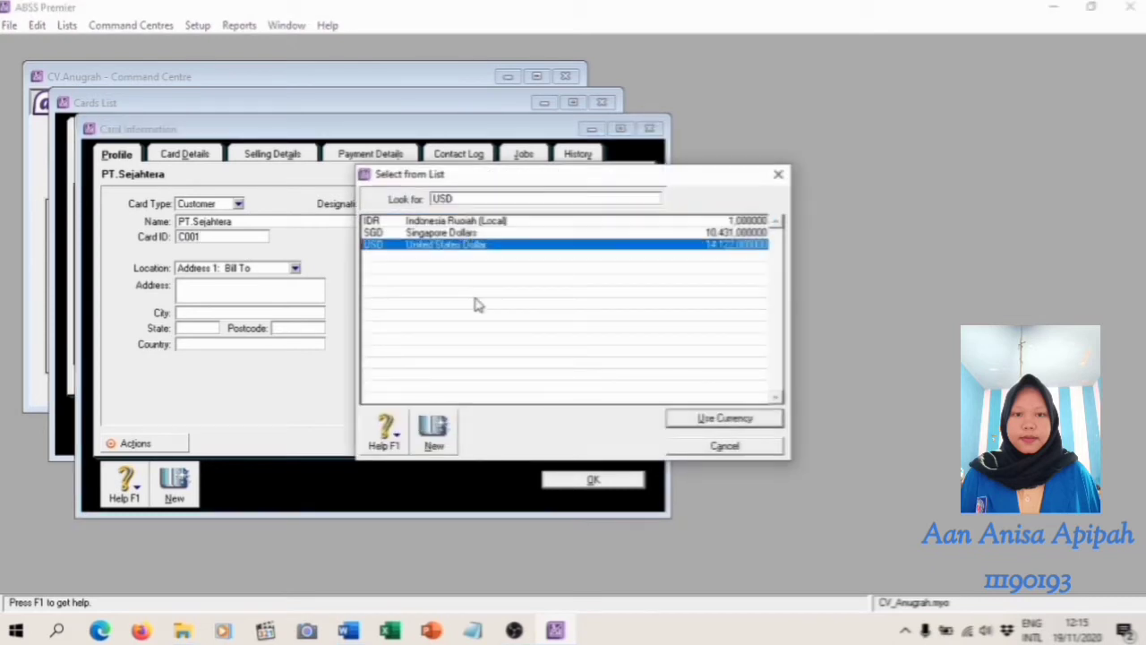
{"action": "left_click", "coordinate": [713, 420]}
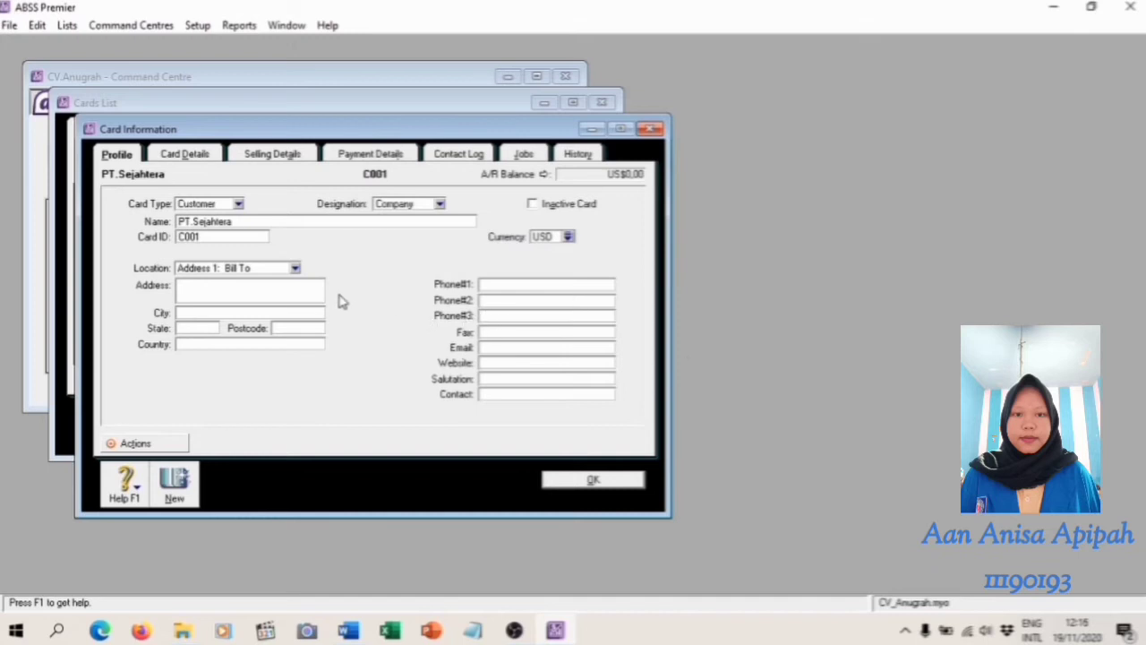
Fill in the street address and city of PT.Sejahtera and open the card's selling details
{"action": "left_click", "coordinate": [271, 289]}
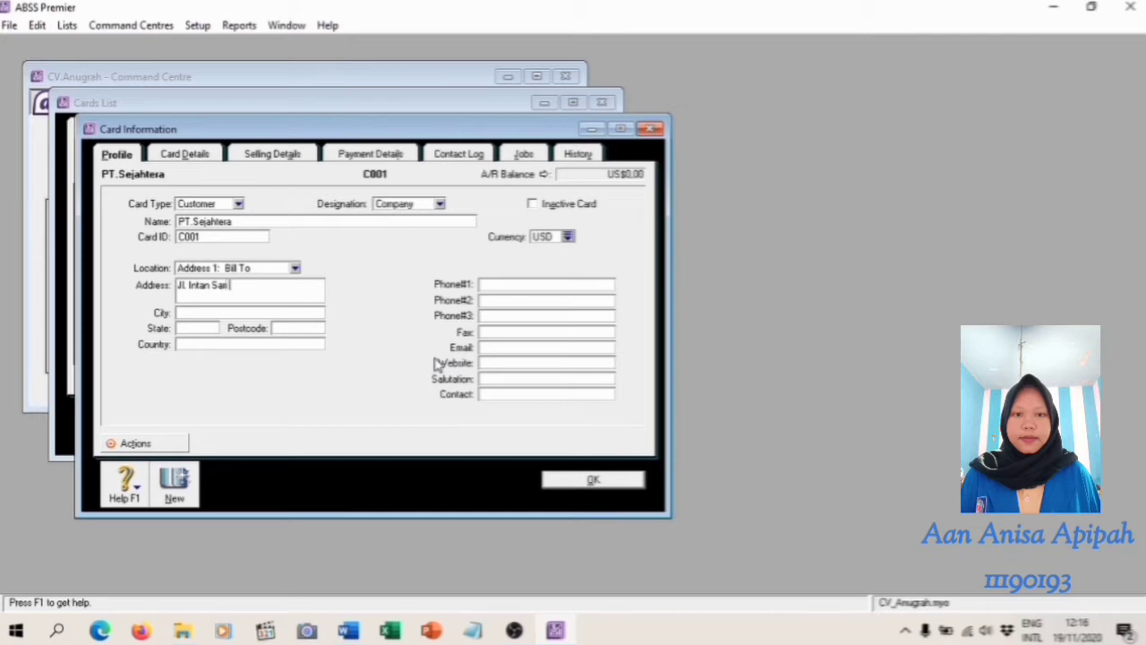
{"action": "left_click", "coordinate": [219, 312]}
{"action": "type", "text": "Depok"}
{"action": "left_click", "coordinate": [286, 158]}
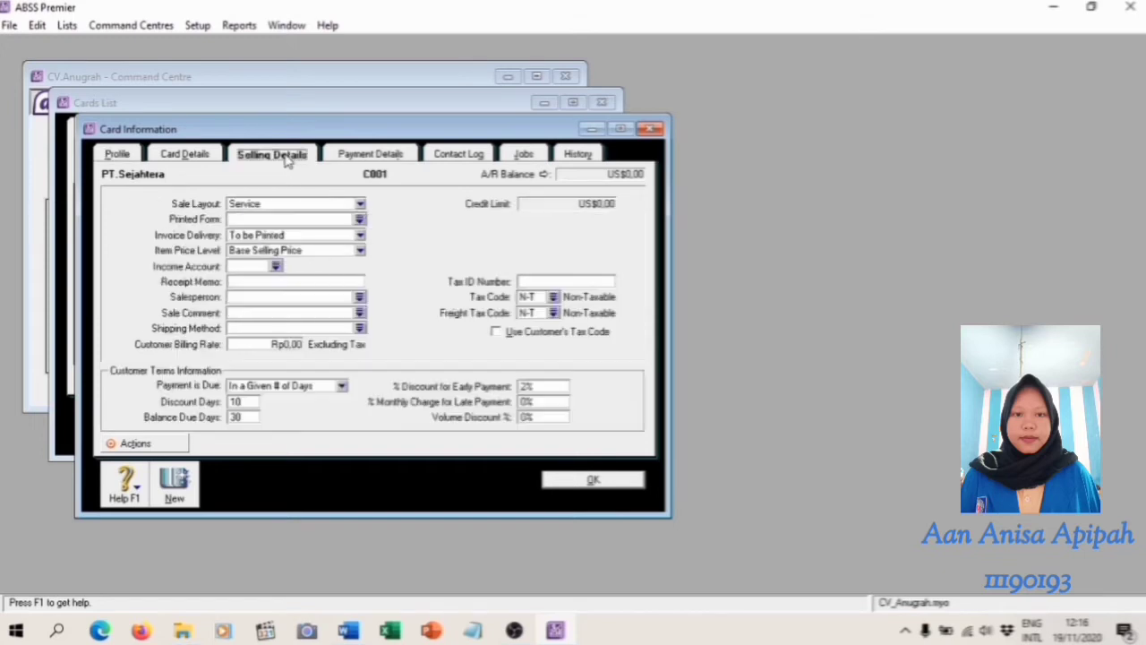
Set the sale layout of PT.Sejahtera to No Default and its item price level to USD
{"action": "left_click", "coordinate": [360, 204]}
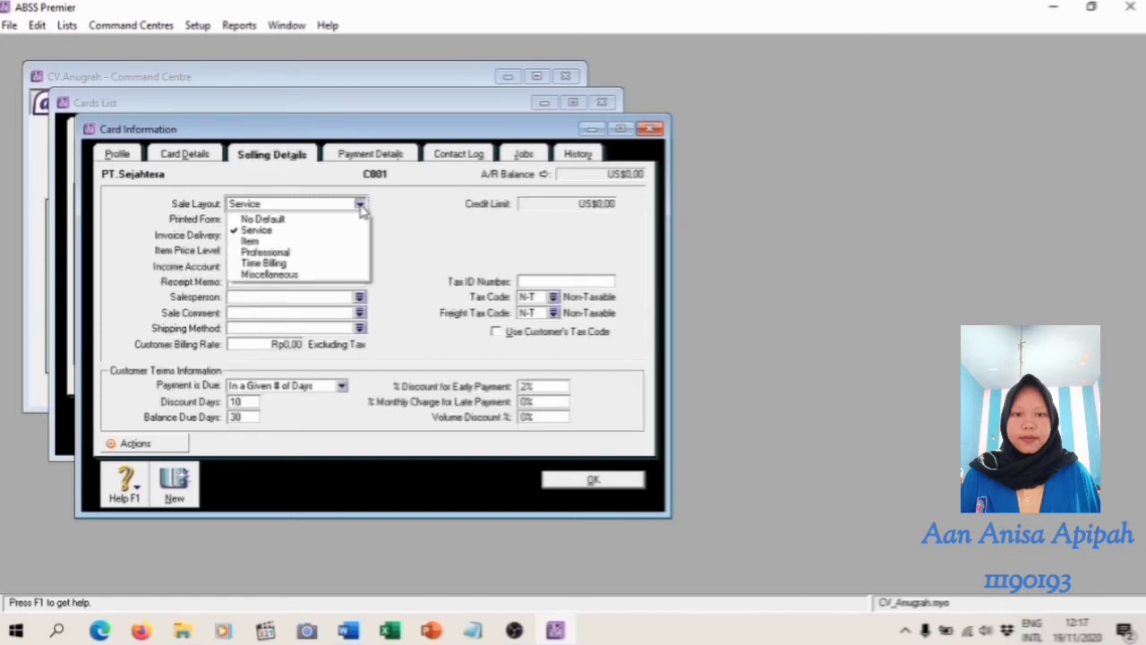
{"action": "left_click", "coordinate": [294, 221]}
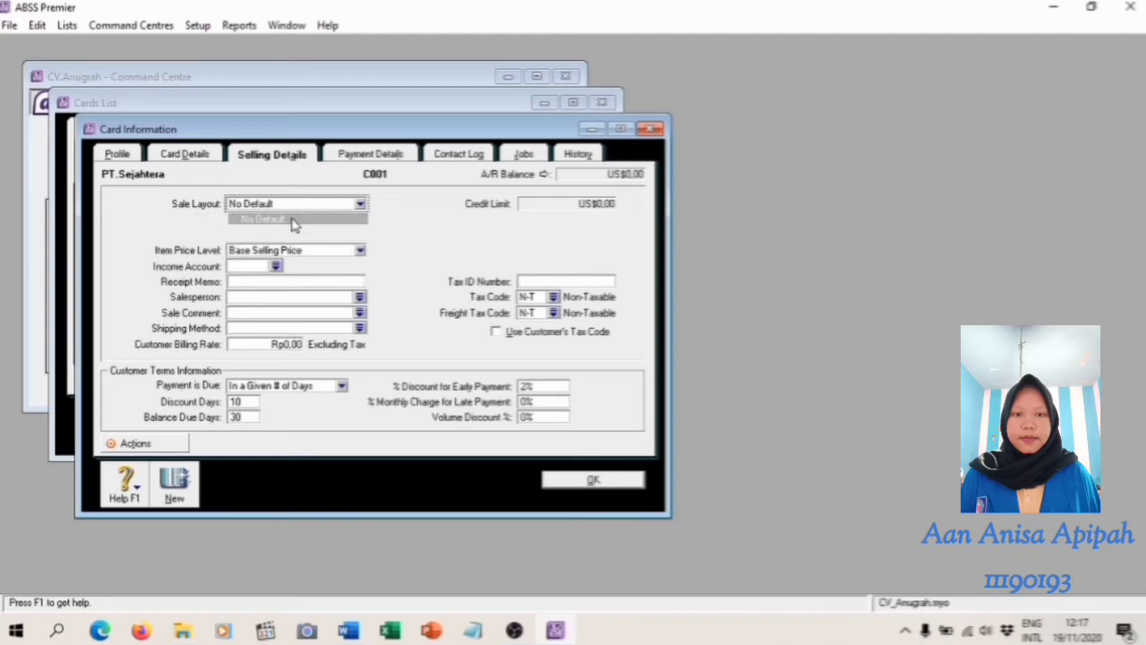
{"action": "left_click", "coordinate": [359, 252]}
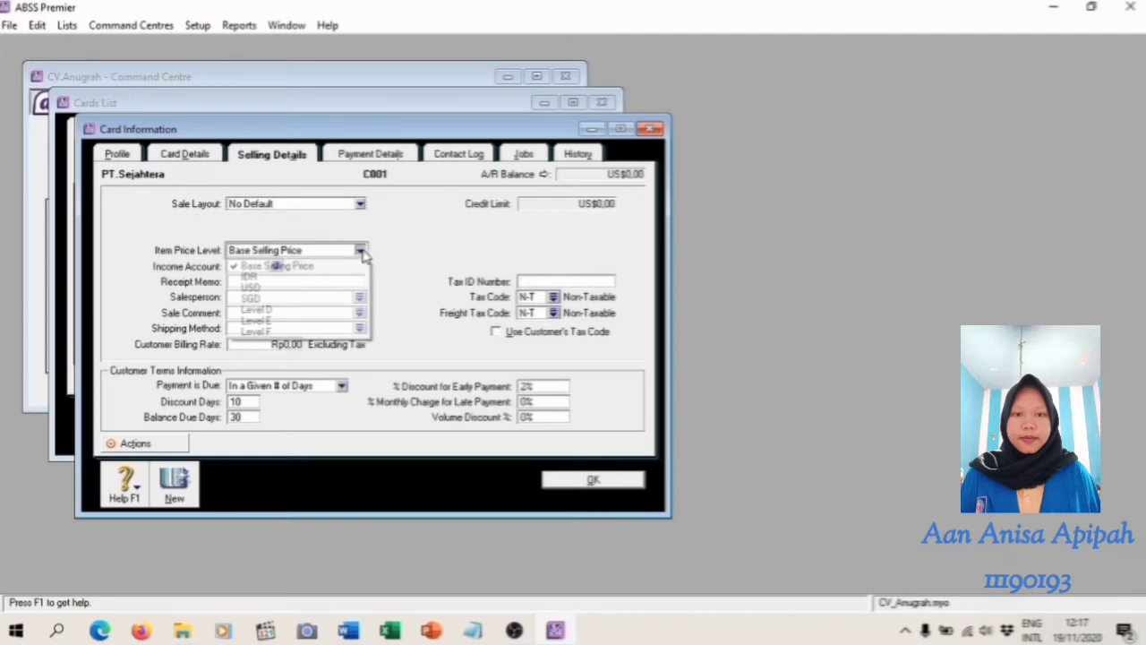
{"action": "left_click", "coordinate": [264, 288]}
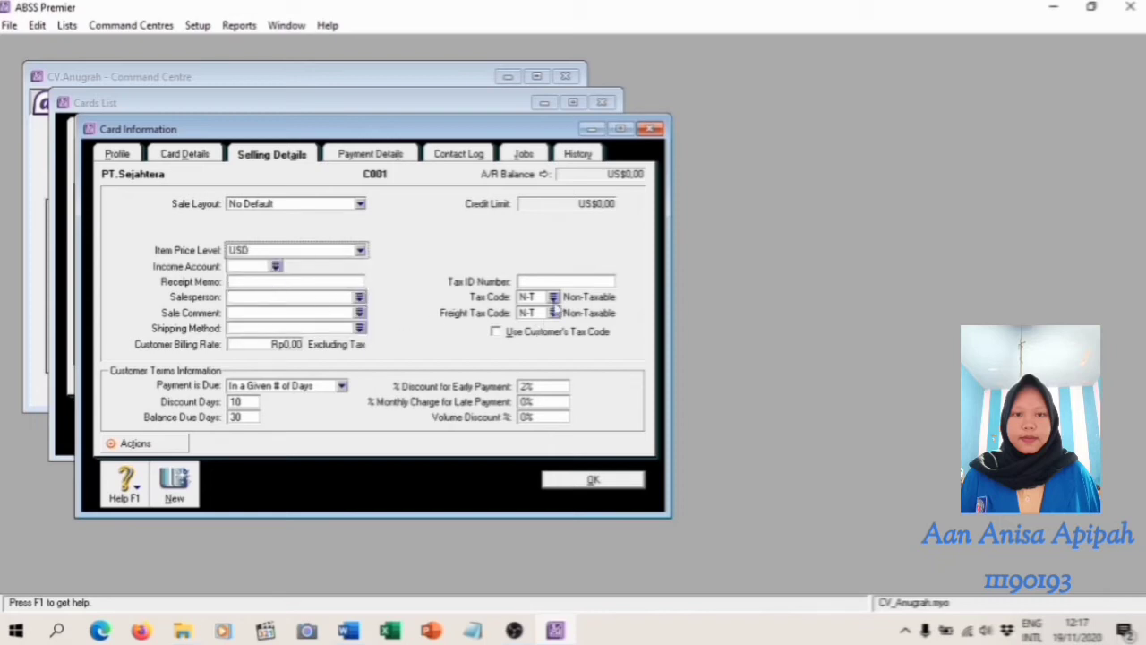
Assign the PPN tax code to PT.Sejahtera and save the customer card
{"action": "left_click", "coordinate": [553, 299]}
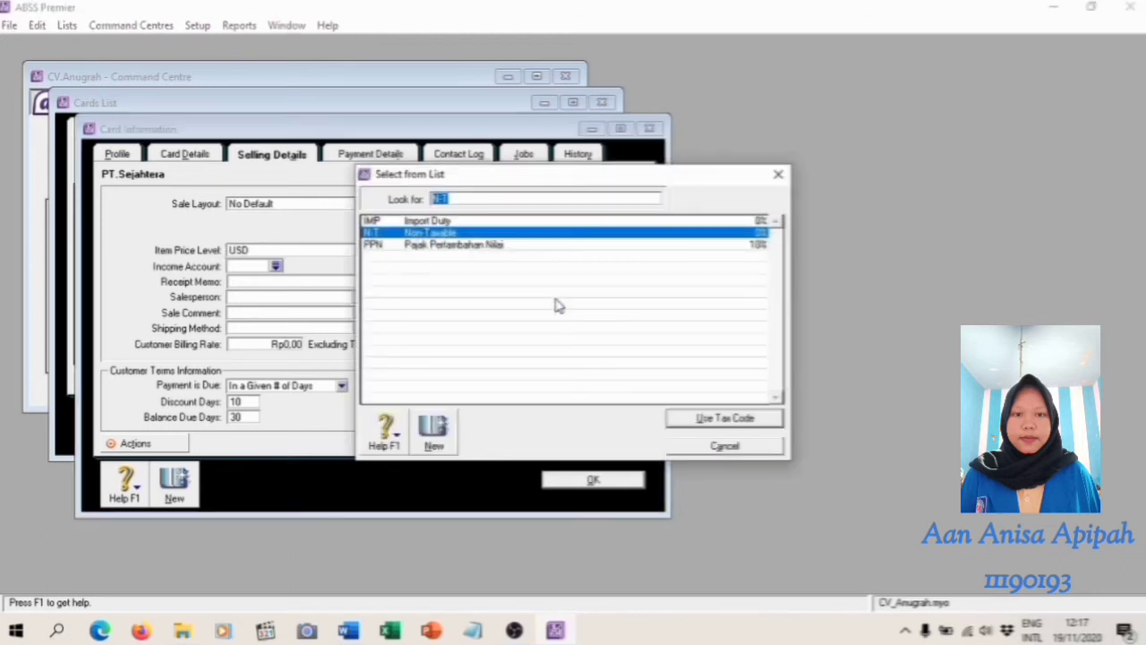
{"action": "left_click", "coordinate": [506, 248]}
{"action": "left_click", "coordinate": [717, 421]}
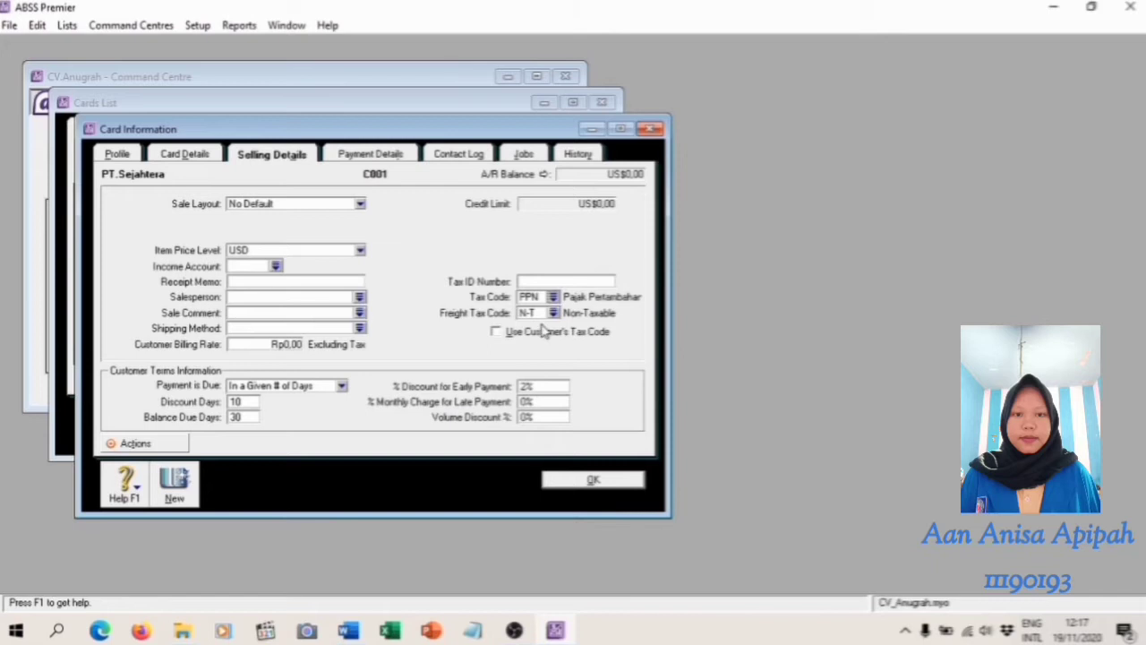
{"action": "left_click", "coordinate": [600, 481]}
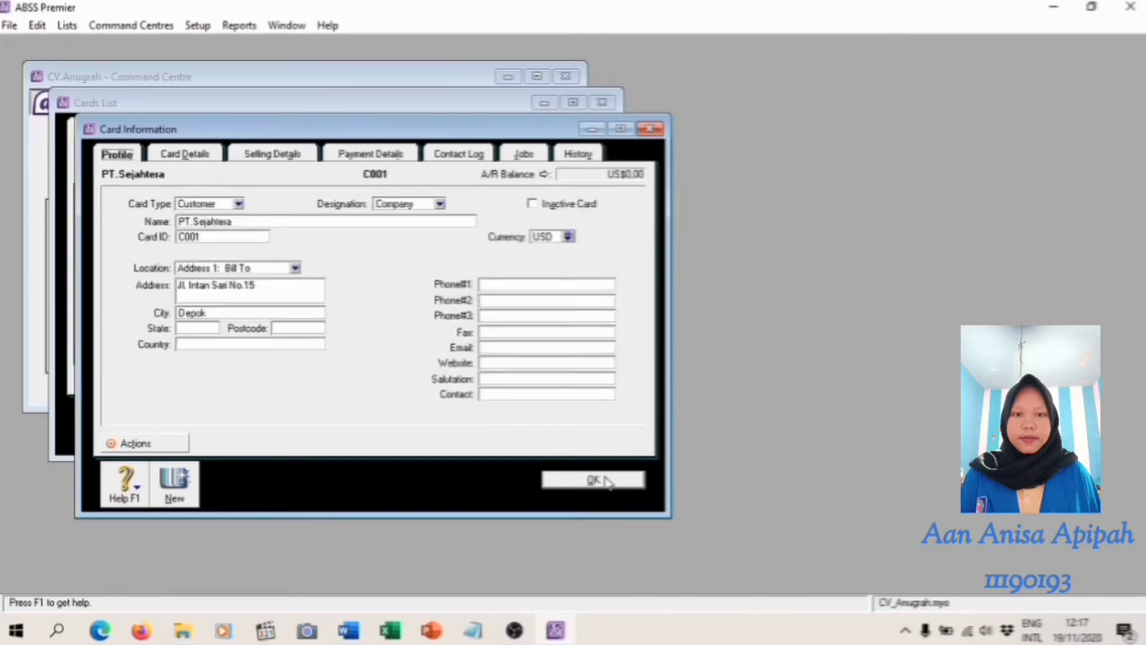
{"action": "left_click", "coordinate": [605, 482]}
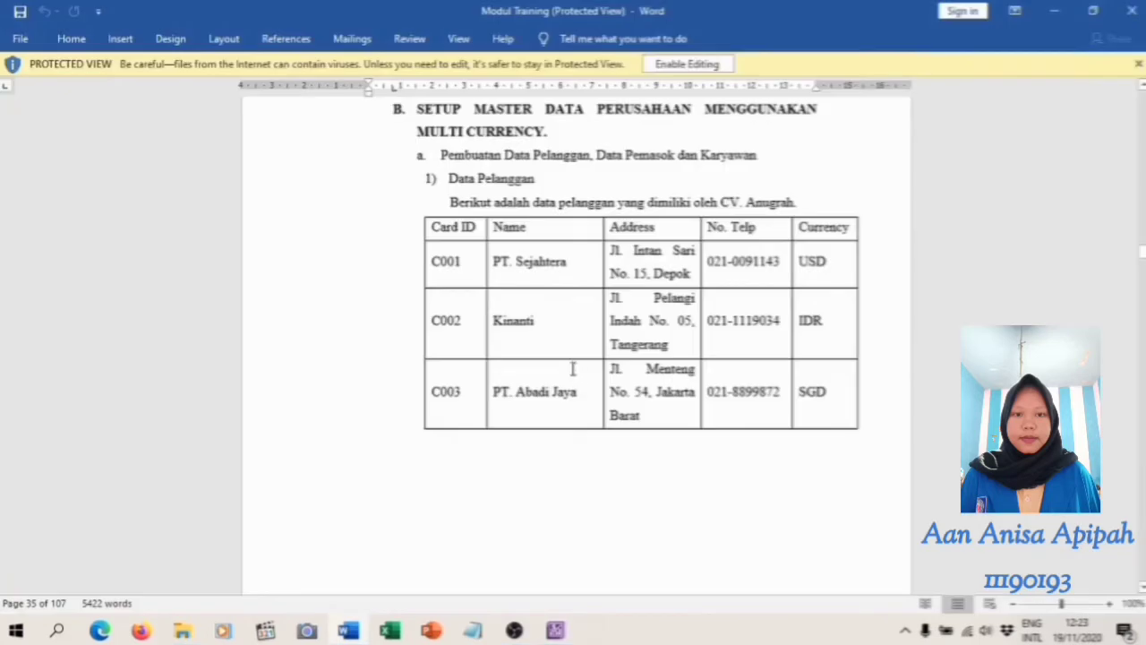
Look through the training module for the supplier data, switch to ABSS Premier and start a new supplier card from the cards list
{"action": "scroll", "coordinate": [571, 368], "scroll_direction": "down", "scroll_amount": 15}
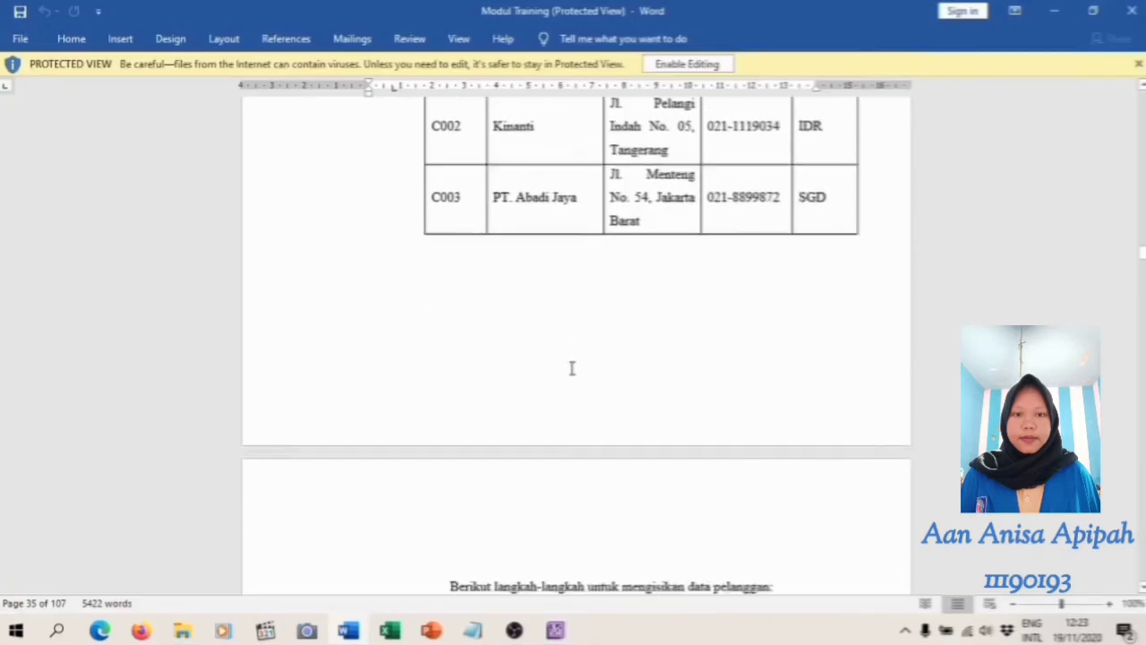
{"action": "scroll", "coordinate": [572, 368], "scroll_direction": "down", "scroll_amount": 15}
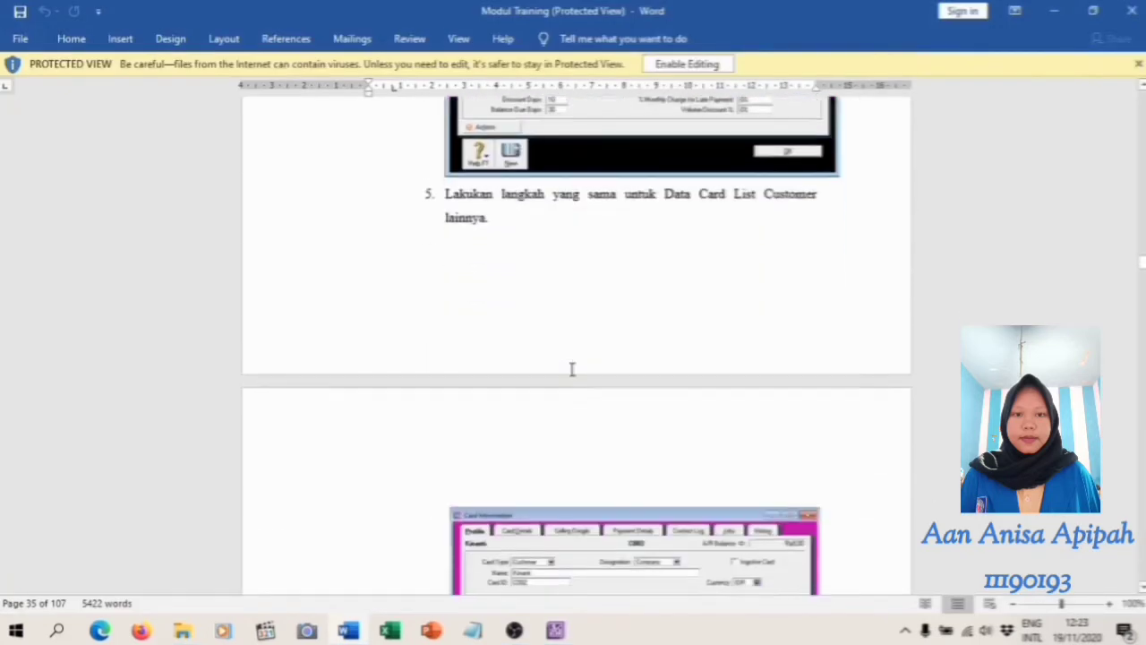
{"action": "scroll", "coordinate": [573, 382], "scroll_direction": "down", "scroll_amount": 15}
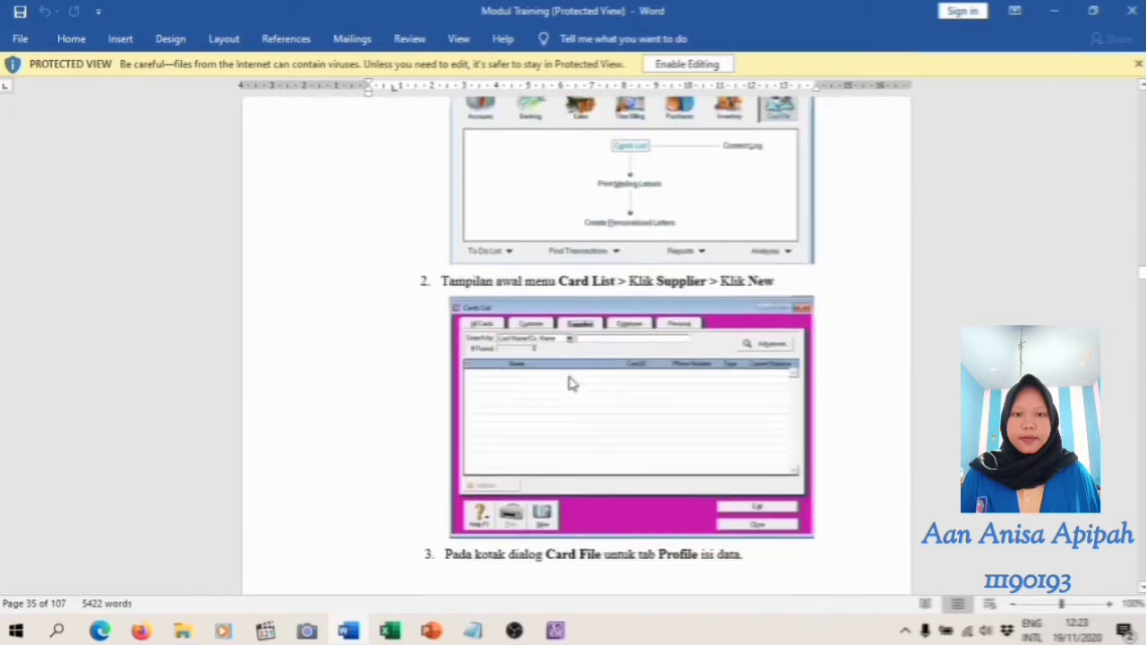
{"action": "scroll", "coordinate": [569, 381], "scroll_direction": "down", "scroll_amount": 15}
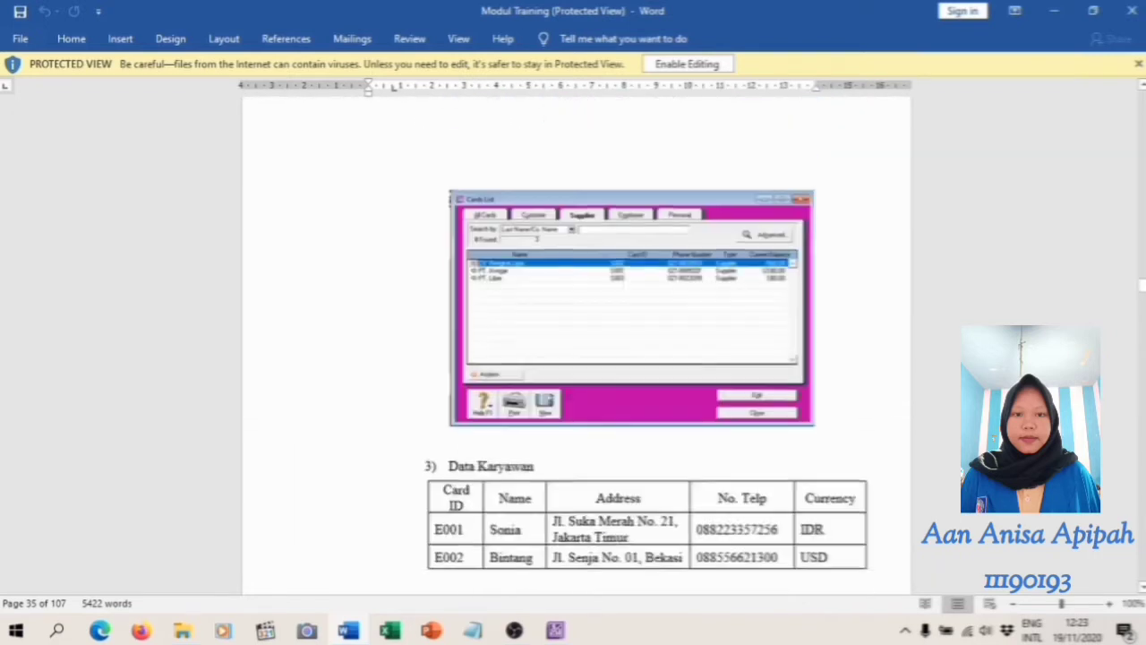
{"action": "scroll", "coordinate": [566, 401], "scroll_direction": "up", "scroll_amount": 7}
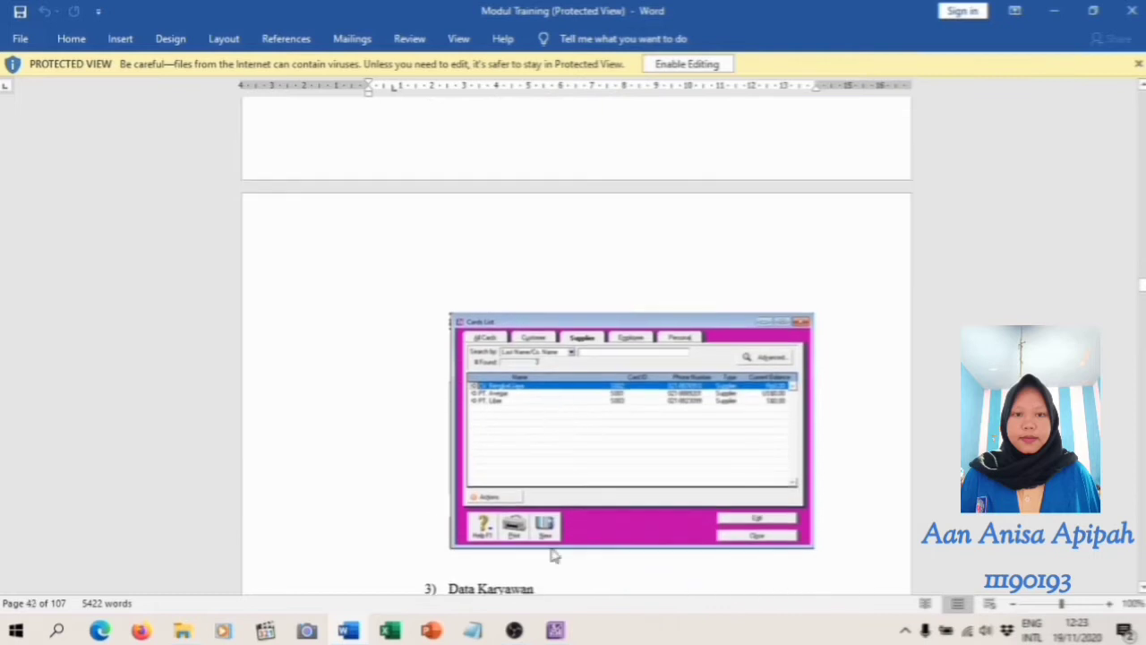
{"action": "left_click", "coordinate": [555, 631]}
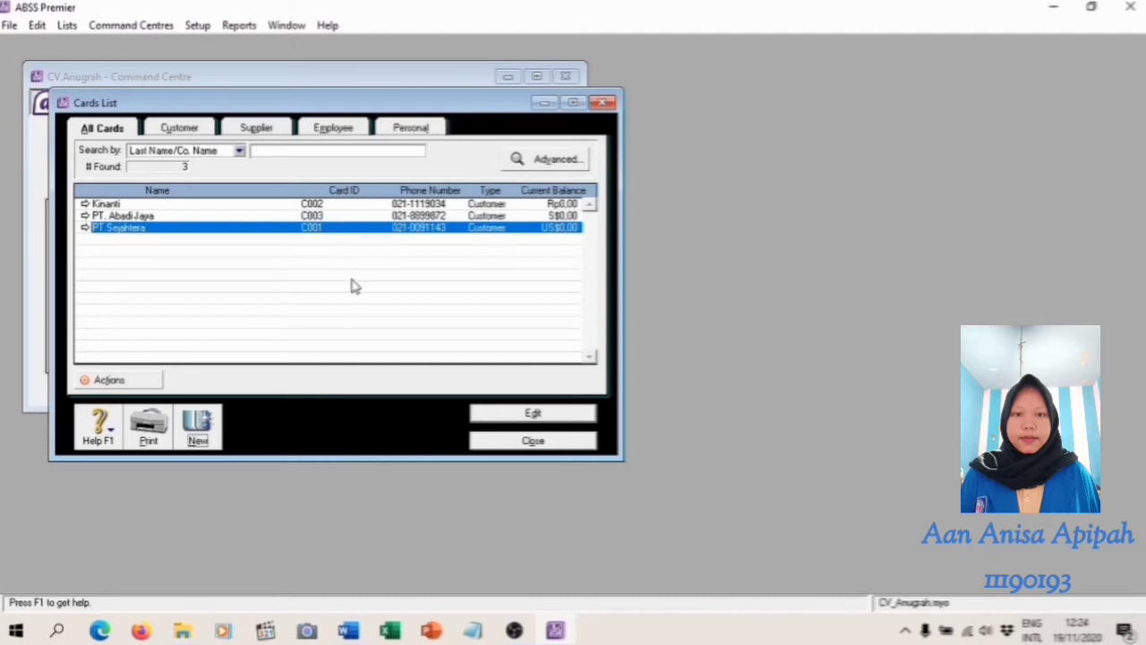
{"action": "left_click", "coordinate": [553, 439]}
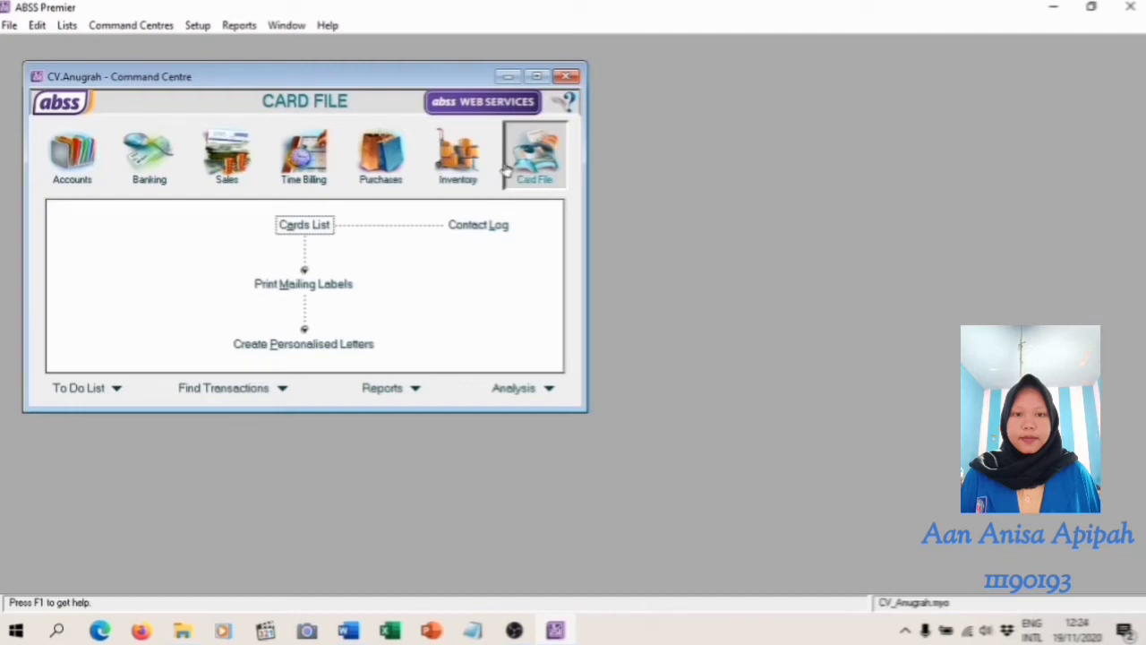
{"action": "left_click", "coordinate": [301, 229]}
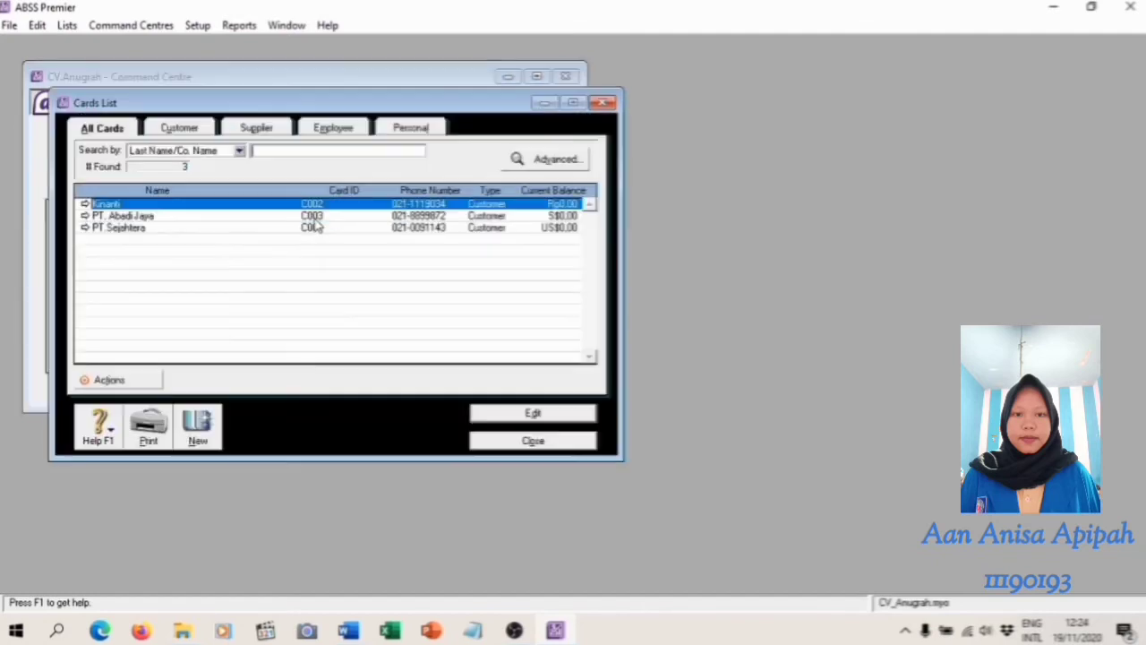
{"action": "left_click", "coordinate": [257, 128]}
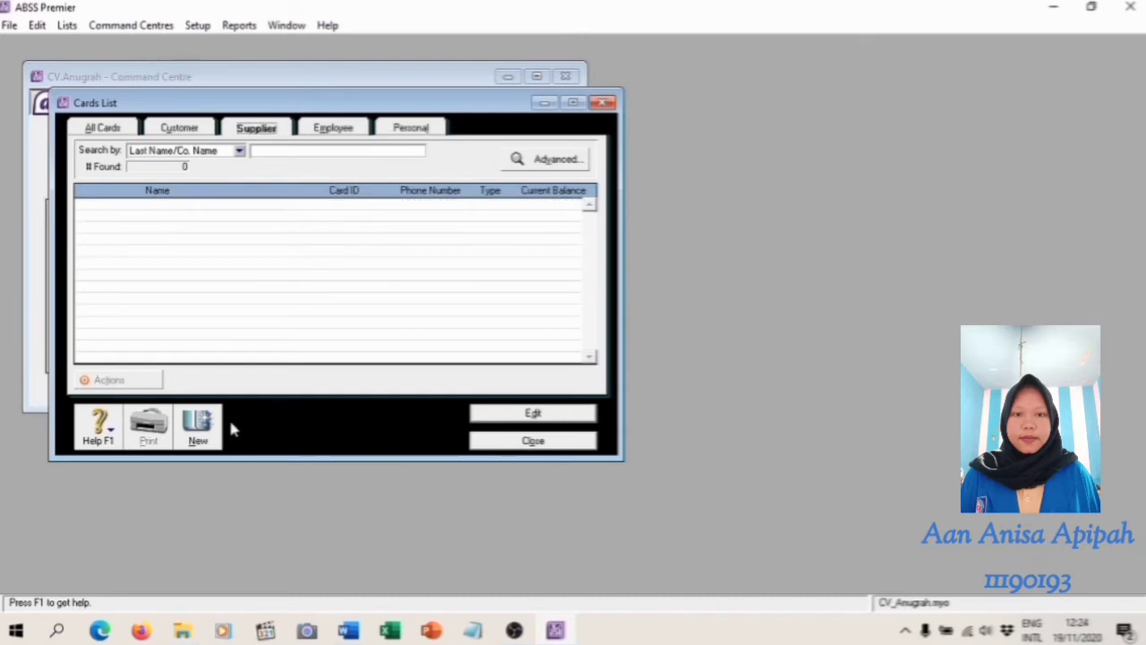
{"action": "left_click", "coordinate": [198, 425]}
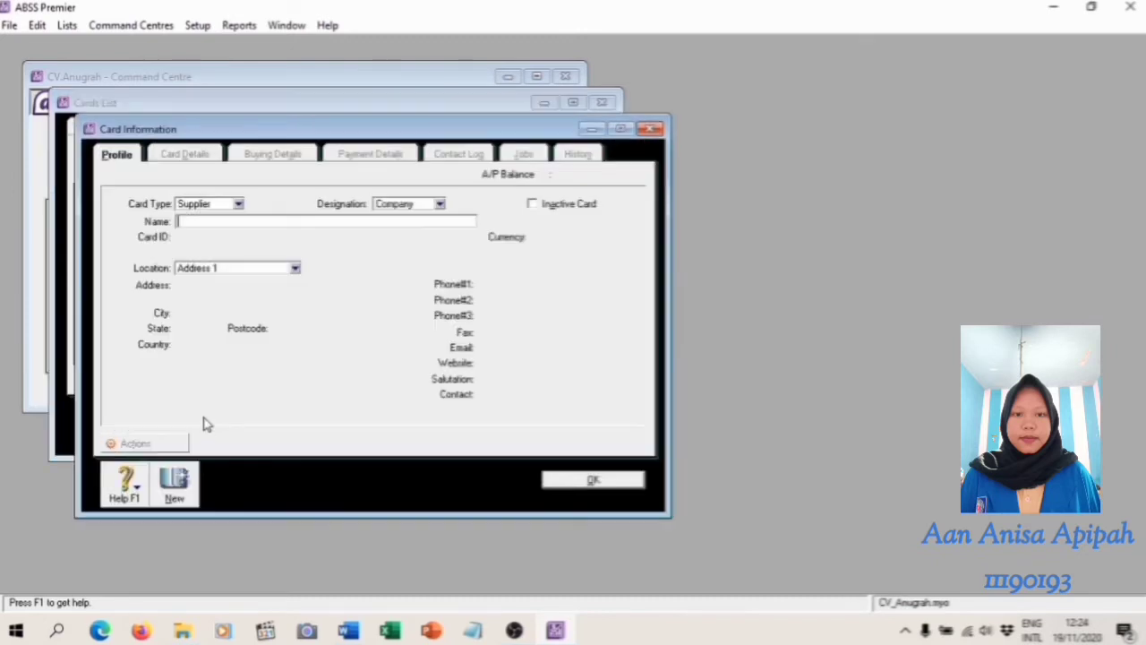
Name the supplier card PT. Avegar and enter its card ID from the supplier table in the Word training module
{"action": "key", "text": "alt+Tab"}
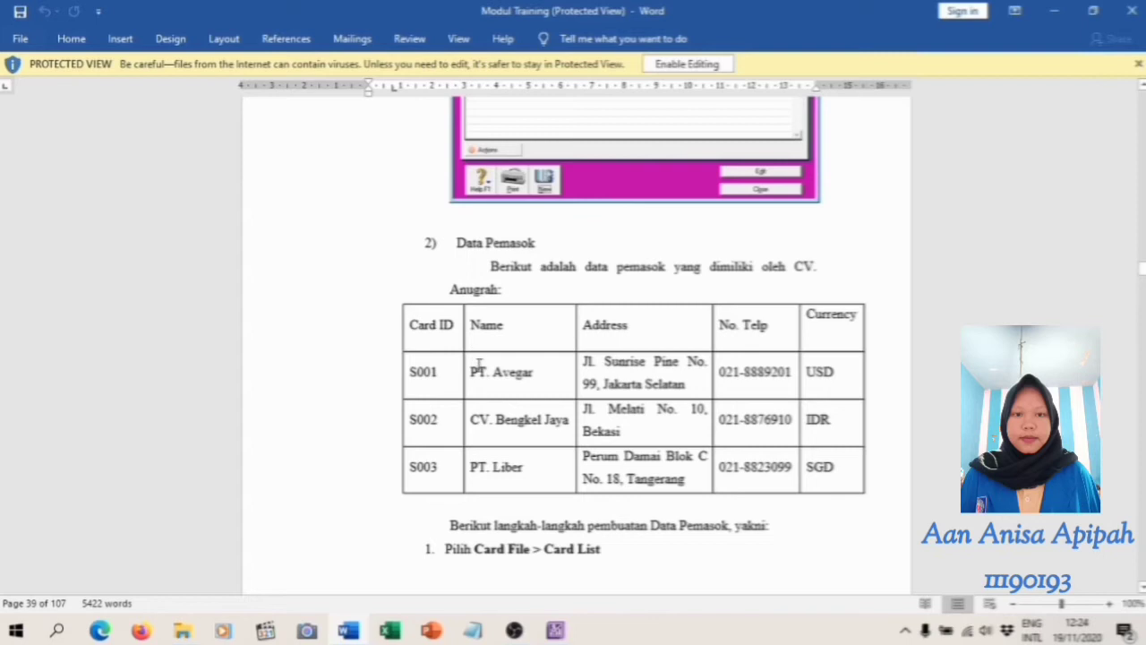
{"action": "left_click", "coordinate": [555, 630]}
{"action": "type", "text": "PT. Avegar"}
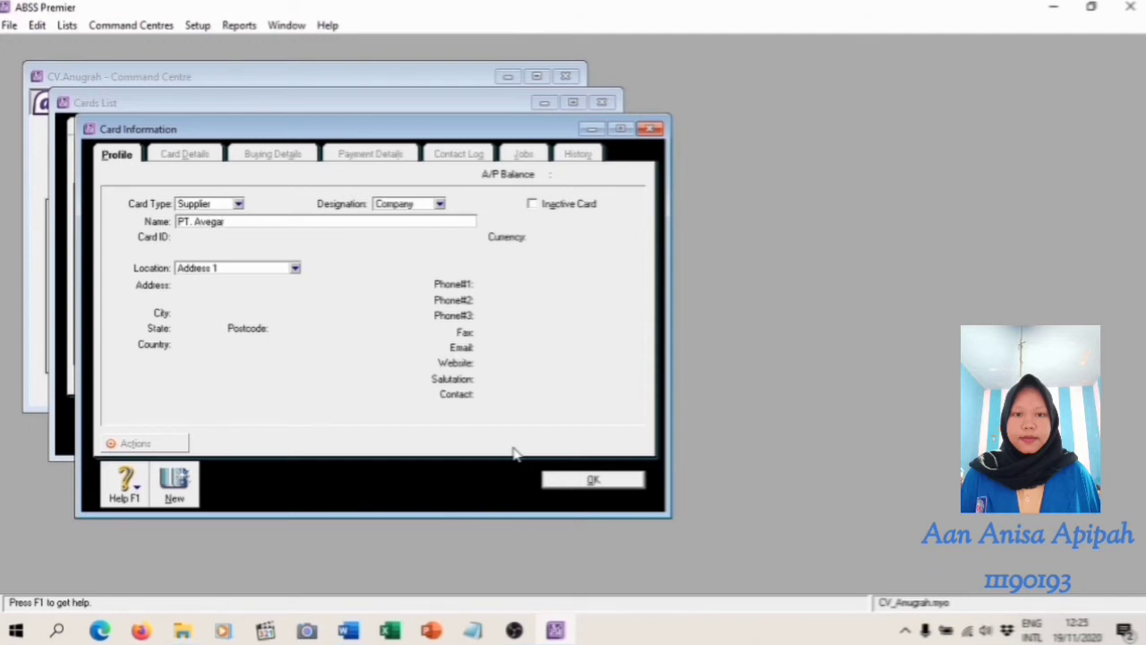
{"action": "key", "text": "Tab"}
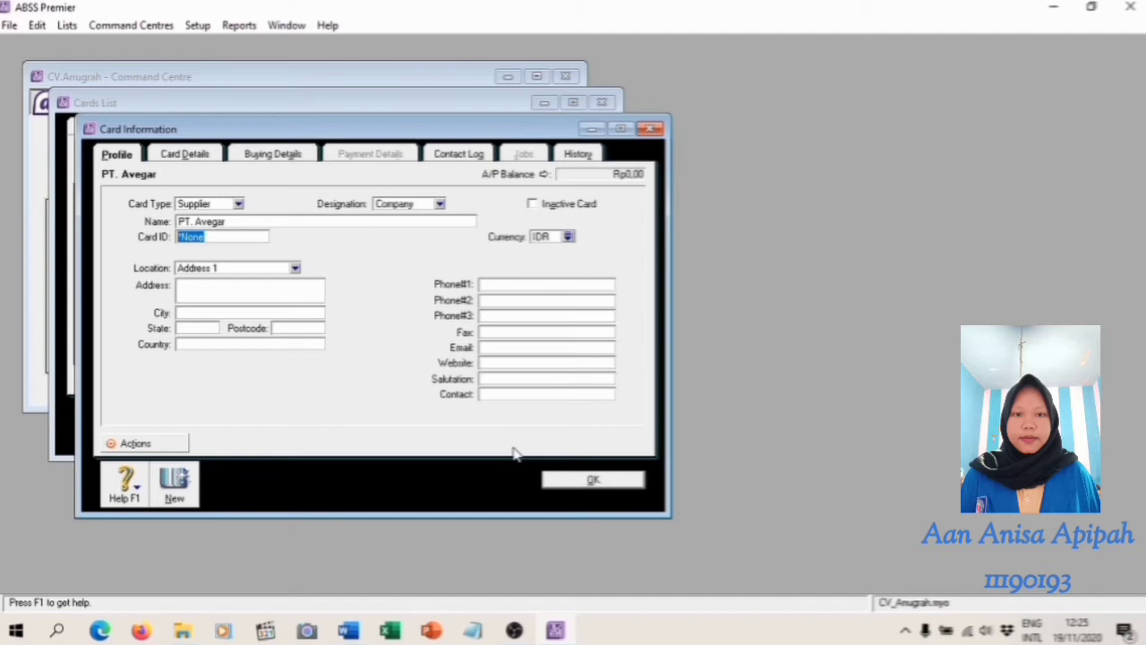
{"action": "type", "text": "S001"}
{"action": "left_click", "coordinate": [348, 630]}
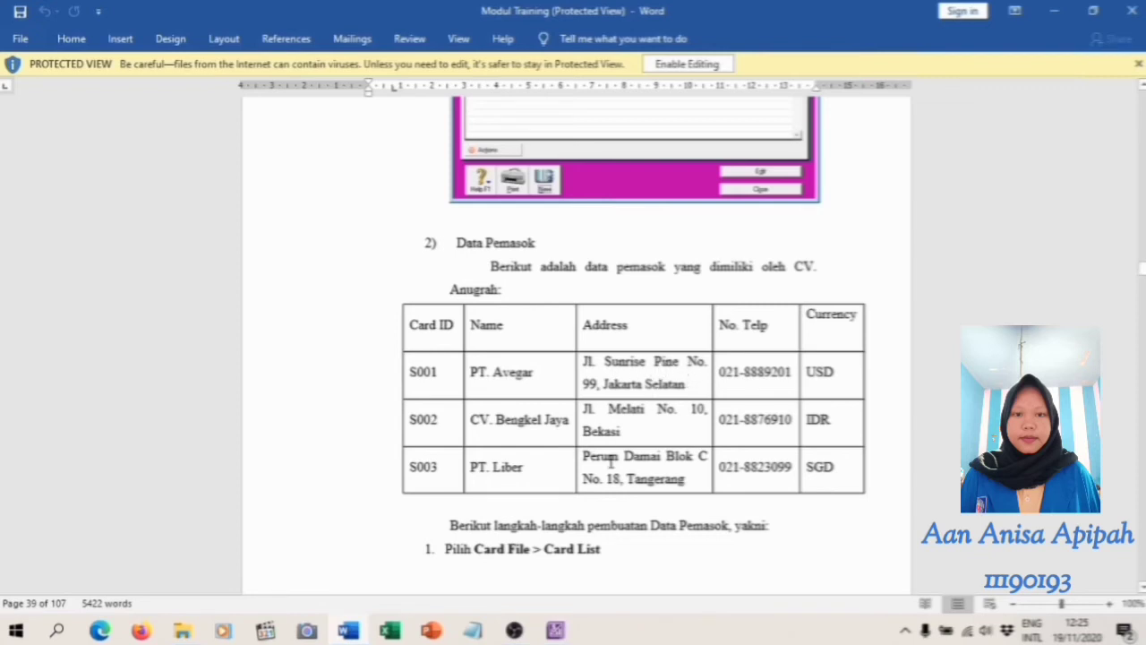
{"action": "left_click", "coordinate": [556, 630]}
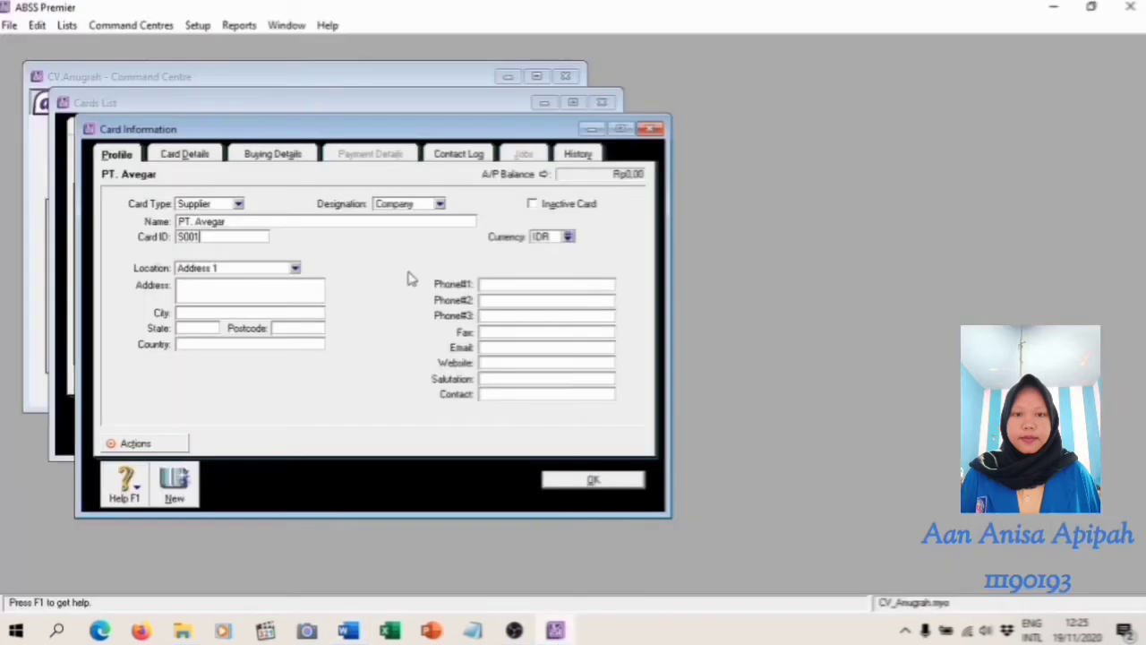
Fill in the street address and city of PT. Avegar
{"action": "left_click", "coordinate": [267, 289]}
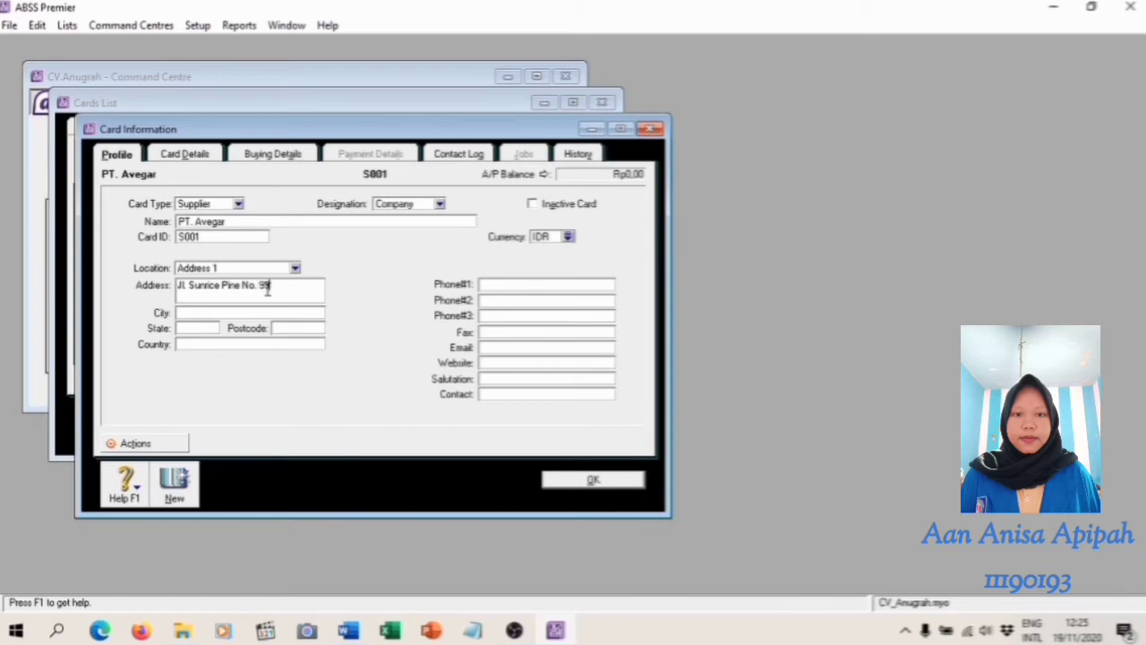
{"action": "left_click", "coordinate": [242, 314]}
{"action": "type", "text": "Jakarta Selatan"}
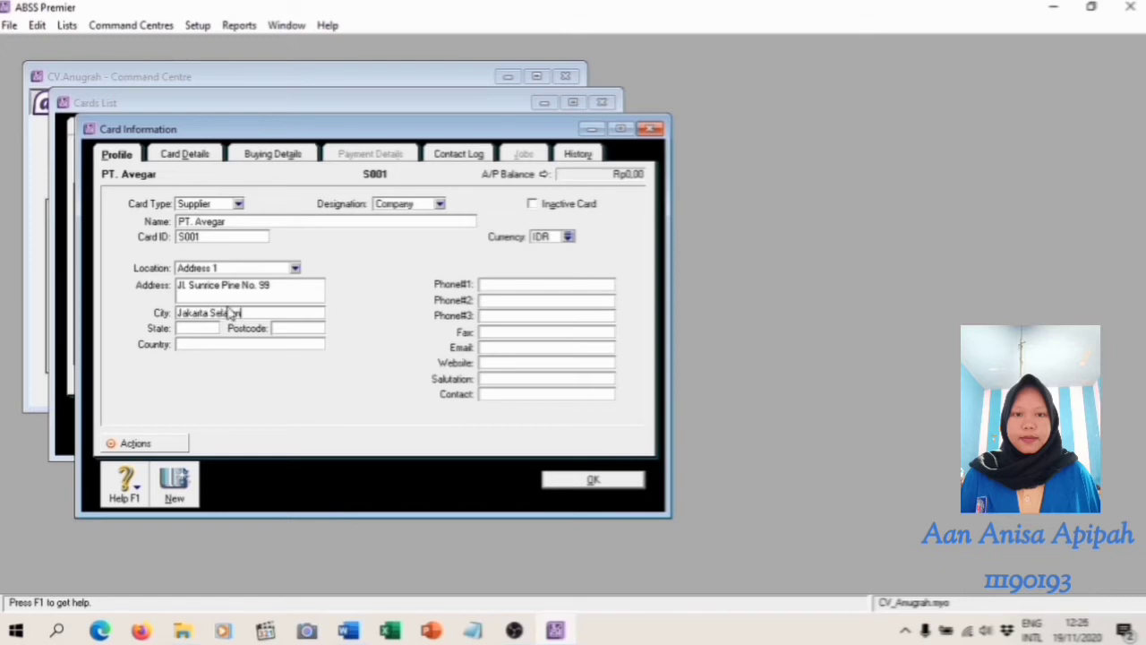
Set the currency of PT. Avegar to USD and enter its first phone number from the training module
{"action": "key", "text": "alt+Tab"}
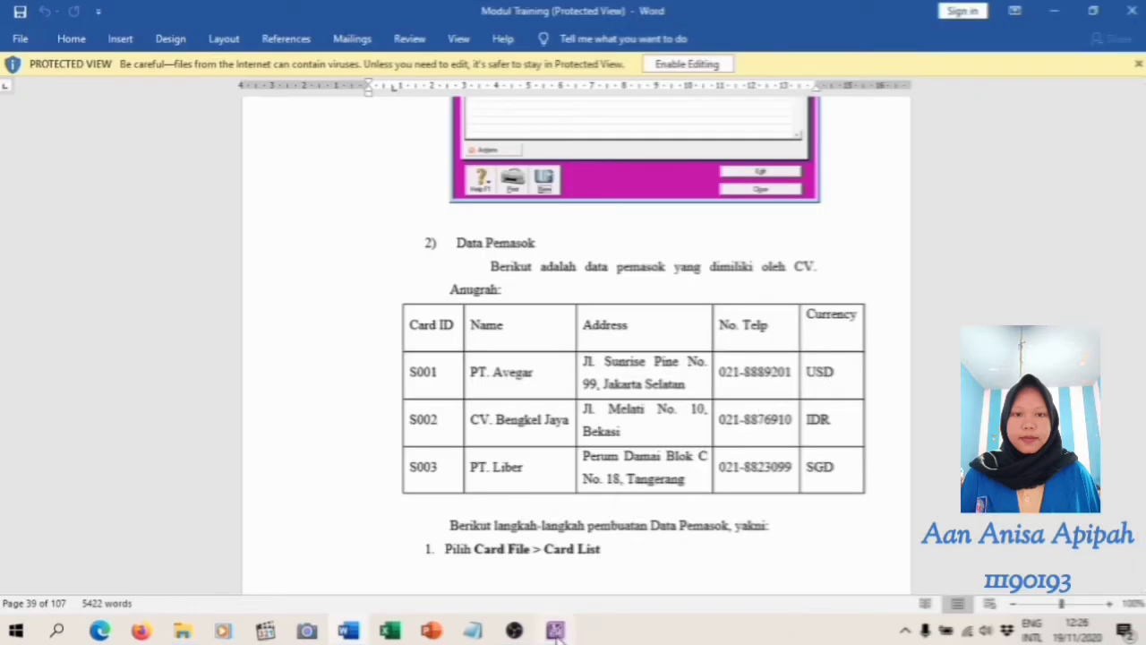
{"action": "key", "text": "alt+Tab"}
{"action": "left_click", "coordinate": [569, 237]}
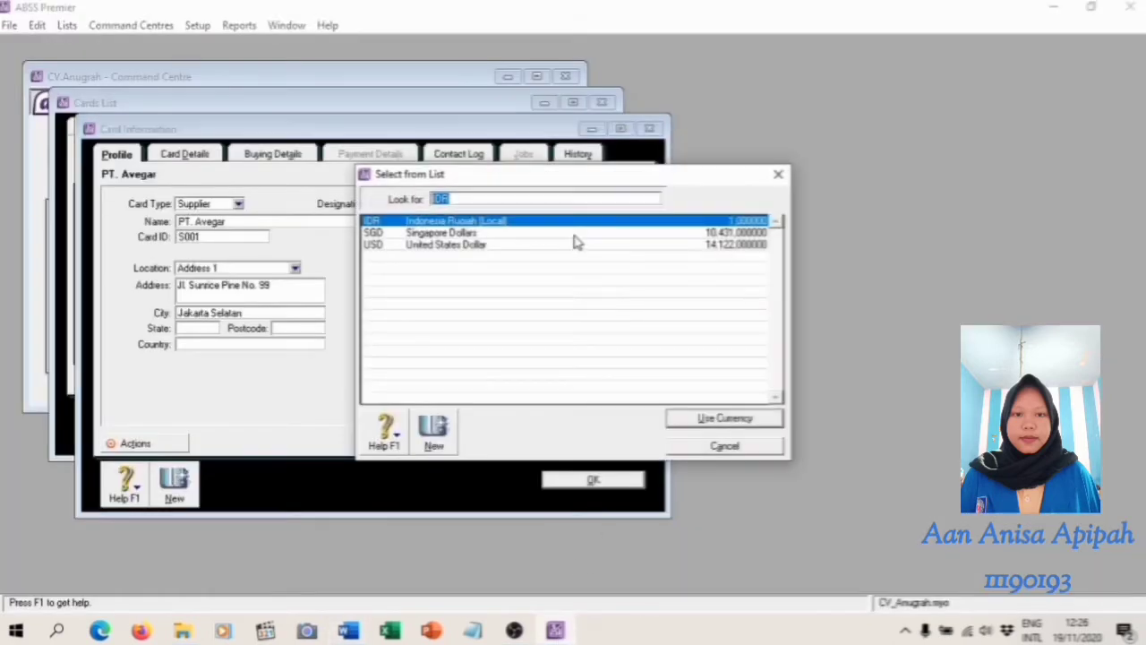
{"action": "left_click", "coordinate": [482, 245]}
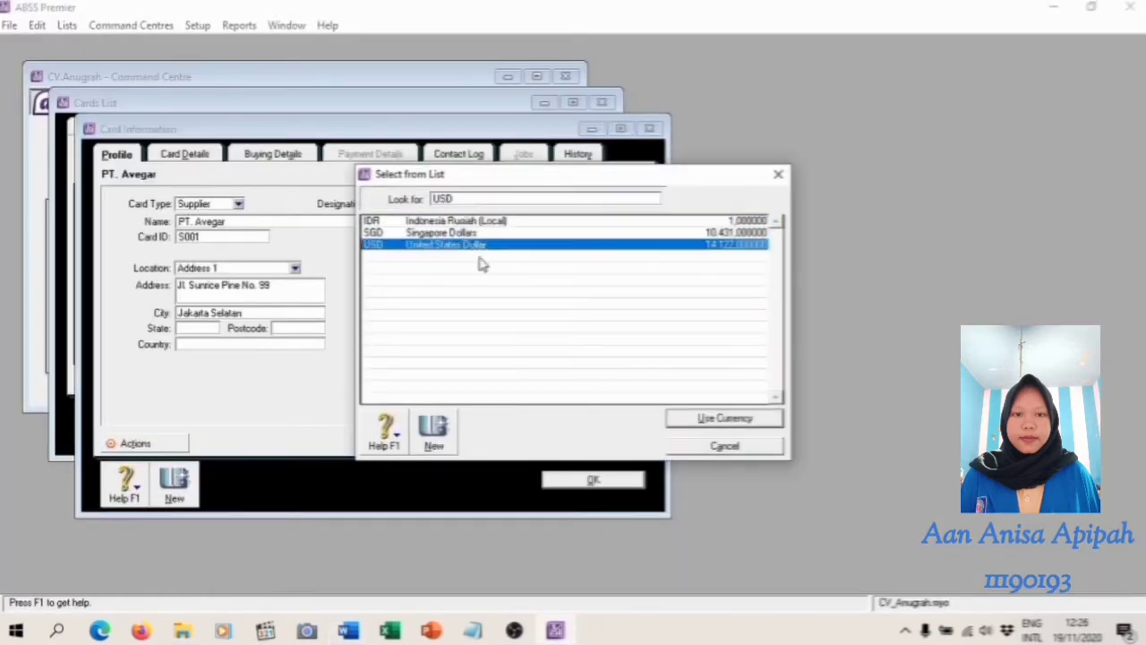
{"action": "left_click", "coordinate": [723, 419]}
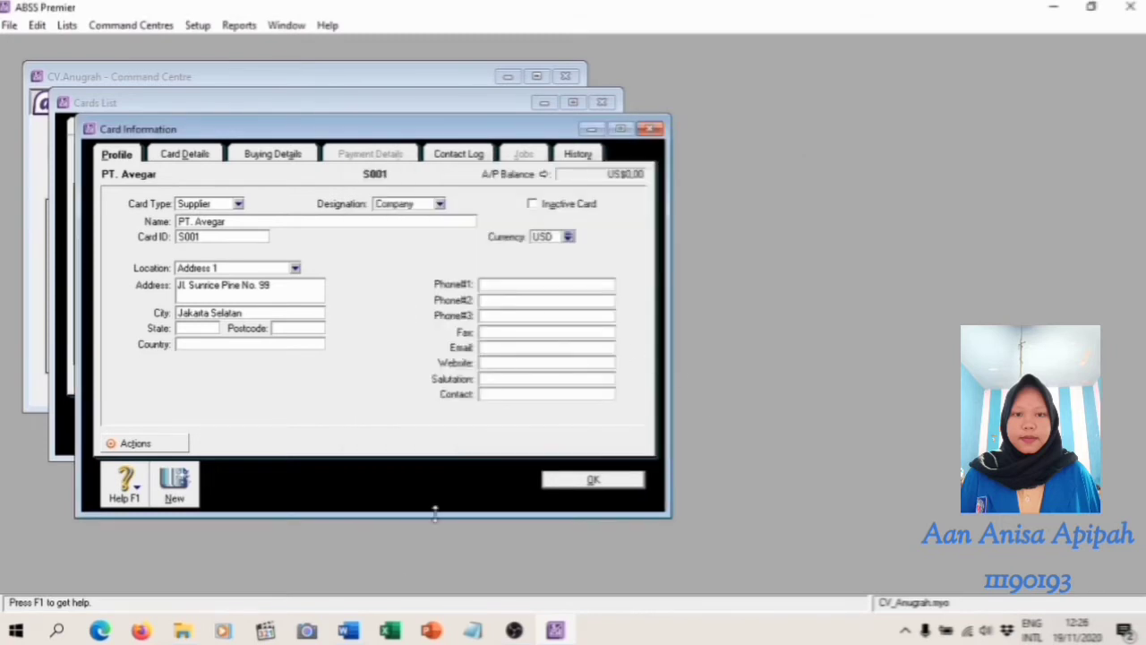
{"action": "left_click", "coordinate": [346, 627]}
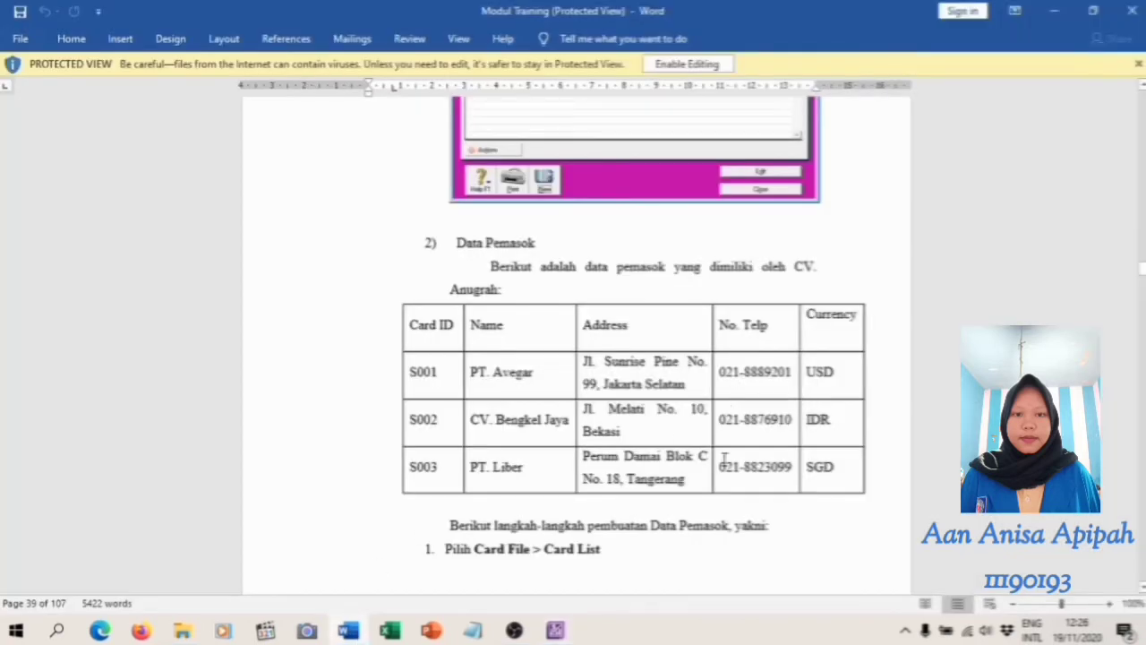
{"action": "left_click", "coordinate": [556, 632]}
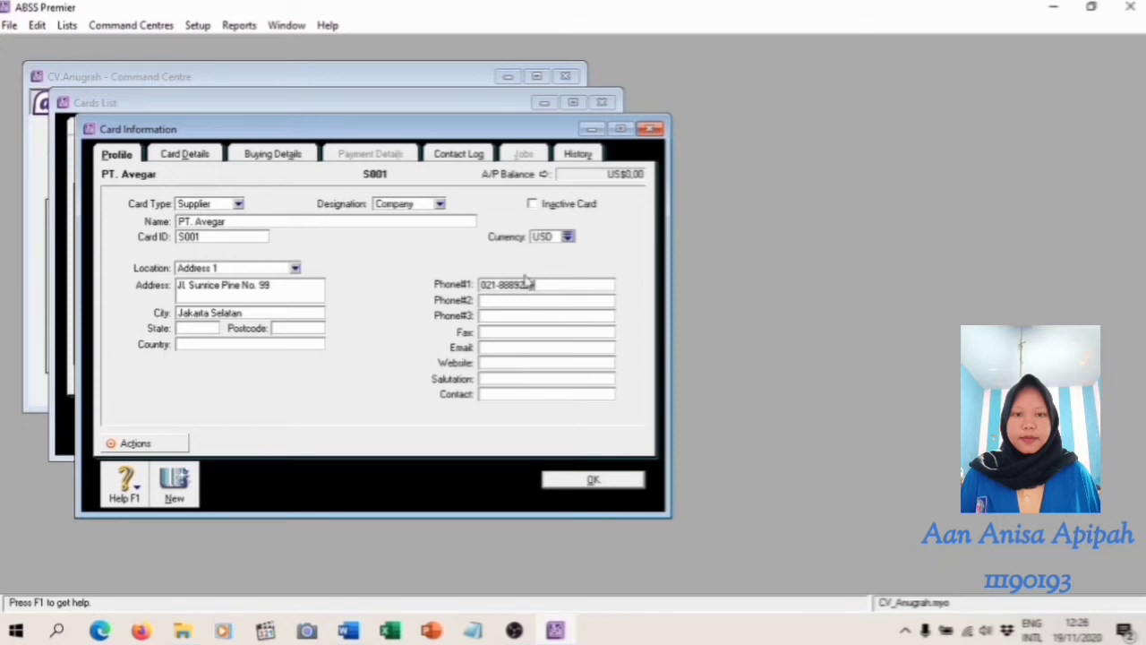
In the buying details of PT. Avegar, set the purchase layout to No Default and the tax code to PPN, and save the card
{"action": "left_click", "coordinate": [270, 158]}
{"action": "left_click", "coordinate": [359, 204]}
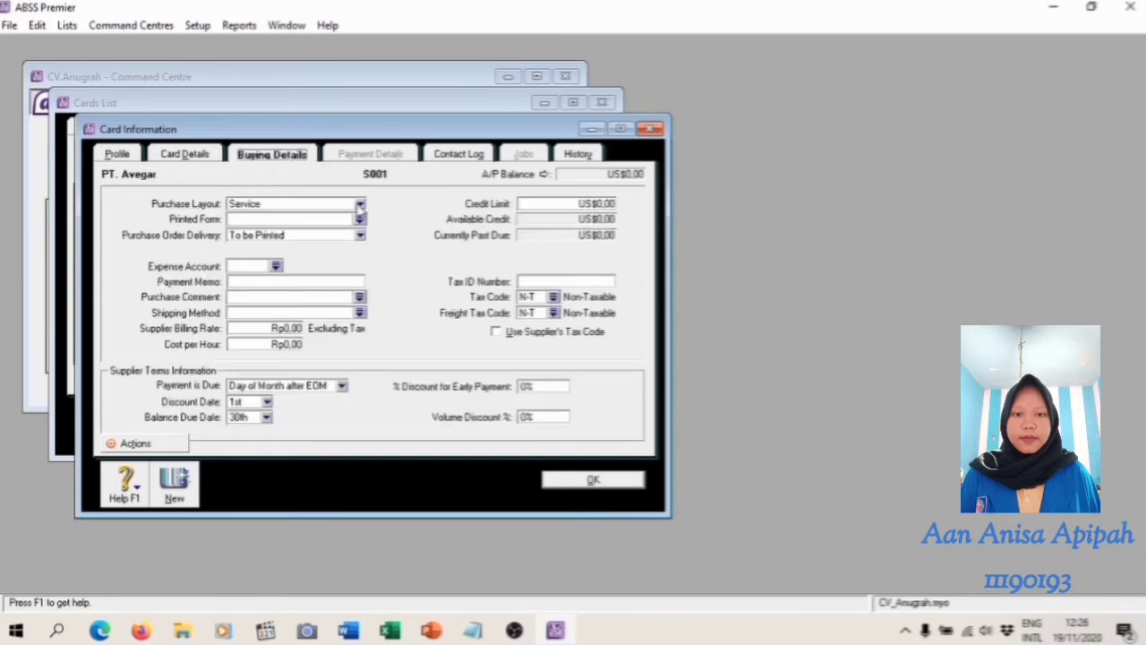
{"action": "left_click", "coordinate": [308, 222]}
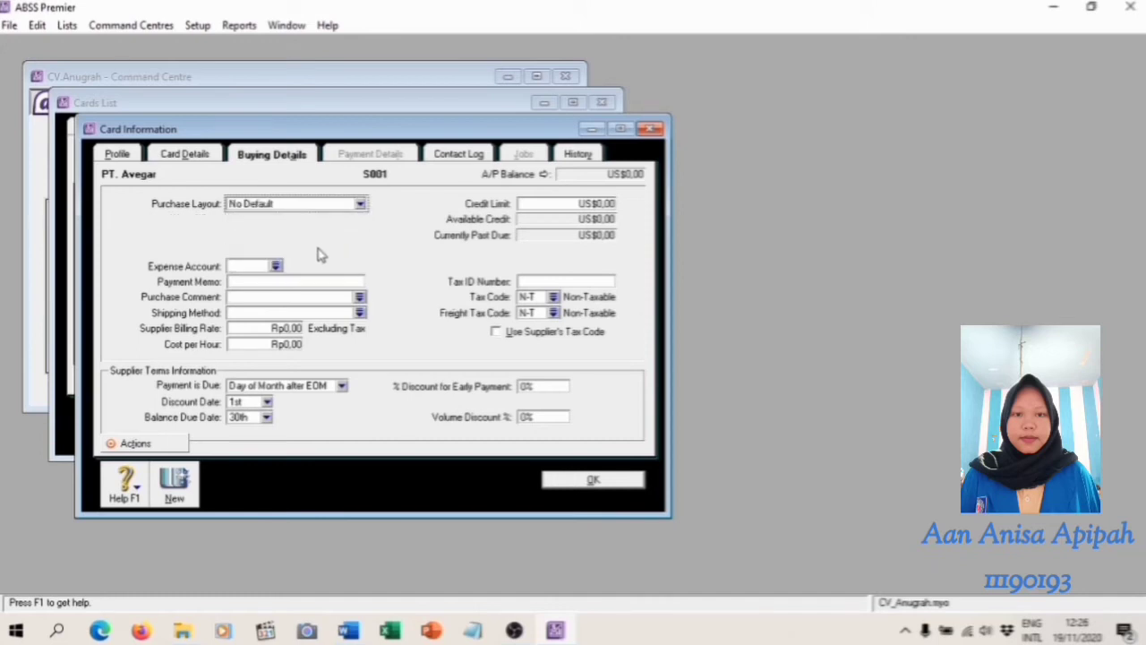
{"action": "left_click", "coordinate": [554, 297]}
{"action": "left_click", "coordinate": [494, 246]}
{"action": "left_click", "coordinate": [743, 420]}
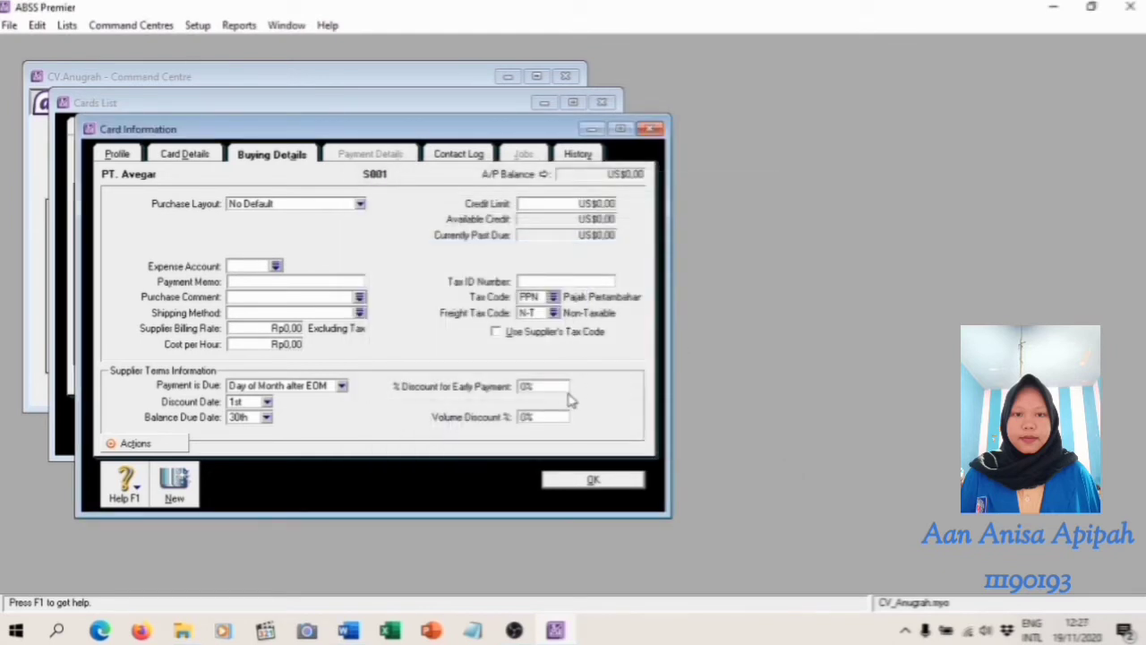
{"action": "left_click", "coordinate": [570, 483]}
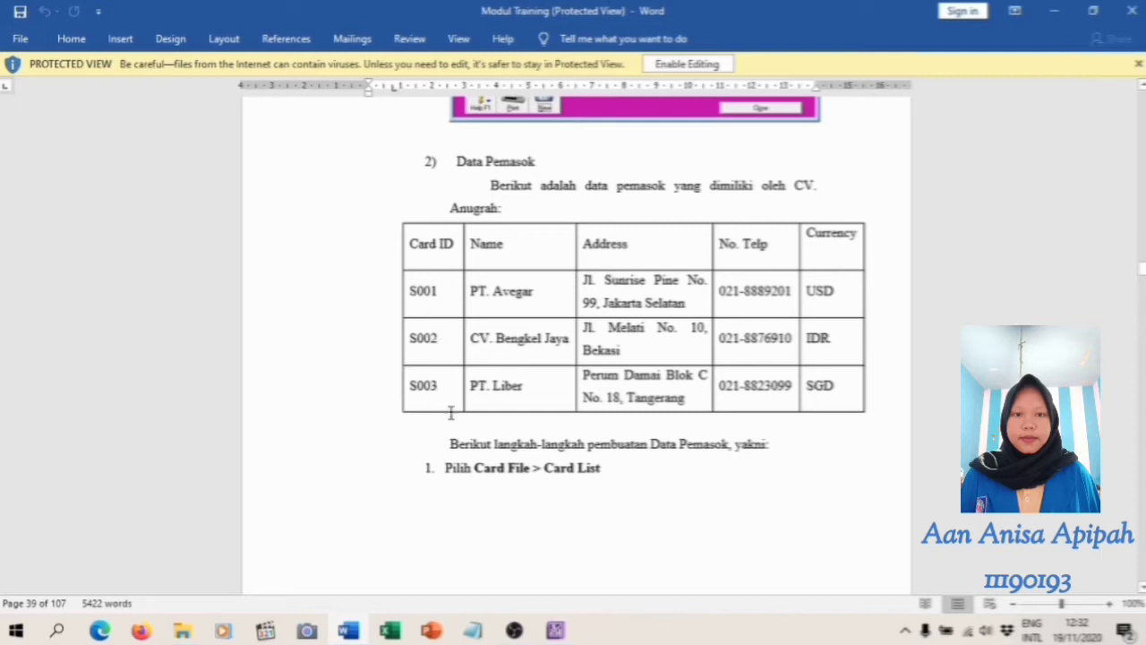
Close the supplier cards list in ABSS Premier and go to the Data Karyawan table in the Word training module
{"action": "mouse_move", "coordinate": [557, 633]}
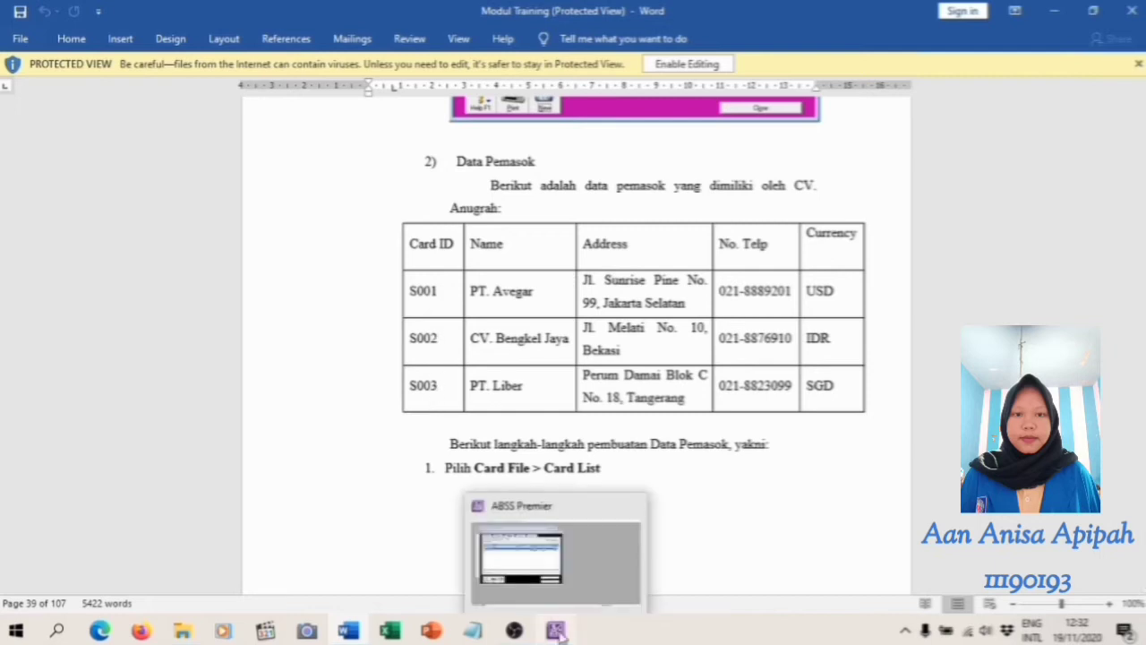
{"action": "left_click", "coordinate": [557, 632]}
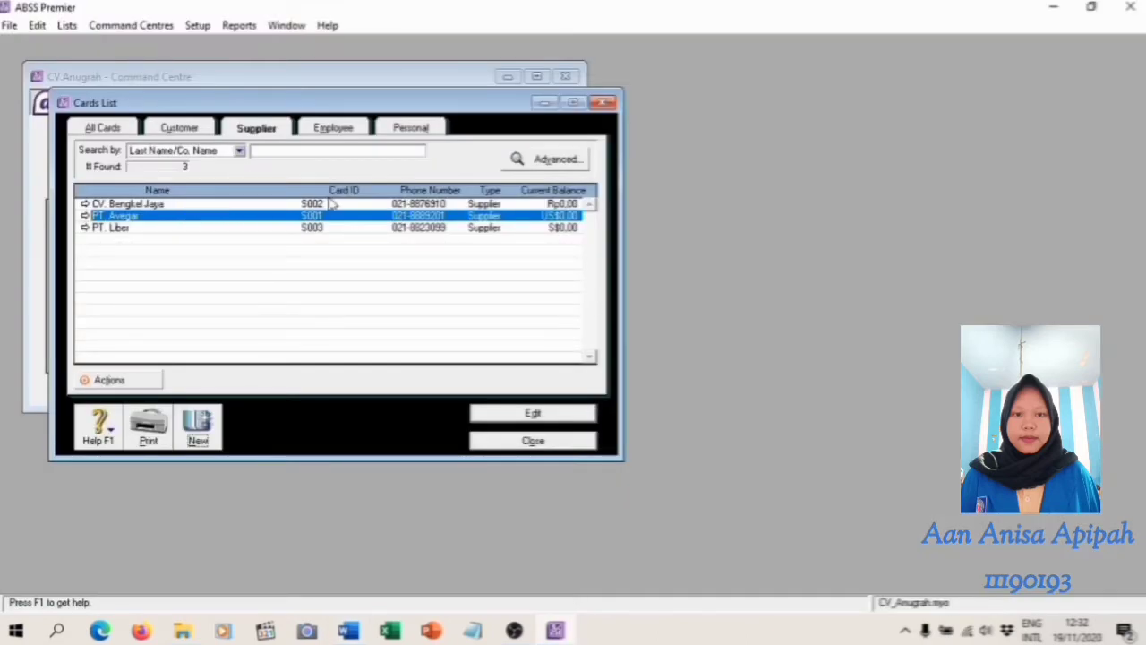
{"action": "left_click", "coordinate": [532, 441]}
{"action": "key", "text": "alt+Tab"}
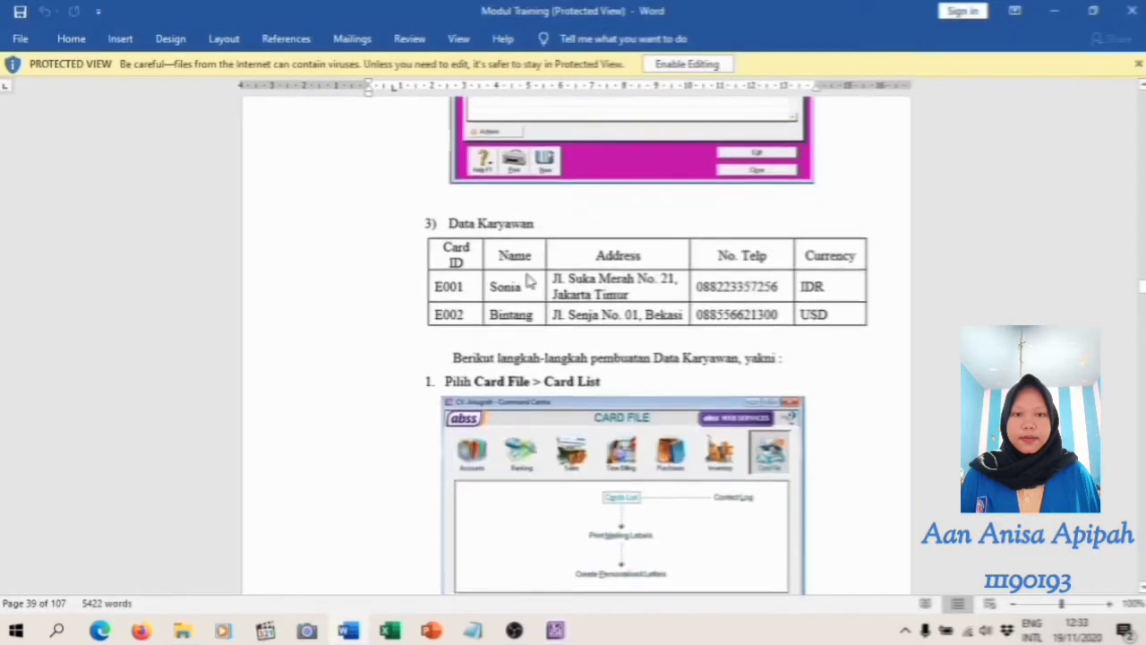
{"action": "scroll", "coordinate": [528, 275], "scroll_direction": "up", "scroll_amount": 1}
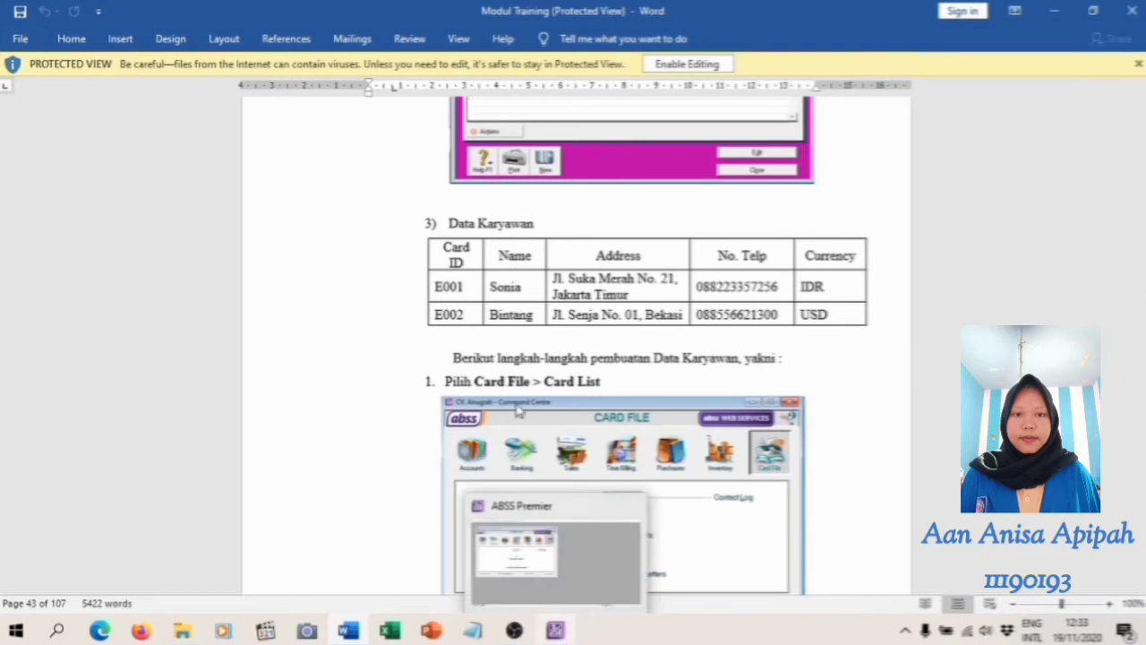
Reopen the cards list in ABSS Premier, show the employee cards and start a new employee card
{"action": "left_click", "coordinate": [556, 631]}
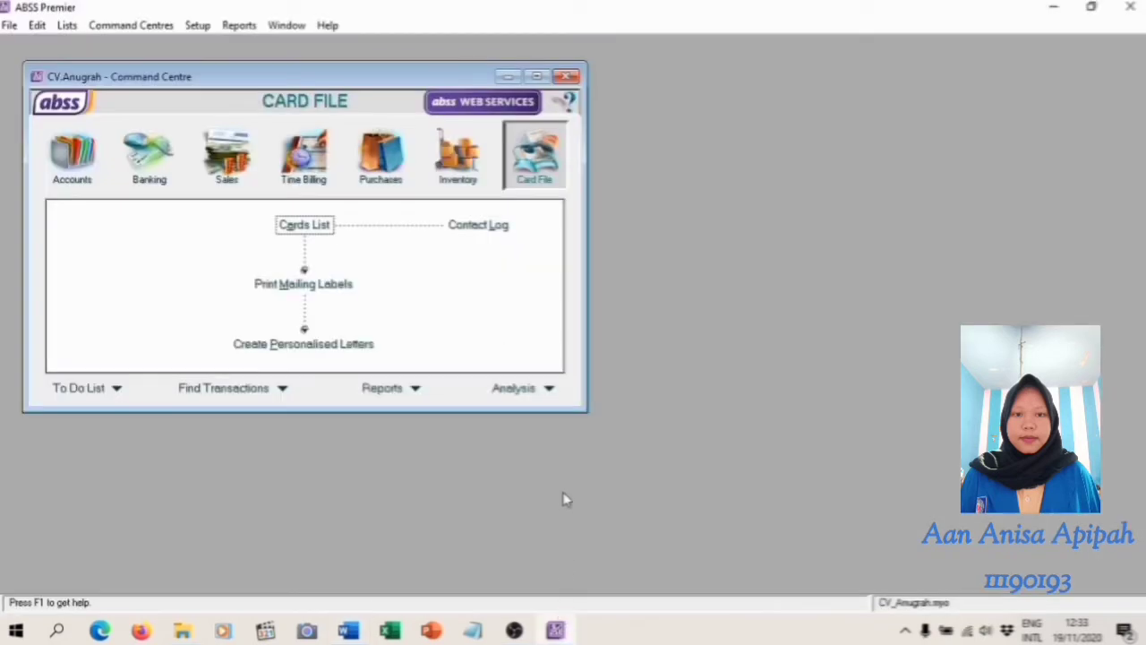
{"action": "left_click", "coordinate": [317, 224]}
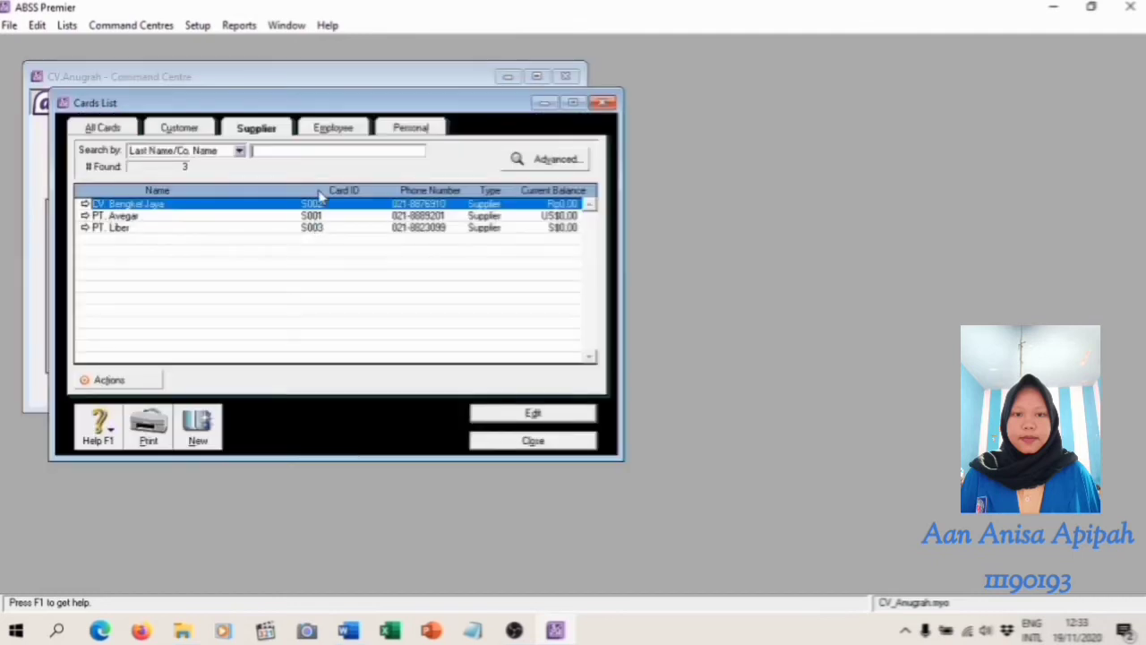
{"action": "left_click", "coordinate": [341, 130]}
{"action": "left_click", "coordinate": [197, 430]}
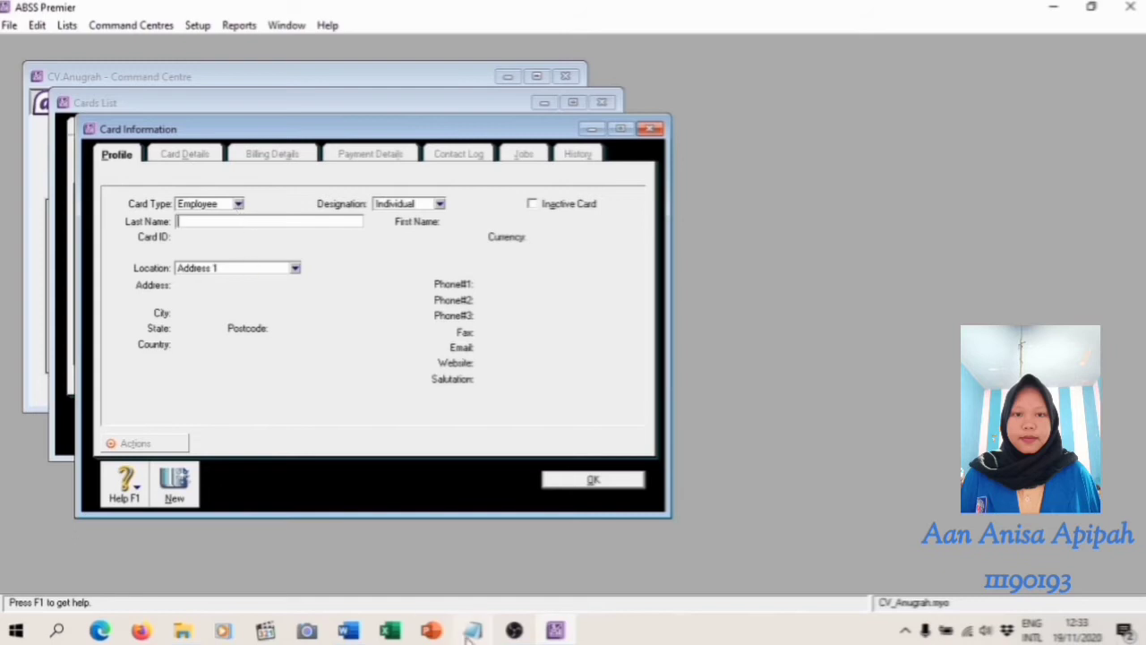
Enter the first employee's last name and card ID from the Data Karyawan table in the Word training module
{"action": "left_click", "coordinate": [348, 632]}
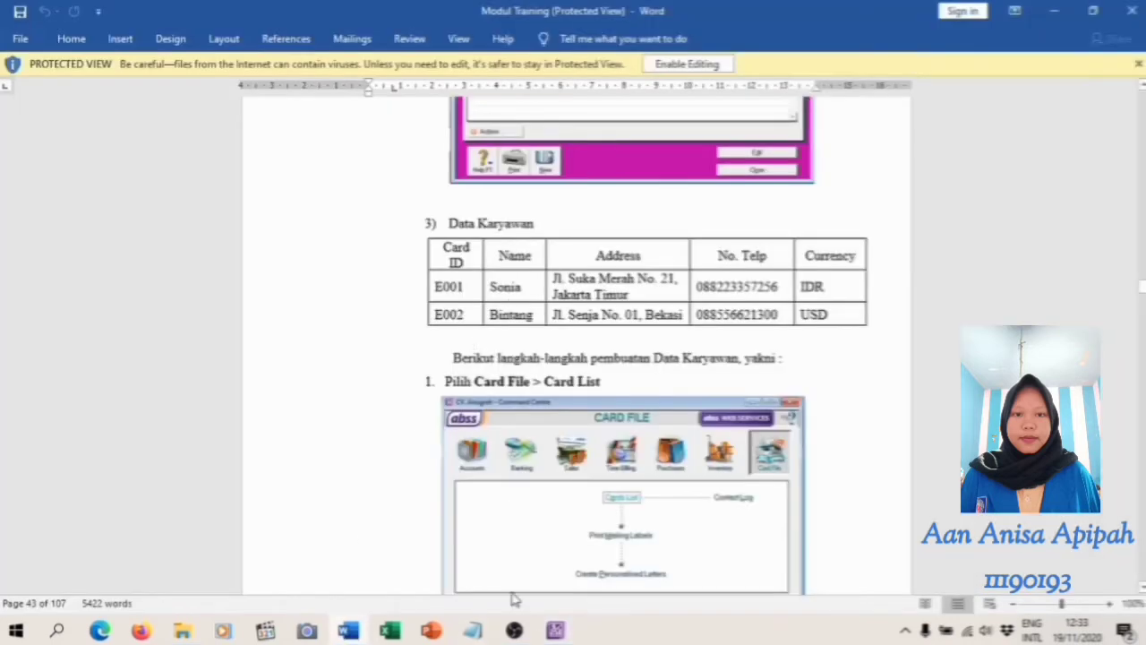
{"action": "left_click", "coordinate": [553, 632]}
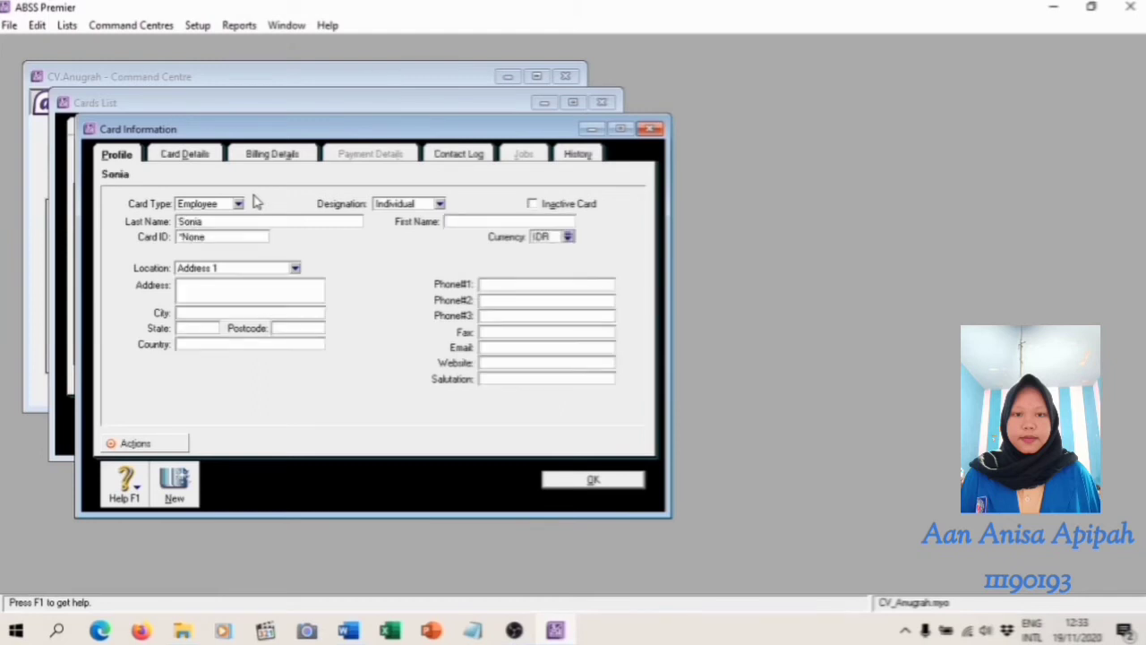
{"action": "left_click", "coordinate": [214, 236]}
{"action": "type", "text": "E001"}
Fill in the employee's street address and city from the Data Karyawan table in the Word training module
{"action": "left_click", "coordinate": [350, 627]}
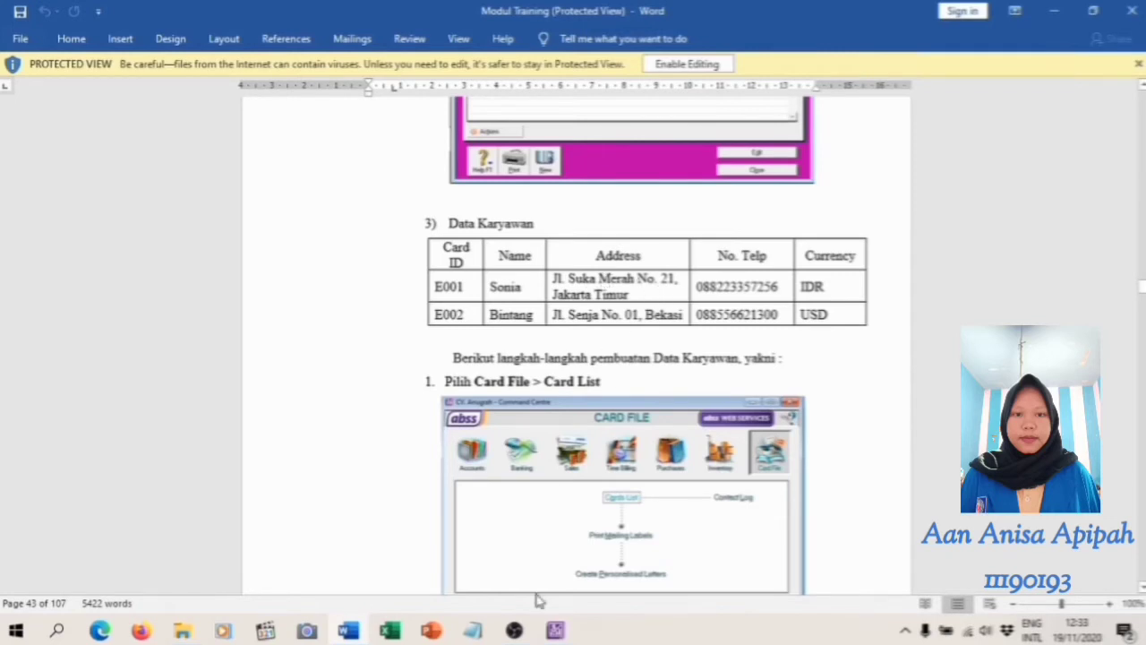
{"action": "left_click", "coordinate": [553, 631]}
{"action": "left_click", "coordinate": [284, 286]}
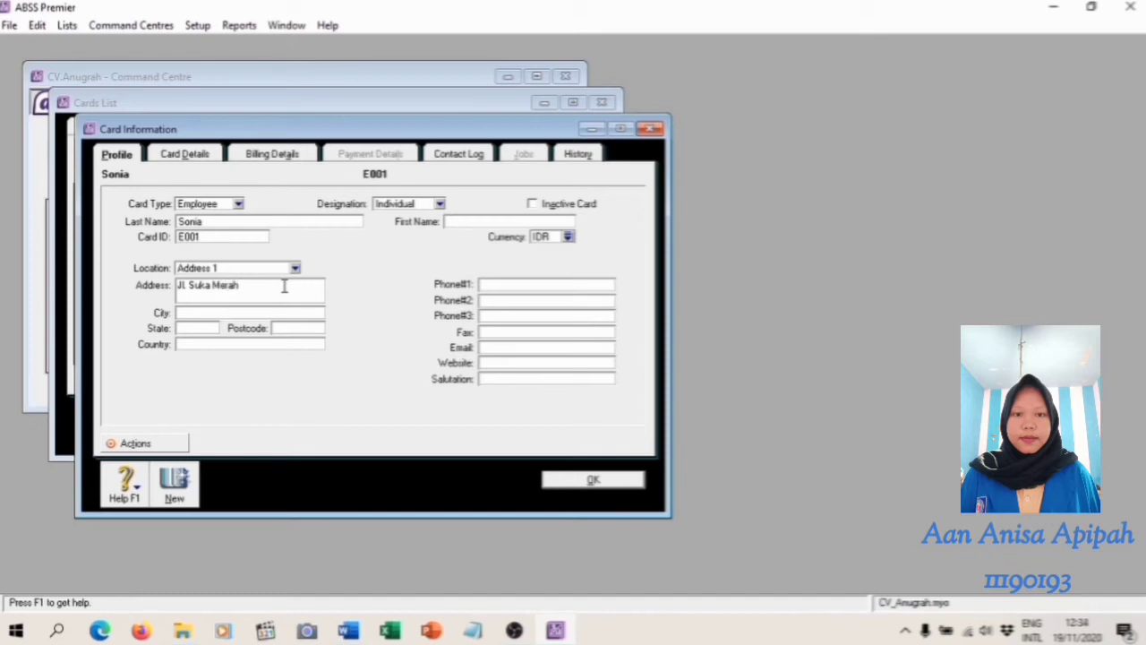
{"action": "type", "text": ". 21"}
{"action": "left_click", "coordinate": [271, 316]}
{"action": "type", "text": "Jakarta Timur"}
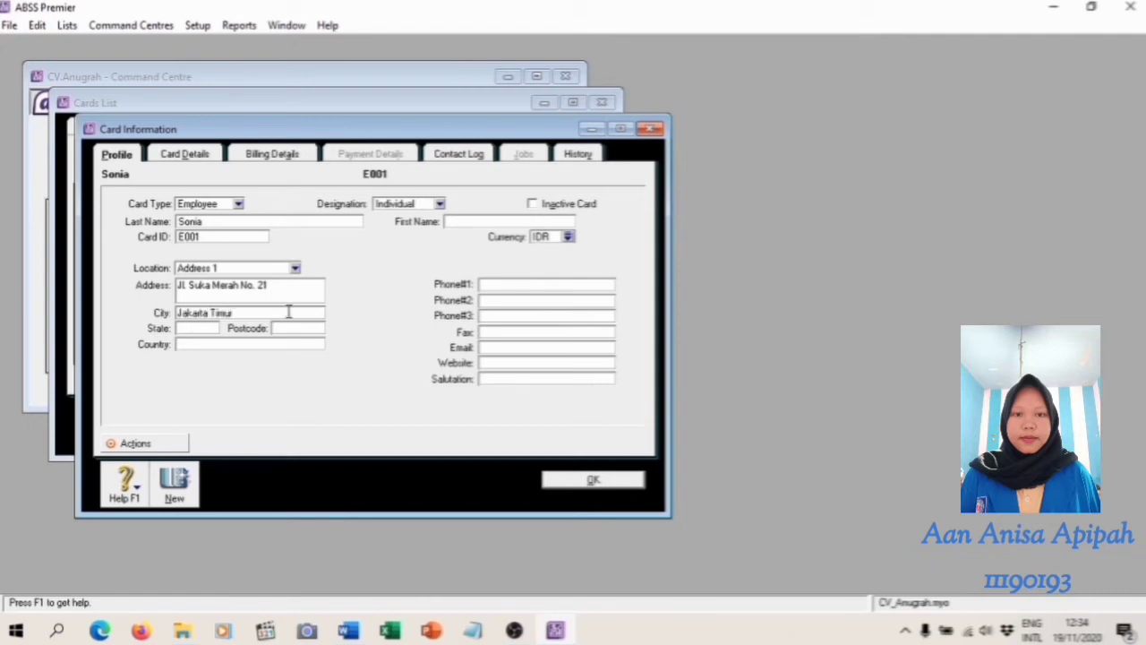
Enter the employee's first phone number from the training module and save the card
{"action": "left_click", "coordinate": [347, 631]}
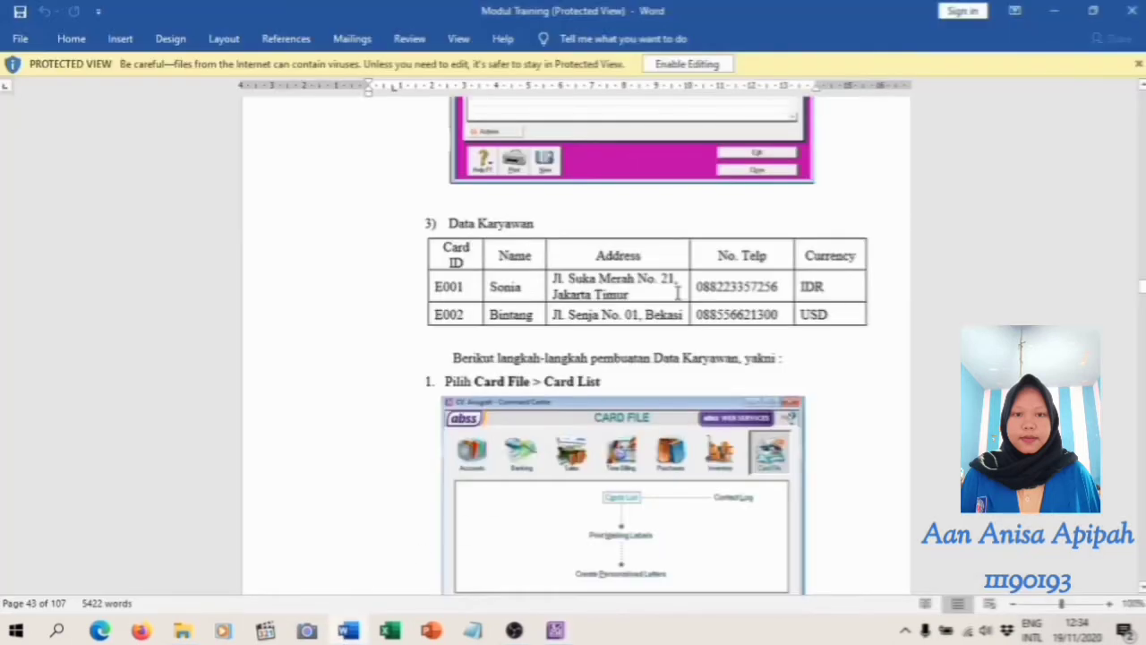
{"action": "key", "text": "alt+Tab"}
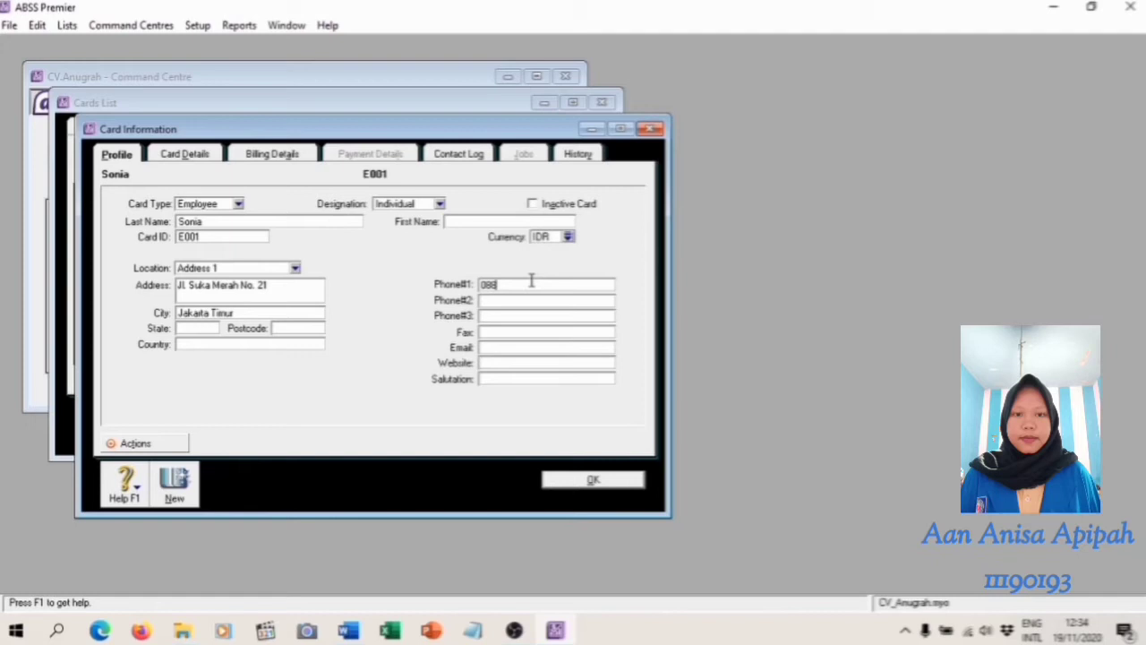
{"action": "left_click", "coordinate": [593, 480]}
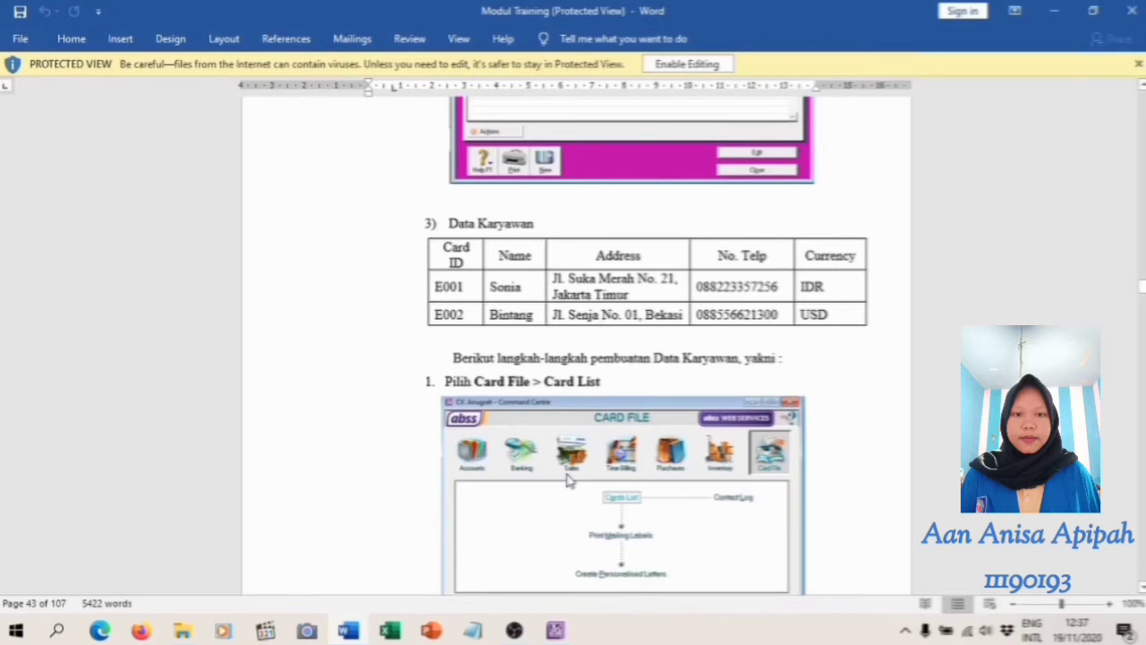
Close the employee cards list and go to the CV. Anugrah January 2020 trial balance in the Word training module
{"action": "left_click", "coordinate": [555, 630]}
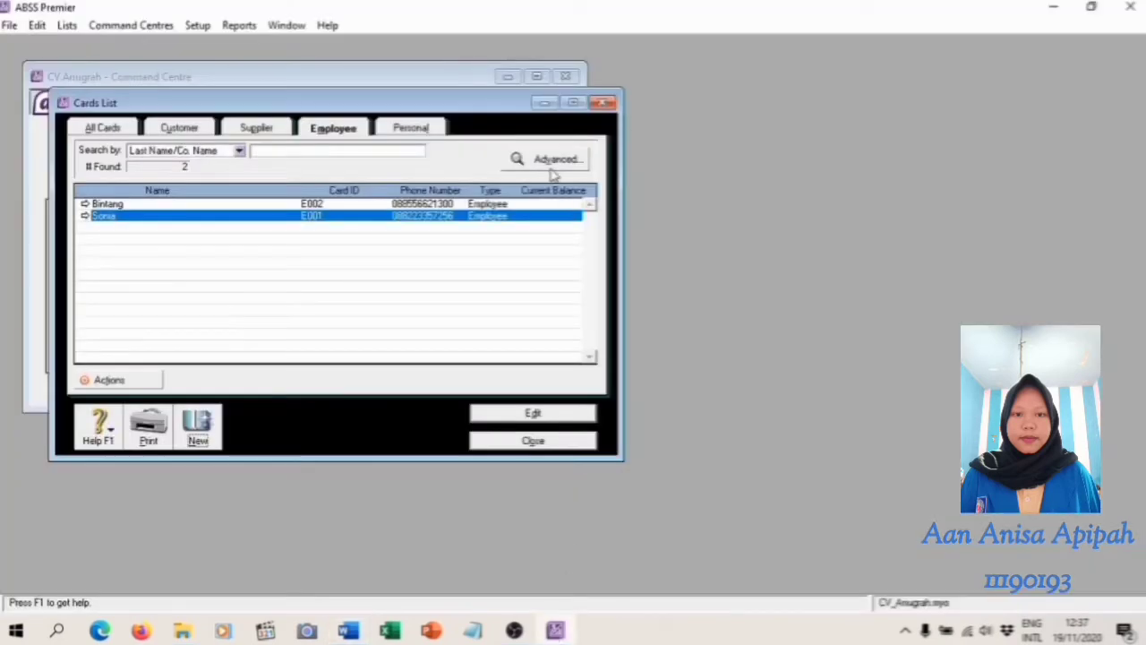
{"action": "left_click", "coordinate": [533, 441]}
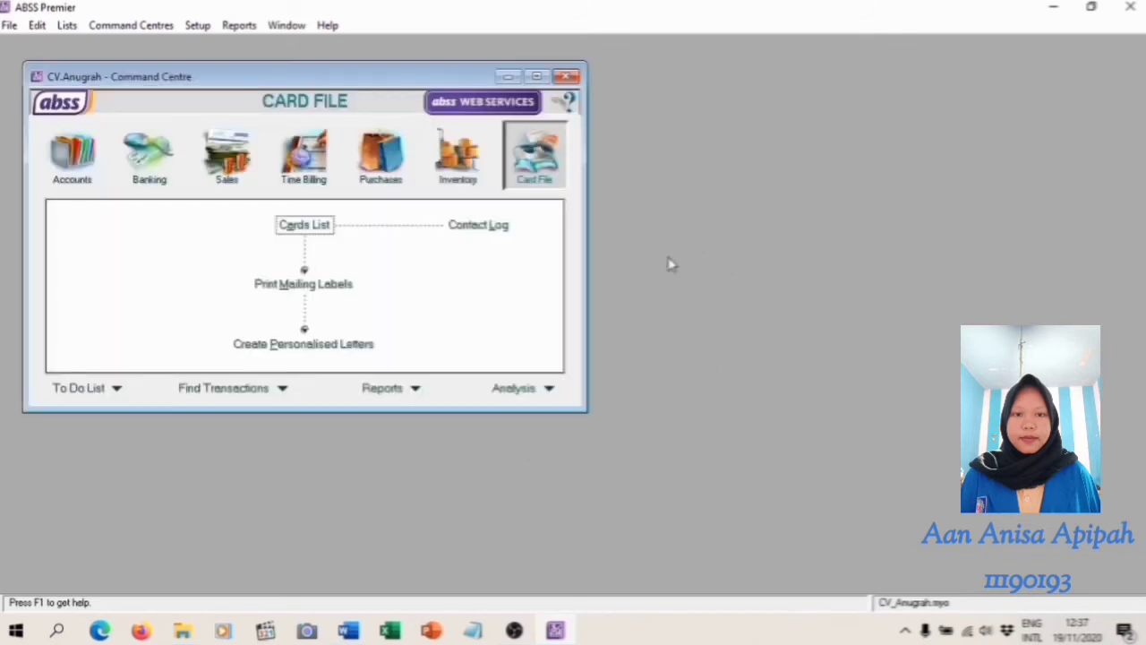
{"action": "key", "text": "alt+Tab"}
{"action": "scroll", "coordinate": [668, 194], "scroll_direction": "down", "scroll_amount": 10}
{"action": "scroll", "coordinate": [667, 179], "scroll_direction": "down", "scroll_amount": 3}
{"action": "scroll", "coordinate": [667, 180], "scroll_direction": "up", "scroll_amount": 3}
{"action": "scroll", "coordinate": [664, 181], "scroll_direction": "down", "scroll_amount": 2}
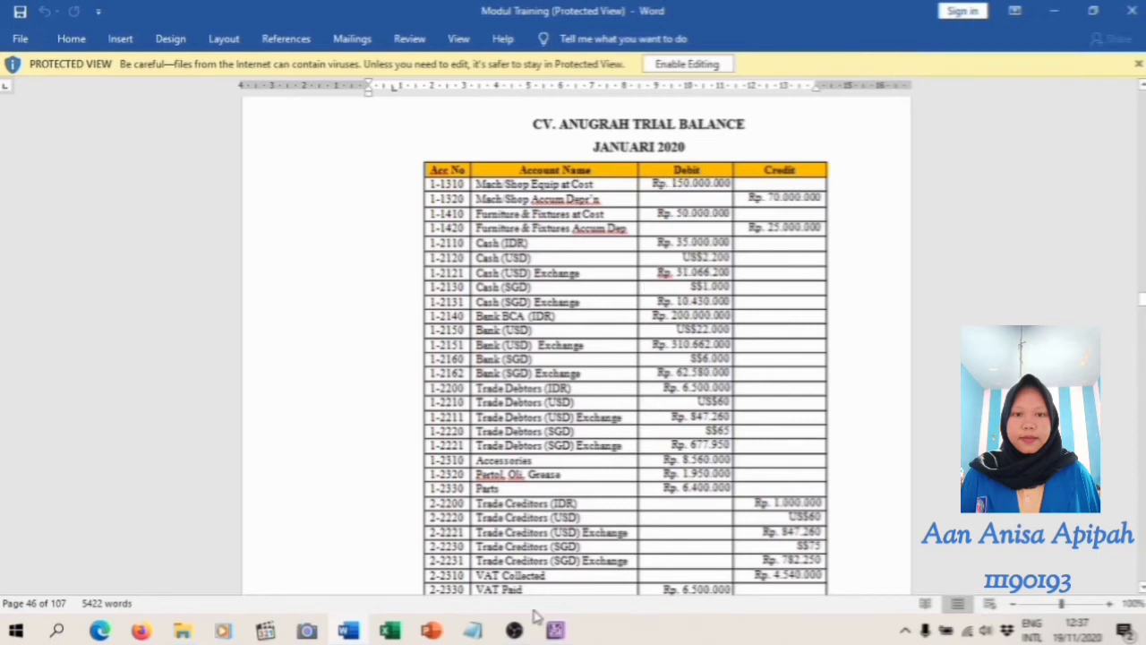
Open Account Opening Balances in ABSS Premier and make its window taller to show more accounts
{"action": "left_click", "coordinate": [556, 631]}
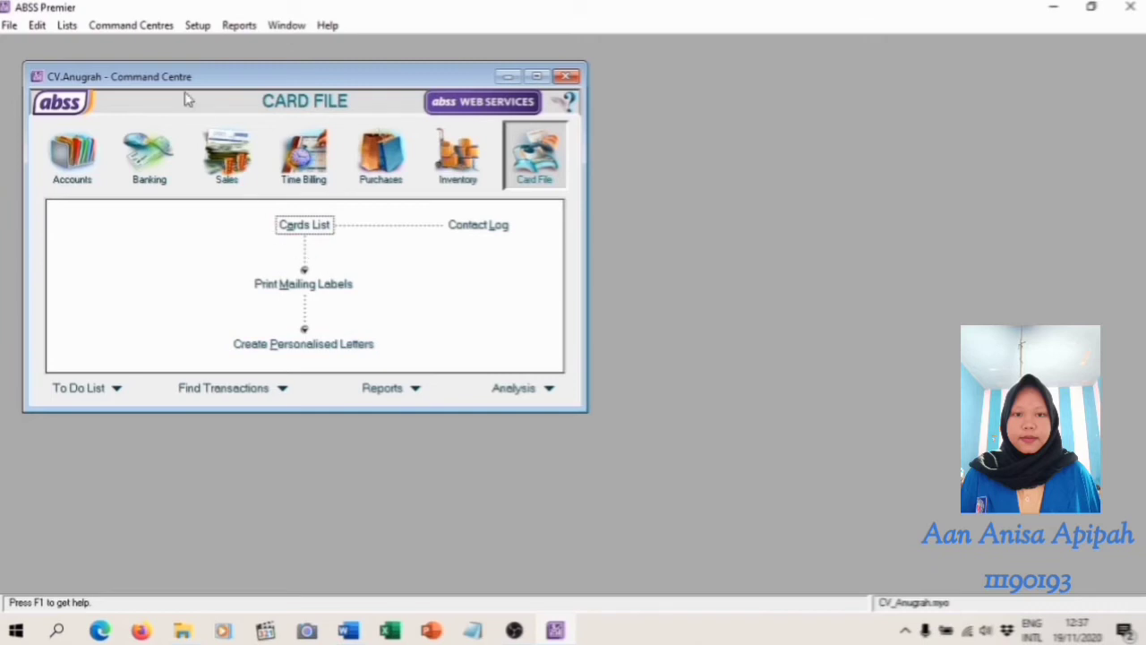
{"action": "left_click", "coordinate": [199, 27]}
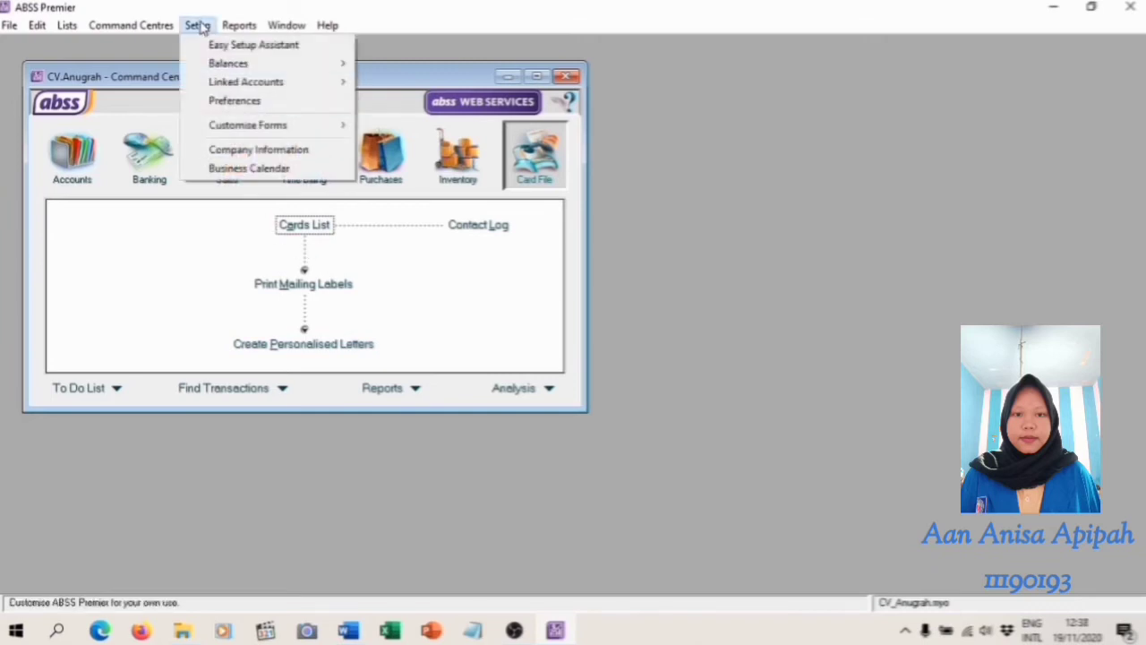
{"action": "mouse_move", "coordinate": [260, 64]}
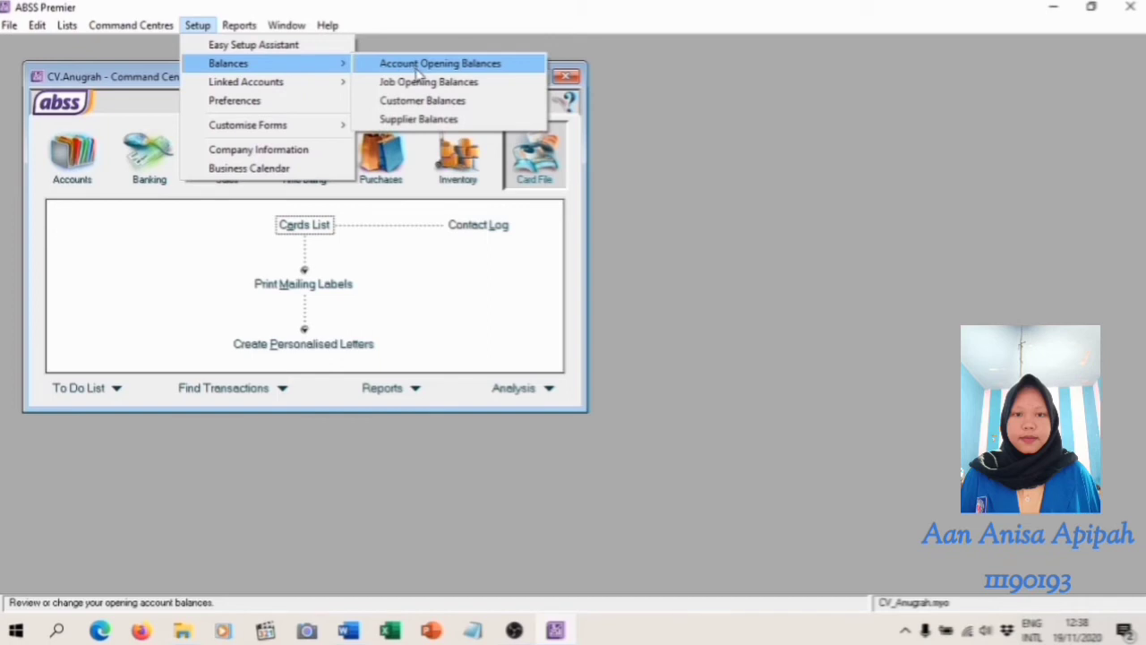
{"action": "left_click", "coordinate": [419, 68]}
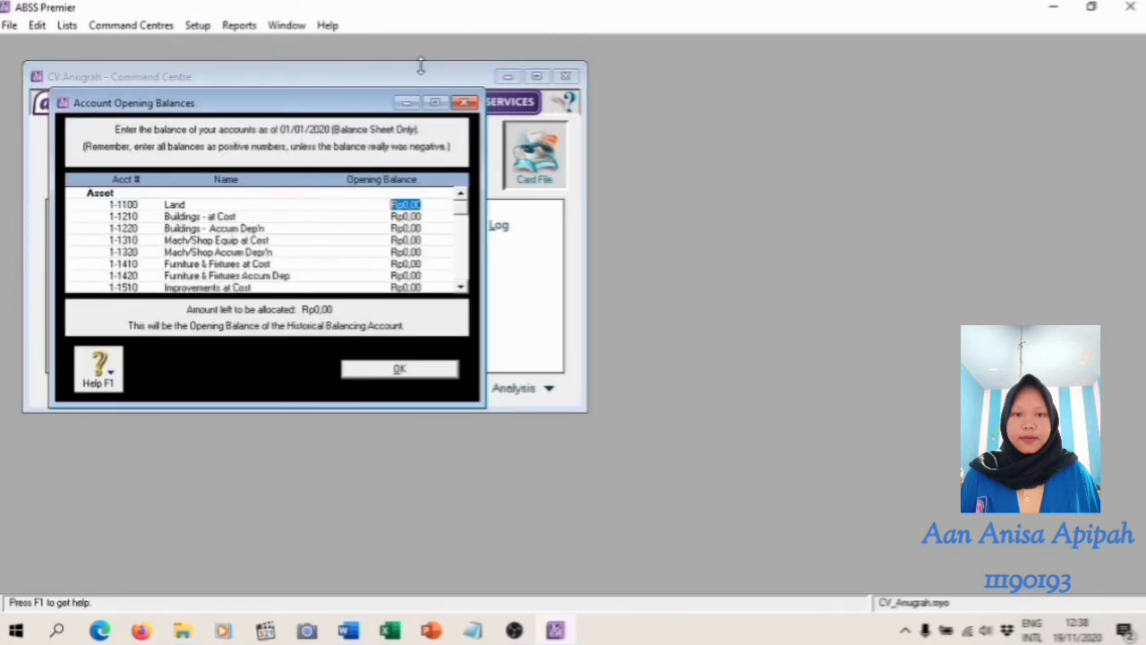
{"action": "left_click_drag", "start_coordinate": [320, 405], "coordinate": [315, 589]}
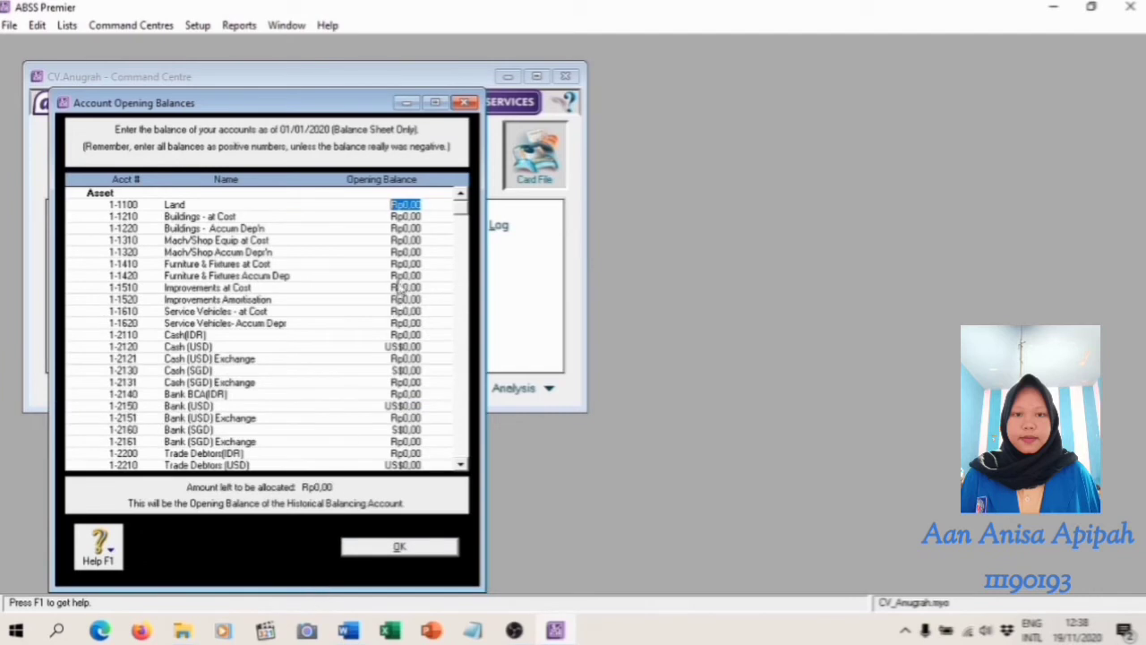
Set the opening balance of 1-1310 Mach/Shop Equip at Cost to Rp150.000.000, as given in the trial balance
{"action": "key", "text": "alt+Tab"}
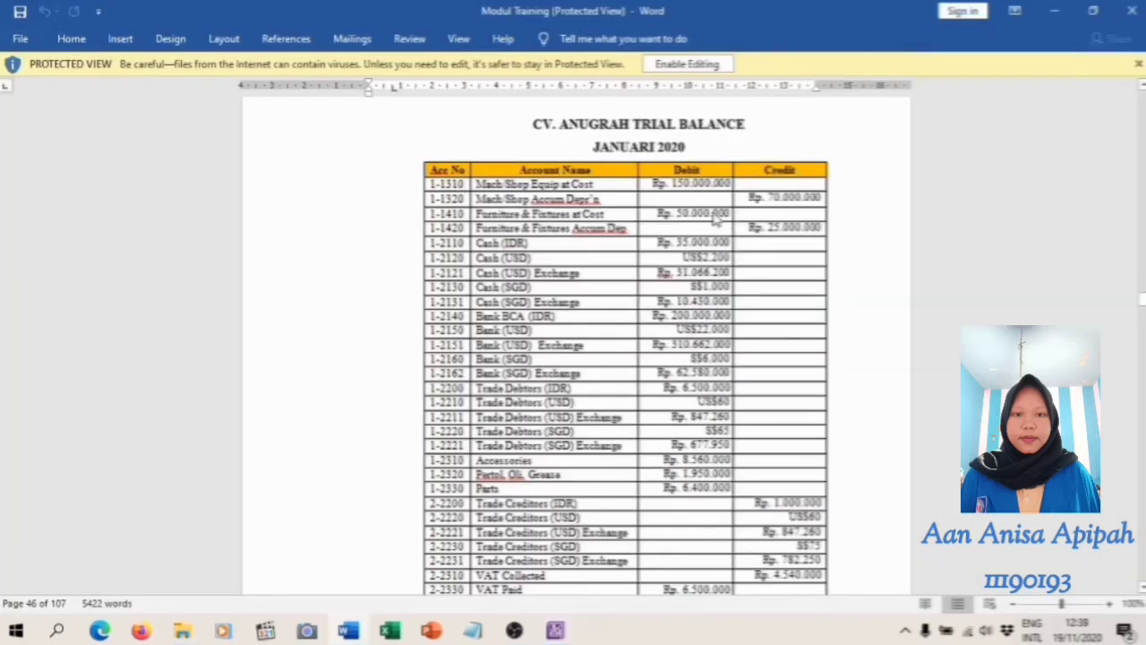
{"action": "left_click", "coordinate": [555, 632]}
{"action": "left_click", "coordinate": [407, 240]}
{"action": "type", "text": "15"}
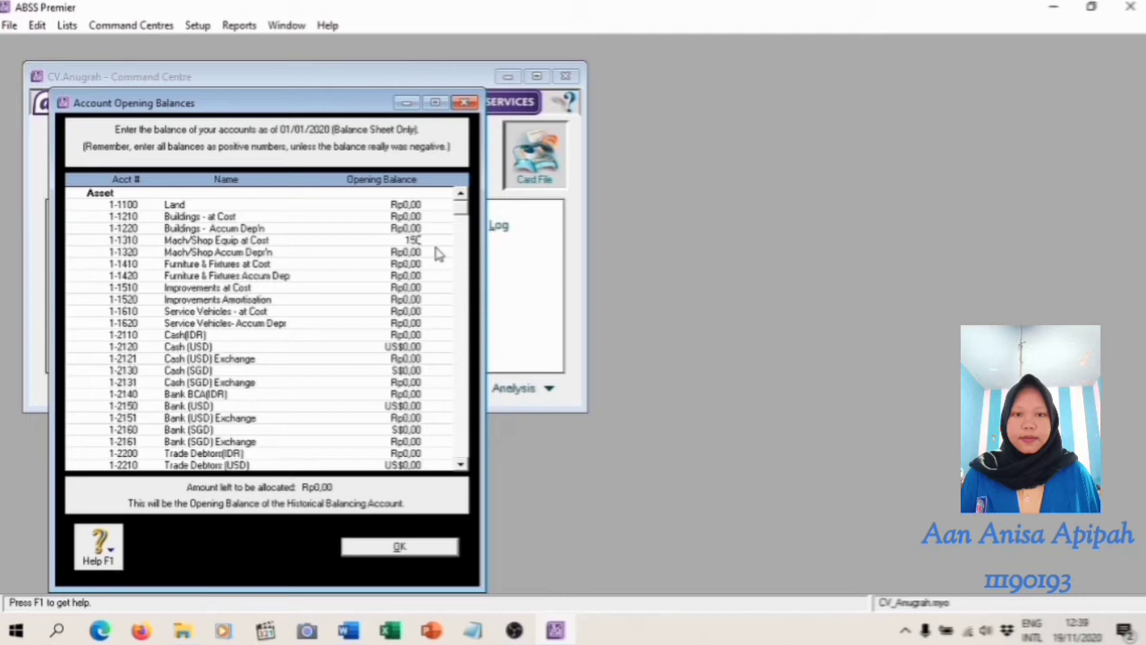
{"action": "type", "text": "0.000.000"}
{"action": "key", "text": "Tab"}
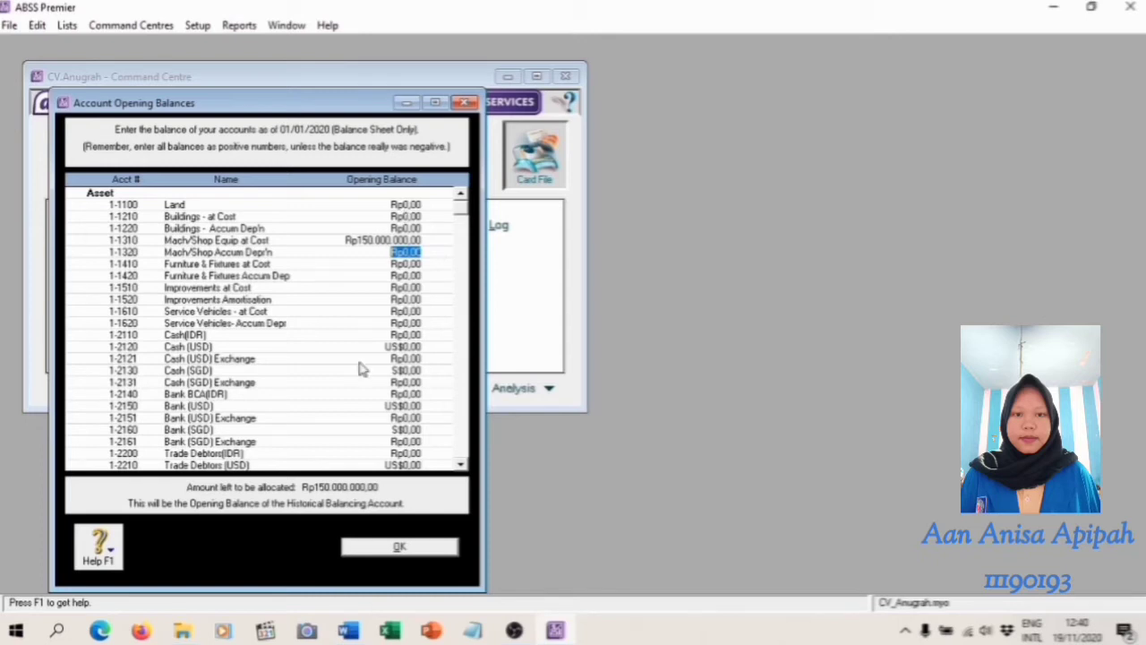
Set the opening balance of 1-1320 Mach/Shop Accum Depr'n to Rp70.000.000 from the trial balance
{"action": "left_click", "coordinate": [348, 631]}
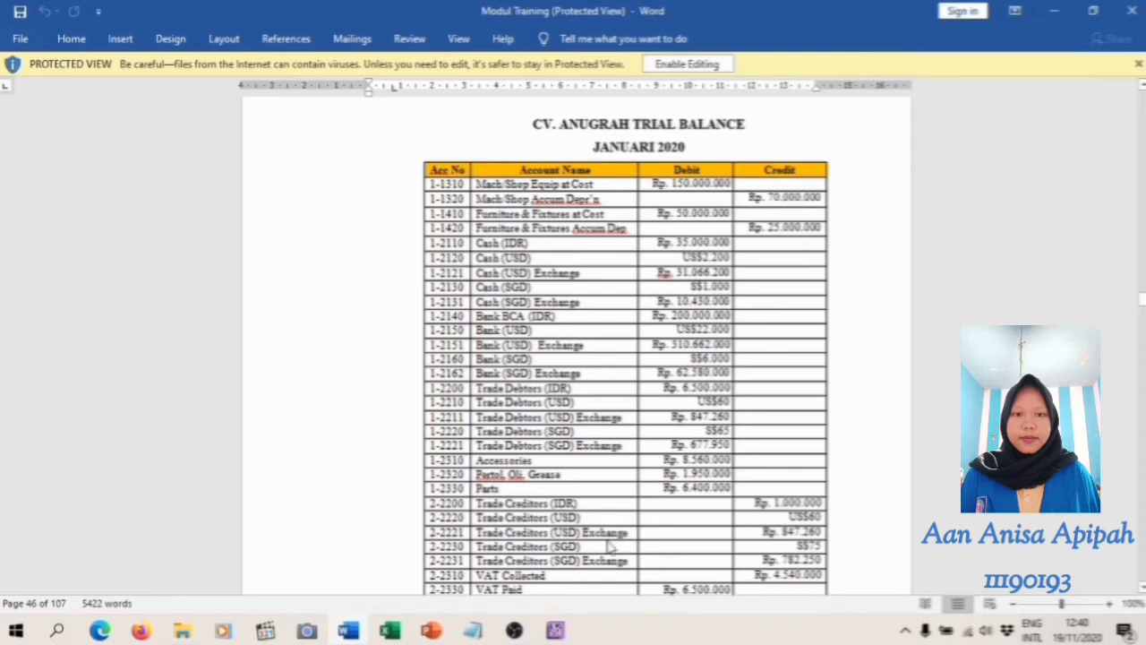
{"action": "left_click", "coordinate": [556, 630]}
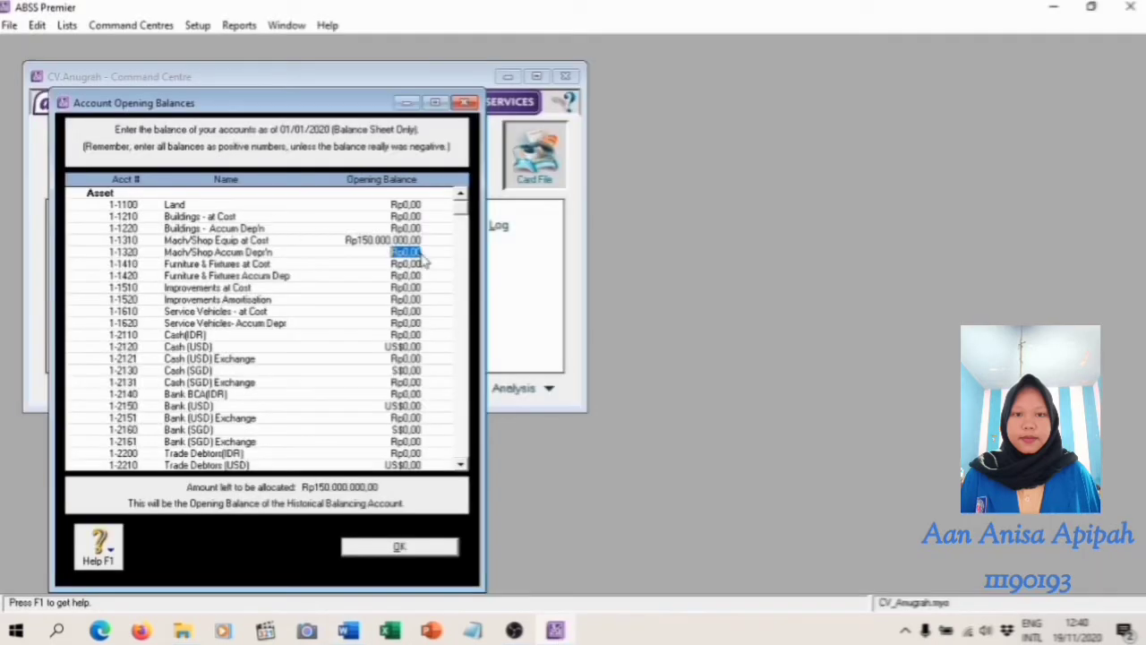
{"action": "type", "text": "700"}
{"action": "key", "text": "Tab"}
Set the opening balance of 1-1410 Furniture & Fixtures at Cost to Rp50.000.000 from the trial balance
{"action": "key", "text": "alt+Tab"}
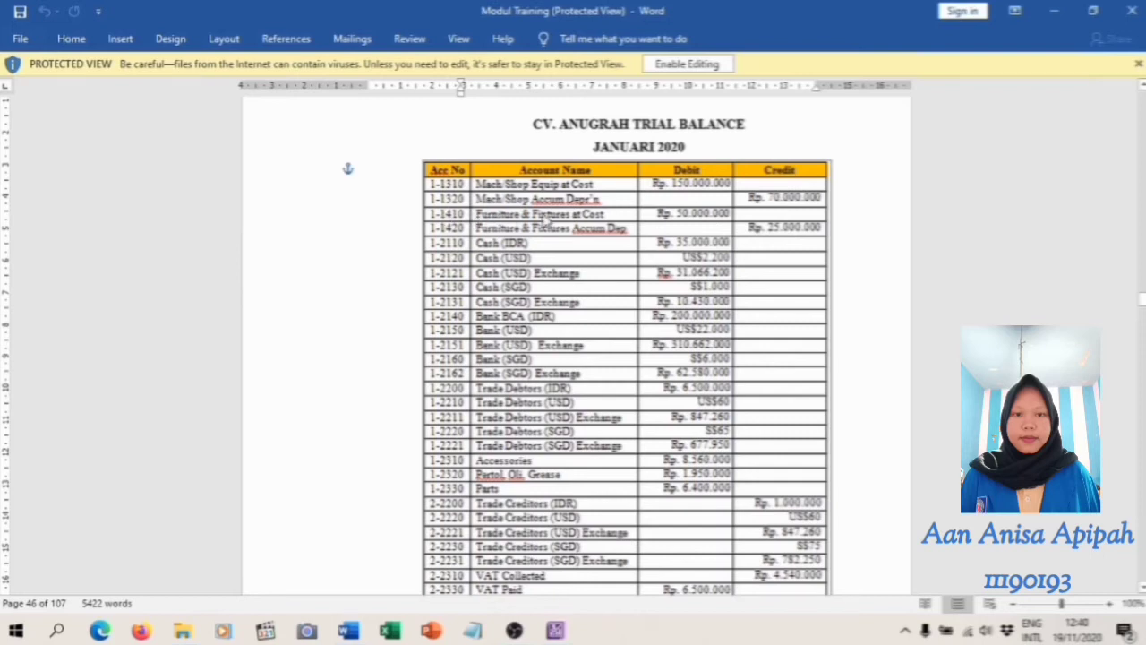
{"action": "left_click", "coordinate": [556, 631]}
{"action": "type", "text": "50000000"}
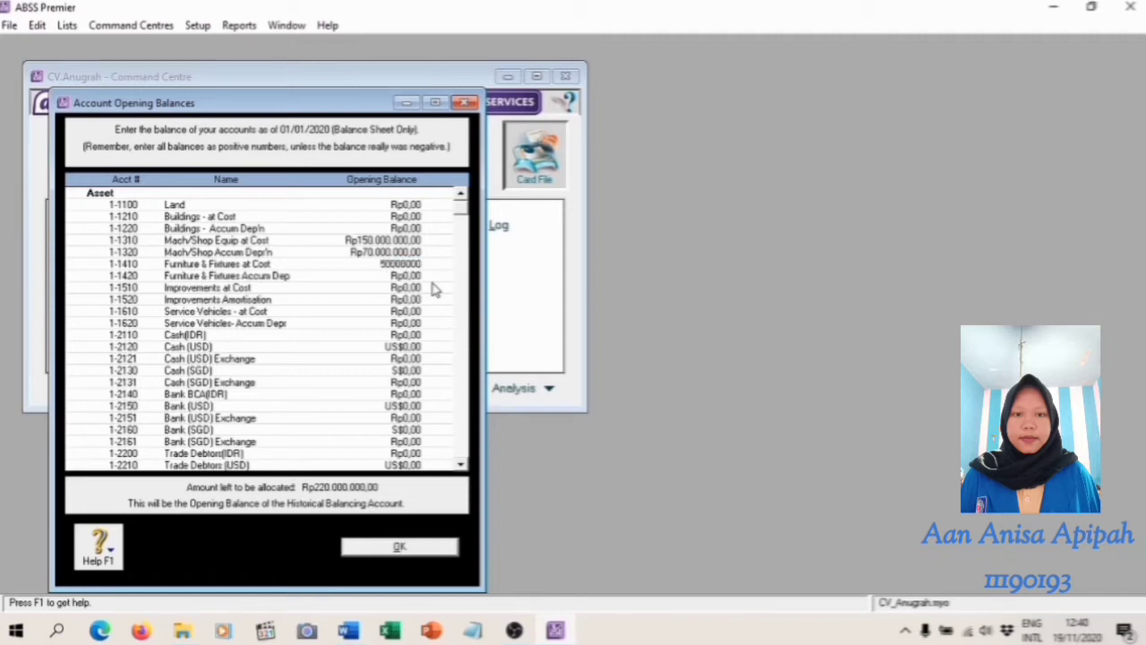
{"action": "key", "text": "Tab"}
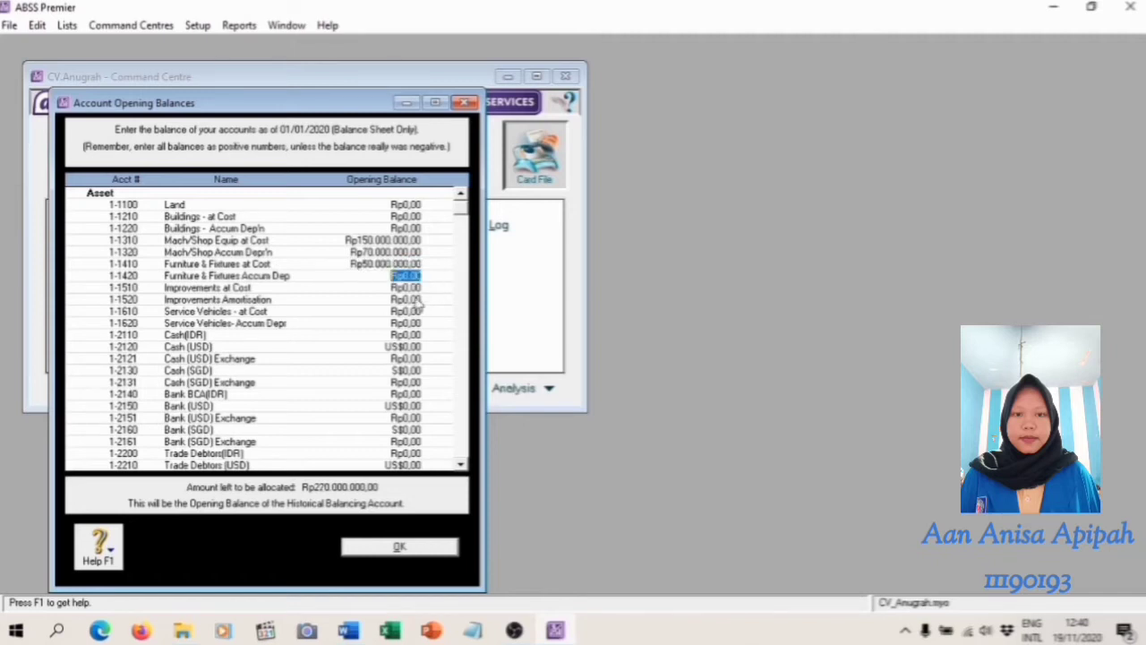
Set the opening balance of 1-1420 Furniture & Fixtures Accum Dep to Rp25.000.000 from the trial balance
{"action": "left_click", "coordinate": [348, 631]}
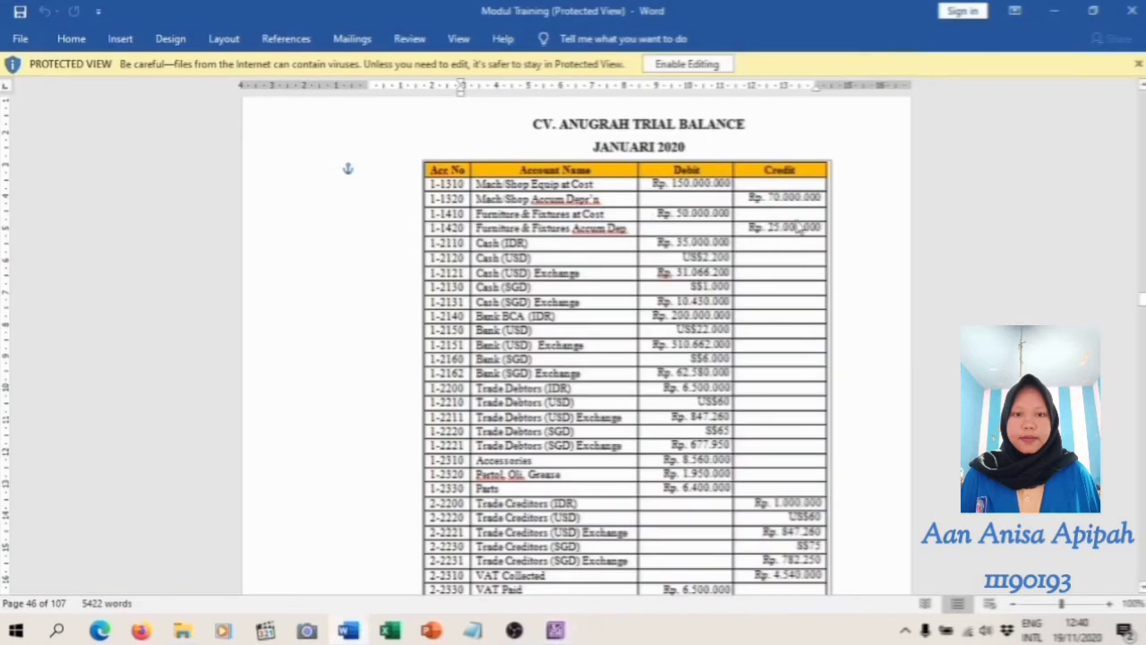
{"action": "left_click", "coordinate": [555, 632]}
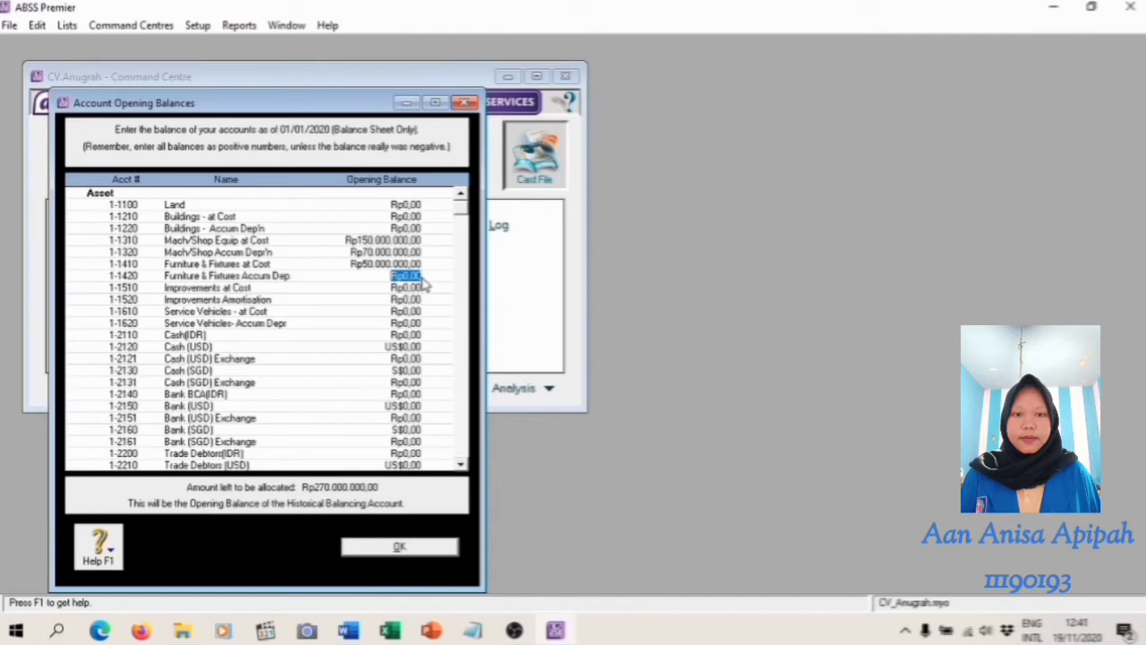
{"action": "type", "text": "25.000.000"}
{"action": "key", "text": "Tab"}
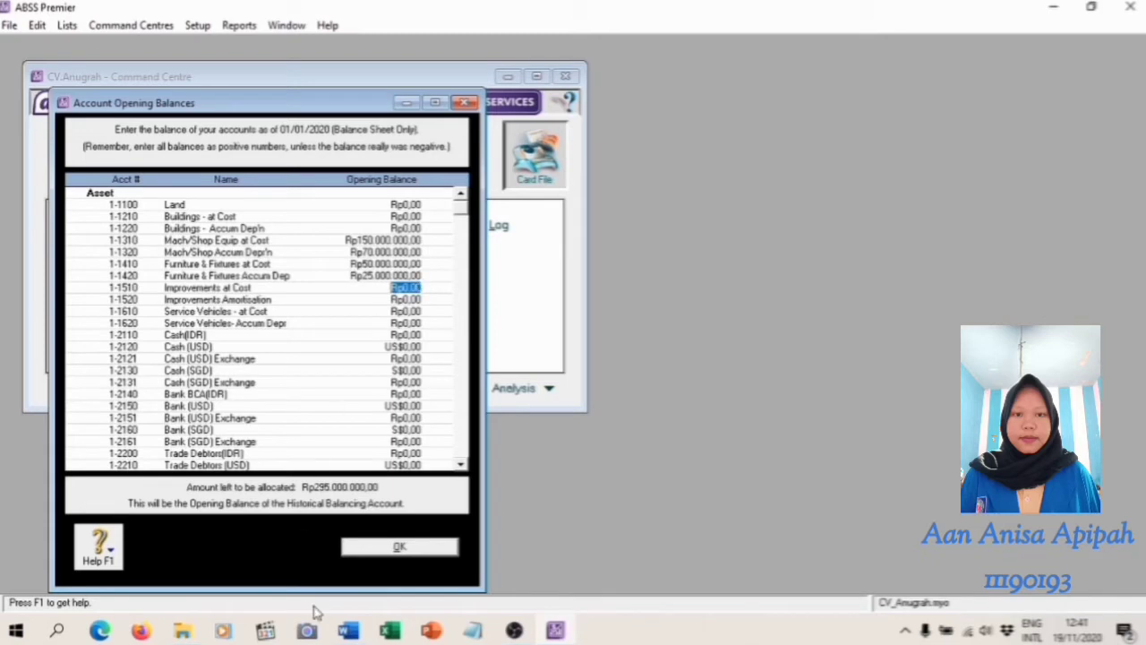
Check the trial balance in Word and set the opening balance of 1-2110 Cash(IDR) to Rp3.500.000
{"action": "left_click", "coordinate": [349, 631]}
{"action": "scroll", "coordinate": [633, 321], "scroll_direction": "down", "scroll_amount": 3}
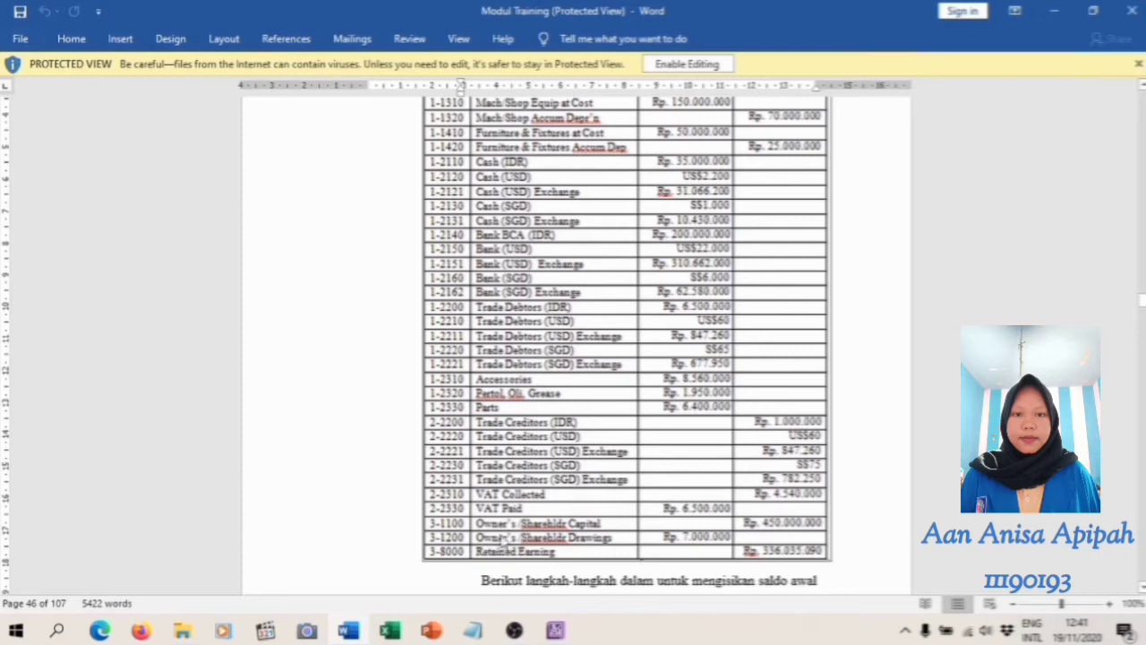
{"action": "left_click", "coordinate": [557, 632]}
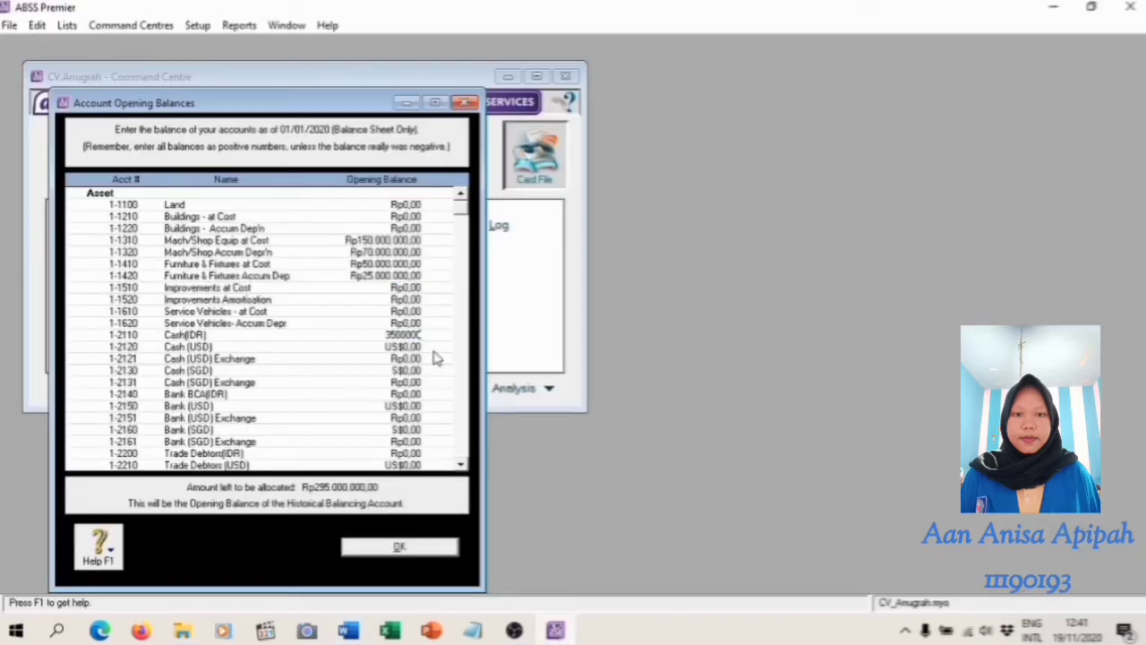
{"action": "key", "text": "Tab"}
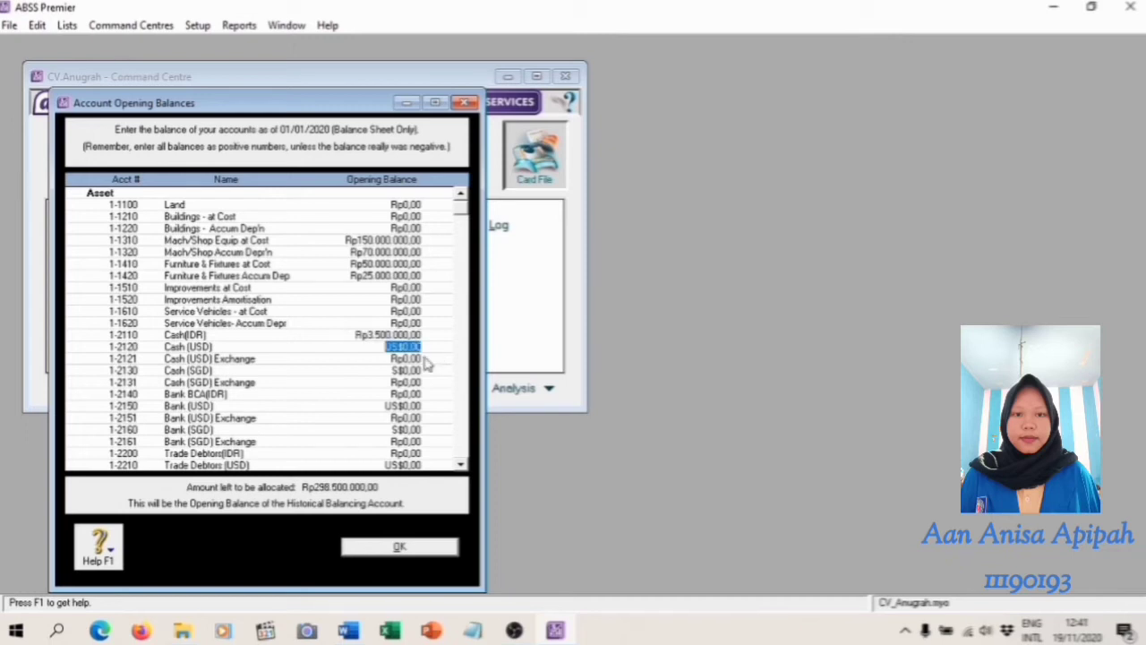
Set the opening balance of 1-2120 Cash (USD) to US$2.200 and accept the calculated balance for its linked exchange account
{"action": "type", "text": "4"}
{"action": "type", "text": "200"}
{"action": "key", "text": "Tab"}
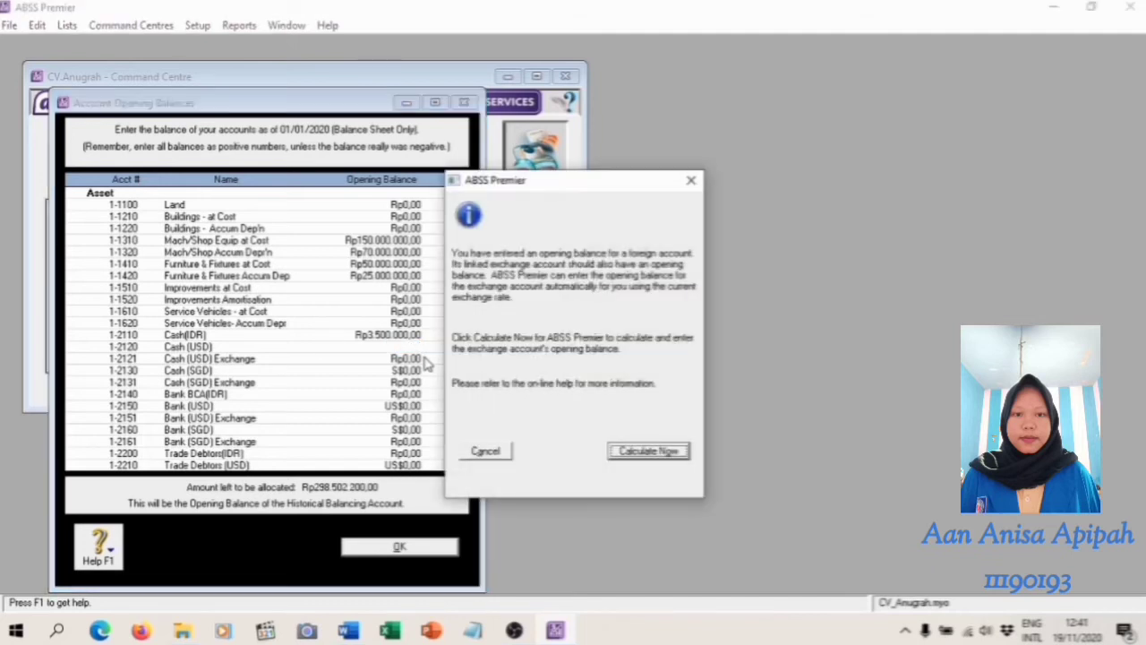
{"action": "left_click", "coordinate": [634, 455]}
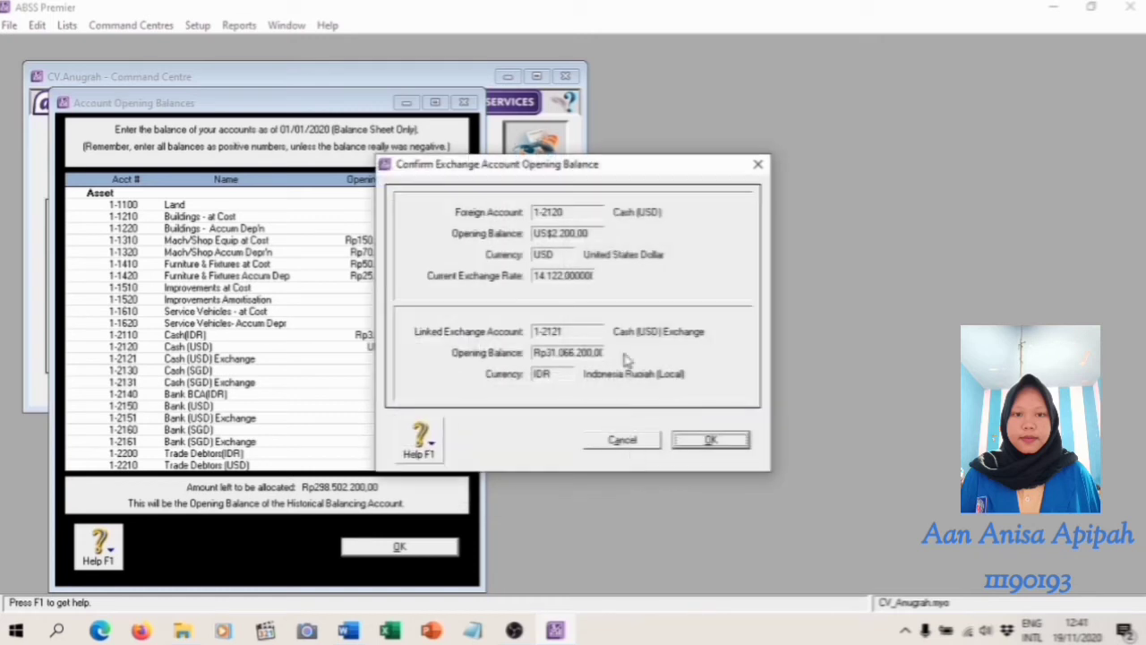
{"action": "left_click", "coordinate": [709, 441]}
Set 1-2130 Cash (SGD) to S$1.000 from the trial balance and accept the calculated balance for its linked exchange account
{"action": "key", "text": "alt+Tab"}
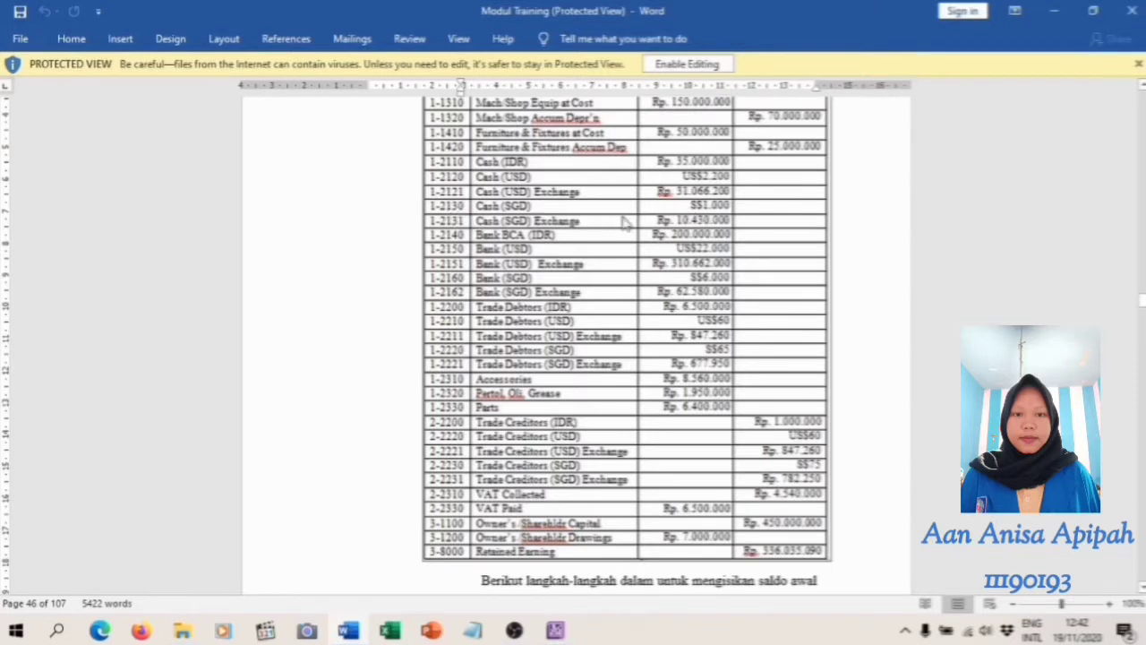
{"action": "left_click", "coordinate": [555, 630]}
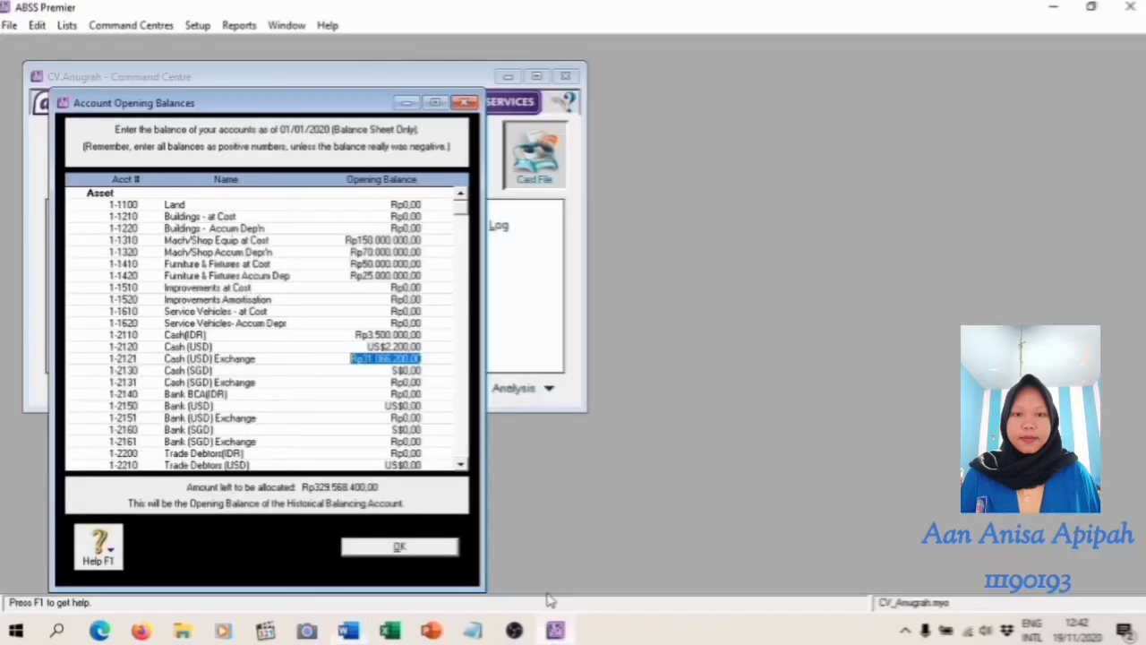
{"action": "left_click", "coordinate": [427, 373]}
{"action": "type", "text": "1"}
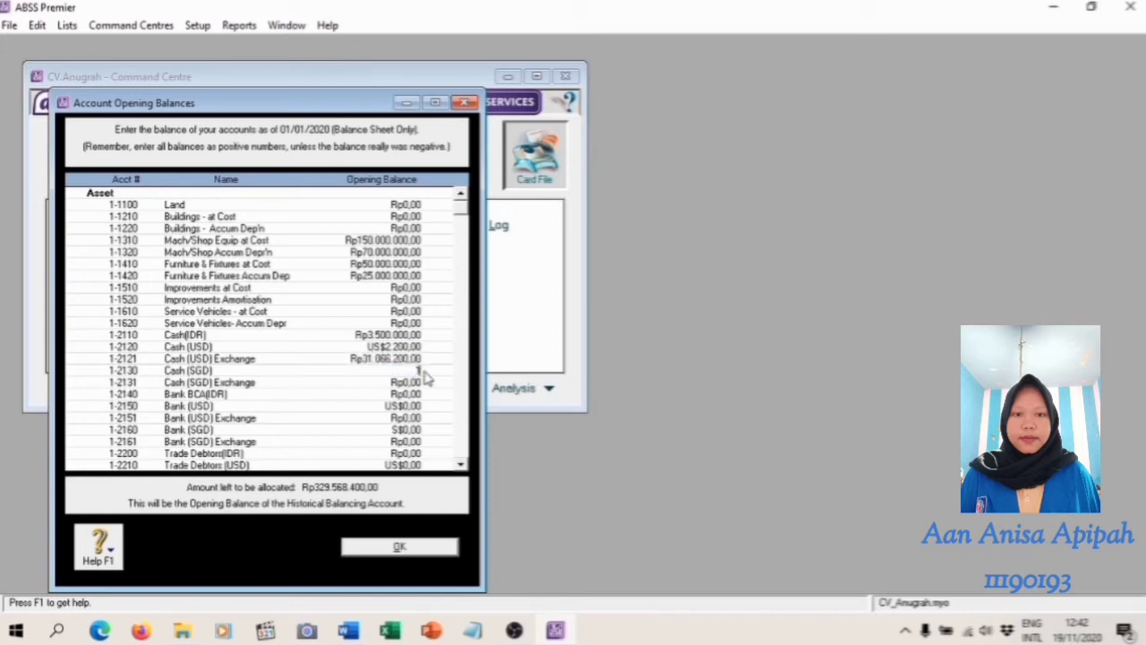
{"action": "key", "text": "Tab"}
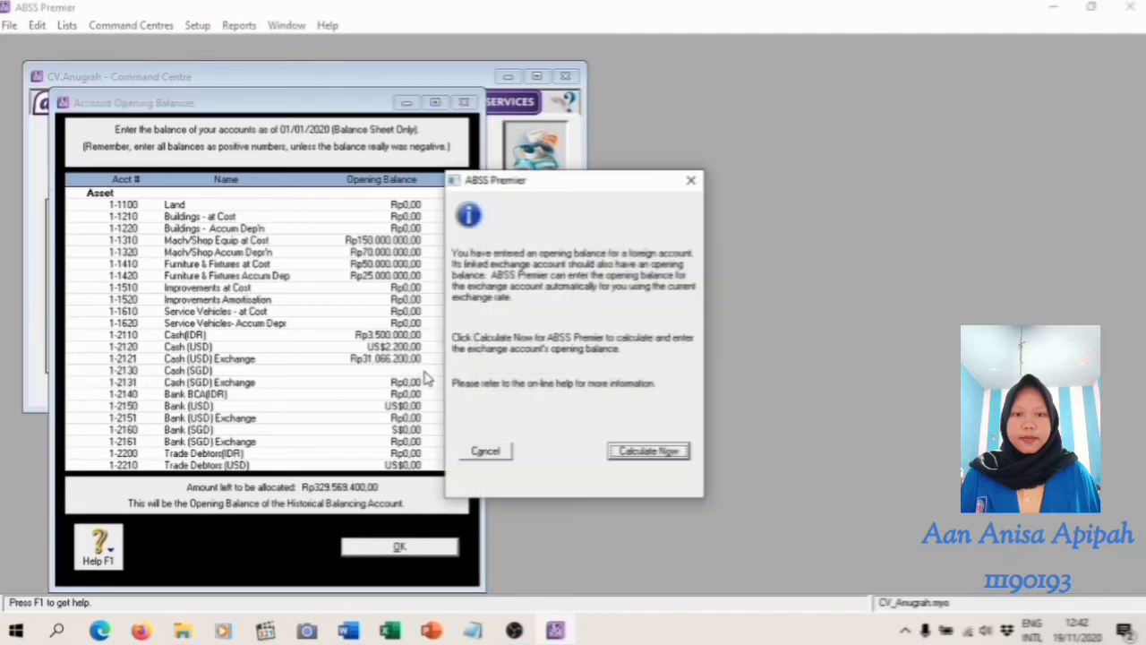
{"action": "left_click", "coordinate": [648, 452]}
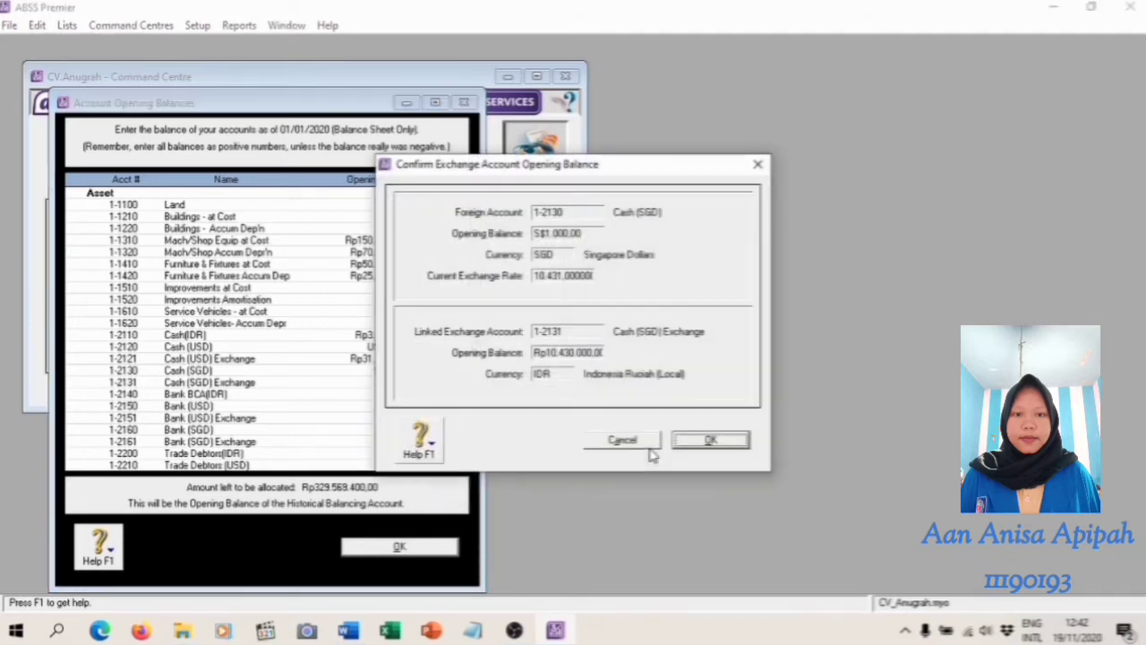
{"action": "left_click", "coordinate": [710, 441]}
Set the opening balance of 1-2140 Bank BCA(IDR) to Rp200.000.000, as given in the trial balance
{"action": "scroll", "coordinate": [391, 355], "scroll_direction": "down", "scroll_amount": 2}
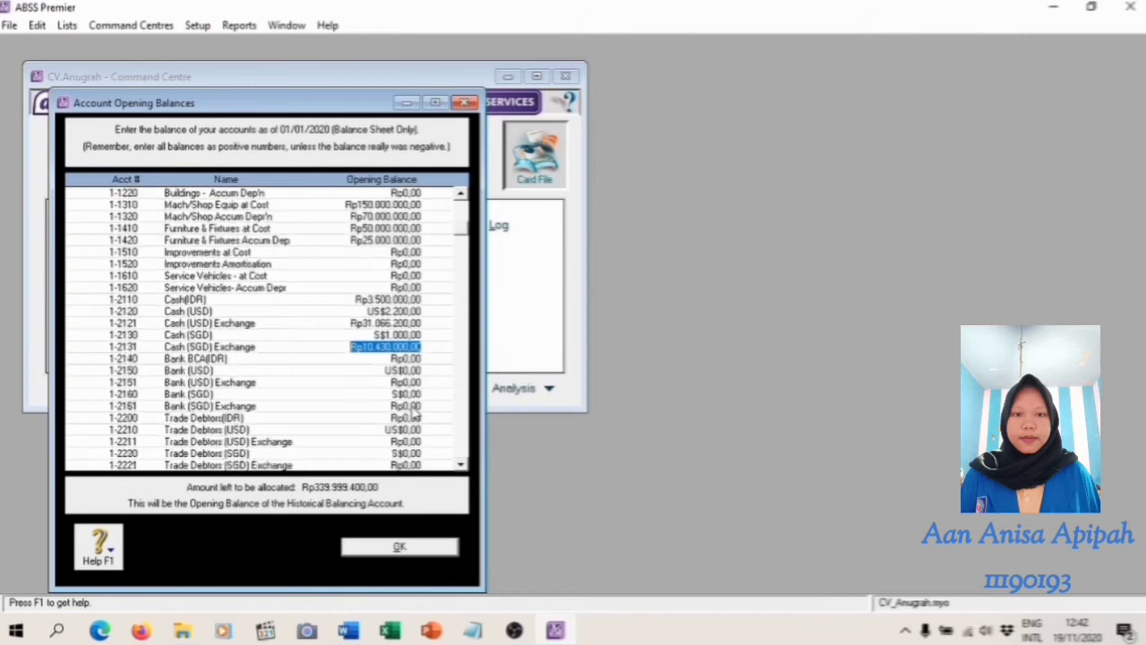
{"action": "left_click", "coordinate": [355, 636]}
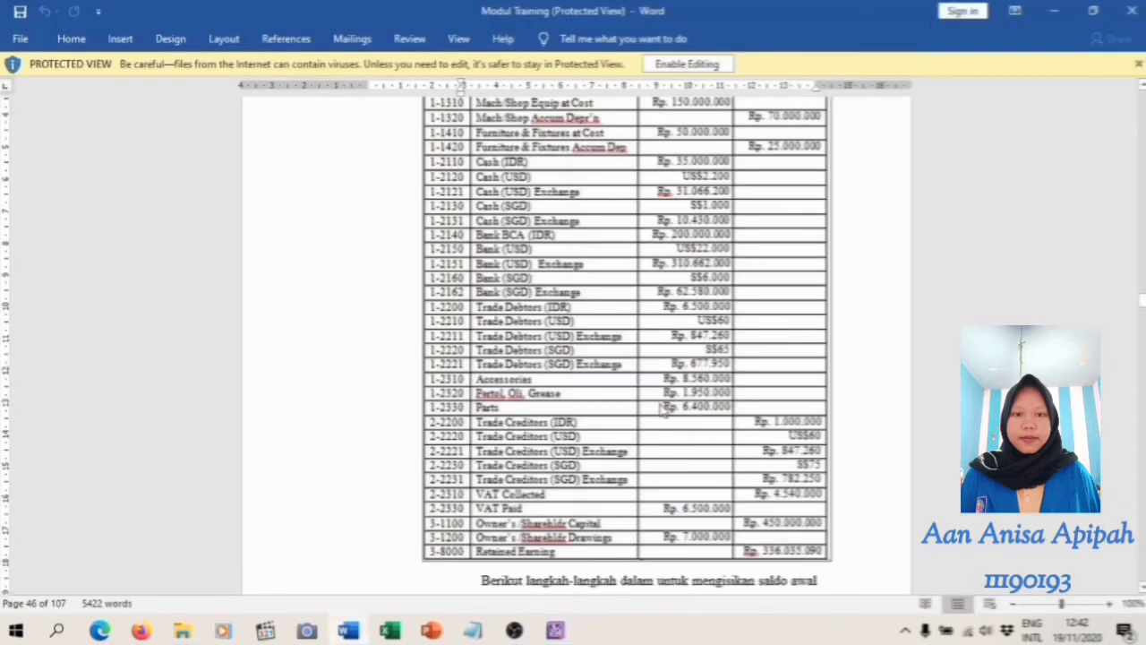
{"action": "left_click", "coordinate": [555, 631]}
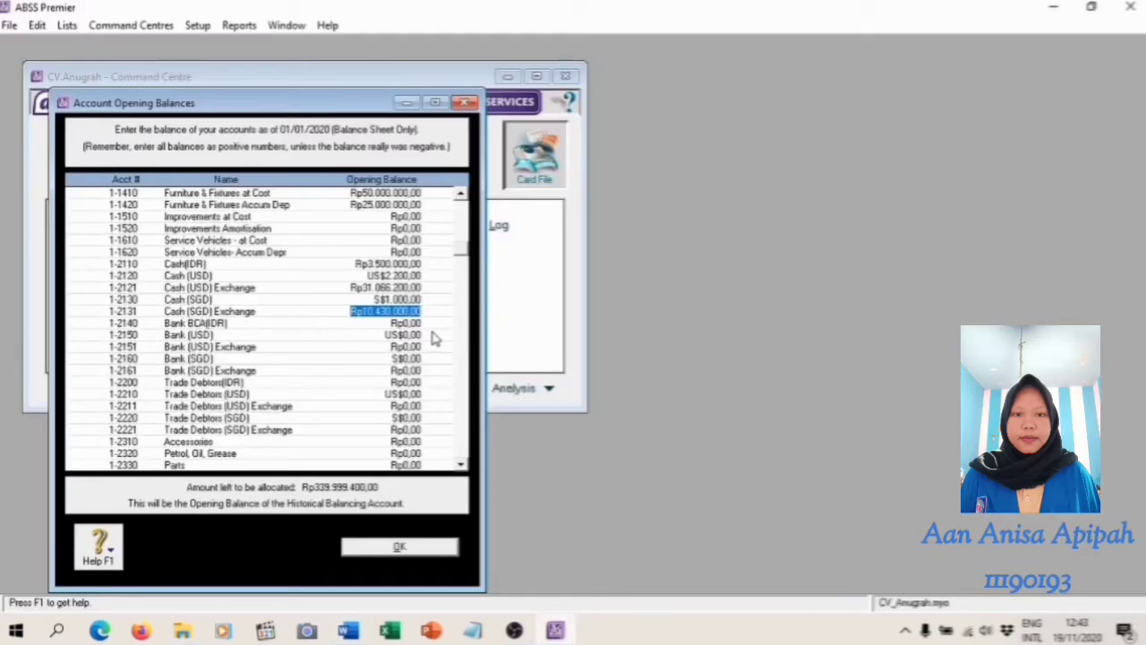
{"action": "key", "text": "Tab"}
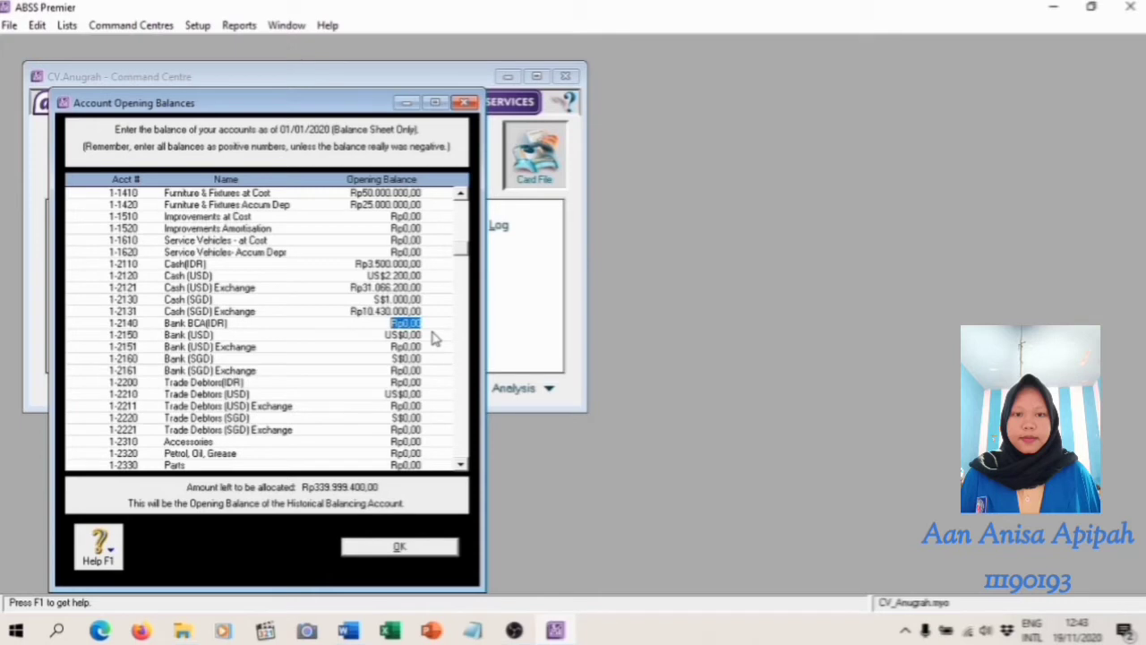
{"action": "type", "text": "2"}
{"action": "key", "text": "Tab"}
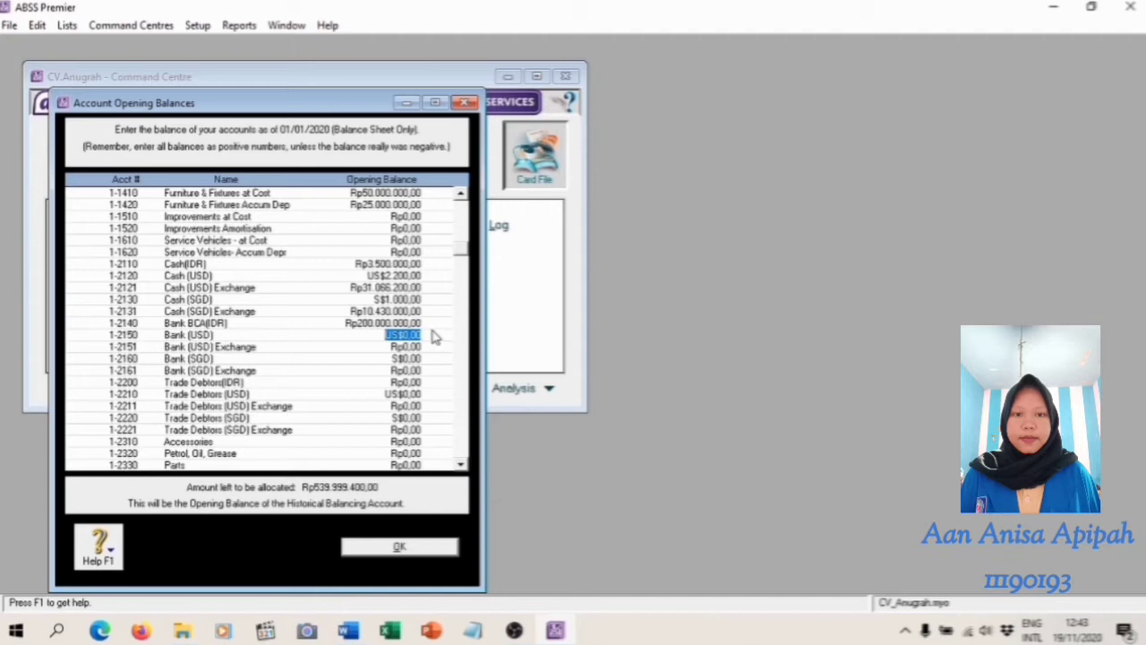
Set 1-2150 Bank (USD) to US$22.000 from the trial balance and accept the calculated balance for its linked exchange account
{"action": "key", "text": "alt+Tab"}
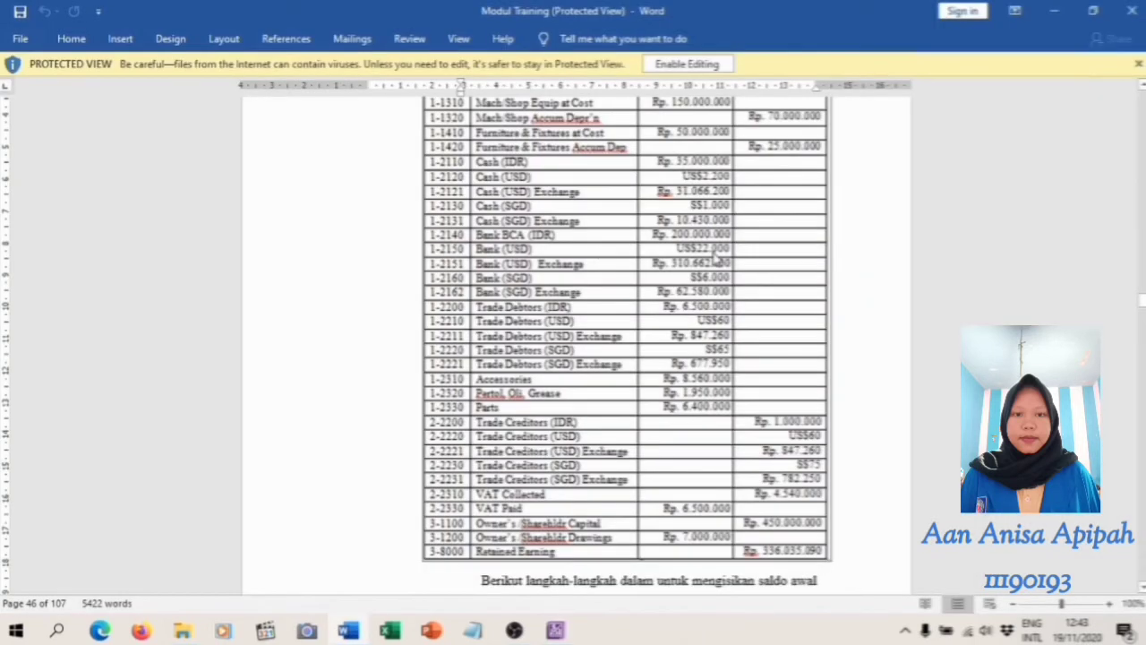
{"action": "left_click", "coordinate": [555, 631]}
{"action": "type", "text": "4"}
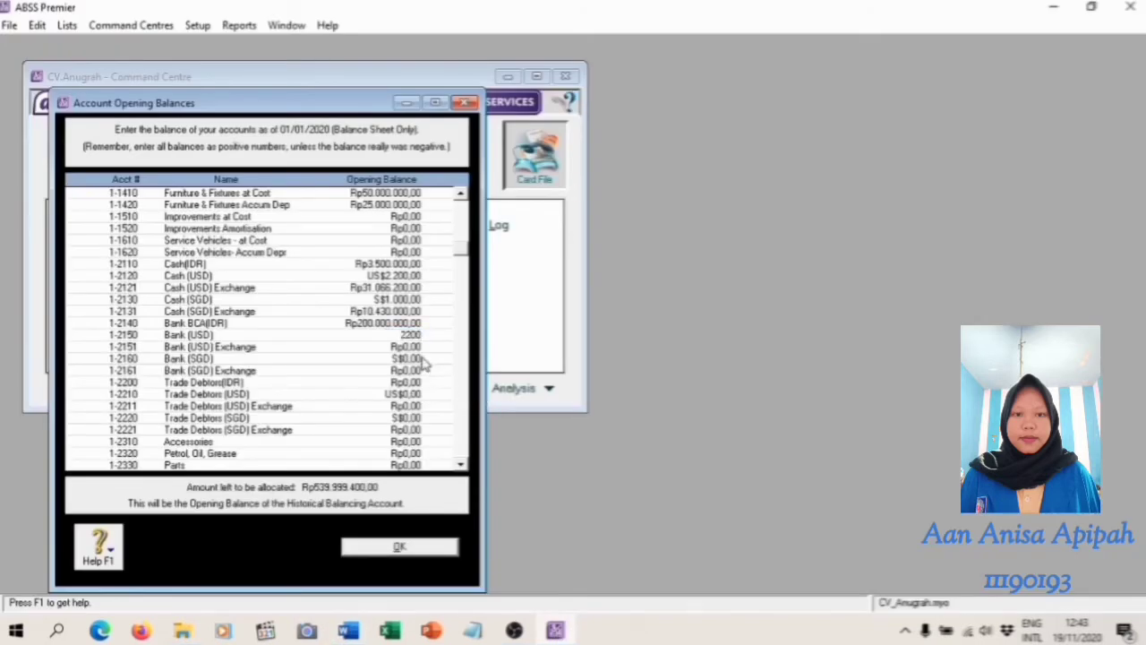
{"action": "key", "text": "Tab"}
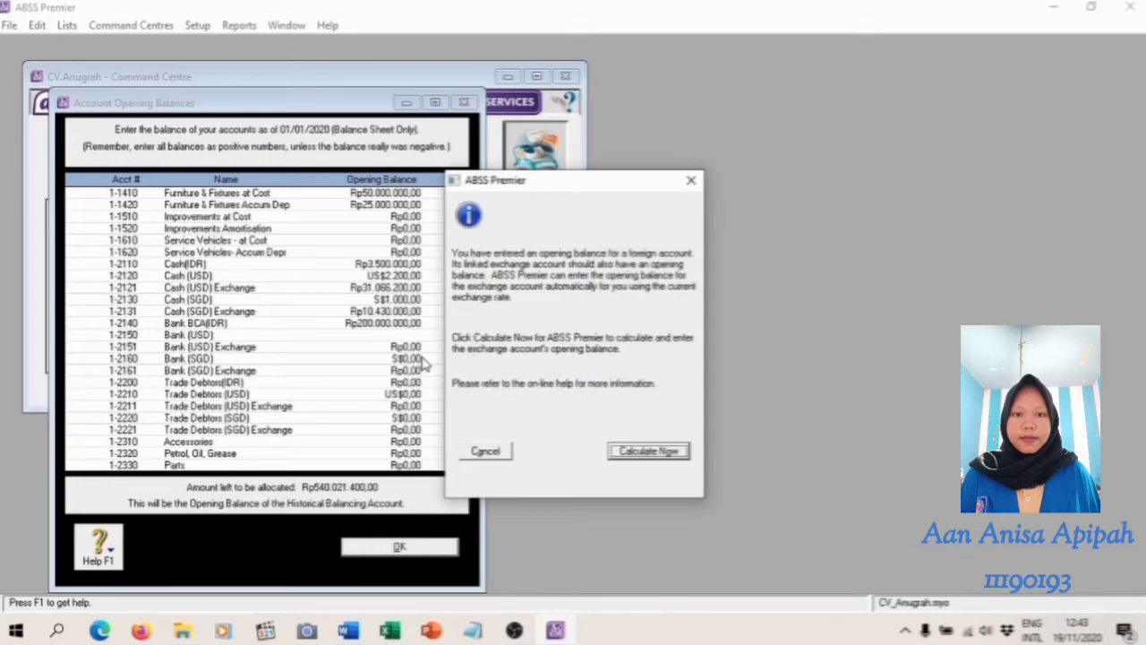
{"action": "left_click", "coordinate": [653, 451]}
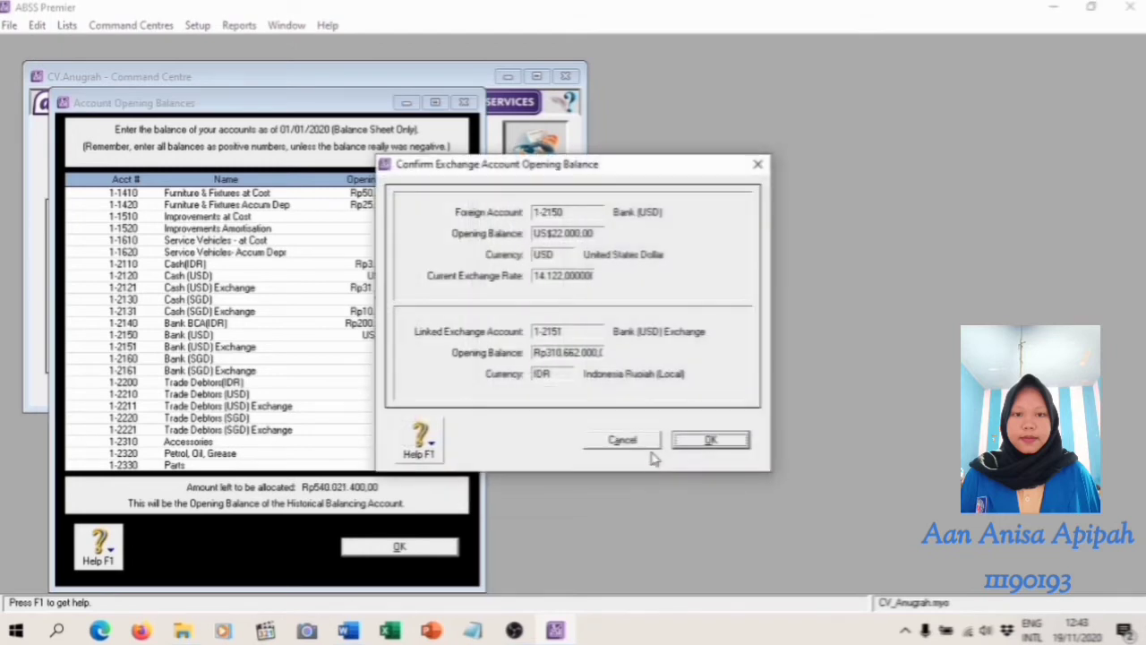
{"action": "left_click", "coordinate": [695, 440]}
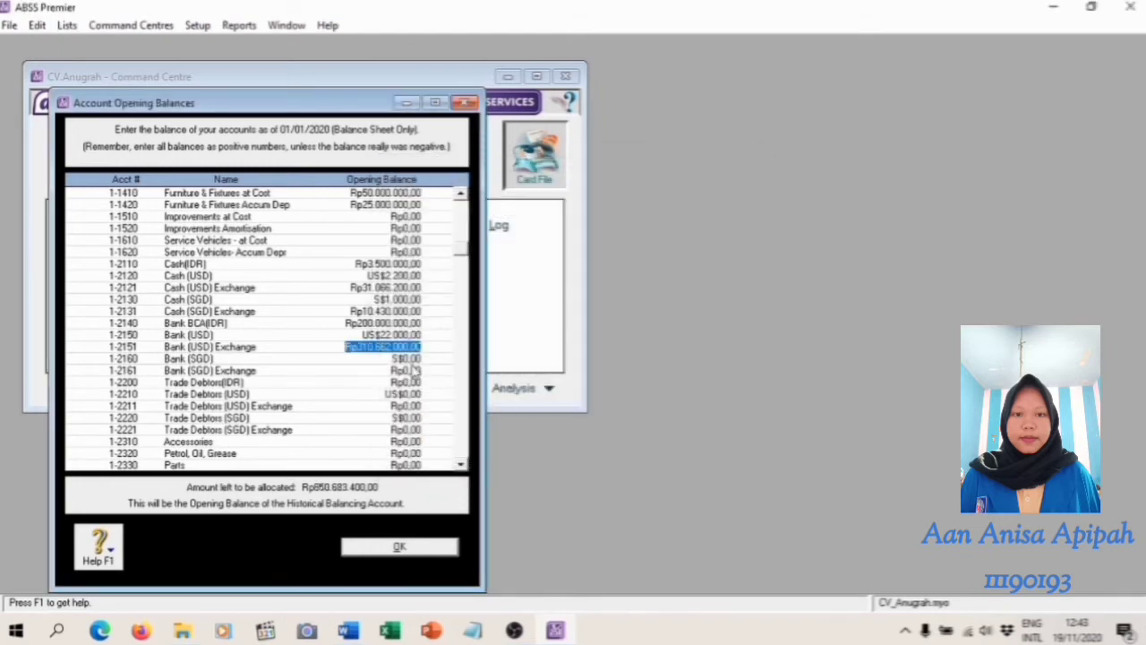
Set 1-2160 Bank (SGD) to S$6.000 from the trial balance and accept the calculated balance for its linked exchange account
{"action": "key", "text": "alt+Tab"}
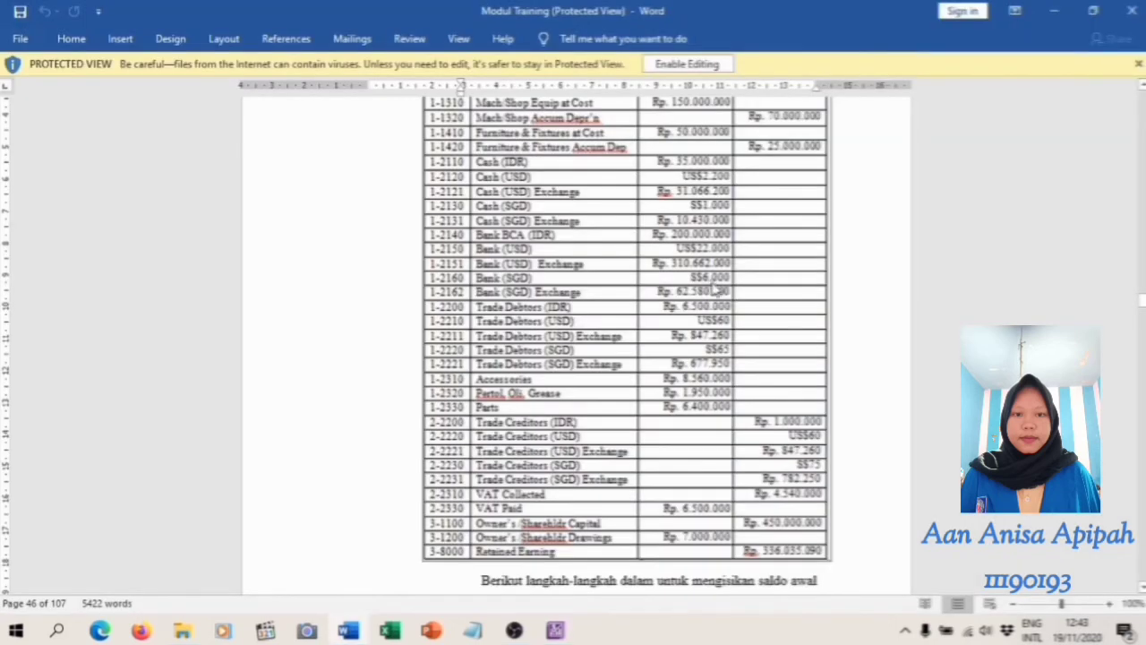
{"action": "left_click", "coordinate": [556, 630]}
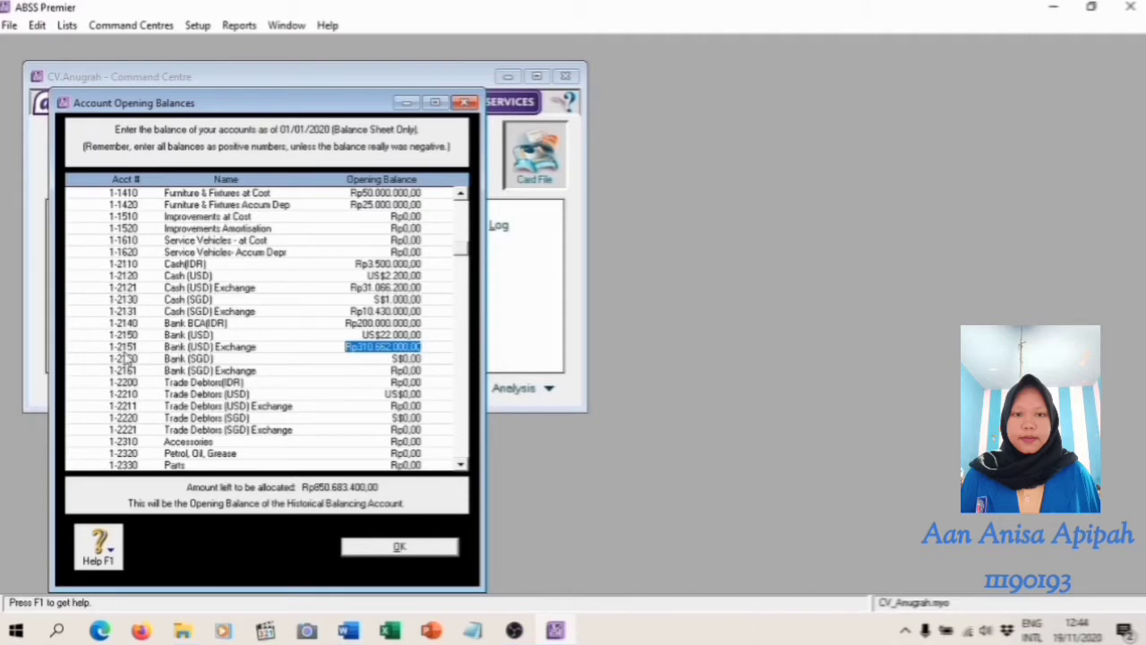
{"action": "left_click", "coordinate": [418, 358]}
{"action": "type", "text": "6000"}
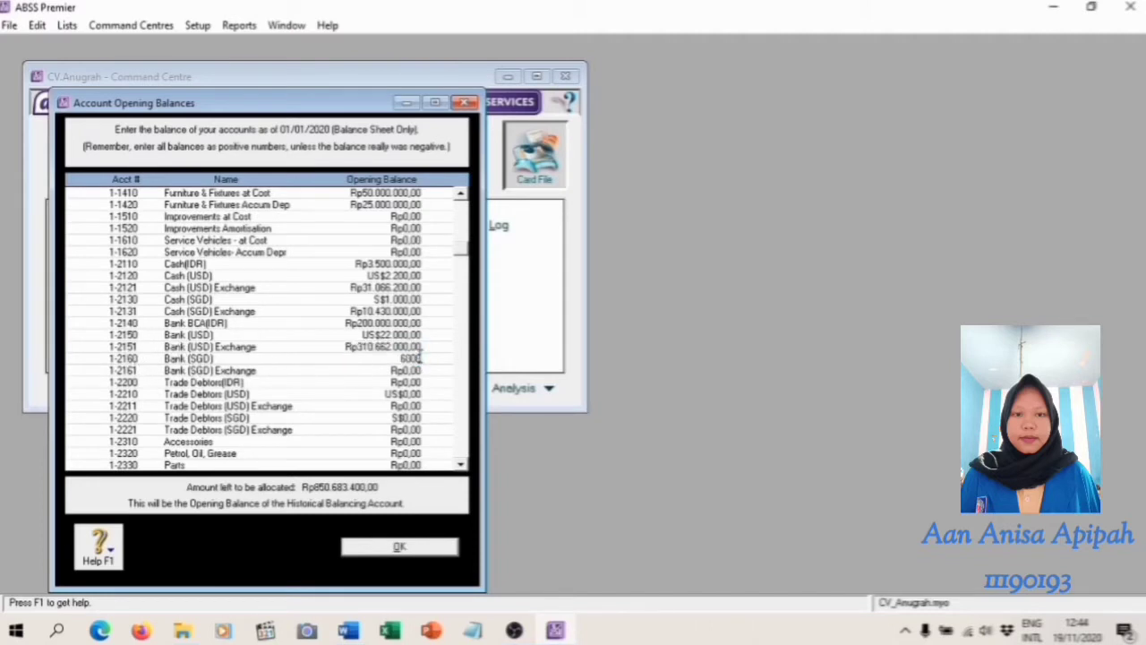
{"action": "key", "text": "Tab"}
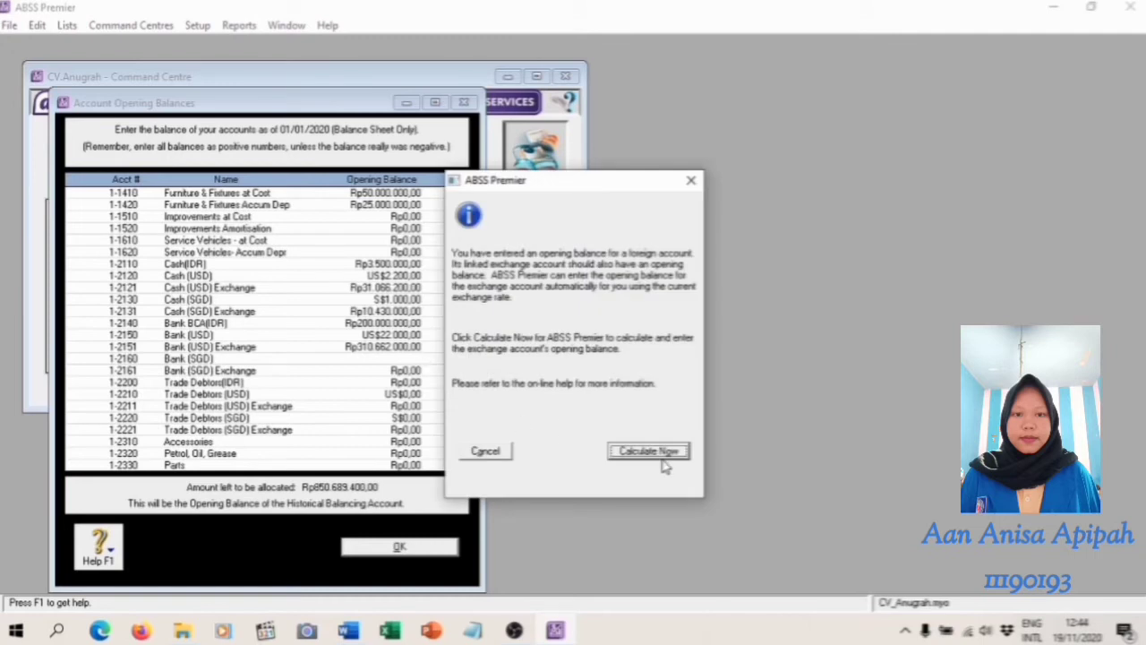
{"action": "left_click", "coordinate": [663, 455]}
{"action": "left_click", "coordinate": [707, 444]}
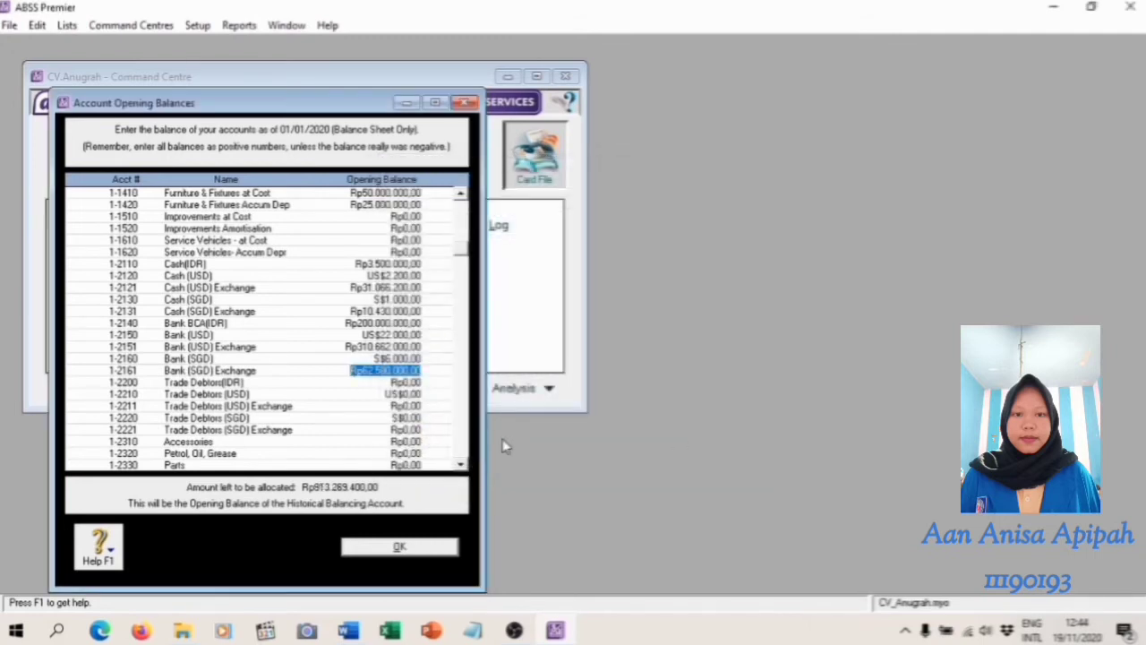
Set the opening balance of 1-2200 Trade Debtors(IDR) to Rp6.500.000, as given in the trial balance
{"action": "key", "text": "alt+Tab"}
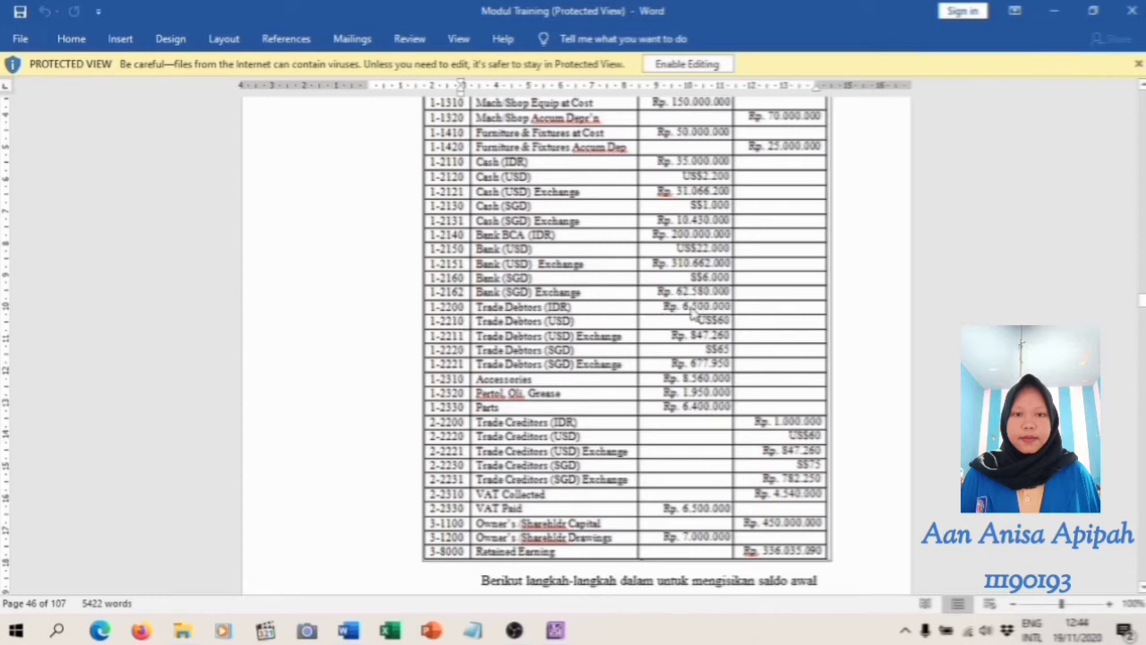
{"action": "left_click", "coordinate": [555, 630]}
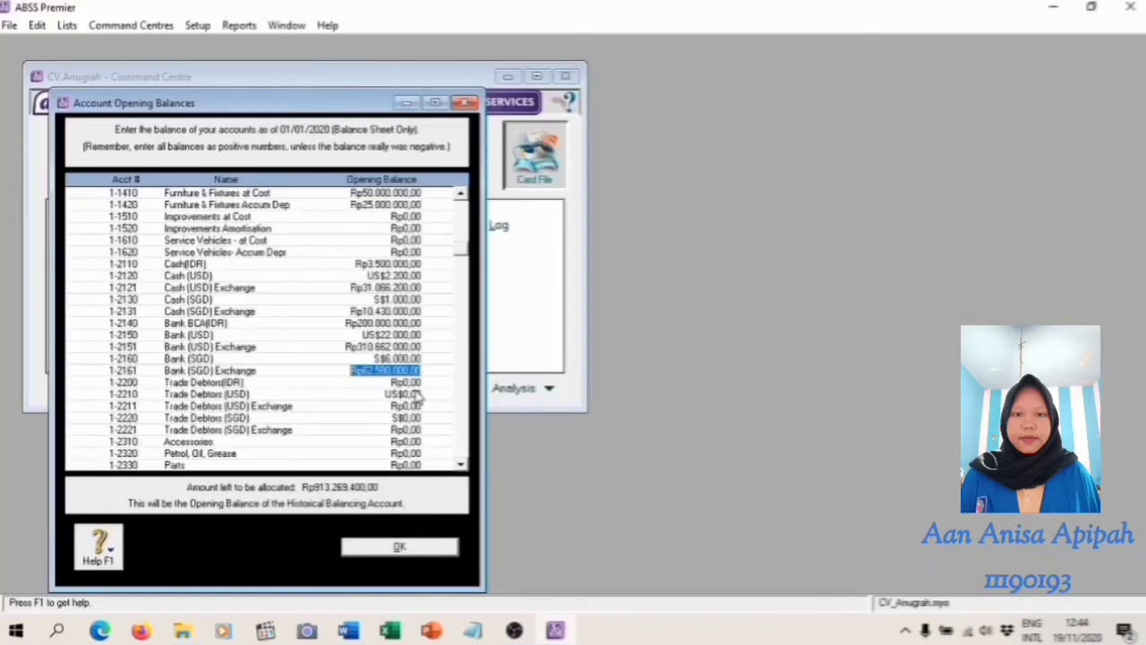
{"action": "key", "text": "Tab"}
{"action": "type", "text": "6500000"}
{"action": "key", "text": "Tab"}
Set 1-2210 Trade Debtors (USD) to US$60 from the trial balance and accept the calculated balance for its linked exchange account
{"action": "key", "text": "alt+Tab"}
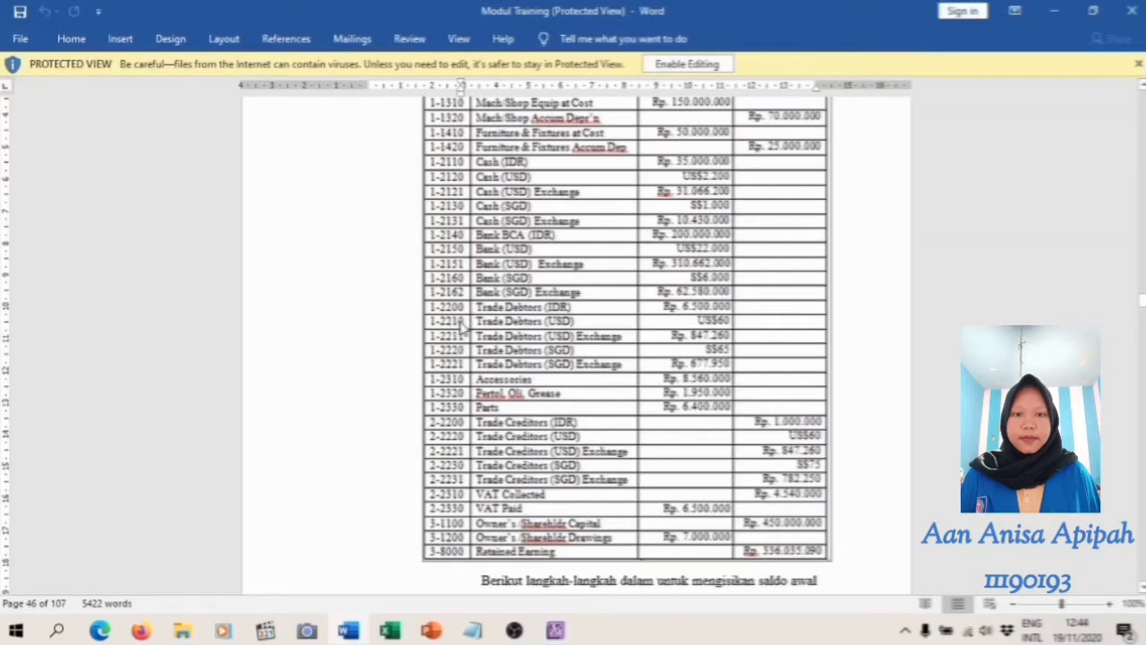
{"action": "left_click", "coordinate": [555, 630]}
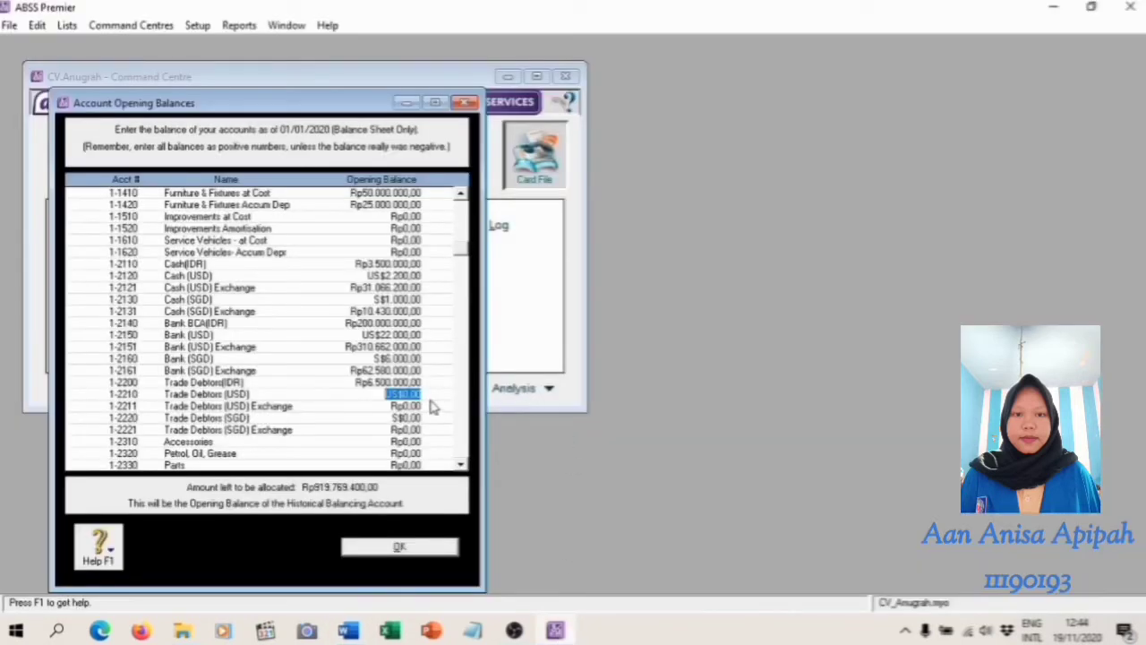
{"action": "type", "text": "6.50"}
{"action": "key", "text": "Tab"}
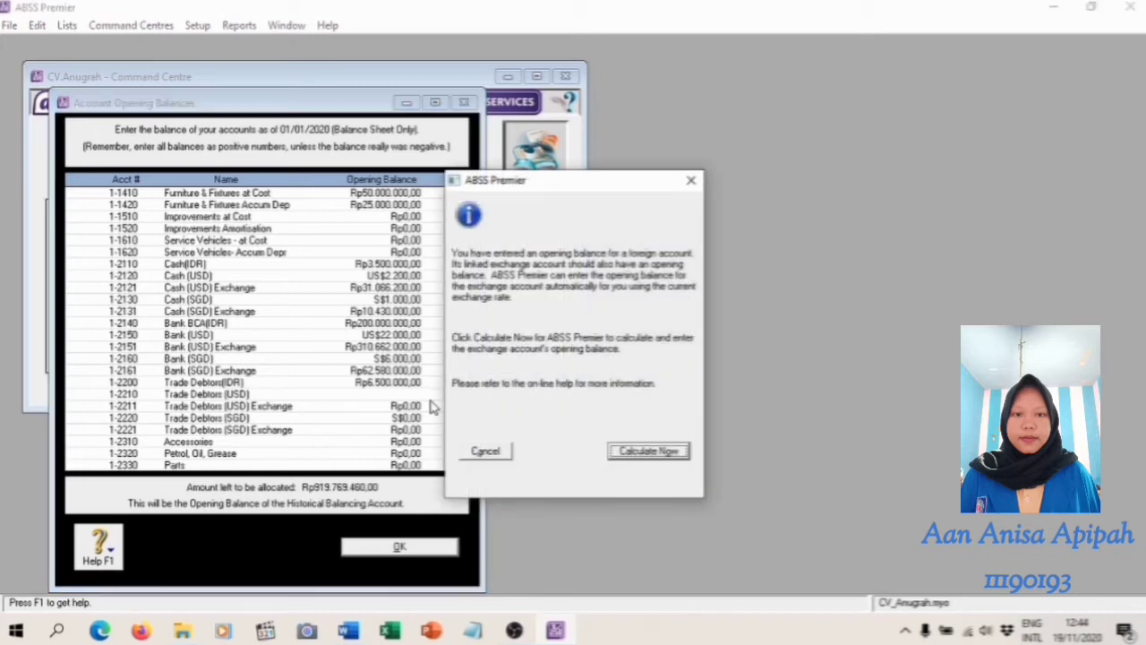
{"action": "left_click", "coordinate": [655, 453]}
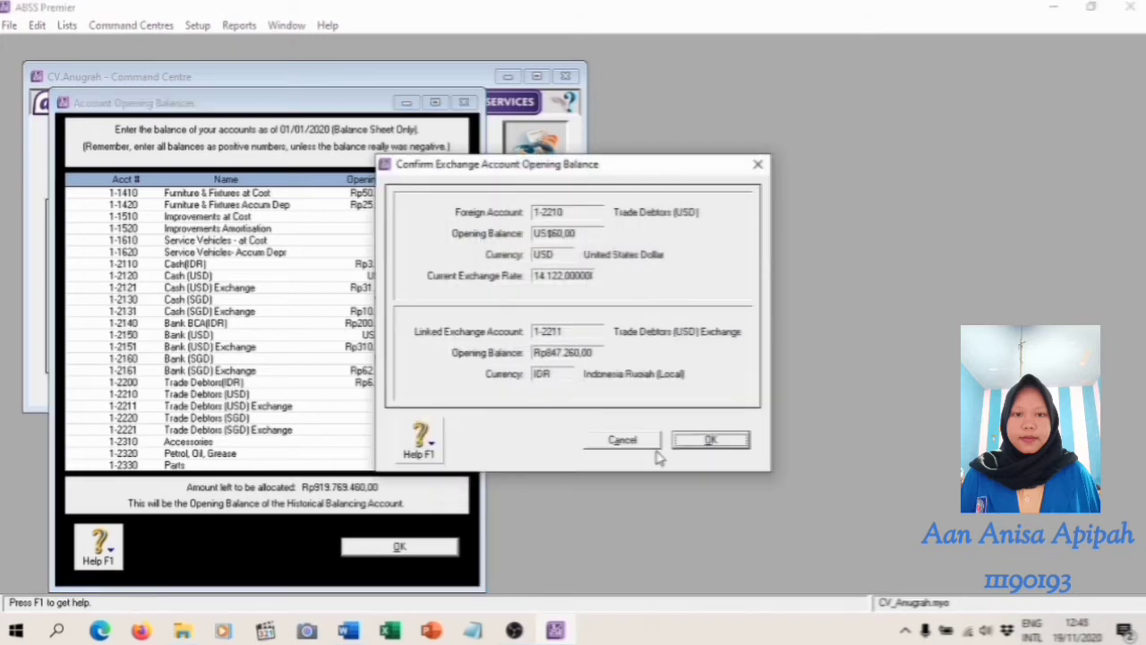
{"action": "left_click", "coordinate": [709, 440]}
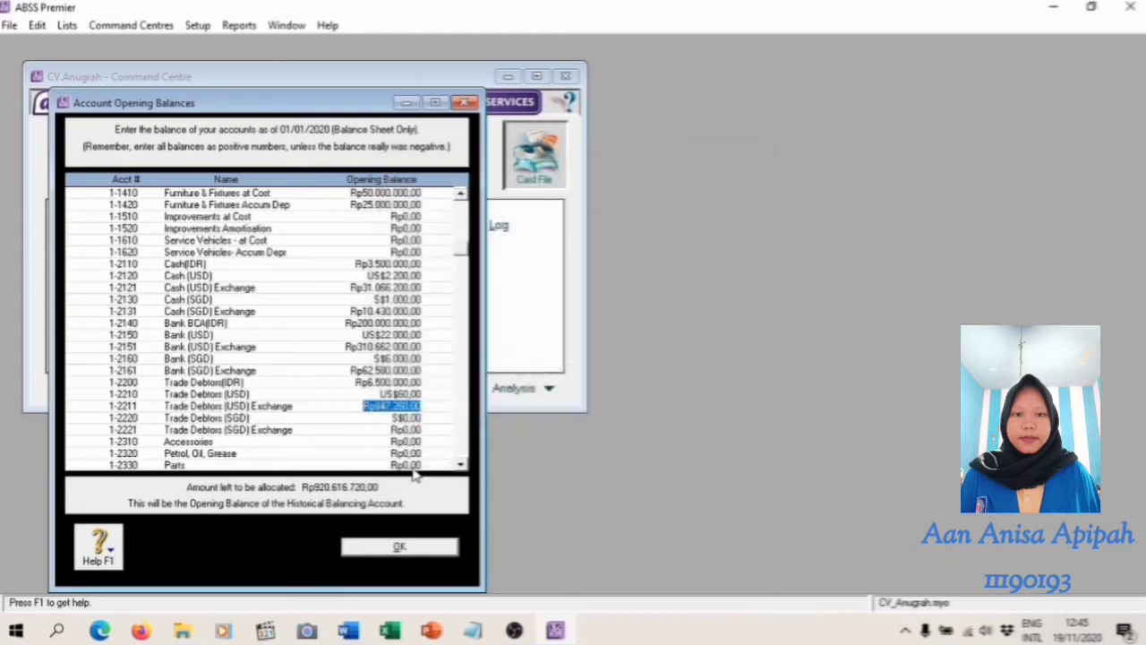
Set 1-2220 Trade Debtors (SGD) to S$65 from the trial balance and accept the calculated balance for its linked exchange account
{"action": "key", "text": "alt+Tab"}
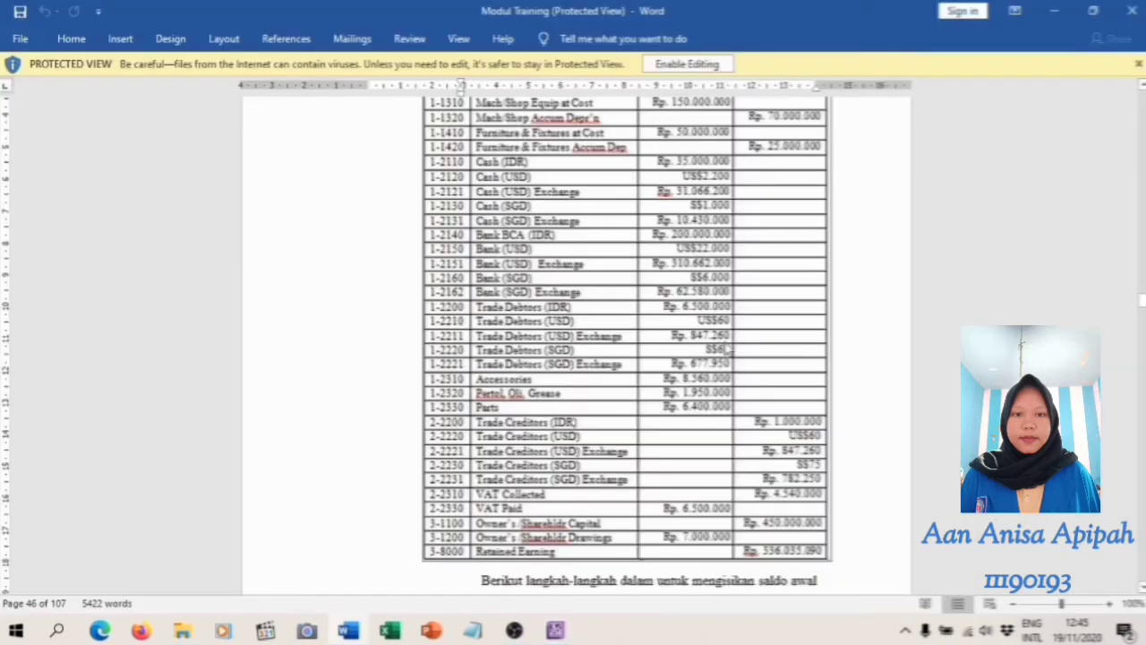
{"action": "left_click", "coordinate": [557, 631]}
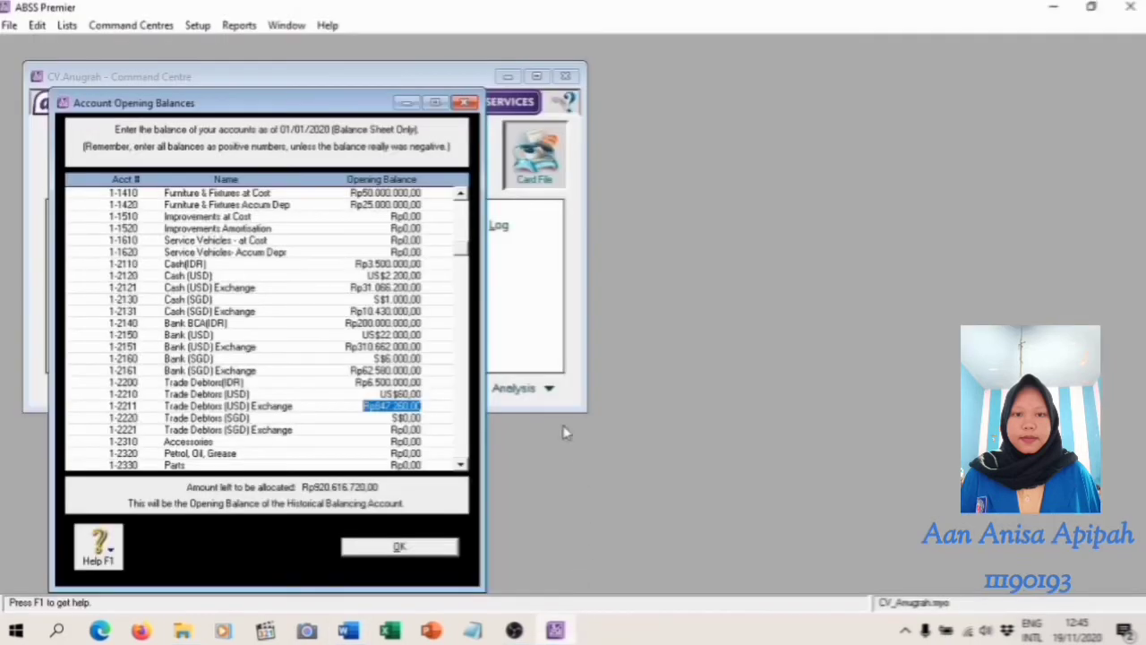
{"action": "left_click", "coordinate": [419, 418]}
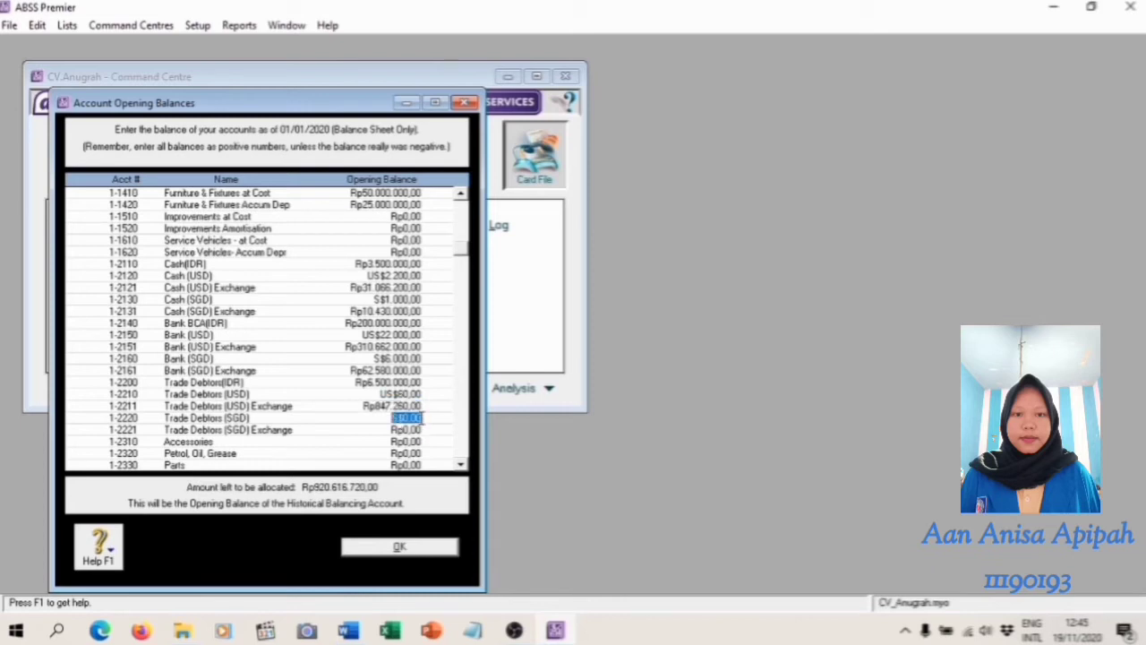
{"action": "type", "text": "65"}
{"action": "key", "text": "Tab"}
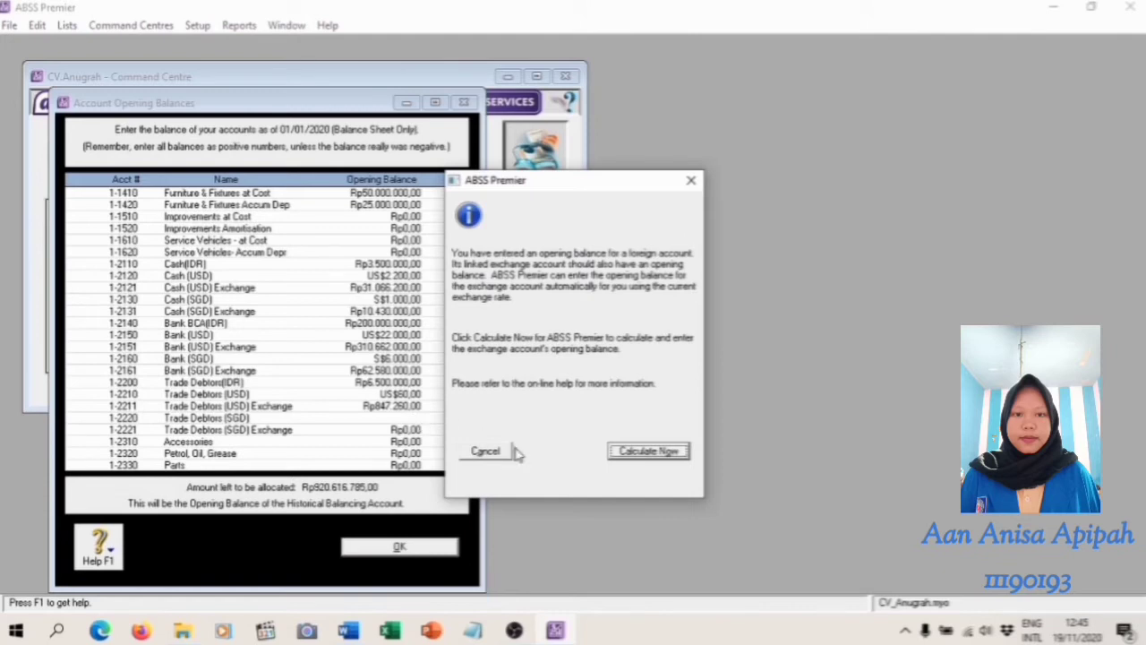
{"action": "left_click", "coordinate": [661, 454]}
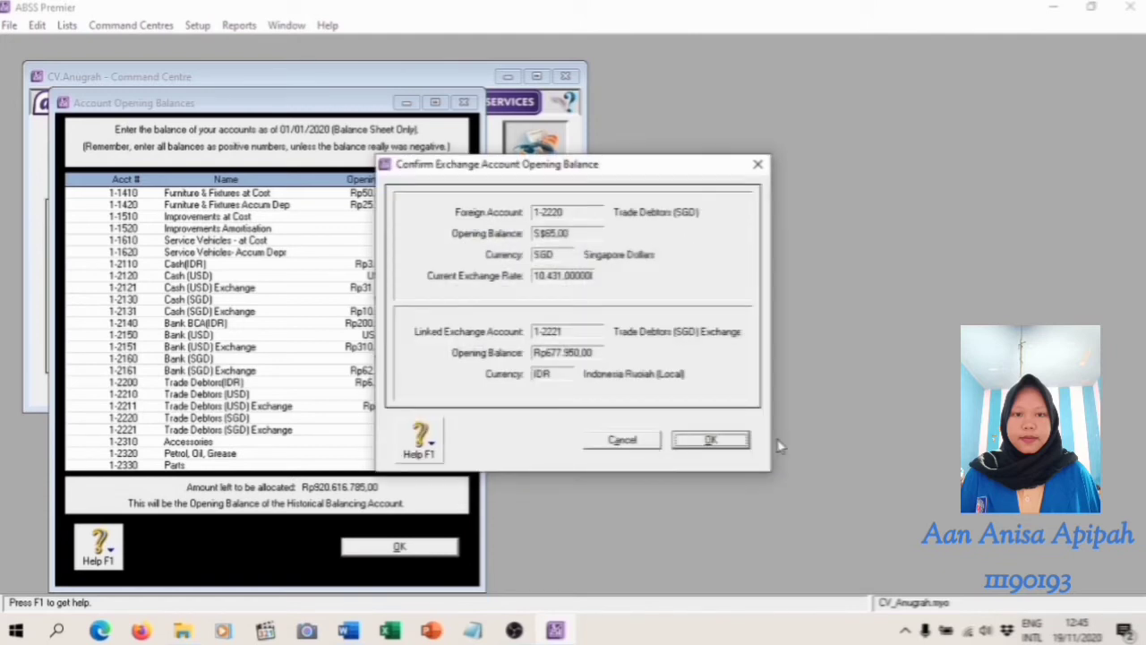
{"action": "left_click", "coordinate": [732, 439]}
Set the opening balance of 1-2310 Accessories to Rp8.560.000, as given in the trial balance
{"action": "key", "text": "alt+Tab"}
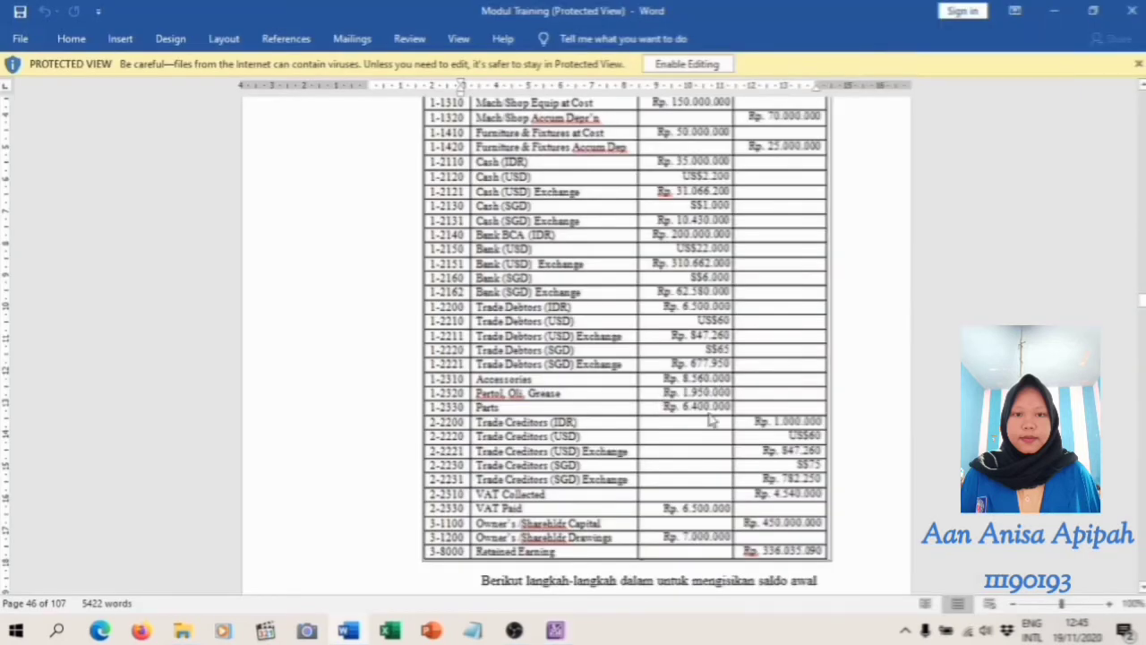
{"action": "left_click", "coordinate": [555, 631]}
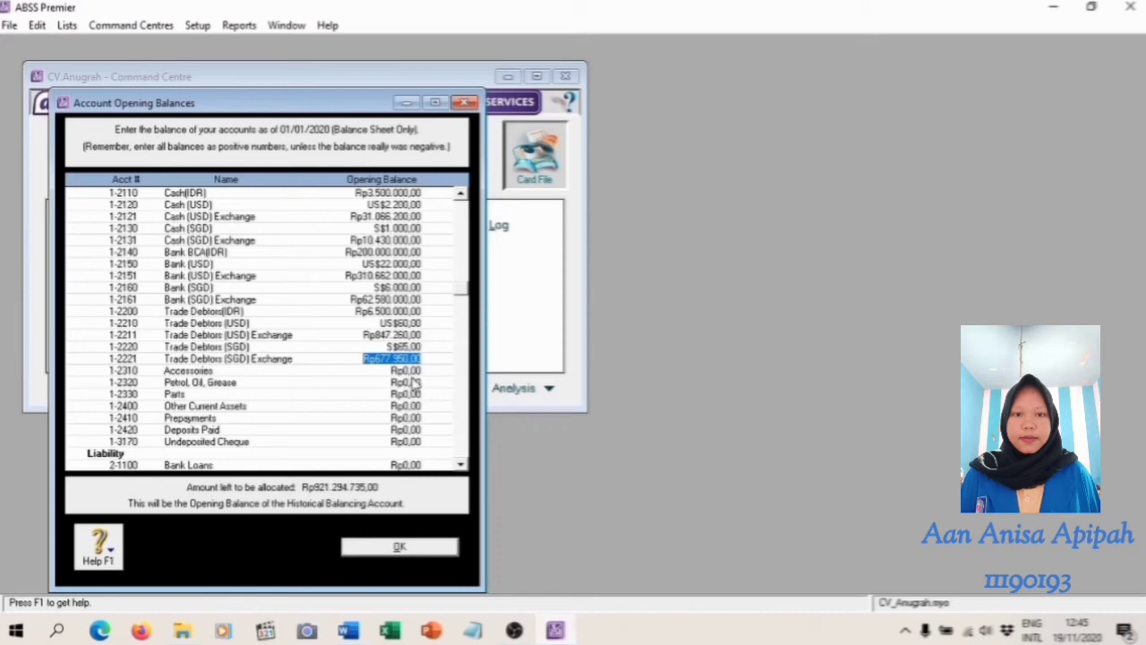
{"action": "left_click_drag", "start_coordinate": [386, 370], "coordinate": [428, 372]}
{"action": "type", "text": "60000"}
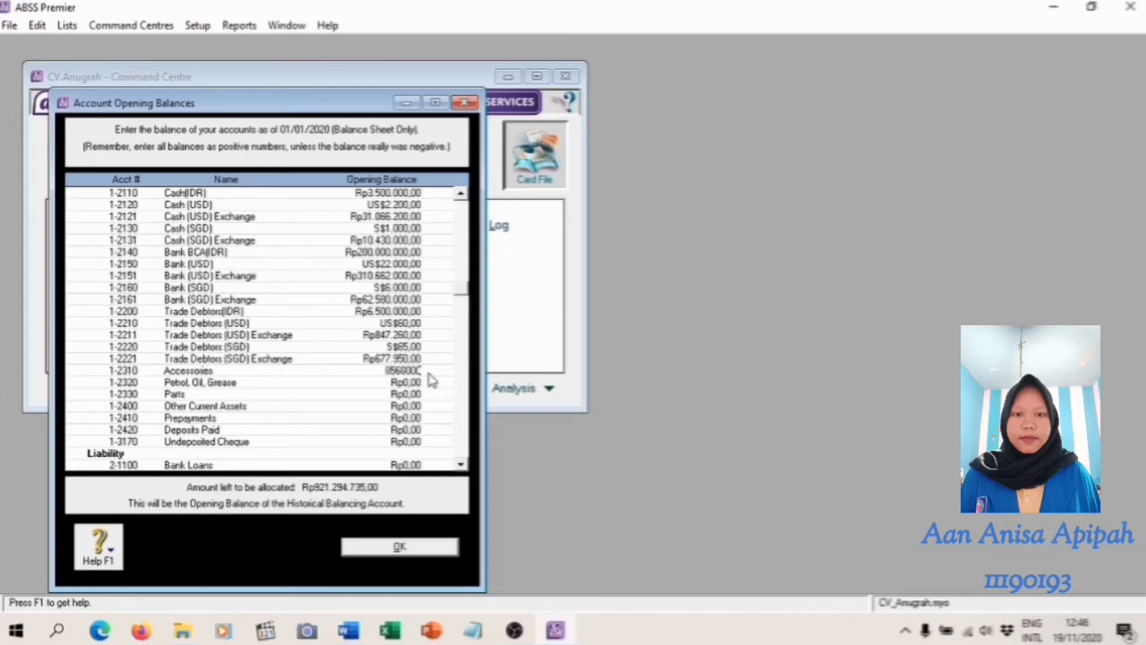
{"action": "key", "text": "Tab"}
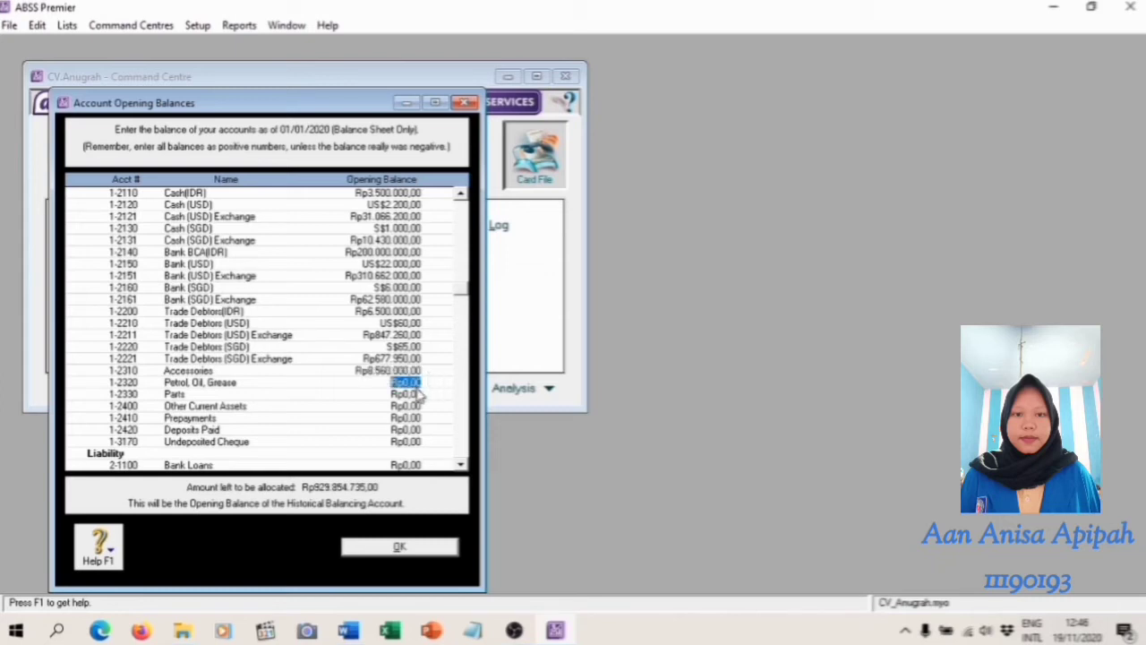
Set the opening balances of 1-2320 Petrol, Oil, Grease to Rp1.950.000 and 1-2330 Parts to Rp6.400.000
{"action": "type", "text": "1950000"}
{"action": "key", "text": "Tab"}
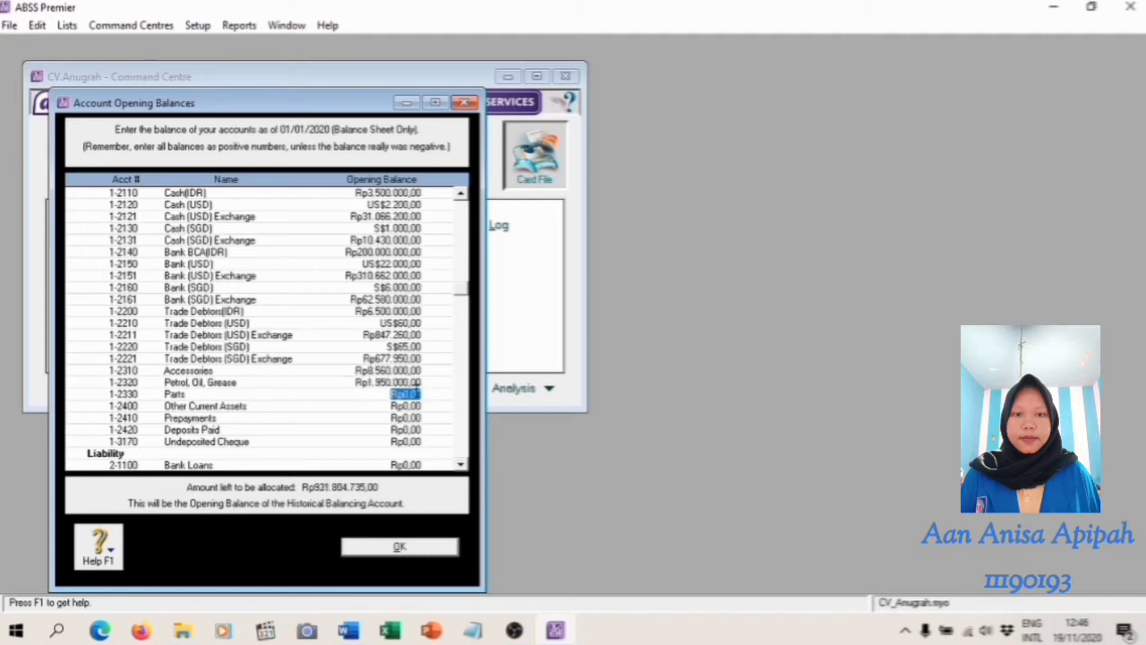
{"action": "type", "text": "6.400.000"}
{"action": "key", "text": "Tab"}
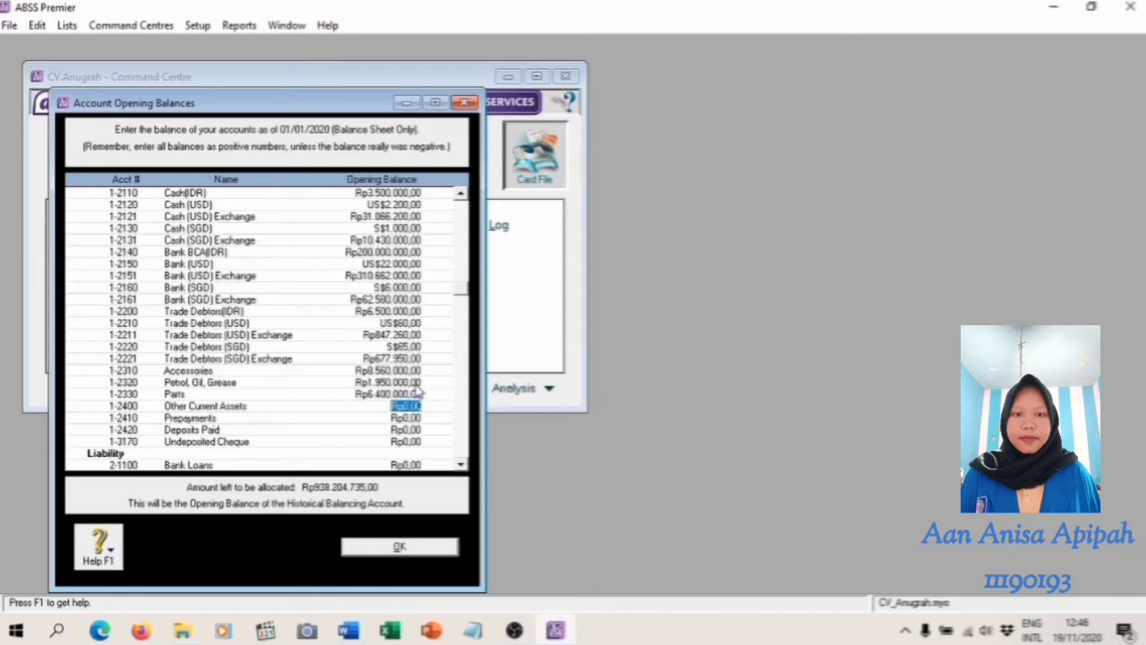
Set the opening balance of 2-2200 Trade Creditors(IDR) to Rp1.000.000, as given in the trial balance
{"action": "key", "text": "alt+Tab"}
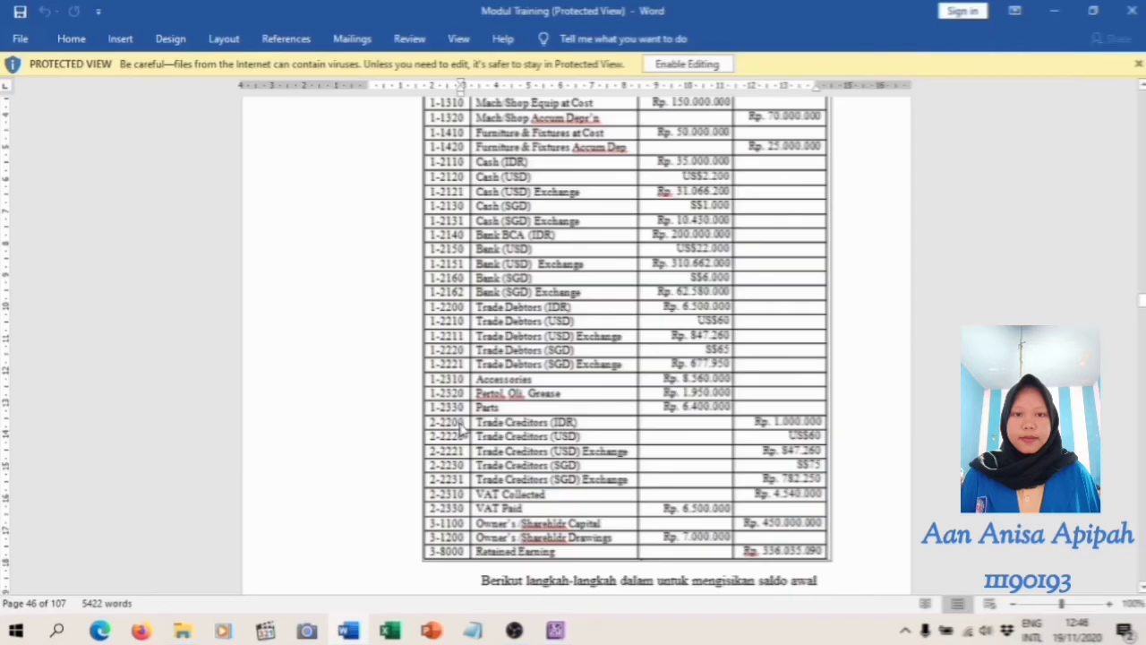
{"action": "mouse_move", "coordinate": [555, 631]}
{"action": "left_click", "coordinate": [540, 537]}
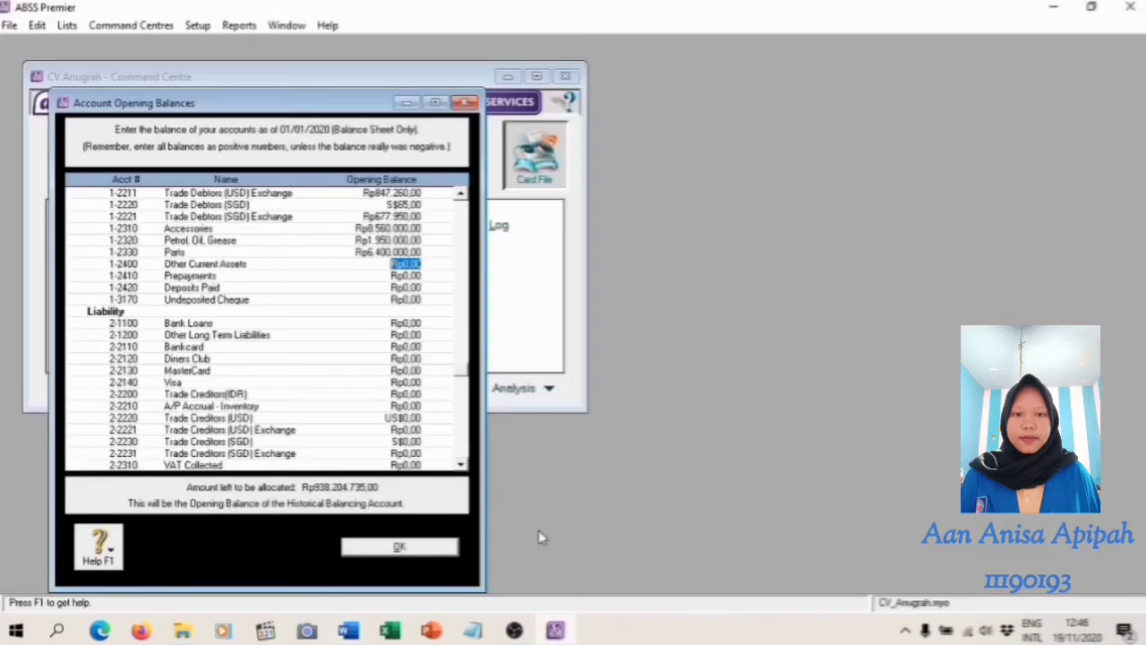
{"action": "left_click", "coordinate": [410, 395]}
{"action": "type", "text": "1."}
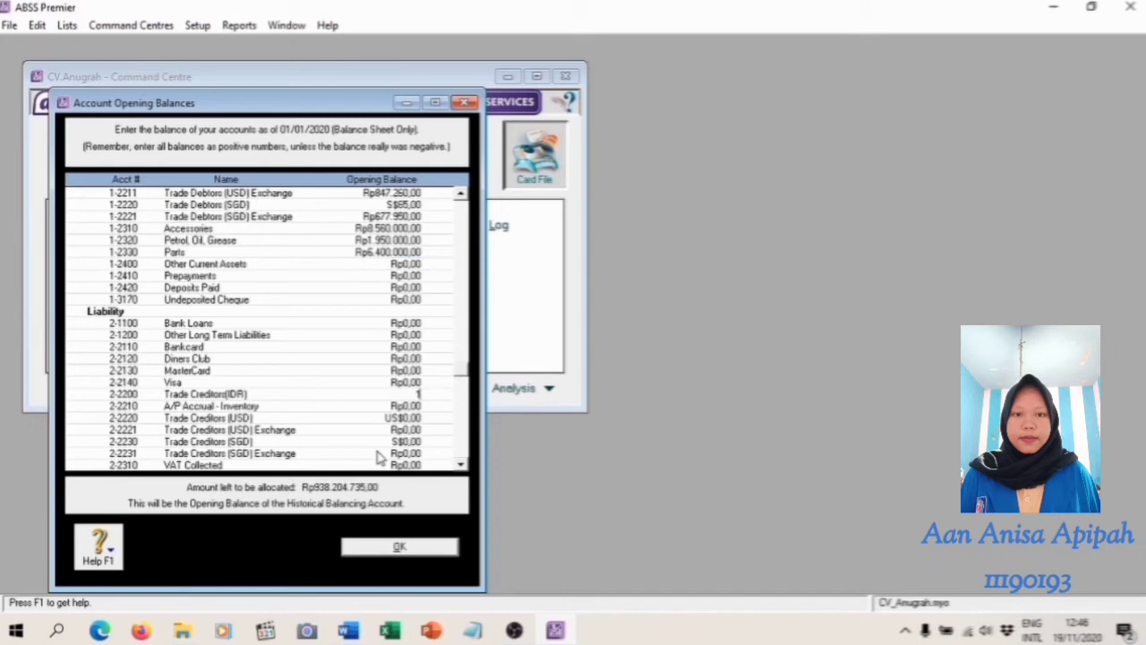
{"action": "type", "text": "000.000"}
{"action": "key", "text": "Tab"}
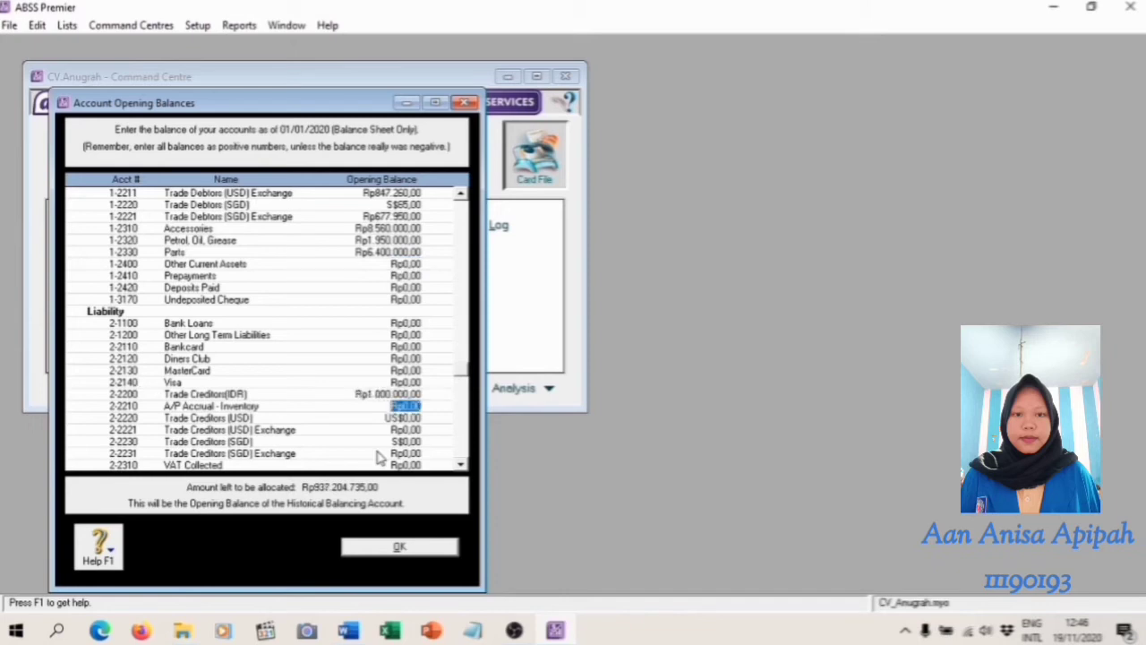
Set 2-2220 Trade Creditors (USD) to US$60 from the trial balance and accept the calculated balance for its linked exchange account
{"action": "left_click", "coordinate": [348, 631]}
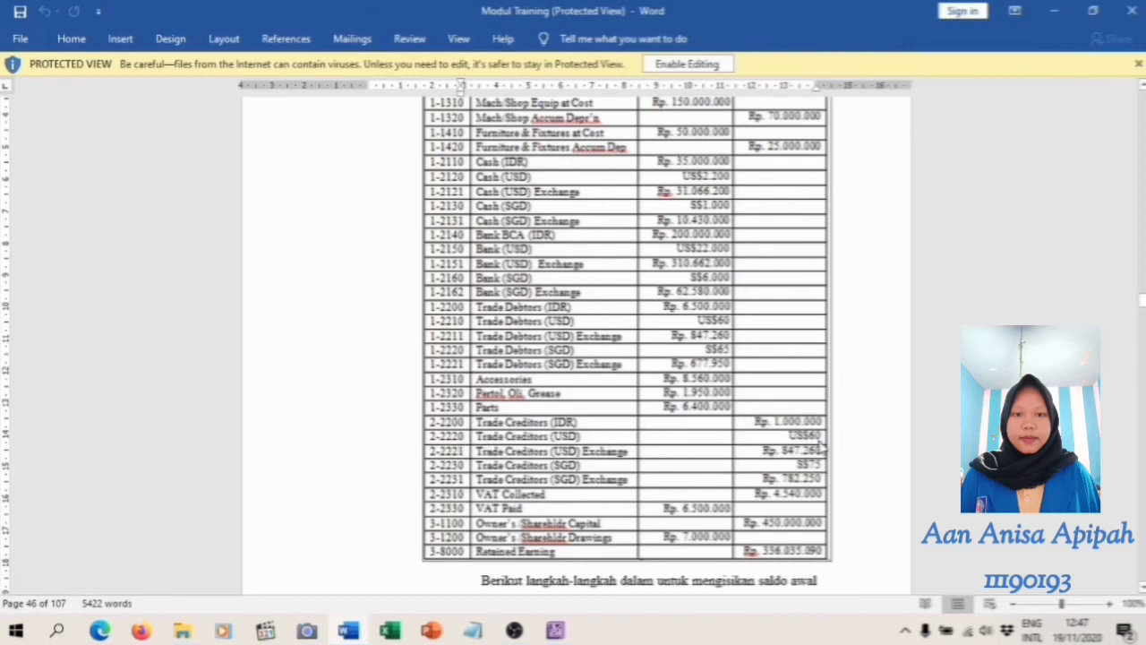
{"action": "left_click", "coordinate": [557, 632]}
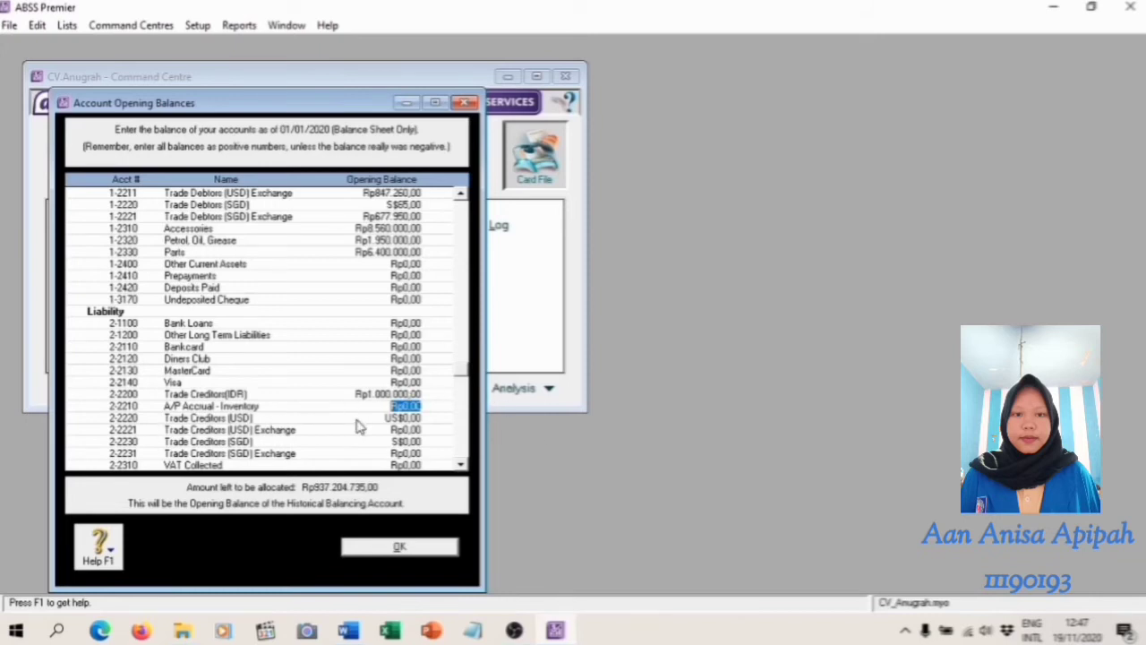
{"action": "left_click", "coordinate": [414, 418]}
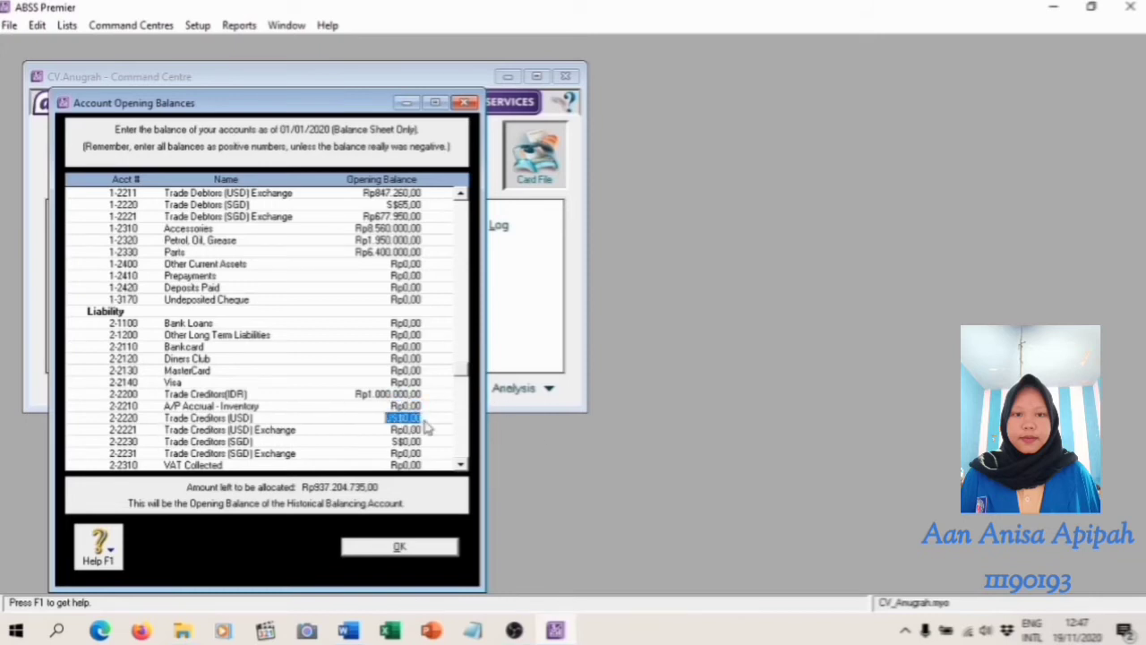
{"action": "type", "text": "60"}
{"action": "key", "text": "Tab"}
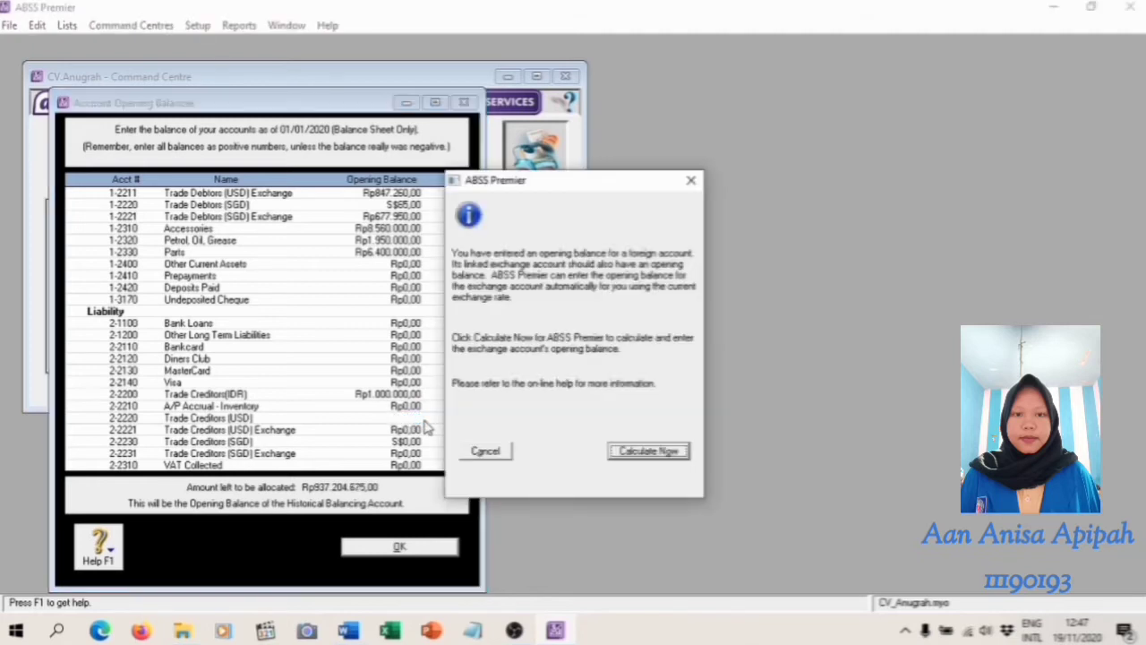
{"action": "left_click", "coordinate": [658, 455]}
{"action": "left_click", "coordinate": [693, 441]}
Set 2-2230 Trade Creditors (SGD) to S$75 from the trial balance and accept the calculated balance for its linked exchange account
{"action": "key", "text": "alt+Tab"}
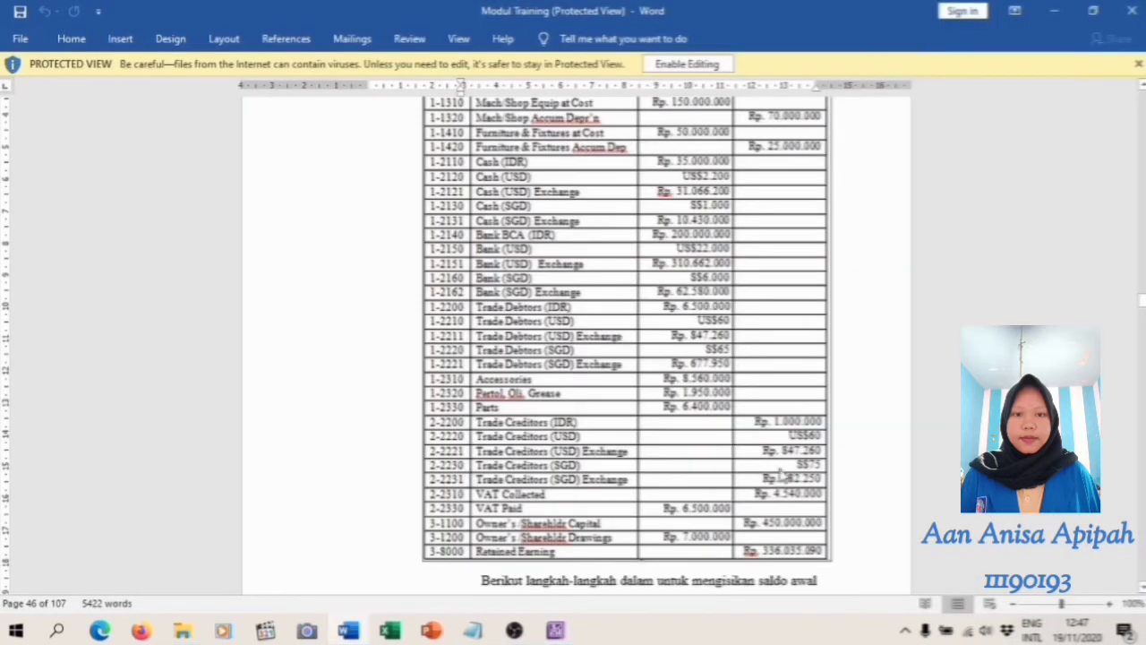
{"action": "left_click", "coordinate": [555, 631]}
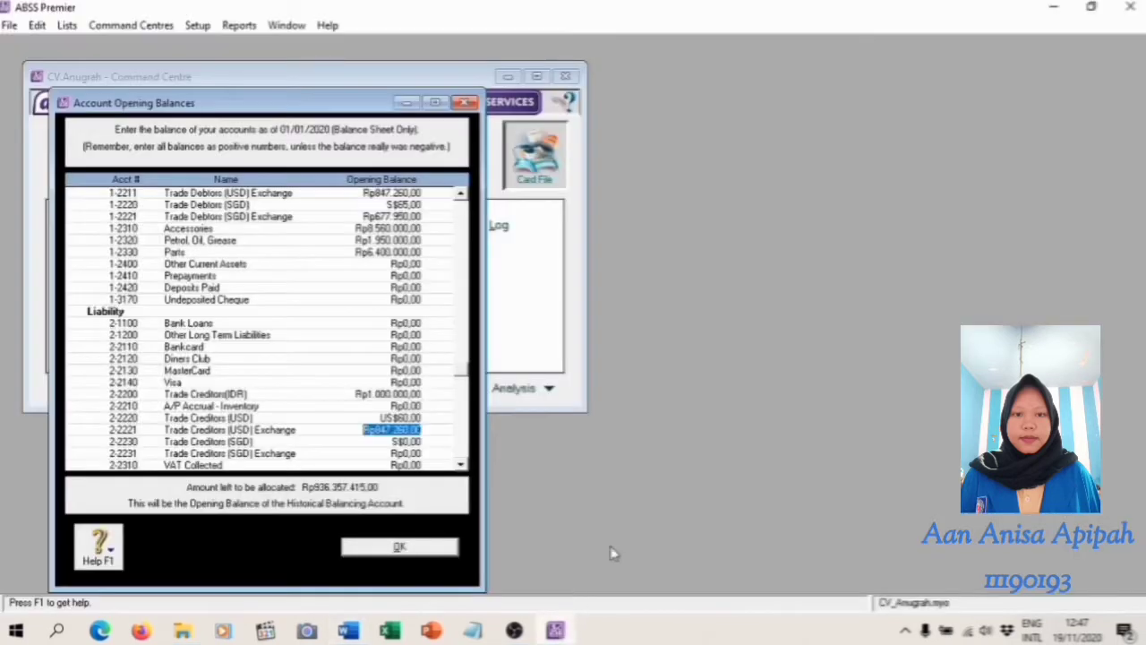
{"action": "left_click", "coordinate": [432, 443]}
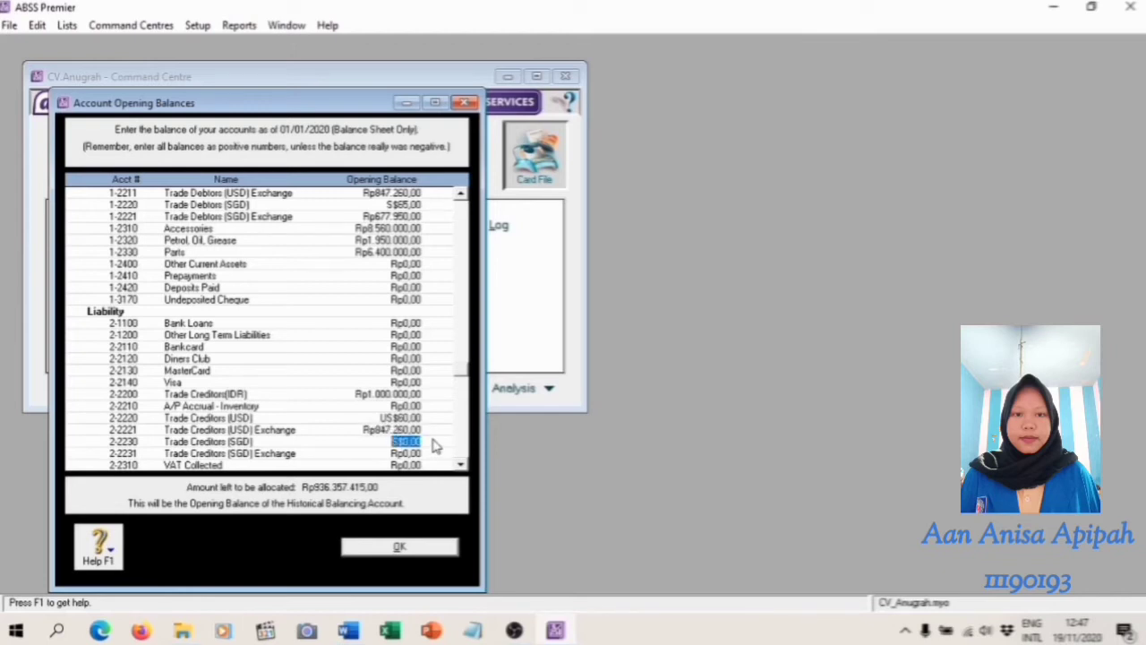
{"action": "type", "text": "7"}
{"action": "key", "text": "Tab"}
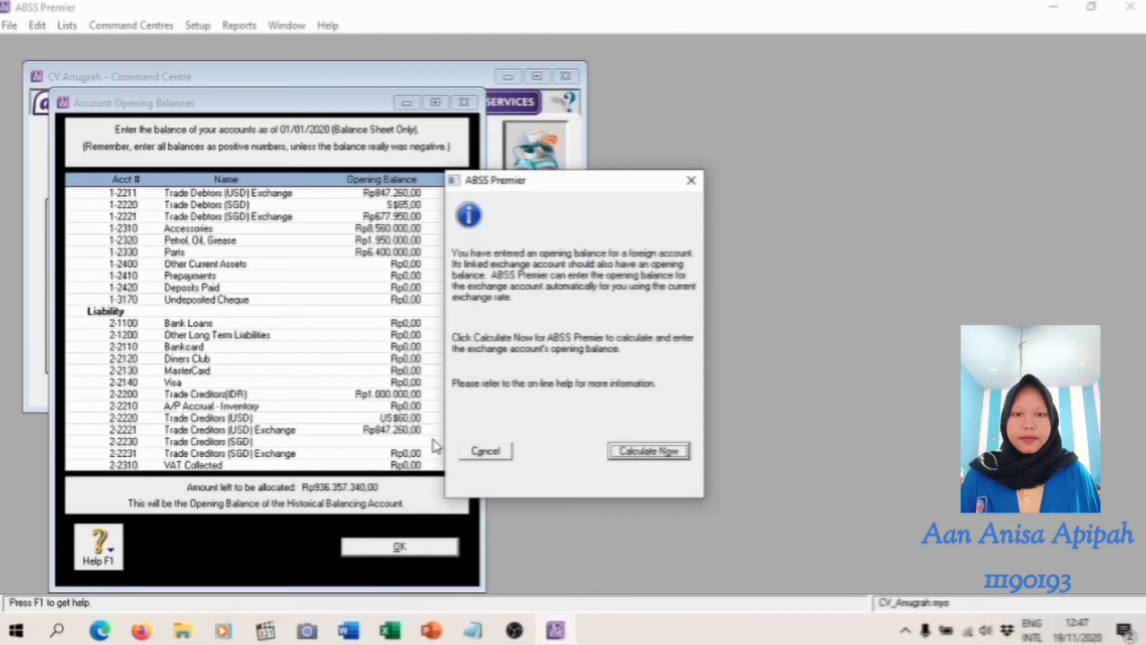
{"action": "left_click", "coordinate": [648, 451]}
{"action": "left_click", "coordinate": [705, 441]}
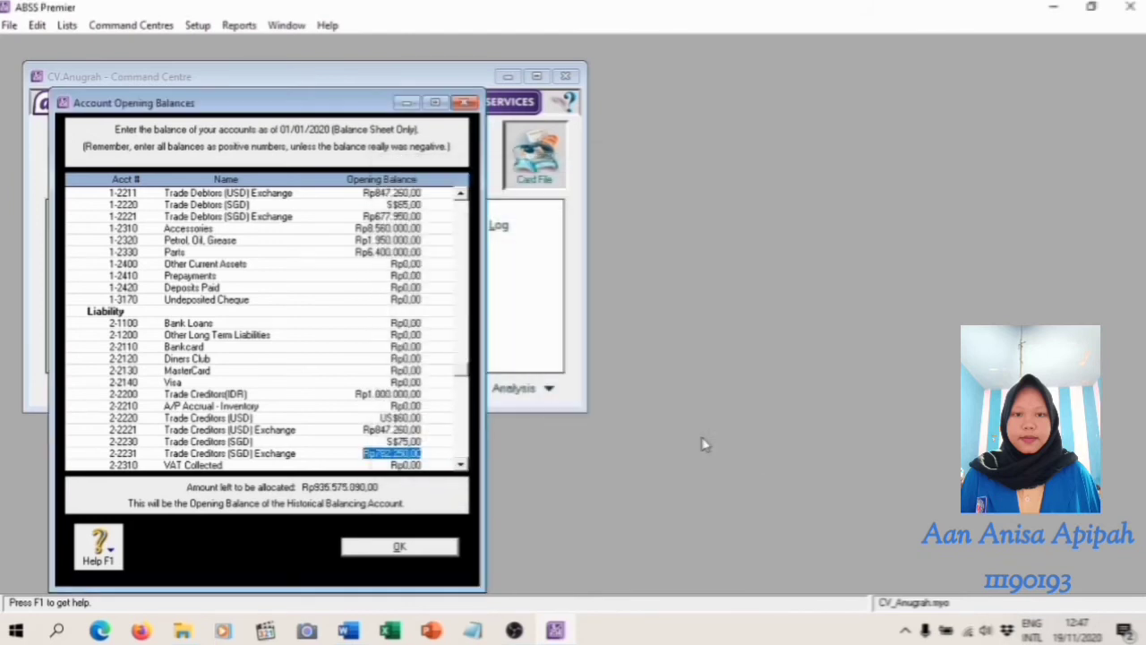
Set the opening balance of the 2-2310 VAT Collected account to Rp4.540.000
{"action": "scroll", "coordinate": [332, 397], "scroll_direction": "down", "scroll_amount": 2}
{"action": "left_click", "coordinate": [390, 395]}
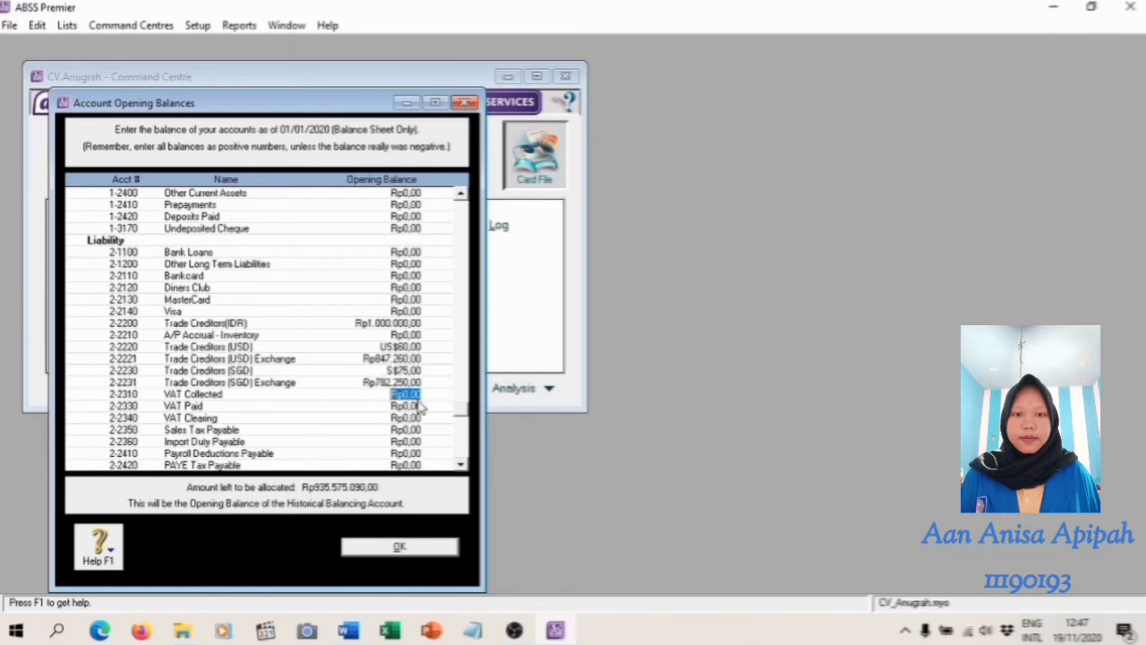
{"action": "type", "text": "4.540.000"}
{"action": "key", "text": "Tab"}
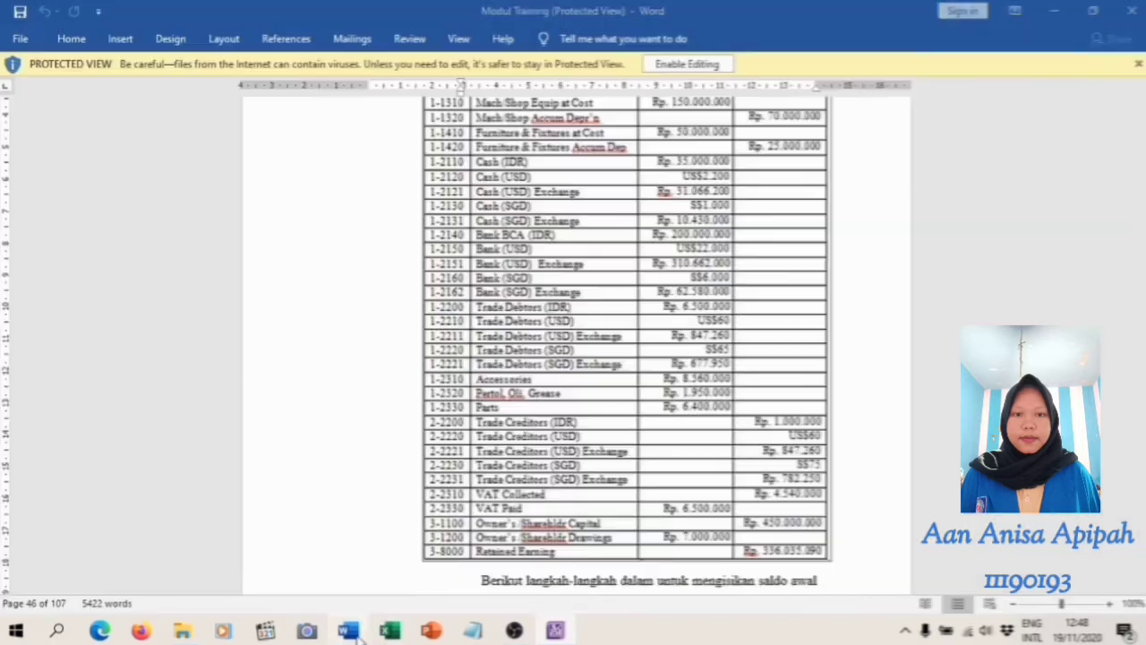
Set the opening balance of 2-2330 VAT Paid to Rp6.500.000, as given in the trial balance
{"action": "left_click", "coordinate": [352, 630]}
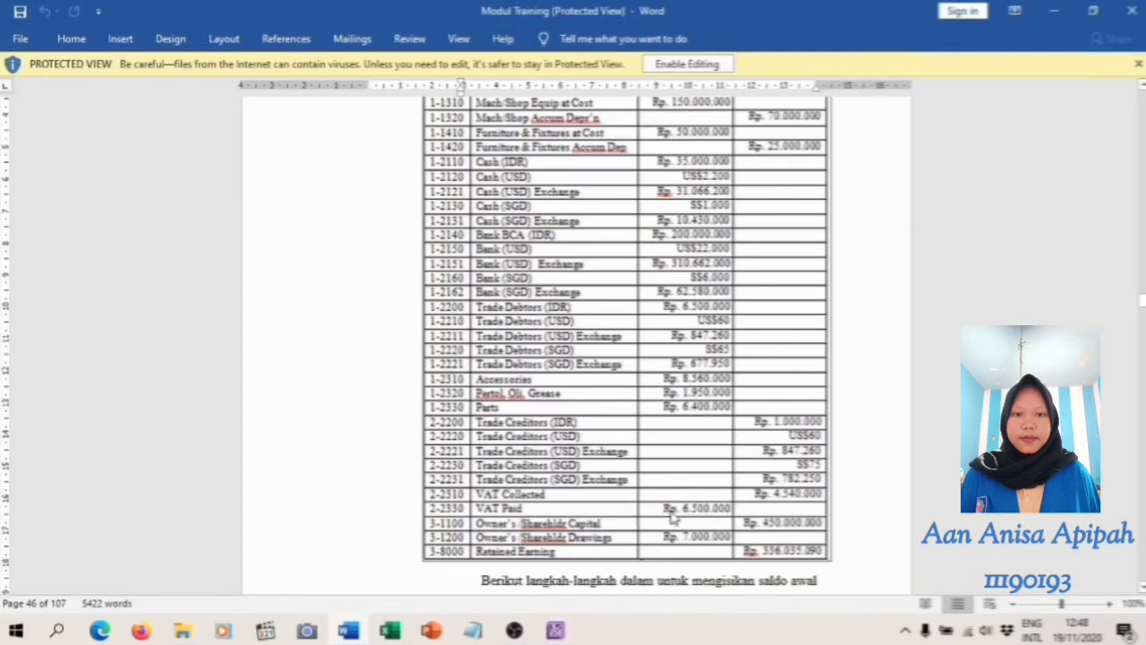
{"action": "left_click", "coordinate": [556, 631]}
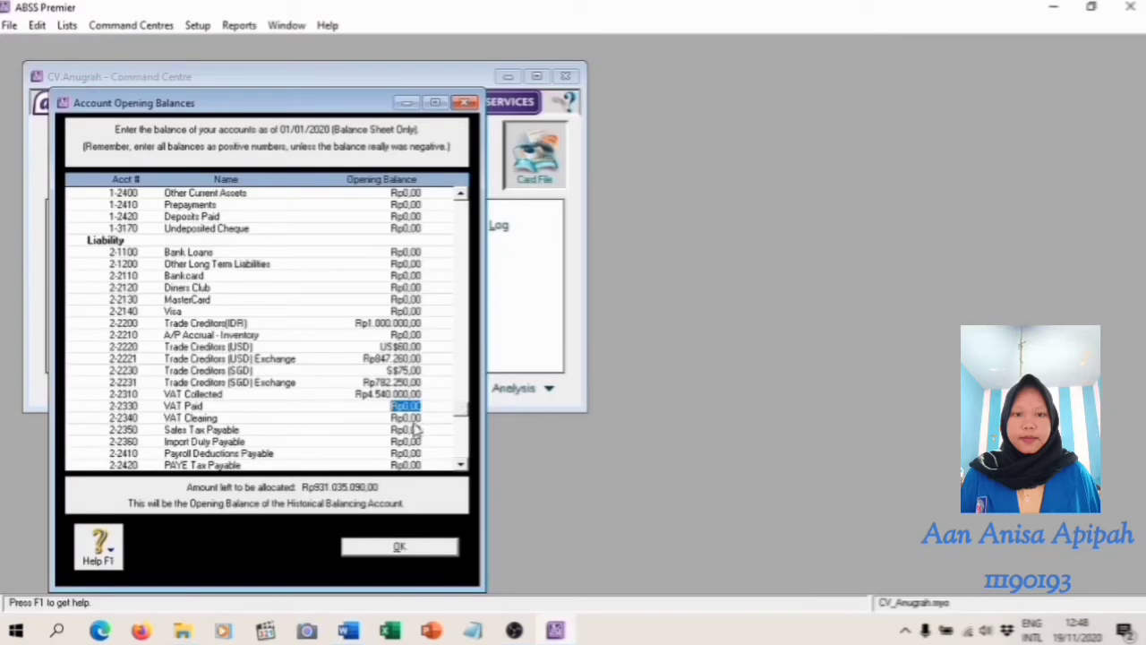
{"action": "type", "text": "6500000"}
{"action": "key", "text": "Tab"}
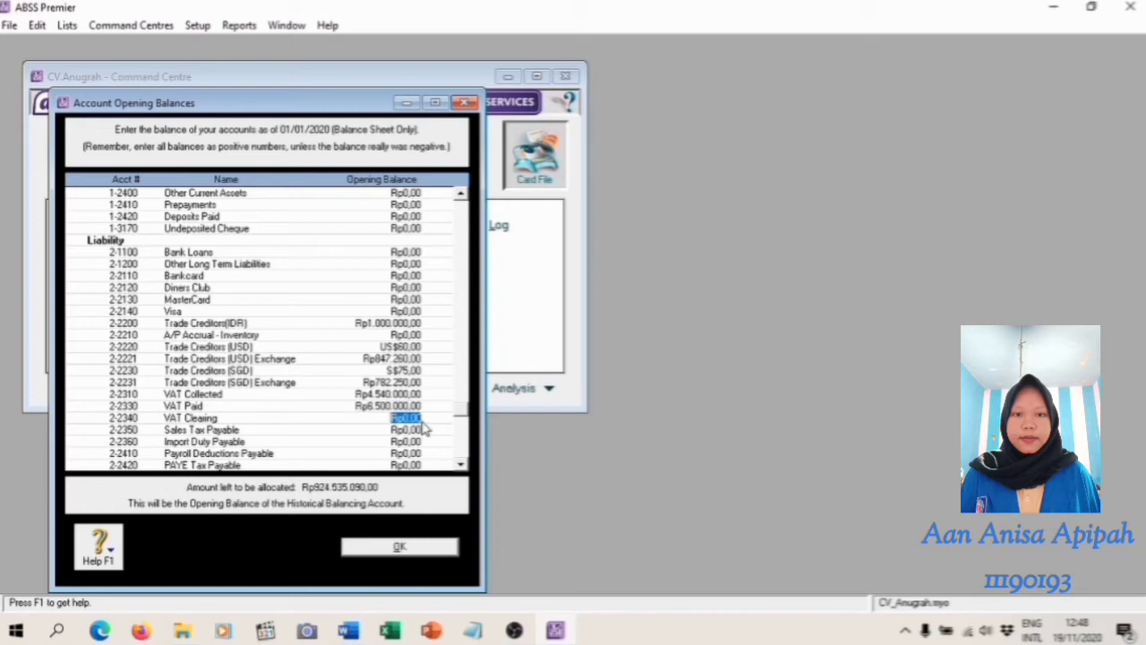
Set the opening balance of 3-1100 Owner's/Sharehldr Capital to Rp450.000.000, as given in the trial balance
{"action": "left_click", "coordinate": [349, 631]}
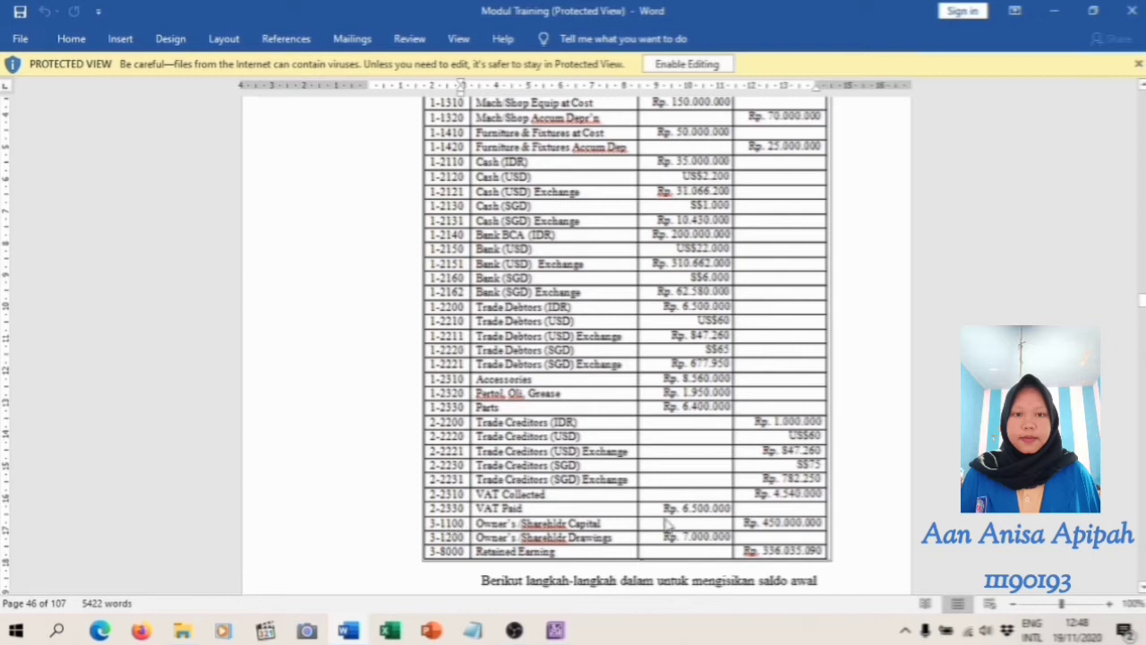
{"action": "left_click", "coordinate": [558, 628]}
{"action": "scroll", "coordinate": [434, 439], "scroll_direction": "down", "scroll_amount": 2}
{"action": "left_click", "coordinate": [434, 439]}
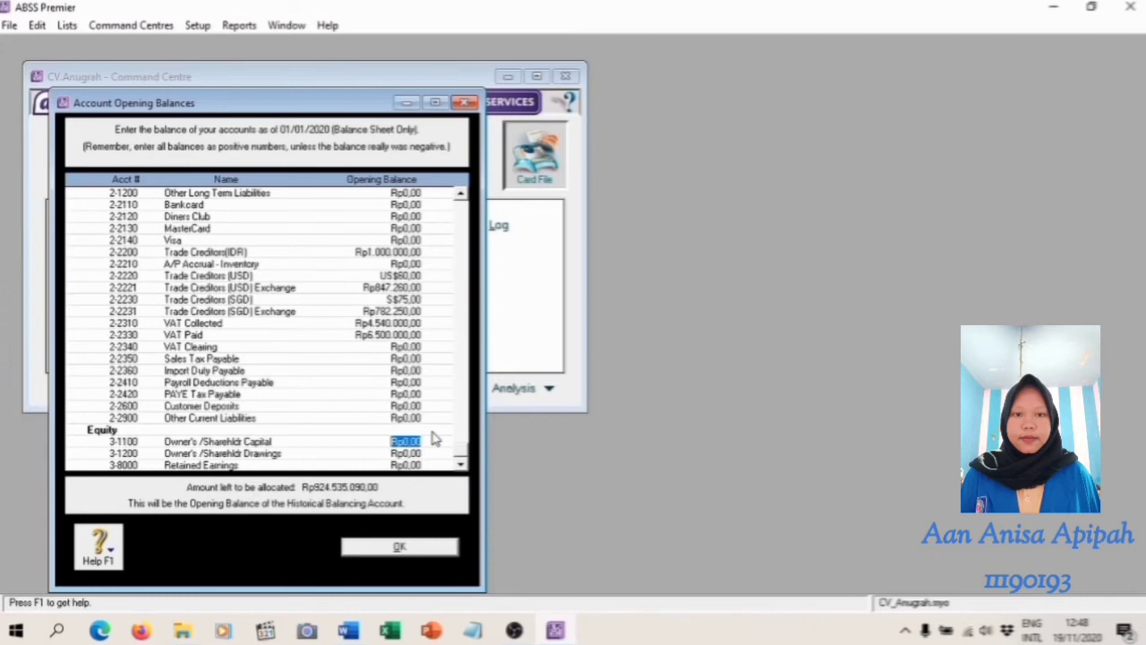
{"action": "type", "text": "45"}
{"action": "type", "text": "0.000.000"}
{"action": "key", "text": "Tab"}
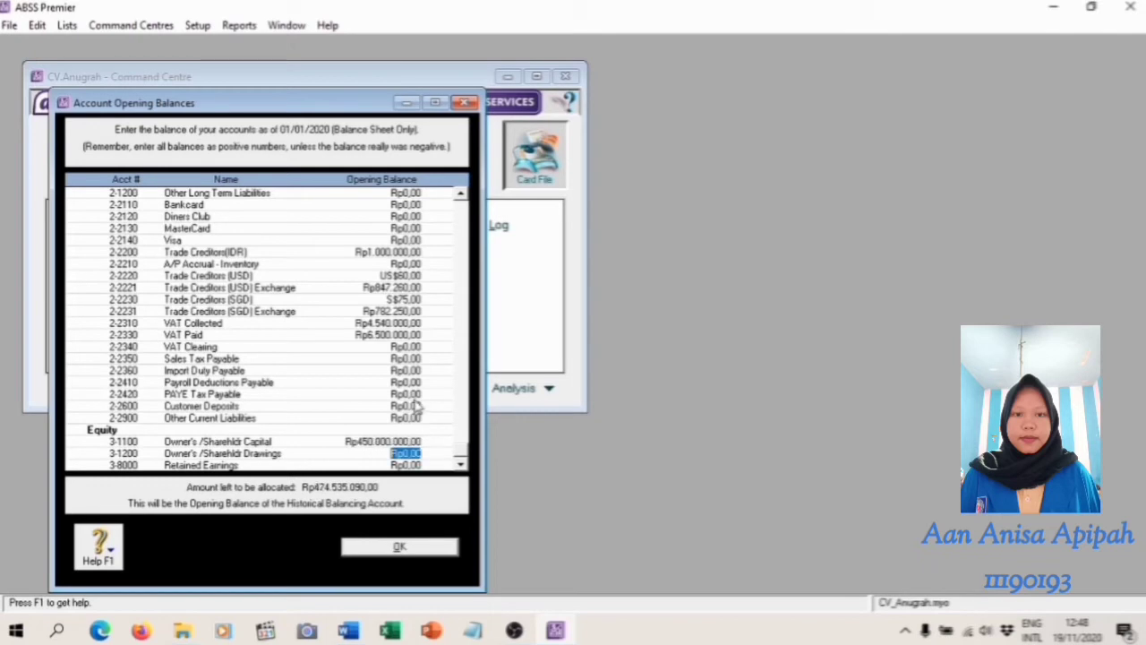
Set the opening balance of 3-1200 Owner's/Sharehldr Drawings to Rp7.000.000, as listed in the Word module's trial balance
{"action": "left_click", "coordinate": [348, 632]}
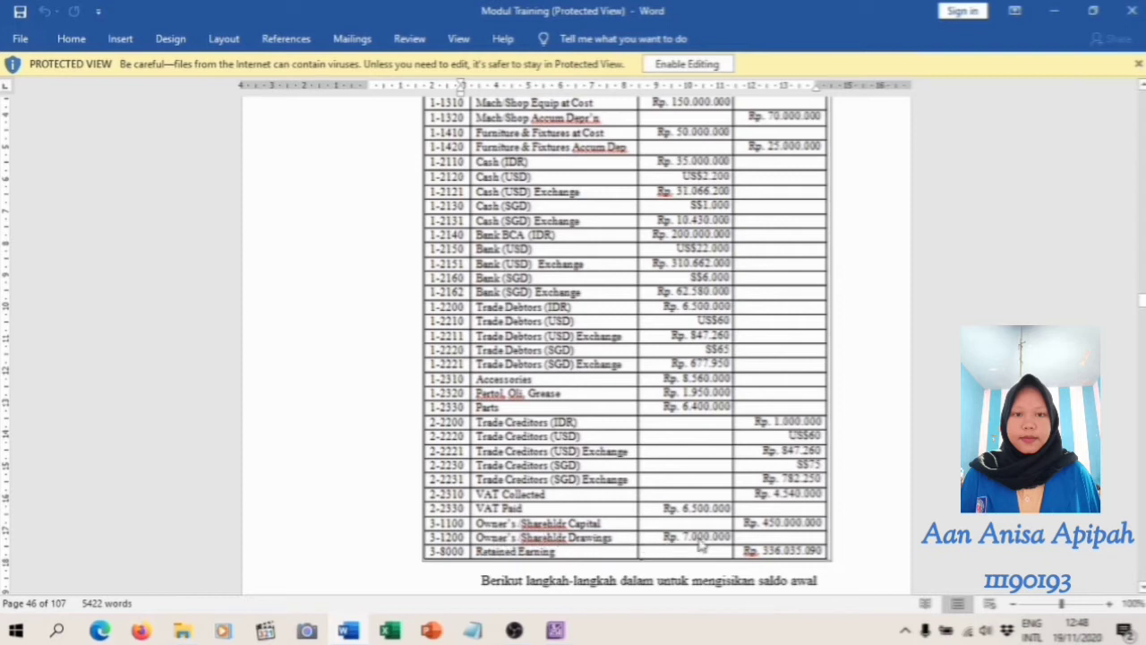
{"action": "left_click", "coordinate": [557, 630]}
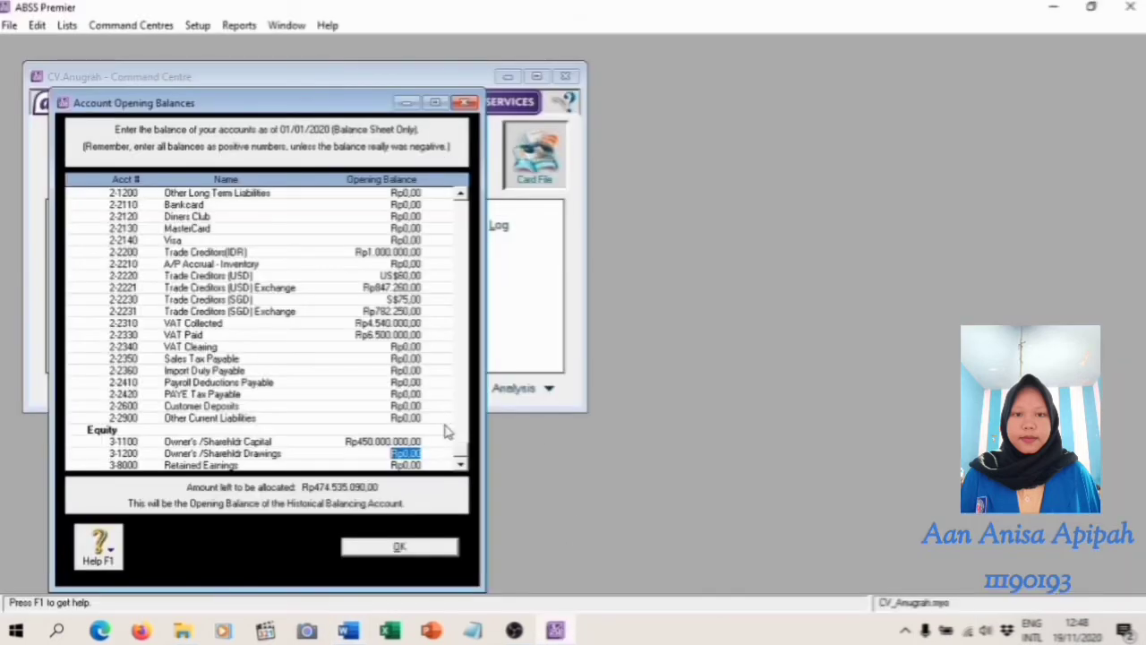
{"action": "type", "text": "7000"}
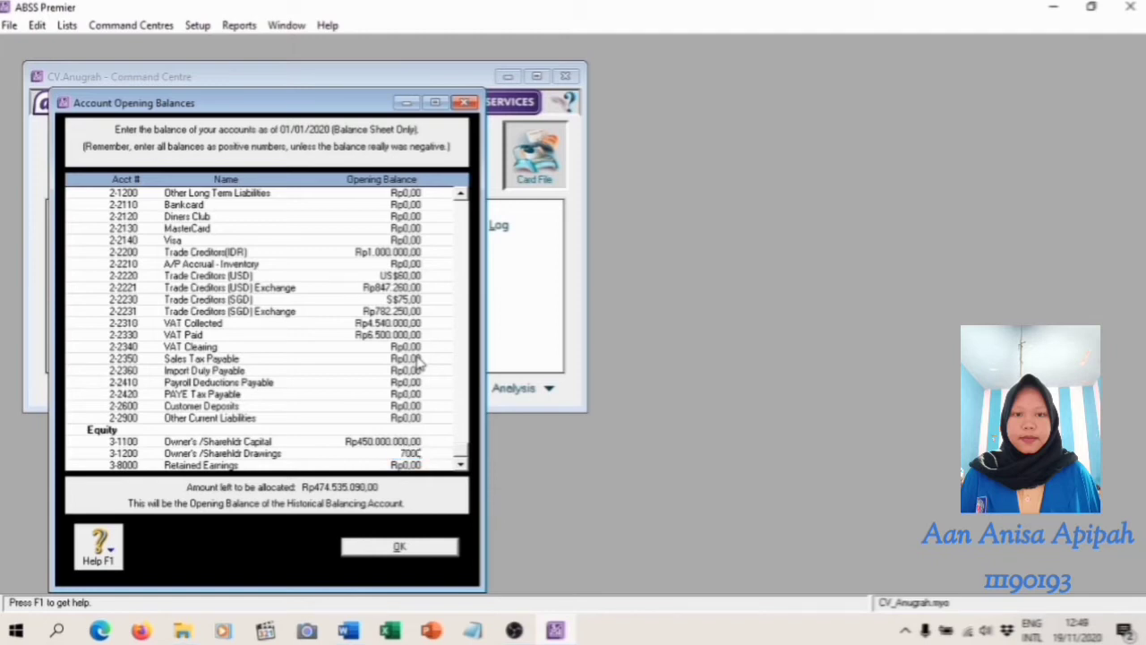
{"action": "key", "text": "Tab"}
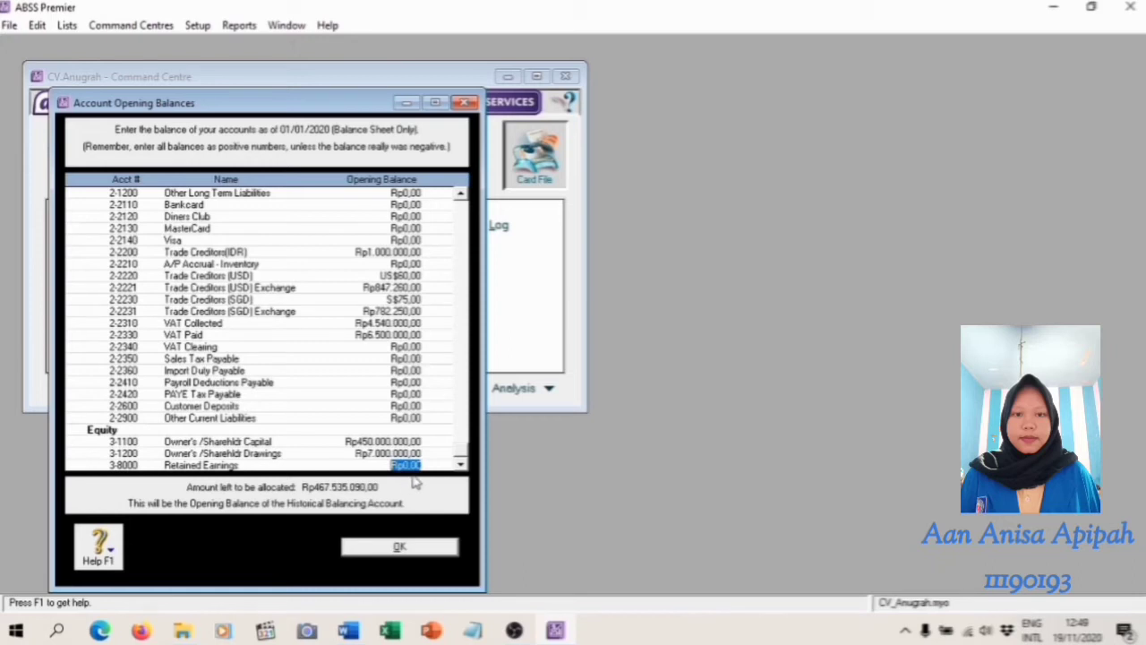
Set the opening balance of 3-8000 Retained Earnings to Rp336.035.090, as given in the trial balance
{"action": "left_click", "coordinate": [349, 632]}
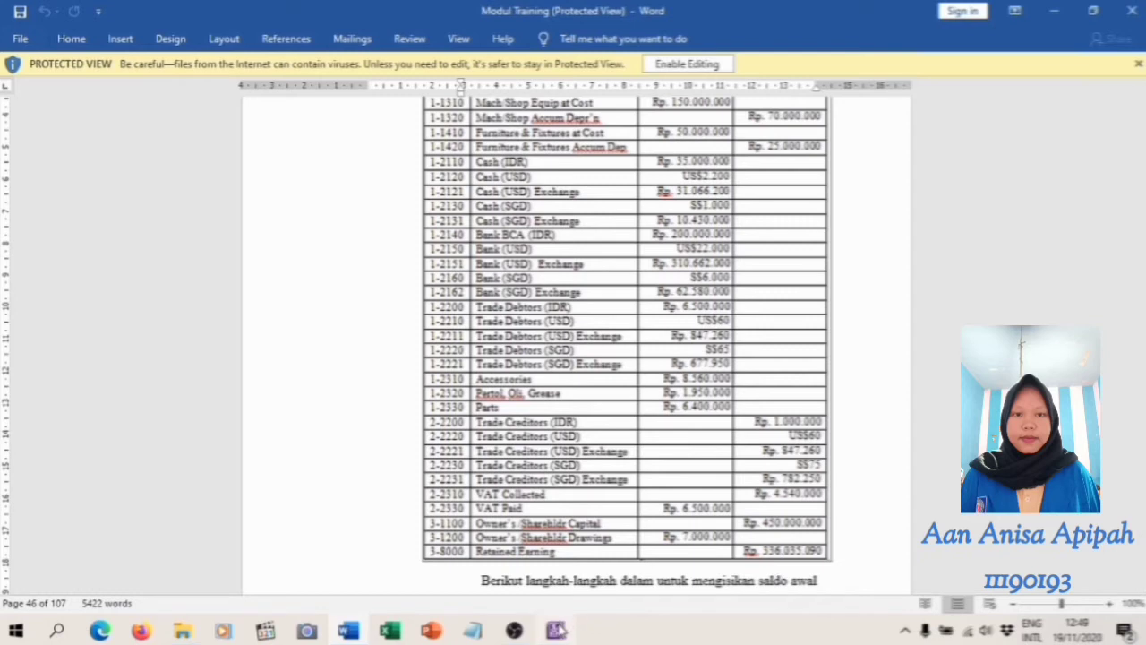
{"action": "mouse_move", "coordinate": [554, 632]}
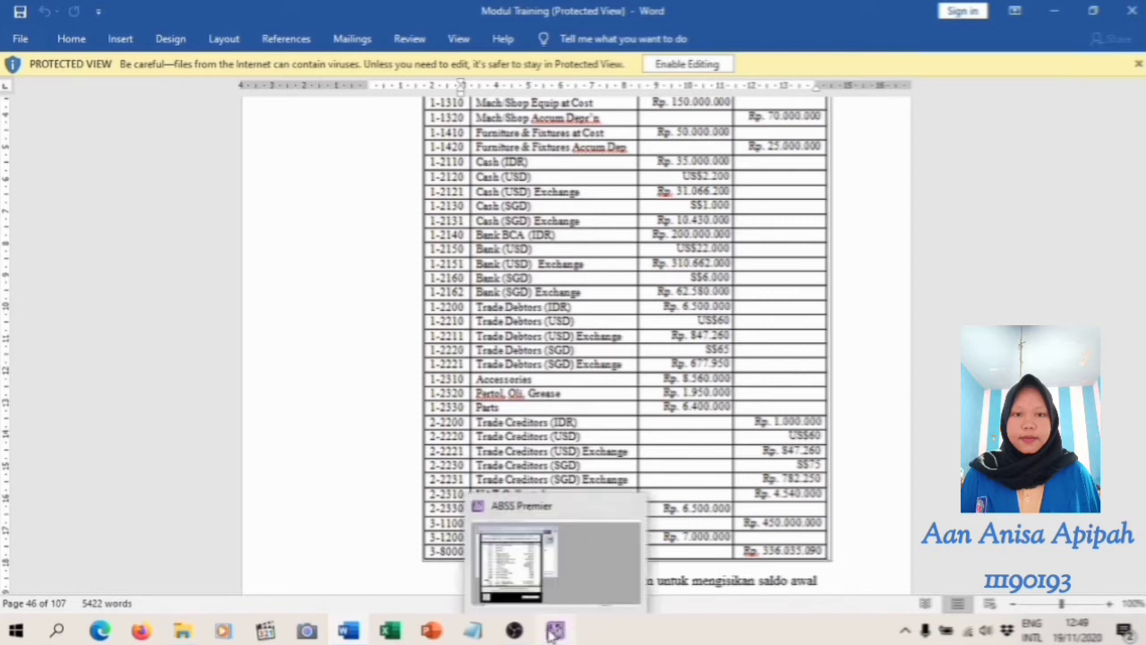
{"action": "left_click", "coordinate": [547, 555]}
{"action": "type", "text": "5"}
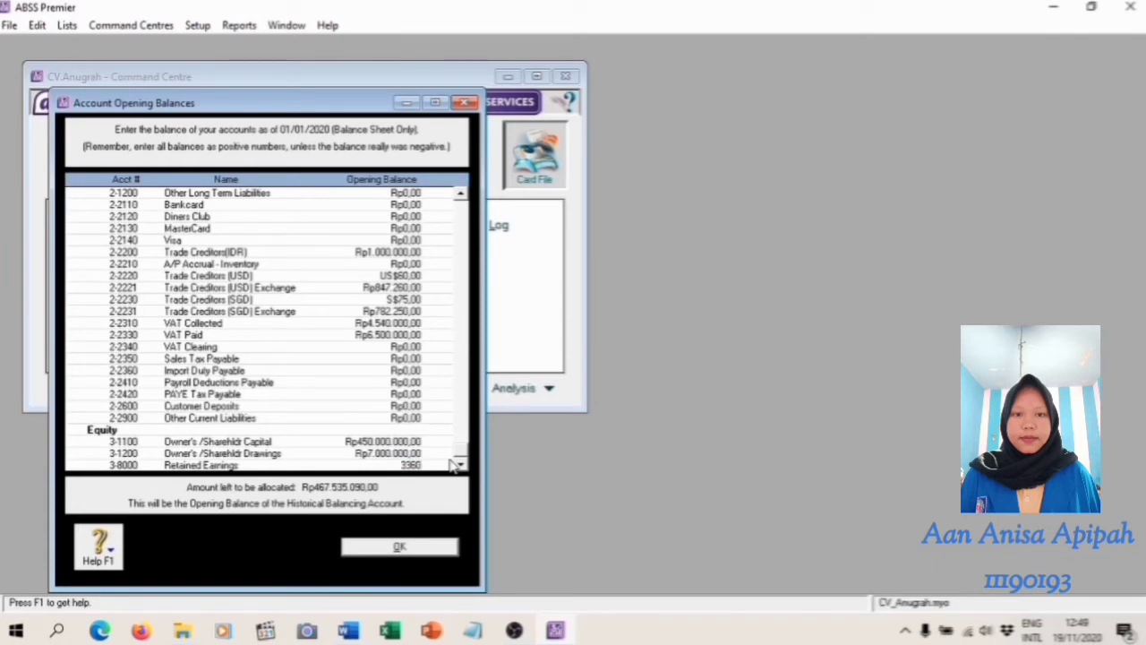
{"action": "type", "text": "36035"}
{"action": "type", "text": "090"}
{"action": "key", "text": "Tab"}
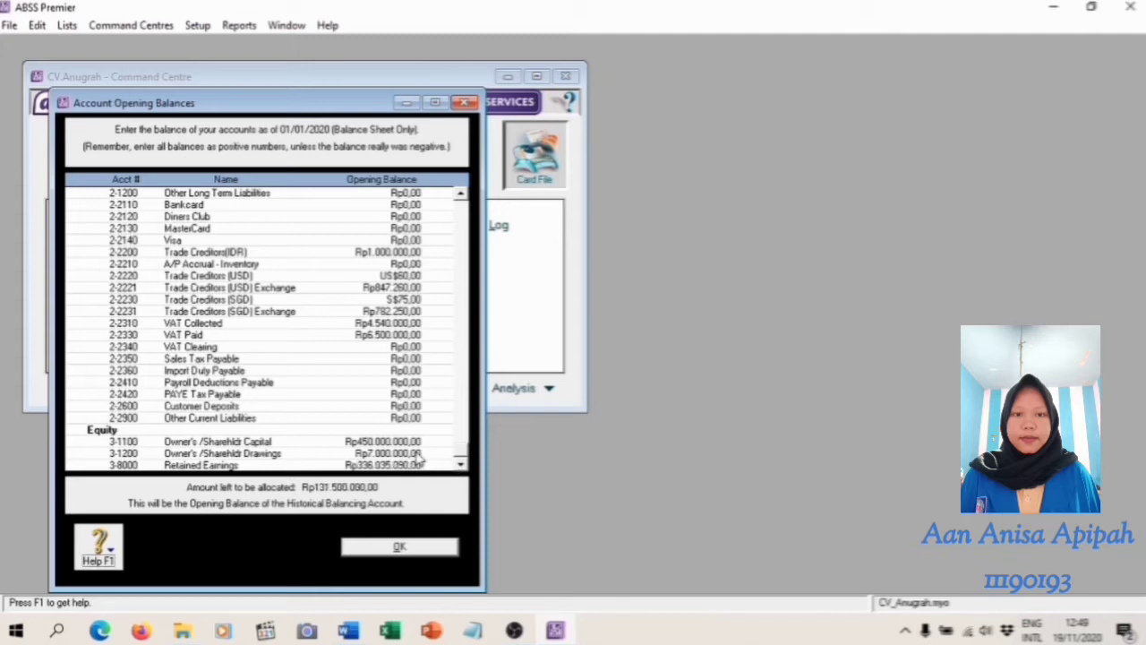
Change the opening balance of 3-1200 Owner's/Sharehldr Drawings to the negative amount -Rp7.000.000
{"action": "left_click", "coordinate": [424, 454]}
{"action": "key", "text": "BackSpace"}
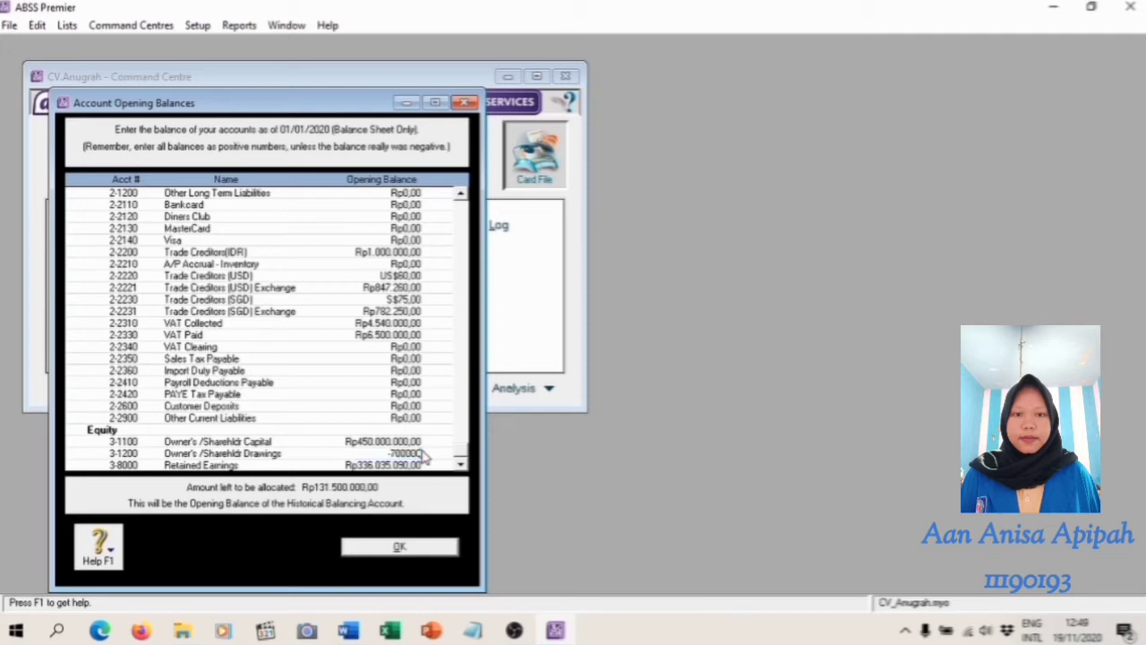
{"action": "type", "text": "-7000000"}
{"action": "key", "text": "Tab"}
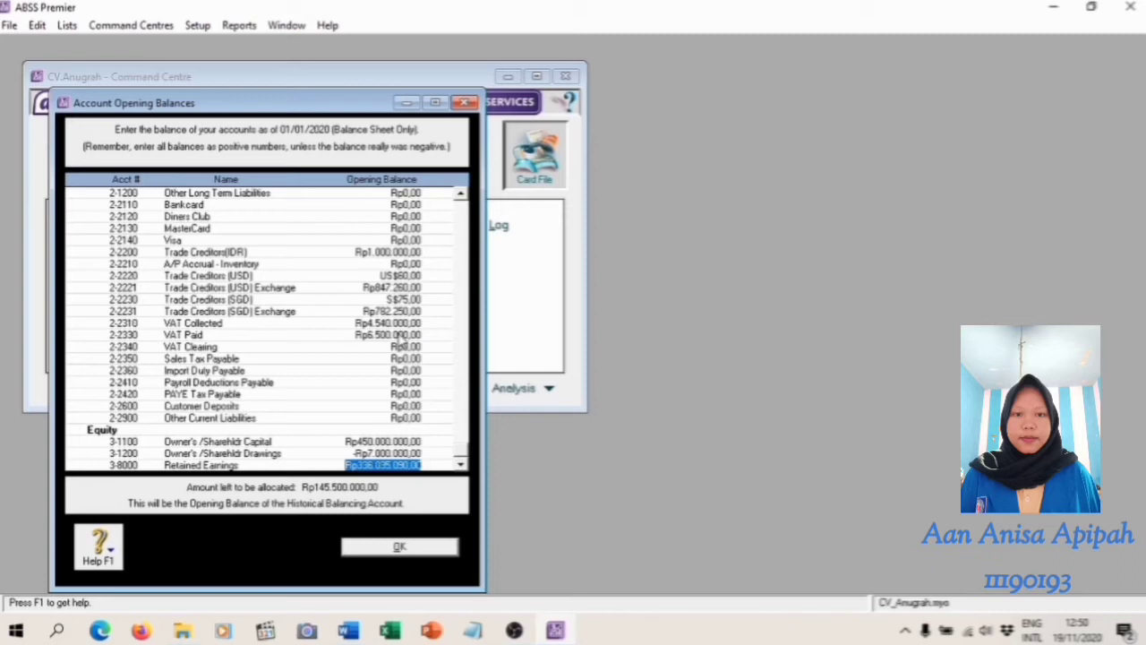
Change the opening balance of 2-2330 VAT Paid to the negative amount -Rp6.500.000
{"action": "left_click", "coordinate": [401, 336]}
{"action": "key", "text": "BackSpace"}
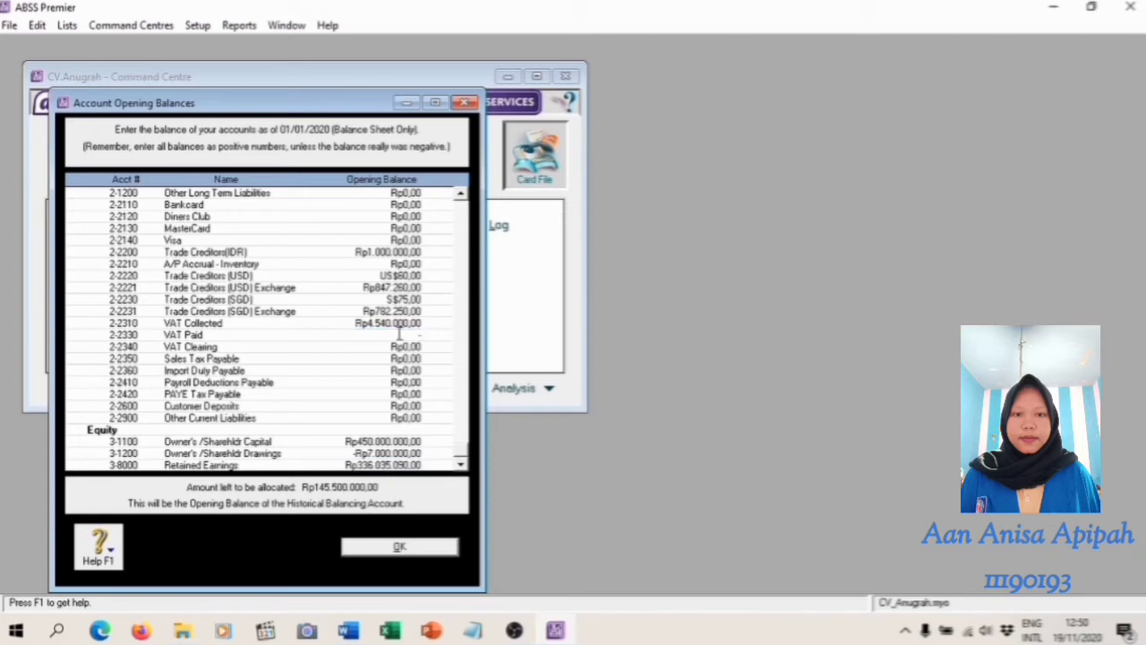
{"action": "key", "text": "Tab"}
Change the opening balance of 1-1320 Mach/Shop Accum Depr'n to the negative amount -Rp70.000.000
{"action": "left_click", "coordinate": [403, 252]}
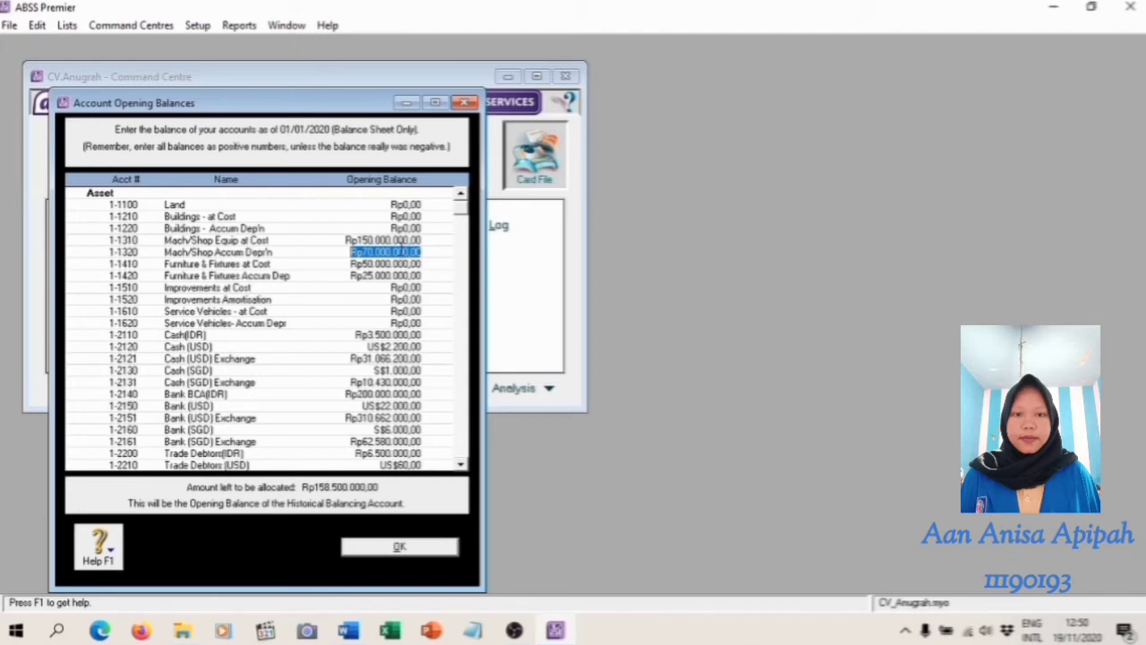
{"action": "key", "text": "BackSpace"}
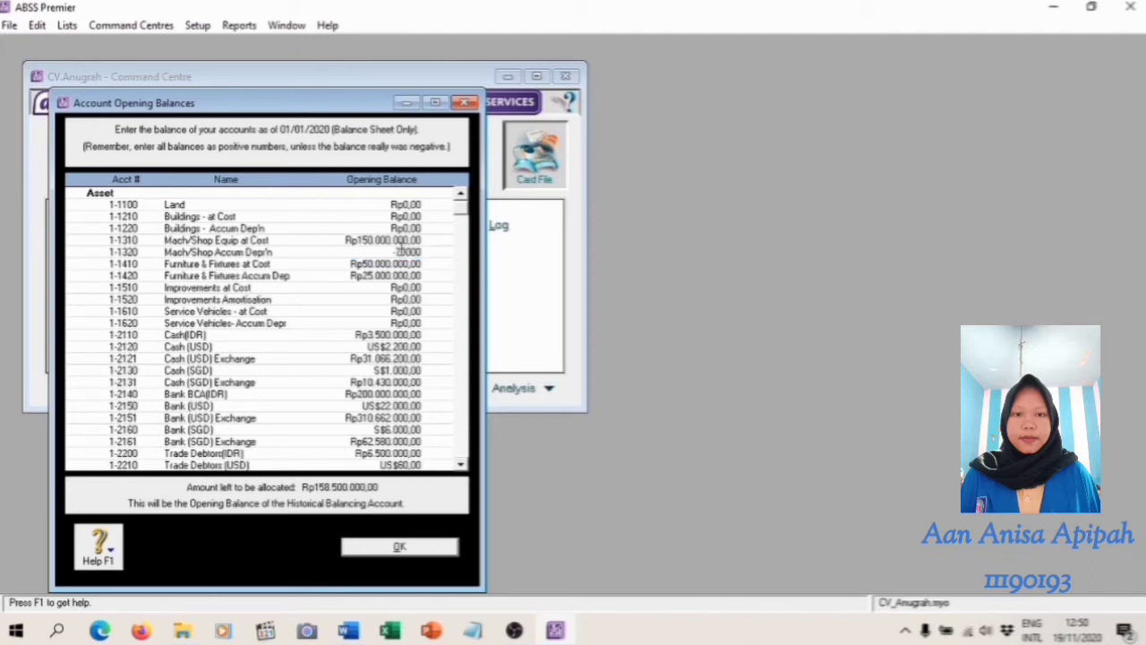
{"action": "key", "text": "Tab"}
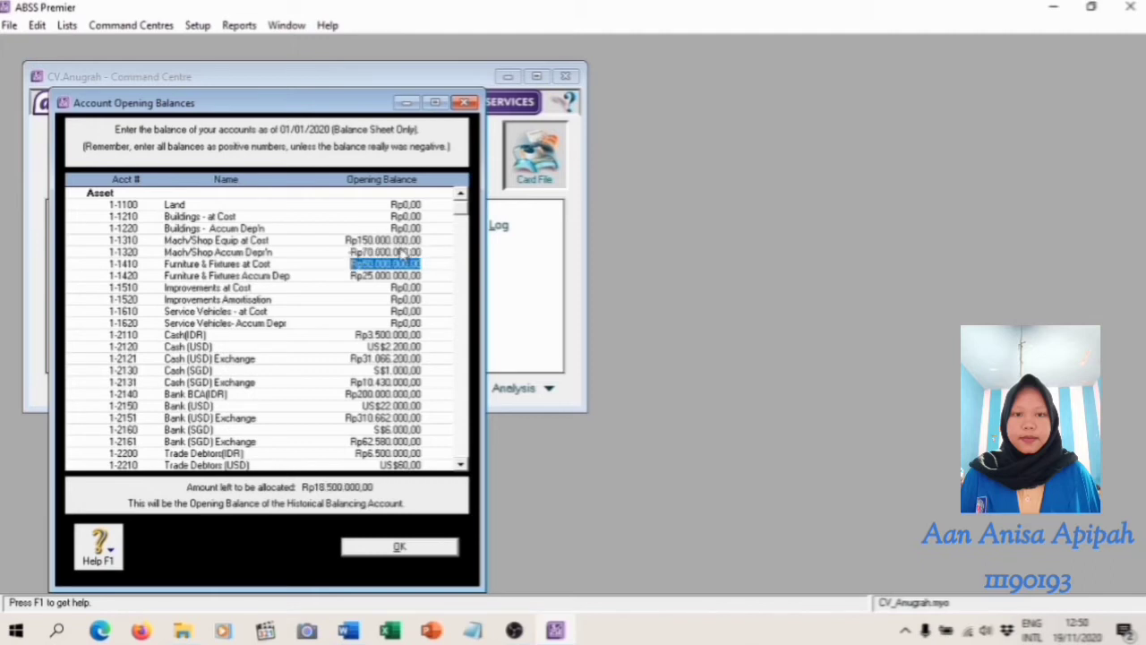
Set 1-1420 Furniture & Fixtures Accum Dep to -Rp25.000.000 and 1-2110 Cash(IDR) to Rp35.000.000, and accept the account opening balances
{"action": "key", "text": "Tab"}
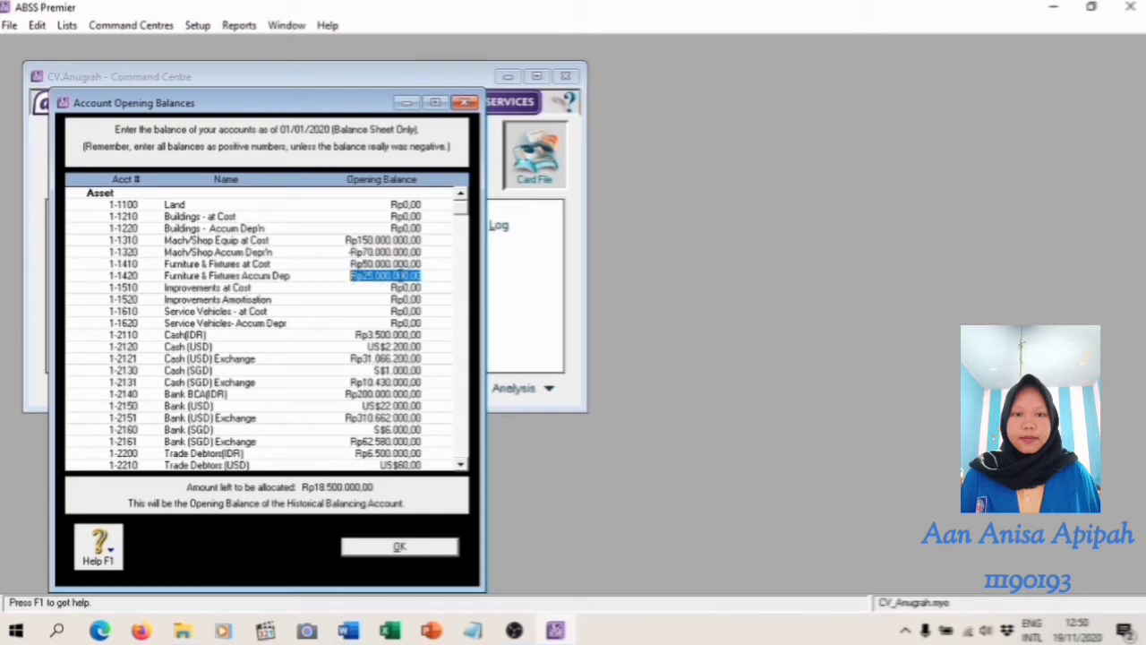
{"action": "key", "text": "BackSpace"}
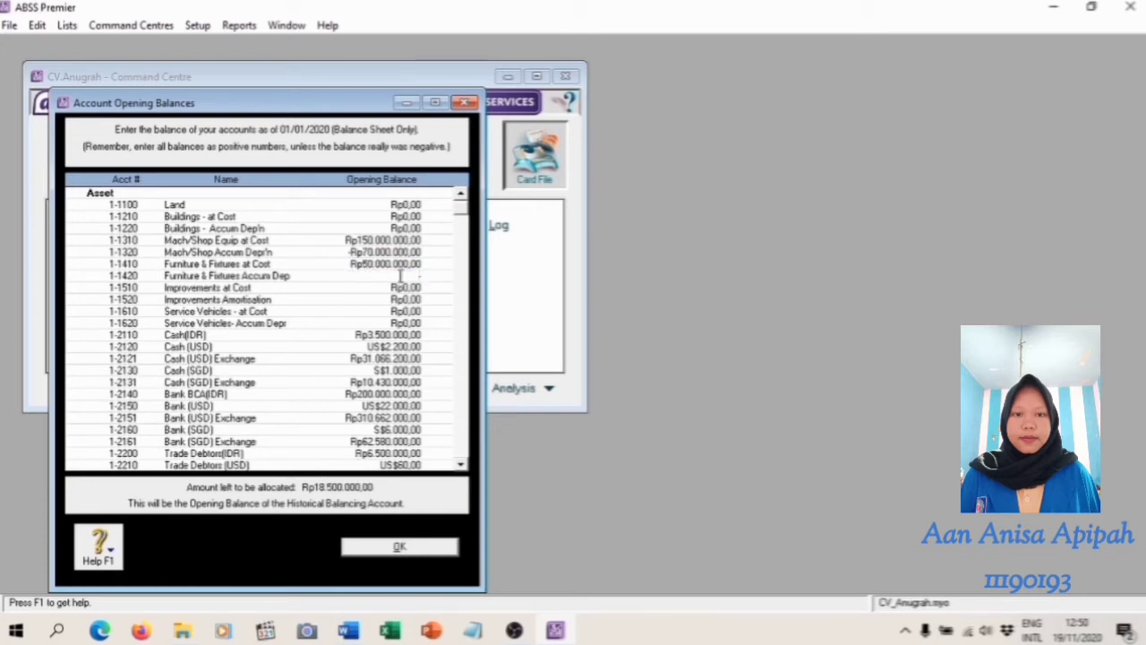
{"action": "type", "text": "-Rp25.000.000"}
{"action": "key", "text": "Tab"}
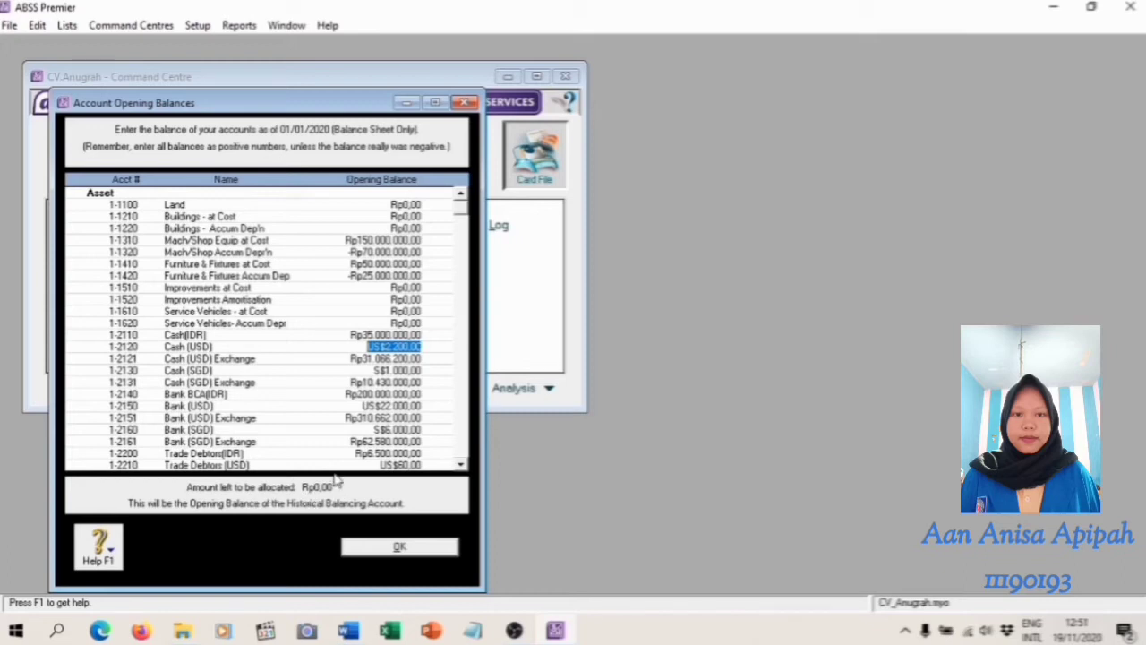
{"action": "left_click", "coordinate": [399, 548]}
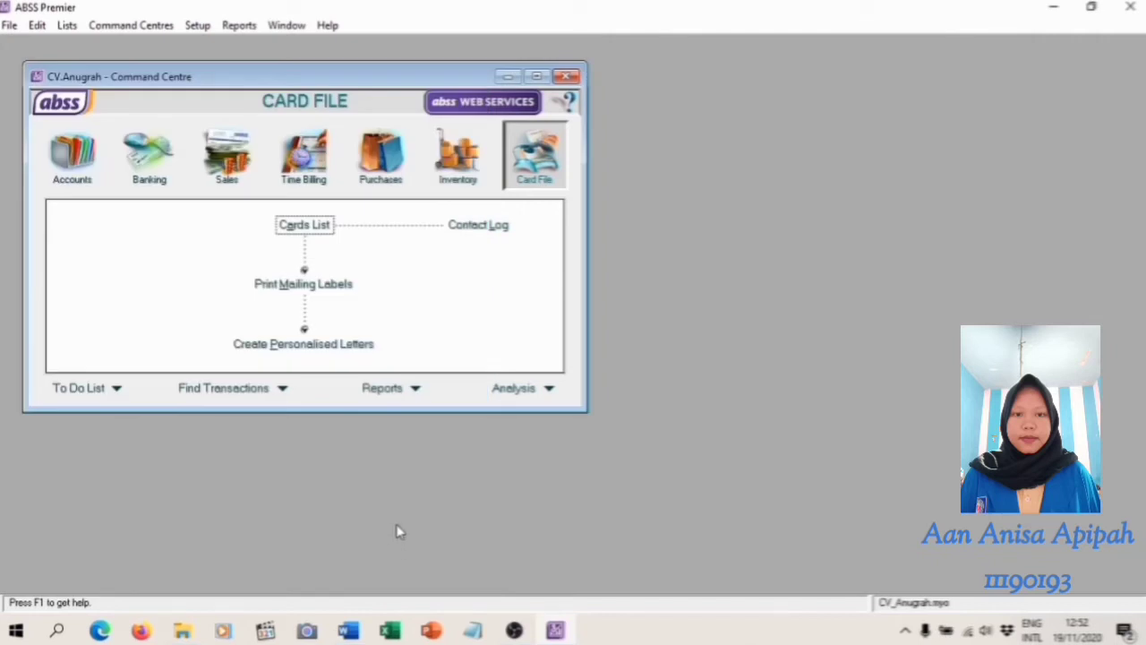
Open the customer balances setup and switch its summary to the USD currency
{"action": "left_click", "coordinate": [349, 630]}
{"action": "left_click", "coordinate": [555, 630]}
{"action": "left_click", "coordinate": [198, 25]}
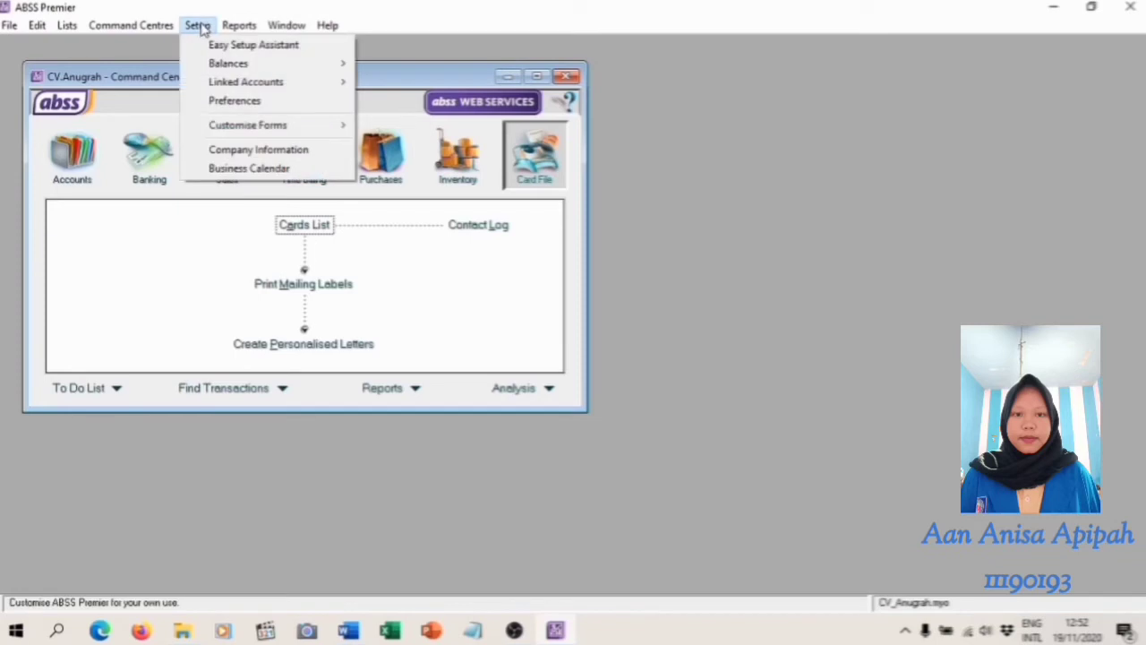
{"action": "mouse_move", "coordinate": [333, 70]}
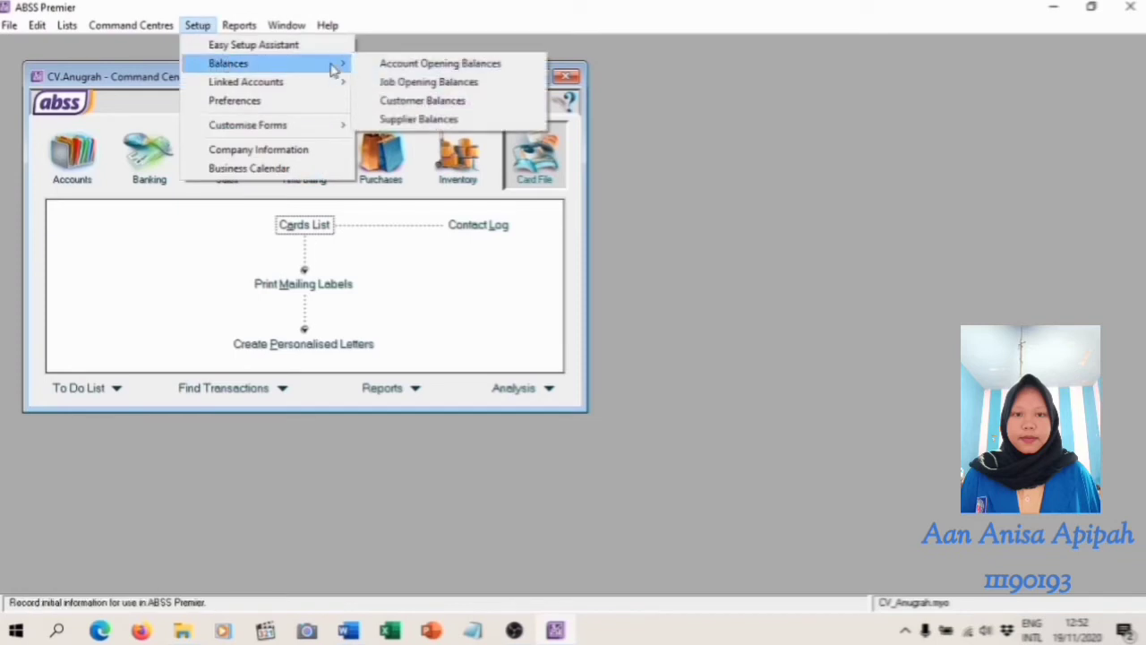
{"action": "left_click", "coordinate": [444, 102]}
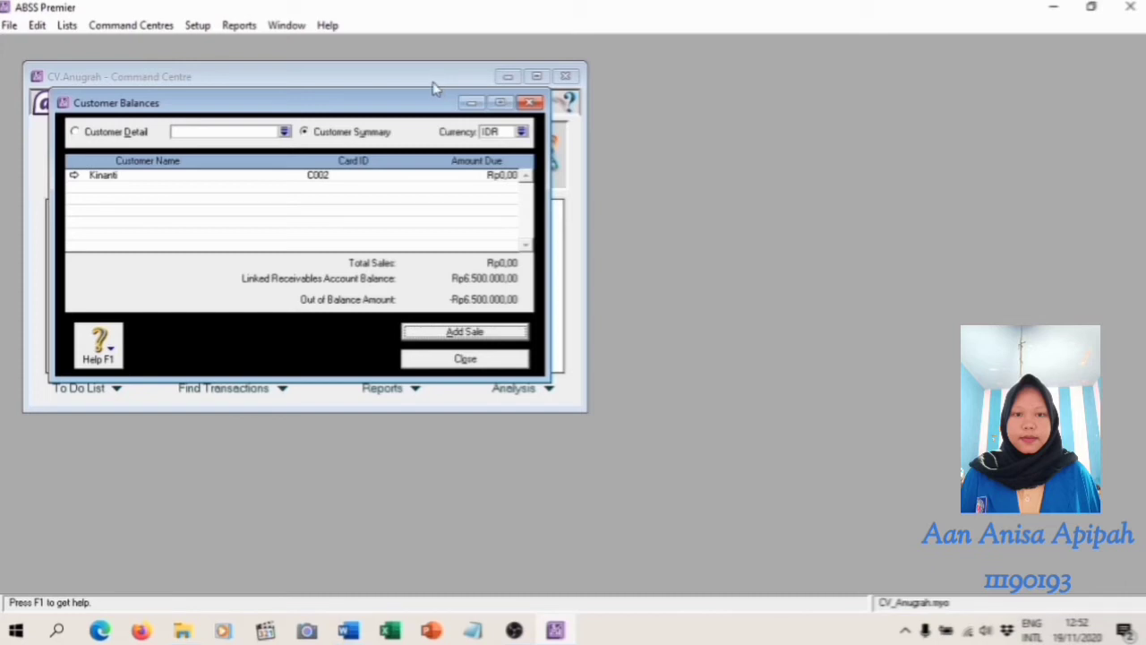
{"action": "left_click", "coordinate": [521, 132]}
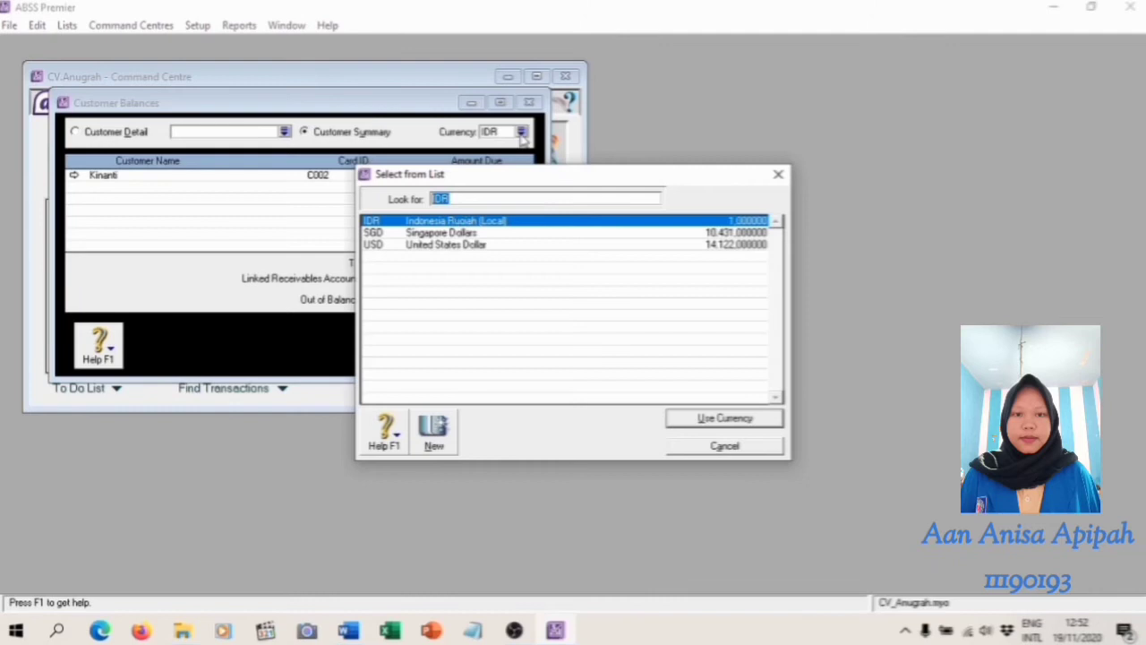
{"action": "left_click", "coordinate": [437, 244]}
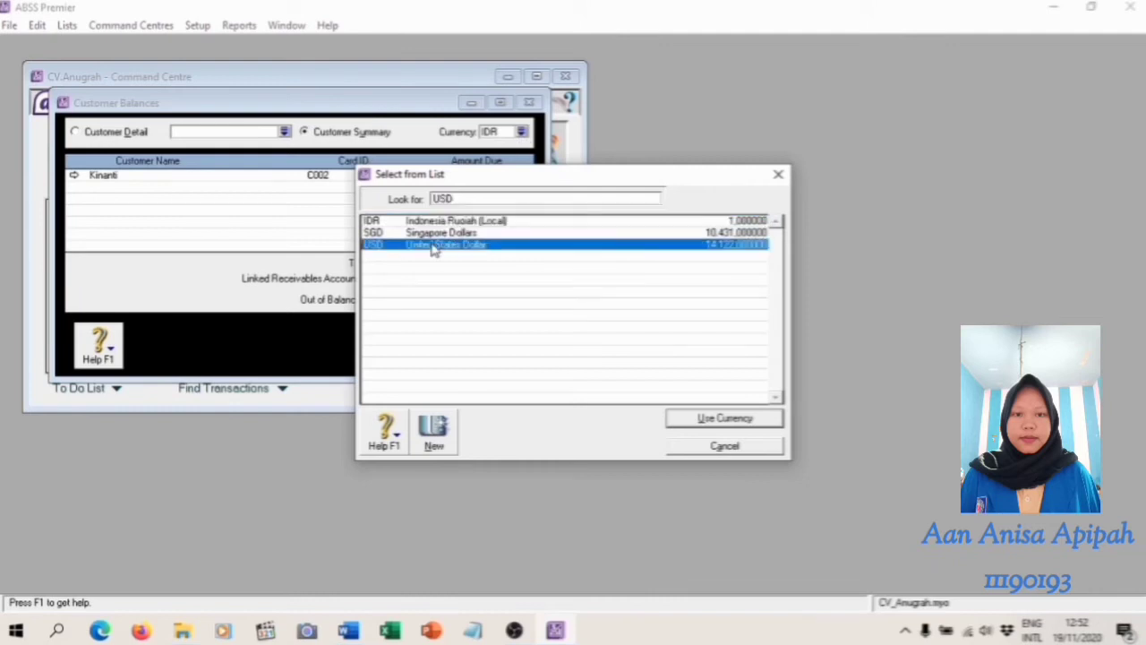
{"action": "left_click", "coordinate": [722, 420]}
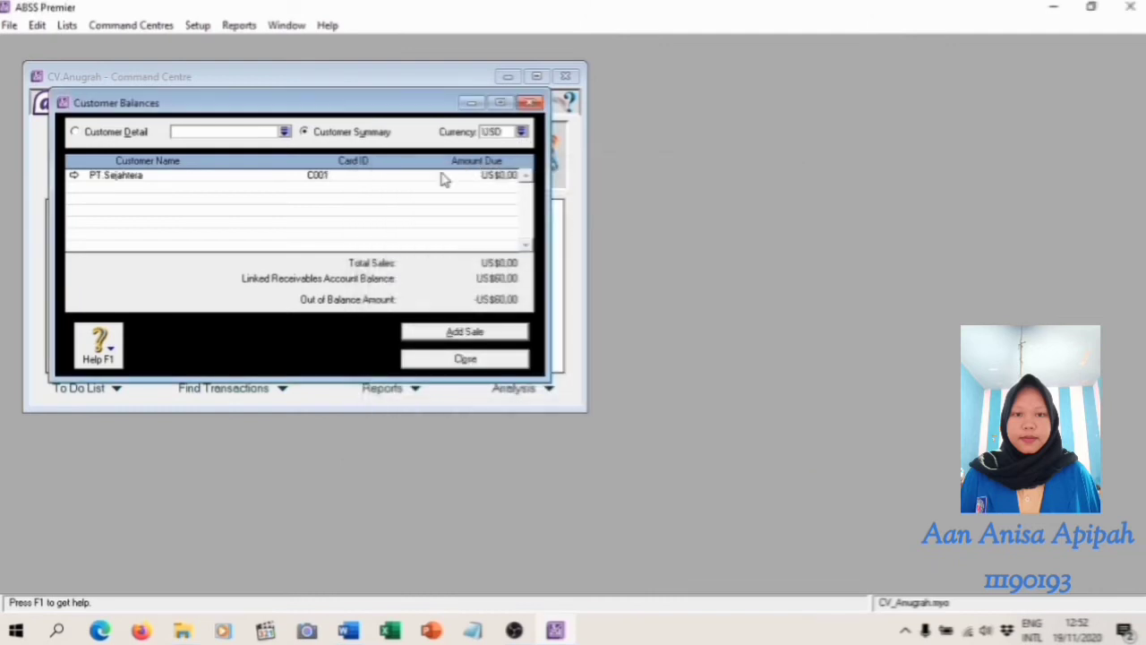
Add a historical sale for the customer PT.Sejahtera
{"action": "left_click", "coordinate": [494, 333]}
{"action": "left_click", "coordinate": [372, 175]}
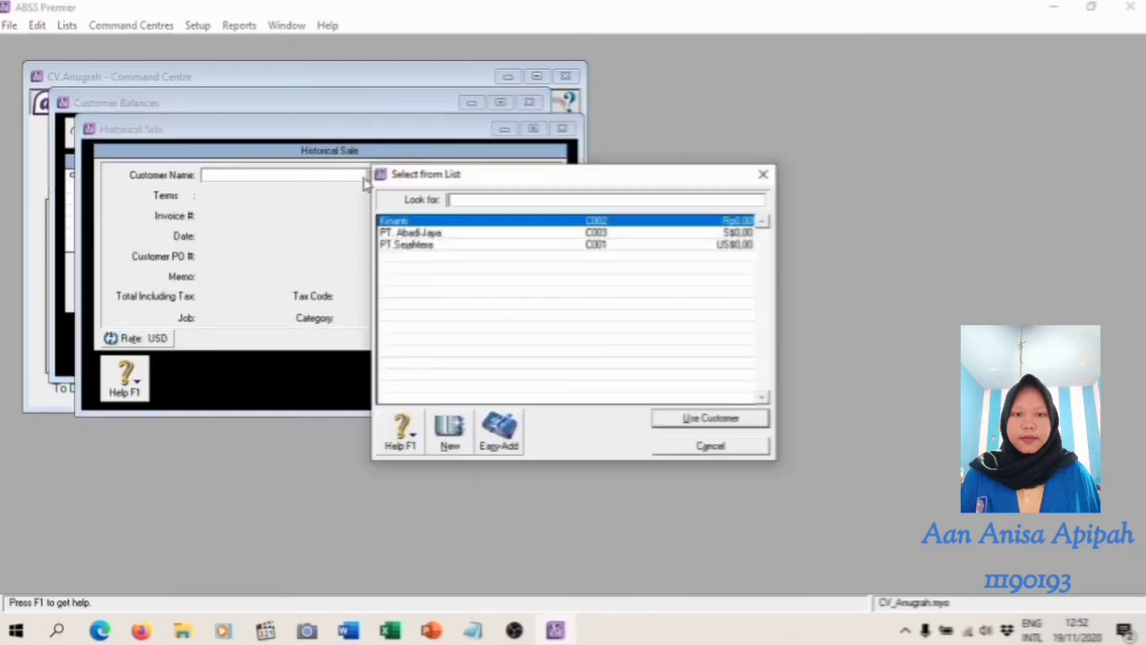
{"action": "left_click", "coordinate": [433, 246]}
{"action": "left_click", "coordinate": [740, 417]}
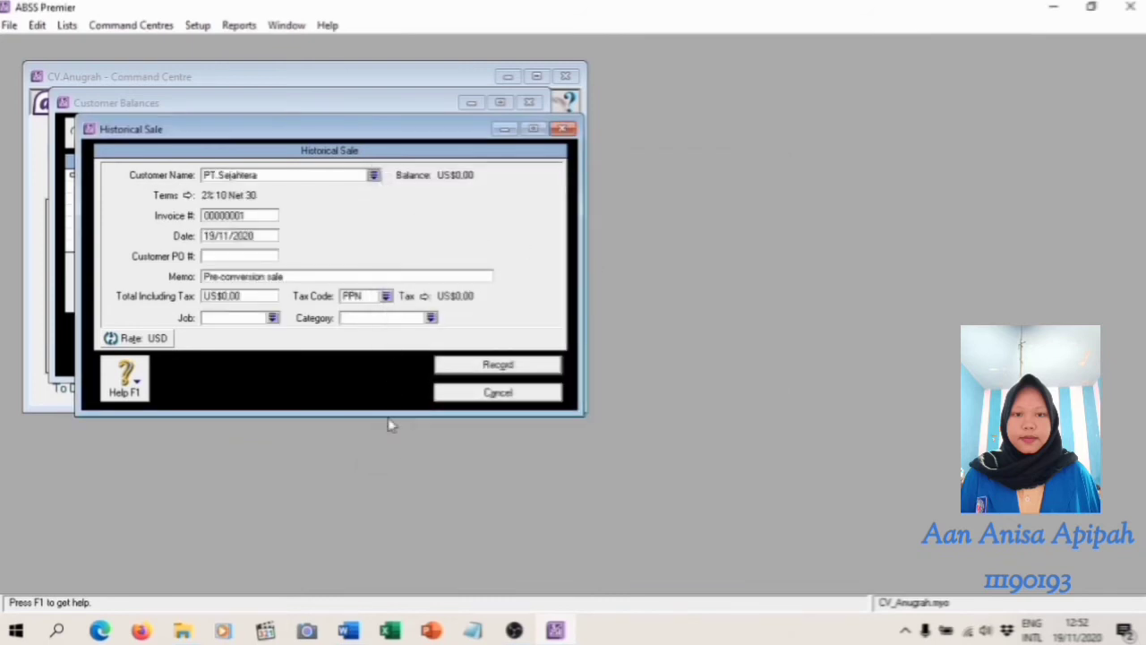
Enter invoice number INV001 and date 27/12/2019 for the historical sale, following the receivables table in the Word module
{"action": "left_click", "coordinate": [356, 630]}
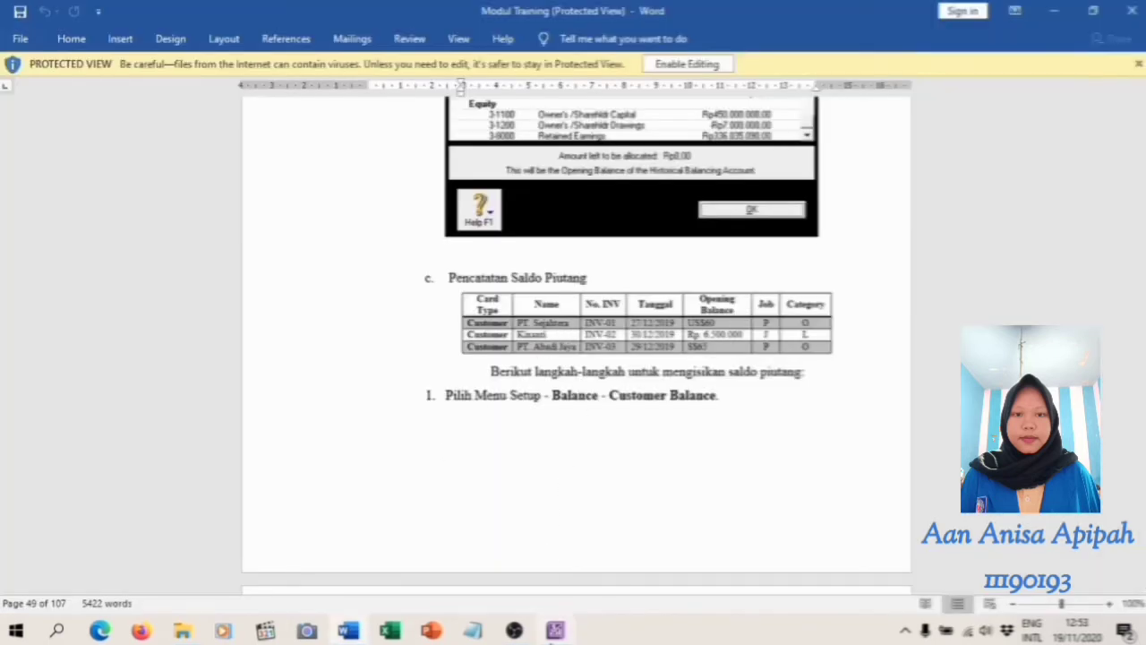
{"action": "left_click", "coordinate": [556, 631]}
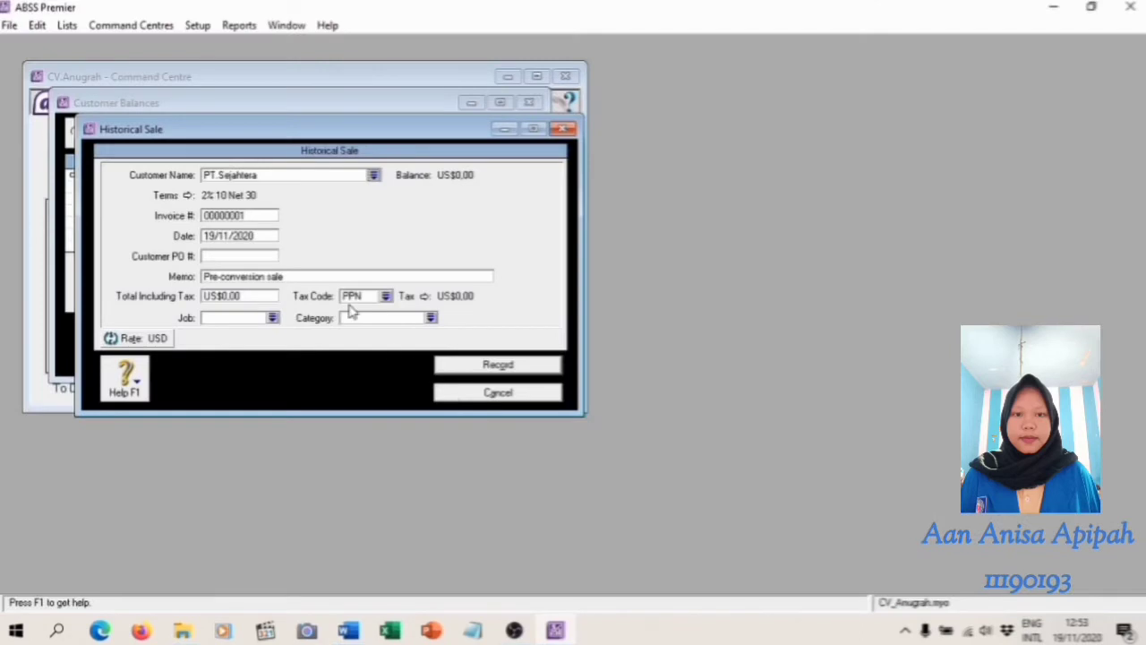
{"action": "left_click", "coordinate": [247, 215]}
{"action": "key", "text": "BackSpace"}
{"action": "type", "text": "INV0"}
{"action": "left_click", "coordinate": [346, 633]}
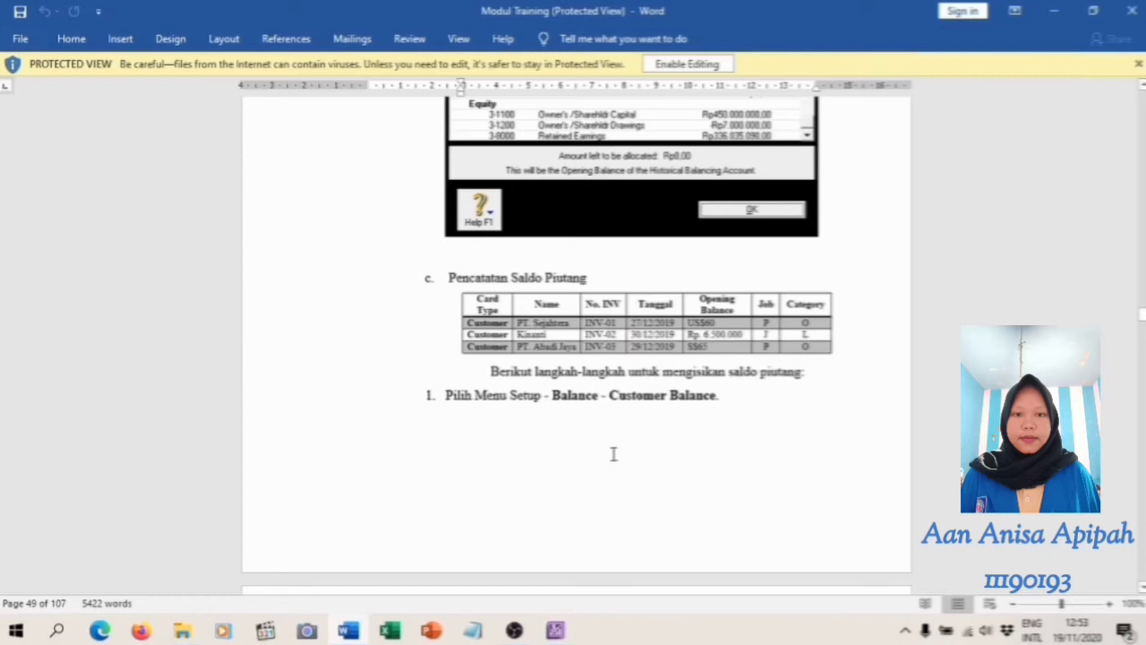
{"action": "left_click", "coordinate": [556, 633]}
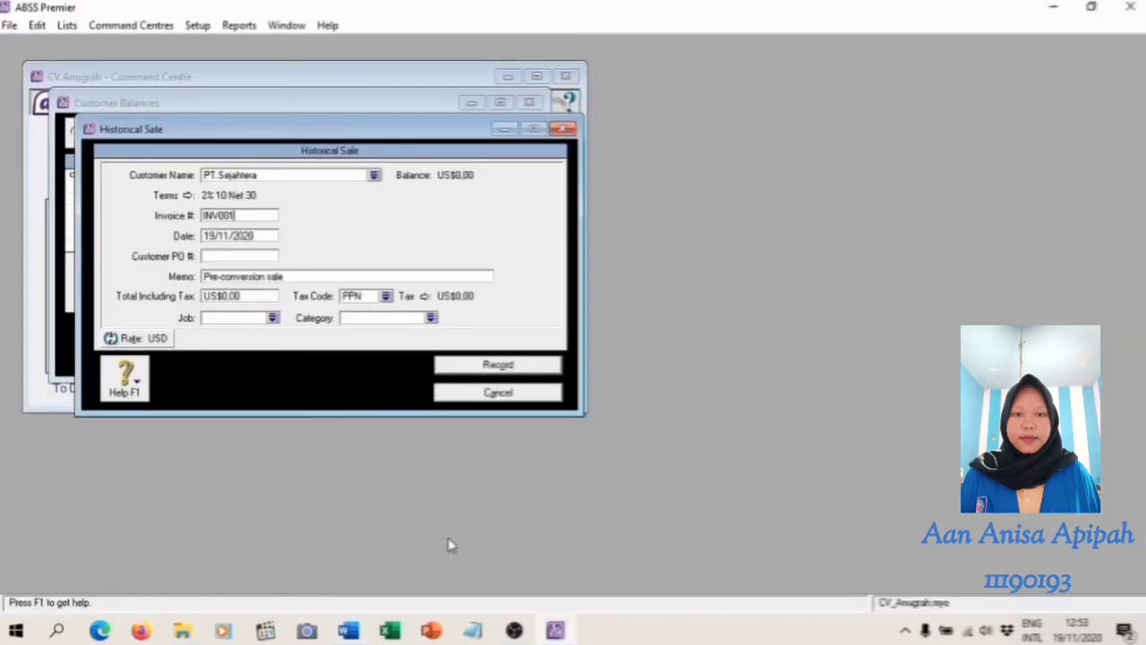
{"action": "left_click", "coordinate": [249, 236]}
{"action": "type", "text": "27/"}
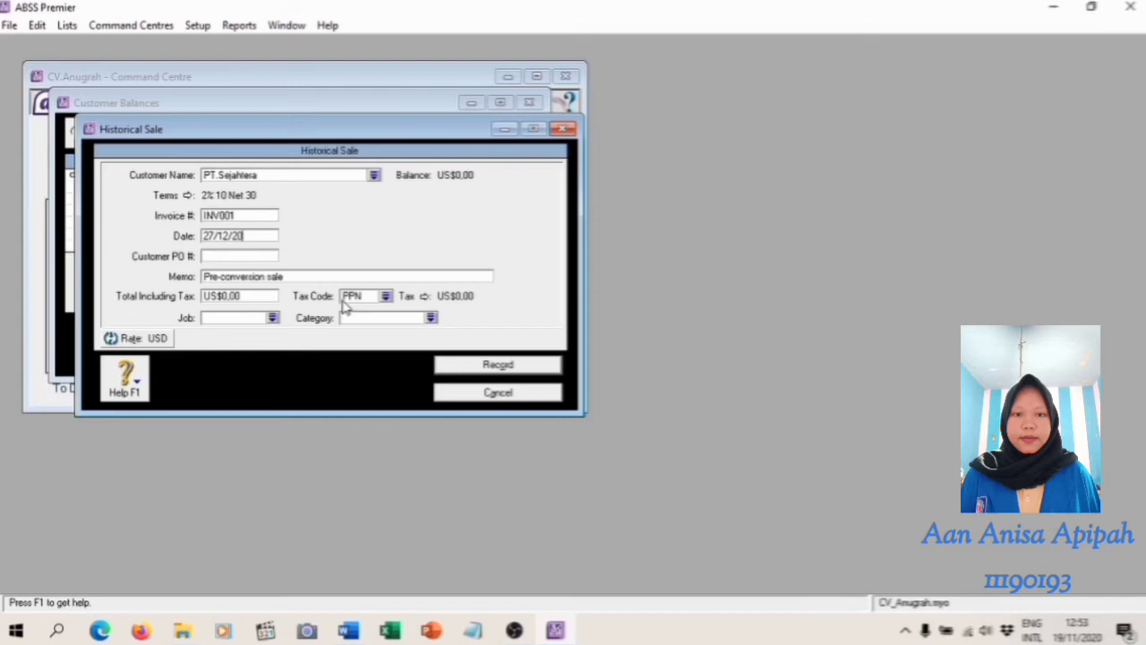
Set the historical sale's total including tax to US$60,00, following the Word module, and its tax code to N-T (Non-Taxable)
{"action": "left_click", "coordinate": [349, 631]}
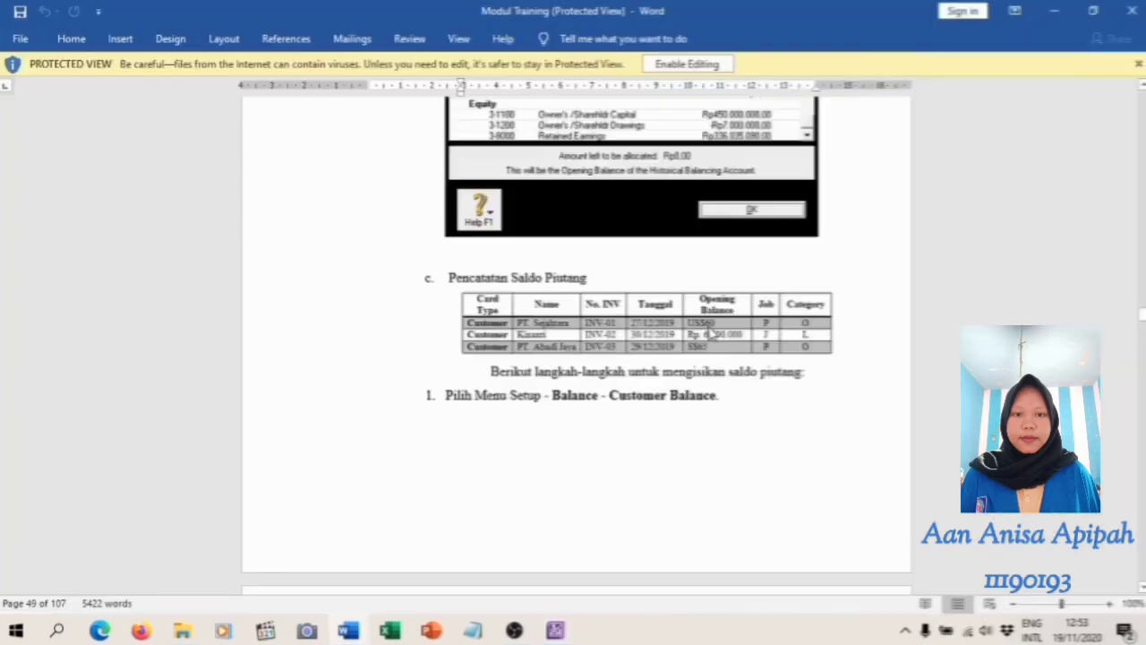
{"action": "left_click", "coordinate": [555, 630]}
{"action": "left_click", "coordinate": [256, 297]}
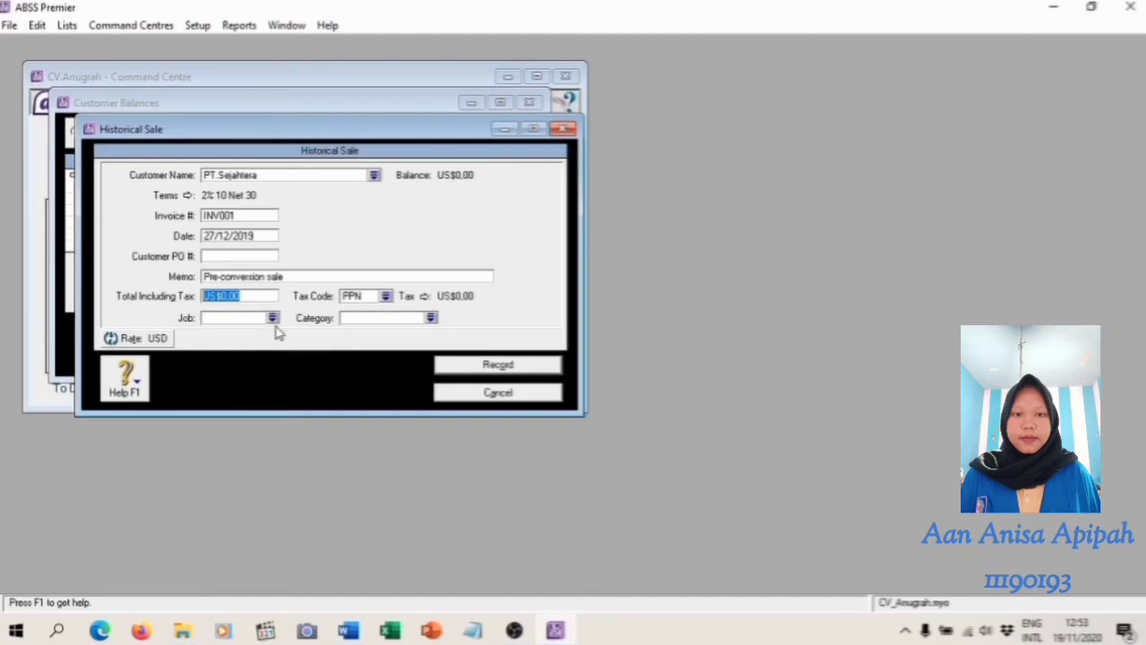
{"action": "type", "text": "60"}
{"action": "key", "text": "Tab"}
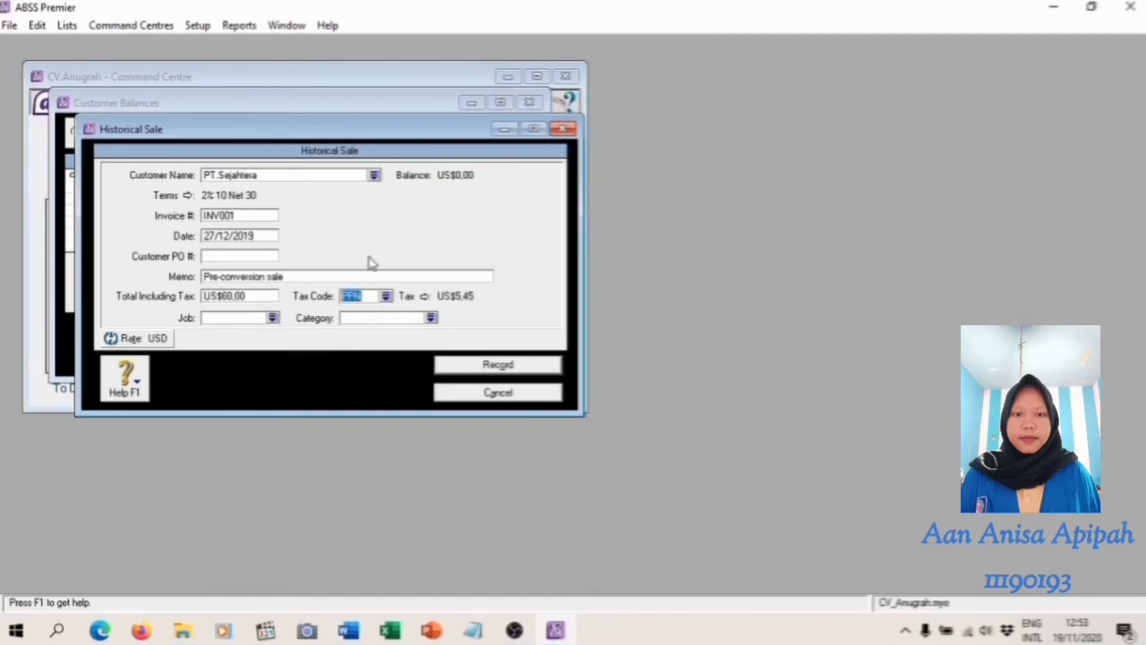
{"action": "left_click", "coordinate": [386, 298]}
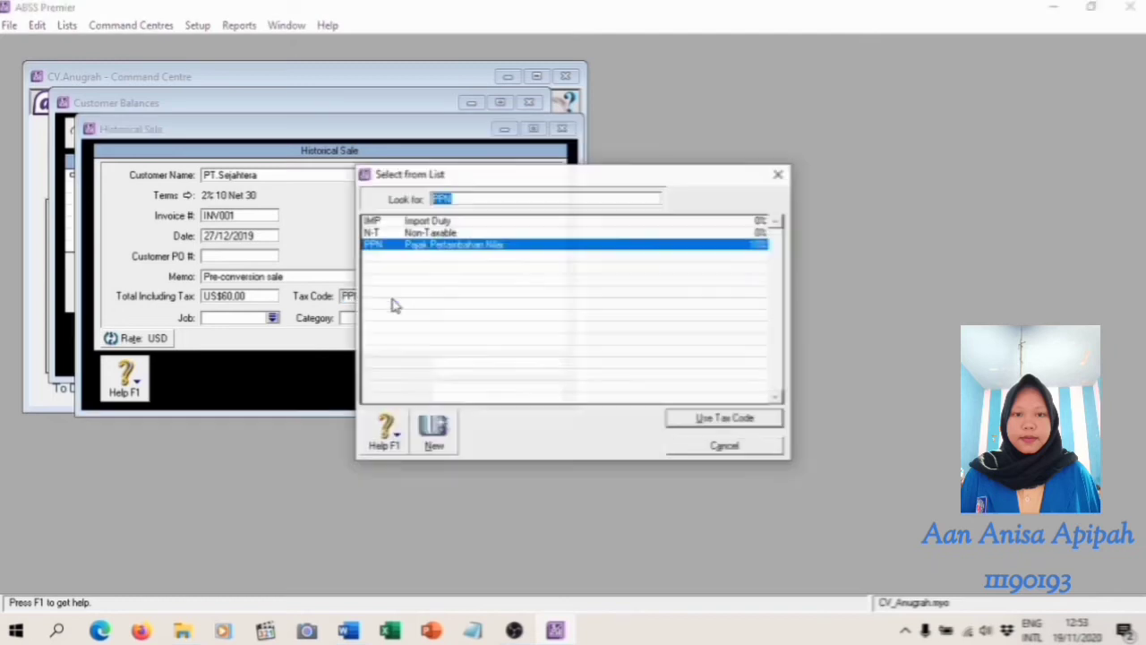
{"action": "left_click", "coordinate": [434, 235]}
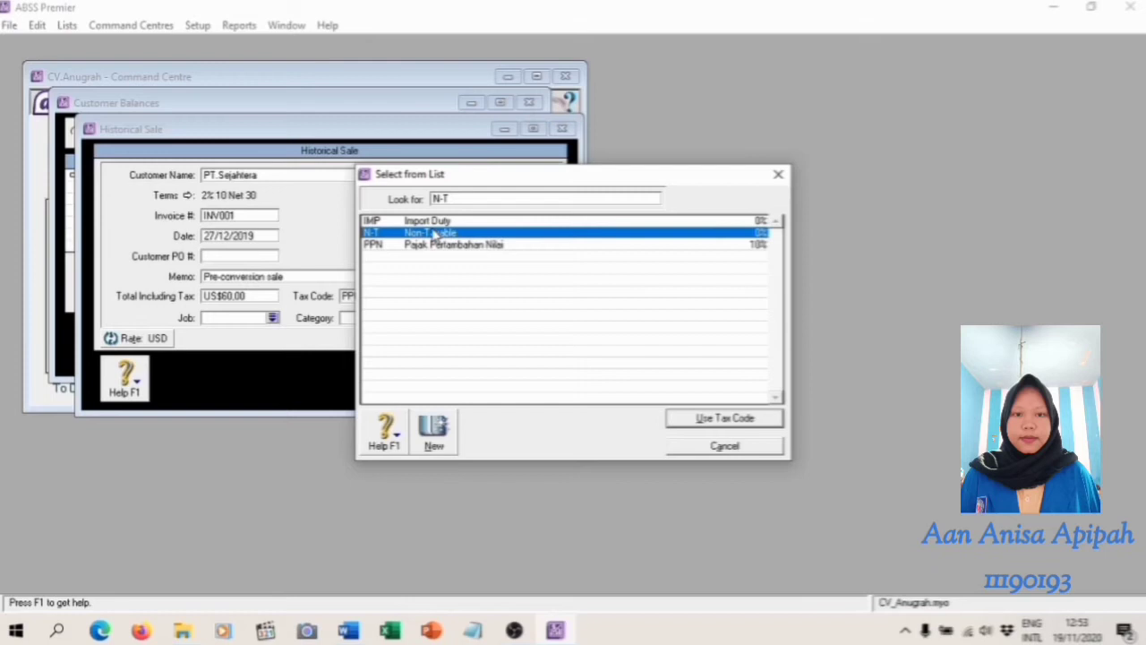
{"action": "left_click", "coordinate": [745, 419]}
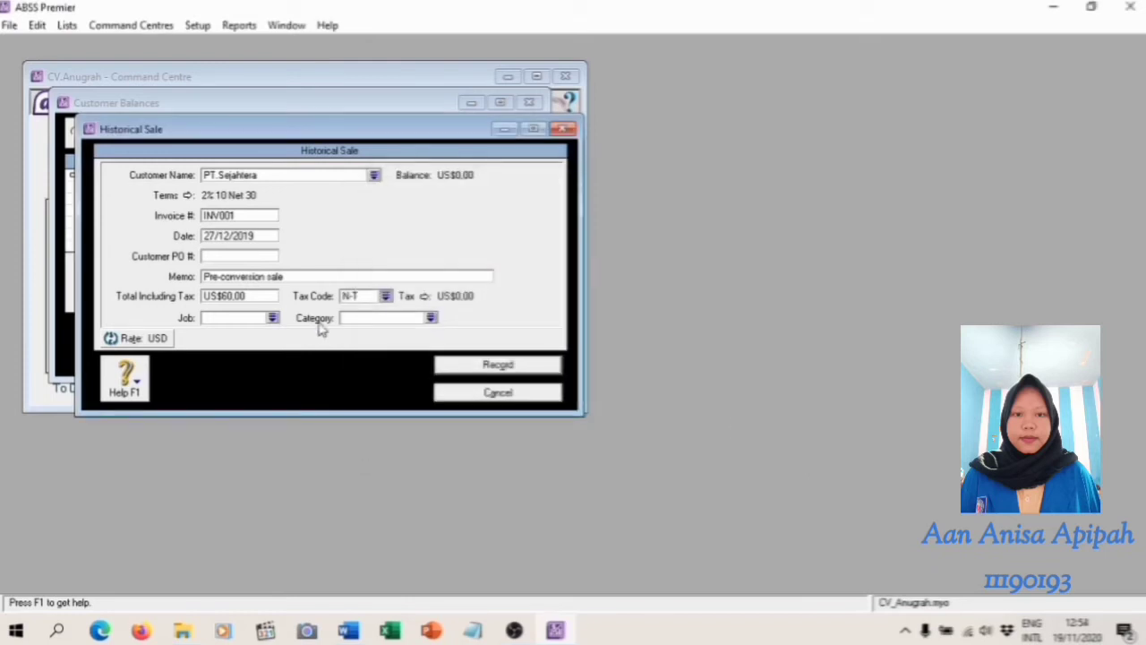
Assign job P (Produk) to the PT.Sejahtera historical sale and record it
{"action": "left_click", "coordinate": [274, 319]}
{"action": "type", "text": "P"}
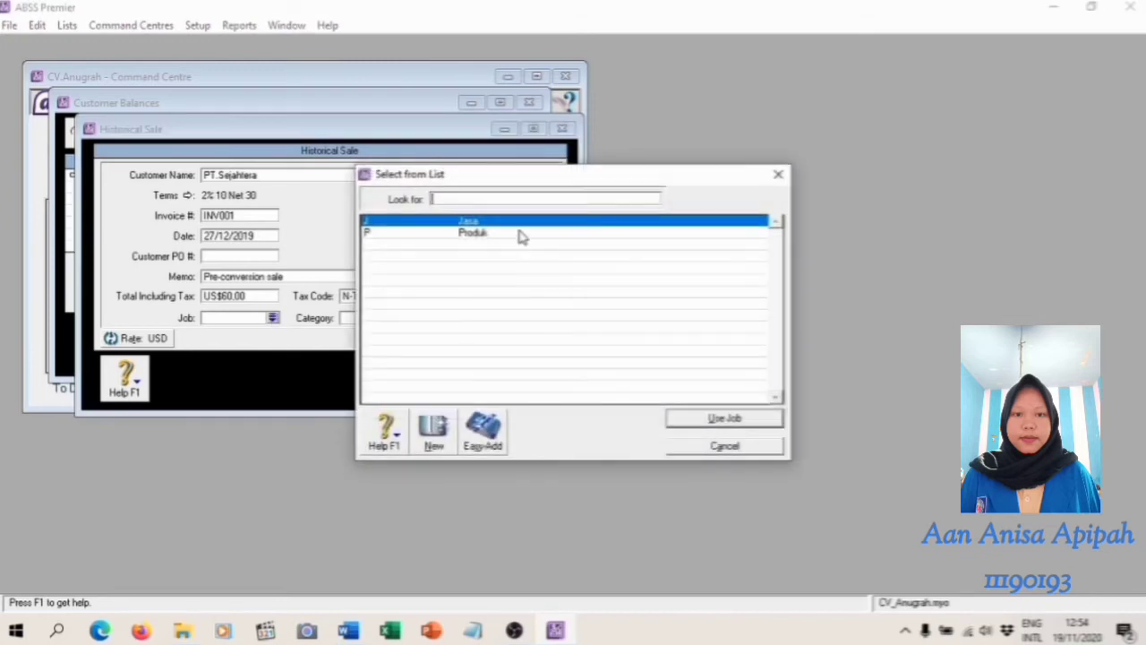
{"action": "left_click", "coordinate": [752, 421]}
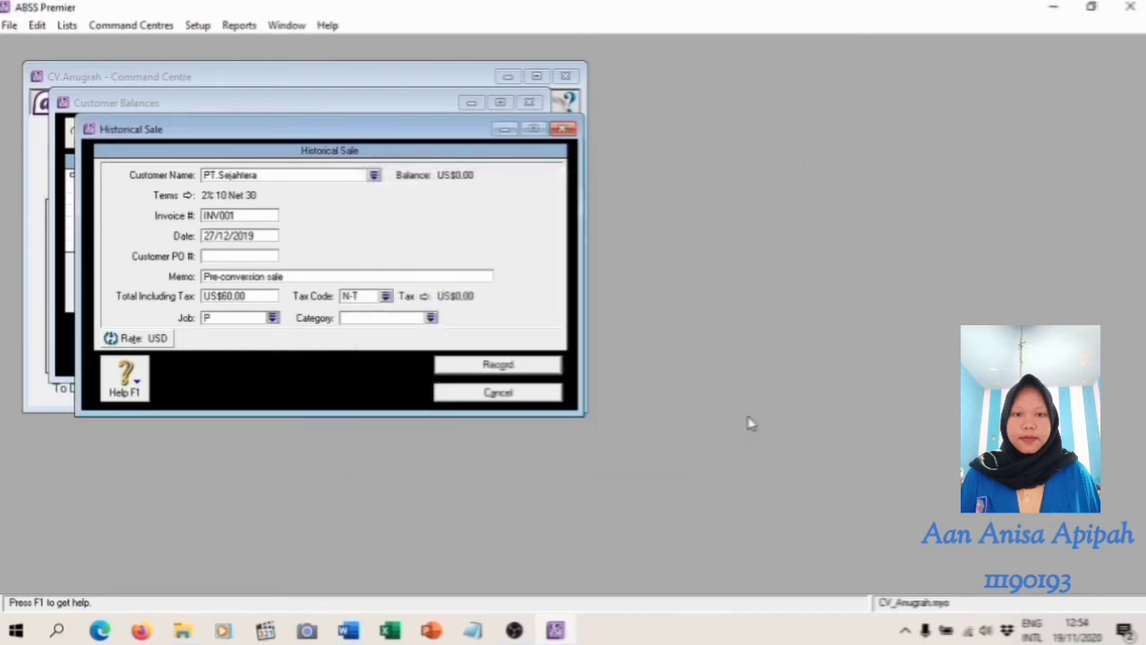
{"action": "left_click", "coordinate": [516, 367]}
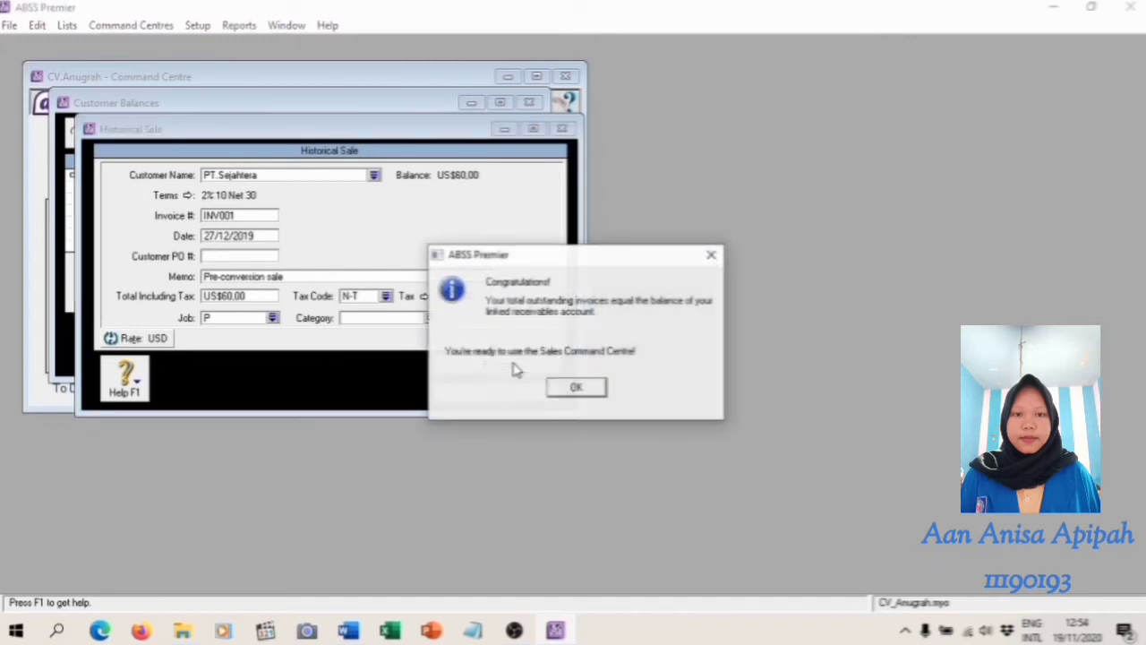
{"action": "left_click", "coordinate": [575, 388]}
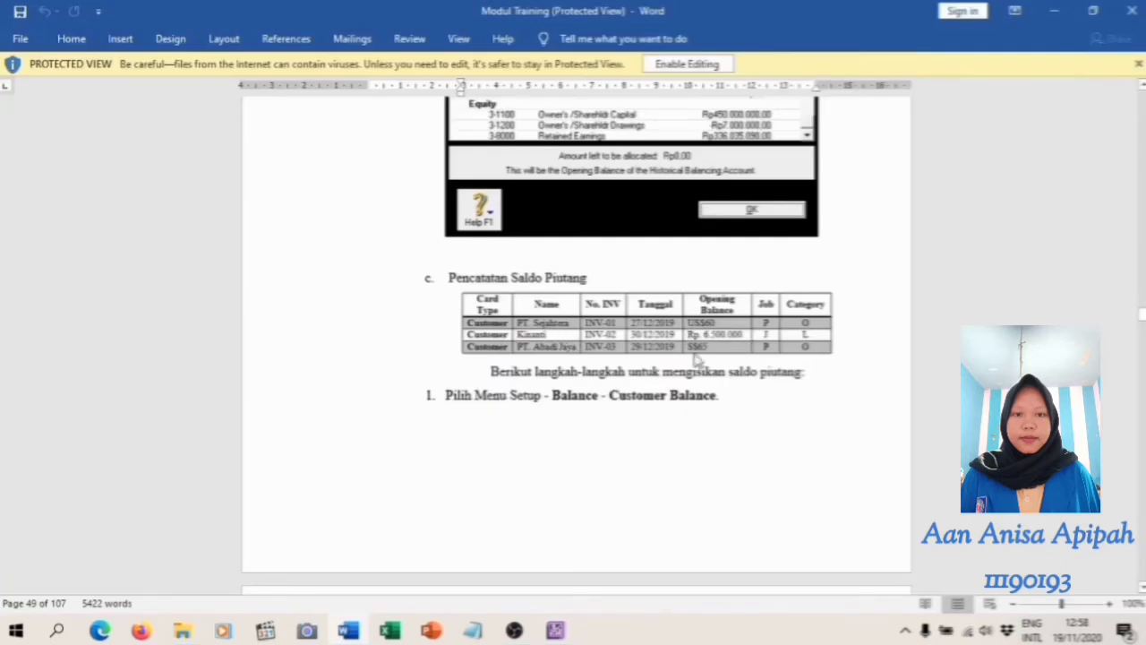
Switch the customer balances summary to the IDR currency
{"action": "left_click", "coordinate": [555, 629]}
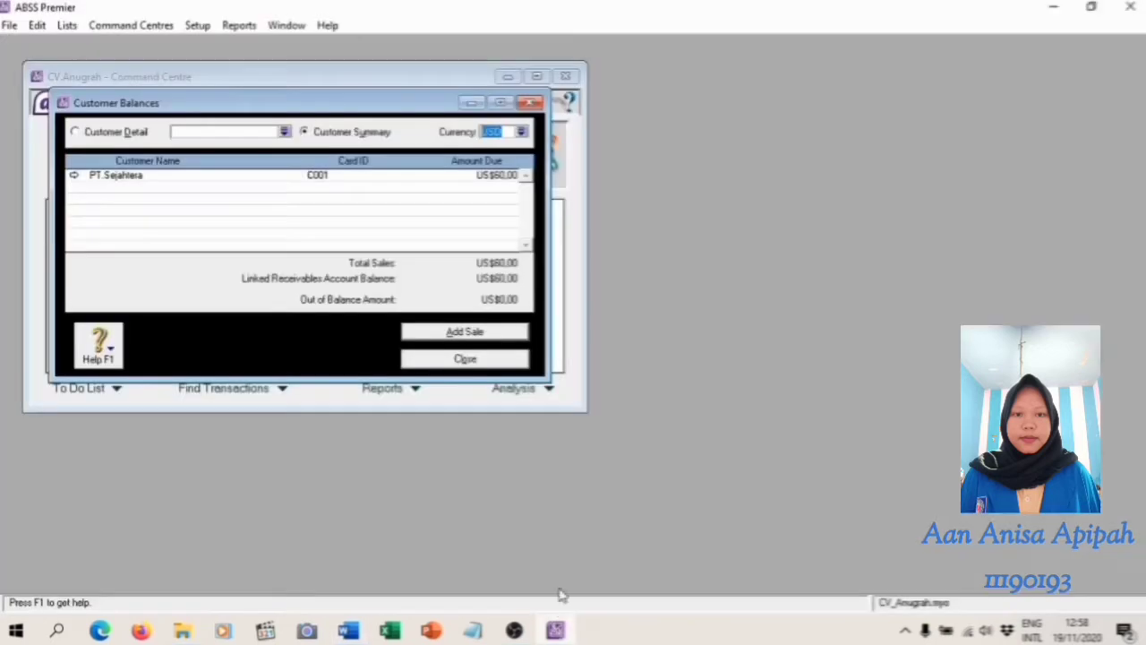
{"action": "left_click", "coordinate": [522, 132]}
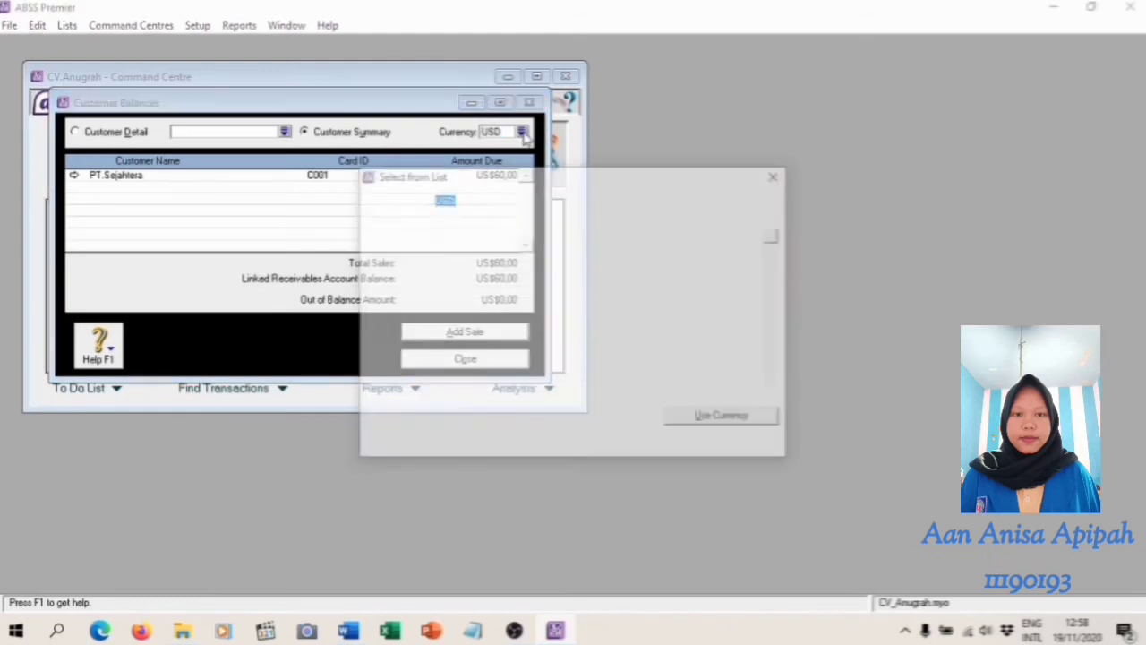
{"action": "left_click", "coordinate": [455, 220]}
{"action": "left_click", "coordinate": [744, 421]}
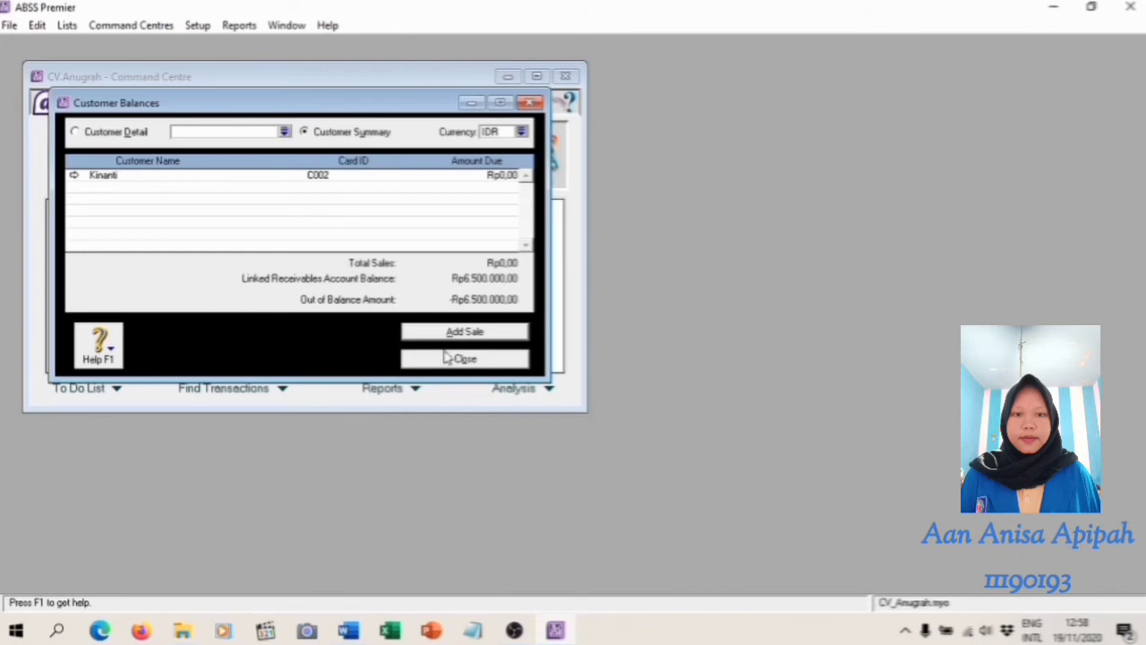
Add a historical sale for the IDR customer listed in the second row of the module's receivables table
{"action": "left_click", "coordinate": [477, 333]}
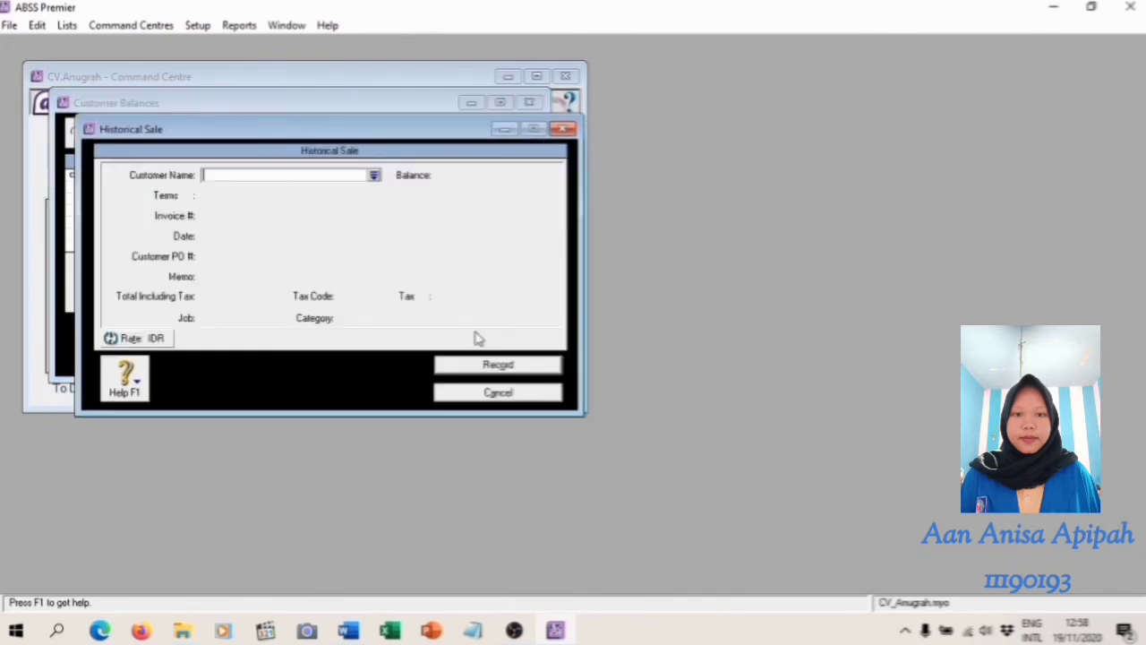
{"action": "left_click", "coordinate": [374, 175]}
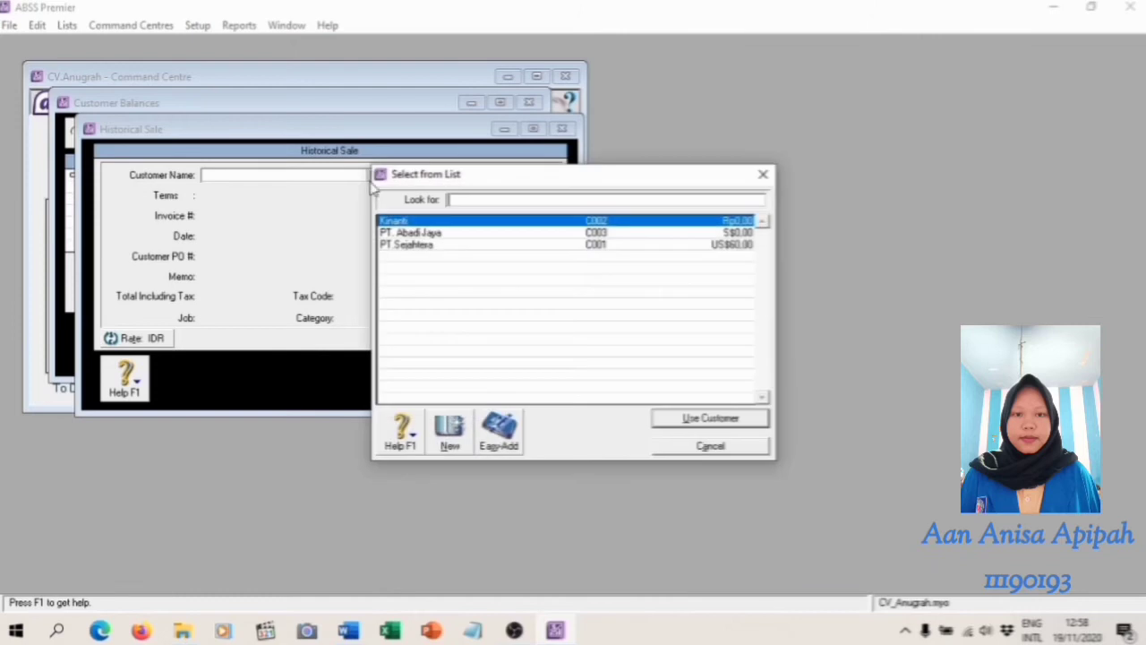
{"action": "left_click", "coordinate": [723, 420]}
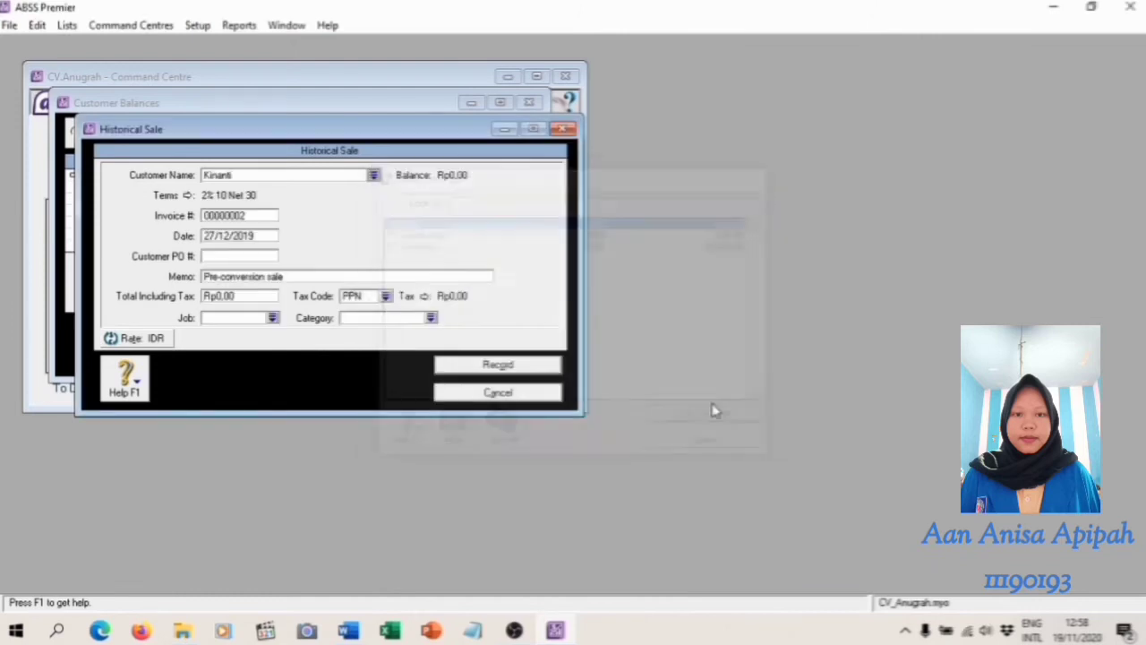
Enter invoice number INV-02 and date 30/12/2019 for the IDR customer's historical sale, following the receivables table in the Word module
{"action": "left_click", "coordinate": [255, 217]}
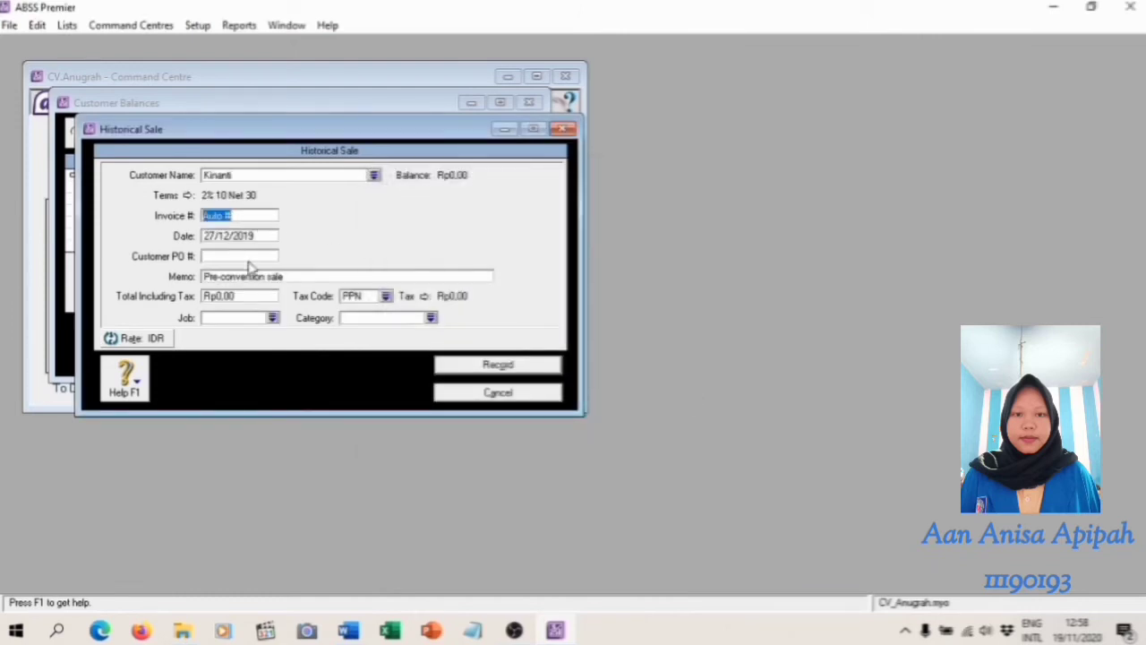
{"action": "left_click", "coordinate": [350, 632]}
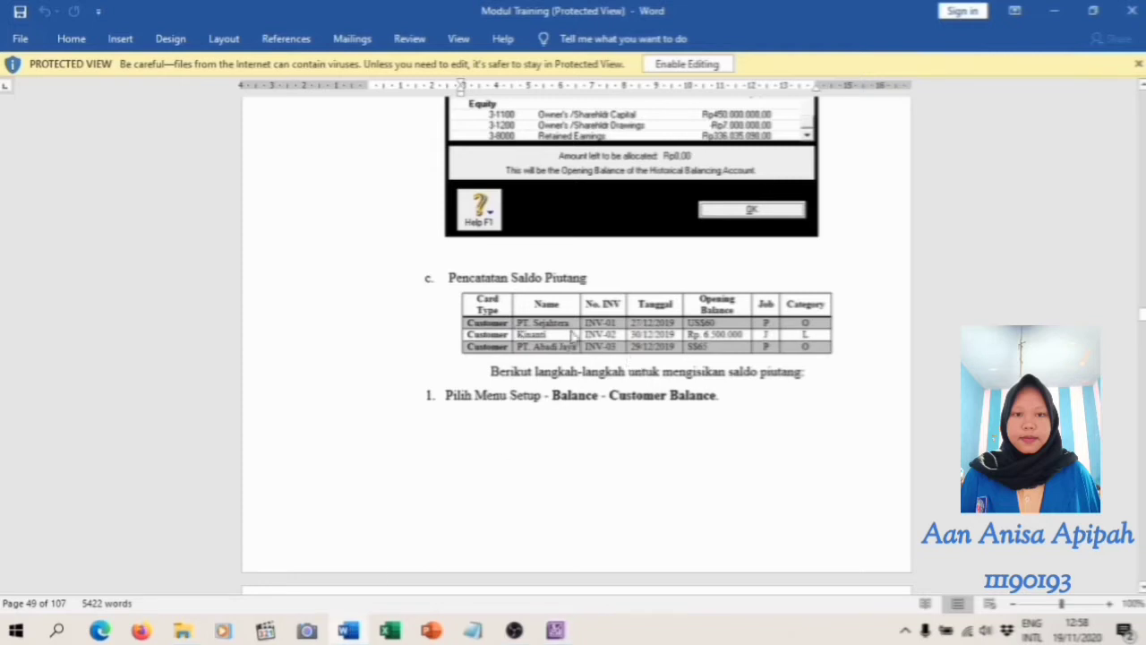
{"action": "left_click", "coordinate": [557, 633]}
{"action": "key", "text": "BackSpace"}
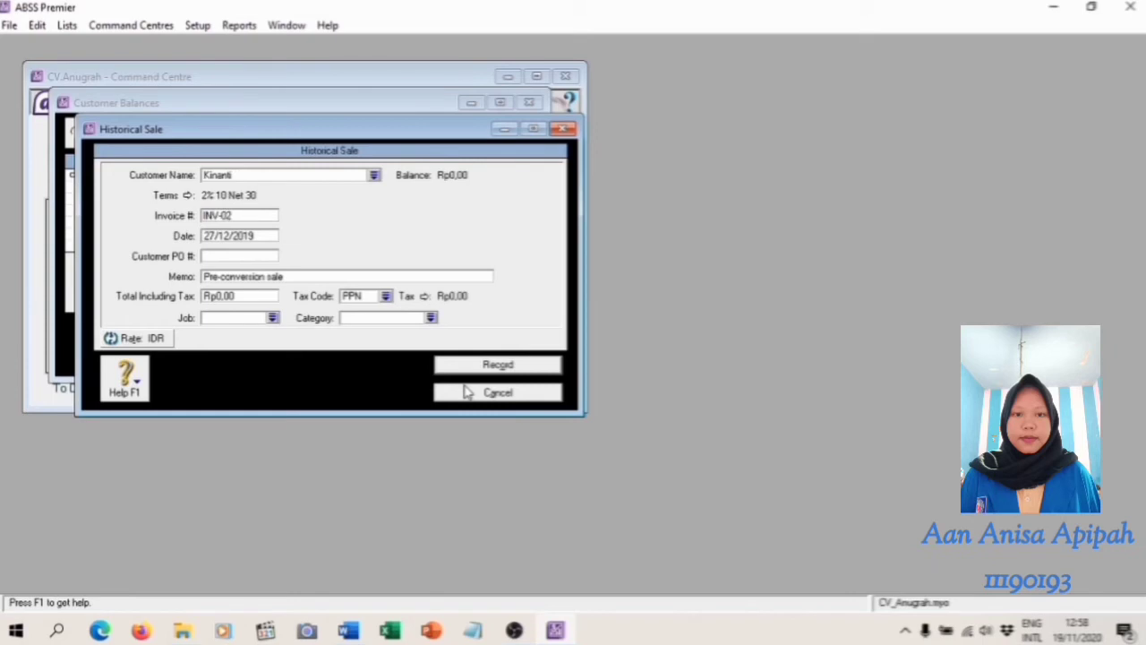
{"action": "left_click", "coordinate": [347, 632]}
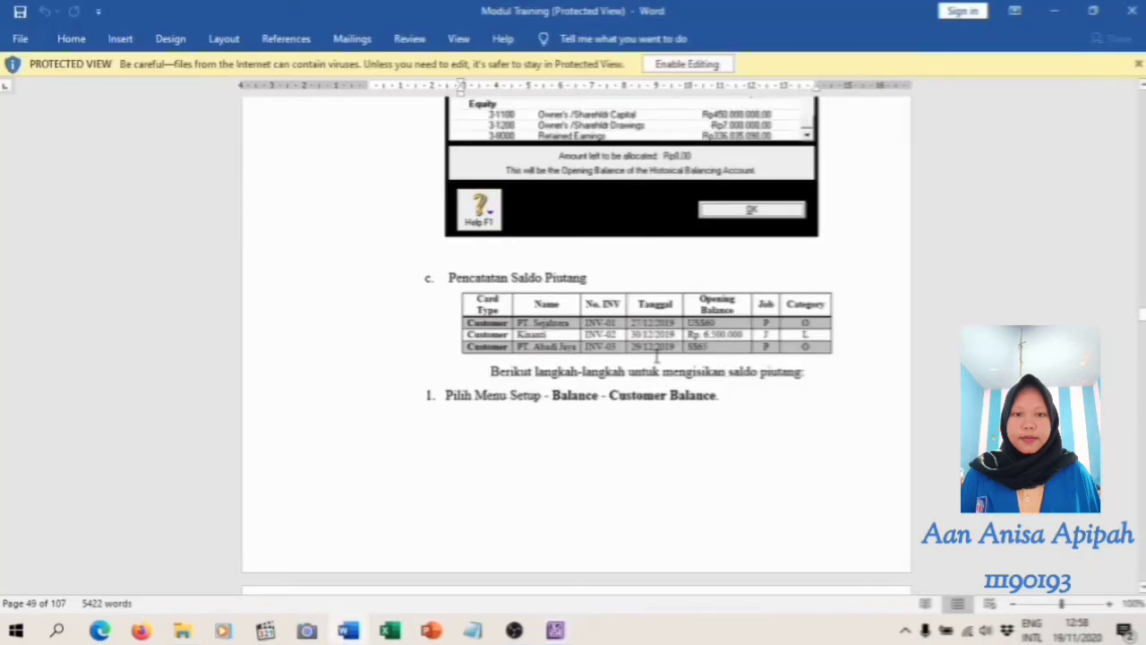
{"action": "left_click", "coordinate": [555, 632]}
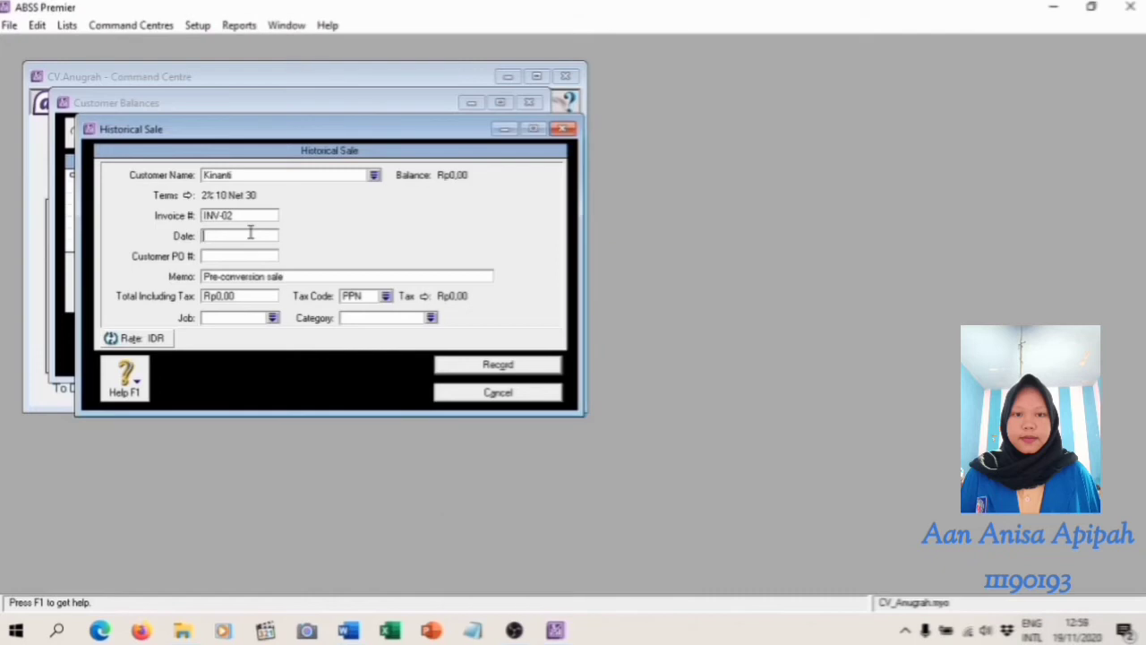
{"action": "type", "text": "12/2019"}
Check the opening balance in the Word module and set the sale's total including tax to Rp6.500.000,00
{"action": "left_click", "coordinate": [348, 631]}
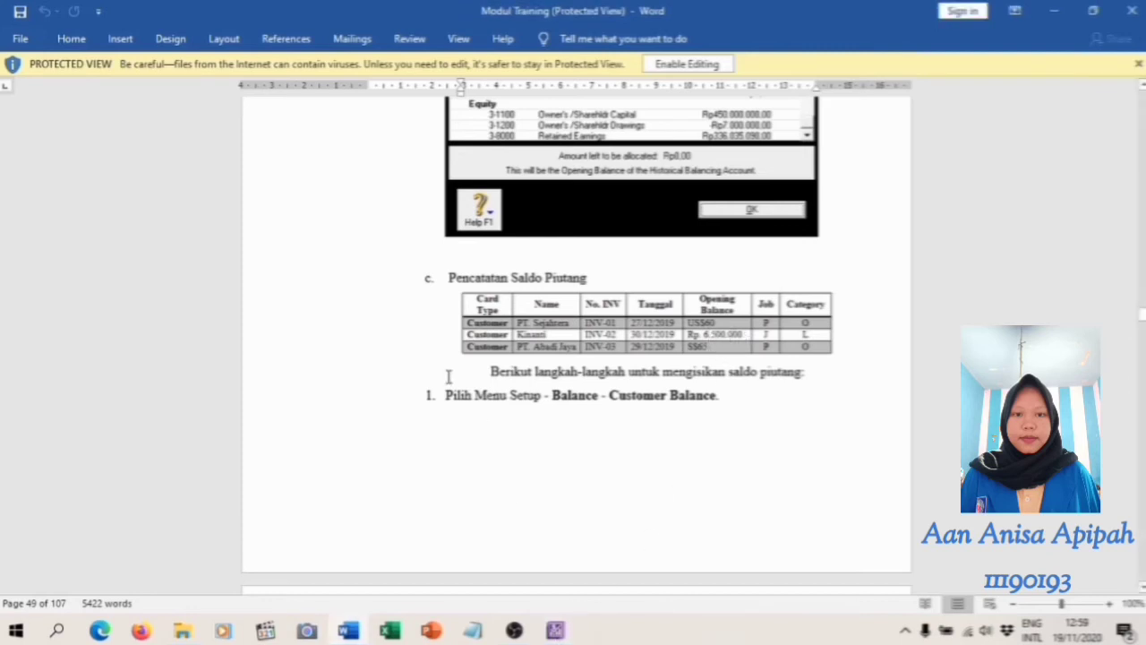
{"action": "left_click", "coordinate": [556, 631]}
{"action": "left_click", "coordinate": [260, 299]}
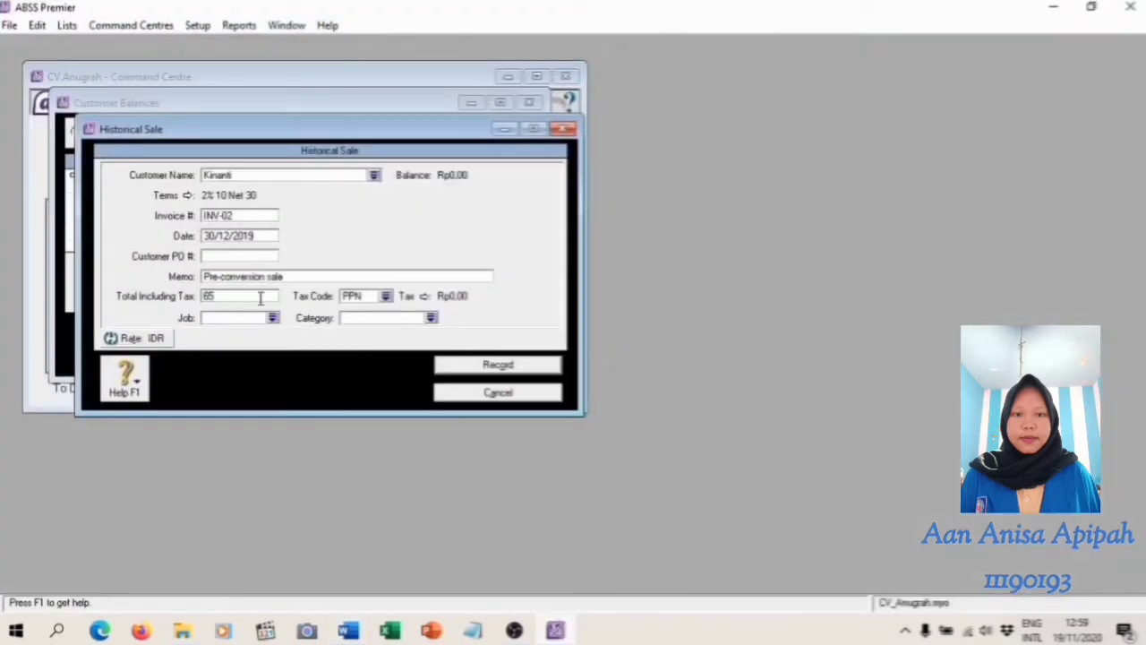
{"action": "key", "text": "Tab"}
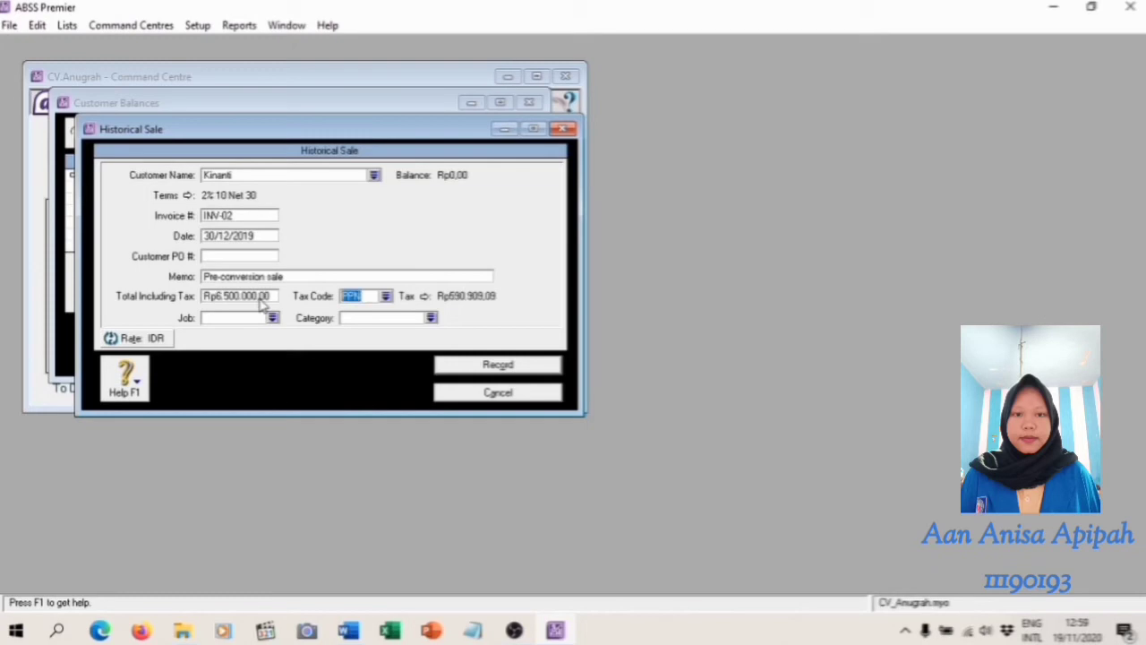
Assign job J (Jasa) and category L (Local) to the IDR historical sale, following the Word module's table
{"action": "left_click", "coordinate": [349, 630]}
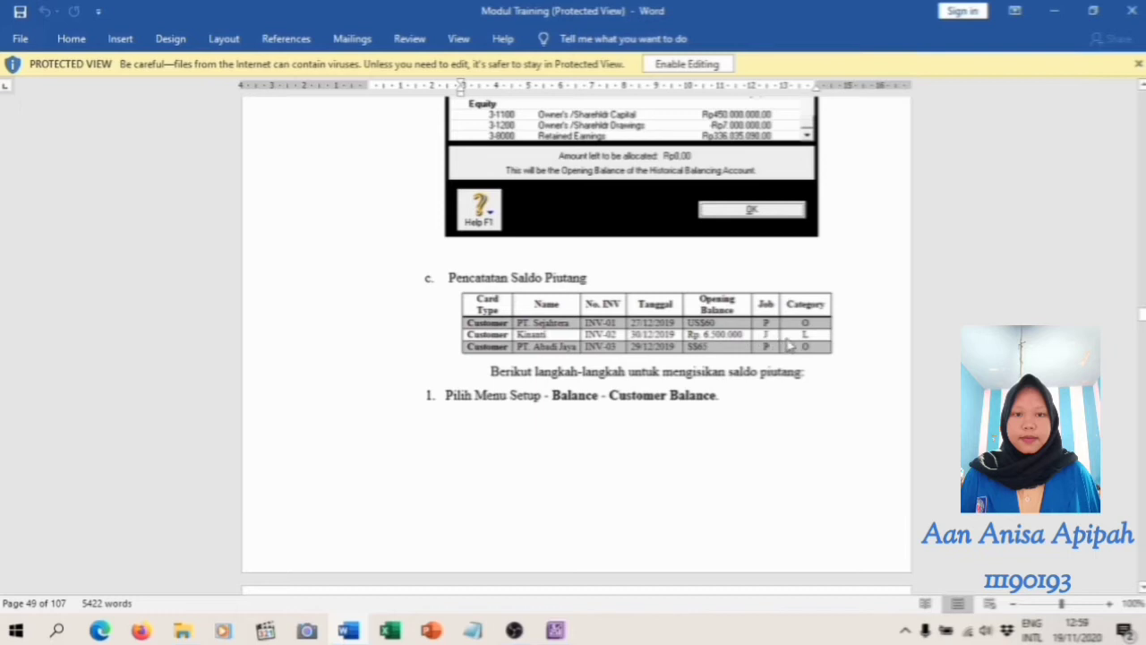
{"action": "left_click", "coordinate": [555, 630]}
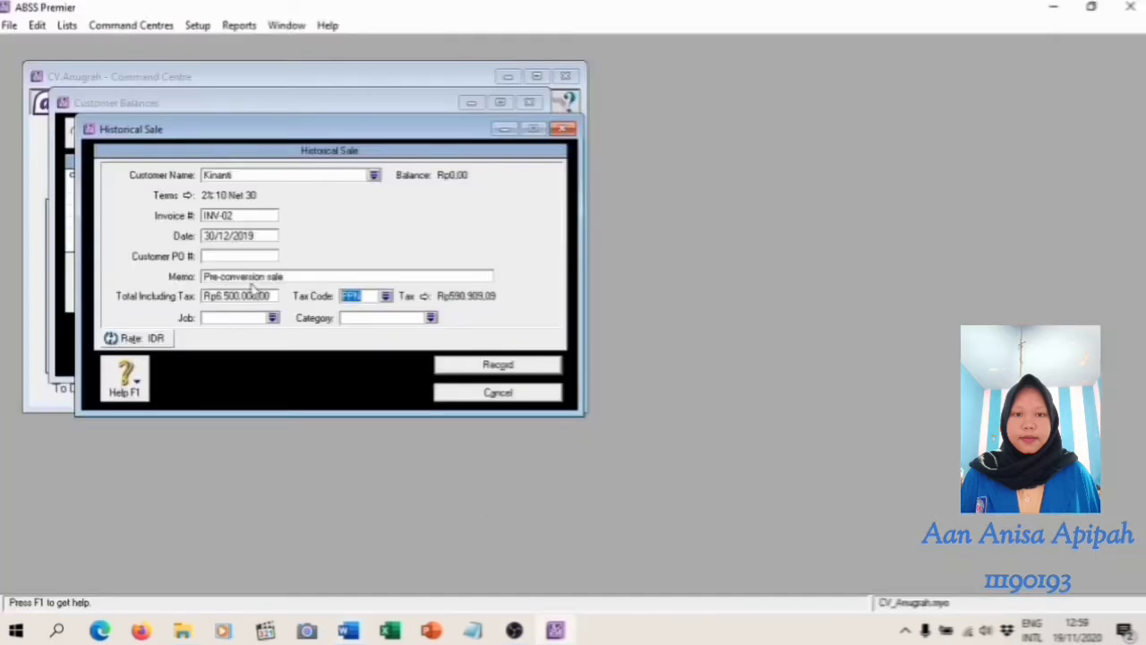
{"action": "left_click", "coordinate": [272, 318]}
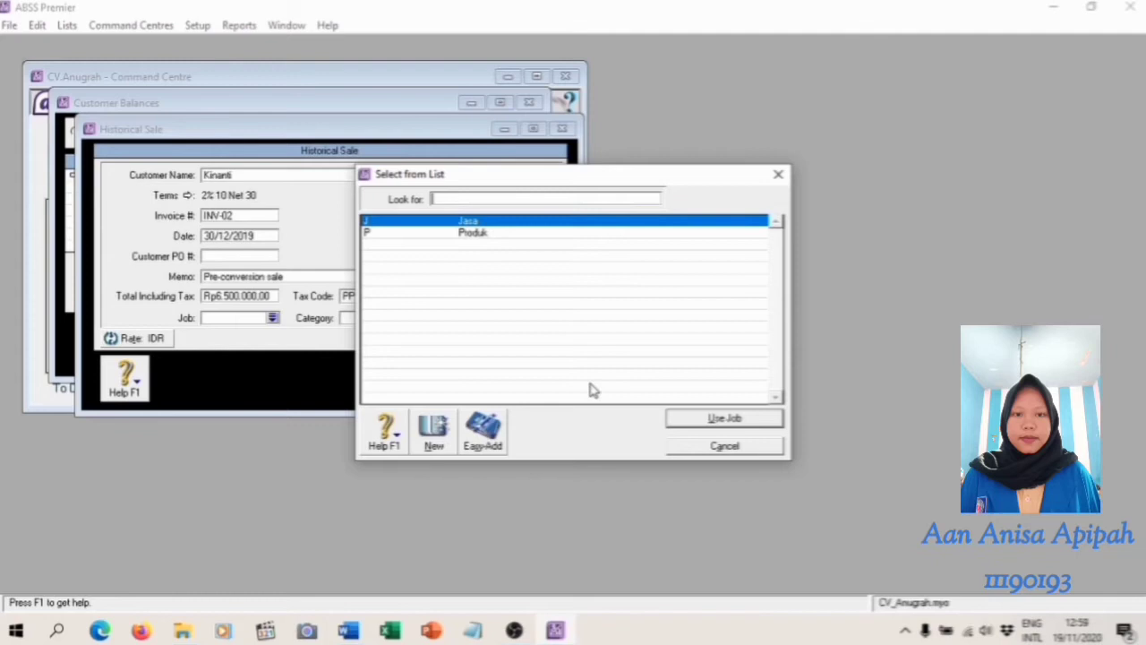
{"action": "left_click", "coordinate": [726, 421]}
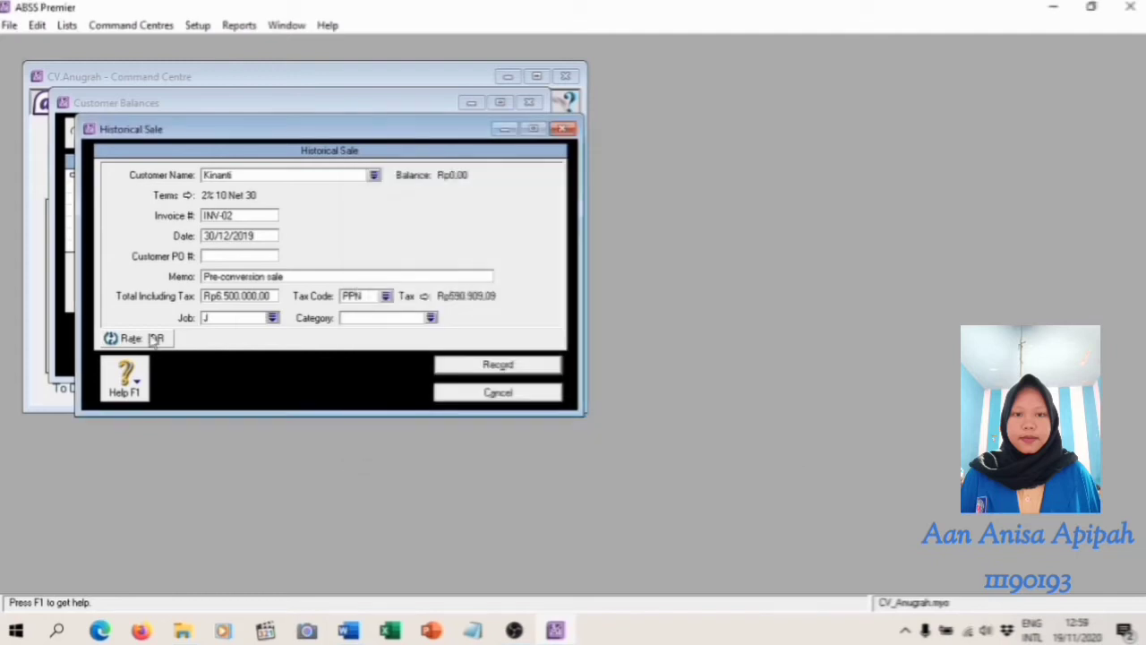
{"action": "left_click", "coordinate": [432, 318]}
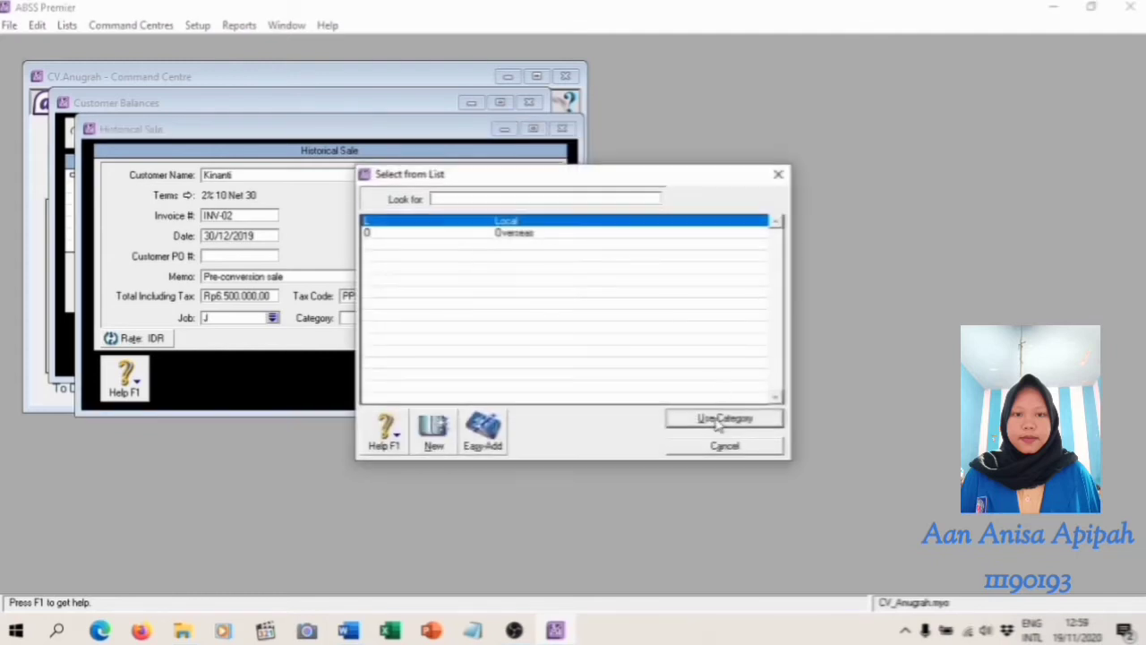
{"action": "left_click", "coordinate": [723, 419]}
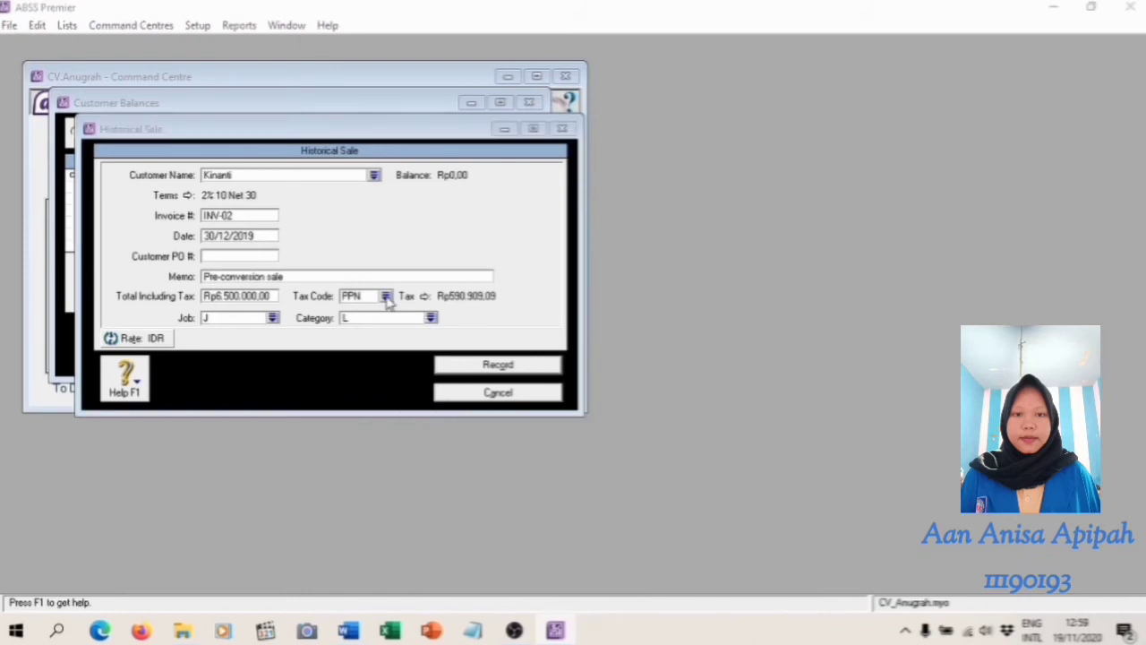
Change the IDR historical sale's tax code to N-T (Non-Taxable) and record the sale
{"action": "left_click", "coordinate": [385, 296]}
{"action": "left_click", "coordinate": [425, 233]}
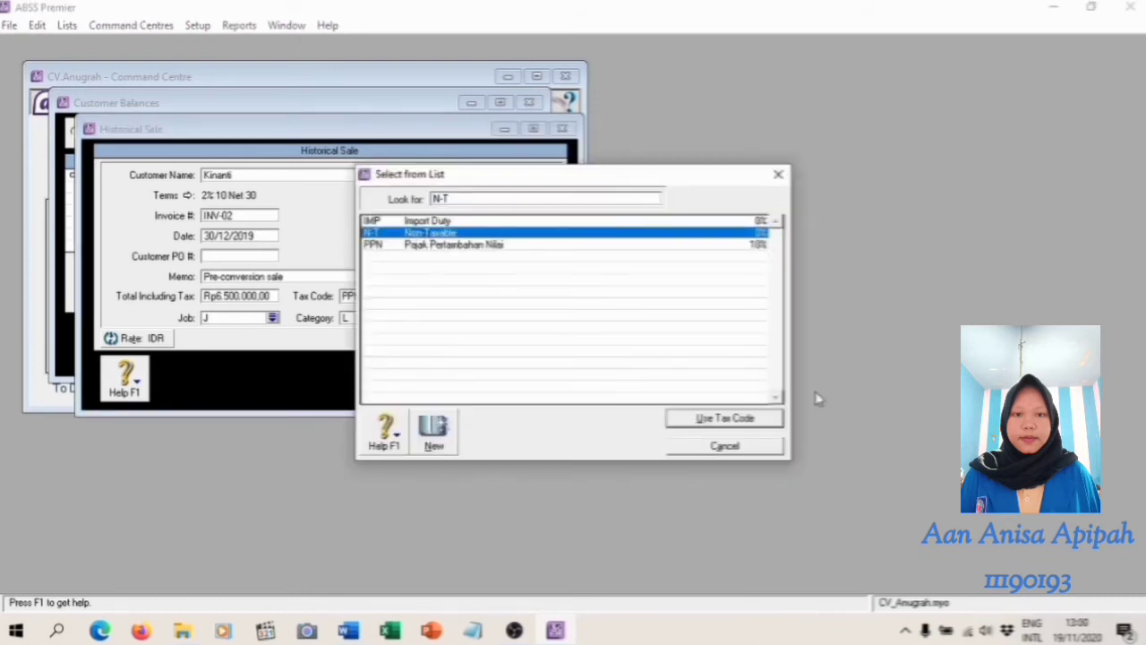
{"action": "left_click", "coordinate": [740, 421]}
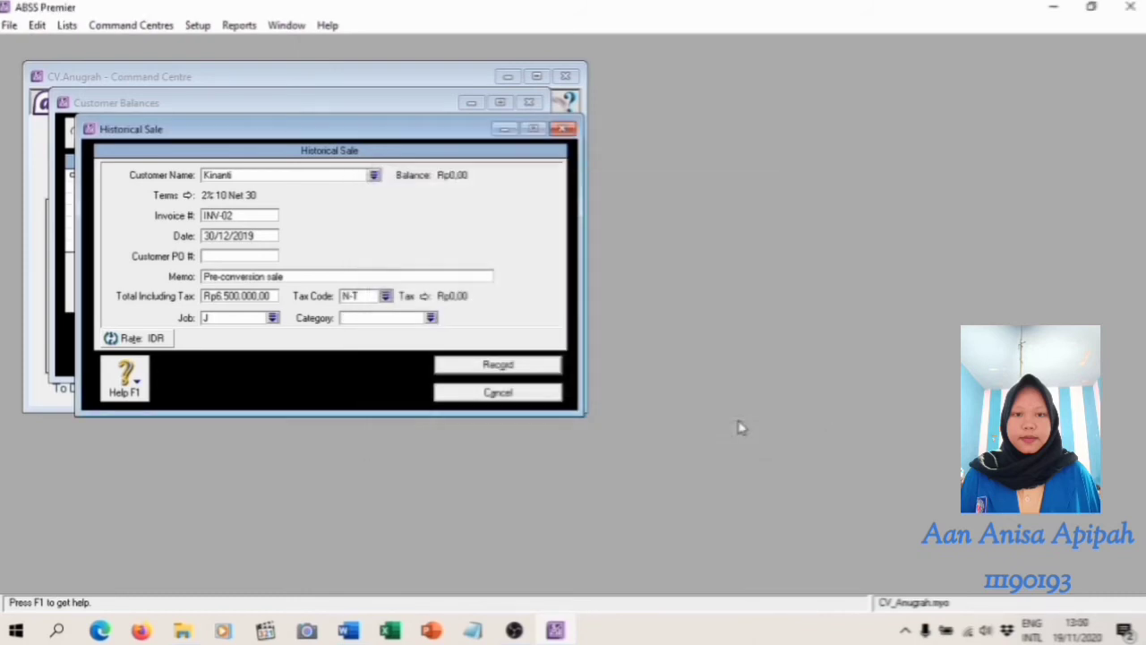
{"action": "left_click", "coordinate": [513, 369]}
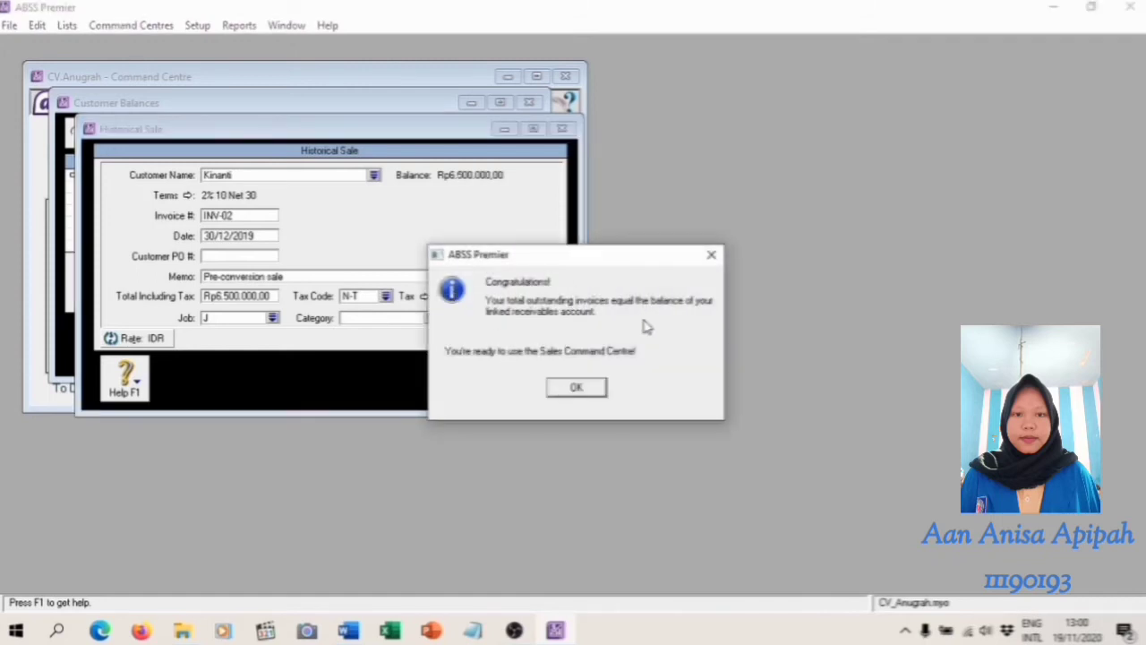
{"action": "left_click", "coordinate": [577, 387]}
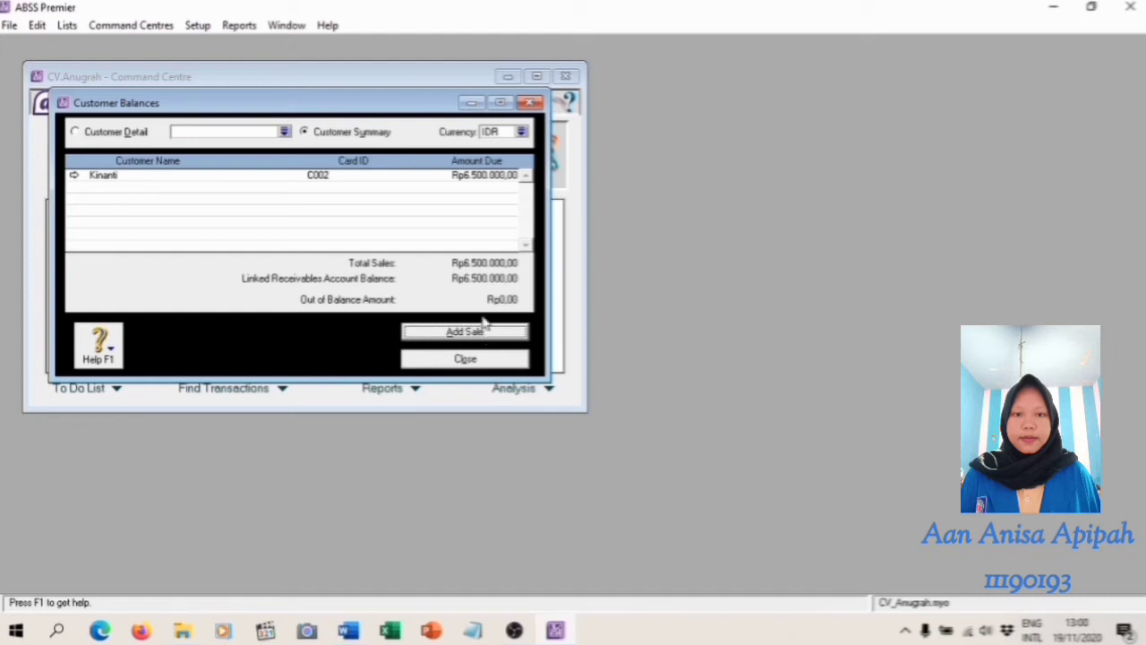
Check the receivables table in the Word module, switch the customer balances to SGD and start a historical sale for PT. Abadi Jaya
{"action": "left_click", "coordinate": [348, 630]}
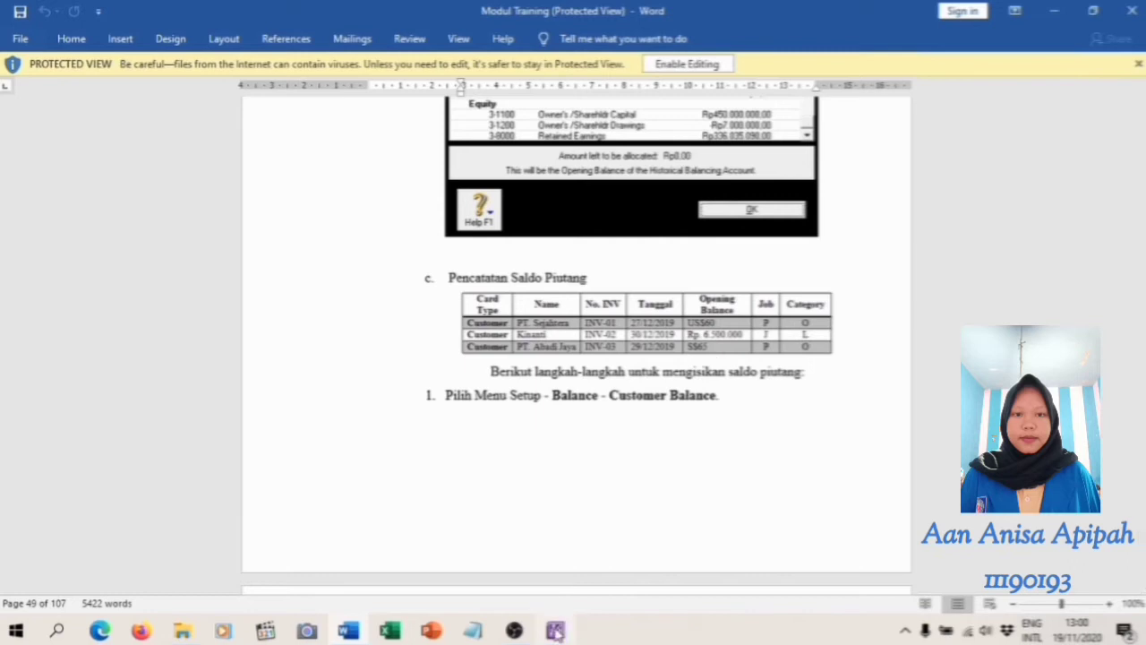
{"action": "mouse_move", "coordinate": [557, 632]}
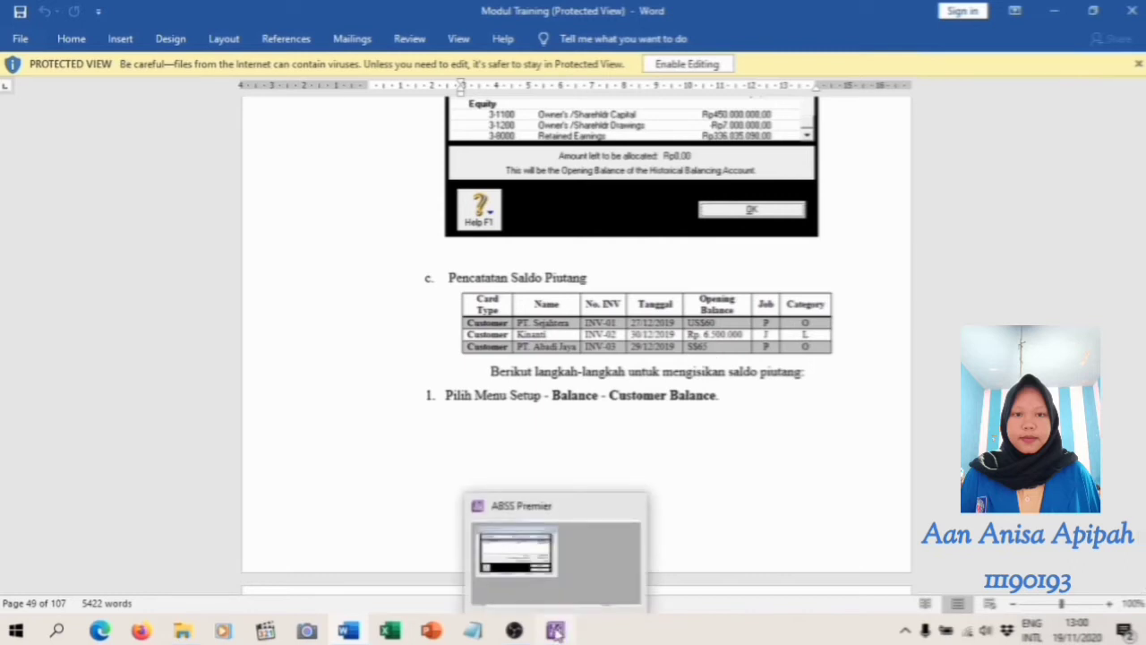
{"action": "left_click", "coordinate": [557, 632]}
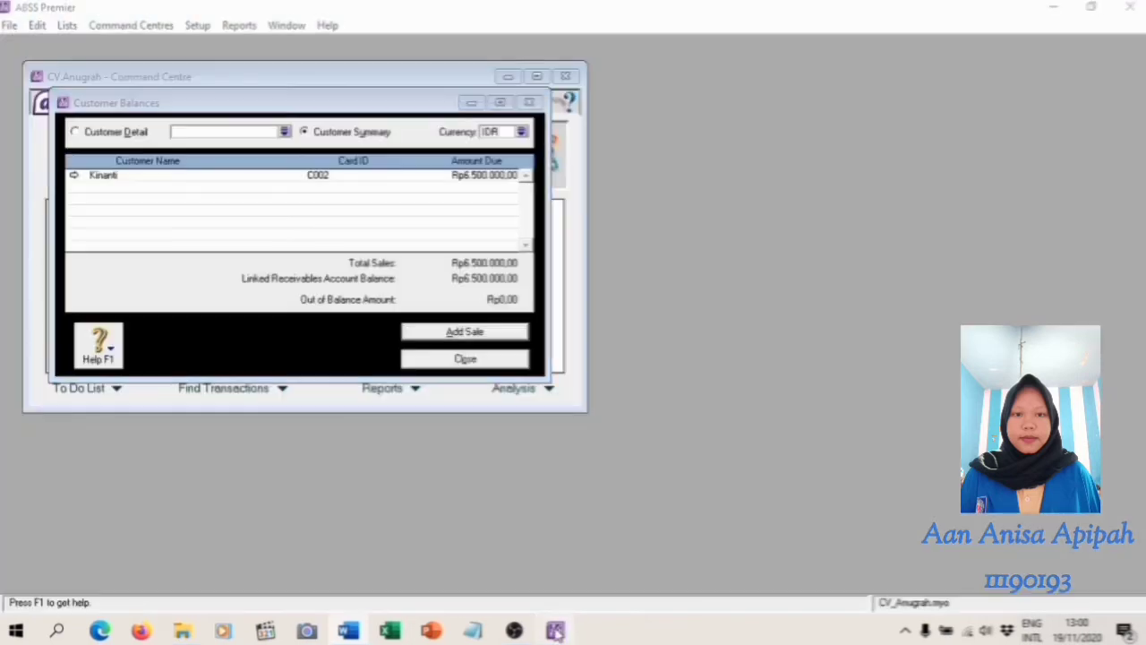
{"action": "left_click", "coordinate": [521, 132]}
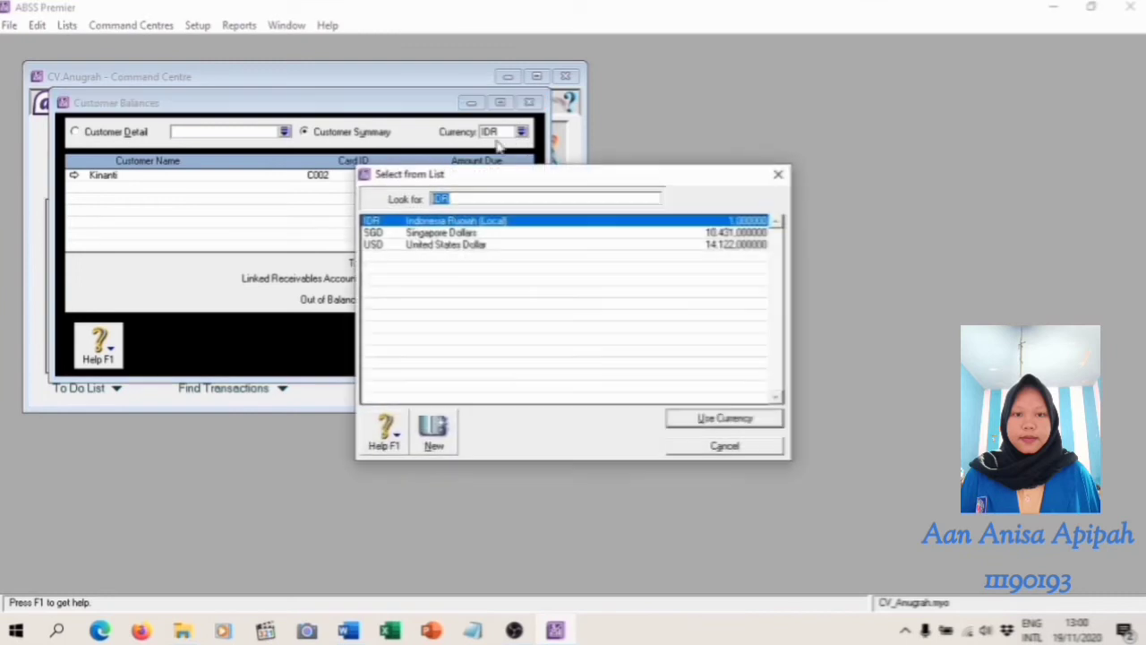
{"action": "left_click", "coordinate": [428, 233]}
{"action": "left_click", "coordinate": [761, 421]}
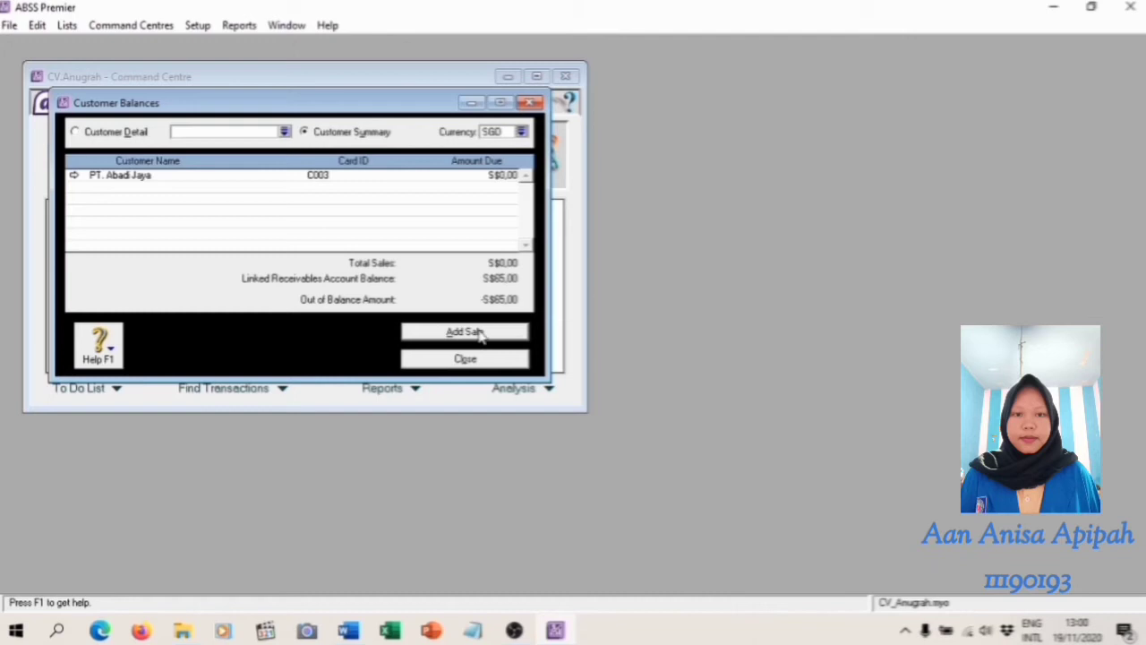
{"action": "left_click", "coordinate": [479, 333]}
{"action": "left_click", "coordinate": [373, 176]}
{"action": "left_click", "coordinate": [401, 232]}
{"action": "left_click", "coordinate": [730, 423]}
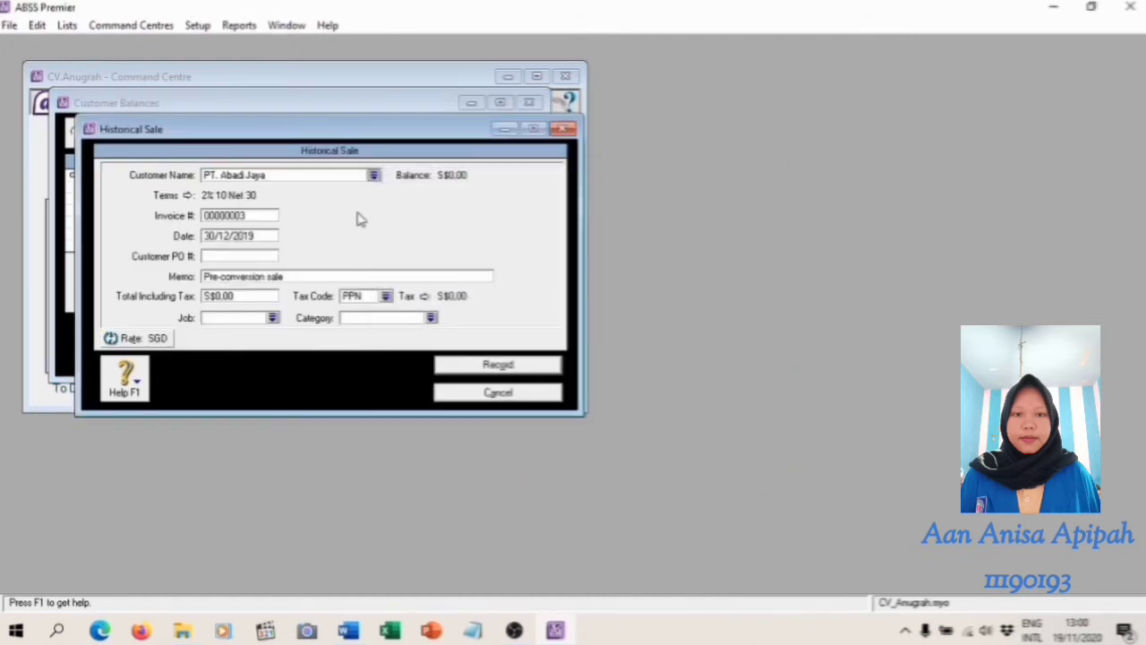
Enter invoice number INV-03 and date 29/12/2019 for PT. Abadi Jaya's historical sale, following the Word module's table
{"action": "left_click", "coordinate": [253, 215]}
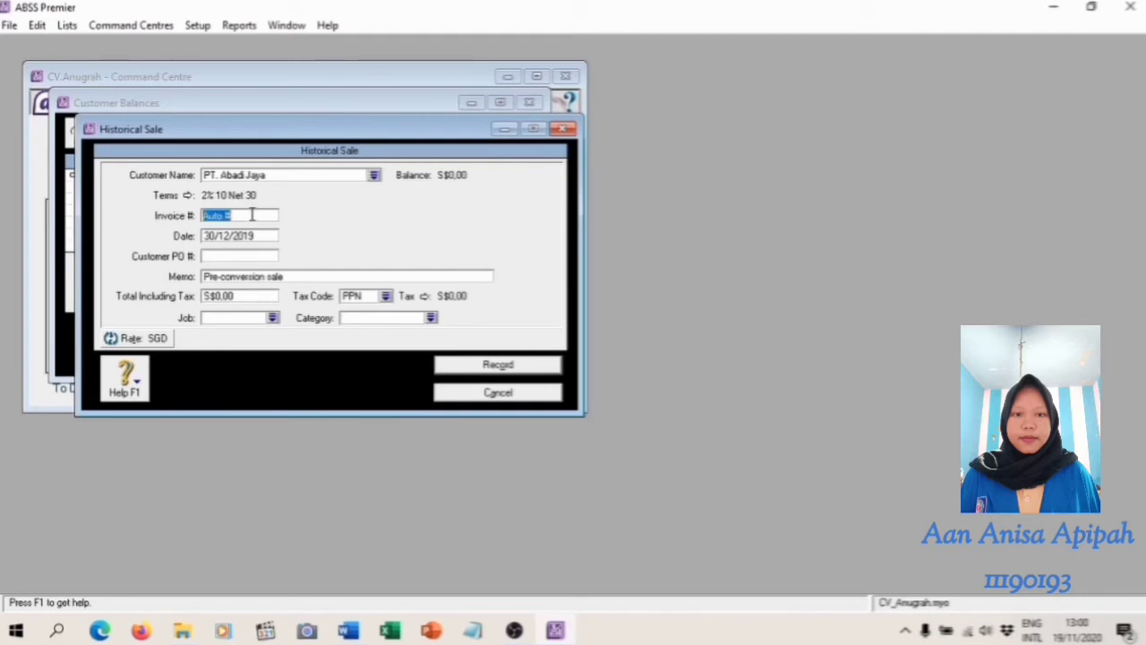
{"action": "type", "text": "INV-03"}
{"action": "left_click", "coordinate": [348, 631]}
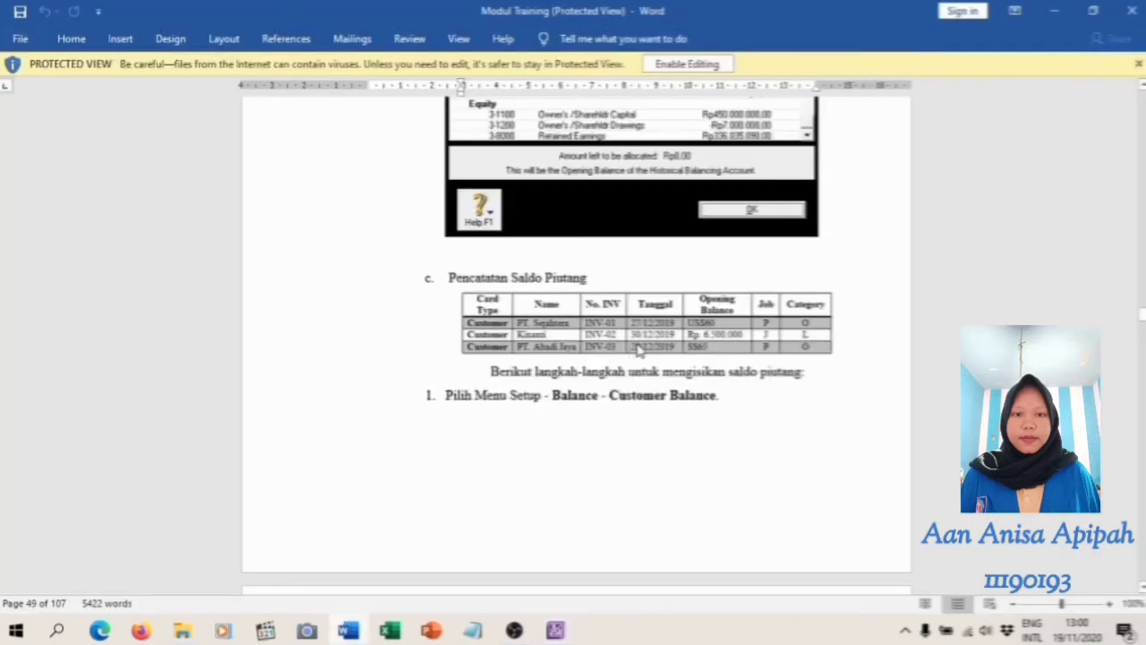
{"action": "left_click", "coordinate": [555, 630]}
{"action": "left_click", "coordinate": [230, 235]}
{"action": "type", "text": "29/12/2019"}
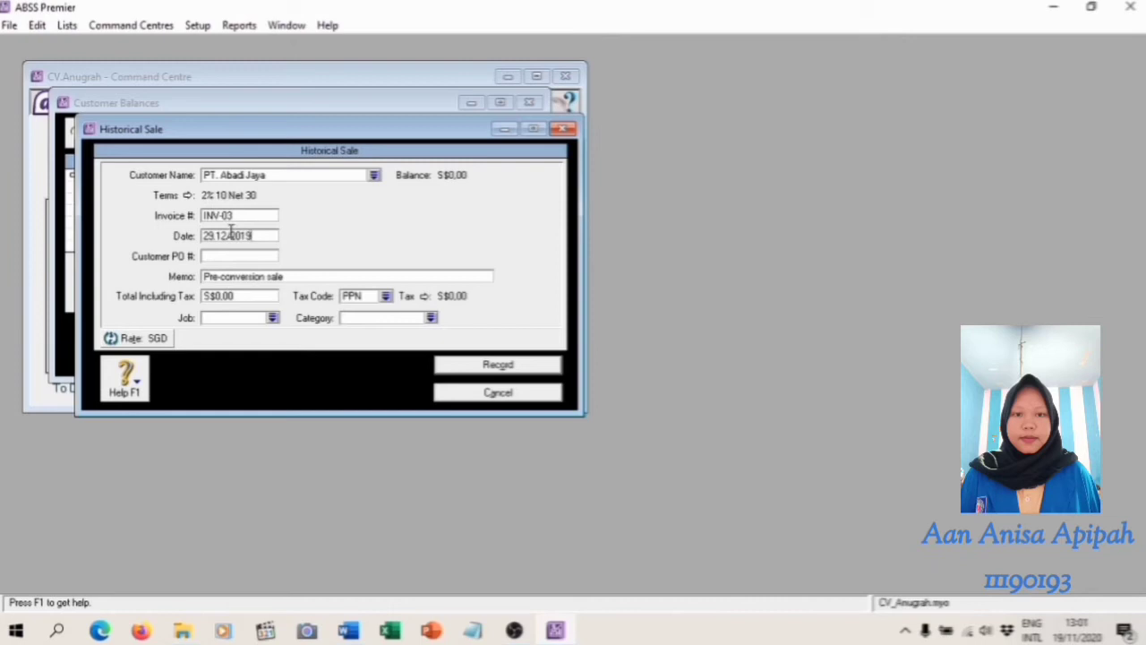
Check the opening balance in the Word module, set the sale's total including tax to S$65,00 and change its tax code to N-T
{"action": "left_click", "coordinate": [349, 631]}
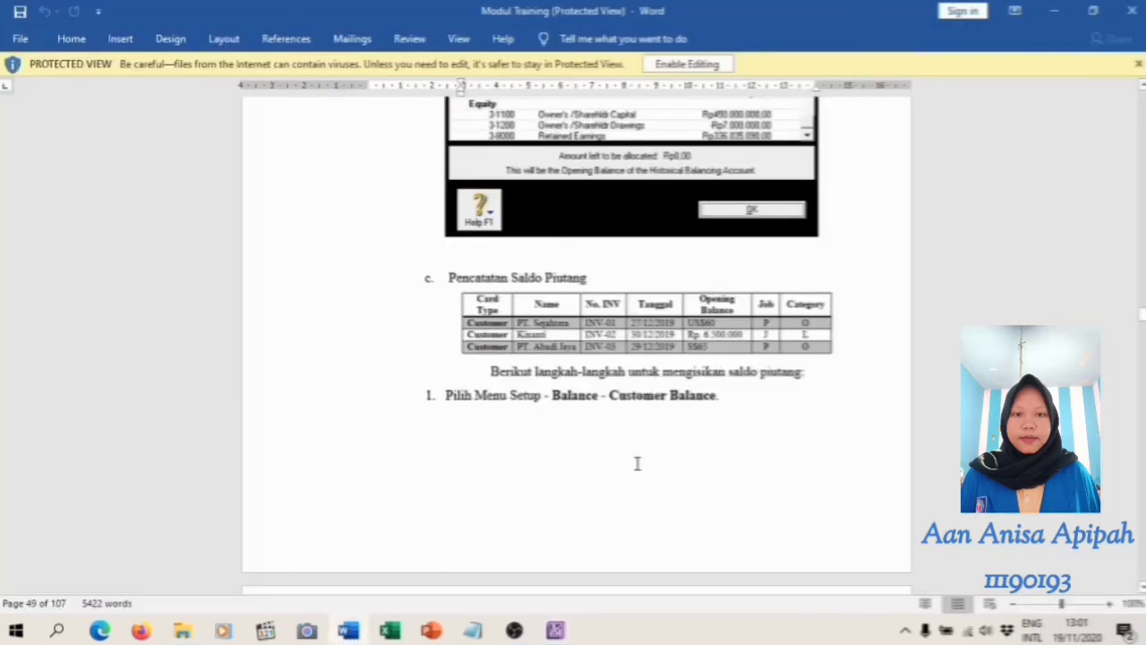
{"action": "left_click", "coordinate": [555, 631]}
{"action": "type", "text": "65"}
{"action": "key", "text": "Tab"}
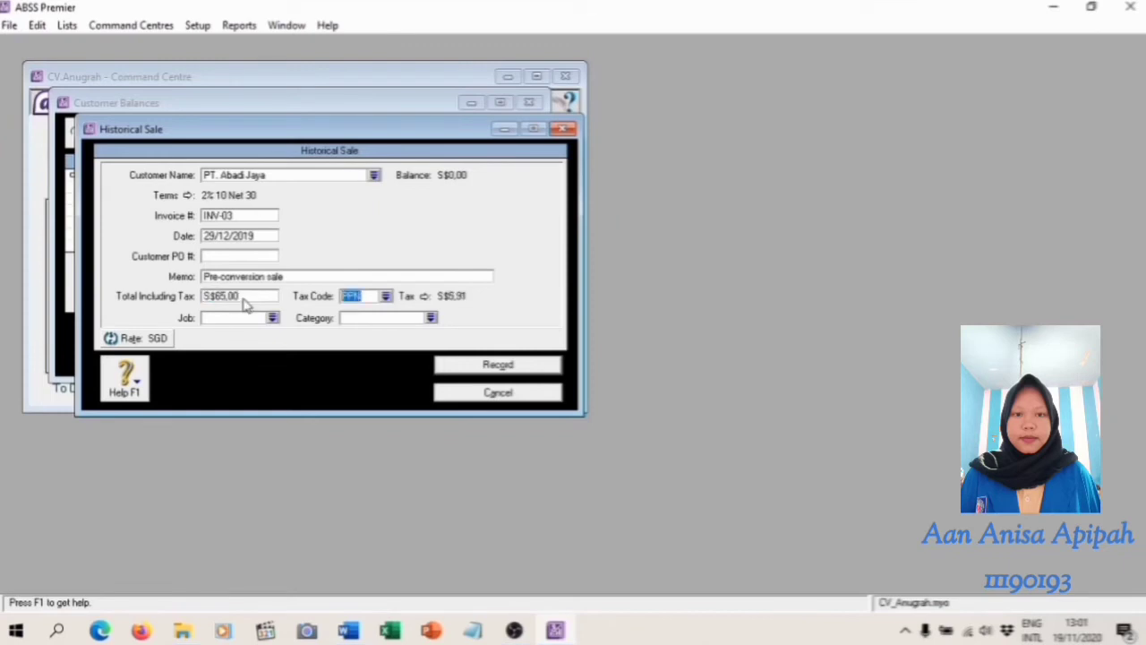
{"action": "left_click", "coordinate": [386, 296]}
{"action": "left_click", "coordinate": [396, 232]}
{"action": "left_click", "coordinate": [732, 418]}
Assign job P (Produk) and category O (Overseas) to the SGD historical sale, following the Word module's table, and record the sale
{"action": "left_click", "coordinate": [349, 630]}
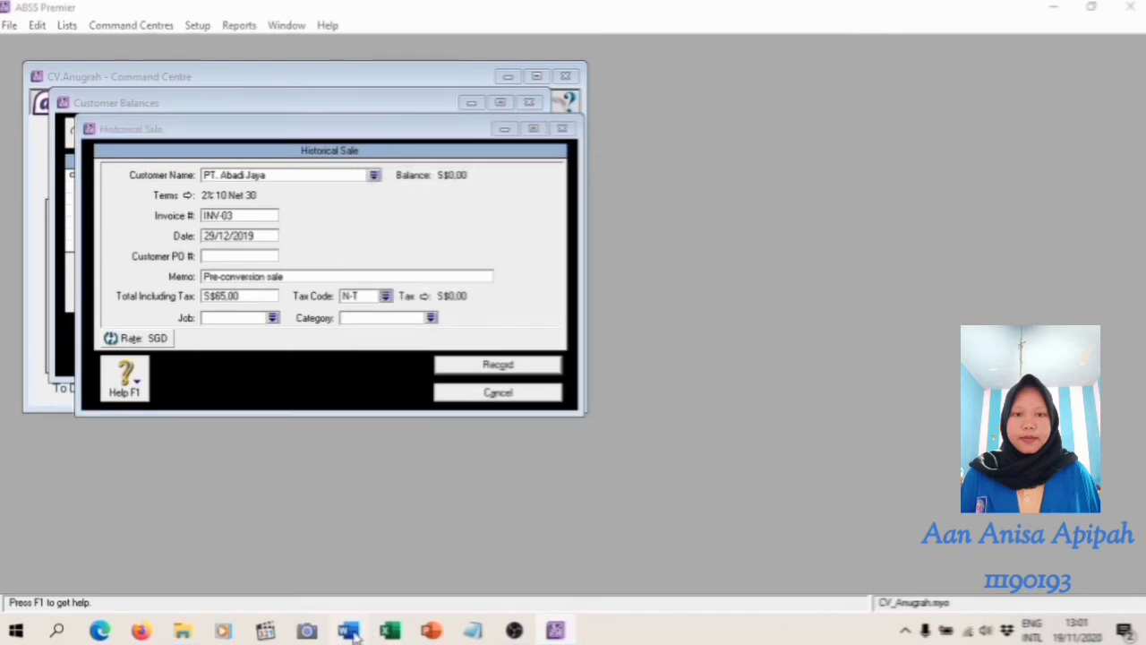
{"action": "left_click", "coordinate": [555, 631]}
{"action": "left_click", "coordinate": [272, 318]}
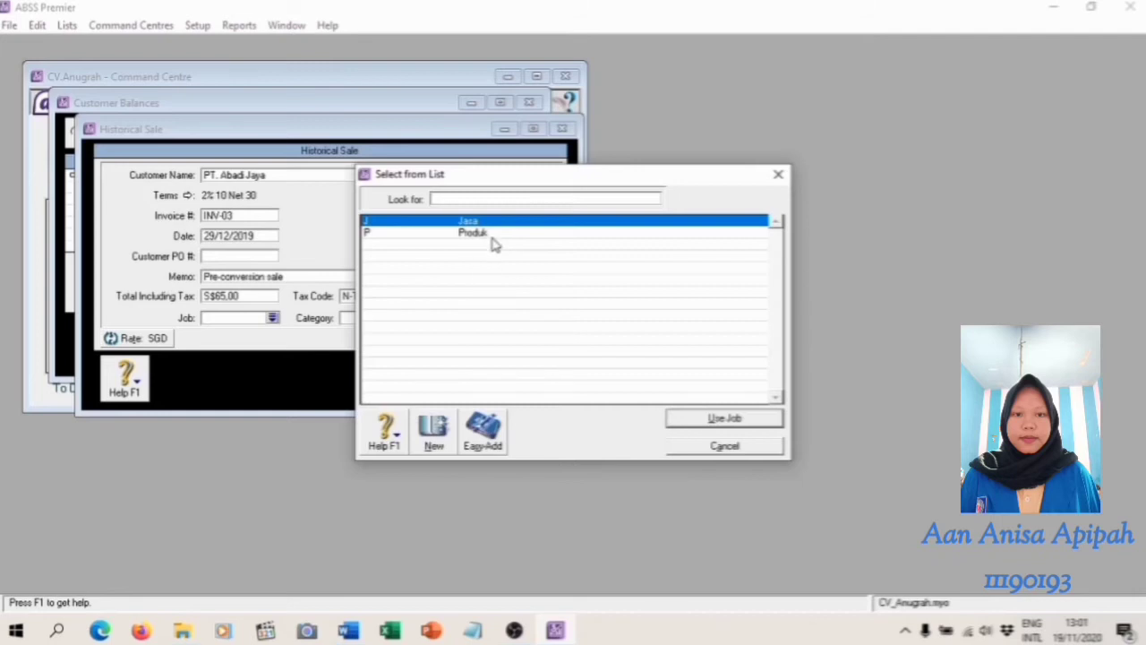
{"action": "type", "text": "P"}
{"action": "left_click", "coordinate": [755, 421]}
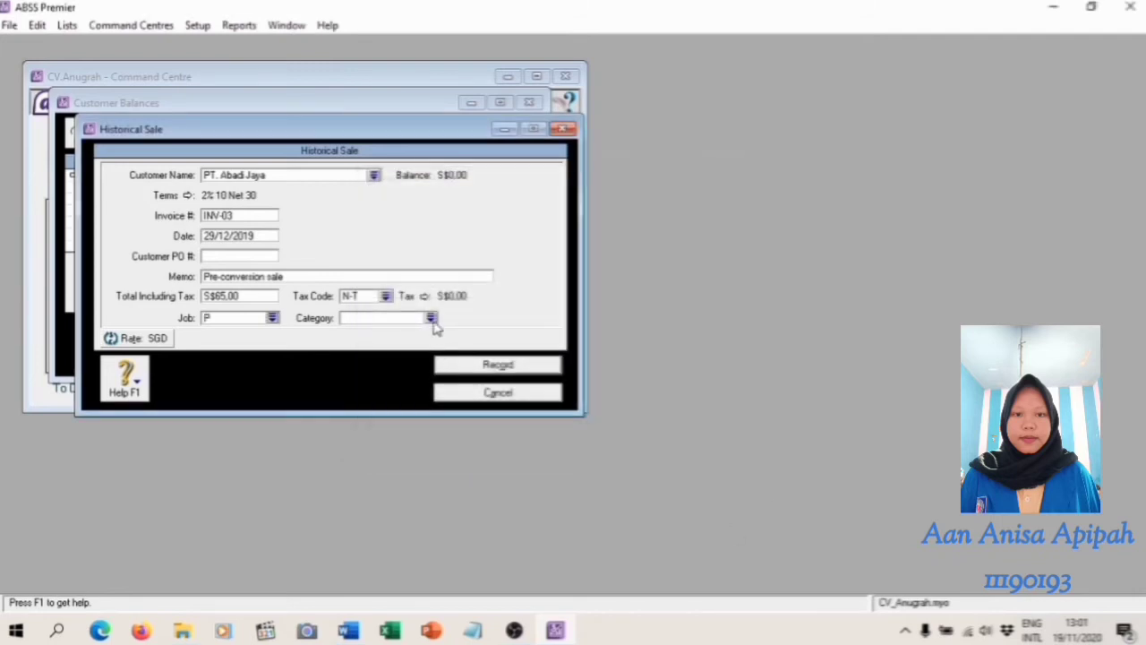
{"action": "left_click", "coordinate": [434, 320]}
{"action": "type", "text": "0"}
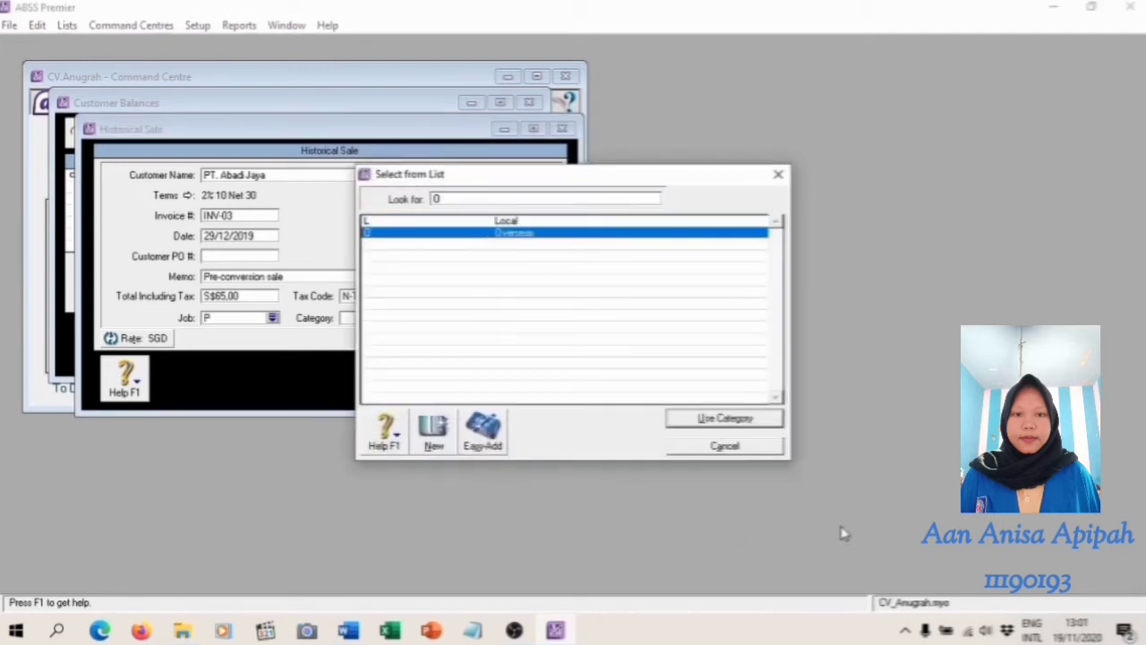
{"action": "left_click", "coordinate": [724, 419]}
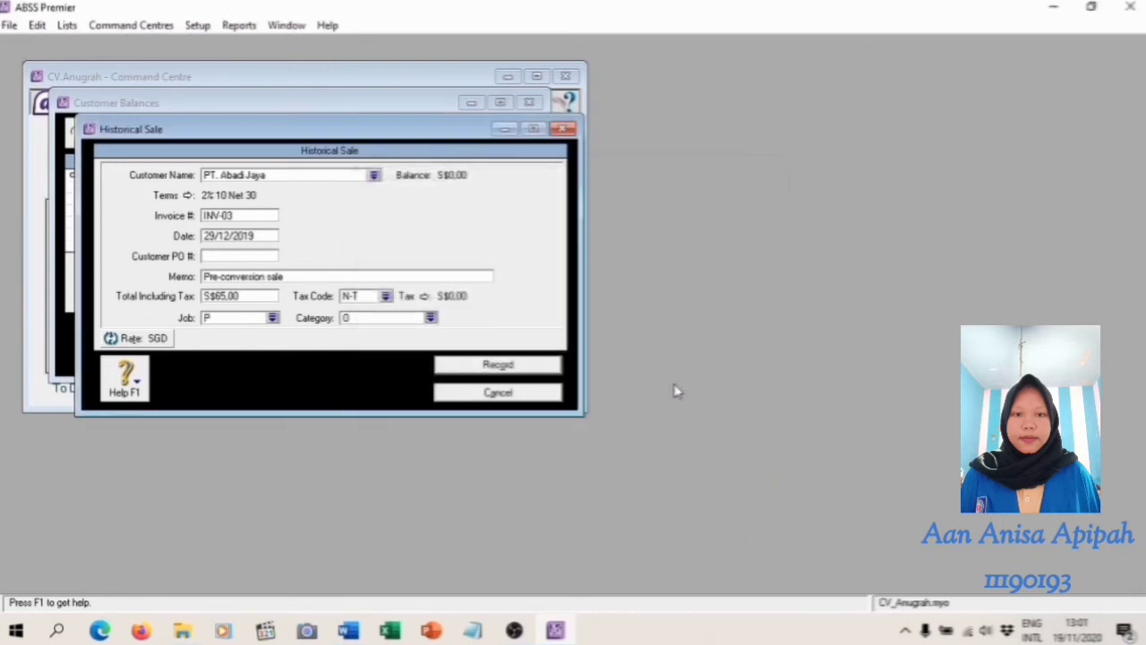
{"action": "left_click", "coordinate": [517, 367]}
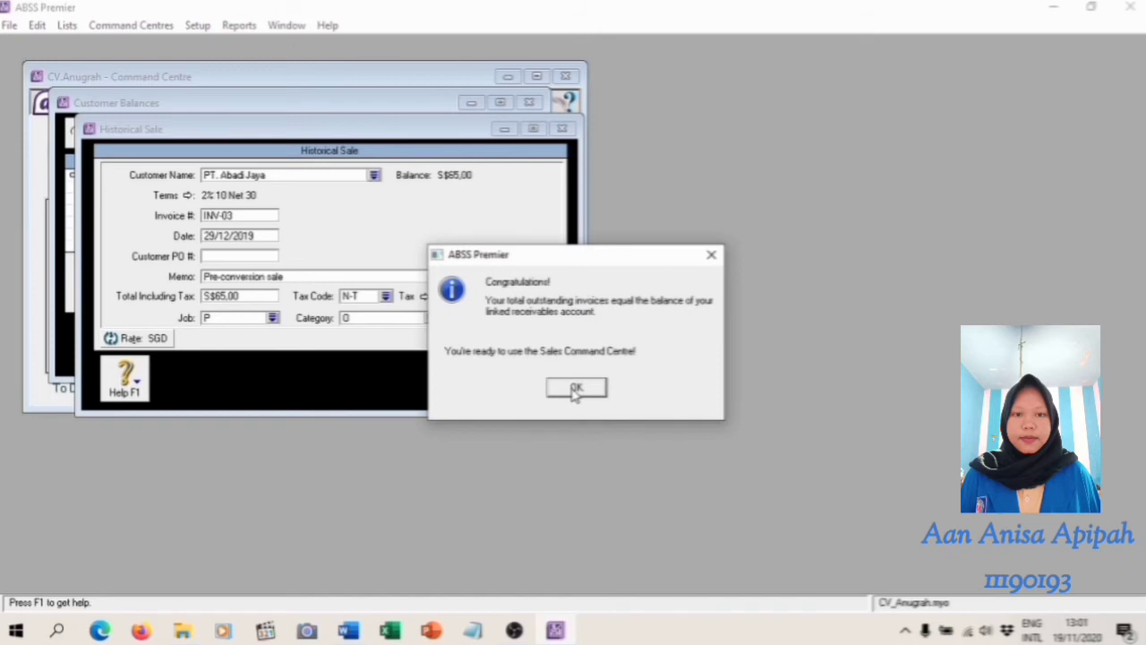
{"action": "left_click", "coordinate": [576, 391]}
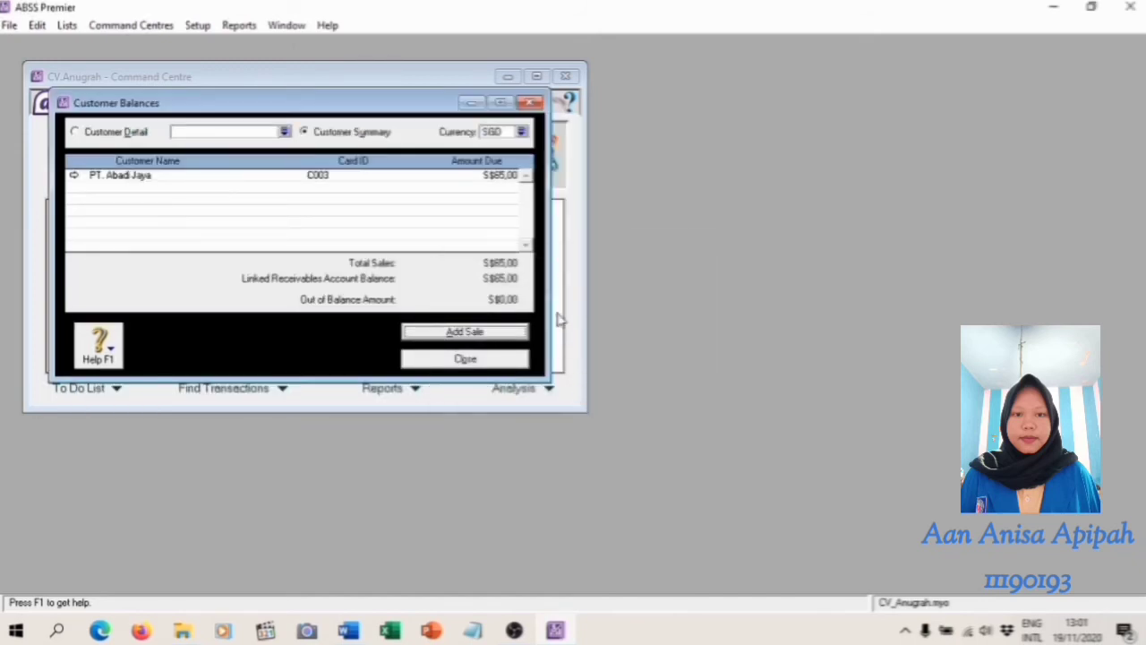
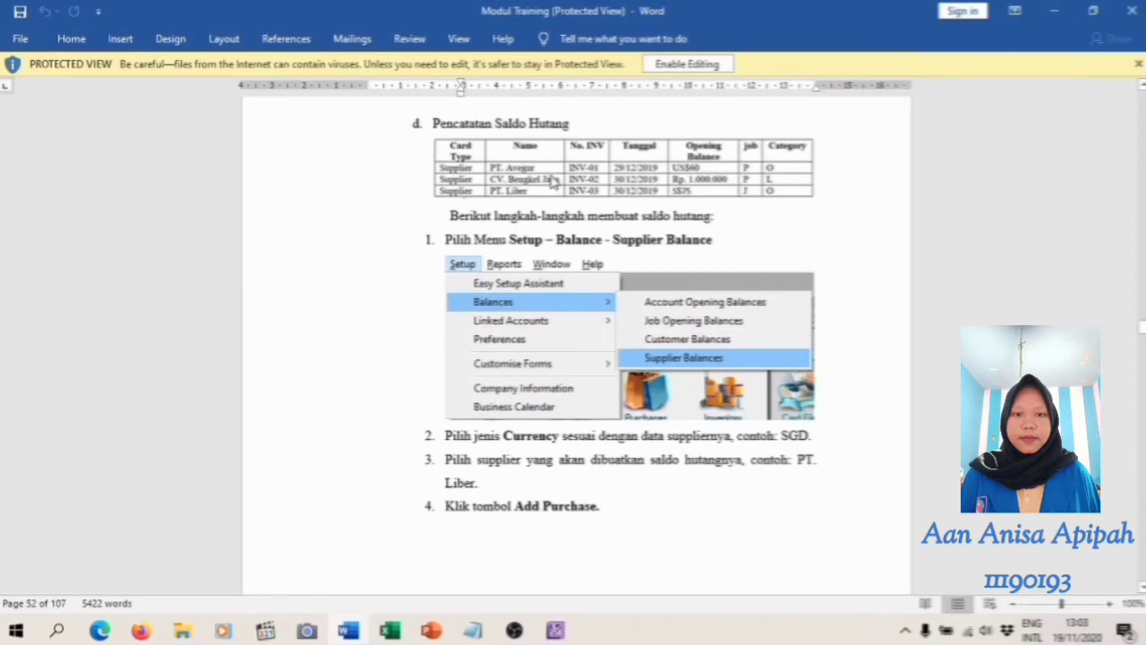
Switch to ABSS Premier, open the supplier balances, check the payables table in the Word module and set the balances' currency to USD
{"action": "left_click", "coordinate": [557, 630]}
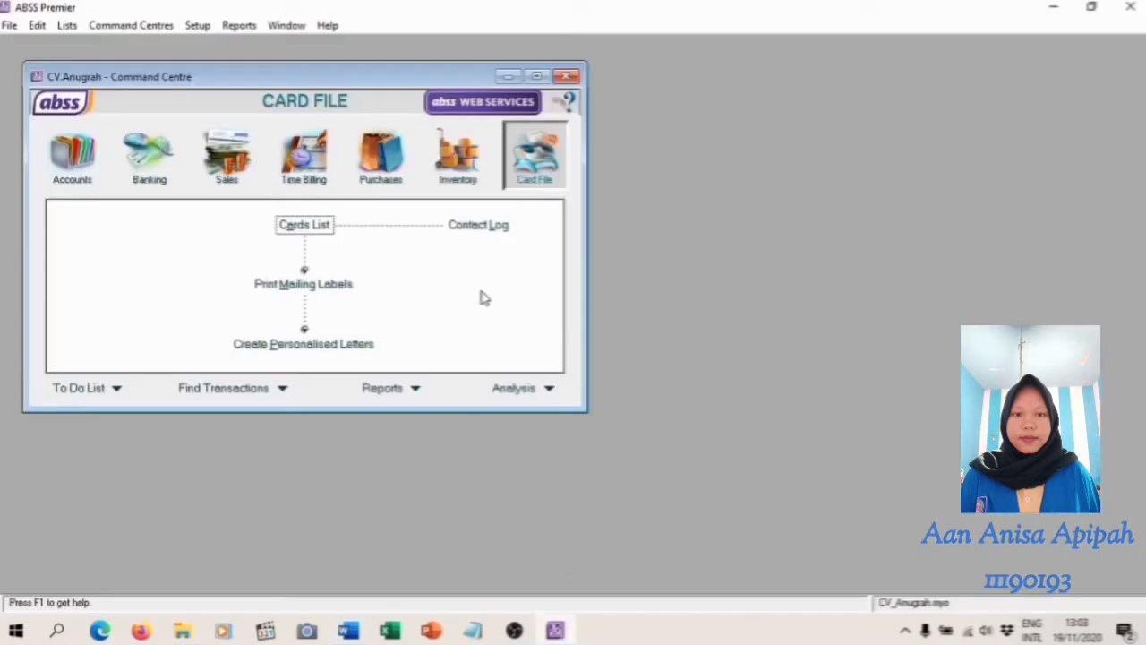
{"action": "left_click", "coordinate": [194, 25]}
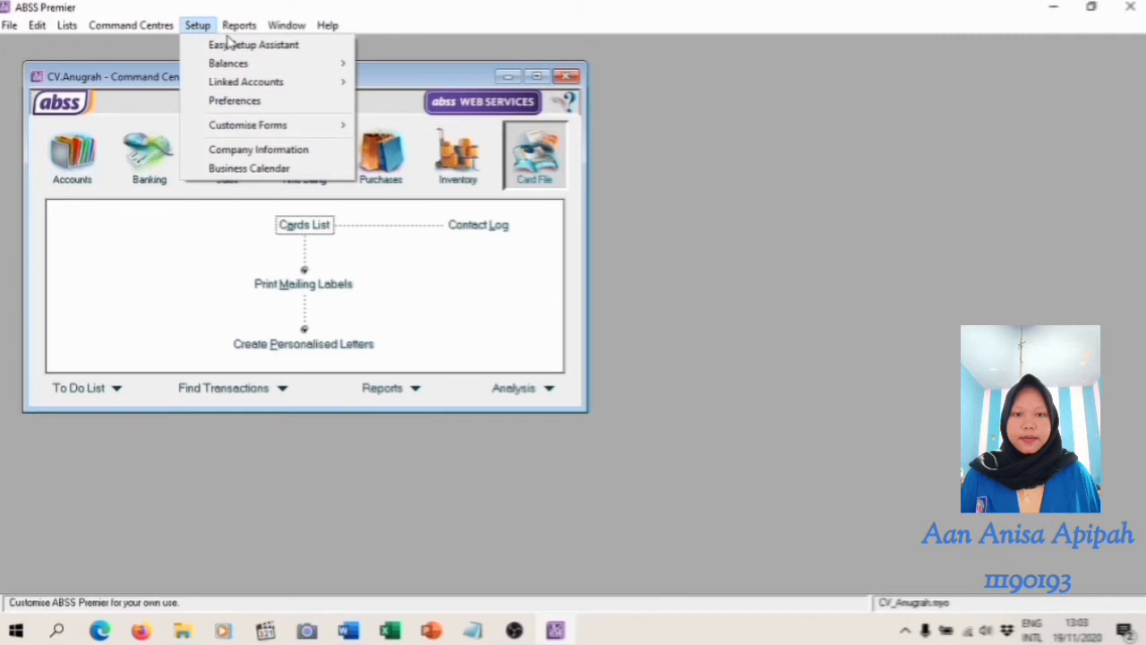
{"action": "mouse_move", "coordinate": [291, 67]}
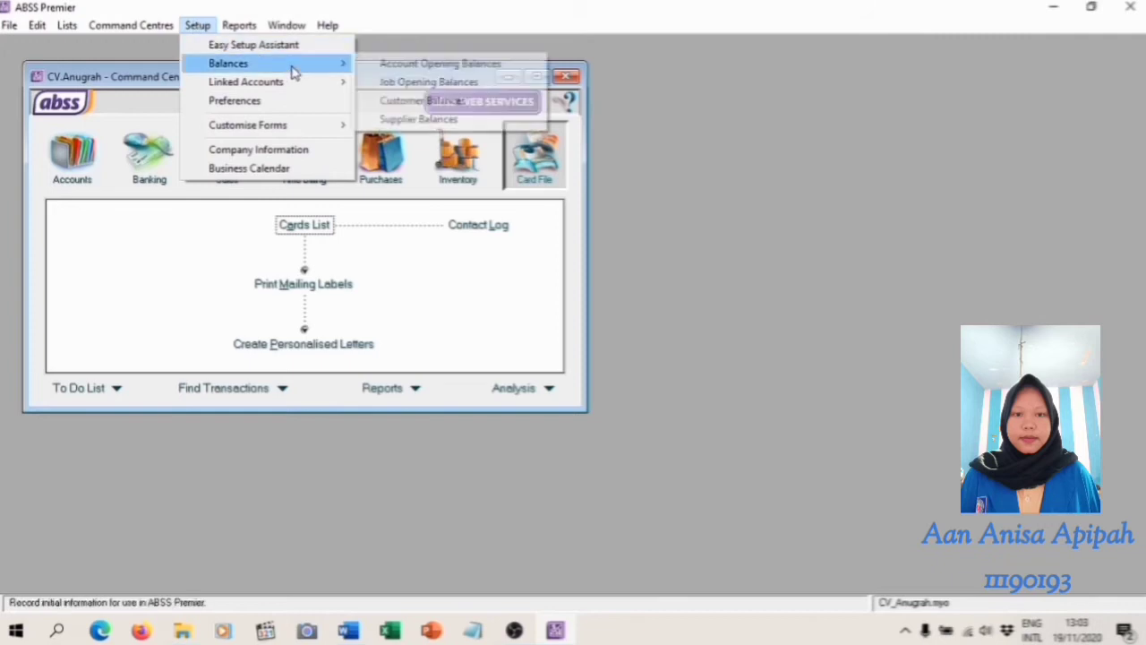
{"action": "left_click", "coordinate": [452, 121]}
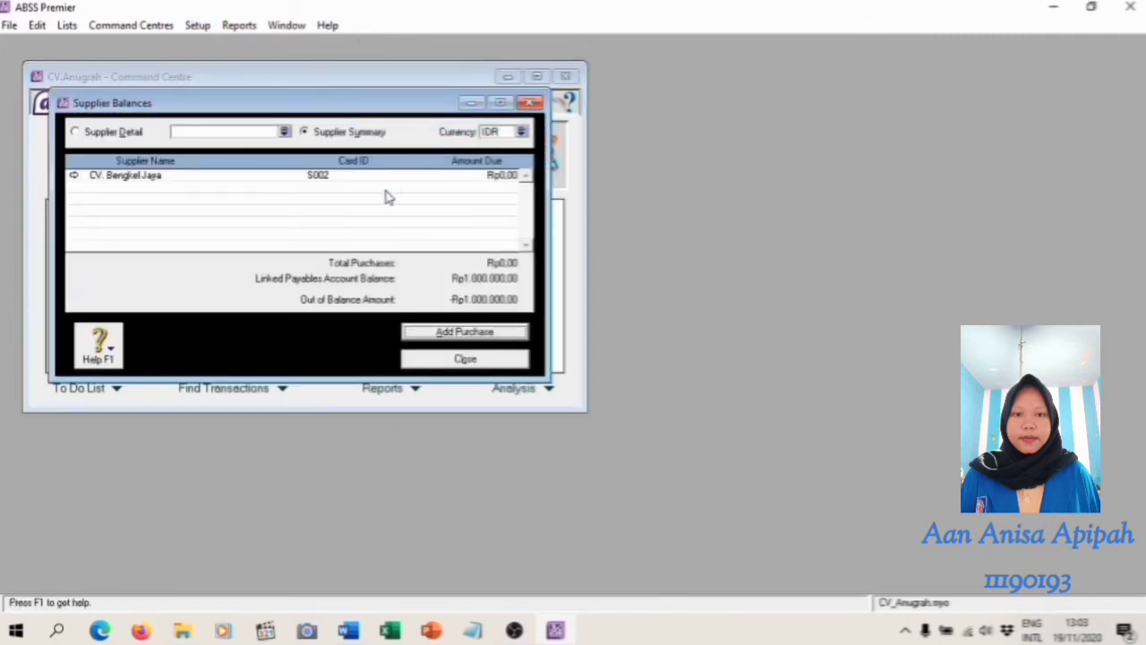
{"action": "left_click", "coordinate": [348, 630]}
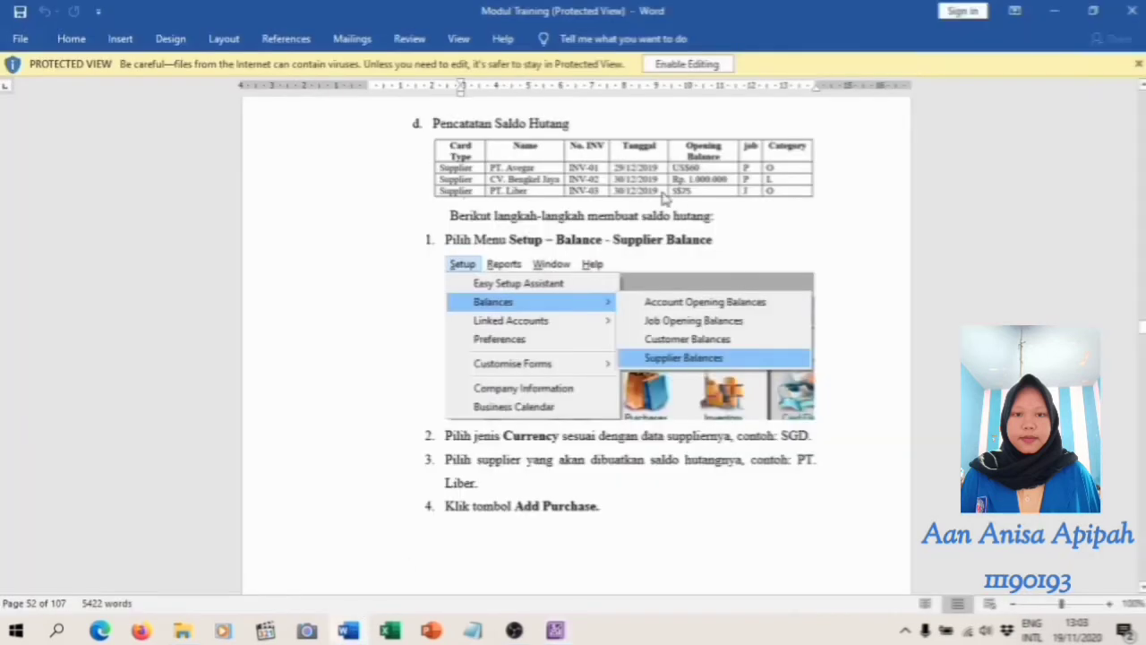
{"action": "left_click", "coordinate": [555, 630]}
{"action": "left_click", "coordinate": [522, 132]}
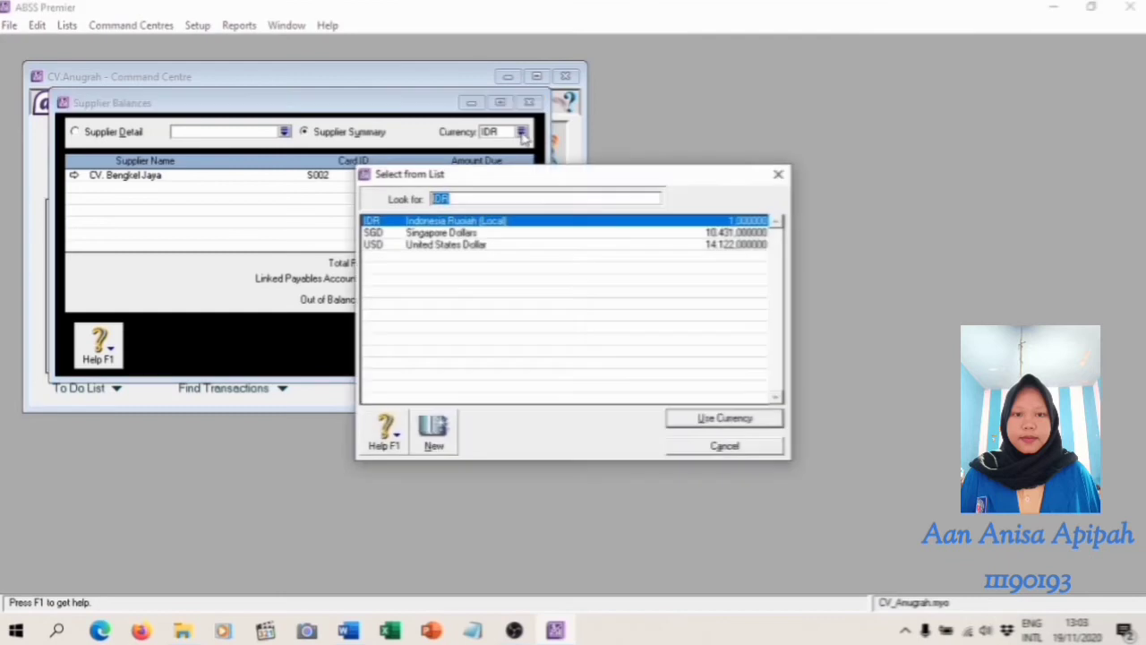
{"action": "left_click", "coordinate": [445, 245]}
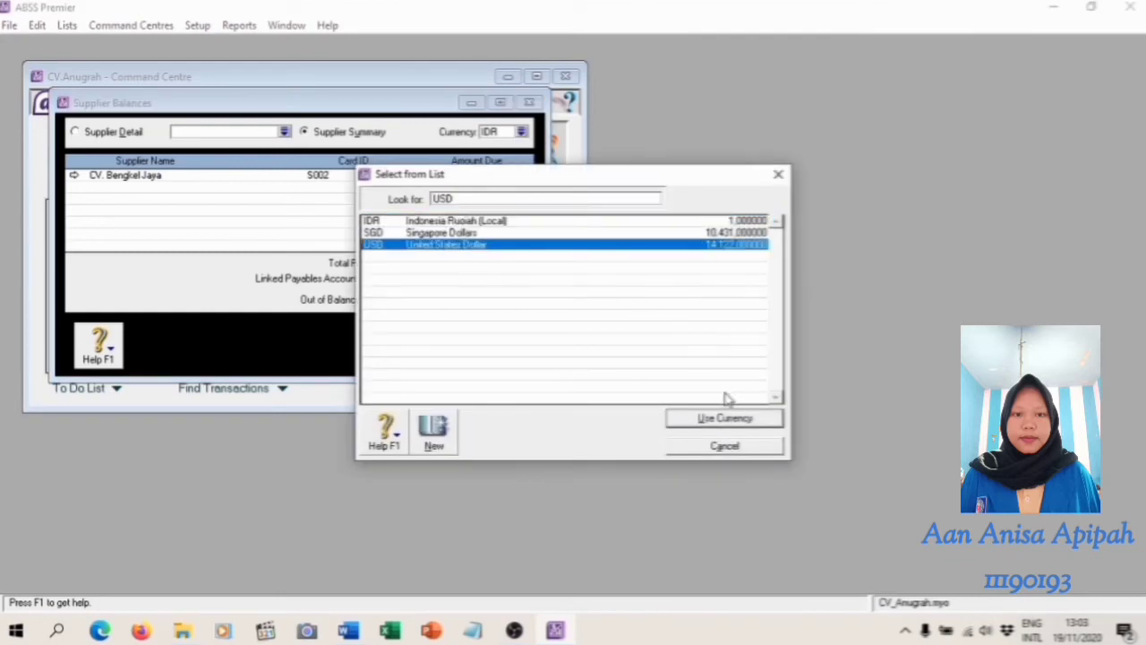
{"action": "left_click", "coordinate": [736, 420]}
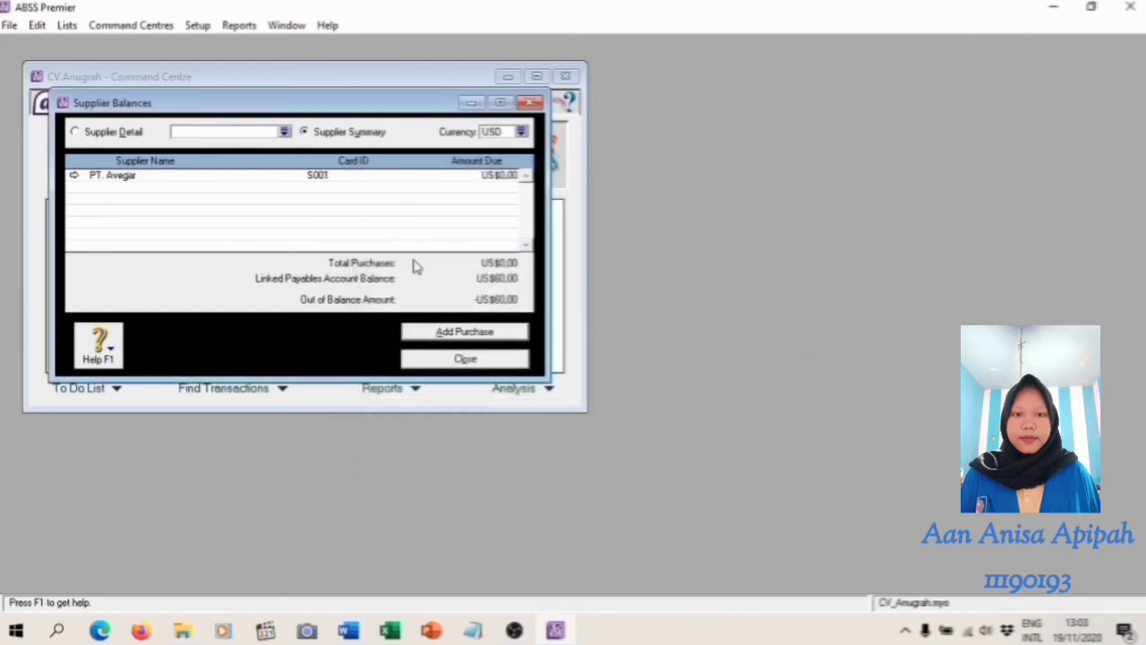
Add a historical purchase in USD for the supplier PT. Avegar
{"action": "left_click", "coordinate": [440, 334]}
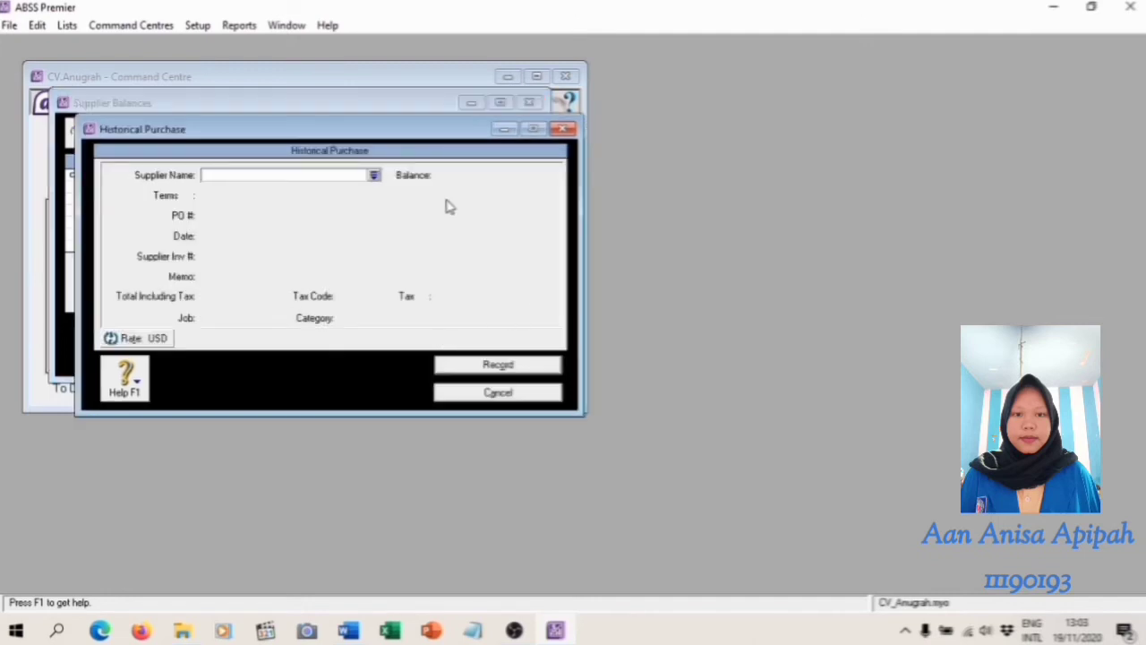
{"action": "left_click", "coordinate": [374, 176]}
{"action": "left_click", "coordinate": [448, 233]}
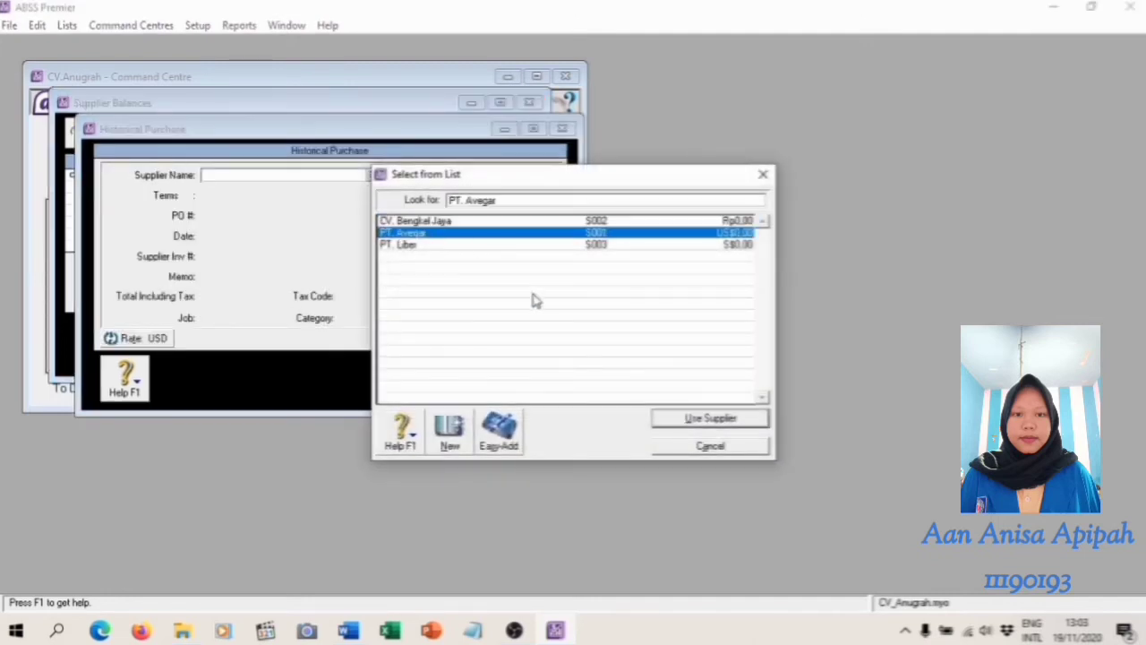
{"action": "left_click", "coordinate": [710, 418]}
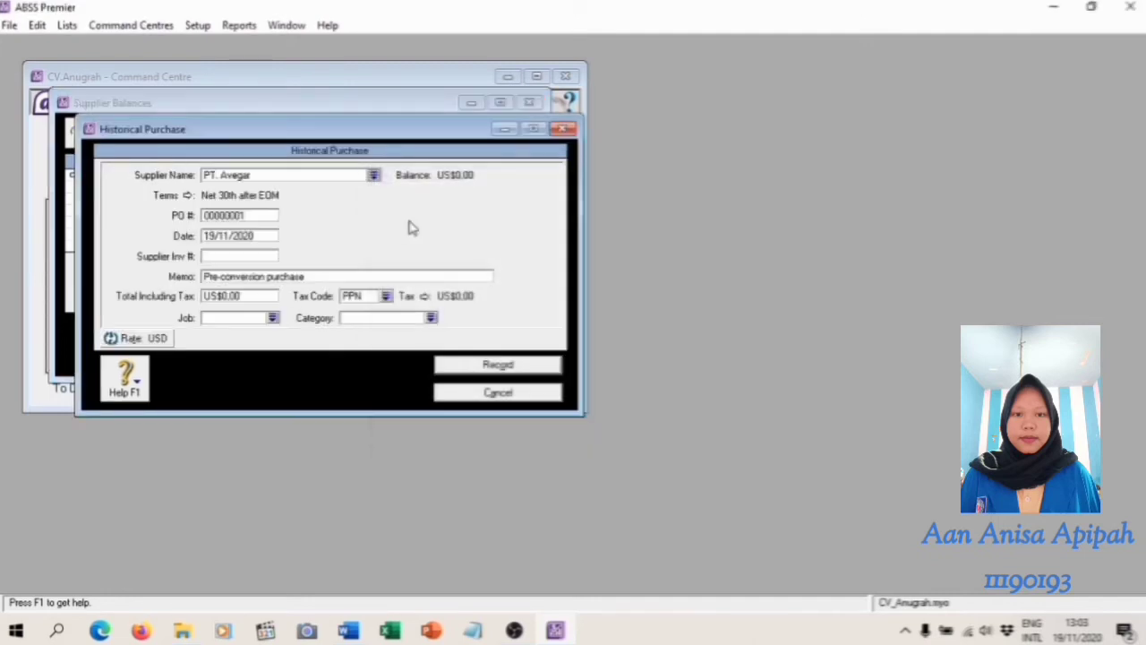
Enter PO number INV-01 and date 29/12/2019 for PT. Avegar's historical purchase, following the Word module's payables table
{"action": "left_click", "coordinate": [349, 631]}
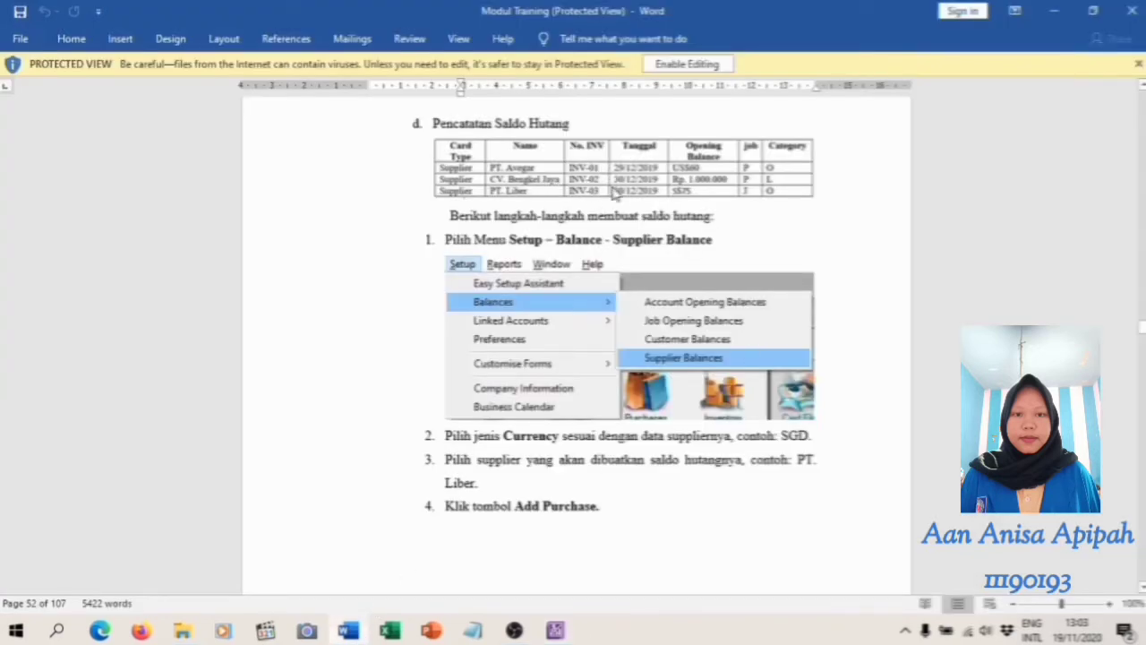
{"action": "mouse_move", "coordinate": [555, 632]}
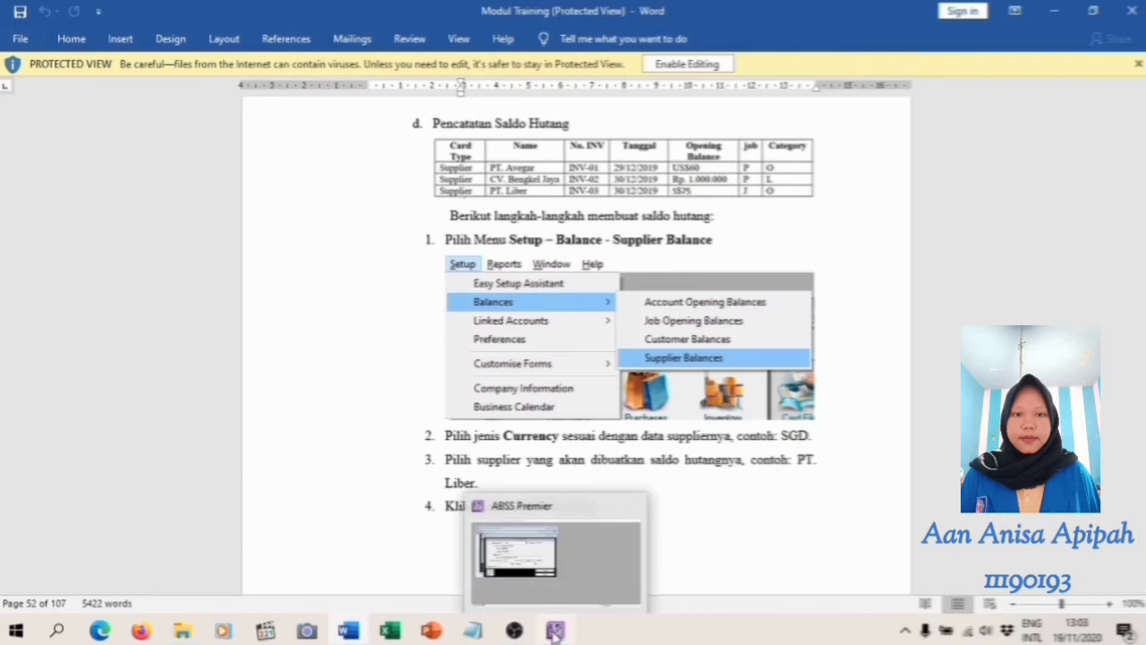
{"action": "left_click", "coordinate": [556, 632]}
{"action": "left_click", "coordinate": [251, 215]}
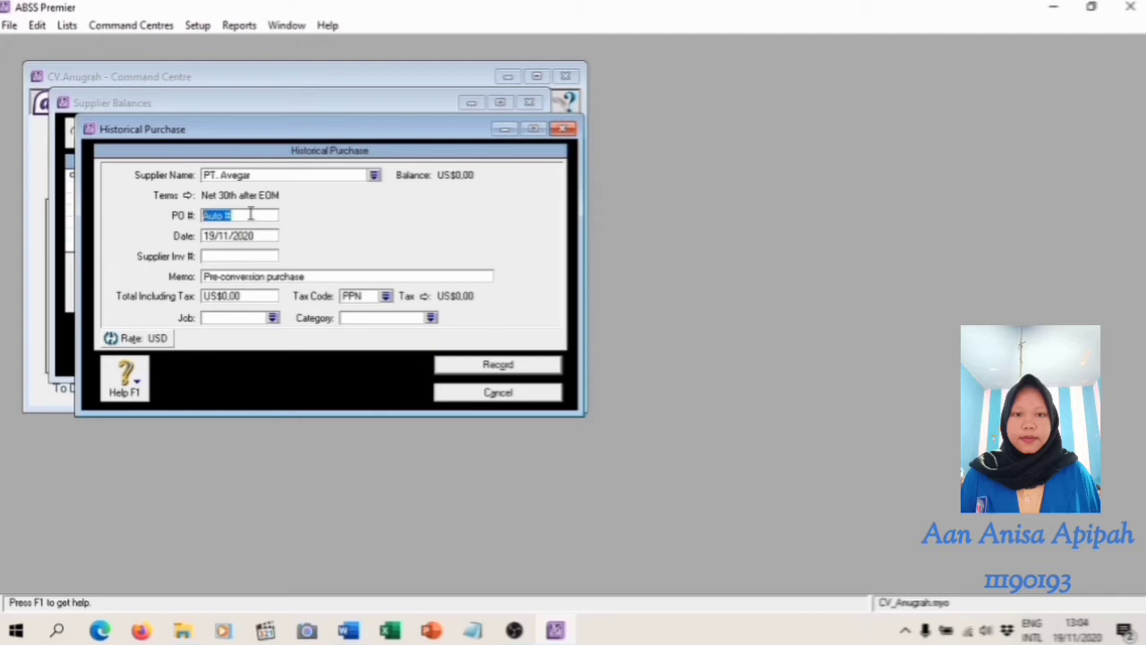
{"action": "type", "text": "INV-01"}
{"action": "left_click", "coordinate": [251, 232]}
{"action": "type", "text": "2"}
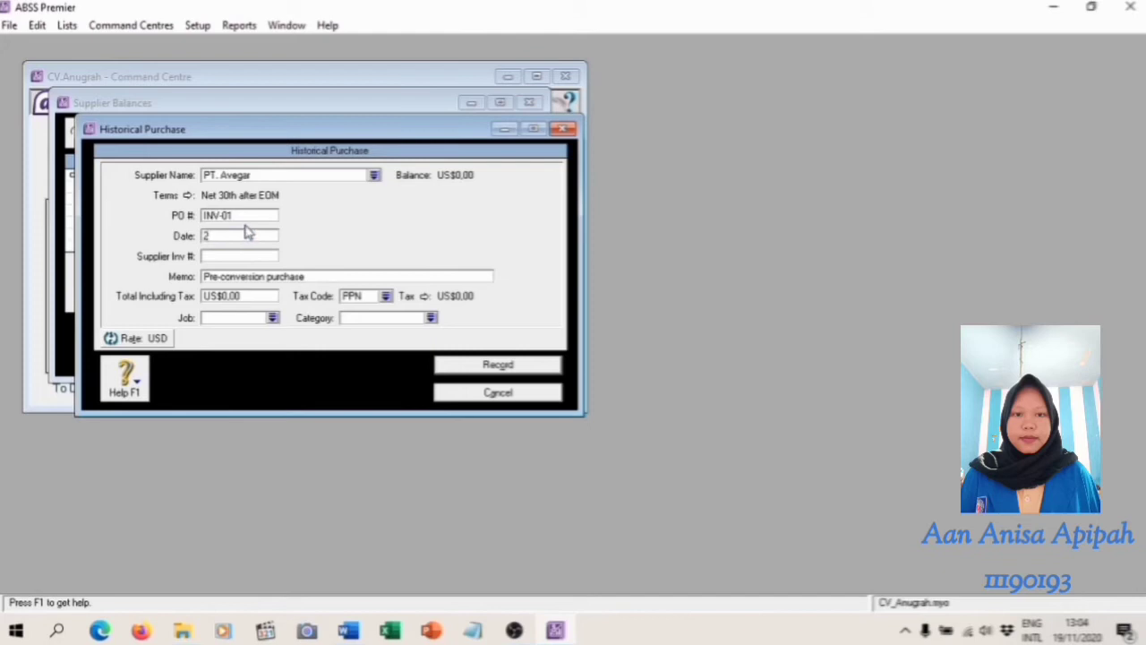
{"action": "type", "text": "9/12/2019"}
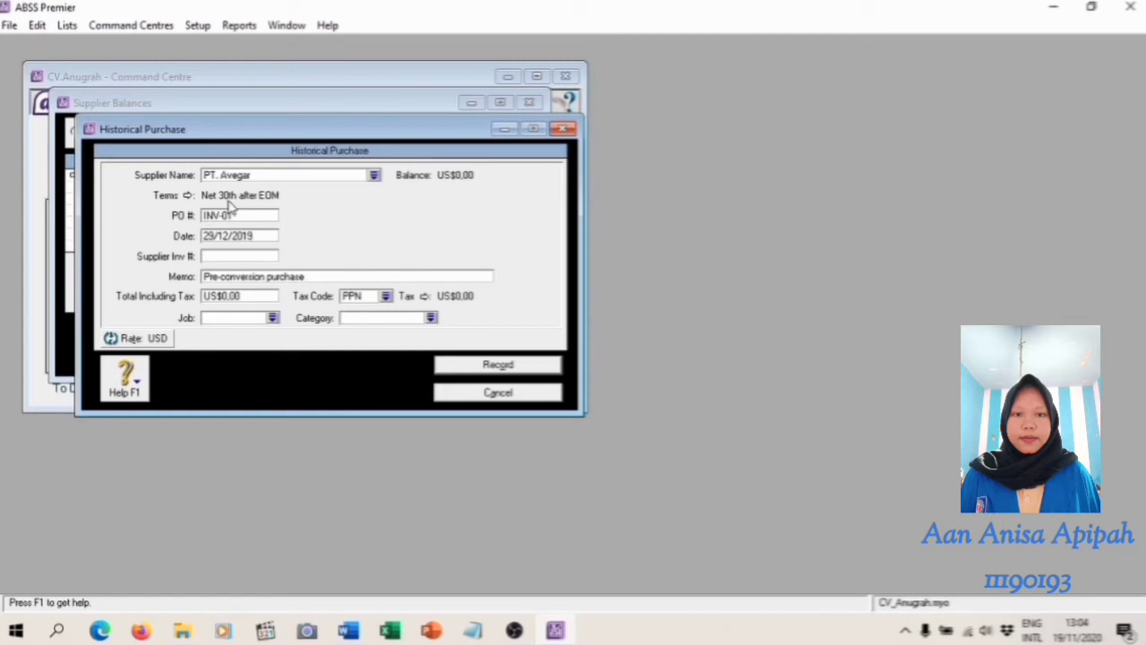
Check the opening balance in the Word module, set the purchase's total including tax to US$60,00 and change its tax code to N-T
{"action": "left_click", "coordinate": [348, 631]}
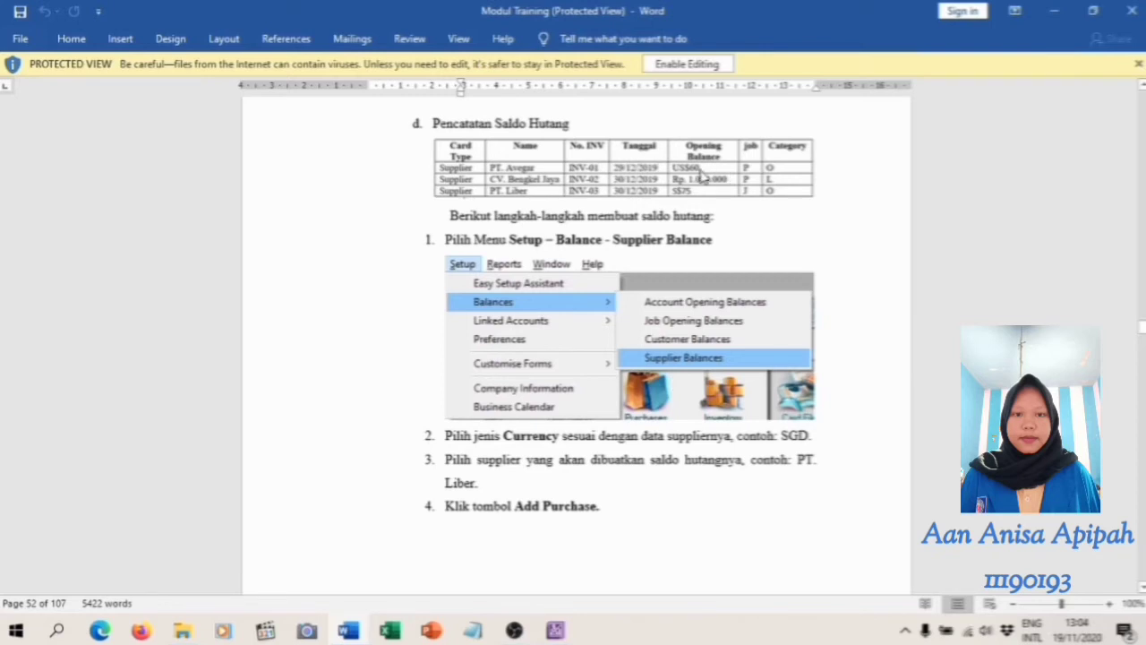
{"action": "left_click", "coordinate": [555, 631]}
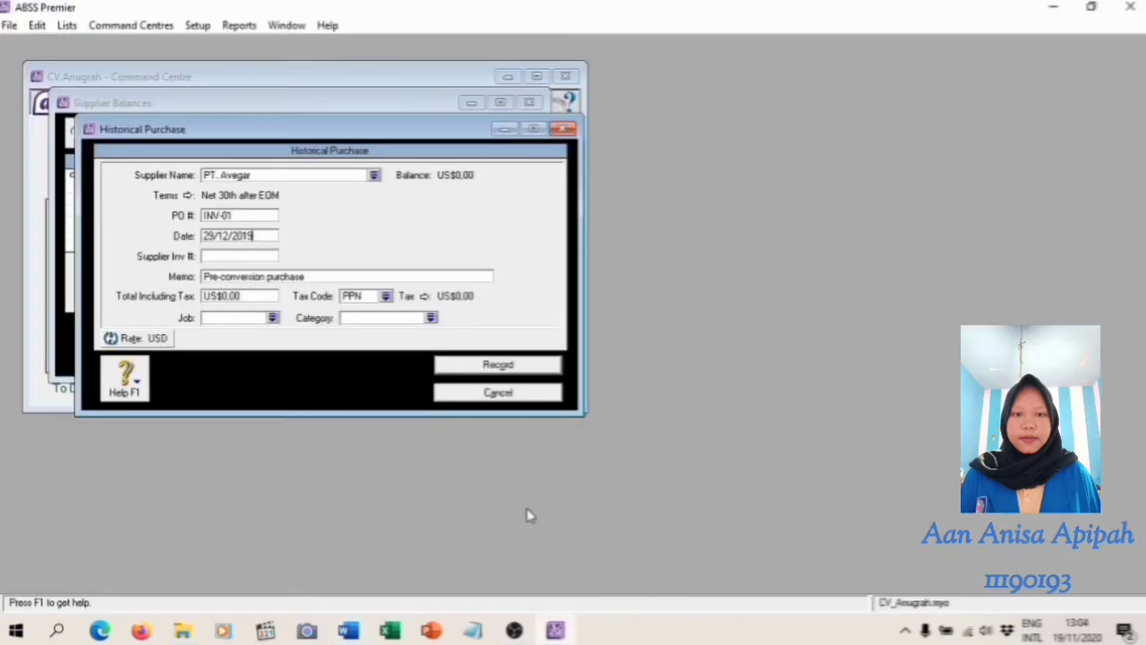
{"action": "left_click", "coordinate": [252, 298]}
{"action": "type", "text": "60"}
{"action": "key", "text": "Tab"}
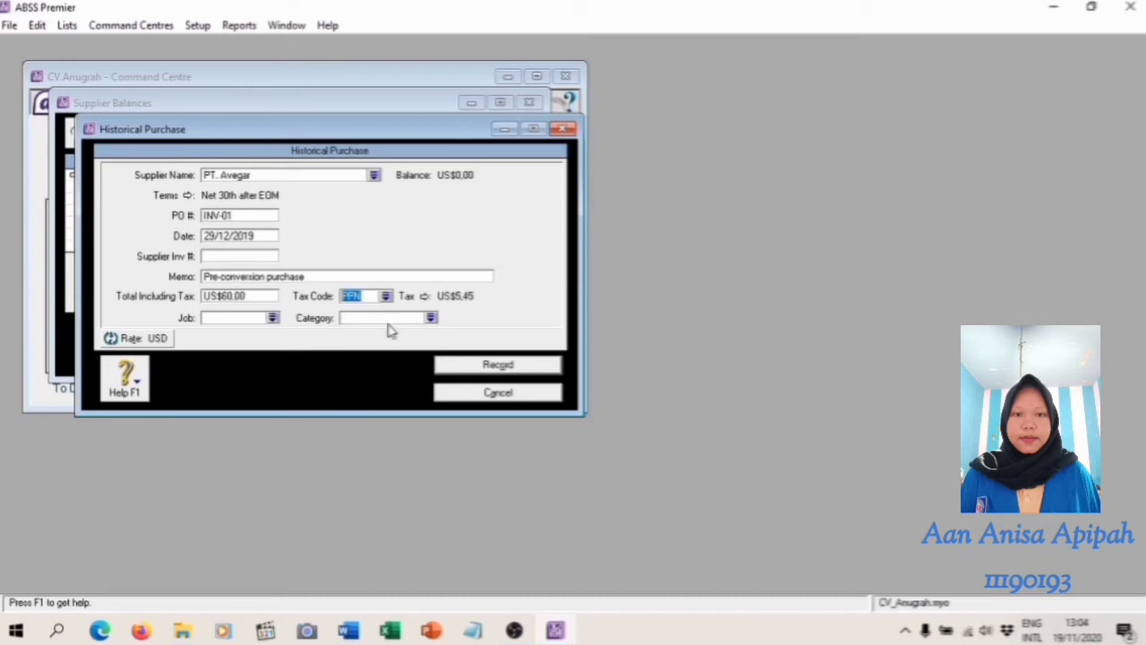
{"action": "left_click", "coordinate": [385, 296]}
{"action": "type", "text": "N-T"}
{"action": "left_click", "coordinate": [721, 426]}
Assign job P and category O (Overseas) to PT. Avegar's historical purchase, following the Word module's table, and record the purchase
{"action": "left_click", "coordinate": [349, 631]}
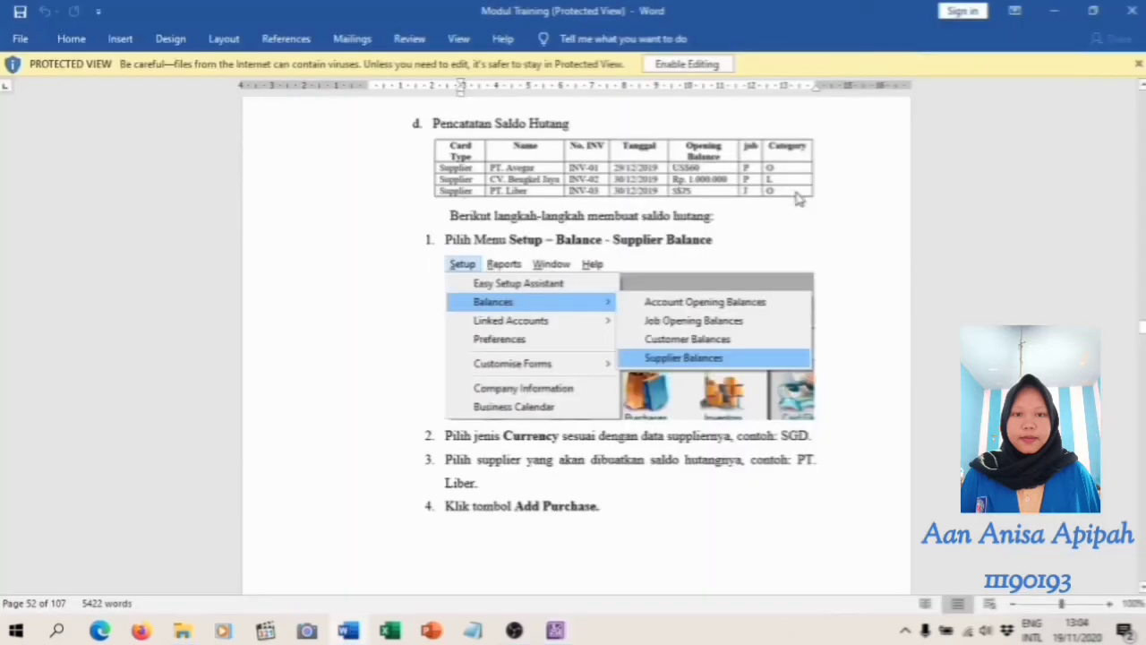
{"action": "left_click", "coordinate": [557, 633]}
{"action": "right_click", "coordinate": [557, 632]}
{"action": "left_click", "coordinate": [272, 318]}
{"action": "left_click", "coordinate": [473, 233]}
{"action": "left_click", "coordinate": [724, 418]}
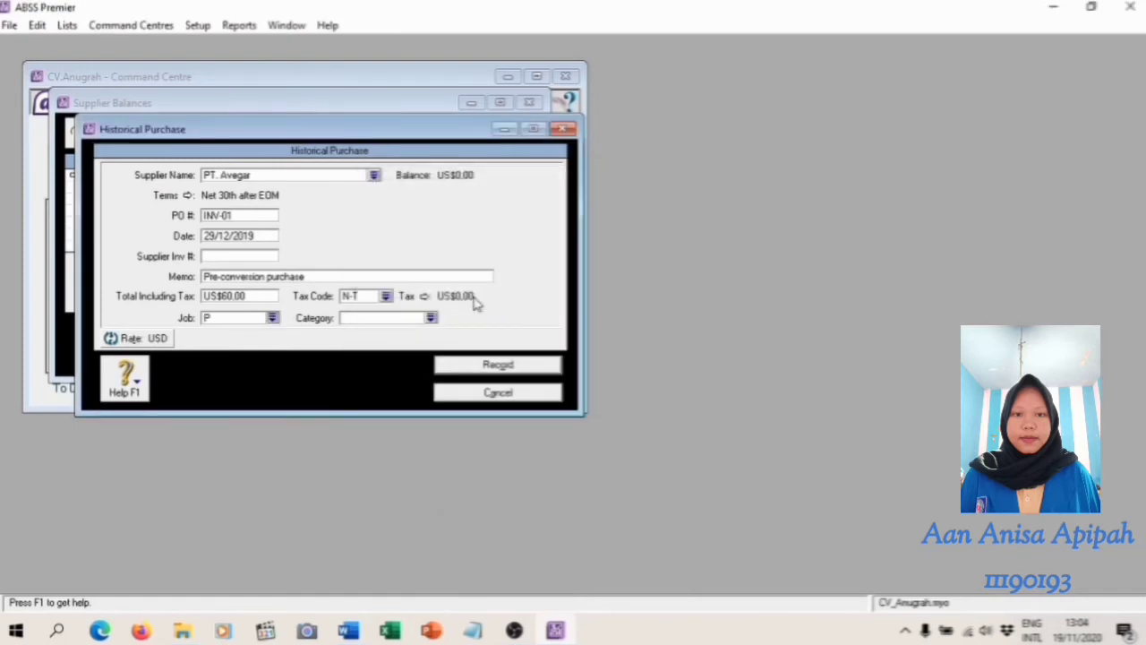
{"action": "left_click", "coordinate": [431, 318]}
{"action": "left_click", "coordinate": [528, 236]}
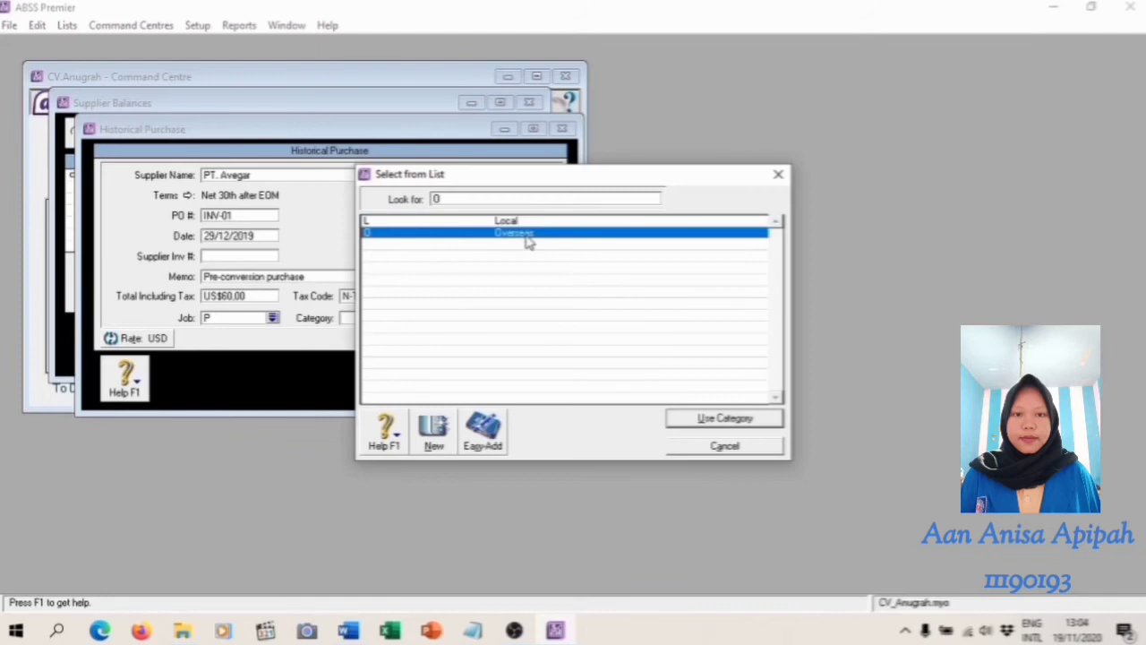
{"action": "left_click", "coordinate": [724, 418]}
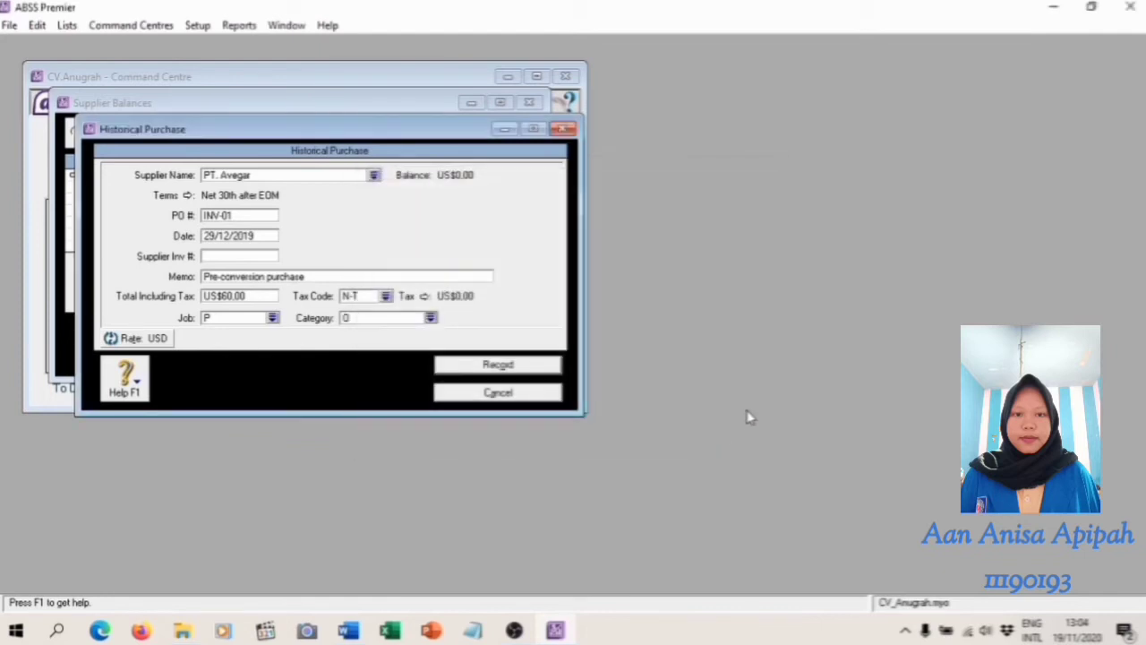
{"action": "left_click", "coordinate": [525, 373]}
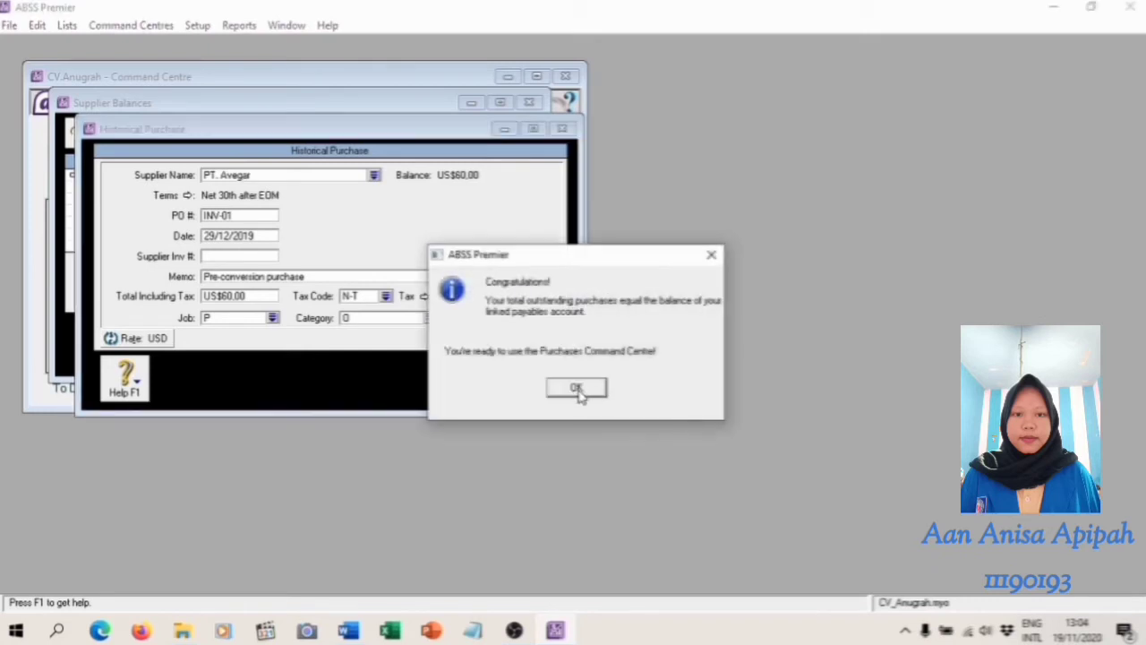
{"action": "left_click", "coordinate": [576, 388]}
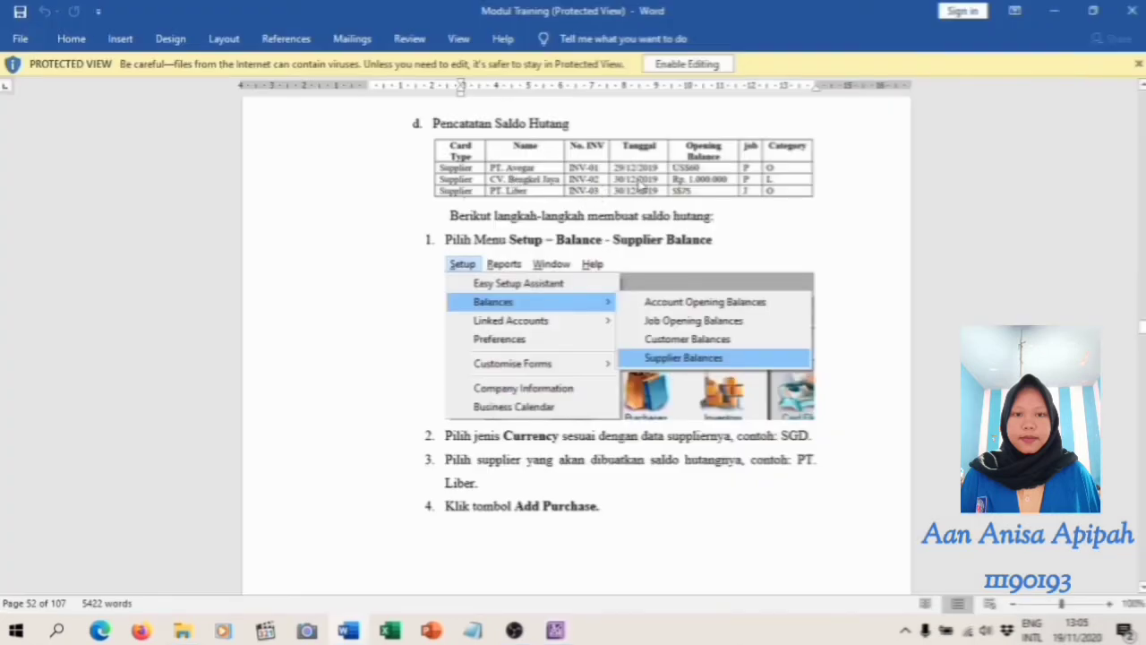
Switch the supplier balances in ABSS Premier to IDR and start a historical purchase for CV. Bengkel Jaya
{"action": "left_click", "coordinate": [556, 629]}
{"action": "left_click", "coordinate": [522, 132]}
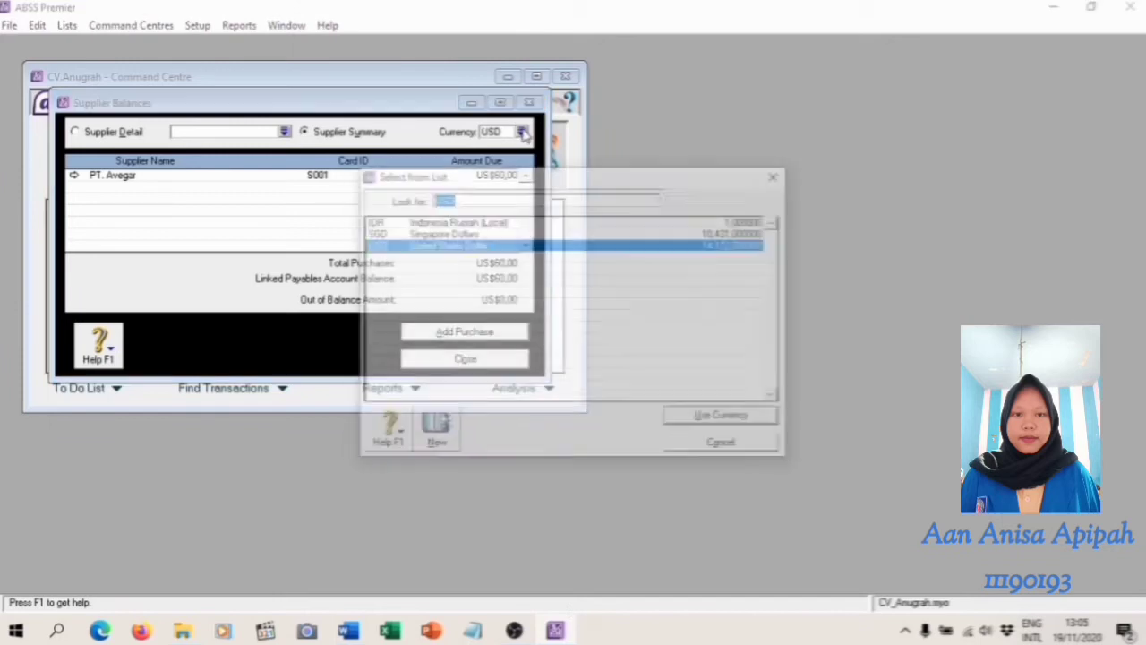
{"action": "left_click", "coordinate": [491, 222]}
{"action": "left_click", "coordinate": [716, 418]}
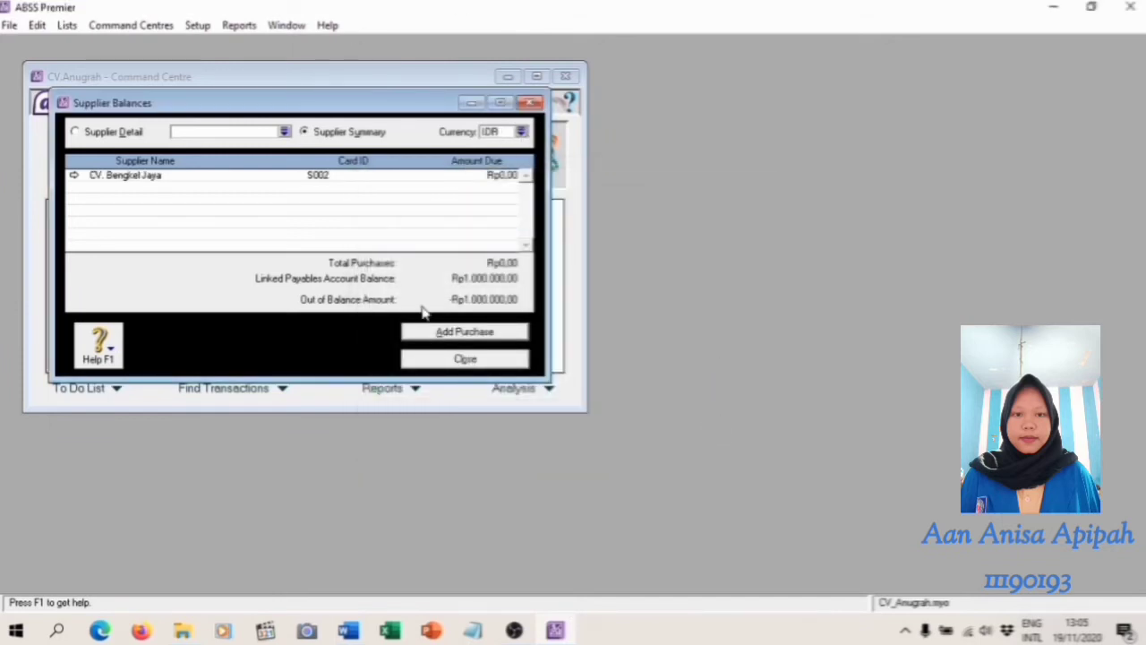
{"action": "left_click", "coordinate": [458, 333]}
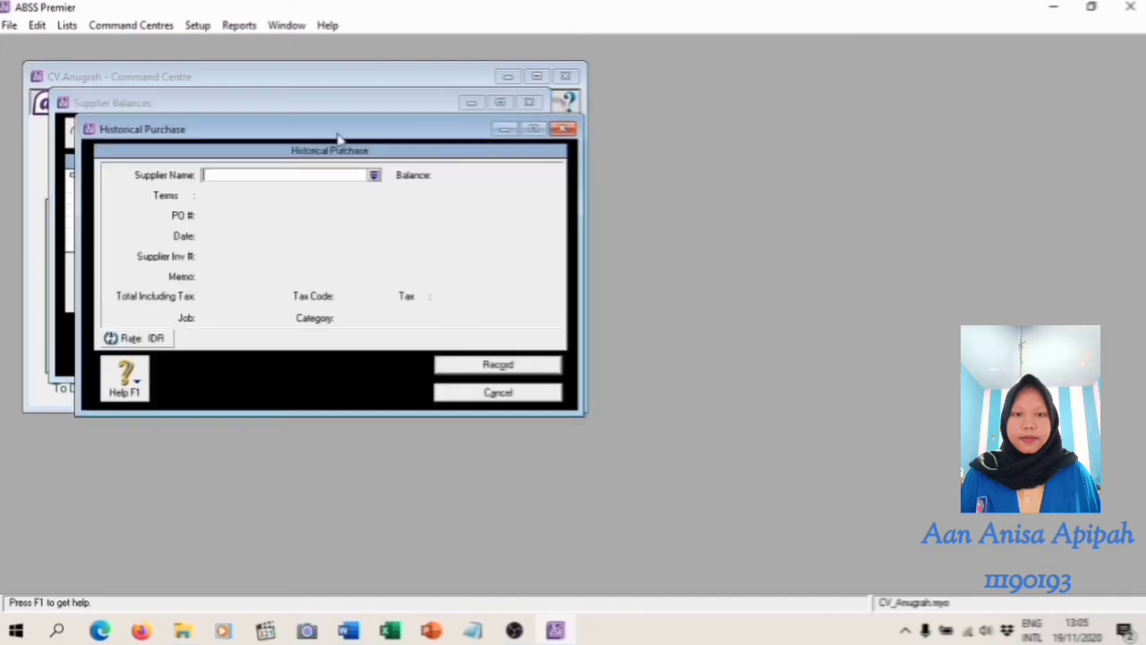
{"action": "left_click", "coordinate": [375, 176]}
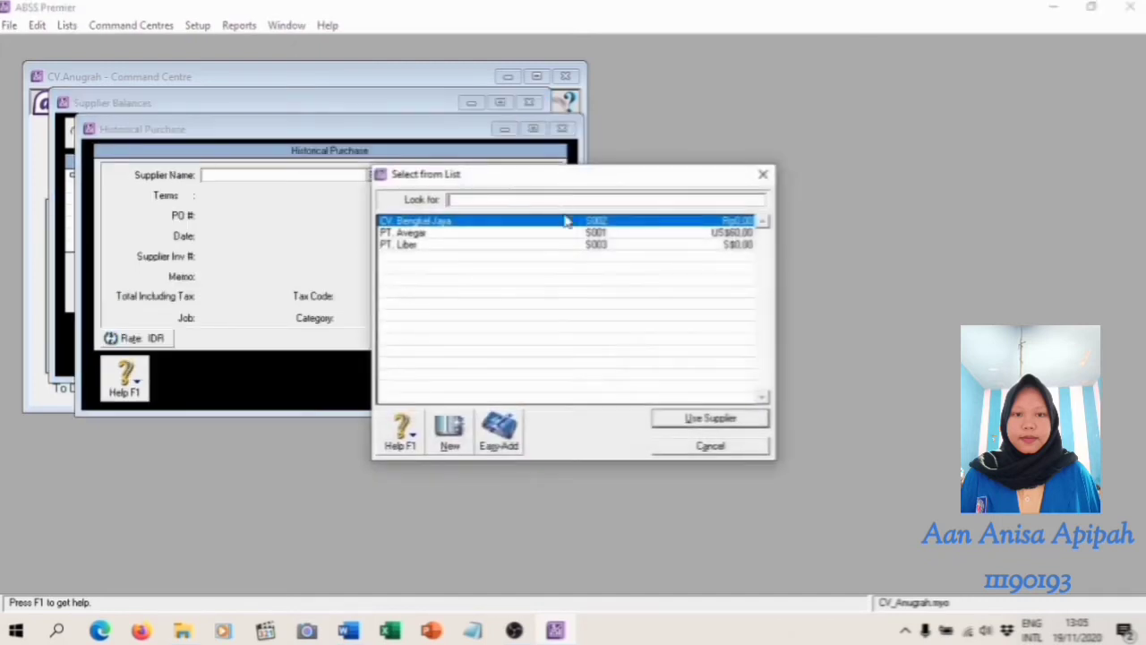
{"action": "left_click", "coordinate": [672, 423]}
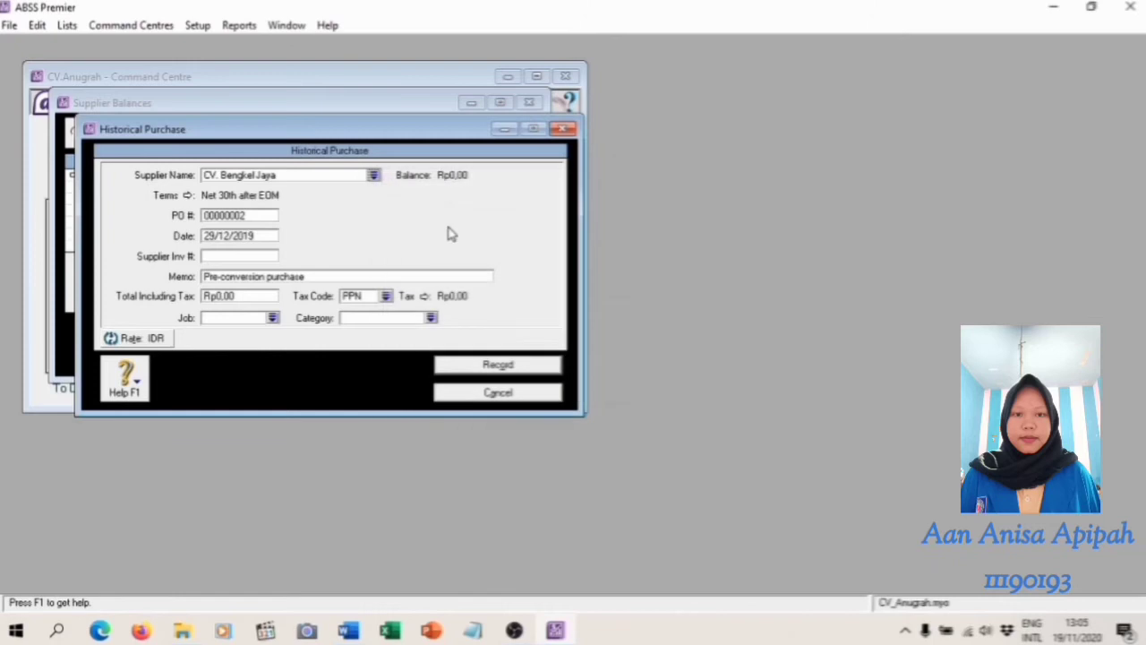
Enter PO number INV-02 and date 30/12/2019 for CV. Bengkel Jaya's historical purchase, following the Word module's table
{"action": "left_click", "coordinate": [254, 213]}
{"action": "type", "text": "INV-"}
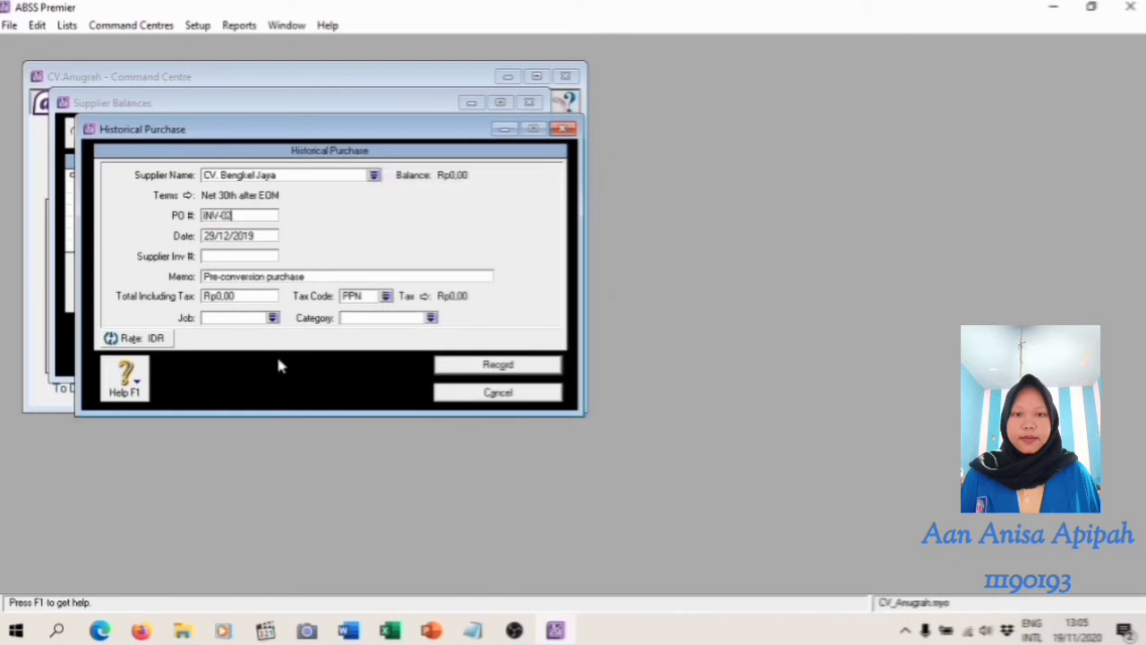
{"action": "left_click", "coordinate": [348, 631]}
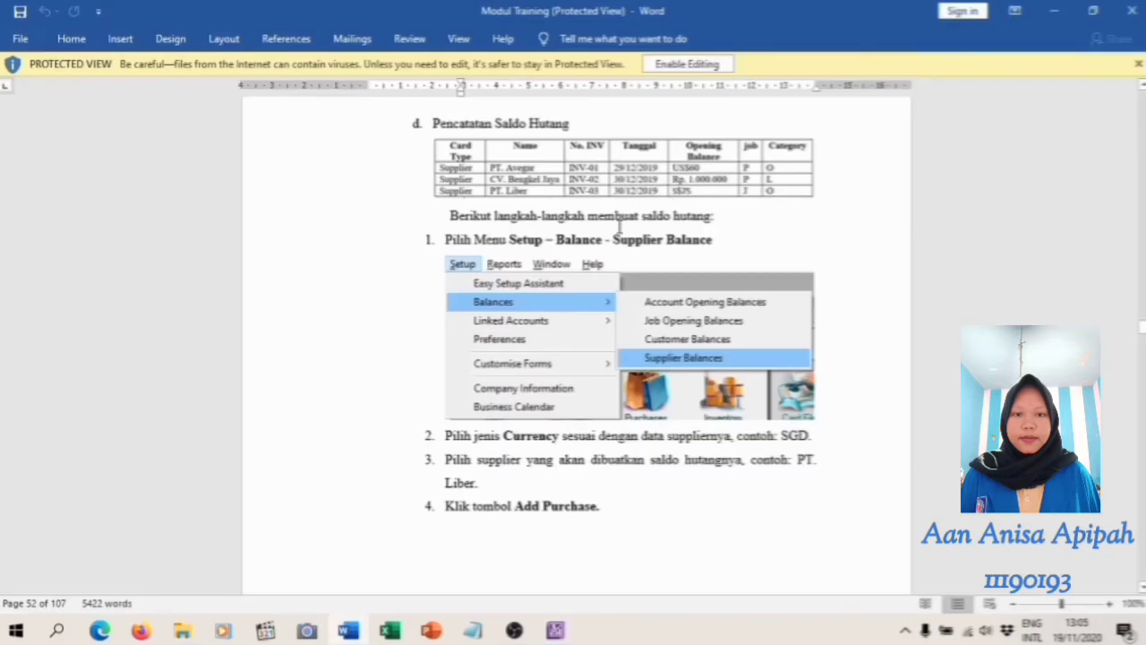
{"action": "left_click", "coordinate": [555, 631]}
{"action": "key", "text": "Tab"}
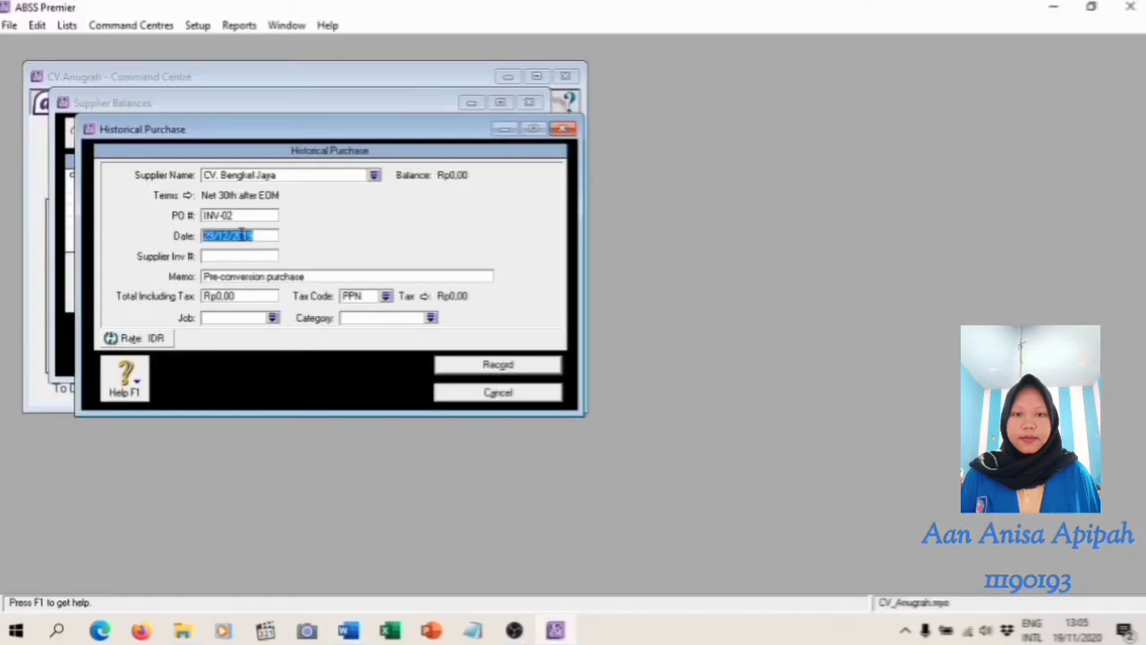
{"action": "type", "text": "30"}
Check the opening balance in the Word module, set CV. Bengkel Jaya's total including tax to Rp1.000.000,00 and its tax code to N-T
{"action": "left_click", "coordinate": [348, 631]}
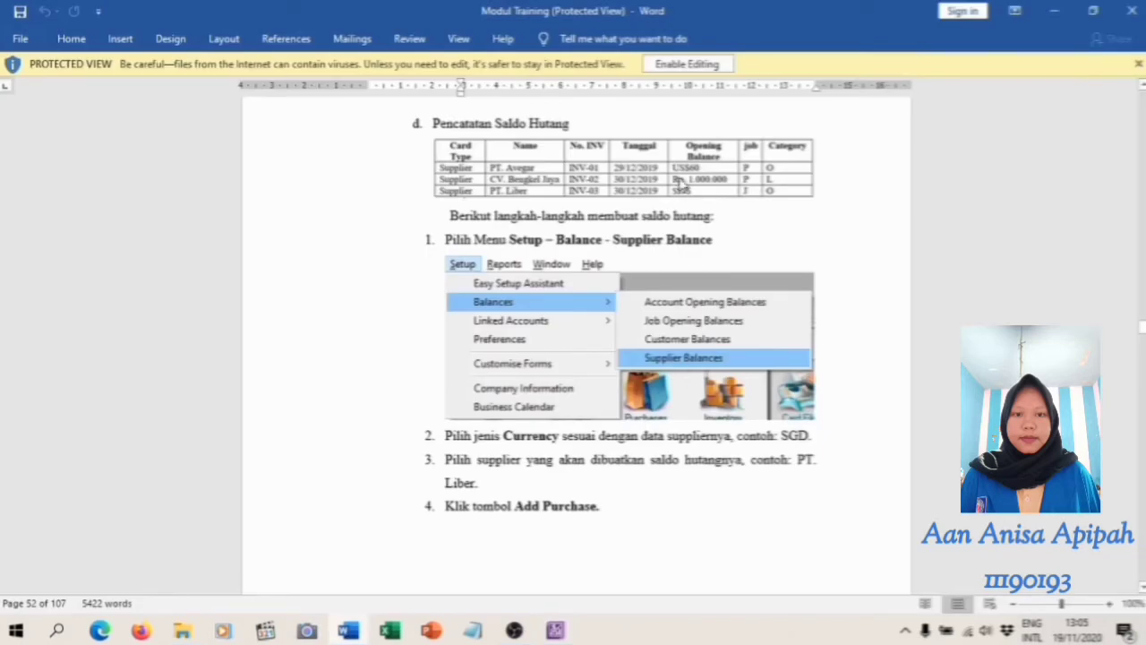
{"action": "left_click", "coordinate": [550, 551]}
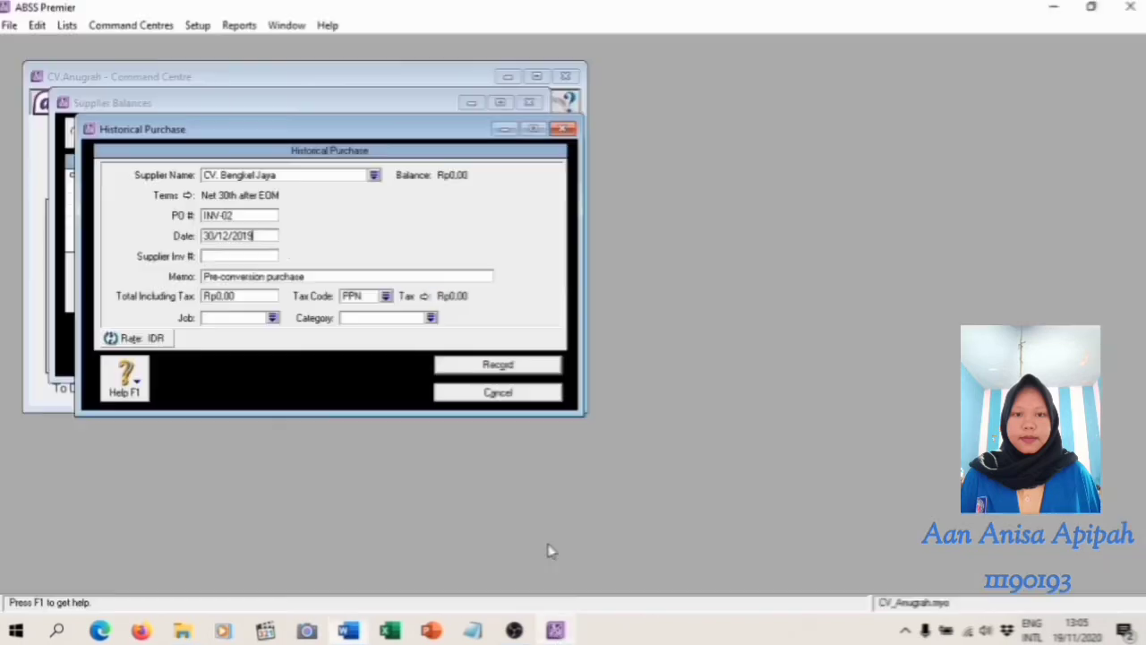
{"action": "left_click", "coordinate": [256, 299]}
{"action": "type", "text": "1000000"}
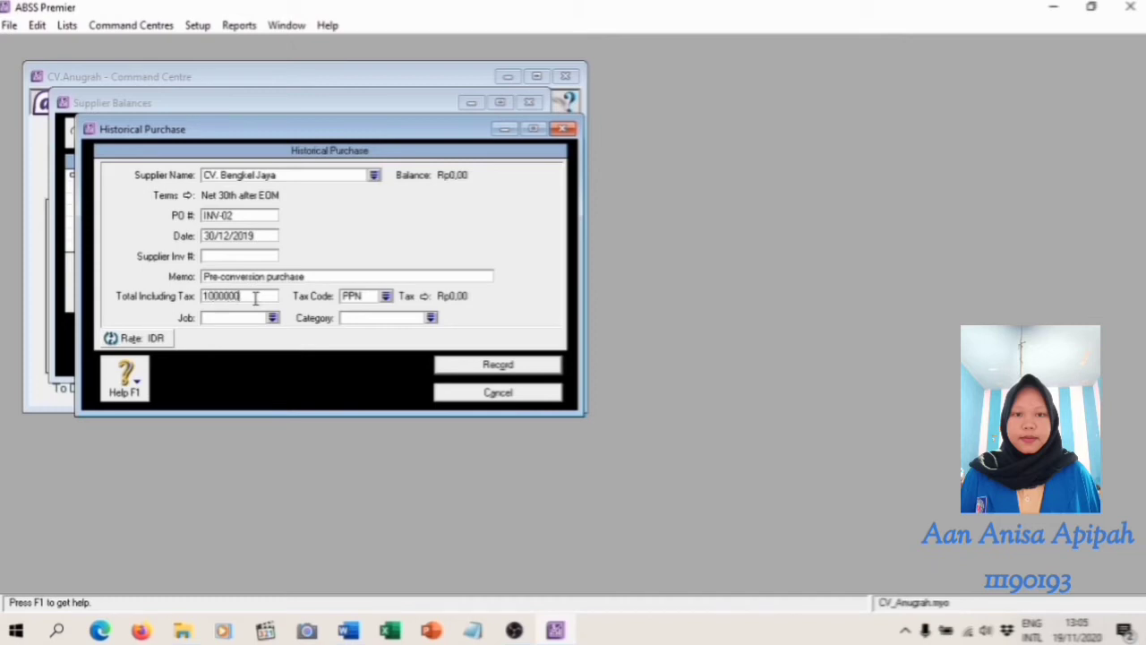
{"action": "key", "text": "Tab"}
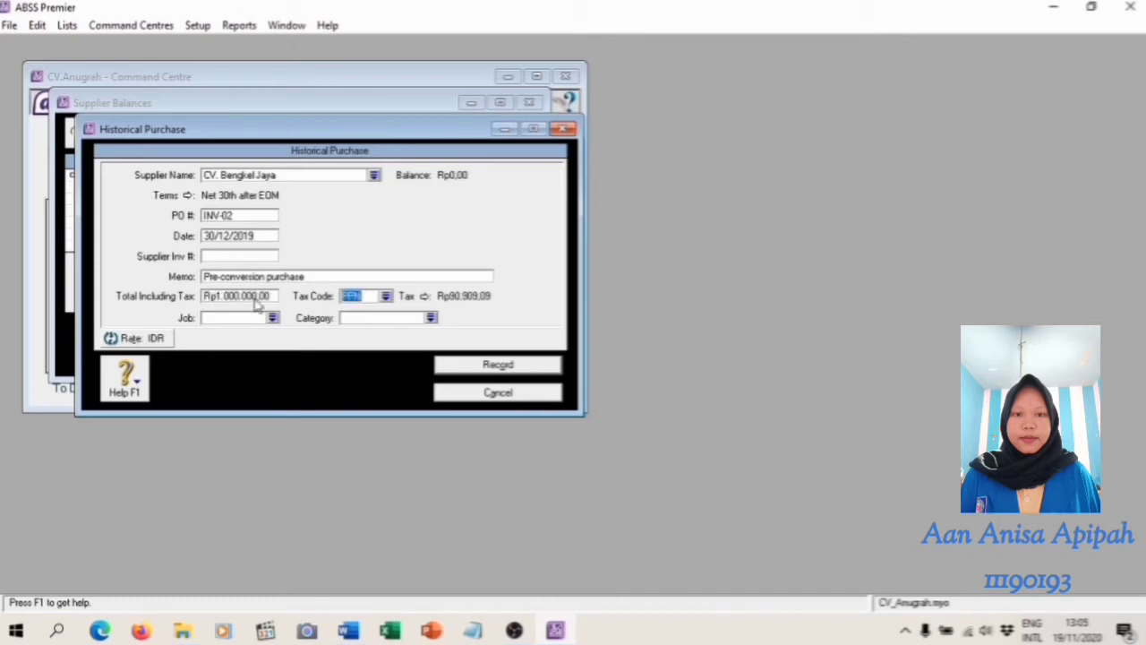
{"action": "left_click", "coordinate": [385, 296]}
{"action": "left_click", "coordinate": [434, 234]}
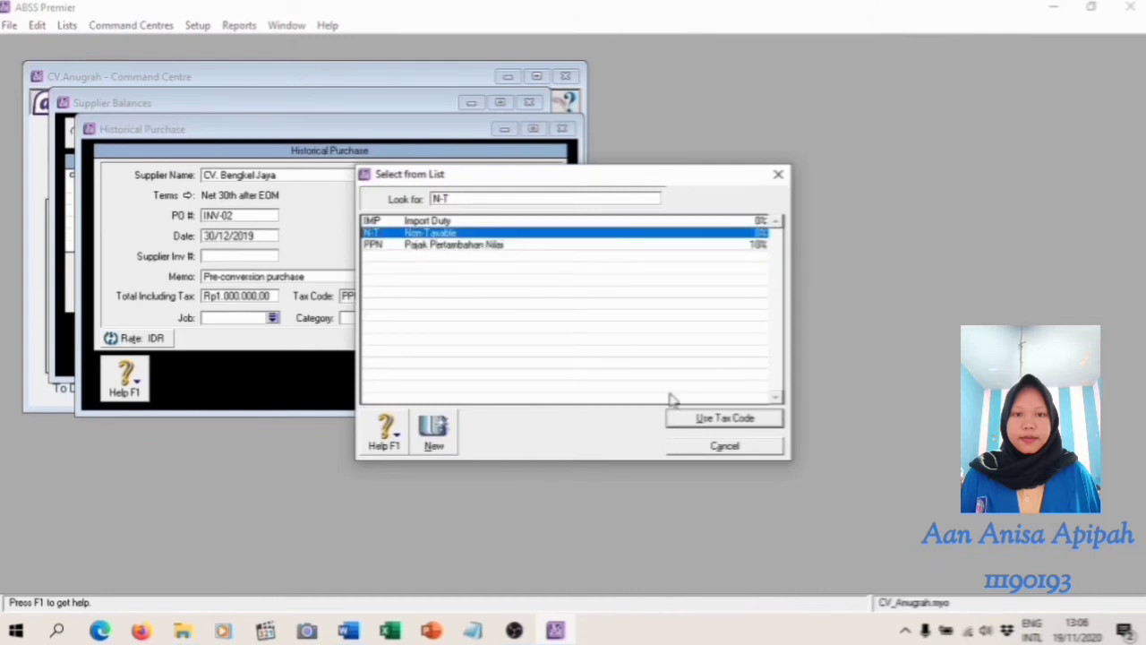
{"action": "left_click", "coordinate": [713, 418]}
Assign job P and category L (Local) to CV. Bengkel Jaya's historical purchase, following the Word module's table, and record the purchase
{"action": "left_click", "coordinate": [351, 632]}
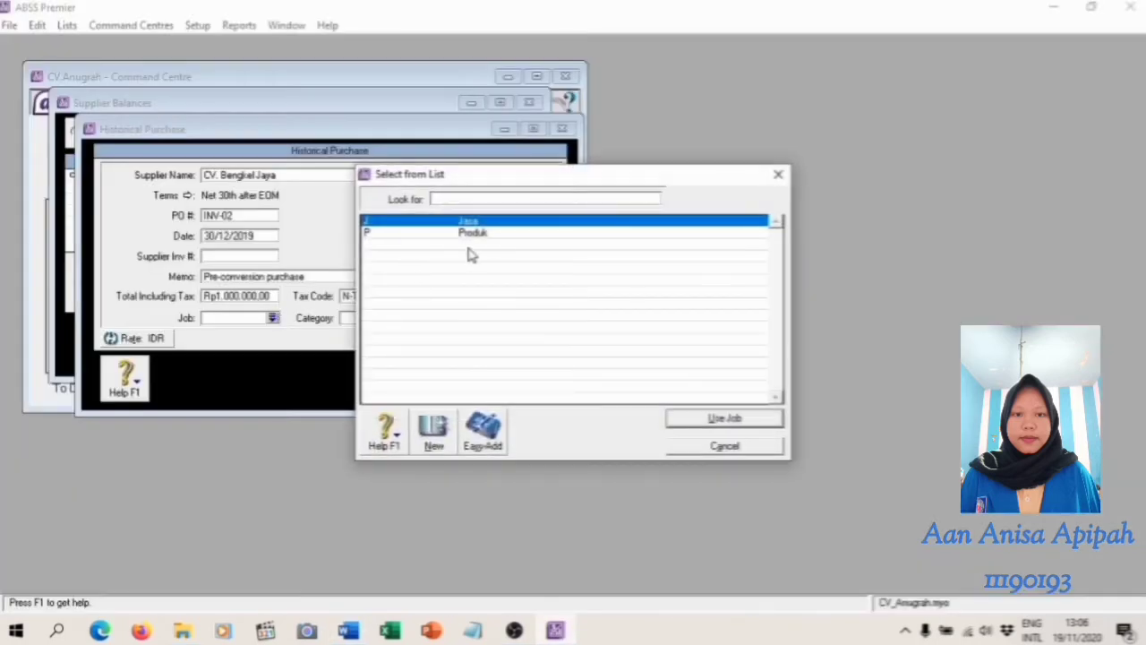
{"action": "type", "text": "P"}
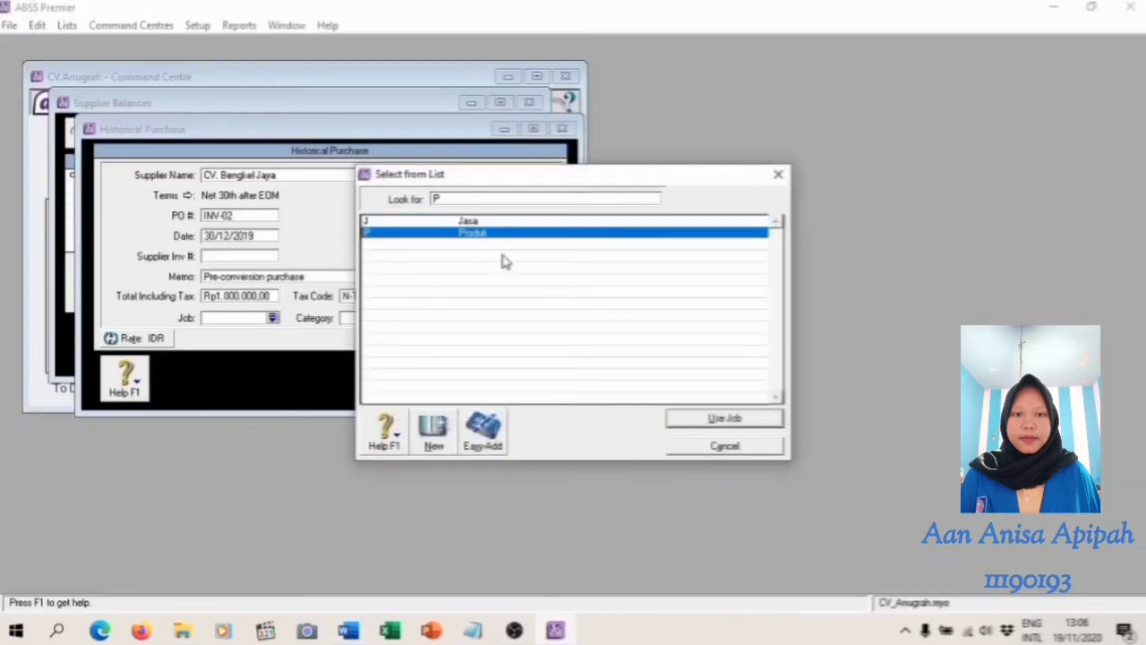
{"action": "left_click", "coordinate": [728, 419]}
{"action": "left_click", "coordinate": [430, 318]}
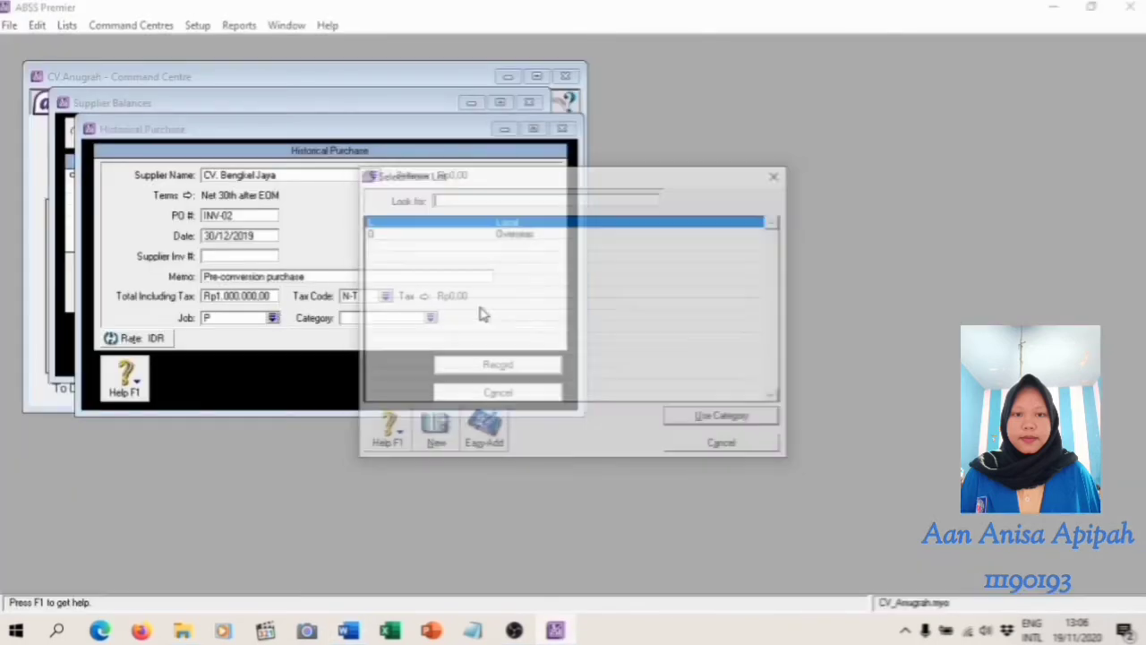
{"action": "type", "text": "L"}
{"action": "left_click", "coordinate": [729, 421]}
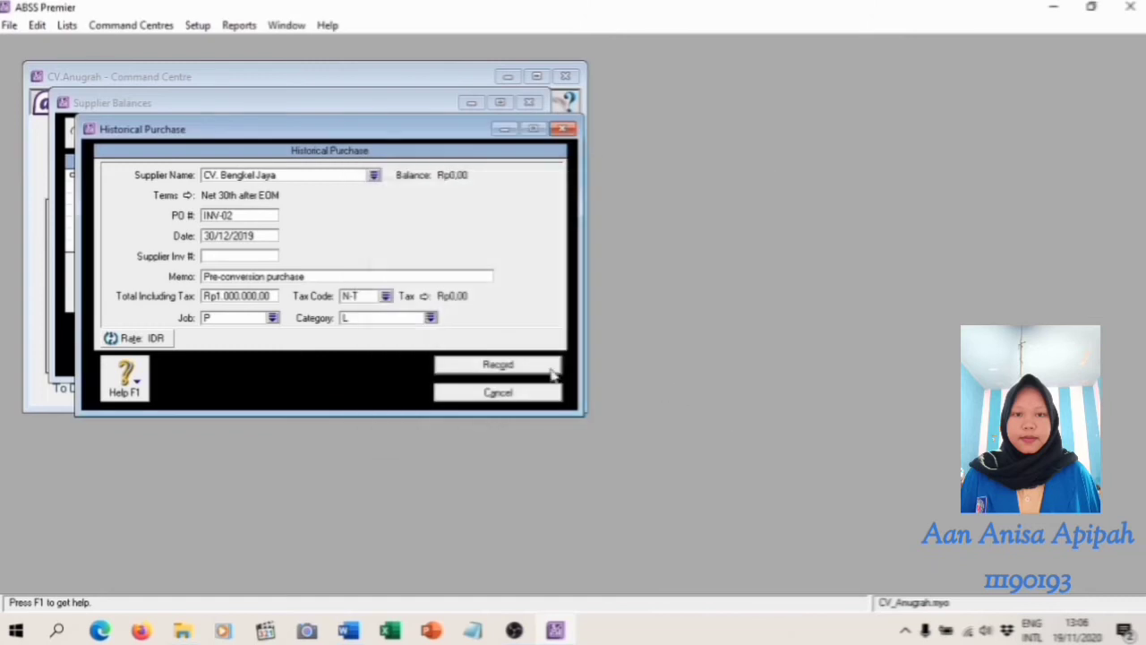
{"action": "left_click", "coordinate": [521, 366]}
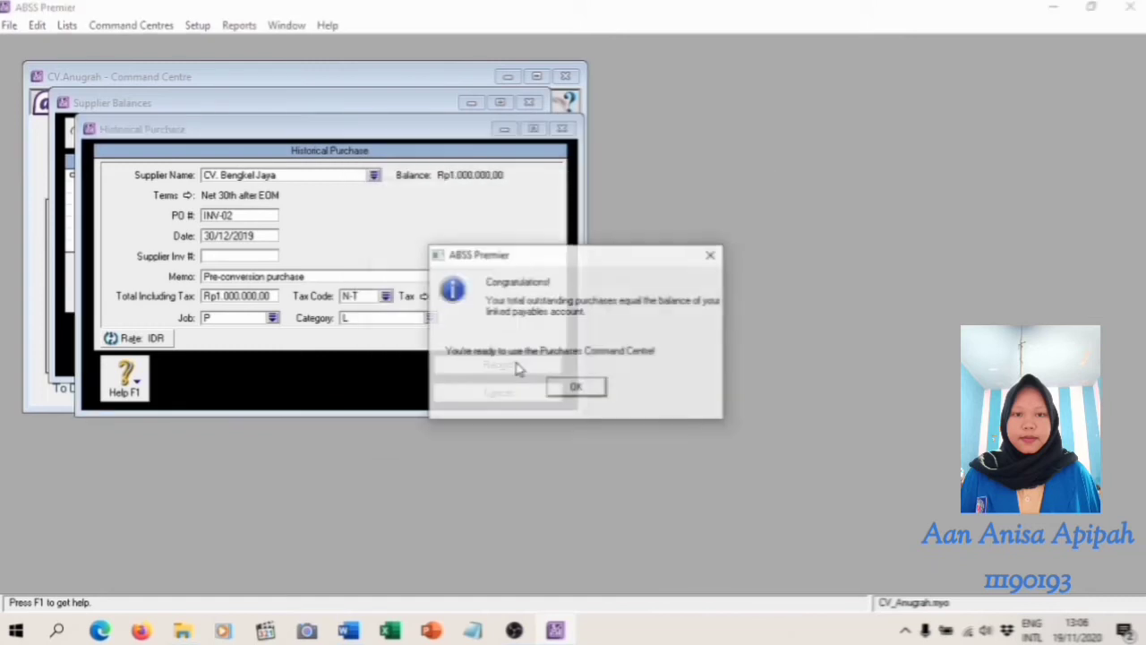
{"action": "left_click", "coordinate": [576, 388]}
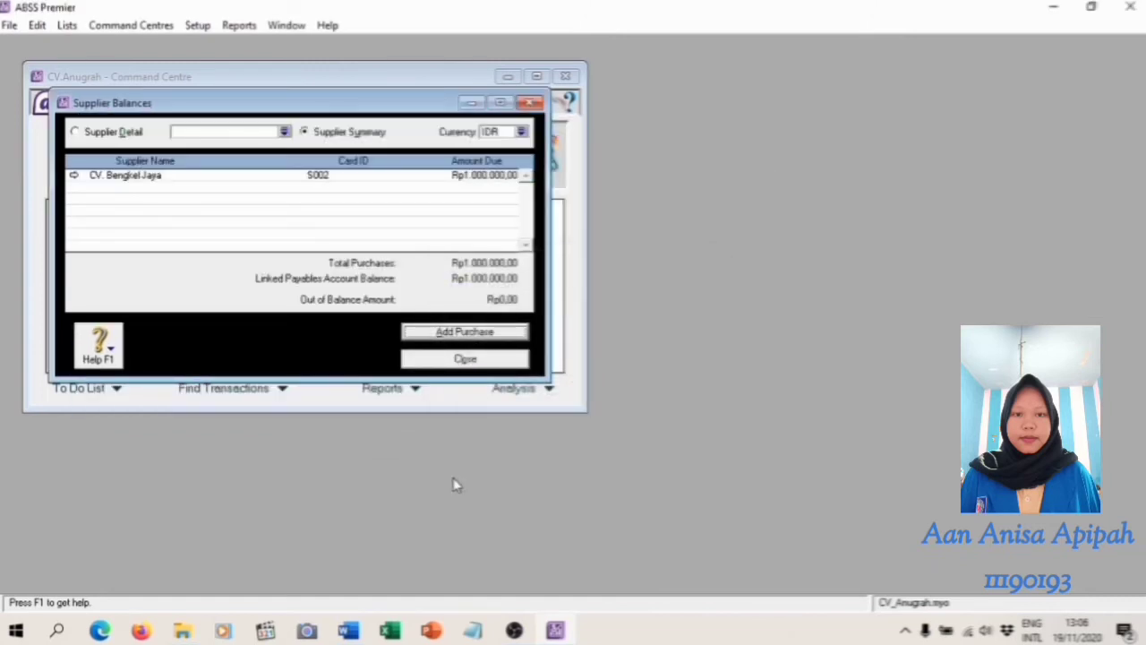
Check the next supplier in the Word module's table and switch the supplier balances in ABSS Premier to SGD
{"action": "left_click", "coordinate": [349, 630]}
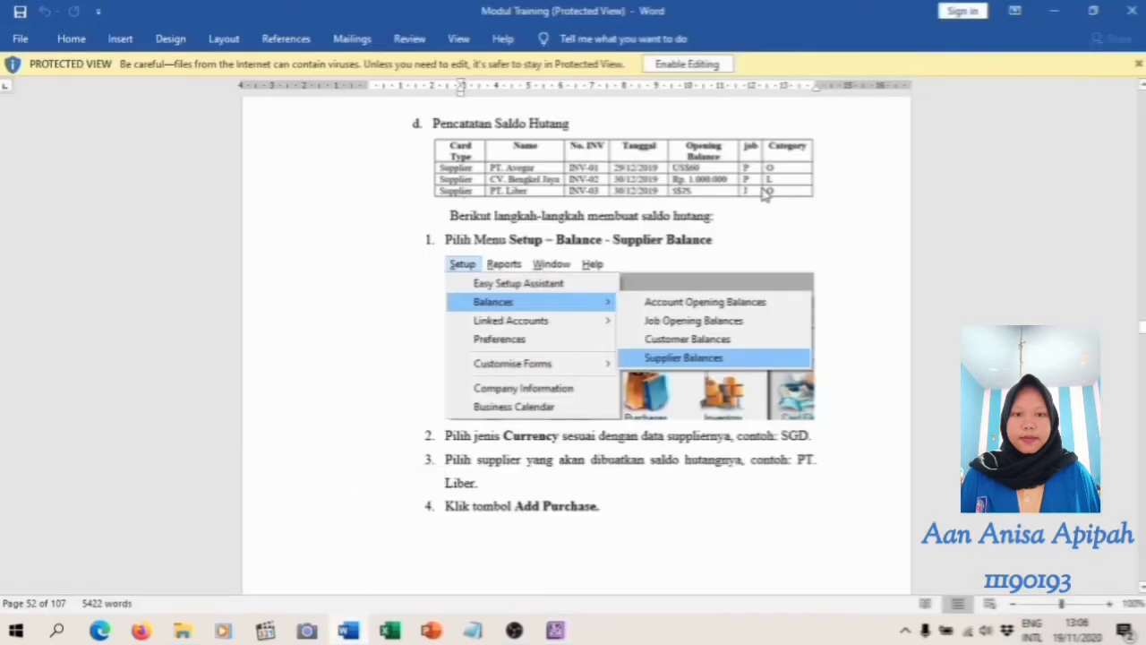
{"action": "left_click", "coordinate": [555, 631]}
{"action": "left_click", "coordinate": [521, 131]}
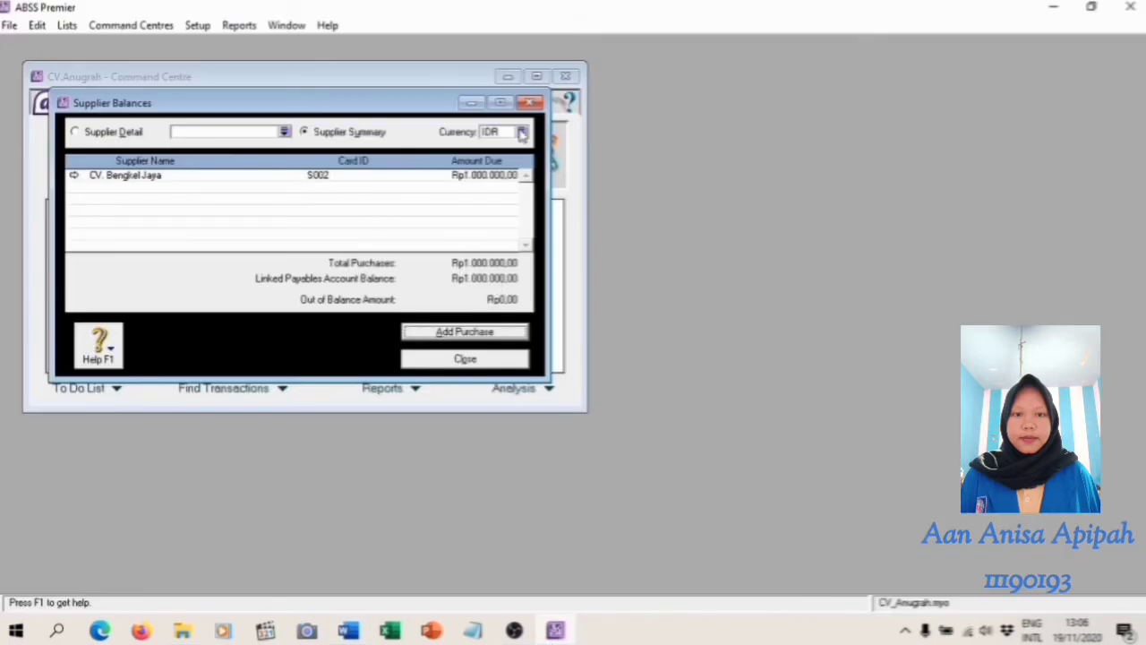
{"action": "left_click", "coordinate": [403, 233]}
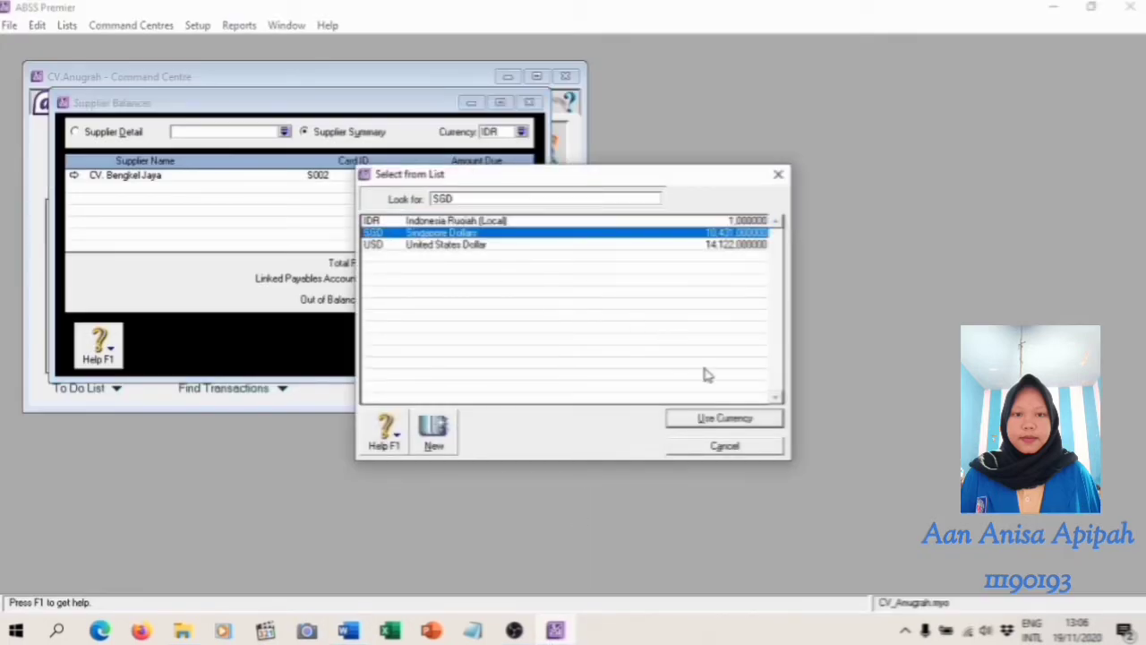
{"action": "left_click", "coordinate": [743, 418]}
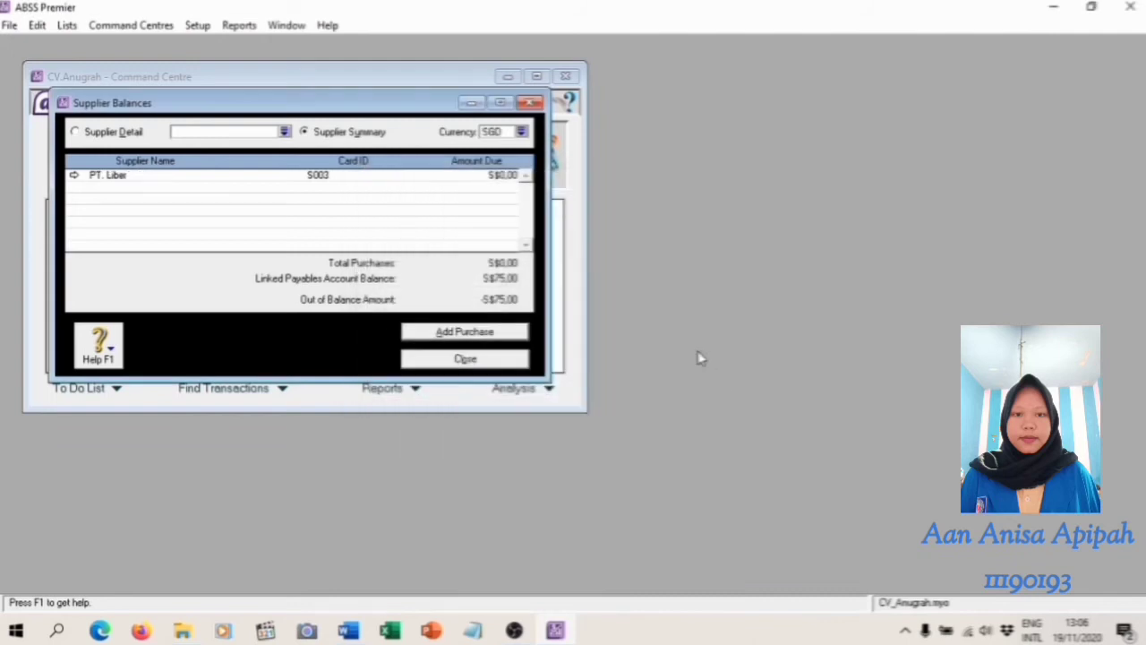
Start a historical purchase for PT. Liber and enter PO number INV-03
{"action": "left_click", "coordinate": [465, 331]}
{"action": "left_click", "coordinate": [373, 176]}
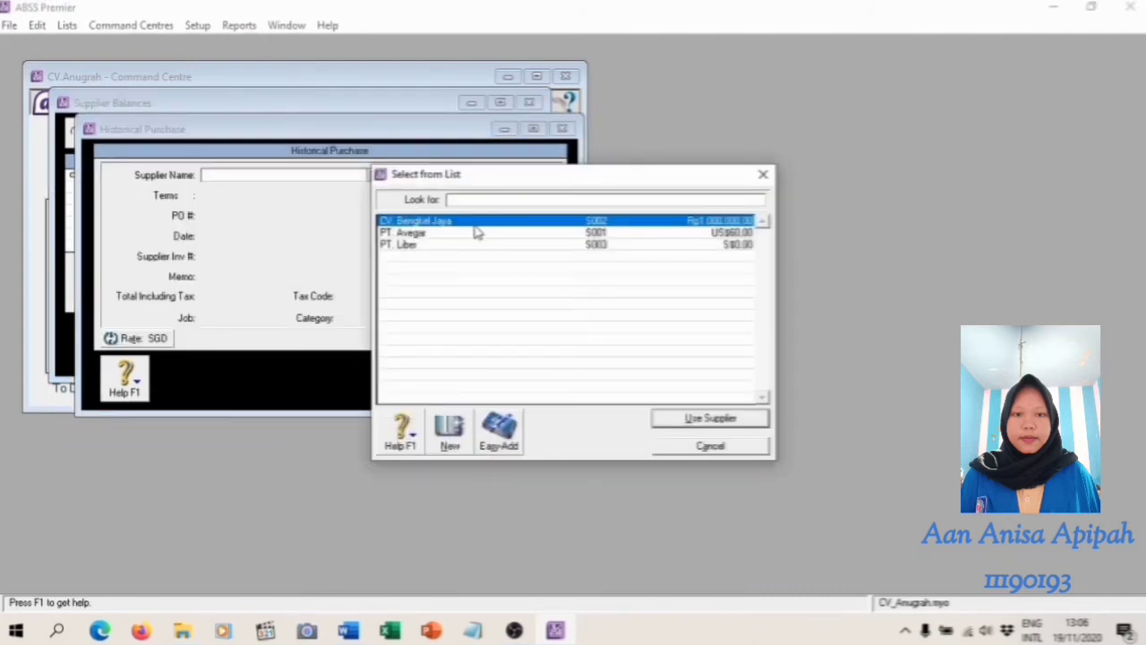
{"action": "left_click", "coordinate": [468, 245]}
{"action": "left_click", "coordinate": [740, 420]}
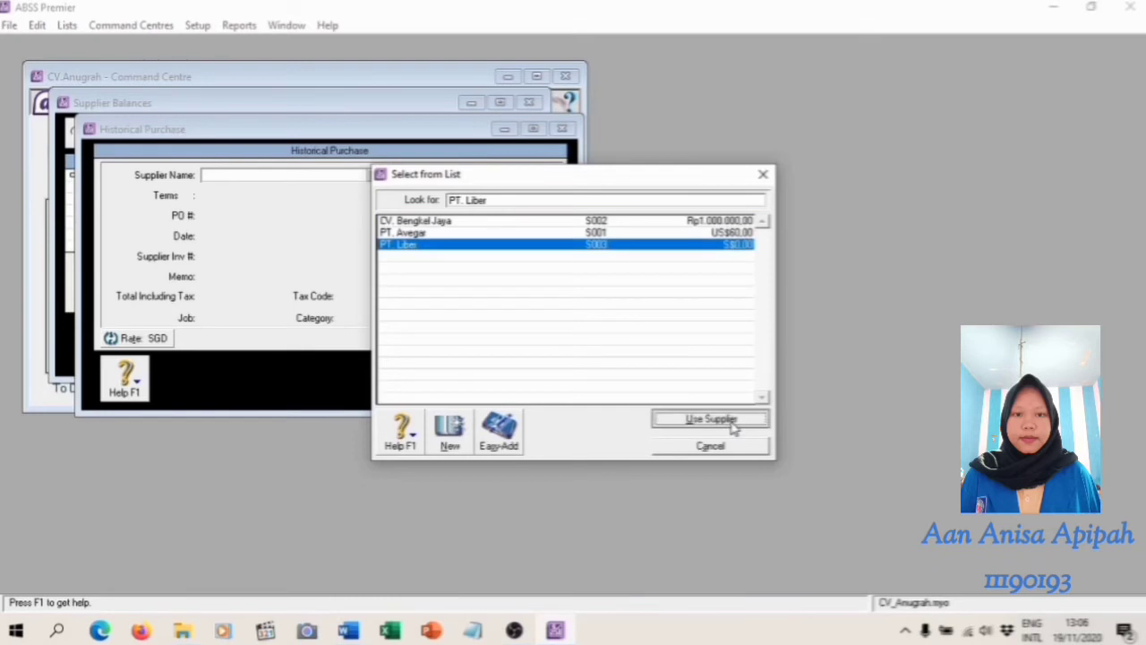
{"action": "left_click", "coordinate": [248, 215]}
{"action": "key", "text": "BackSpace"}
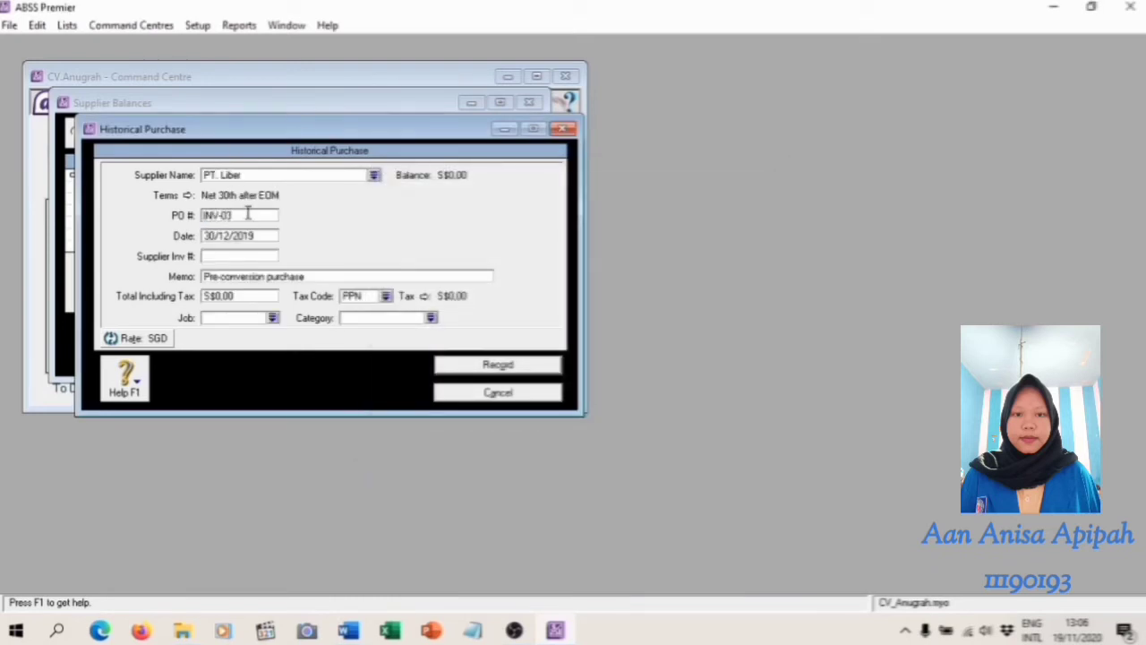
Check the opening balance in the Word module, set PT. Liber's total including tax to S$75,00 and its tax code to N-T
{"action": "left_click", "coordinate": [349, 631]}
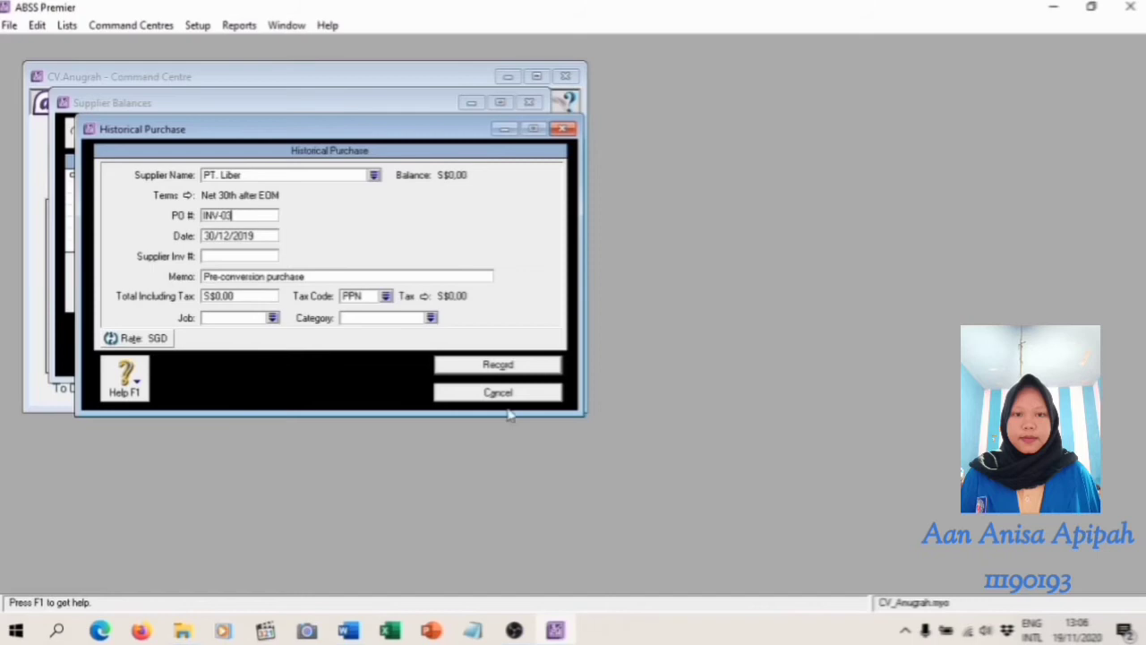
{"action": "left_click", "coordinate": [555, 631]}
{"action": "left_click", "coordinate": [230, 296]}
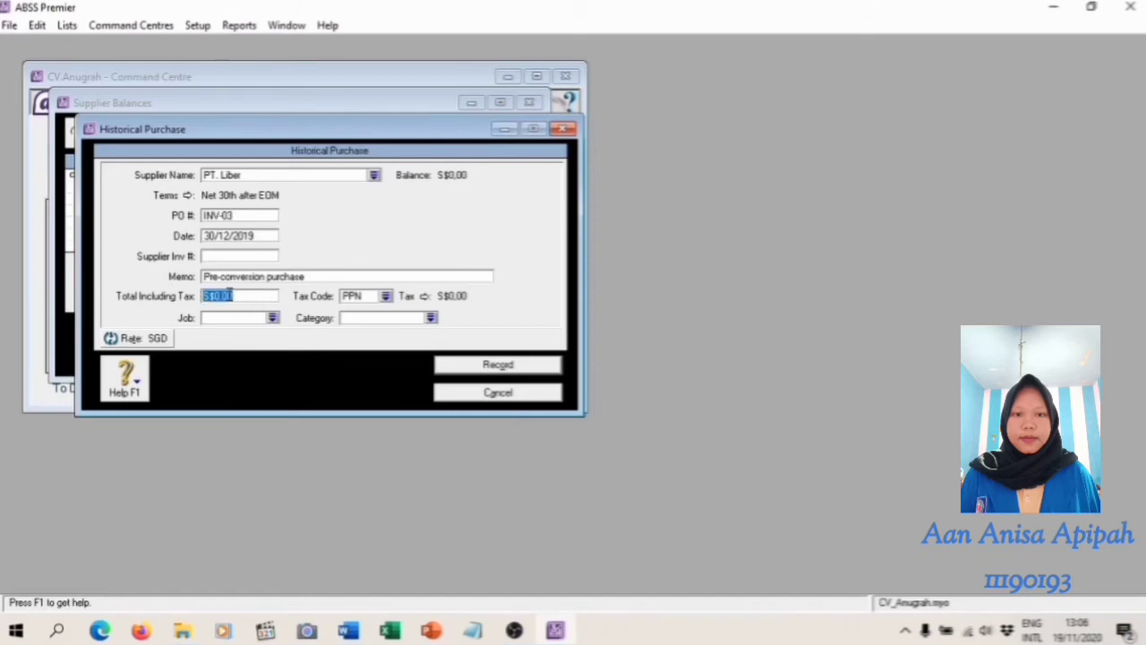
{"action": "type", "text": "75"}
{"action": "key", "text": "Tab"}
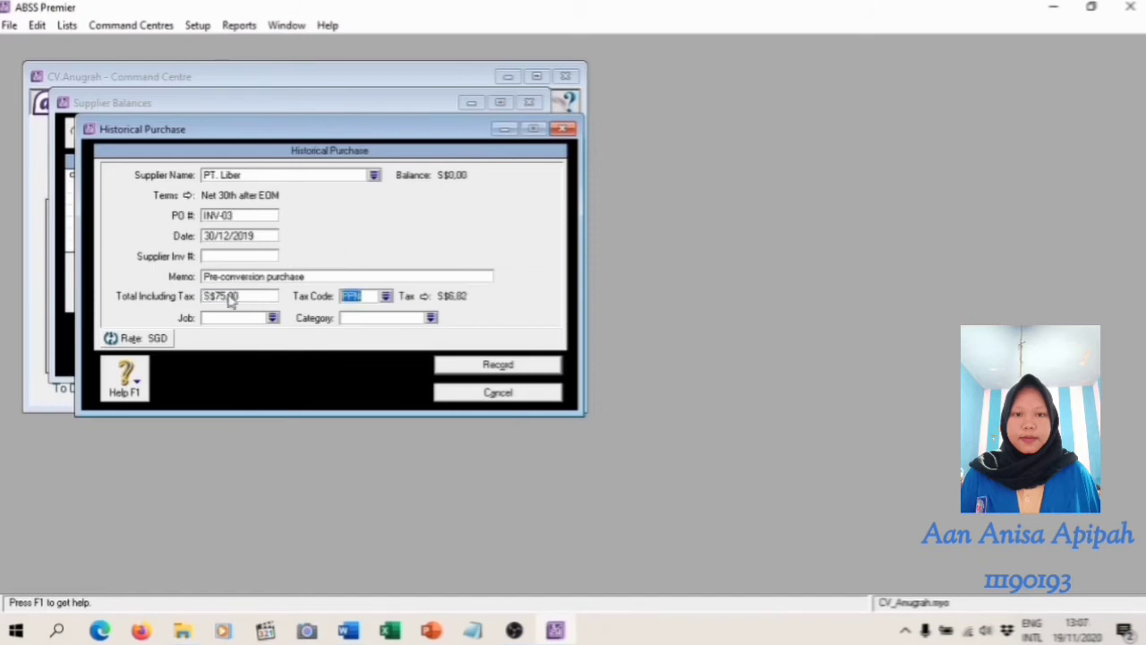
{"action": "left_click", "coordinate": [385, 296]}
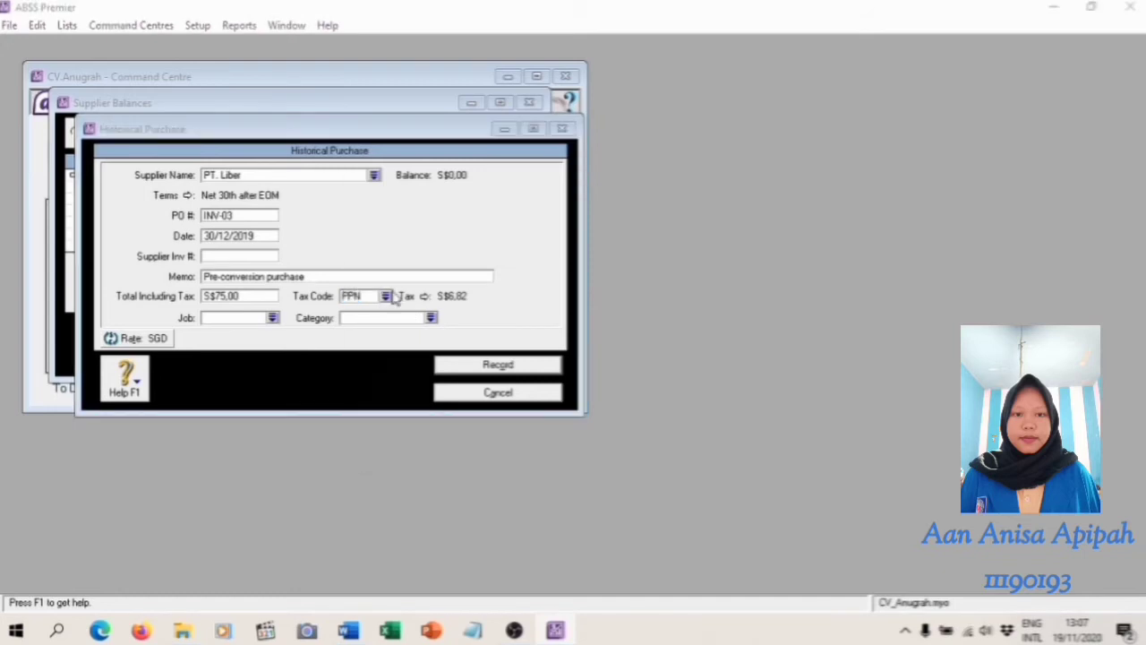
{"action": "left_click", "coordinate": [504, 233]}
{"action": "left_click", "coordinate": [736, 417]}
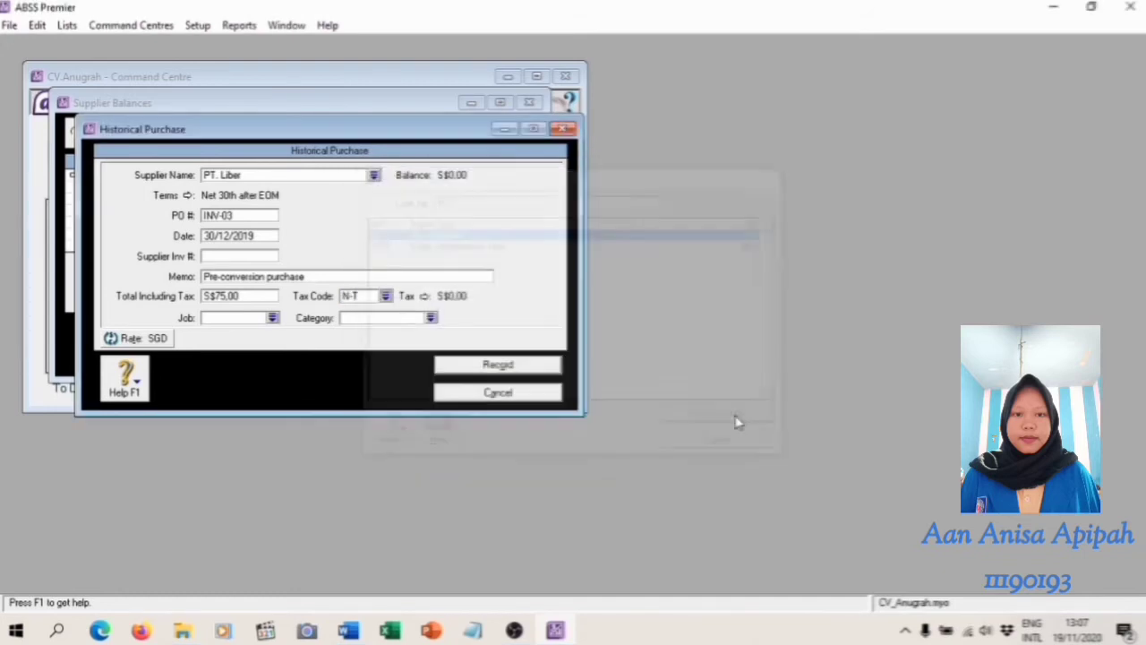
Assign job J (Jasa) and category O (Overseas) to PT. Liber's historical purchase, following the Word module's table
{"action": "left_click", "coordinate": [351, 632]}
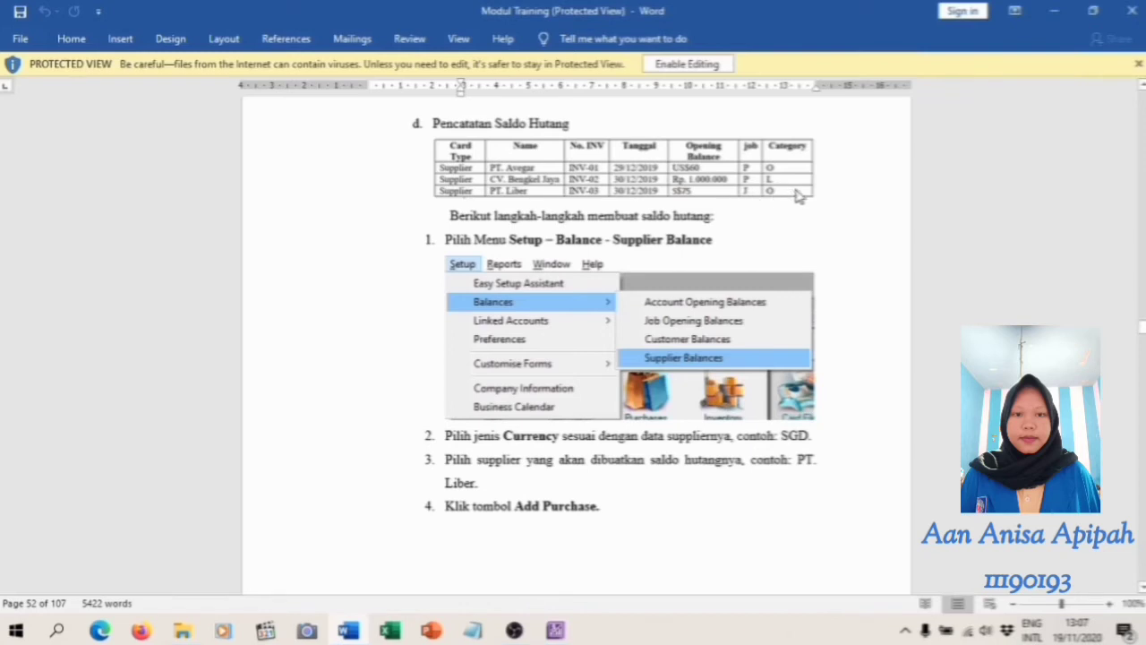
{"action": "left_click", "coordinate": [555, 632]}
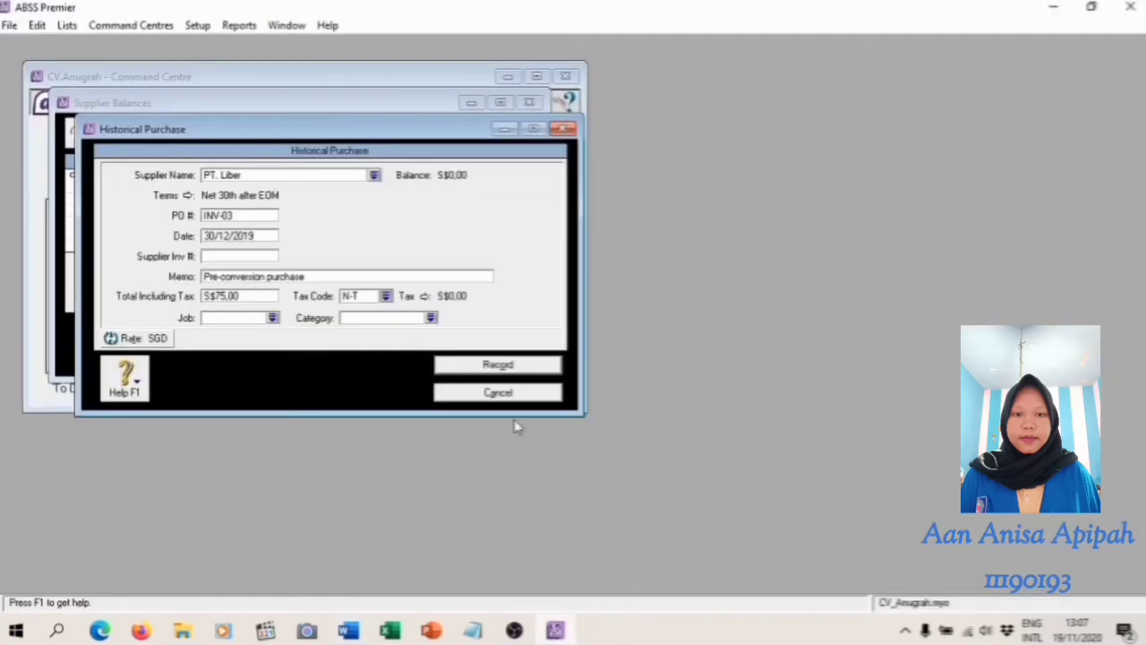
{"action": "left_click", "coordinate": [272, 318]}
{"action": "left_click", "coordinate": [724, 418]}
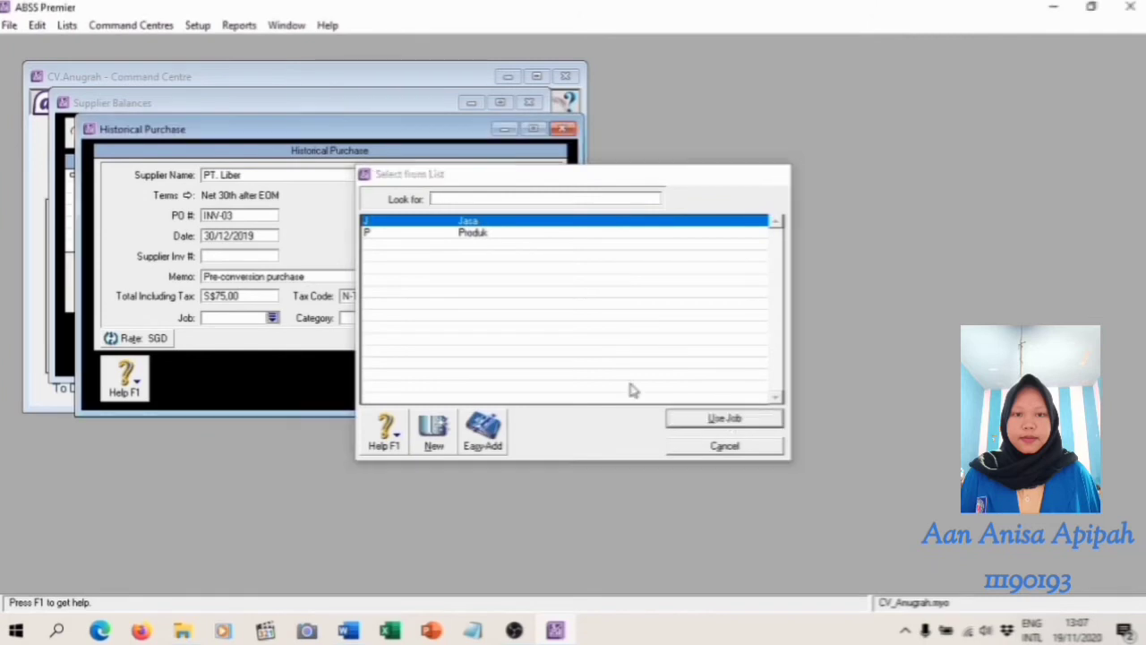
{"action": "left_click", "coordinate": [430, 318]}
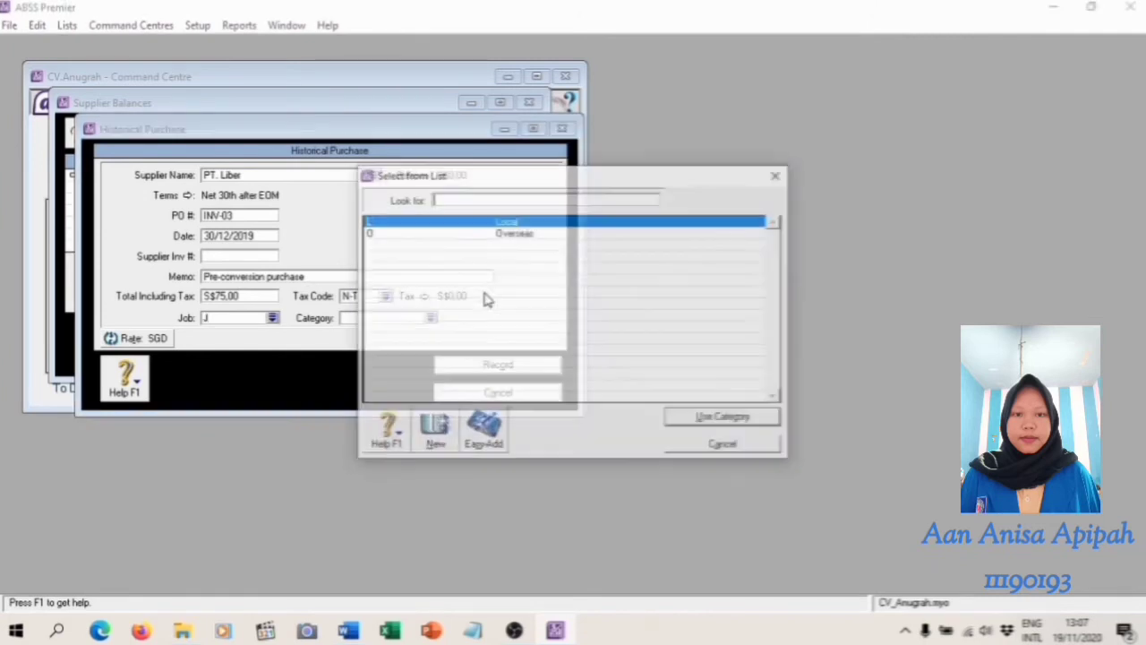
{"action": "left_click", "coordinate": [566, 235]}
{"action": "left_click", "coordinate": [724, 418]}
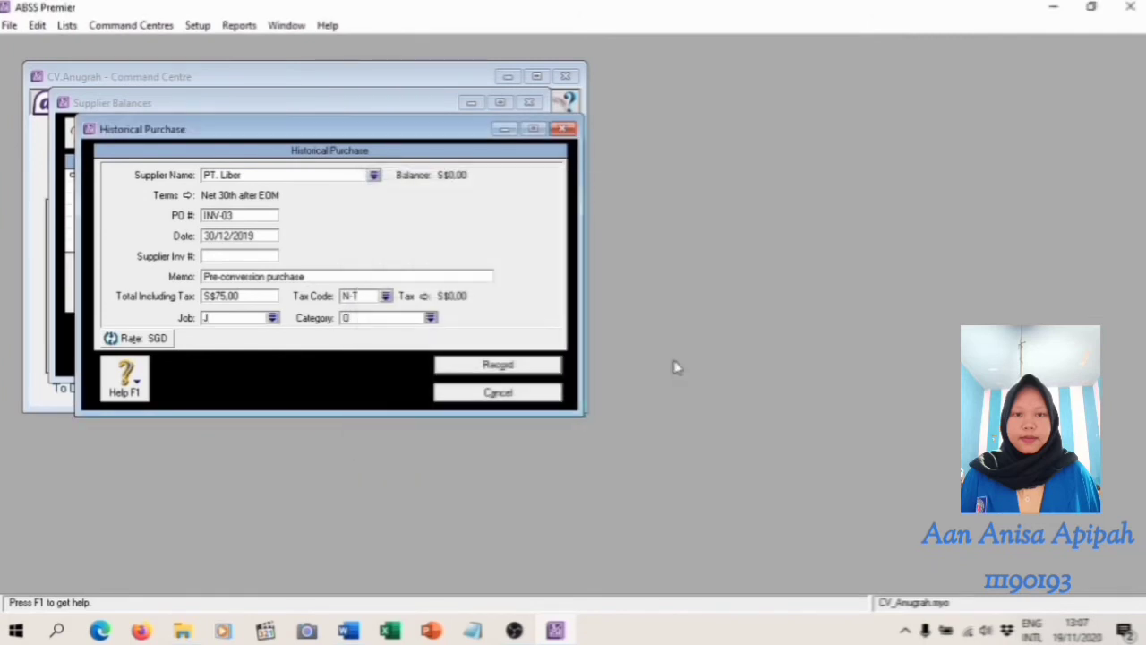
Record PT. Liber's historical purchase and close the supplier balances
{"action": "left_click", "coordinate": [510, 369]}
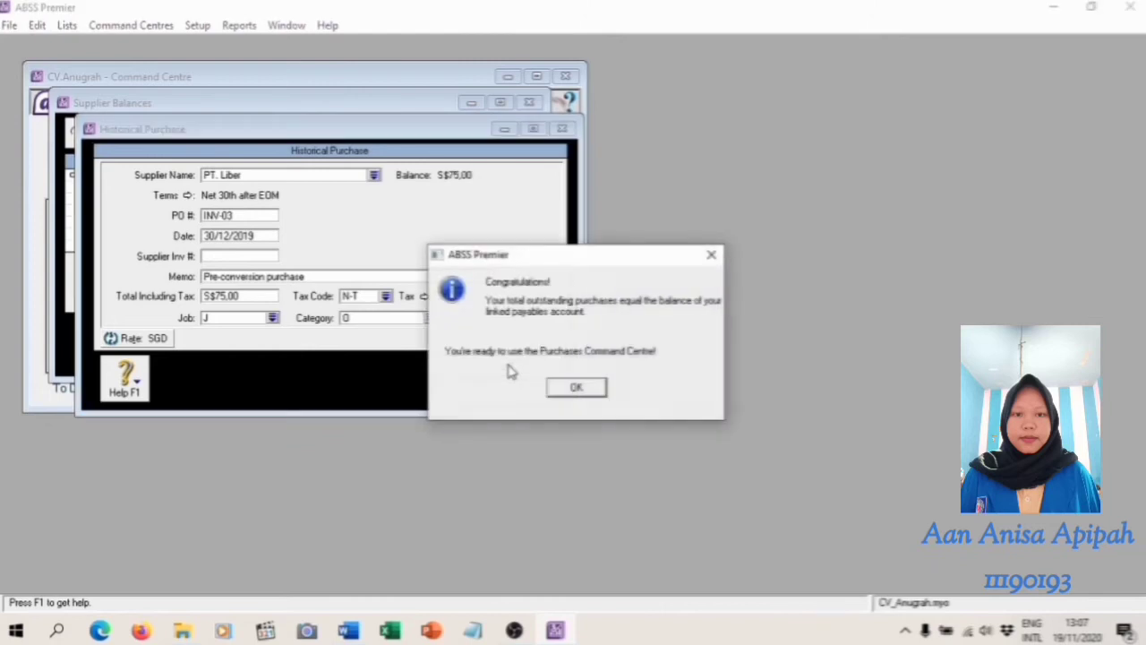
{"action": "left_click", "coordinate": [577, 388]}
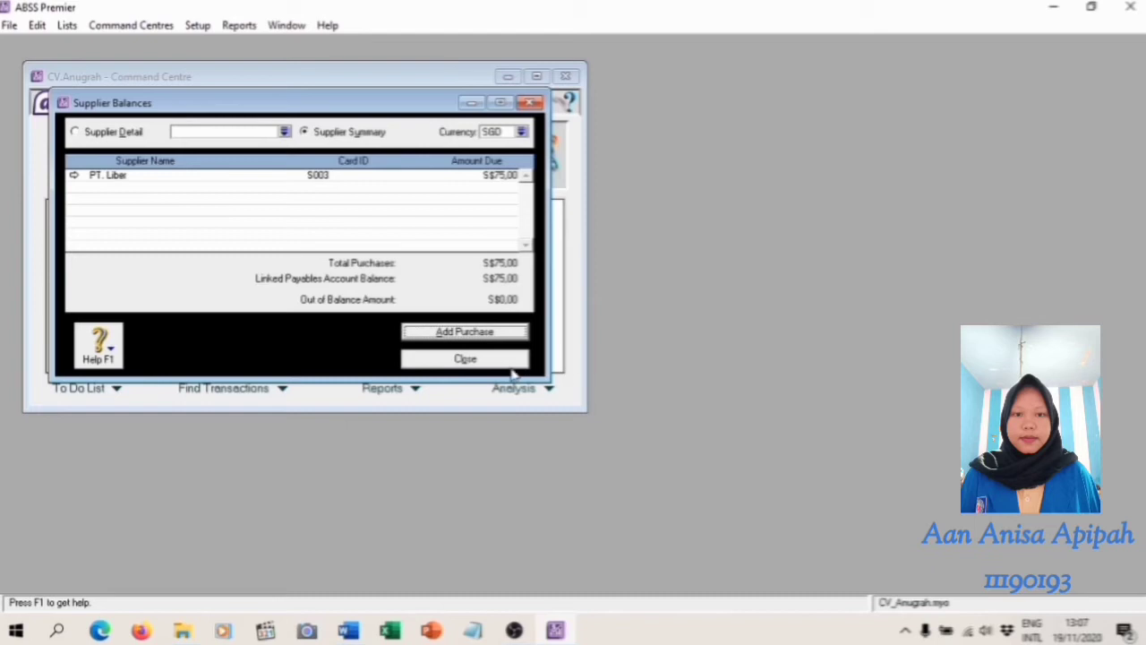
{"action": "left_click", "coordinate": [488, 361]}
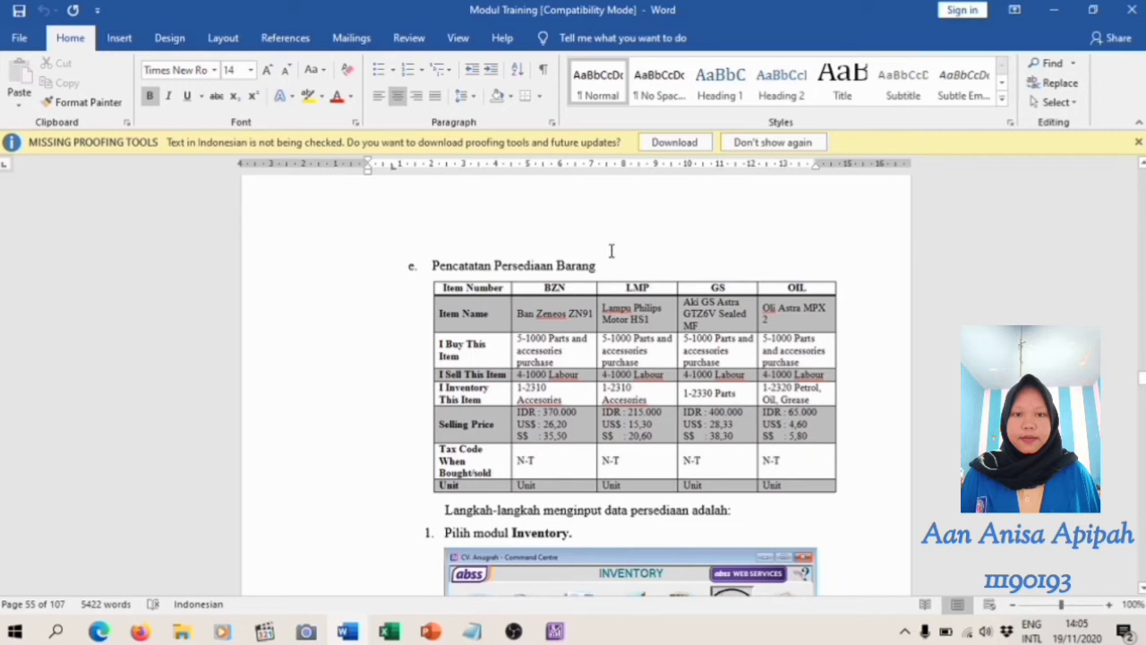
Create a new inventory item in ABSS Premier with item number BZN and name Ban Zeneos ZN91, following the Word module's table
{"action": "key", "text": "alt+Tab"}
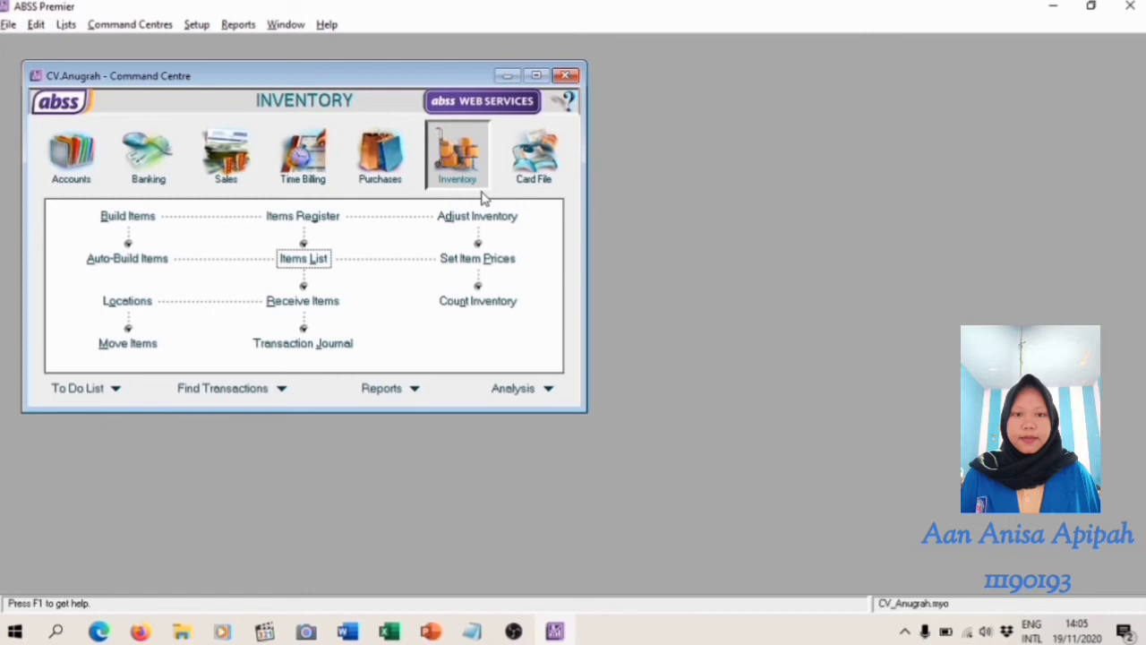
{"action": "left_click", "coordinate": [315, 260]}
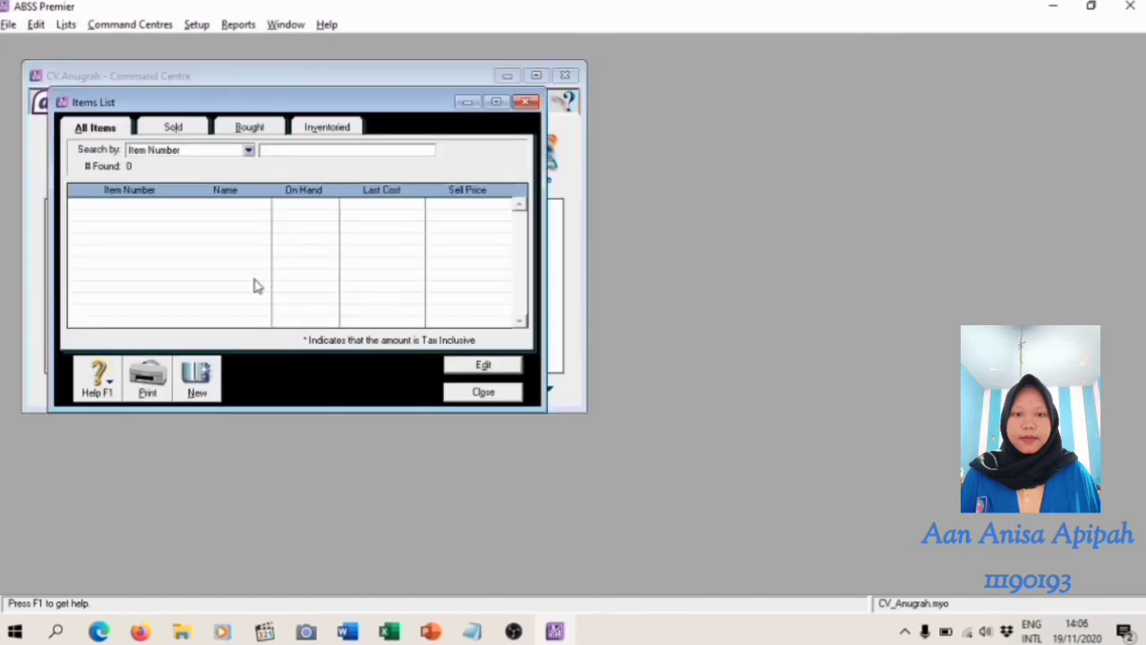
{"action": "left_click", "coordinate": [193, 380]}
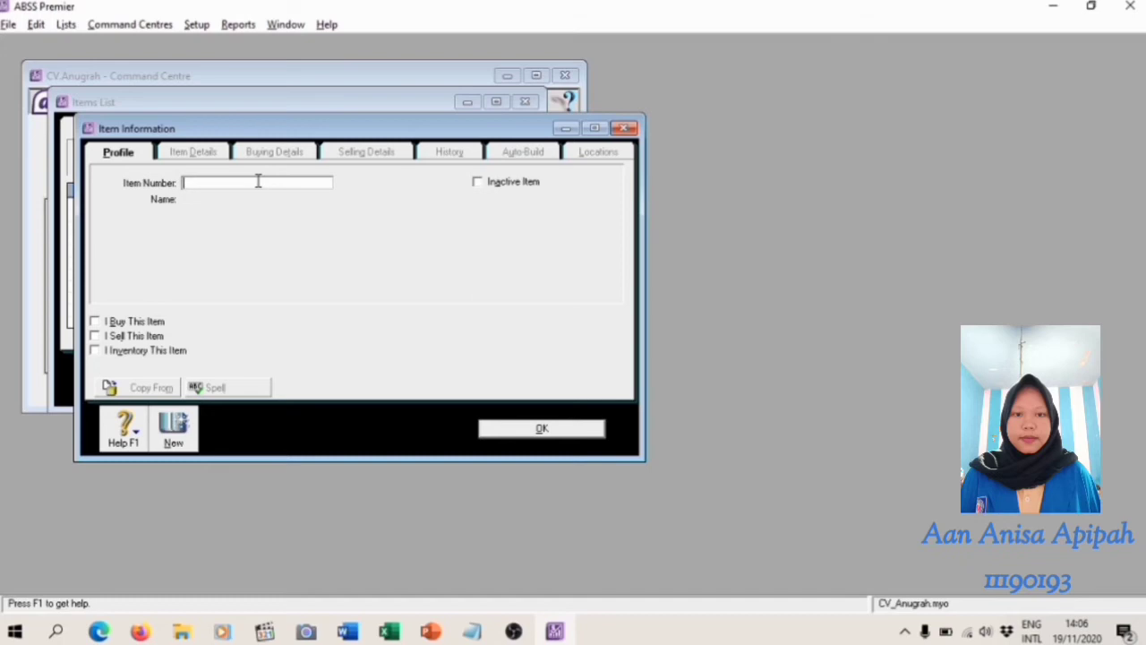
{"action": "key", "text": "alt+Tab"}
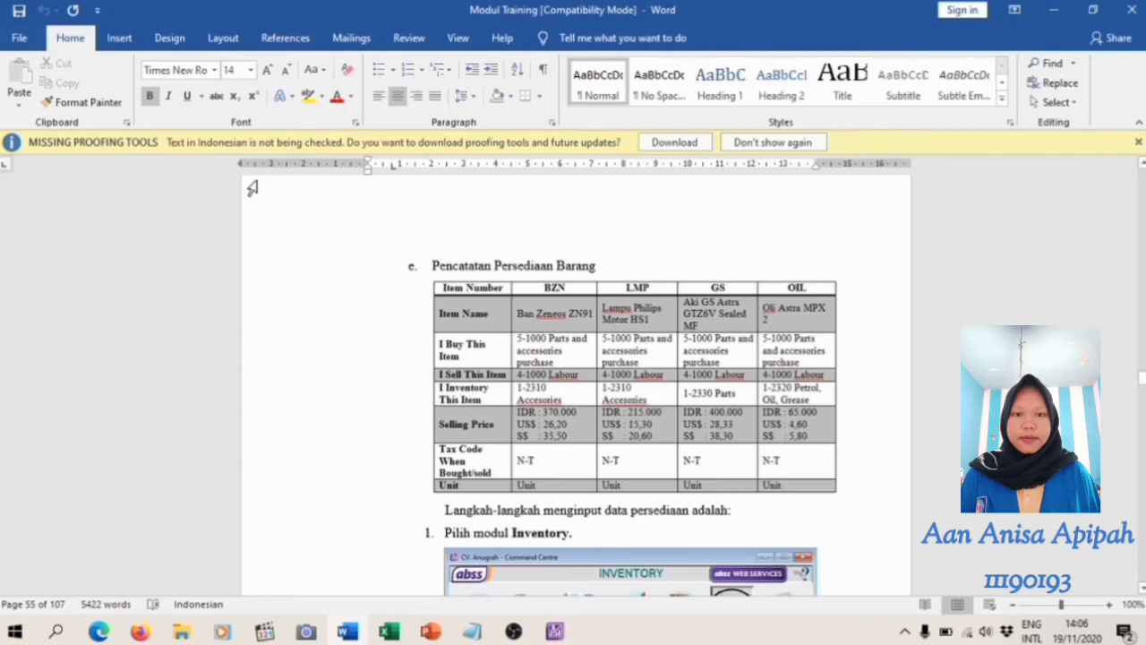
{"action": "key", "text": "alt+Tab"}
{"action": "type", "text": "BZ"}
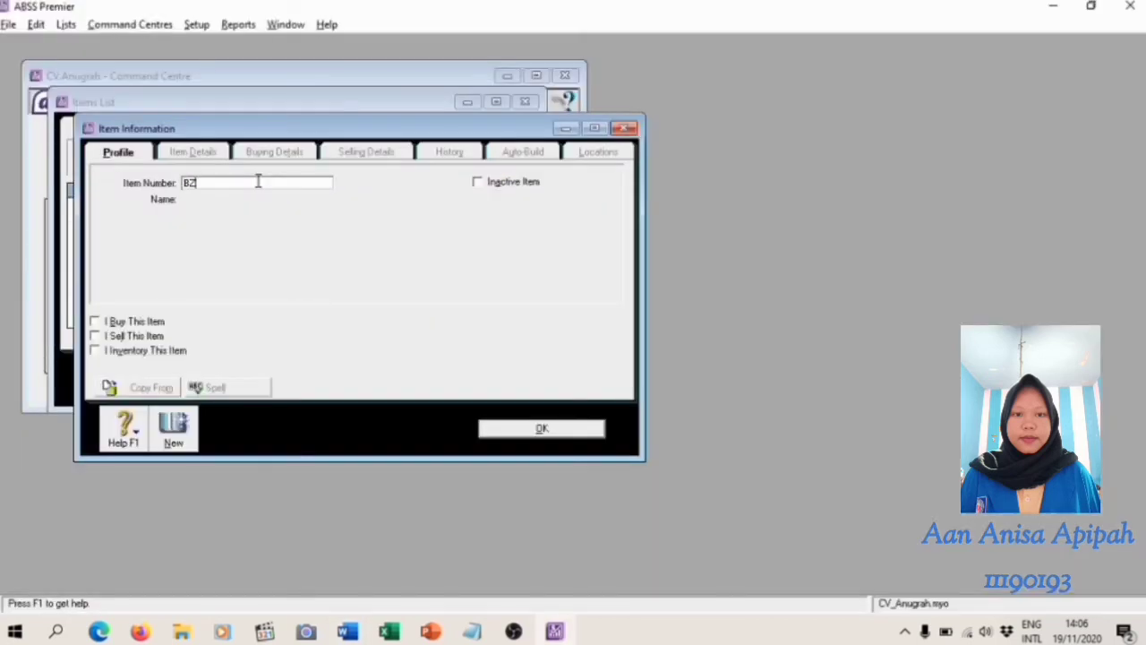
{"action": "type", "text": "N"}
{"action": "key", "text": "Tab"}
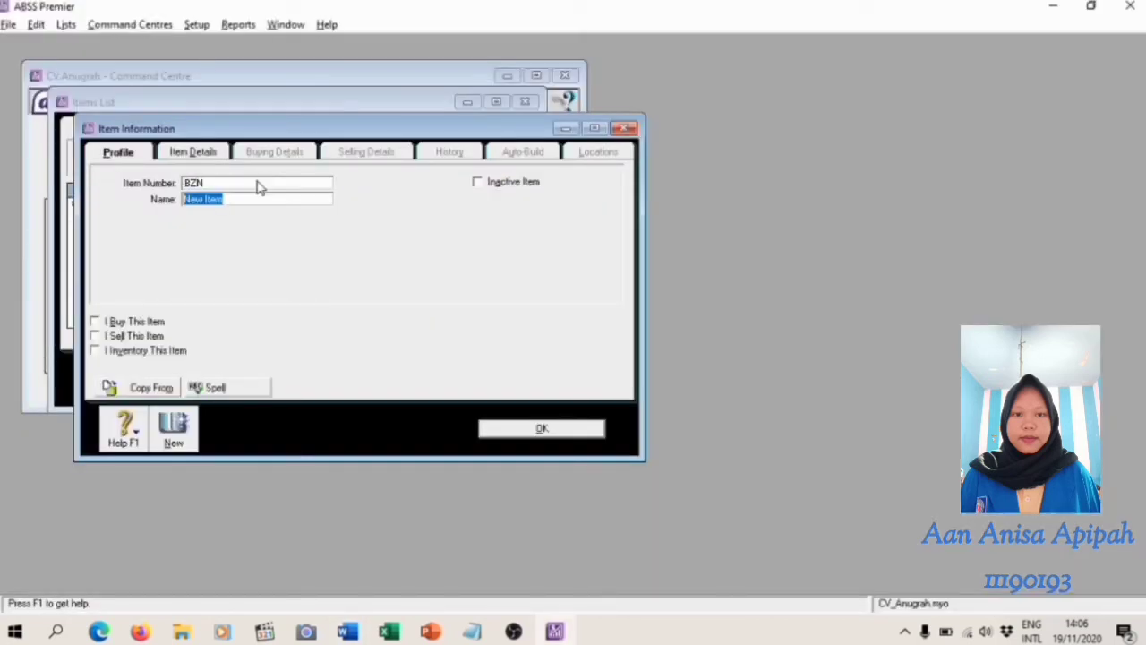
{"action": "type", "text": "Ban Zeneos ZN91"}
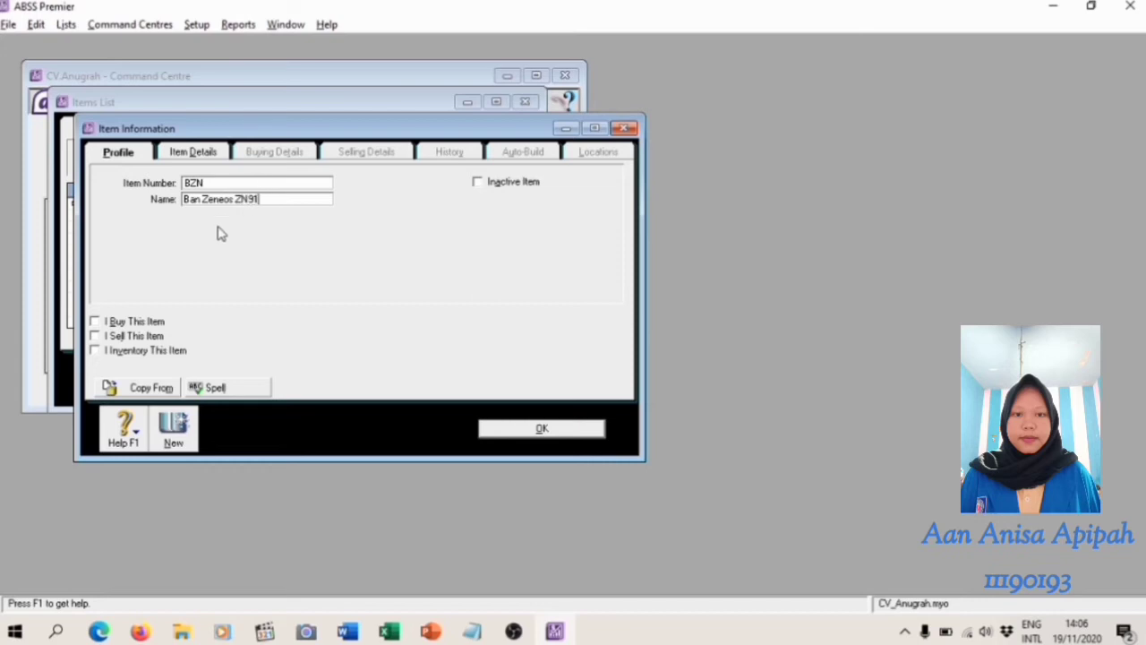
Mark item BZN as bought, sold and inventoried, using accounts 5-1000, 4-1000 and 1-2310
{"action": "left_click", "coordinate": [95, 321]}
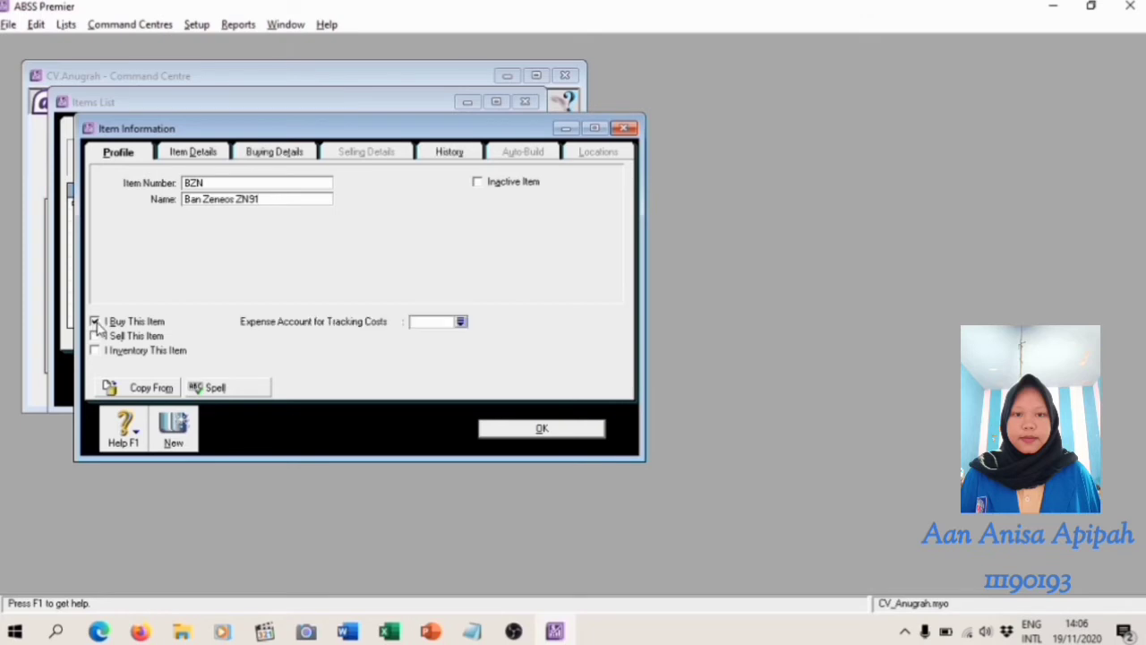
{"action": "left_click", "coordinate": [94, 337]}
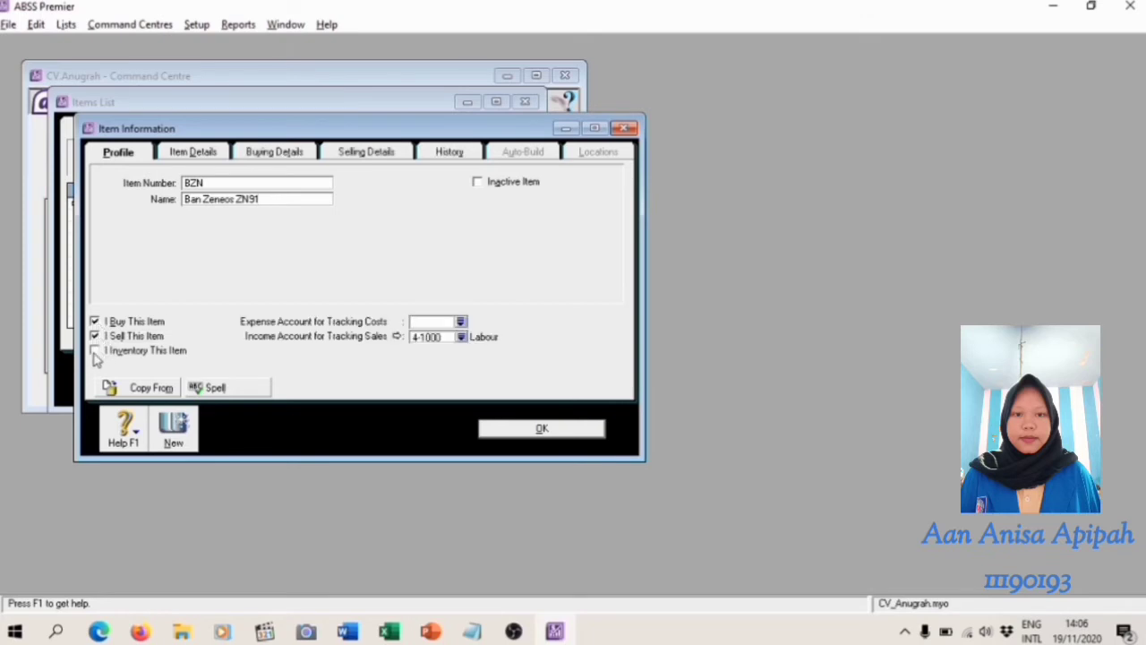
{"action": "left_click", "coordinate": [95, 351]}
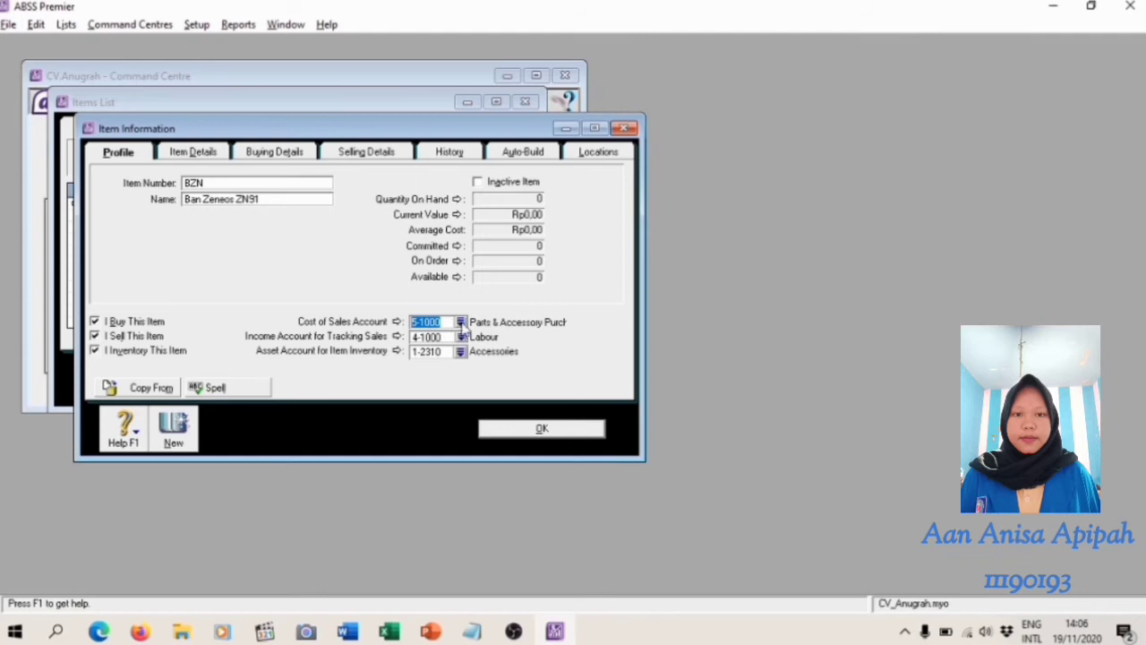
{"action": "left_click", "coordinate": [447, 323]}
Review BZN's buying details and set its base selling price to Rp370.000, checking the Word module's table
{"action": "left_click", "coordinate": [294, 154]}
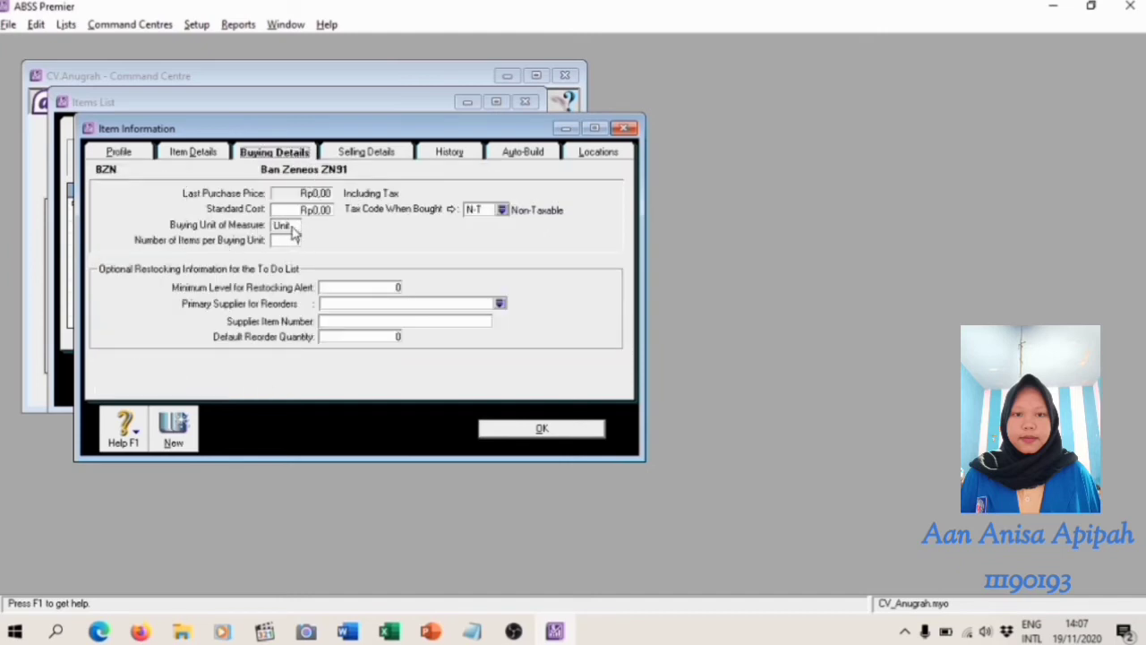
{"action": "left_click", "coordinate": [335, 158]}
{"action": "left_click", "coordinate": [285, 183]}
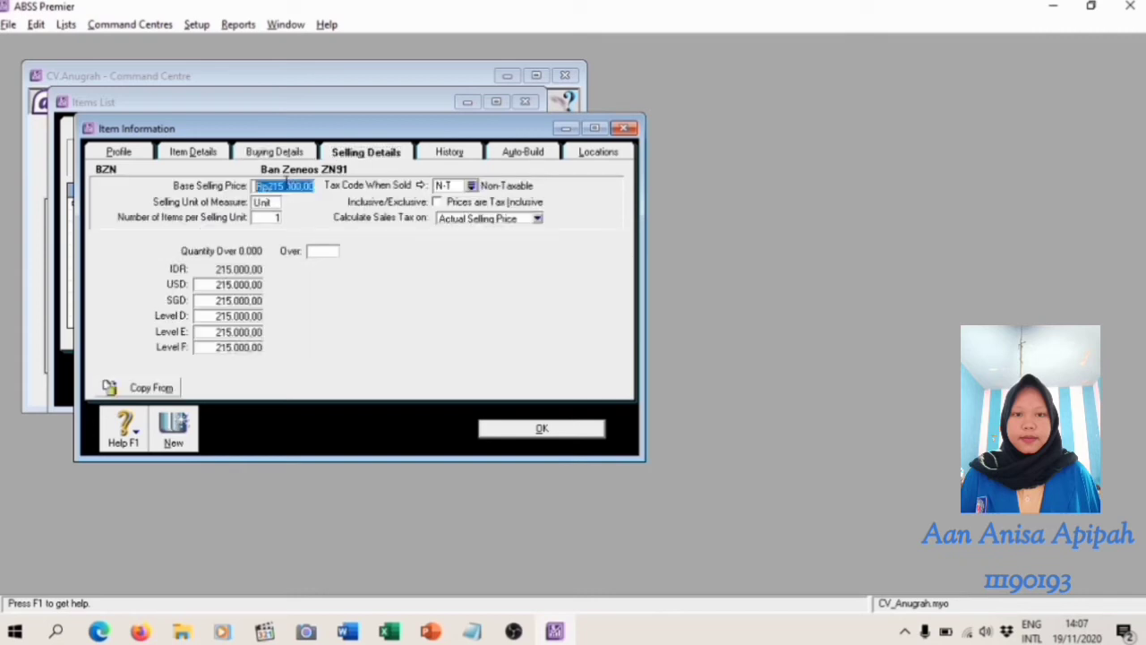
{"action": "key", "text": "alt+Tab"}
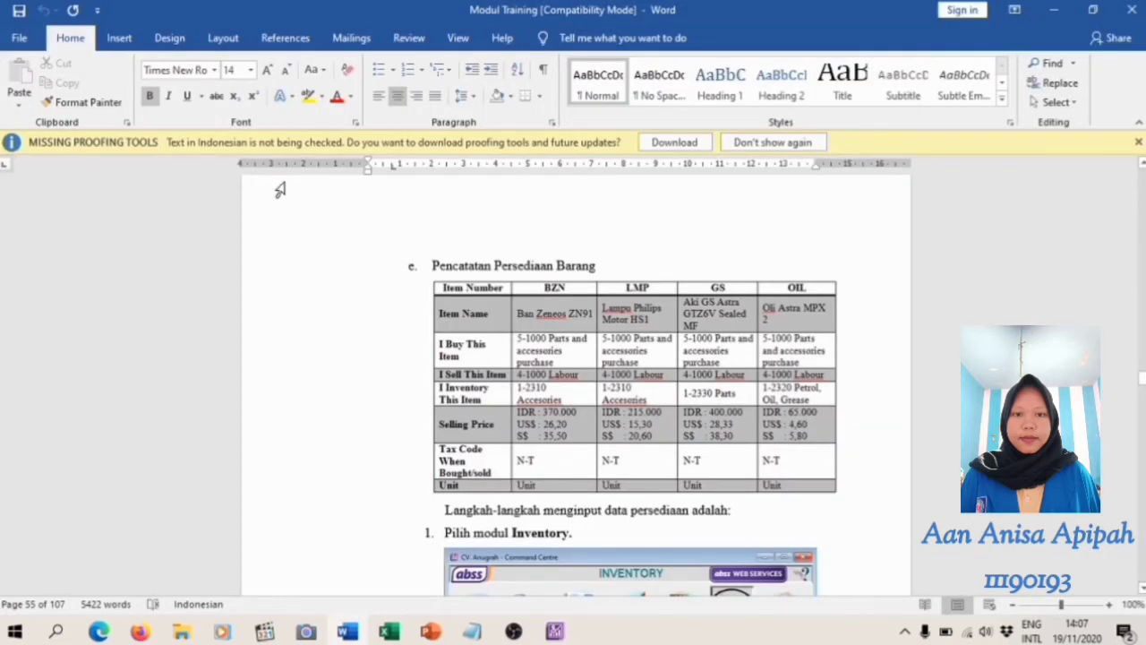
{"action": "key", "text": "alt+Tab"}
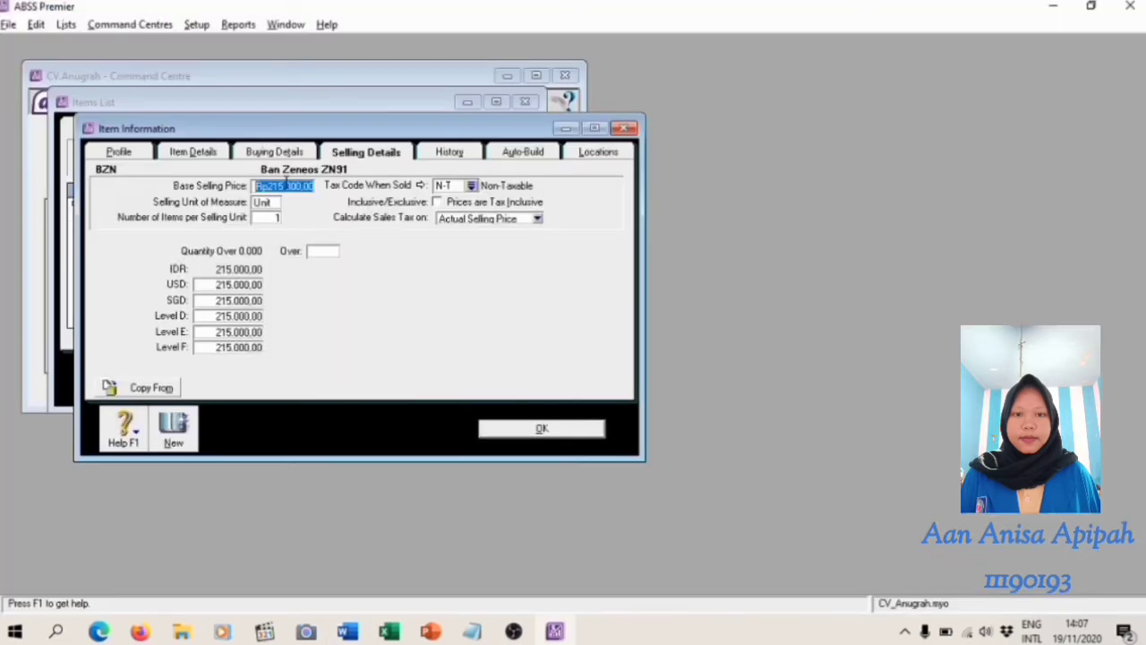
{"action": "type", "text": "38"}
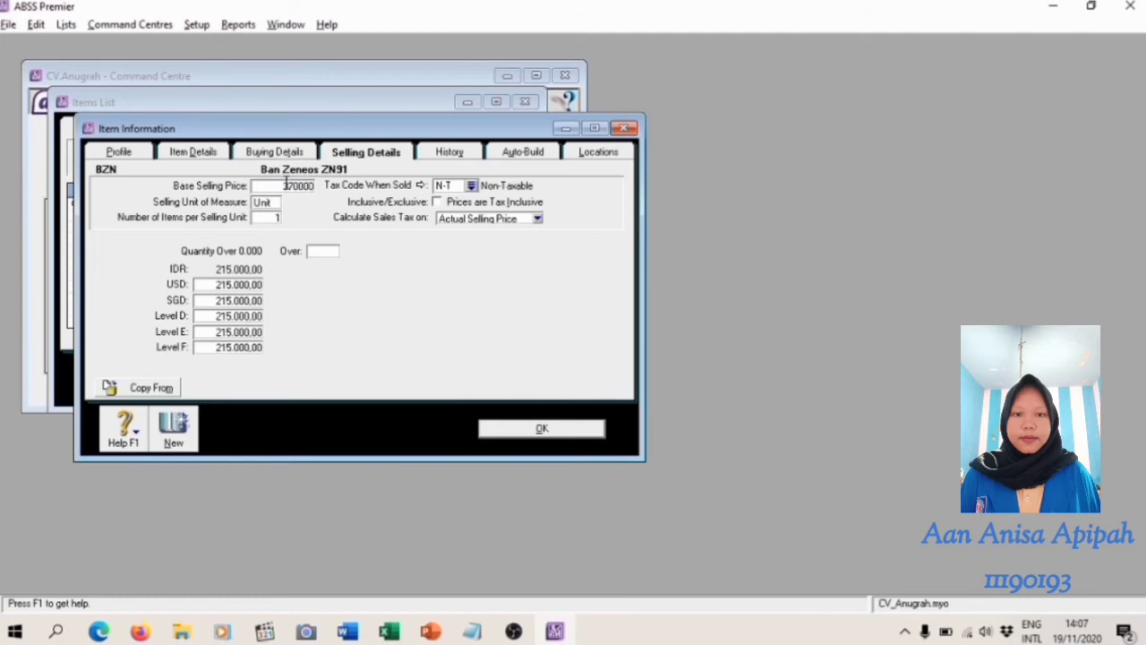
Set BZN's USD selling price to 26,20 and its SGD selling price to 35,50, following the Word module's table
{"action": "left_click", "coordinate": [220, 285]}
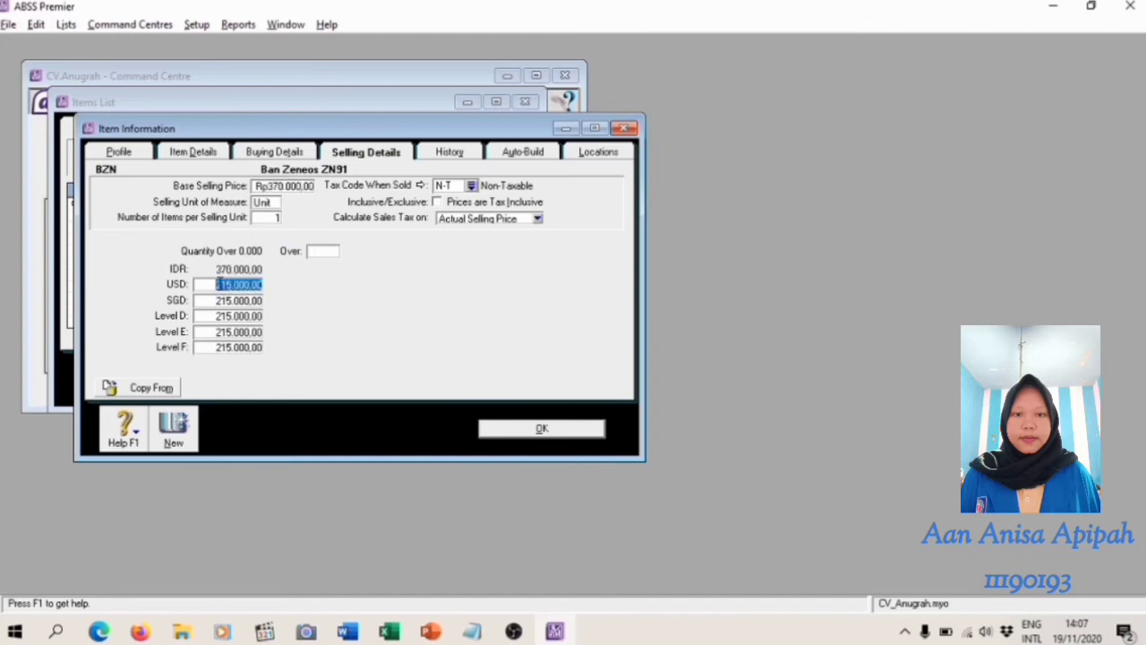
{"action": "key", "text": "alt+Tab"}
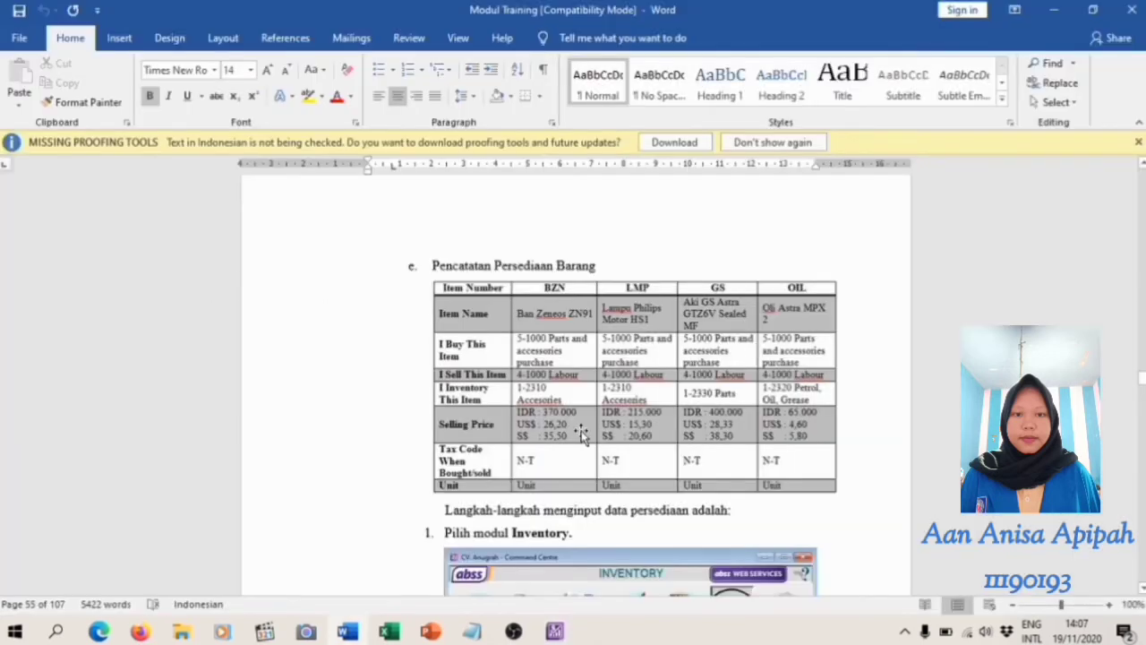
{"action": "key", "text": "alt+Tab"}
{"action": "type", "text": "4"}
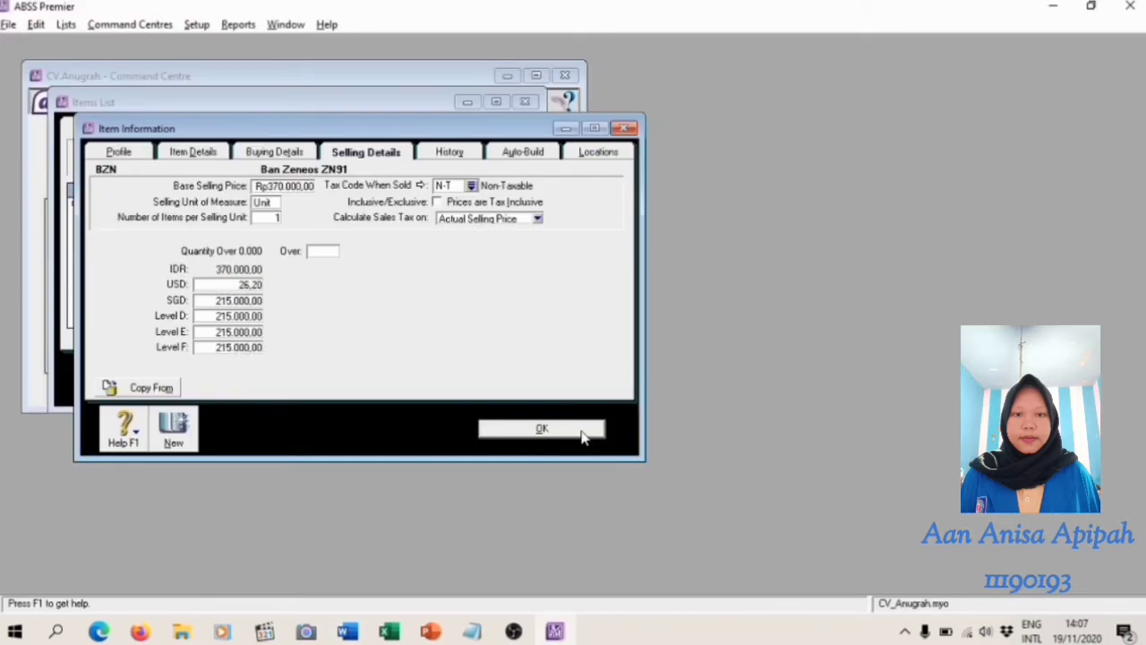
{"action": "left_click", "coordinate": [231, 302]}
{"action": "key", "text": "alt+Tab"}
{"action": "key", "text": "alt+Tab"}
{"action": "type", "text": "4"}
{"action": "key", "text": "alt+Tab"}
{"action": "key", "text": "alt+Tab"}
Add another inventory item with item number LMP and name Lampu Philips Motor HS1
{"action": "left_click", "coordinate": [174, 430]}
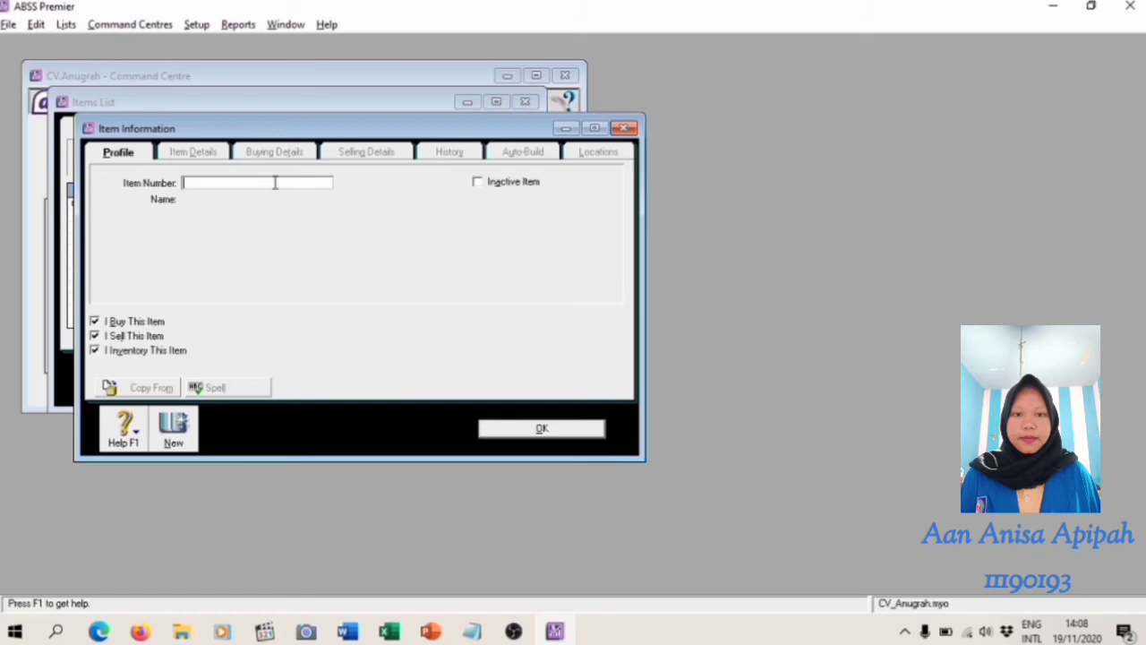
{"action": "key", "text": "alt+Tab"}
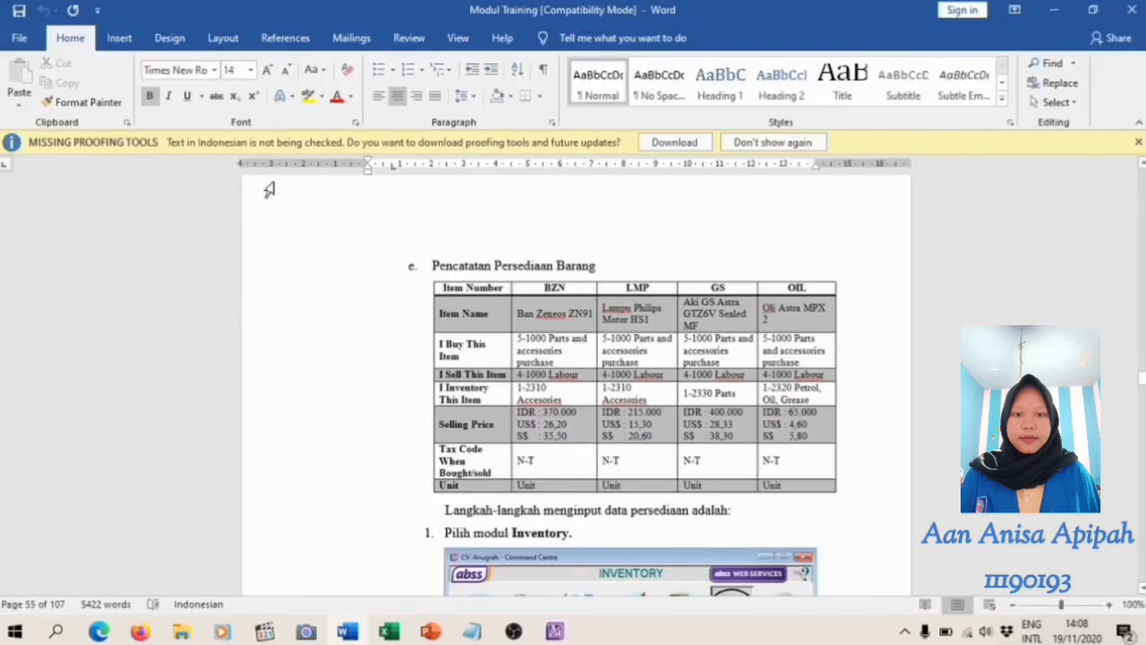
{"action": "key", "text": "alt+Tab"}
{"action": "type", "text": "LMP"}
{"action": "key", "text": "Tab"}
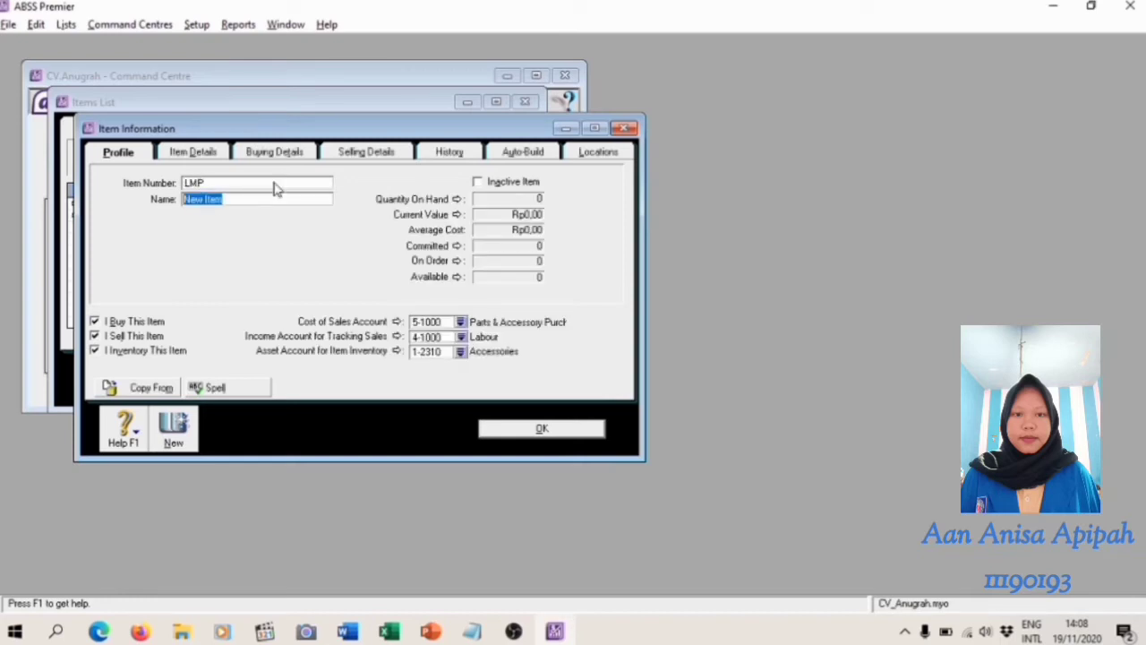
{"action": "type", "text": "Lampu Philips Motor HS1"}
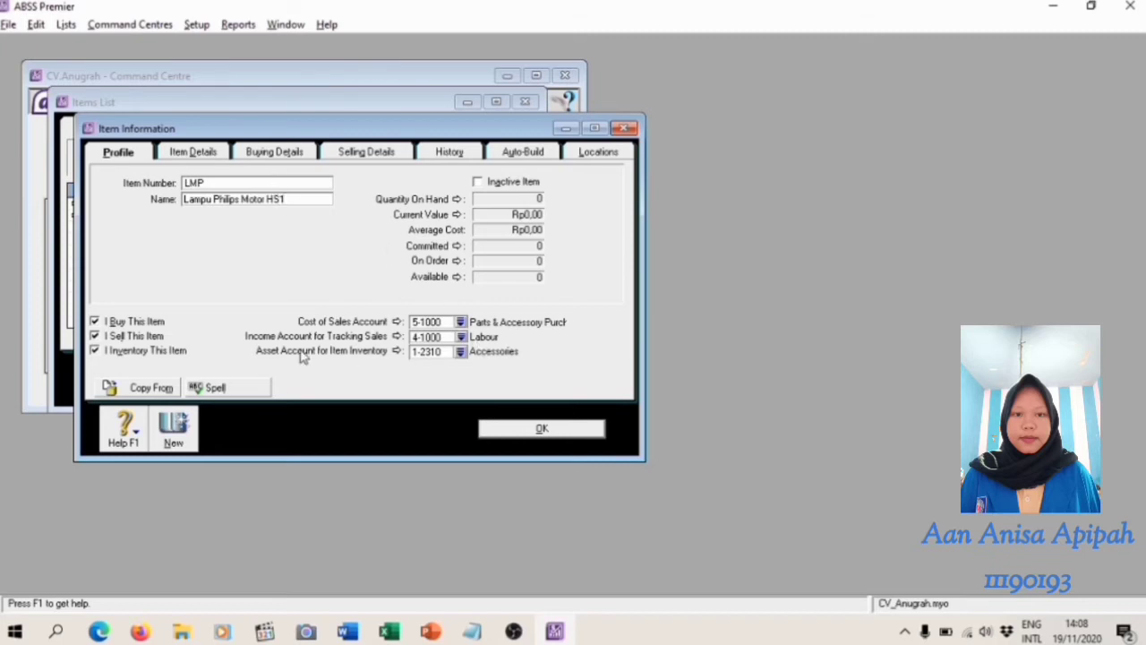
Review LMP's buying details and set its base selling price to Rp215.000, checking the Word module's table
{"action": "left_click", "coordinate": [299, 152]}
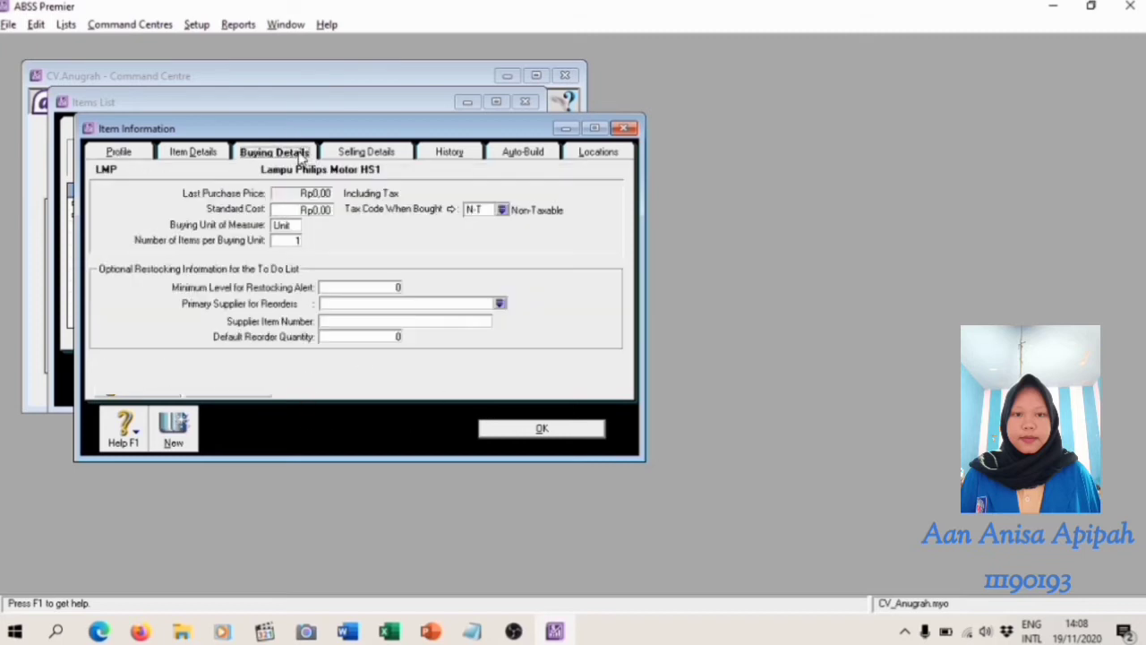
{"action": "left_click", "coordinate": [365, 152]}
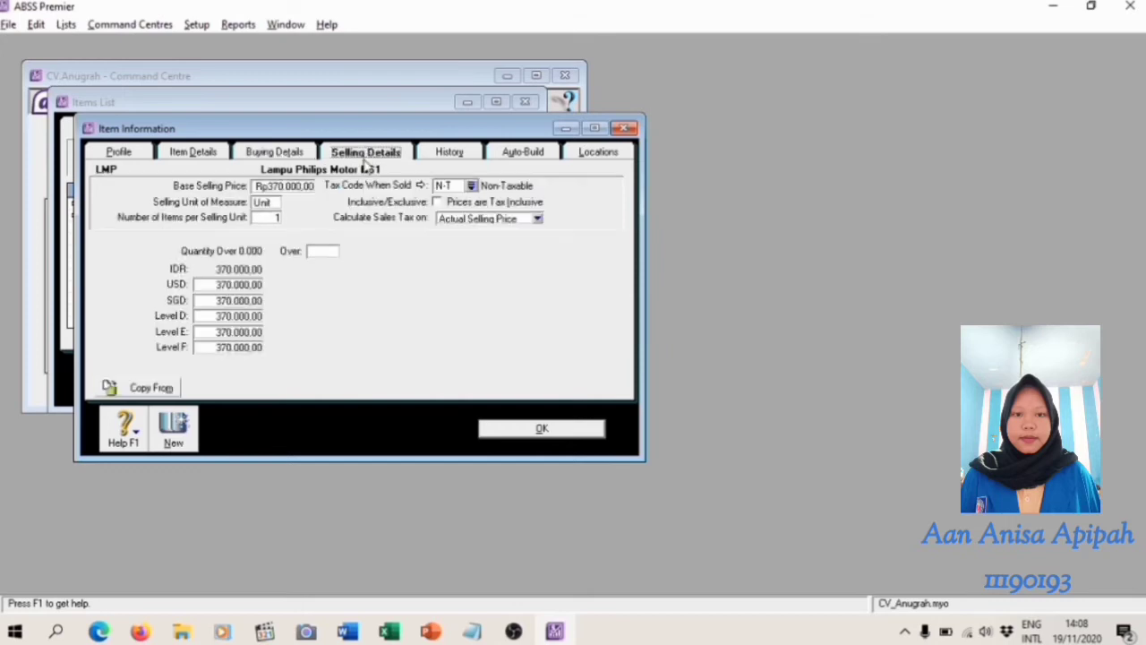
{"action": "left_click", "coordinate": [306, 185]}
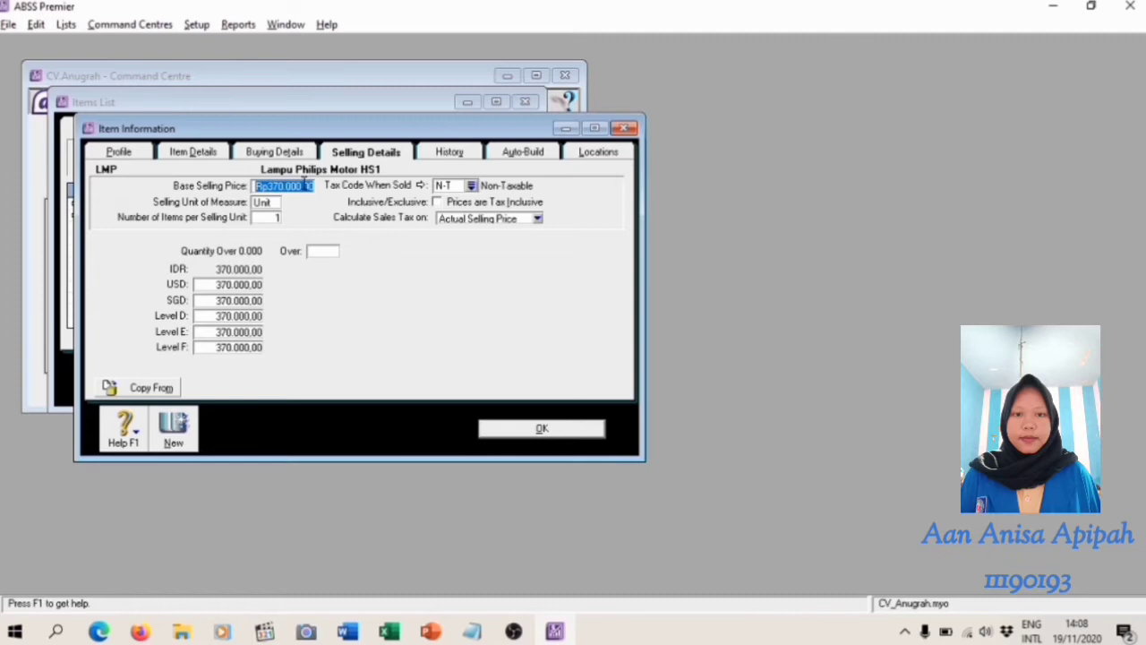
{"action": "key", "text": "alt+Tab"}
Set LMP's USD selling price to 15,30 and its SGD selling price to 20,60, following the Word module's table
{"action": "key", "text": "alt+Tab"}
{"action": "type", "text": "215"}
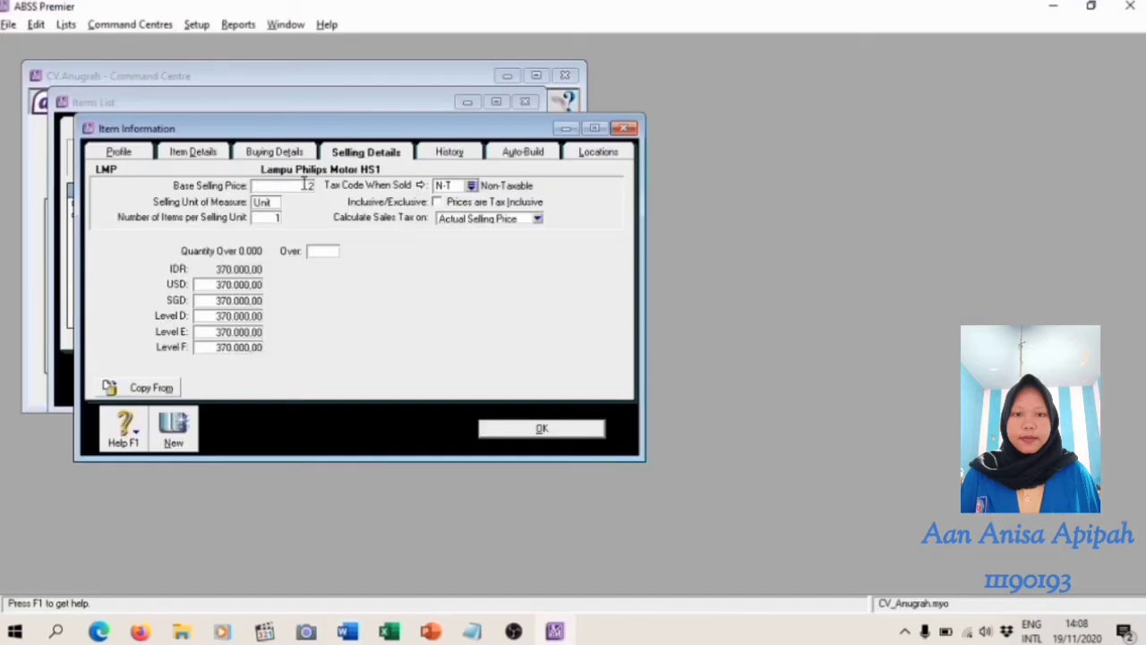
{"action": "type", "text": "000"}
{"action": "key", "text": "Tab"}
{"action": "key", "text": "Tab"}
{"action": "key", "text": "alt+Tab"}
{"action": "key", "text": "alt+Tab"}
{"action": "type", "text": "1"}
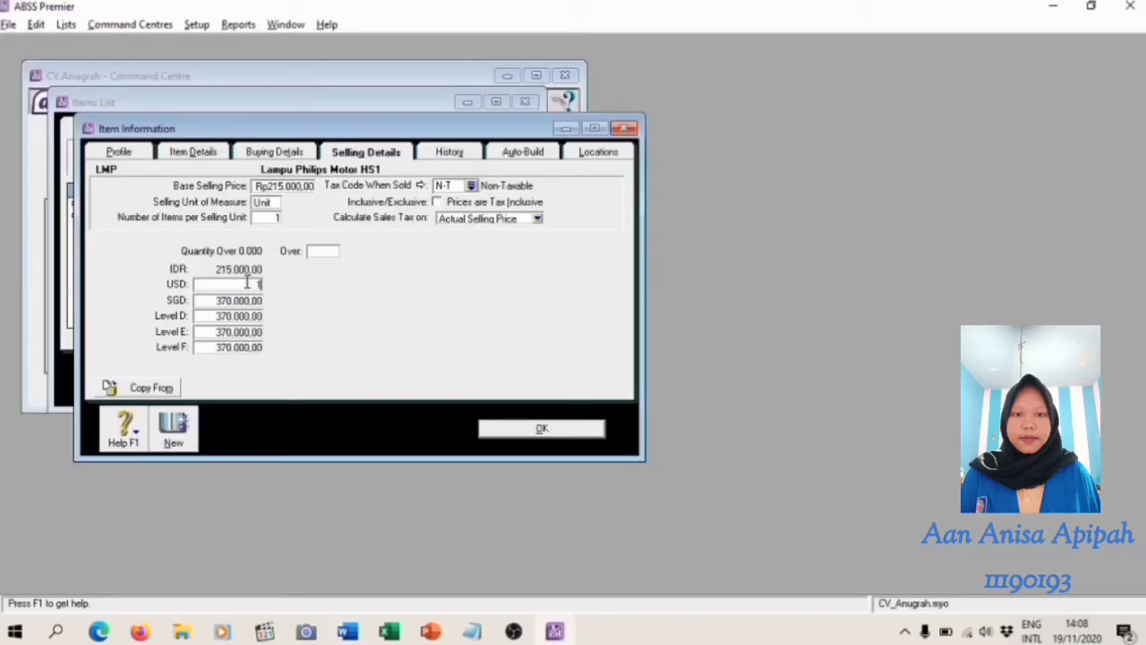
{"action": "type", "text": "5,30"}
{"action": "key", "text": "Tab"}
{"action": "key", "text": "alt+Tab"}
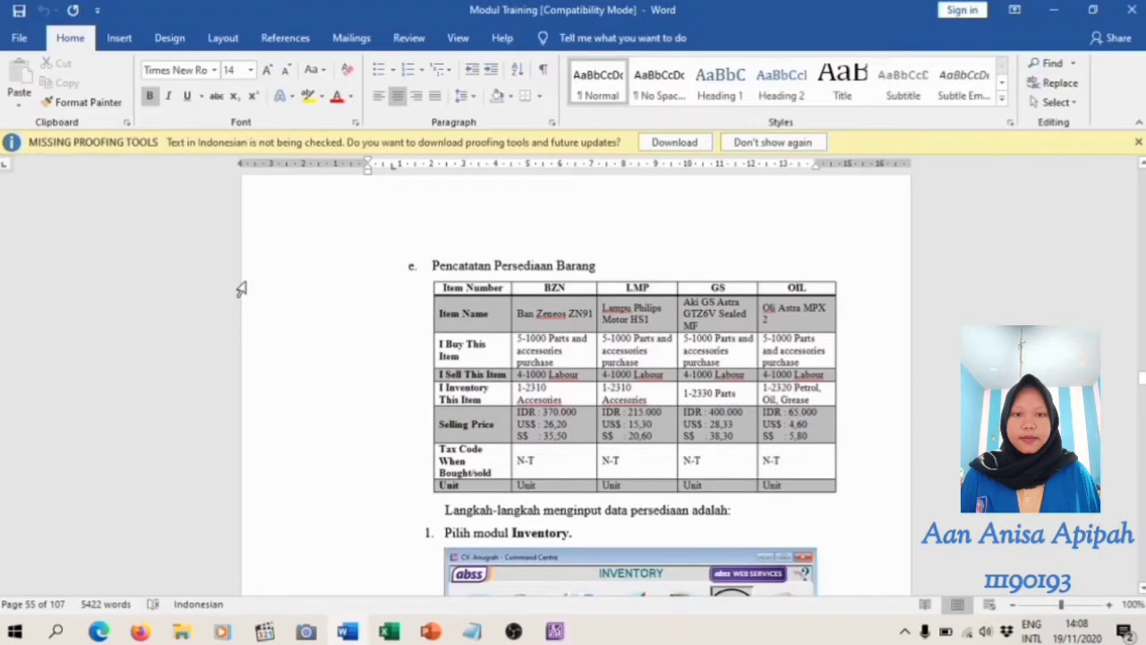
{"action": "key", "text": "alt+Tab"}
{"action": "type", "text": "20,60"}
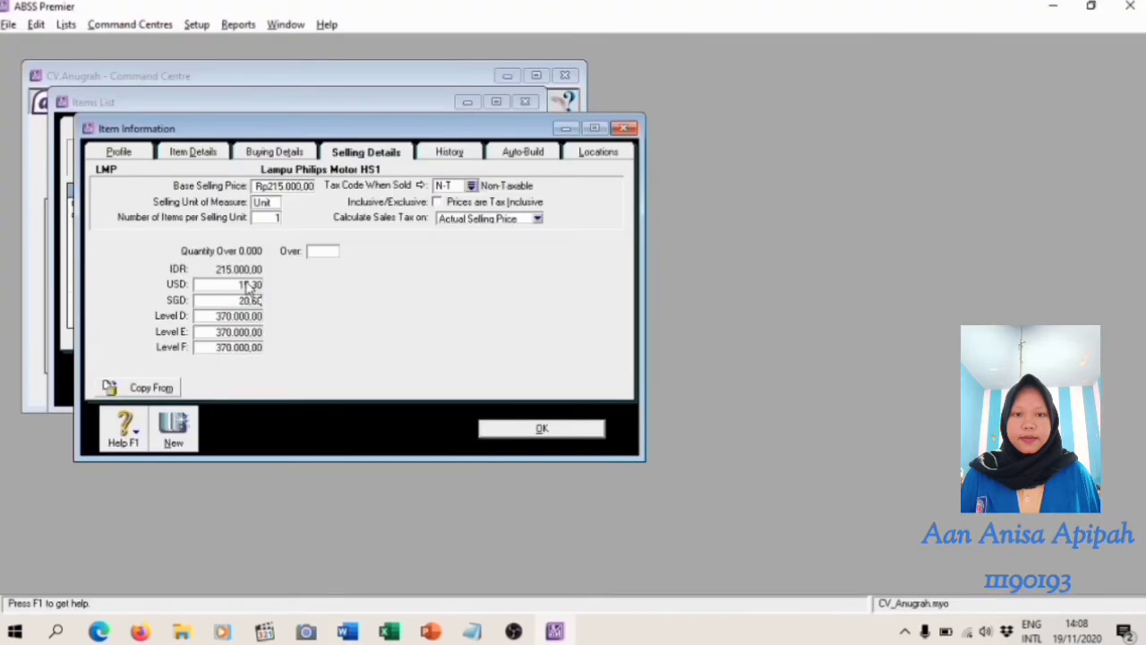
Start another inventory item and enter GS as its item number, following the Word module's table
{"action": "left_click", "coordinate": [172, 426]}
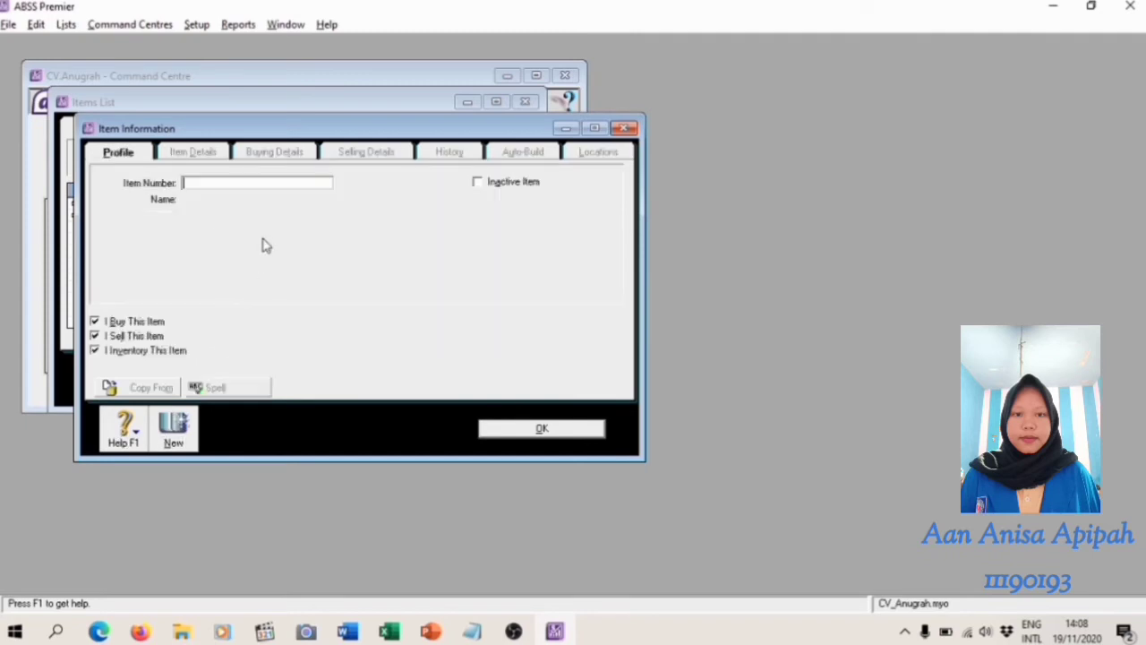
{"action": "key", "text": "alt+Tab"}
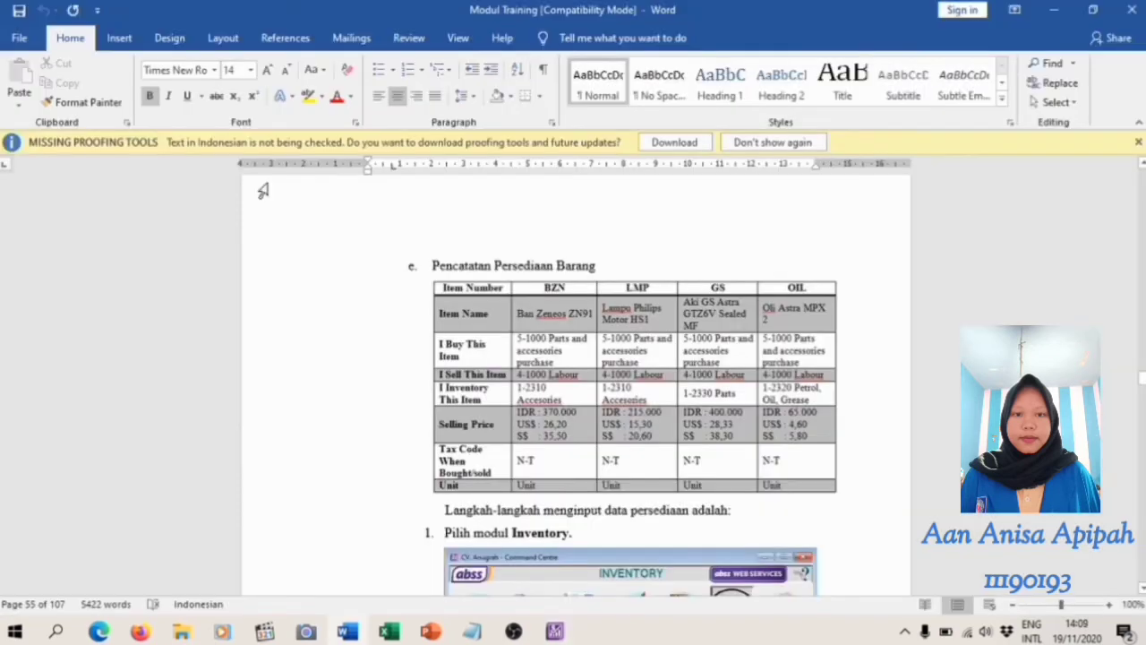
{"action": "key", "text": "alt+Tab"}
{"action": "type", "text": "GS"}
{"action": "key", "text": "Tab"}
Name the GS item Aki GS Astra GTZ6V Sealed MF, following the table in the Word module
{"action": "key", "text": "alt+Tab"}
{"action": "key", "text": "alt+Tab"}
{"action": "type", "text": "Ali"}
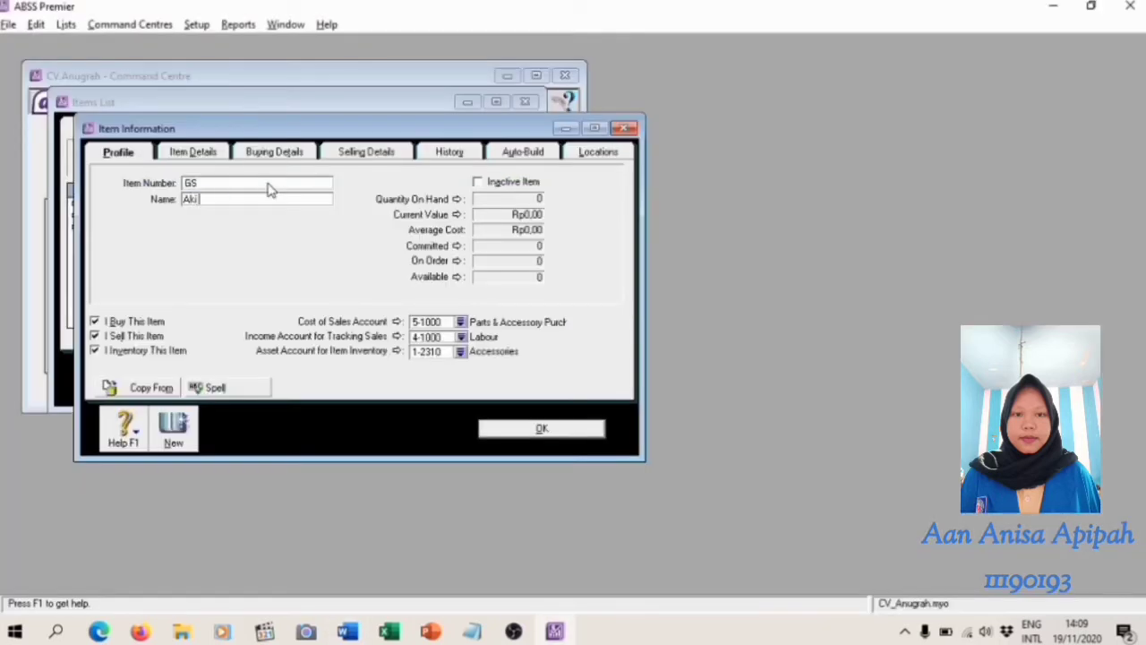
{"action": "key", "text": "alt+Tab"}
{"action": "key", "text": "alt+Tab"}
{"action": "type", "text": "GS Astra"}
{"action": "key", "text": "alt+Tab"}
{"action": "key", "text": "alt+Tab"}
{"action": "key", "text": "Left"}
{"action": "key", "text": "Left"}
{"action": "key", "text": "Left"}
{"action": "key", "text": "Left"}
{"action": "key", "text": "Left"}
{"action": "key", "text": "Right"}
{"action": "key", "text": "Right"}
{"action": "key", "text": "Right"}
{"action": "key", "text": "Right"}
{"action": "key", "text": "Right"}
{"action": "key", "text": "Right"}
{"action": "key", "text": "Right"}
{"action": "key", "text": "alt+Tab"}
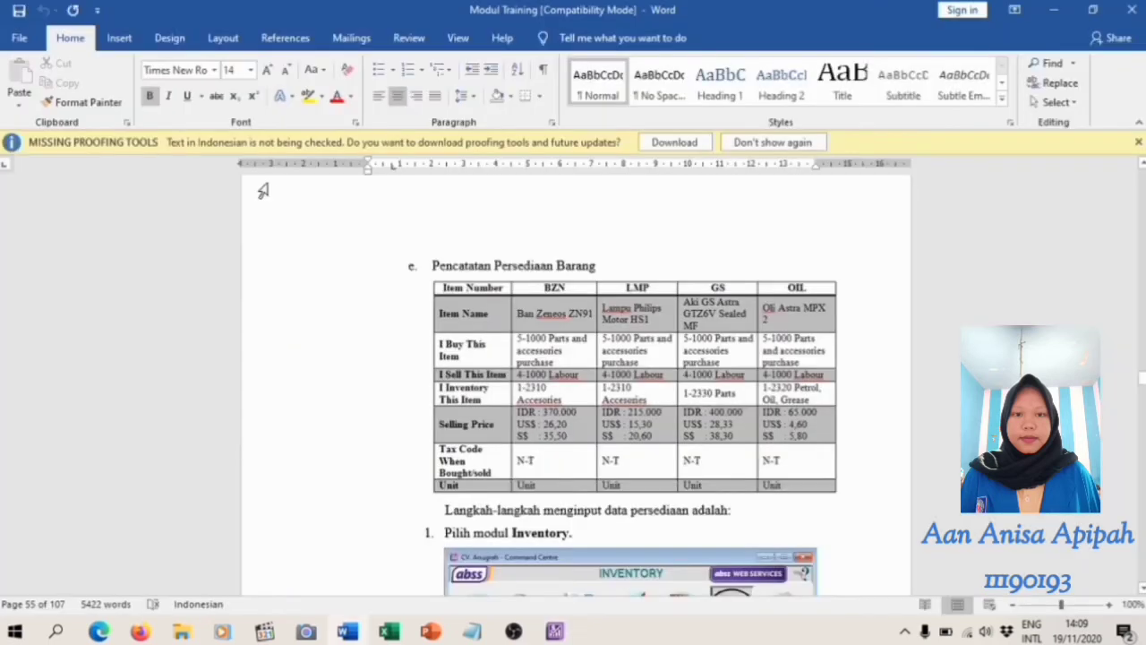
{"action": "key", "text": "alt+Tab"}
{"action": "type", "text": "GTZ"}
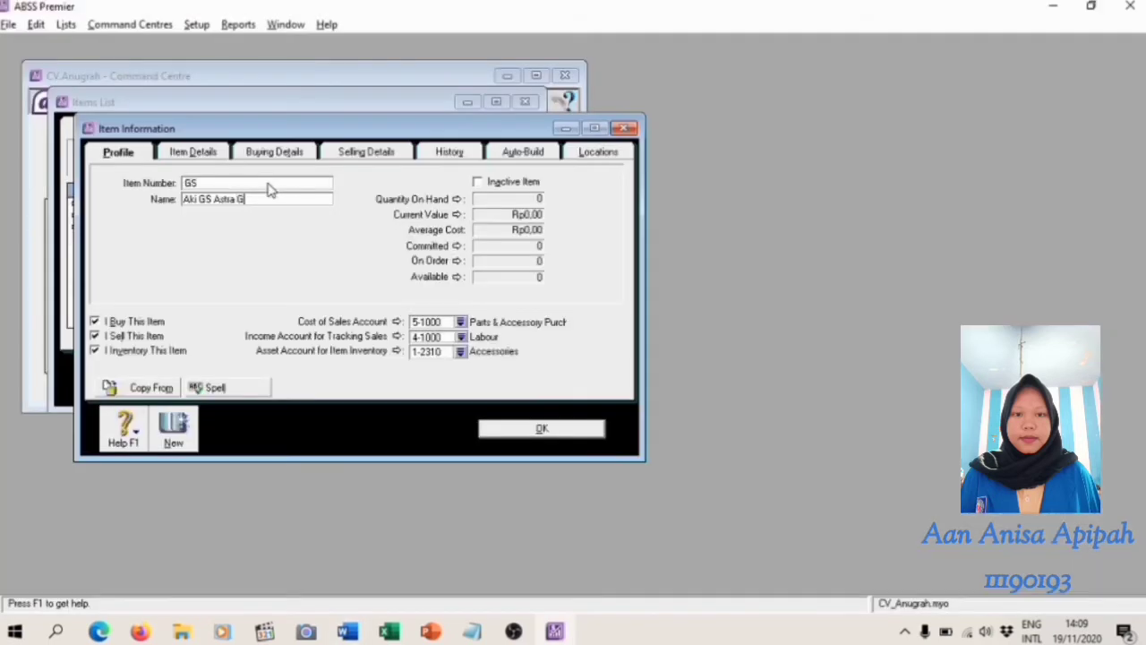
{"action": "key", "text": "alt+Tab"}
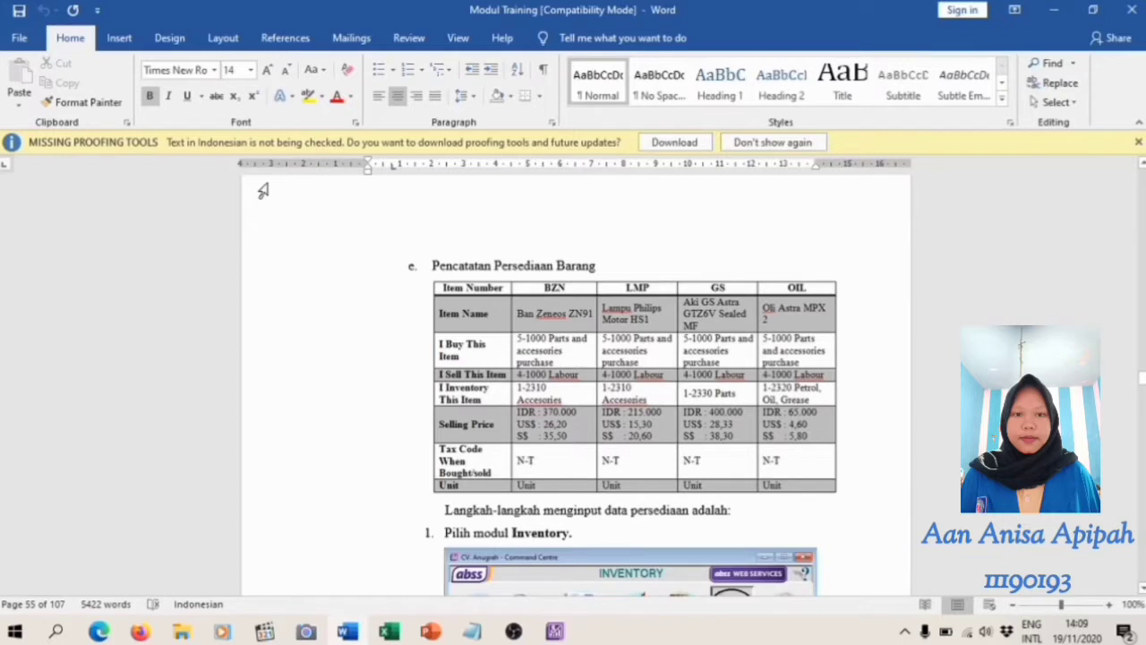
{"action": "key", "text": "alt+Tab"}
{"action": "type", "text": "6V Sealed"}
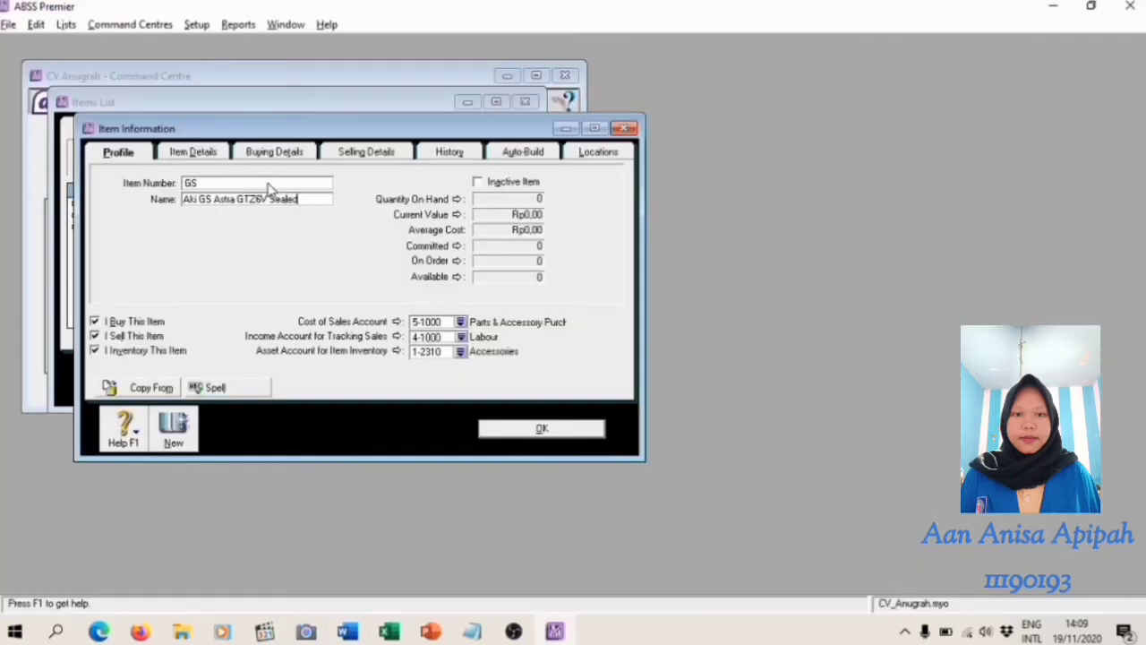
{"action": "key", "text": "alt+Tab"}
{"action": "key", "text": "alt+Tab"}
{"action": "type", "text": "MF"}
Set the GS item's inventory asset account to 1-2330 Parts
{"action": "left_click", "coordinate": [460, 352]}
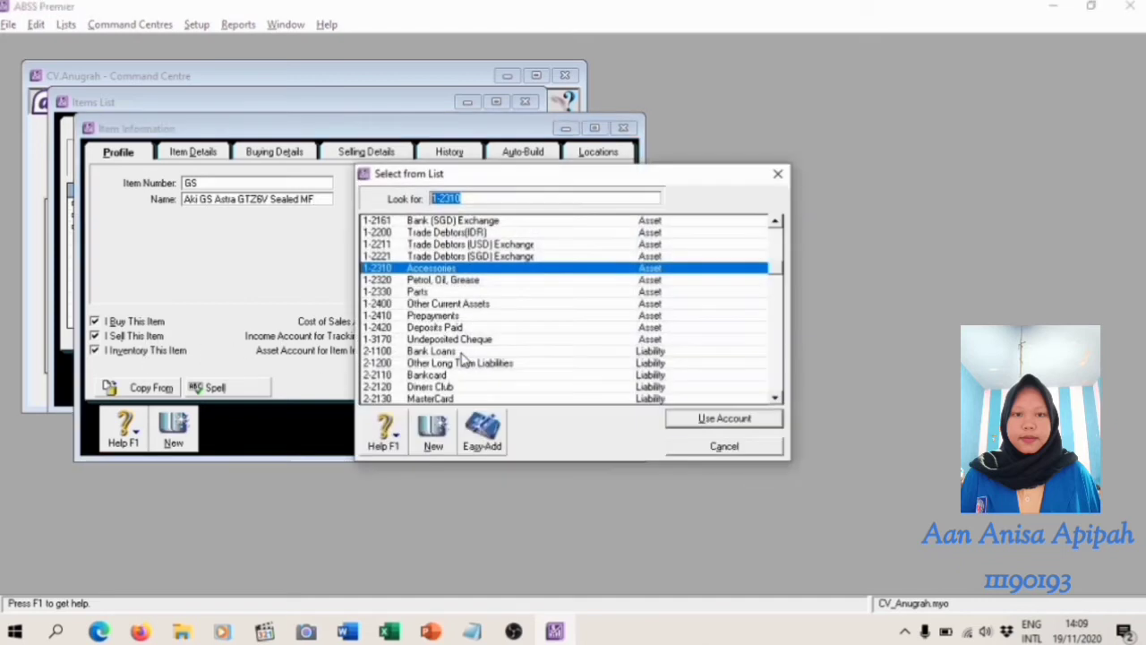
{"action": "left_click", "coordinate": [439, 292]}
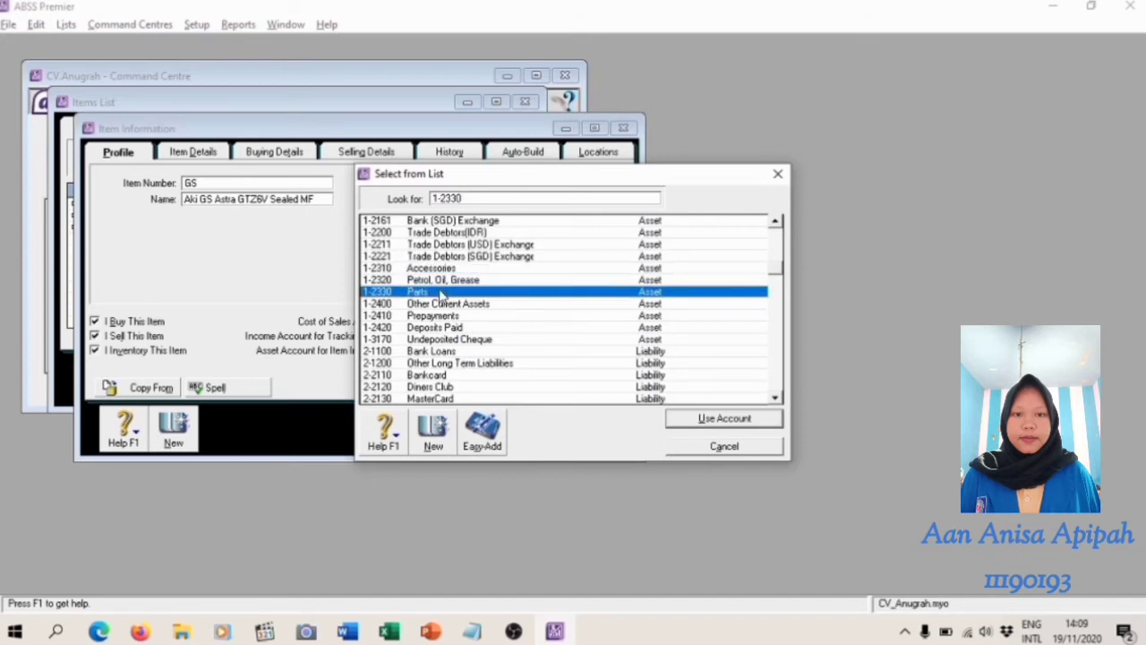
{"action": "double_click", "coordinate": [440, 292]}
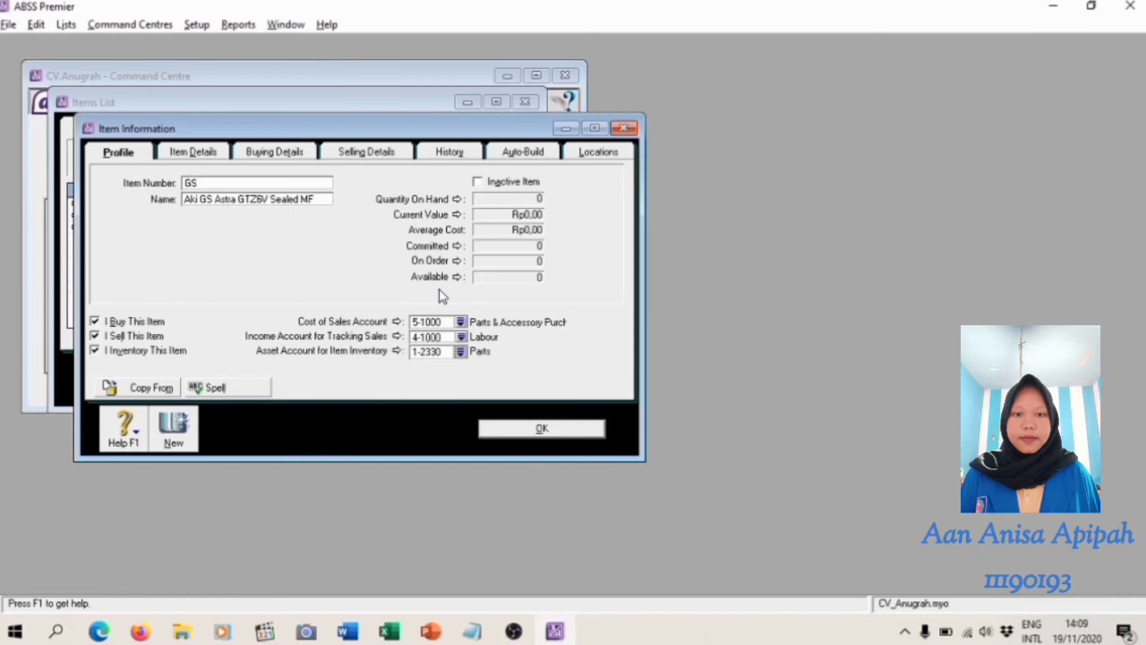
Set the GS item's base selling price to Rp400.000, checking the Word module's table
{"action": "left_click", "coordinate": [390, 154]}
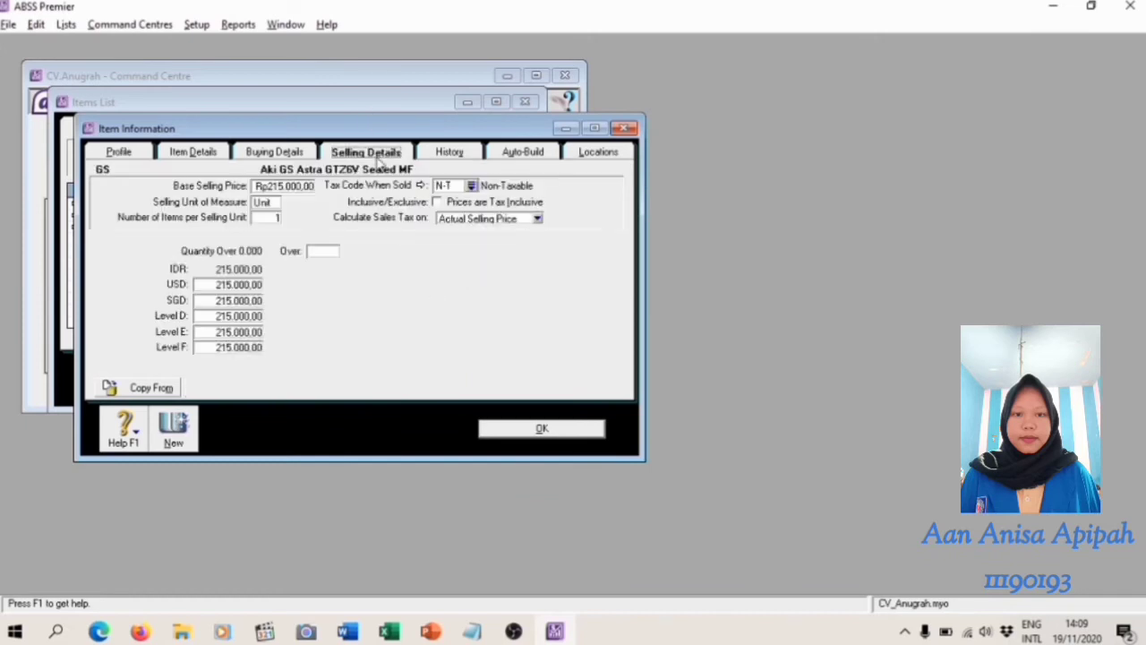
{"action": "left_click", "coordinate": [296, 184]}
{"action": "key", "text": "alt+Tab"}
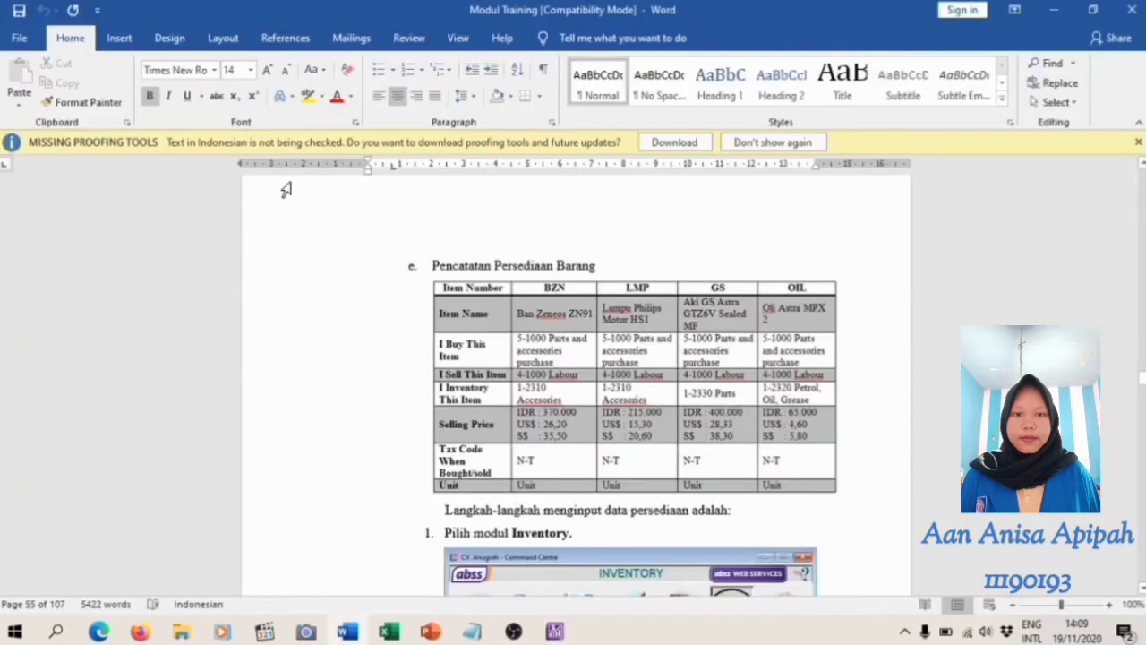
{"action": "key", "text": "alt+Tab"}
{"action": "type", "text": "400000"}
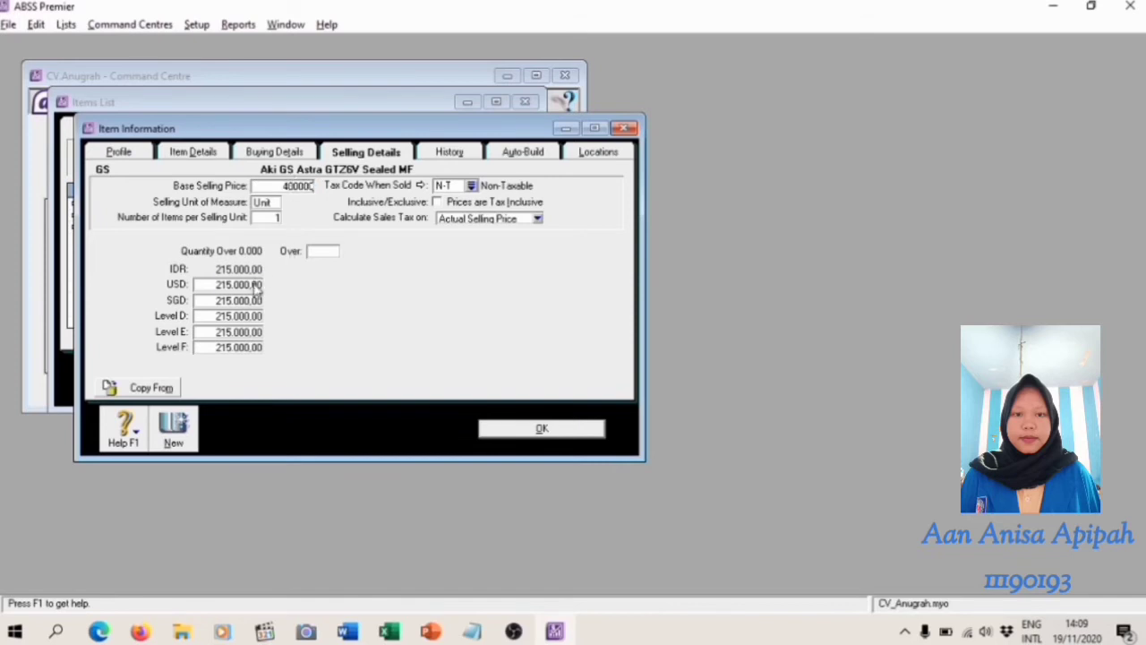
Set the GS item's USD selling price to 28,33 and its SGD selling price to 38,30, following the Word module's table
{"action": "key", "text": "alt+Tab"}
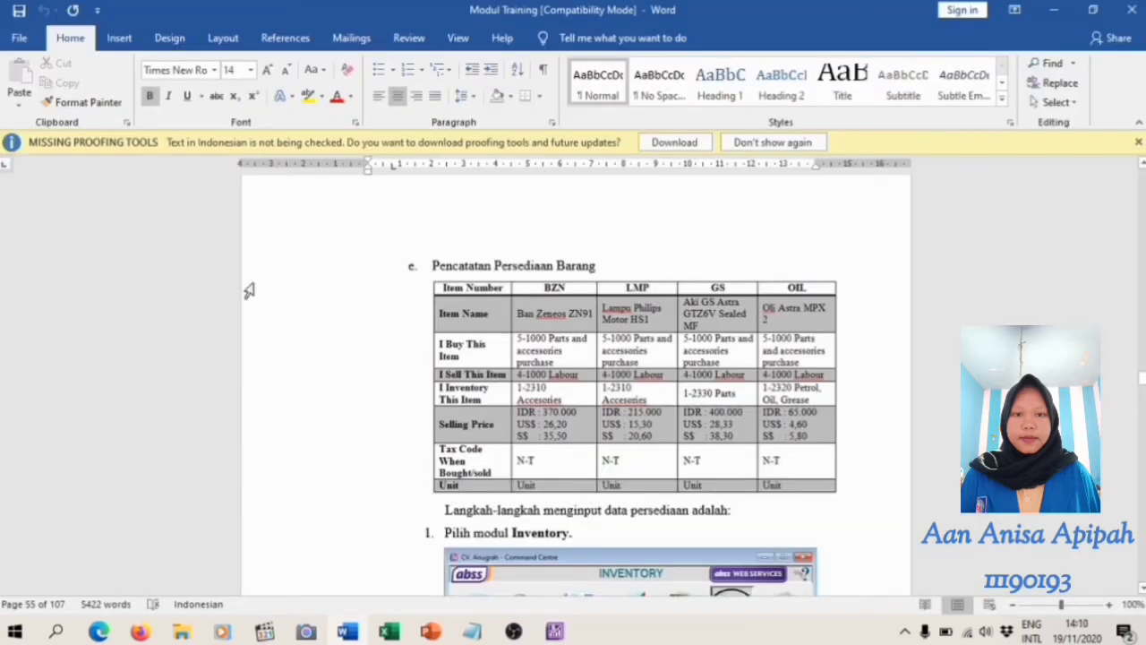
{"action": "key", "text": "alt+Tab"}
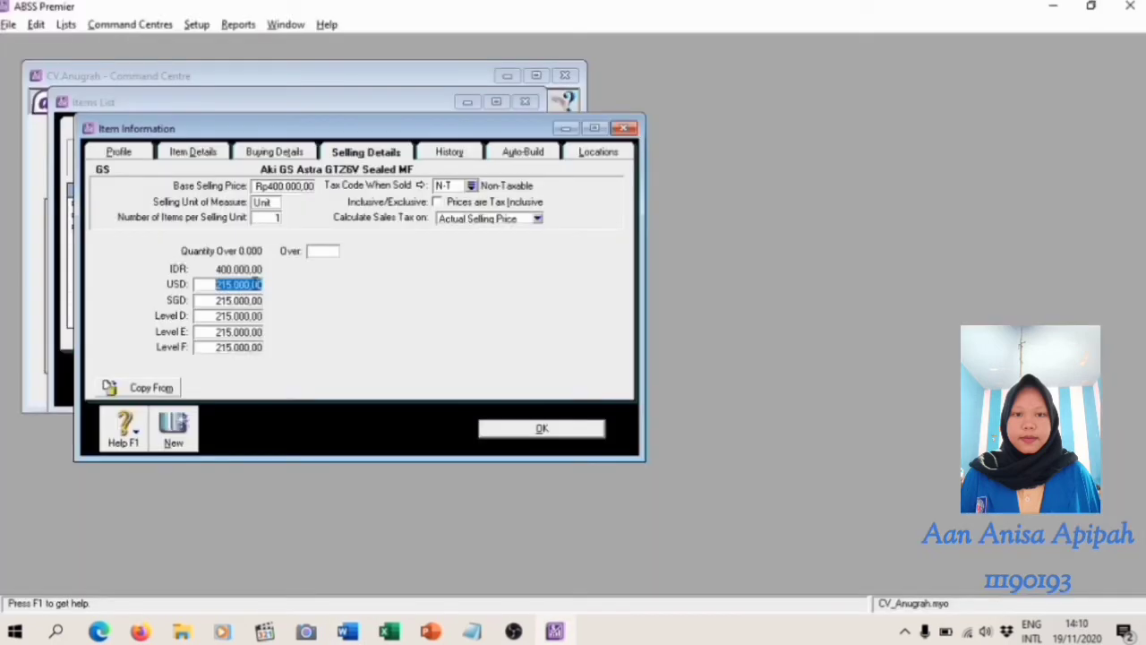
{"action": "type", "text": "28,13"}
{"action": "key", "text": "Tab"}
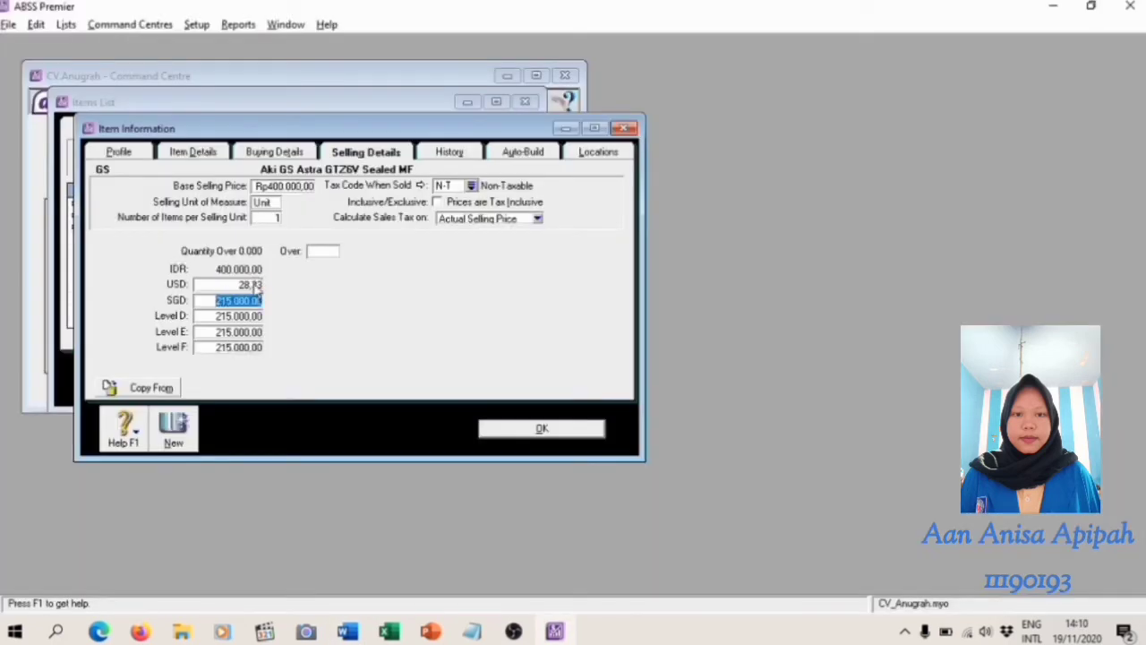
{"action": "key", "text": "alt+Tab"}
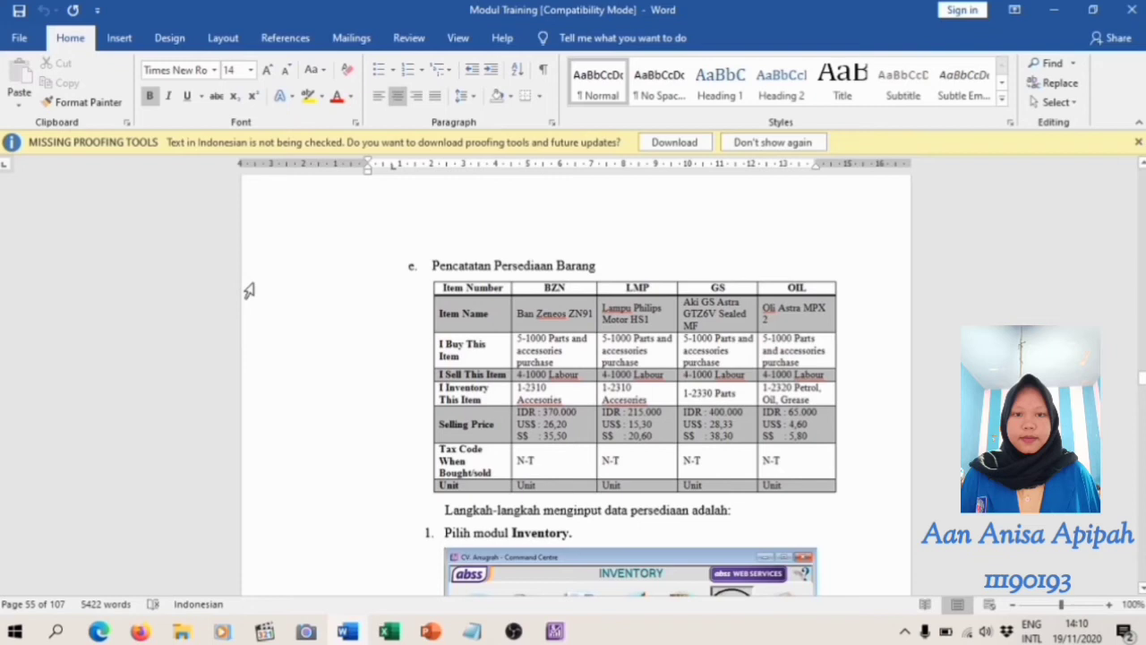
{"action": "key", "text": "alt+Tab"}
{"action": "type", "text": "38,30"}
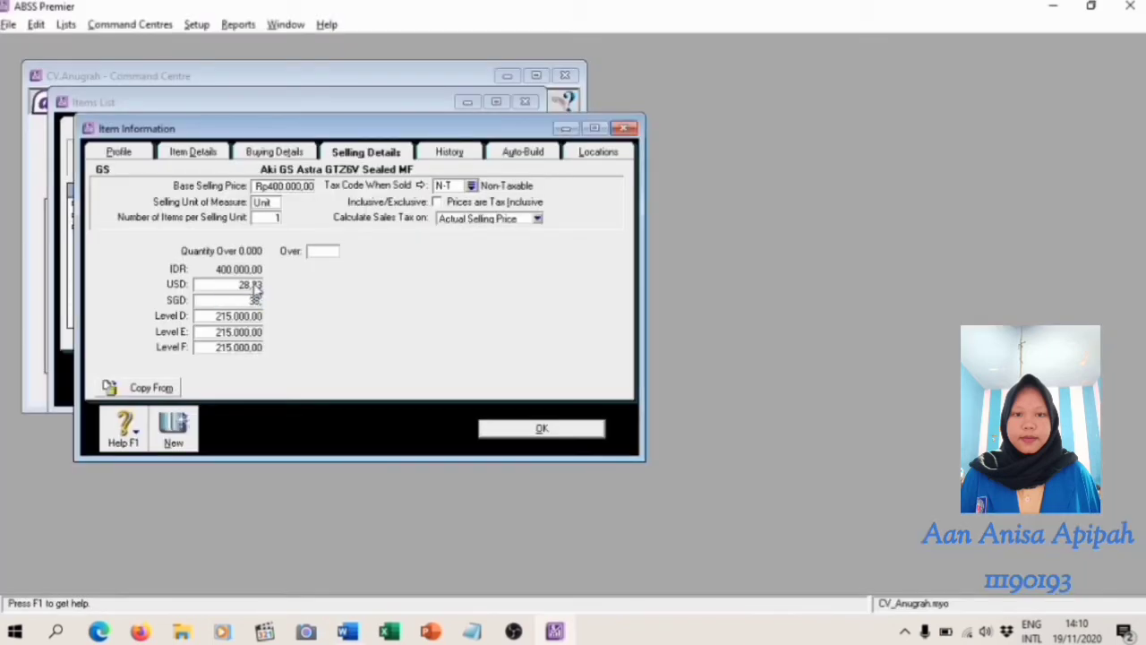
Add another inventory item with item number OIL and name Oli Astra MPX 2
{"action": "left_click", "coordinate": [189, 439]}
{"action": "left_click", "coordinate": [315, 184]}
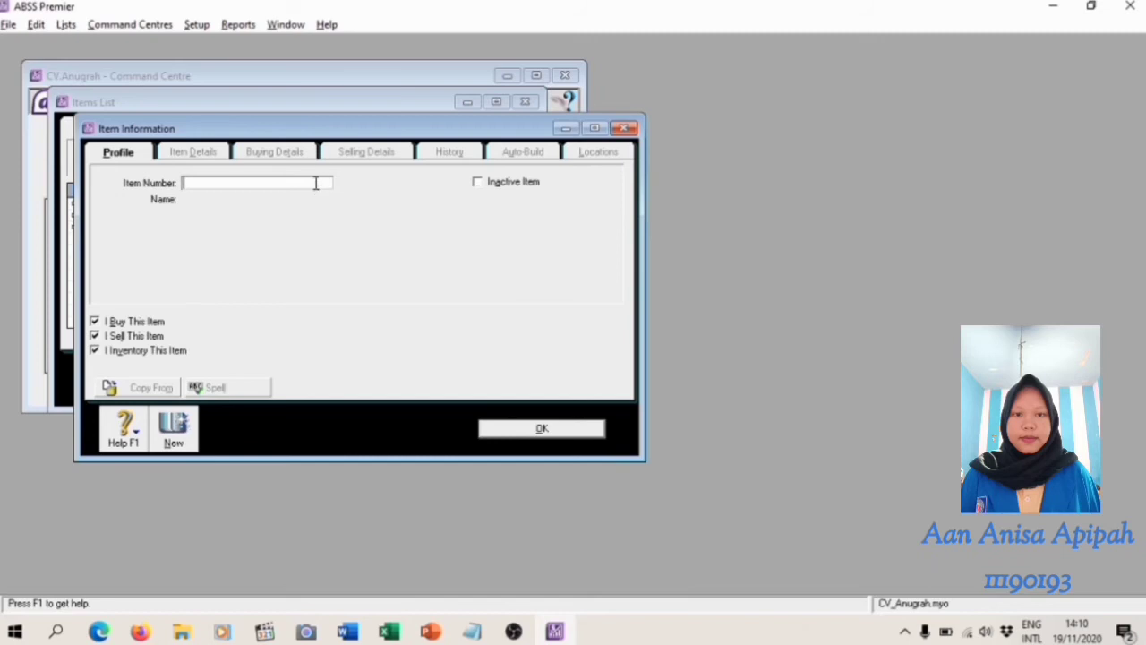
{"action": "type", "text": "OIL"}
{"action": "key", "text": "Tab"}
{"action": "type", "text": "Oil"}
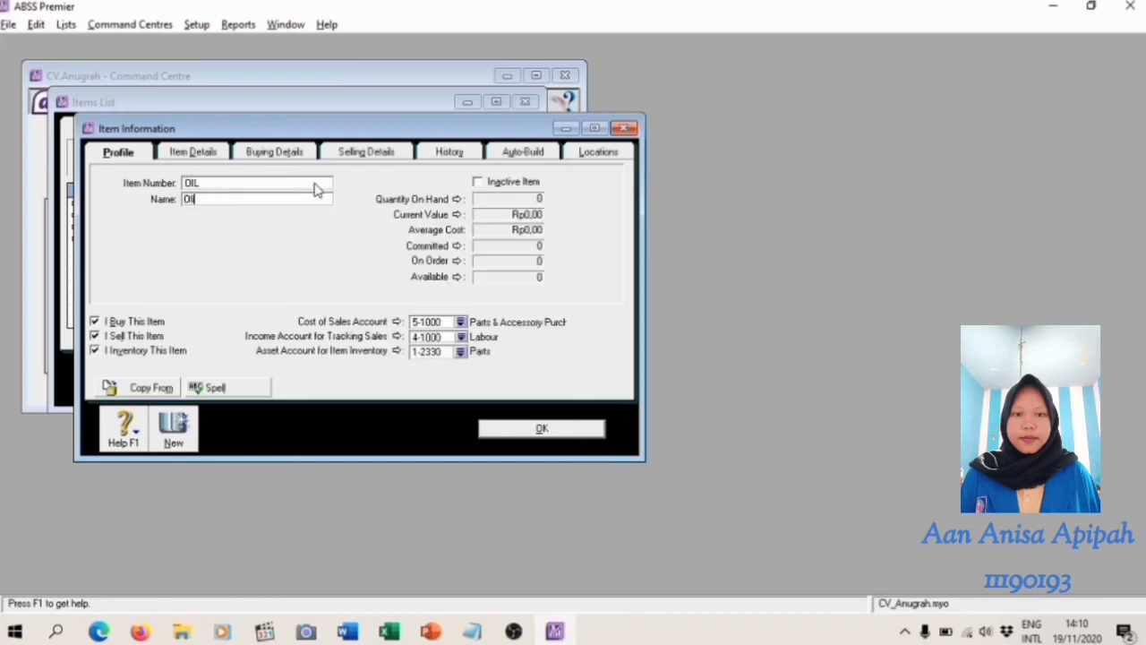
{"action": "type", "text": " Astra MPX 2"}
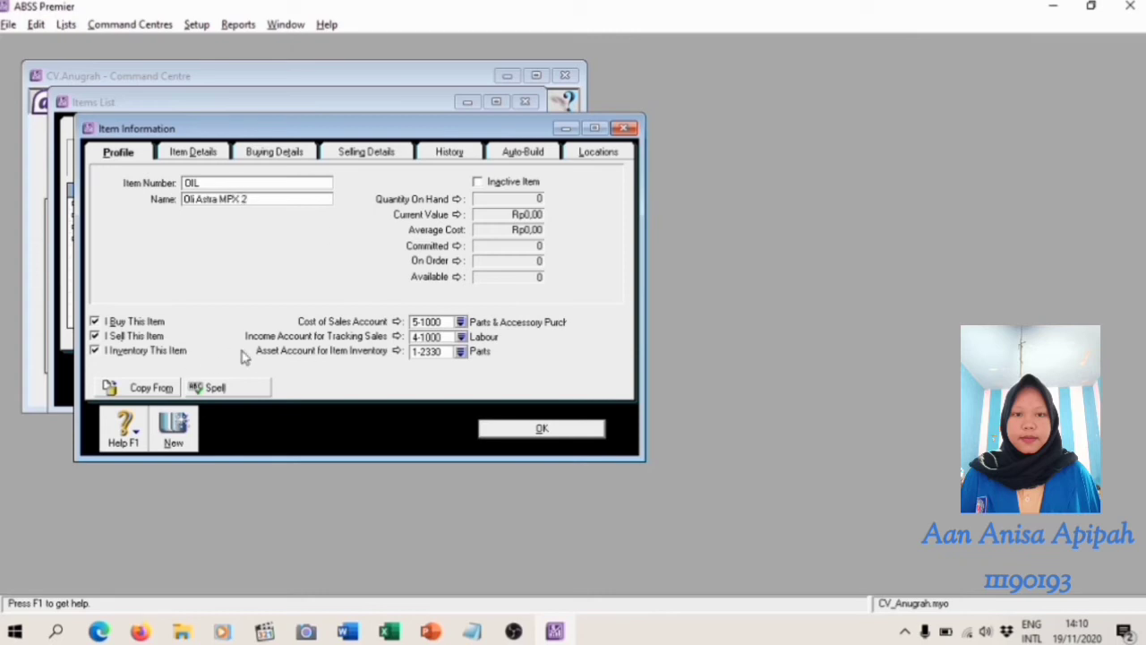
Set the OIL item's inventory asset account to 1-2320 Petrol, Oil, Grease
{"action": "left_click", "coordinate": [461, 353]}
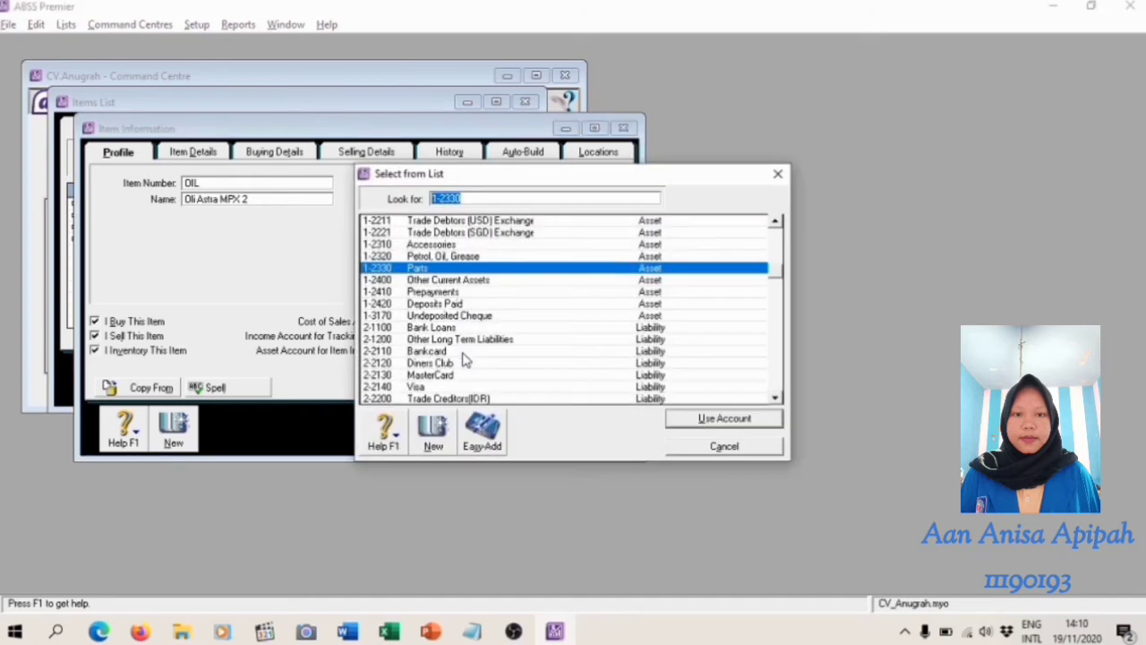
{"action": "left_click", "coordinate": [417, 257]}
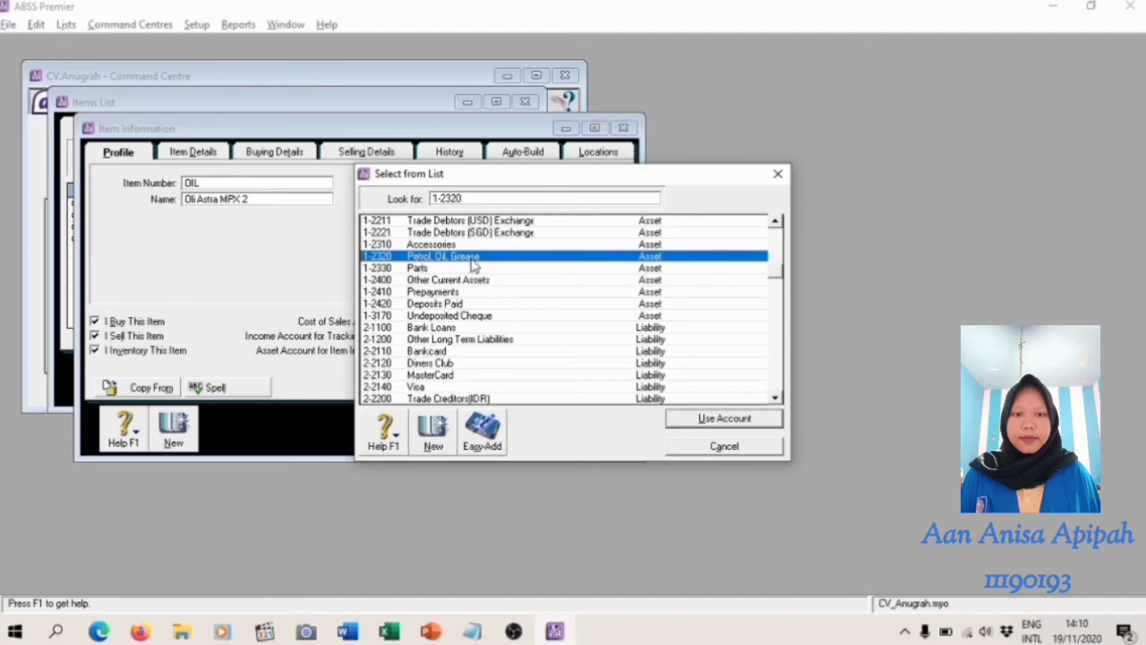
{"action": "double_click", "coordinate": [686, 258]}
Set the OIL item's base selling price to Rp65.000
{"action": "left_click", "coordinate": [362, 152]}
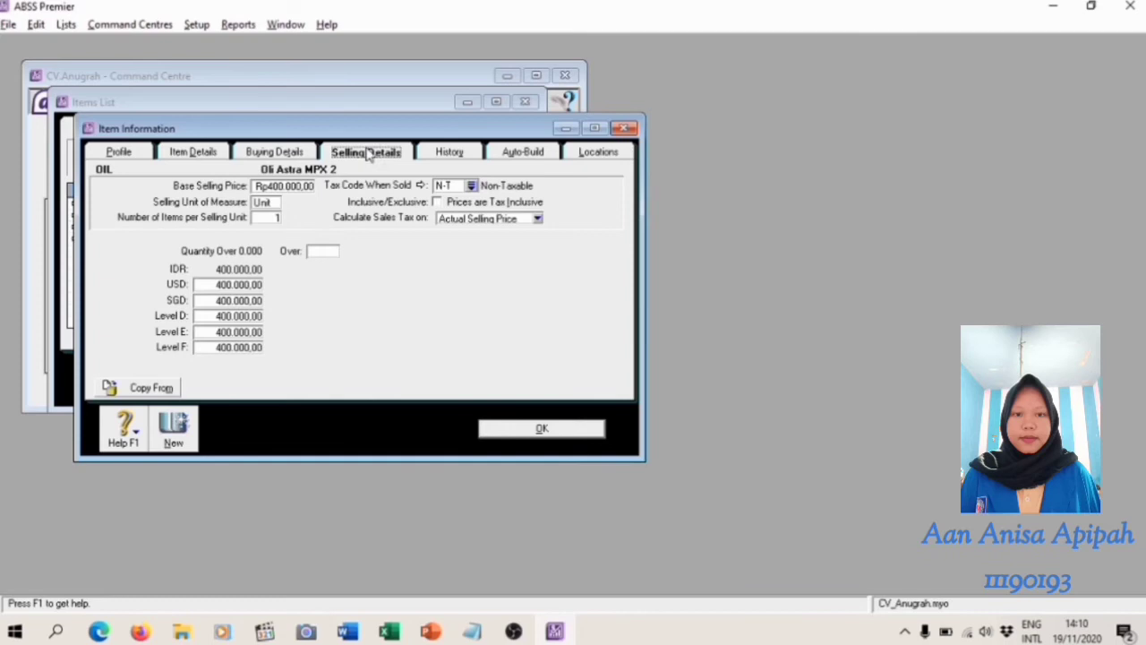
{"action": "left_click", "coordinate": [308, 183]}
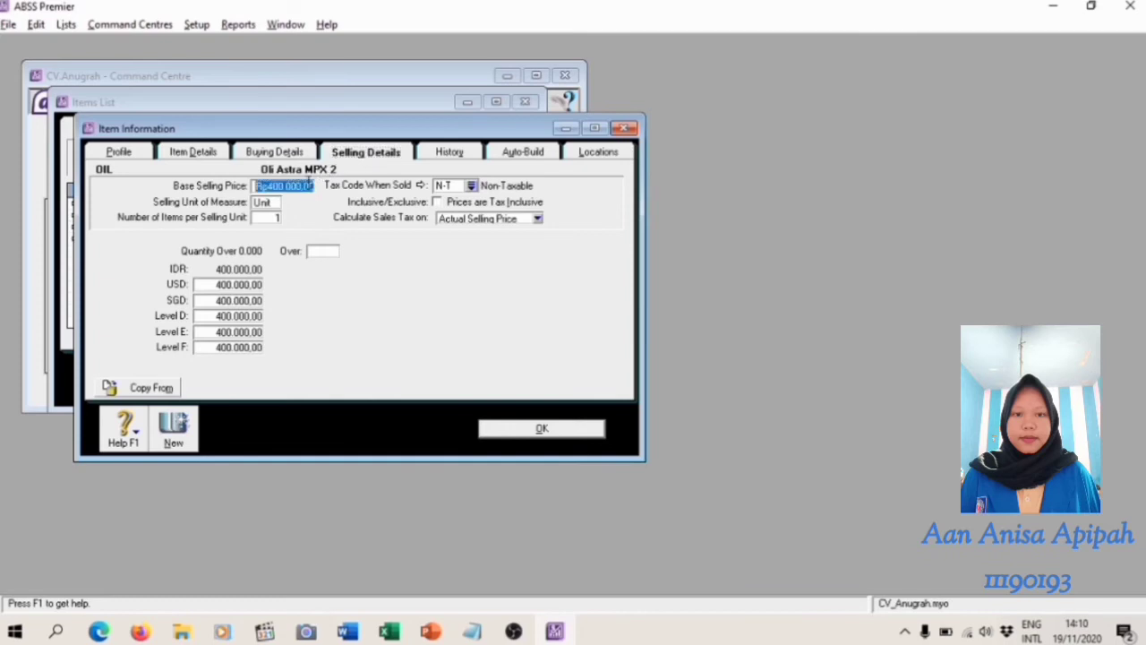
{"action": "key", "text": "BackSpace"}
{"action": "type", "text": "65.000"}
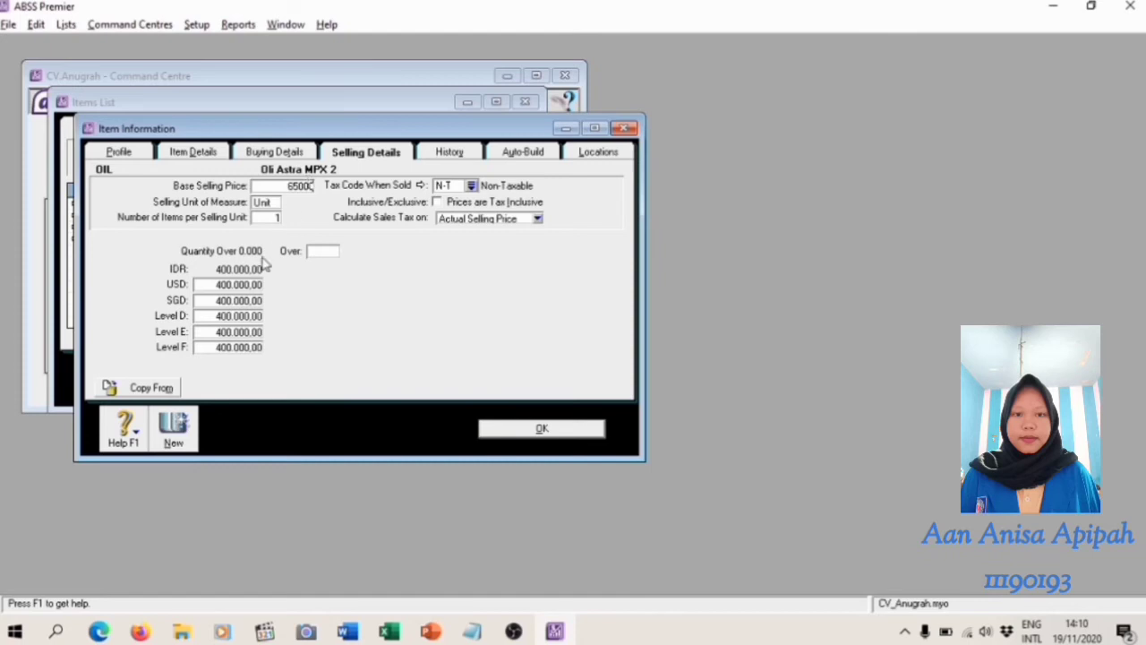
Set the OIL item's USD selling price to 4,60 and SGD selling price to 5,80, then save it and close the items list
{"action": "left_click", "coordinate": [253, 283]}
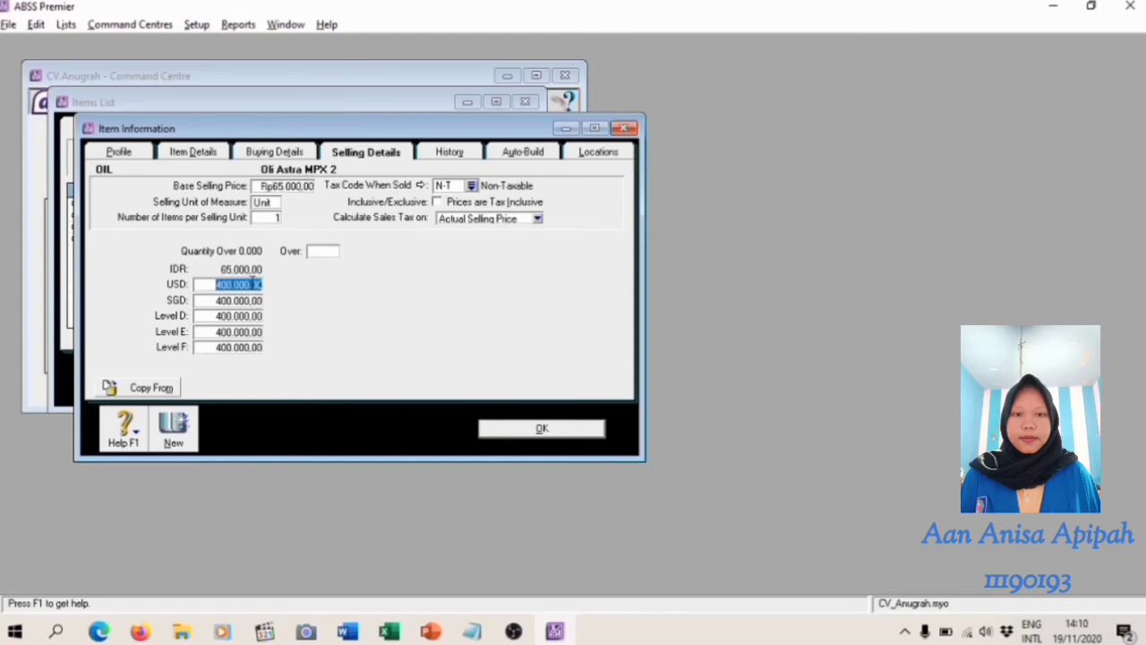
{"action": "type", "text": "4,60"}
{"action": "key", "text": "Tab"}
{"action": "type", "text": "5,80"}
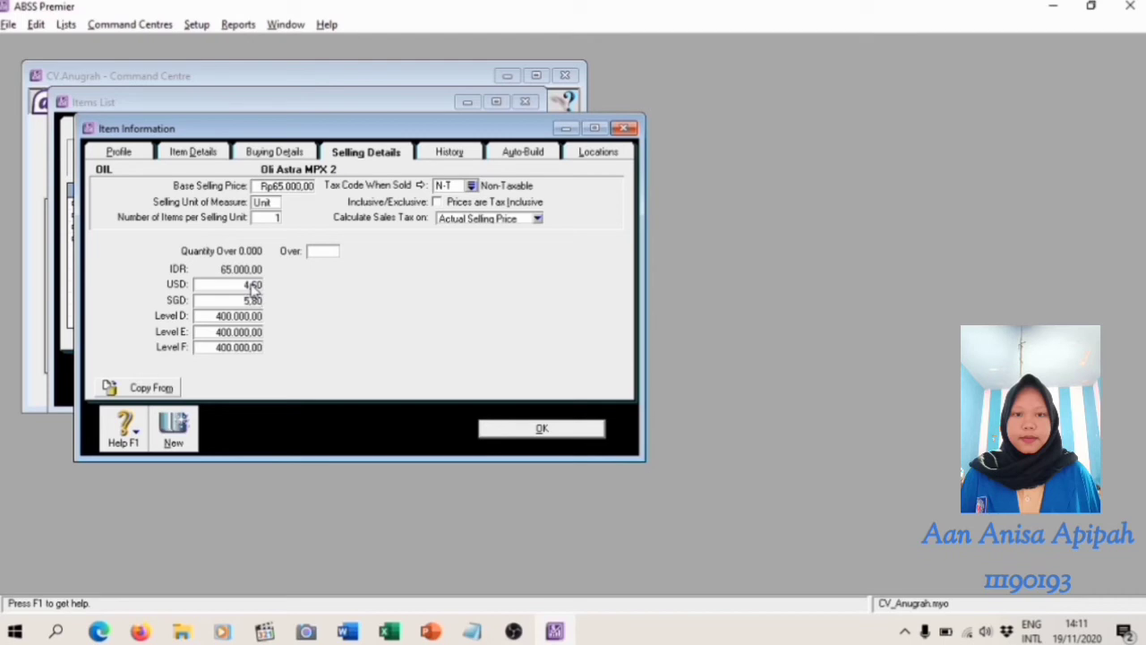
{"action": "left_click", "coordinate": [556, 432]}
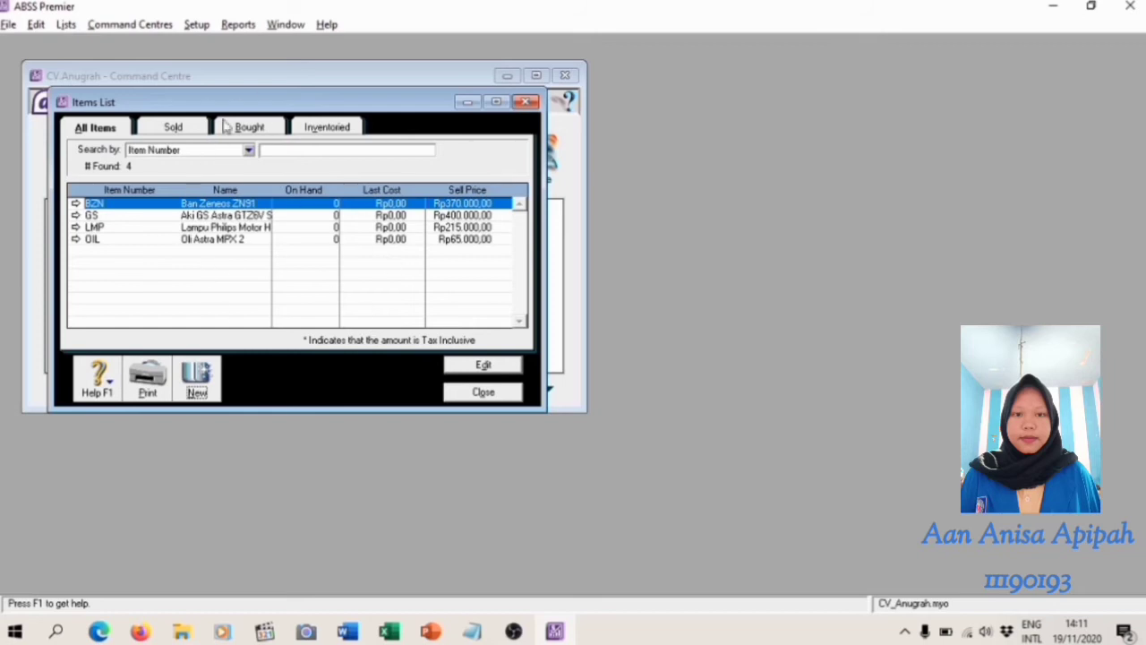
{"action": "left_click", "coordinate": [502, 393]}
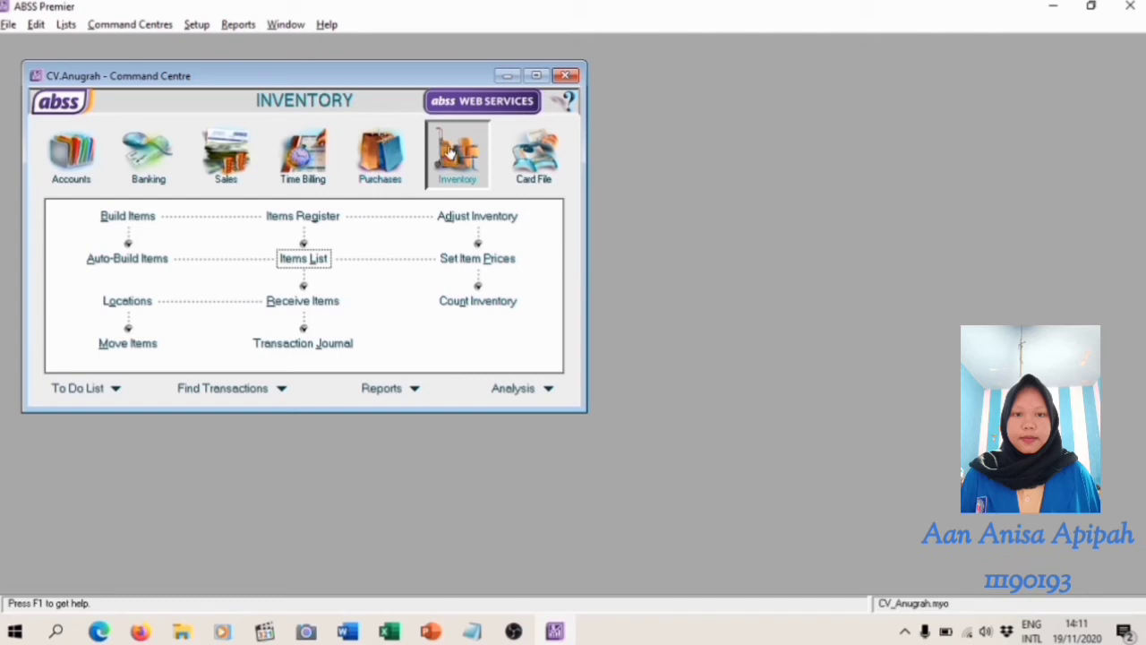
Open the inventory count and look up the stock opening balances table in the Word module
{"action": "left_click", "coordinate": [517, 304]}
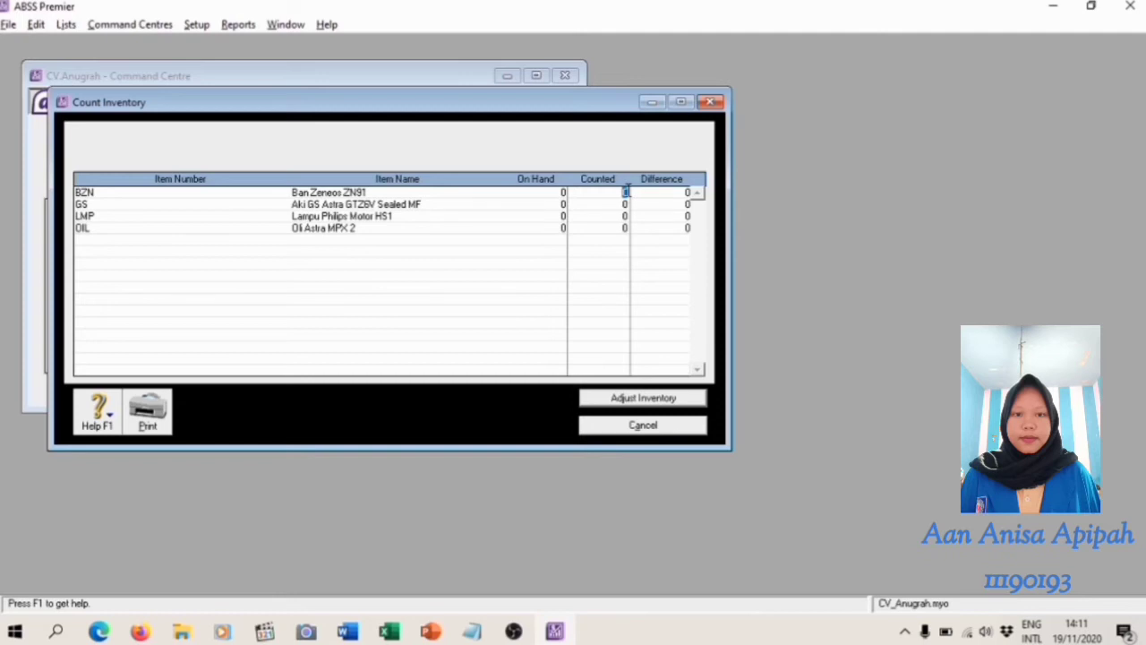
{"action": "key", "text": "alt+Tab"}
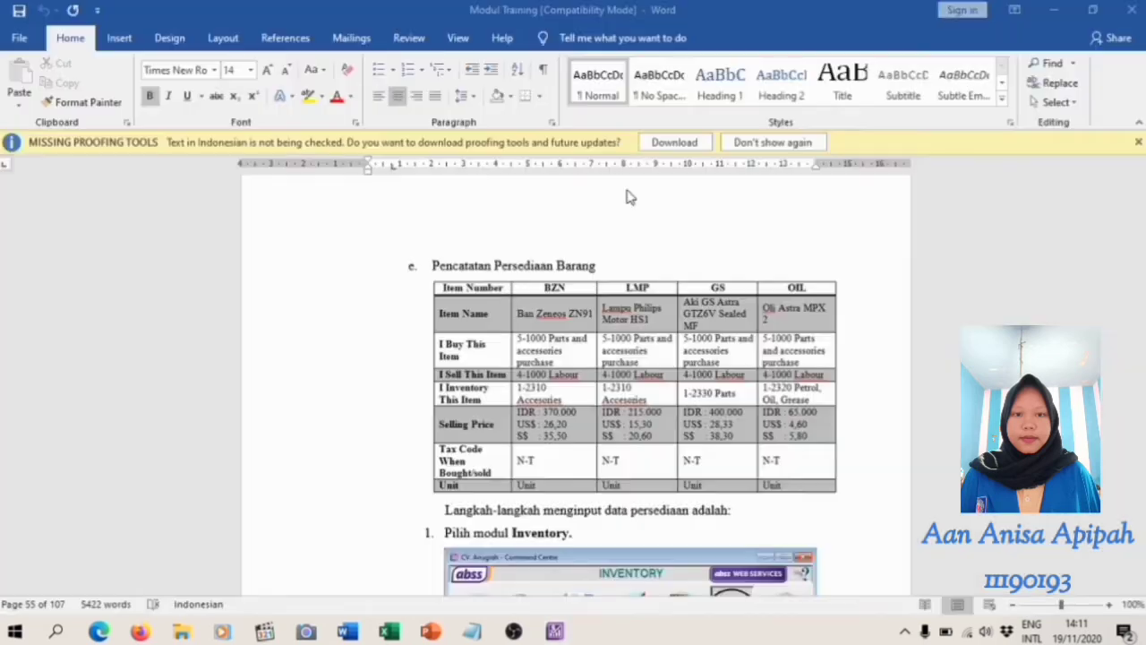
{"action": "scroll", "coordinate": [627, 187], "scroll_direction": "down", "scroll_amount": 10}
{"action": "scroll", "coordinate": [694, 240], "scroll_direction": "down", "scroll_amount": 15}
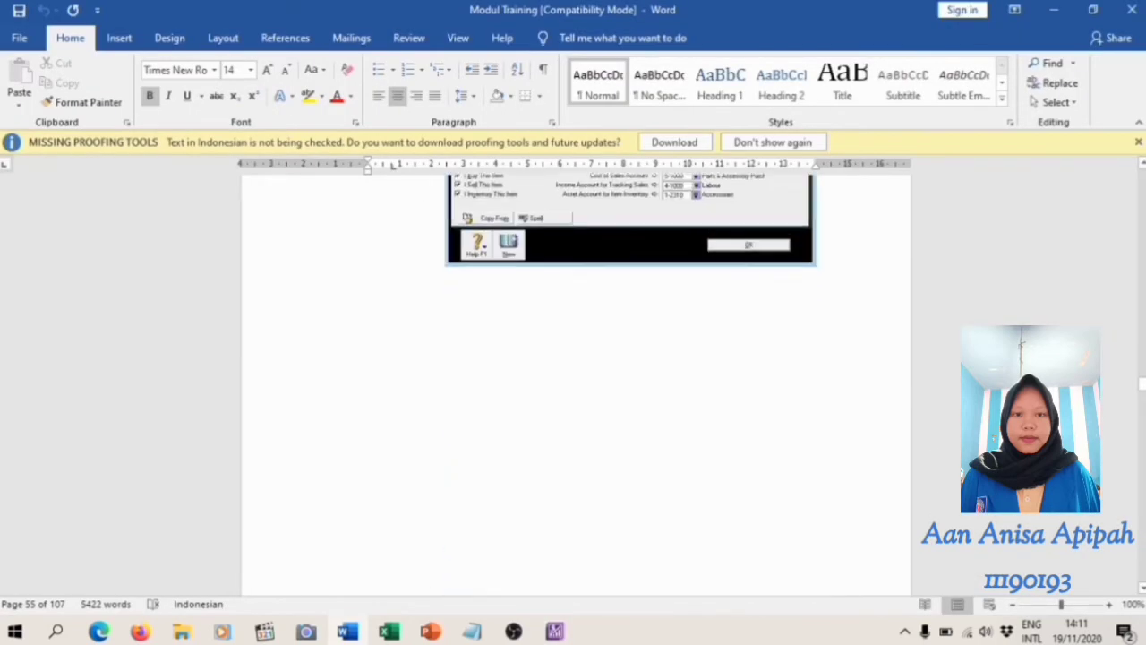
{"action": "scroll", "coordinate": [694, 240], "scroll_direction": "up", "scroll_amount": 1}
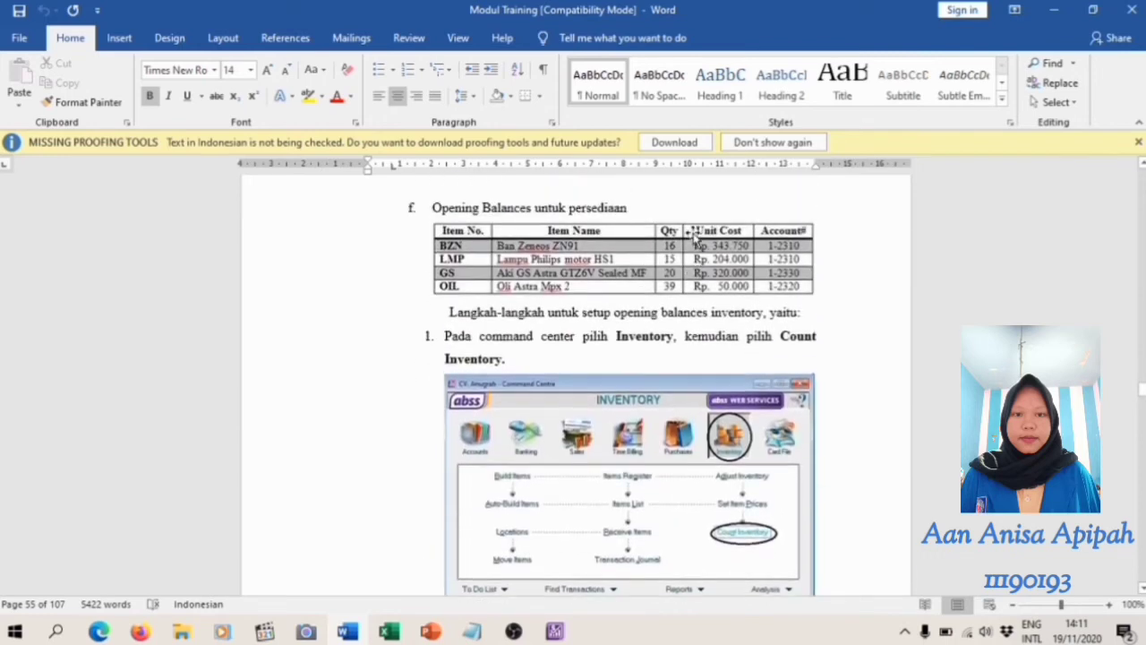
{"action": "key", "text": "alt+Tab"}
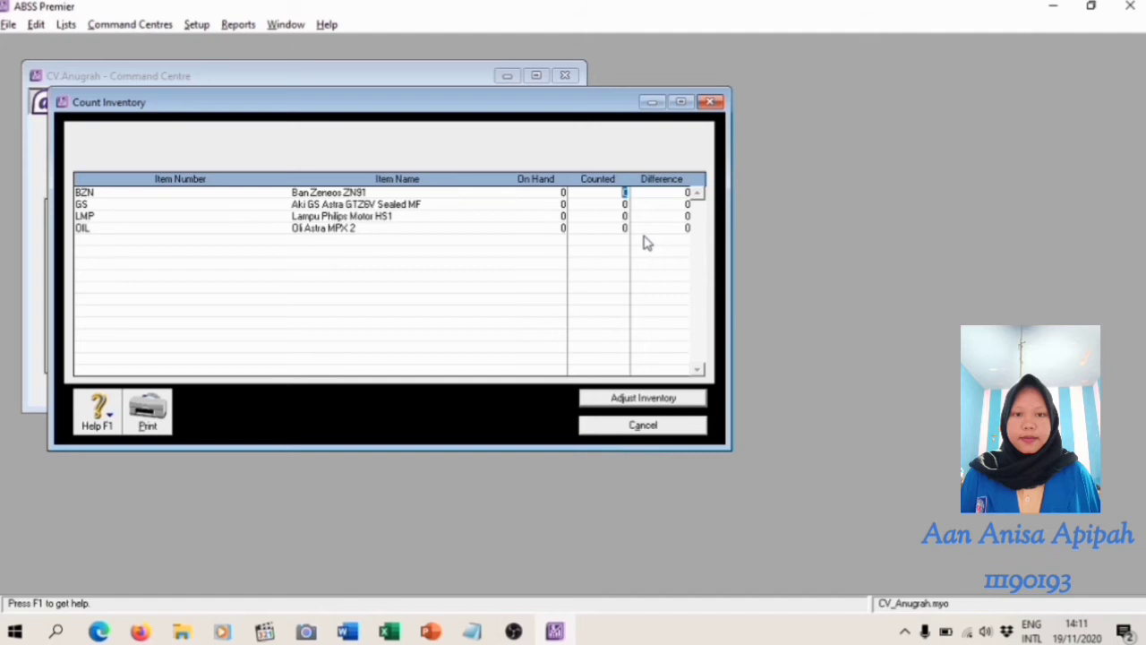
Enter counted quantities of 16 for BZN, 20 for GS, 15 for LMP and 39 for OIL, and proceed to adjust them as opening balances
{"action": "type", "text": "16"}
{"action": "key", "text": "Tab"}
{"action": "type", "text": "20"}
{"action": "key", "text": "Tab"}
{"action": "type", "text": "15"}
{"action": "key", "text": "Tab"}
{"action": "type", "text": "35"}
{"action": "left_click", "coordinate": [647, 401]}
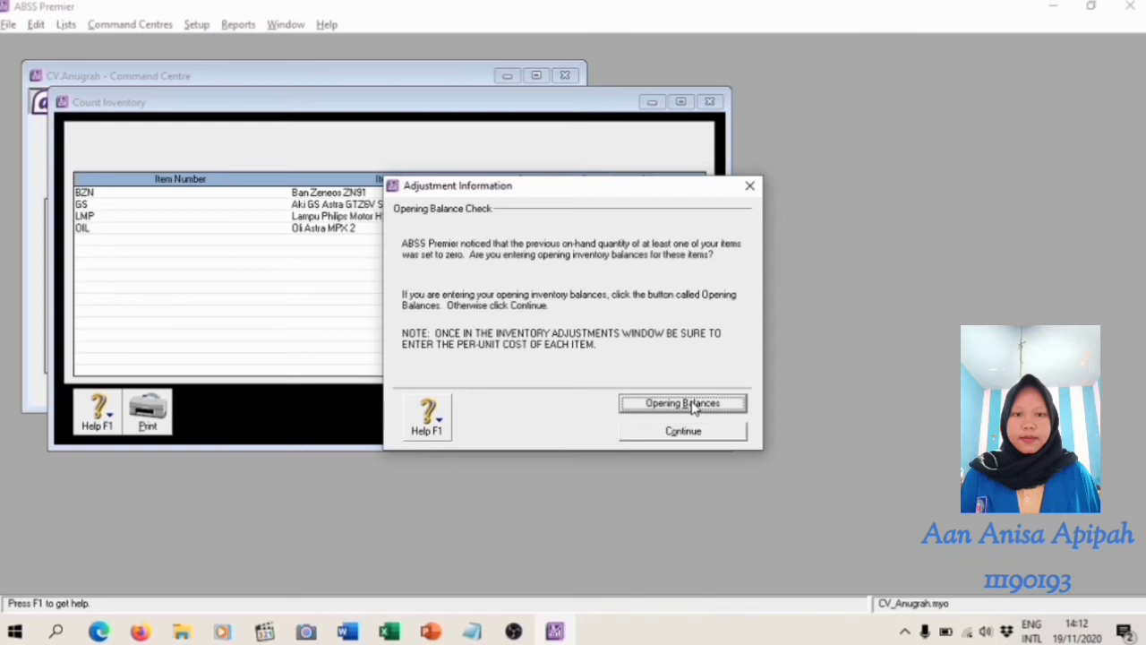
{"action": "left_click", "coordinate": [695, 405]}
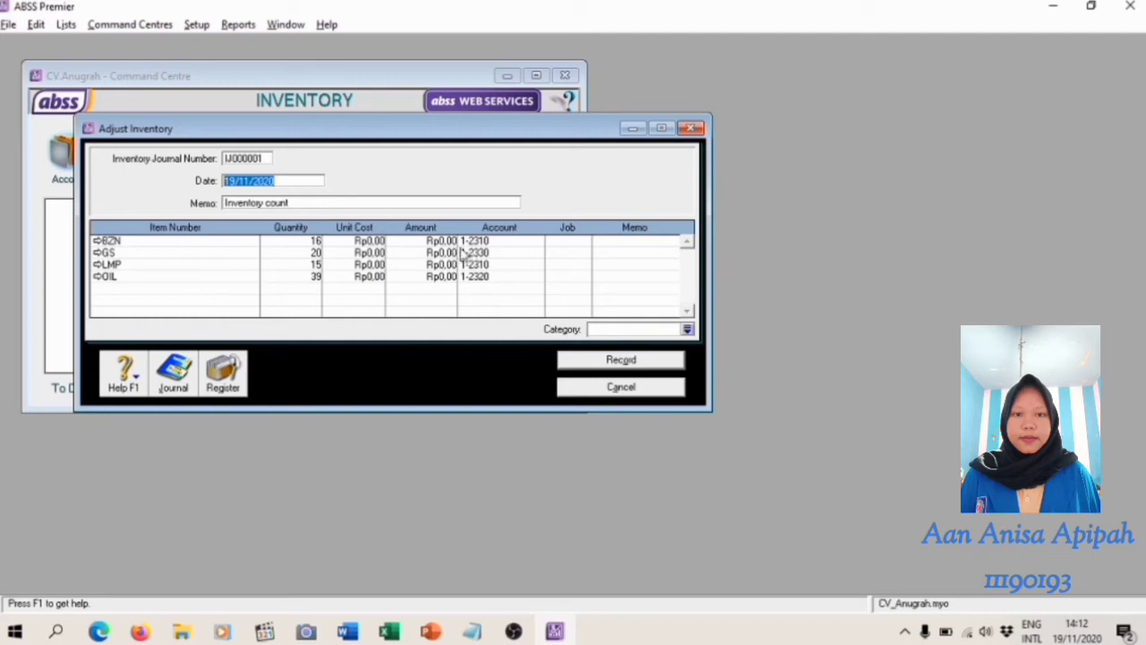
Set the inventory journal number of the adjustment to IJ200001
{"action": "left_click", "coordinate": [258, 157]}
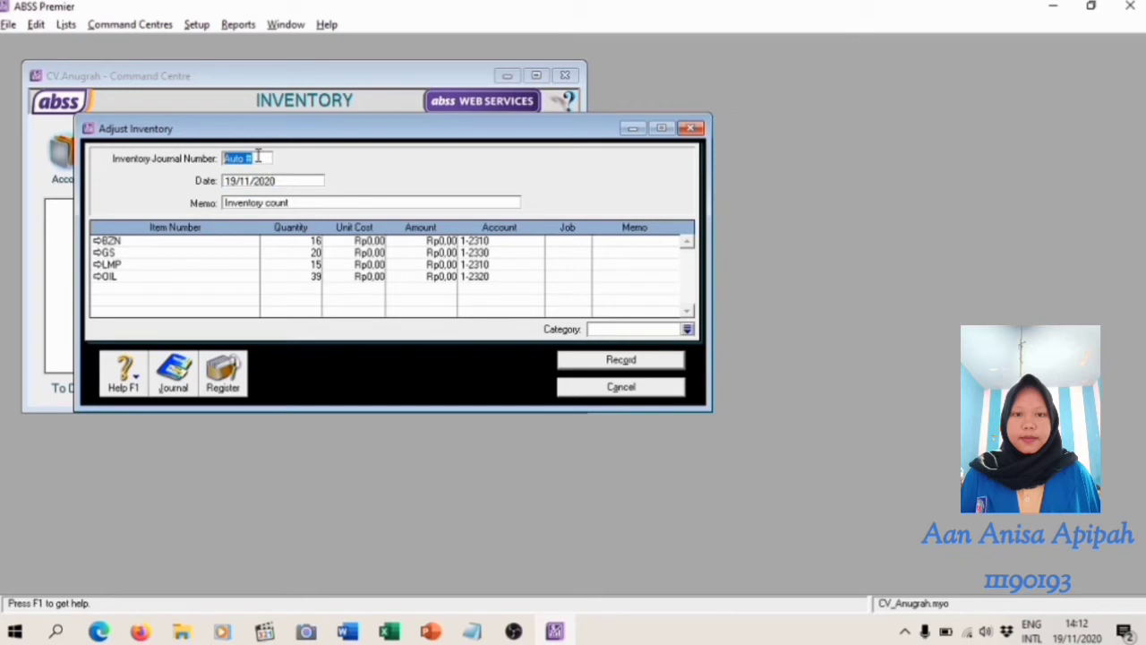
{"action": "key", "text": "BackSpace"}
{"action": "type", "text": "IJ200001"}
Set the inventory adjustment date to 01/01/2020
{"action": "left_click", "coordinate": [250, 181]}
{"action": "left_click", "coordinate": [250, 183]}
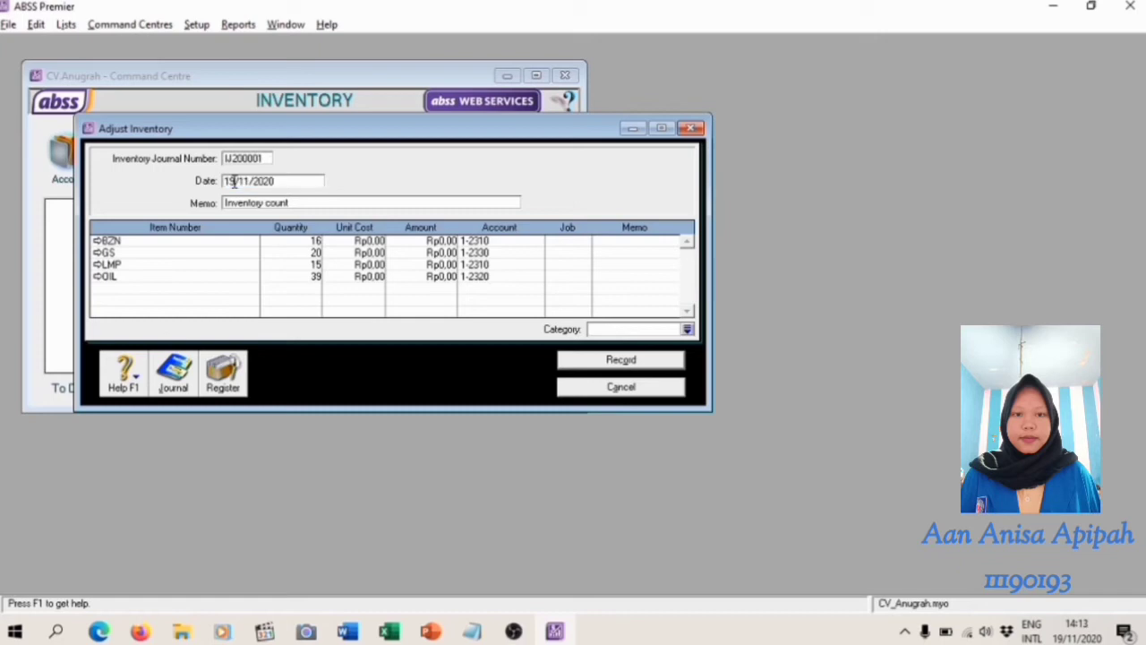
{"action": "key", "text": "BackSpace"}
{"action": "key", "text": "BackSpace"}
{"action": "type", "text": "01"}
{"action": "key", "text": "Right"}
{"action": "key", "text": "Right"}
{"action": "key", "text": "BackSpace"}
{"action": "type", "text": "0"}
Change the adjustment memo to "Inventory Opening Balances"
{"action": "left_click", "coordinate": [300, 201]}
{"action": "left_click", "coordinate": [299, 201]}
{"action": "key", "text": "BackSpace"}
{"action": "key", "text": "BackSpace"}
{"action": "key", "text": "BackSpace"}
{"action": "key", "text": "BackSpace"}
{"action": "key", "text": "BackSpace"}
{"action": "type", "text": "Opening Balances"}
Look up the unit costs in the Word module and enter 343750 for BZN and 320000 for GS
{"action": "left_click", "coordinate": [369, 241]}
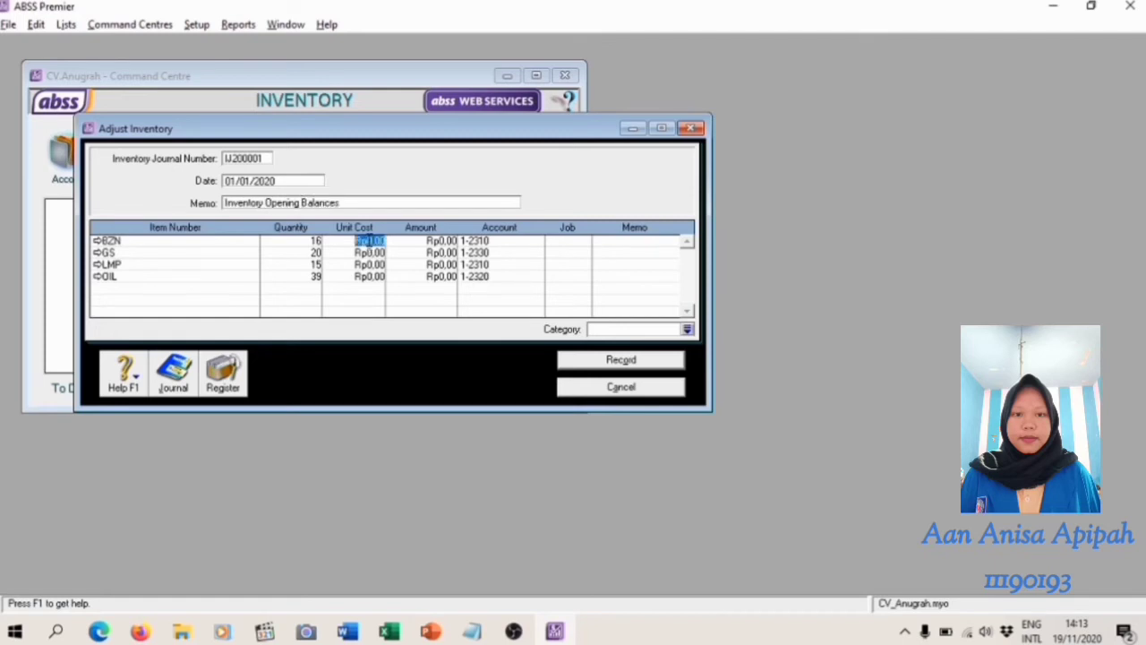
{"action": "key", "text": "alt+Tab"}
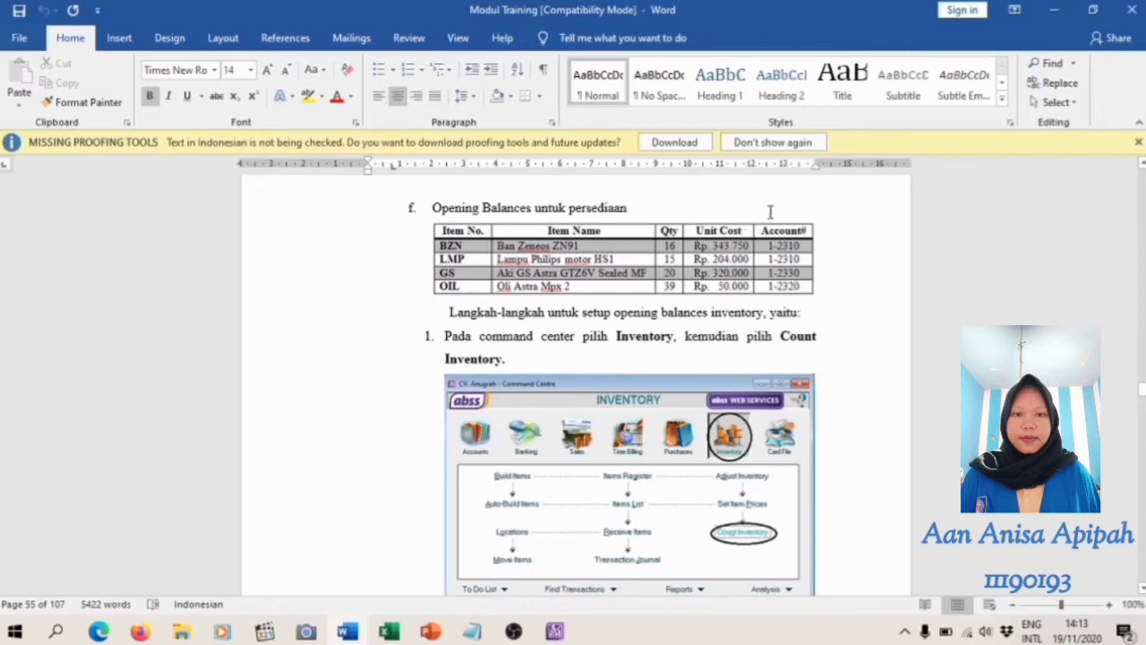
{"action": "key", "text": "alt+Tab"}
{"action": "type", "text": "343750"}
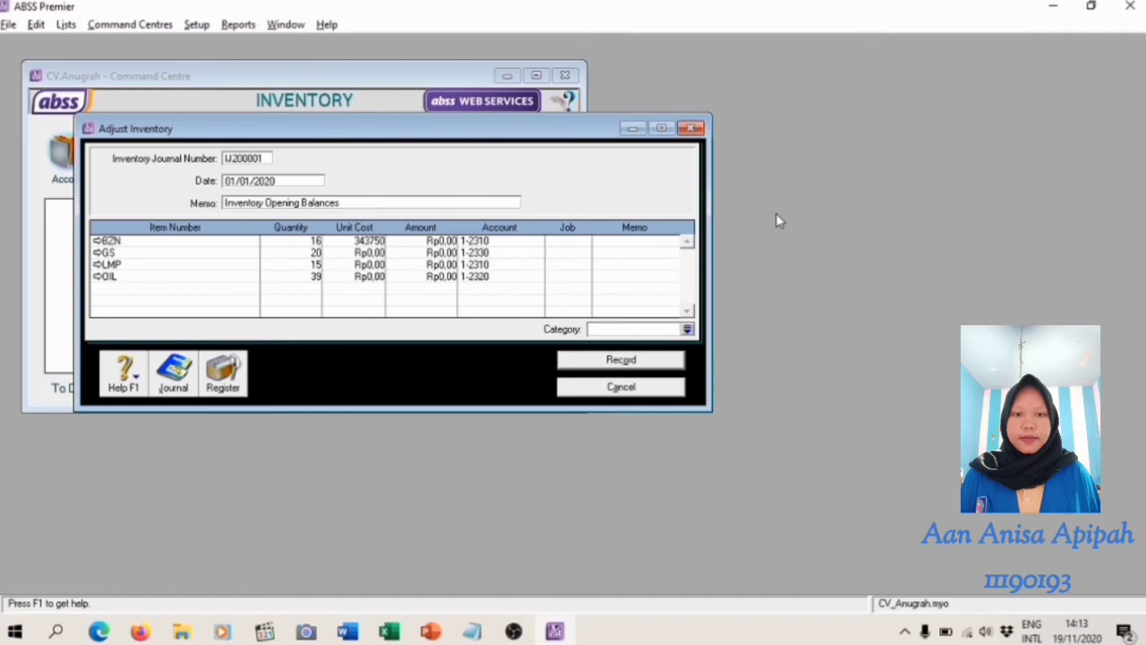
{"action": "key", "text": "Down"}
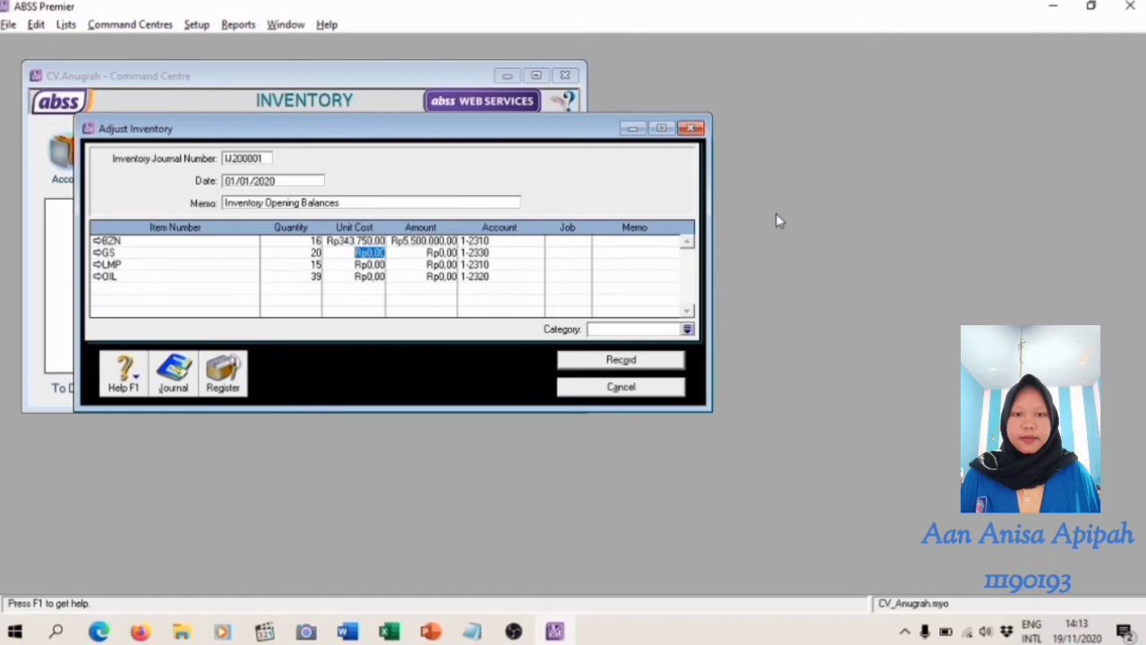
{"action": "type", "text": "320000"}
{"action": "key", "text": "Down"}
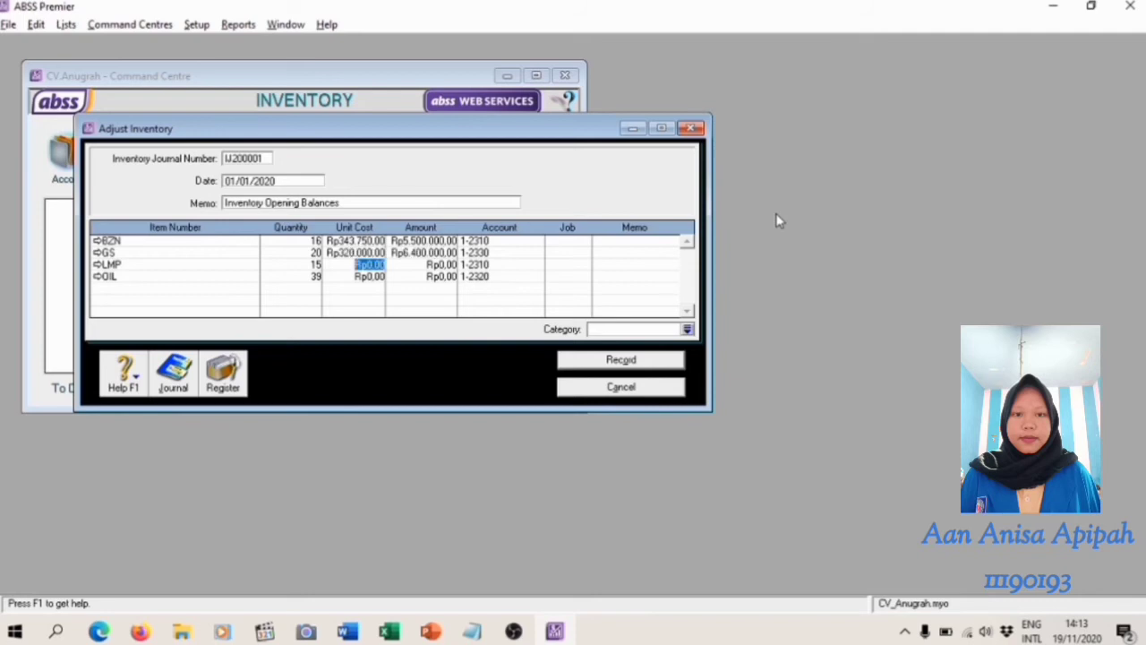
Enter unit costs of 204000 for LMP and 50000 for OIL
{"action": "type", "text": "204000"}
{"action": "key", "text": "Down"}
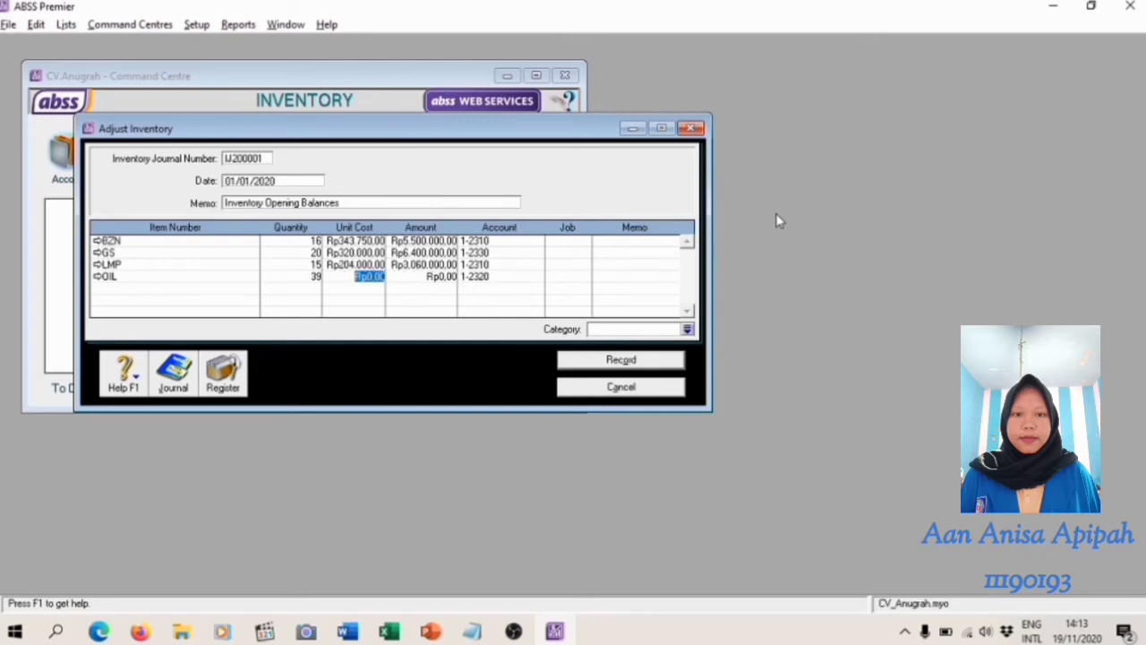
{"action": "type", "text": "50000"}
{"action": "key", "text": "Up"}
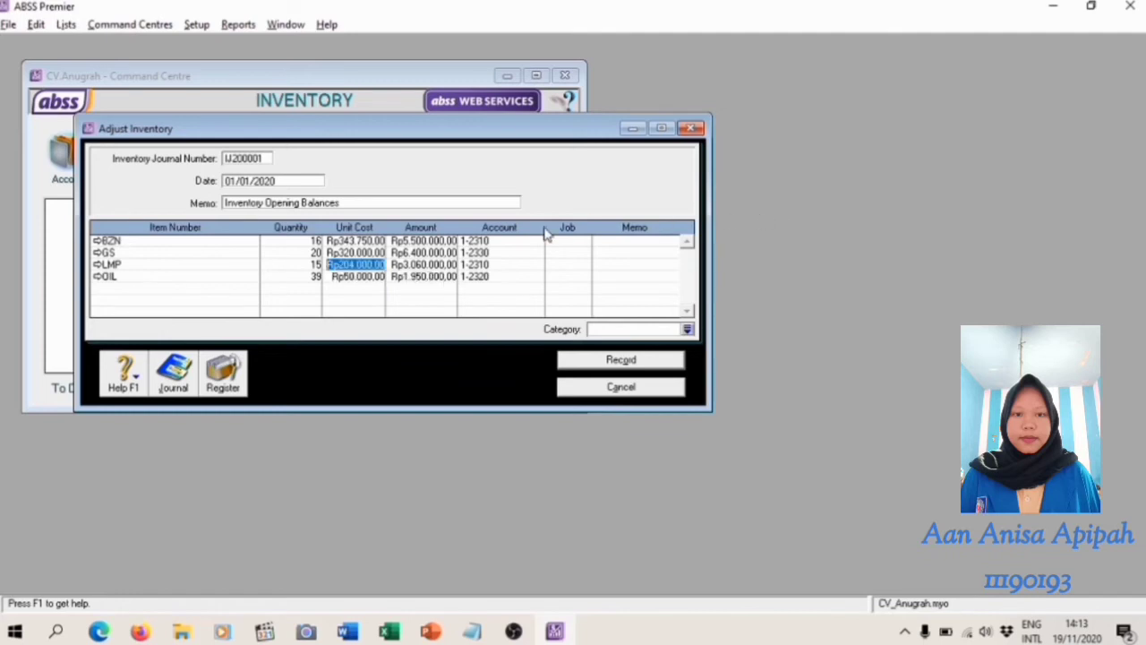
Check the line amounts and review the recap of the inventory adjustment transaction
{"action": "left_click", "coordinate": [424, 242]}
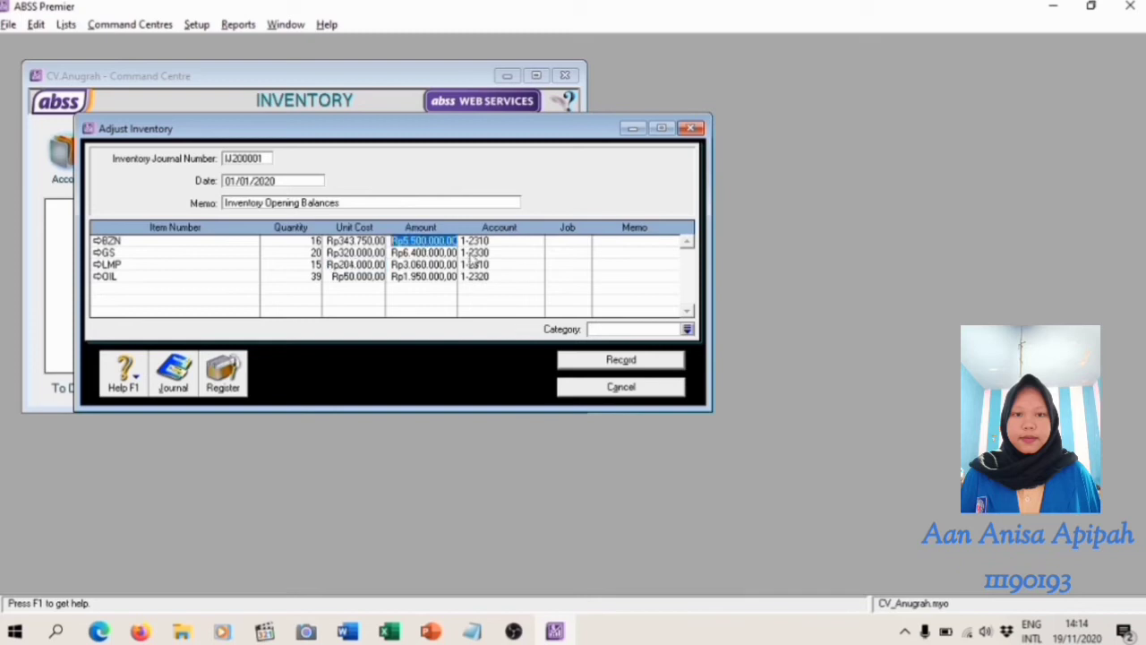
{"action": "left_click", "coordinate": [447, 266]}
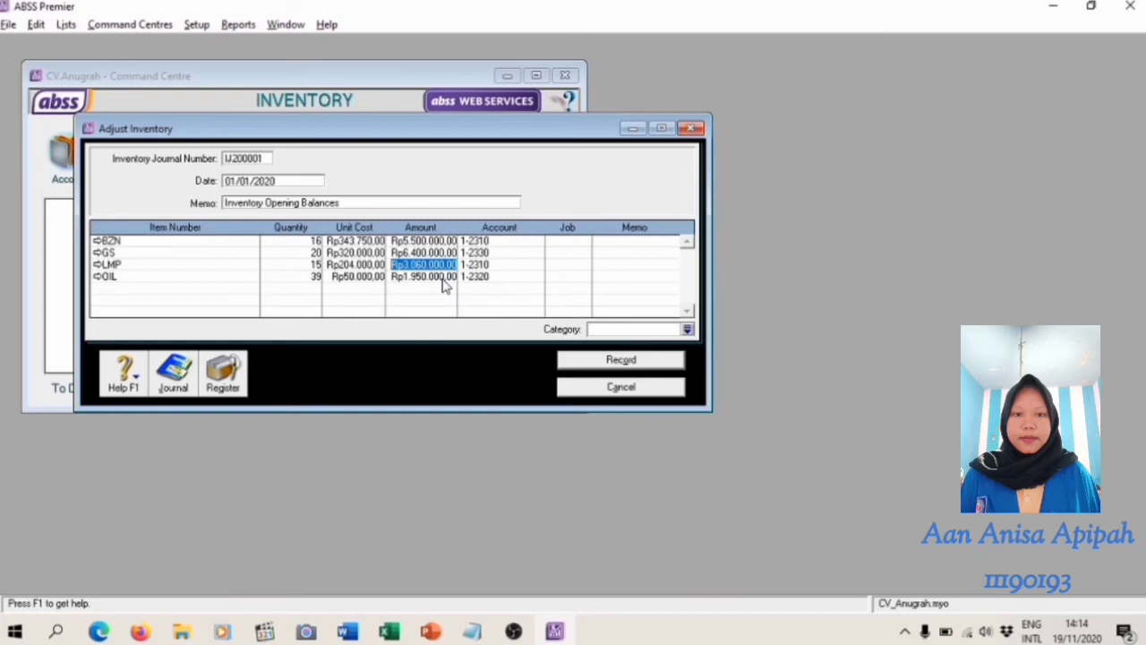
{"action": "key", "text": "ctrl+r"}
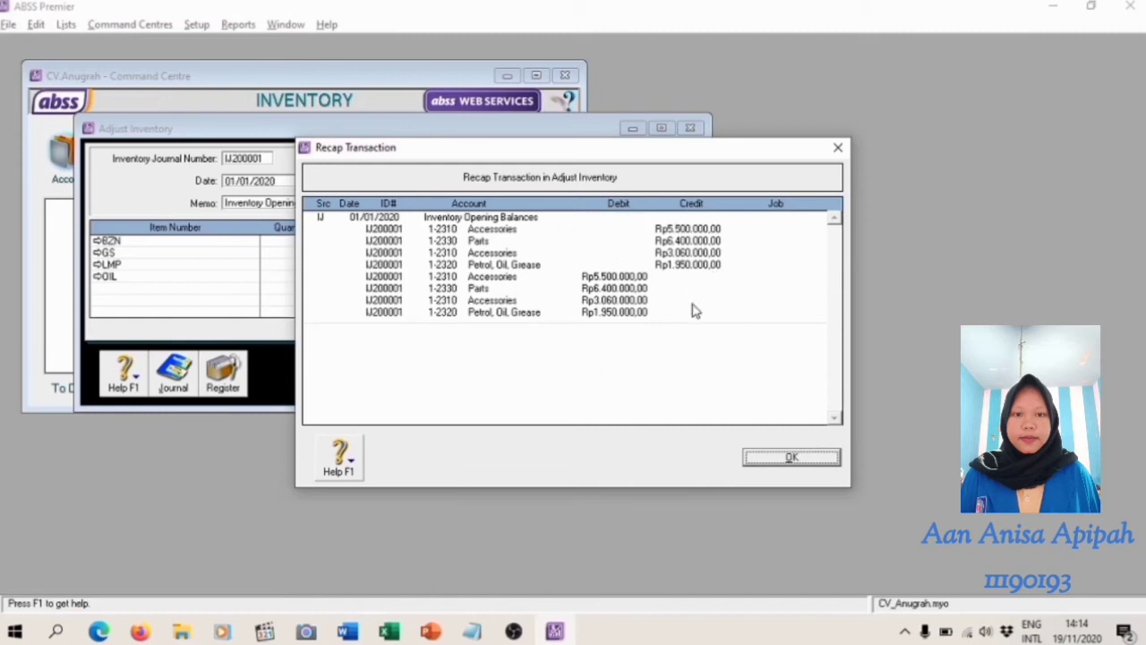
{"action": "left_click", "coordinate": [813, 460]}
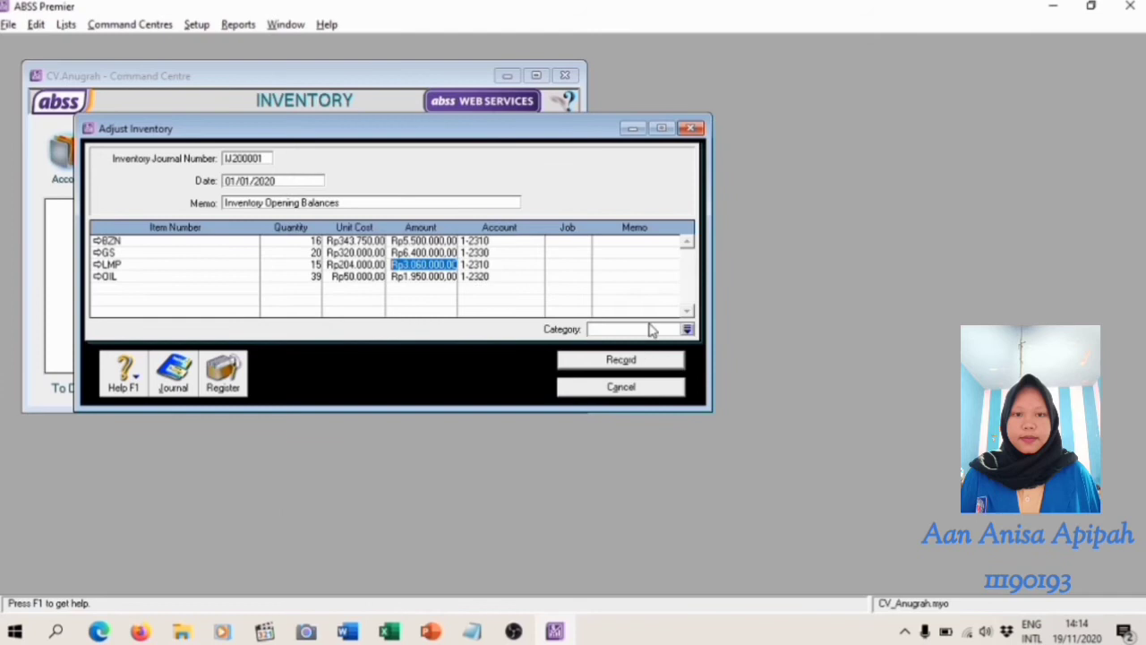
Assign category L (Local) to the inventory adjustment and record it
{"action": "left_click", "coordinate": [686, 329]}
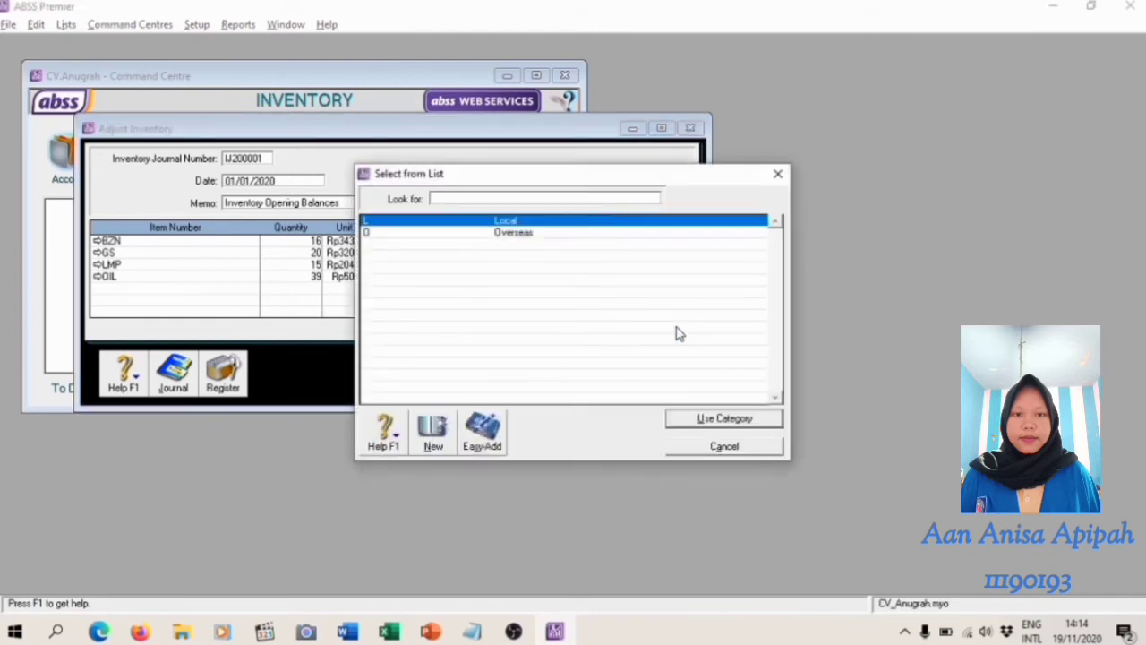
{"action": "key", "text": "Return"}
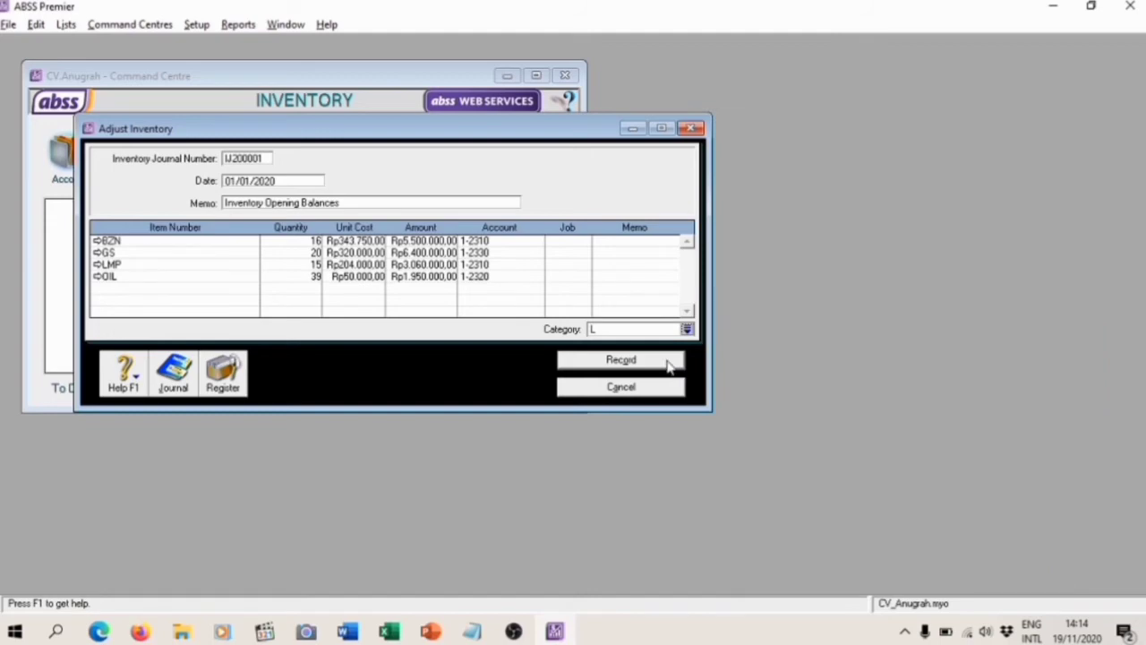
{"action": "left_click", "coordinate": [669, 362]}
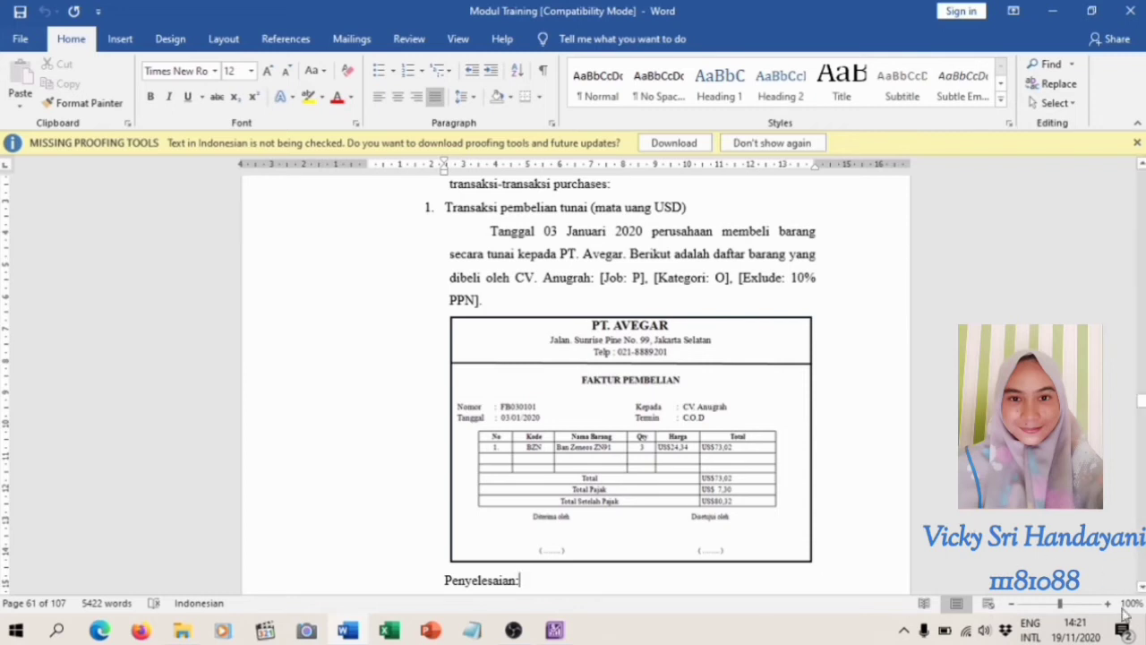
Read the PT. Avegar USD cash purchase invoice in the Word module, and open a new purchase entry in ABSS Premier
{"action": "left_click", "coordinate": [1142, 588]}
{"action": "scroll", "coordinate": [1142, 587], "scroll_direction": "down", "scroll_amount": 5}
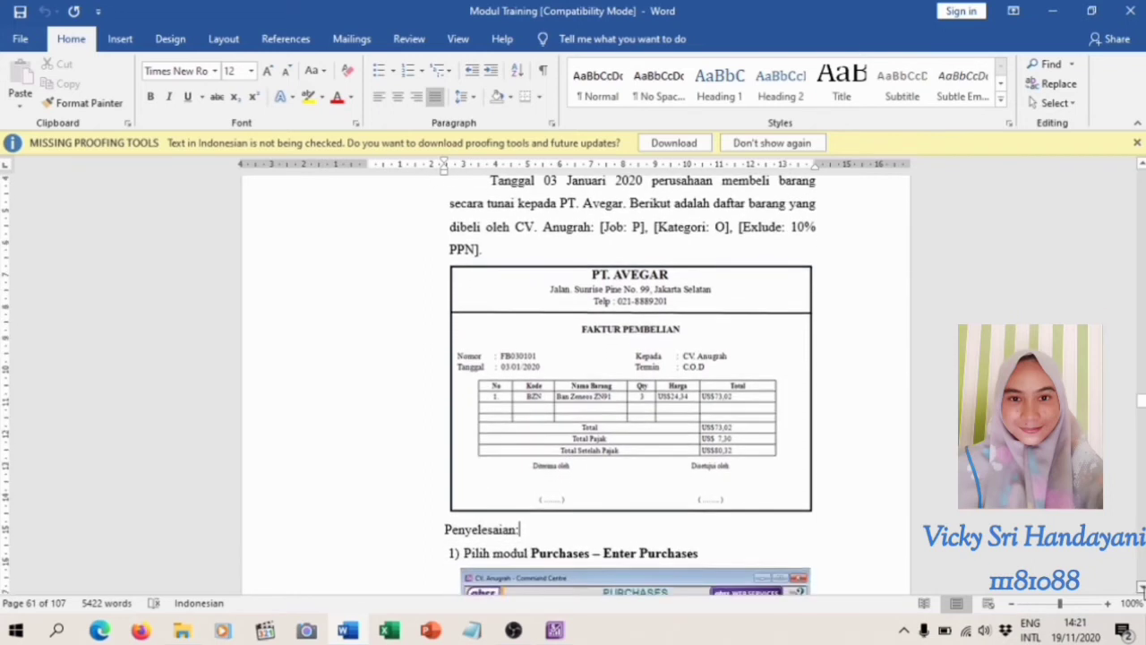
{"action": "scroll", "coordinate": [1142, 587], "scroll_direction": "down", "scroll_amount": 1}
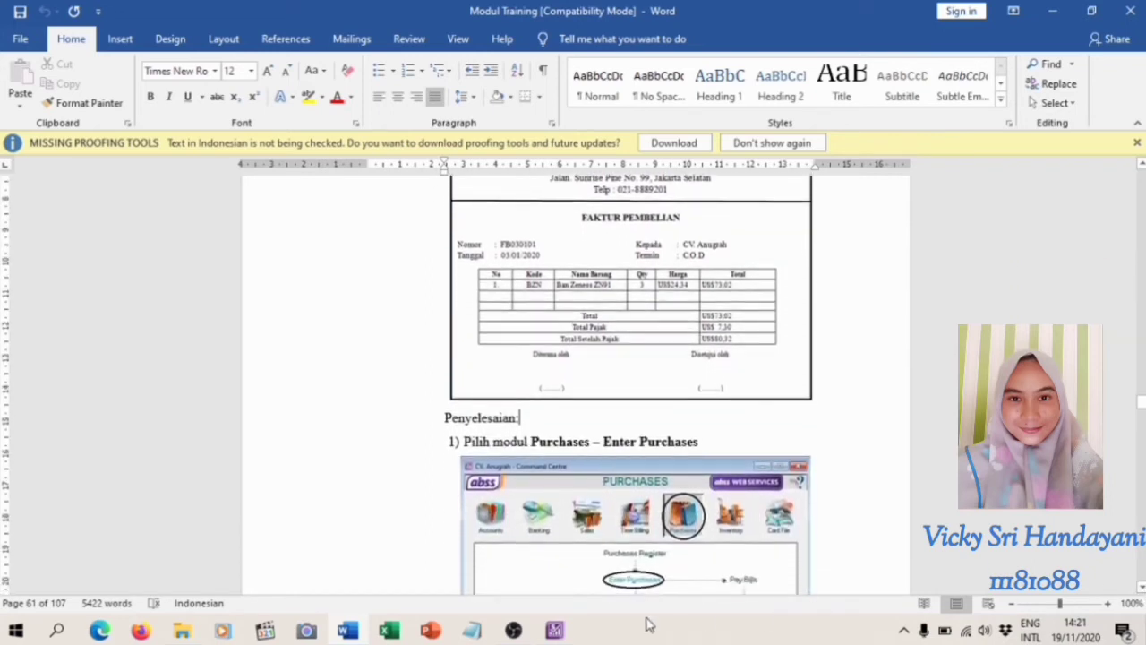
{"action": "left_click", "coordinate": [555, 632]}
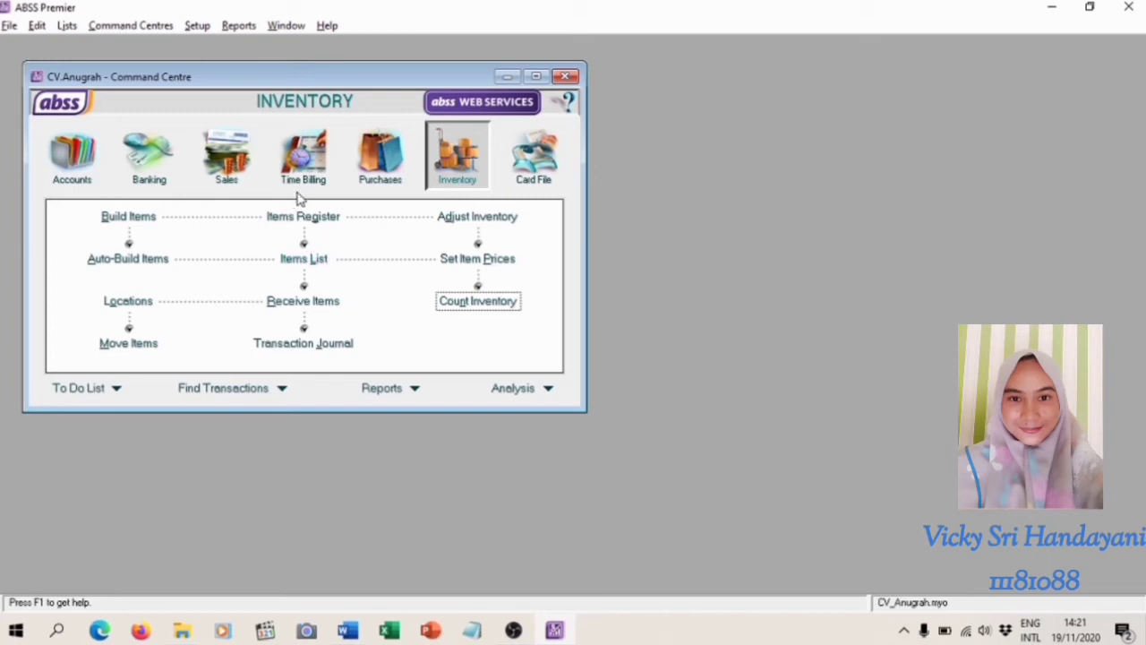
{"action": "left_click", "coordinate": [380, 168]}
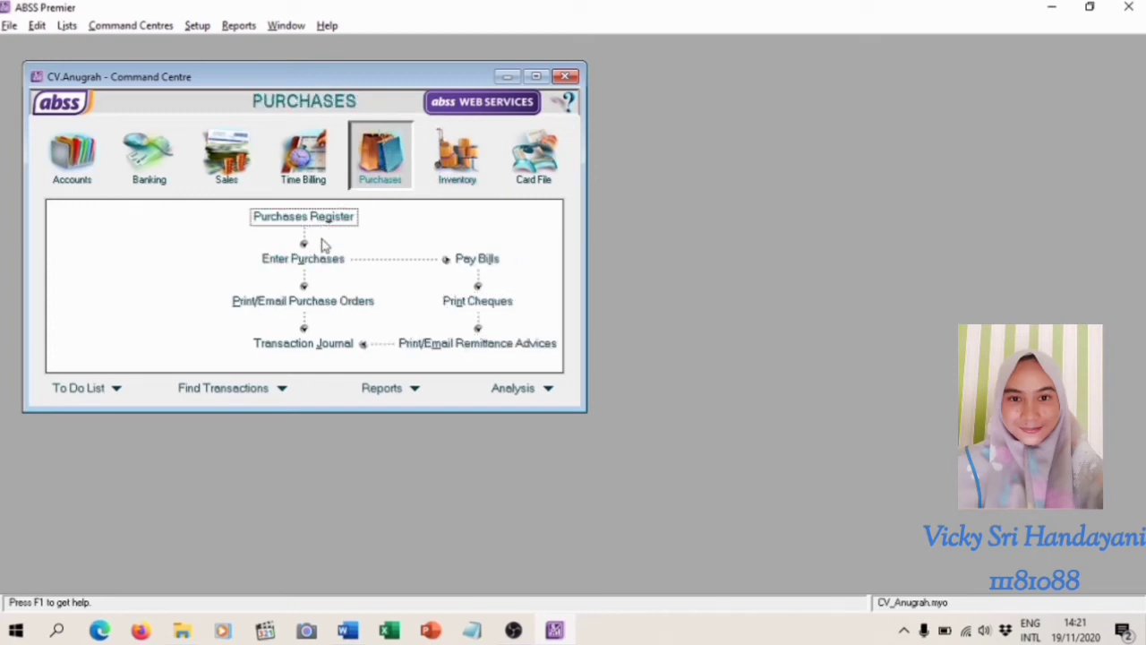
{"action": "left_click", "coordinate": [310, 260]}
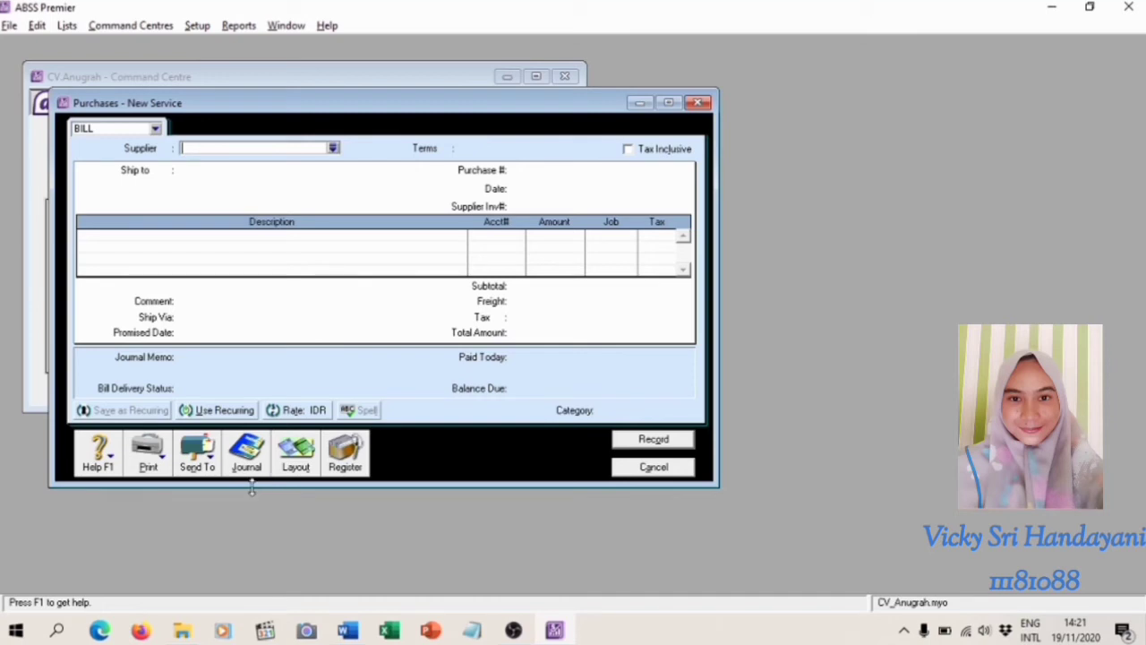
Switch the blank purchase form to the Item layout
{"action": "left_click", "coordinate": [305, 466]}
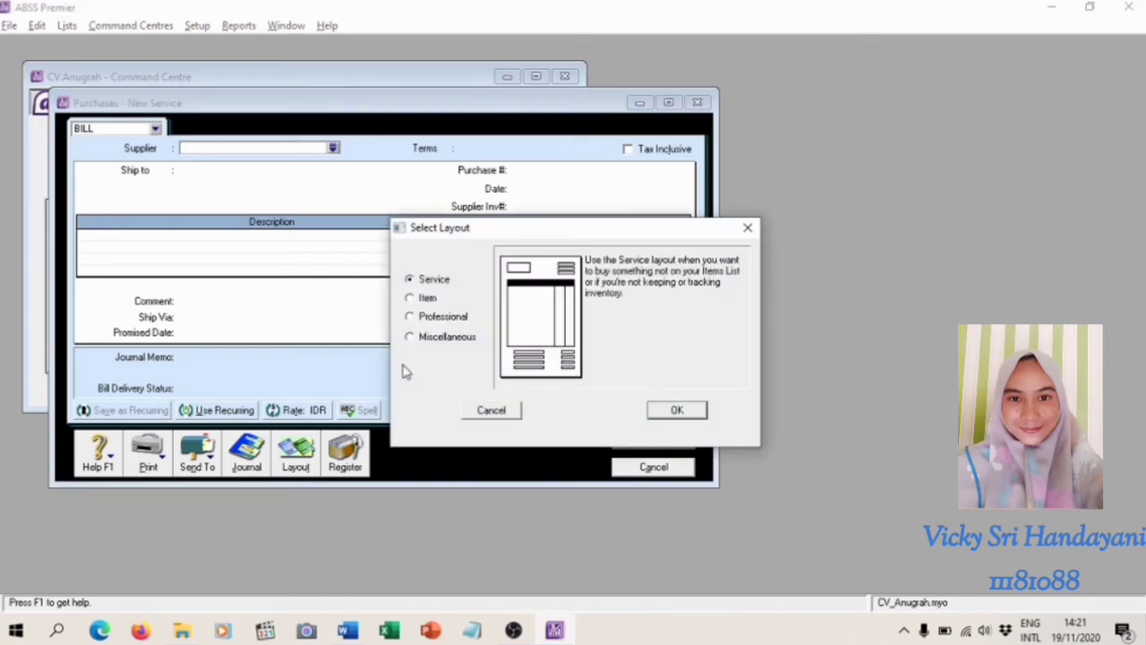
{"action": "left_click", "coordinate": [411, 299]}
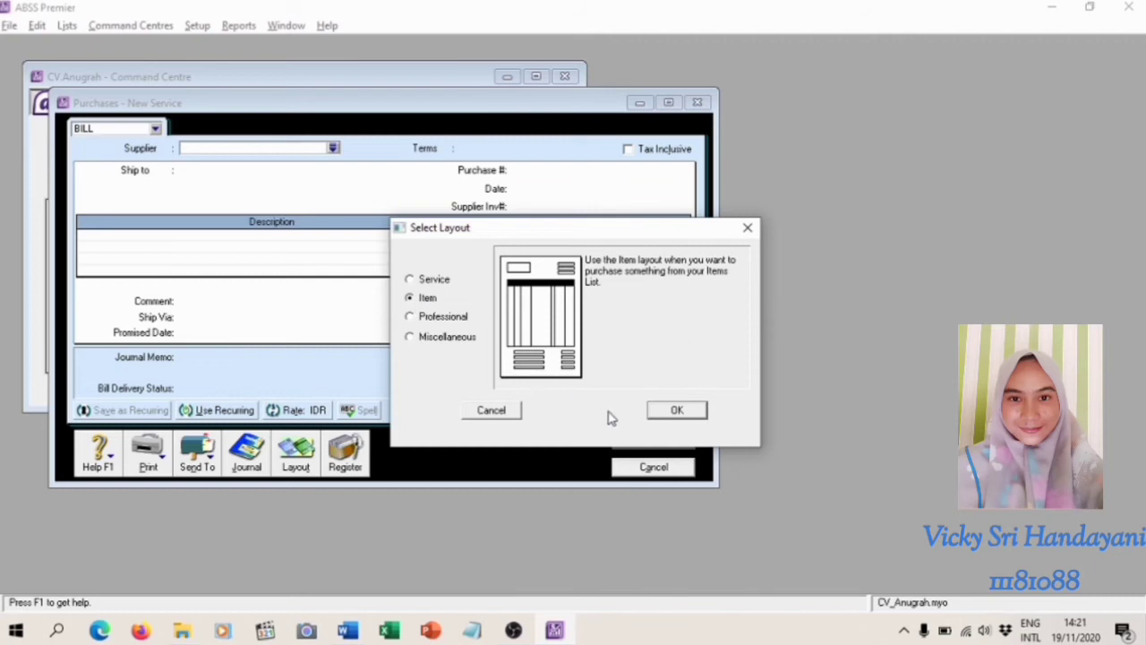
{"action": "left_click", "coordinate": [677, 411]}
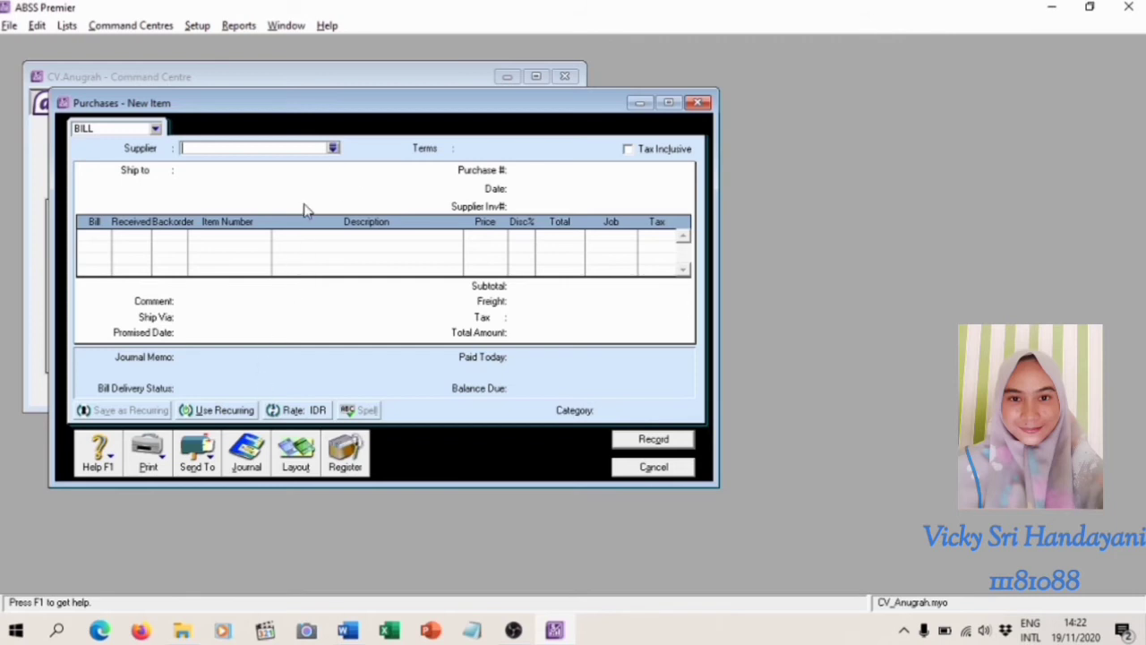
Choose PT. Avegar as the supplier and set the bill's payment terms to C.O.D
{"action": "left_click", "coordinate": [332, 148]}
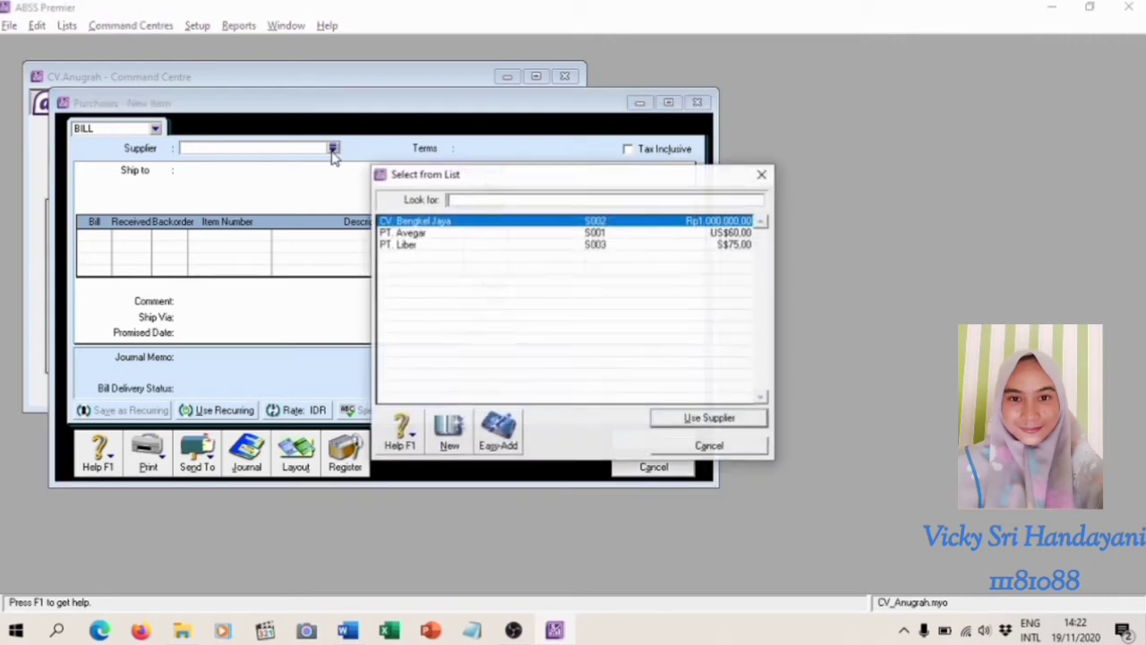
{"action": "left_click", "coordinate": [427, 236]}
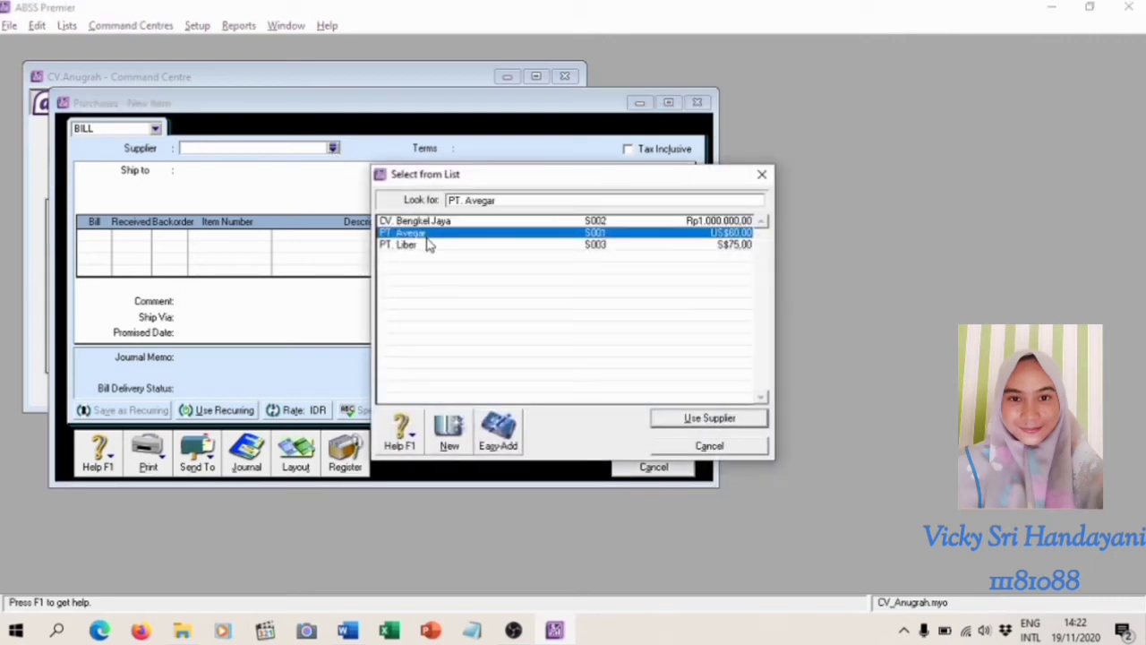
{"action": "left_click", "coordinate": [703, 418]}
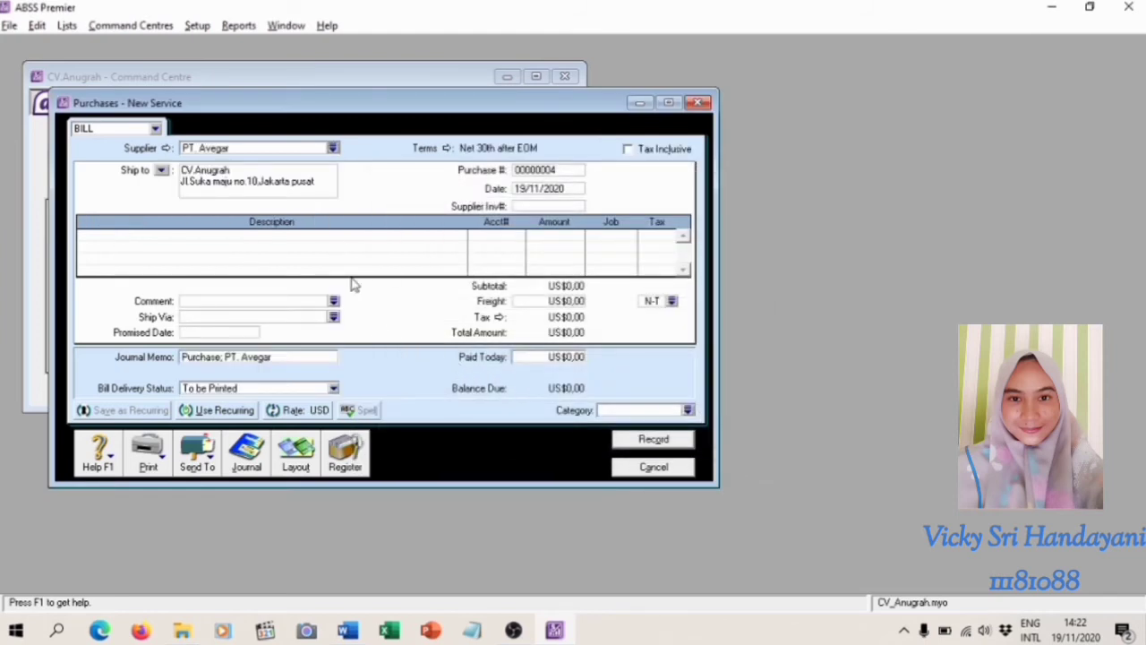
{"action": "left_click", "coordinate": [446, 149]}
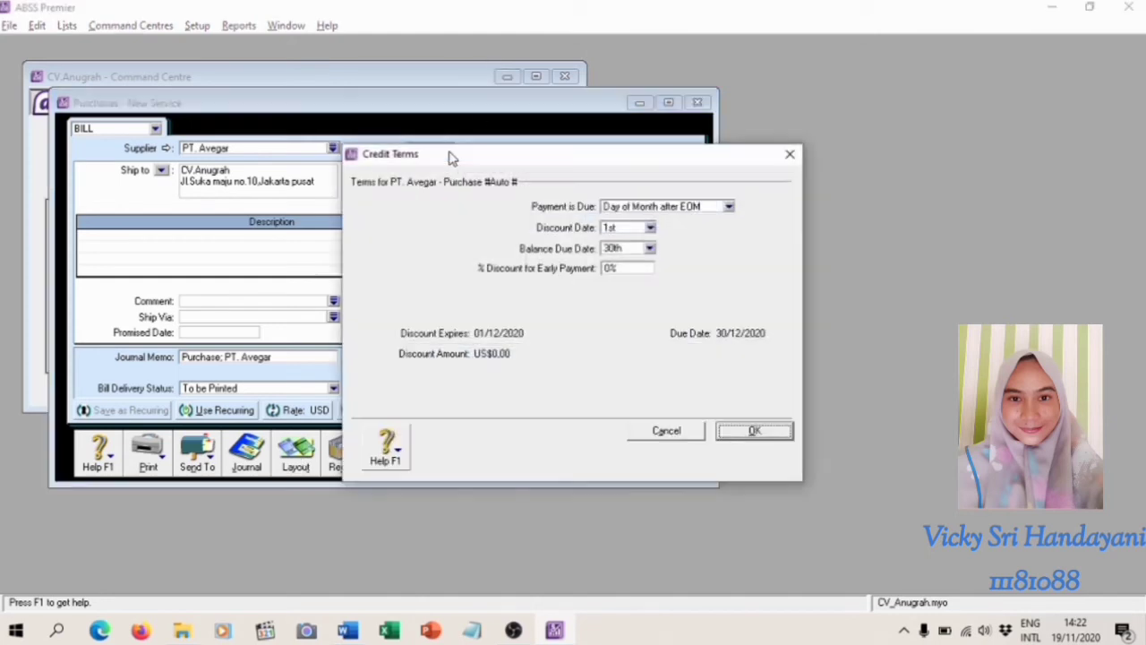
{"action": "left_click", "coordinate": [730, 207]}
{"action": "left_click", "coordinate": [688, 223]}
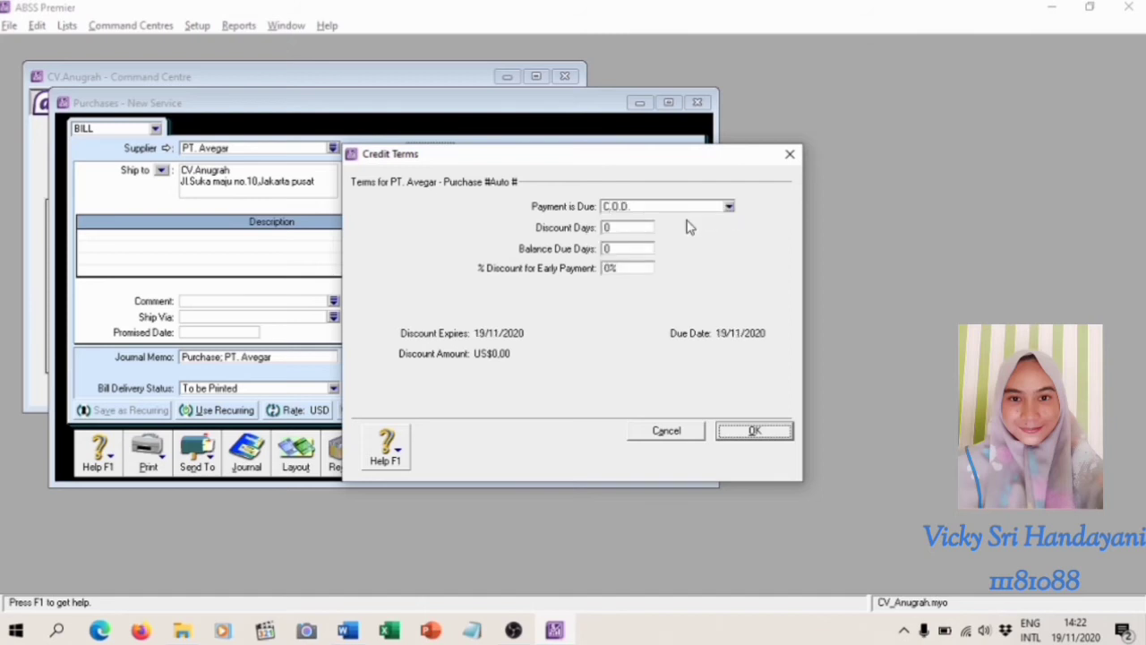
{"action": "left_click", "coordinate": [739, 431]}
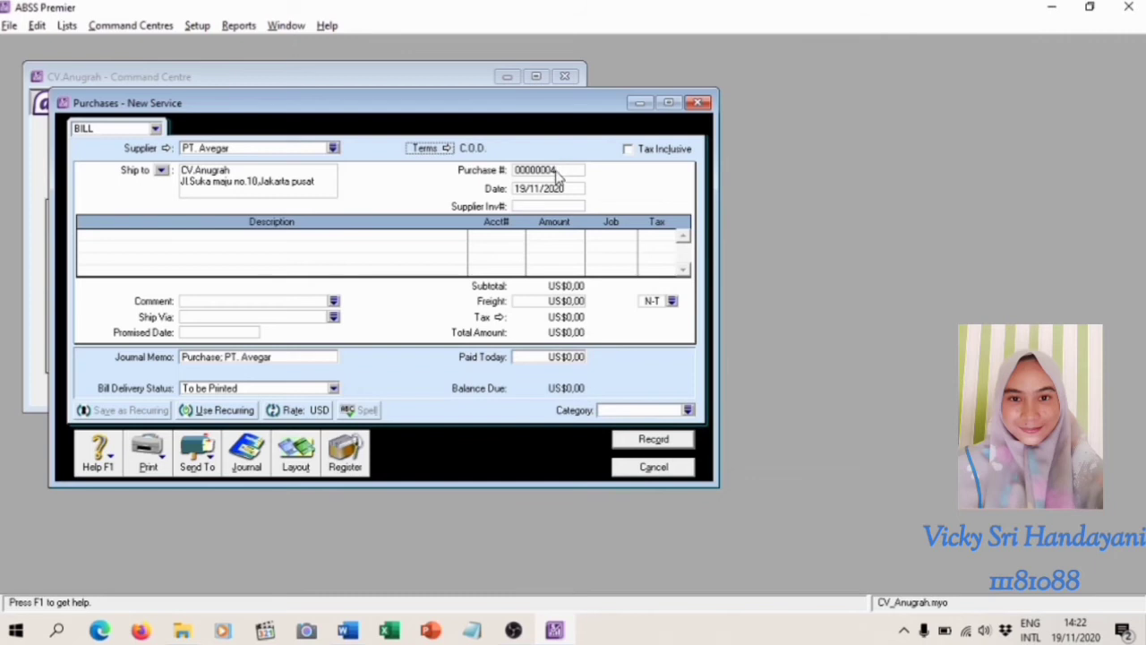
Set the purchase number of the PT. Avegar bill to FB030101
{"action": "left_click", "coordinate": [557, 170]}
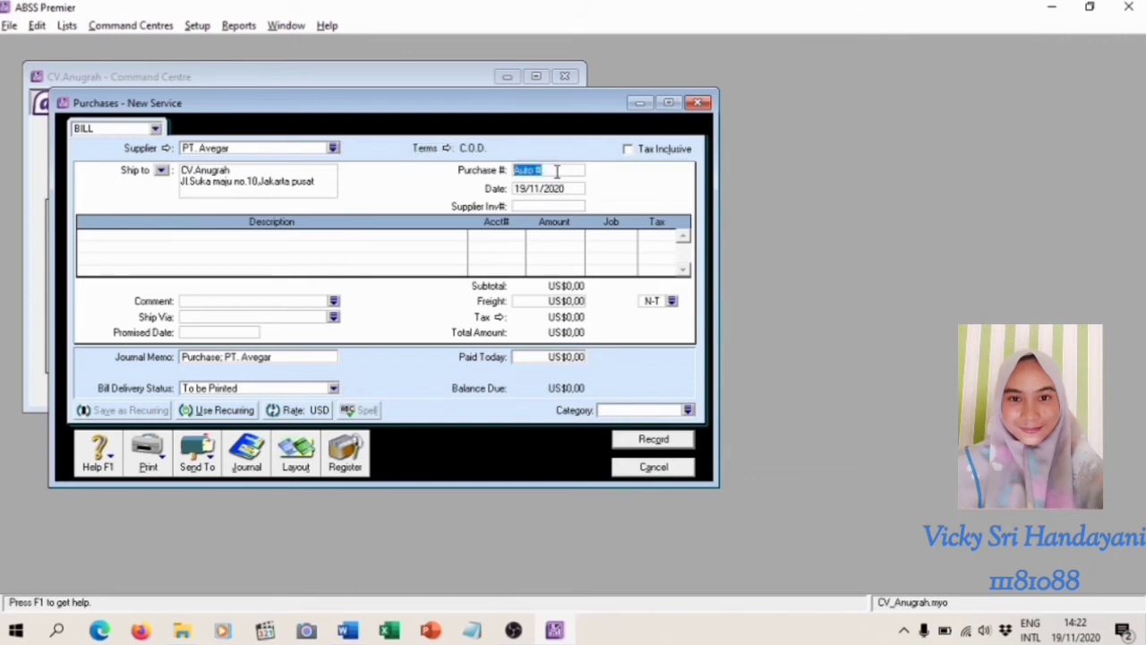
{"action": "key", "text": "BackSpace"}
{"action": "type", "text": "FV"}
{"action": "key", "text": "BackSpace"}
{"action": "type", "text": "B030101"}
Set the purchase date of the PT. Avegar bill to 03/01/2020
{"action": "left_click", "coordinate": [565, 189]}
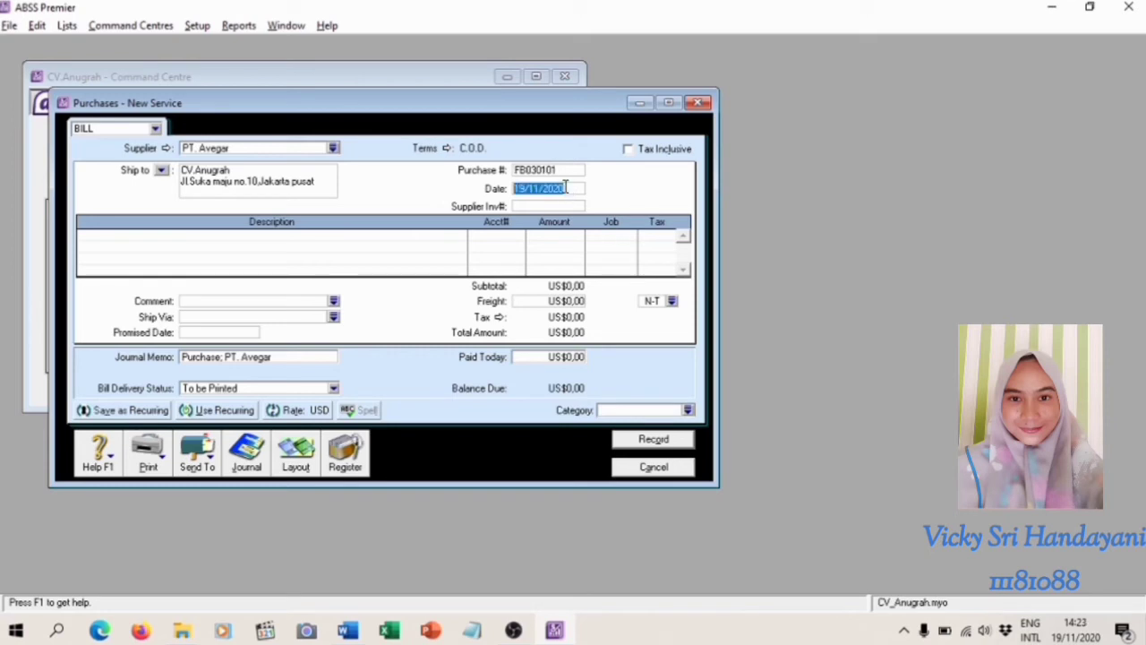
{"action": "type", "text": "01/"}
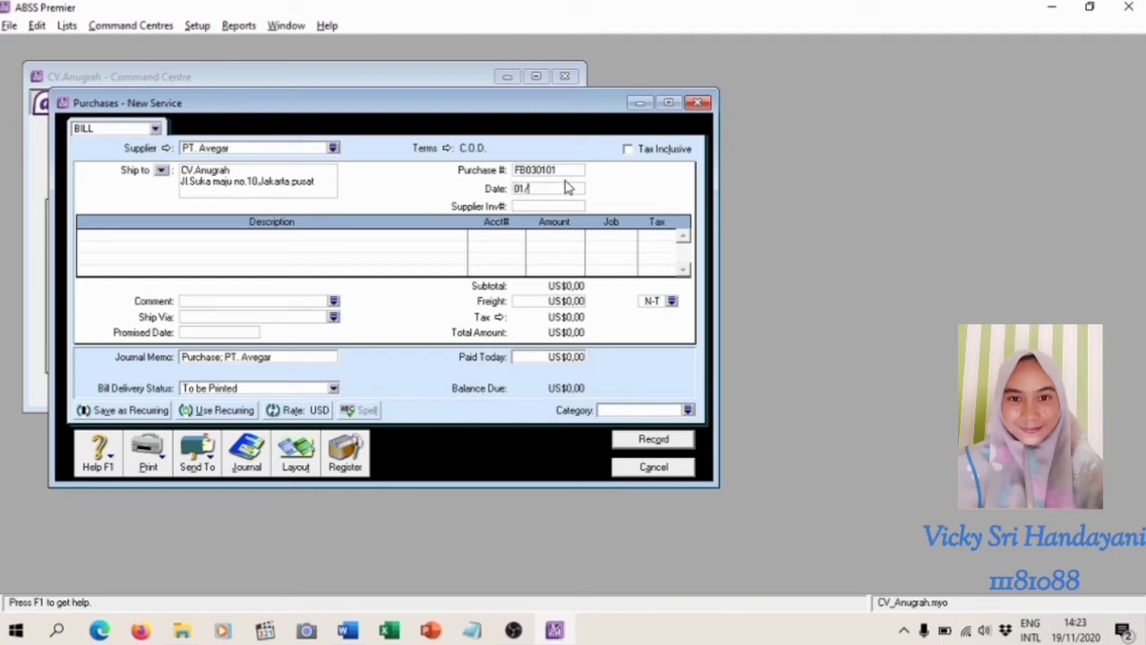
{"action": "type", "text": "01/"}
{"action": "key", "text": "BackSpace"}
{"action": "key", "text": "BackSpace"}
{"action": "key", "text": "BackSpace"}
{"action": "key", "text": "BackSpace"}
{"action": "key", "text": "BackSpace"}
{"action": "type", "text": "3/01/2020"}
Switch the PT. Avegar bill from the Service layout to the Item layout
{"action": "left_click", "coordinate": [298, 452]}
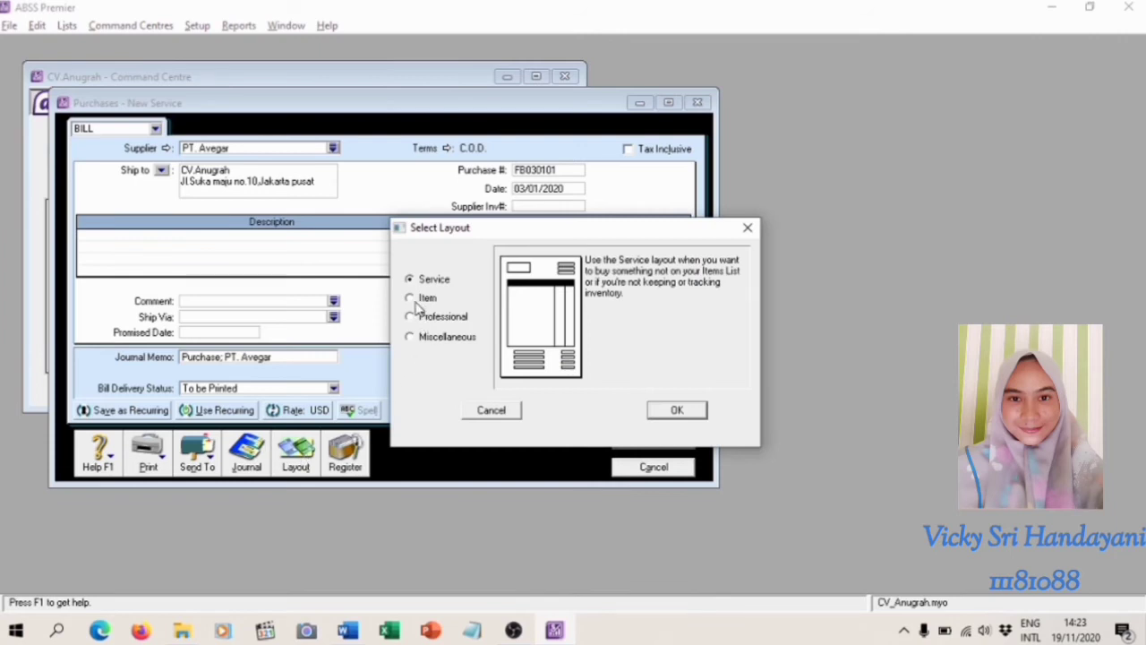
{"action": "left_click", "coordinate": [423, 299]}
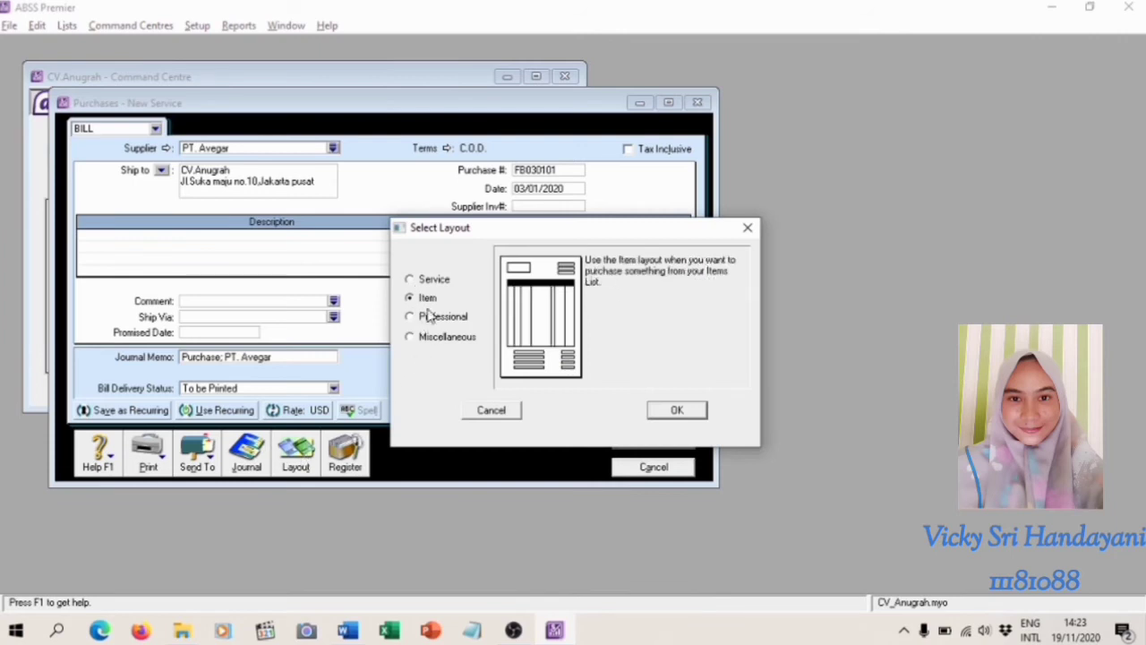
{"action": "left_click", "coordinate": [677, 412]}
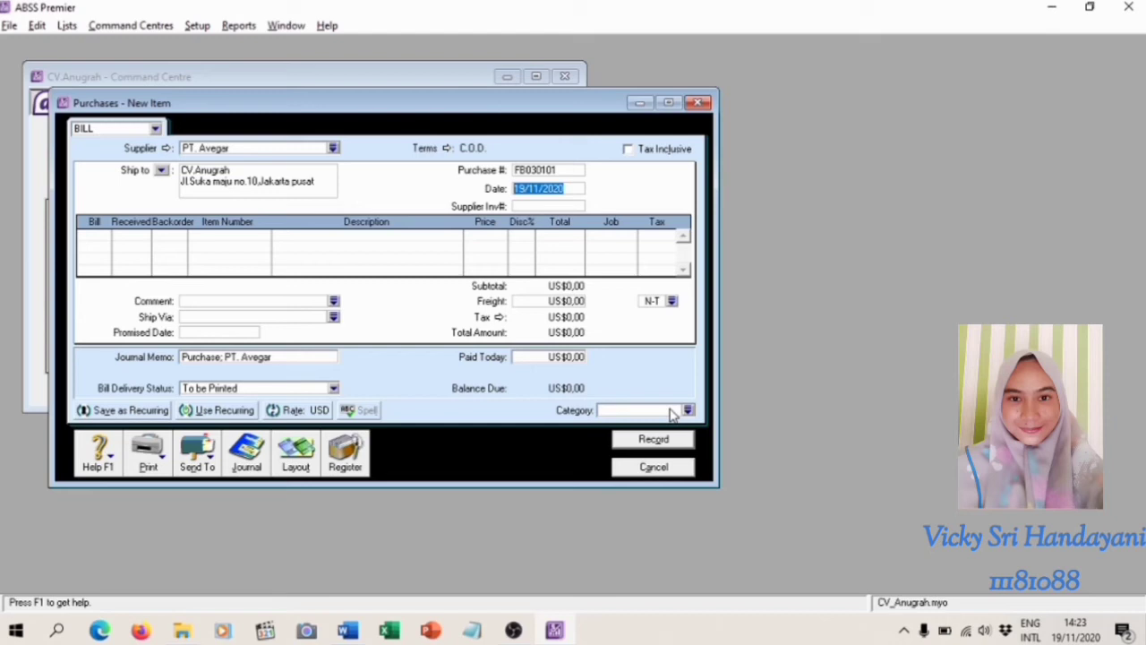
Enter a bill quantity of 3 for item BZN, Ban Zeneos ZN91, on the first line
{"action": "left_click", "coordinate": [94, 235]}
{"action": "type", "text": "3"}
{"action": "key", "text": "Return"}
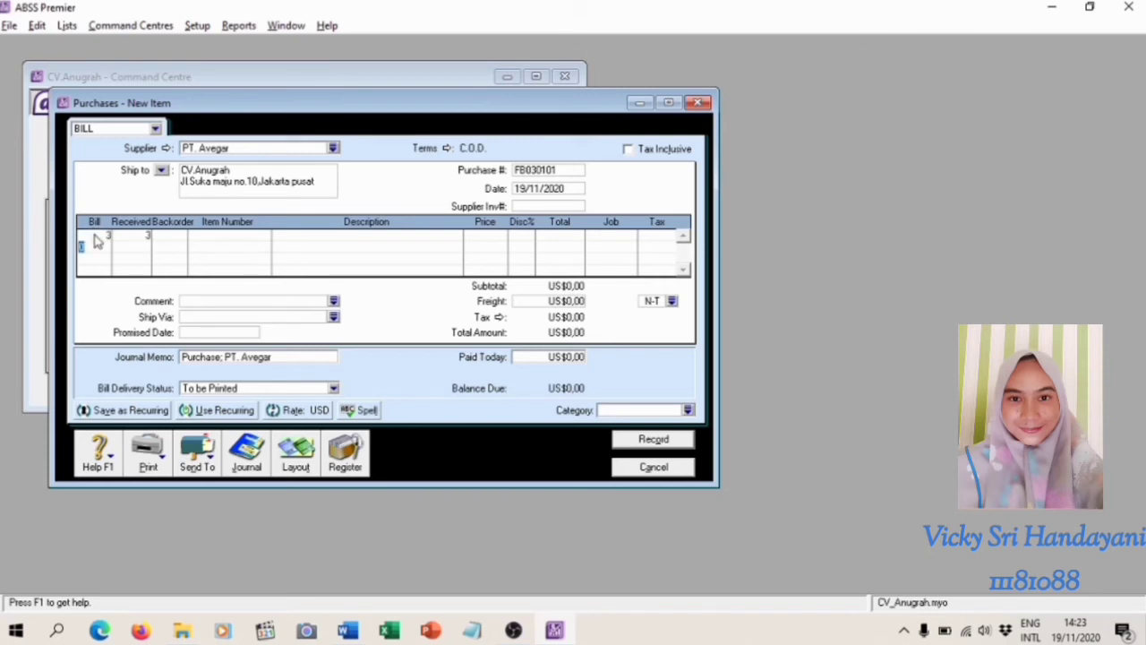
{"action": "left_click", "coordinate": [234, 237]}
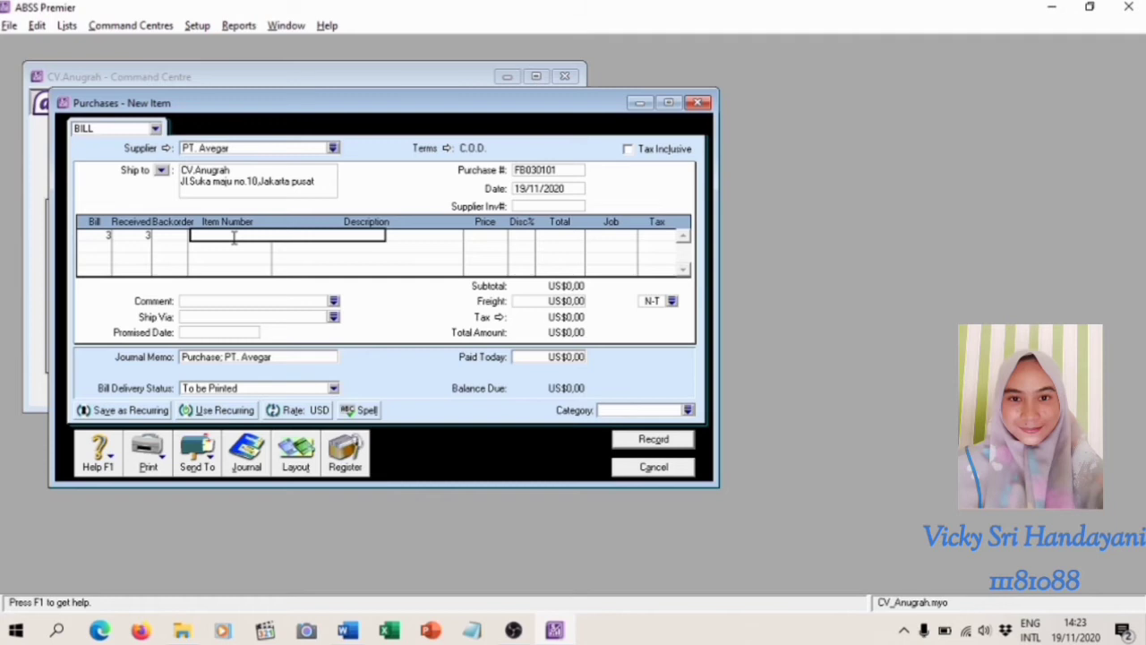
{"action": "type", "text": "BZN"}
{"action": "key", "text": "Tab"}
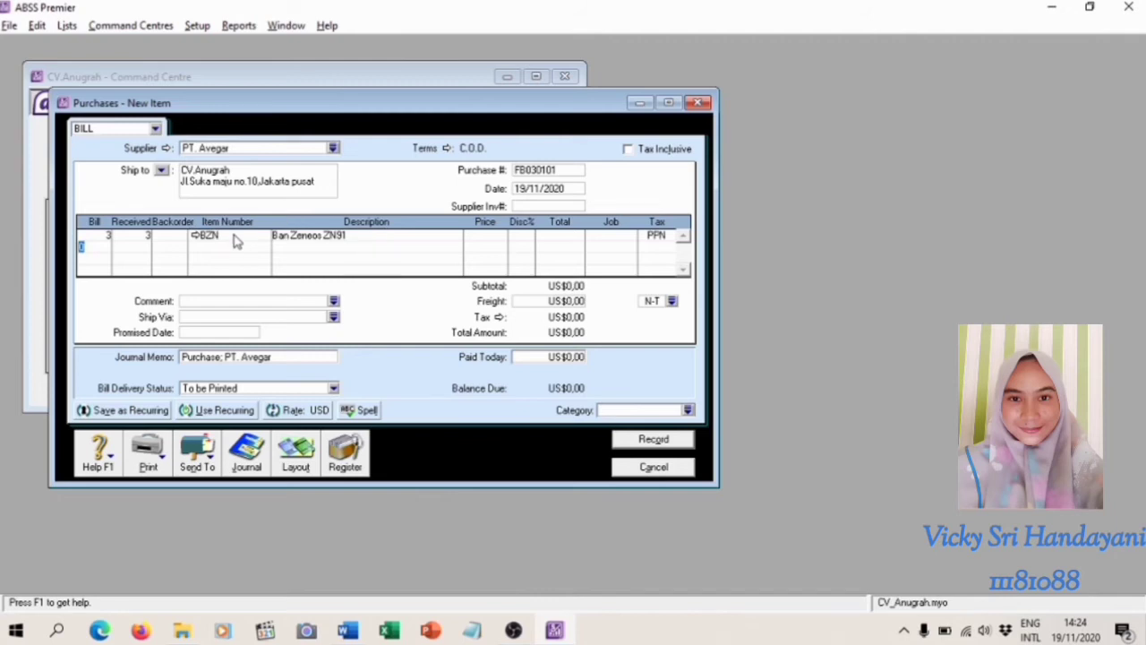
Set the unit price of the Ban Zeneos ZN91 line to US$24,34
{"action": "left_click", "coordinate": [493, 235]}
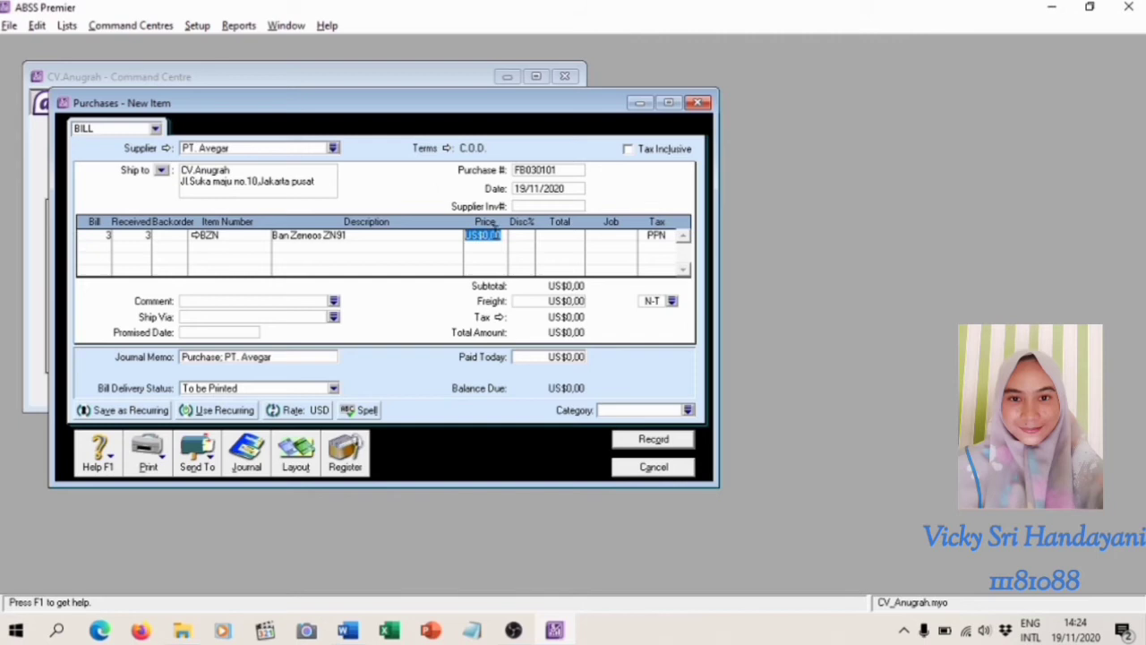
{"action": "key", "text": "BackSpace"}
{"action": "type", "text": "24,34"}
{"action": "key", "text": "Tab"}
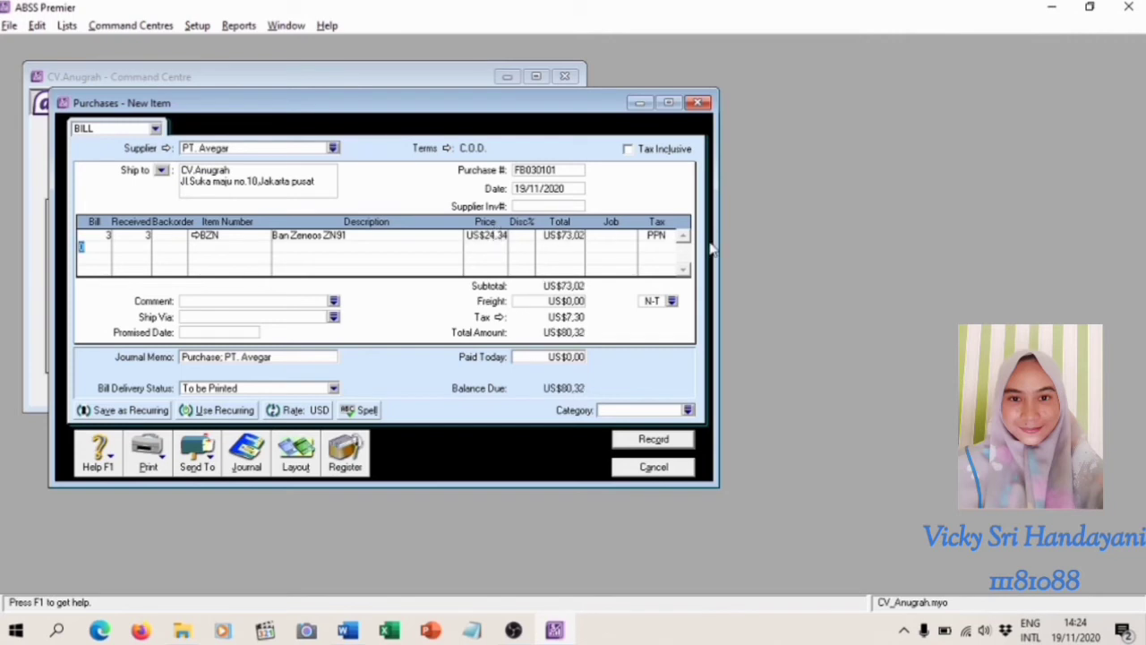
Assign job P and category O (Overseas) to the PT. Avegar bill, then record it and close the purchase form
{"action": "left_click", "coordinate": [622, 238]}
{"action": "type", "text": "P"}
{"action": "left_click", "coordinate": [687, 410]}
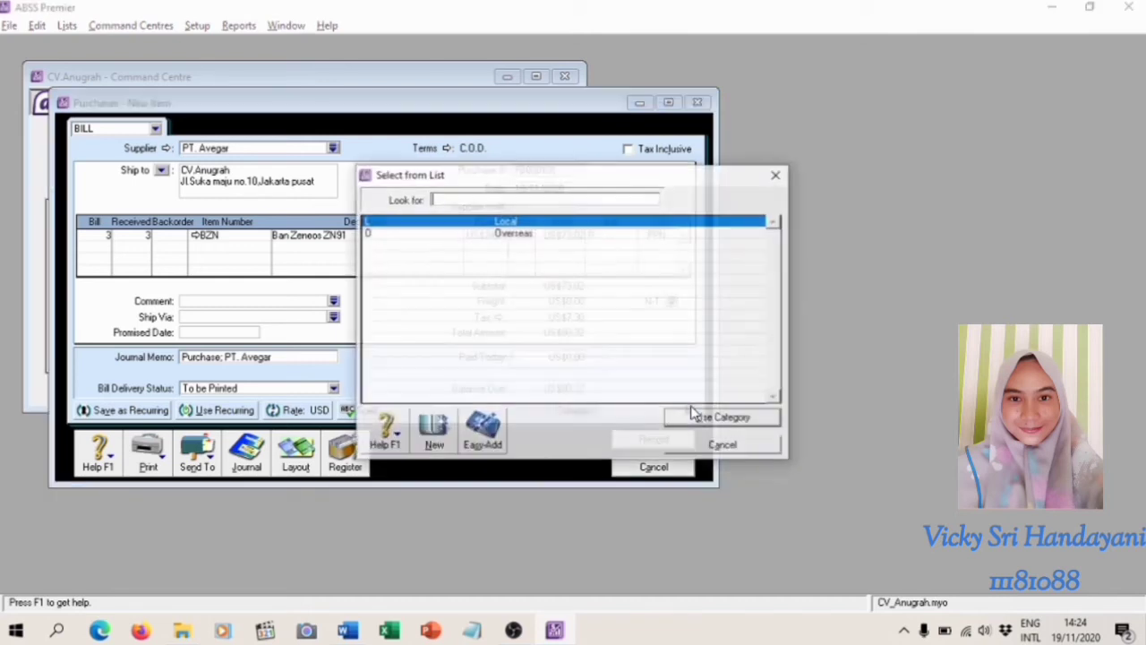
{"action": "left_click", "coordinate": [494, 236]}
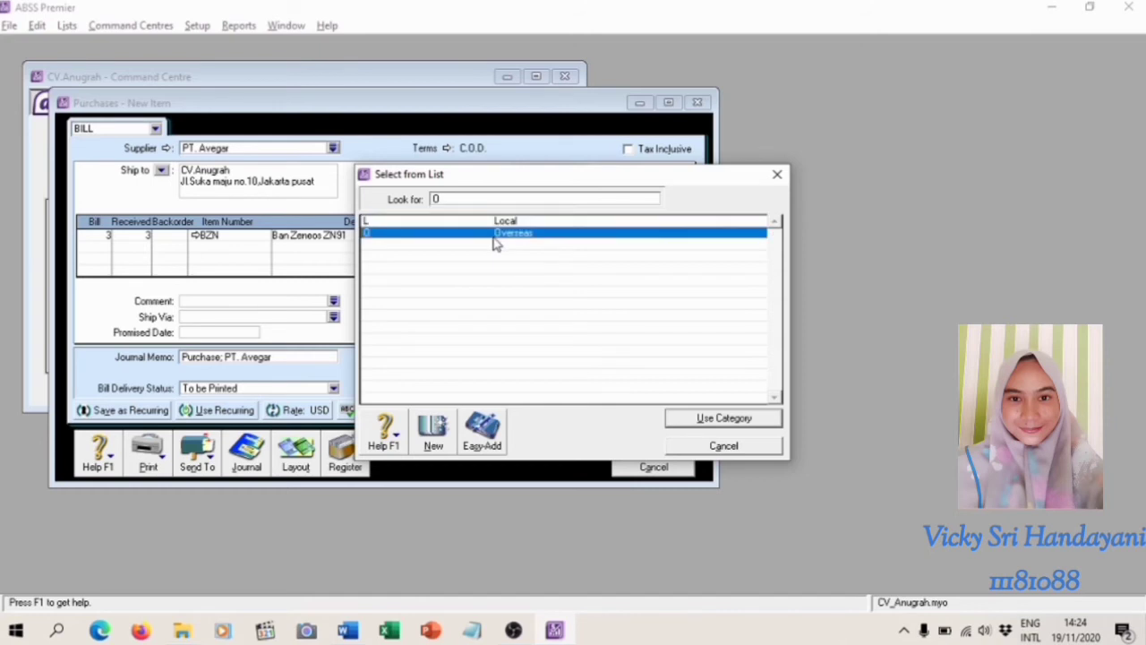
{"action": "left_click", "coordinate": [724, 418]}
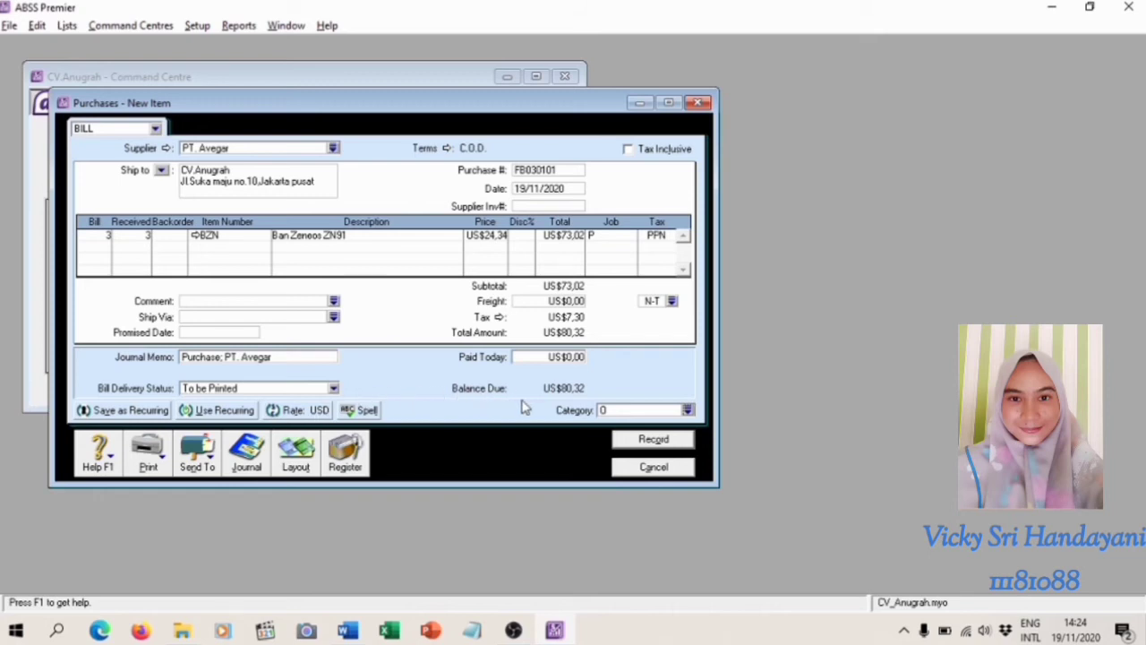
{"action": "left_click", "coordinate": [664, 450]}
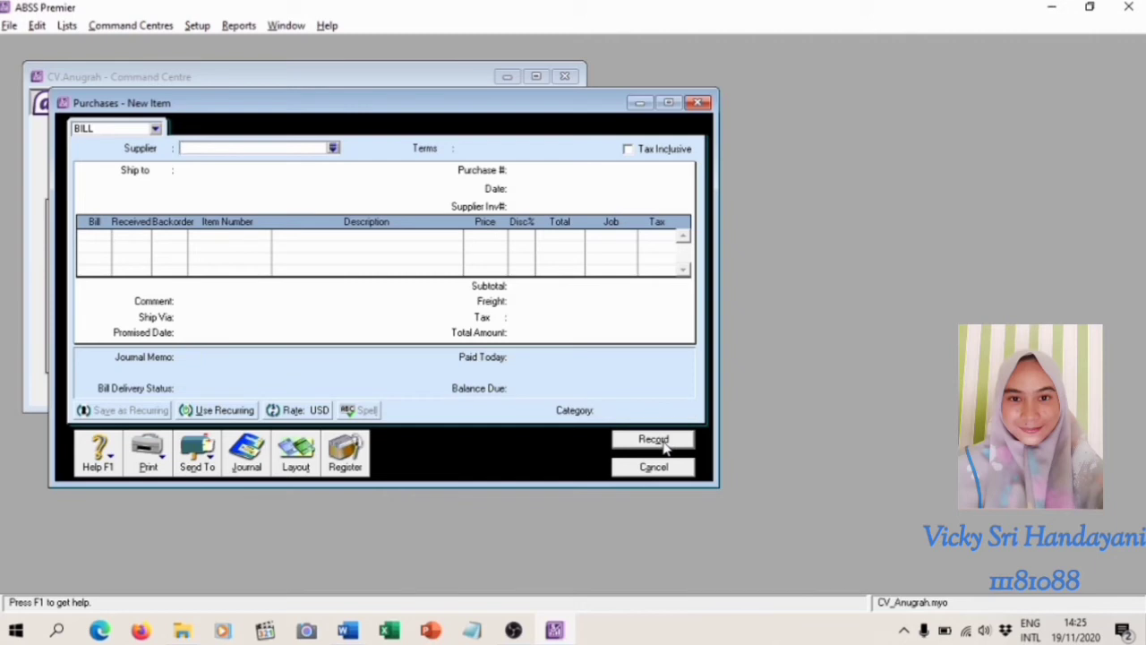
{"action": "left_click", "coordinate": [663, 470]}
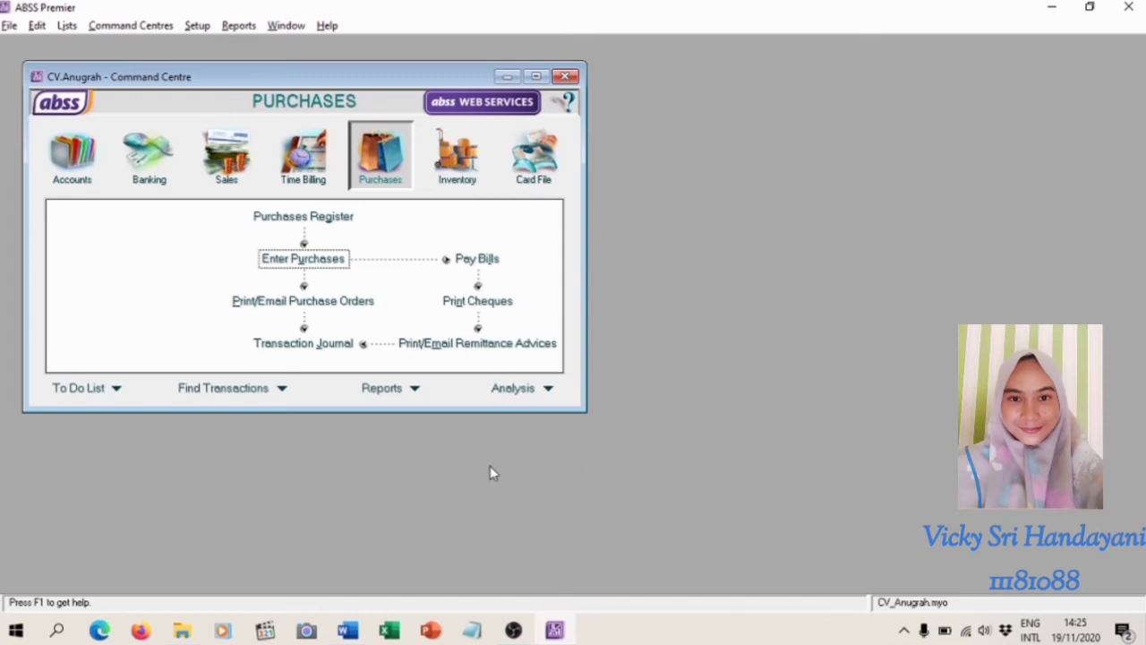
View the purchases transaction journal with its end date set to 30/01/2020 and close it
{"action": "left_click", "coordinate": [355, 345]}
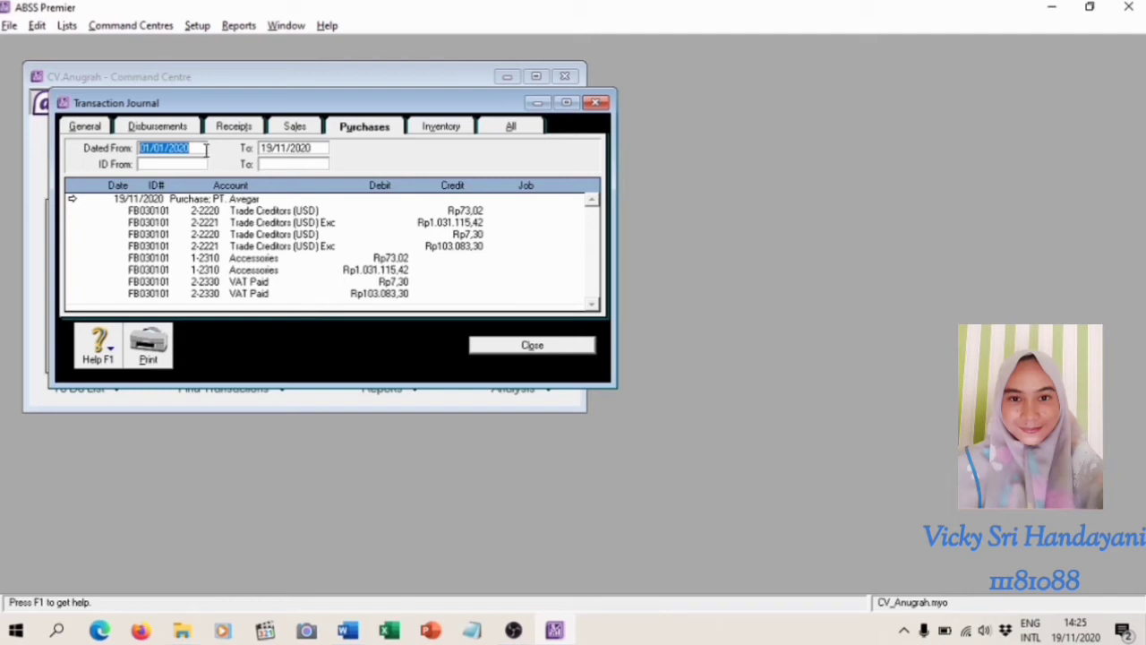
{"action": "left_click", "coordinate": [293, 153]}
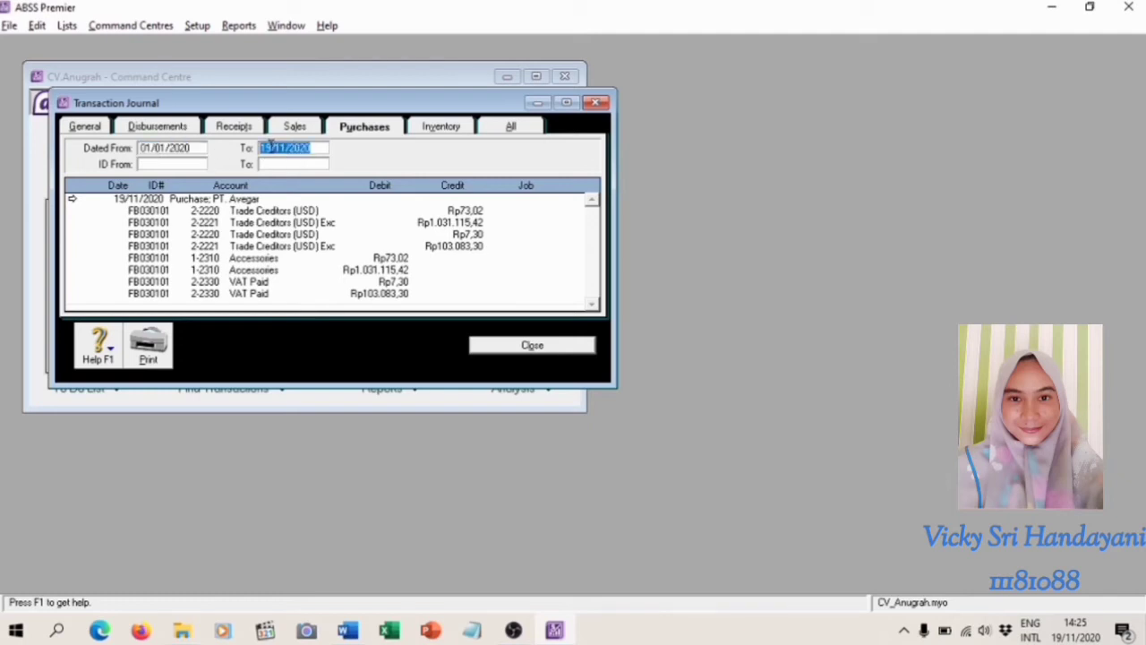
{"action": "left_click", "coordinate": [269, 148]}
{"action": "key", "text": "BackSpace"}
{"action": "key", "text": "BackSpace"}
{"action": "type", "text": "2"}
{"action": "key", "text": "BackSpace"}
{"action": "type", "text": "30"}
{"action": "key", "text": "Right"}
{"action": "key", "text": "Right"}
{"action": "key", "text": "BackSpace"}
{"action": "type", "text": "0"}
{"action": "left_click", "coordinate": [533, 346]}
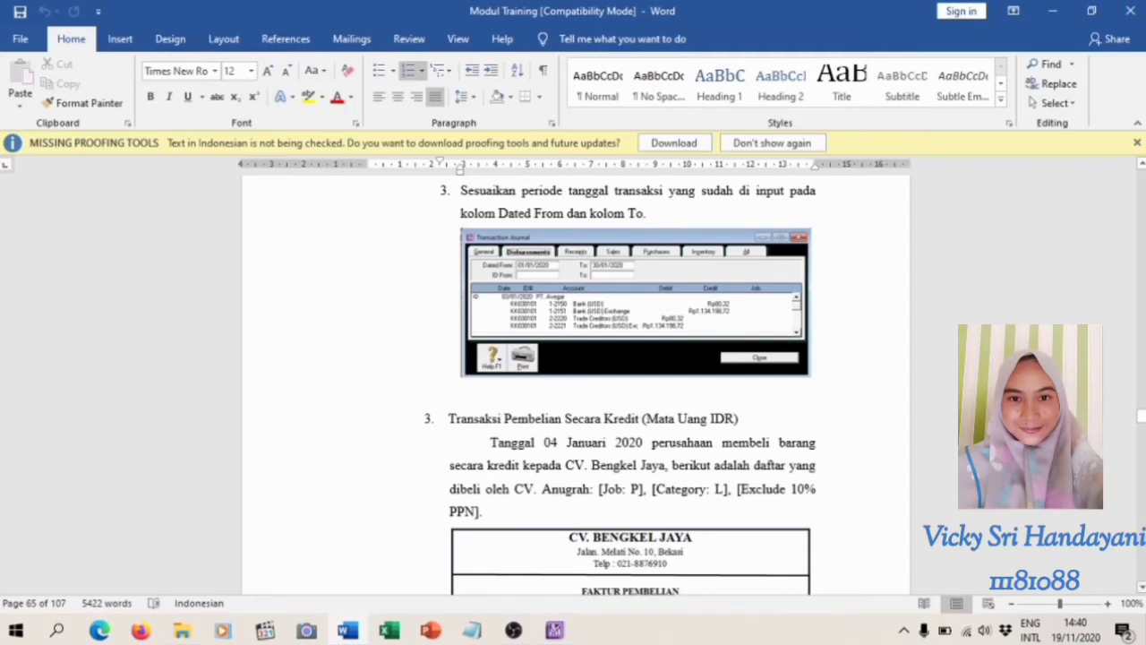
Read the CV. Bengkel Jaya credit purchase invoice in the Word training module and switch back to ABSS Premier
{"action": "scroll", "coordinate": [573, 385], "scroll_direction": "down", "scroll_amount": 3}
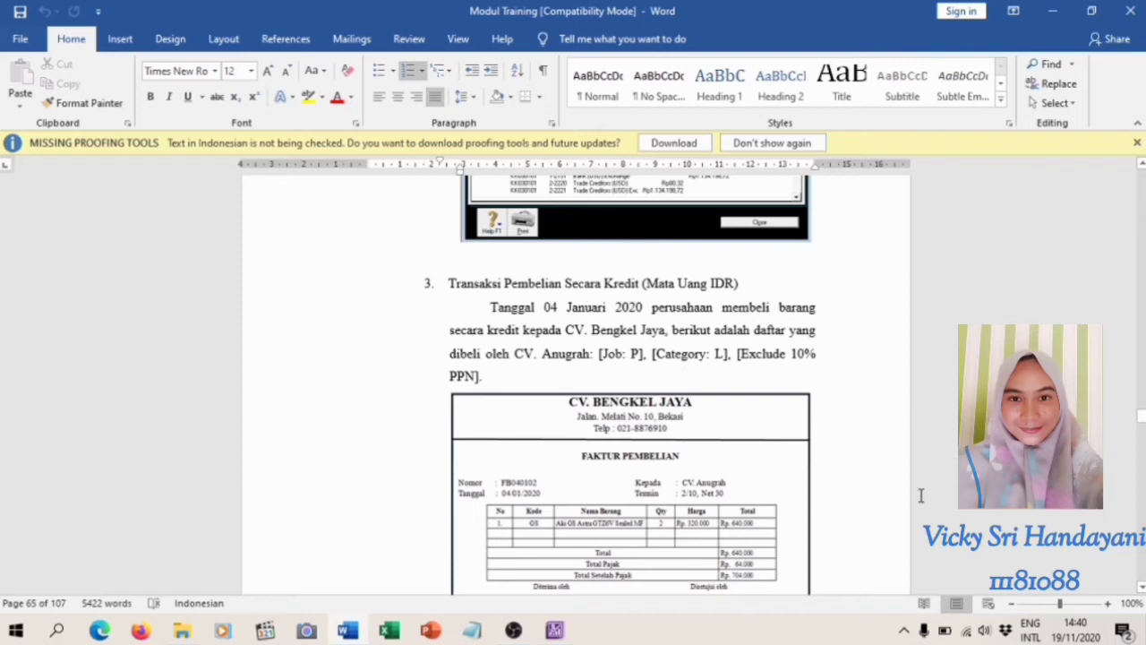
{"action": "mouse_move", "coordinate": [555, 630]}
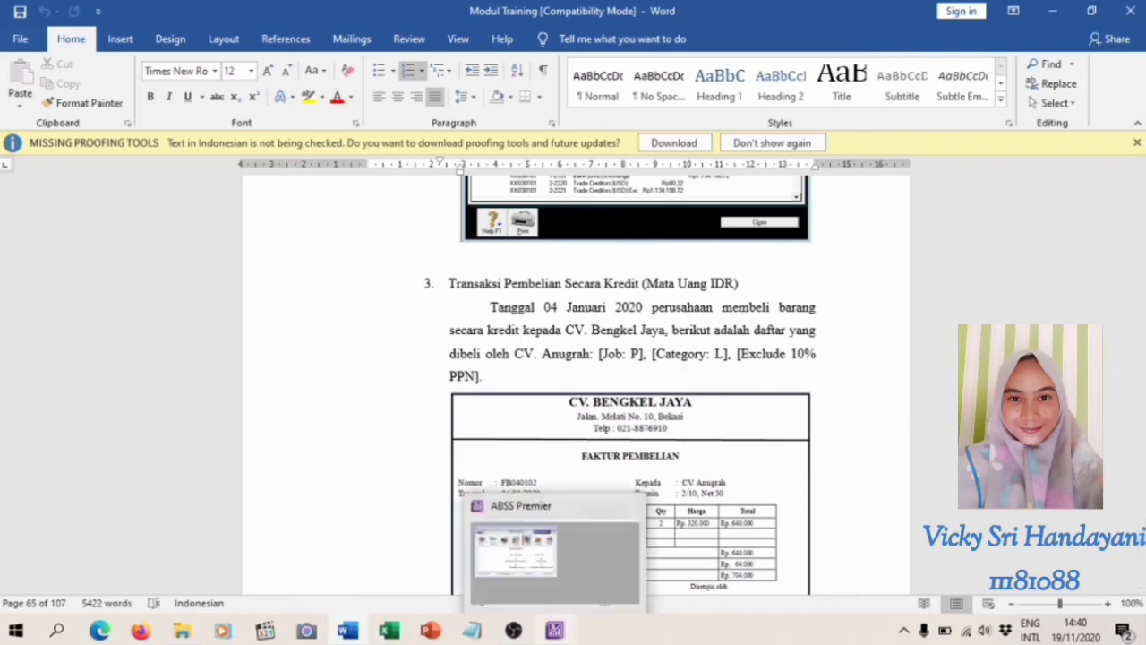
{"action": "left_click", "coordinate": [564, 634]}
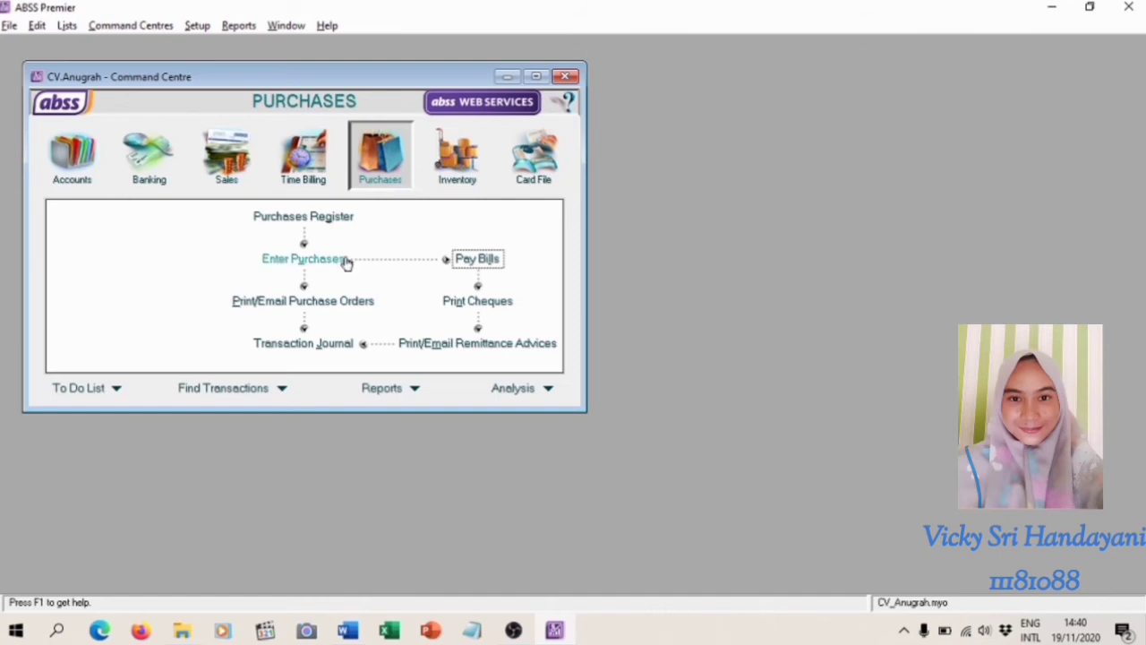
Start a new purchase and choose CV. Bengkel Jaya as the supplier
{"action": "left_click", "coordinate": [297, 269]}
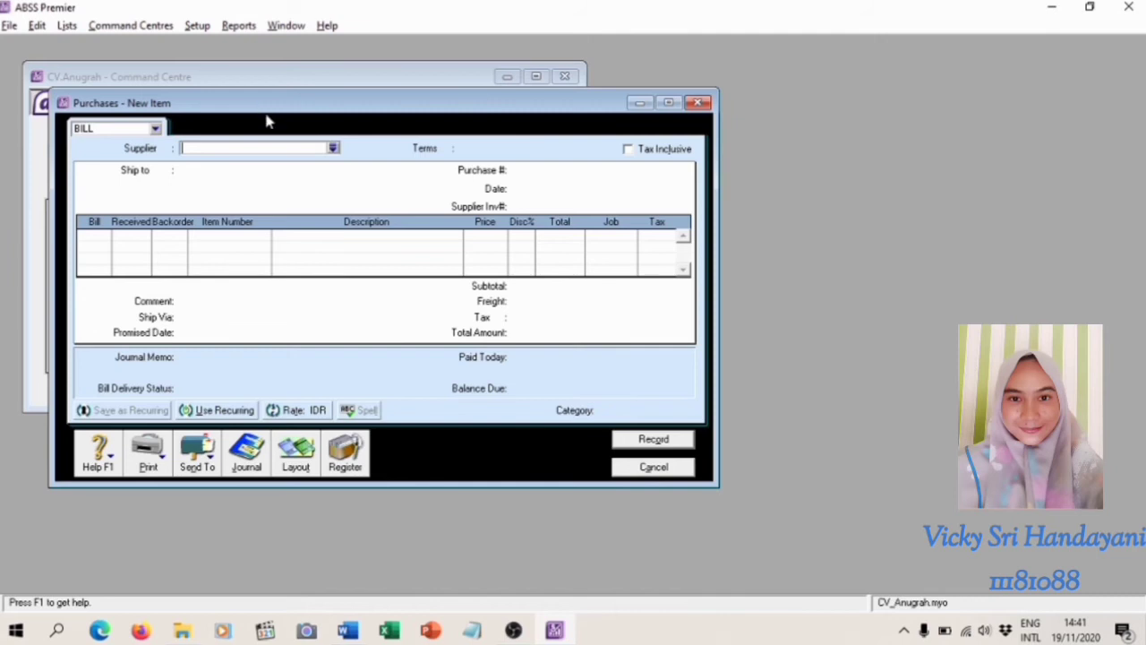
{"action": "left_click", "coordinate": [332, 149]}
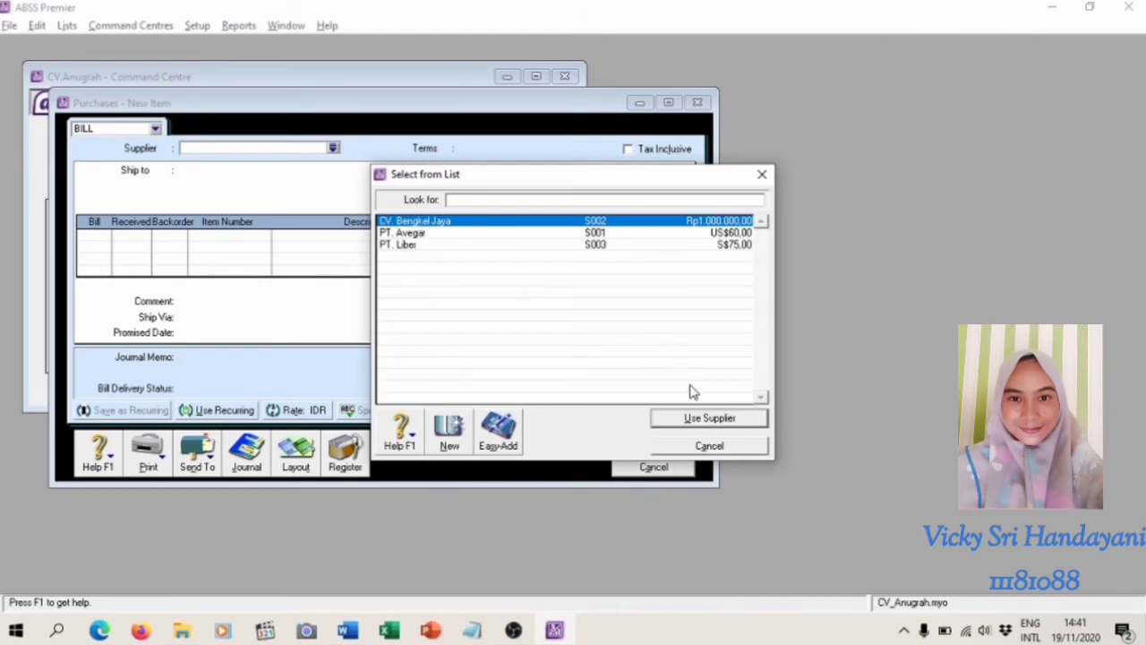
{"action": "left_click", "coordinate": [717, 419]}
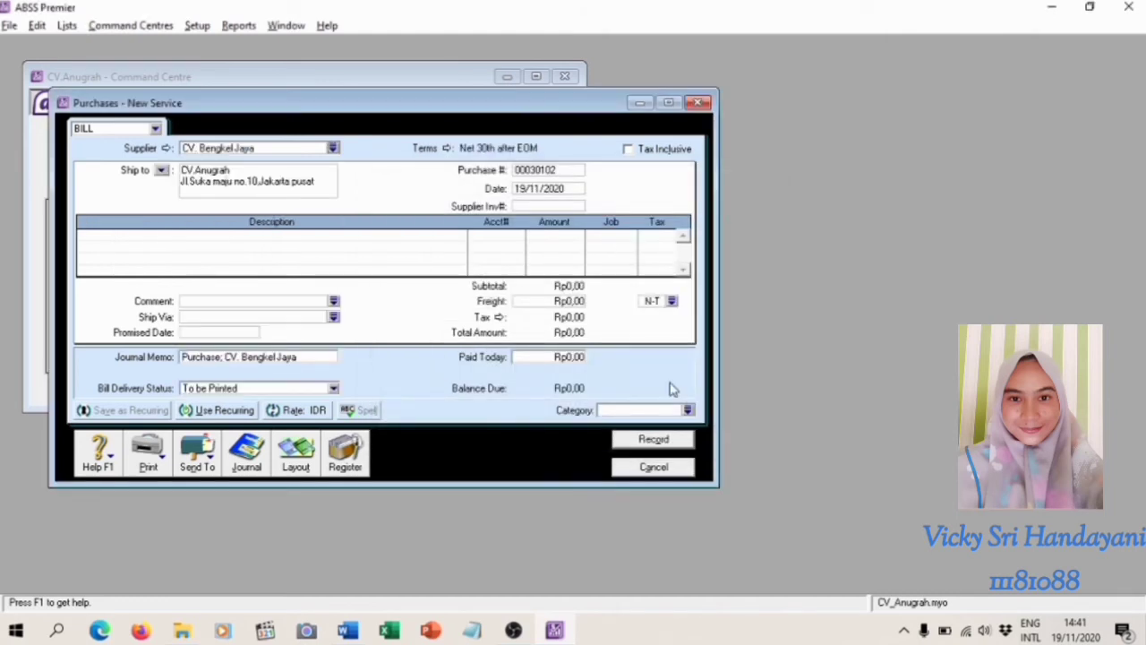
Set the bill's credit terms to In a Given # of Days with 10 discount days, 30 balance due days and 2% early payment discount
{"action": "left_click", "coordinate": [448, 149]}
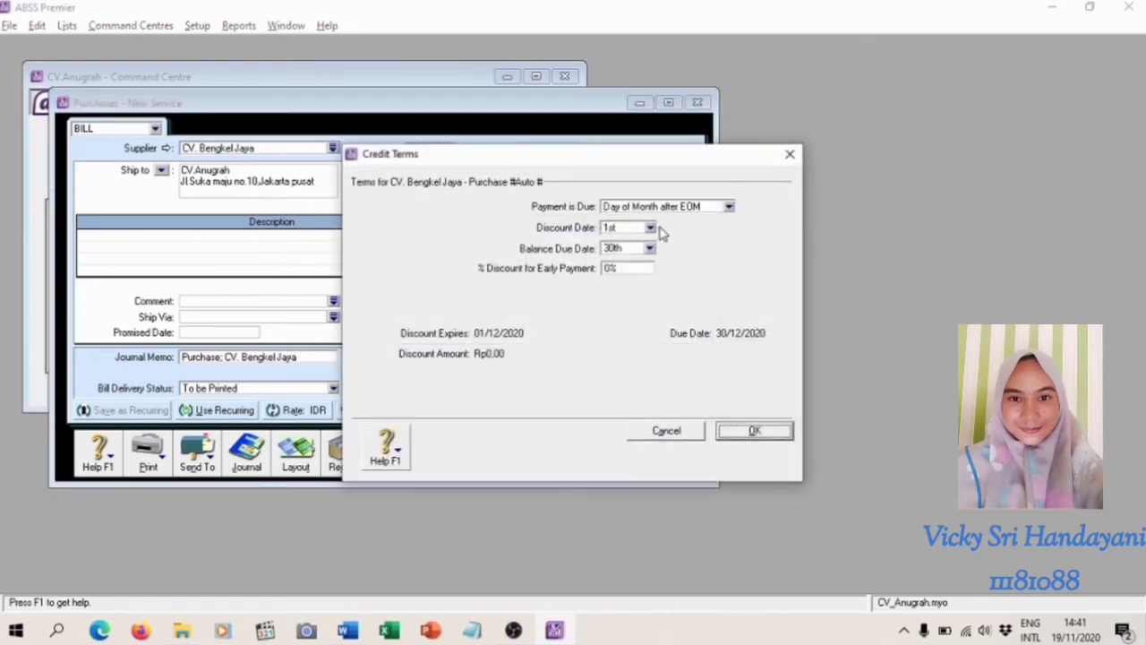
{"action": "left_click", "coordinate": [728, 207]}
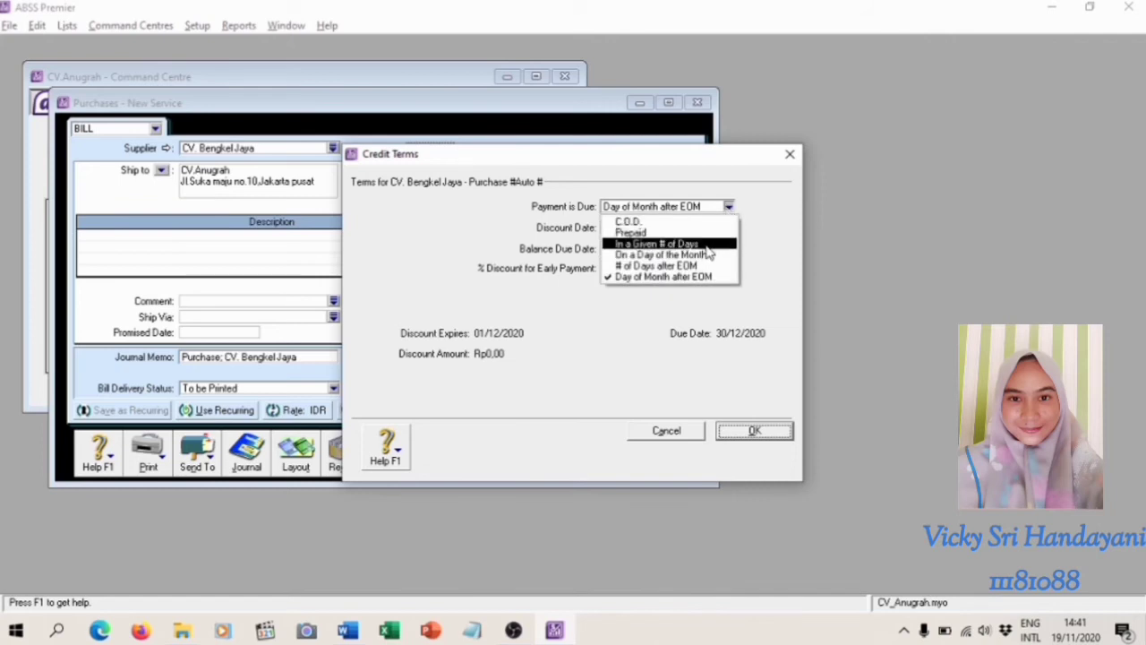
{"action": "left_click", "coordinate": [707, 246]}
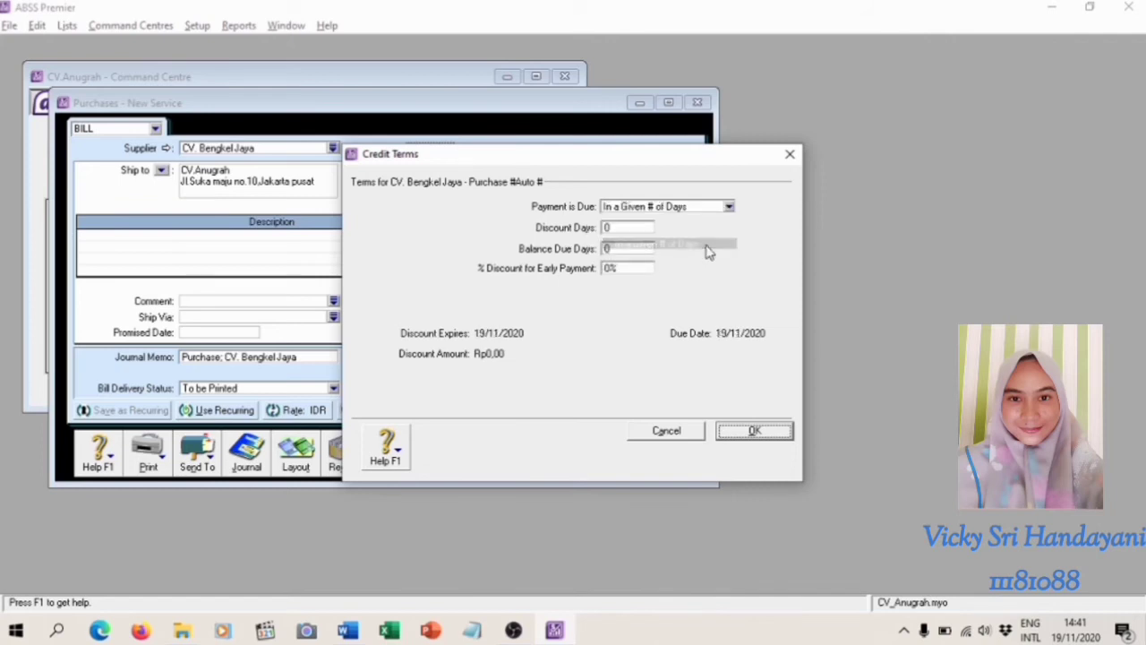
{"action": "left_click", "coordinate": [624, 228]}
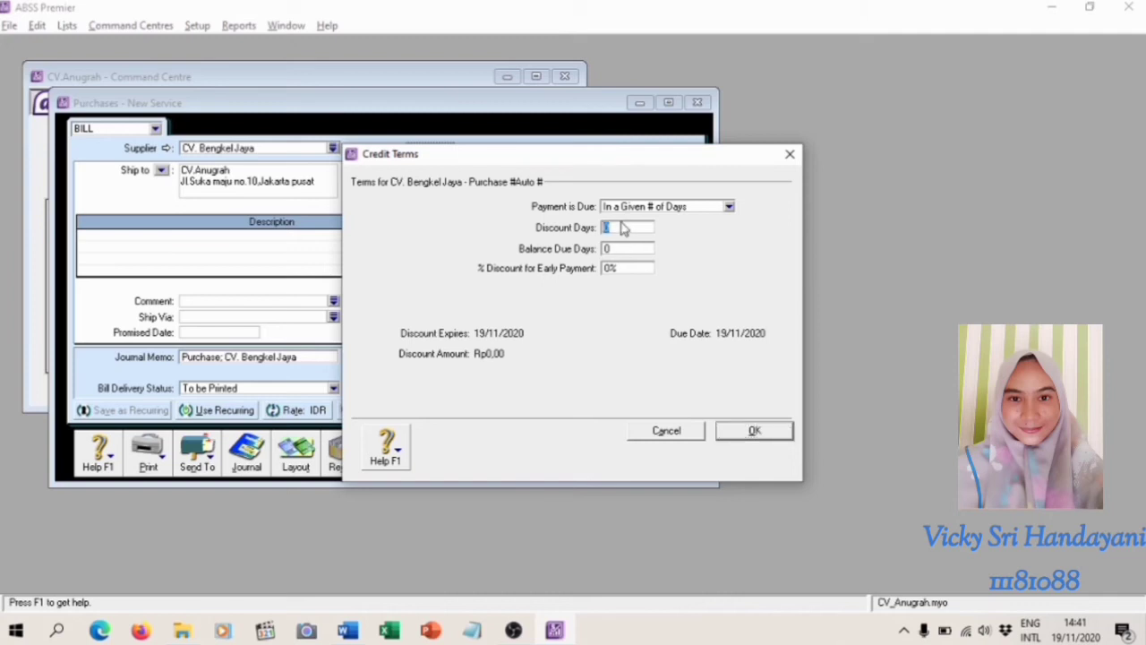
{"action": "type", "text": "10"}
{"action": "left_click", "coordinate": [624, 250]}
{"action": "type", "text": "30"}
{"action": "left_click", "coordinate": [619, 269]}
{"action": "type", "text": "2"}
{"action": "key", "text": "Return"}
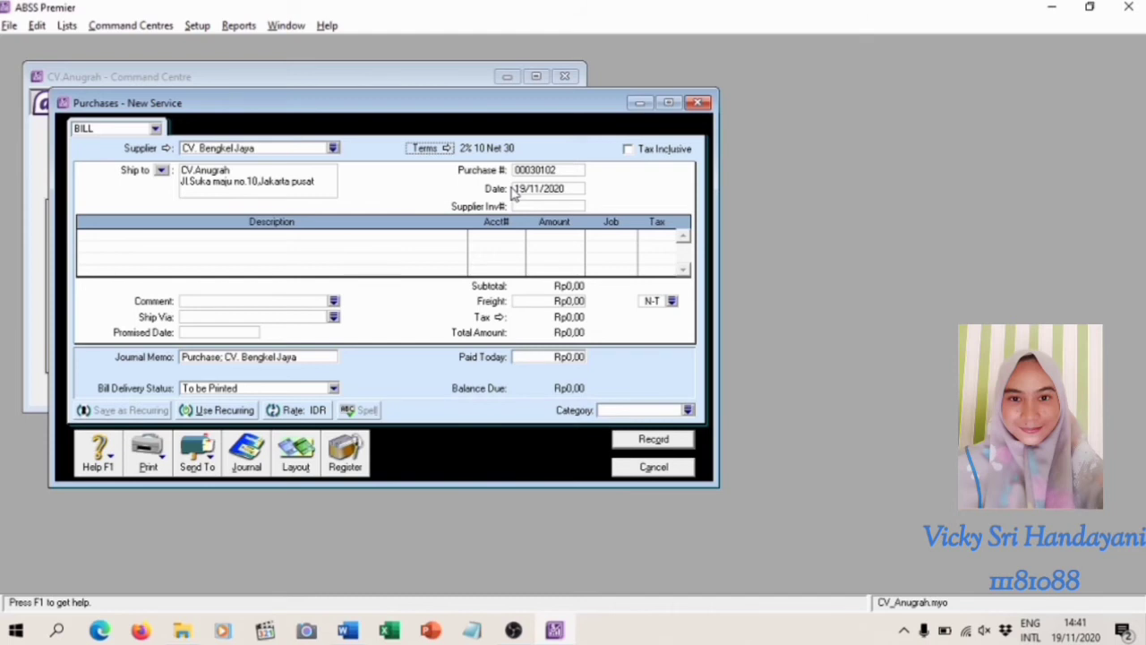
Switch the CV. Bengkel Jaya bill to the Item layout
{"action": "left_click", "coordinate": [296, 466]}
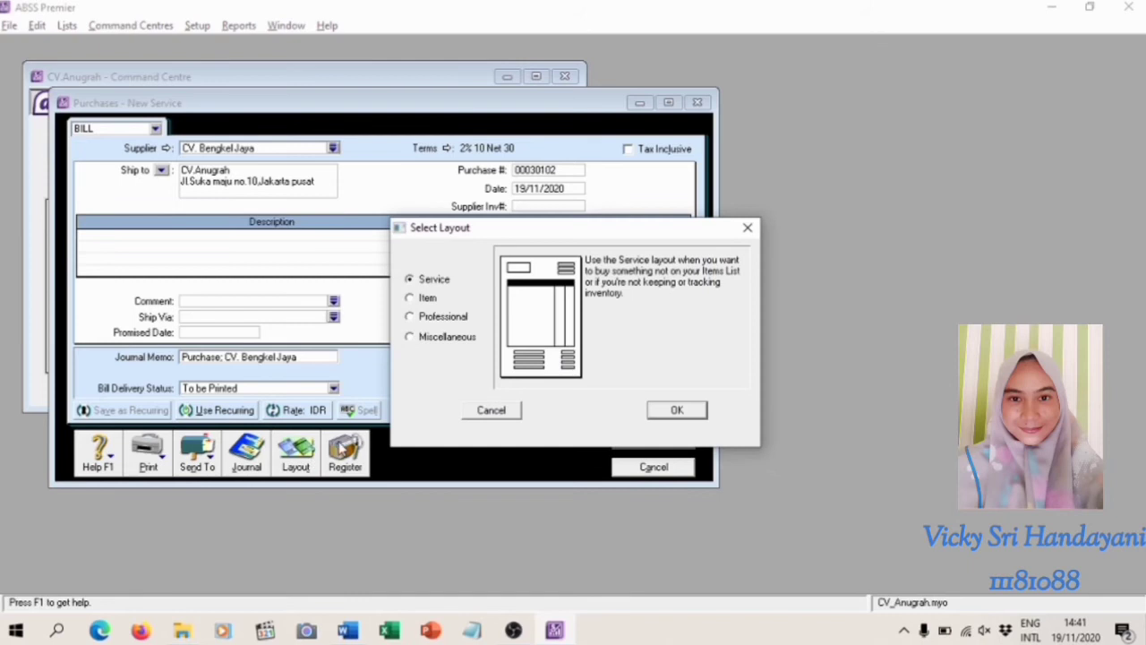
{"action": "left_click", "coordinate": [414, 300]}
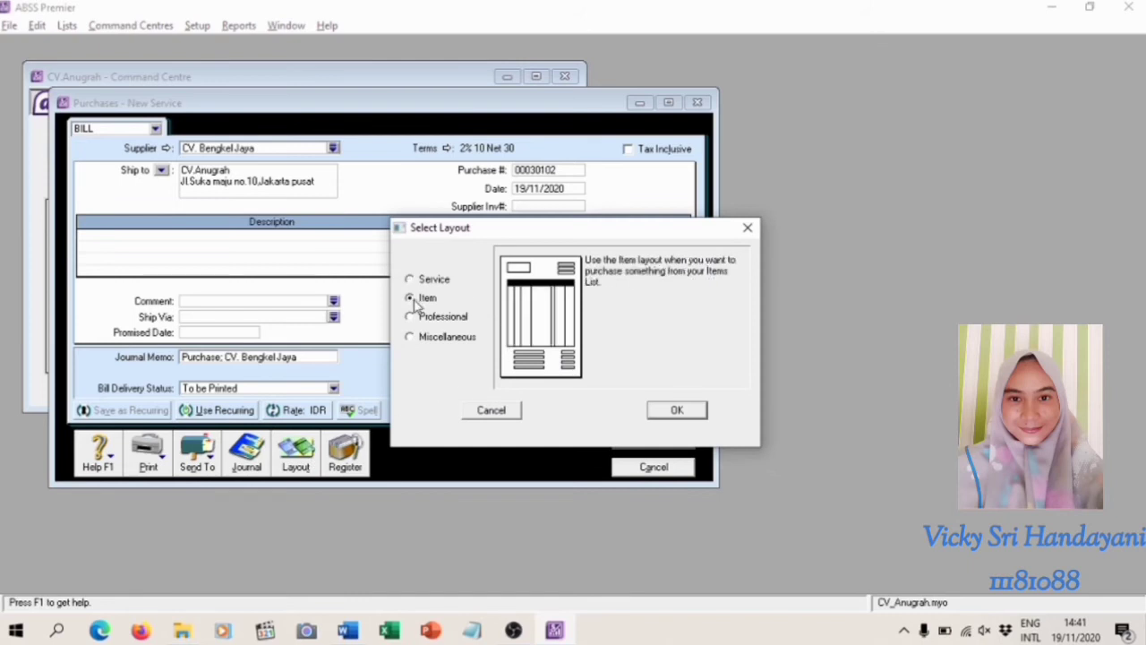
{"action": "left_click", "coordinate": [678, 411]}
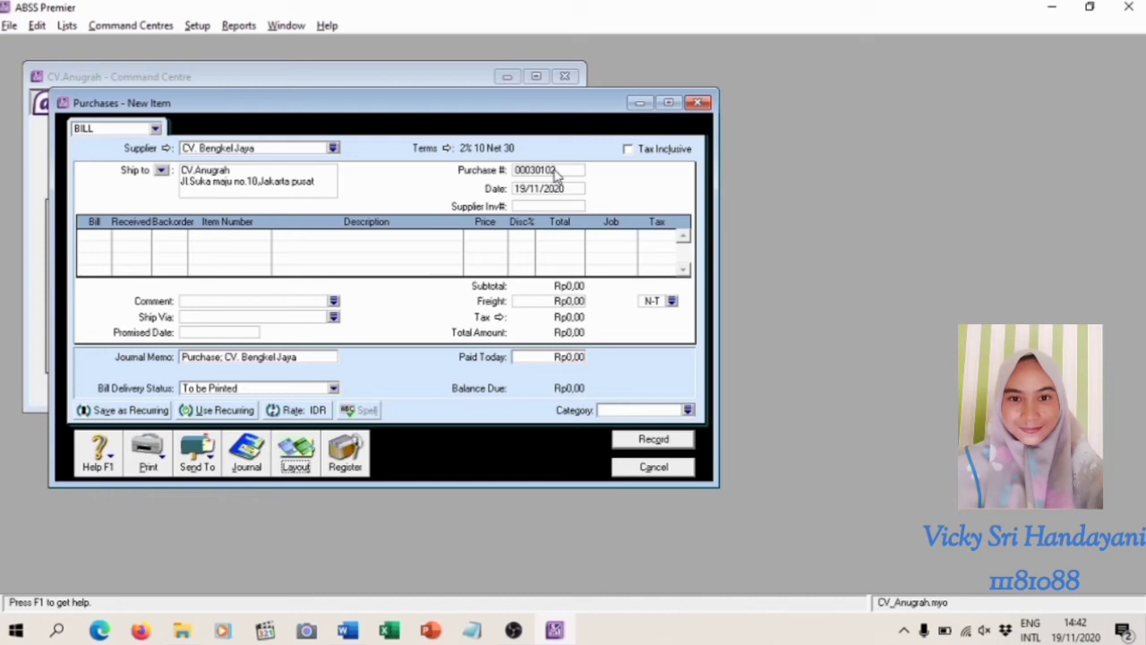
Set the purchase number of the CV. Bengkel Jaya bill to FB040102
{"action": "left_click", "coordinate": [555, 172]}
{"action": "type", "text": "FB040102"}
Set the purchase date of the CV. Bengkel Jaya bill to 04/01/2020
{"action": "left_click", "coordinate": [548, 187]}
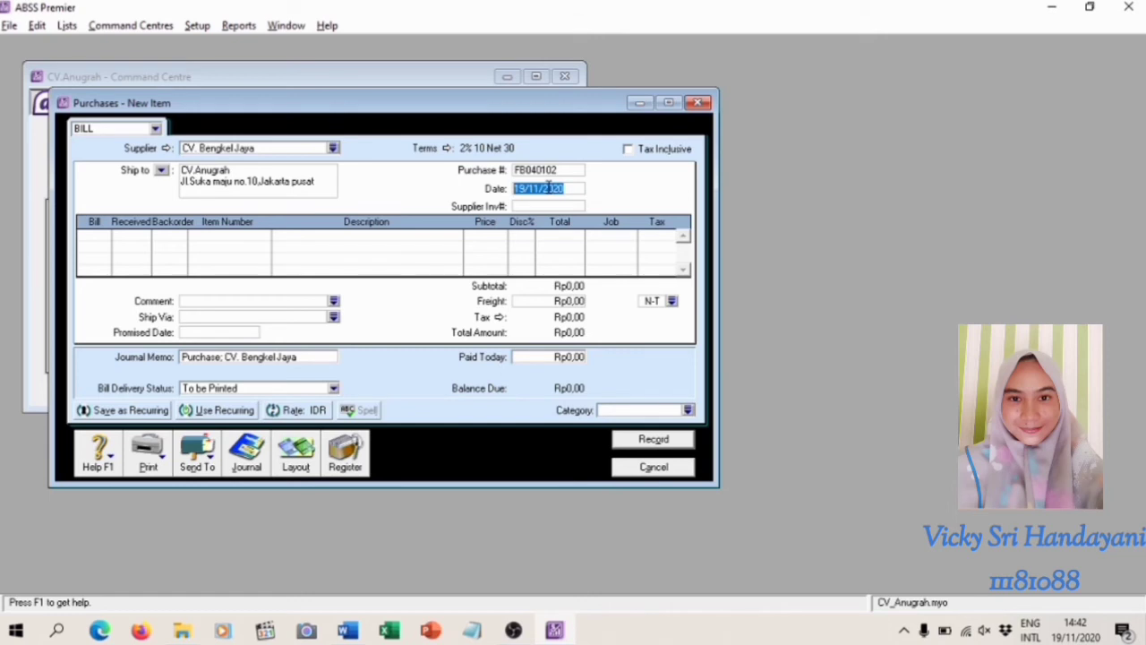
{"action": "type", "text": "04/01/2020"}
Enter a bill quantity of 2 for item GS, Aki GS Astra GTZ6V Sealed MF, on the first line
{"action": "left_click", "coordinate": [104, 236]}
{"action": "type", "text": "2"}
{"action": "key", "text": "Return"}
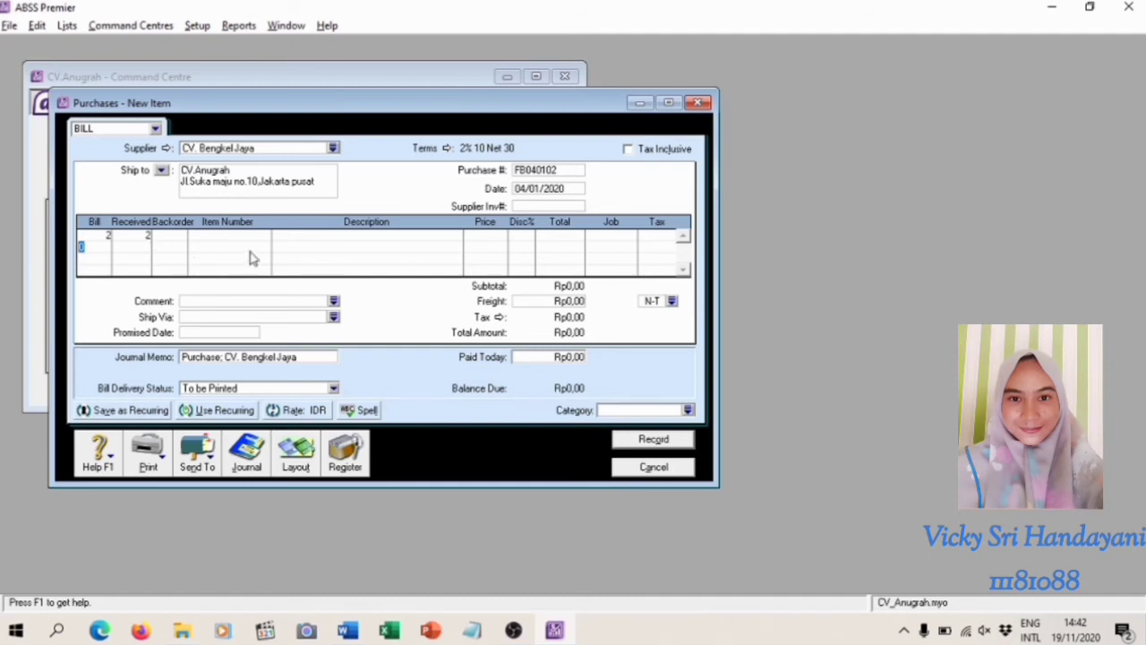
{"action": "left_click", "coordinate": [234, 235]}
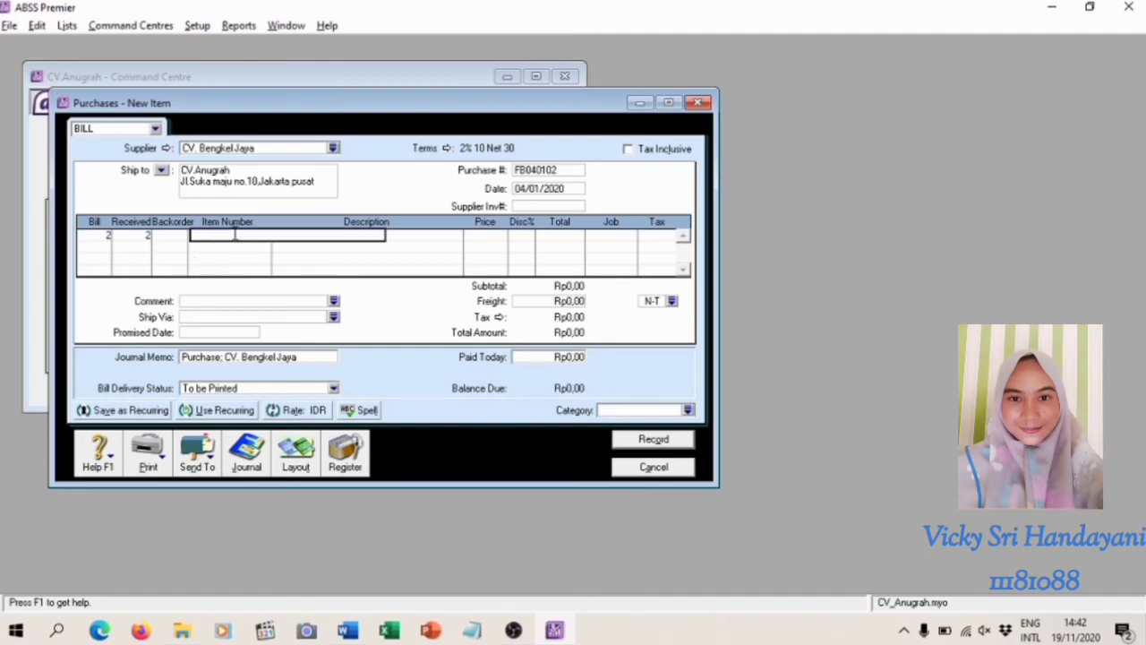
{"action": "type", "text": "GS"}
{"action": "key", "text": "Return"}
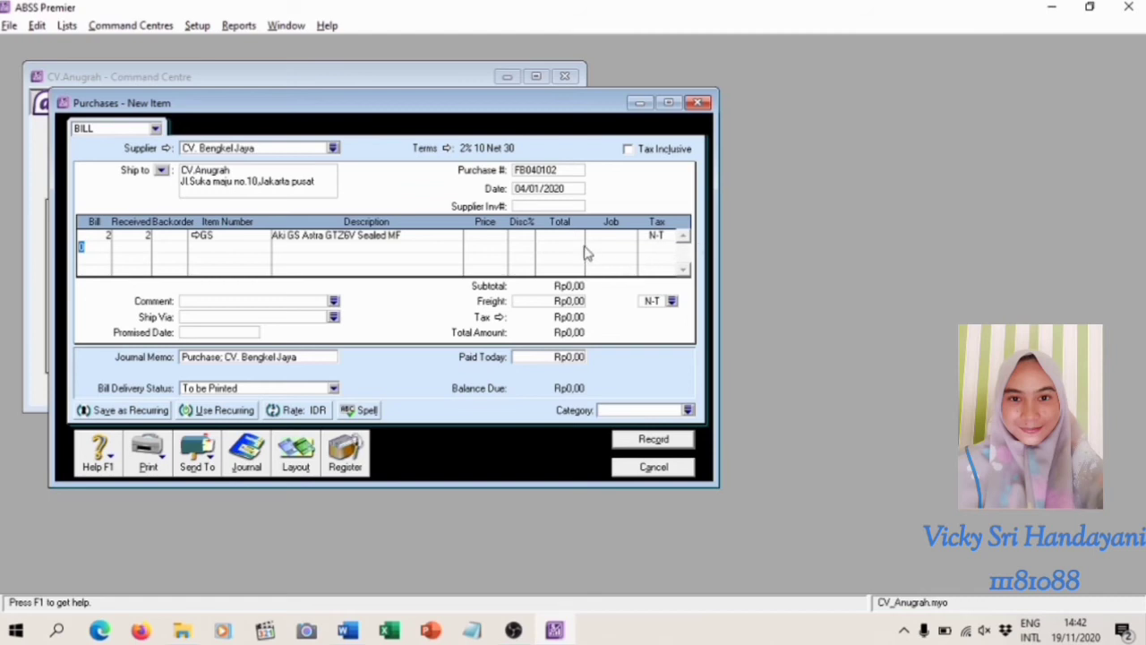
Set the unit price of the GS battery line to Rp320.000
{"action": "left_click", "coordinate": [498, 237]}
{"action": "type", "text": "320.000"}
{"action": "key", "text": "Return"}
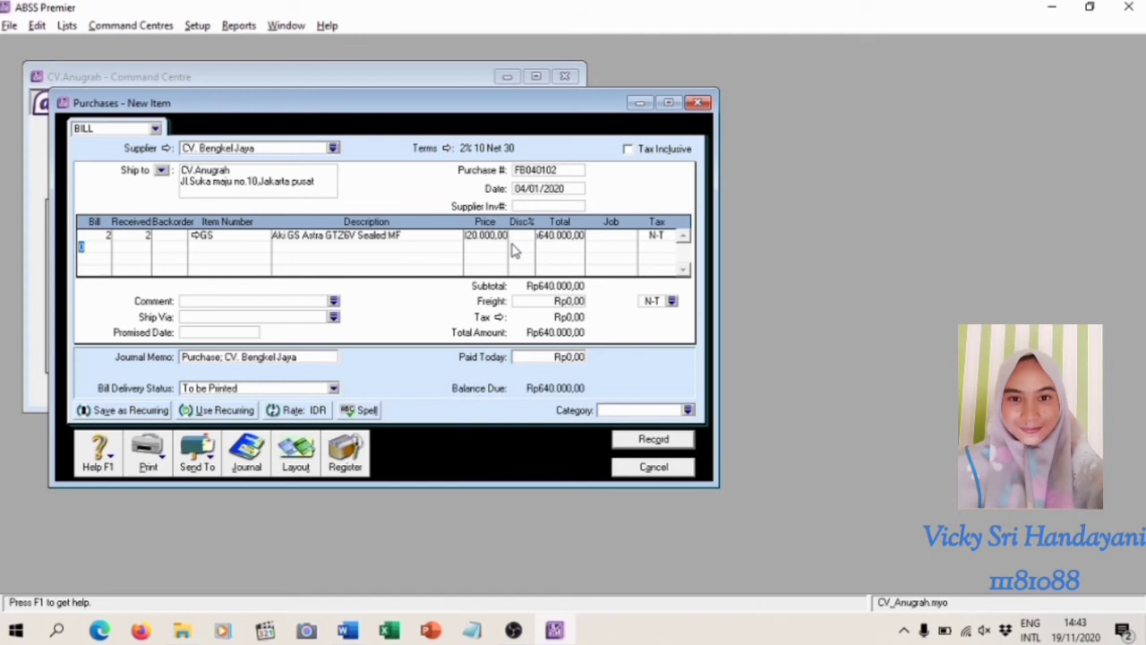
Assign job P, Produk, to the GS battery line of the CV. Bengkel Jaya bill
{"action": "left_click", "coordinate": [618, 235]}
{"action": "left_click", "coordinate": [630, 236]}
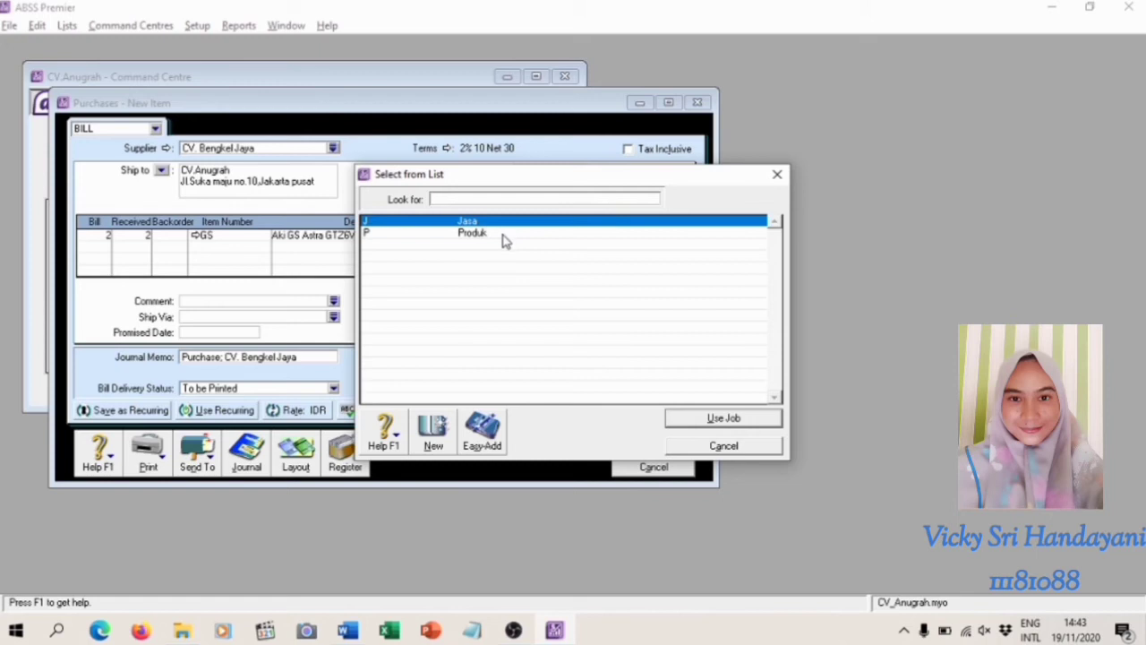
{"action": "type", "text": "P"}
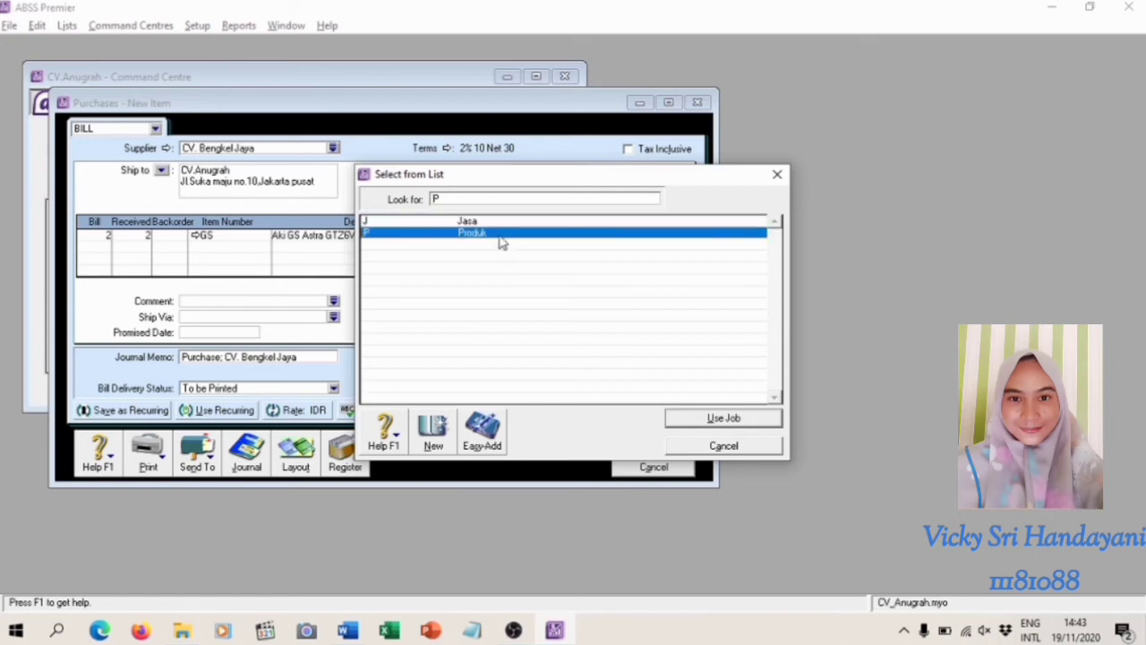
{"action": "left_click", "coordinate": [675, 420]}
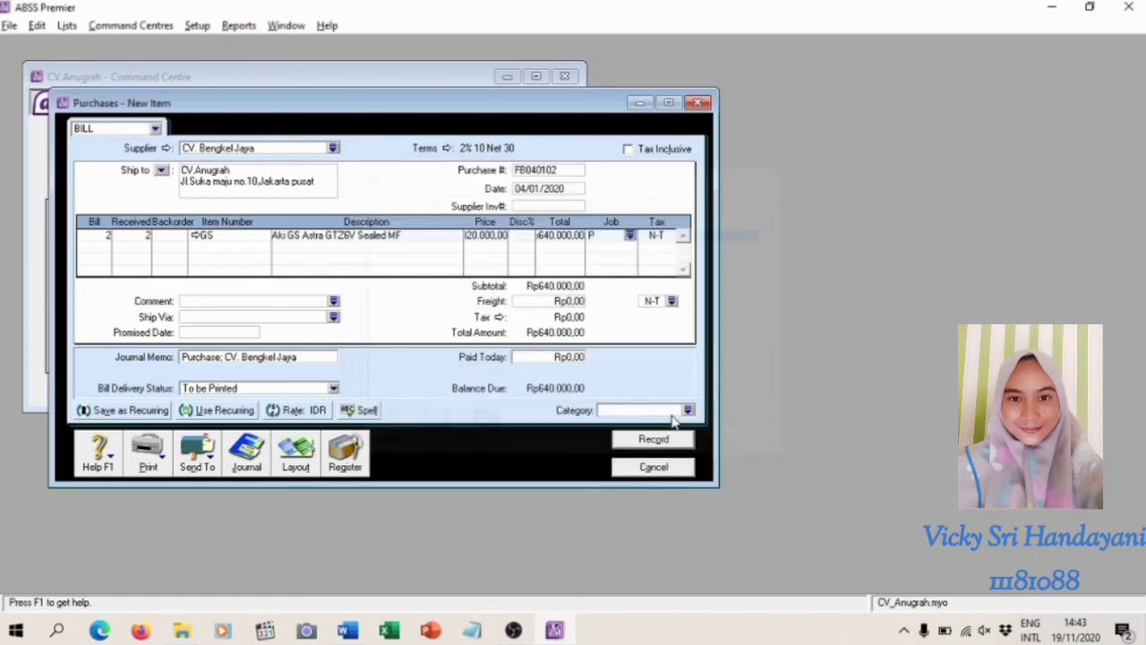
Apply the PPN tax code to the GS battery line and set the bill's category to L, Local
{"action": "left_click", "coordinate": [656, 236]}
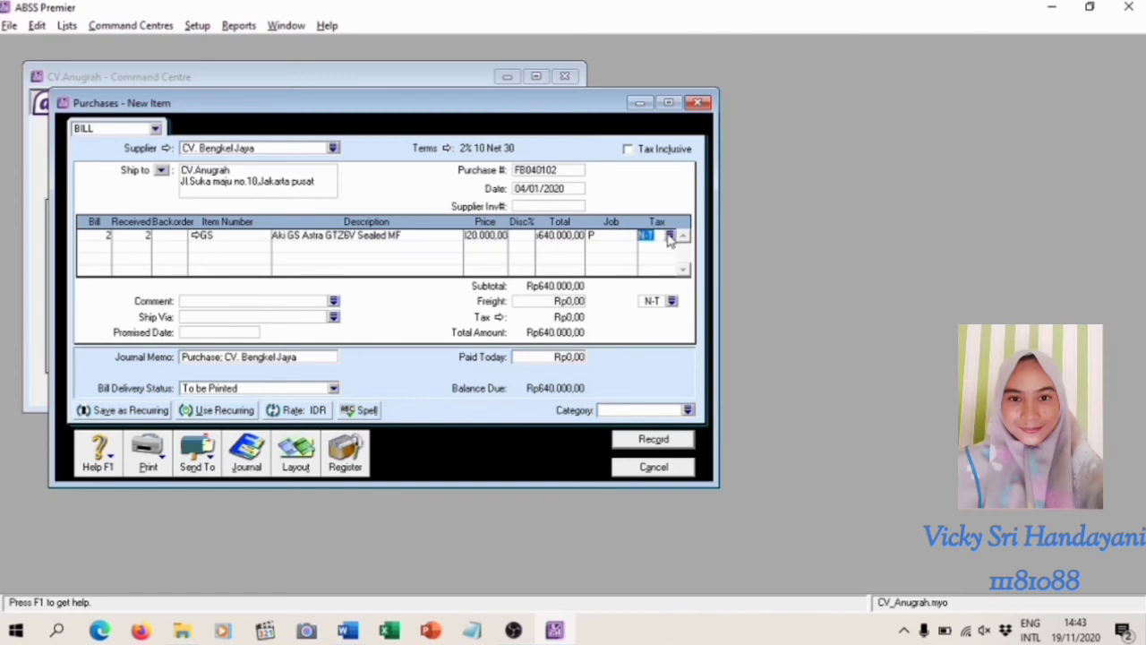
{"action": "left_click", "coordinate": [670, 234]}
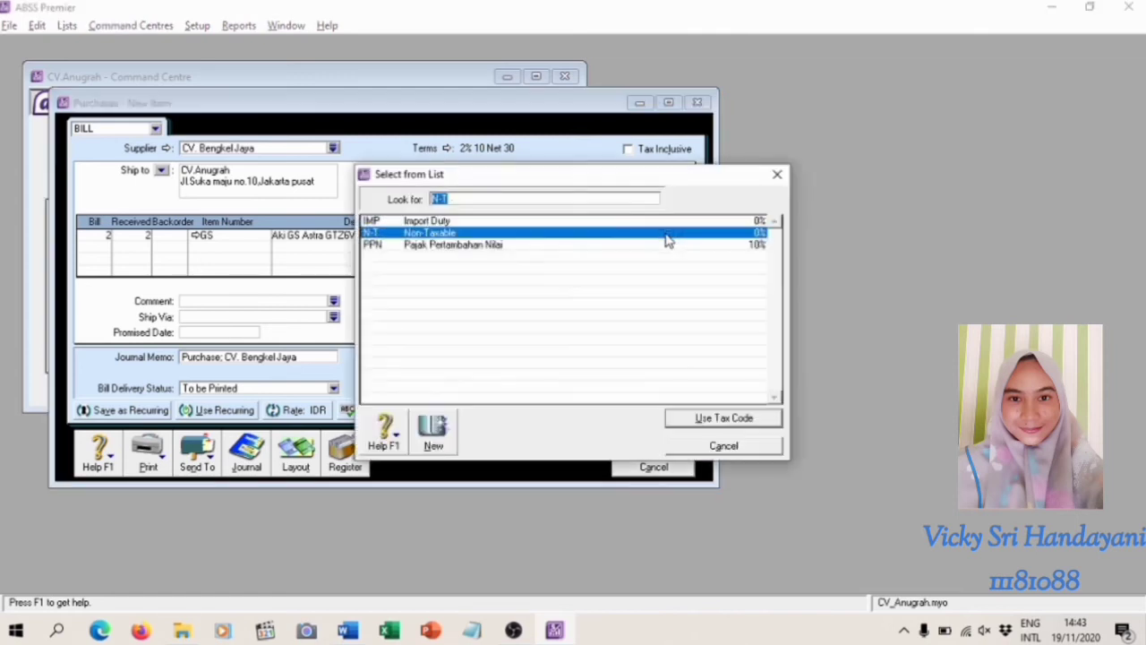
{"action": "left_click", "coordinate": [465, 249]}
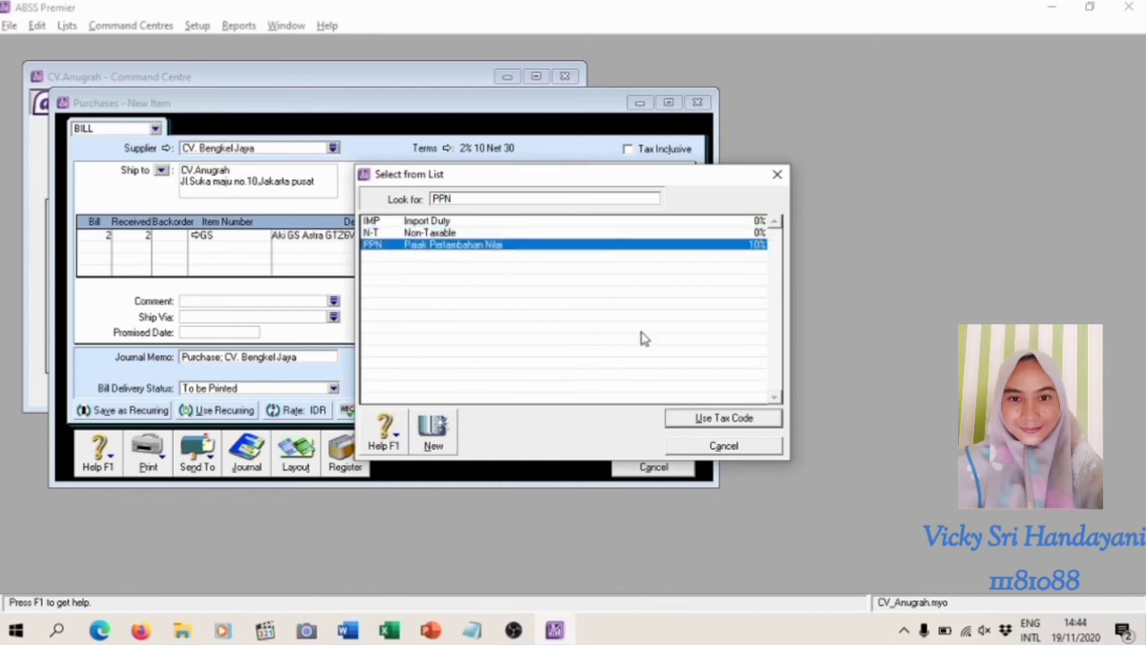
{"action": "left_click", "coordinate": [721, 417]}
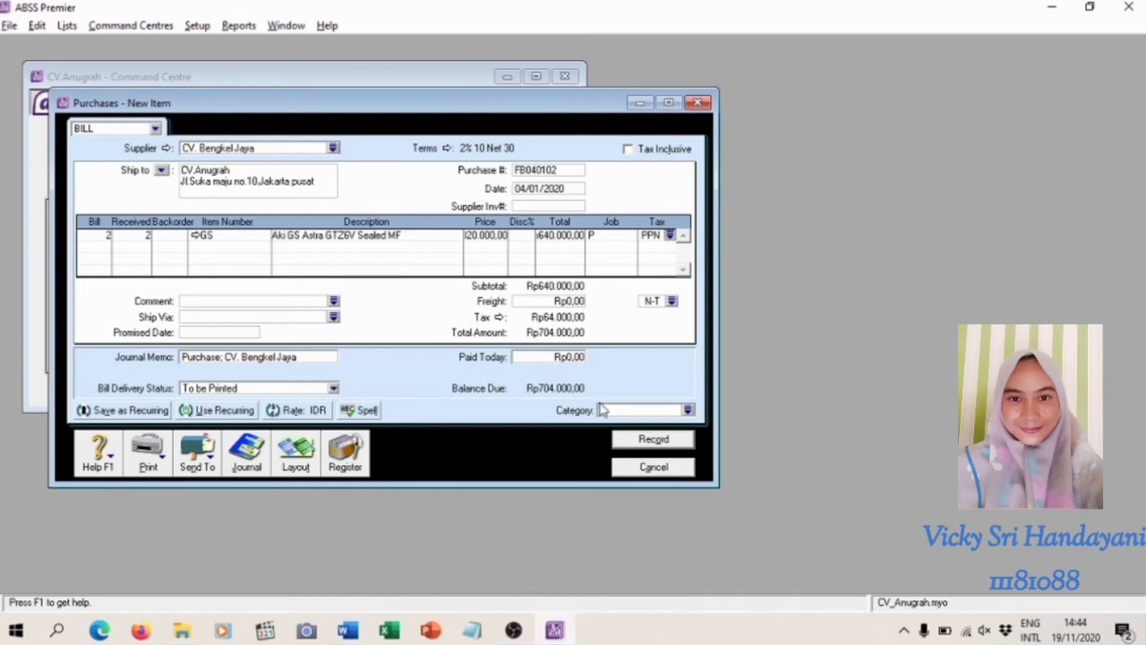
{"action": "left_click", "coordinate": [688, 410]}
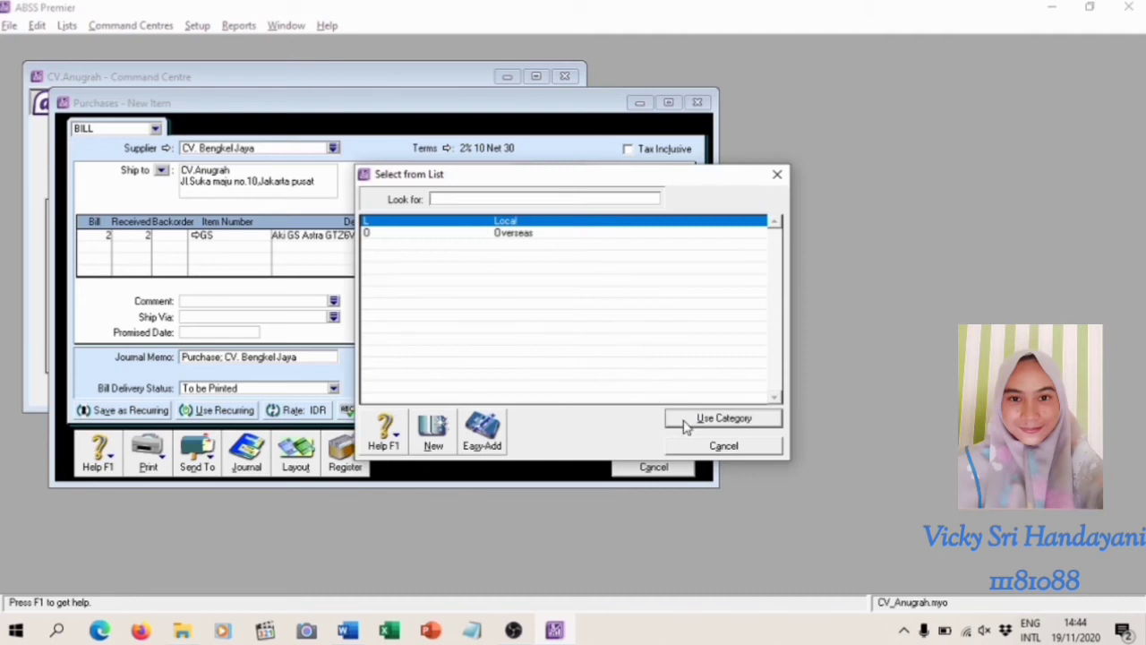
{"action": "left_click", "coordinate": [724, 418]}
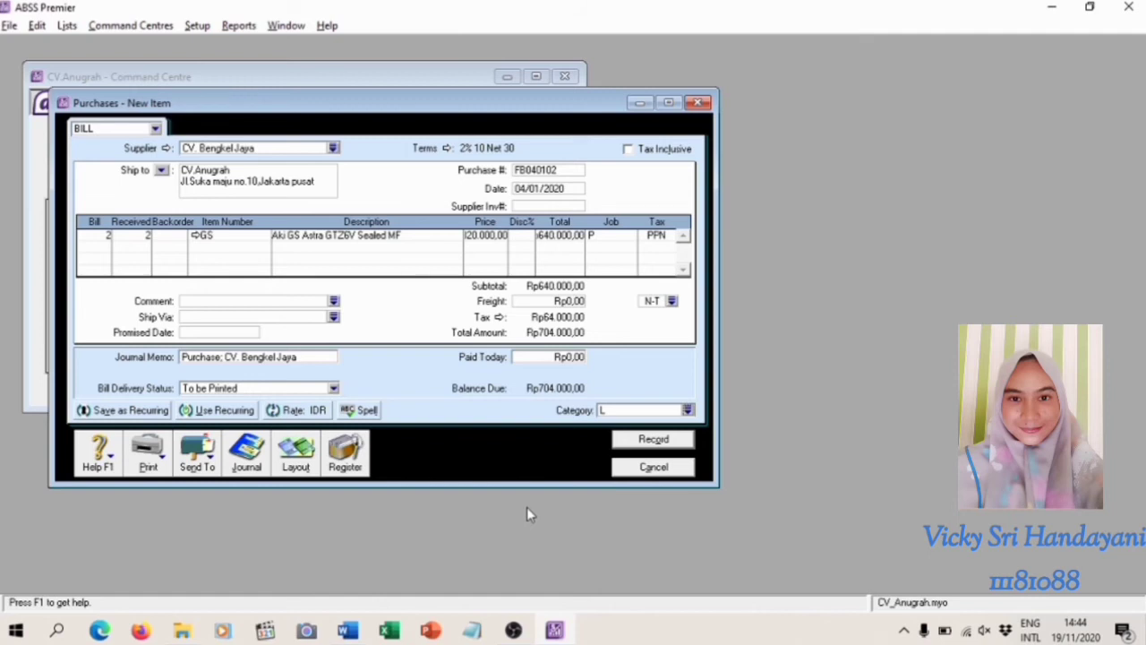
Review the transaction recap of purchase FB040102 and record the bill
{"action": "key", "text": "ctrl+r"}
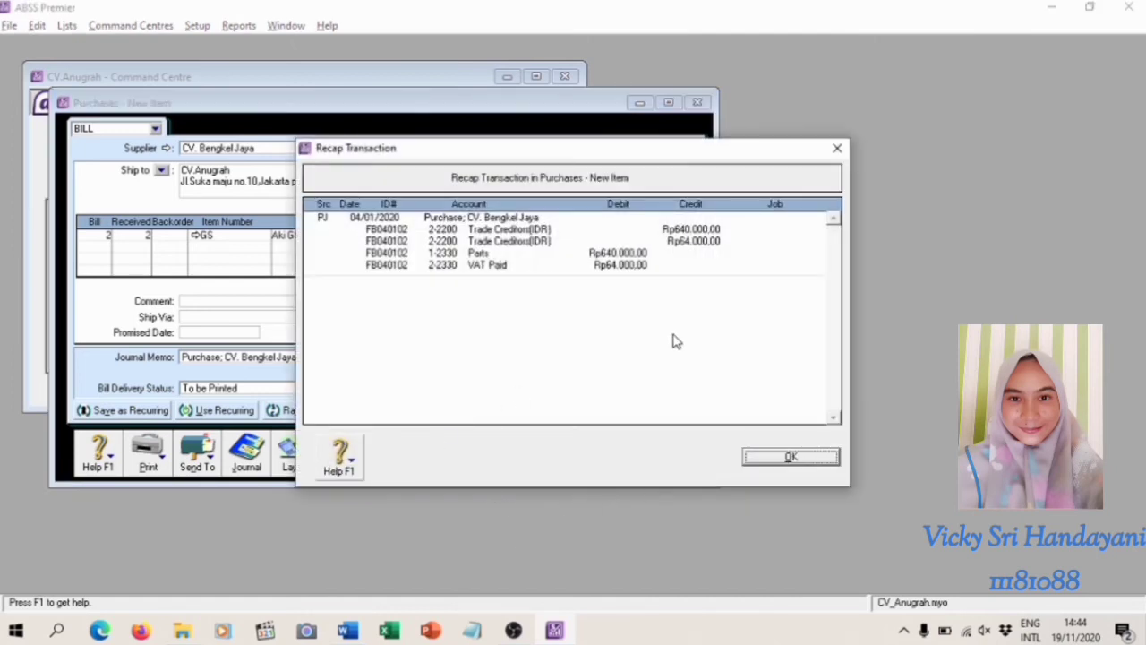
{"action": "left_click", "coordinate": [791, 459]}
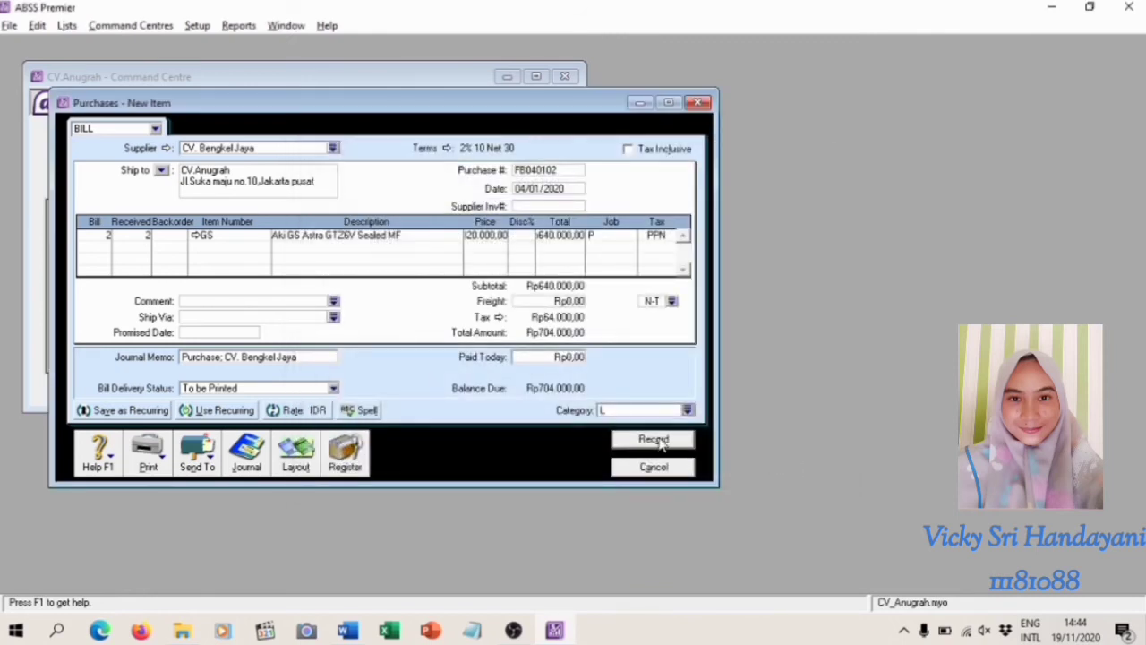
{"action": "left_click", "coordinate": [656, 440]}
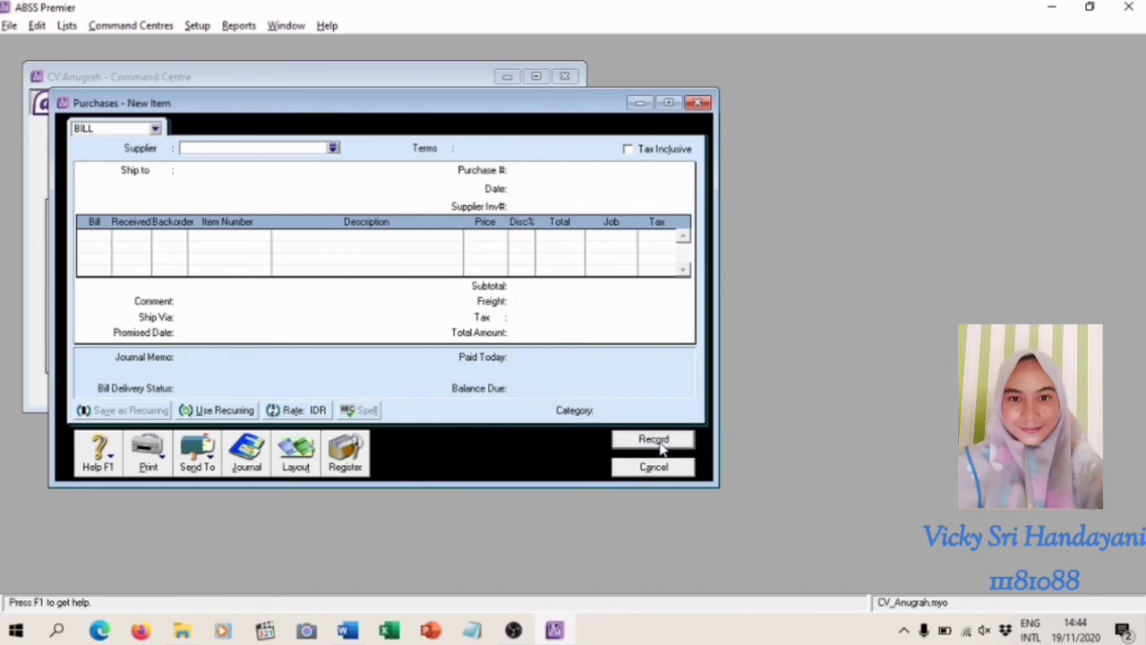
Examine the PT. Avegar cash purchase payment task in the Modul Training document in Word
{"action": "left_click", "coordinate": [513, 630]}
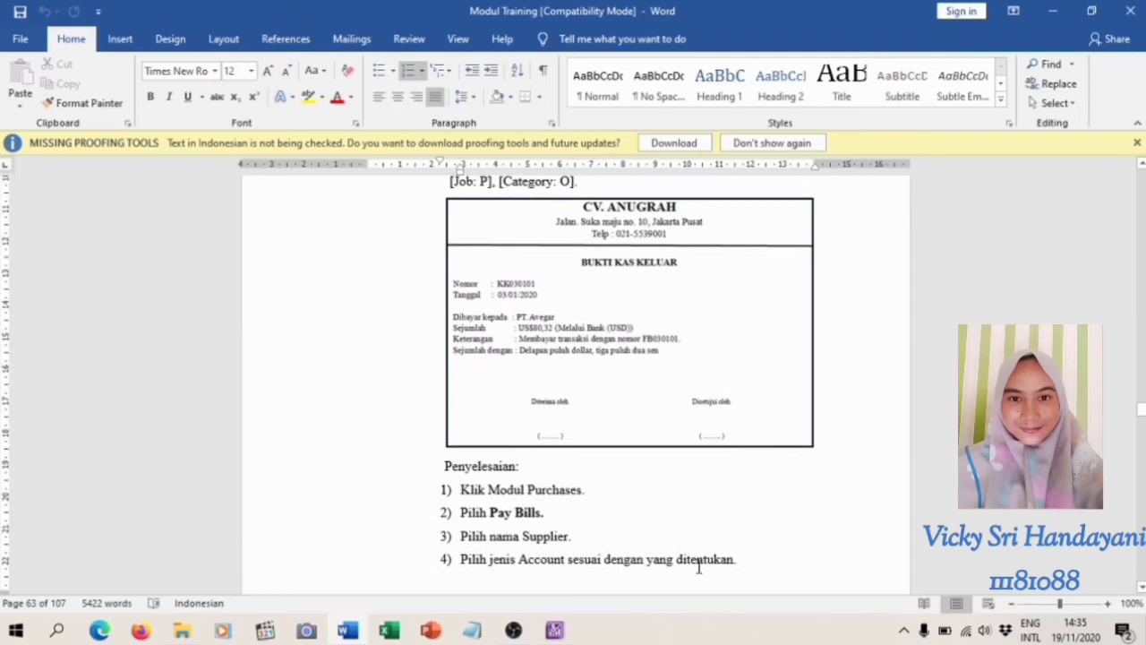
{"action": "scroll", "coordinate": [700, 566], "scroll_direction": "up", "scroll_amount": 3}
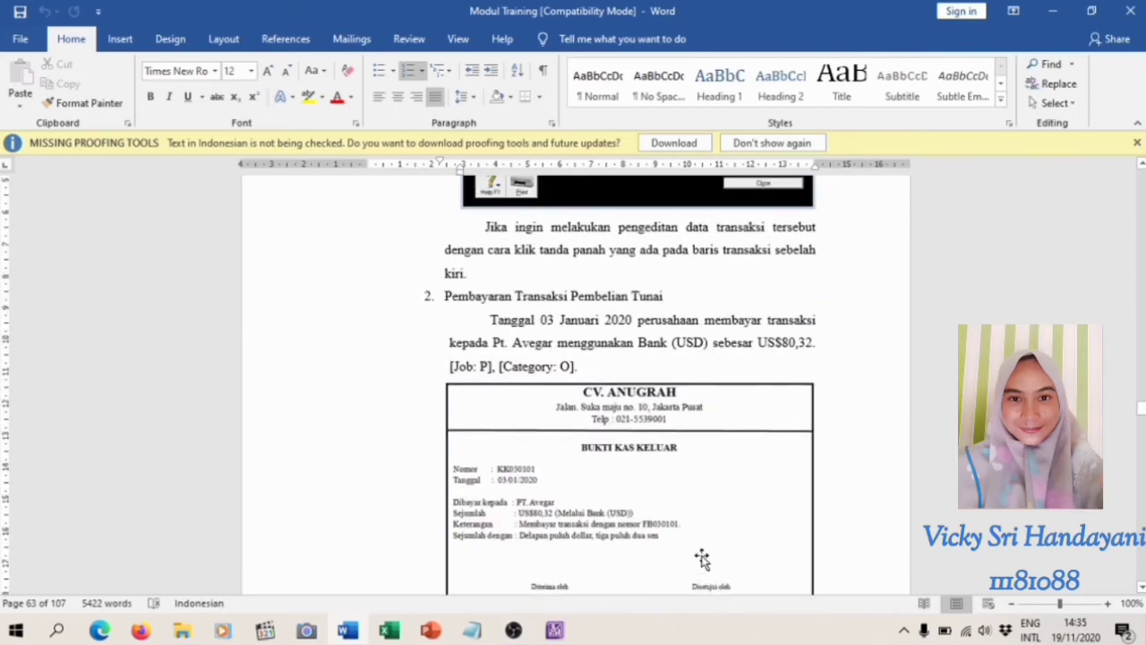
{"action": "scroll", "coordinate": [700, 564], "scroll_direction": "down", "scroll_amount": 1}
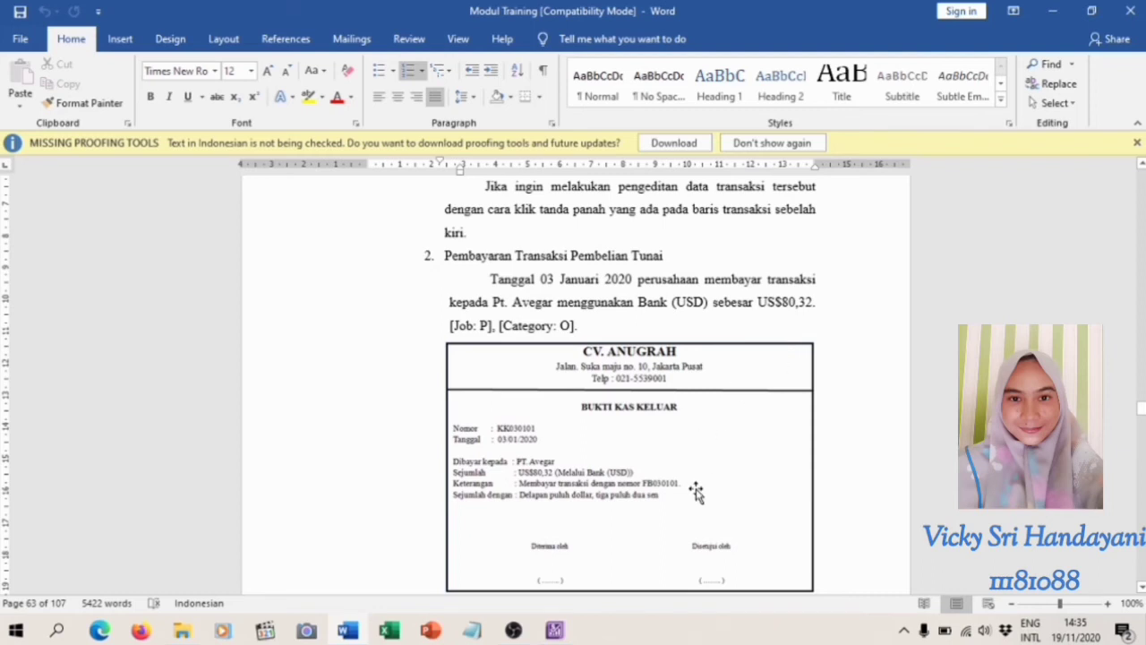
Switch to ABSS Premier and start a bill payment for supplier PT. Avegar
{"action": "key", "text": "alt+Tab"}
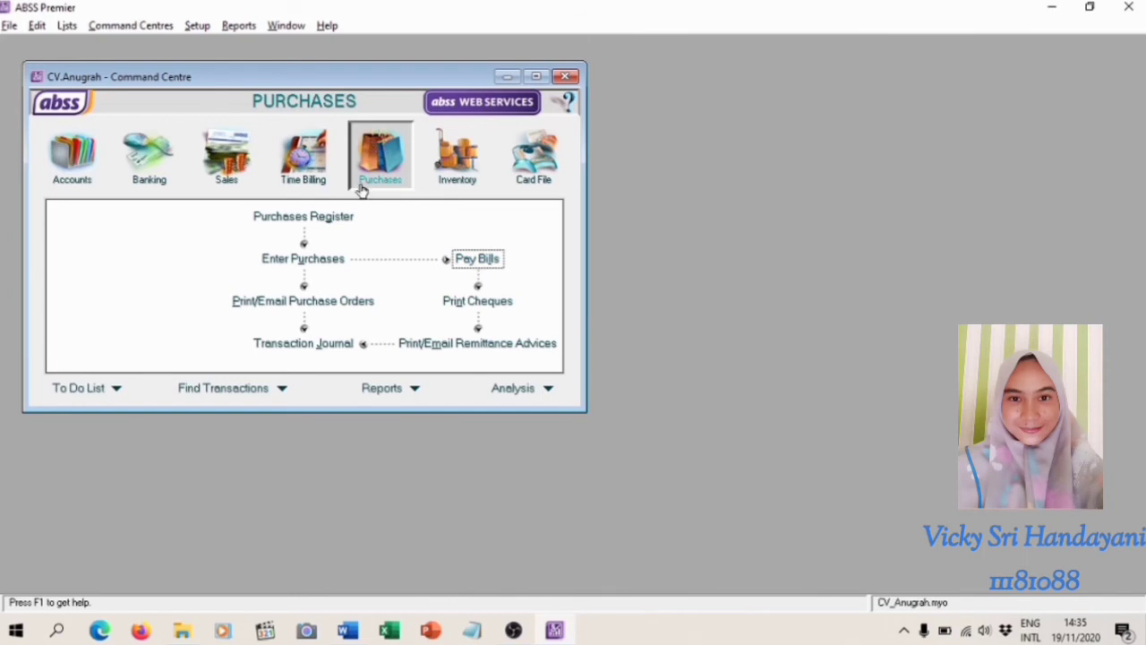
{"action": "left_click", "coordinate": [491, 268]}
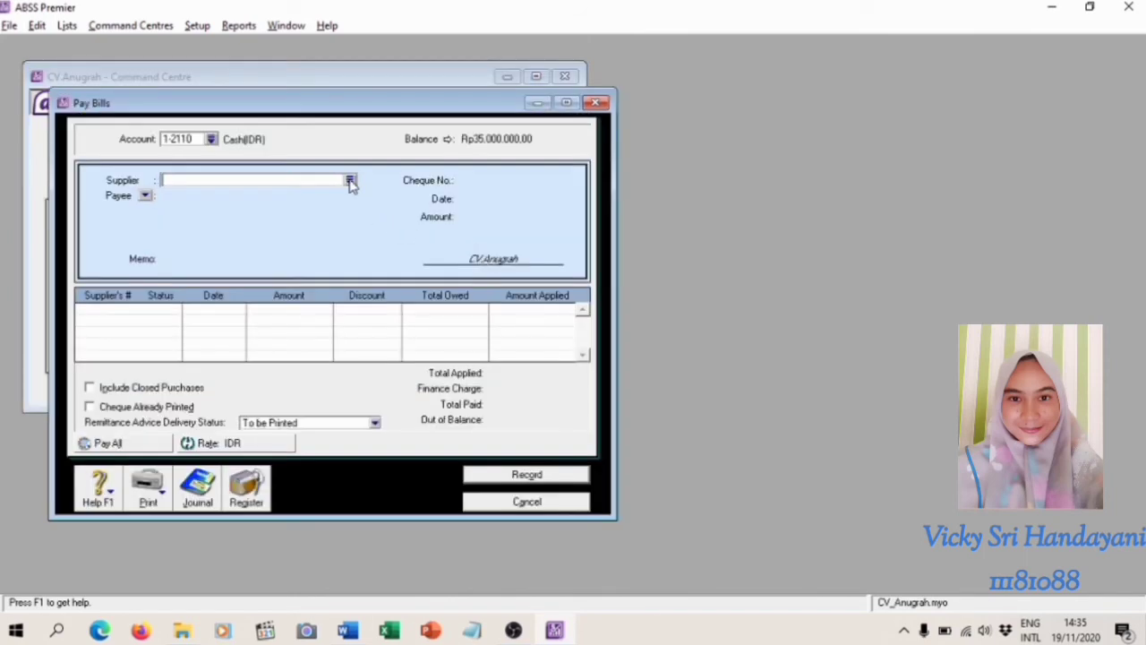
{"action": "left_click", "coordinate": [350, 181]}
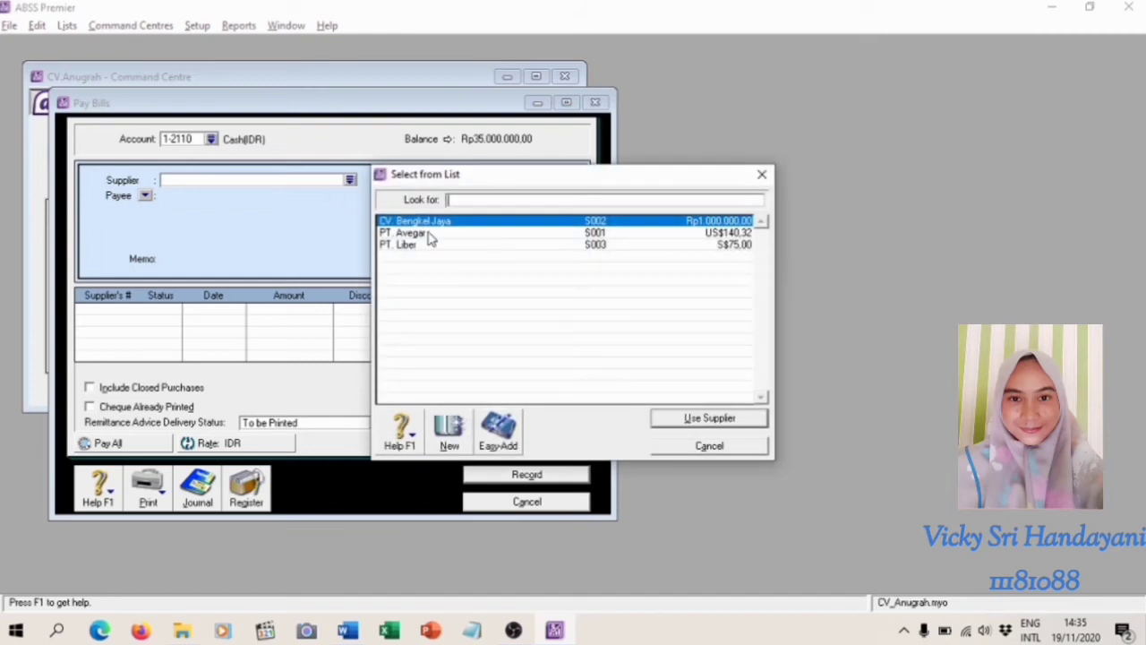
{"action": "left_click", "coordinate": [428, 236]}
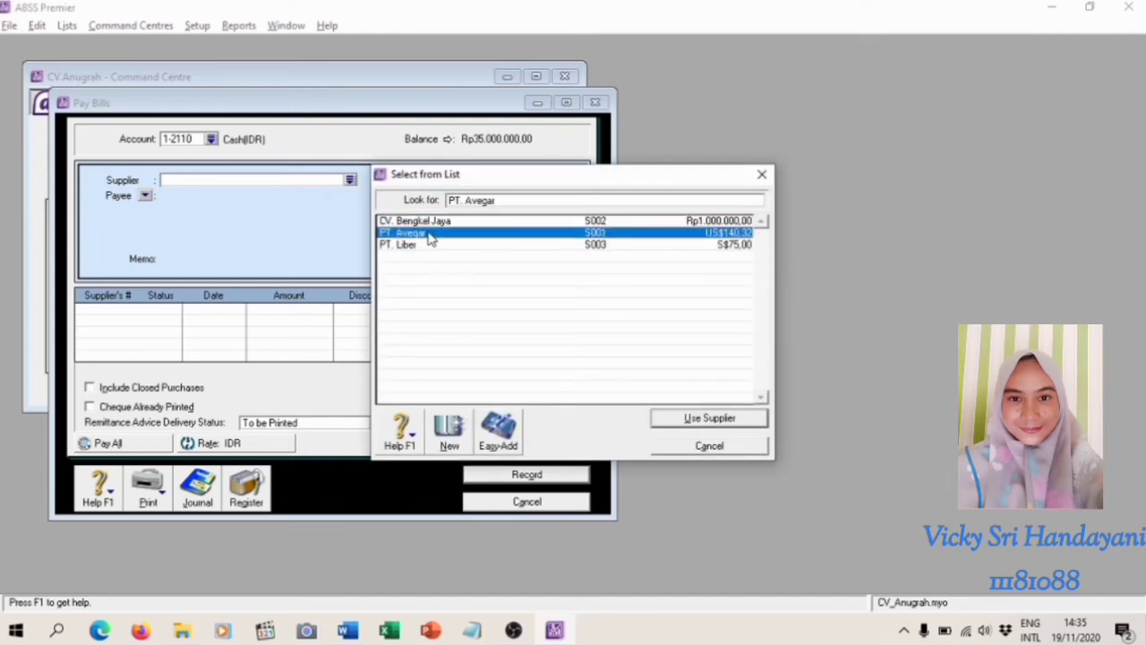
{"action": "left_click", "coordinate": [693, 419]}
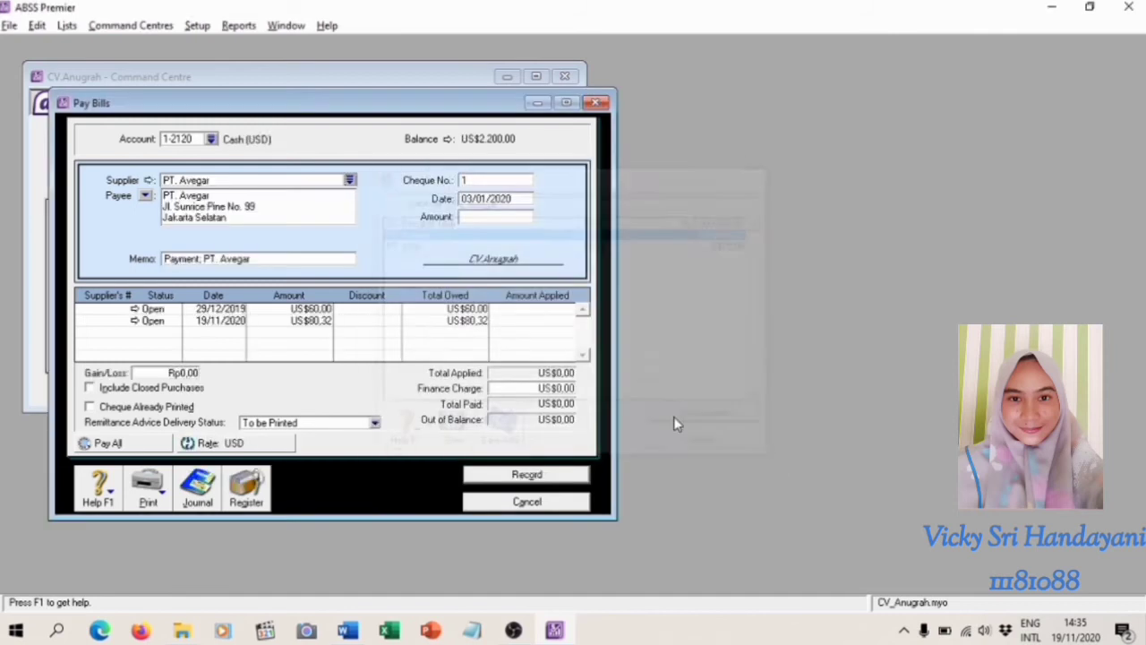
Set the payment account to 1-2150 Bank (USD)
{"action": "left_click", "coordinate": [211, 140]}
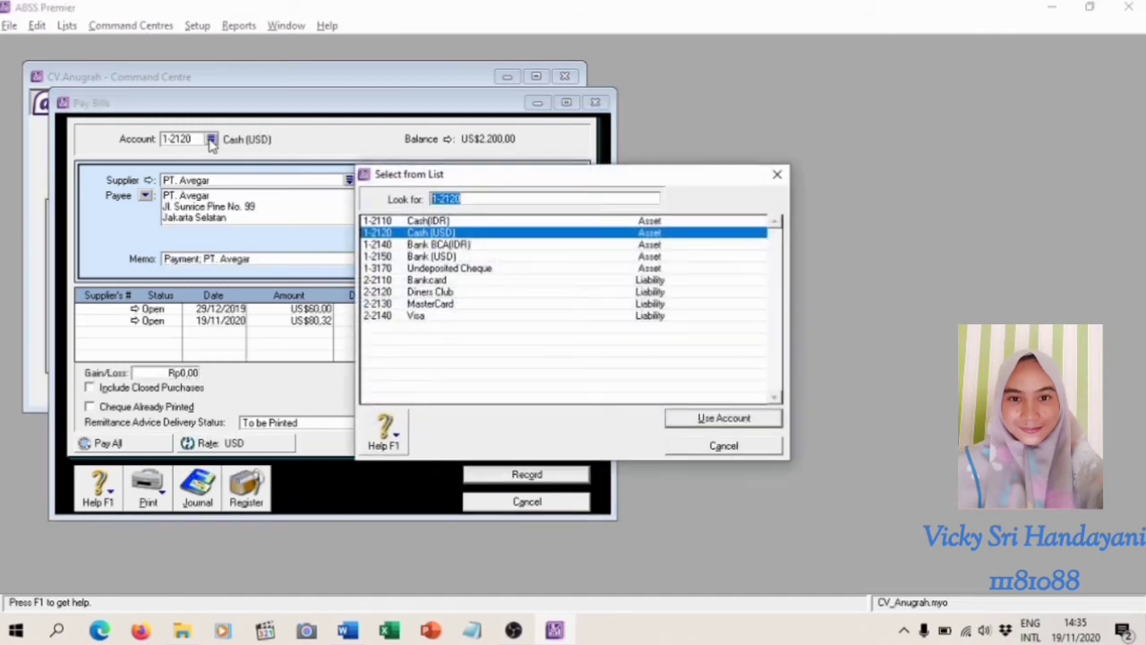
{"action": "left_click", "coordinate": [537, 258]}
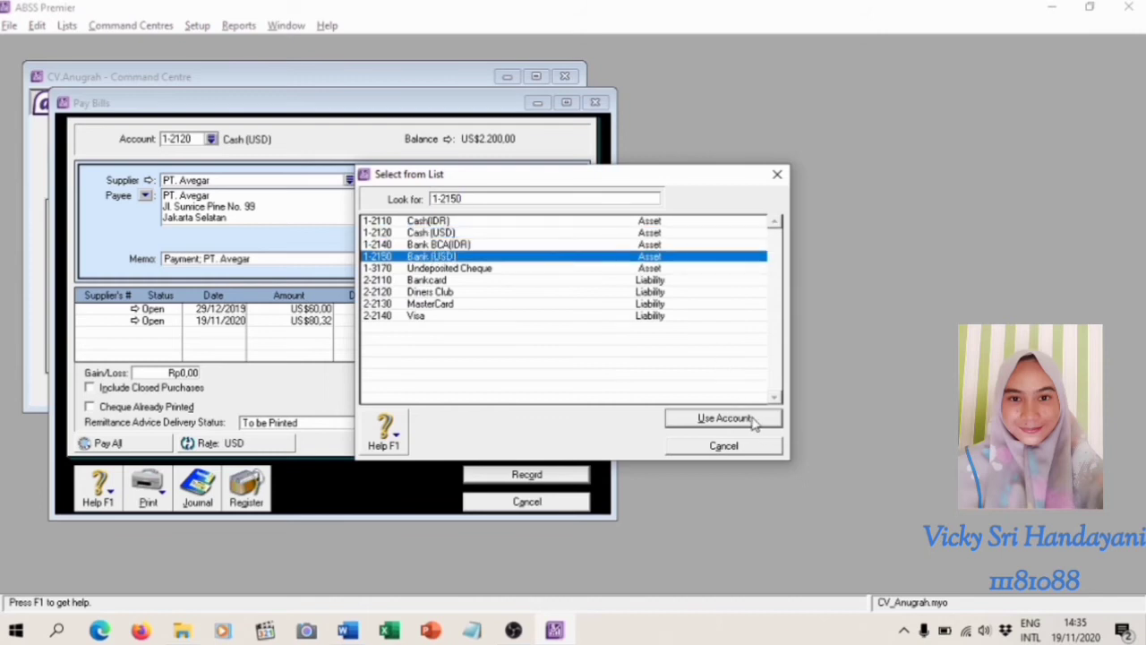
{"action": "left_click", "coordinate": [724, 418]}
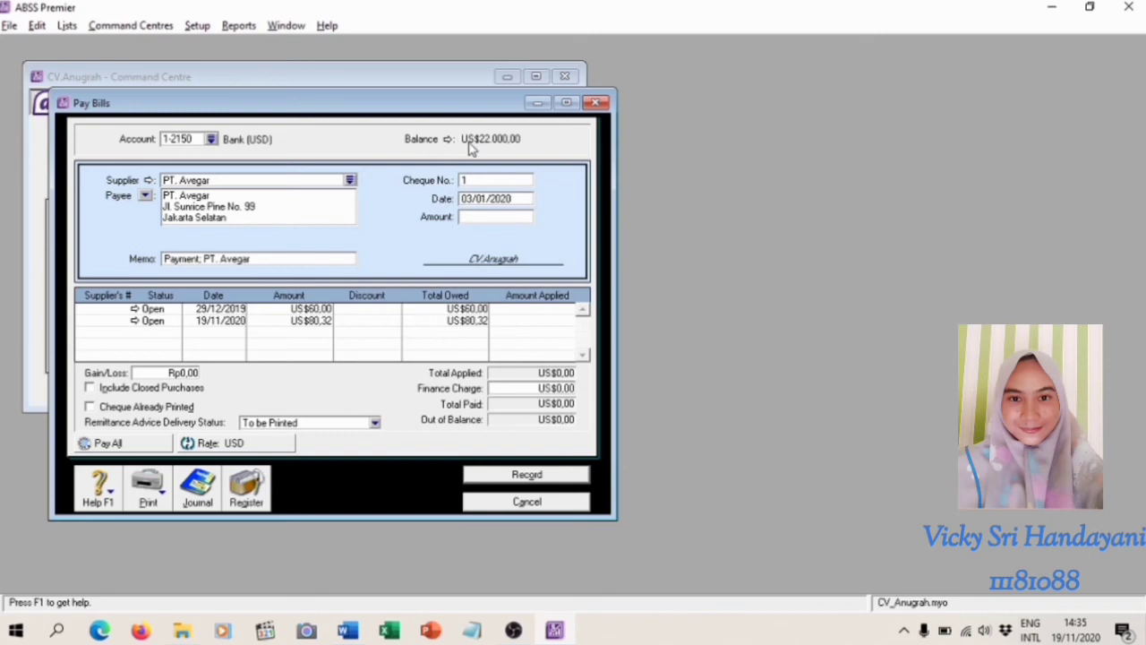
Set the cheque number of the PT. Avegar payment to KK030101 and check its date
{"action": "left_click", "coordinate": [490, 181]}
{"action": "type", "text": "kk"}
{"action": "key", "text": "BackSpace"}
{"action": "key", "text": "BackSpace"}
{"action": "type", "text": "KK030101"}
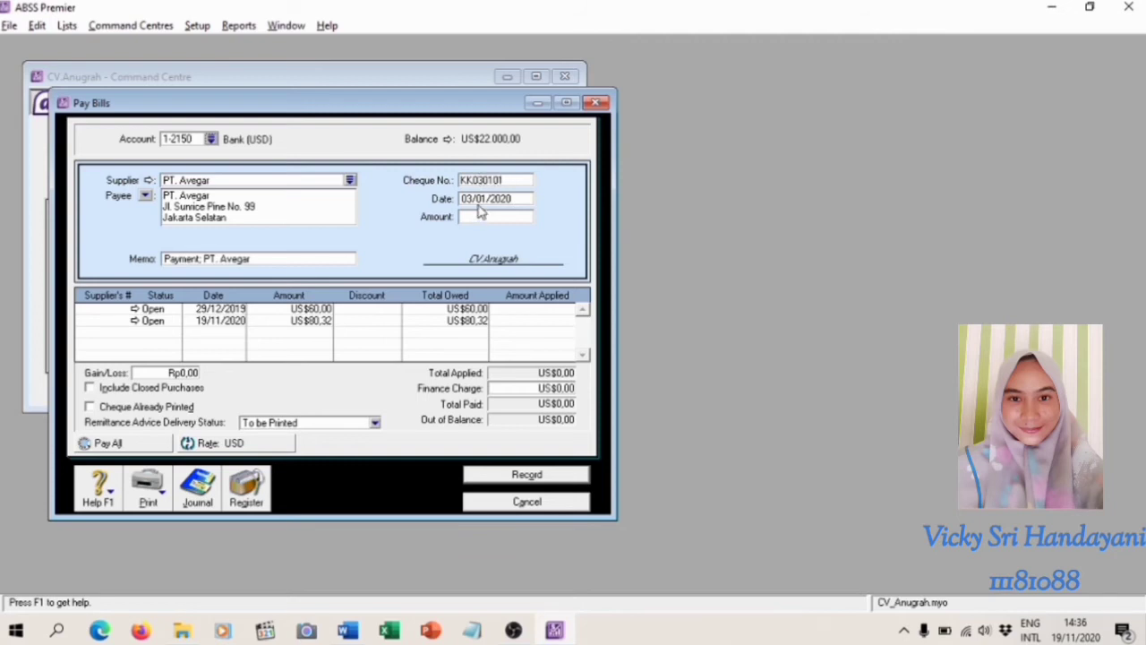
{"action": "left_click", "coordinate": [476, 199]}
{"action": "left_click", "coordinate": [479, 198]}
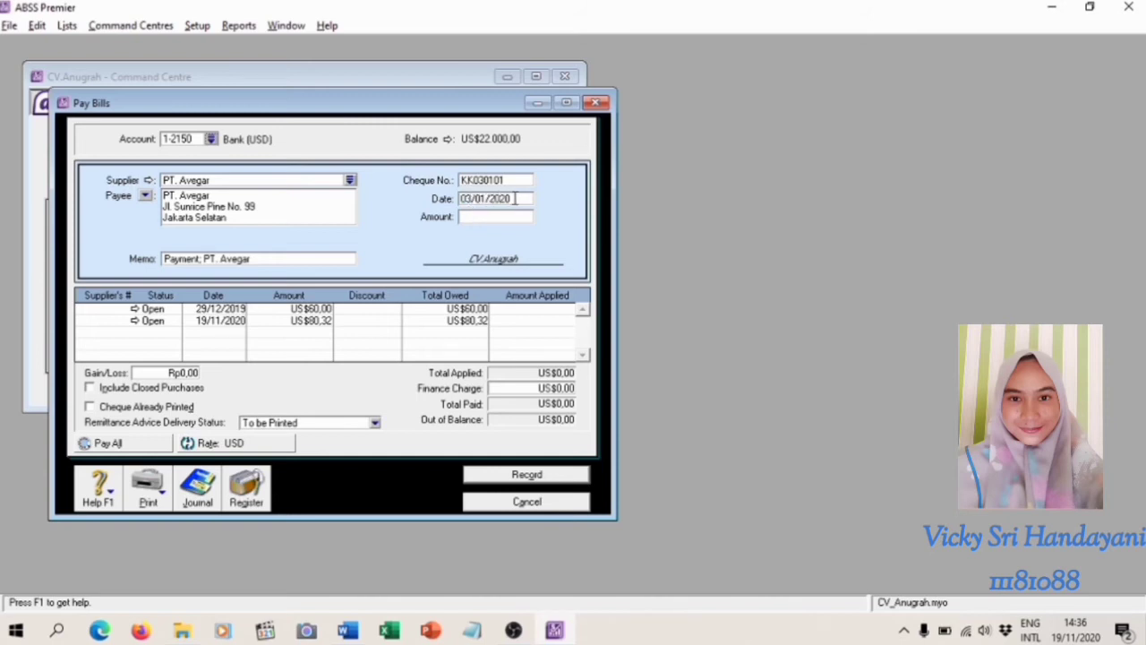
Apply US$80,32 to the PT. Avegar bill dated 19/11/2020 and use the same figure as the payment amount
{"action": "left_click", "coordinate": [554, 319]}
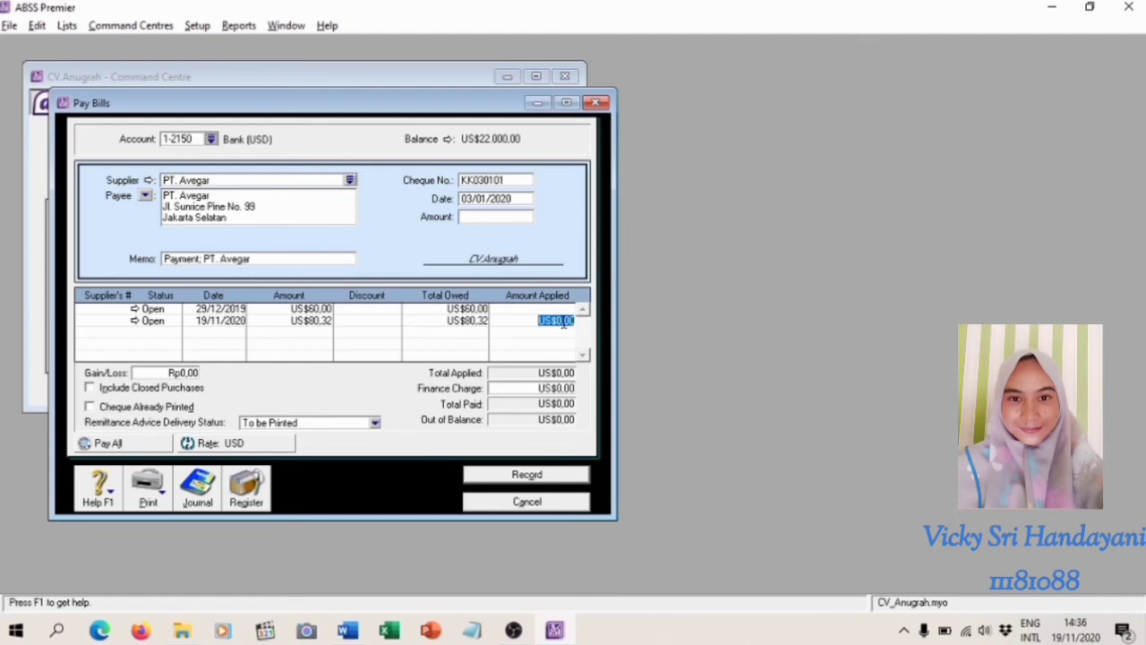
{"action": "type", "text": "80,32"}
{"action": "key", "text": "BackSpace"}
{"action": "type", "text": "2"}
{"action": "left_click", "coordinate": [504, 216]}
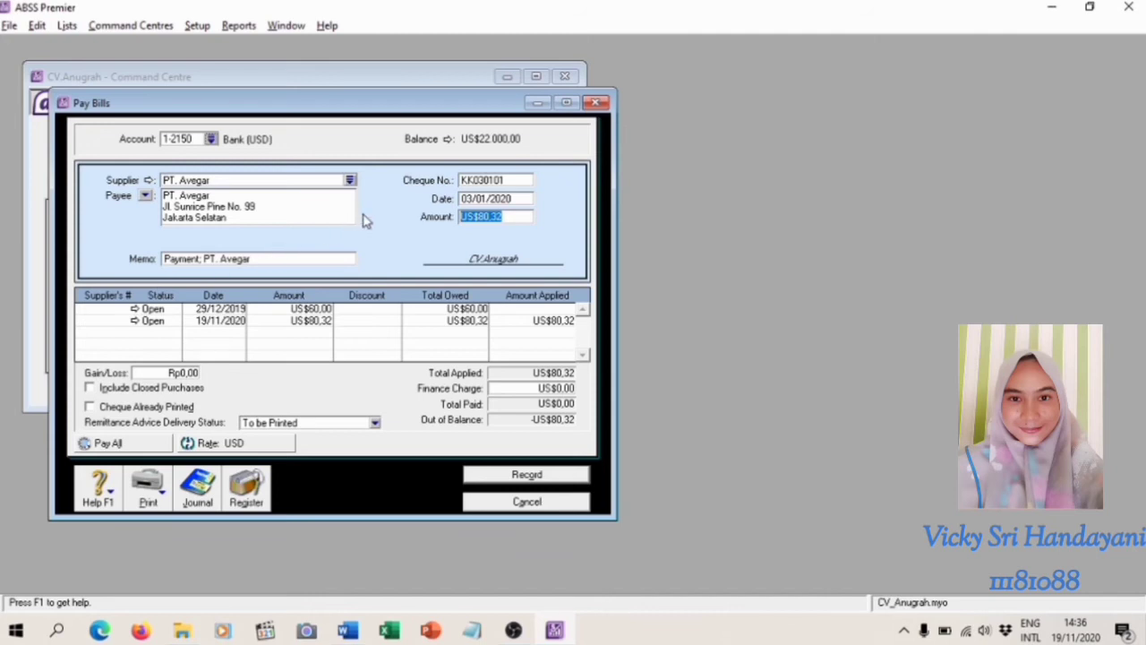
{"action": "key", "text": "Tab"}
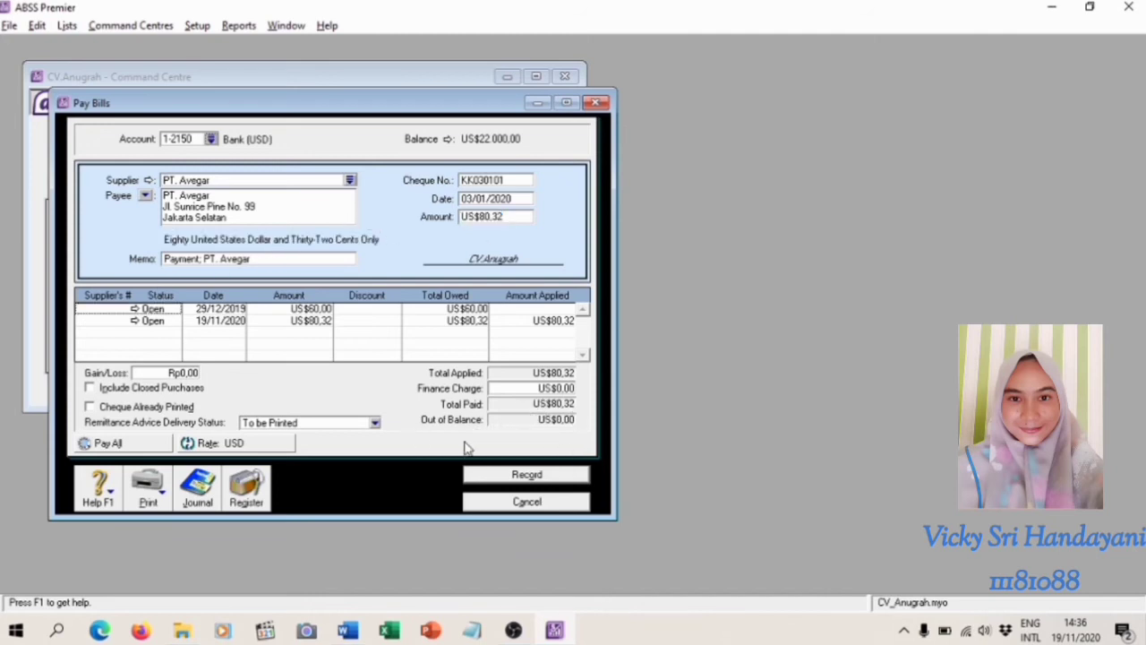
Review the recap of payment KK030101, record the payment and close the Pay Bills window
{"action": "key", "text": "ctrl+r"}
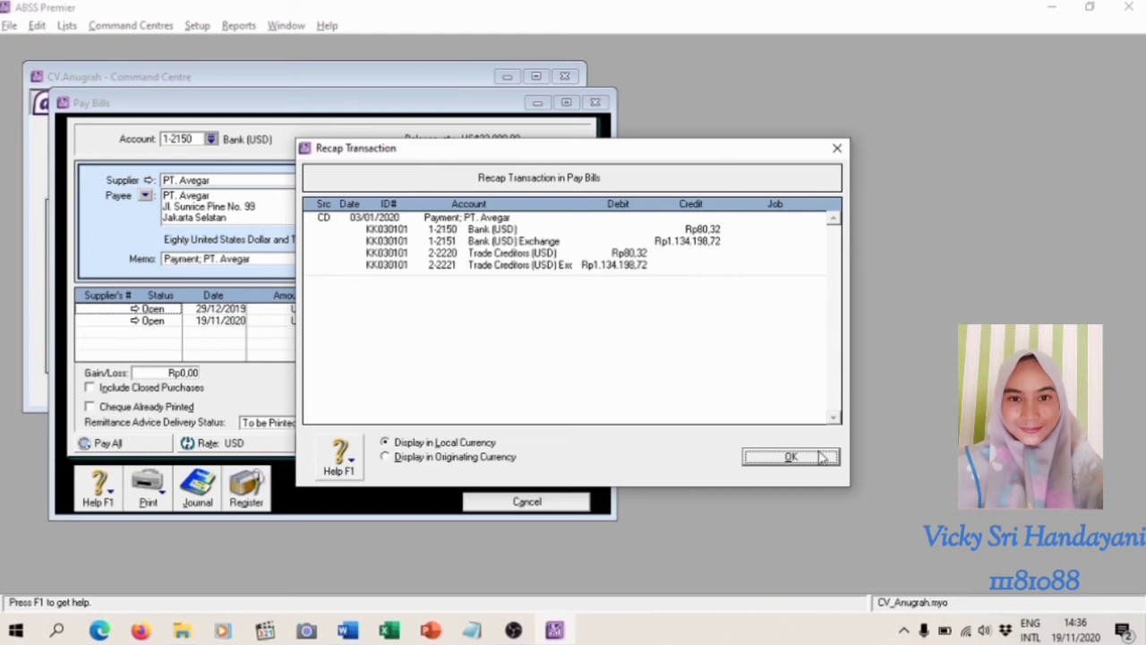
{"action": "left_click", "coordinate": [816, 469]}
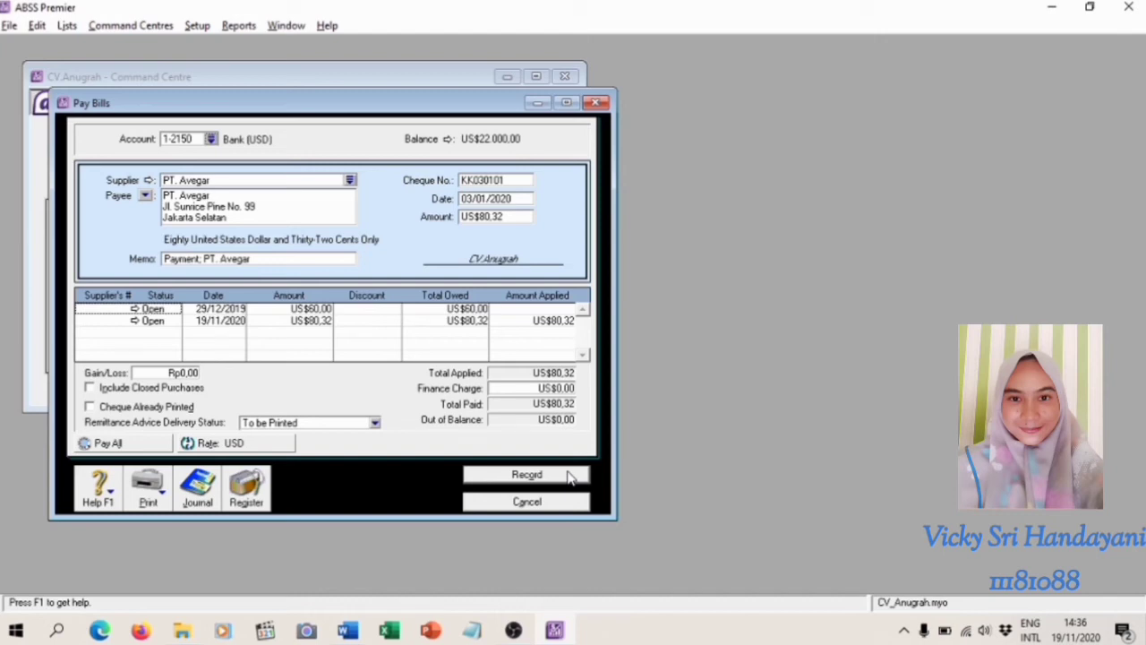
{"action": "left_click", "coordinate": [571, 476]}
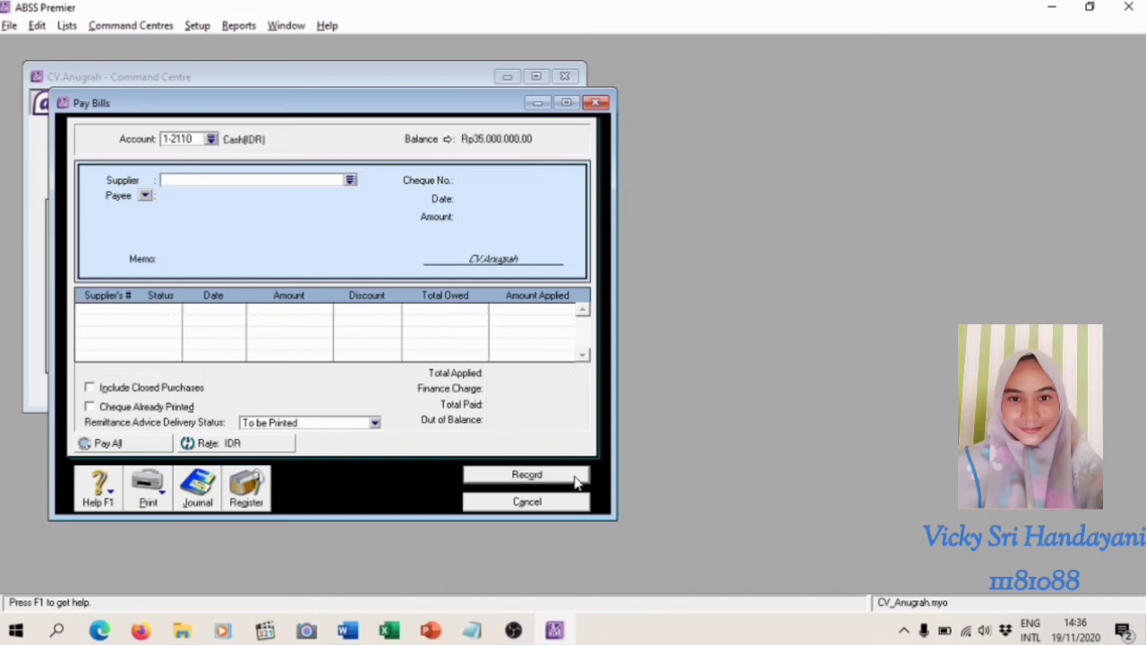
{"action": "left_click", "coordinate": [570, 507]}
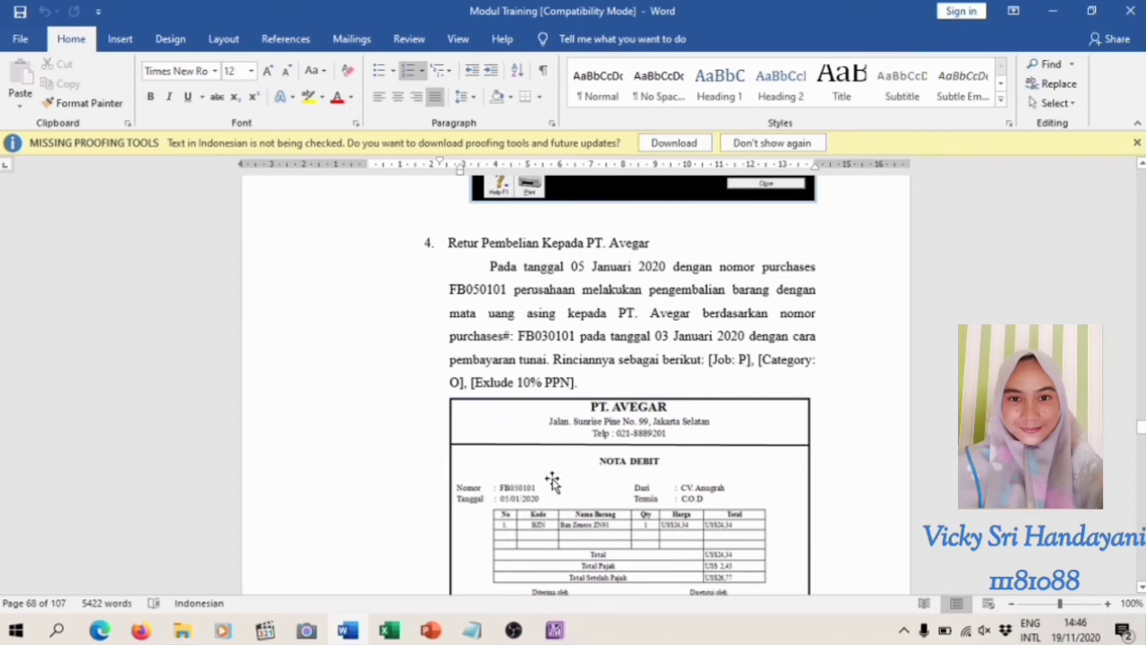
Switch to ABSS Premier and start a new purchase bill for the supplier PT. Avegar
{"action": "left_click", "coordinate": [547, 637]}
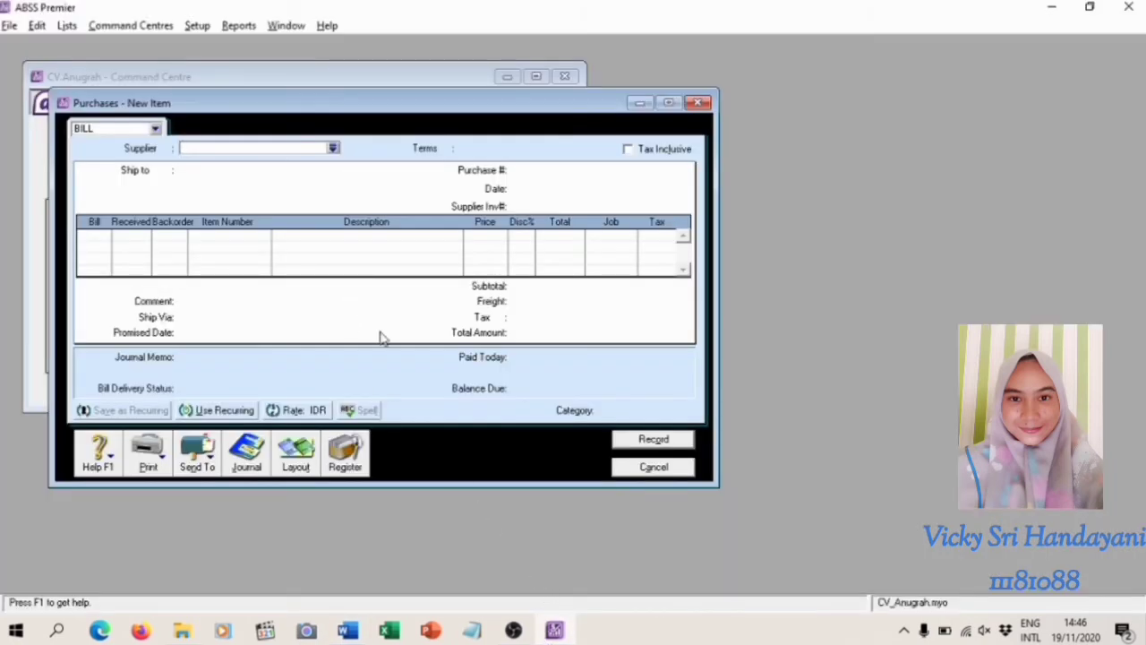
{"action": "left_click", "coordinate": [653, 466]}
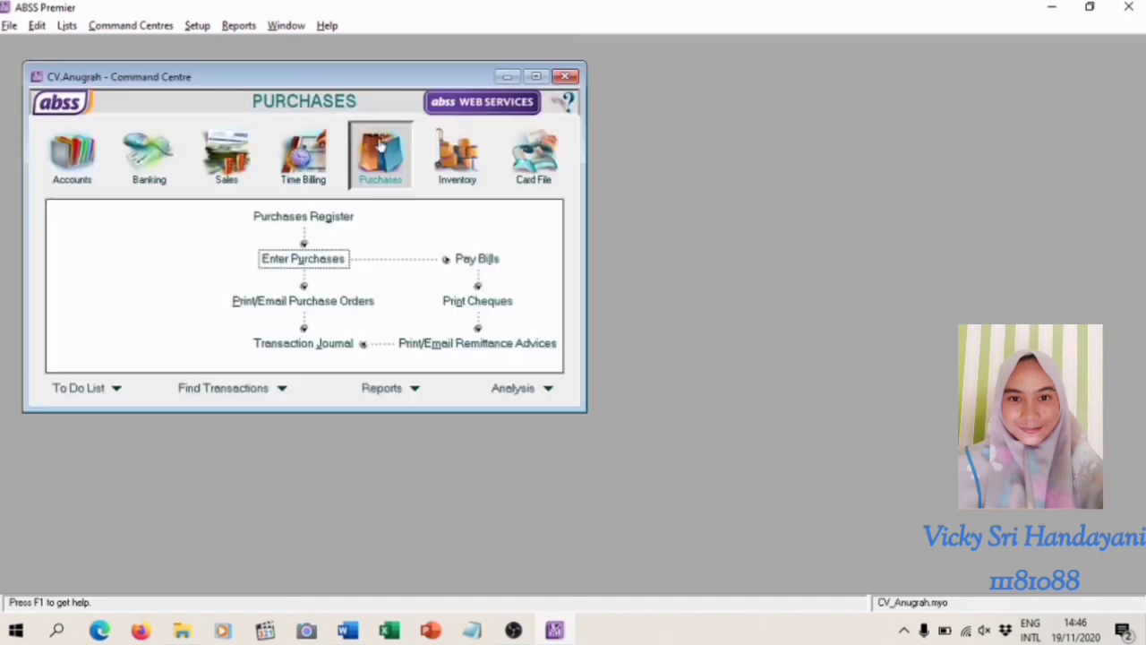
{"action": "left_click", "coordinate": [305, 259]}
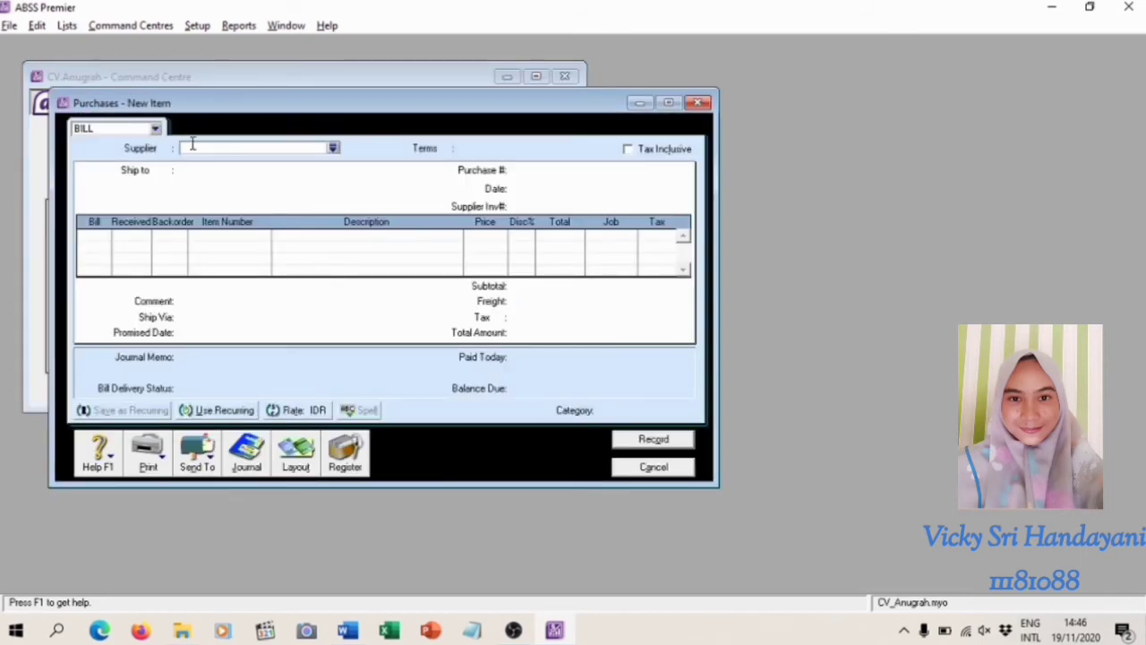
{"action": "left_click", "coordinate": [333, 149]}
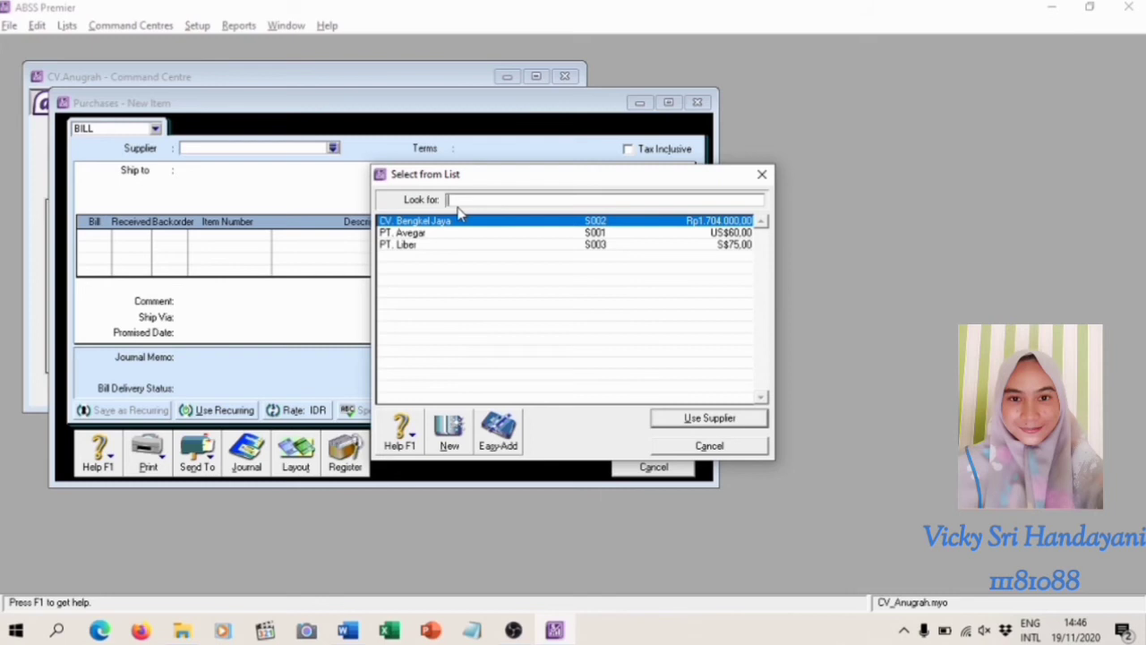
{"action": "left_click", "coordinate": [468, 234]}
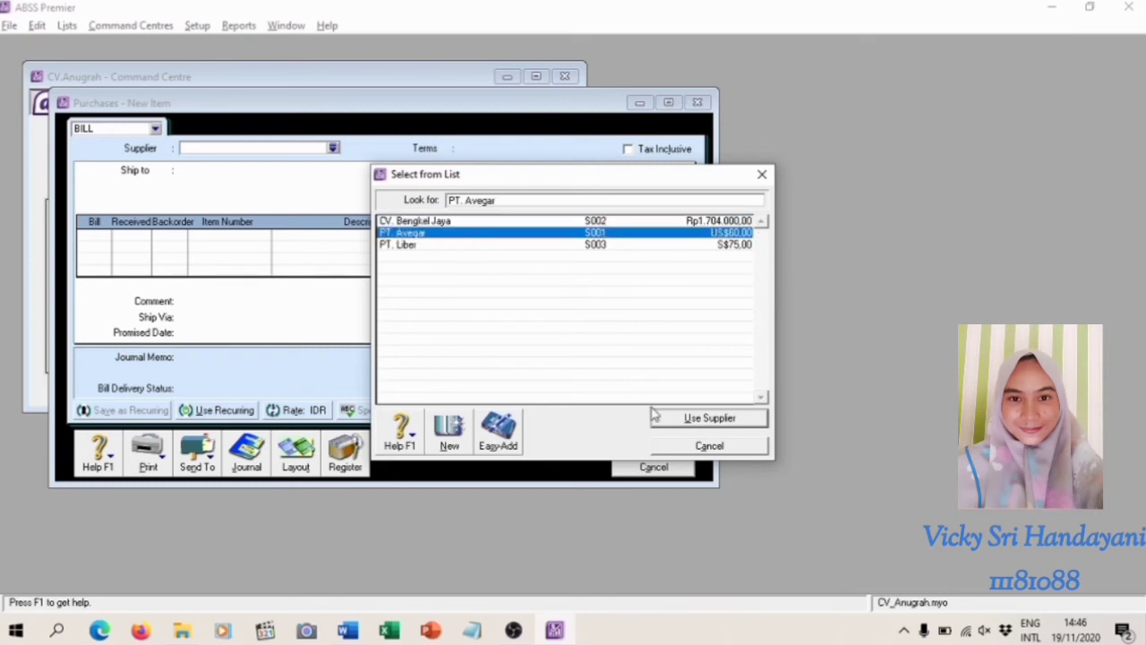
{"action": "left_click", "coordinate": [680, 421]}
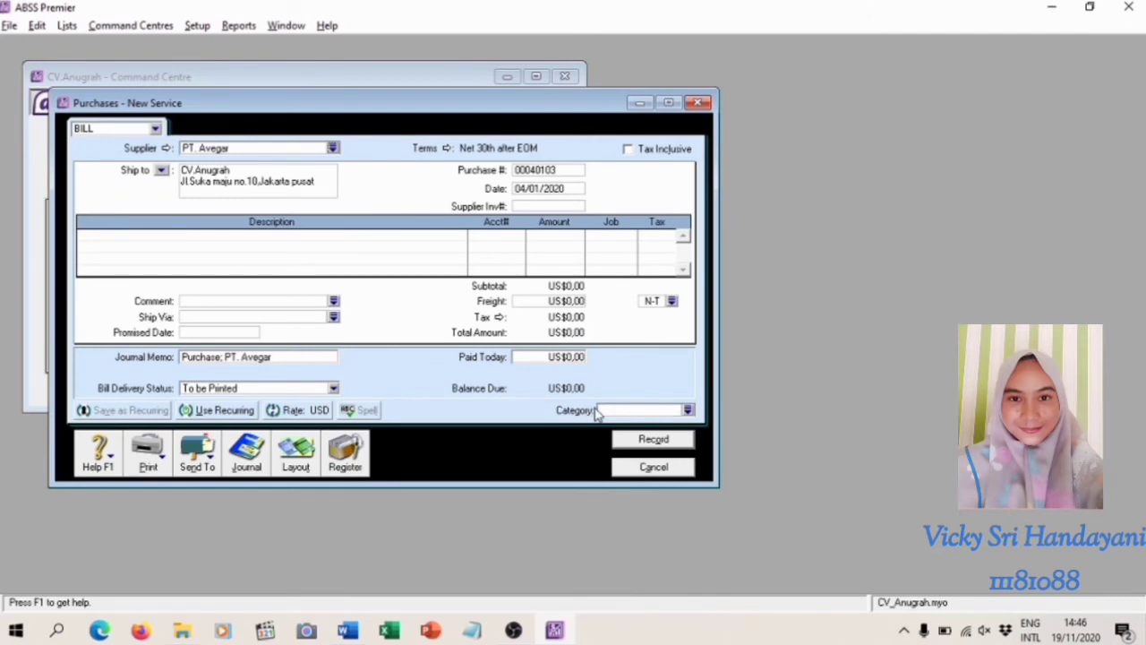
Set the payment terms of the PT. Avegar purchase to C.O.D
{"action": "left_click", "coordinate": [447, 148]}
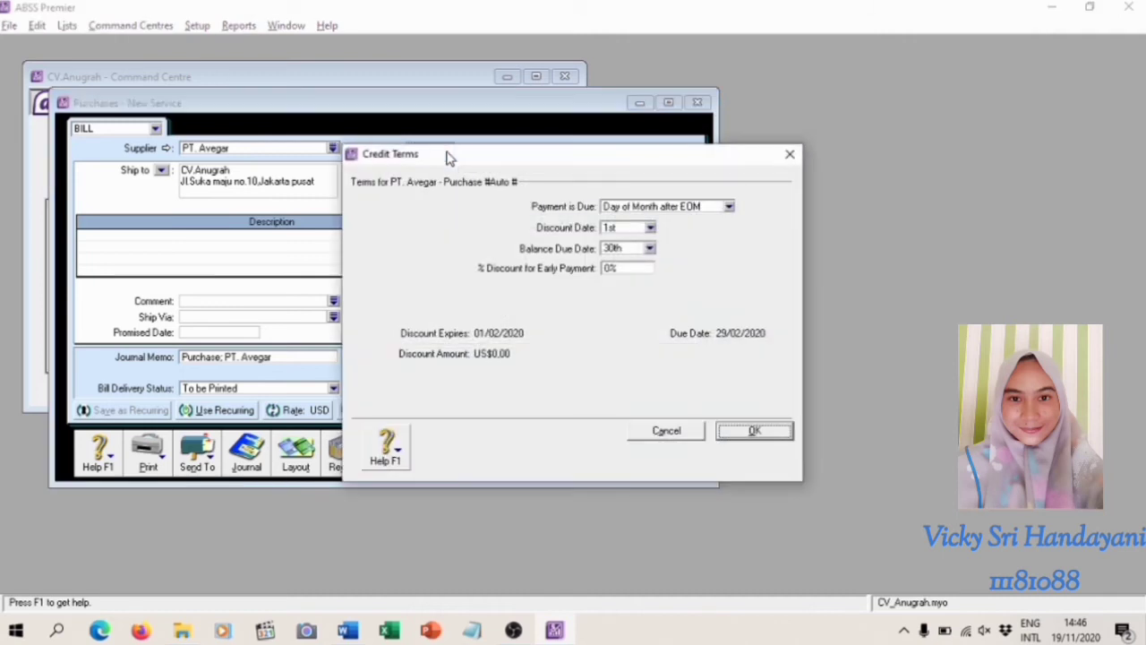
{"action": "left_click", "coordinate": [730, 207]}
{"action": "left_click", "coordinate": [723, 222]}
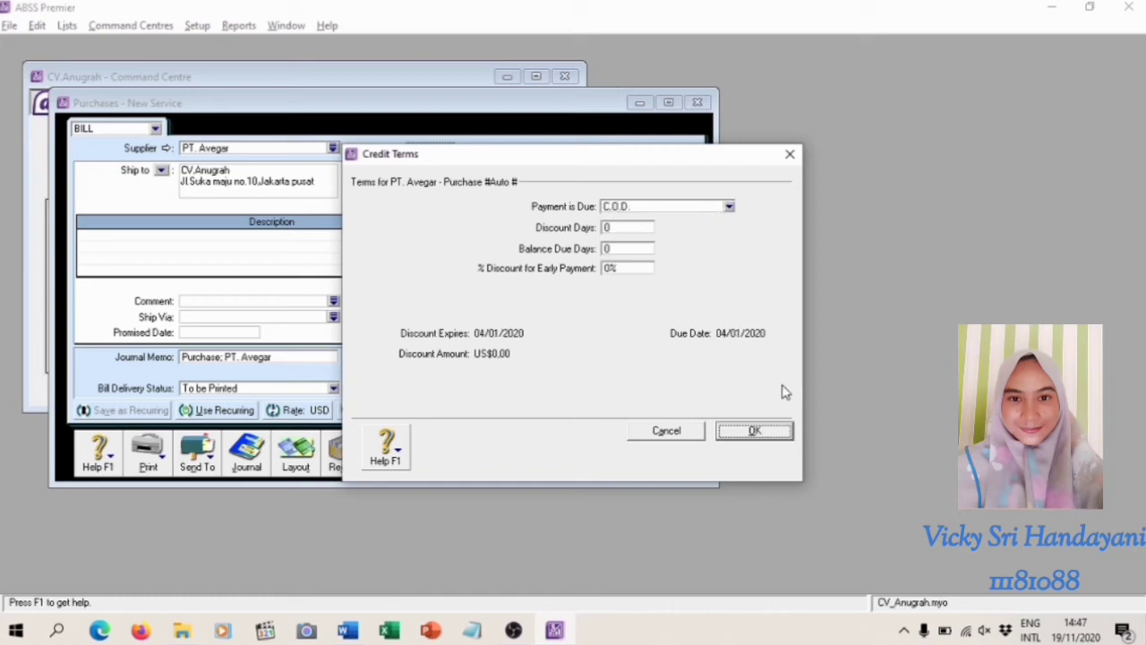
{"action": "left_click", "coordinate": [758, 430]}
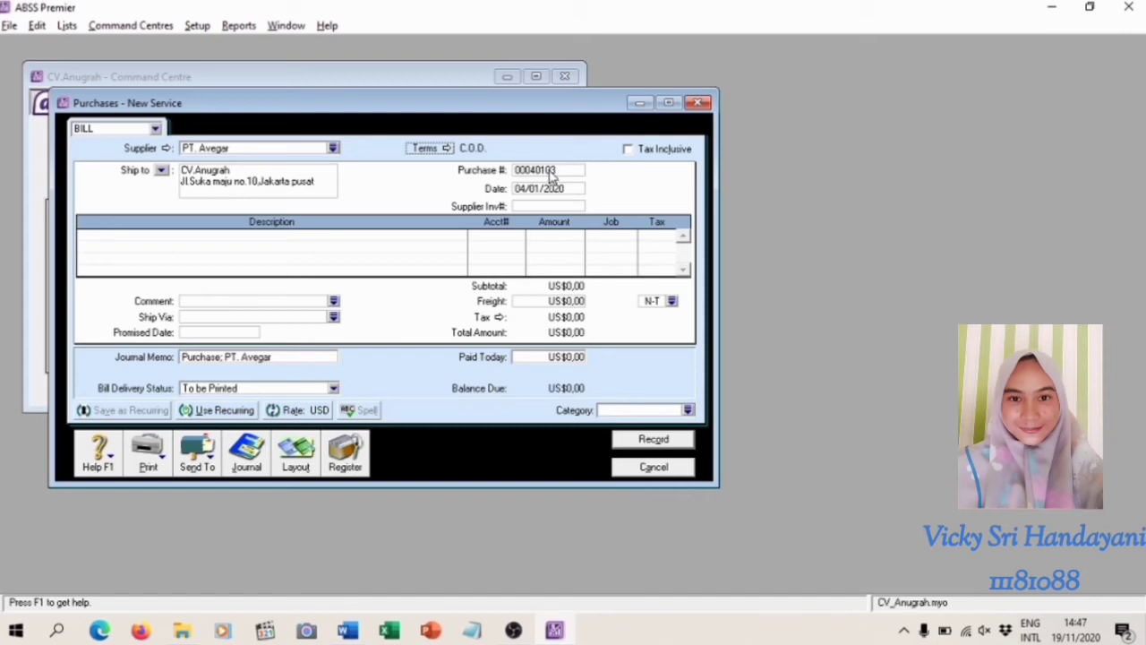
Set the purchase number to FB050101 and the purchase date to 05/01/2020
{"action": "left_click", "coordinate": [544, 169]}
{"action": "type", "text": "FB050101"}
{"action": "left_click", "coordinate": [535, 187]}
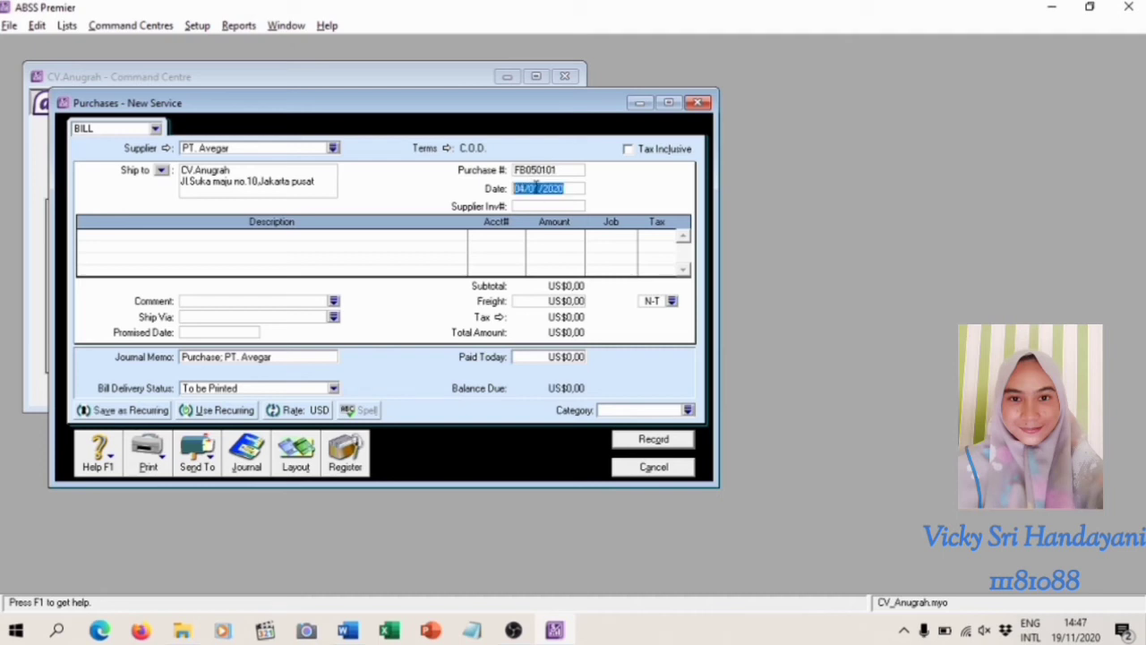
{"action": "type", "text": "05/01/2020"}
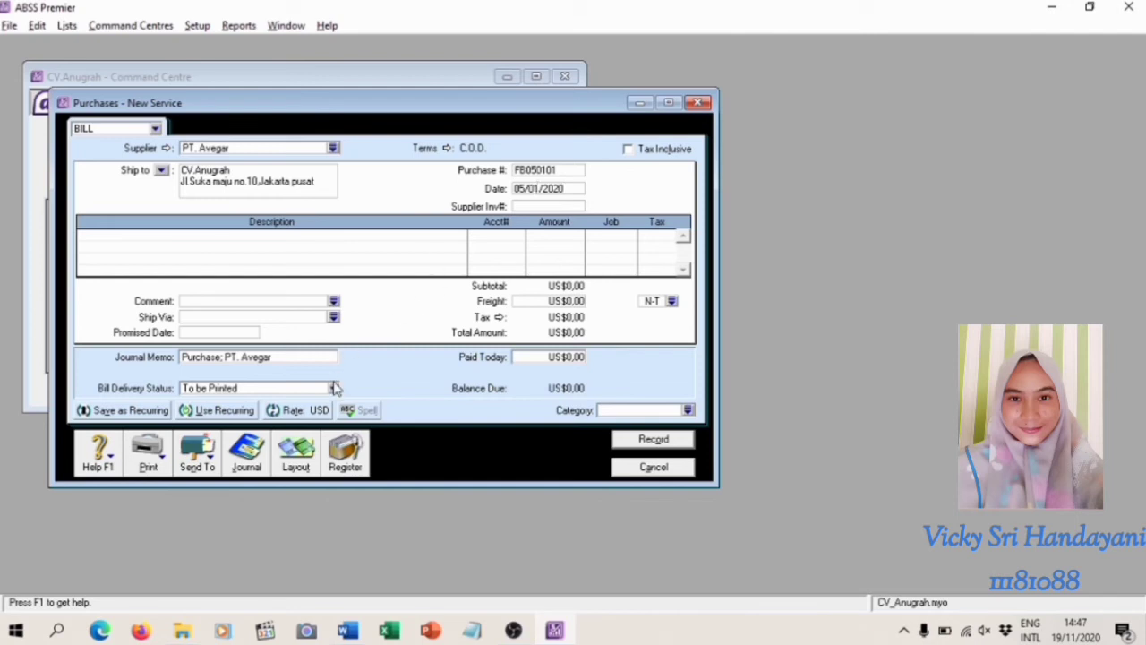
Switch the purchase form to the Item layout
{"action": "left_click", "coordinate": [296, 471]}
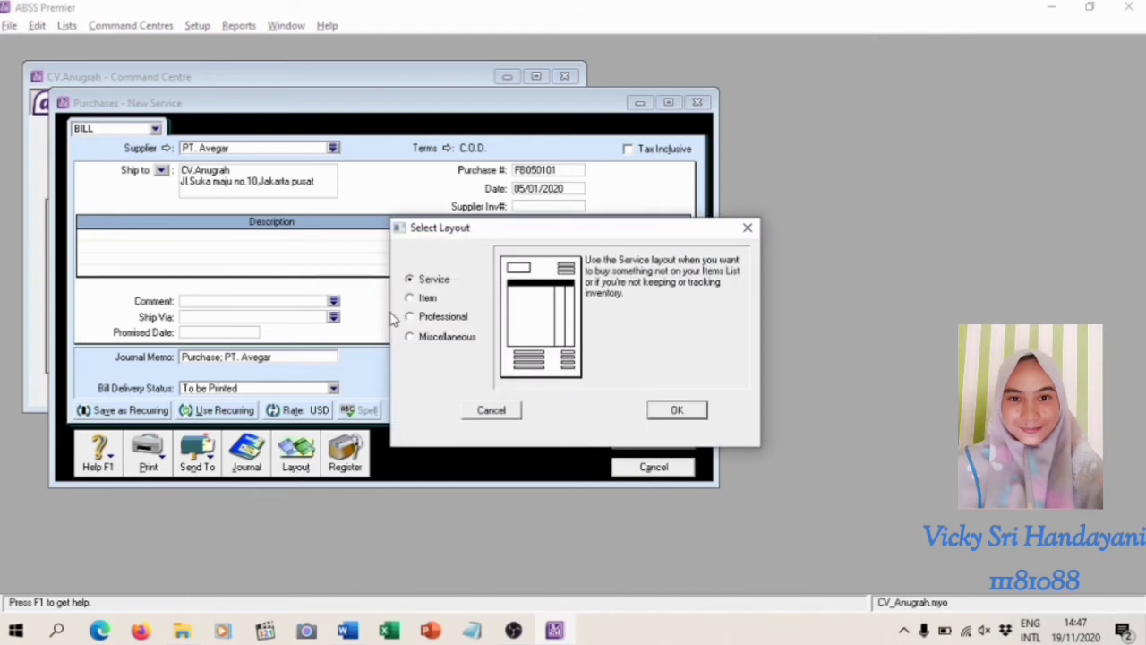
{"action": "left_click", "coordinate": [410, 298]}
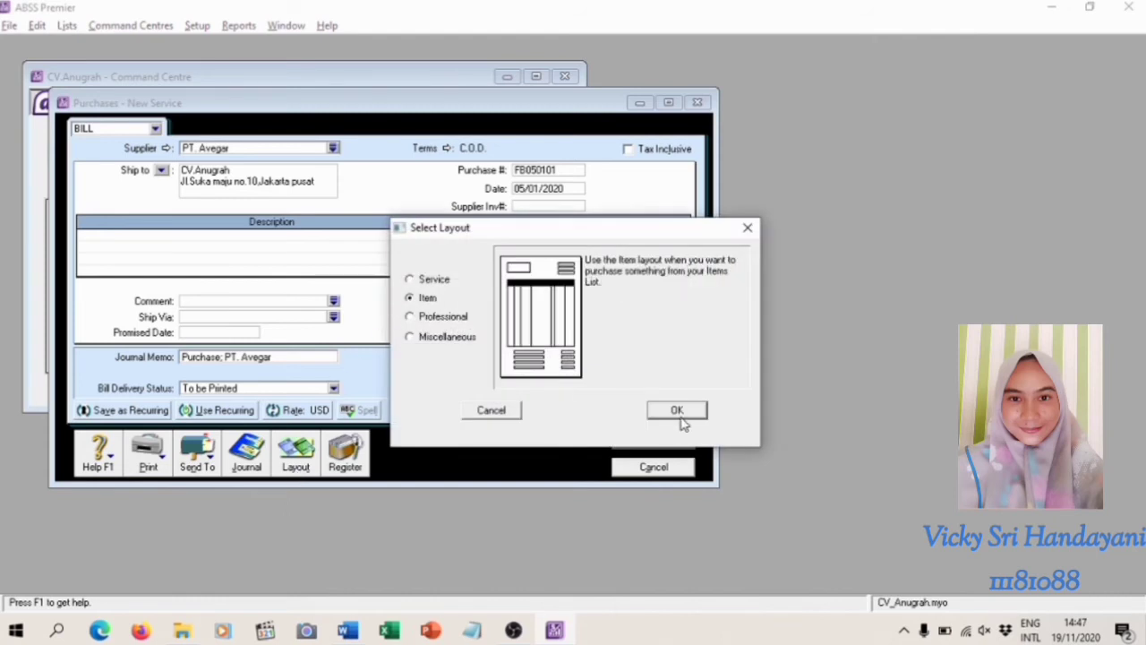
{"action": "left_click", "coordinate": [672, 409]}
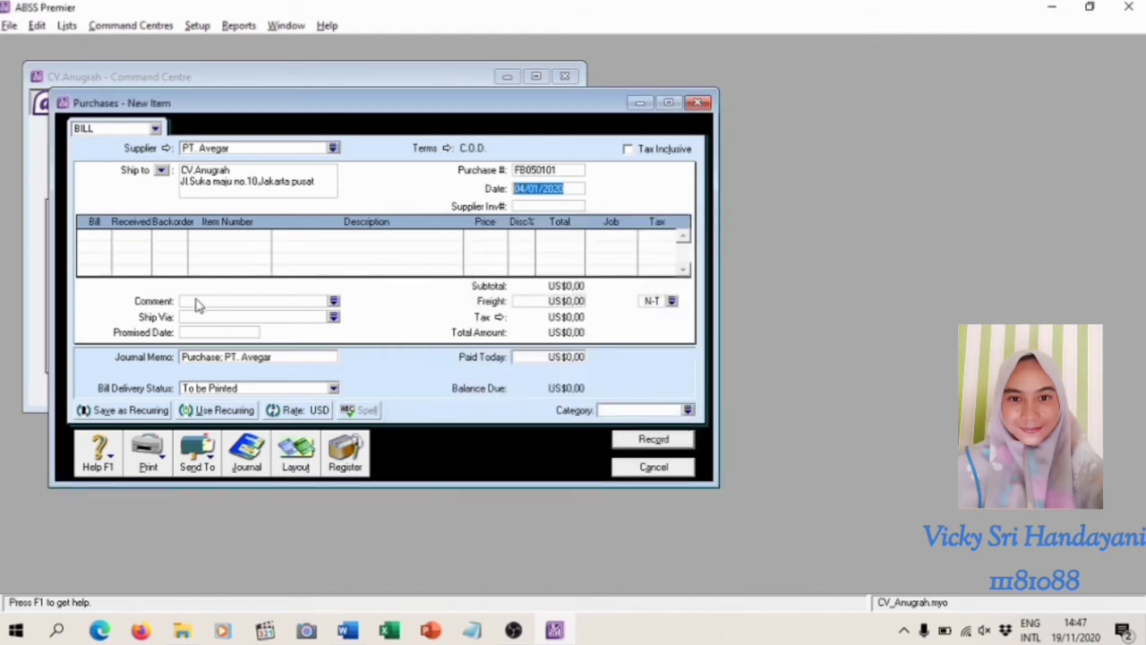
Enter a return line with a billed quantity of -1 for item BZN
{"action": "left_click", "coordinate": [98, 235]}
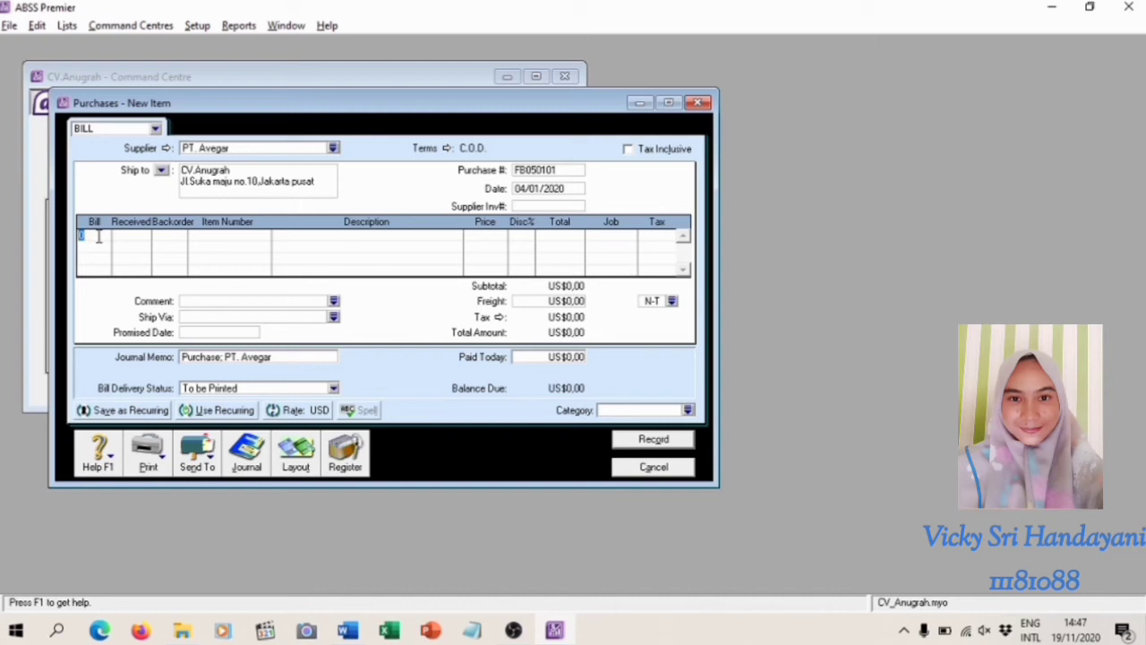
{"action": "type", "text": "1"}
{"action": "key", "text": "Return"}
{"action": "left_click", "coordinate": [218, 235]}
{"action": "type", "text": "BZN"}
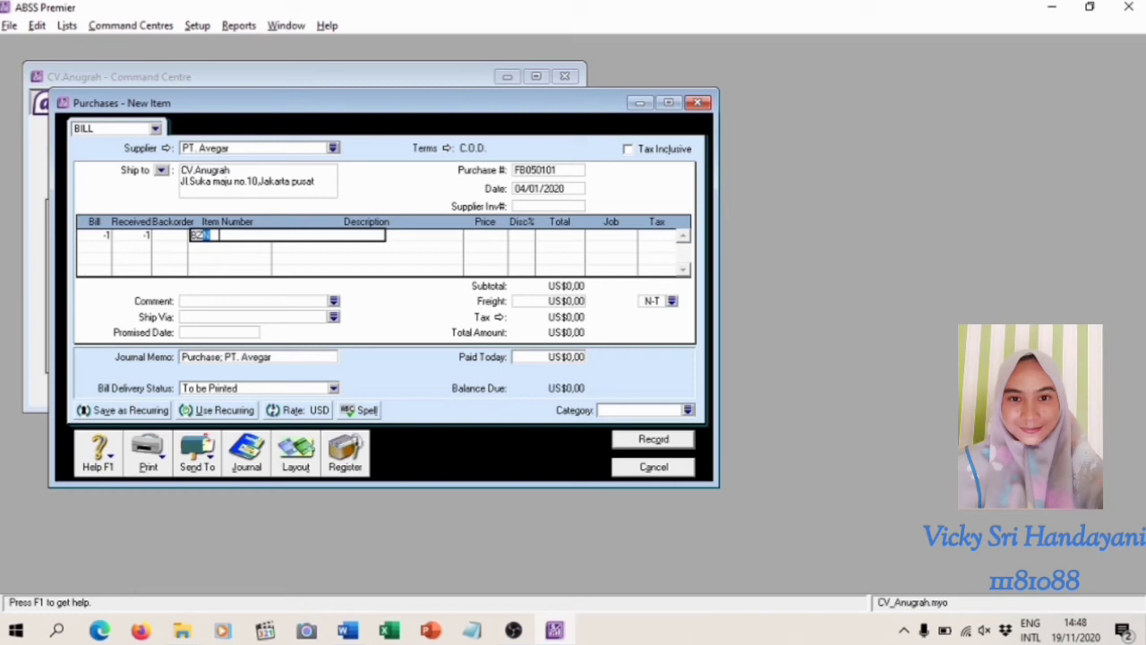
{"action": "key", "text": "Return"}
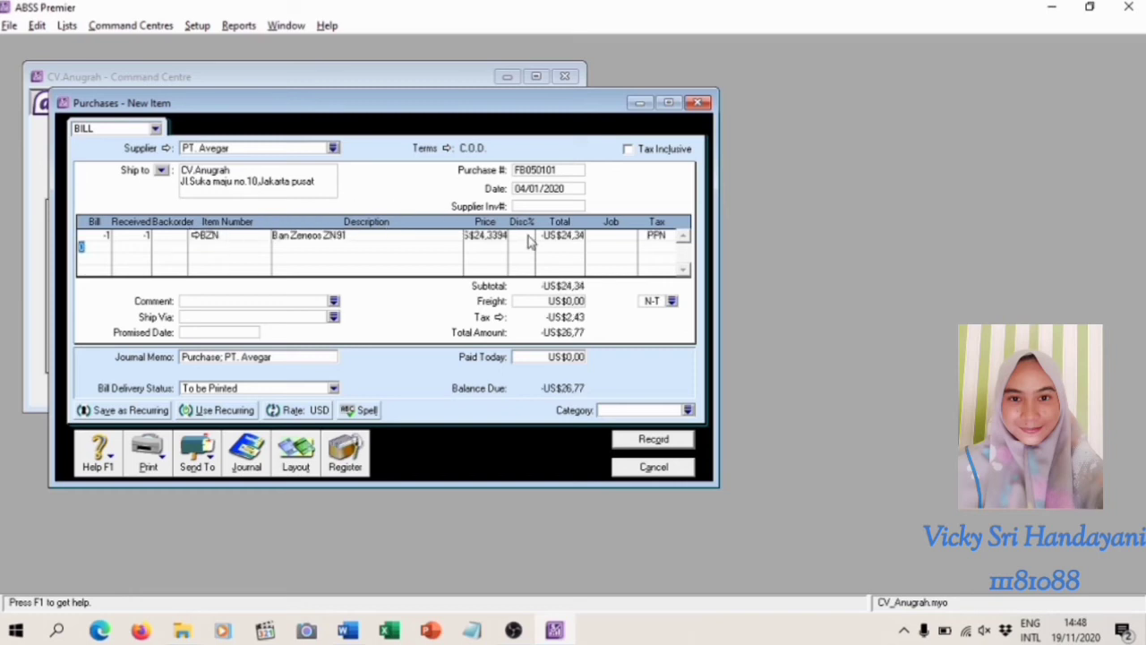
Assign job P (Produk) and tax code PPN to the BZN return line
{"action": "left_click", "coordinate": [627, 236]}
{"action": "left_click", "coordinate": [632, 237]}
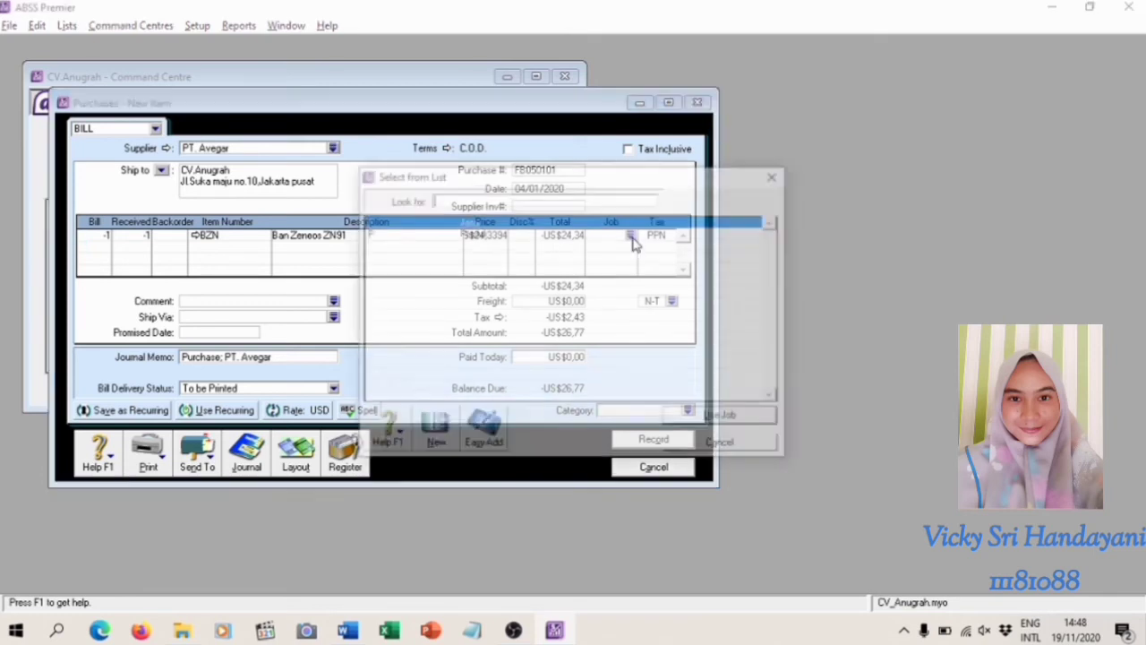
{"action": "type", "text": "P"}
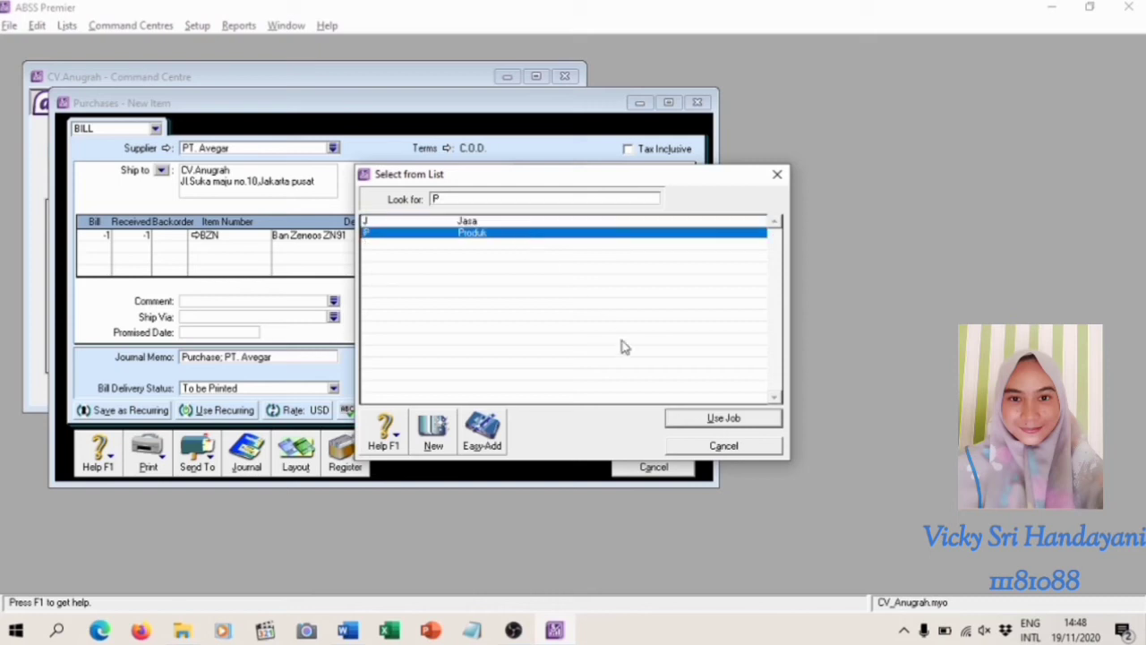
{"action": "left_click", "coordinate": [702, 418]}
{"action": "left_click", "coordinate": [653, 238]}
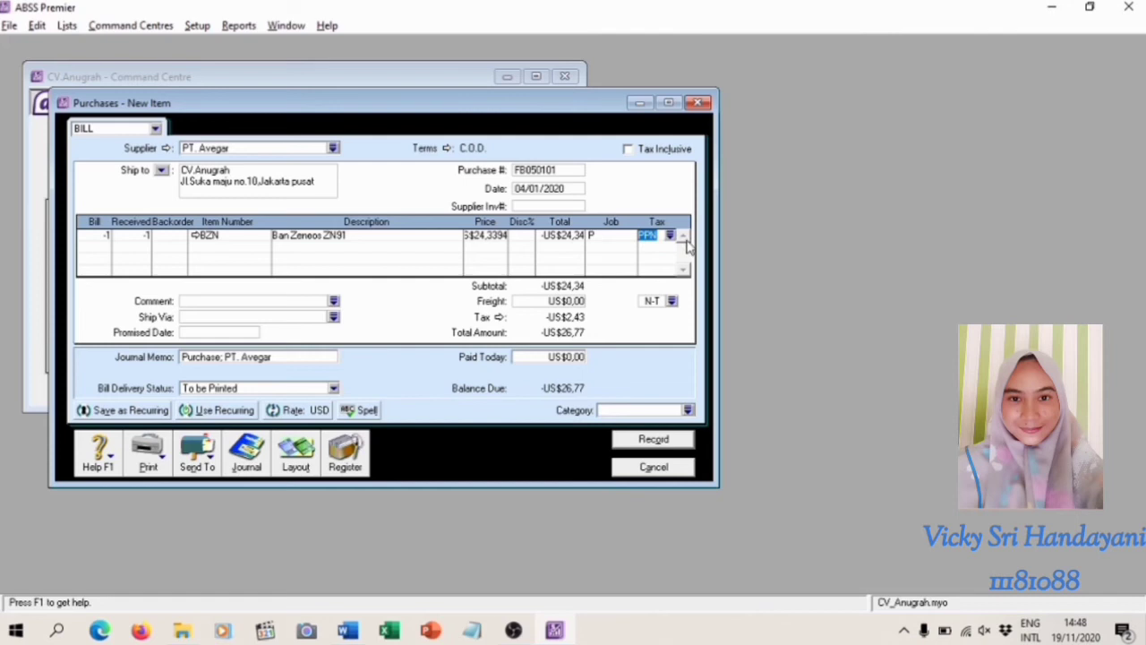
{"action": "left_click", "coordinate": [677, 236]}
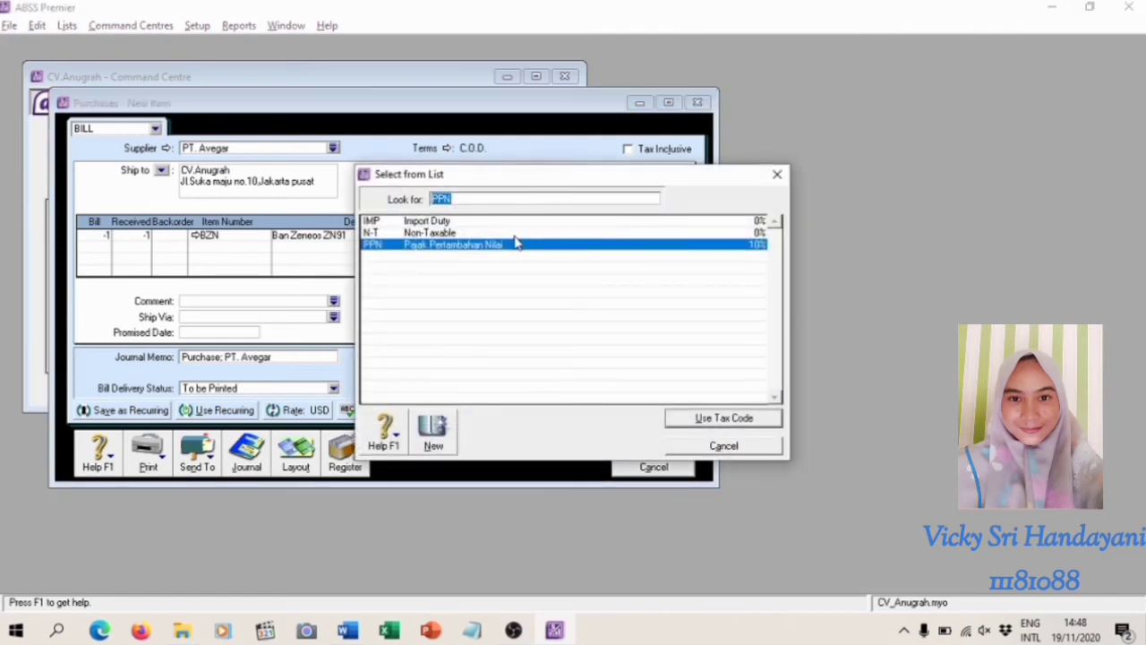
{"action": "left_click", "coordinate": [723, 419]}
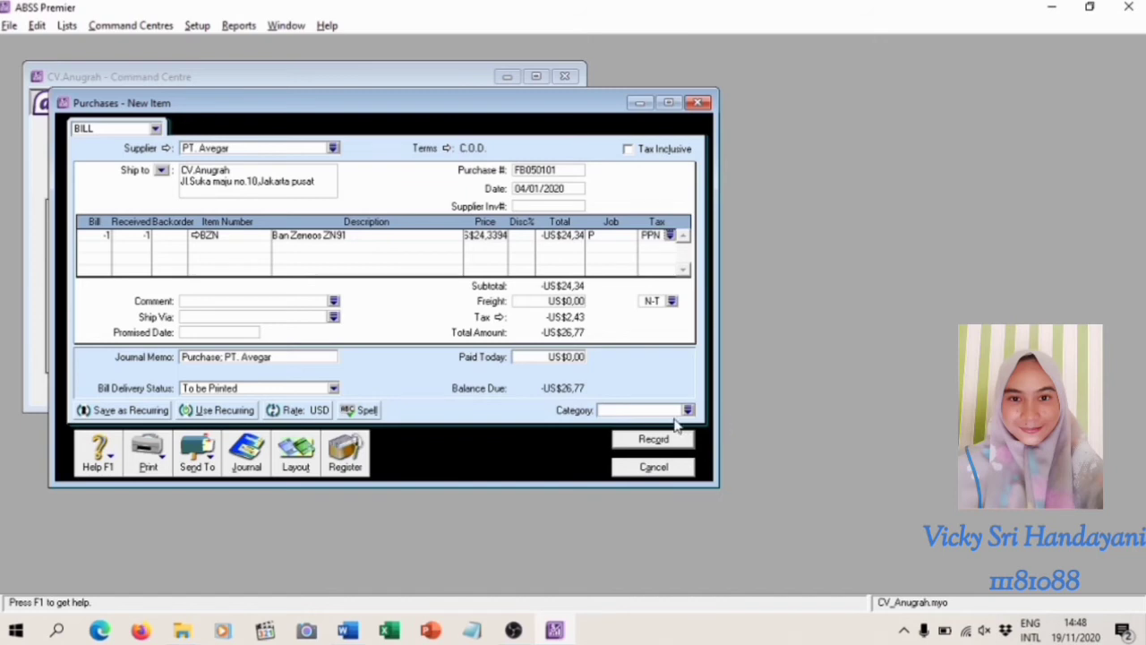
Set the category to O (Overseas), record the purchase return and close the purchase window
{"action": "left_click", "coordinate": [688, 410]}
{"action": "type", "text": "0"}
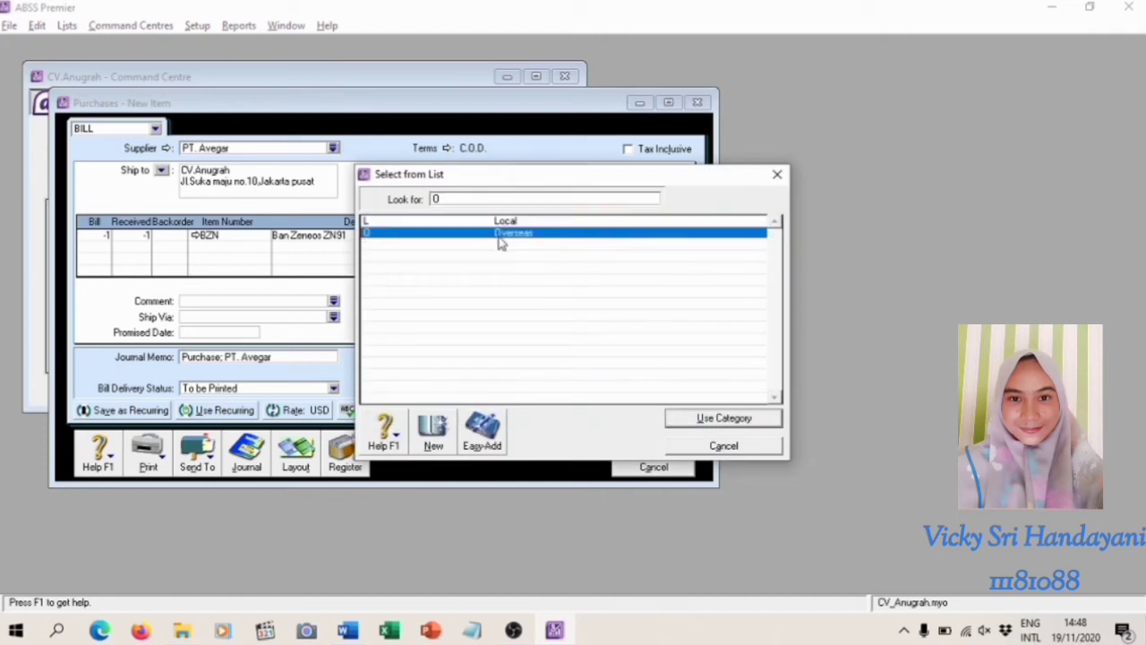
{"action": "left_click", "coordinate": [707, 419]}
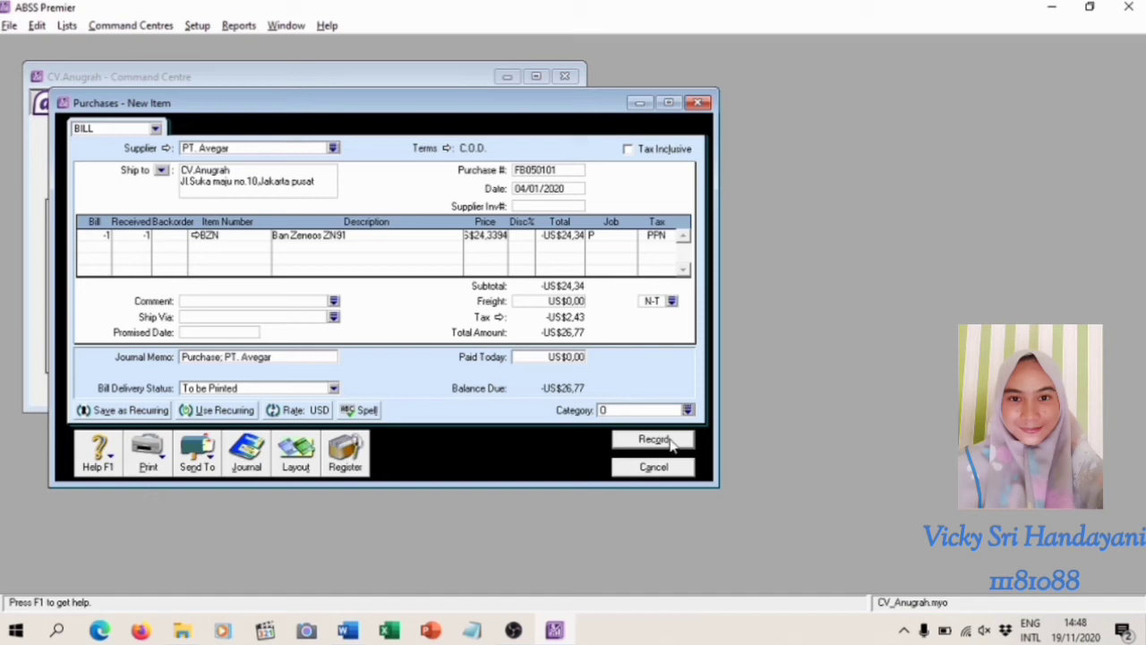
{"action": "left_click", "coordinate": [672, 449]}
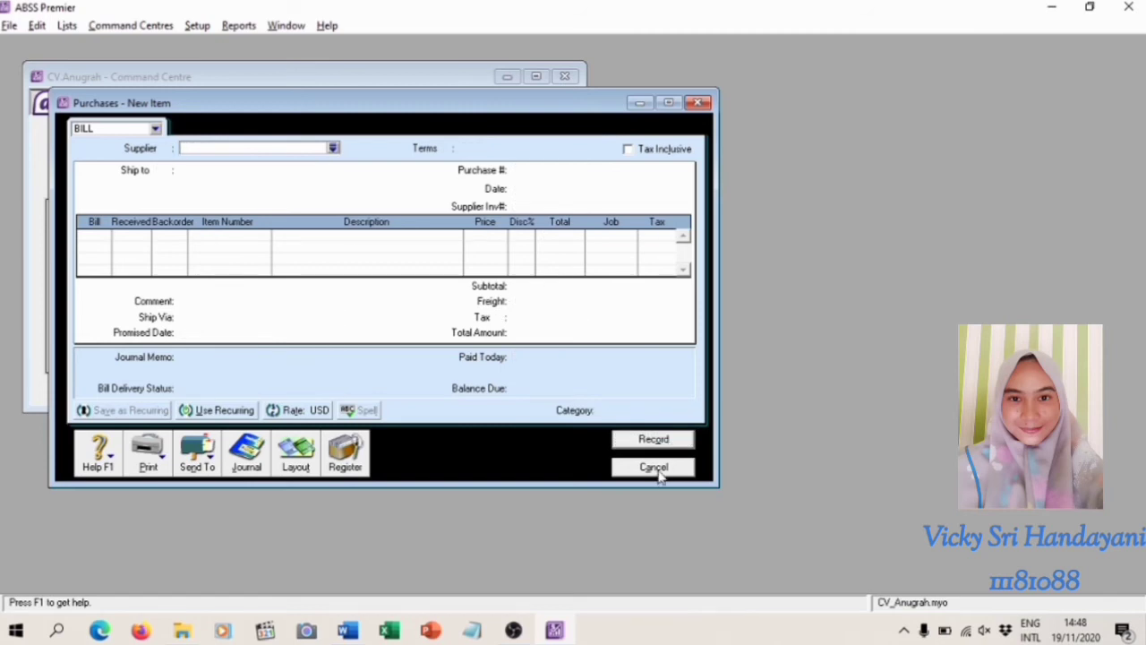
{"action": "left_click", "coordinate": [654, 467]}
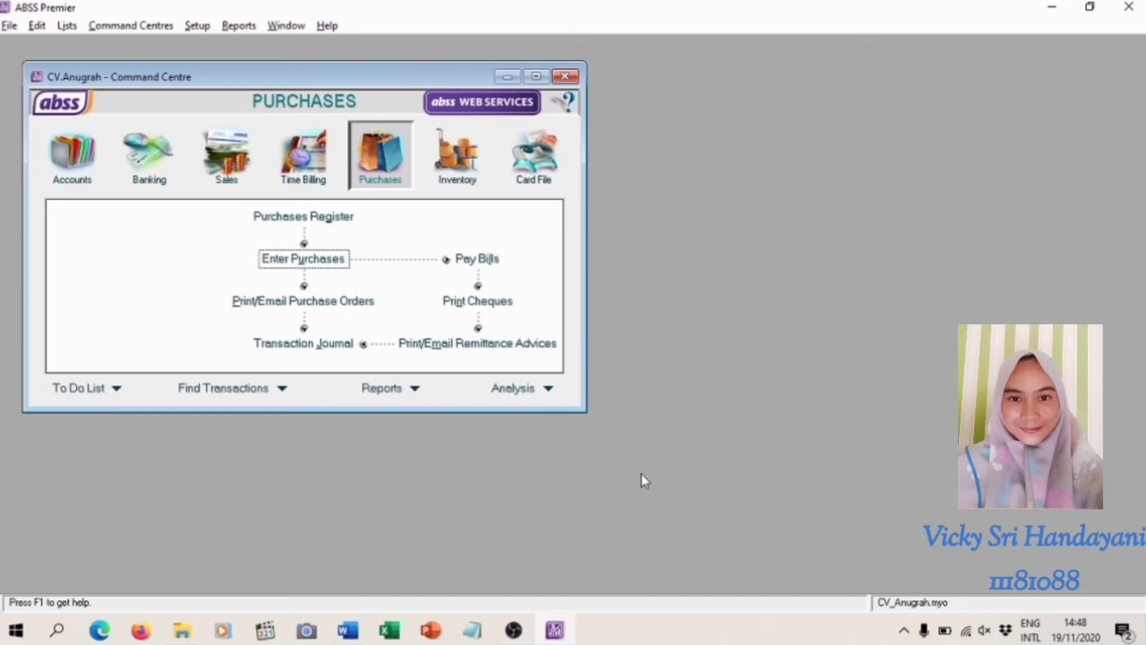
Find the PT. Avegar return FB050101 among the purchase register's returns and debits and start receiving its refund
{"action": "mouse_move", "coordinate": [347, 630]}
{"action": "left_click", "coordinate": [309, 219]}
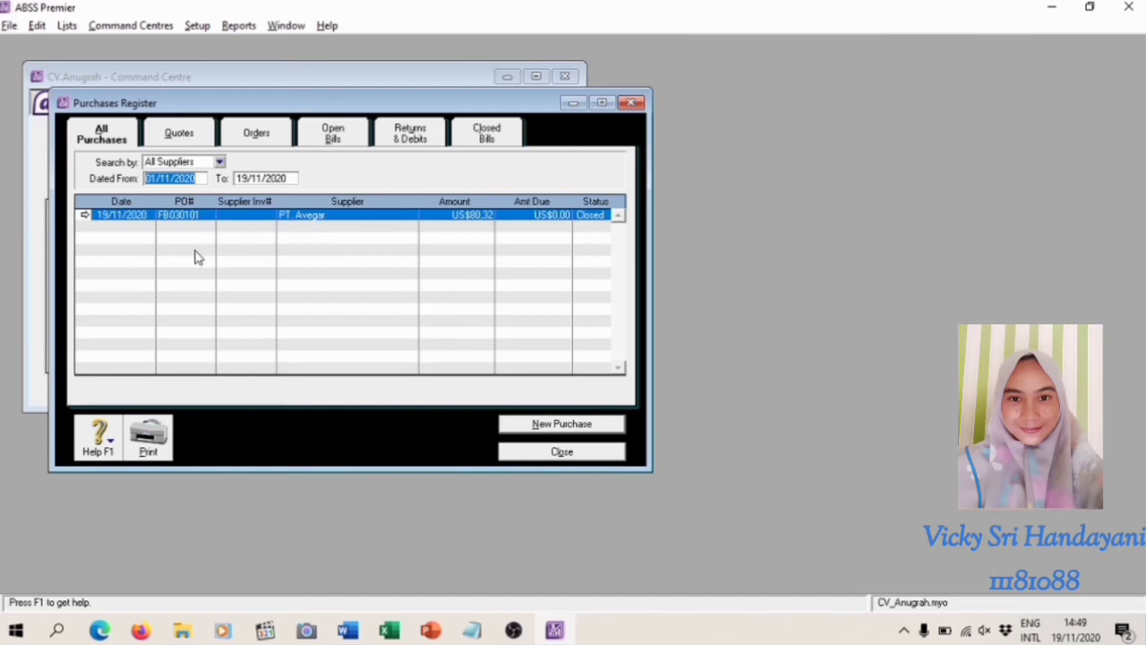
{"action": "left_click", "coordinate": [421, 143]}
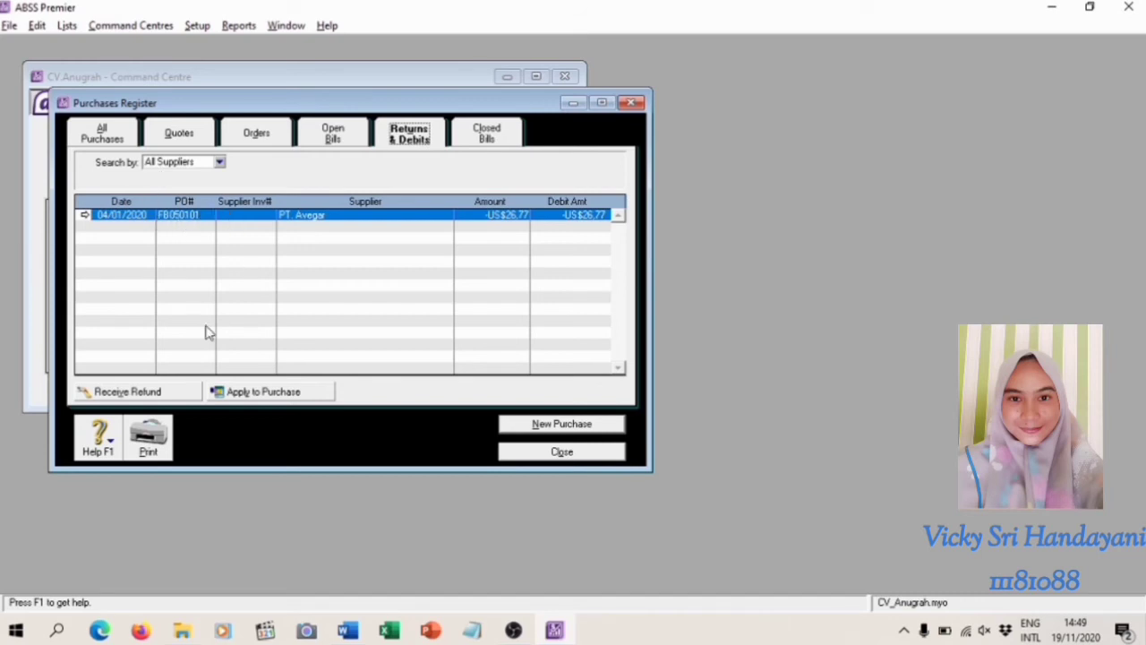
{"action": "left_click", "coordinate": [179, 394]}
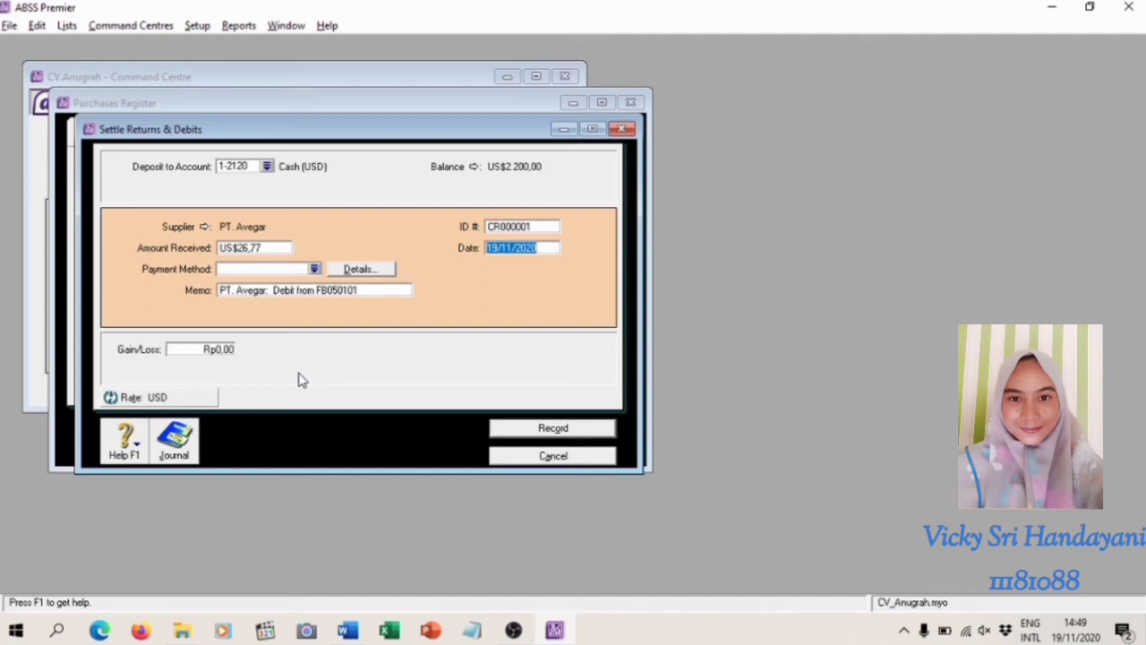
Set the refund's deposit account to 1-2150 Bank (USD)
{"action": "left_click", "coordinate": [268, 167]}
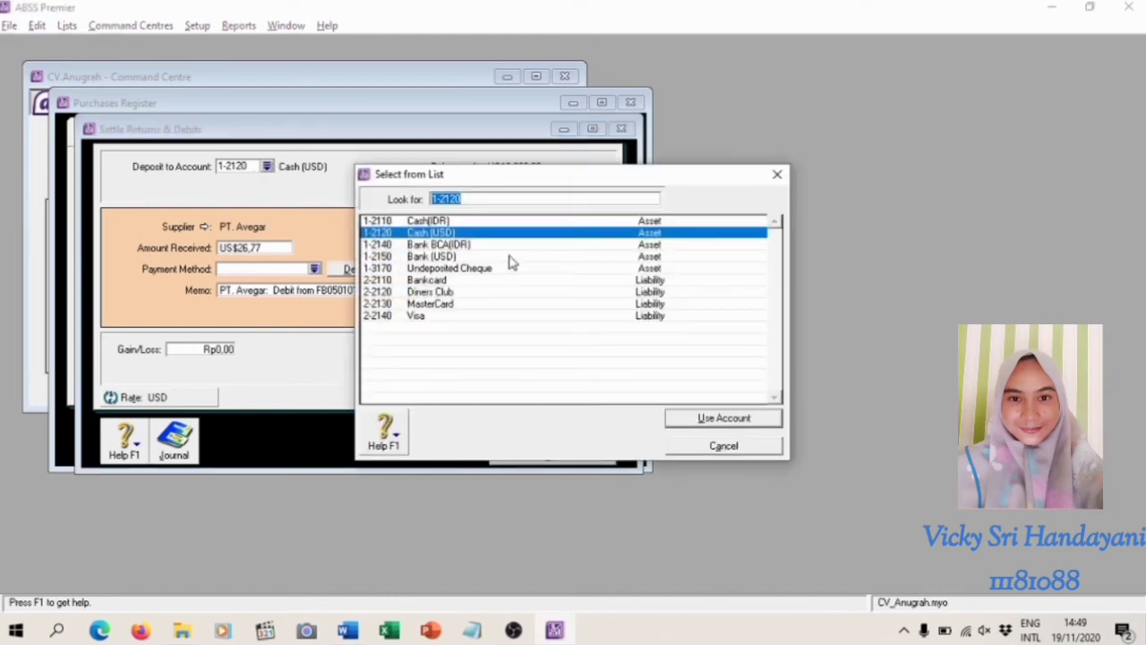
{"action": "left_click", "coordinate": [459, 257]}
{"action": "left_click", "coordinate": [706, 427]}
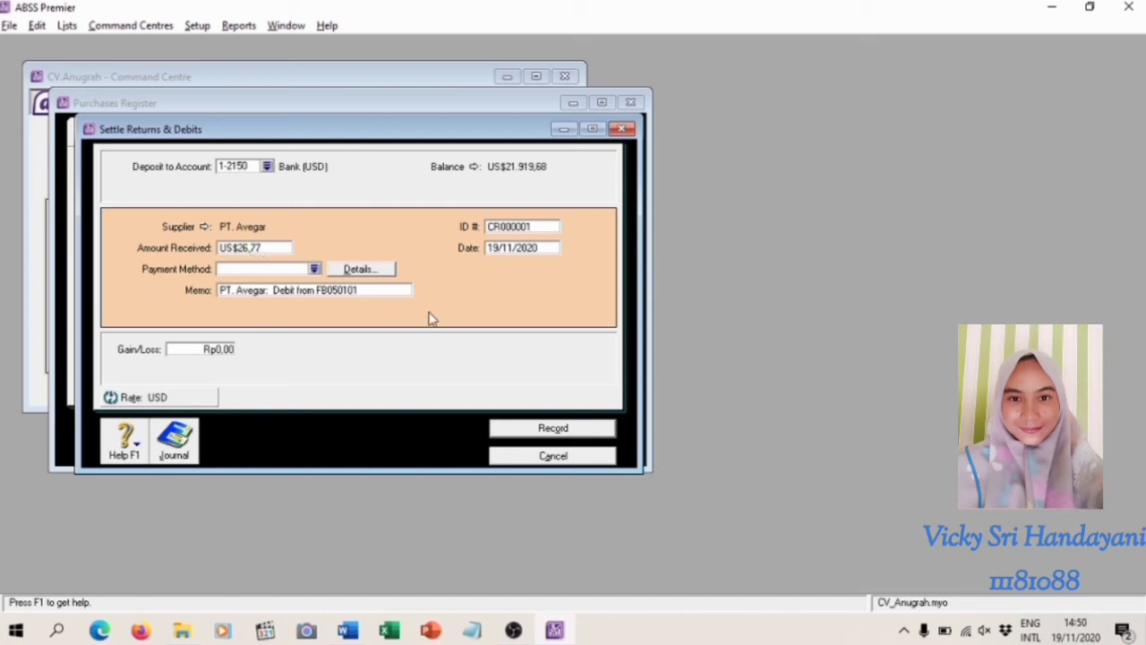
Set the refund's ID number to KM050101 and its date to 05/01/2020
{"action": "left_click", "coordinate": [529, 230]}
{"action": "type", "text": "KM050101"}
{"action": "key", "text": "Tab"}
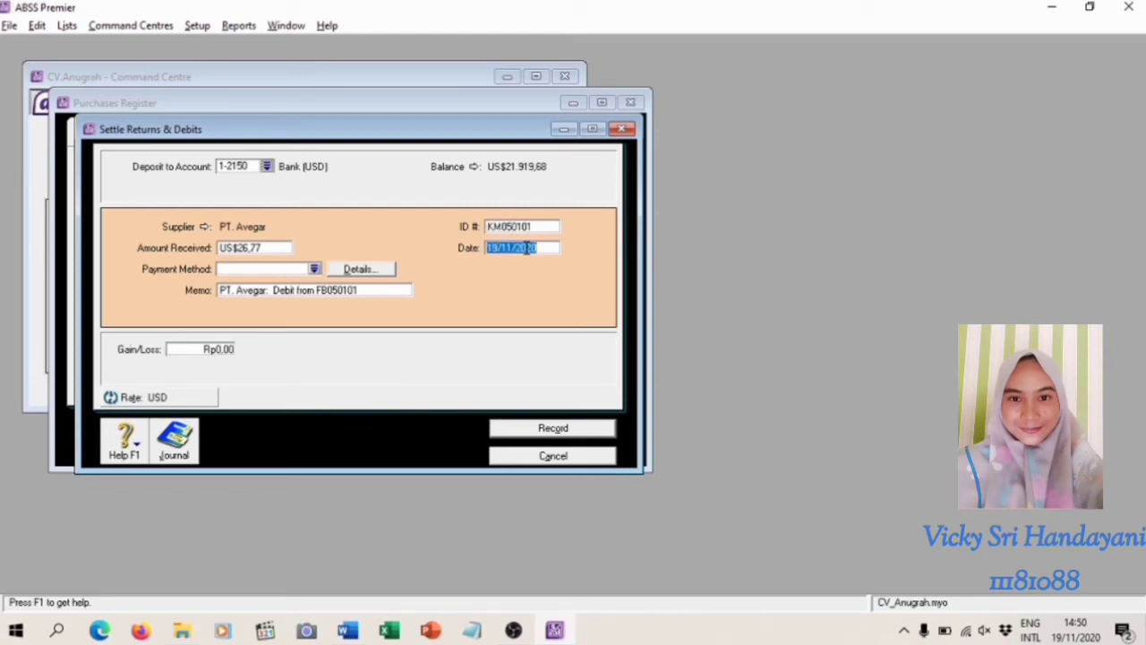
{"action": "key", "text": "BackSpace"}
{"action": "type", "text": "05/01/2020"}
Record the PT. Avegar refund and close the Purchases Register
{"action": "left_click", "coordinate": [534, 432]}
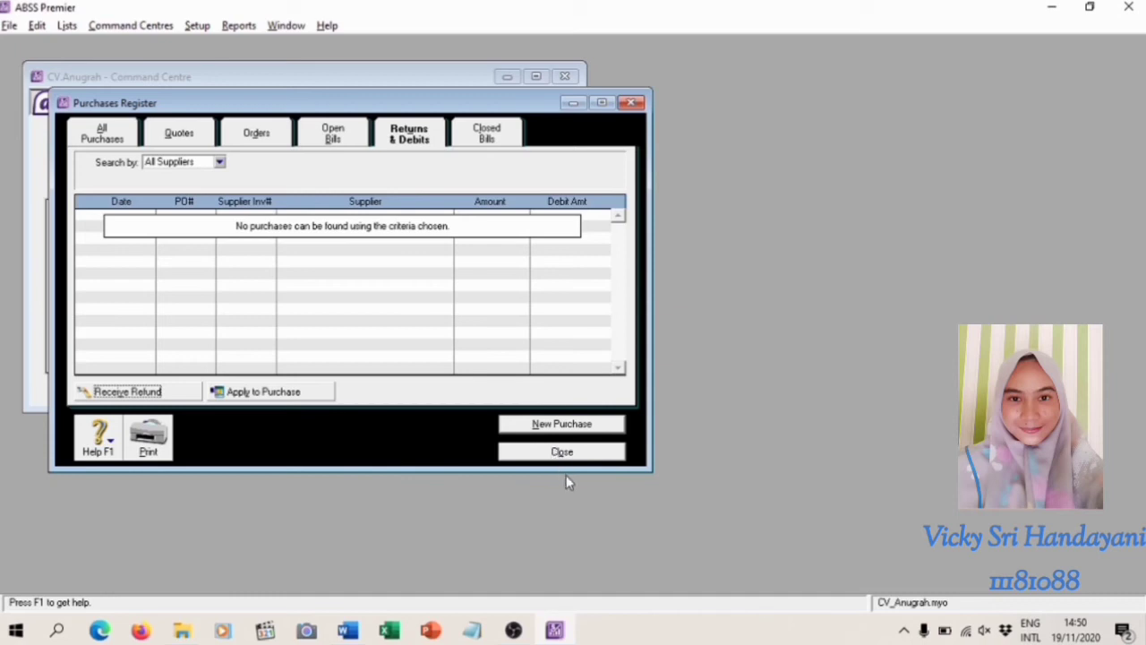
{"action": "left_click", "coordinate": [562, 454]}
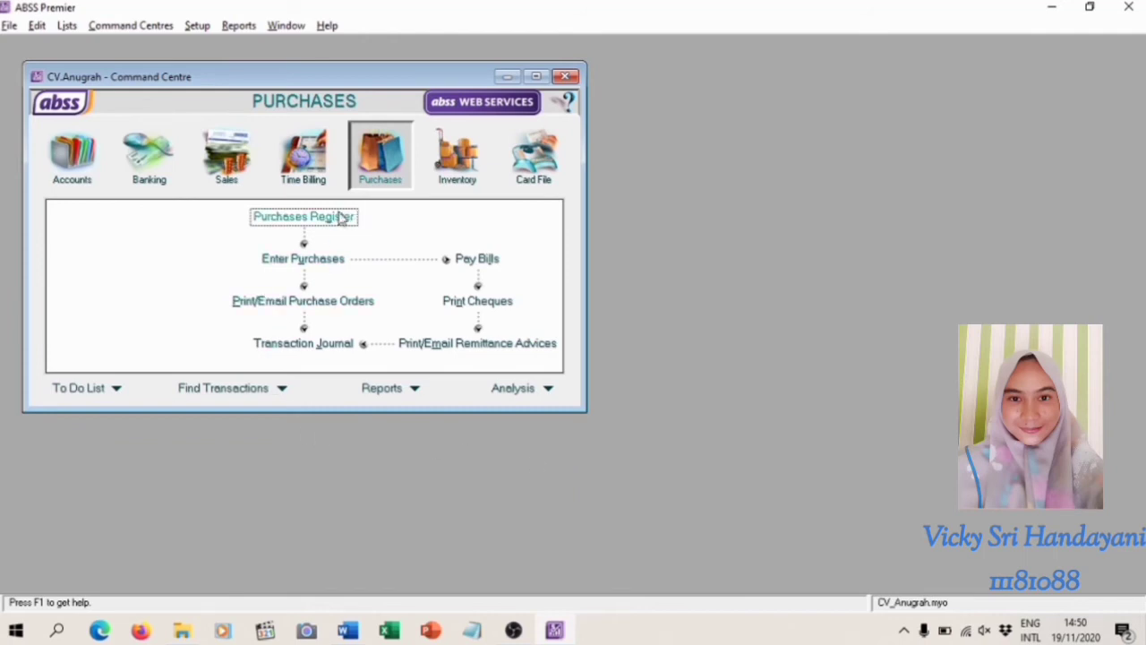
Open the purchases Transaction Journal and review its receipts entries, returning to the purchases entries
{"action": "left_click", "coordinate": [333, 348]}
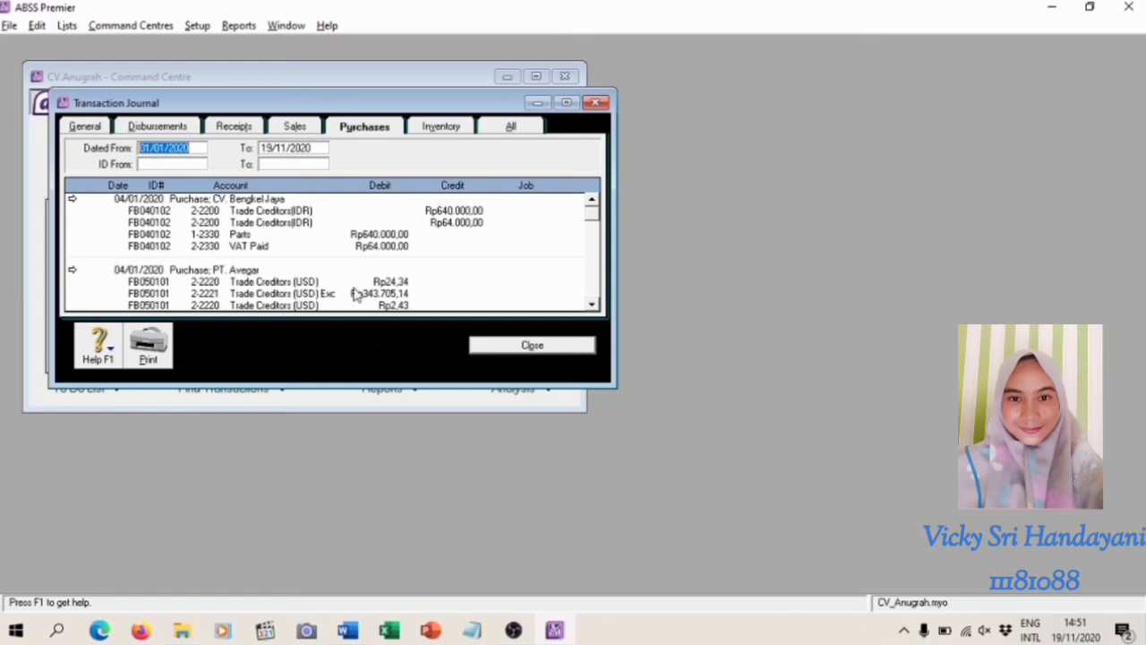
{"action": "left_click", "coordinate": [240, 130]}
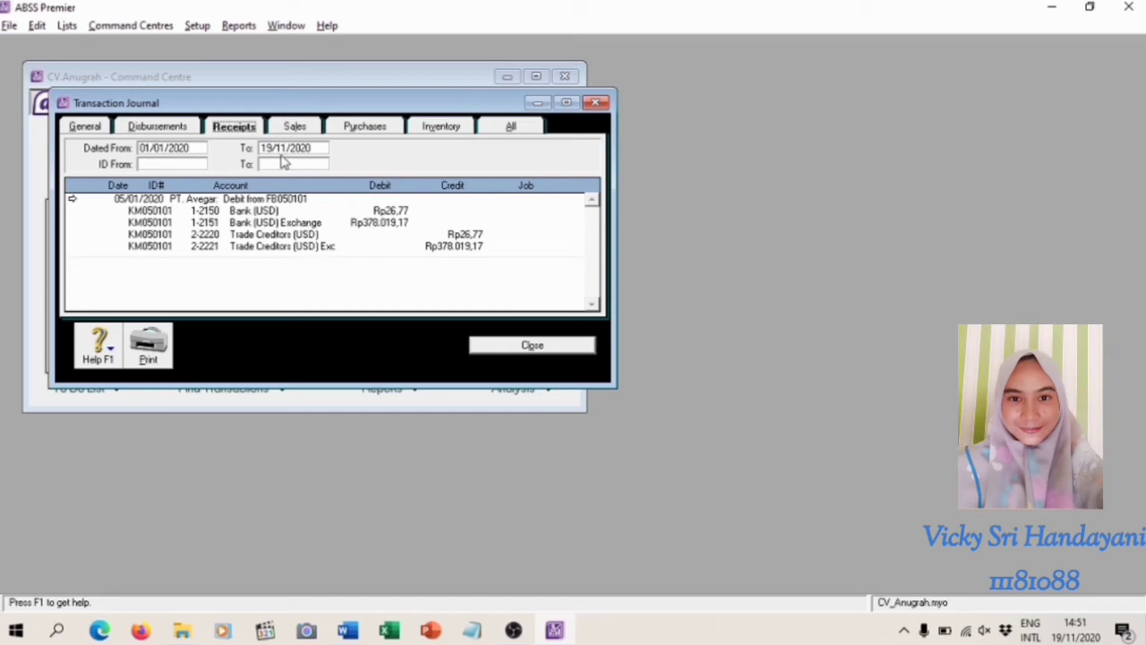
{"action": "left_click", "coordinate": [276, 149]}
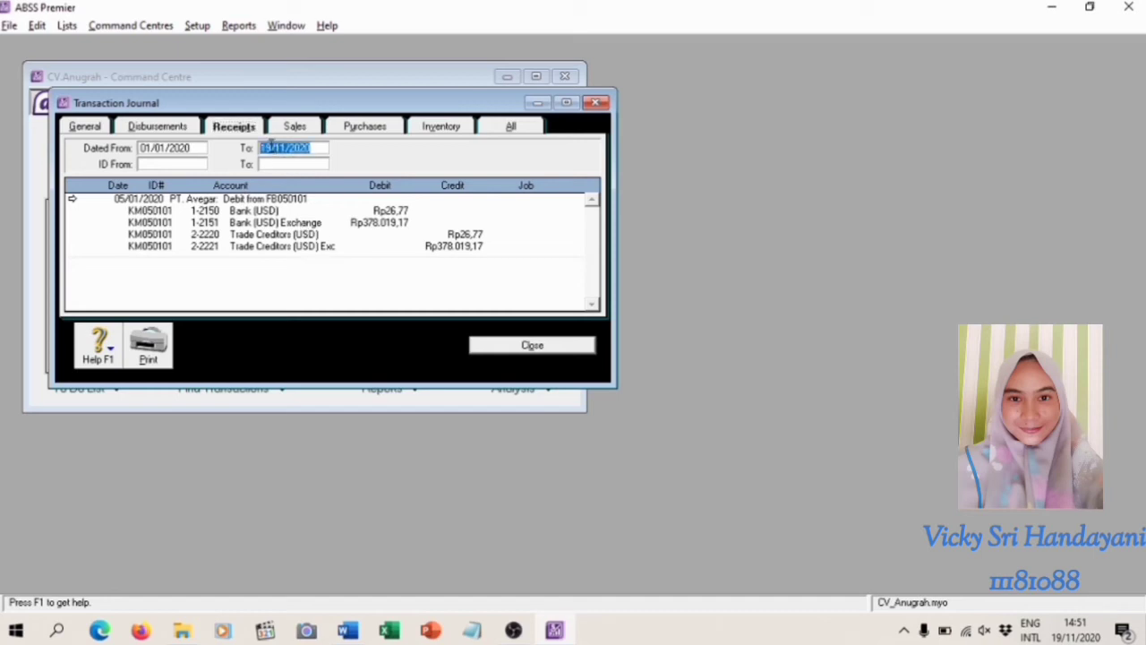
{"action": "left_click", "coordinate": [271, 148]}
{"action": "left_click", "coordinate": [380, 125]}
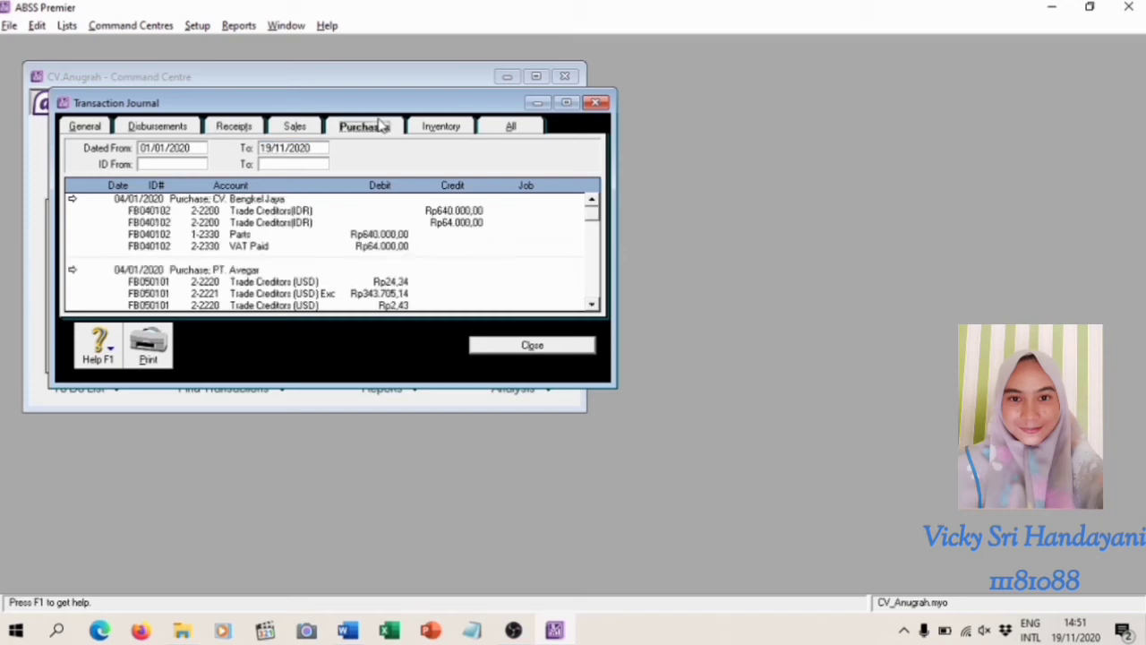
Set the journal's end date to 30/11/2020, check the receipts entries and close the Transaction Journal
{"action": "left_click", "coordinate": [274, 146]}
{"action": "key", "text": "BackSpace"}
{"action": "key", "text": "BackSpace"}
{"action": "type", "text": "30"}
{"action": "left_click", "coordinate": [228, 128]}
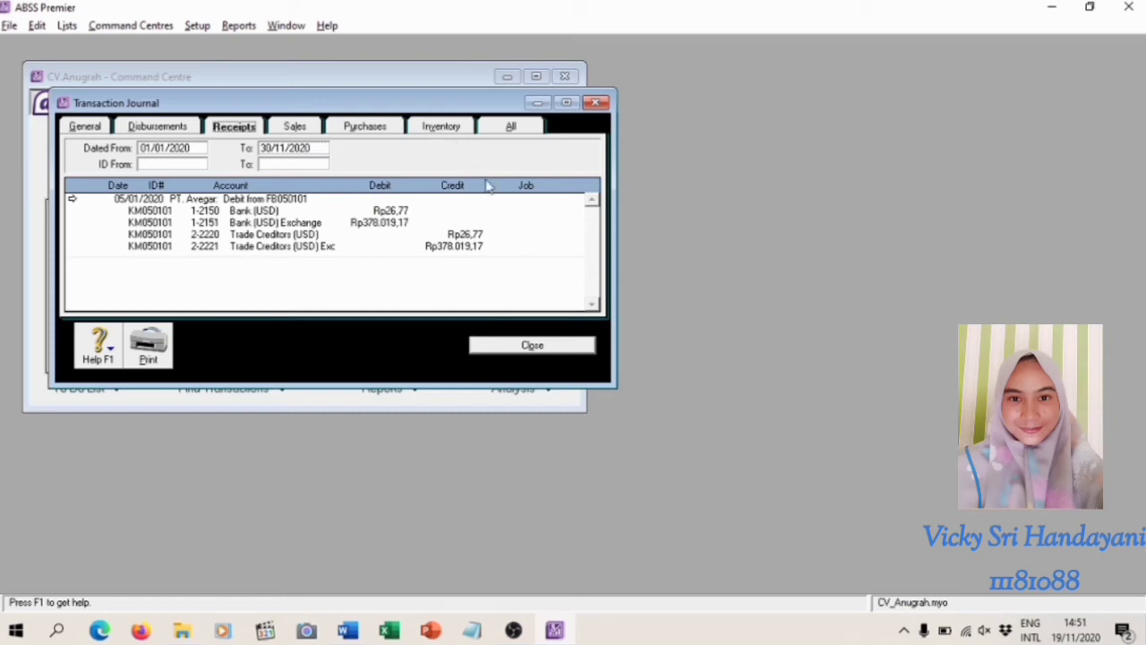
{"action": "left_click", "coordinate": [555, 346]}
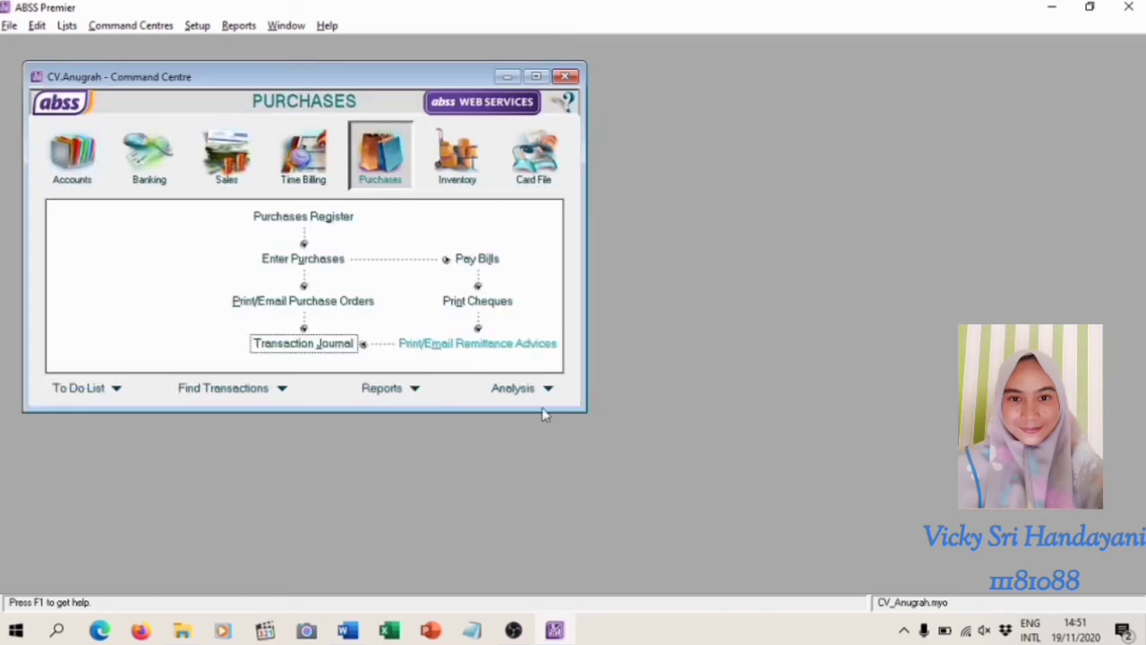
{"action": "left_click", "coordinate": [514, 630]}
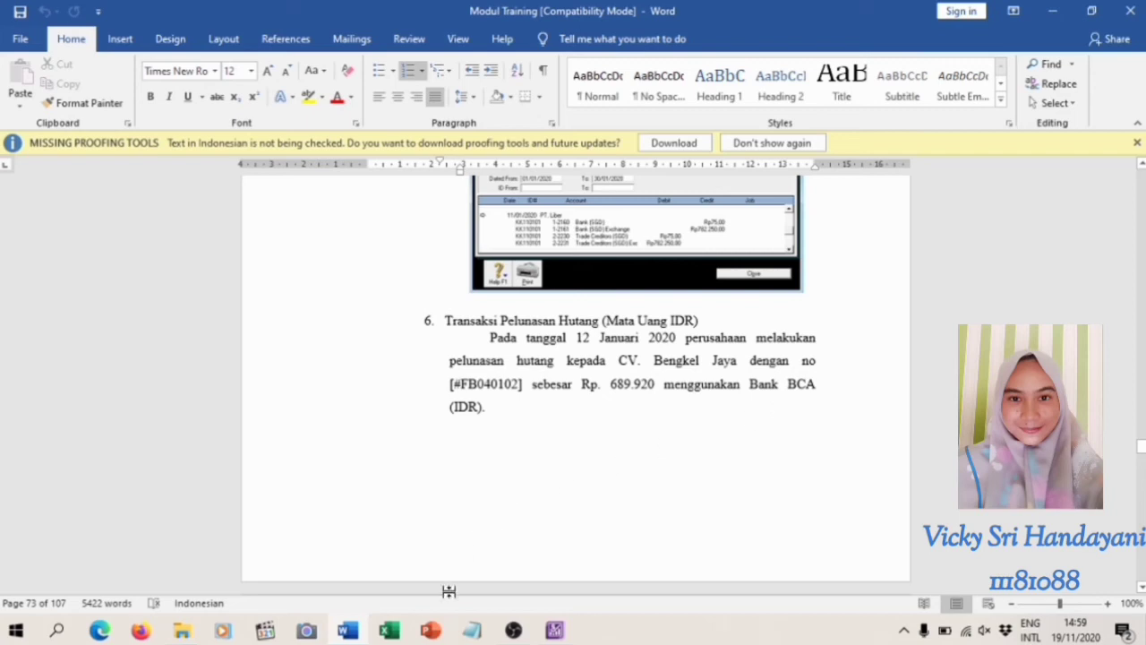
Switch from the Word training module to ABSS Premier and start a new bill payment for supplier CV. Bengkel Jaya
{"action": "mouse_move", "coordinate": [542, 637]}
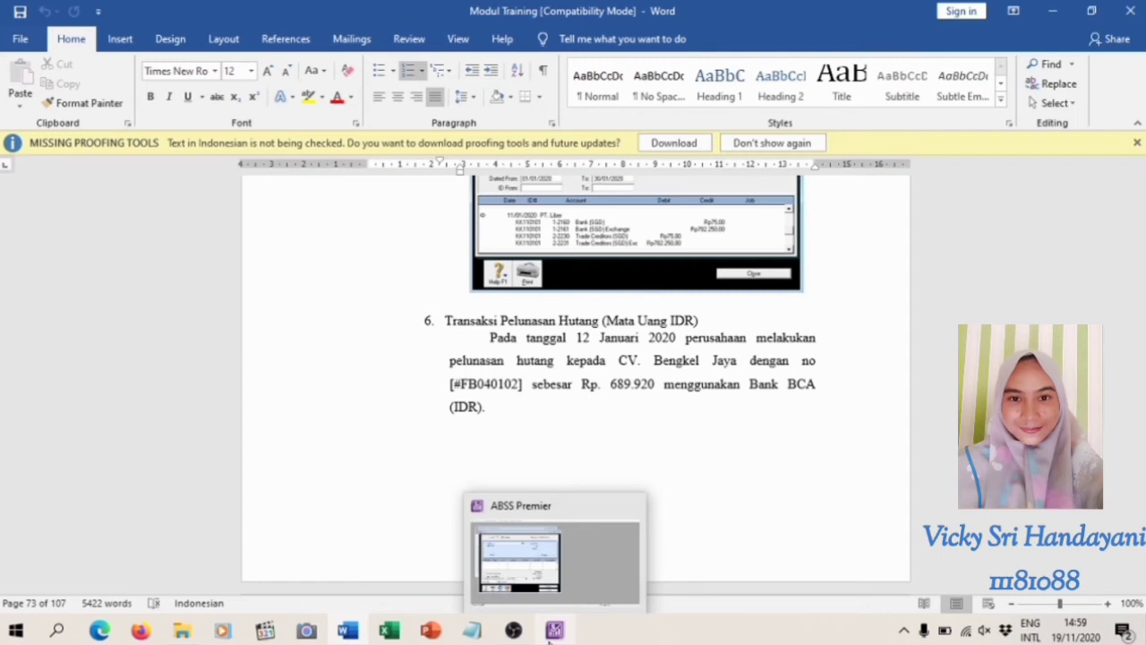
{"action": "left_click", "coordinate": [550, 633]}
{"action": "left_click", "coordinate": [517, 504]}
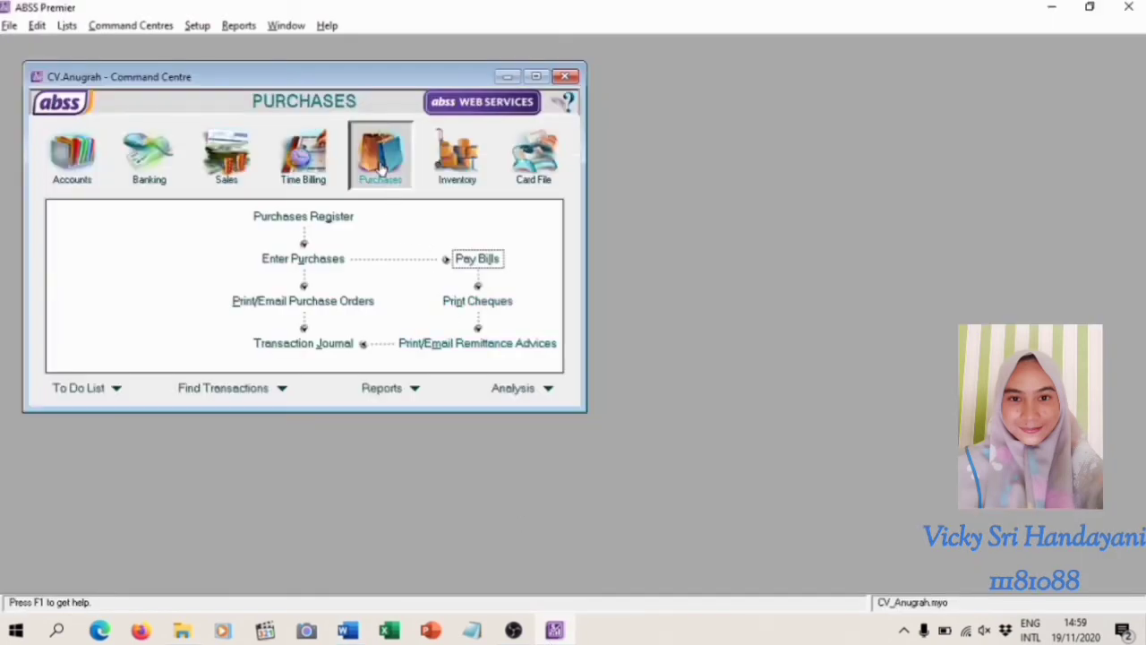
{"action": "left_click", "coordinate": [477, 260]}
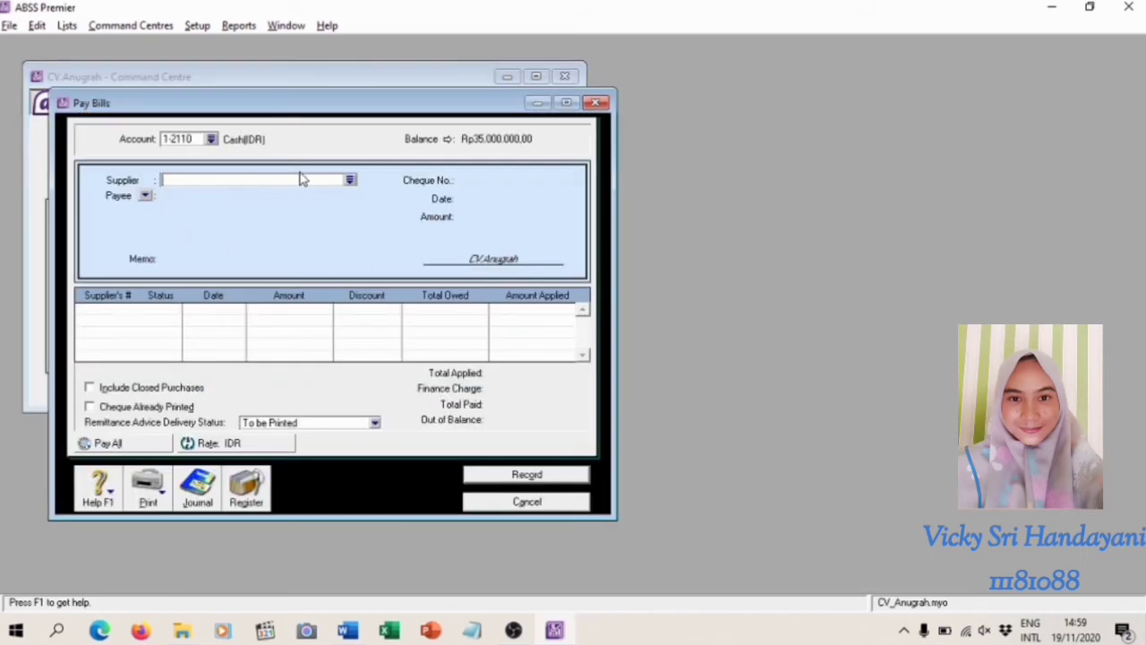
{"action": "left_click", "coordinate": [350, 181]}
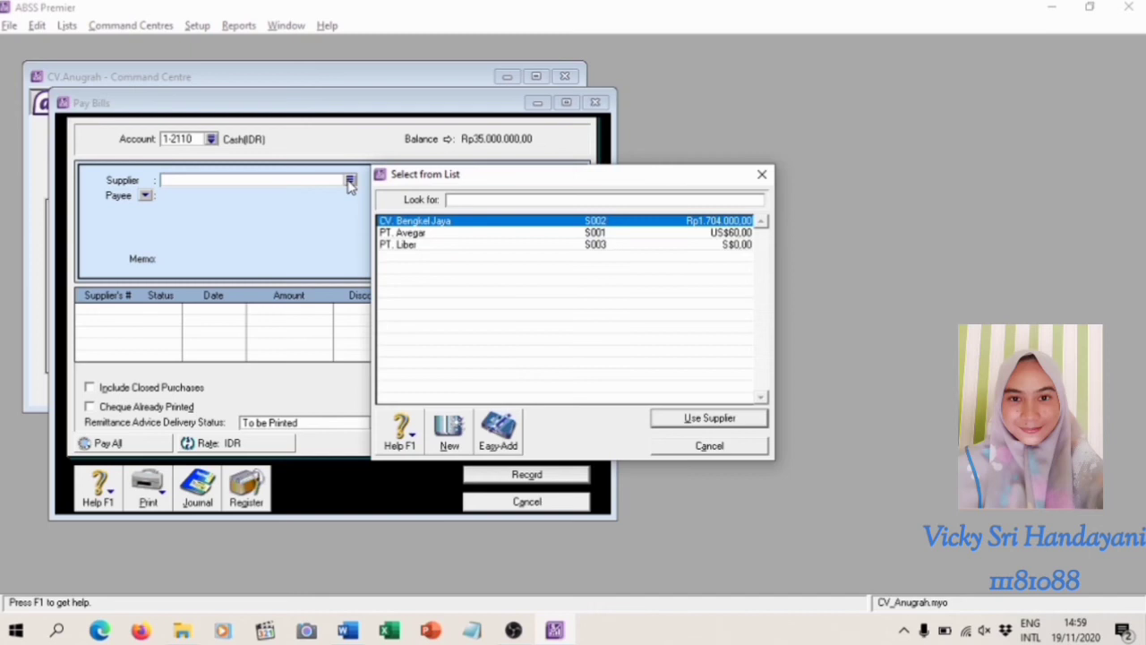
{"action": "left_click", "coordinate": [700, 419]}
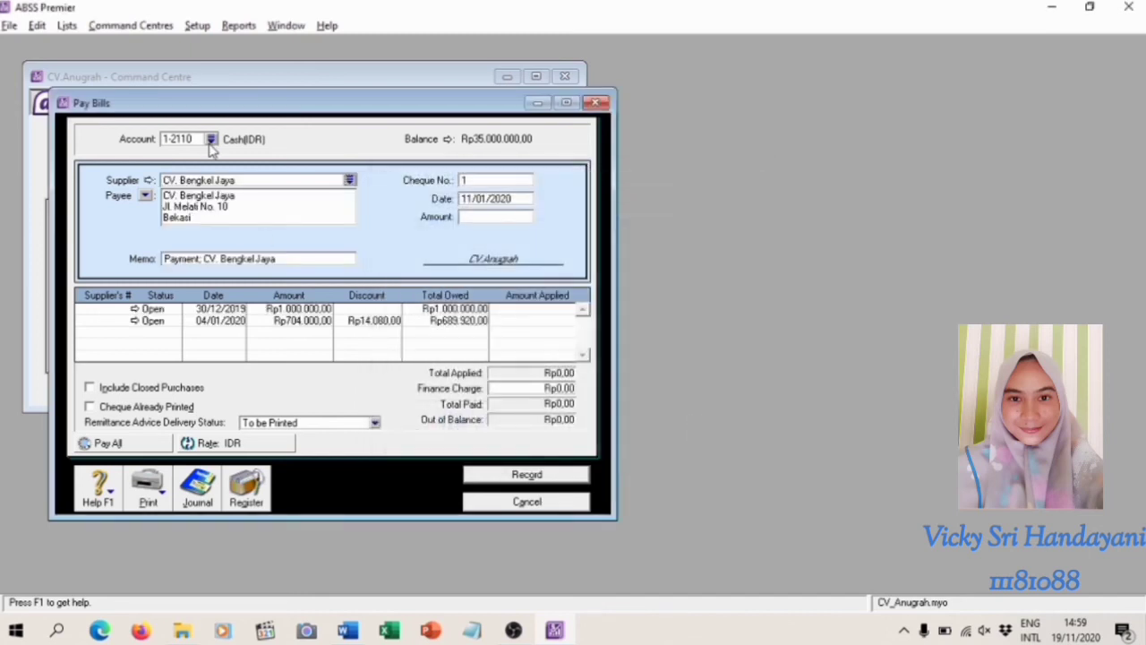
Set the bill payment's account to 1-2140 Bank BCA(IDR)
{"action": "left_click", "coordinate": [211, 140]}
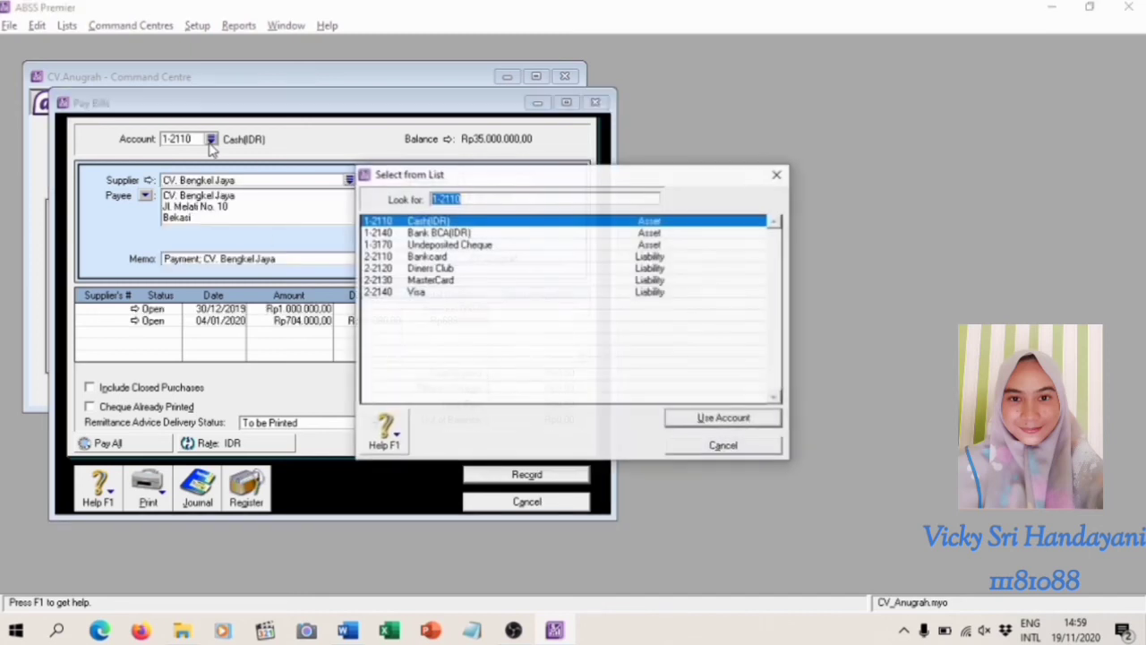
{"action": "left_click", "coordinate": [481, 234]}
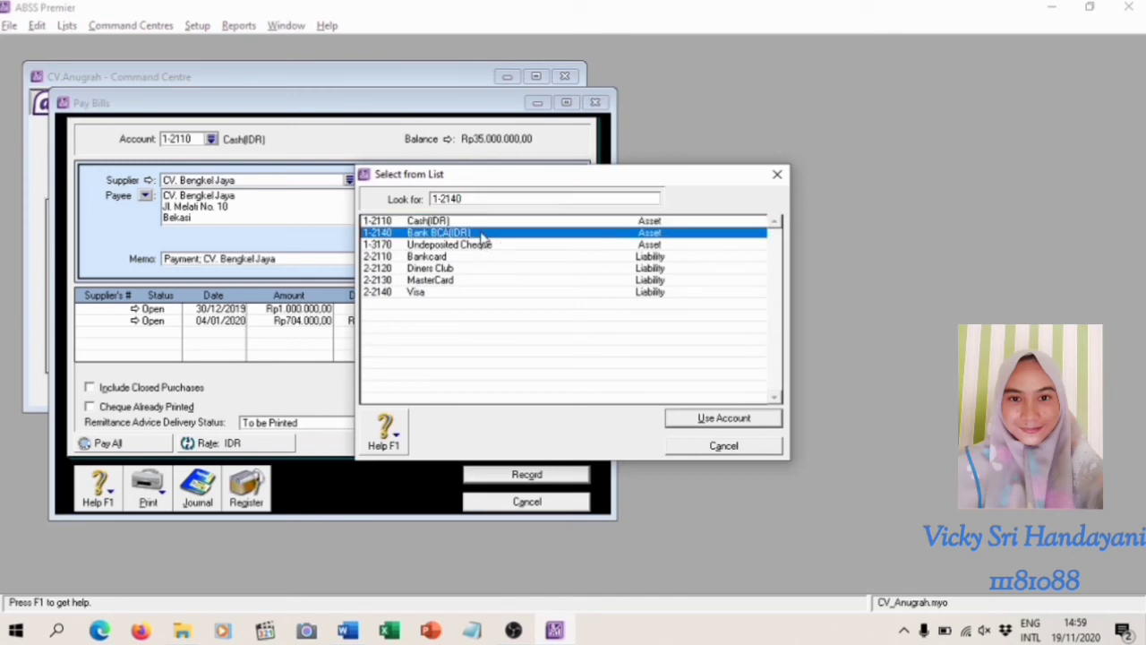
{"action": "left_click", "coordinate": [687, 427]}
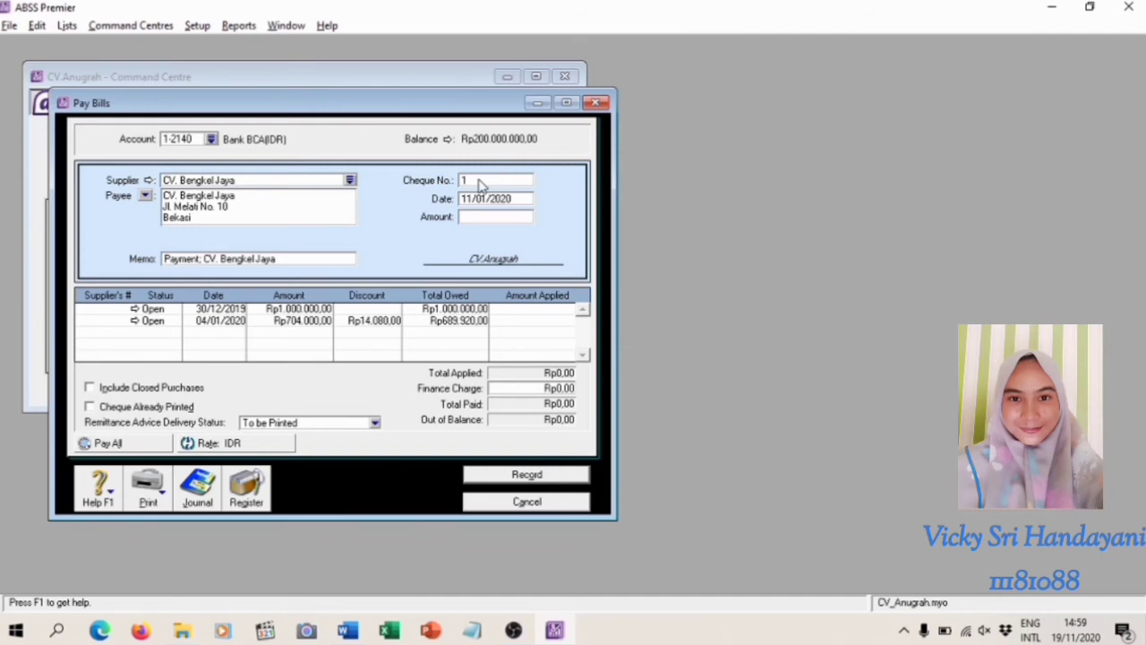
Set the payment's cheque number to KK120101 and its date to 12/01/2020
{"action": "left_click", "coordinate": [481, 184]}
{"action": "type", "text": "KK120101"}
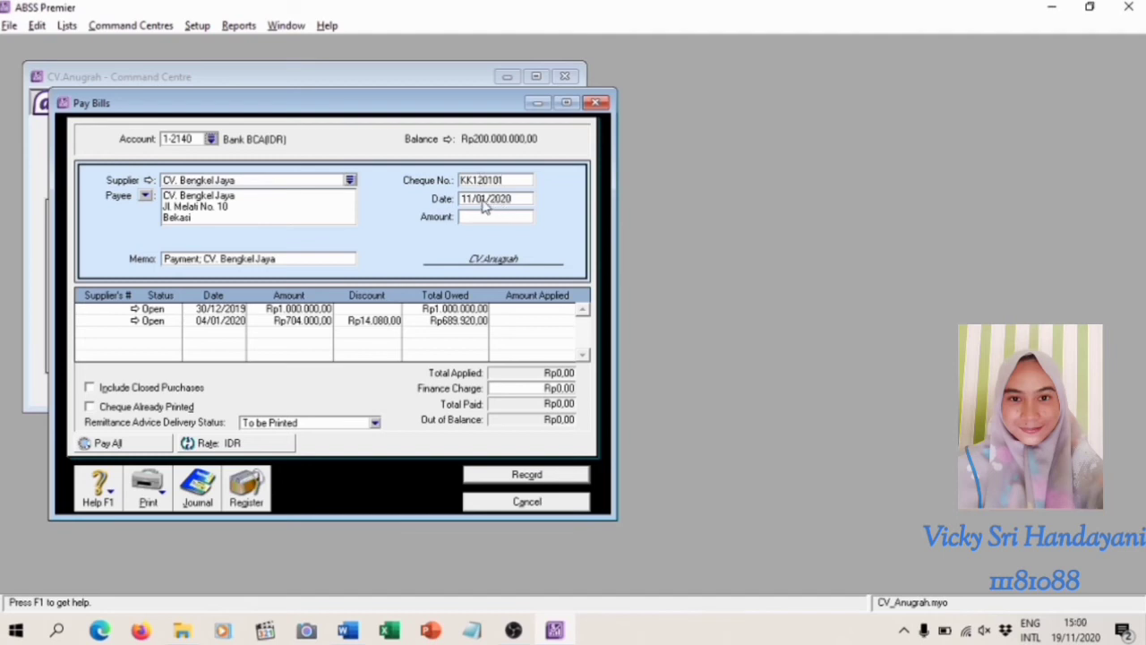
{"action": "left_click", "coordinate": [483, 203]}
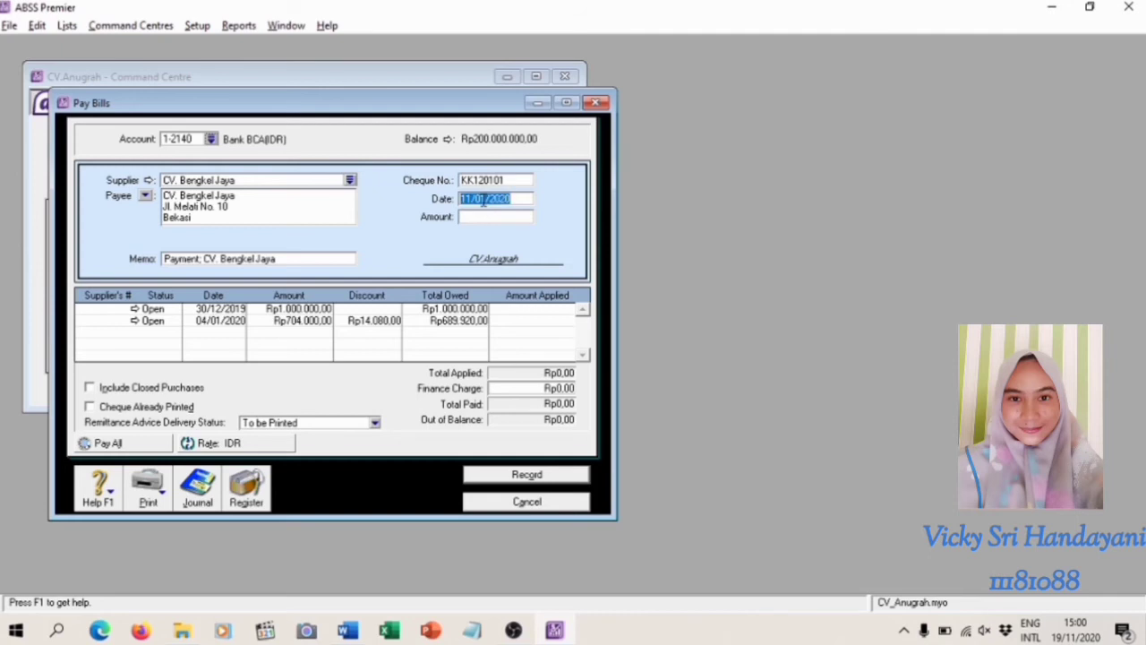
{"action": "type", "text": "12/01/2020"}
Apply Rp689.920,00 to the bill dated 04/01/2020 and fill in the same figure as the payment amount
{"action": "left_click", "coordinate": [536, 321]}
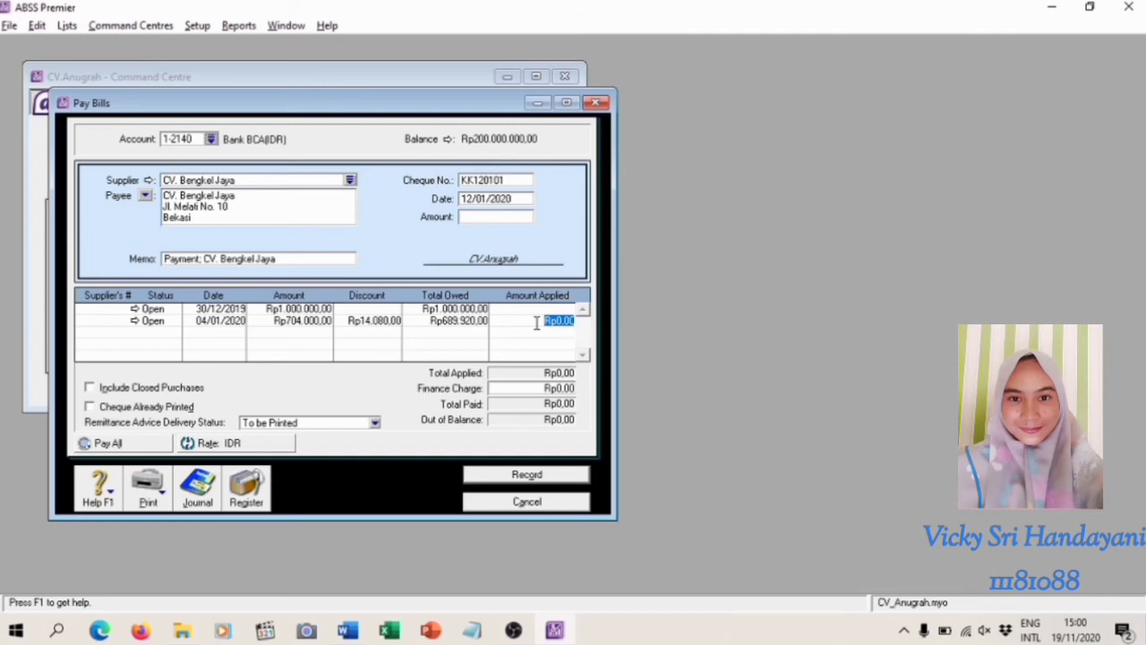
{"action": "type", "text": "689.920,0"}
{"action": "key", "text": "BackSpace"}
{"action": "key", "text": "BackSpace"}
{"action": "key", "text": "BackSpace"}
{"action": "key", "text": "BackSpace"}
{"action": "key", "text": "BackSpace"}
{"action": "key", "text": "BackSpace"}
{"action": "key", "text": "BackSpace"}
{"action": "type", "text": "220"}
{"action": "key", "text": "Tab"}
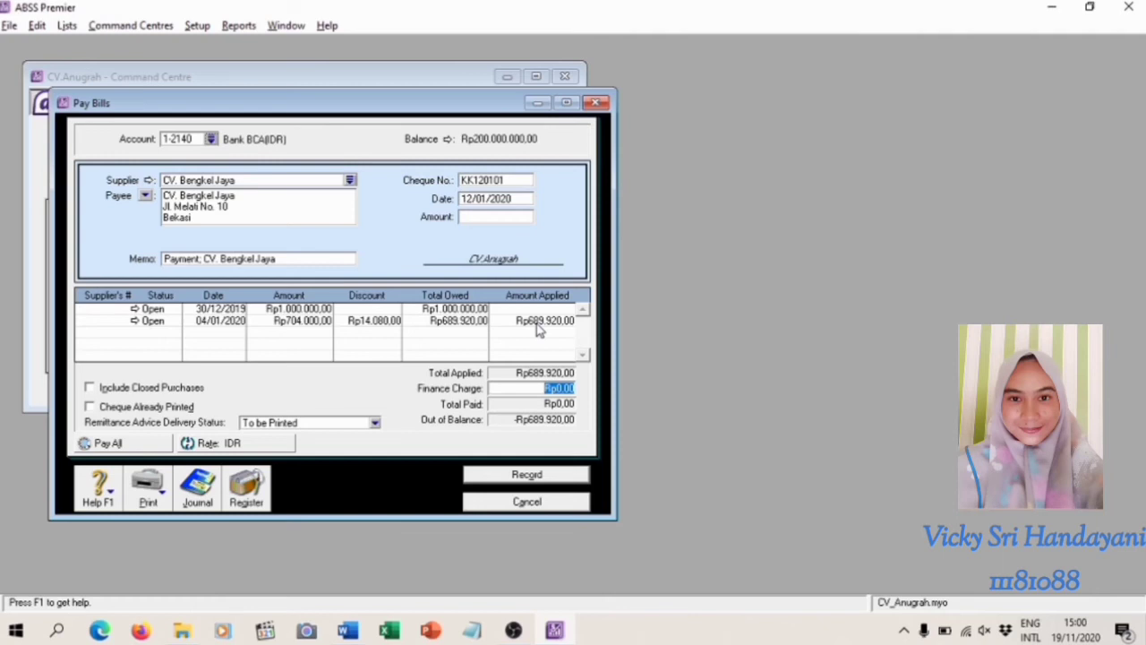
{"action": "left_click", "coordinate": [497, 215]}
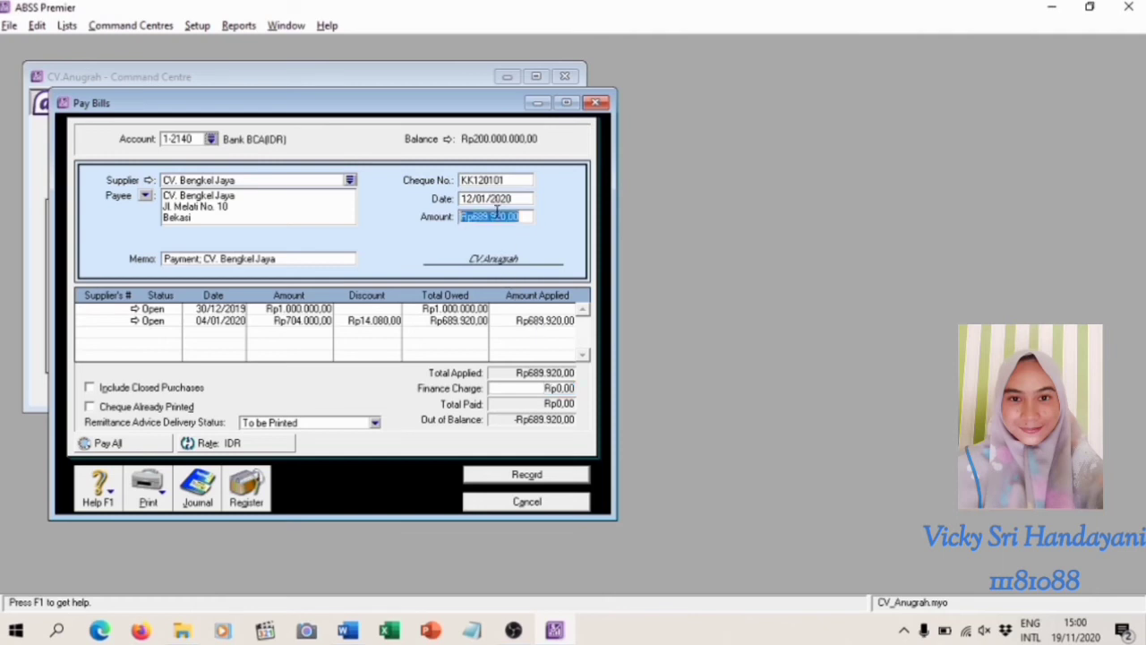
{"action": "left_click", "coordinate": [548, 324]}
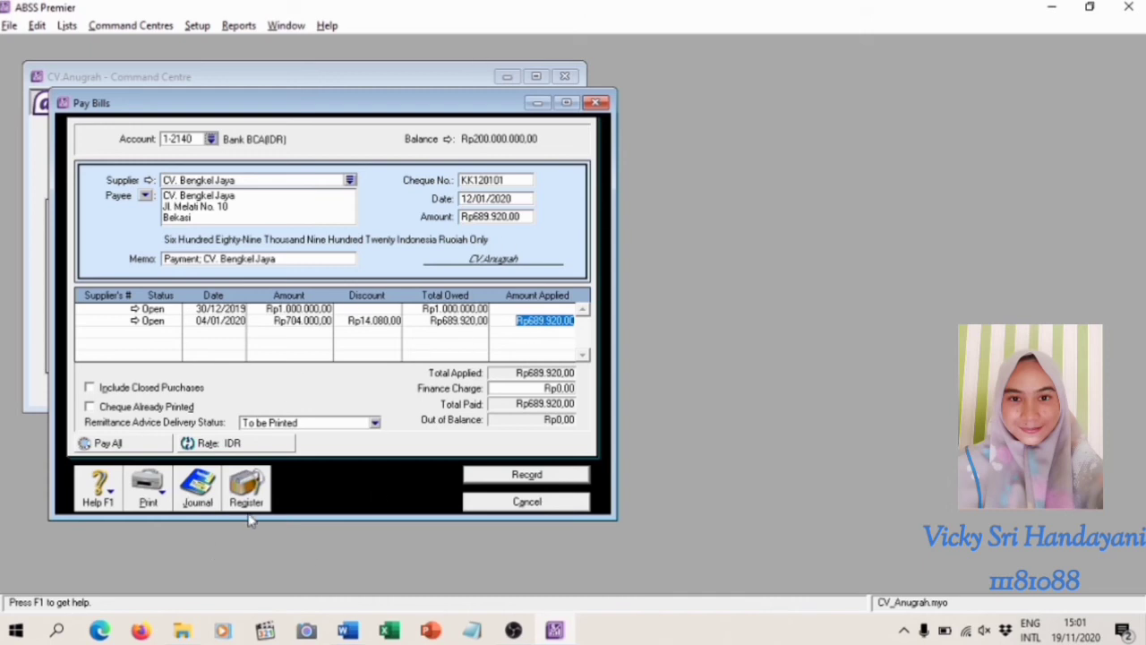
Check the recap of the CV. Bengkel Jaya payment, record it without printing the debit purchase order and close Pay Bills
{"action": "key", "text": "ctrl+r"}
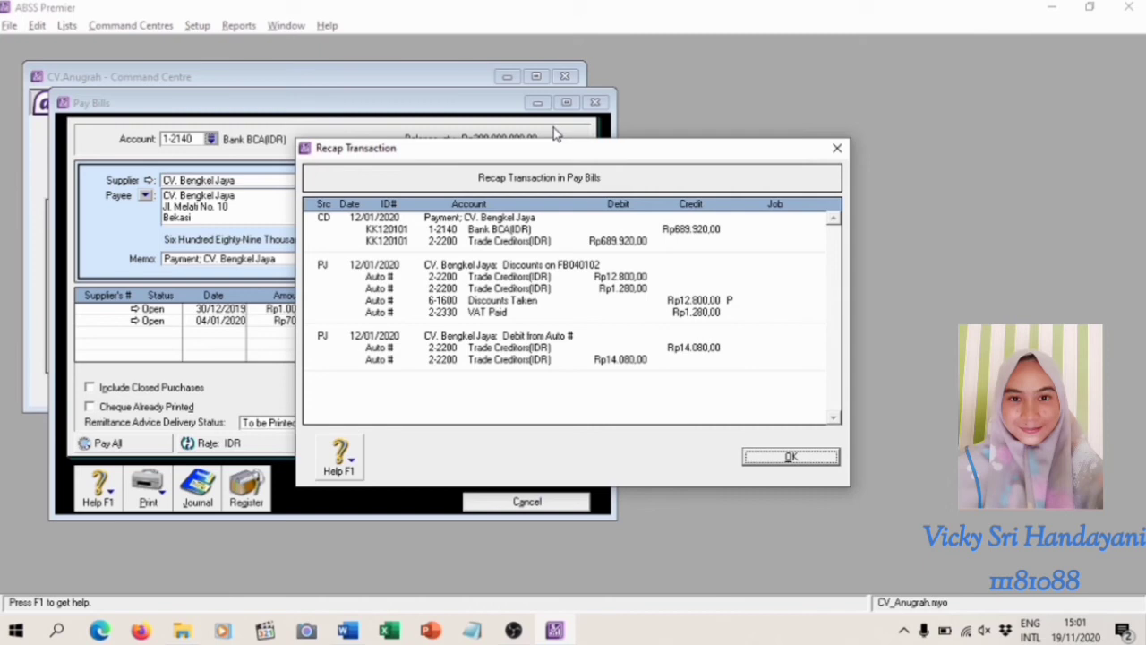
{"action": "left_click", "coordinate": [781, 457]}
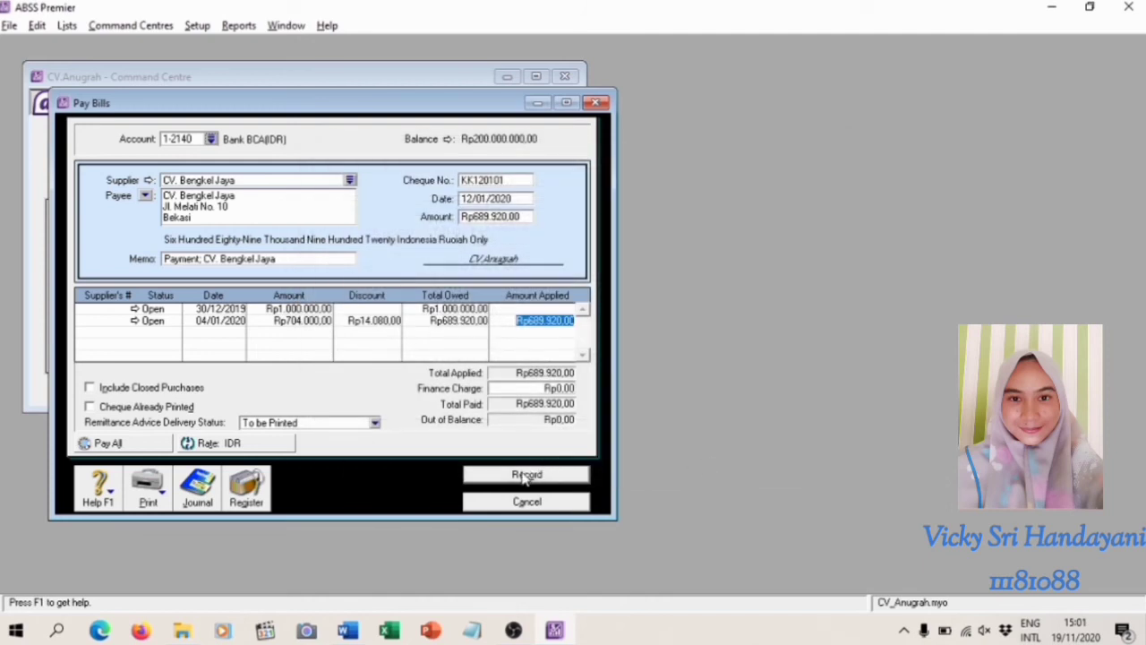
{"action": "left_click", "coordinate": [526, 476]}
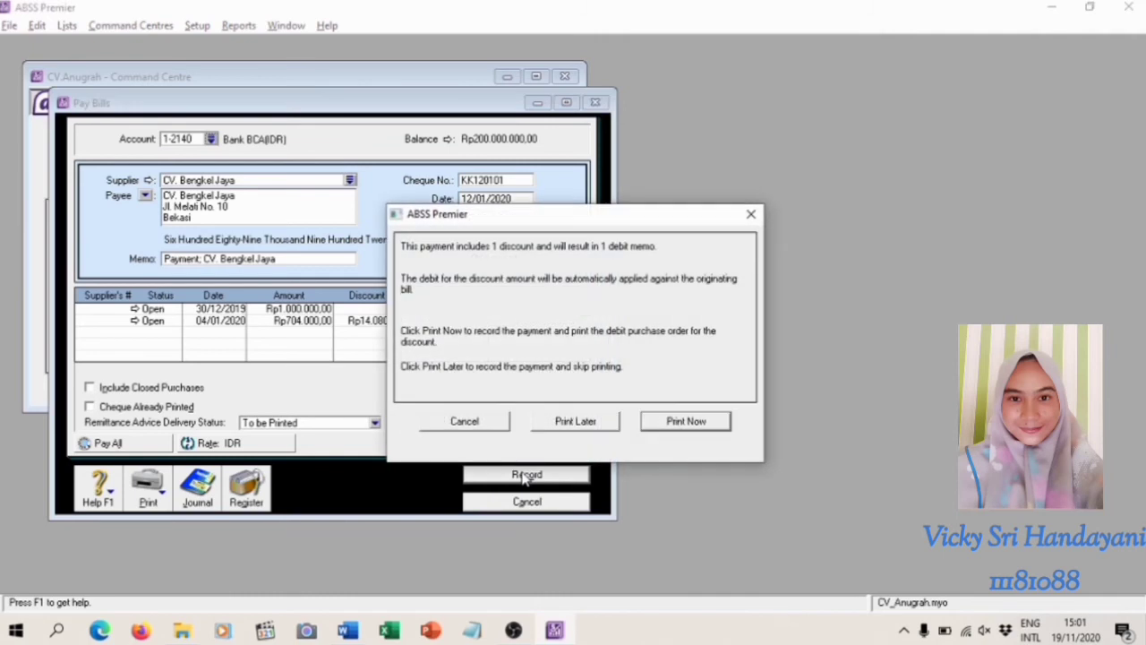
{"action": "left_click", "coordinate": [585, 429]}
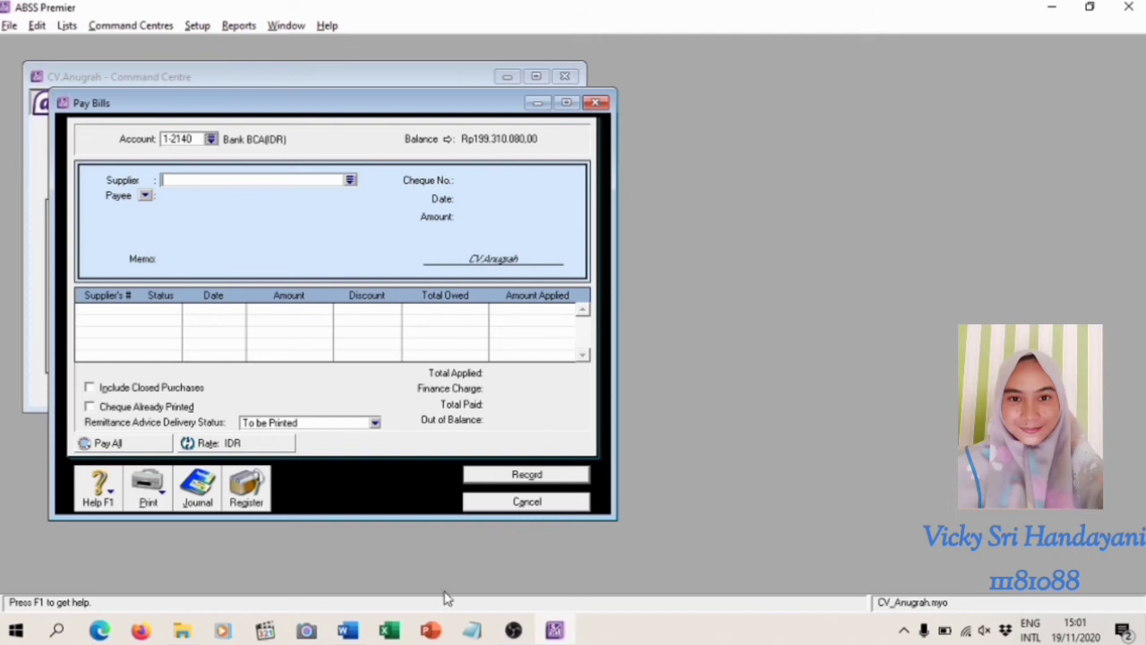
{"action": "left_click", "coordinate": [520, 504]}
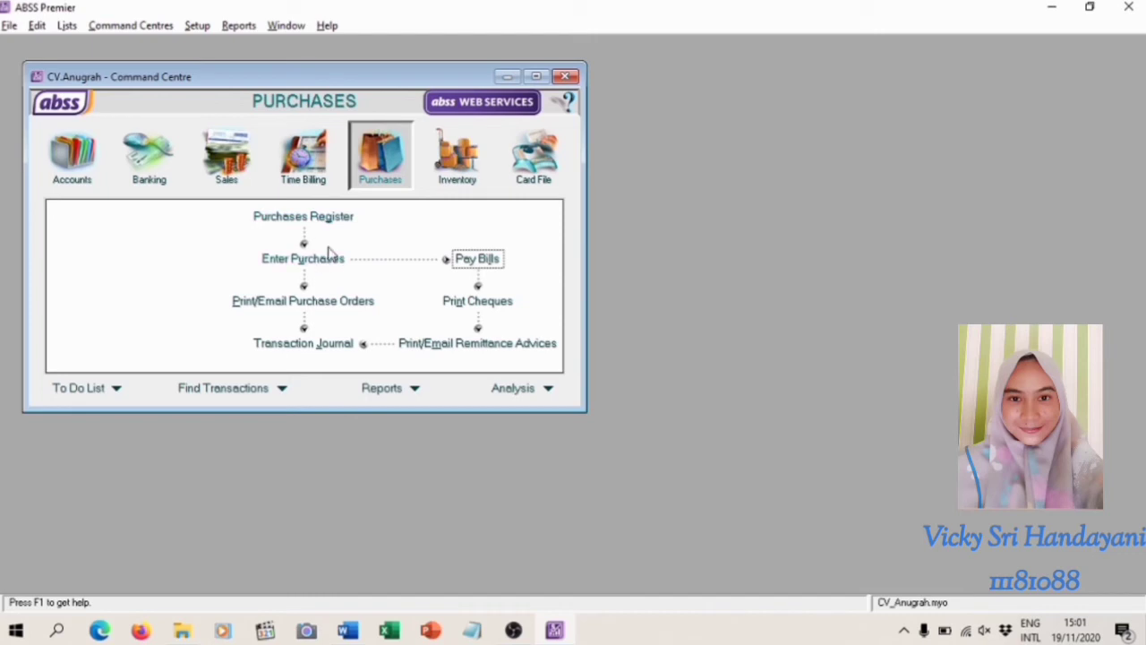
Review the purchases entries in the Transaction Journal with the end date 31/01/2020, and close the journal
{"action": "left_click", "coordinate": [309, 343]}
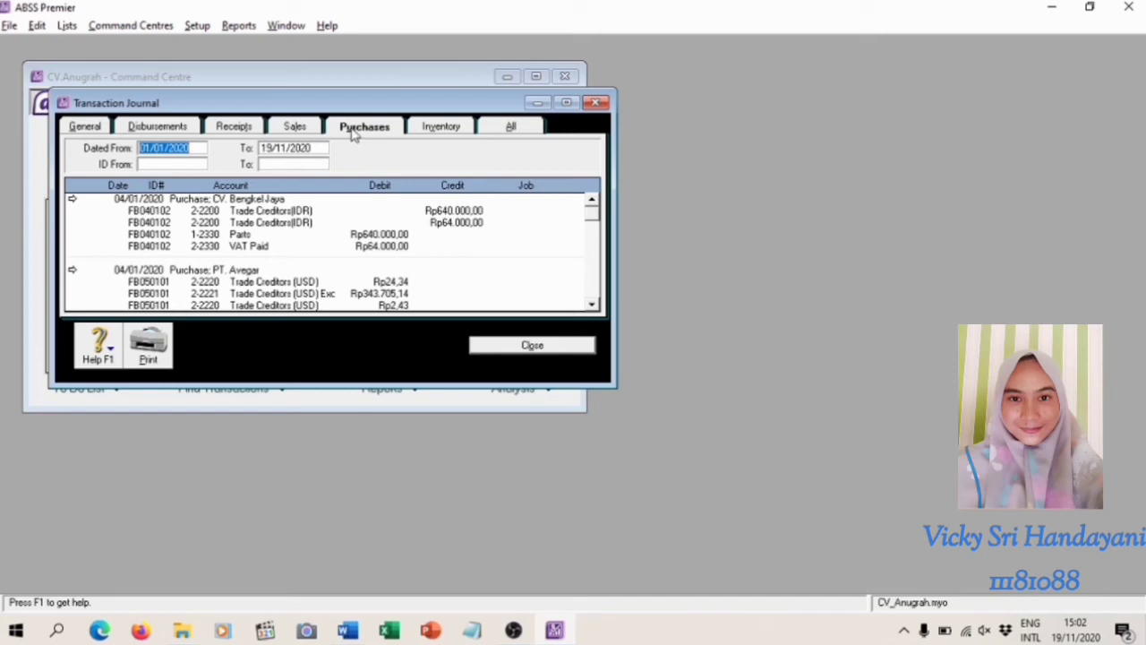
{"action": "left_click", "coordinate": [275, 150]}
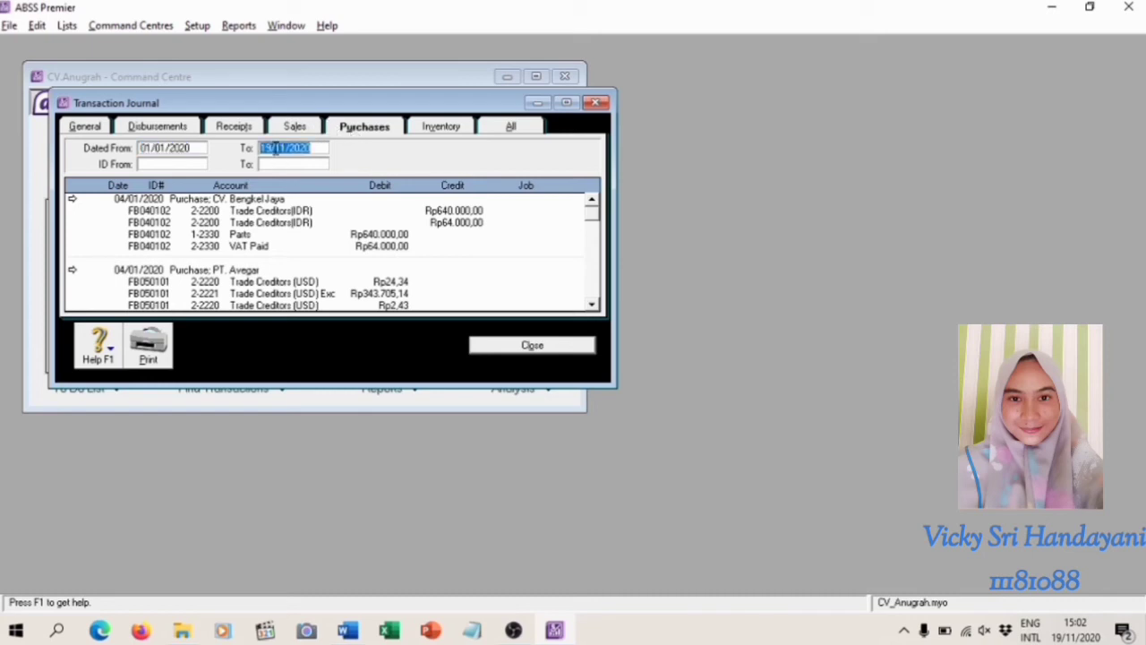
{"action": "type", "text": "31/01/2020"}
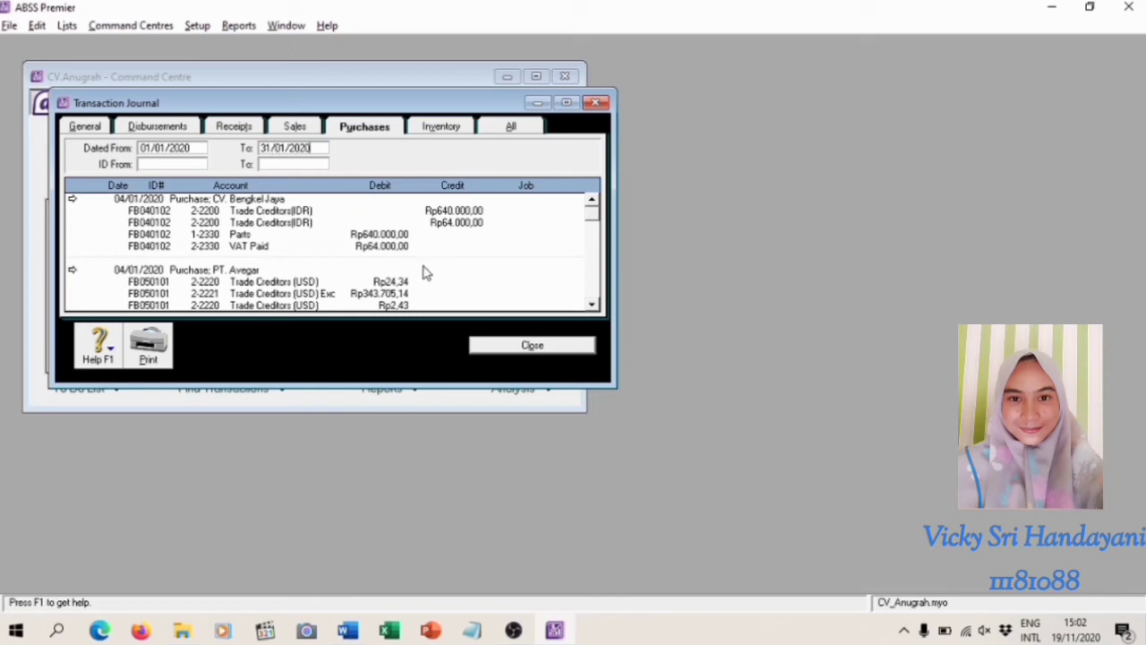
{"action": "left_click", "coordinate": [528, 346]}
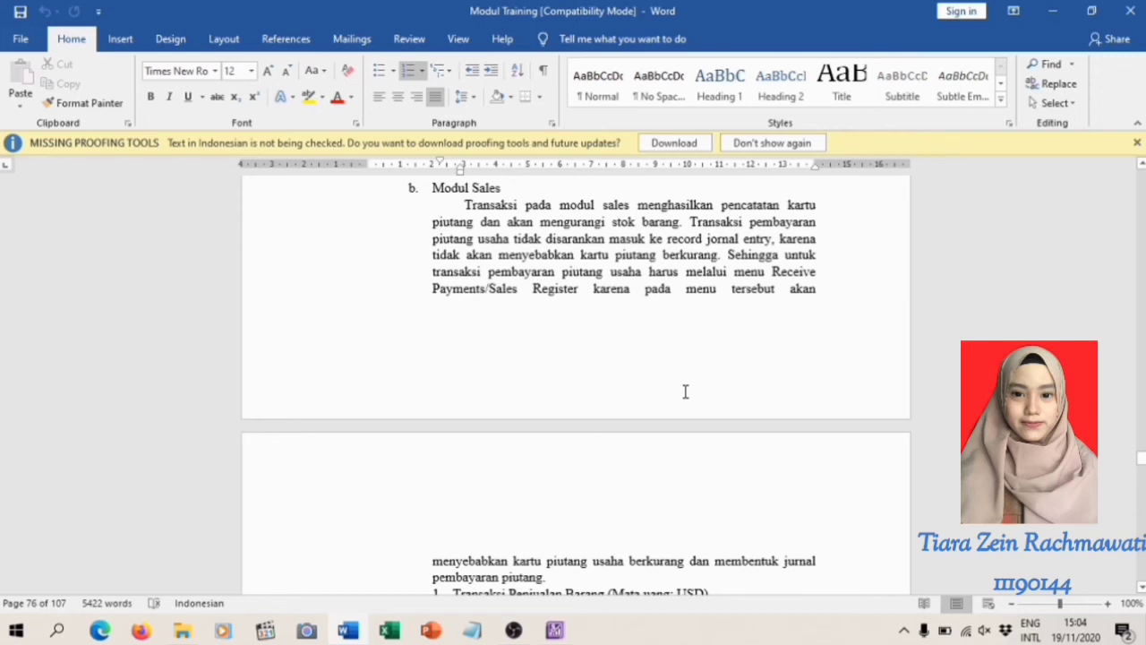
Read the Word training module's first sales transaction, the USD credit sale to PT. Sejahtera, including its invoice
{"action": "scroll", "coordinate": [685, 391], "scroll_direction": "down", "scroll_amount": 3}
{"action": "scroll", "coordinate": [685, 384], "scroll_direction": "down", "scroll_amount": 3}
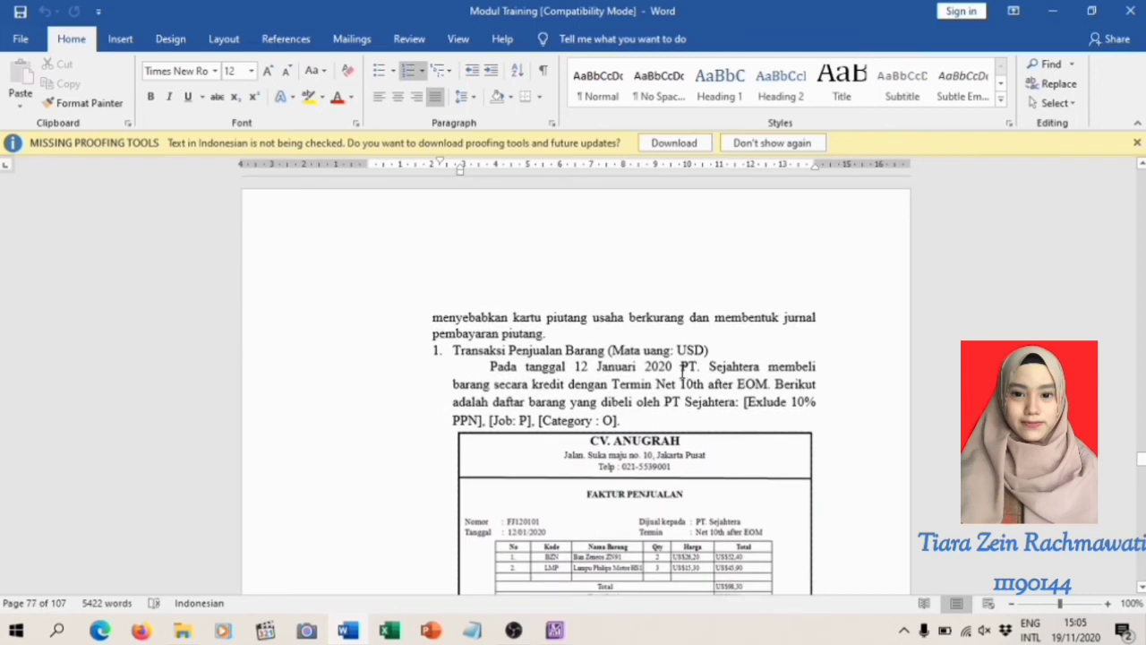
{"action": "scroll", "coordinate": [684, 372], "scroll_direction": "down", "scroll_amount": 1}
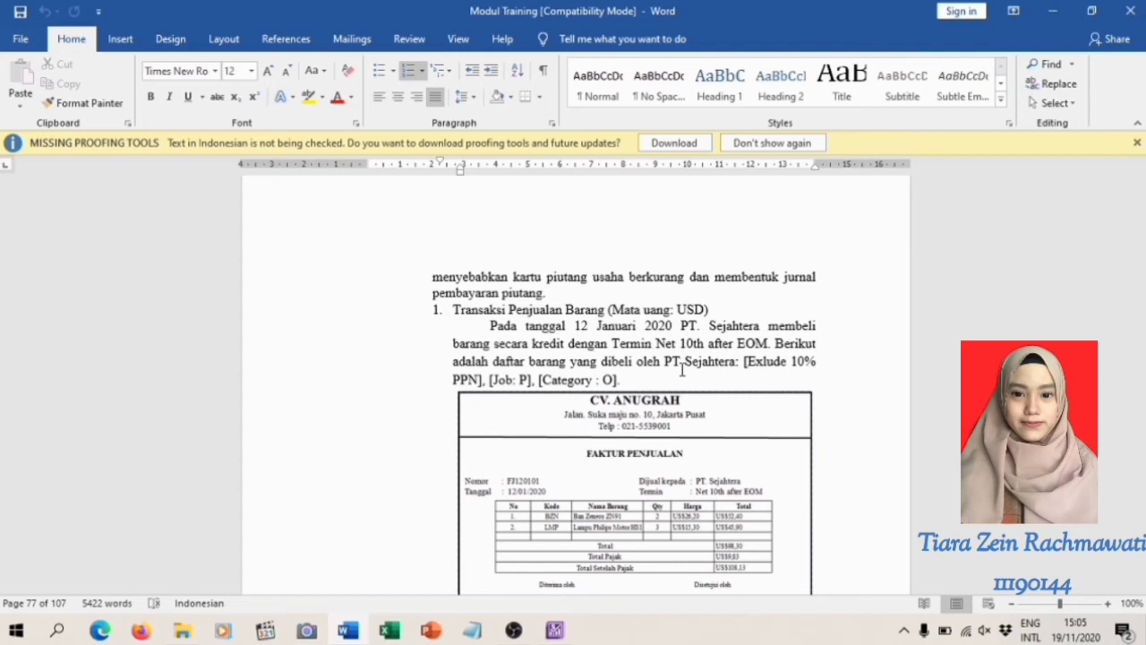
{"action": "scroll", "coordinate": [683, 369], "scroll_direction": "down", "scroll_amount": 1}
{"action": "scroll", "coordinate": [683, 369], "scroll_direction": "down", "scroll_amount": 1}
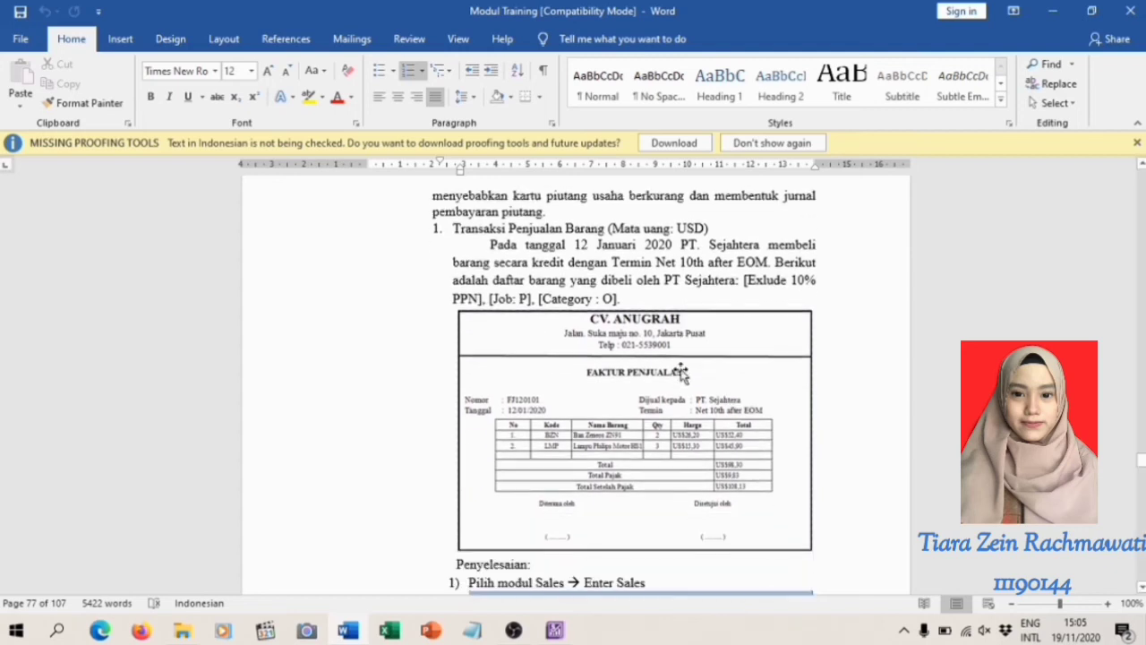
{"action": "scroll", "coordinate": [691, 362], "scroll_direction": "down", "scroll_amount": 1}
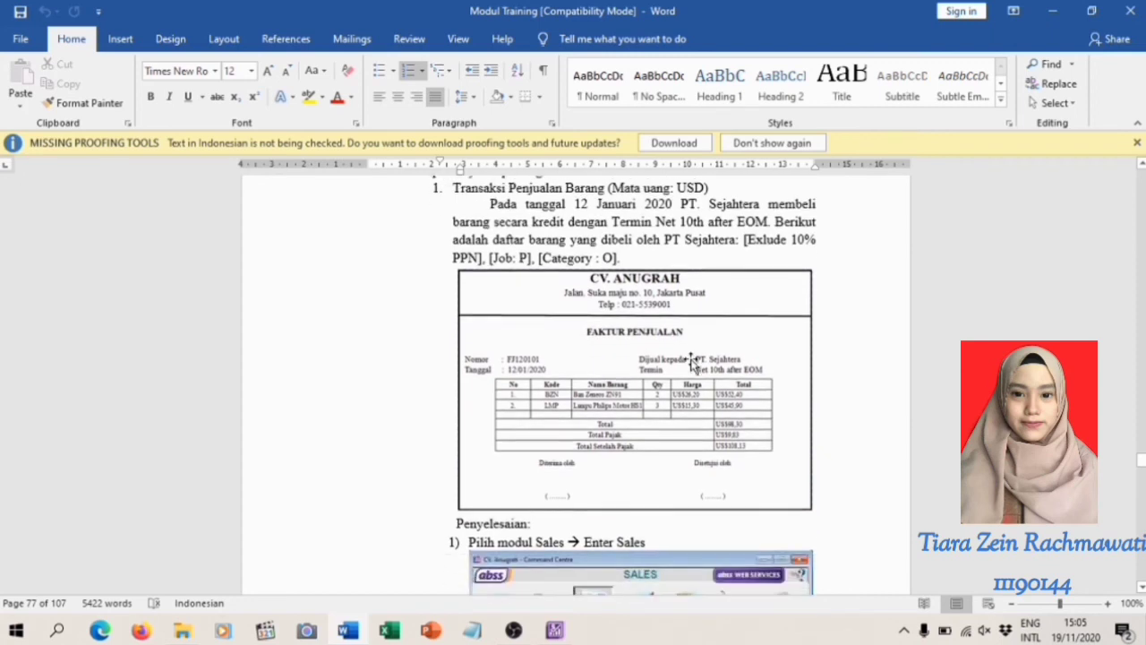
{"action": "scroll", "coordinate": [694, 357], "scroll_direction": "down", "scroll_amount": 1}
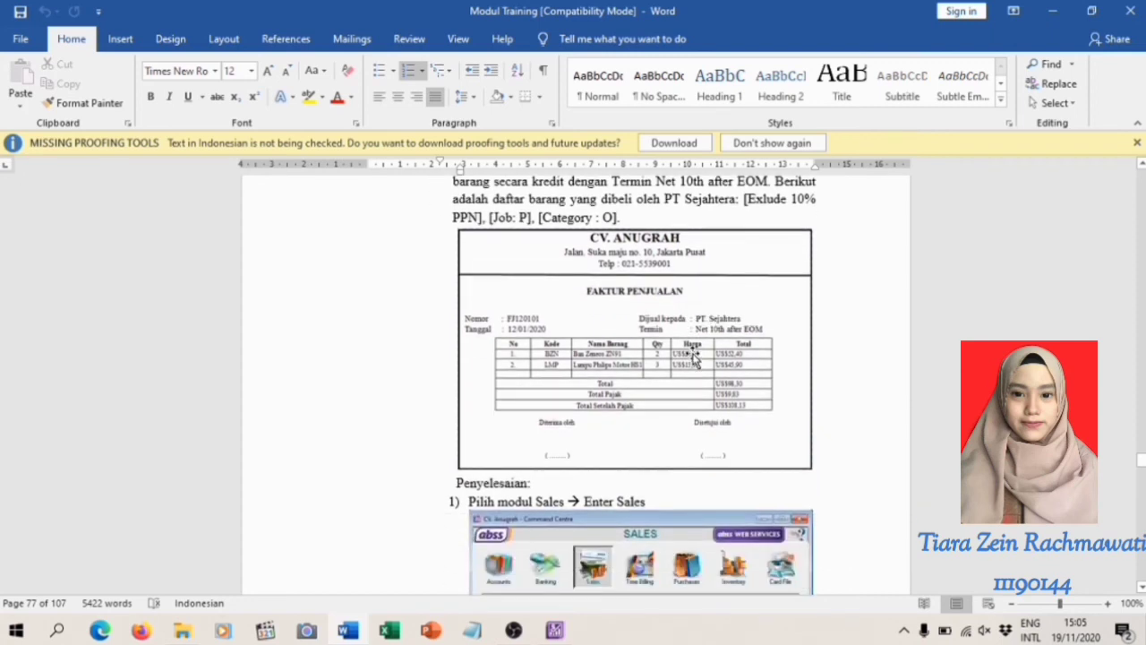
Switch to ABSS Premier and start a new sales invoice for the customer PT.Sejahtera
{"action": "scroll", "coordinate": [694, 356], "scroll_direction": "up", "scroll_amount": 1}
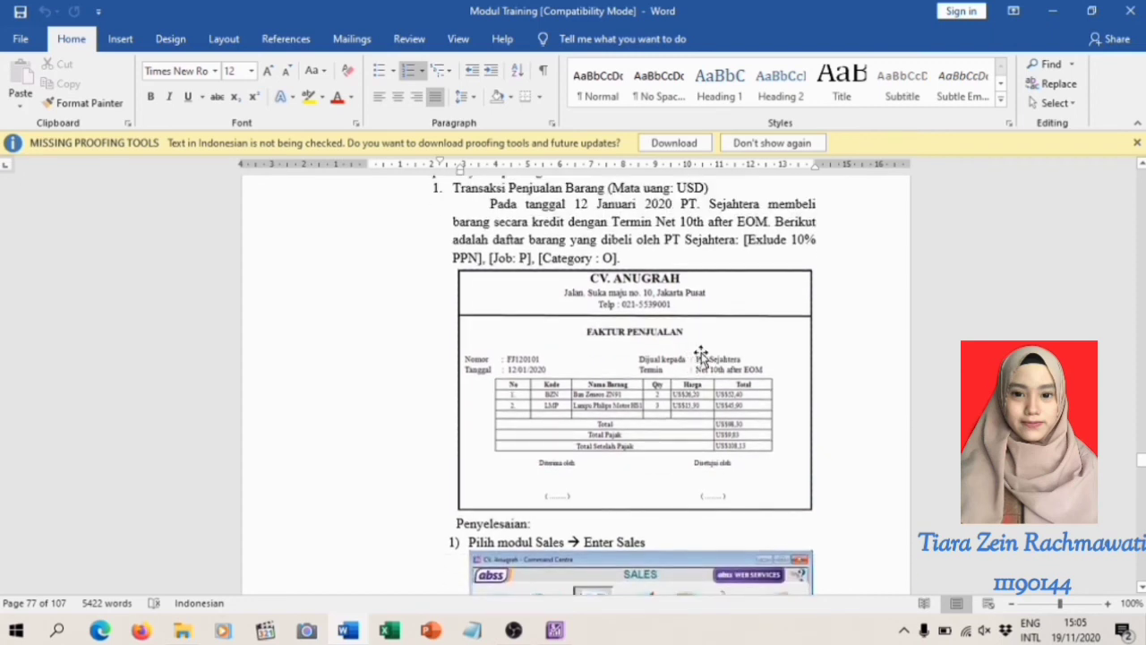
{"action": "scroll", "coordinate": [699, 355], "scroll_direction": "down", "scroll_amount": 2}
{"action": "scroll", "coordinate": [704, 354], "scroll_direction": "down", "scroll_amount": 2}
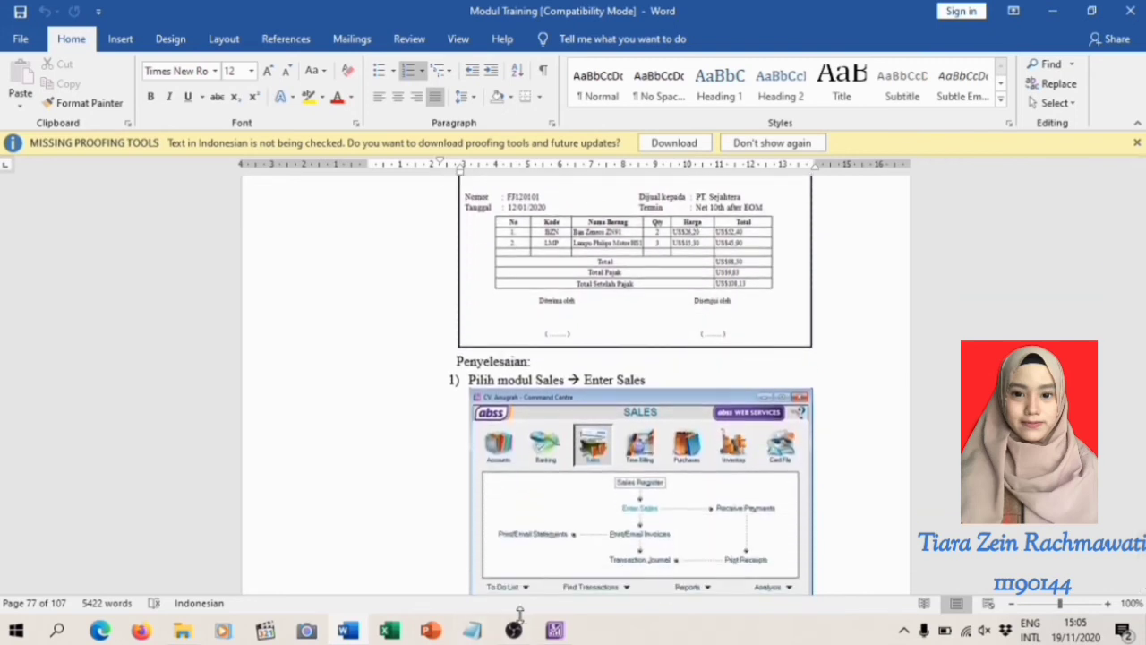
{"action": "left_click", "coordinate": [556, 631]}
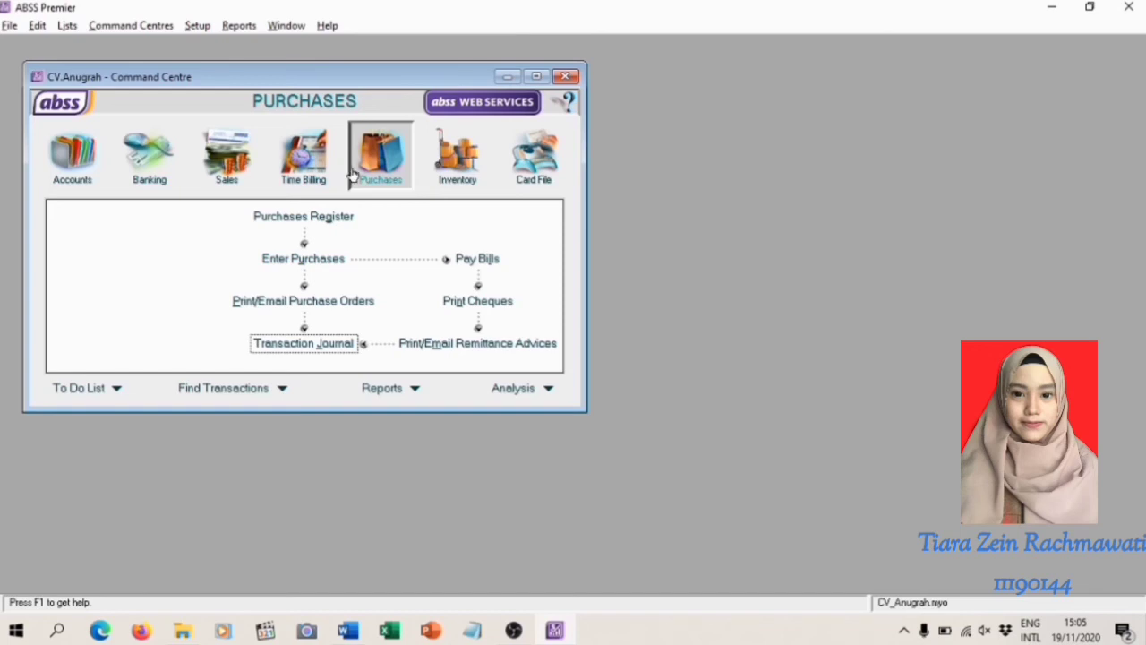
{"action": "left_click", "coordinate": [221, 154]}
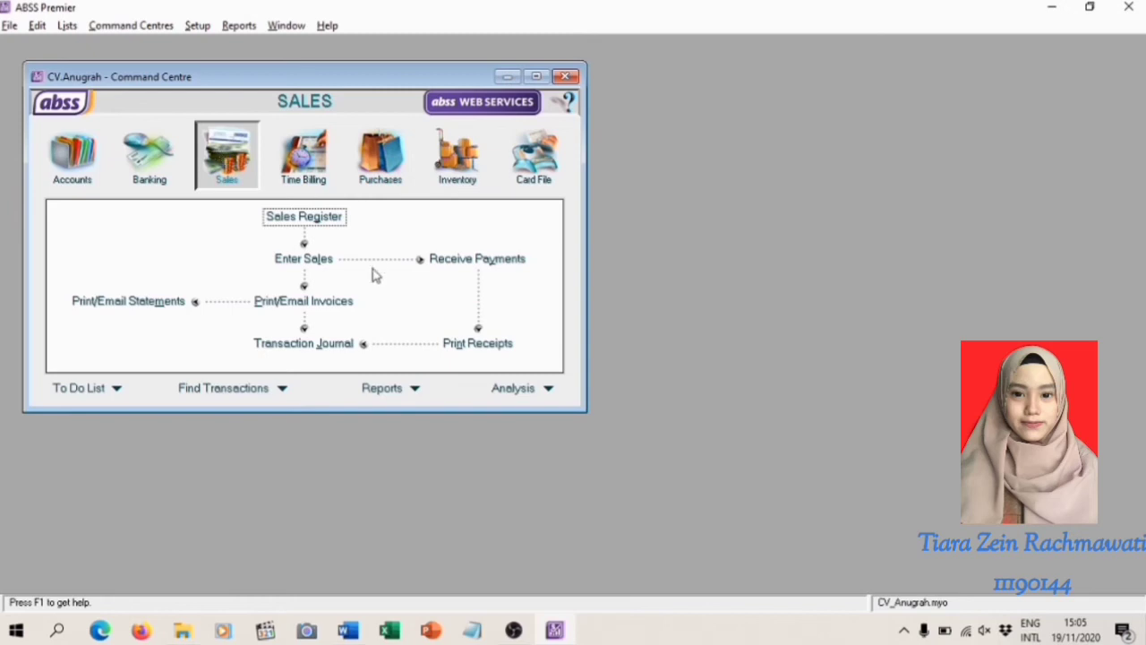
{"action": "left_click", "coordinate": [328, 262]}
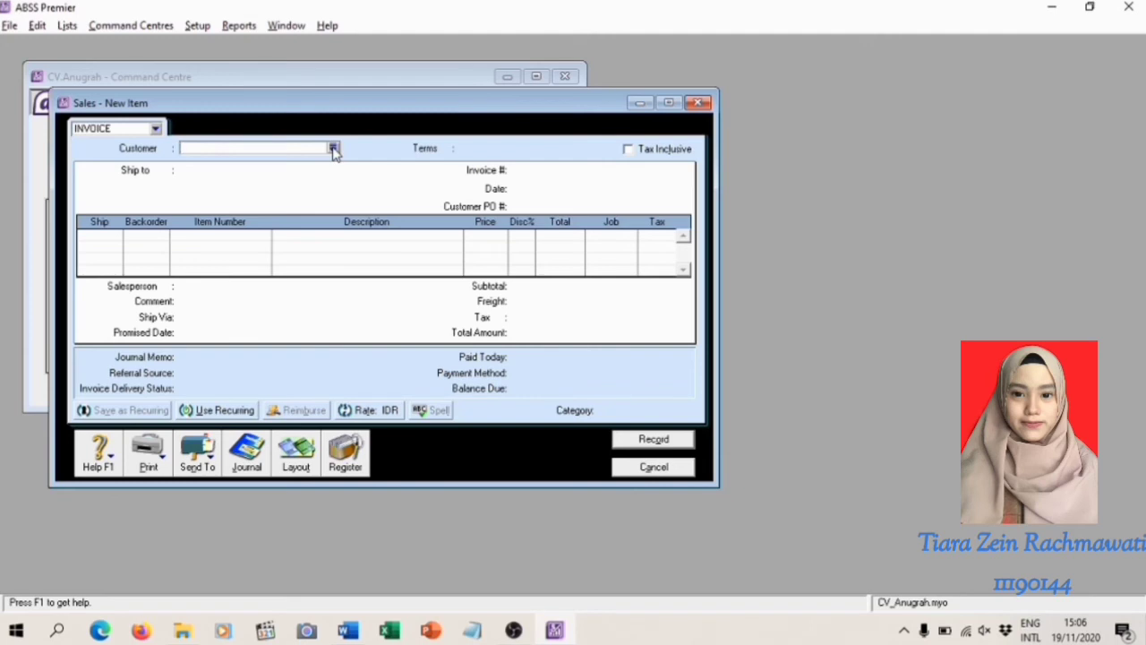
{"action": "left_click", "coordinate": [333, 149]}
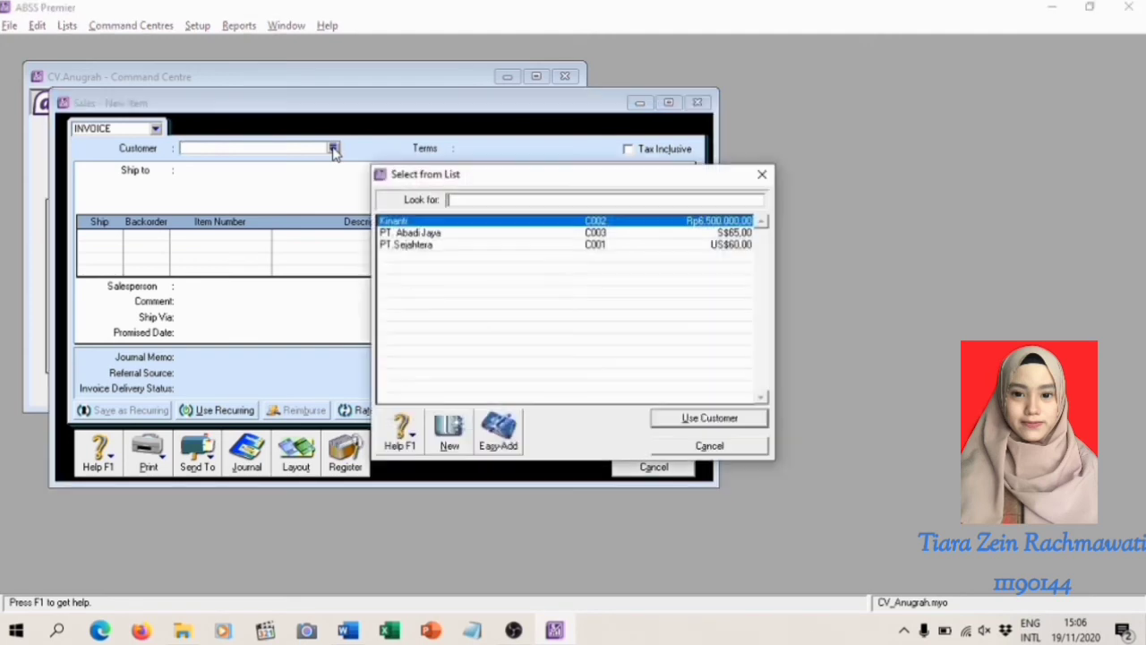
{"action": "double_click", "coordinate": [461, 246]}
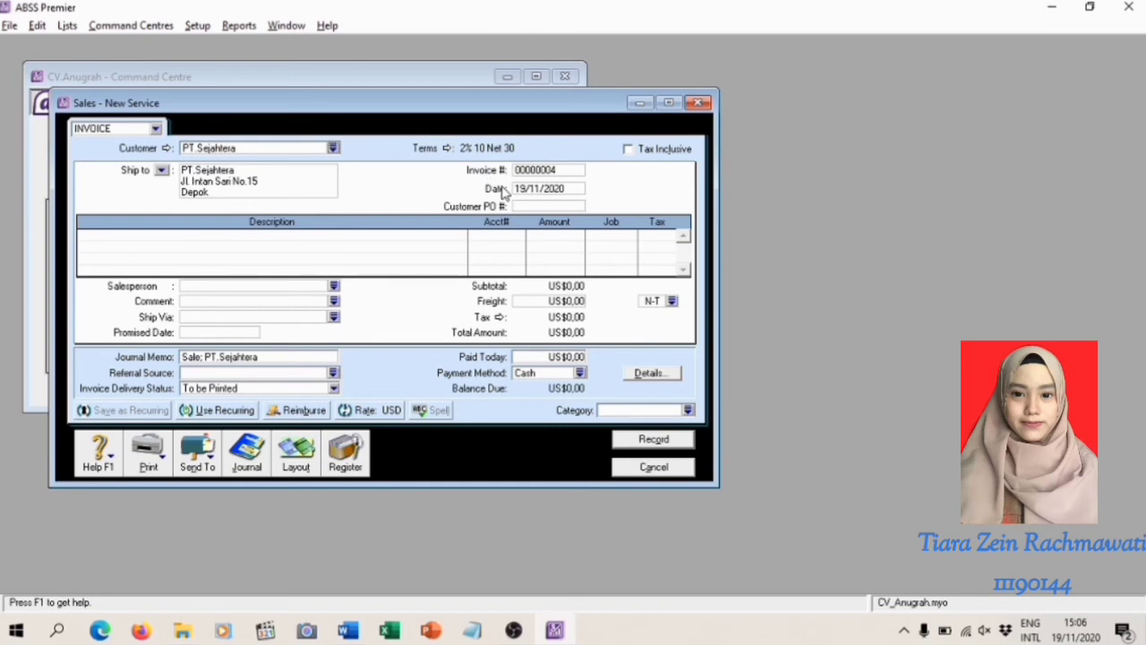
Set the invoice's credit terms to Day of Month after EOM, balance due date 10th and 0% early payment discount
{"action": "left_click", "coordinate": [447, 150]}
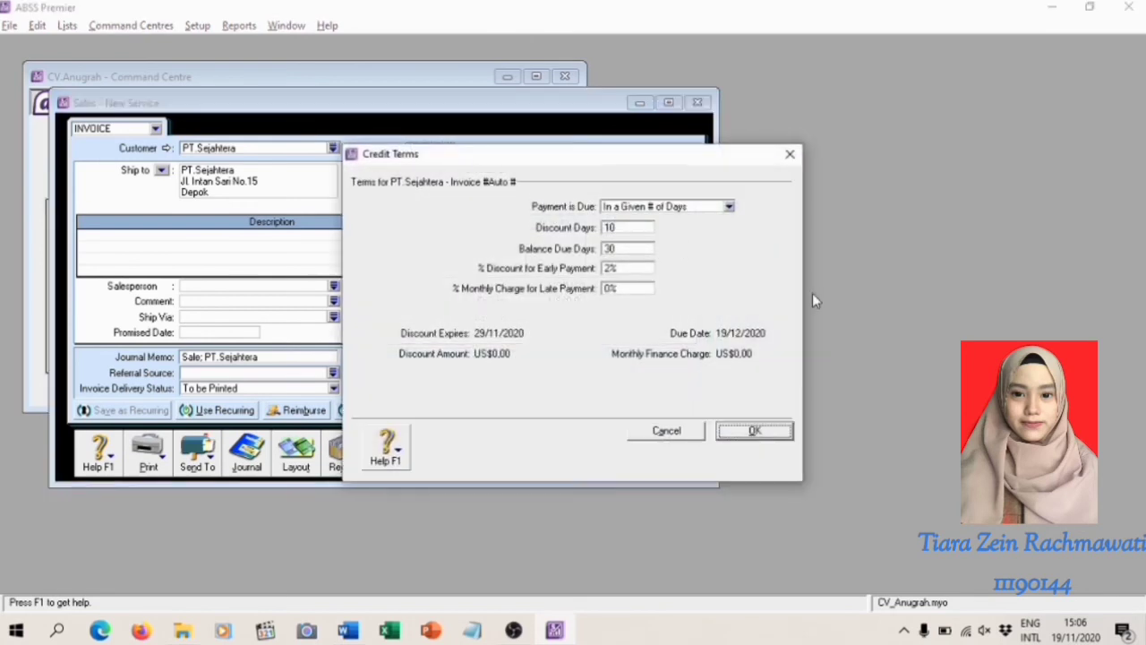
{"action": "left_click", "coordinate": [731, 207]}
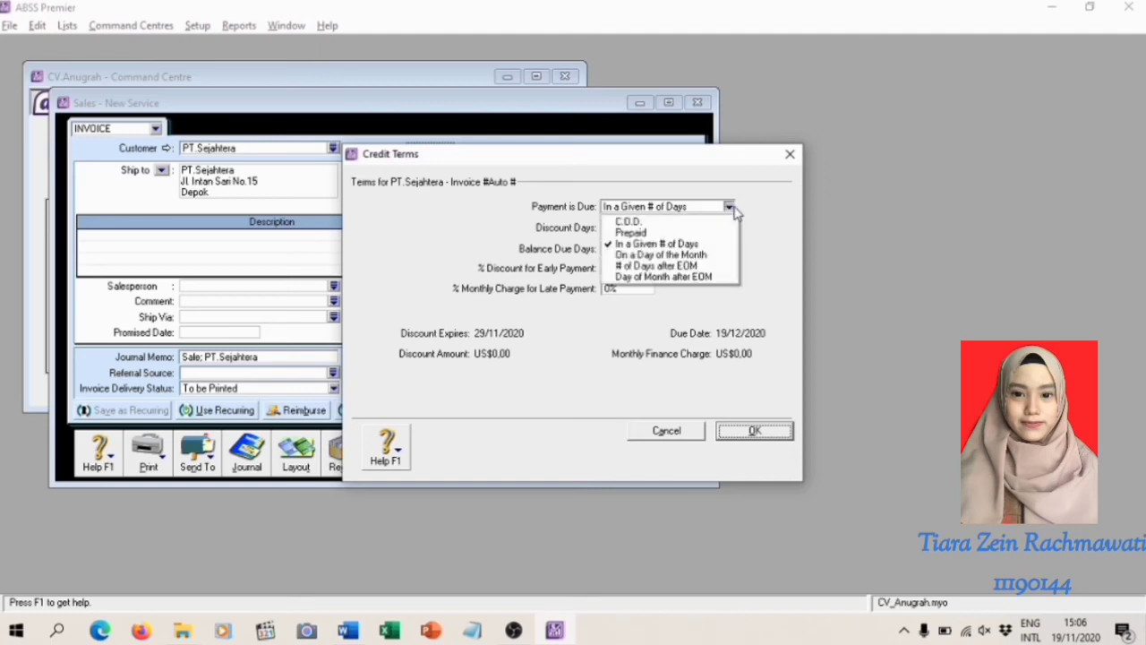
{"action": "left_click", "coordinate": [728, 278]}
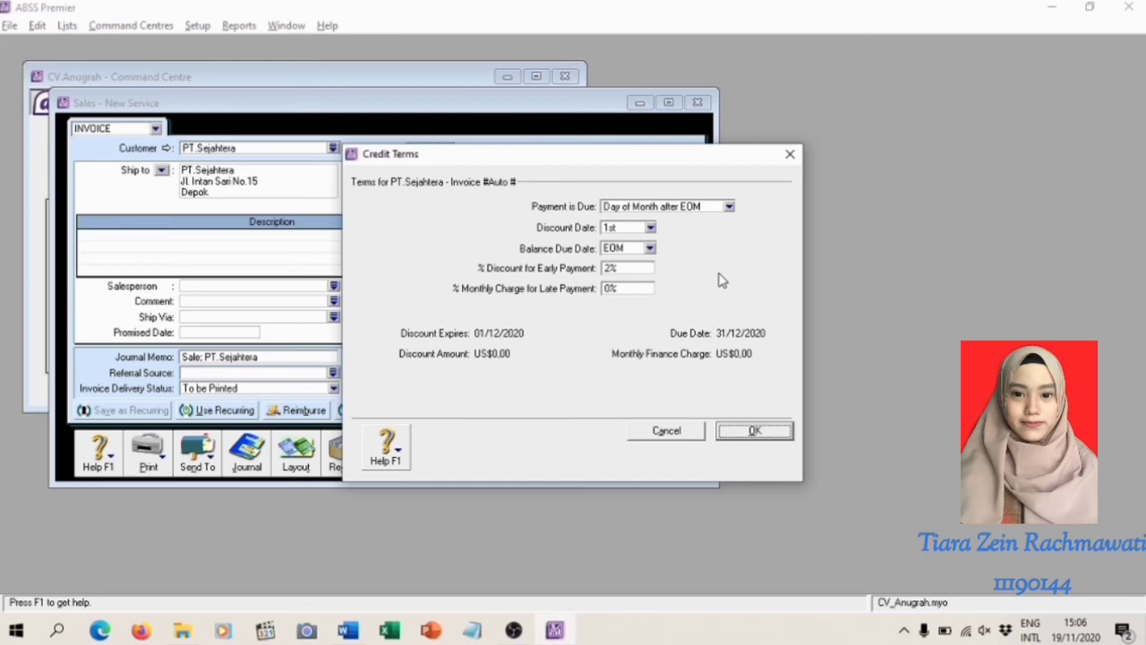
{"action": "left_click", "coordinate": [650, 249]}
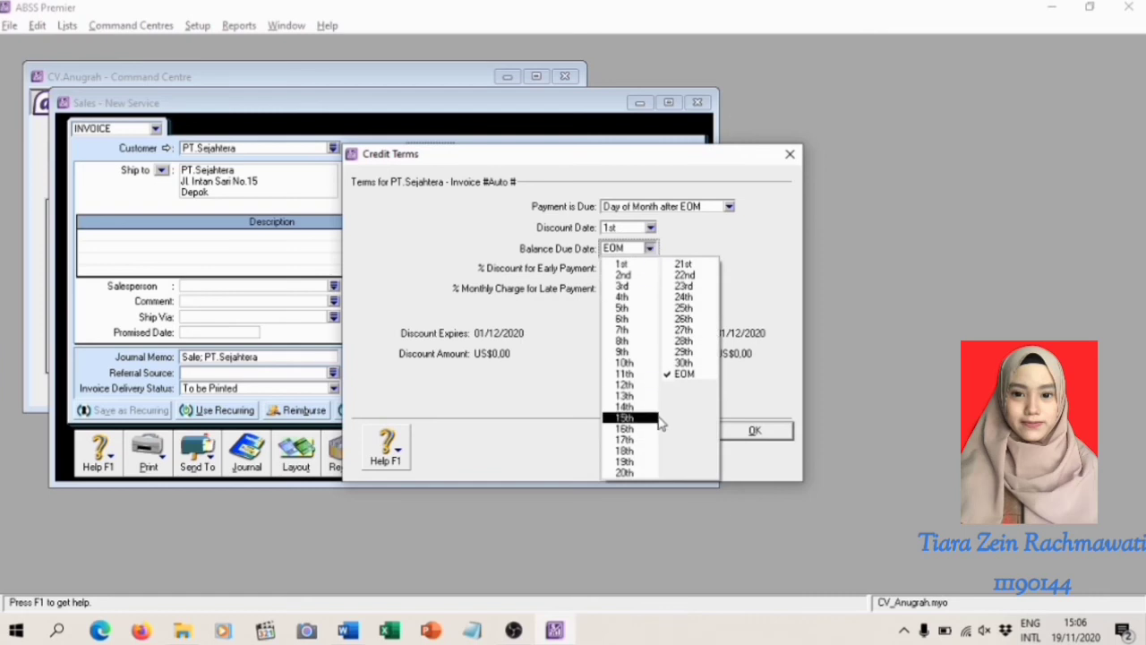
{"action": "left_click", "coordinate": [641, 359]}
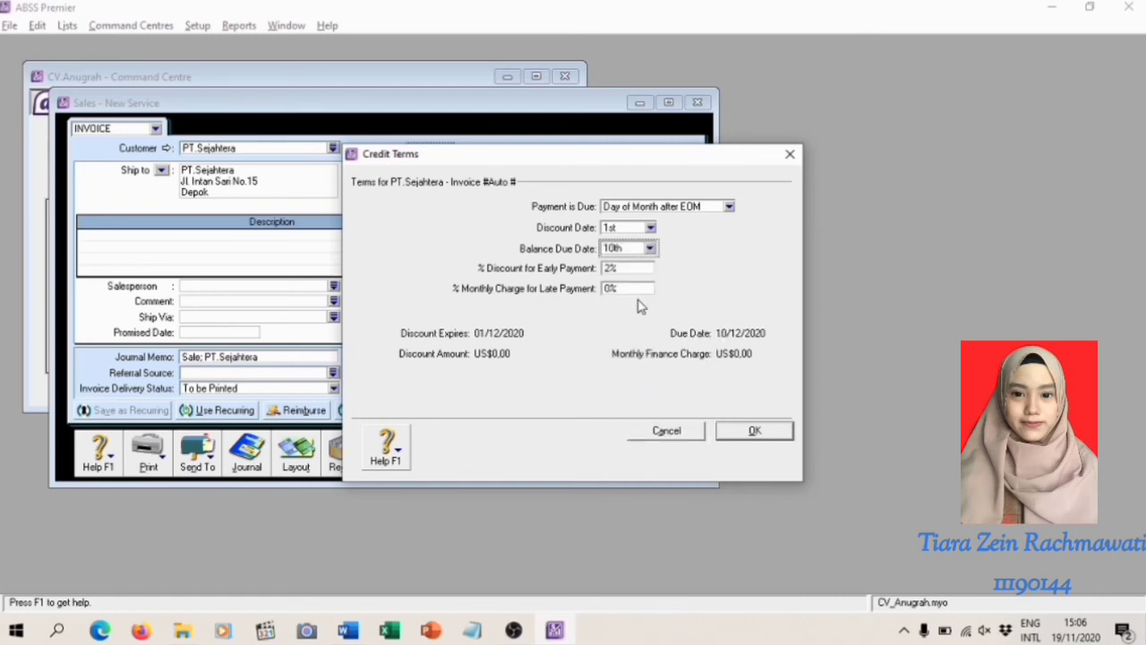
{"action": "left_click", "coordinate": [626, 270]}
{"action": "key", "text": "BackSpace"}
{"action": "type", "text": "0"}
{"action": "key", "text": "Return"}
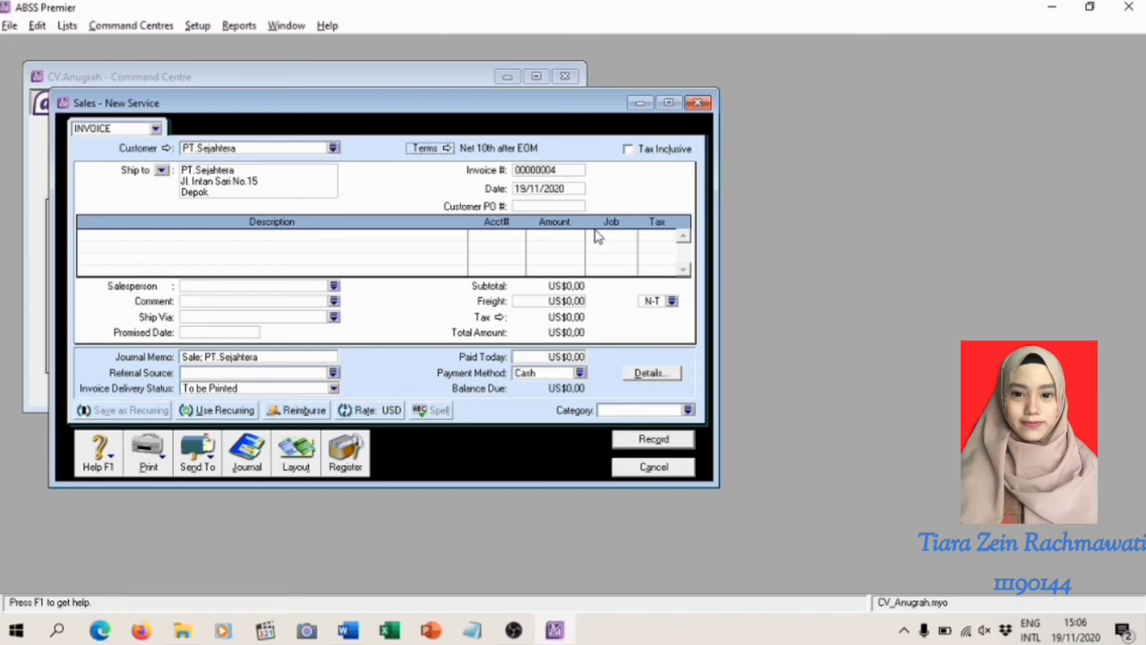
Set the invoice number to FJ120101
{"action": "left_click", "coordinate": [562, 169]}
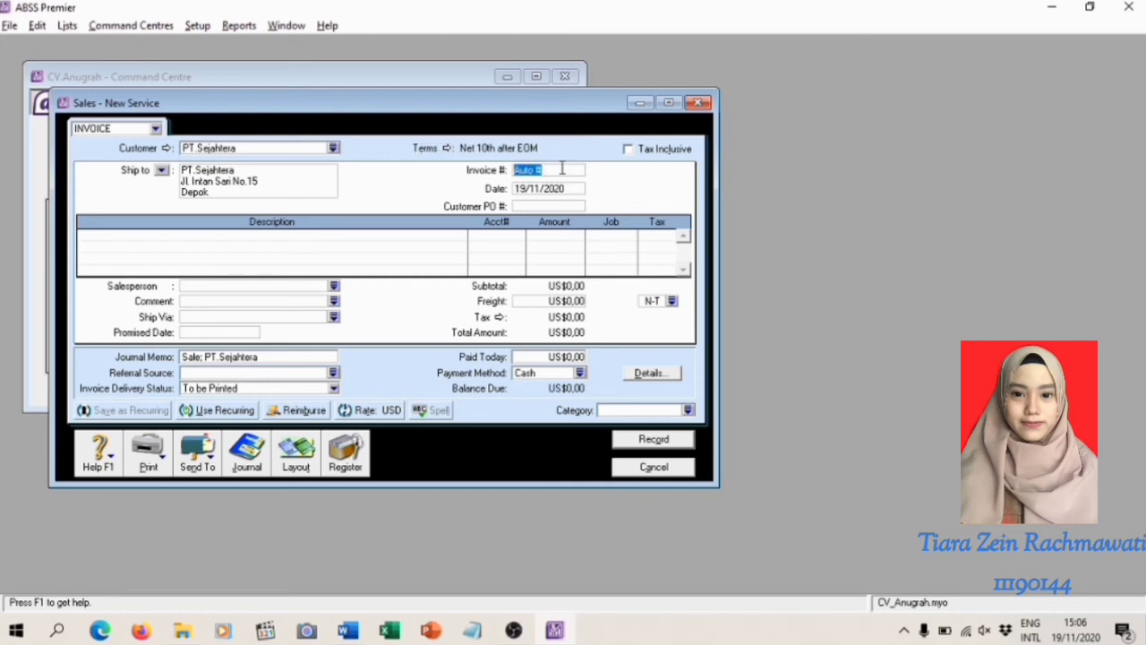
{"action": "key", "text": "BackSpace"}
{"action": "type", "text": "F"}
{"action": "type", "text": "/"}
{"action": "type", "text": "12"}
{"action": "type", "text": "01"}
{"action": "type", "text": "01"}
Set the date of the Service-layout invoice to 12/01/2020
{"action": "left_click", "coordinate": [569, 191]}
{"action": "left_click", "coordinate": [526, 188]}
{"action": "key", "text": "BackSpace"}
{"action": "key", "text": "BackSpace"}
{"action": "type", "text": "12"}
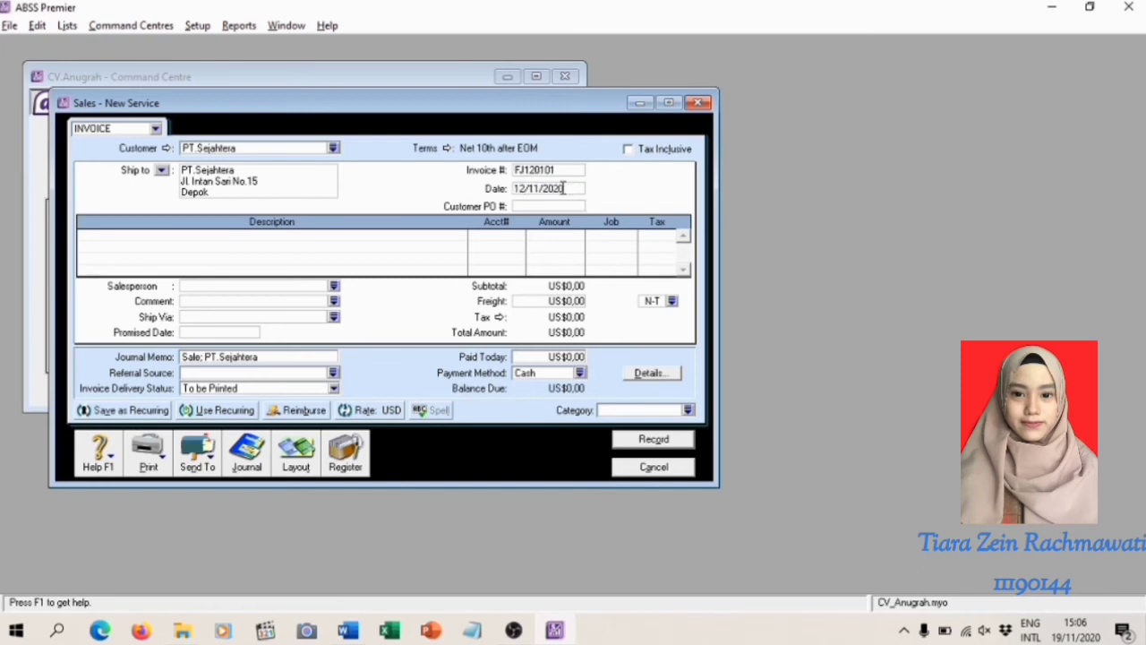
{"action": "left_click", "coordinate": [535, 189]}
{"action": "key", "text": "BackSpace"}
{"action": "type", "text": "0"}
Change the invoice to the Item layout and set its date to 12/01/2020
{"action": "left_click", "coordinate": [296, 455]}
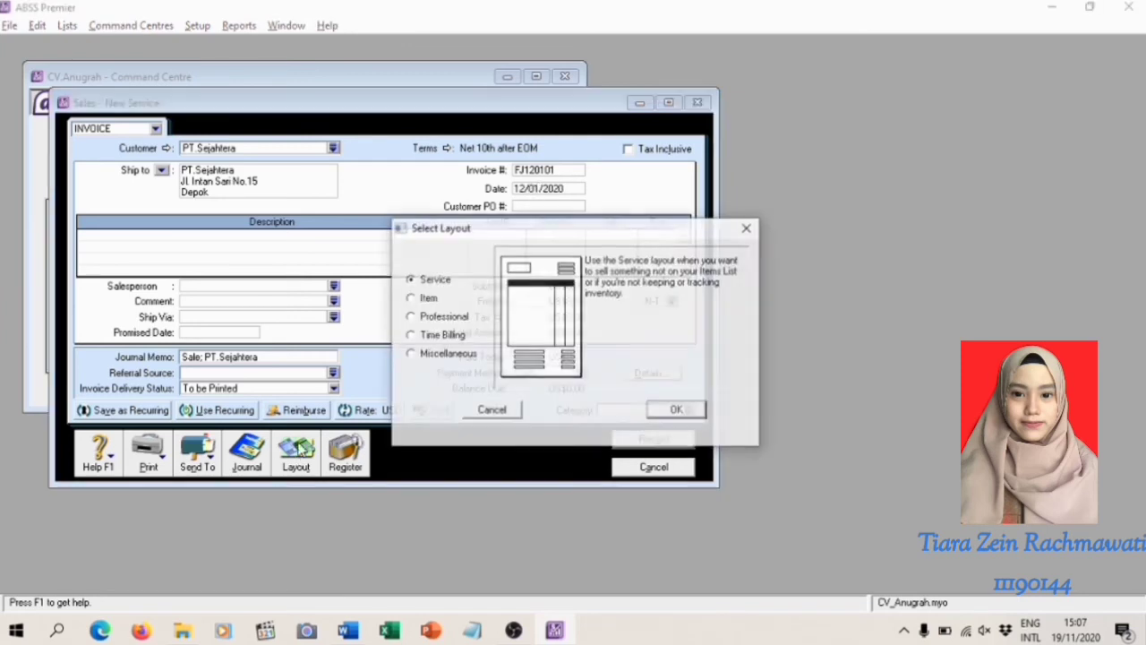
{"action": "left_click", "coordinate": [429, 298]}
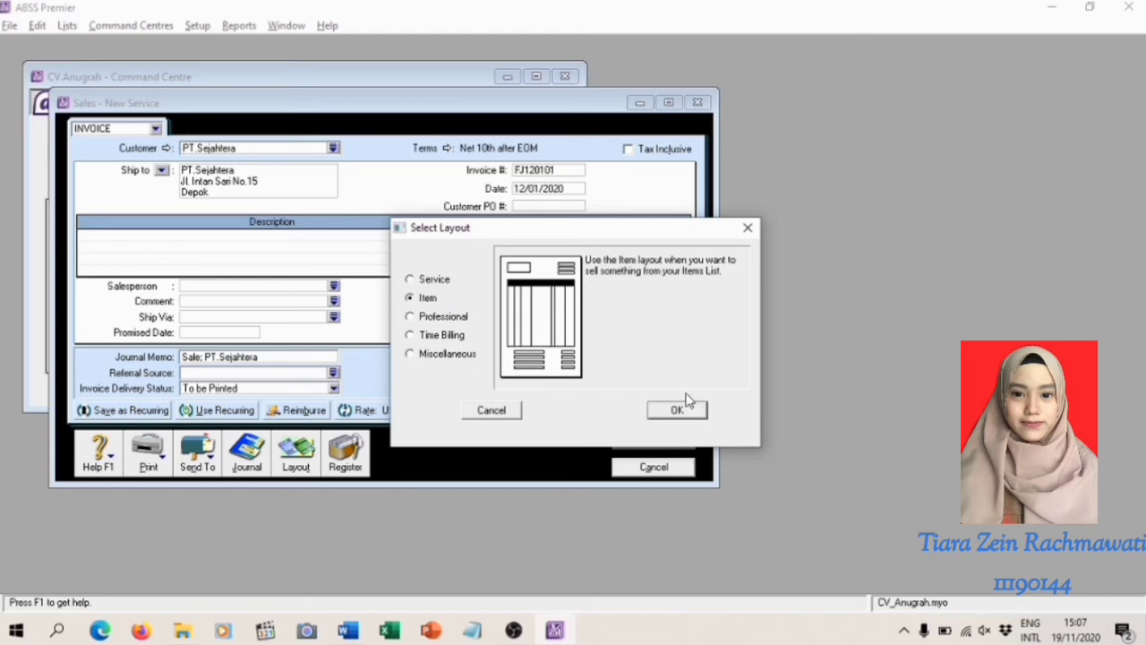
{"action": "left_click", "coordinate": [677, 410]}
{"action": "left_click", "coordinate": [526, 190]}
{"action": "key", "text": "BackSpace"}
{"action": "key", "text": "BackSpace"}
{"action": "type", "text": "12"}
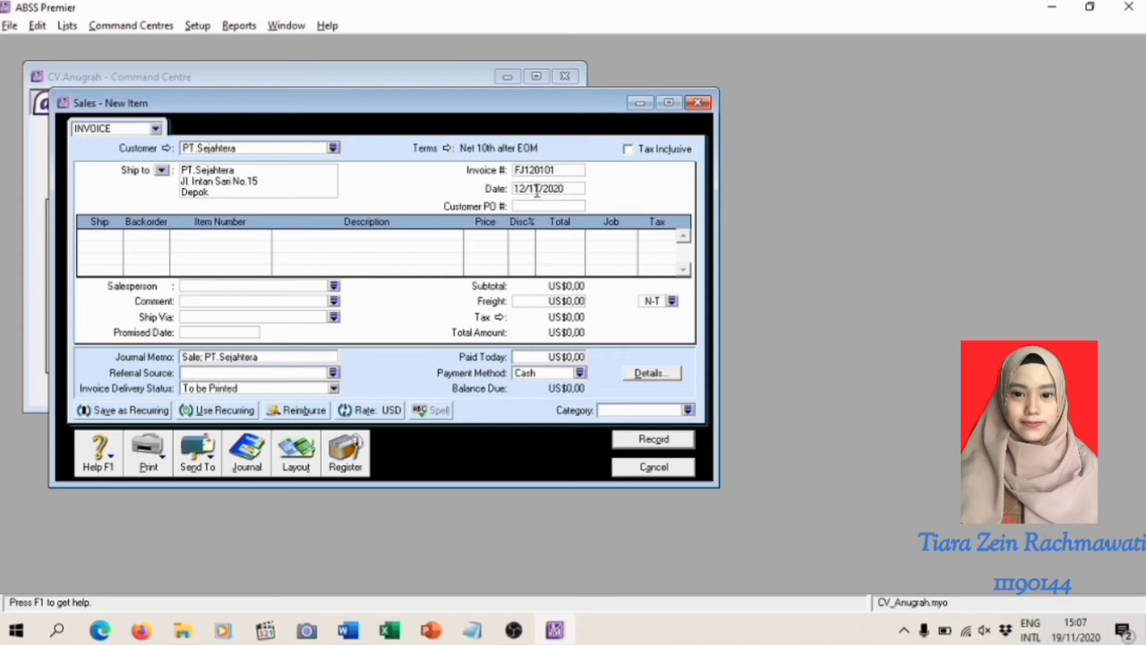
{"action": "key", "text": "BackSpace"}
{"action": "type", "text": "0"}
Fill the first invoice line with a ship quantity of 2 and item BZN
{"action": "left_click", "coordinate": [115, 238]}
{"action": "type", "text": "2"}
{"action": "left_click", "coordinate": [190, 245]}
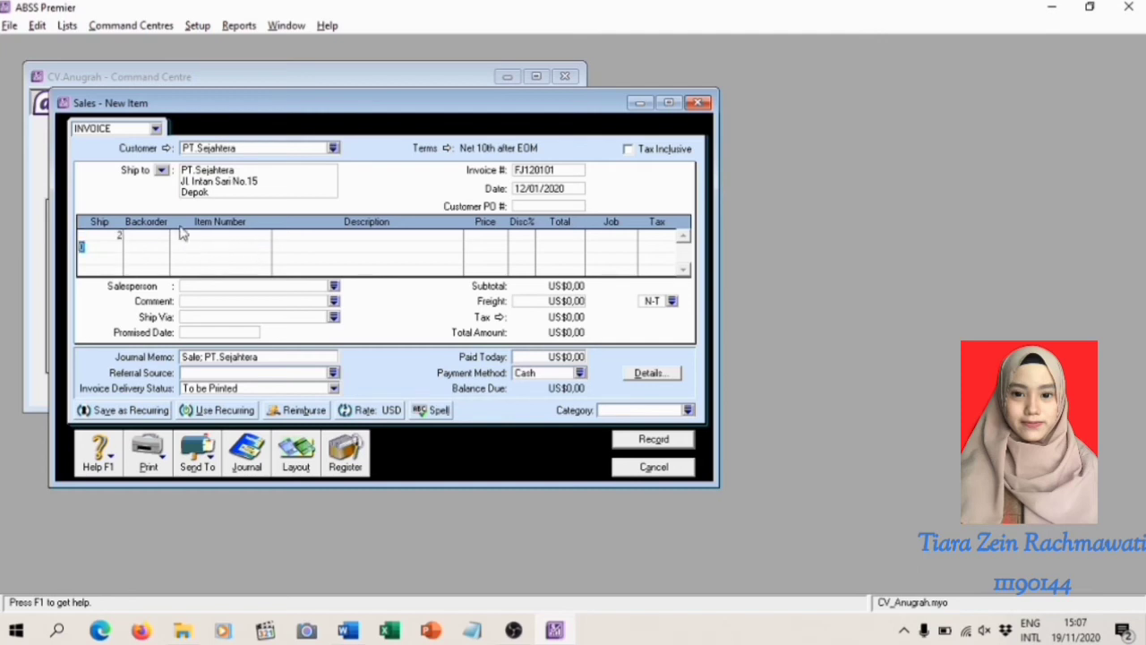
{"action": "left_click", "coordinate": [212, 234]}
{"action": "type", "text": "BZ"}
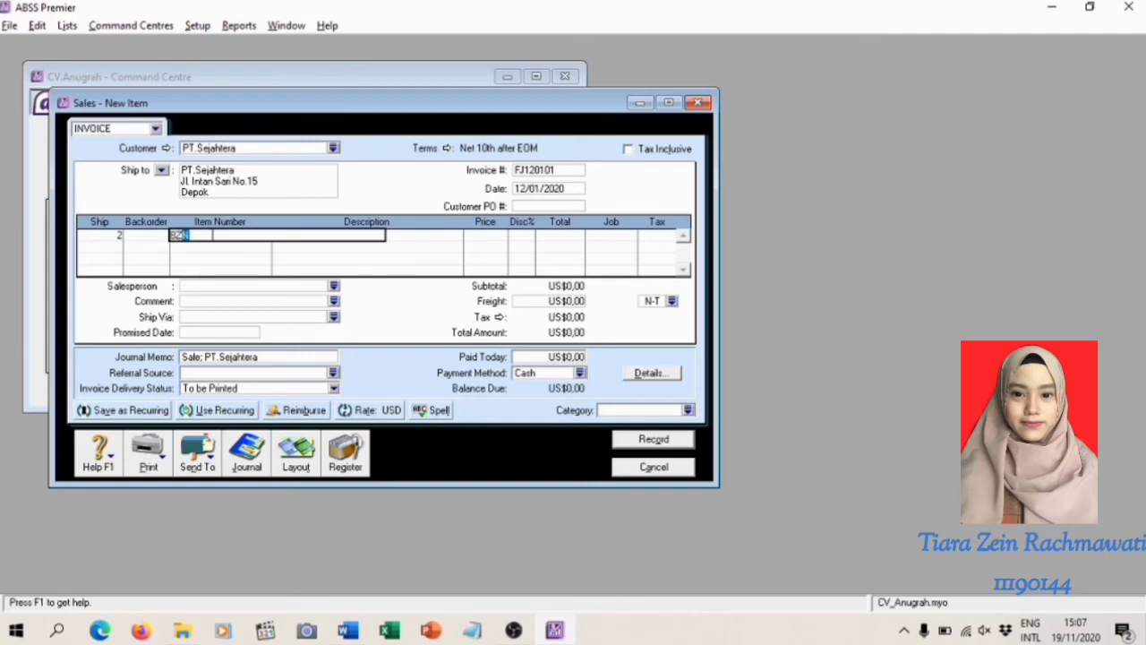
{"action": "key", "text": "Return"}
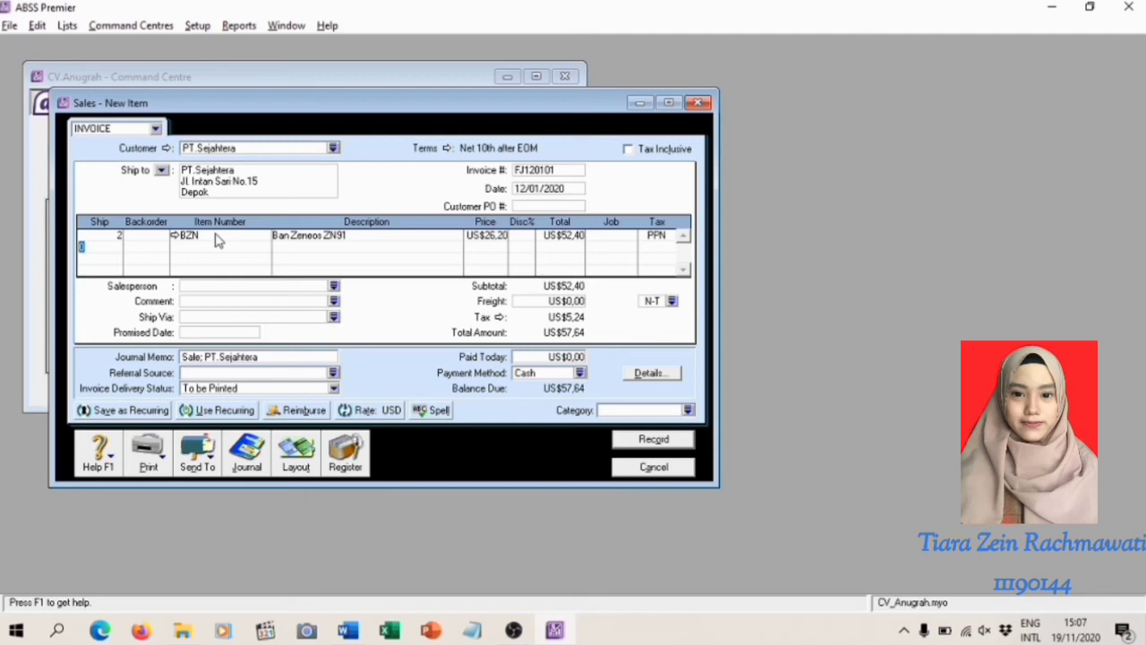
Fill the second invoice line with a ship quantity of 3 and item LMP
{"action": "type", "text": "3"}
{"action": "left_click", "coordinate": [190, 250]}
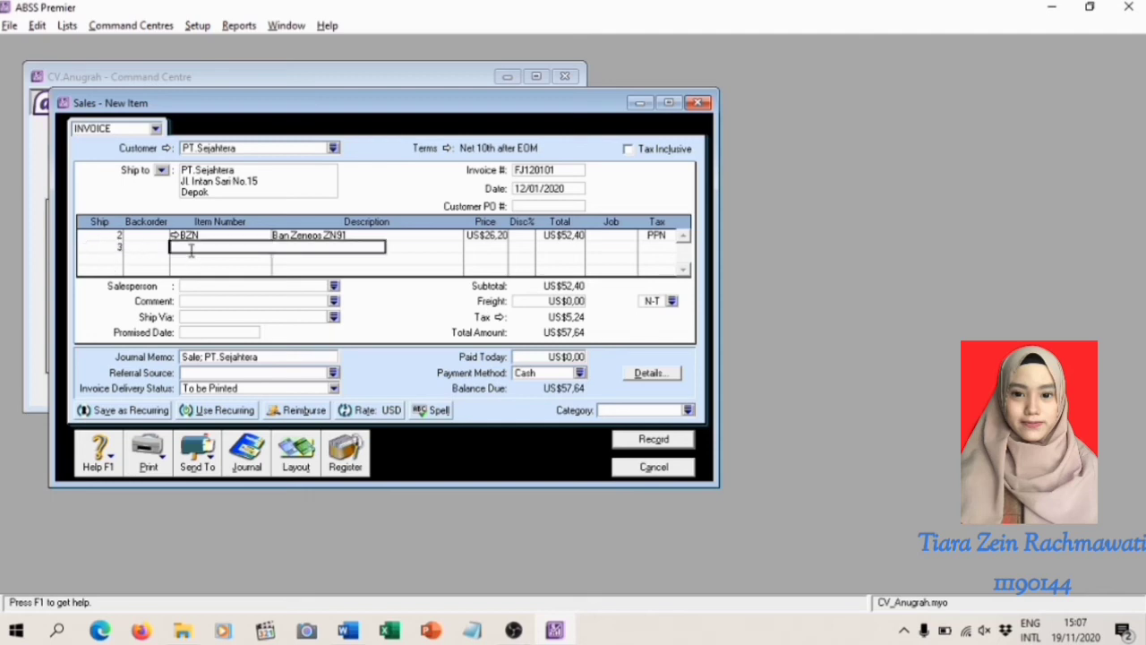
{"action": "type", "text": "KLMP"}
{"action": "key", "text": "BackSpace"}
{"action": "key", "text": "BackSpace"}
{"action": "key", "text": "BackSpace"}
{"action": "key", "text": "BackSpace"}
{"action": "type", "text": "LMP"}
{"action": "key", "text": "Return"}
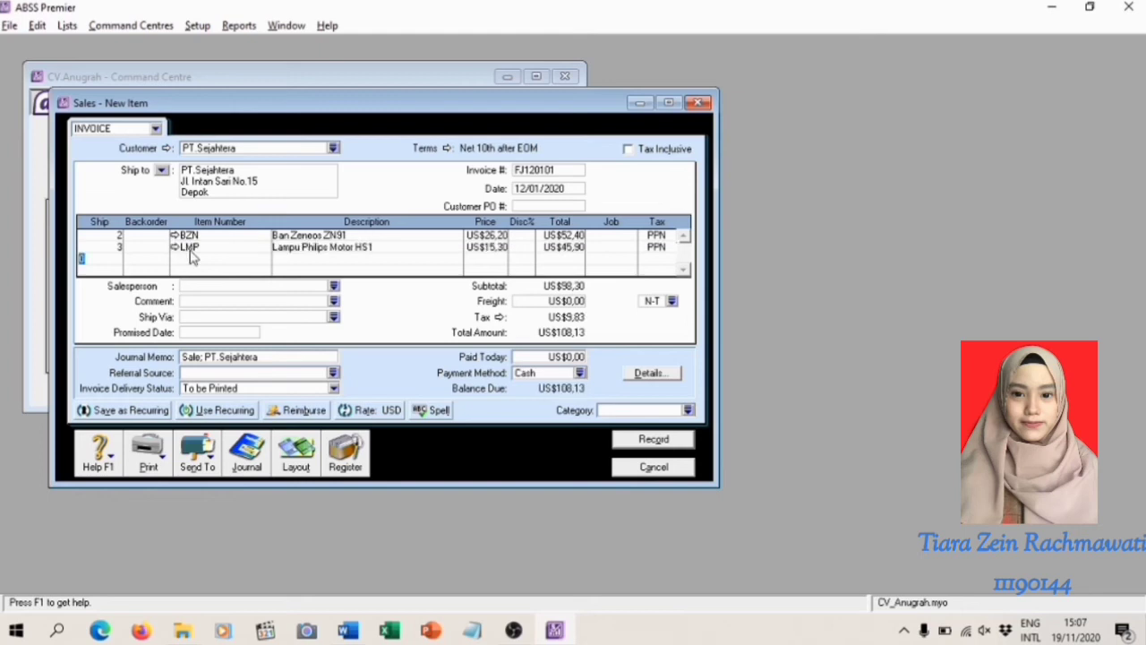
Assign job P to both invoice lines and category O to the sale, and record the invoice and close the sales form
{"action": "left_click", "coordinate": [597, 234]}
{"action": "key", "text": "Return"}
{"action": "left_click", "coordinate": [616, 248]}
{"action": "type", "text": "P"}
{"action": "left_click", "coordinate": [625, 409]}
{"action": "type", "text": "0"}
{"action": "left_click", "coordinate": [558, 304]}
{"action": "left_click", "coordinate": [571, 248]}
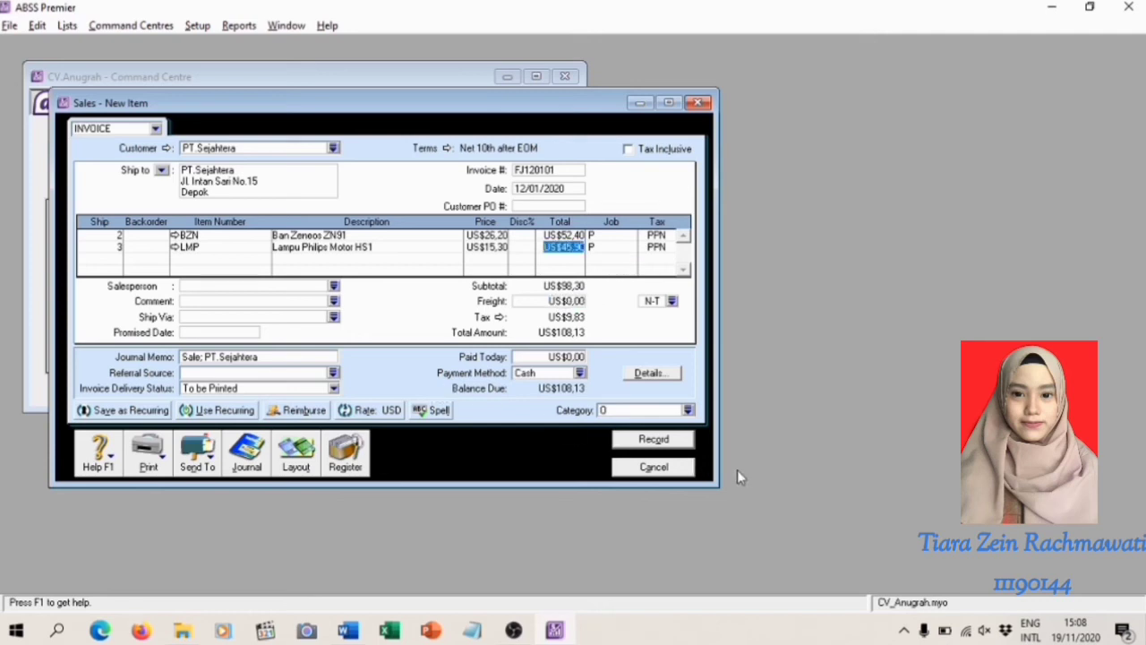
{"action": "left_click", "coordinate": [678, 443]}
{"action": "key", "text": "Escape"}
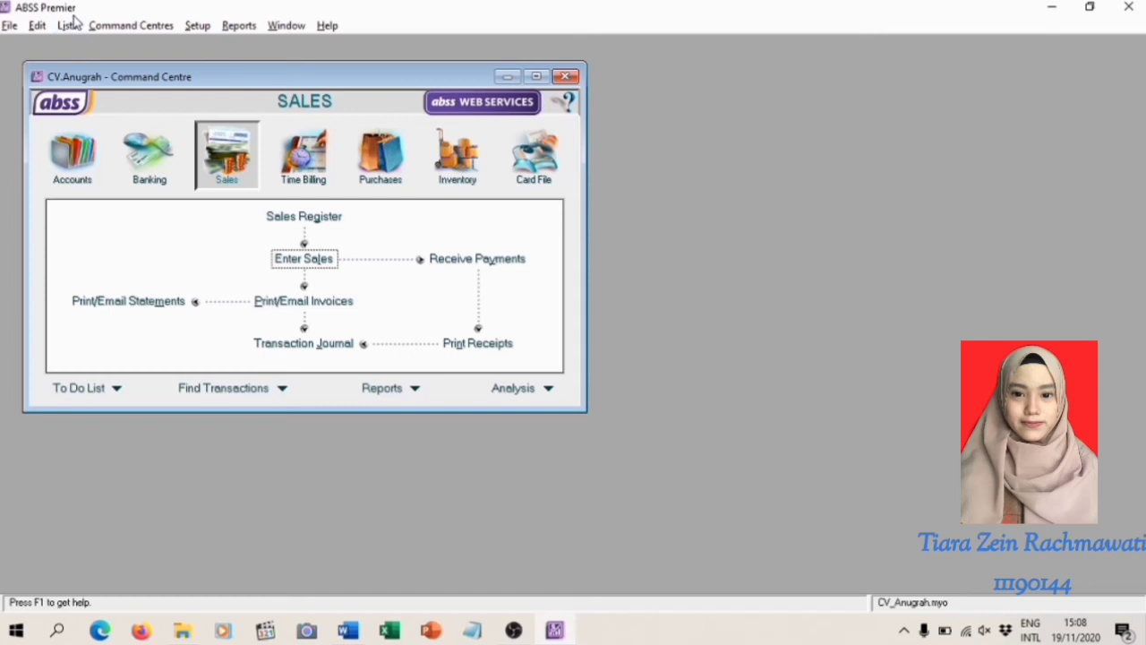
Review the sales entries in the Transaction Journal with the end date 31/01/2020 in an enlarged window, and close the journal
{"action": "left_click", "coordinate": [315, 346]}
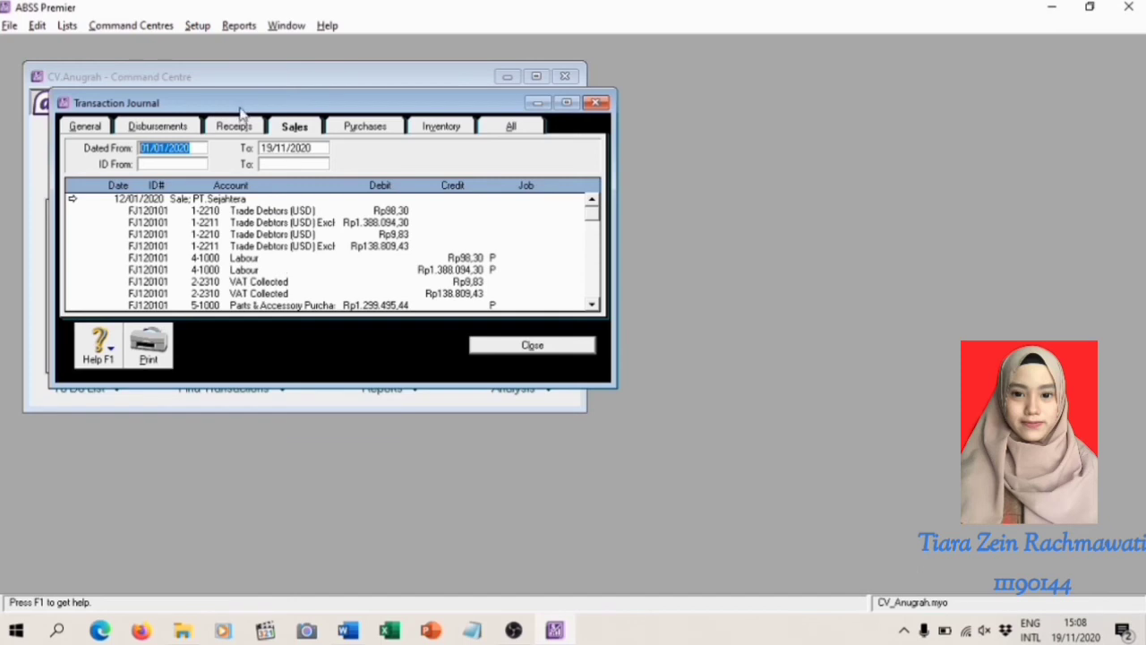
{"action": "left_click", "coordinate": [289, 128]}
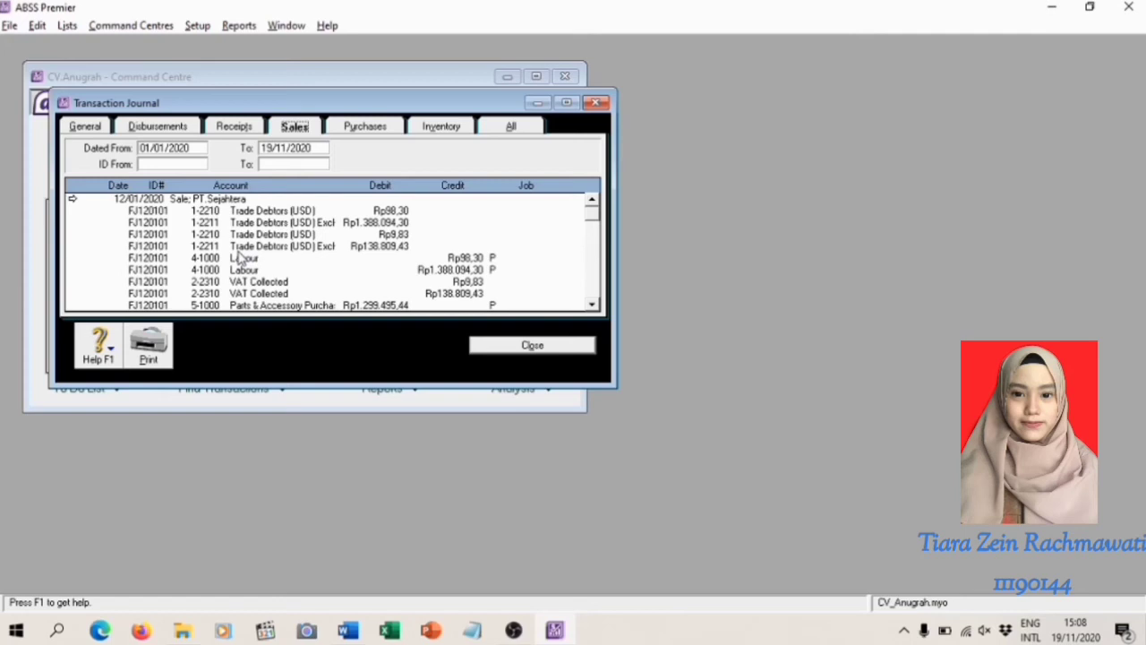
{"action": "left_click", "coordinate": [280, 148]}
{"action": "left_click", "coordinate": [281, 147]}
{"action": "key", "text": "BackSpace"}
{"action": "type", "text": "0"}
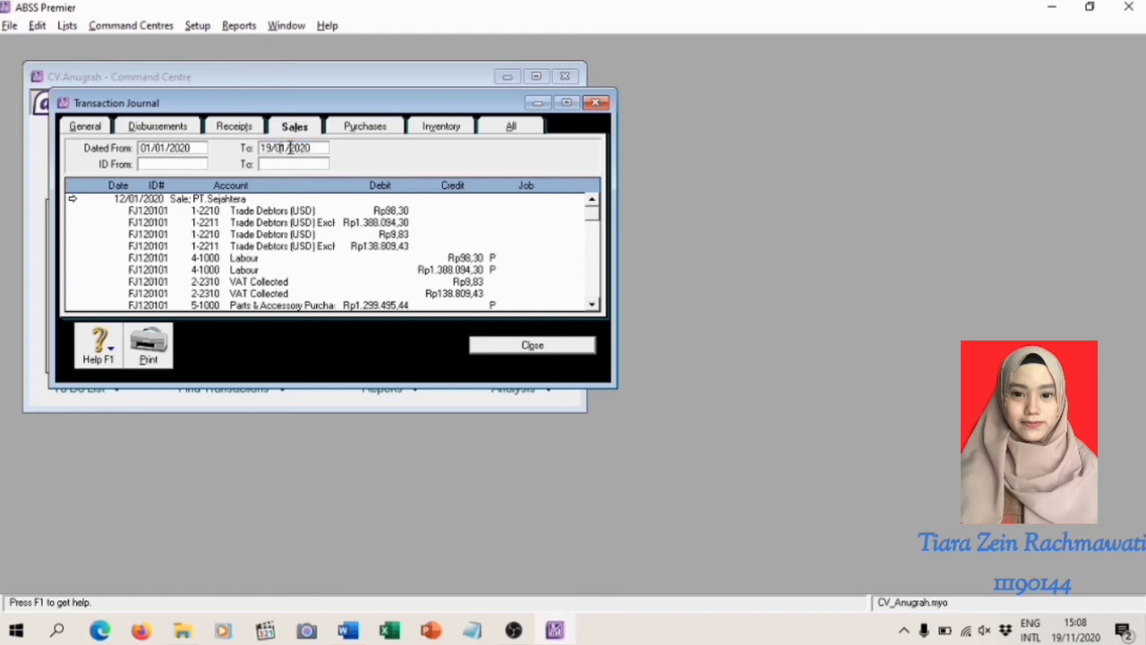
{"action": "left_click", "coordinate": [270, 146]}
{"action": "key", "text": "BackSpace"}
{"action": "type", "text": "5"}
{"action": "left_click_drag", "start_coordinate": [270, 147], "coordinate": [261, 146]}
{"action": "type", "text": "31"}
{"action": "key", "text": "Tab"}
{"action": "left_click_drag", "start_coordinate": [383, 383], "coordinate": [386, 558]}
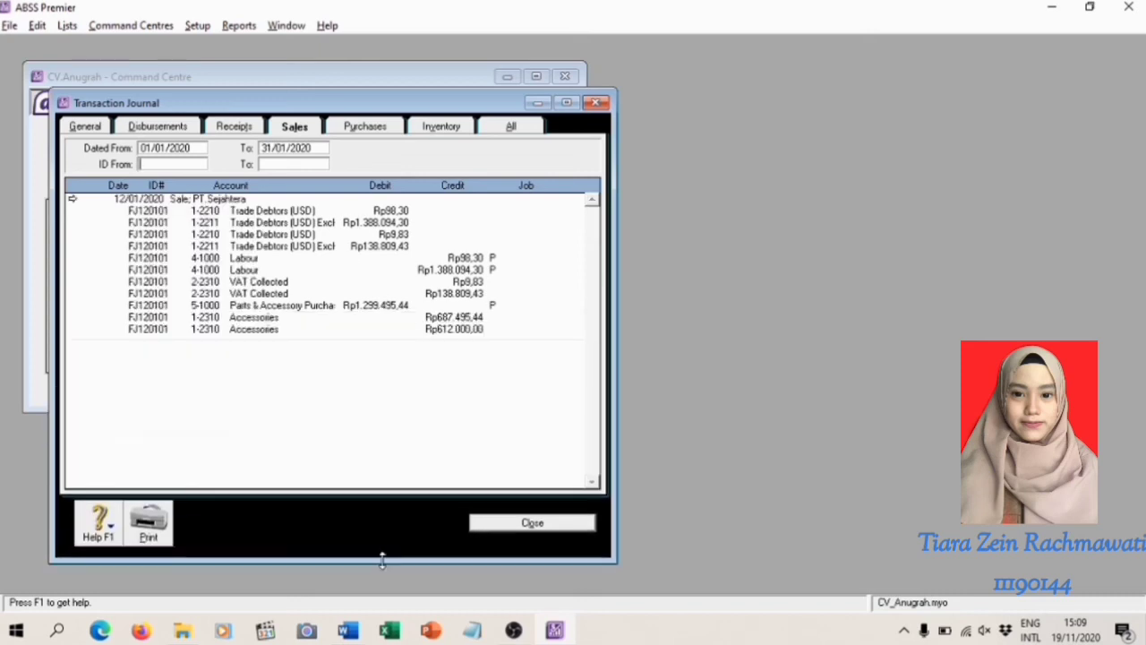
{"action": "left_click", "coordinate": [532, 522]}
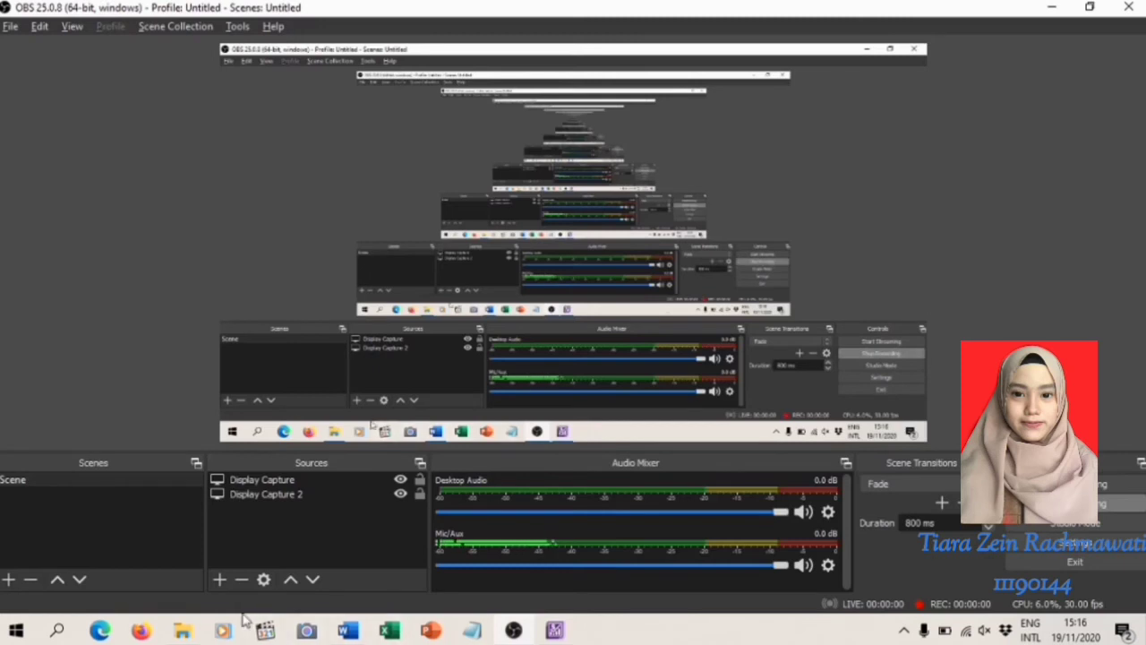
Read the second sales transaction in the Word training module, the IDR motor service sale on C.O.D. terms, and return to ABSS Premier
{"action": "left_click", "coordinate": [353, 633]}
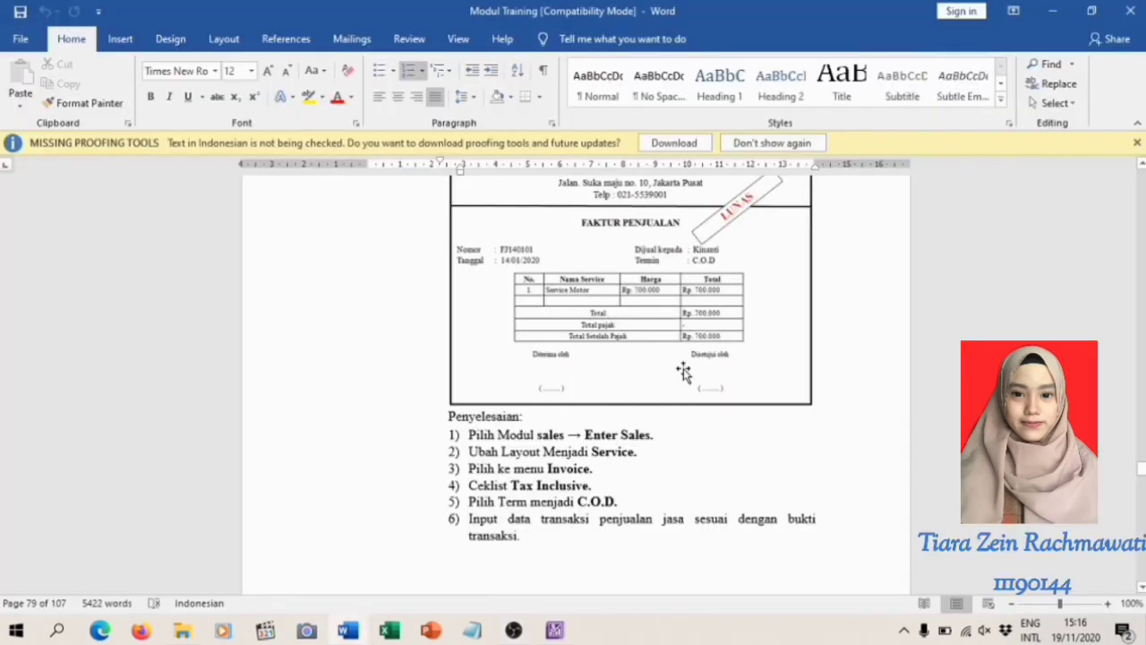
{"action": "scroll", "coordinate": [684, 369], "scroll_direction": "up", "scroll_amount": 3}
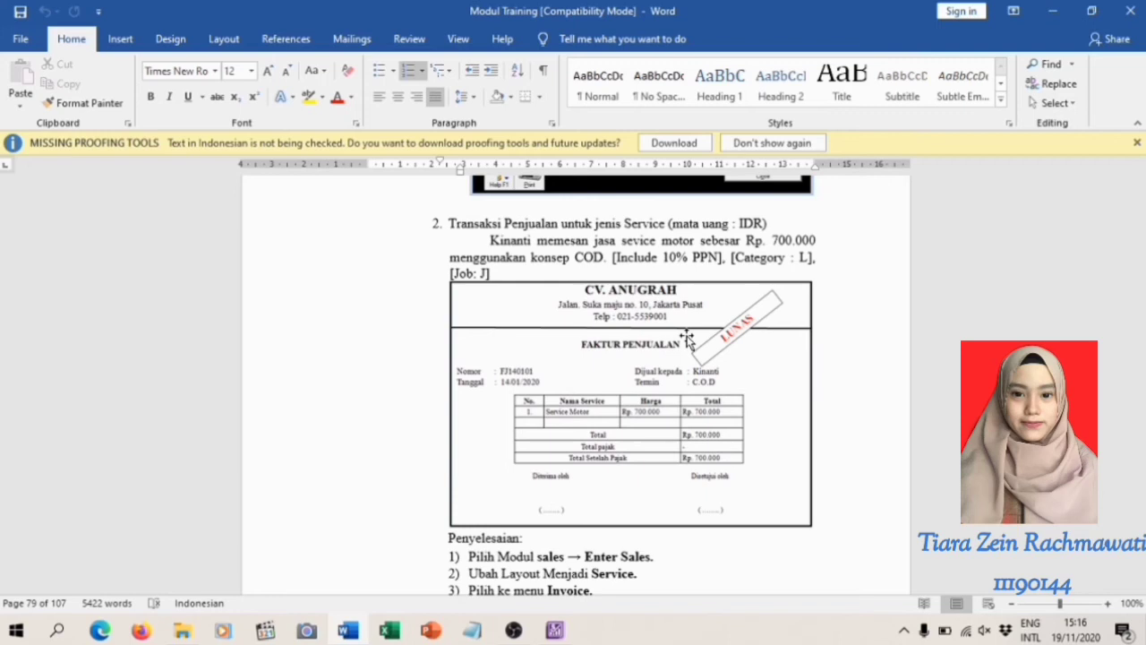
{"action": "scroll", "coordinate": [690, 338], "scroll_direction": "down", "scroll_amount": 1}
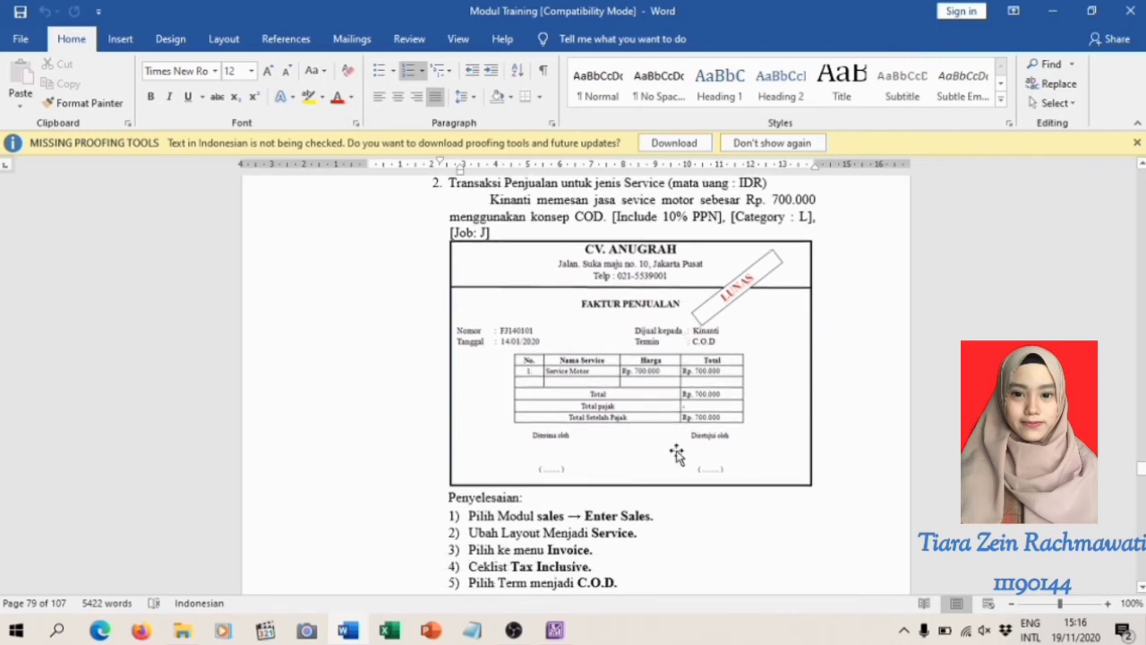
{"action": "scroll", "coordinate": [676, 455], "scroll_direction": "down", "scroll_amount": 1}
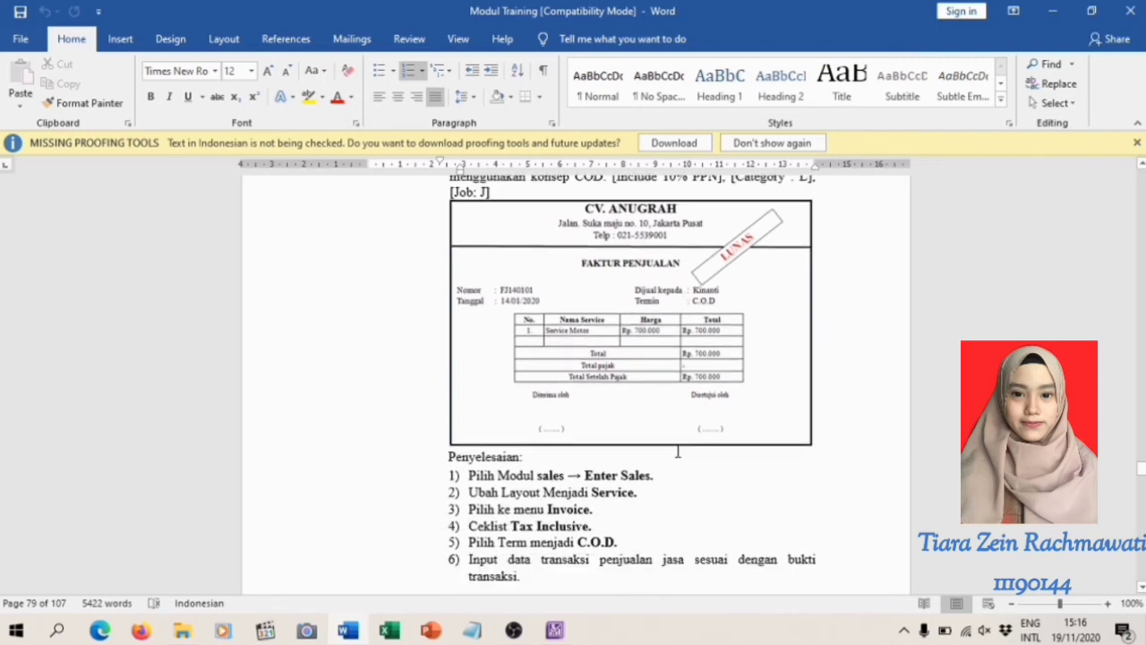
{"action": "left_click", "coordinate": [555, 631]}
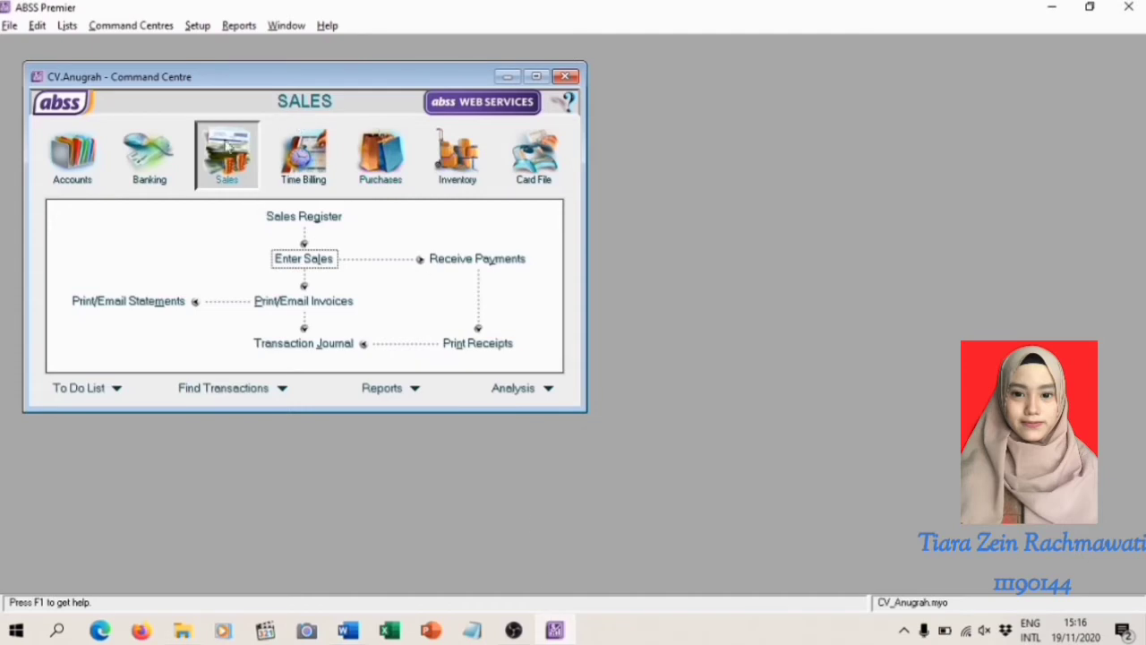
Start a new service invoice for the customer who is billed in IDR and set its payment terms to C.O.D
{"action": "left_click", "coordinate": [304, 260]}
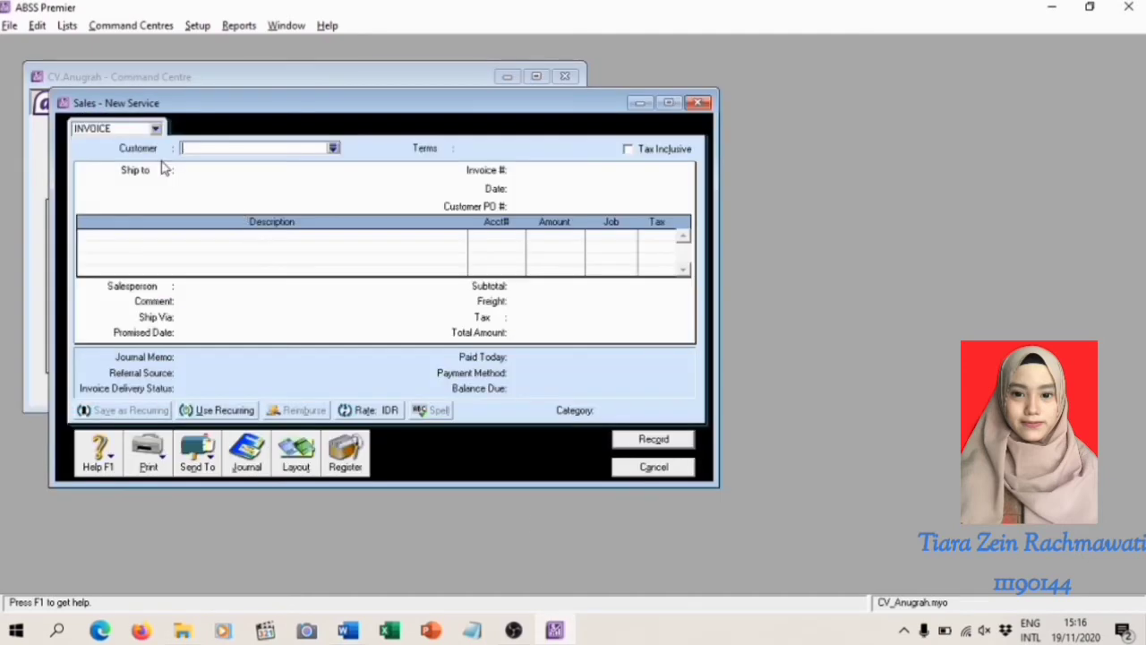
{"action": "left_click", "coordinate": [332, 148]}
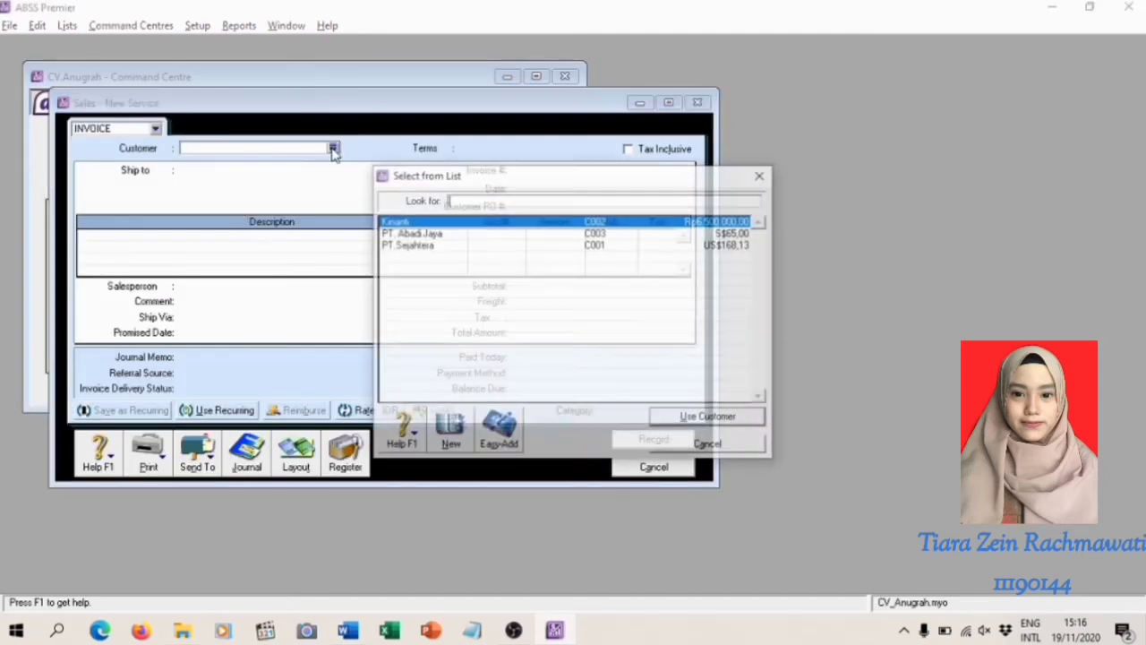
{"action": "double_click", "coordinate": [405, 224]}
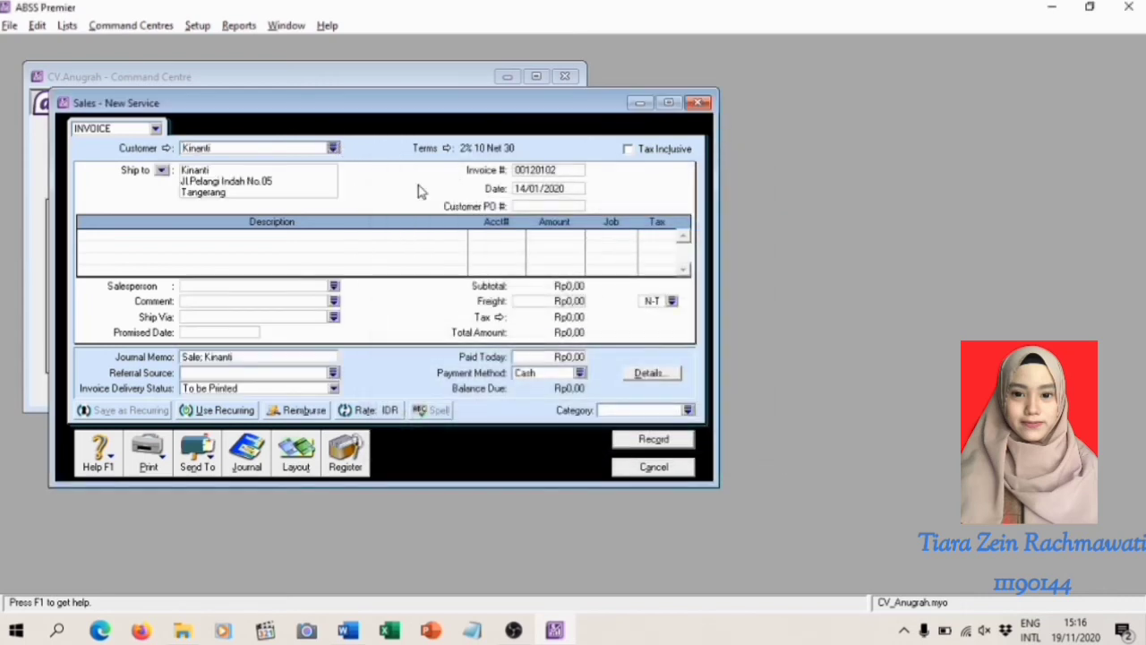
{"action": "left_click", "coordinate": [445, 149]}
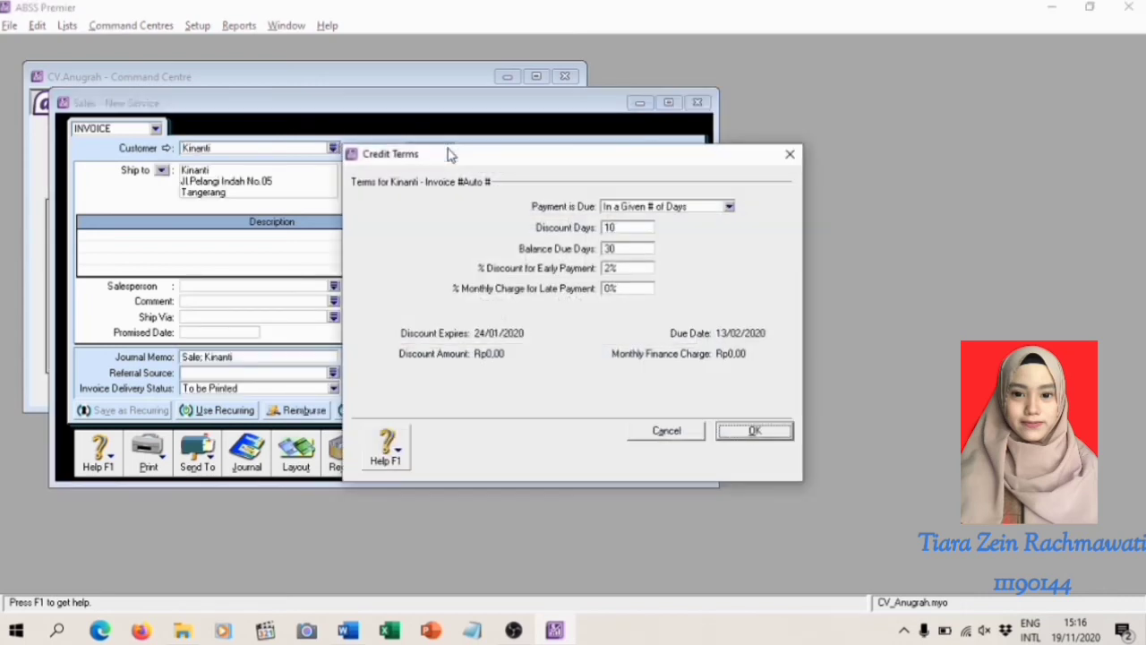
{"action": "left_click", "coordinate": [729, 207]}
{"action": "left_click", "coordinate": [676, 224]}
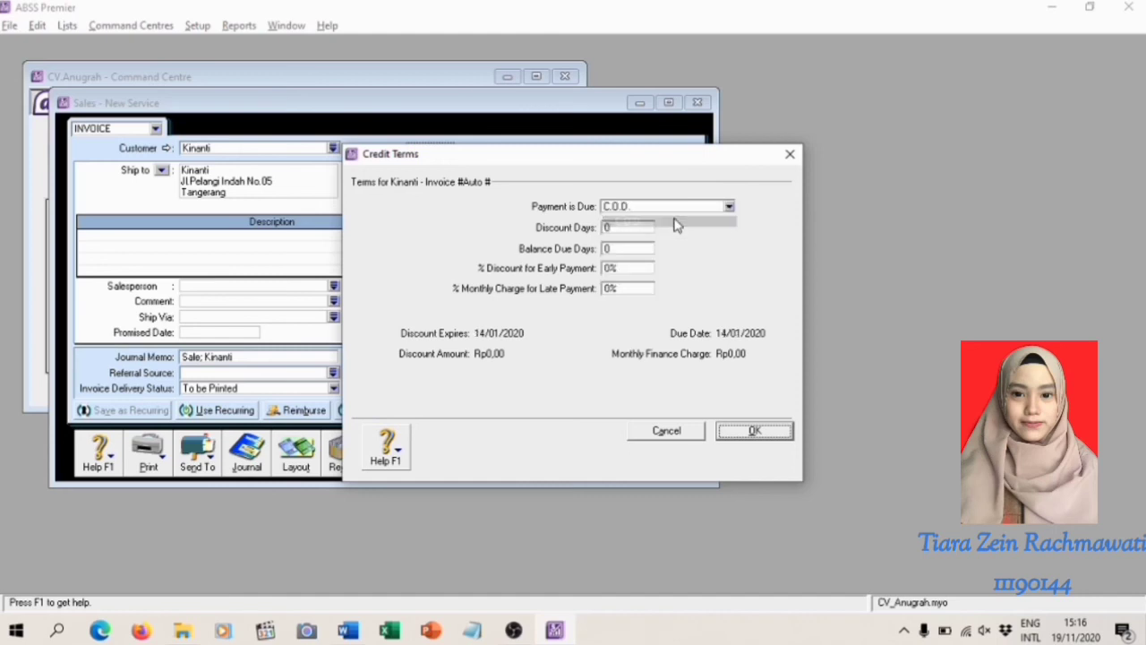
{"action": "left_click", "coordinate": [753, 432]}
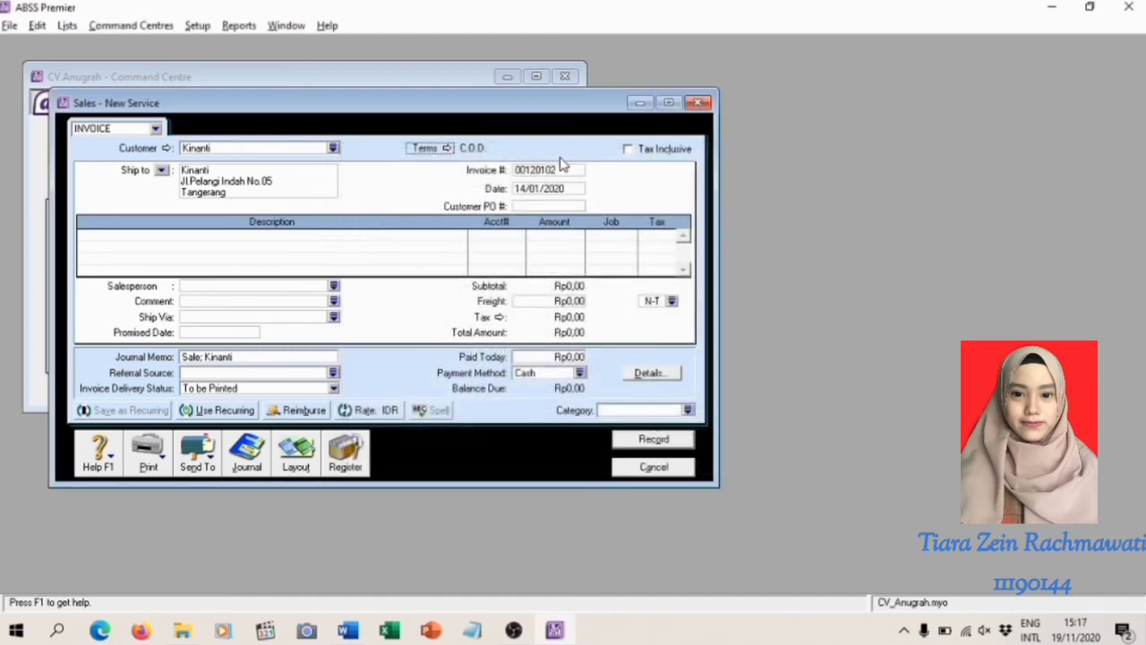
Make the invoice tax inclusive and set its invoice number to FJ140101
{"action": "left_click", "coordinate": [629, 151]}
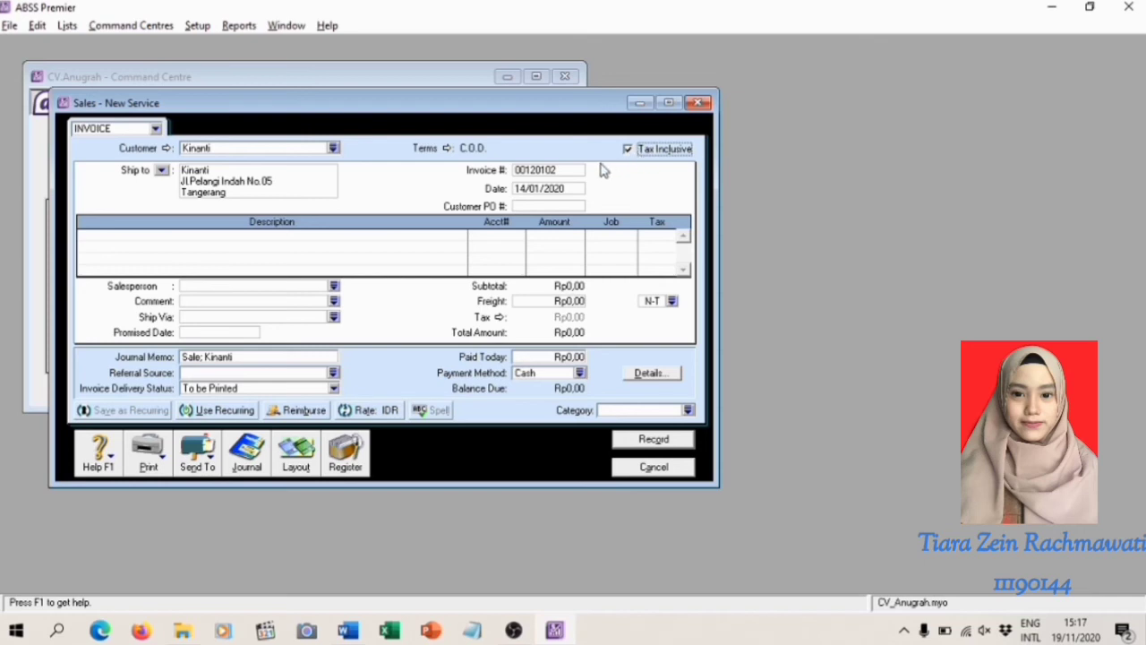
{"action": "left_click", "coordinate": [566, 174]}
{"action": "key", "text": "BackSpace"}
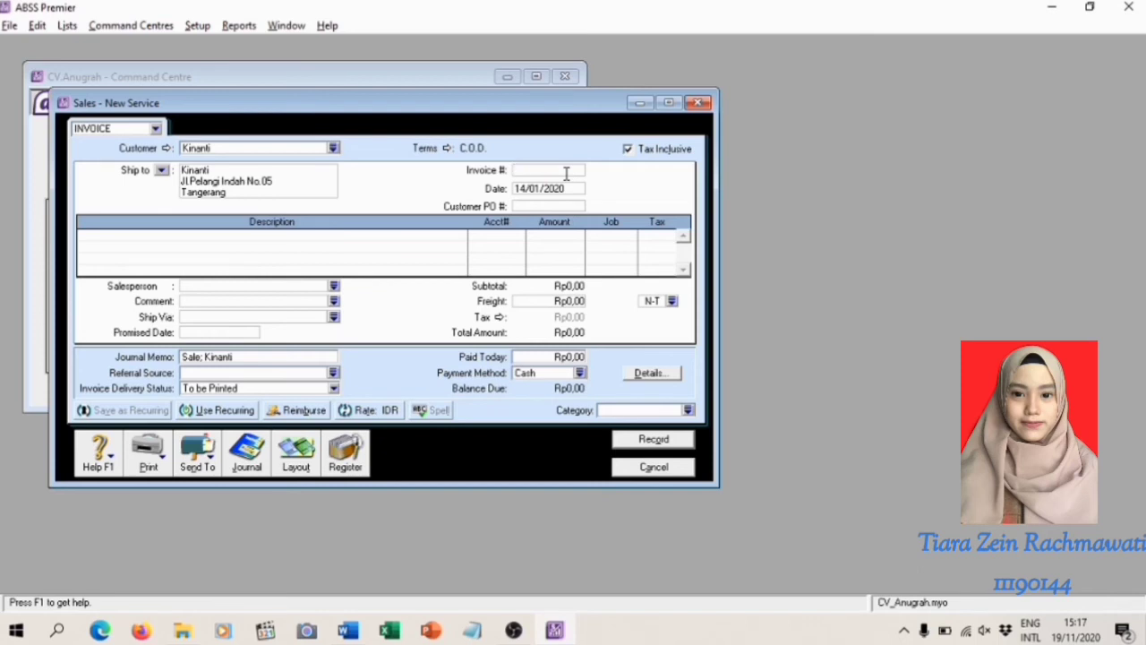
{"action": "type", "text": "FJ140101"}
Enter Service Motor as the description of the first invoice line
{"action": "left_click", "coordinate": [145, 237]}
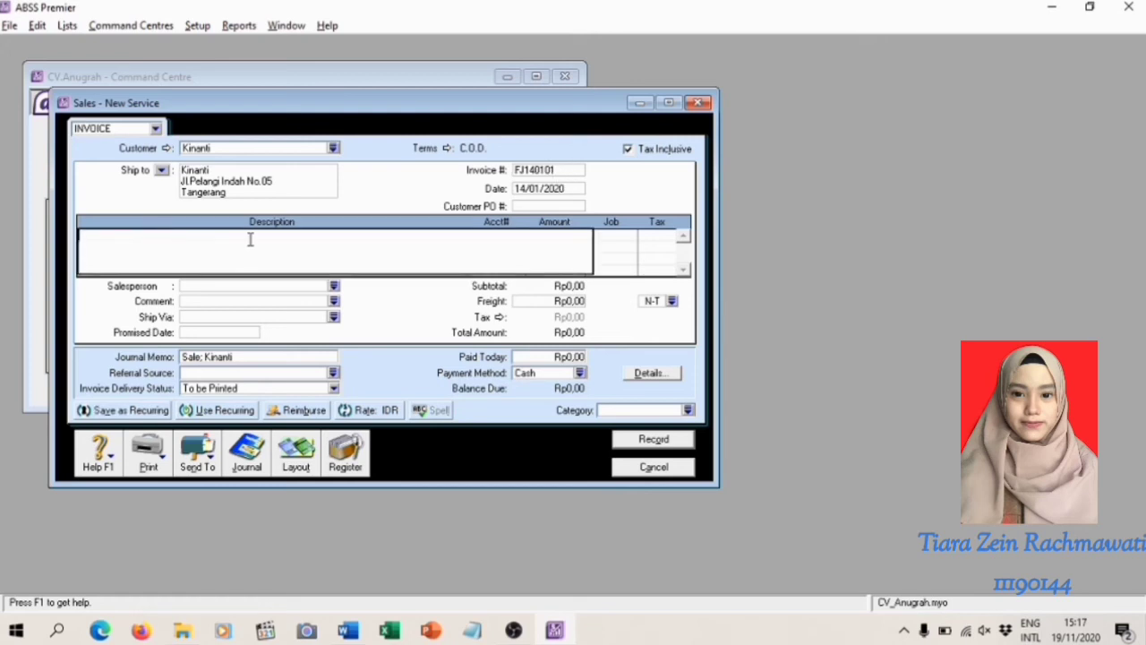
{"action": "type", "text": "Service Motor"}
{"action": "left_click", "coordinate": [284, 287]}
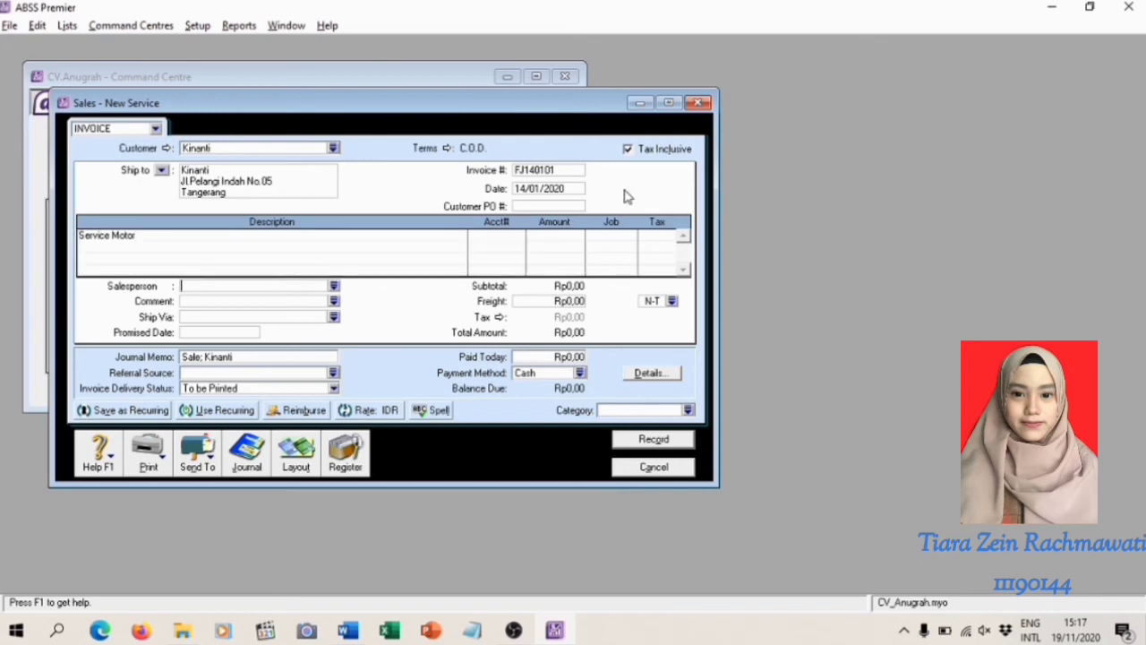
Allocate the service line to the Service Motor income account 4-2500 with an amount of Rp700.000
{"action": "left_click", "coordinate": [511, 238]}
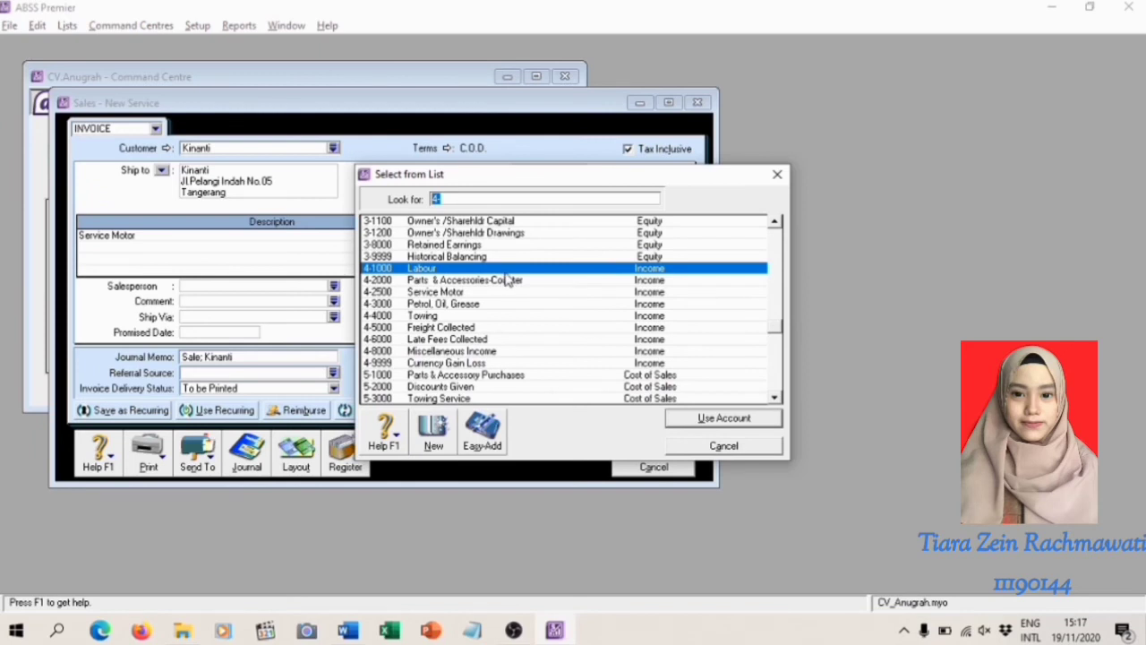
{"action": "scroll", "coordinate": [508, 260], "scroll_direction": "down", "scroll_amount": 1}
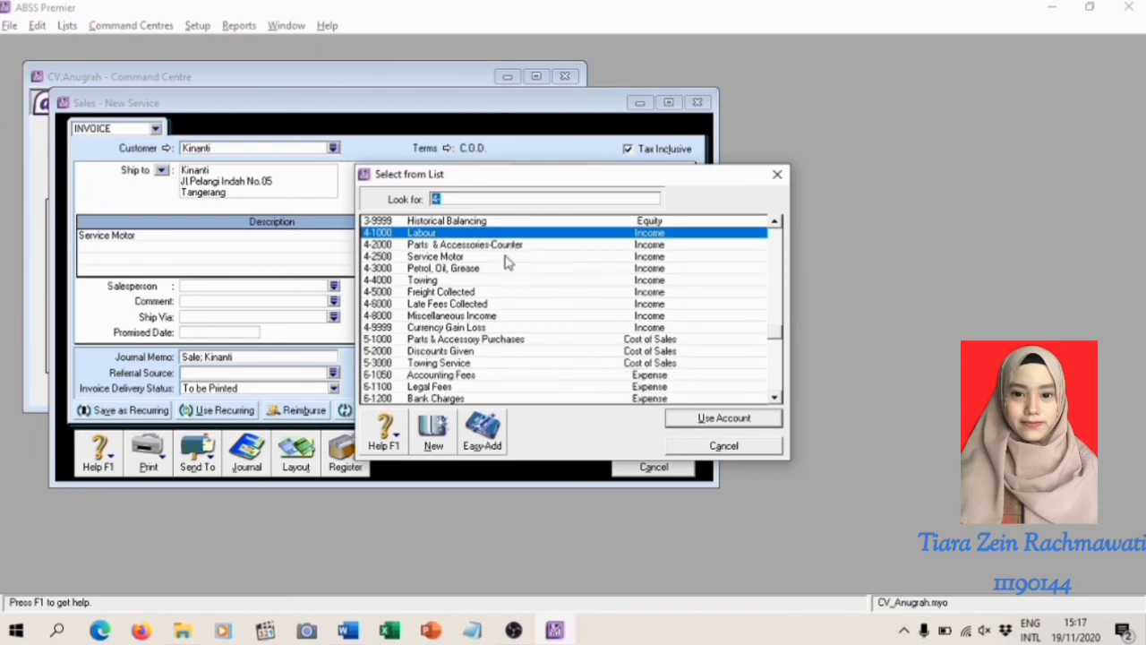
{"action": "left_click", "coordinate": [454, 258]}
{"action": "double_click", "coordinate": [456, 259]}
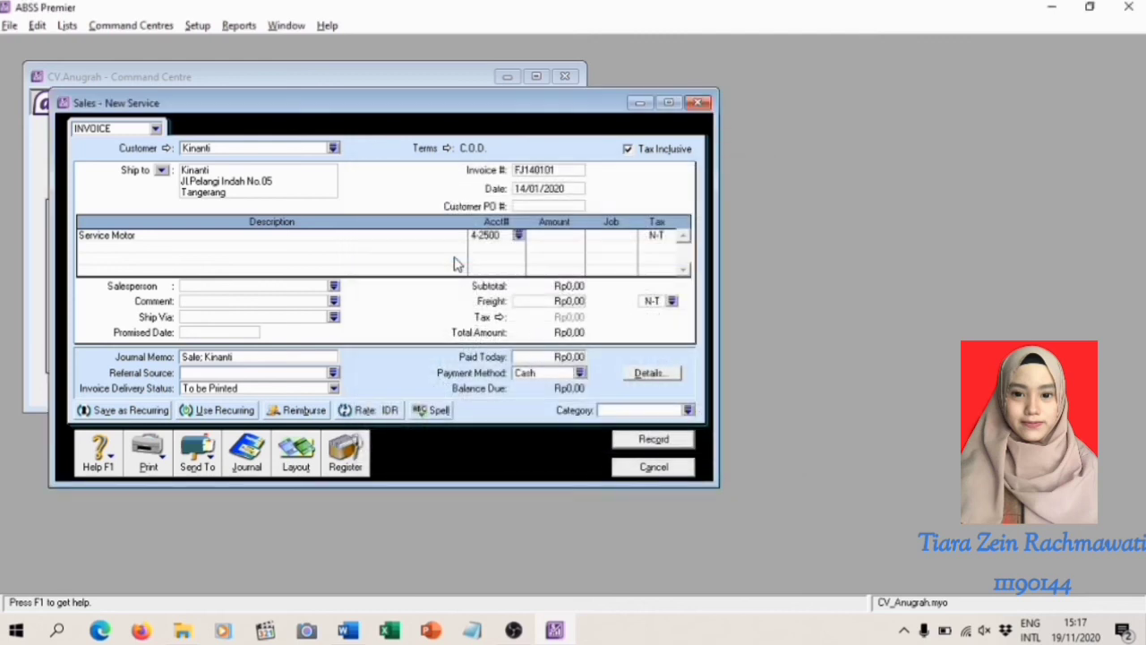
{"action": "left_click", "coordinate": [553, 236]}
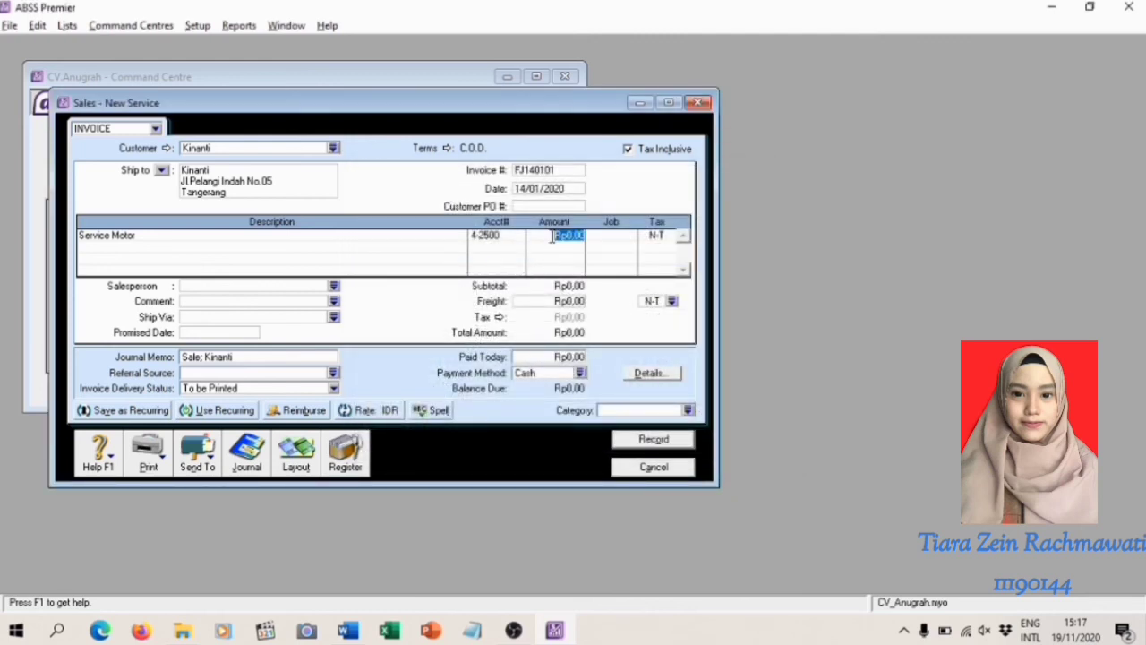
{"action": "key", "text": "BackSpace"}
{"action": "type", "text": "700.000"}
{"action": "key", "text": "Return"}
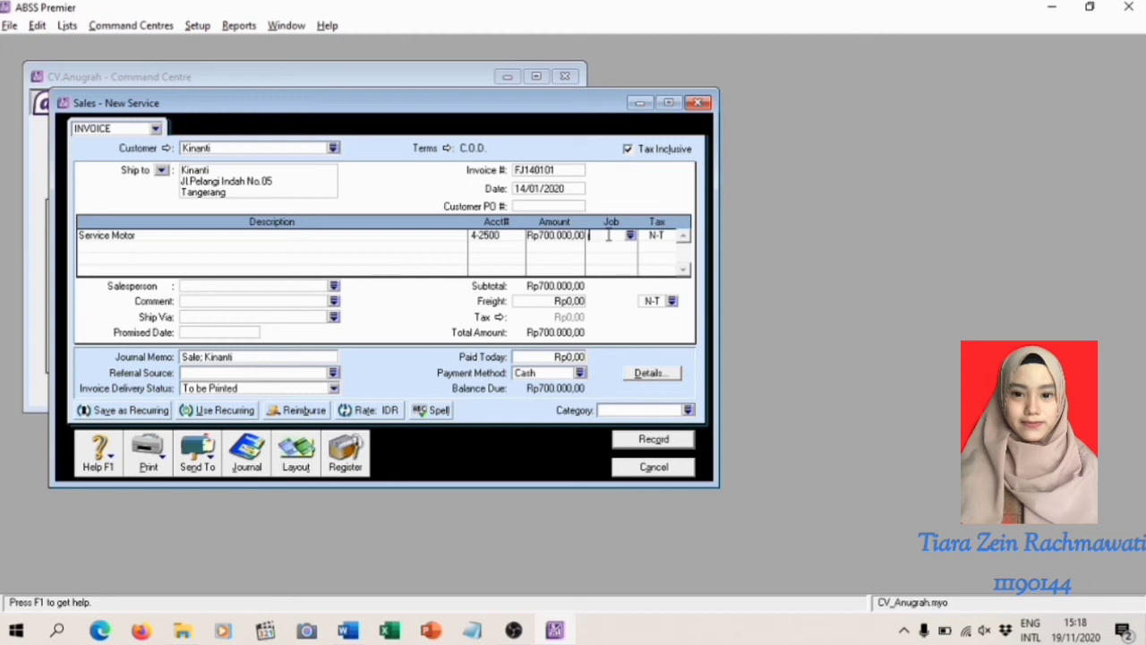
Assign job J and tax code PPN to the service line, and category L to the sale
{"action": "type", "text": "J"}
{"action": "left_click", "coordinate": [665, 239]}
{"action": "left_click", "coordinate": [669, 235]}
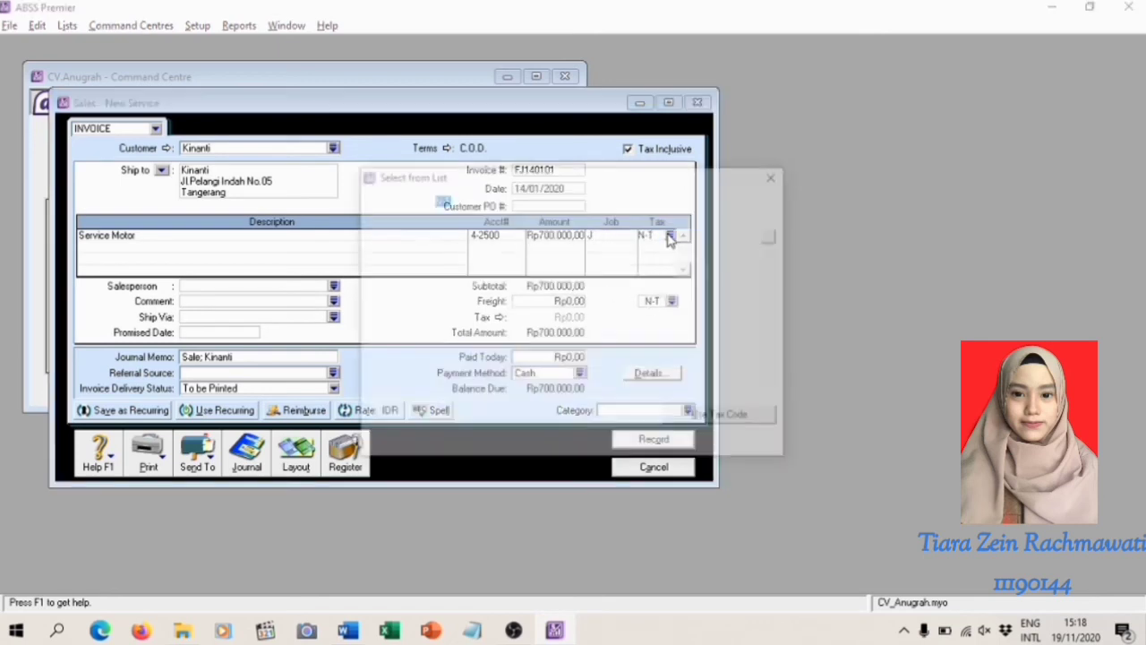
{"action": "left_click", "coordinate": [474, 247]}
{"action": "double_click", "coordinate": [475, 247]}
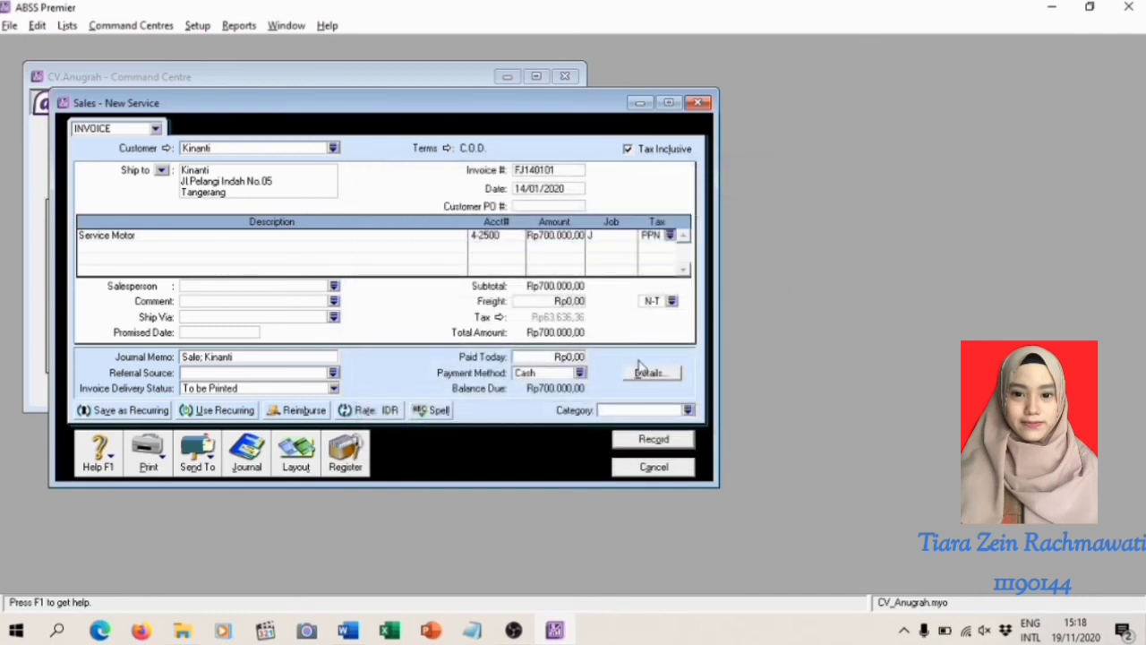
{"action": "left_click", "coordinate": [638, 410]}
{"action": "type", "text": "L"}
Review the recap of the service invoice's journal entry, and record the invoice and close the sales form
{"action": "left_click", "coordinate": [567, 234]}
{"action": "left_click", "coordinate": [567, 234]}
{"action": "key", "text": "ctrl+r"}
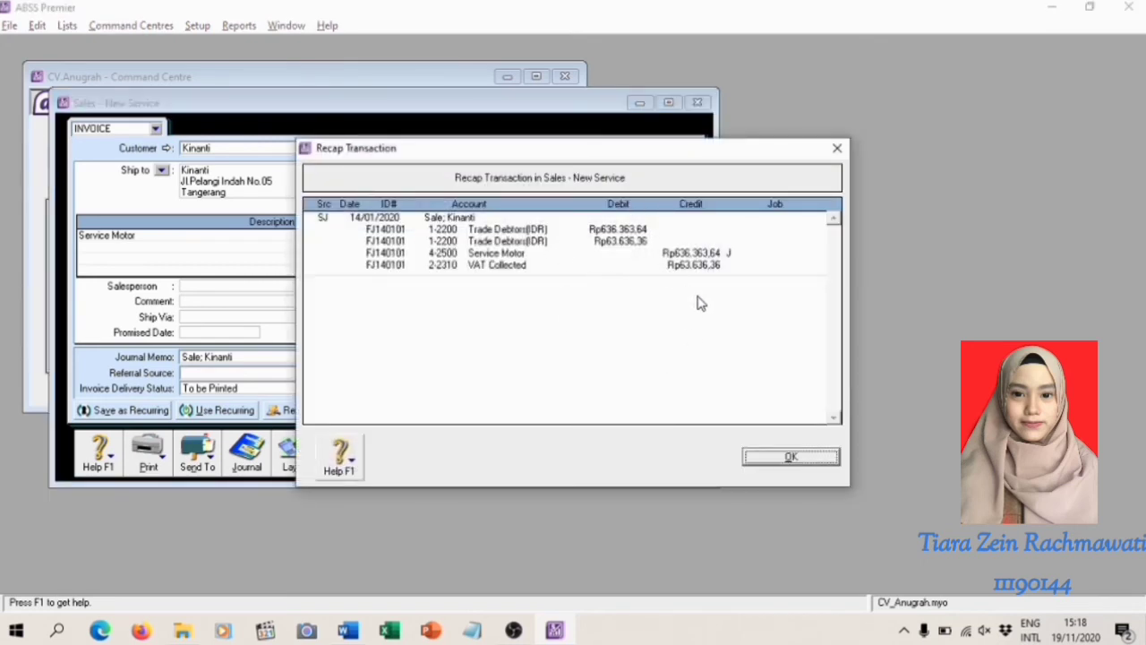
{"action": "left_click", "coordinate": [792, 458]}
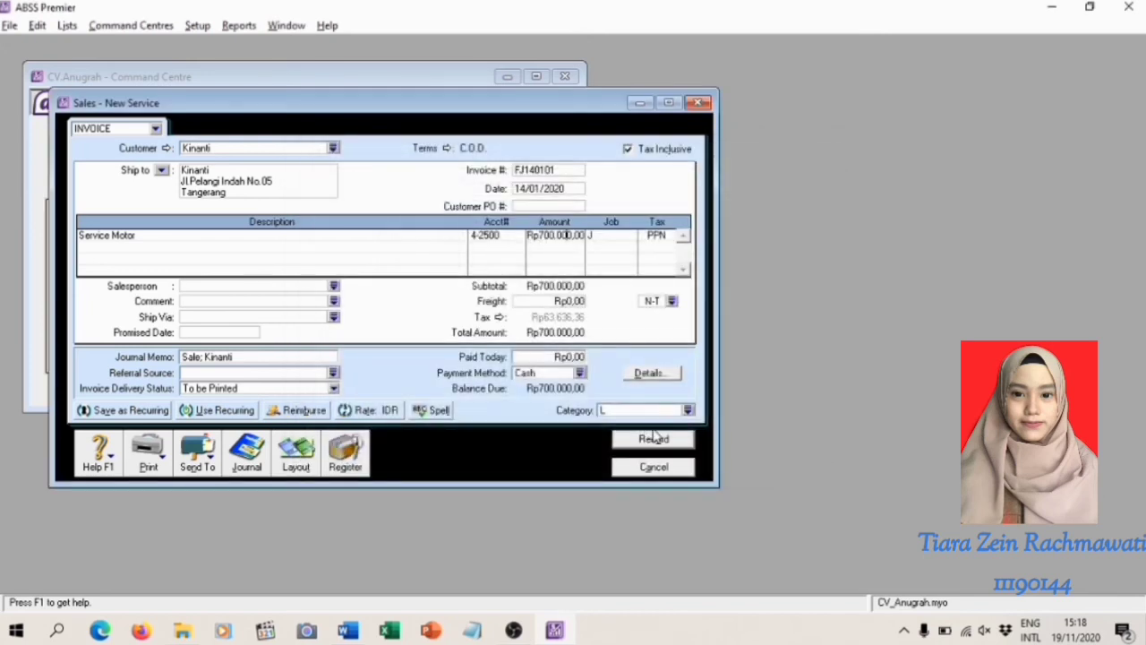
{"action": "left_click", "coordinate": [654, 438]}
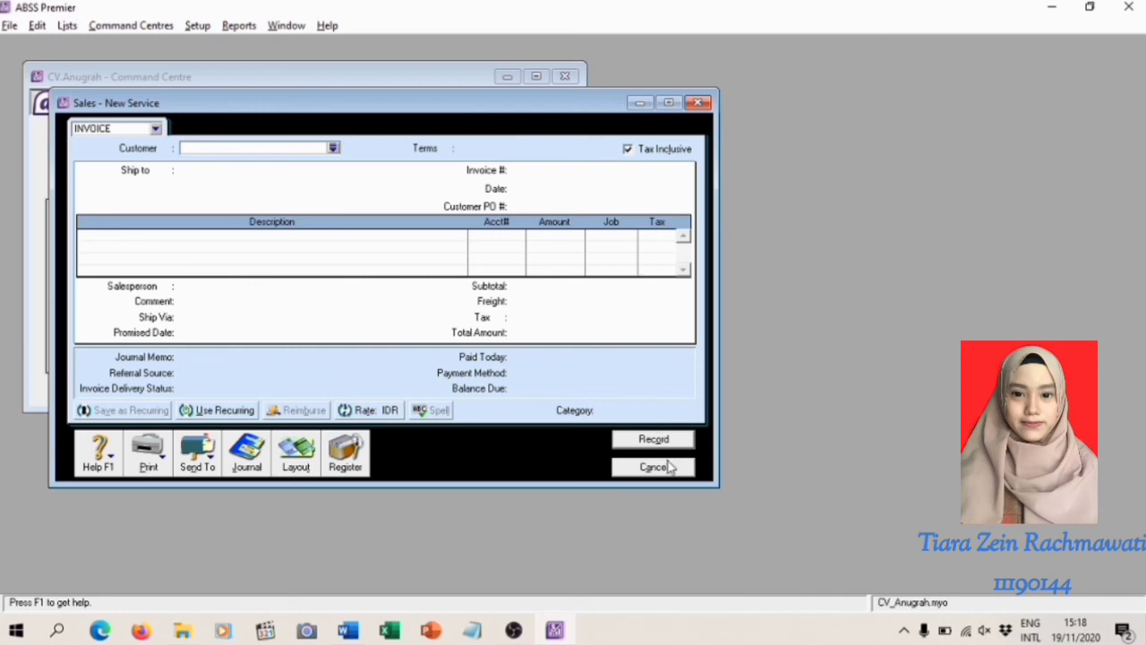
{"action": "left_click", "coordinate": [668, 466]}
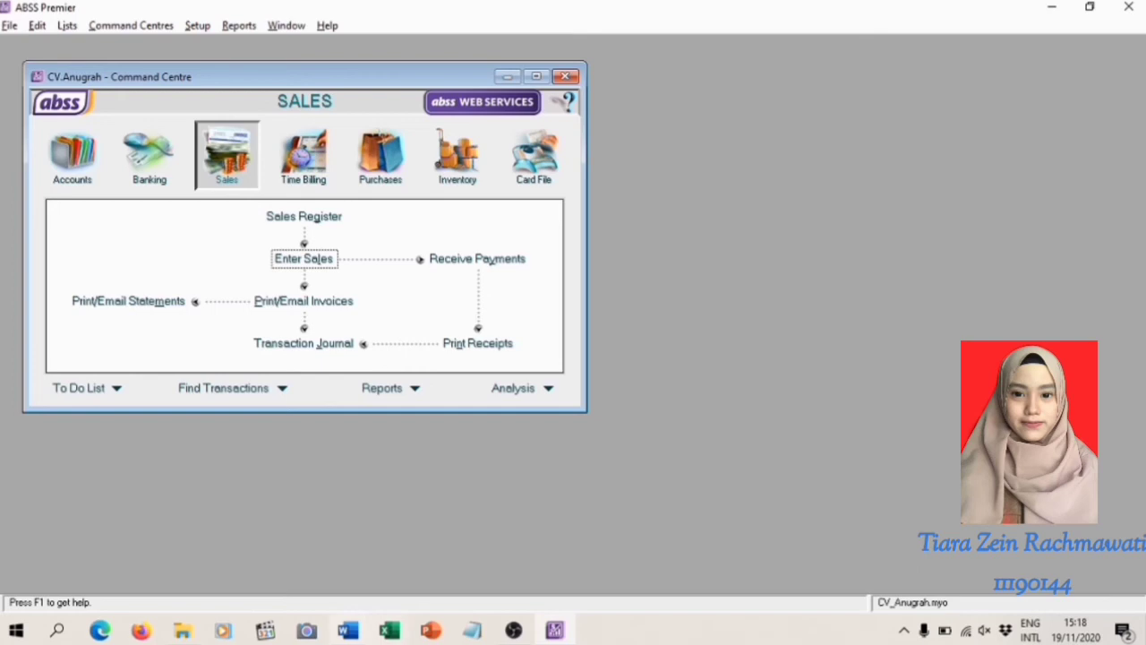
Read the third sales transaction in the Word training module, the receipt of the customer's payment, and return to ABSS Premier
{"action": "left_click", "coordinate": [349, 630]}
{"action": "scroll", "coordinate": [499, 422], "scroll_direction": "down", "scroll_amount": 20}
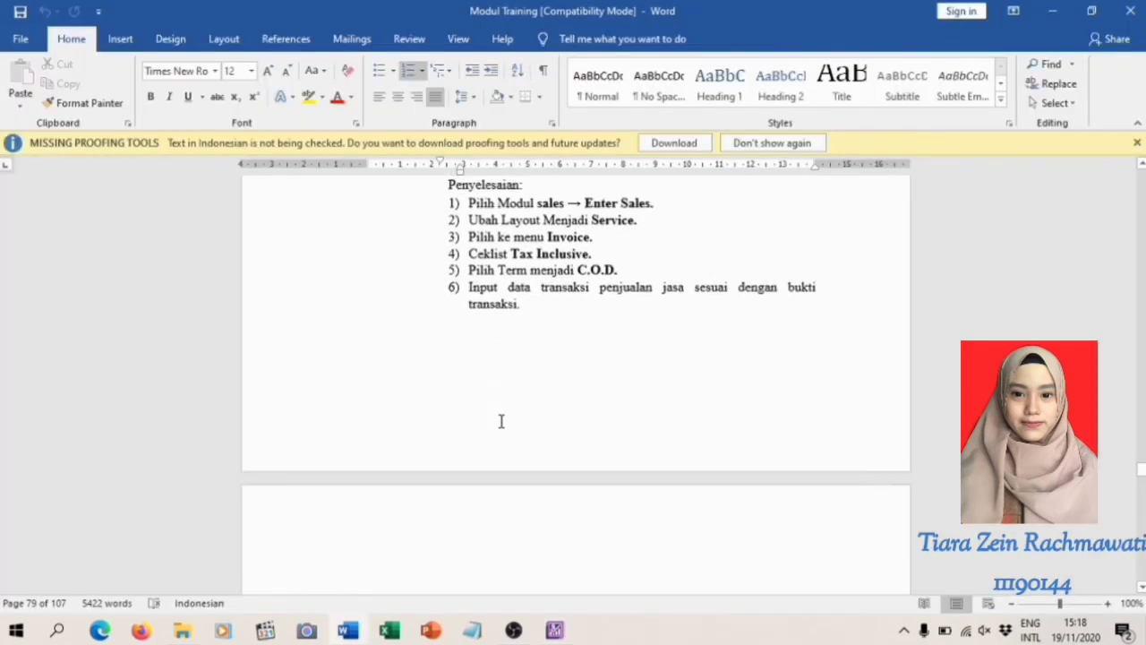
{"action": "scroll", "coordinate": [499, 421], "scroll_direction": "down", "scroll_amount": 8}
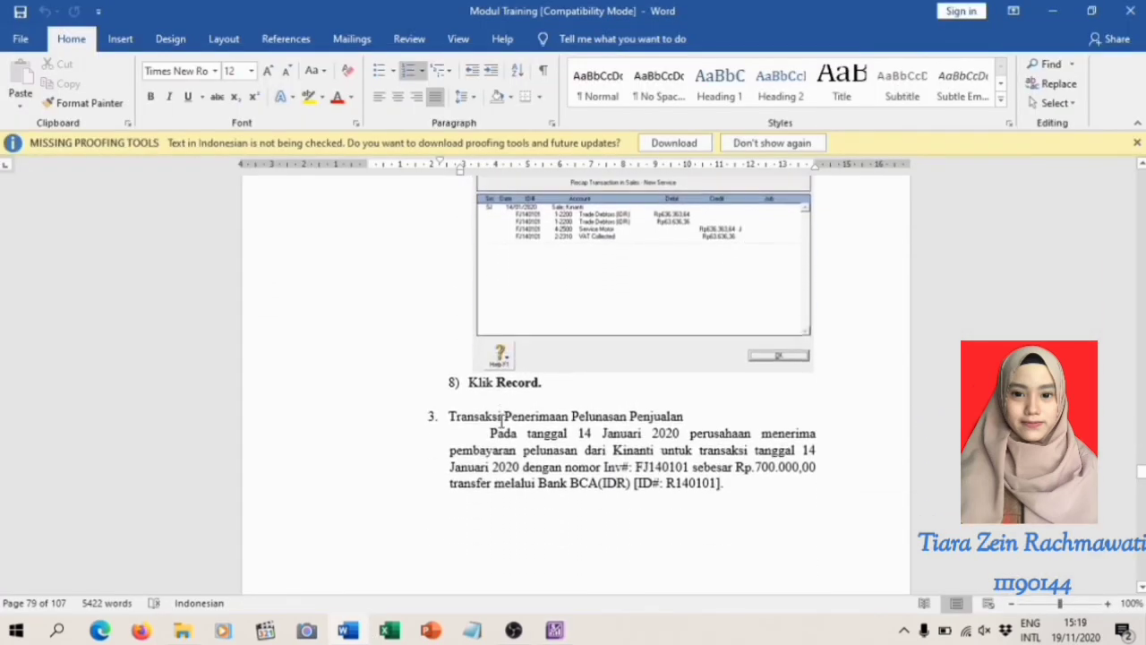
{"action": "scroll", "coordinate": [502, 422], "scroll_direction": "down", "scroll_amount": 1}
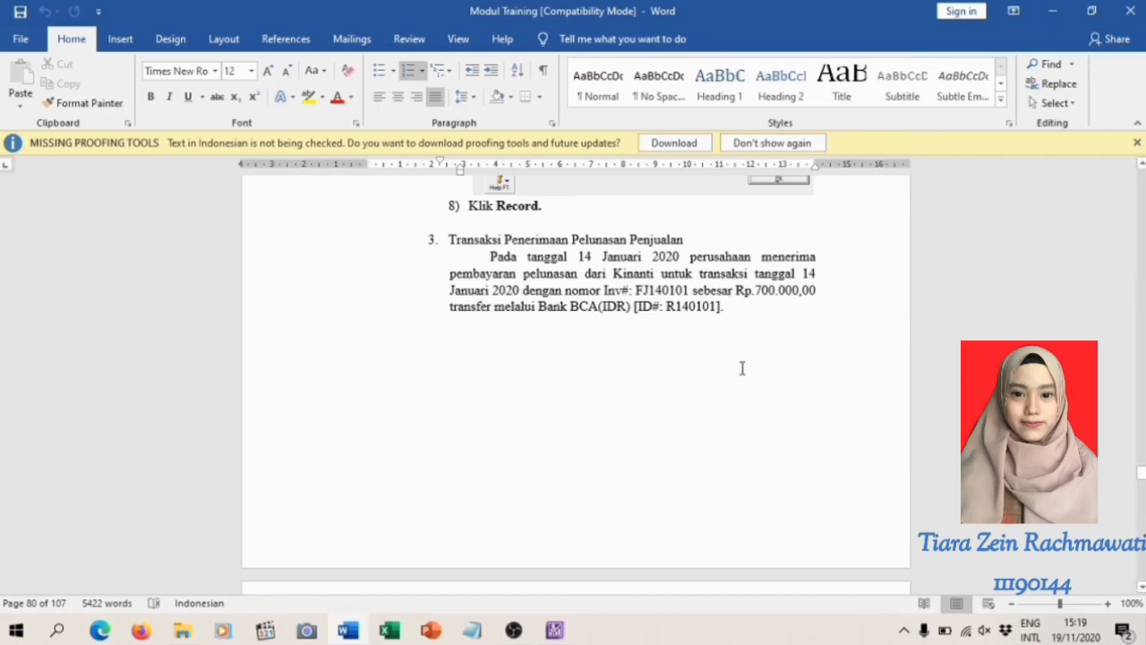
{"action": "scroll", "coordinate": [742, 368], "scroll_direction": "down", "scroll_amount": 8}
{"action": "scroll", "coordinate": [744, 361], "scroll_direction": "down", "scroll_amount": 3}
{"action": "scroll", "coordinate": [744, 354], "scroll_direction": "down", "scroll_amount": 2}
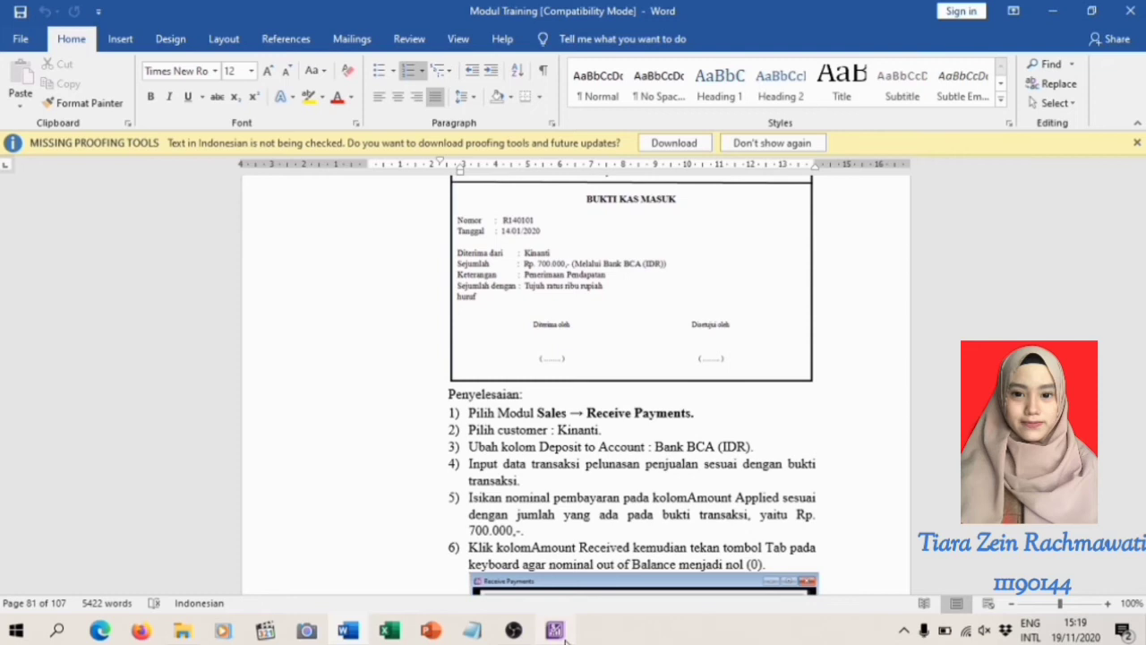
{"action": "left_click", "coordinate": [560, 632]}
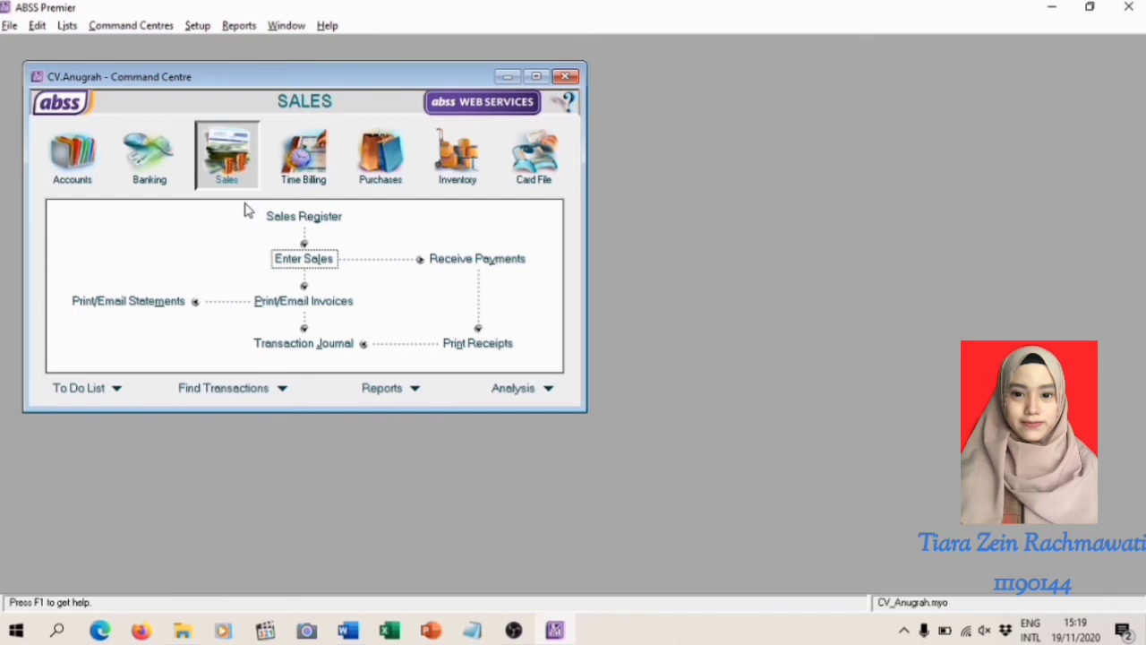
Start a received payment for the same IDR customer and set the deposit account to 1-2140 Bank BCA(IDR)
{"action": "left_click", "coordinate": [477, 261]}
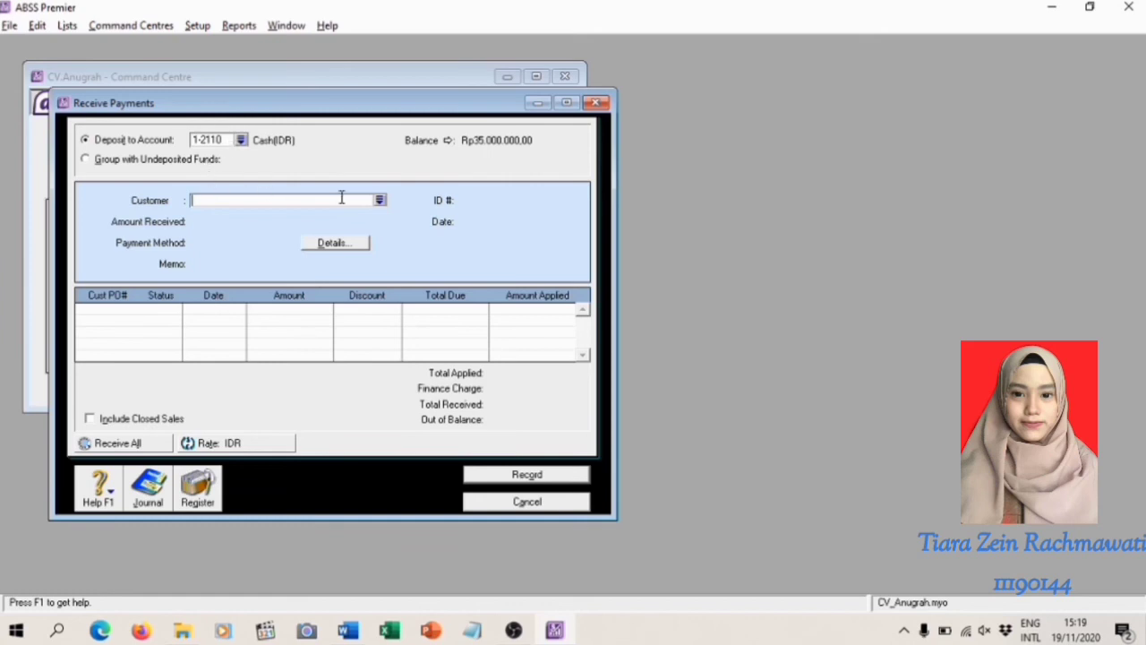
{"action": "left_click", "coordinate": [380, 201]}
{"action": "type", "text": "Kinanti"}
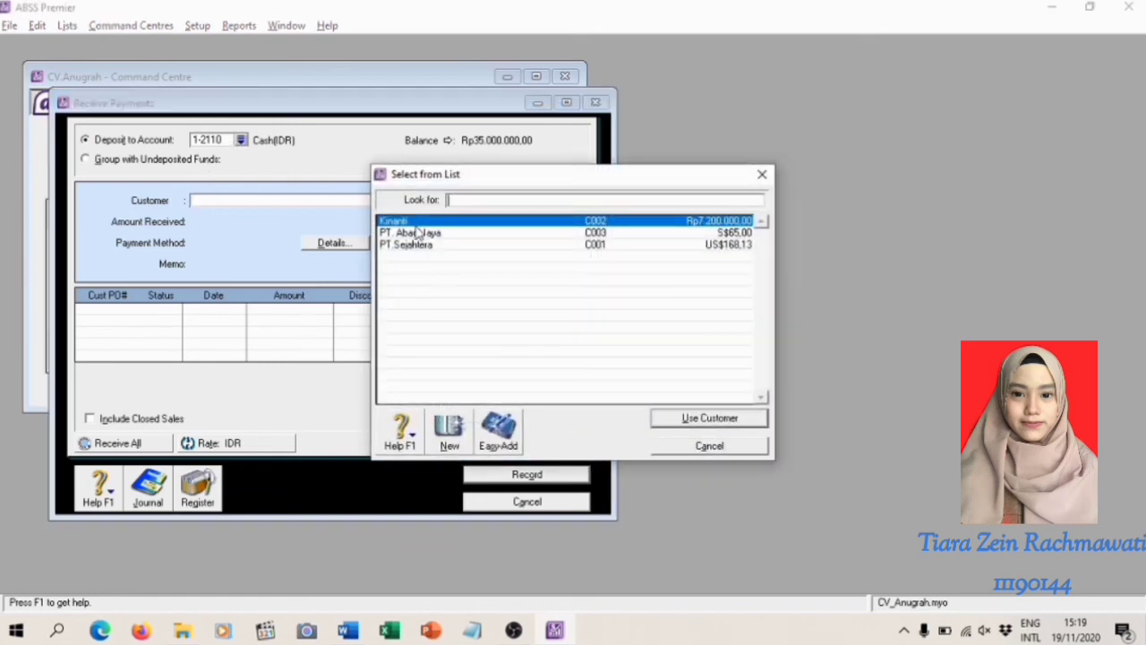
{"action": "key", "text": "Return"}
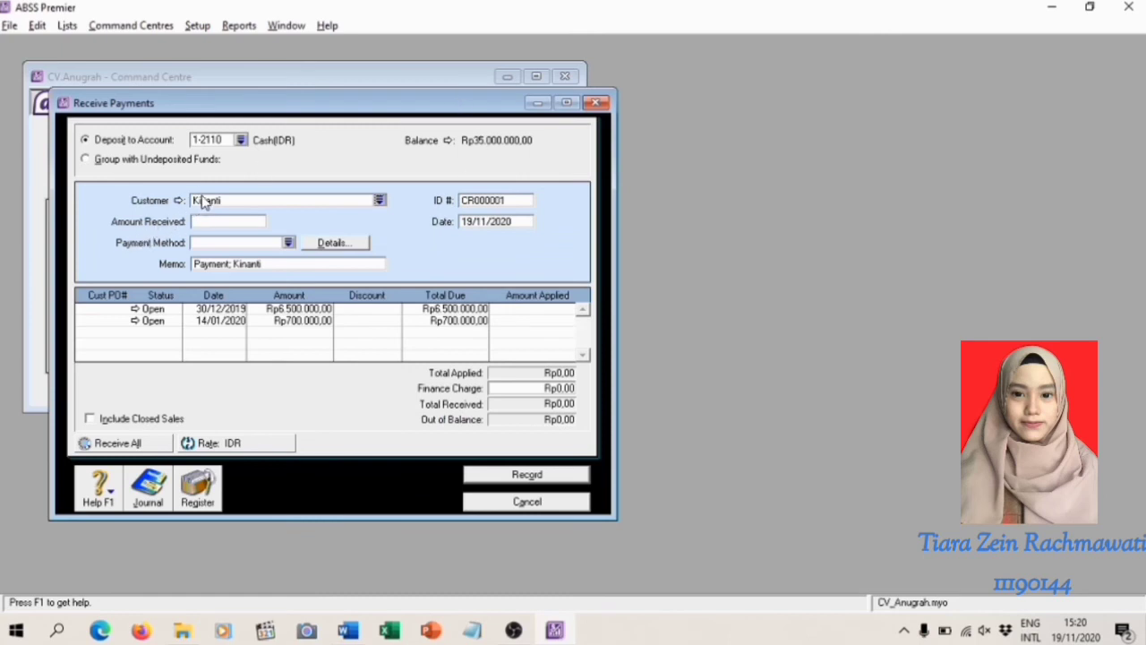
{"action": "left_click", "coordinate": [243, 141]}
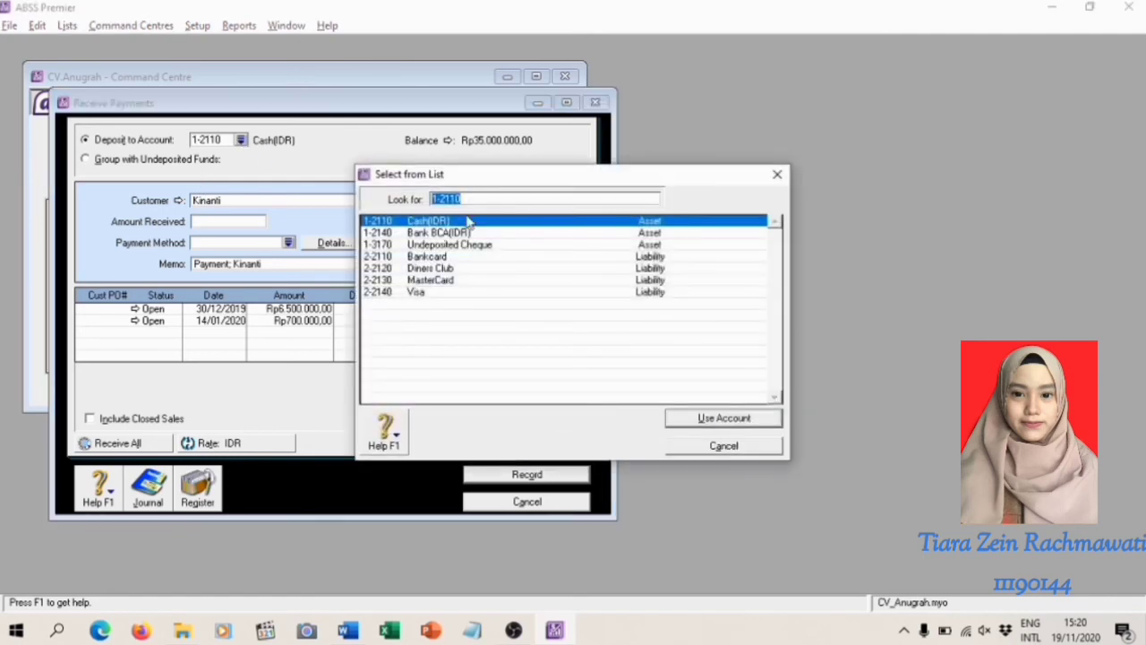
{"action": "double_click", "coordinate": [490, 233]}
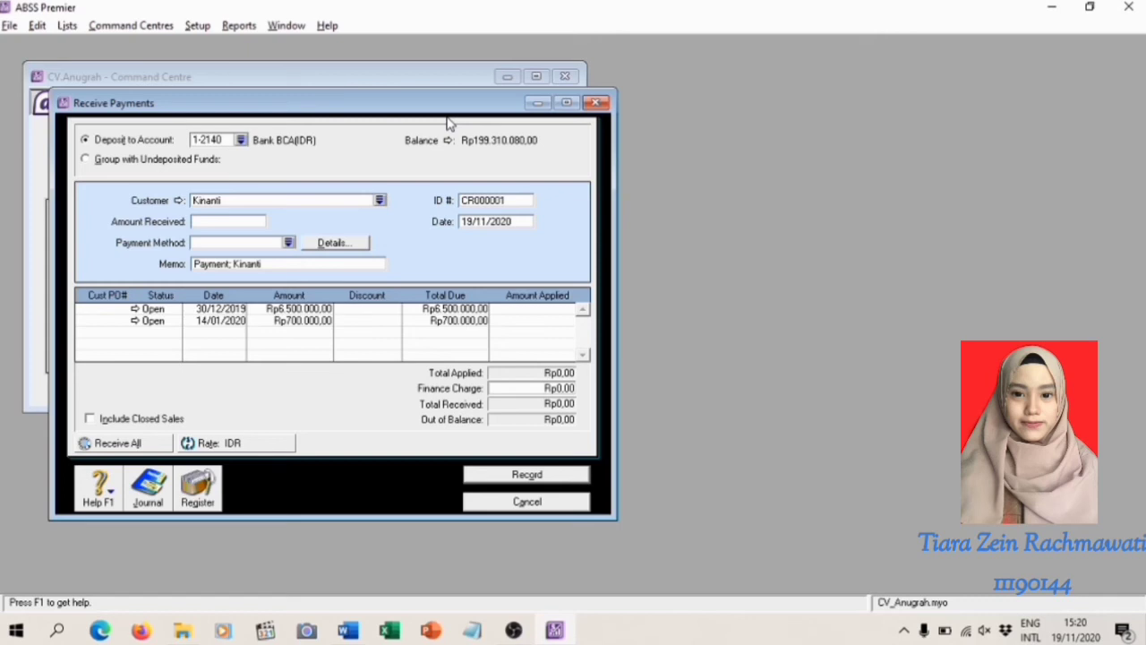
Apply Rp700.000 to the invoice dated 14/01/2020 and fill the same sum in as the amount received
{"action": "left_click", "coordinate": [544, 318]}
{"action": "type", "text": "700.000"}
{"action": "key", "text": "Tab"}
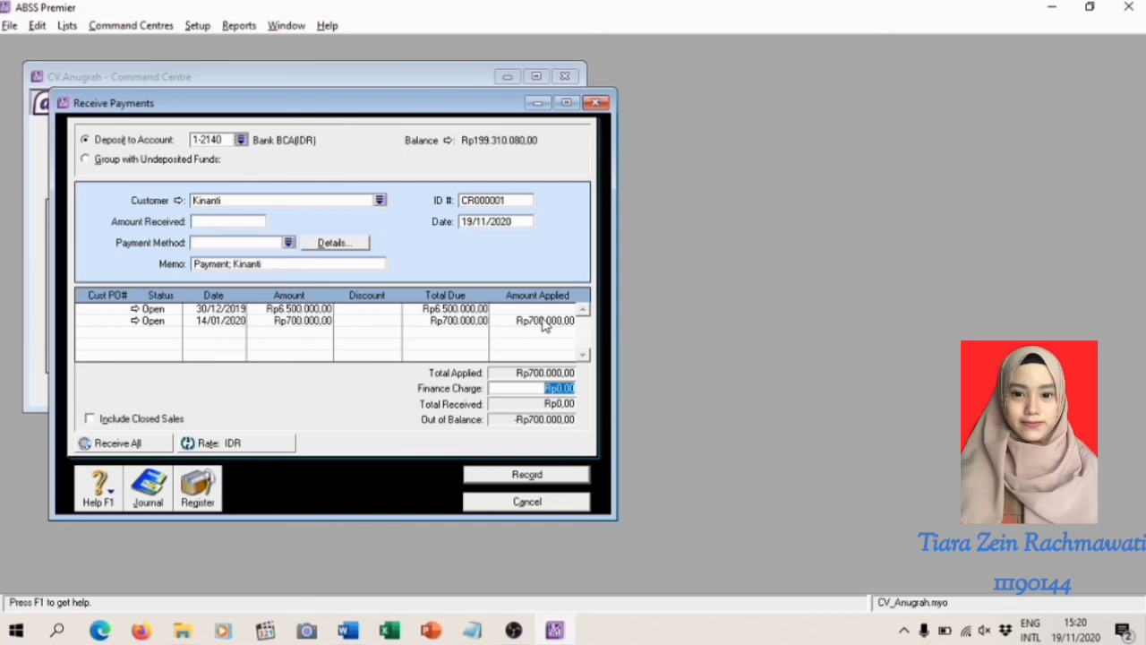
{"action": "left_click", "coordinate": [213, 222]}
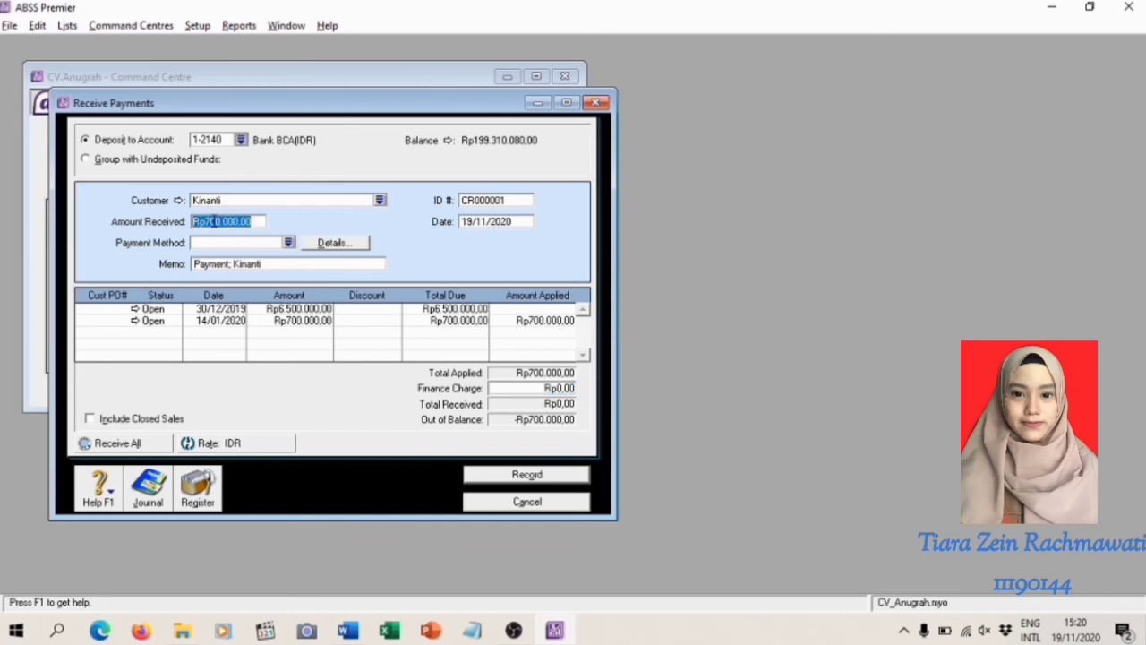
{"action": "left_click", "coordinate": [546, 320]}
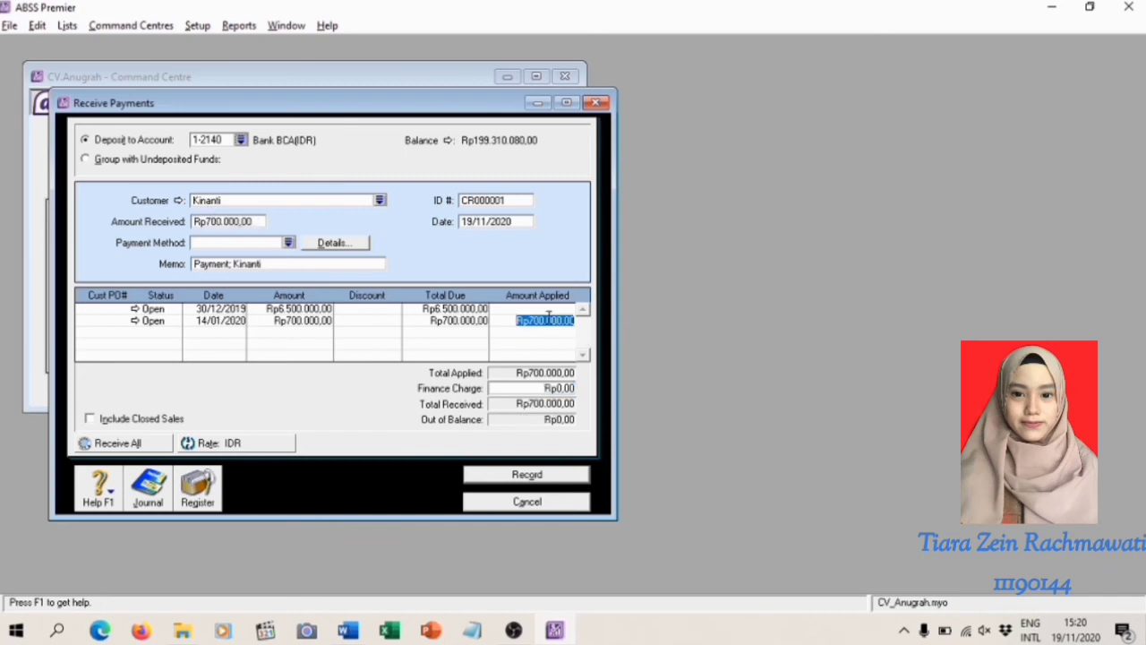
Set the received payment's ID number to R140101
{"action": "left_click", "coordinate": [485, 201]}
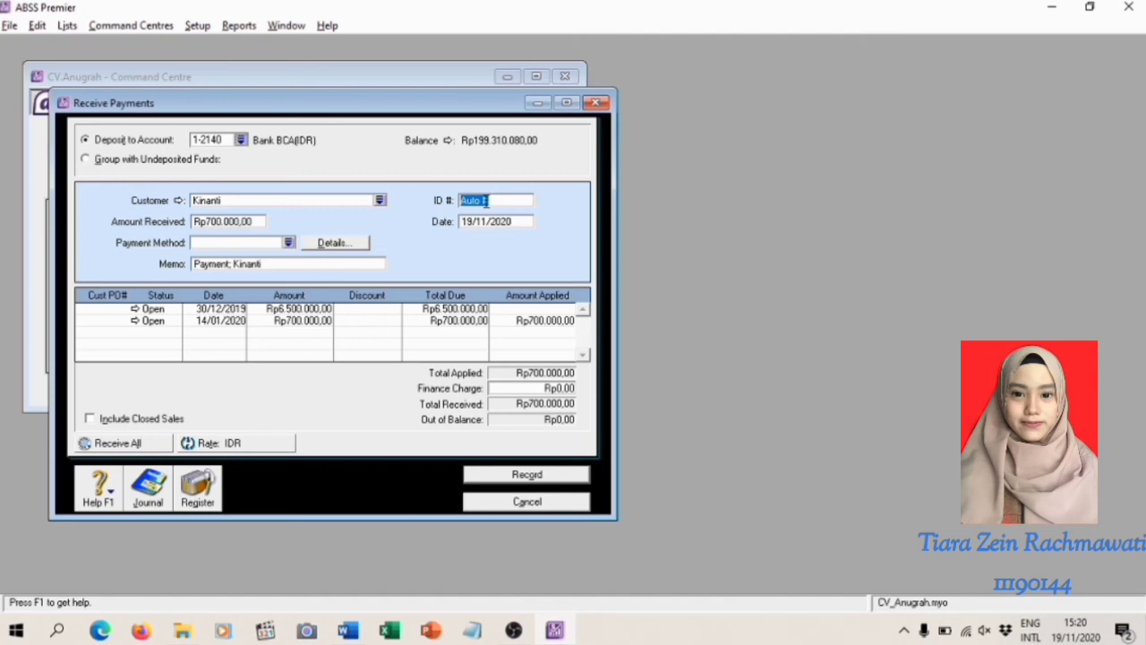
{"action": "key", "text": "BackSpace"}
{"action": "type", "text": "R140101"}
Change the received payment's date to 14/01/2020
{"action": "left_click", "coordinate": [475, 222]}
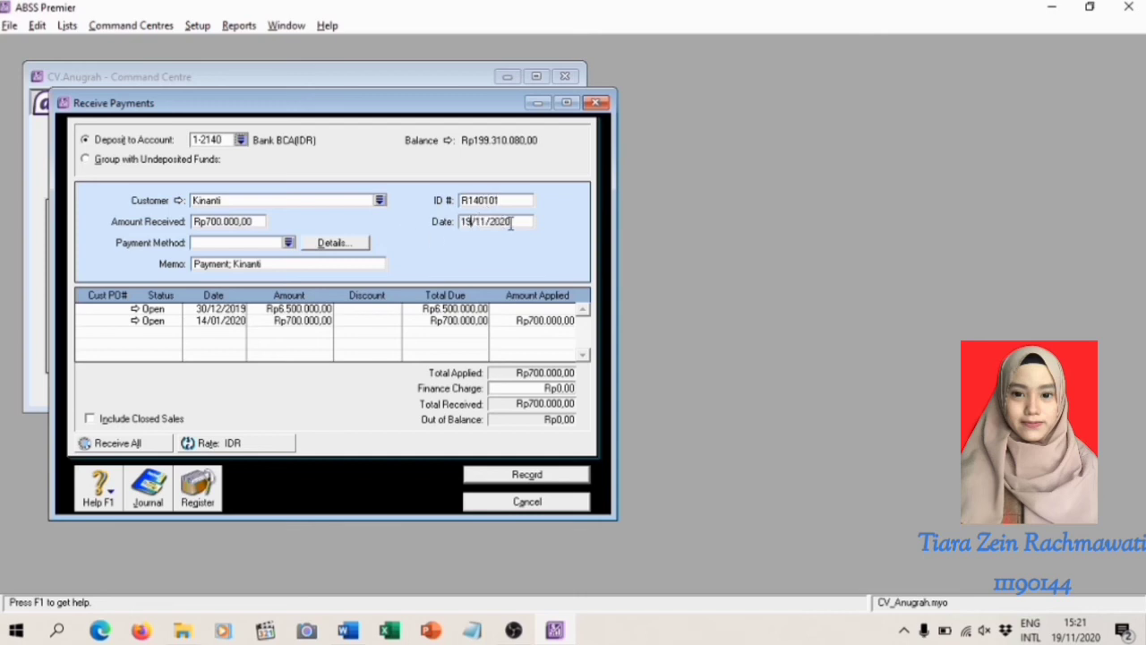
{"action": "key", "text": "BackSpace"}
{"action": "type", "text": "9"}
{"action": "key", "text": "BackSpace"}
{"action": "type", "text": "4"}
{"action": "left_click", "coordinate": [482, 221]}
{"action": "key", "text": "BackSpace"}
{"action": "type", "text": "0"}
{"action": "left_click", "coordinate": [215, 221]}
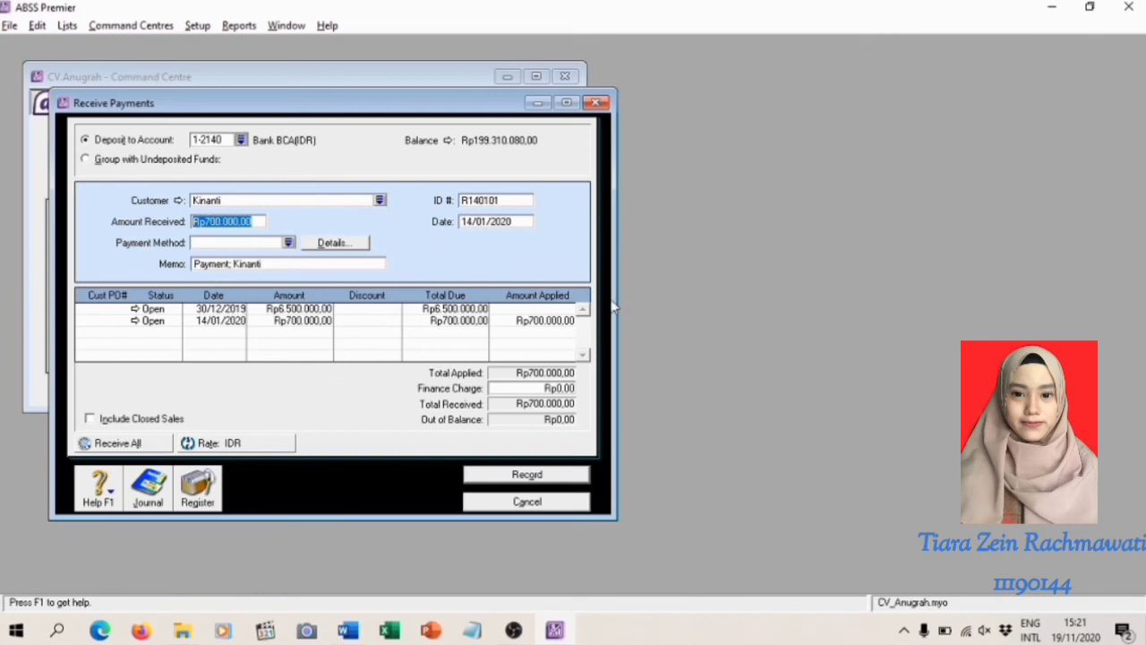
Review the recap of the received payment's journal entry and record the payment
{"action": "left_click", "coordinate": [558, 316]}
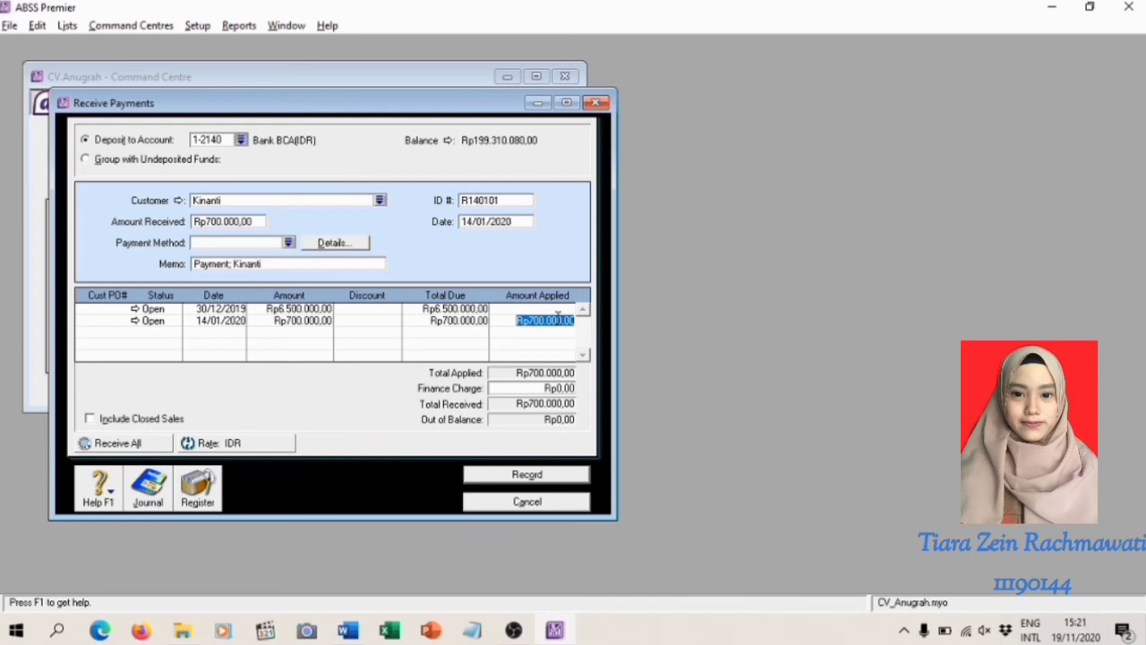
{"action": "key", "text": "ctrl+r"}
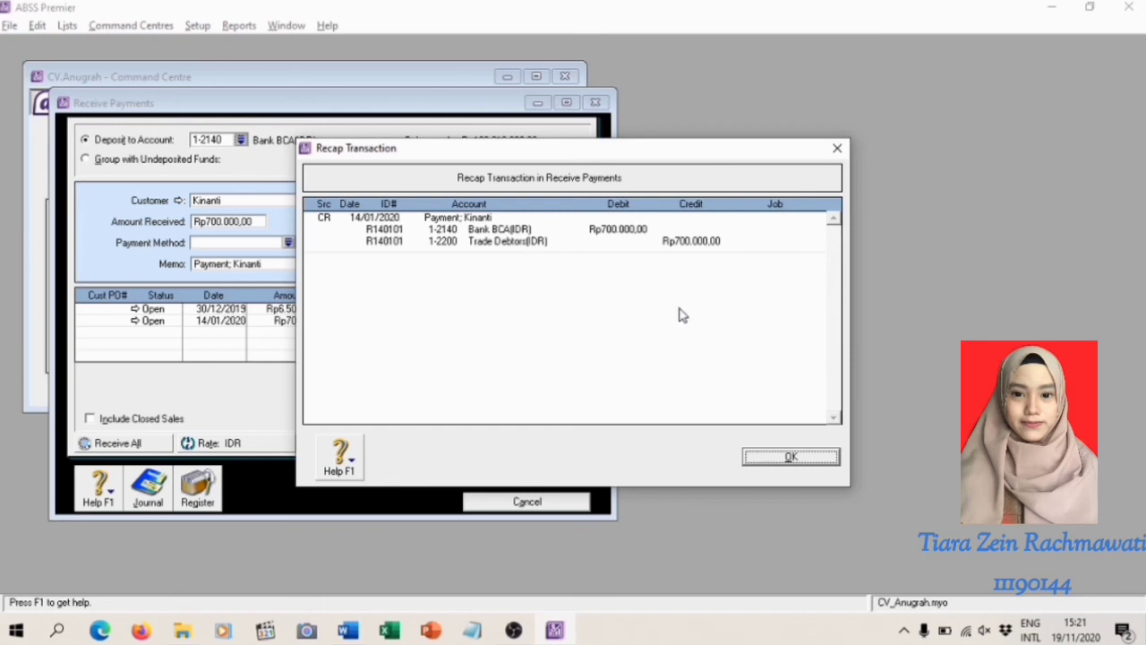
{"action": "left_click", "coordinate": [791, 457]}
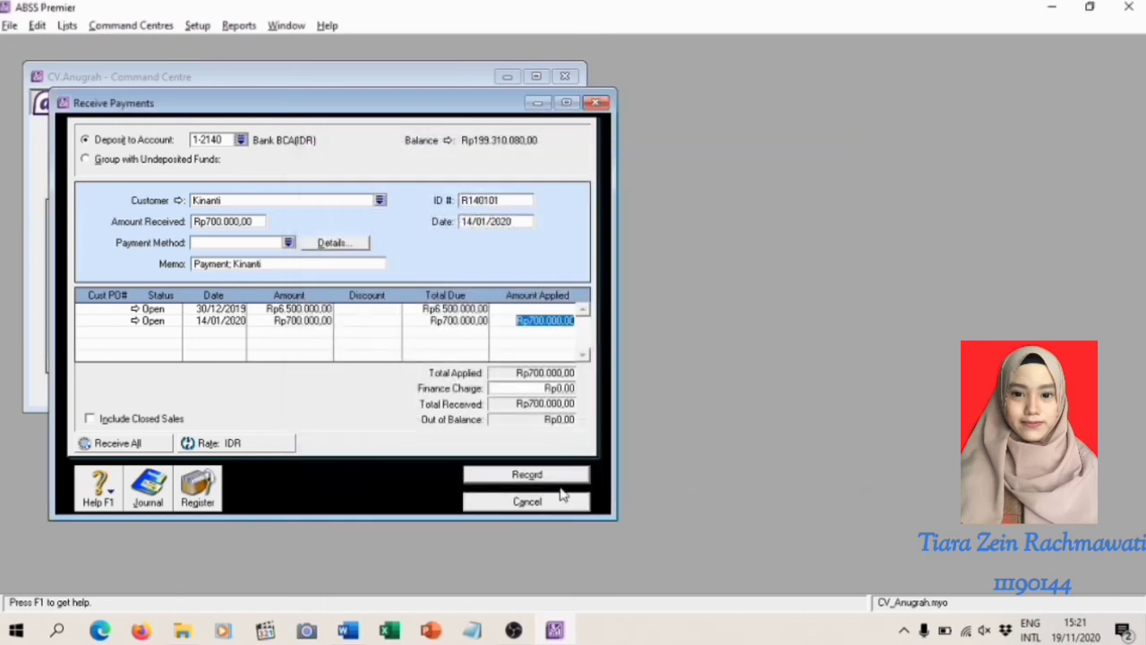
{"action": "left_click", "coordinate": [527, 476]}
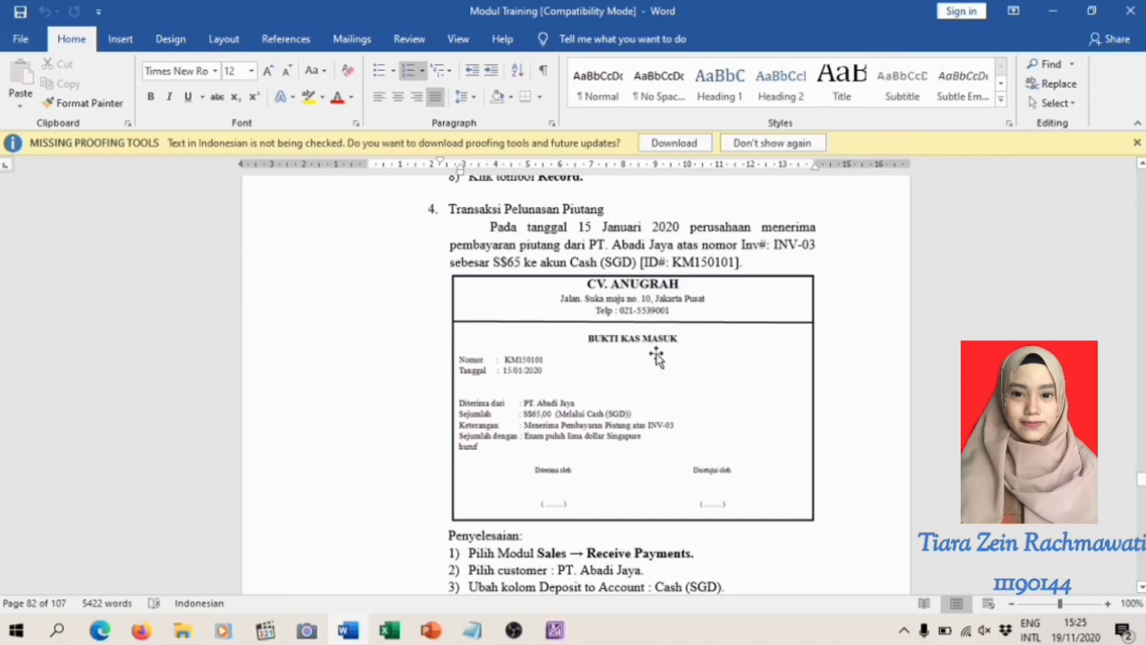
Read the fourth sales transaction in the Word training module and start a fresh received payment in ABSS Premier
{"action": "scroll", "coordinate": [657, 357], "scroll_direction": "down", "scroll_amount": 1}
{"action": "scroll", "coordinate": [657, 356], "scroll_direction": "down", "scroll_amount": 2}
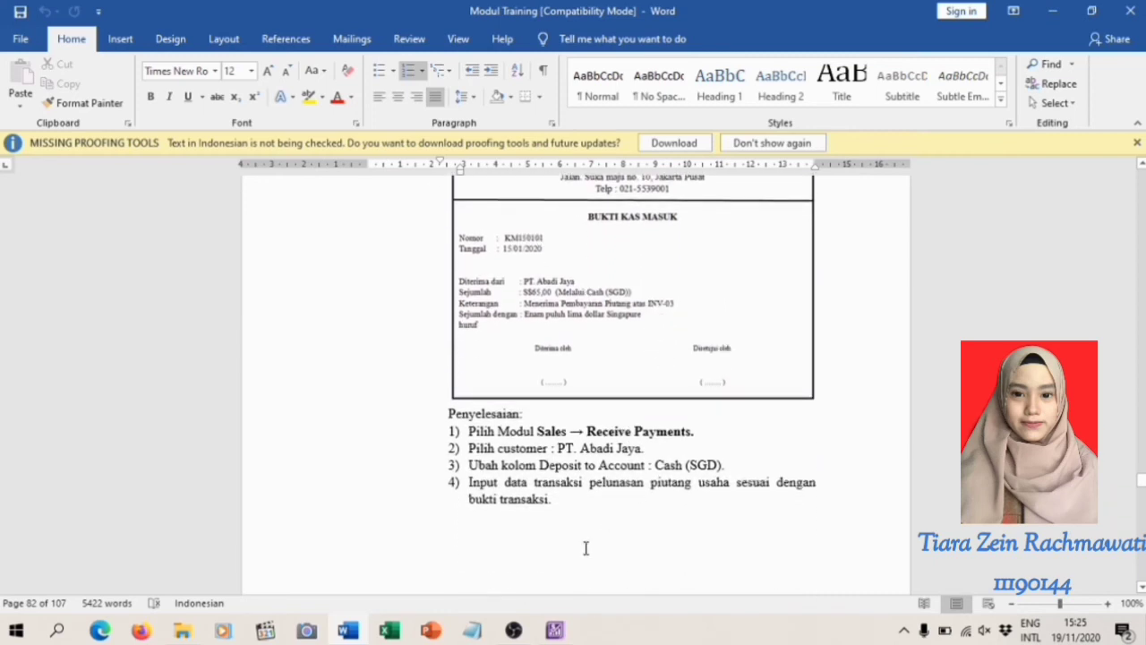
{"action": "left_click", "coordinate": [556, 630]}
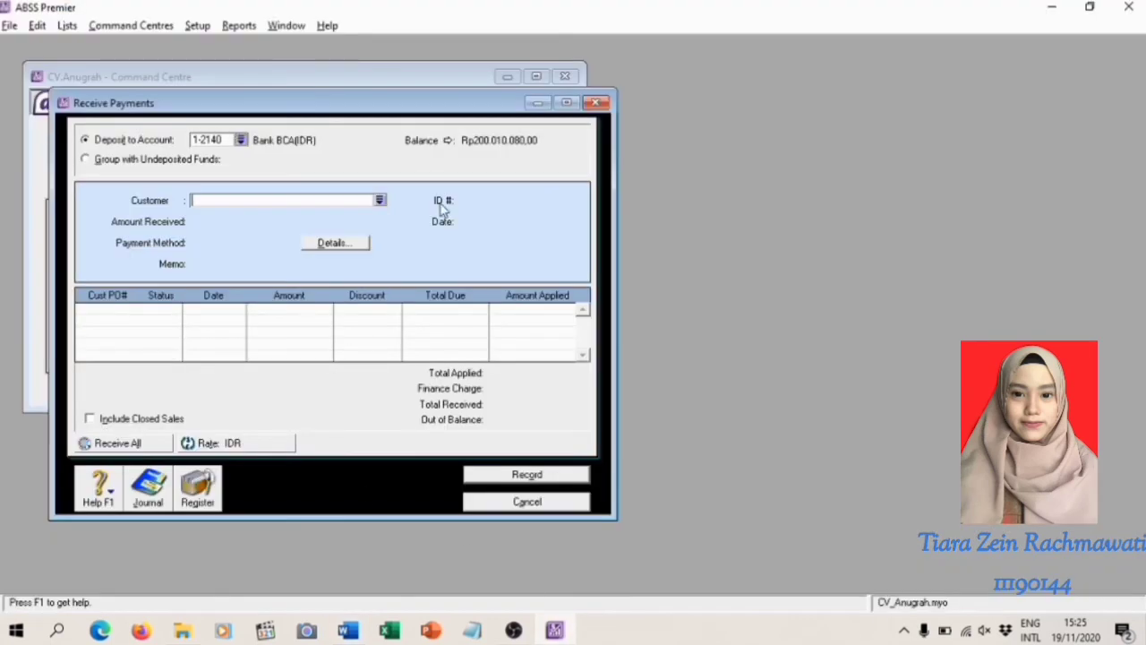
{"action": "left_click", "coordinate": [595, 103]}
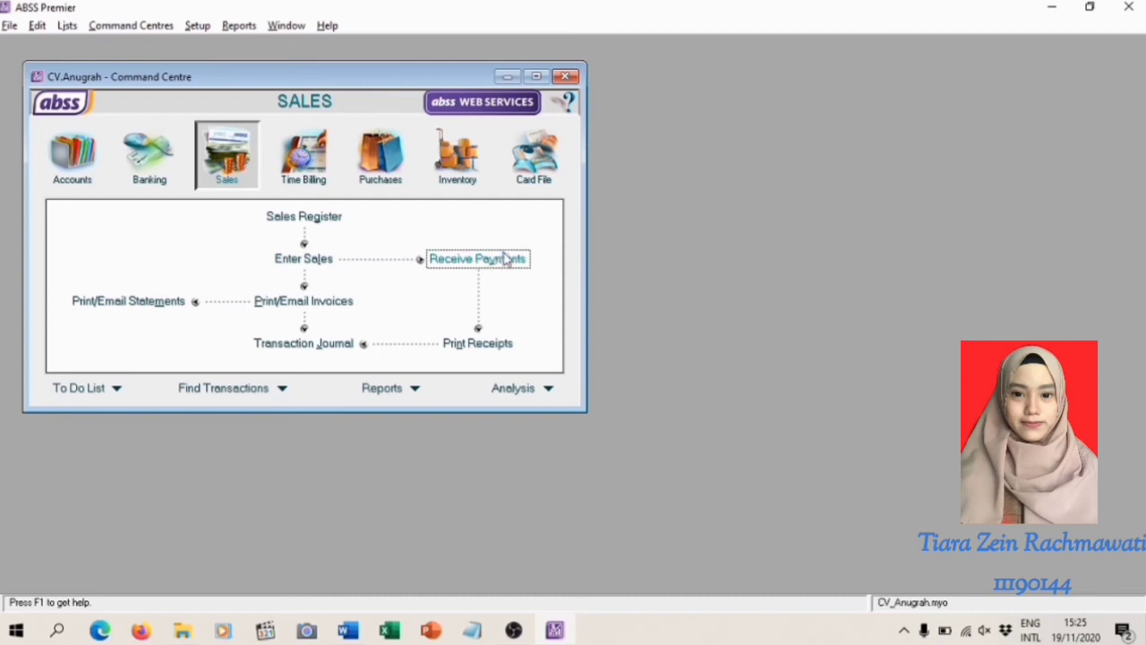
{"action": "left_click", "coordinate": [503, 259]}
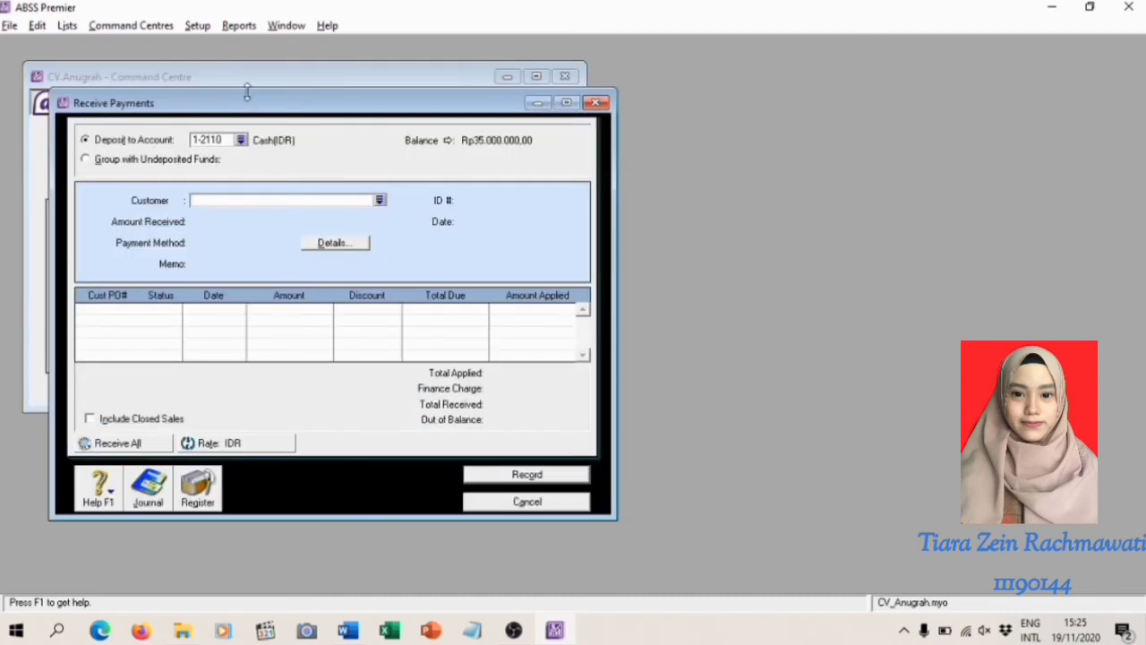
{"action": "left_click", "coordinate": [240, 141]}
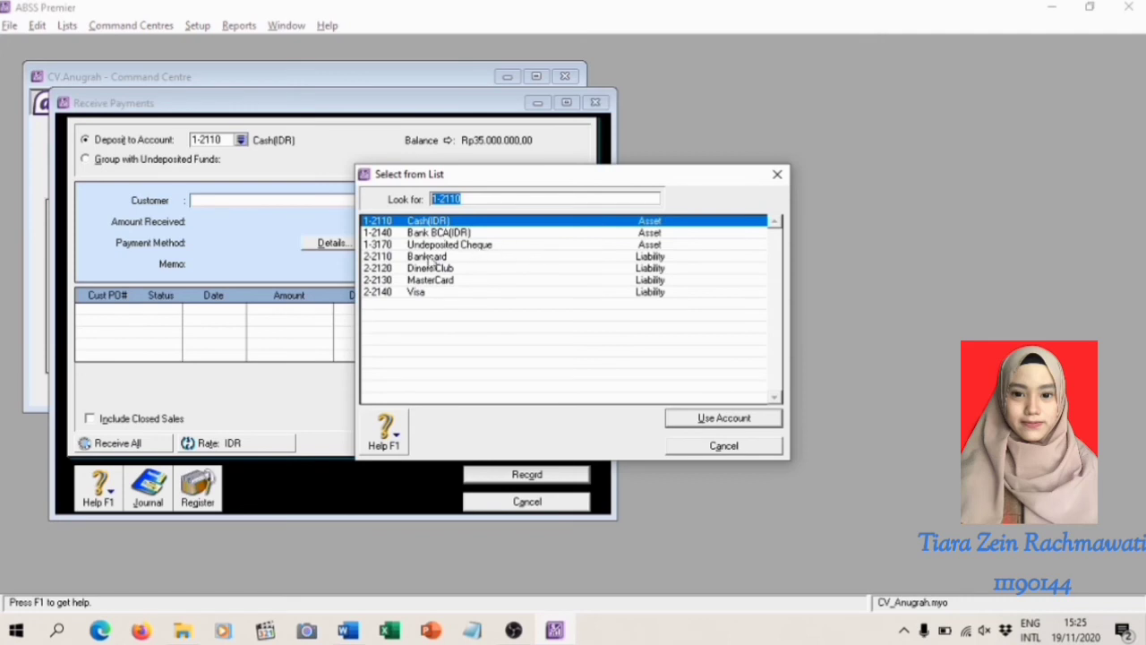
{"action": "left_click", "coordinate": [270, 205]}
{"action": "left_click", "coordinate": [778, 176]}
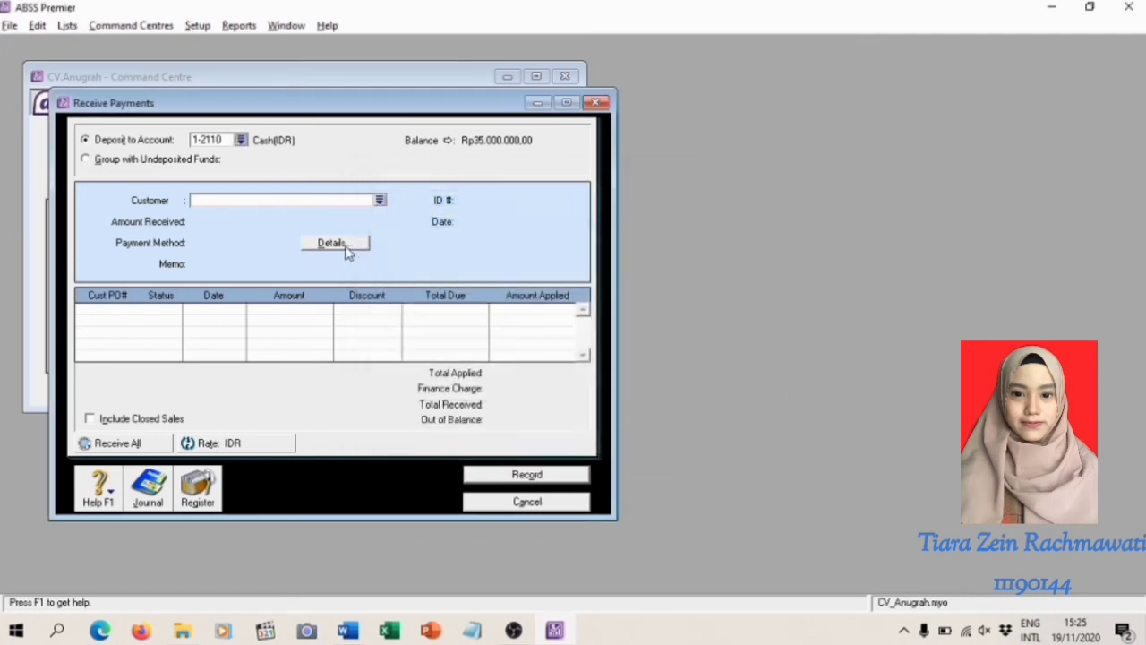
Choose PT. Abadi Jaya as the paying customer and 1-2130 Cash (SGD) as the deposit account
{"action": "left_click", "coordinate": [382, 199]}
{"action": "double_click", "coordinate": [430, 234]}
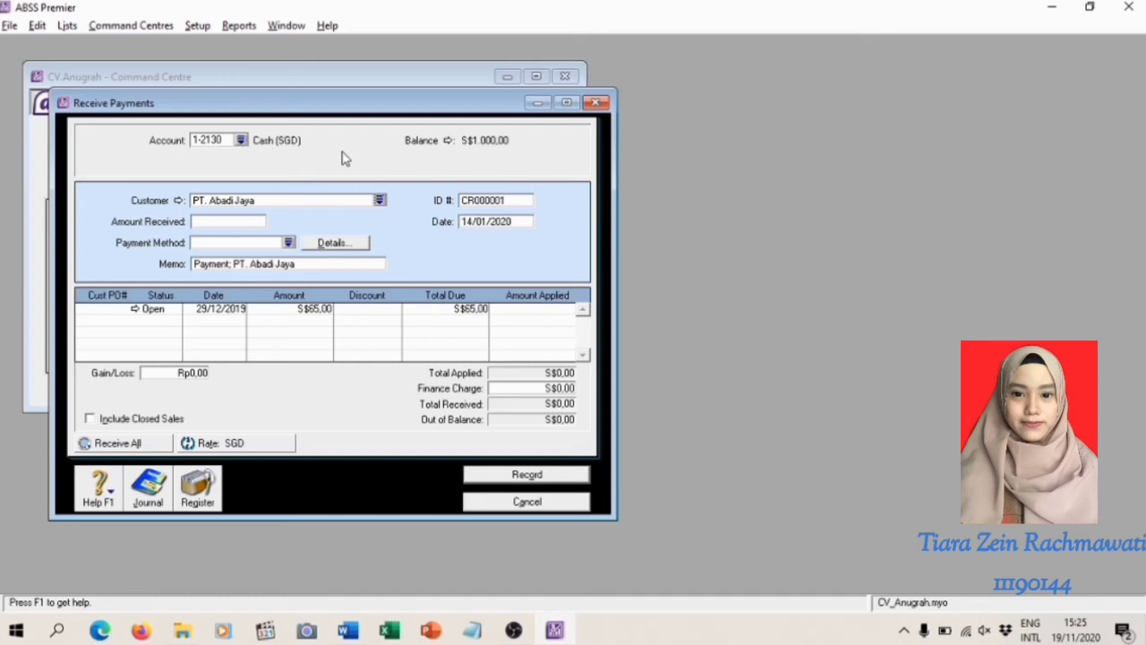
{"action": "left_click", "coordinate": [241, 142]}
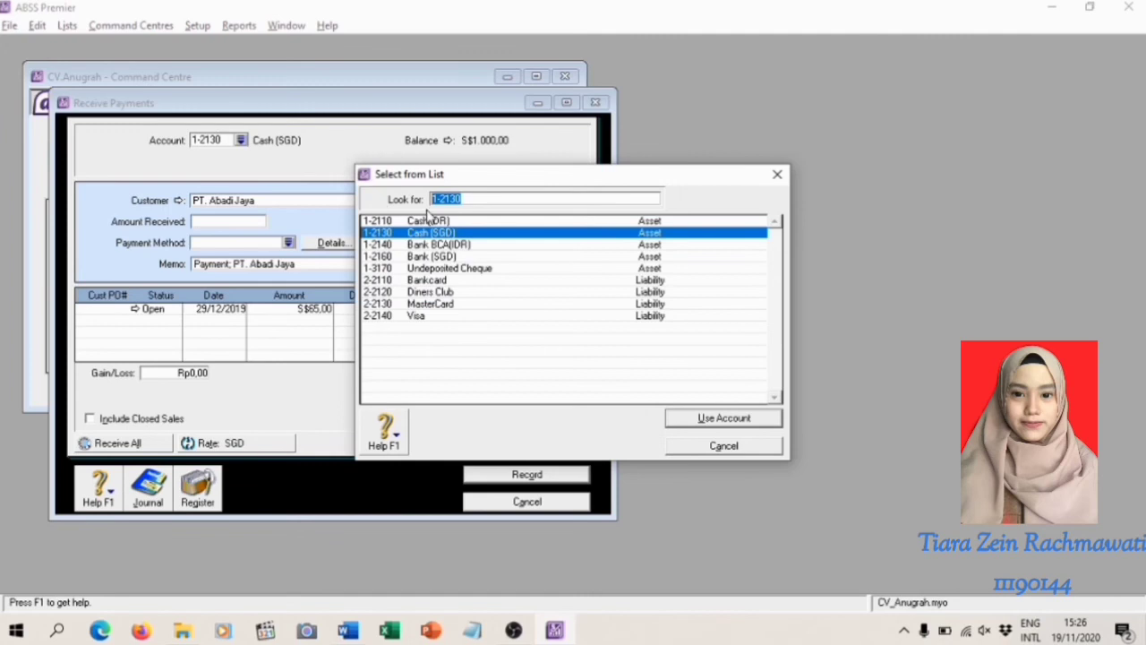
{"action": "double_click", "coordinate": [424, 236]}
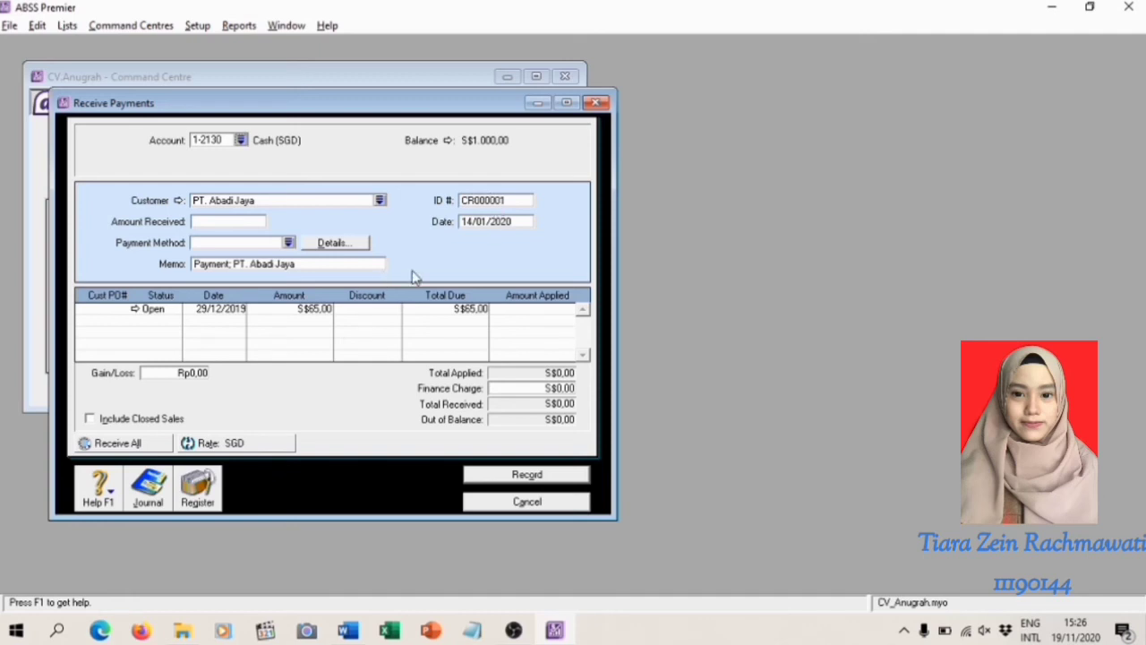
Set the PT. Abadi Jaya payment's ID number to KM150101 and its date to 15/01/2020
{"action": "left_click", "coordinate": [516, 203]}
{"action": "key", "text": "BackSpace"}
{"action": "type", "text": "KM150101"}
{"action": "left_click", "coordinate": [483, 224]}
{"action": "left_click", "coordinate": [475, 221]}
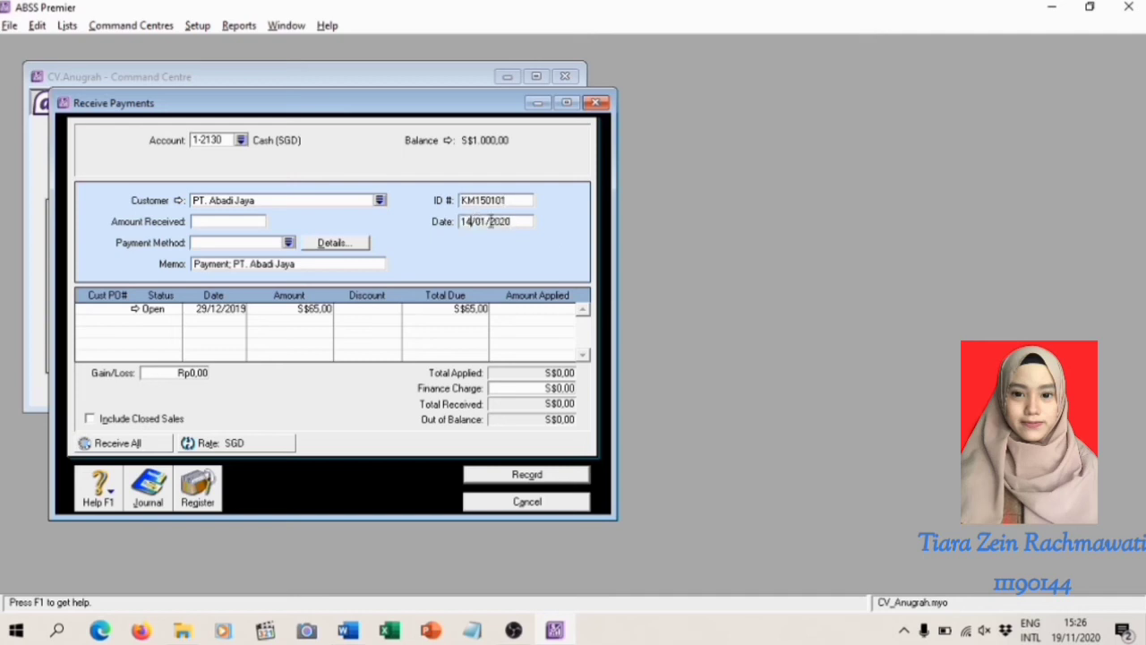
{"action": "key", "text": "BackSpace"}
{"action": "type", "text": "5"}
Apply S$65,00 to the invoice dated 29/12/2019 and fill the same sum in as the amount received
{"action": "left_click", "coordinate": [546, 309]}
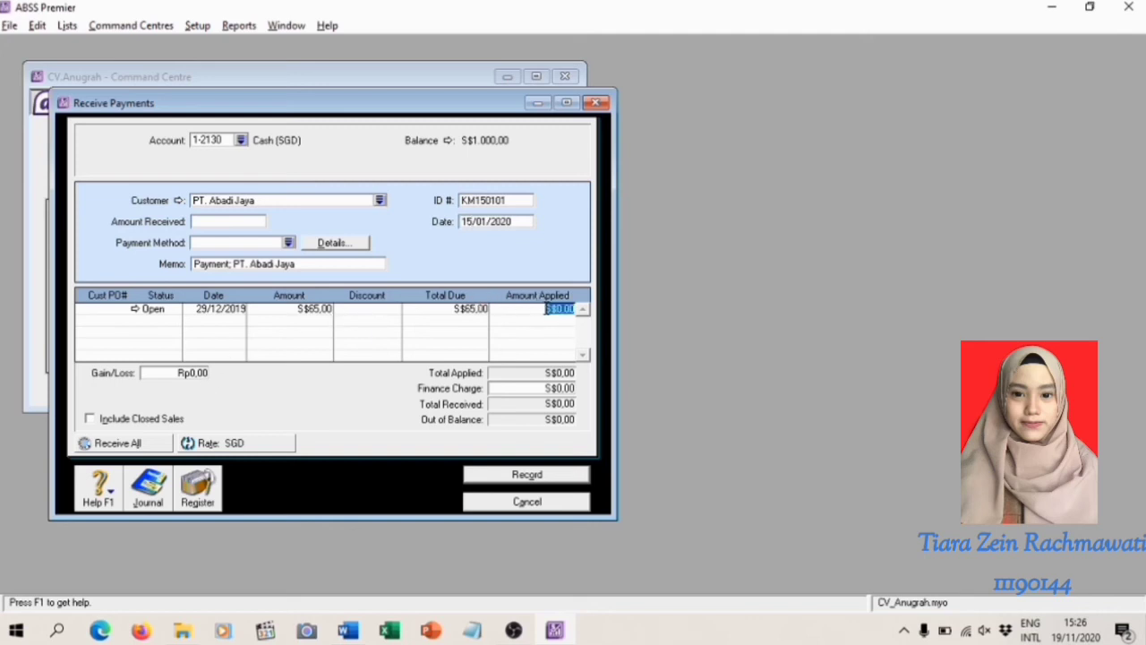
{"action": "type", "text": "65"}
{"action": "key", "text": "Tab"}
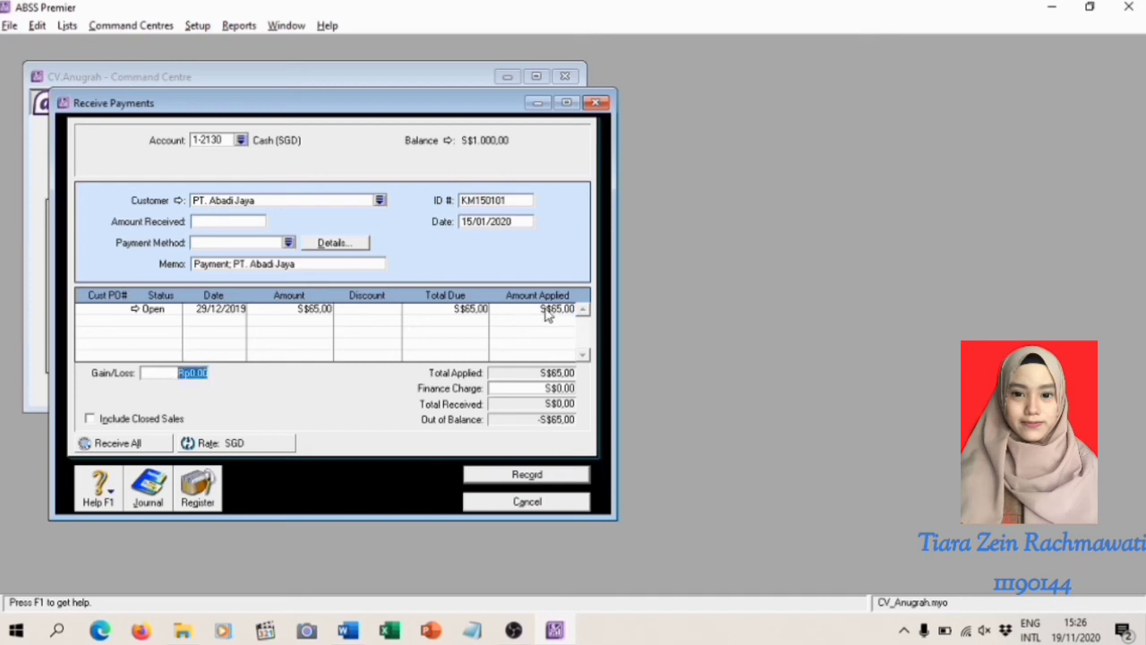
{"action": "left_click", "coordinate": [206, 224]}
{"action": "left_click", "coordinate": [259, 222]}
{"action": "left_click", "coordinate": [540, 314]}
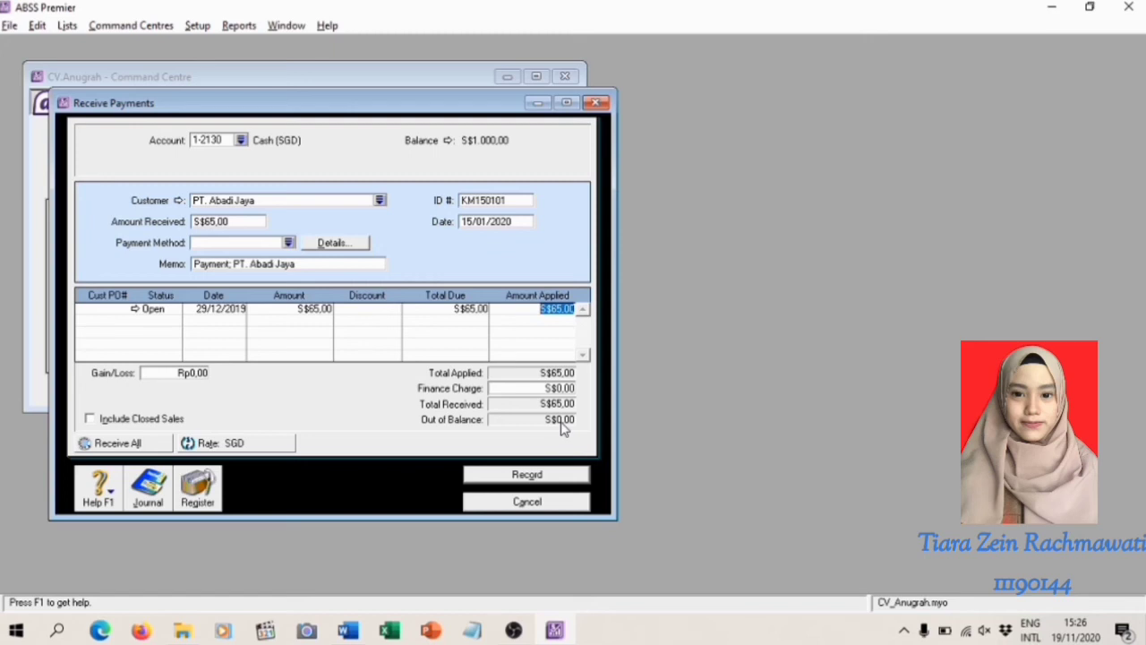
Review the recap of the PT. Abadi Jaya payment's journal entry and record the payment
{"action": "key", "text": "ctrl+r"}
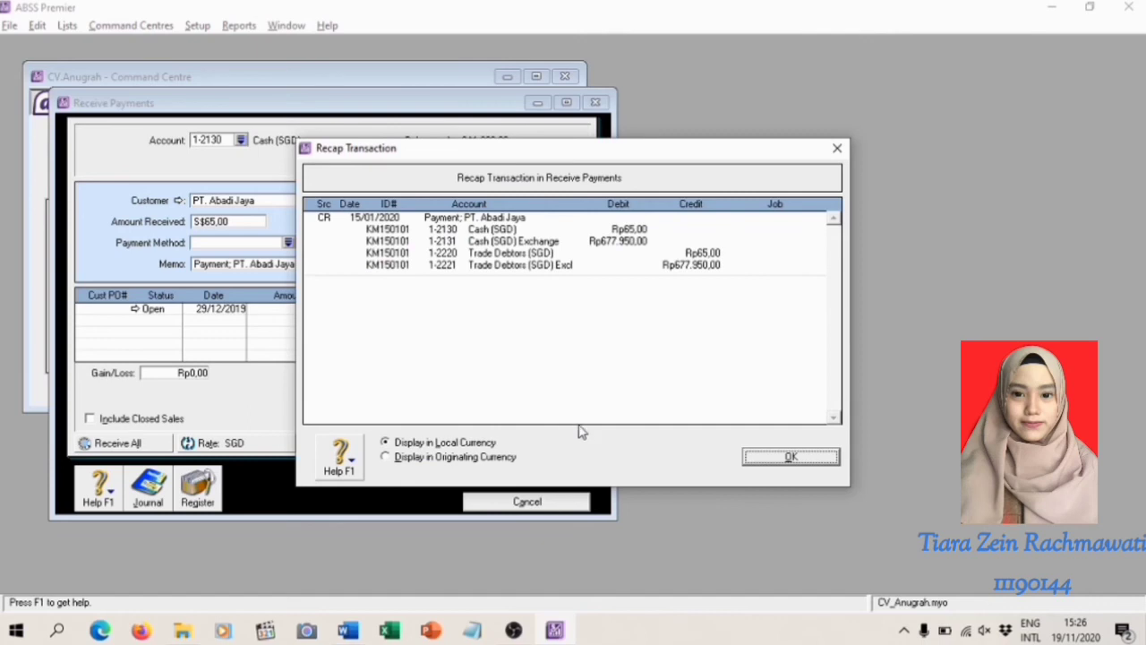
{"action": "left_click", "coordinate": [806, 459]}
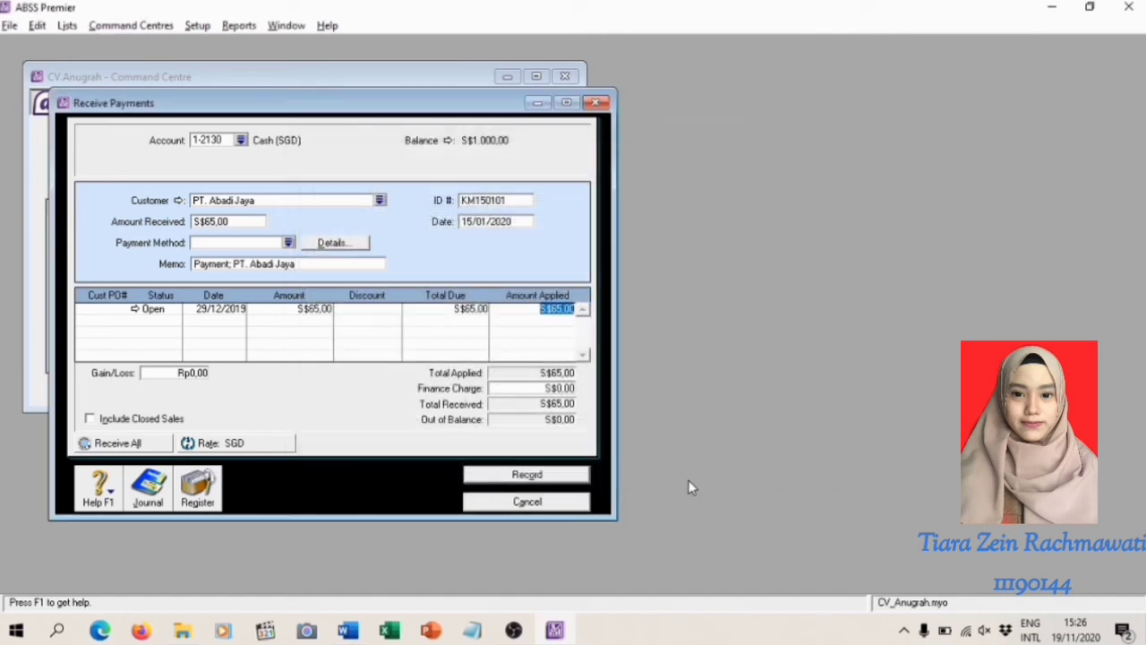
{"action": "left_click", "coordinate": [528, 476]}
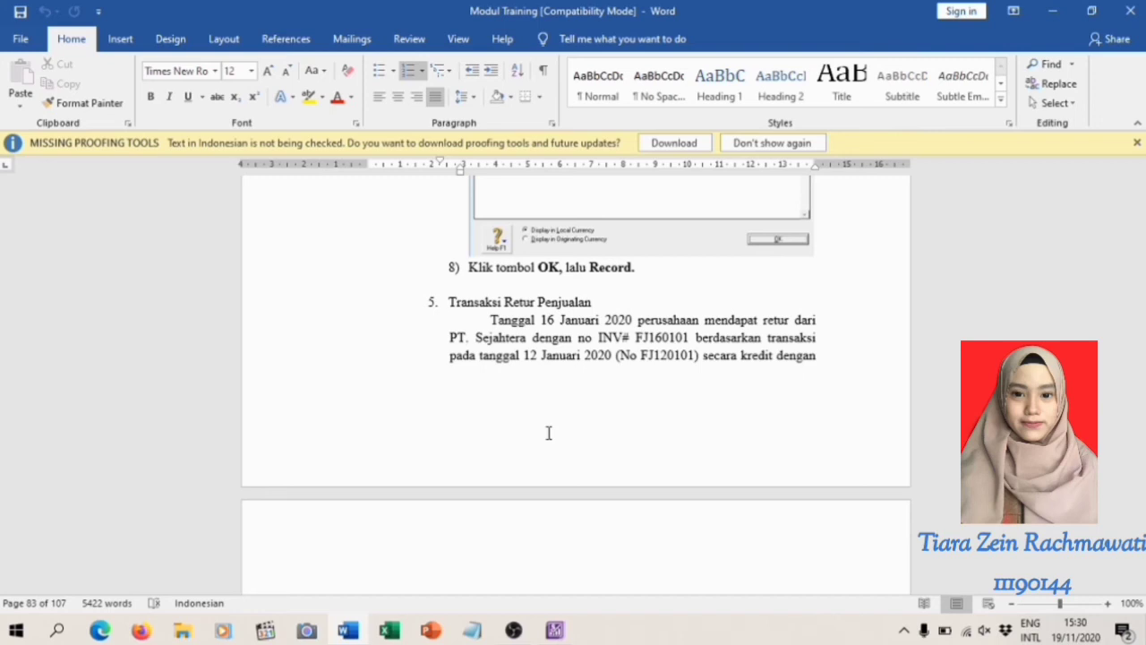
Read the fifth sales transaction in the Word training module, the PT. Sejahtera sales return, and return to ABSS Premier
{"action": "scroll", "coordinate": [549, 432], "scroll_direction": "down", "scroll_amount": 3}
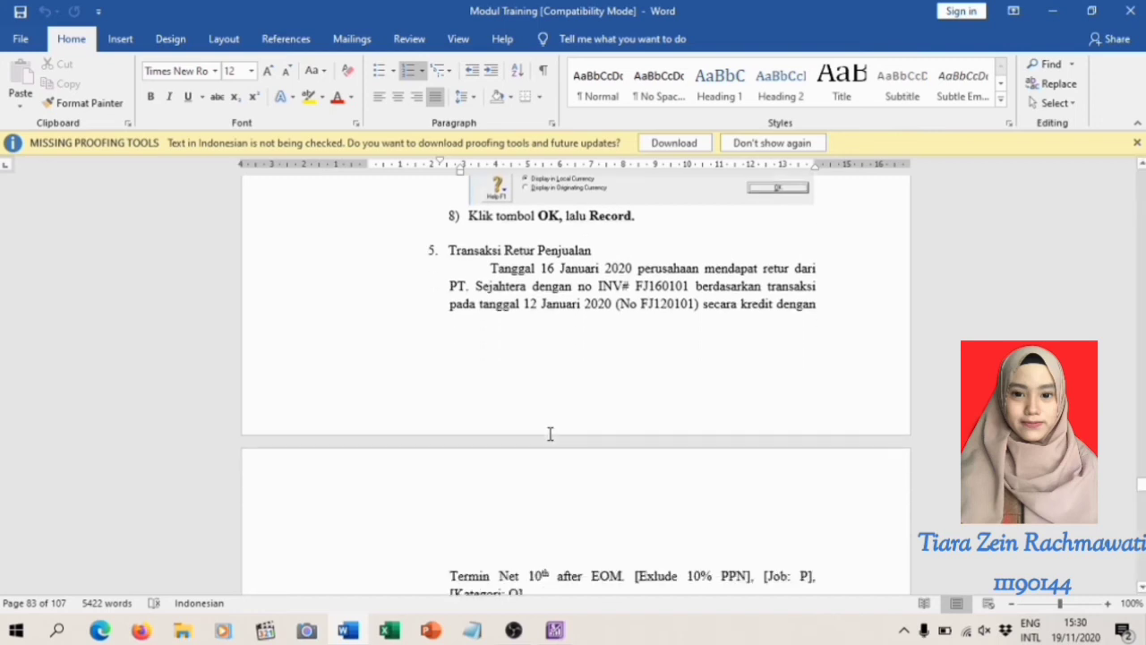
{"action": "scroll", "coordinate": [551, 435], "scroll_direction": "down", "scroll_amount": 2}
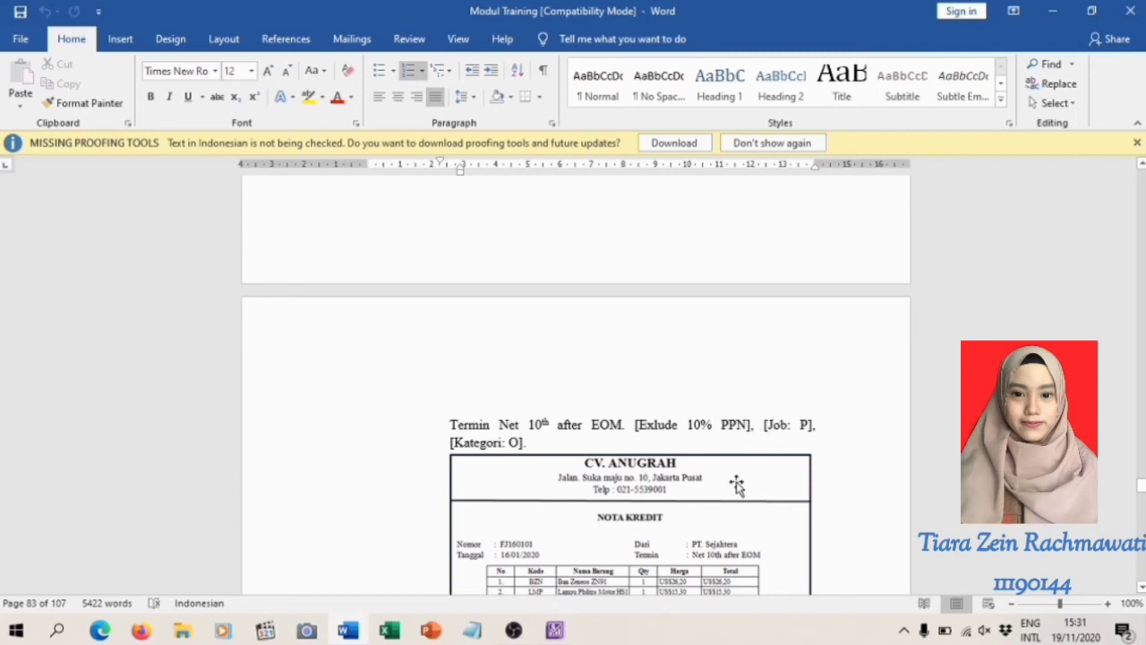
{"action": "scroll", "coordinate": [737, 484], "scroll_direction": "down", "scroll_amount": 4}
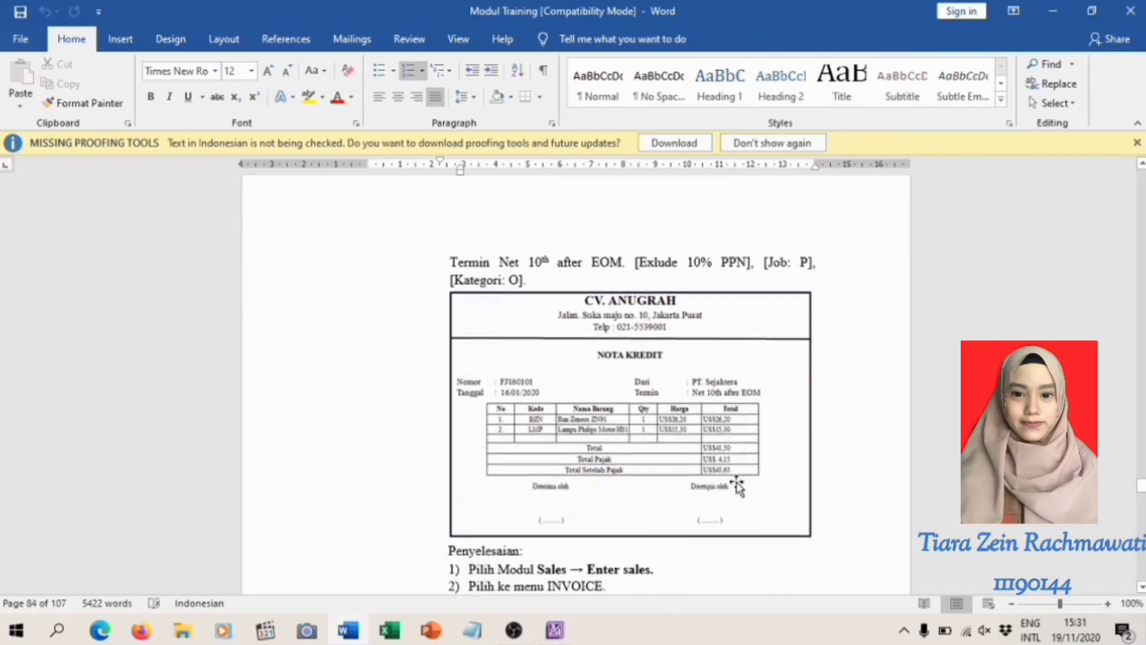
{"action": "scroll", "coordinate": [736, 485], "scroll_direction": "down", "scroll_amount": 4}
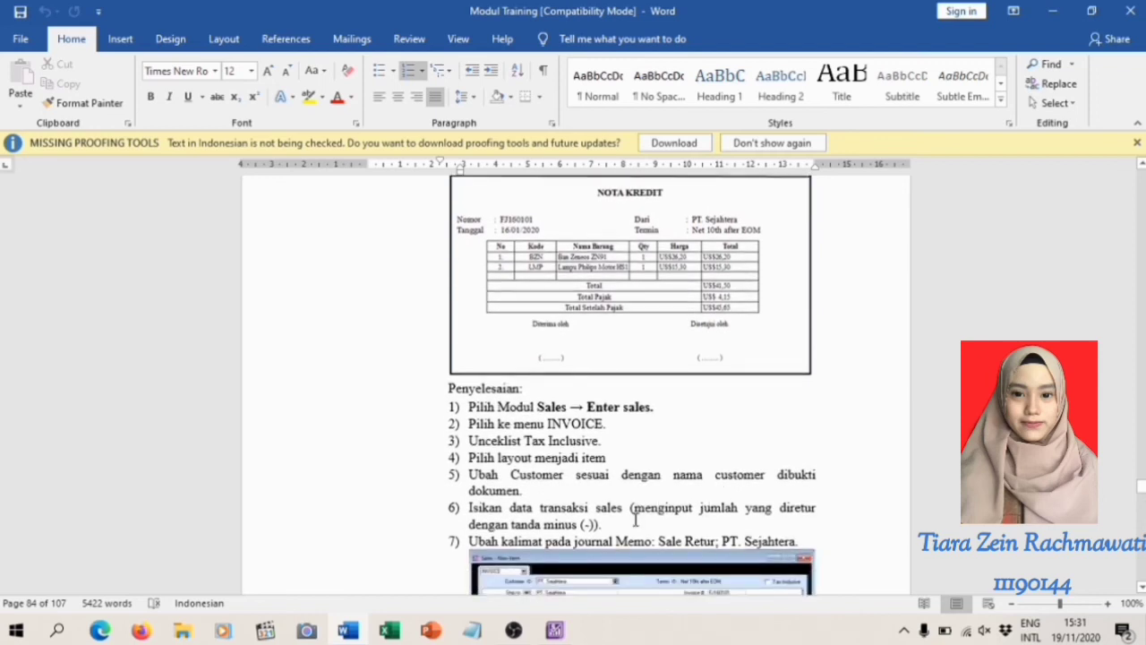
{"action": "left_click", "coordinate": [555, 630]}
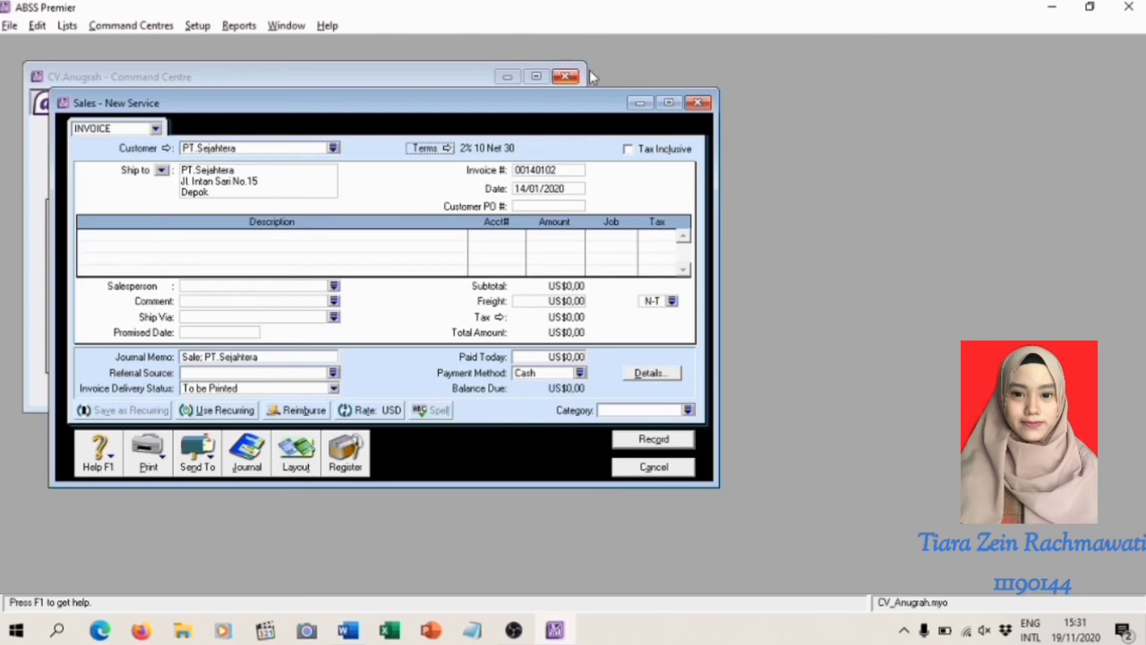
Close the open sales form and start a new sales invoice for PT.Sejahtera
{"action": "left_click", "coordinate": [698, 102]}
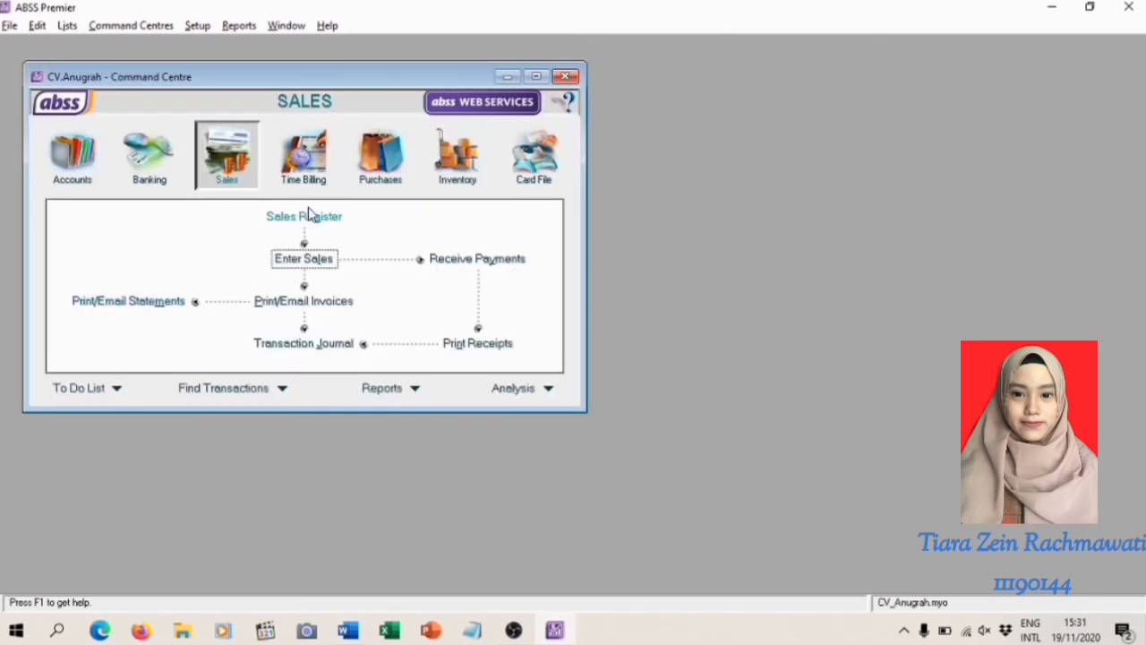
{"action": "left_click", "coordinate": [288, 262]}
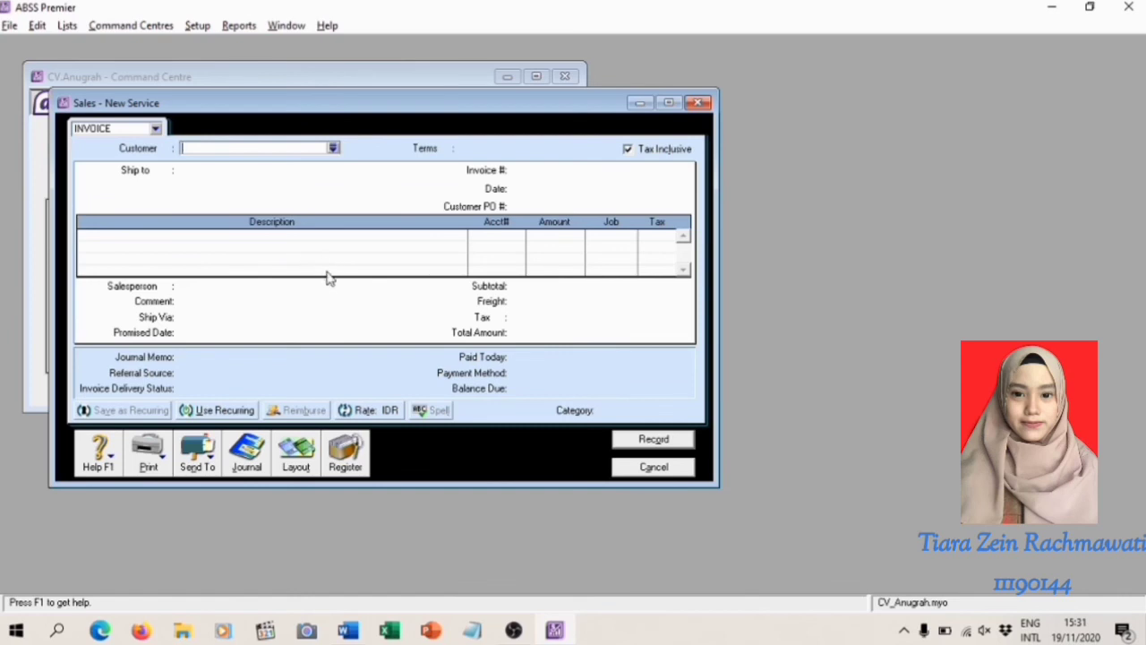
{"action": "left_click", "coordinate": [333, 148]}
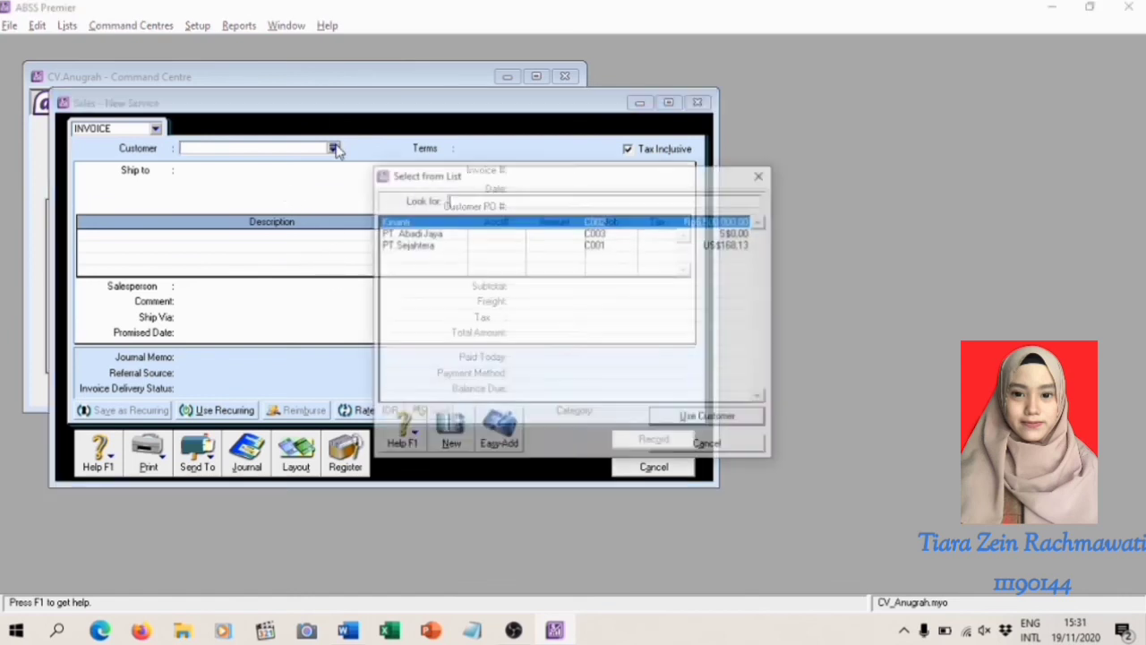
{"action": "double_click", "coordinate": [407, 244]}
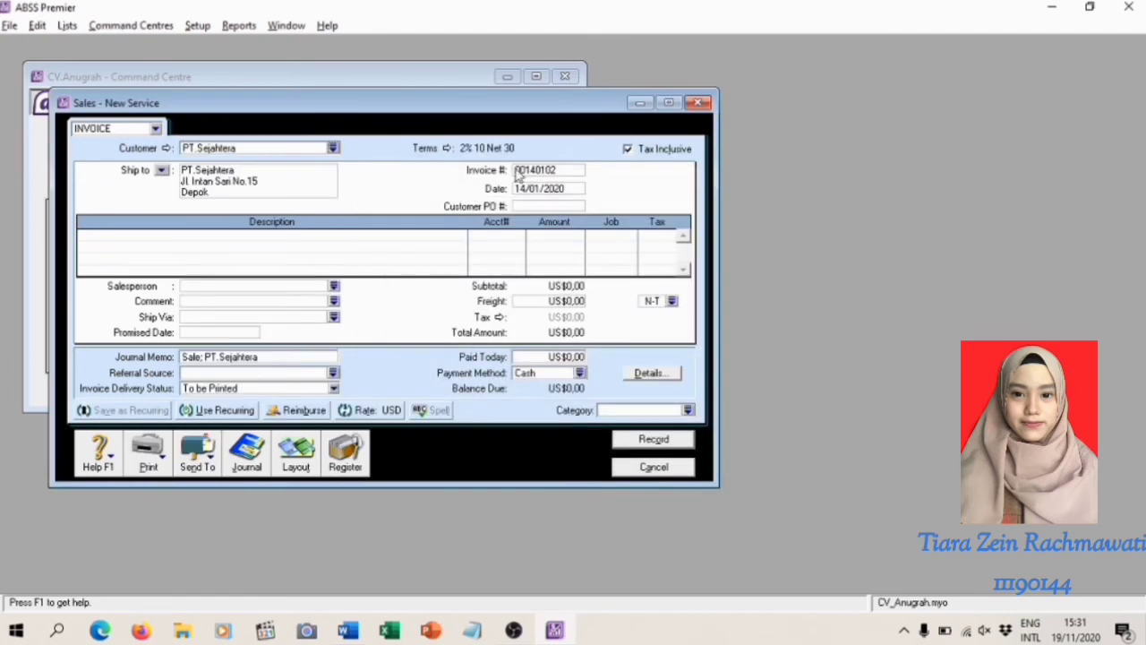
Set the invoice's credit terms to Day of Month after EOM, with balance due on the 10th and 0% early payment discount
{"action": "left_click", "coordinate": [445, 149]}
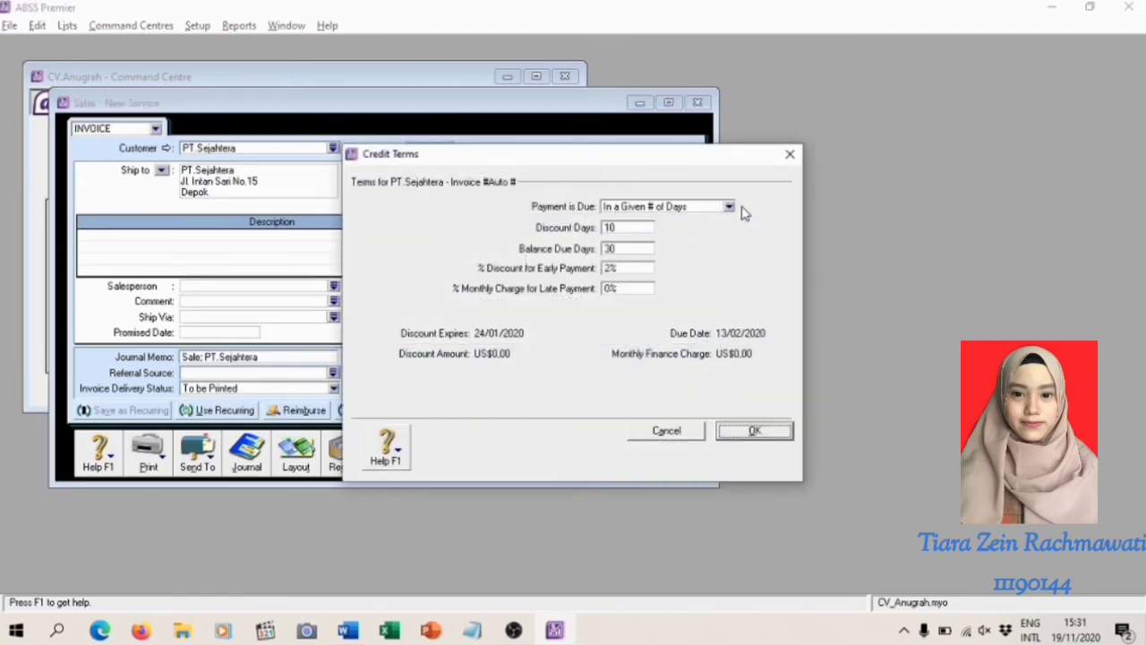
{"action": "left_click", "coordinate": [729, 207]}
{"action": "left_click", "coordinate": [667, 278]}
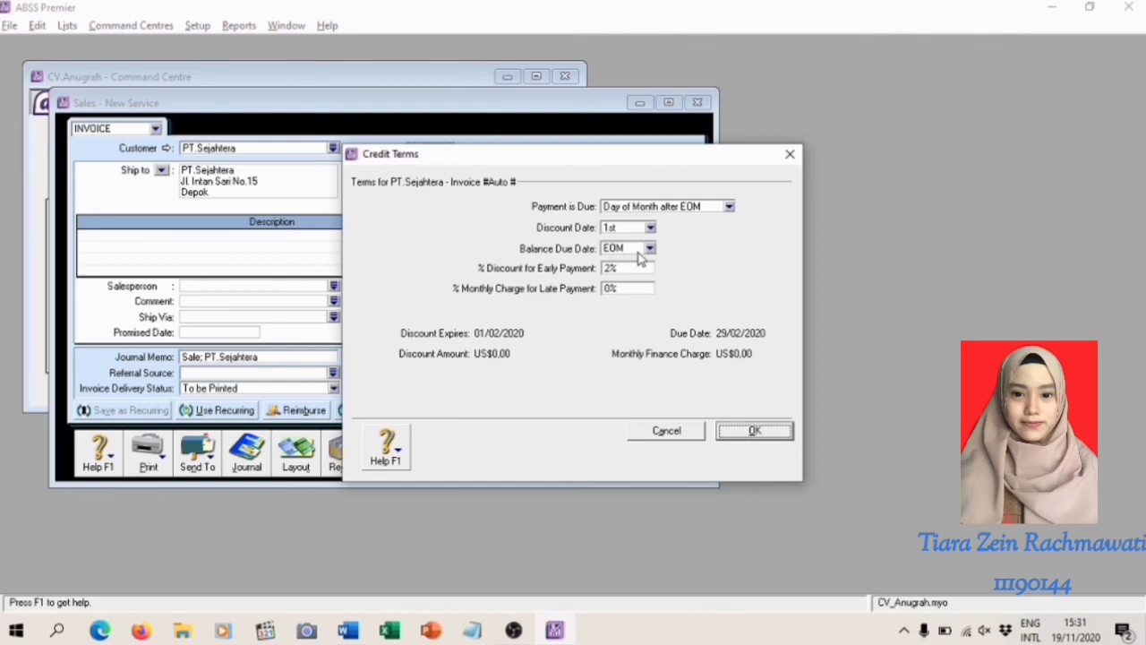
{"action": "left_click", "coordinate": [649, 248]}
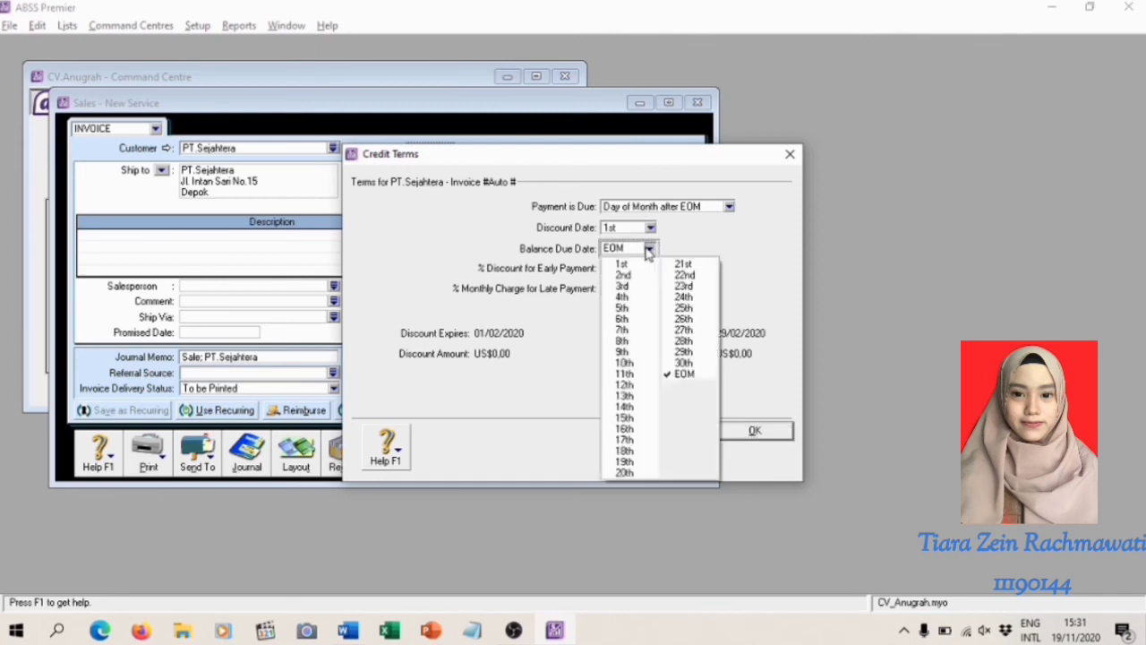
{"action": "left_click", "coordinate": [624, 363]}
{"action": "left_click", "coordinate": [631, 270]}
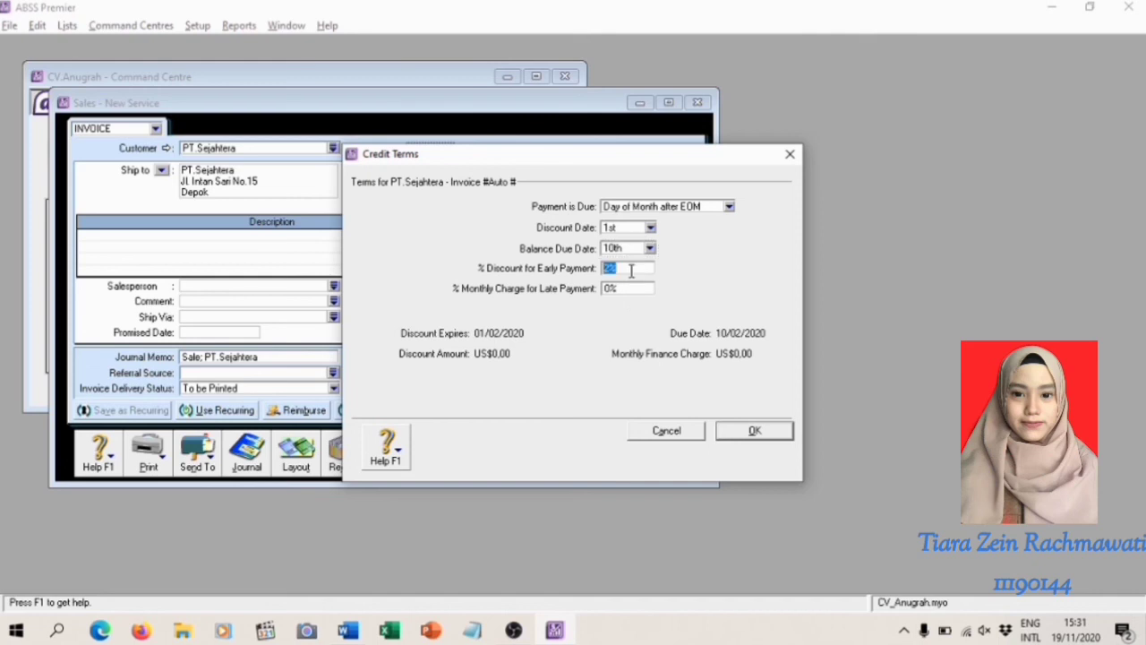
{"action": "type", "text": "0"}
{"action": "key", "text": "Return"}
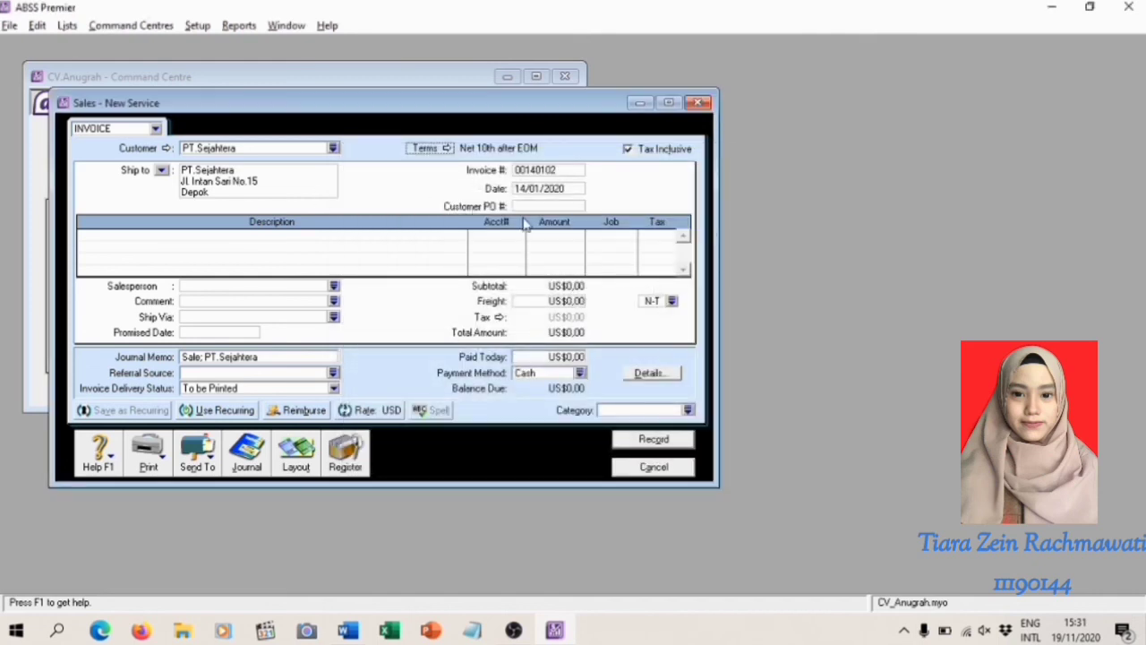
Number the invoice FJ160101 and try to change the day in its date
{"action": "left_click", "coordinate": [560, 170]}
{"action": "key", "text": "BackSpace"}
{"action": "type", "text": "D"}
{"action": "key", "text": "BackSpace"}
{"action": "type", "text": "FJ"}
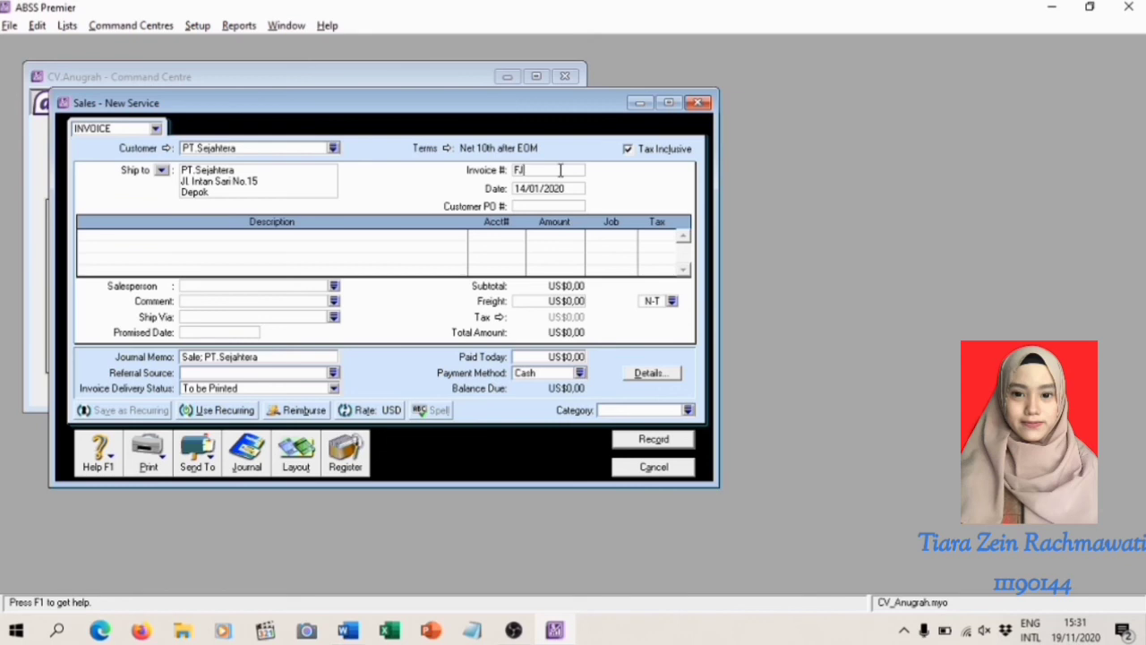
{"action": "type", "text": "160101"}
{"action": "left_click", "coordinate": [537, 188]}
{"action": "left_click", "coordinate": [524, 188]}
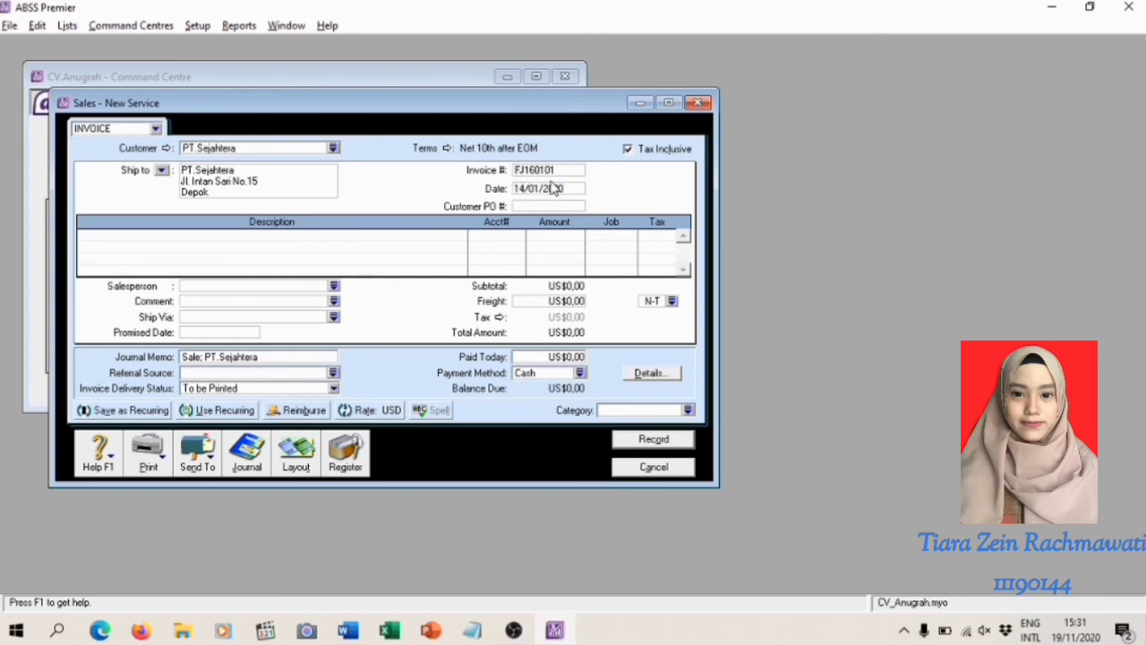
{"action": "key", "text": "BackSpace"}
{"action": "type", "text": "6"}
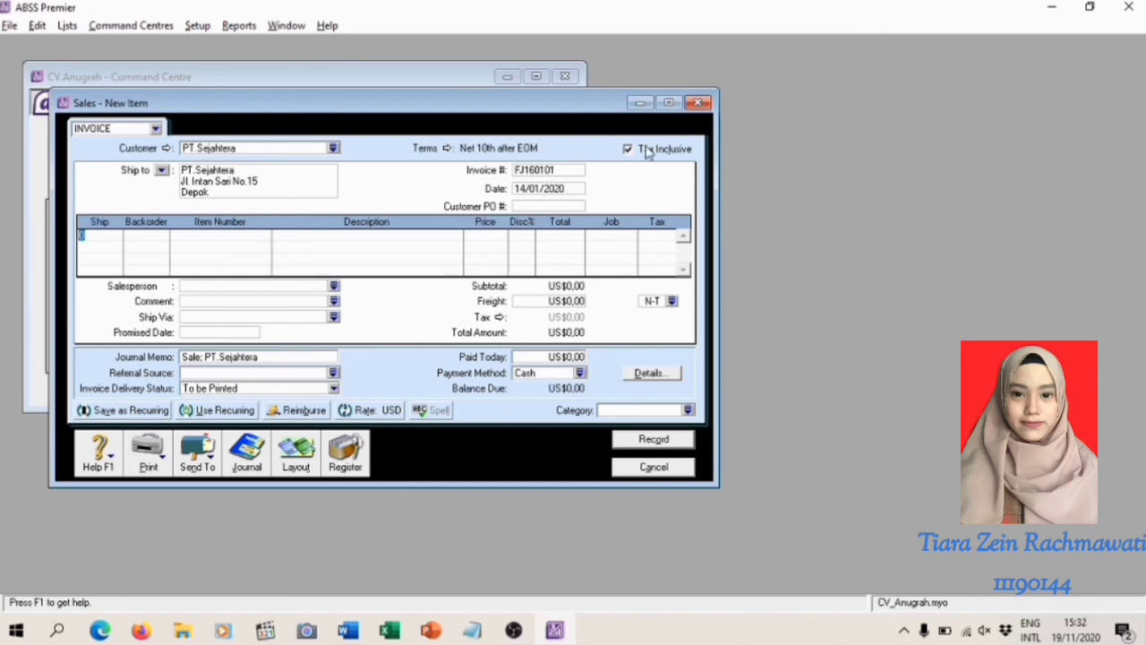
Switch the sale to the Item layout with Tax Inclusive off and enter a return line of -1 for item BZN
{"action": "left_click", "coordinate": [628, 150]}
{"action": "left_click", "coordinate": [629, 151]}
{"action": "left_click", "coordinate": [170, 261]}
{"action": "type", "text": "-1"}
{"action": "left_click", "coordinate": [204, 237]}
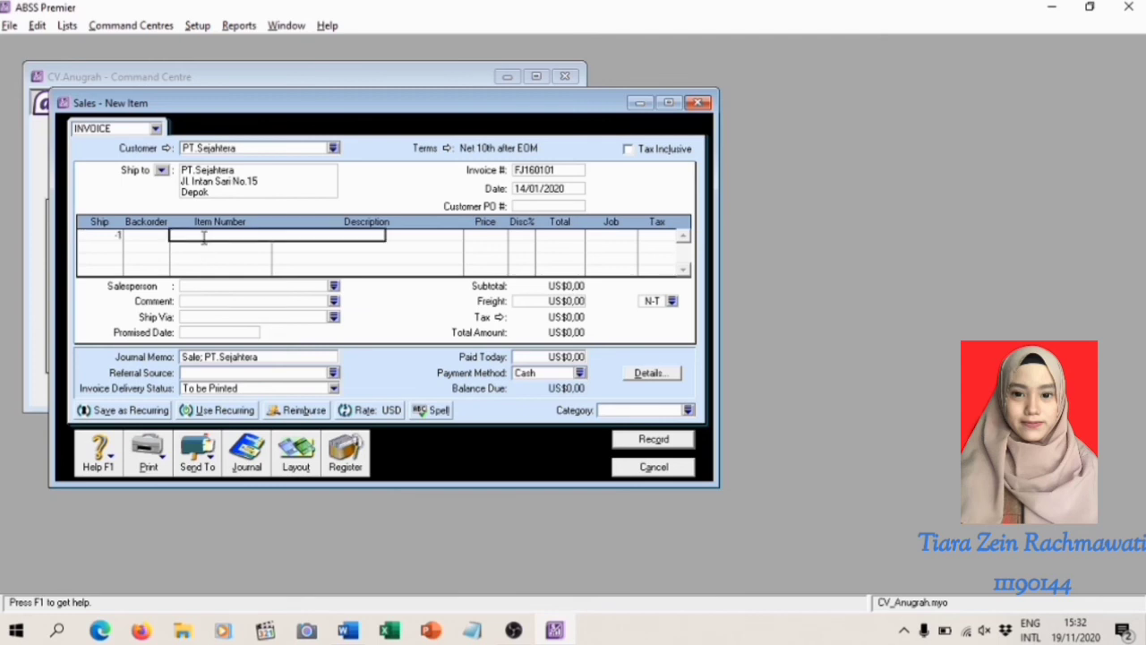
{"action": "type", "text": "BZN"}
{"action": "key", "text": "Return"}
Add a second return line of -1 for item LMP
{"action": "type", "text": "-1"}
{"action": "left_click", "coordinate": [186, 246]}
{"action": "type", "text": "LMMP"}
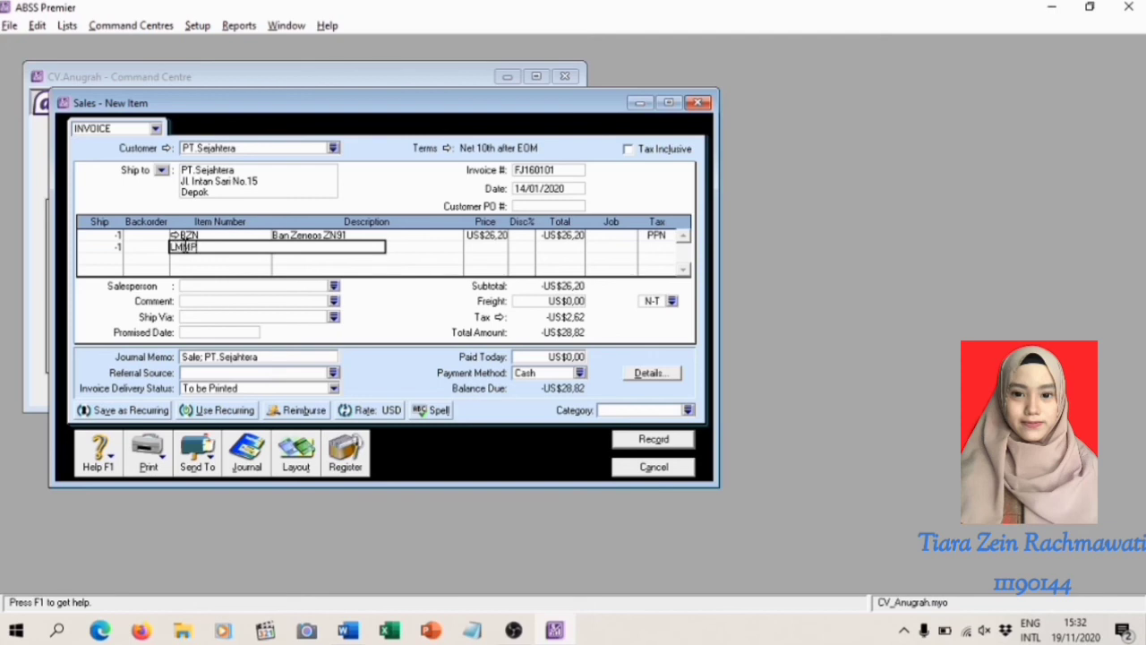
{"action": "key", "text": "BackSpace"}
{"action": "key", "text": "BackSpace"}
{"action": "type", "text": "R"}
{"action": "key", "text": "Return"}
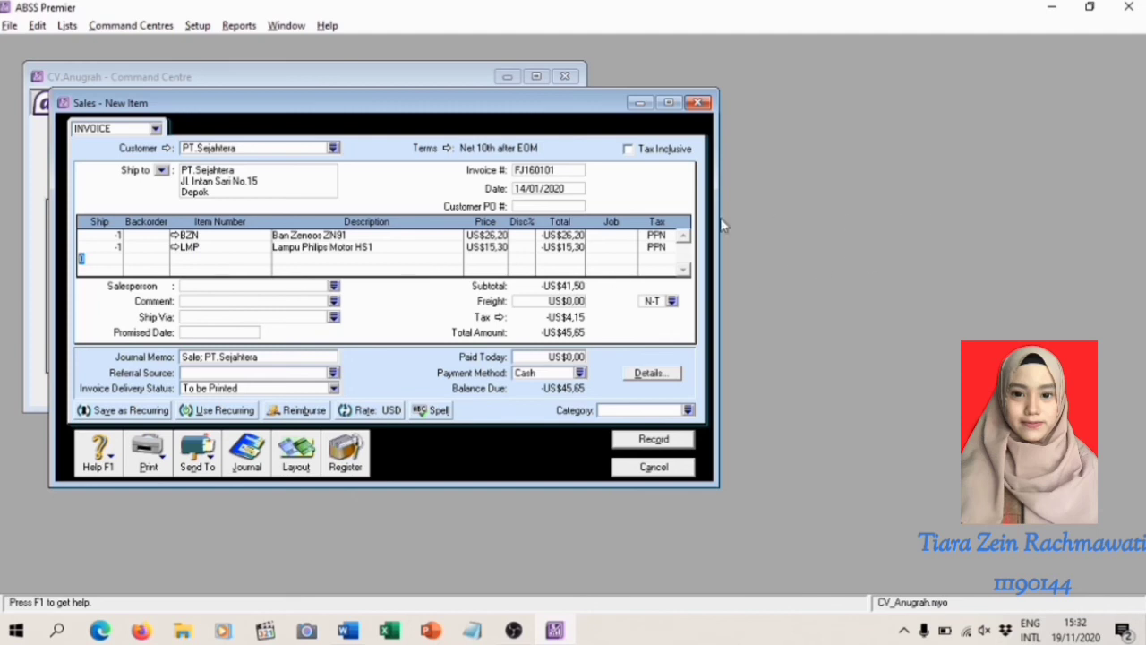
Assign job P to both returned item lines and record the PT.Sejahtera sales return
{"action": "left_click", "coordinate": [597, 235]}
{"action": "type", "text": "P"}
{"action": "left_click", "coordinate": [602, 247]}
{"action": "type", "text": "P"}
{"action": "left_click", "coordinate": [629, 411]}
{"action": "type", "text": "0"}
{"action": "left_click", "coordinate": [577, 239]}
{"action": "left_click", "coordinate": [590, 245]}
{"action": "left_click", "coordinate": [655, 444]}
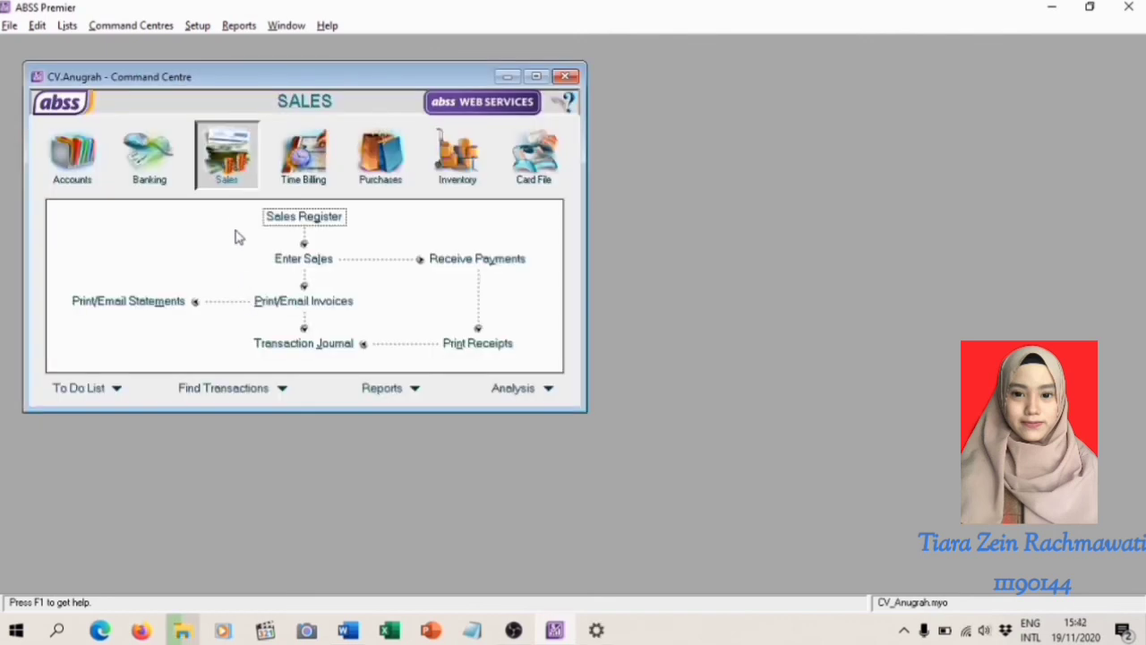
Apply the PT.Sejahtera return credit of US$45,65, dated 16/01/2020, to the open sale of 12/01/2020 and record the settlement
{"action": "left_click", "coordinate": [334, 217]}
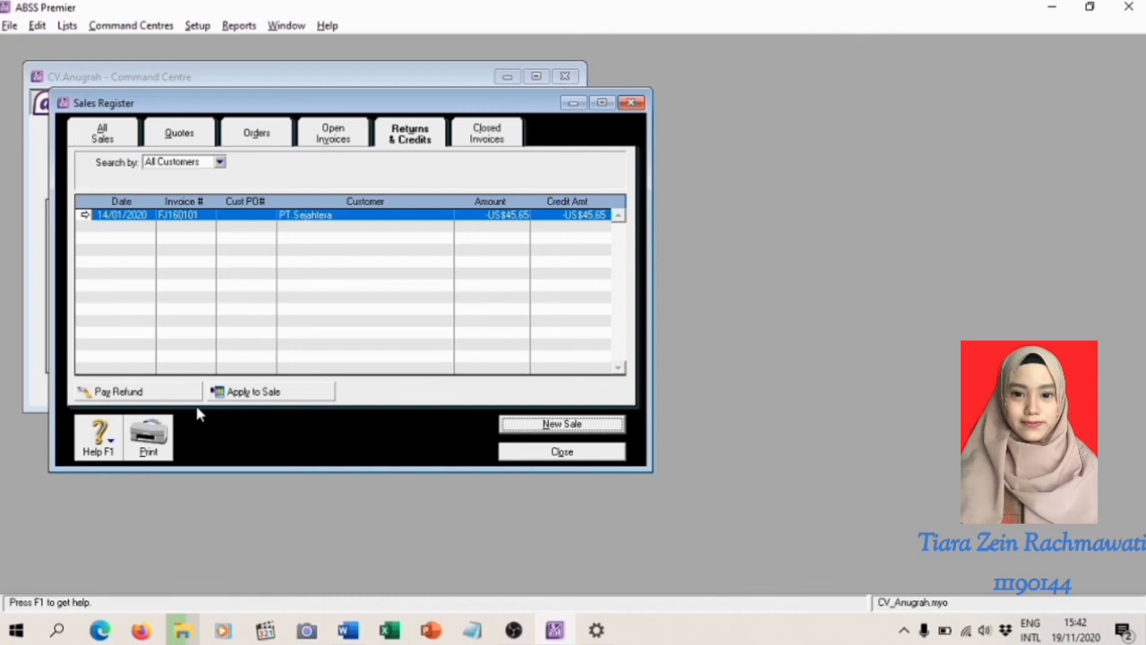
{"action": "left_click", "coordinate": [224, 392]}
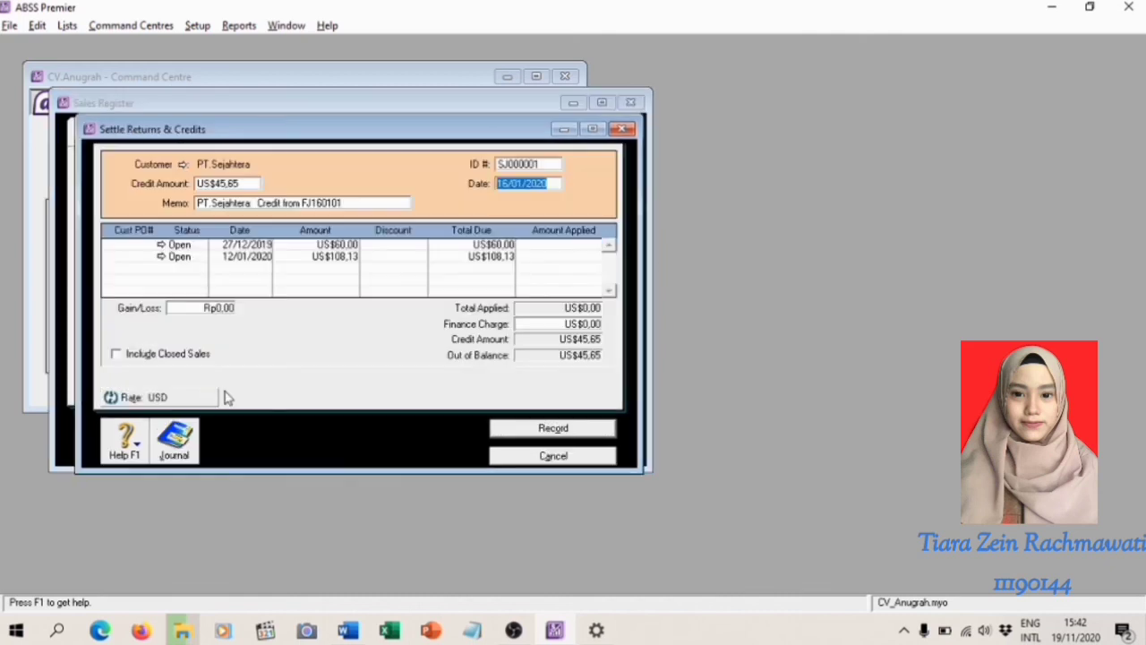
{"action": "left_click", "coordinate": [511, 184]}
{"action": "left_click", "coordinate": [578, 258]}
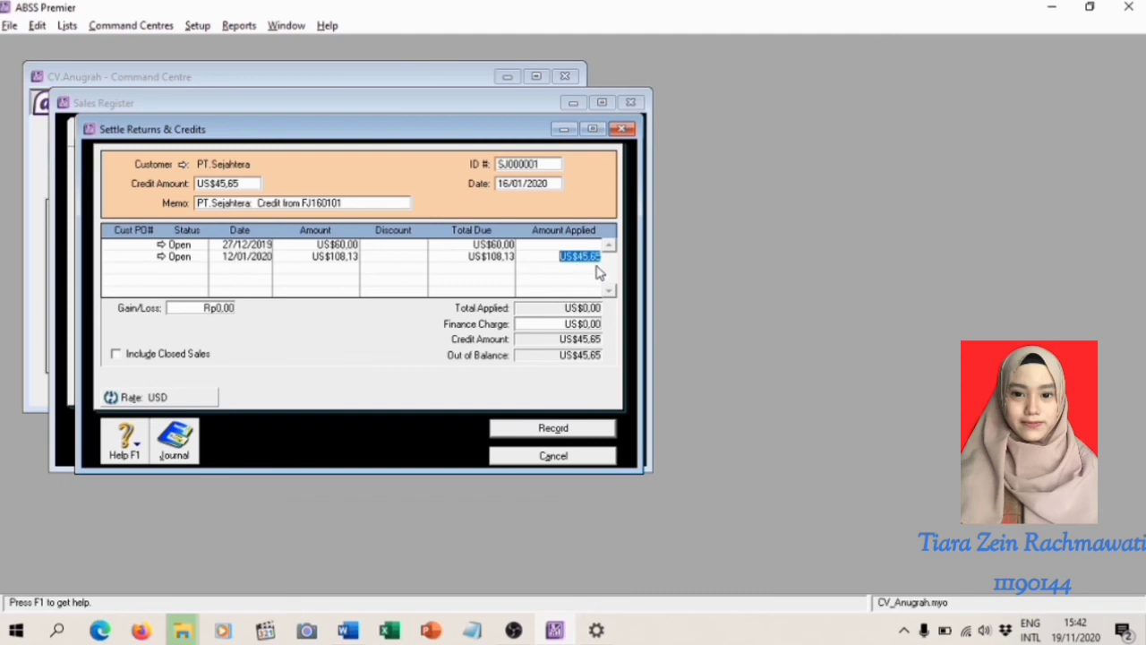
{"action": "left_click", "coordinate": [236, 186]}
{"action": "left_click", "coordinate": [570, 327]}
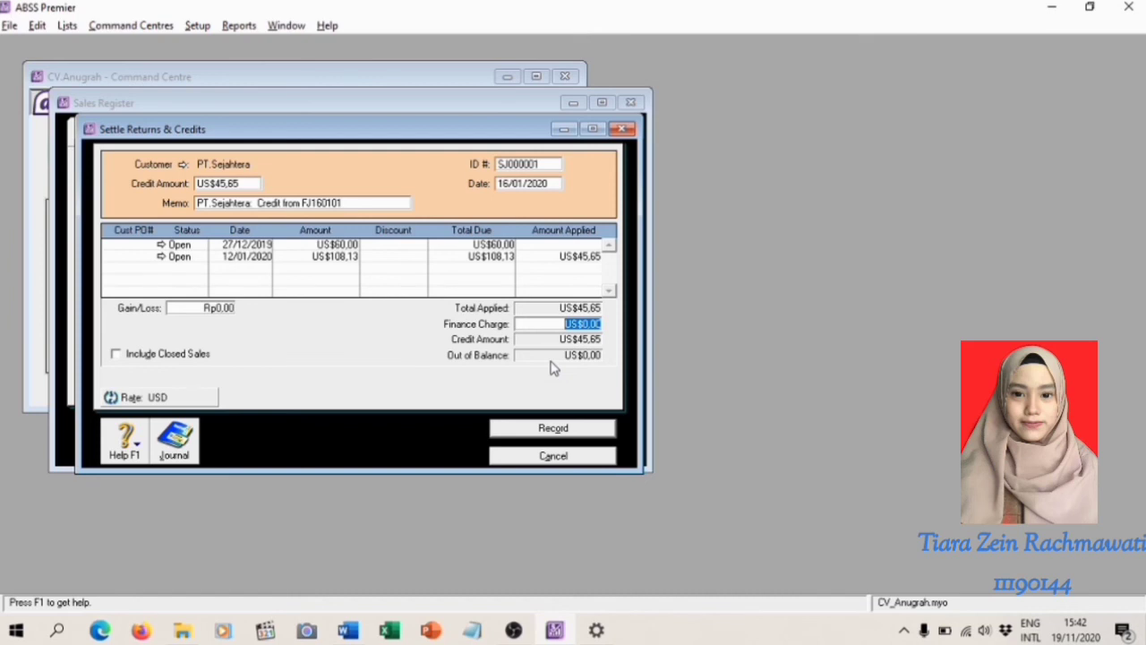
{"action": "left_click", "coordinate": [553, 429]}
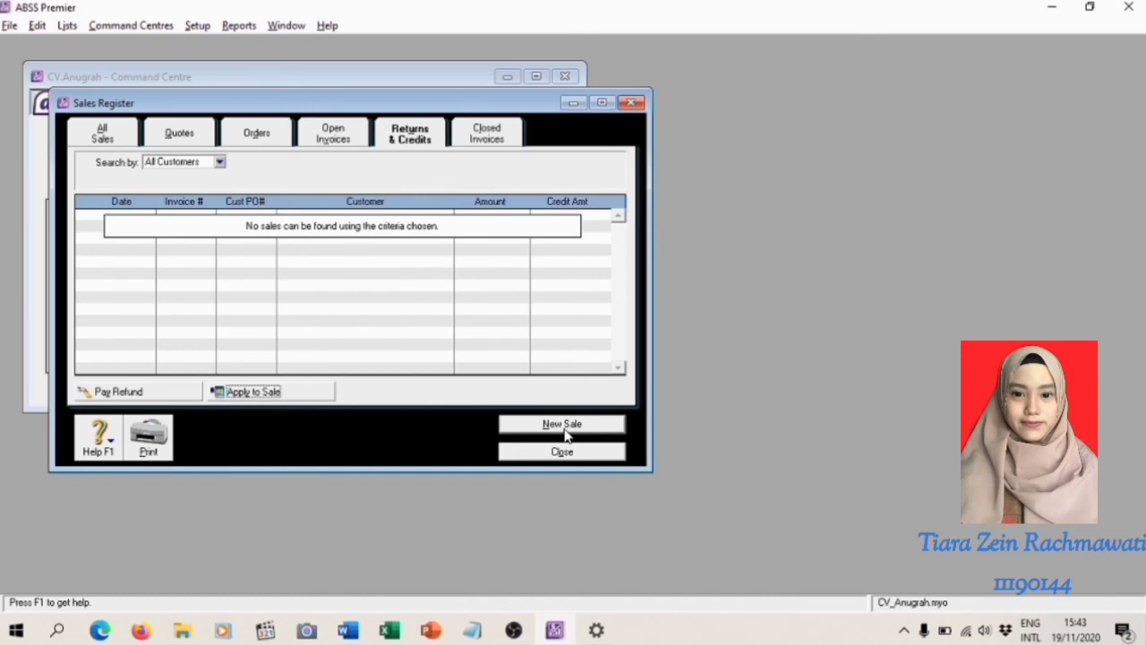
Close the sales register and review the January 2020 sales entries, including FJ160101, in the Transaction Journal
{"action": "left_click", "coordinate": [632, 103]}
{"action": "left_click", "coordinate": [306, 342]}
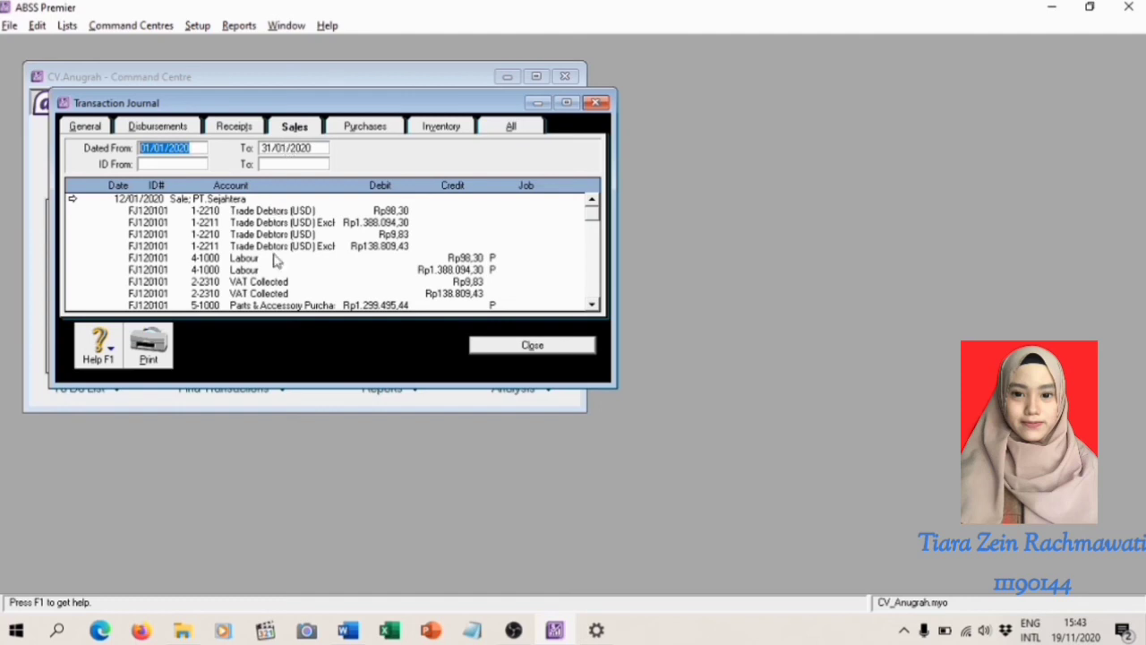
{"action": "left_click_drag", "start_coordinate": [277, 385], "coordinate": [261, 573]}
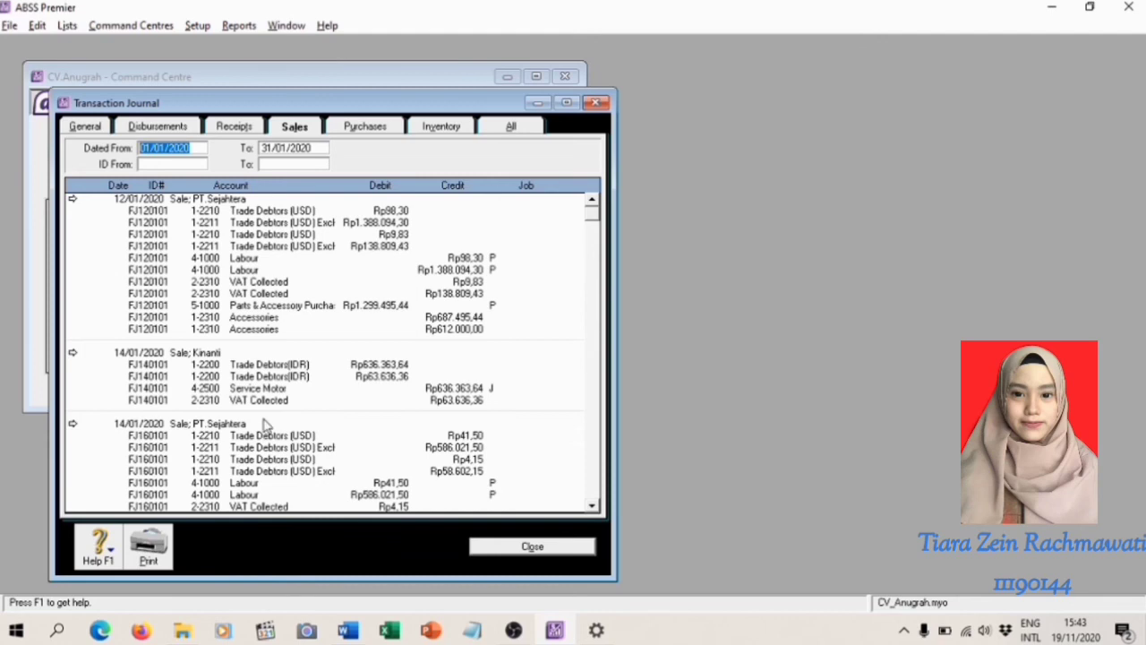
{"action": "left_click", "coordinate": [523, 547]}
Switch to the Word training module and read the instructions and sample Transaction Journal for the sales return
{"action": "key", "text": "alt+Tab"}
{"action": "scroll", "coordinate": [527, 459], "scroll_direction": "down", "scroll_amount": 15}
{"action": "scroll", "coordinate": [526, 459], "scroll_direction": "down", "scroll_amount": 20}
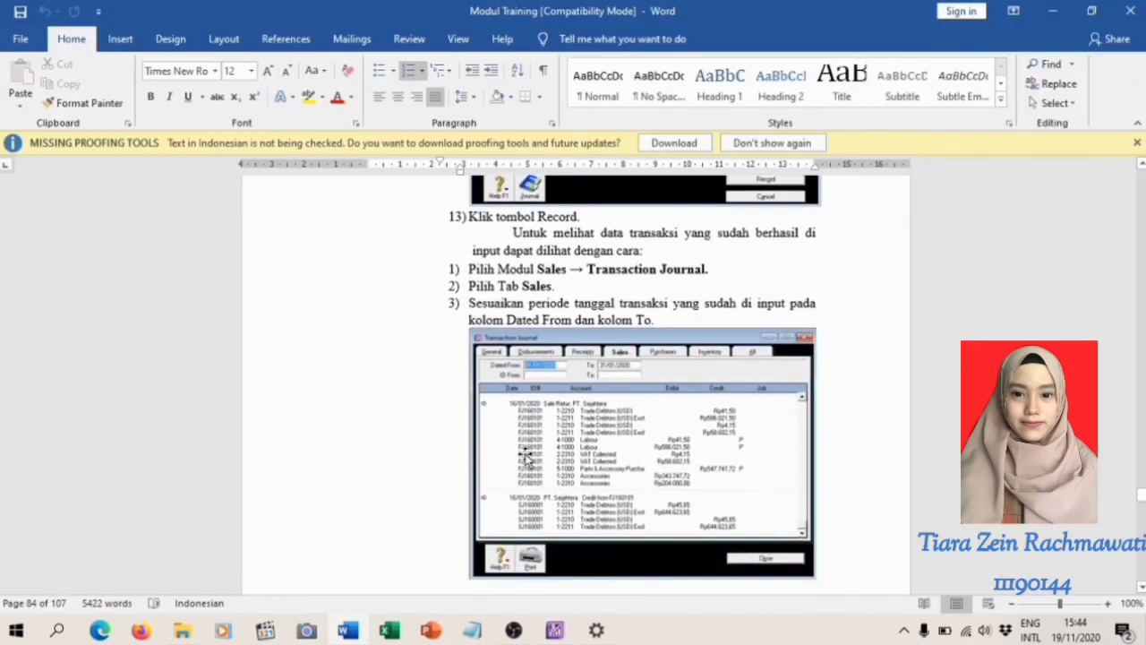
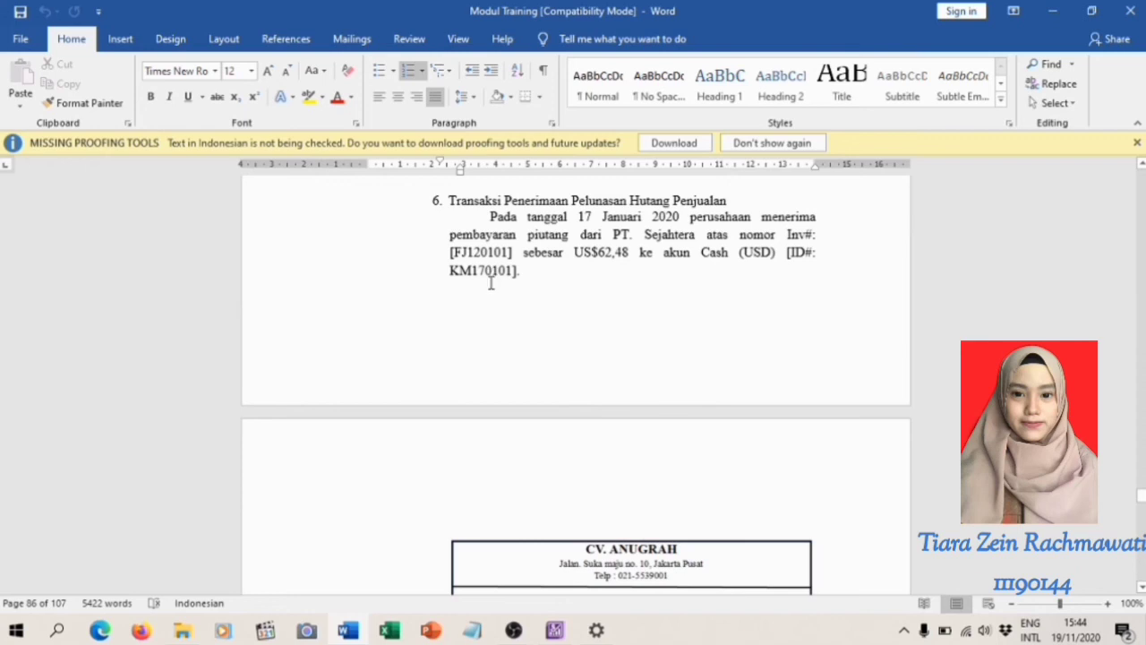
Read the PT. Sejahtera receipt exercise, then switch to ABSS Premier and open a Receive Payments entry for customer PT.Sejahtera
{"action": "scroll", "coordinate": [618, 502], "scroll_direction": "down", "scroll_amount": 2}
{"action": "scroll", "coordinate": [624, 526], "scroll_direction": "down", "scroll_amount": 5}
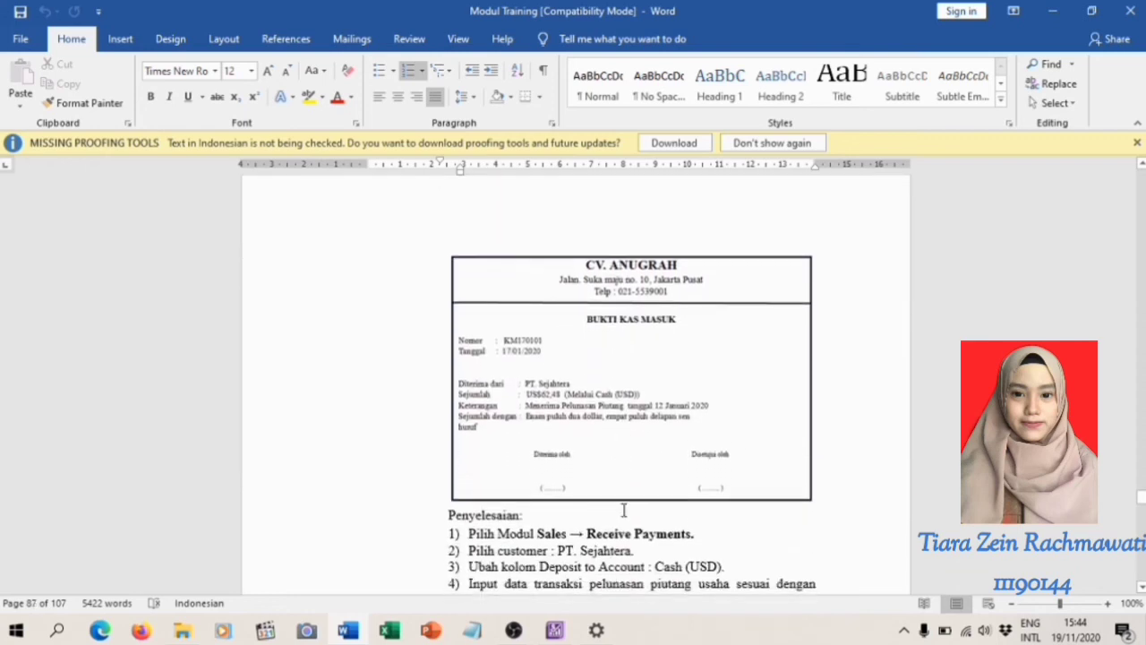
{"action": "scroll", "coordinate": [624, 511], "scroll_direction": "down", "scroll_amount": 1}
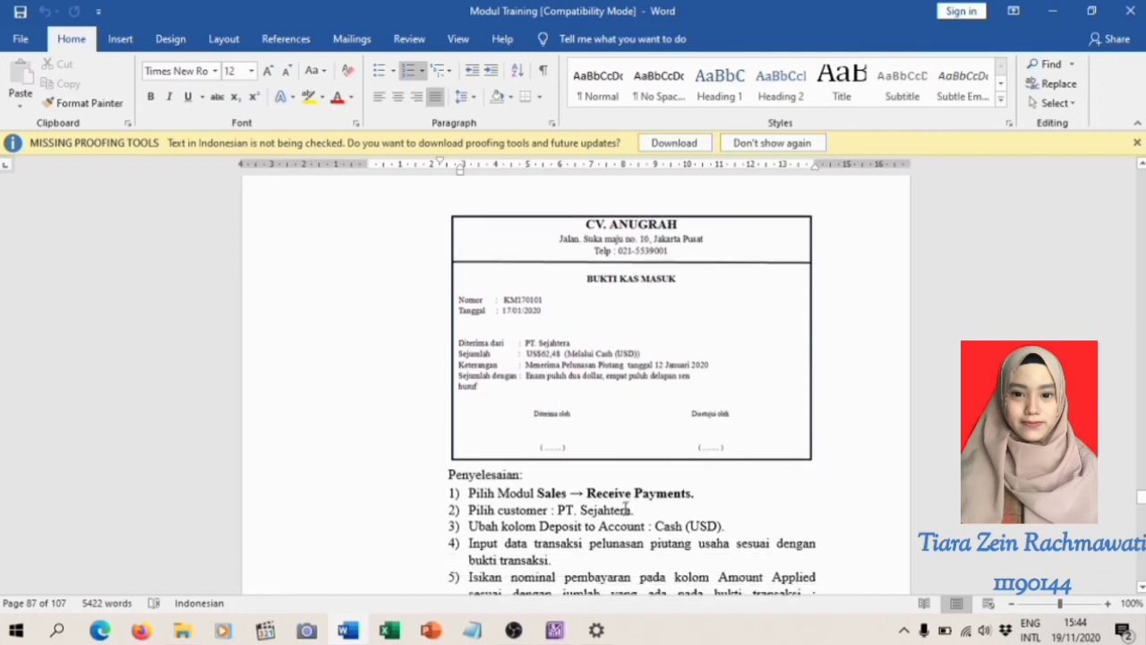
{"action": "left_click", "coordinate": [555, 630]}
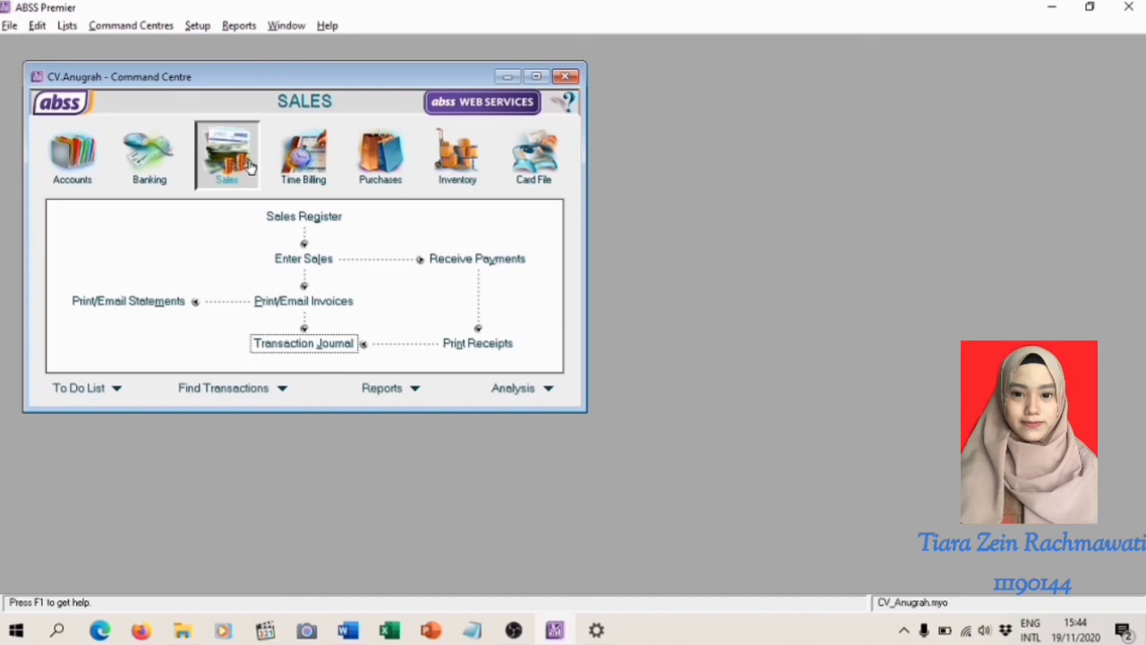
{"action": "left_click", "coordinate": [464, 259]}
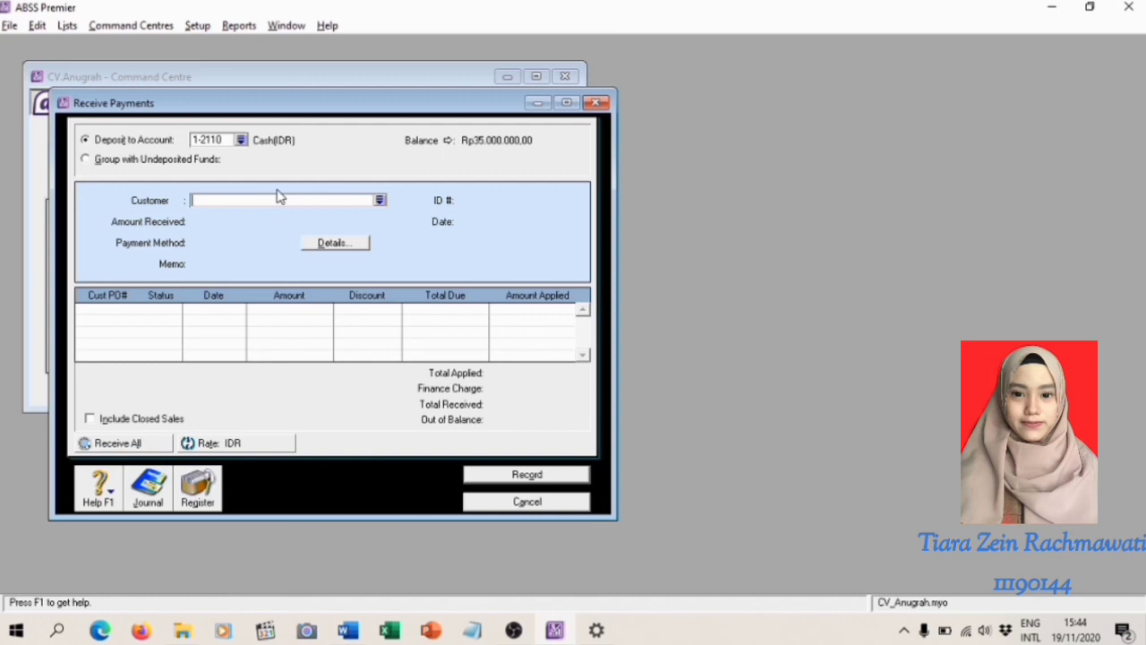
{"action": "left_click", "coordinate": [380, 199]}
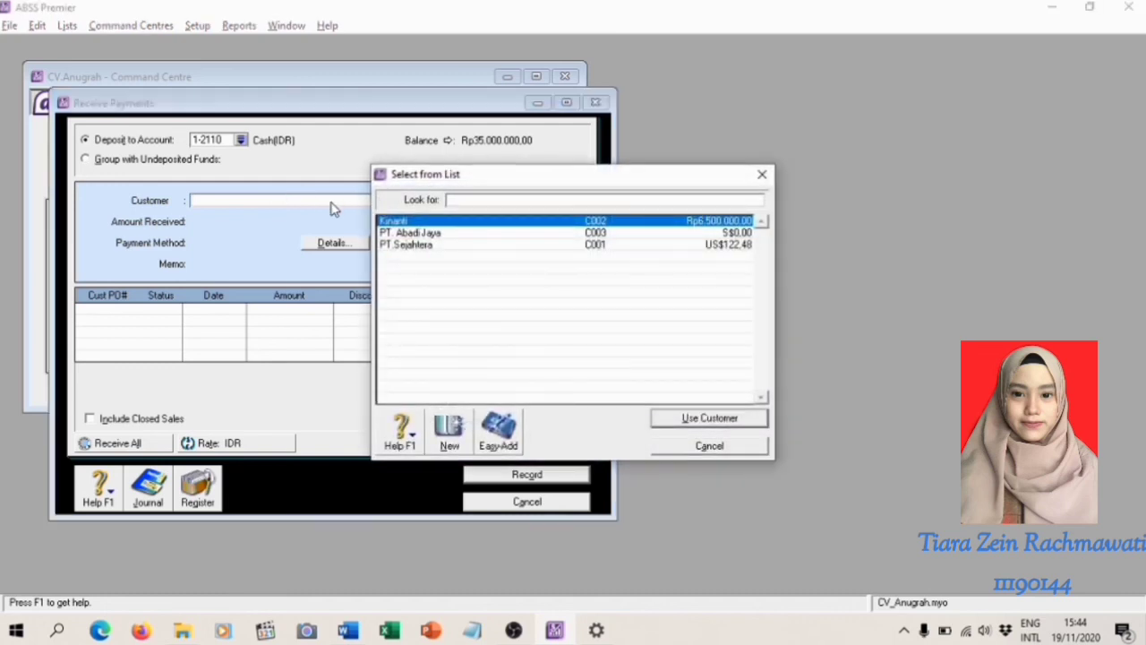
{"action": "double_click", "coordinate": [410, 245]}
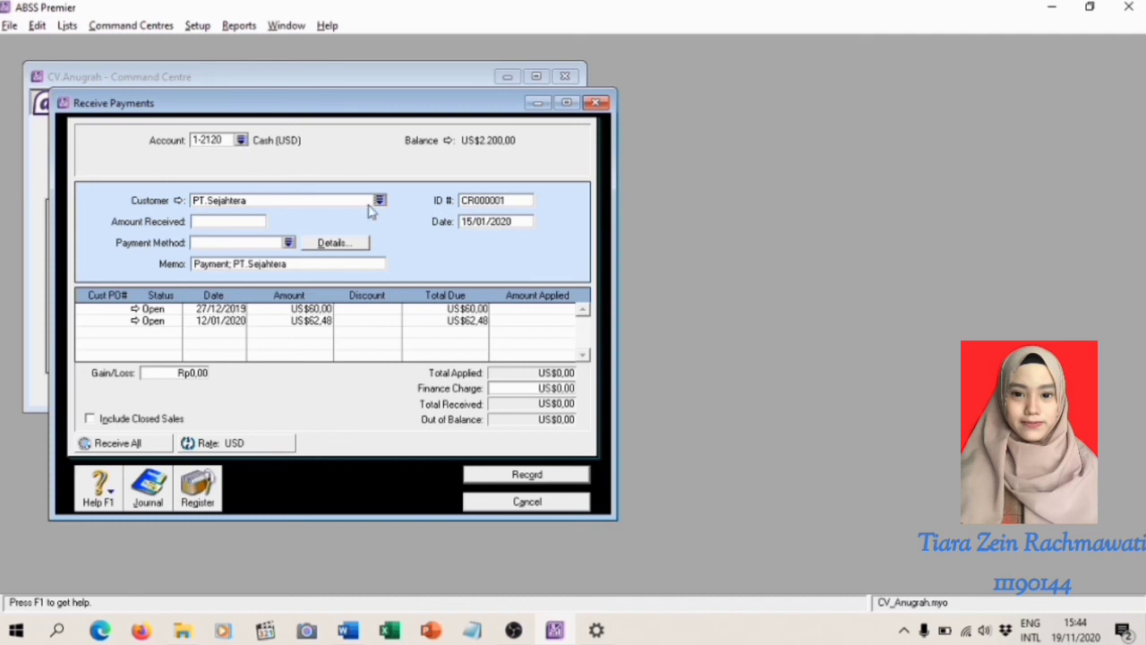
Set the payment's ID number to KM170101 and its date to 17/01/2020
{"action": "left_click", "coordinate": [502, 199]}
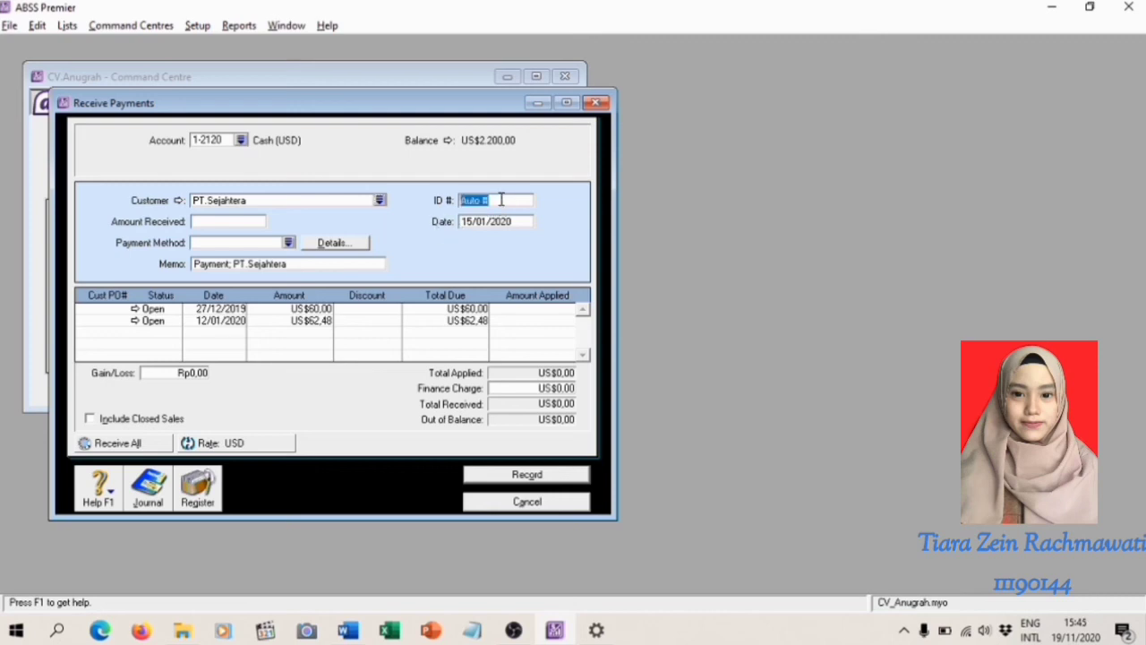
{"action": "key", "text": "BackSpace"}
{"action": "type", "text": "KM170101"}
{"action": "left_click", "coordinate": [474, 222]}
{"action": "left_click", "coordinate": [473, 222]}
{"action": "key", "text": "BackSpace"}
{"action": "type", "text": "8"}
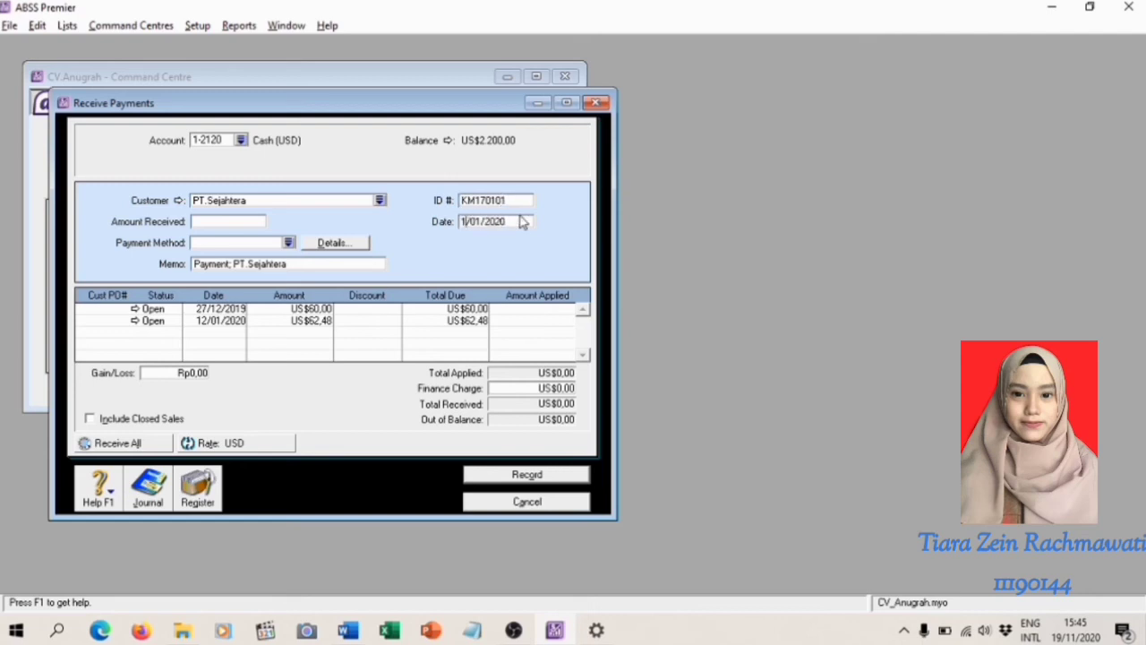
{"action": "key", "text": "BackSpace"}
{"action": "type", "text": "7"}
Apply US$62,48 to the open sale dated 12/01/2020 and enter the same figure as the amount received
{"action": "left_click", "coordinate": [541, 320]}
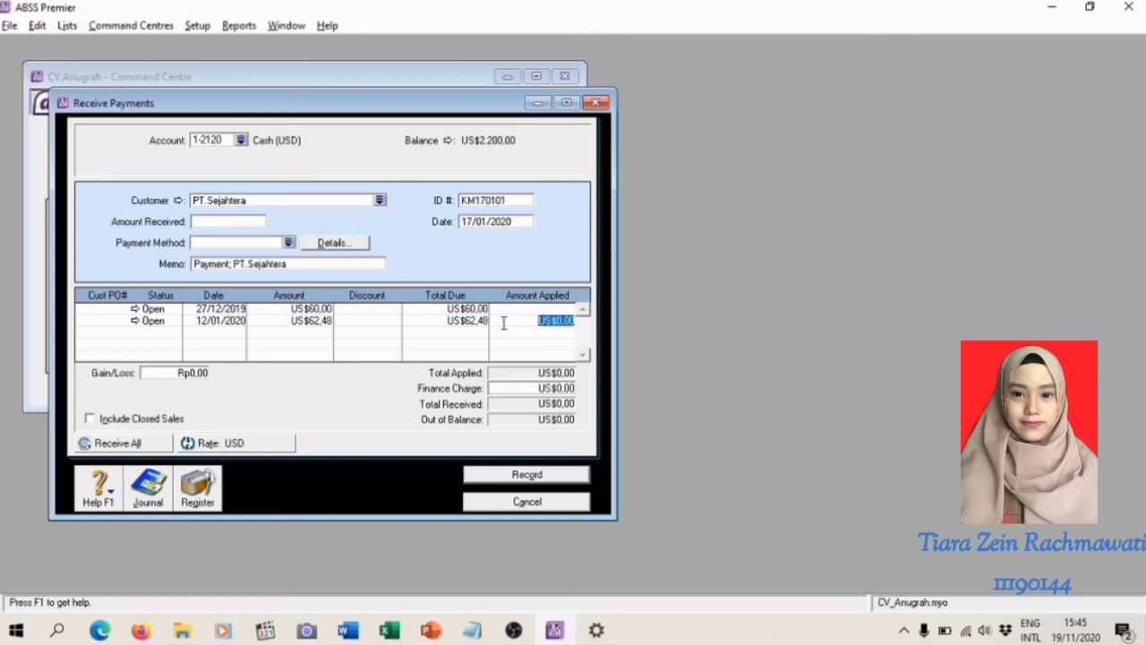
{"action": "key", "text": "BackSpace"}
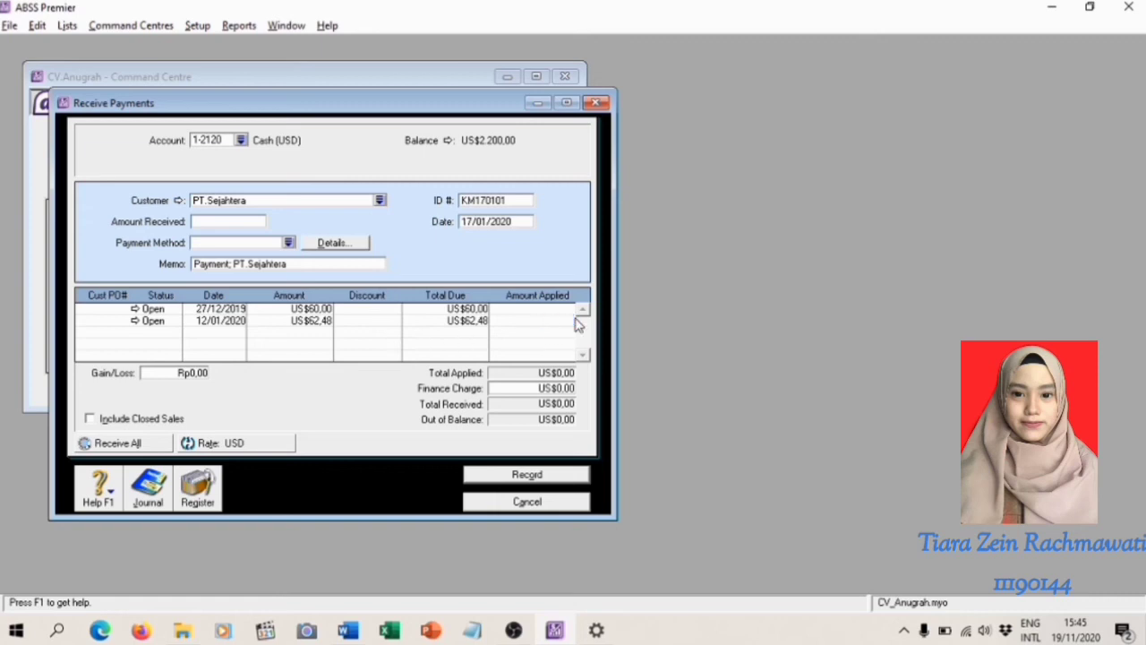
{"action": "type", "text": "62,48"}
{"action": "key", "text": "Tab"}
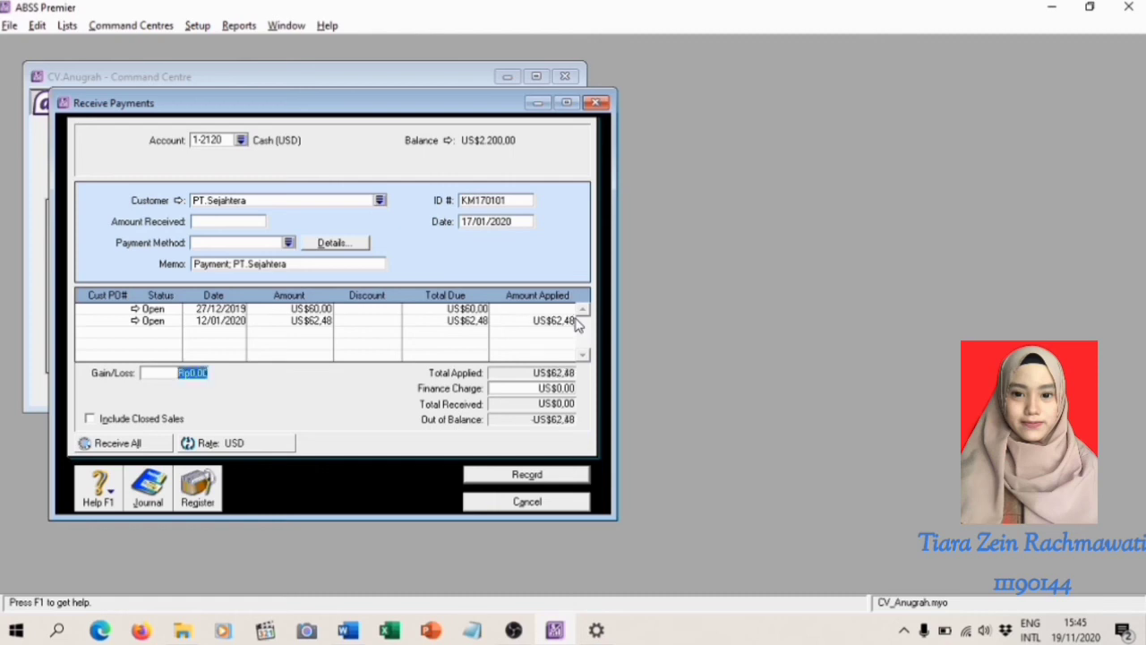
{"action": "left_click", "coordinate": [215, 225]}
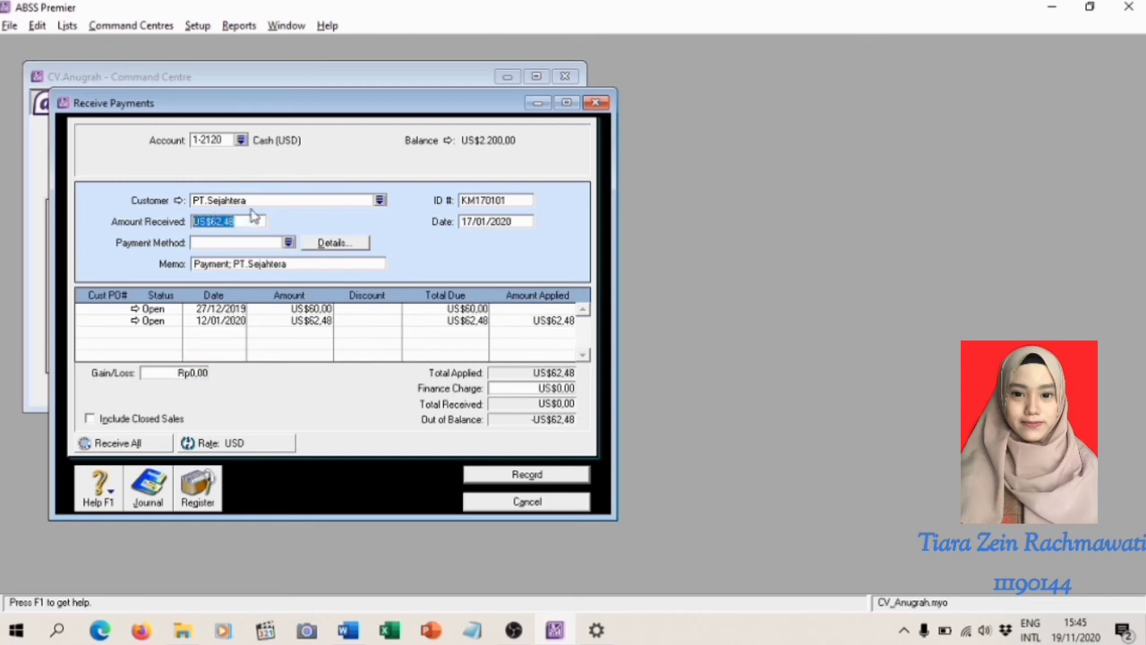
{"action": "left_click", "coordinate": [541, 318]}
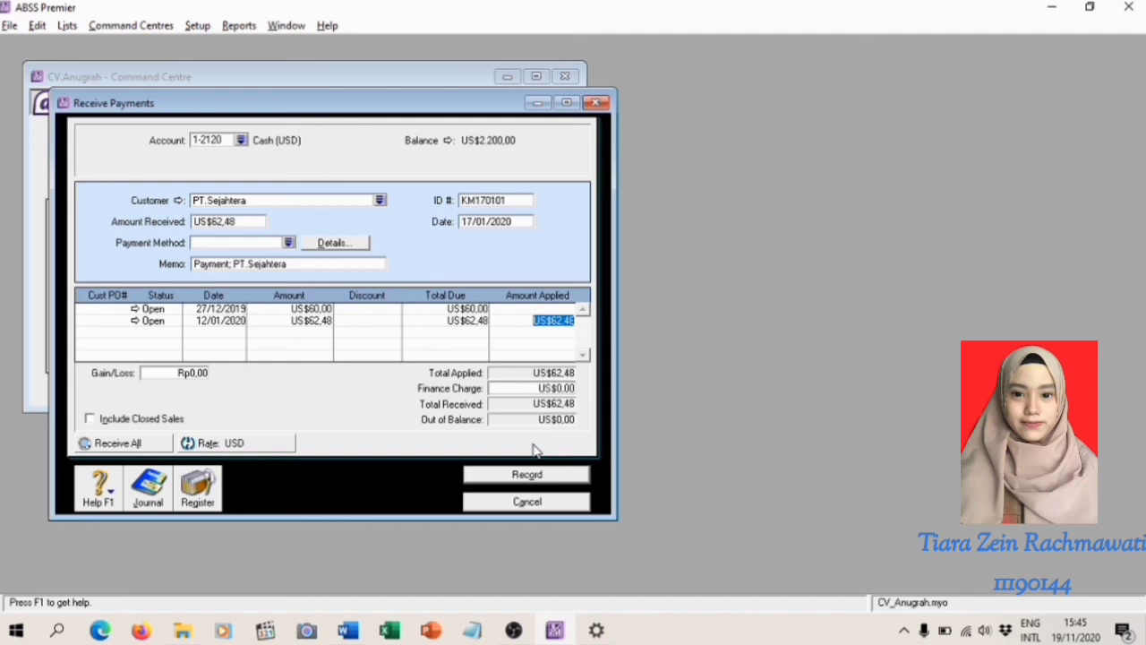
Review the recap of the PT.Sejahtera payment and record the transaction
{"action": "key", "text": "ctrl+r"}
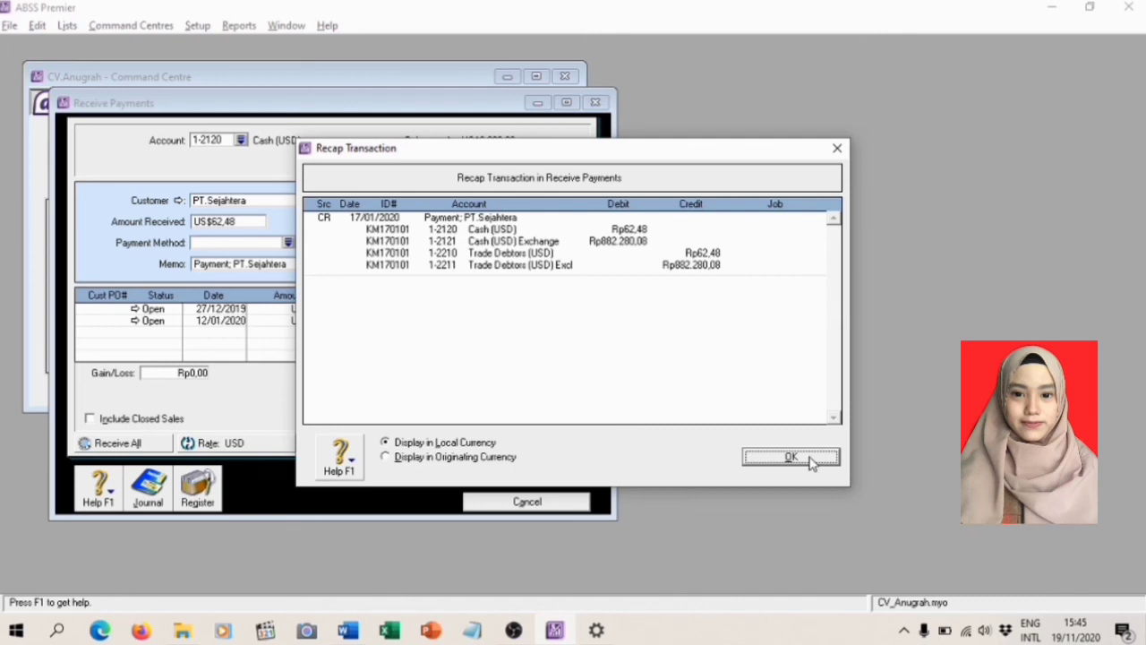
{"action": "left_click", "coordinate": [792, 458]}
{"action": "left_click", "coordinate": [525, 476]}
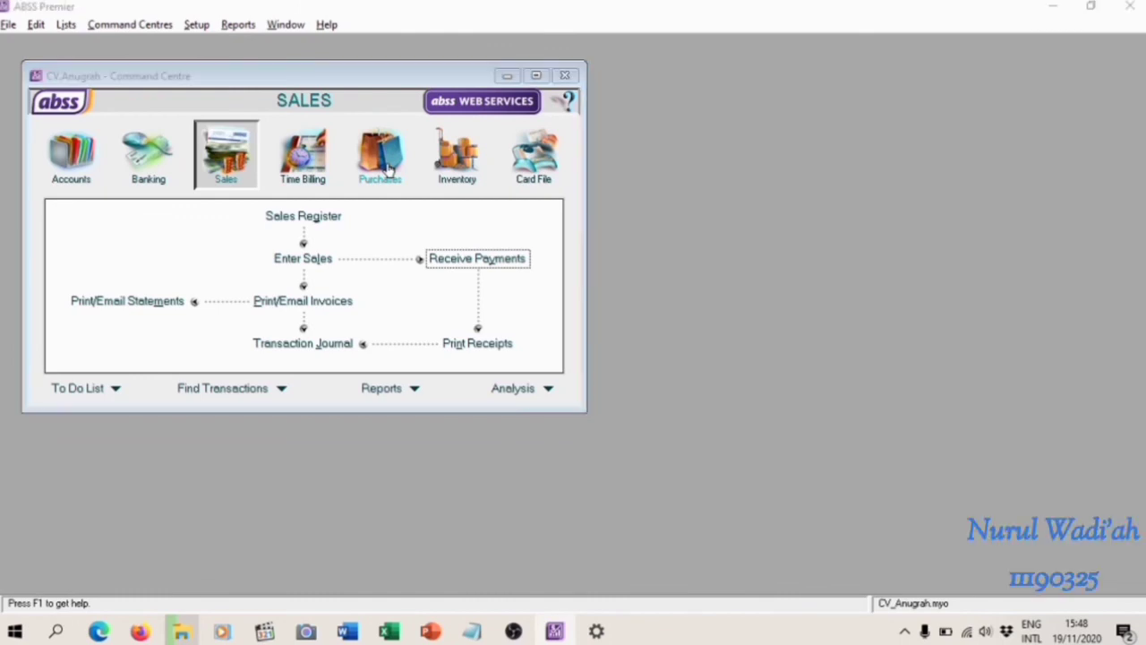
Switch to the Modul Training document in Word and read the telephone expense exercise in the Account and Banking section
{"action": "key", "text": "alt+Tab"}
{"action": "key", "text": "alt+Tab"}
{"action": "key", "text": "alt+Tab"}
{"action": "key", "text": "alt+Tab"}
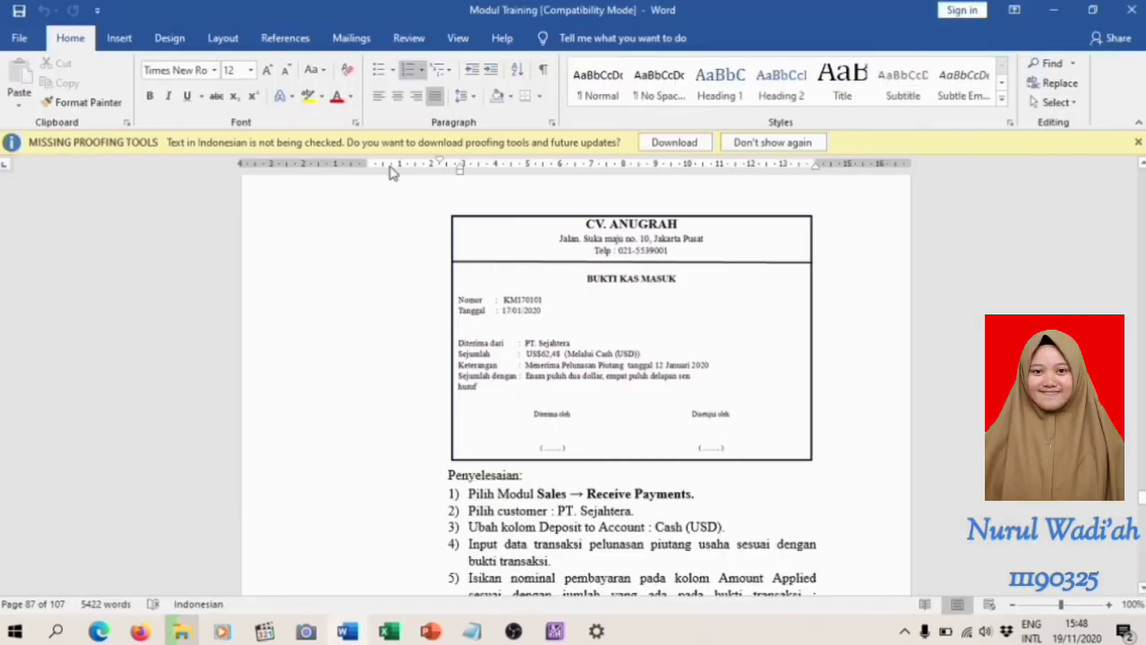
{"action": "scroll", "coordinate": [410, 292], "scroll_direction": "down", "scroll_amount": 5}
{"action": "scroll", "coordinate": [511, 419], "scroll_direction": "down", "scroll_amount": 15}
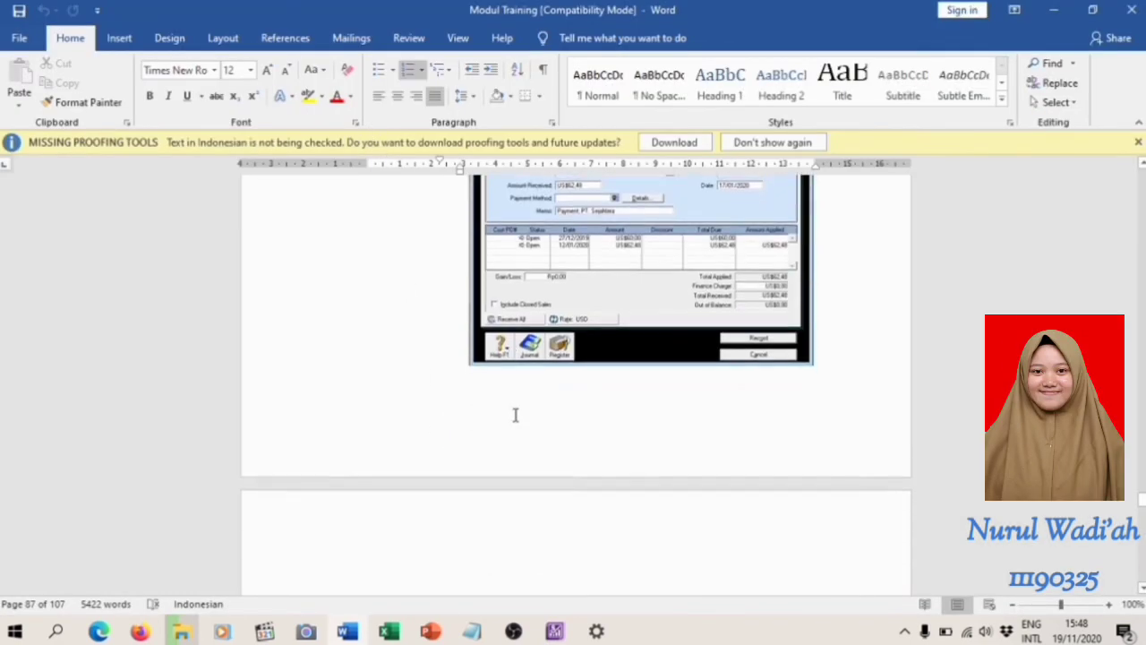
{"action": "scroll", "coordinate": [561, 411], "scroll_direction": "down", "scroll_amount": 2}
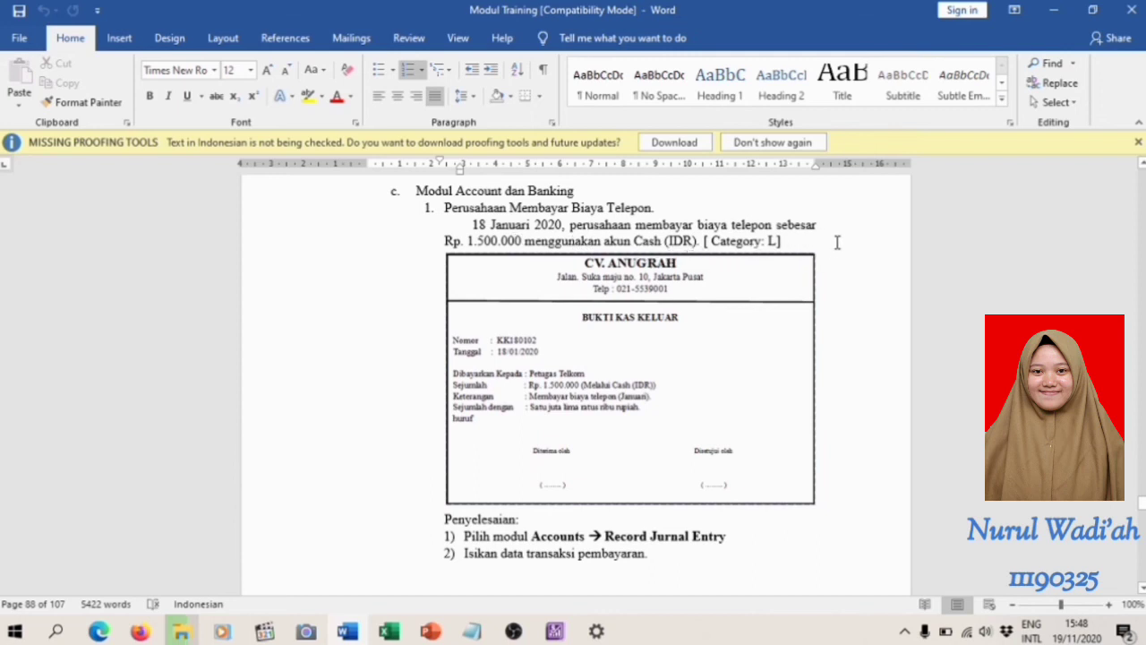
Switch to ABSS Premier and open a new Record Journal Entry in the Accounts module
{"action": "key", "text": "alt+Tab"}
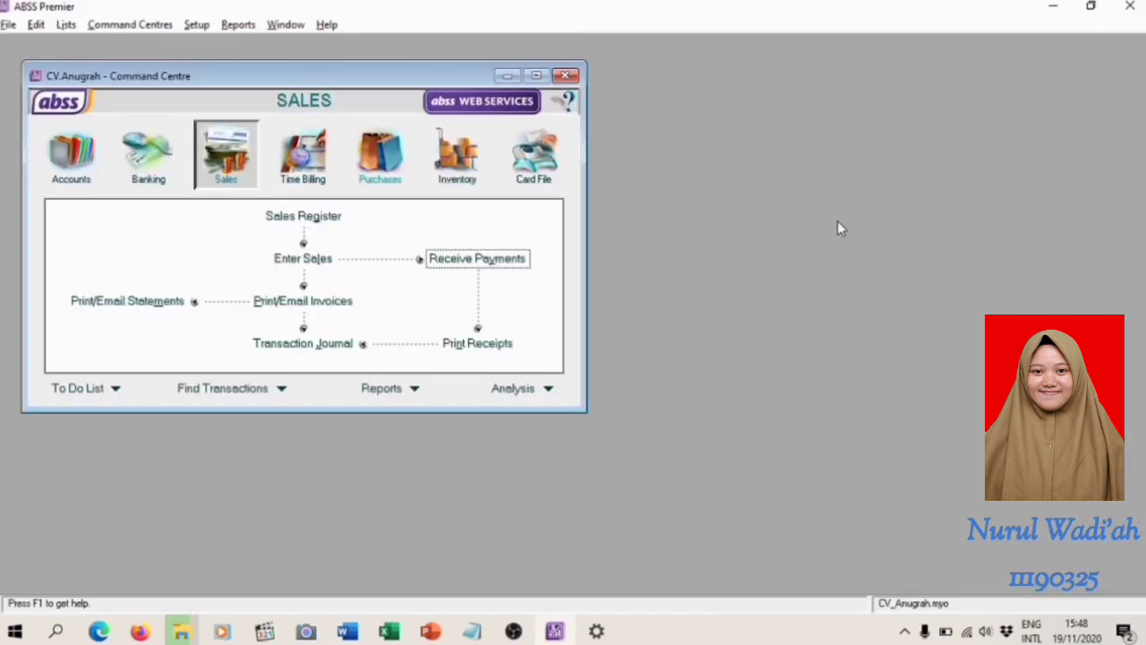
{"action": "left_click", "coordinate": [87, 176]}
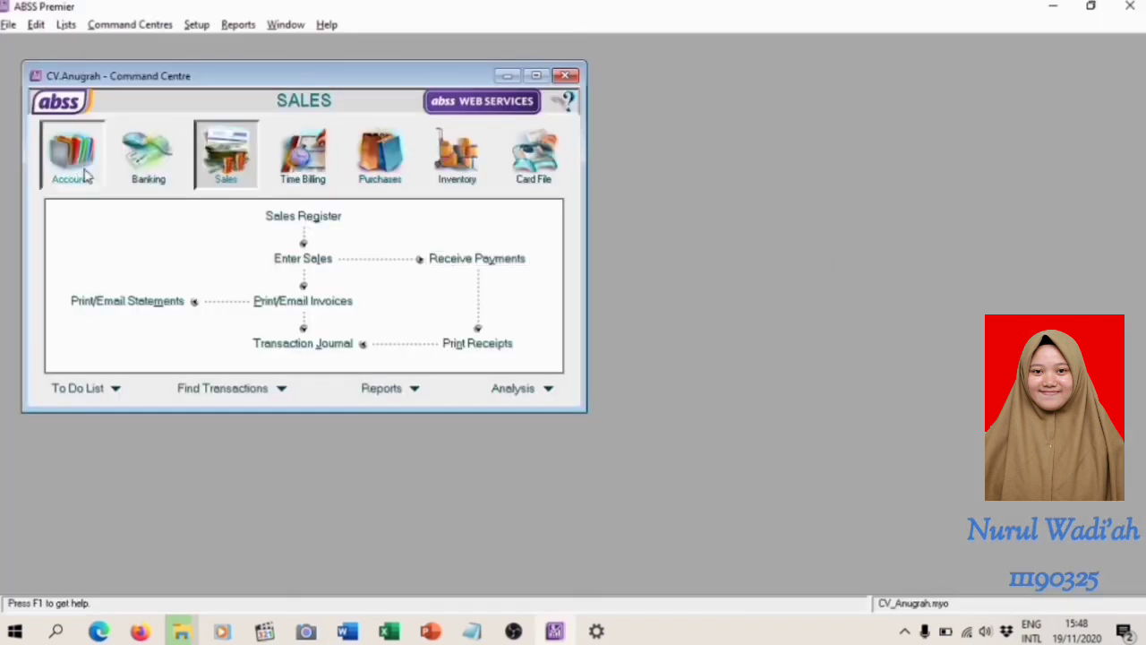
{"action": "left_click", "coordinate": [319, 295]}
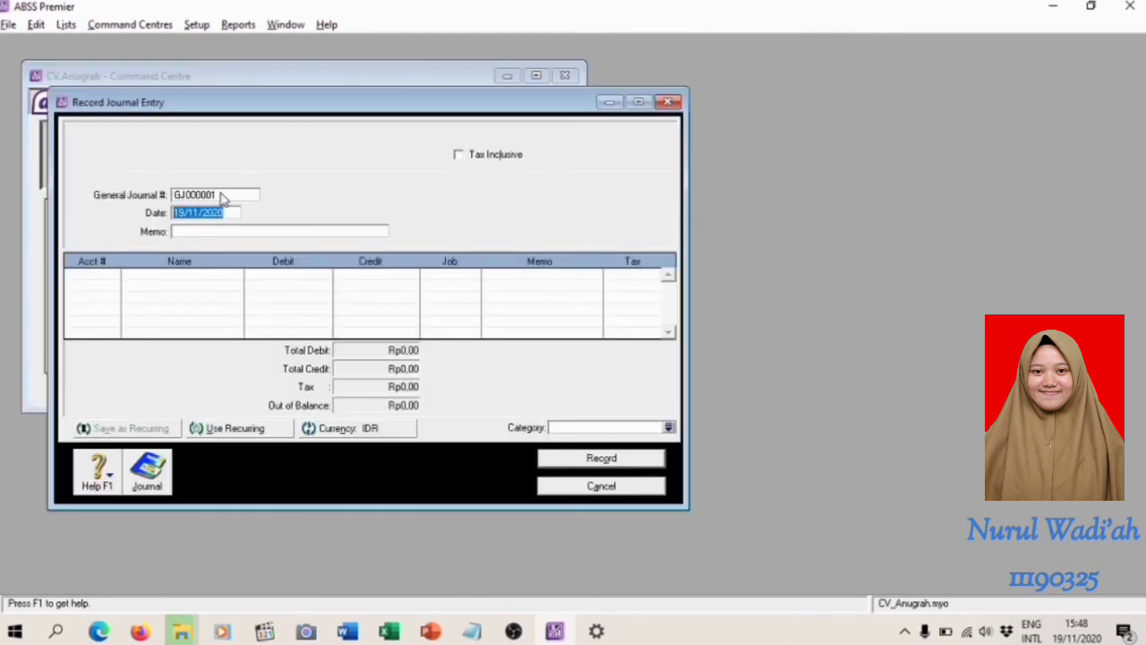
Set the general journal number to KK180102 and the date to 18/01/2020
{"action": "left_click", "coordinate": [218, 194]}
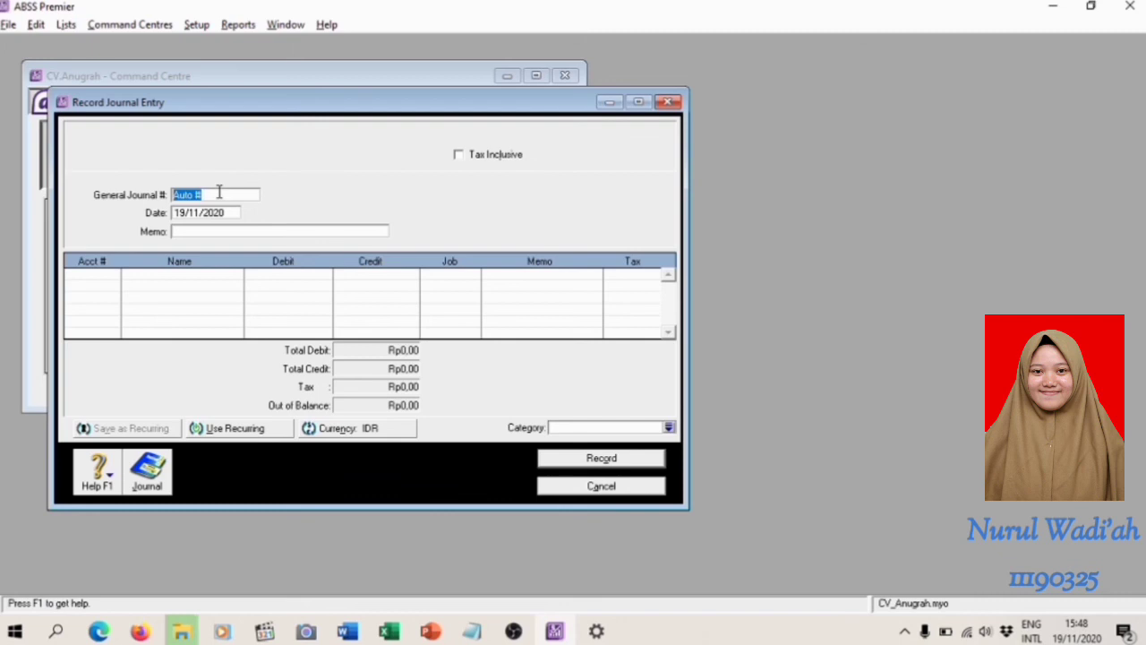
{"action": "type", "text": "K"}
{"action": "key", "text": "BackSpace"}
{"action": "type", "text": "KK180"}
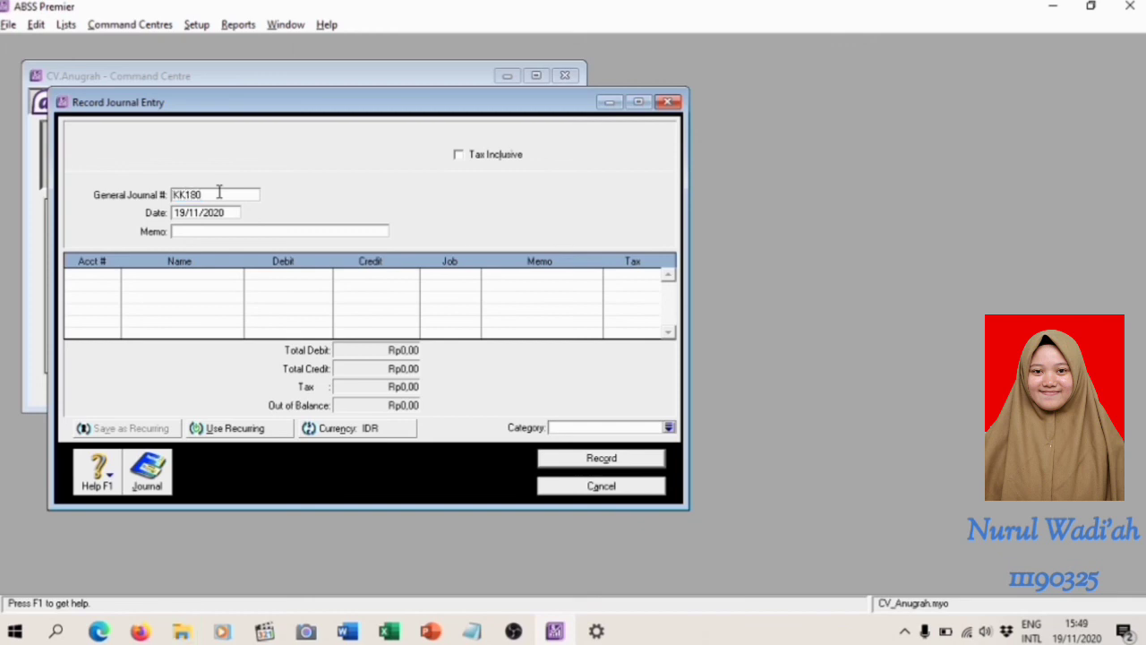
{"action": "type", "text": "102"}
{"action": "key", "text": "Tab"}
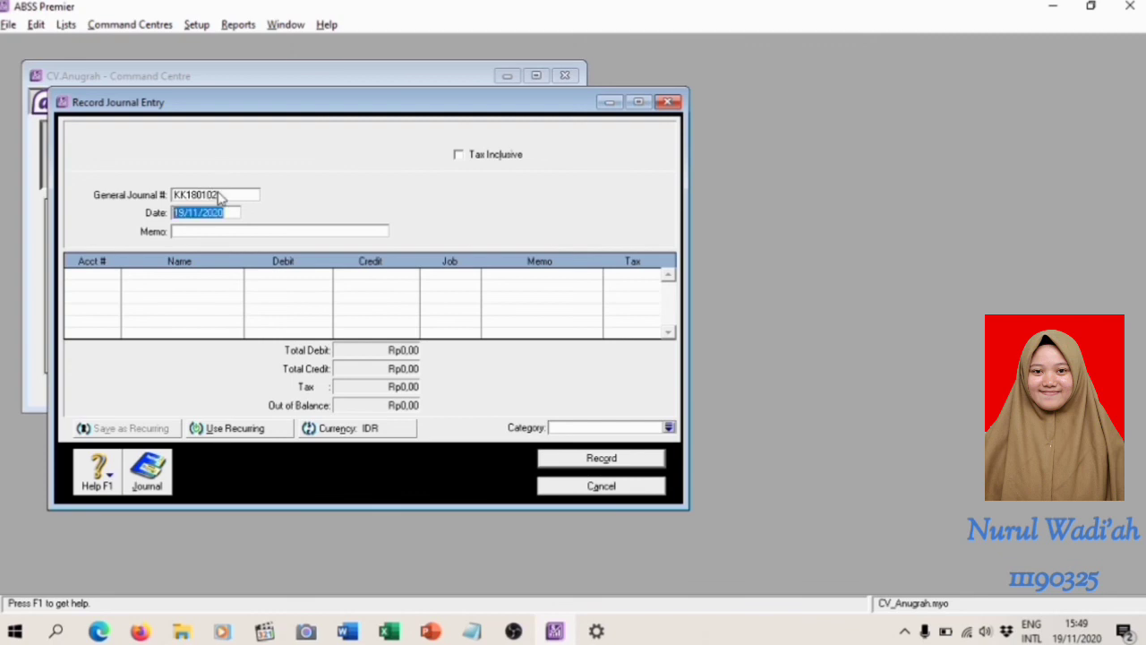
{"action": "type", "text": "18/01/2020"}
{"action": "key", "text": "Tab"}
Enter "Biaya Telepon bulan Januari" as the journal entry's memo
{"action": "type", "text": "bIAYA"}
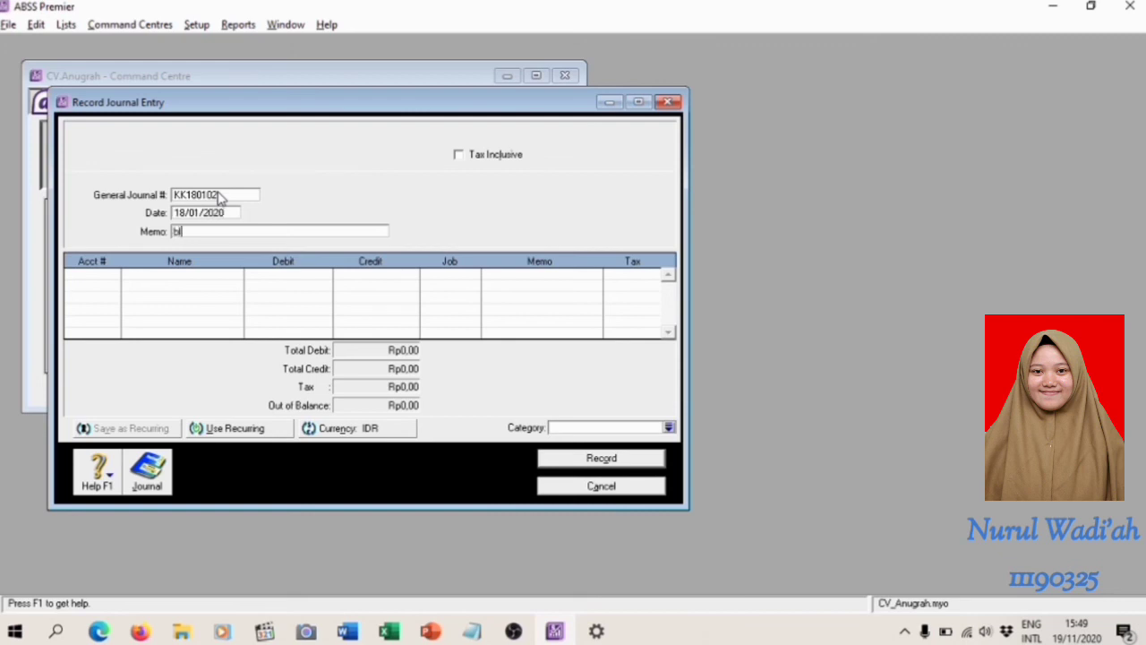
{"action": "key", "text": "BackSpace"}
{"action": "key", "text": "BackSpace"}
{"action": "key", "text": "BackSpace"}
{"action": "key", "text": "BackSpace"}
{"action": "key", "text": "BackSpace"}
{"action": "type", "text": "Biaya Tela"}
{"action": "key", "text": "BackSpace"}
{"action": "key", "text": "BackSpace"}
{"action": "type", "text": "lepon bulan Janua"}
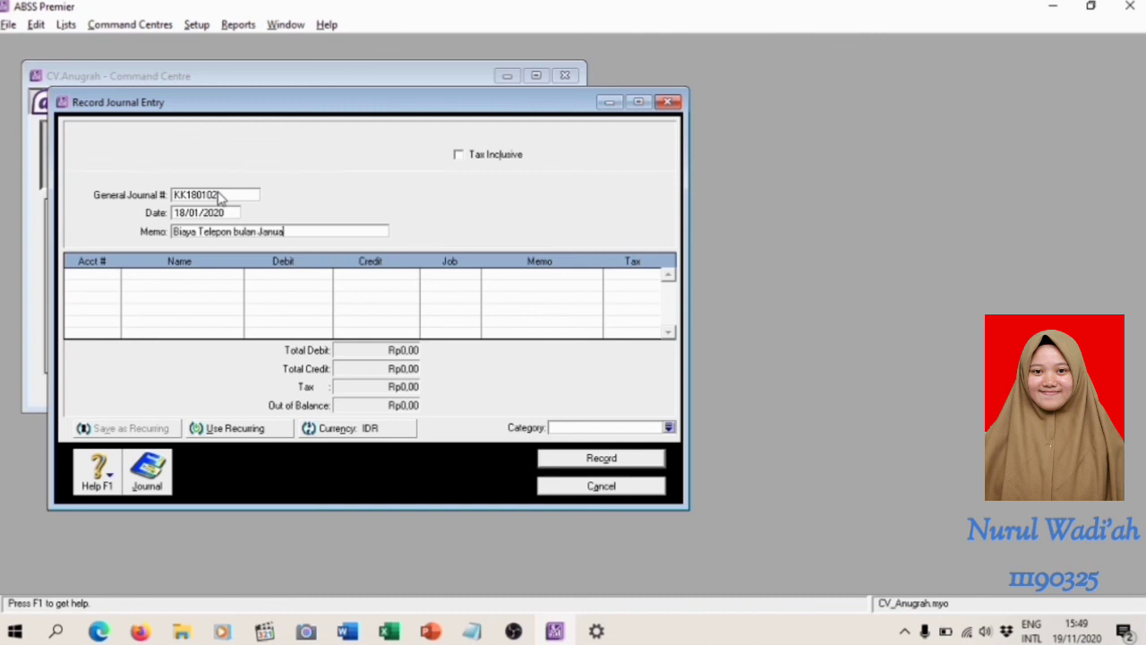
{"action": "type", "text": "ri"}
Add a journal line for account 6-4600 Telephone with a debit of Rp1.500.000
{"action": "left_click", "coordinate": [109, 276]}
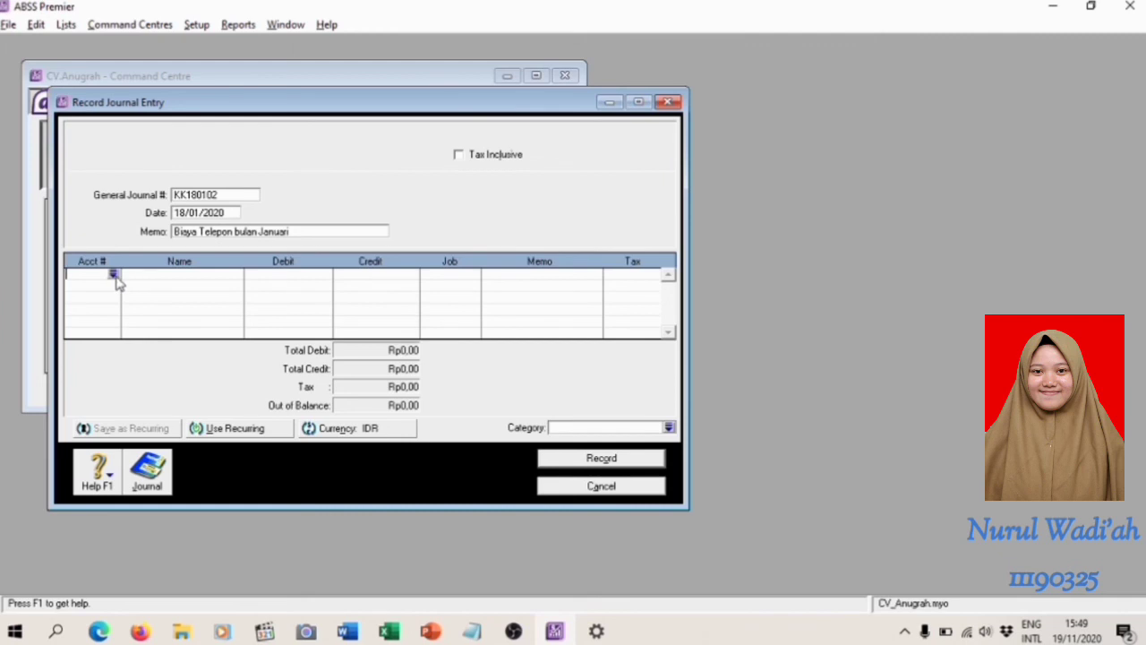
{"action": "left_click", "coordinate": [113, 275]}
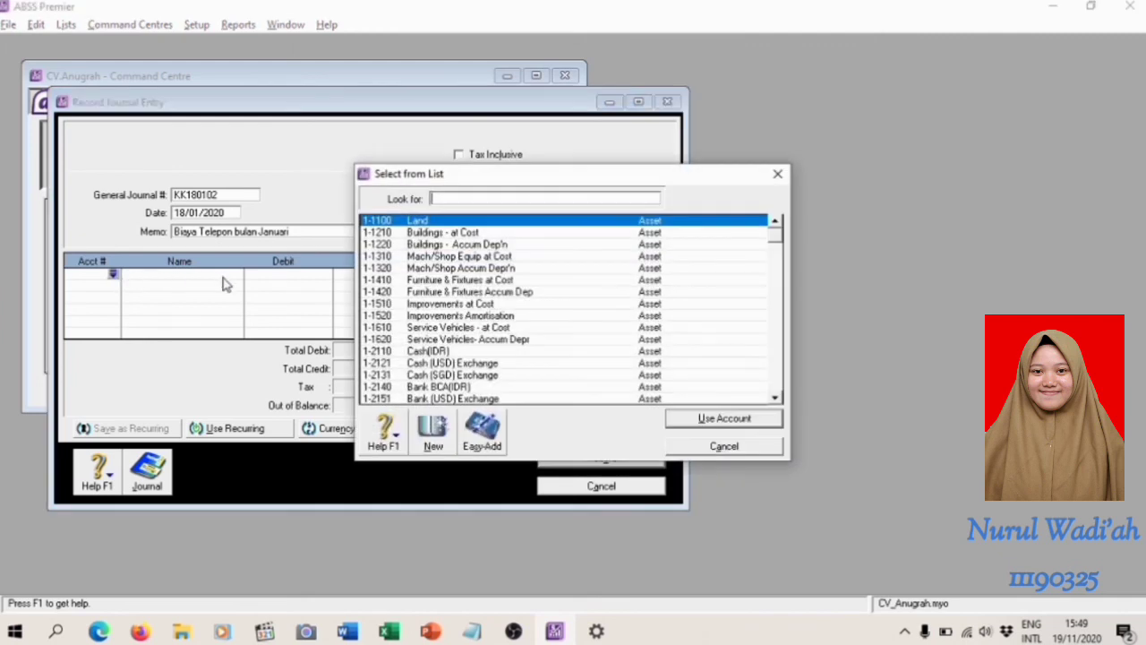
{"action": "type", "text": "6-"}
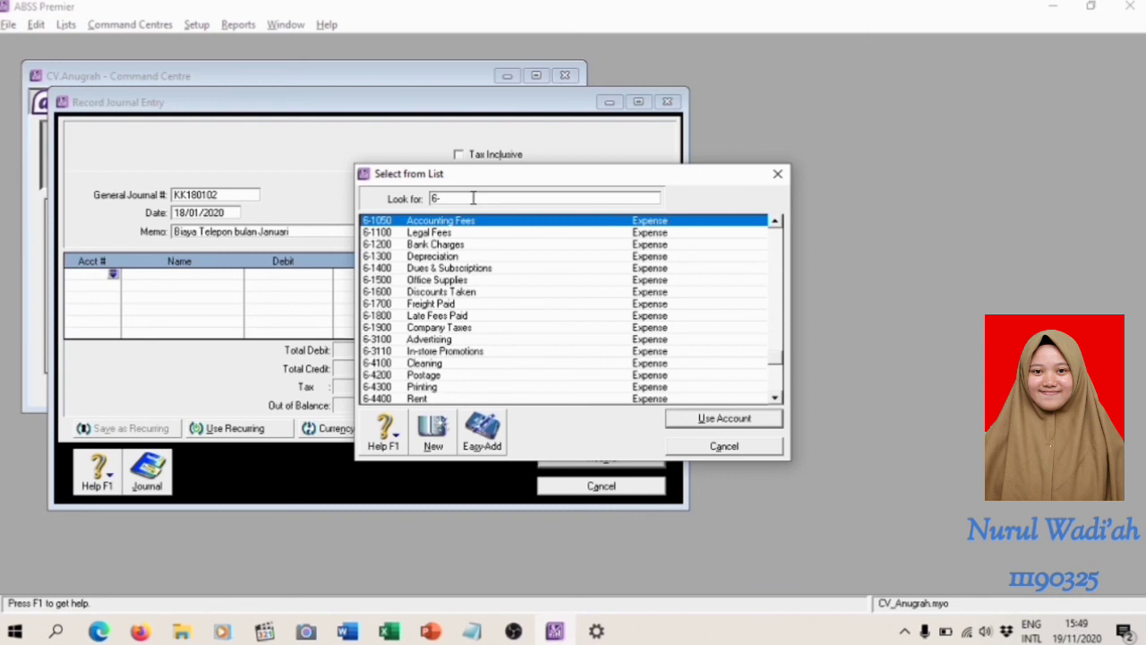
{"action": "type", "text": "4600"}
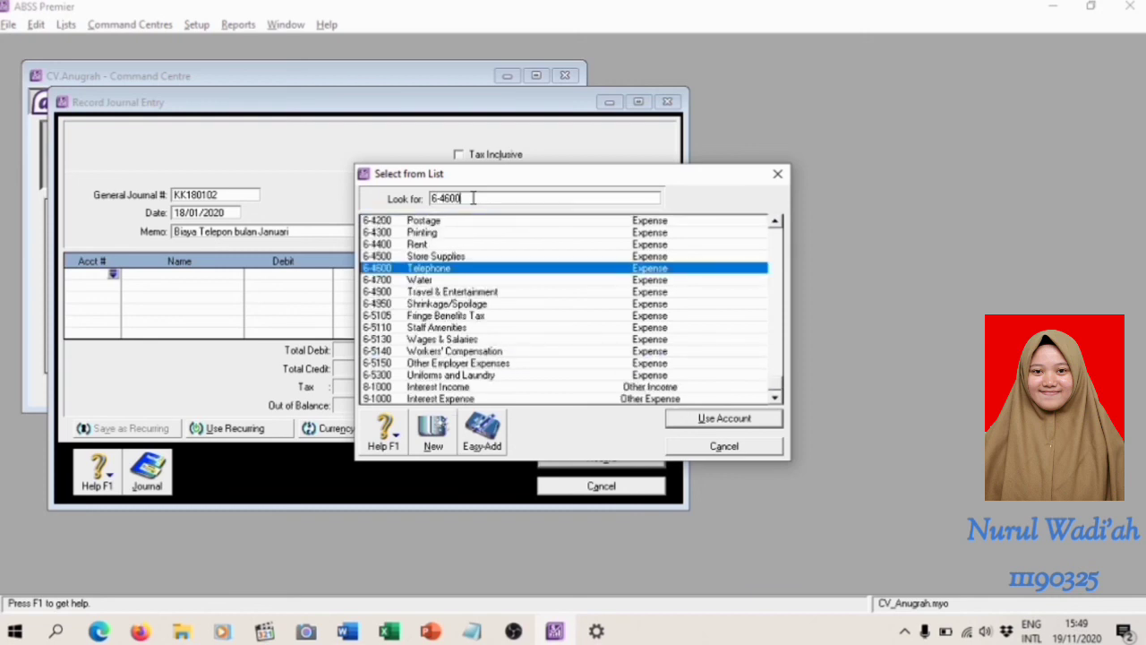
{"action": "key", "text": "Return"}
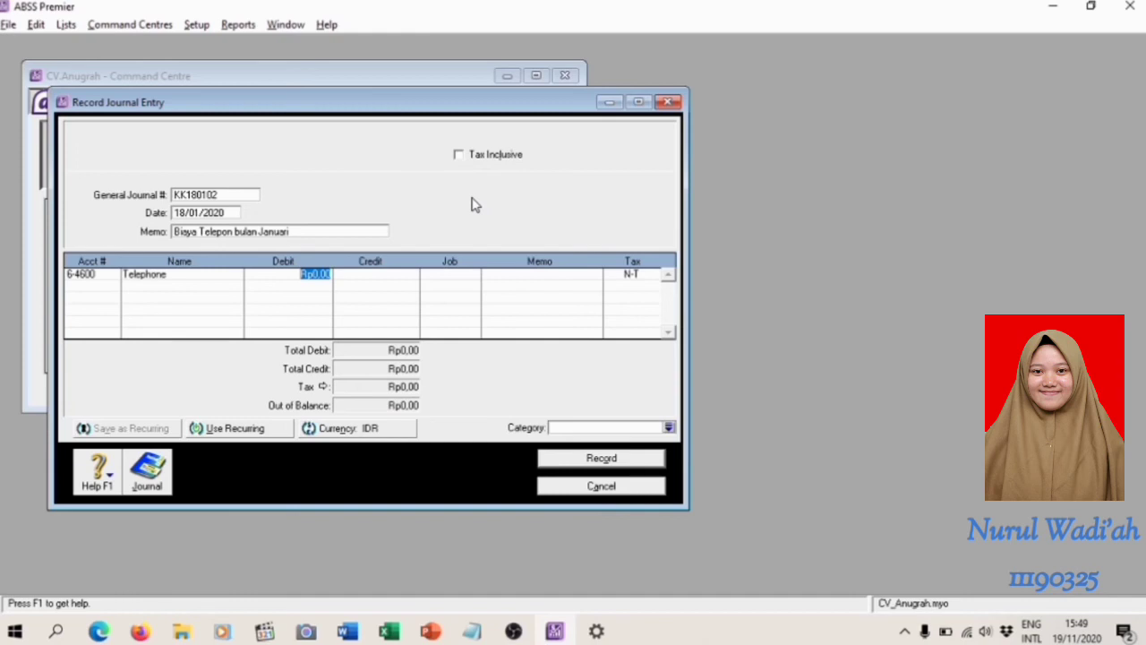
{"action": "type", "text": "1.500.000"}
{"action": "key", "text": "Tab"}
{"action": "key", "text": "Tab"}
{"action": "key", "text": "Tab"}
{"action": "key", "text": "Tab"}
{"action": "key", "text": "Tab"}
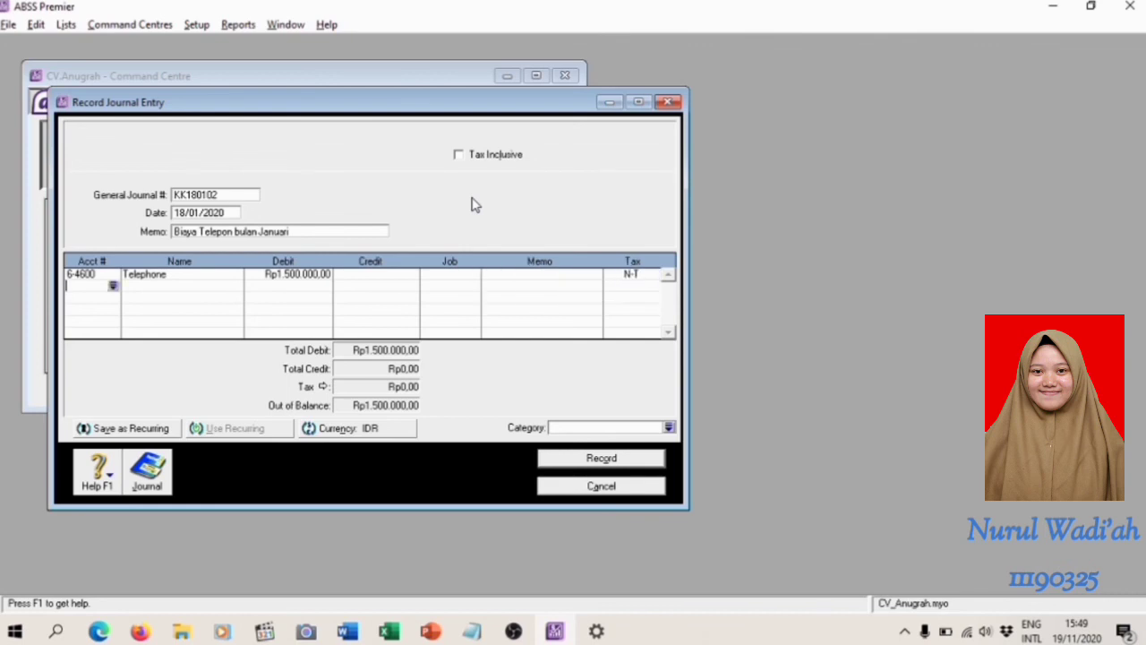
Add a second line crediting account 1-2110 Cash(IDR) with Rp1.500.000 and assign category L to the entry
{"action": "left_click", "coordinate": [113, 285]}
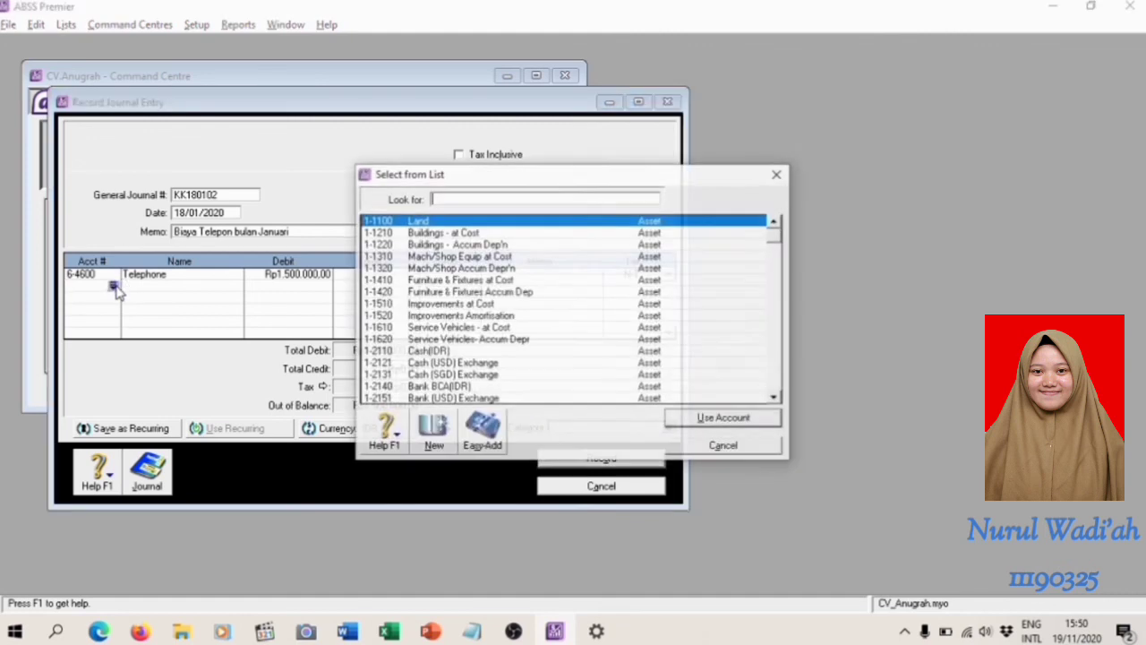
{"action": "type", "text": "1-2110"}
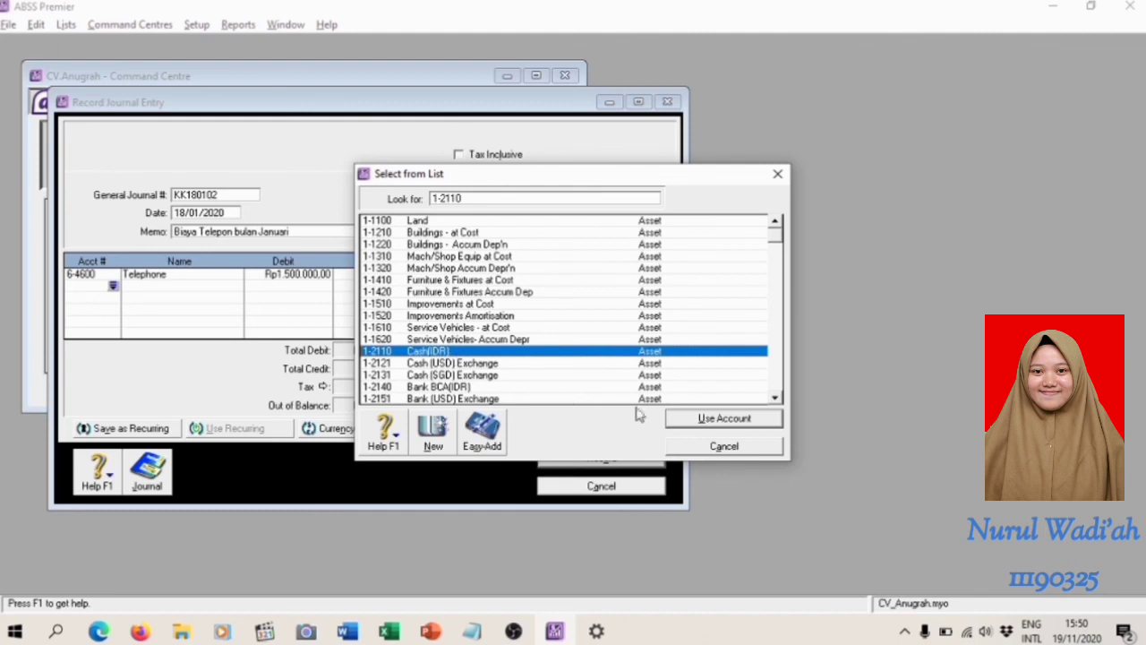
{"action": "left_click", "coordinate": [739, 421]}
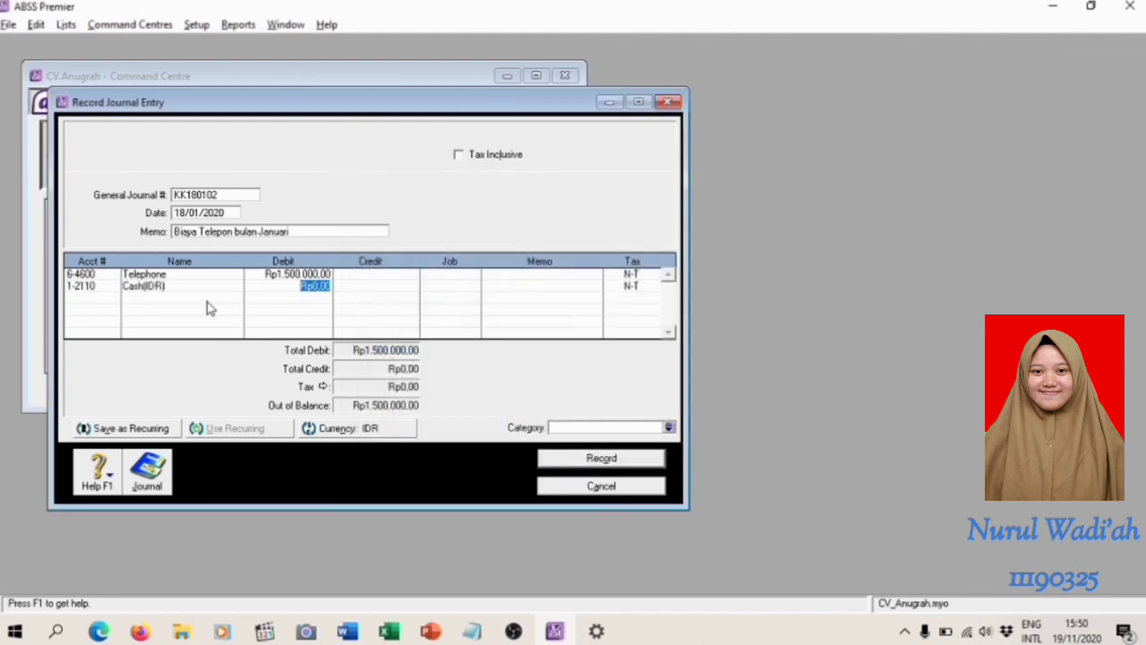
{"action": "key", "text": "Tab"}
{"action": "key", "text": "Tab"}
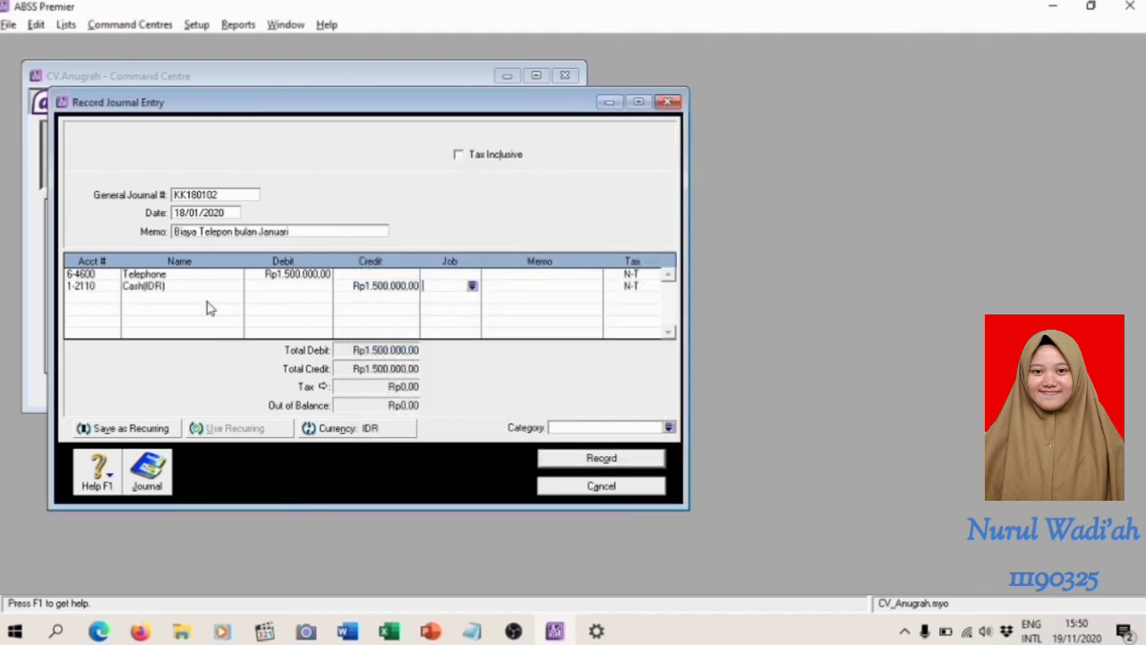
{"action": "left_click", "coordinate": [668, 427]}
{"action": "left_click", "coordinate": [673, 428]}
Review the recap of the telephone expense entry, record it and close the journal entry window
{"action": "key", "text": "ctrl+r"}
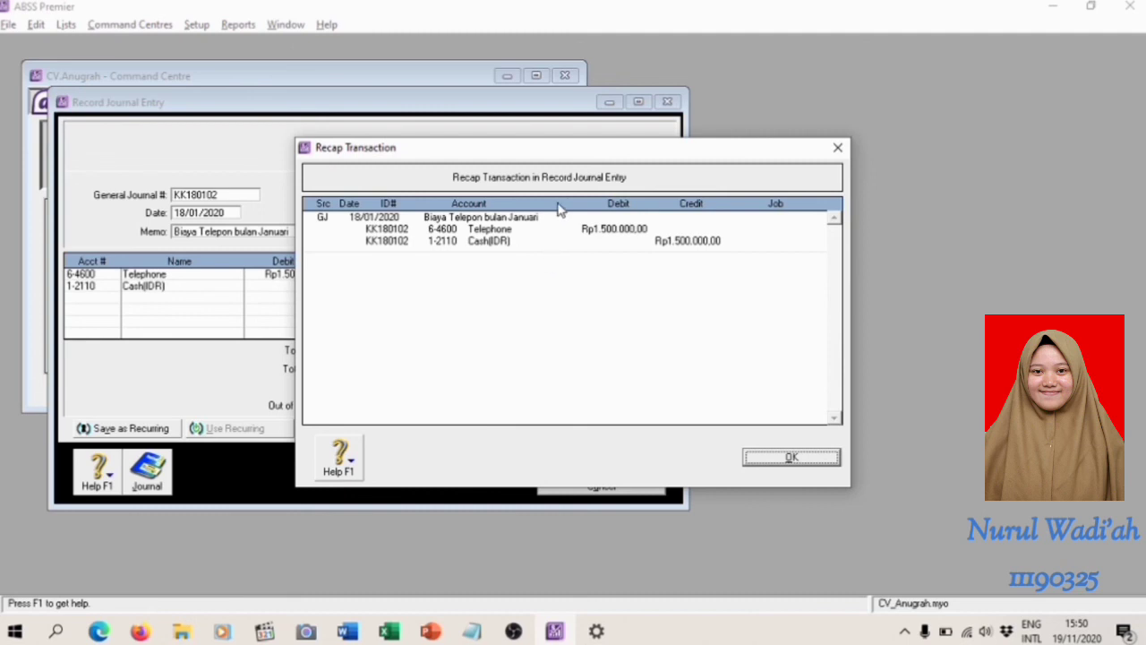
{"action": "left_click", "coordinate": [792, 458]}
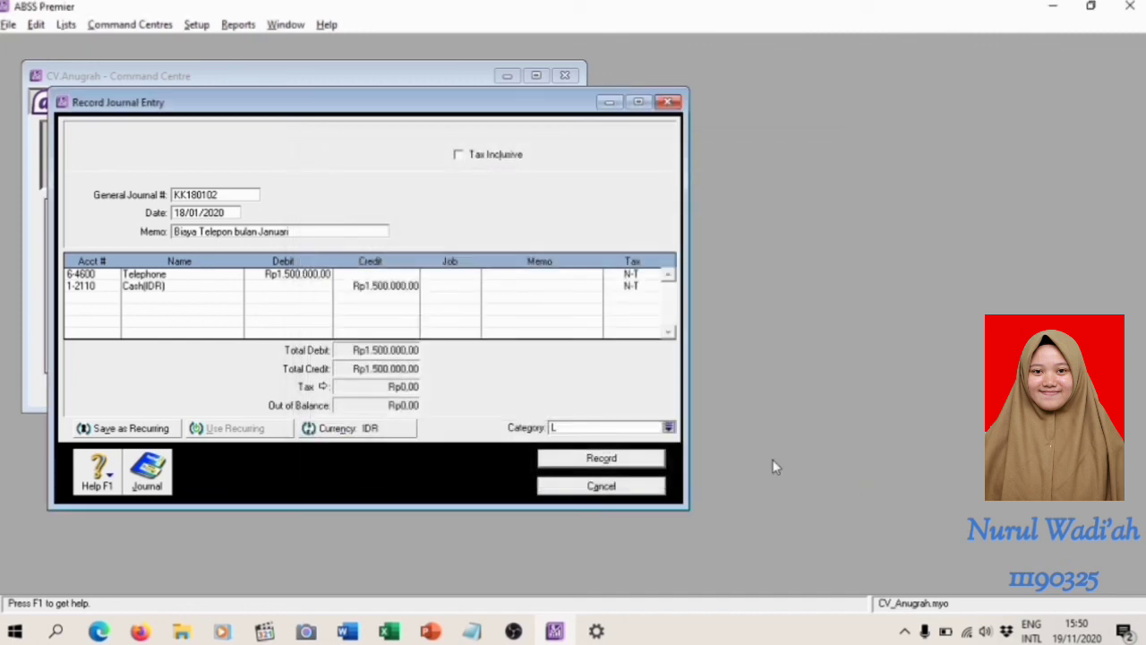
{"action": "left_click", "coordinate": [642, 462]}
{"action": "left_click", "coordinate": [639, 486]}
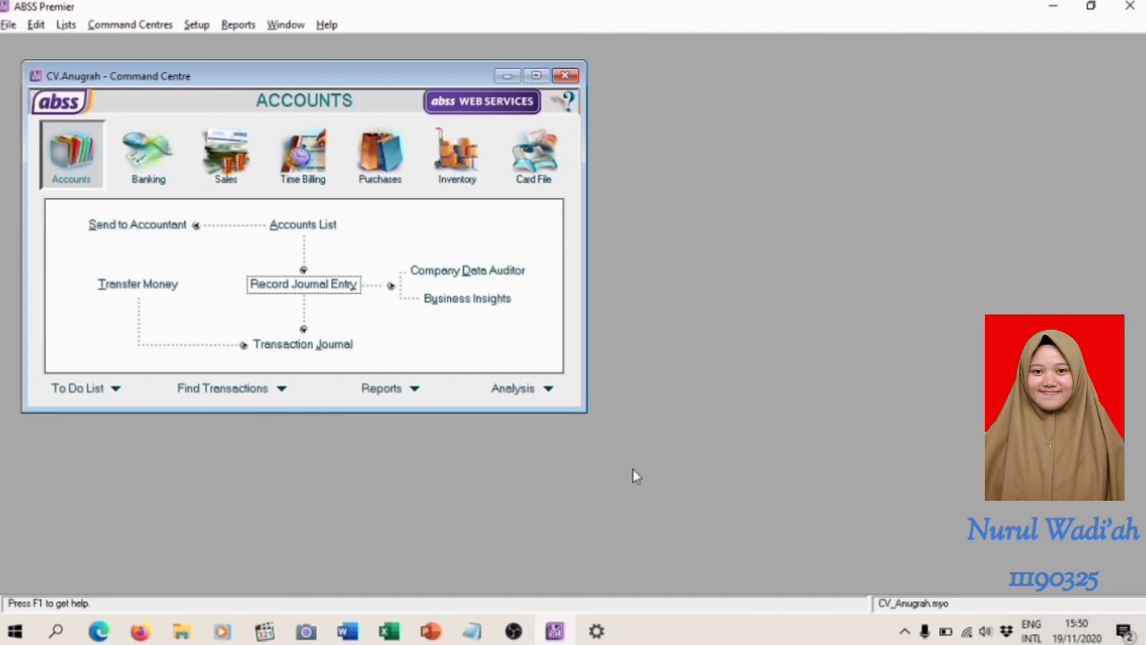
Switch back to the Modul Training document in Word
{"action": "key", "text": "alt+Tab"}
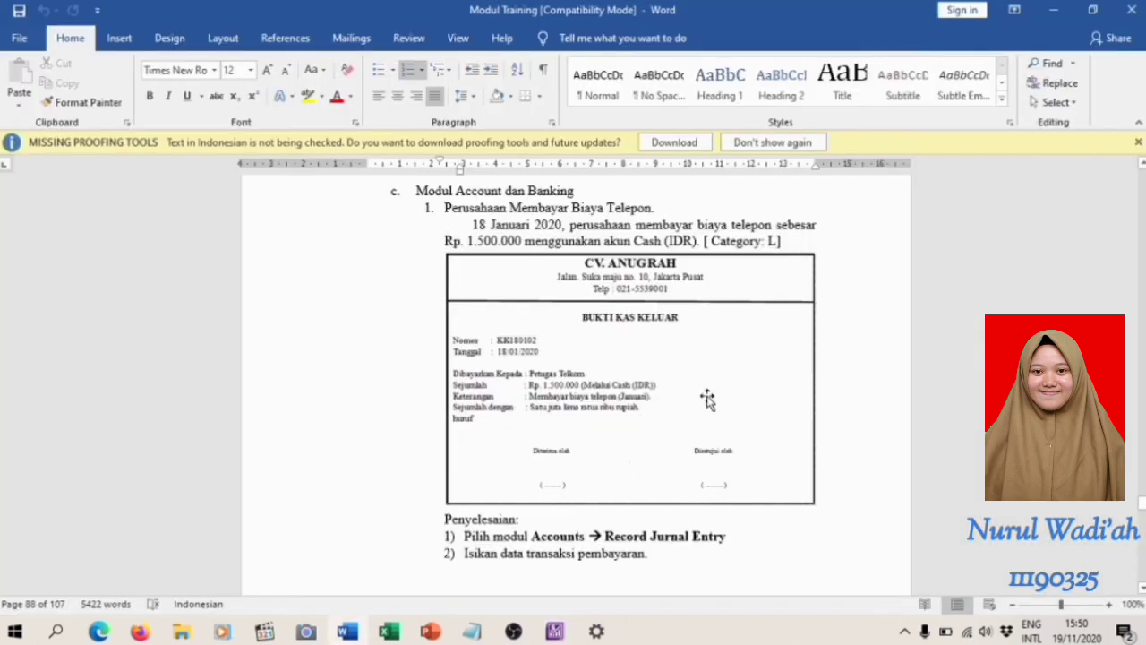
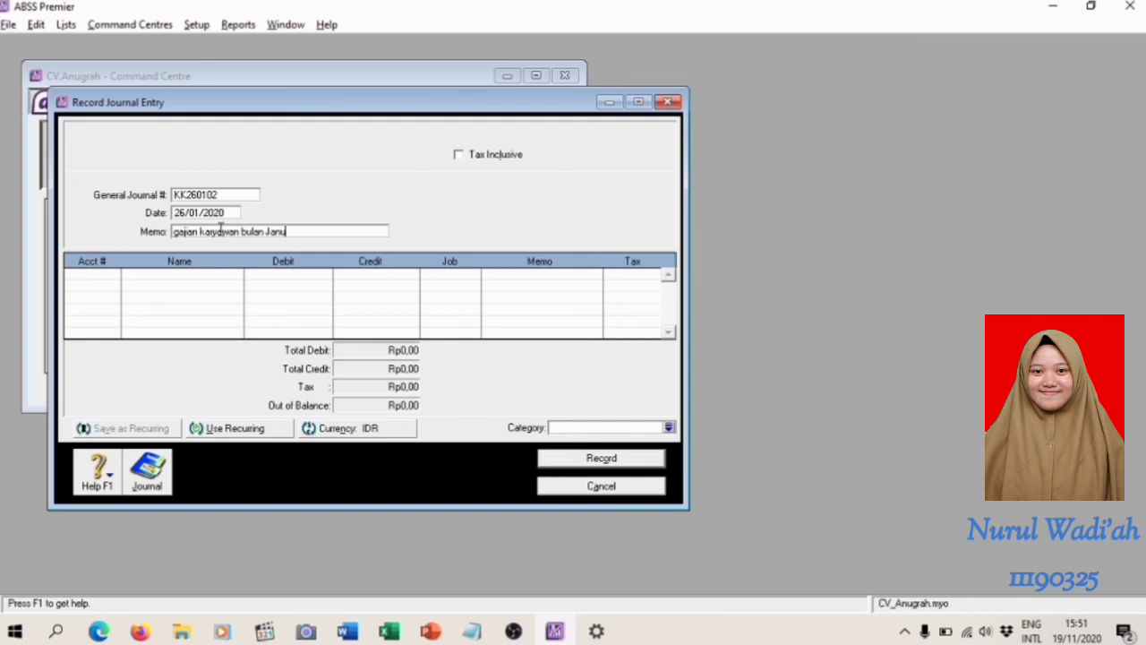
Complete the memo of entry KK260102 as "gajian karyawan bulan Januari a.n" followed by the employee's name
{"action": "type", "text": ".n Sonia"}
Add a journal line for account 6-5130 Wages & Salaries with a debit of Rp2.500.000
{"action": "left_click", "coordinate": [113, 276]}
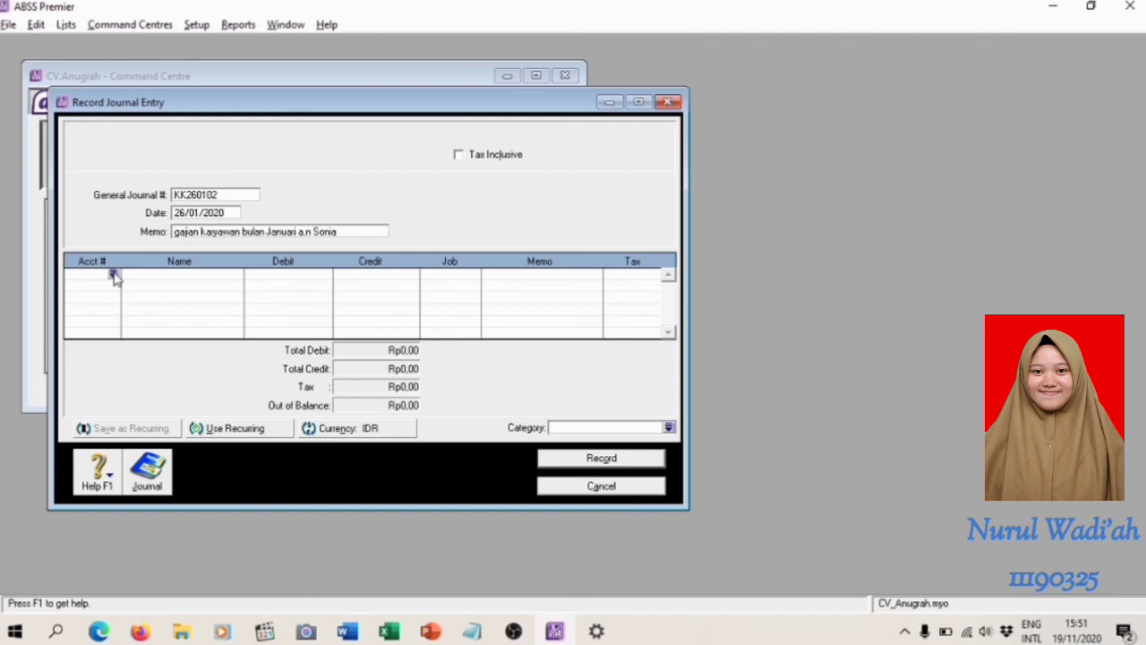
{"action": "left_click", "coordinate": [113, 274]}
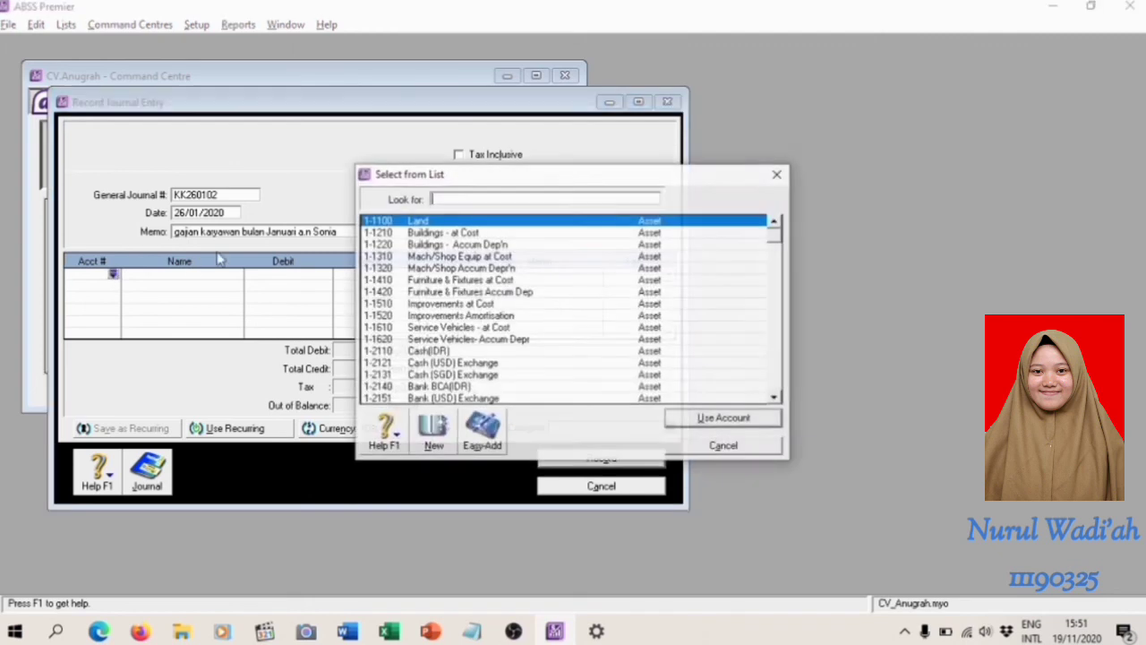
{"action": "type", "text": "6"}
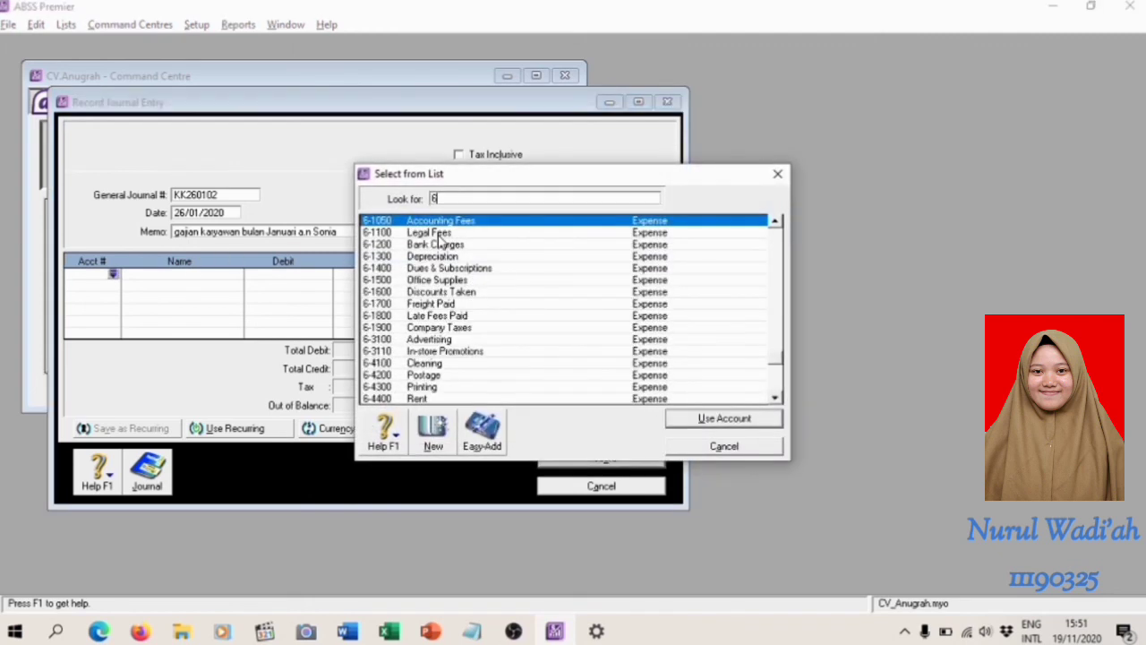
{"action": "type", "text": "513"}
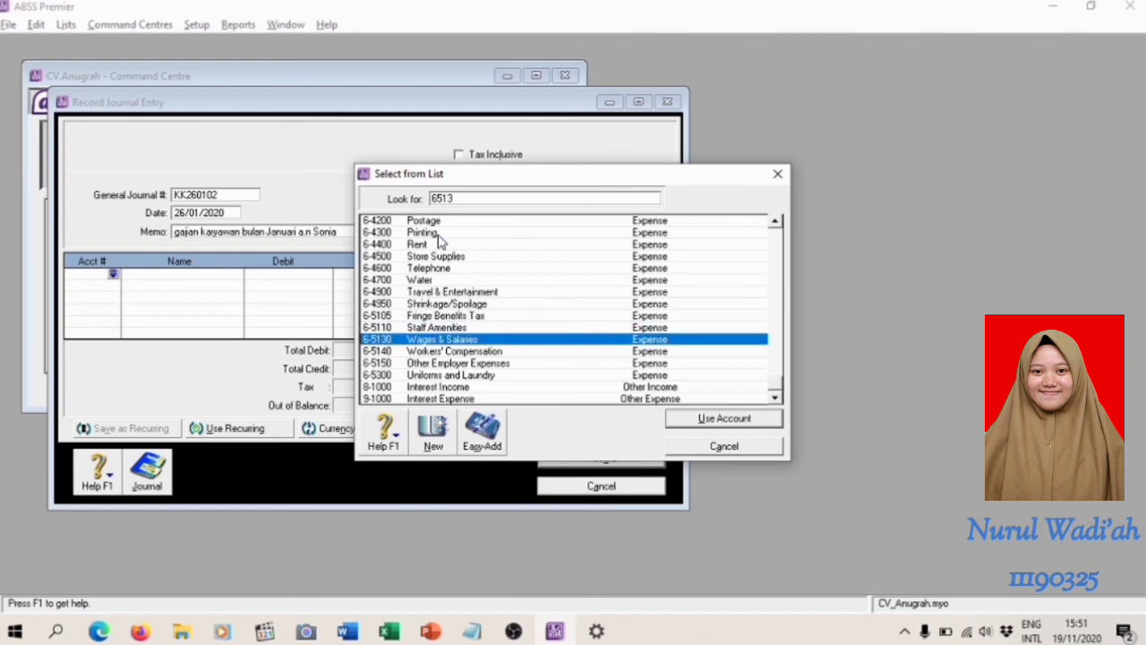
{"action": "key", "text": "Return"}
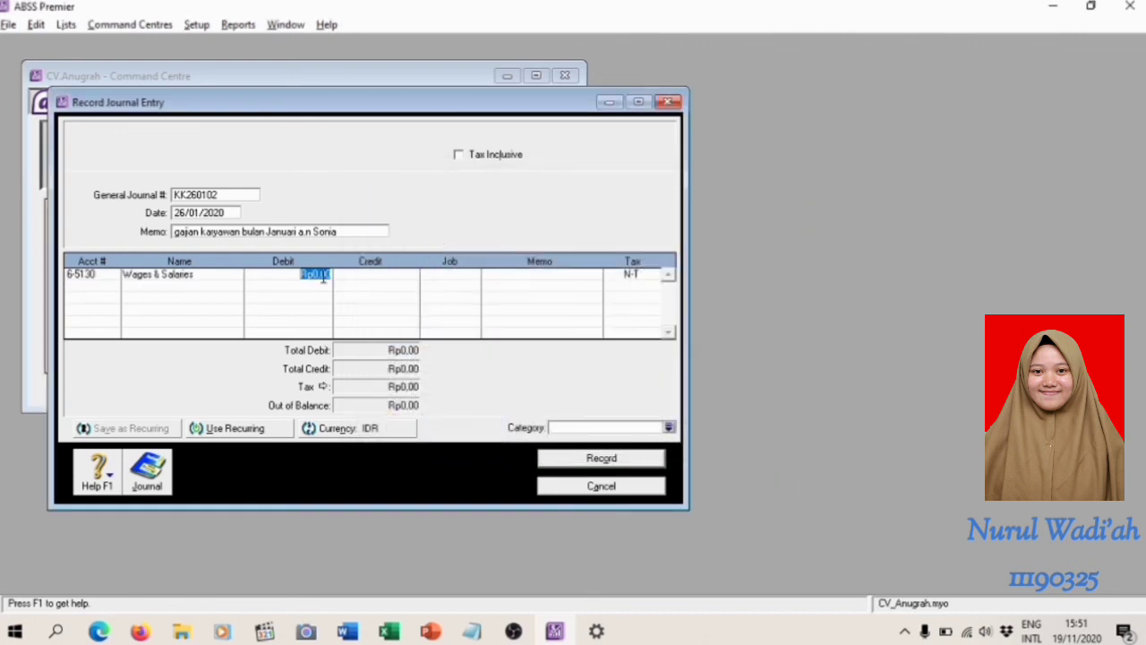
{"action": "type", "text": "2.500.000"}
{"action": "key", "text": "Tab"}
{"action": "key", "text": "Tab"}
{"action": "key", "text": "Tab"}
{"action": "key", "text": "Tab"}
{"action": "key", "text": "Tab"}
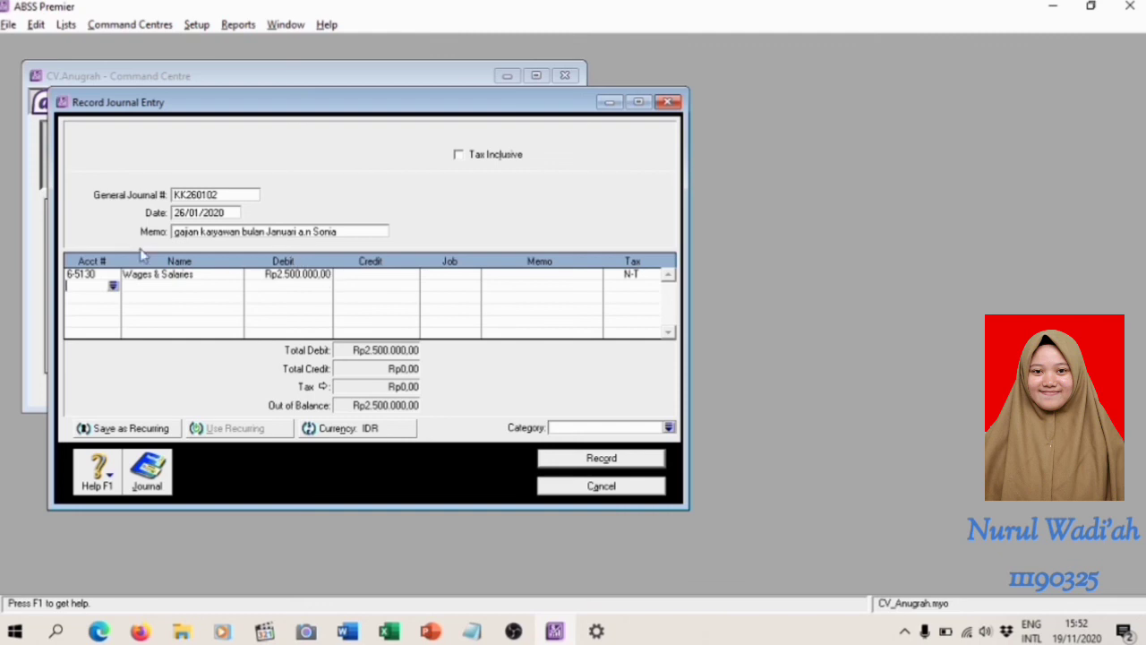
Add a second line crediting account 1-2140 Bank BCA(IDR) with Rp2.500.000 and assign category L to the entry
{"action": "left_click", "coordinate": [112, 285]}
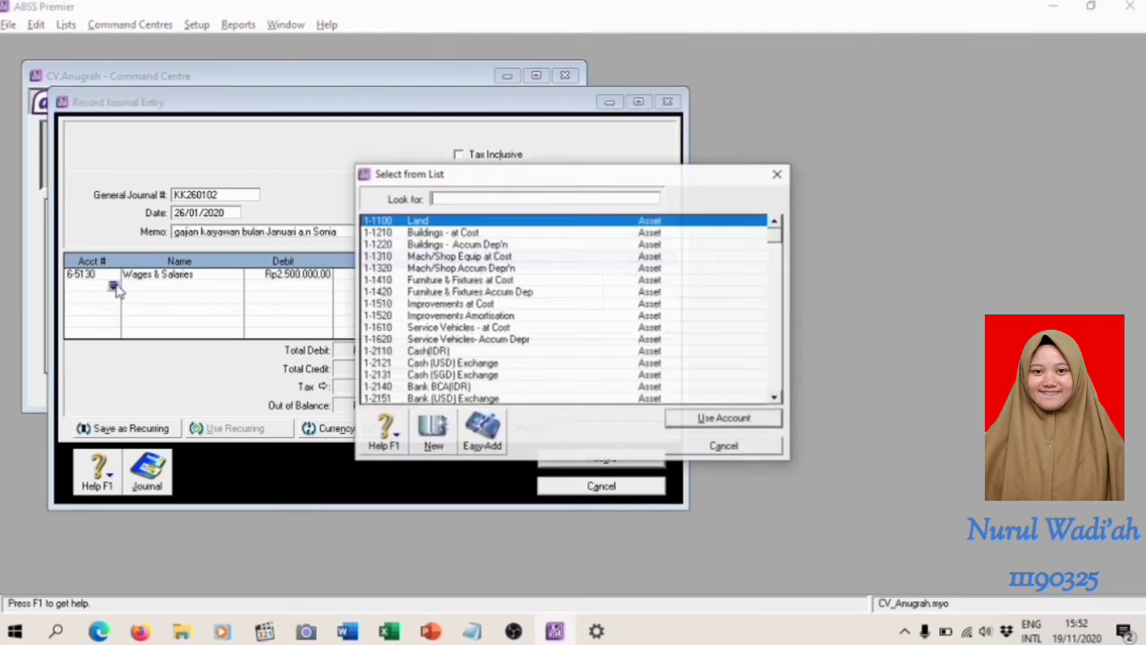
{"action": "left_click", "coordinate": [472, 387]}
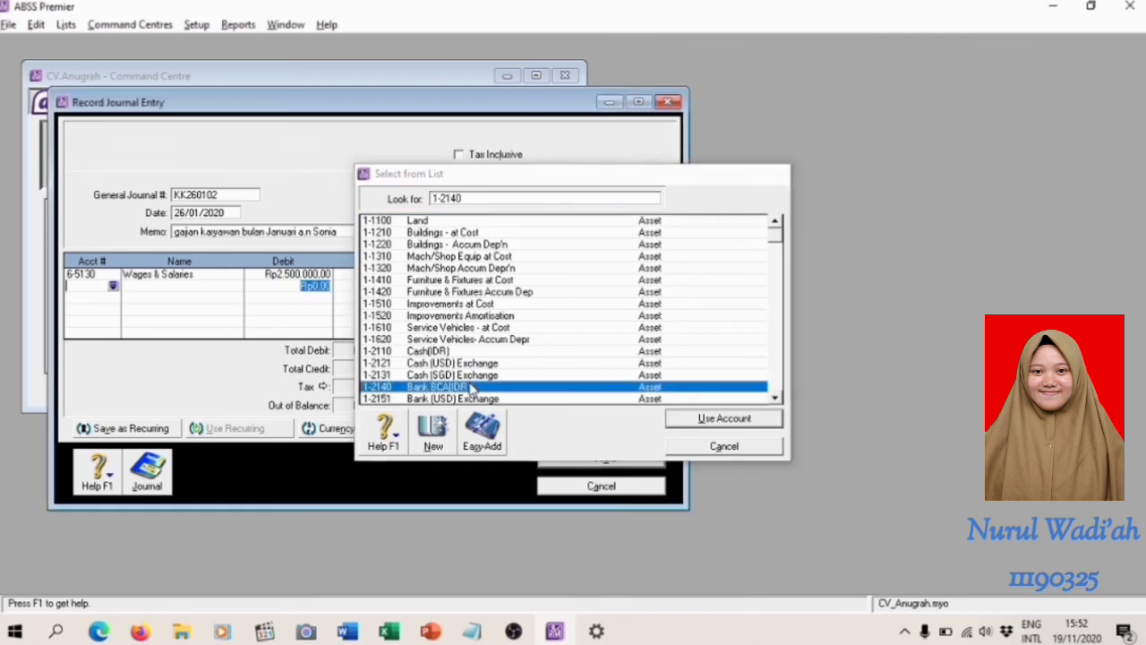
{"action": "double_click", "coordinate": [472, 387]}
{"action": "key", "text": "Tab"}
{"action": "key", "text": "Tab"}
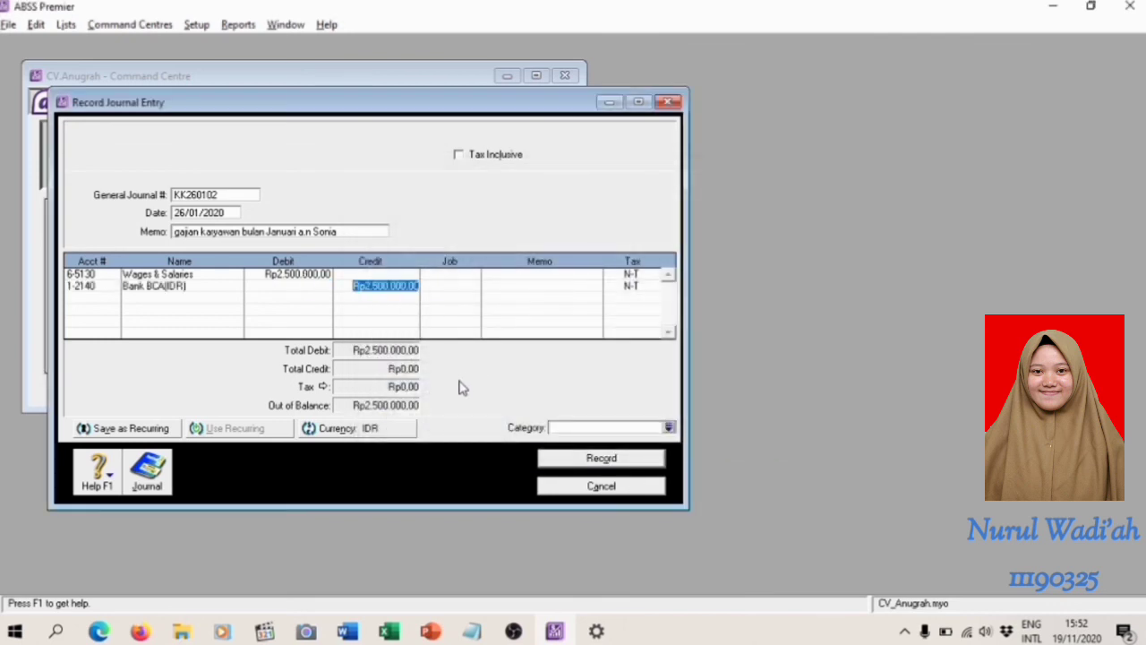
{"action": "left_click", "coordinate": [668, 428]}
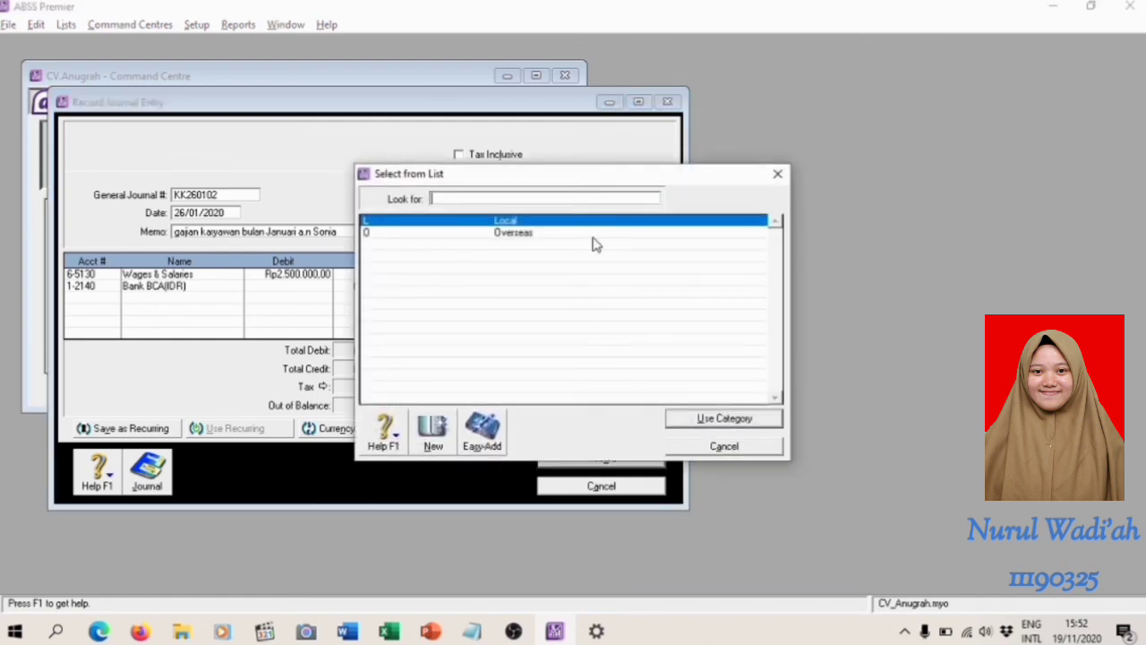
{"action": "key", "text": "Return"}
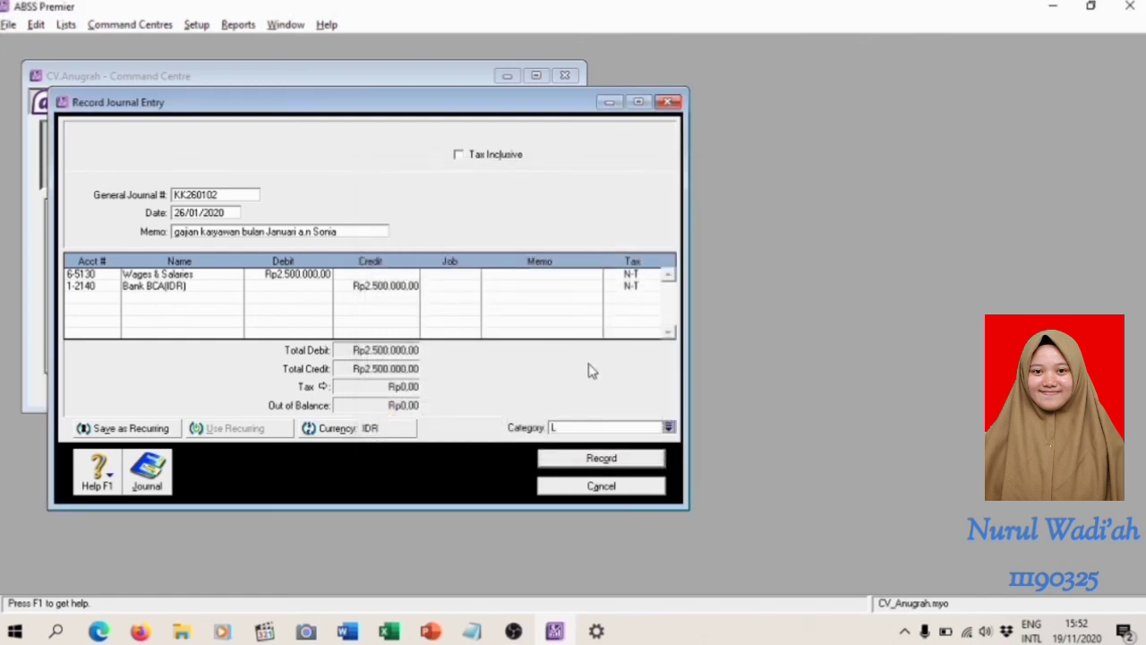
Review the recap of the Rupiah salary entry, record it and close the journal entry window
{"action": "key", "text": "ctrl+r"}
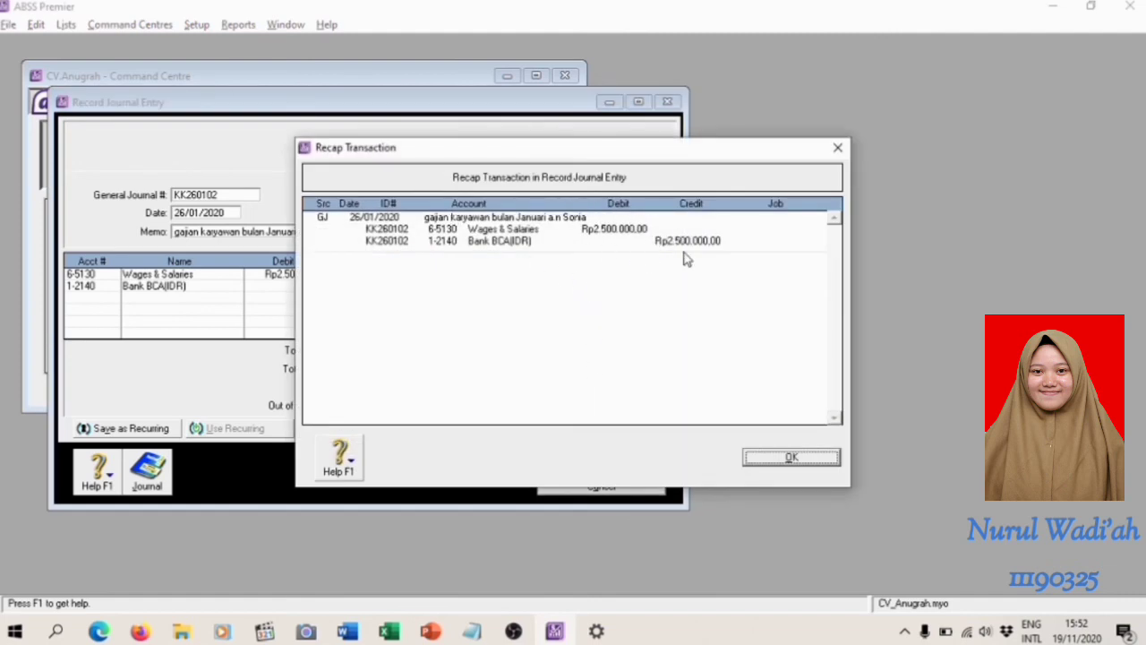
{"action": "left_click", "coordinate": [789, 458]}
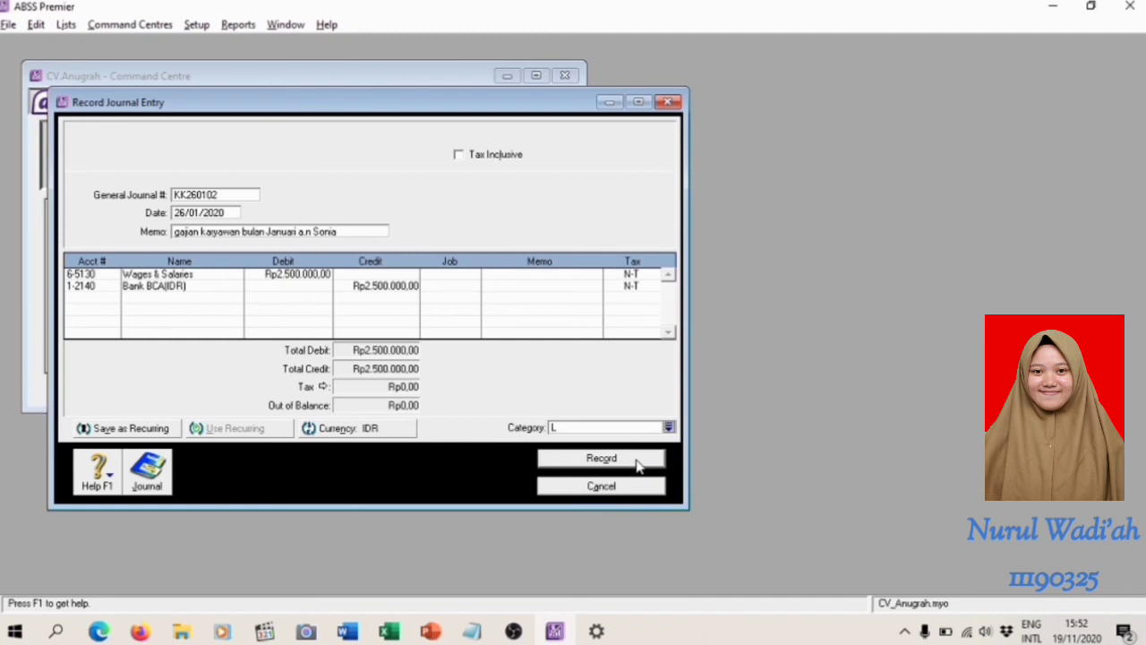
{"action": "left_click", "coordinate": [638, 464]}
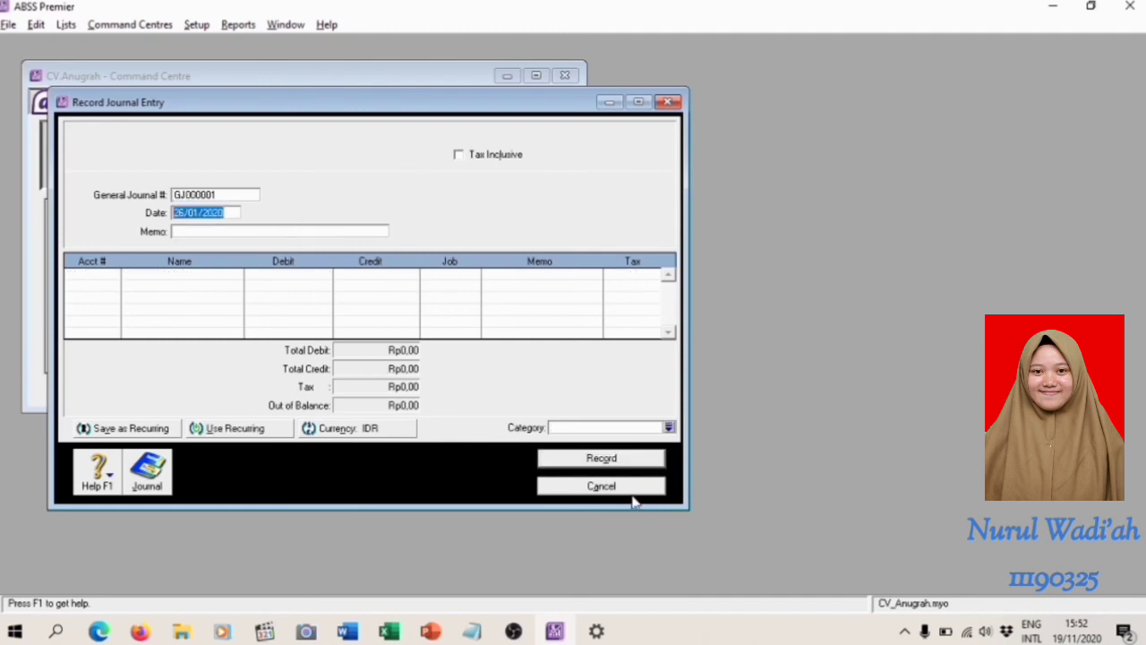
{"action": "left_click", "coordinate": [632, 492]}
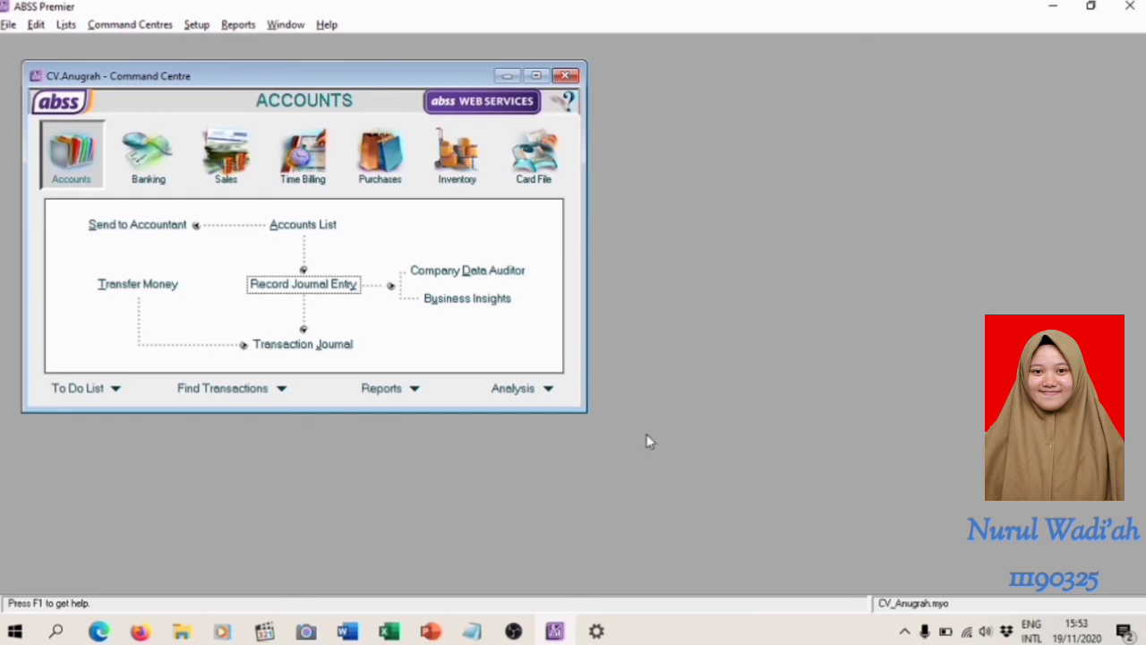
Switch to the Modul Training document in Word and read the transaction for the salary paid in USD
{"action": "key", "text": "alt+Tab"}
{"action": "key", "text": "alt+Tab"}
{"action": "key", "text": "alt+Tab"}
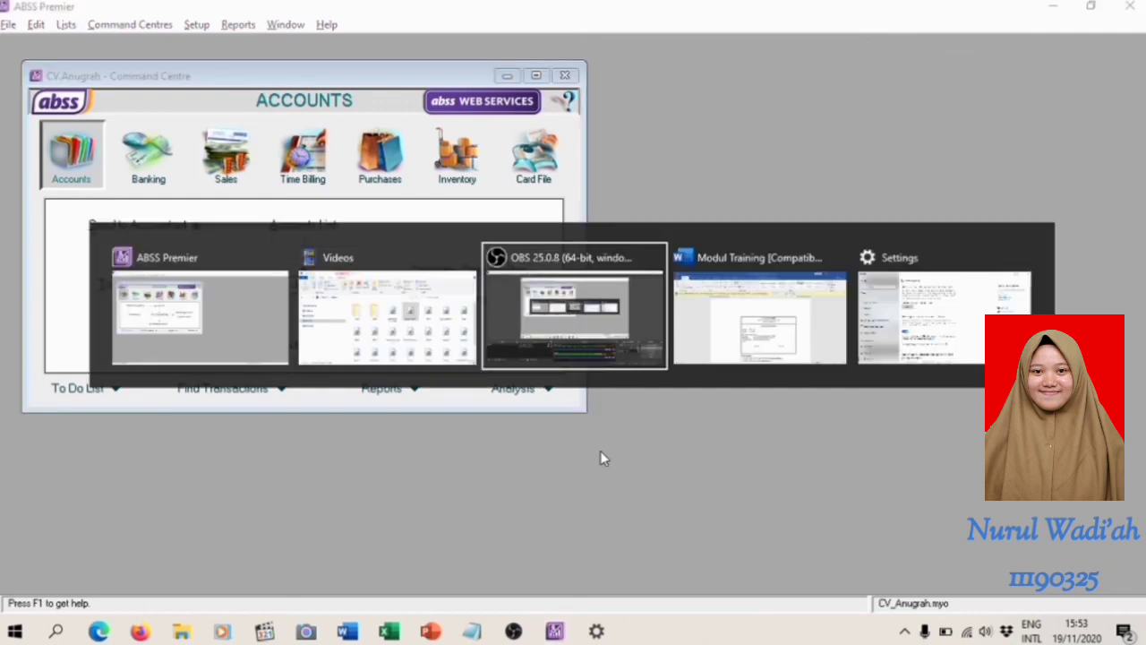
{"action": "scroll", "coordinate": [603, 446], "scroll_direction": "down", "scroll_amount": 15}
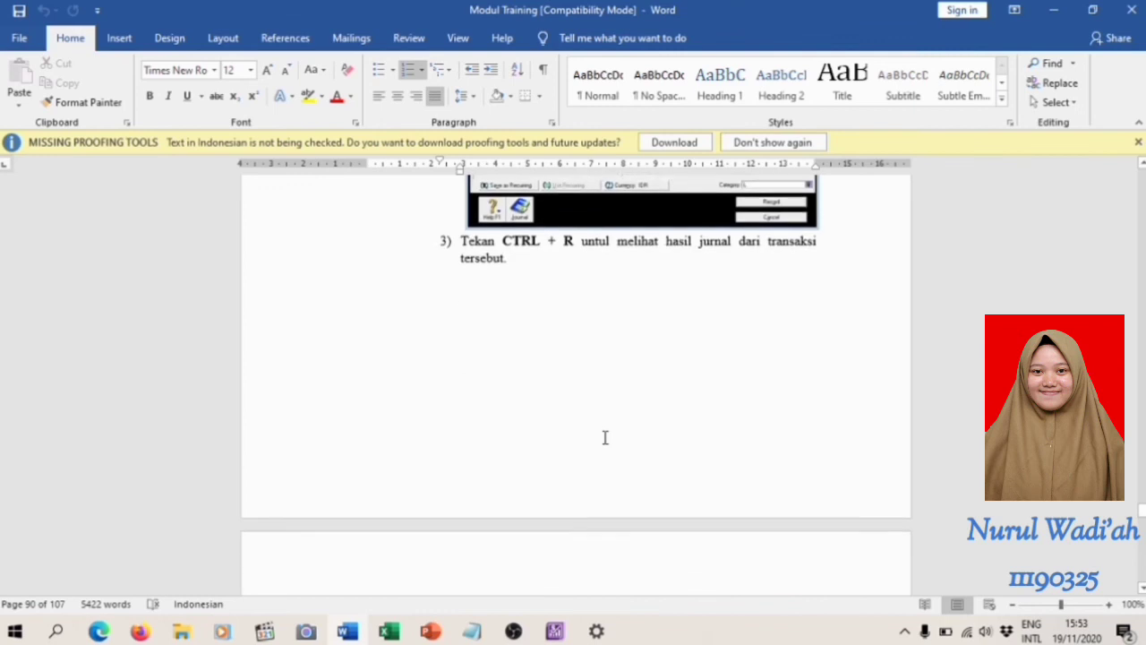
{"action": "scroll", "coordinate": [603, 436], "scroll_direction": "down", "scroll_amount": 5}
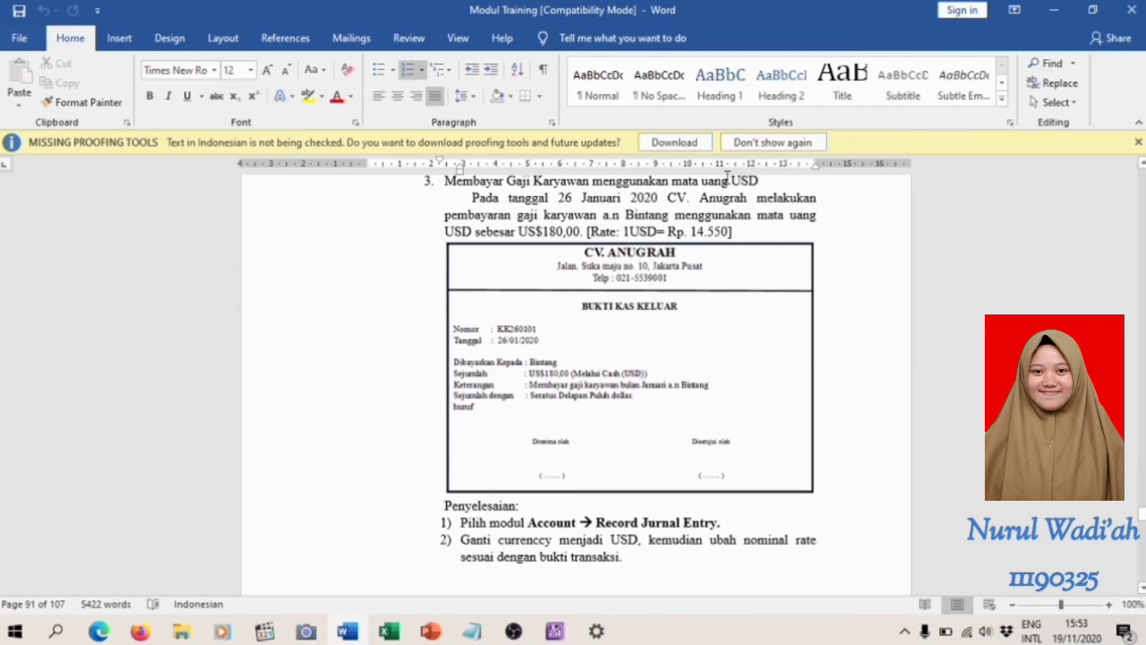
Return to ABSS Premier and start a new general journal entry numbered KK260101
{"action": "key", "text": "alt+Tab"}
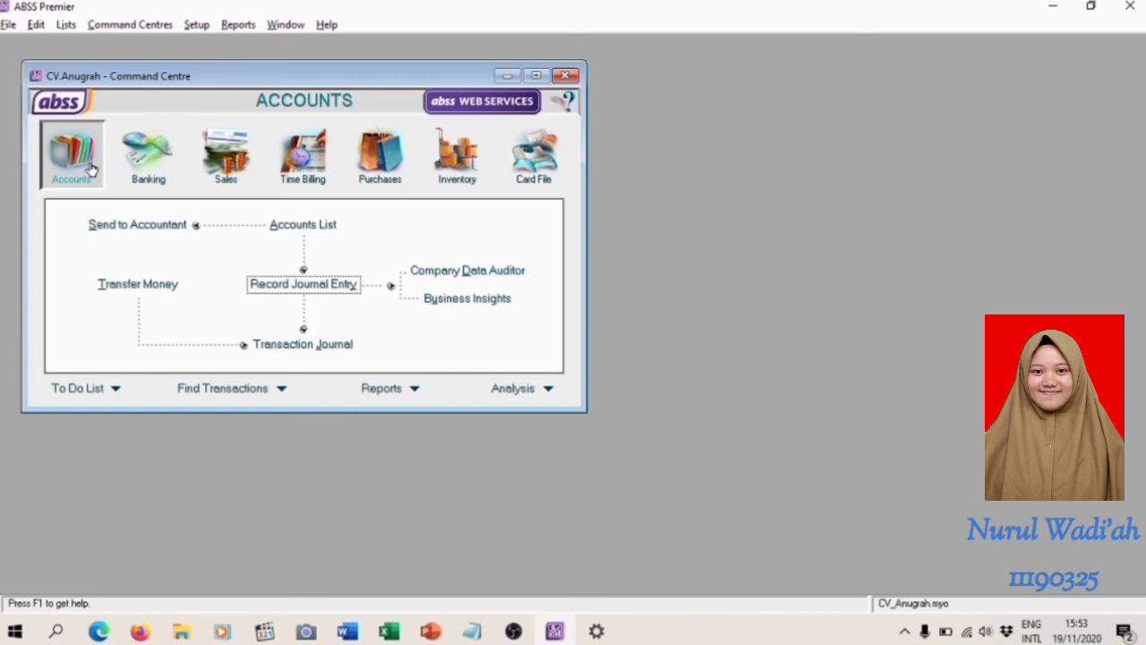
{"action": "left_click", "coordinate": [289, 288]}
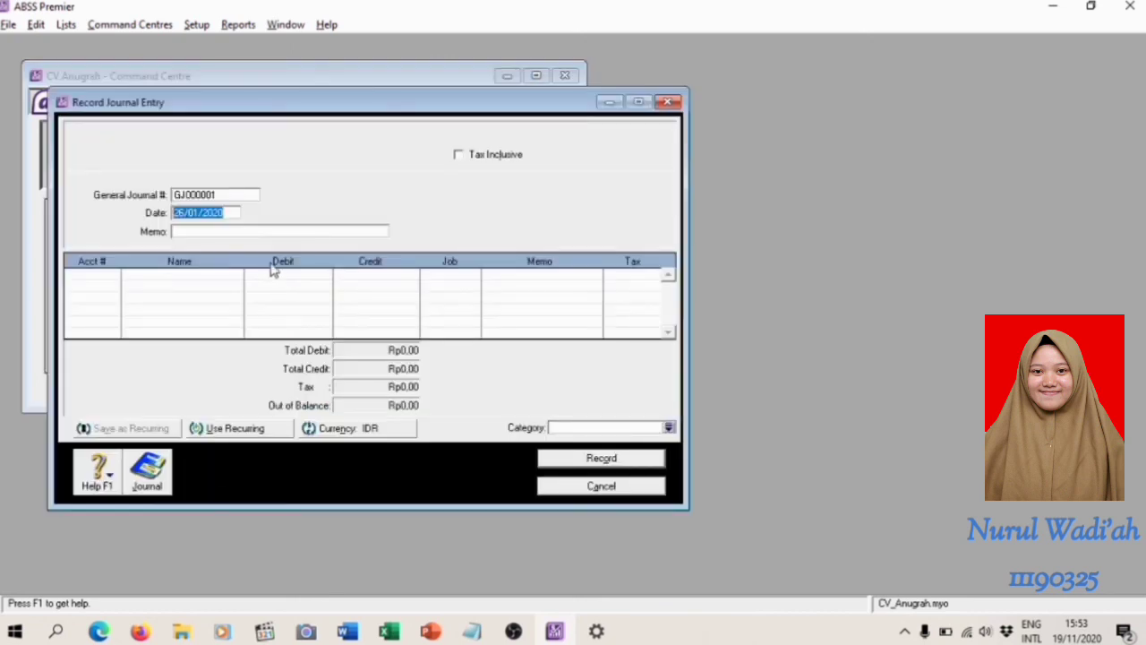
{"action": "left_click", "coordinate": [232, 195]}
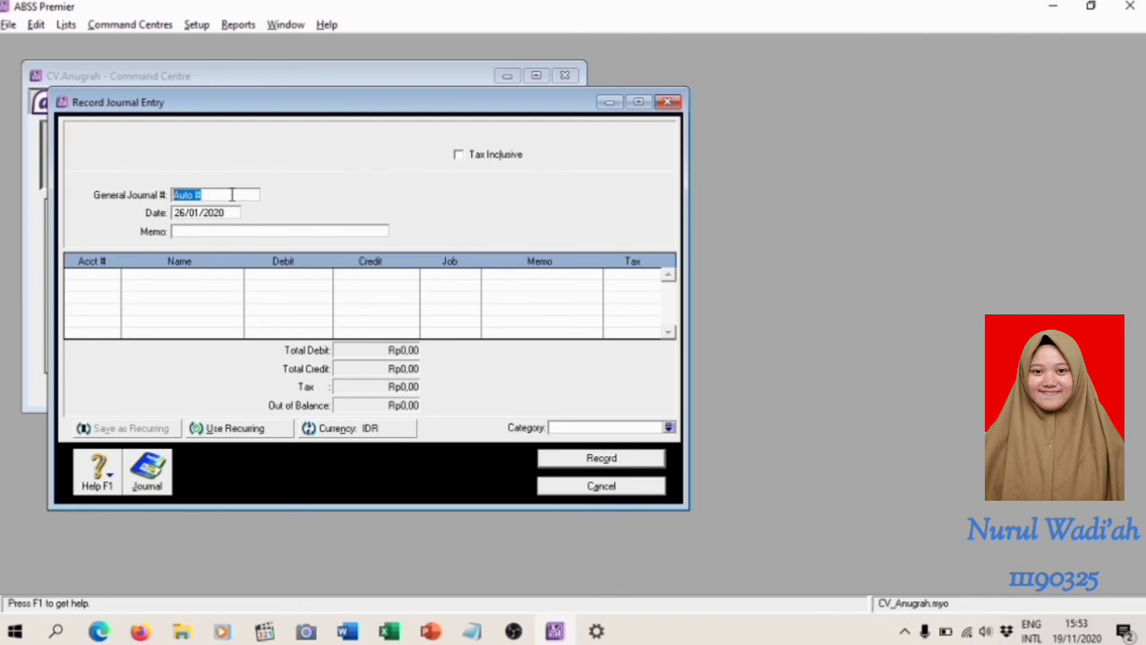
{"action": "left_click", "coordinate": [232, 194]}
{"action": "type", "text": "KK"}
{"action": "key", "text": "BackSpace"}
{"action": "key", "text": "BackSpace"}
{"action": "key", "text": "BackSpace"}
{"action": "key", "text": "BackSpace"}
{"action": "key", "text": "BackSpace"}
{"action": "key", "text": "BackSpace"}
{"action": "key", "text": "BackSpace"}
{"action": "key", "text": "BackSpace"}
{"action": "type", "text": "KK260101"}
Enter a memo for the January salary payment, ending with the employee's name, before changing the currency
{"action": "left_click", "coordinate": [196, 230]}
{"action": "type", "text": "Gajah"}
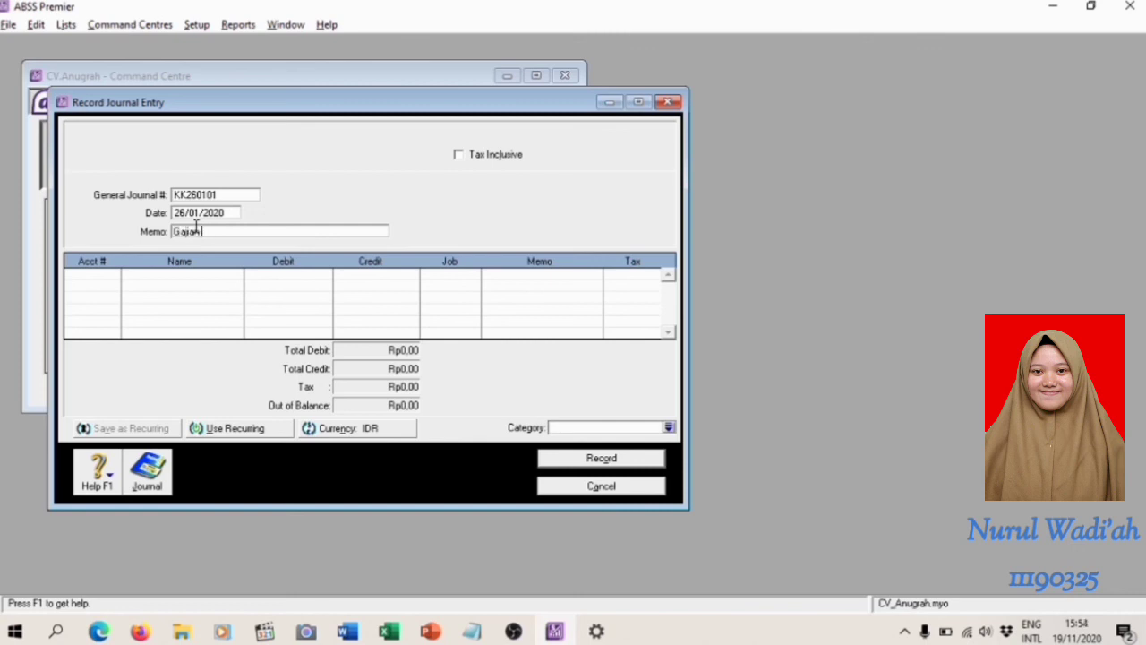
{"action": "type", "text": " Karyawan bulan Januari a"}
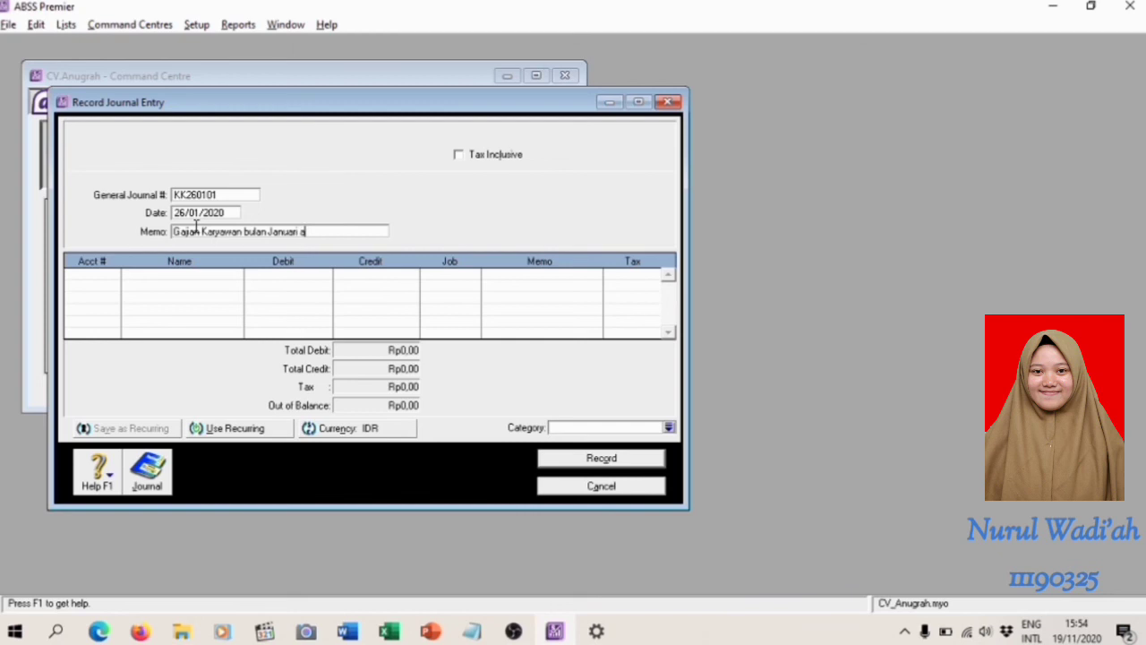
{"action": "type", "text": ".n Bintang"}
Change the entry's currency to USD with a transaction exchange rate of 14550
{"action": "left_click", "coordinate": [375, 428]}
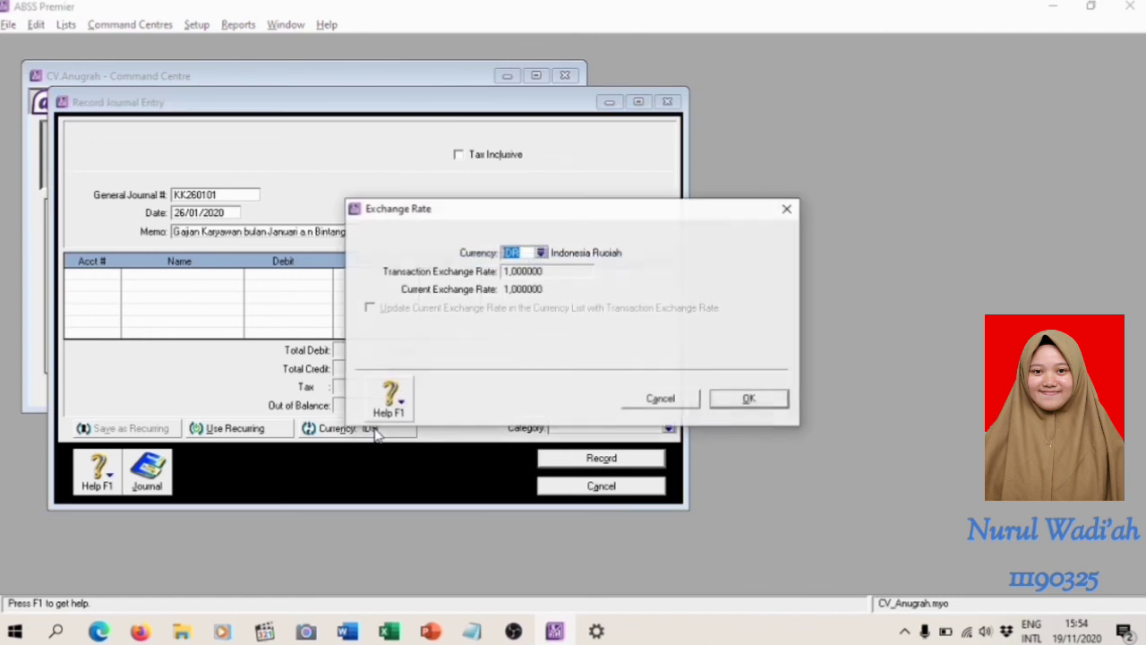
{"action": "left_click", "coordinate": [542, 254]}
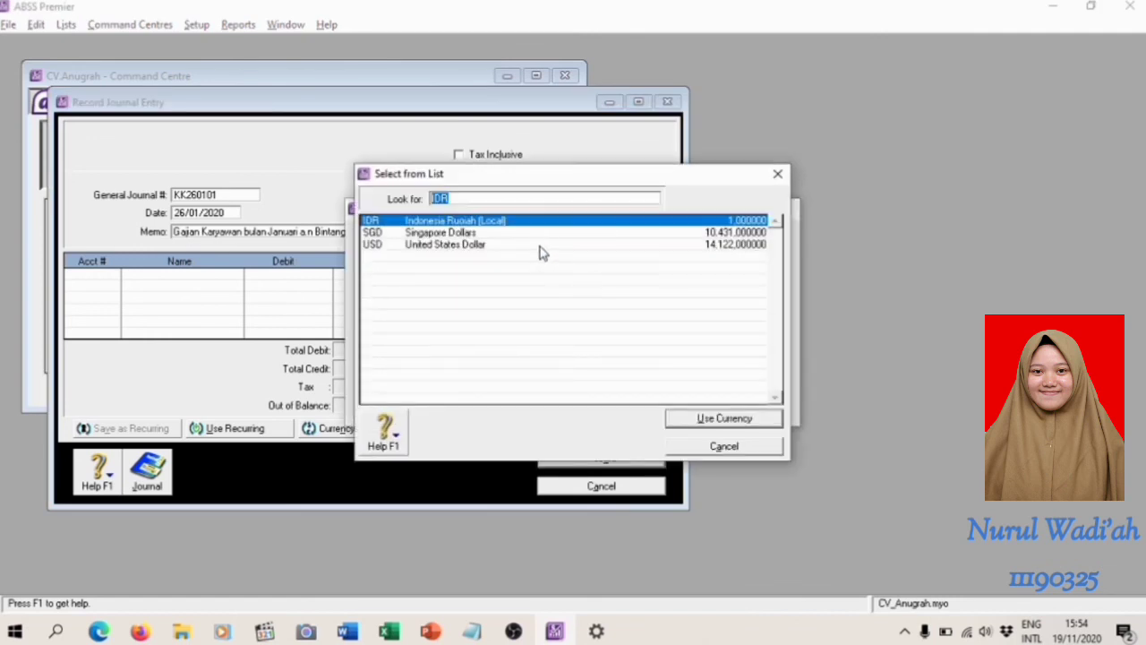
{"action": "left_click", "coordinate": [538, 245]}
{"action": "double_click", "coordinate": [539, 247]}
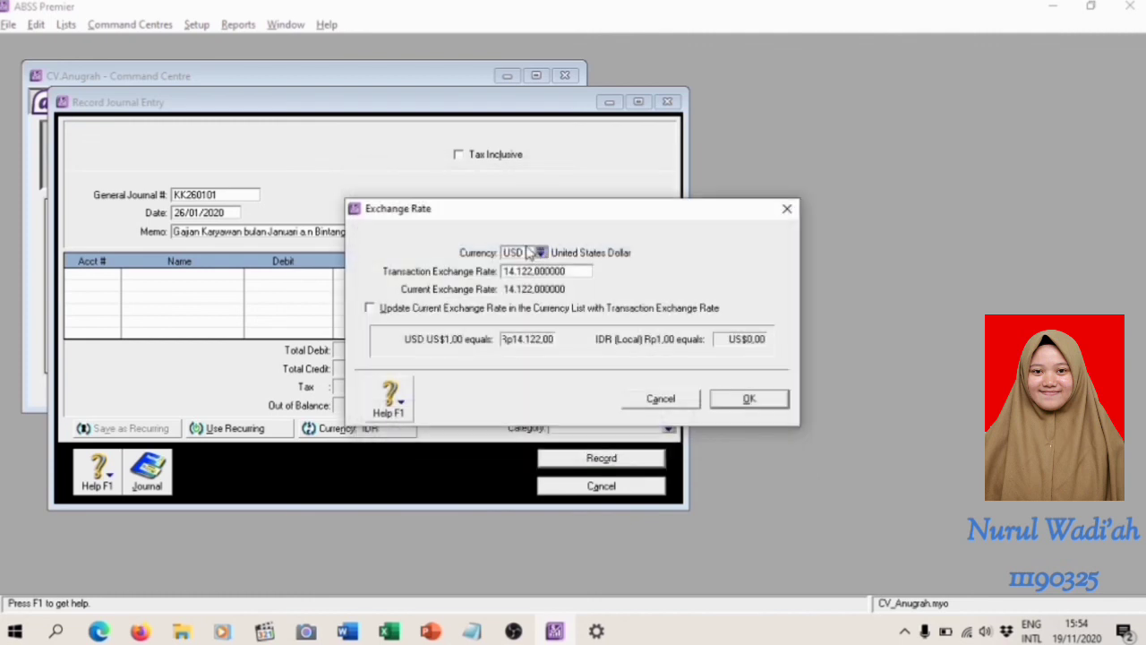
{"action": "left_click", "coordinate": [545, 271]}
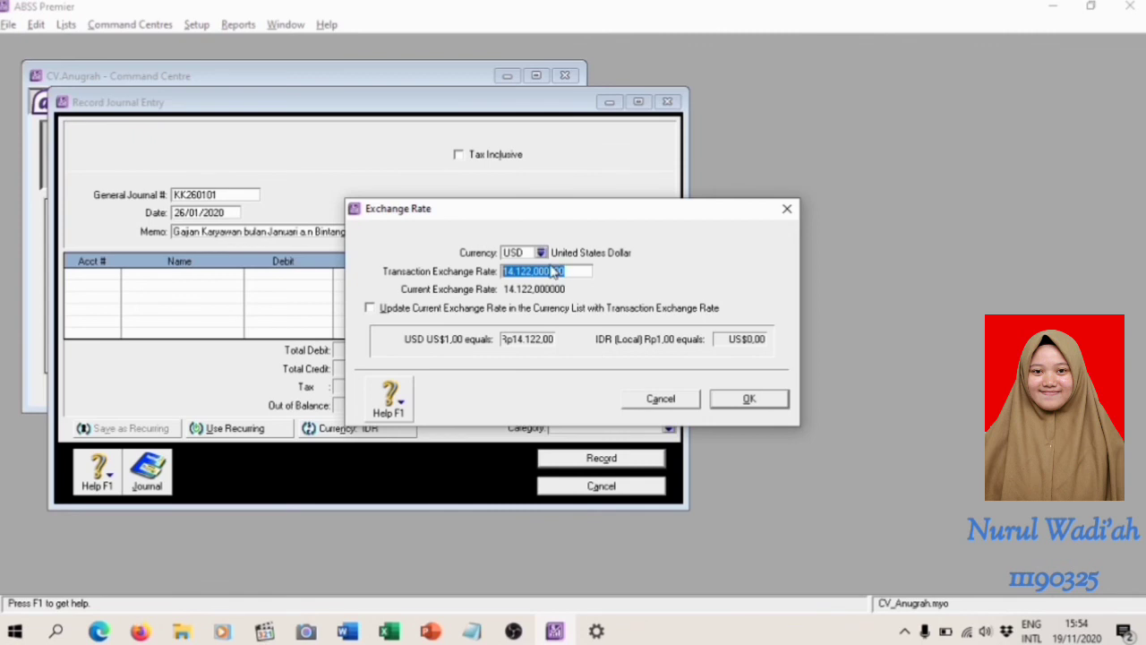
{"action": "type", "text": "14550"}
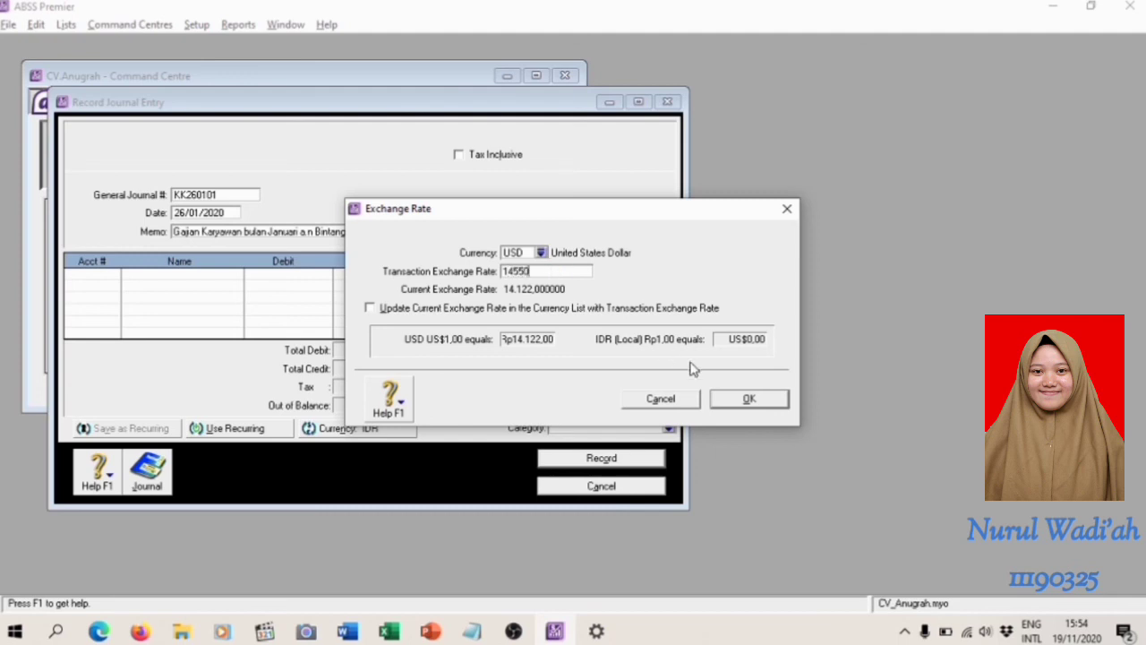
{"action": "left_click", "coordinate": [761, 397]}
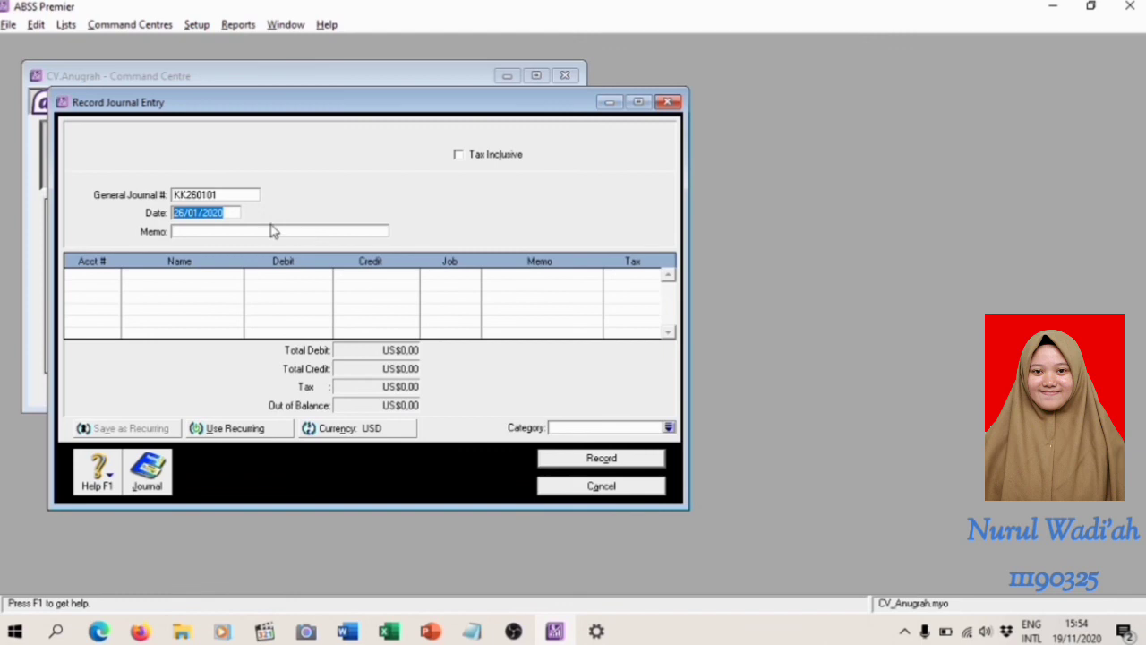
Fill in the memo of the USD entry as "Gajian Karyawan bulan Januari a.n" followed by the employee's capitalized name
{"action": "left_click", "coordinate": [225, 231]}
{"action": "type", "text": "Gajian Karyawan bu"}
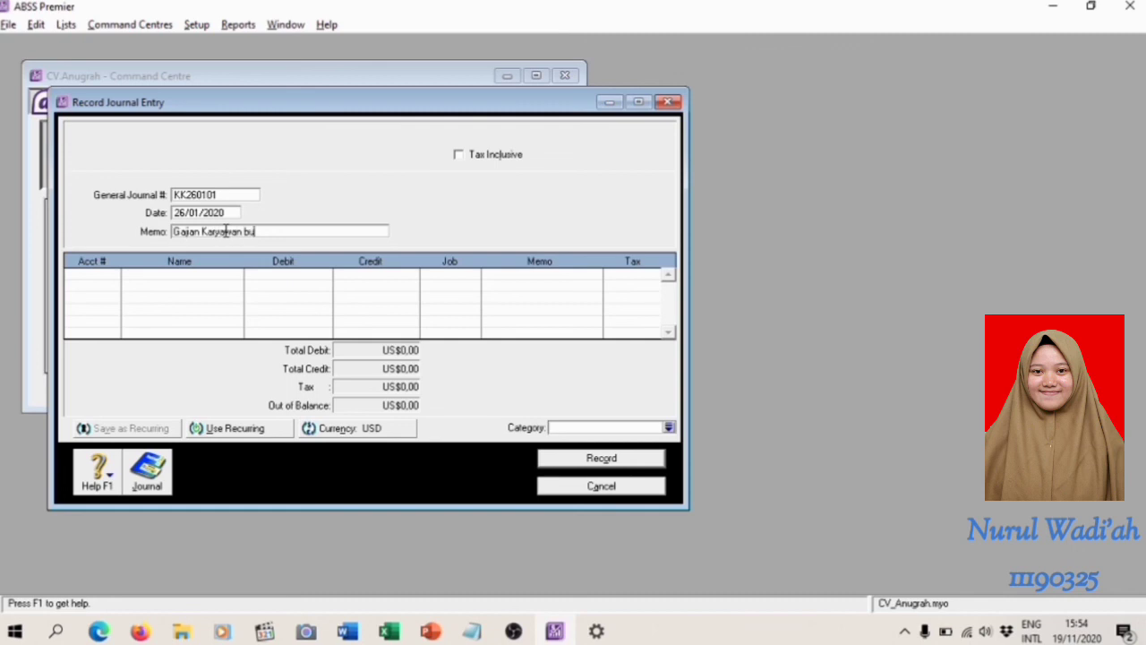
{"action": "type", "text": "lan Januari a.n bintang"}
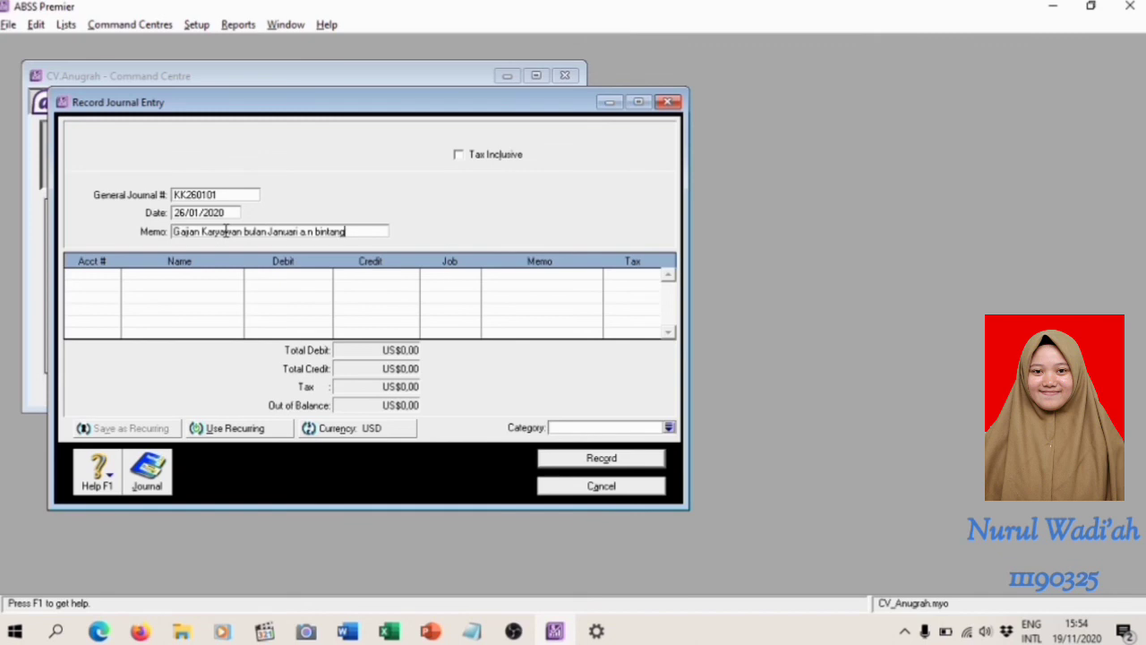
{"action": "left_click", "coordinate": [322, 231]}
{"action": "key", "text": "BackSpace"}
{"action": "key", "text": "BackSpace"}
{"action": "type", "text": "Bii"}
Add a debit line of US$180 to account 6-5130 Wages & Salaries in the journal entry
{"action": "left_click", "coordinate": [116, 279]}
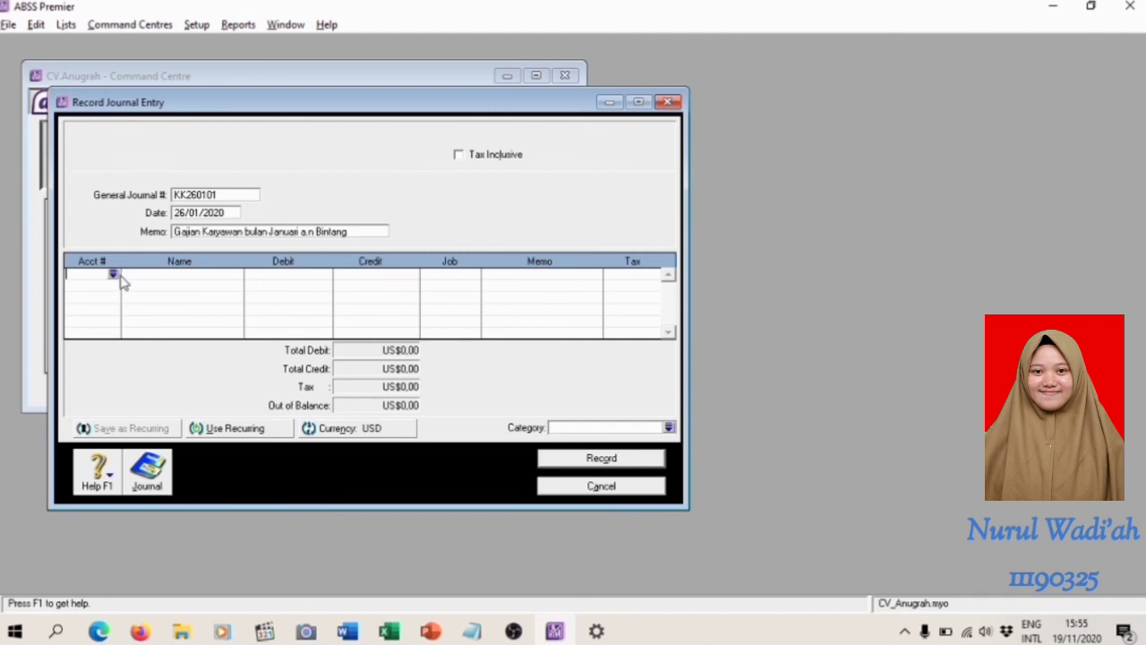
{"action": "left_click", "coordinate": [113, 277]}
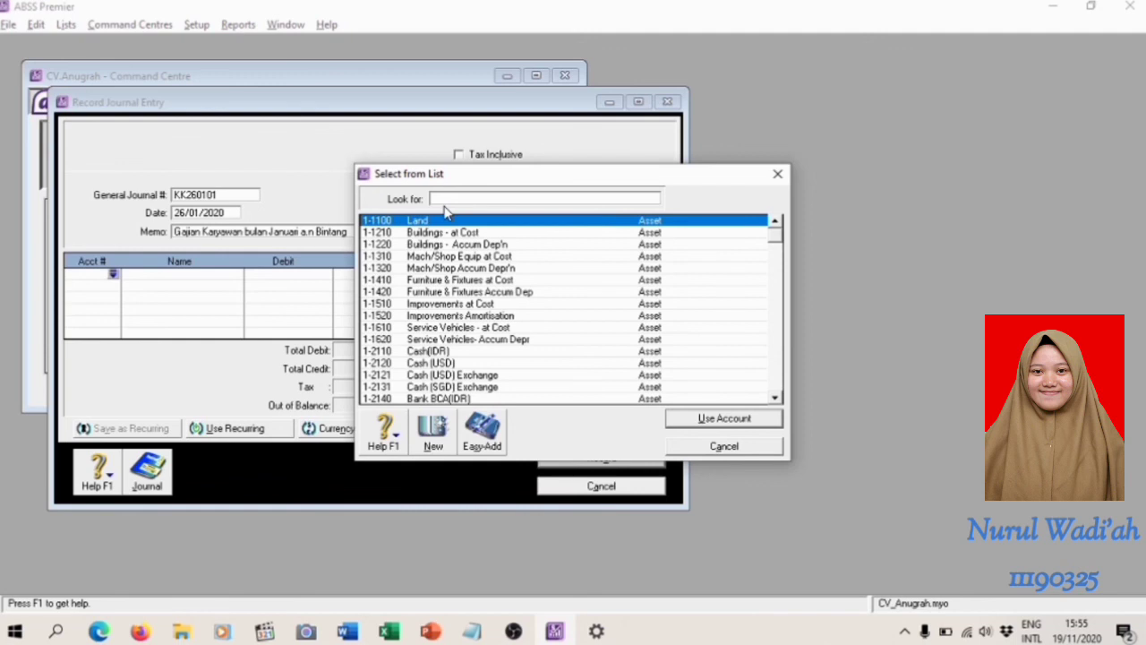
{"action": "type", "text": "65"}
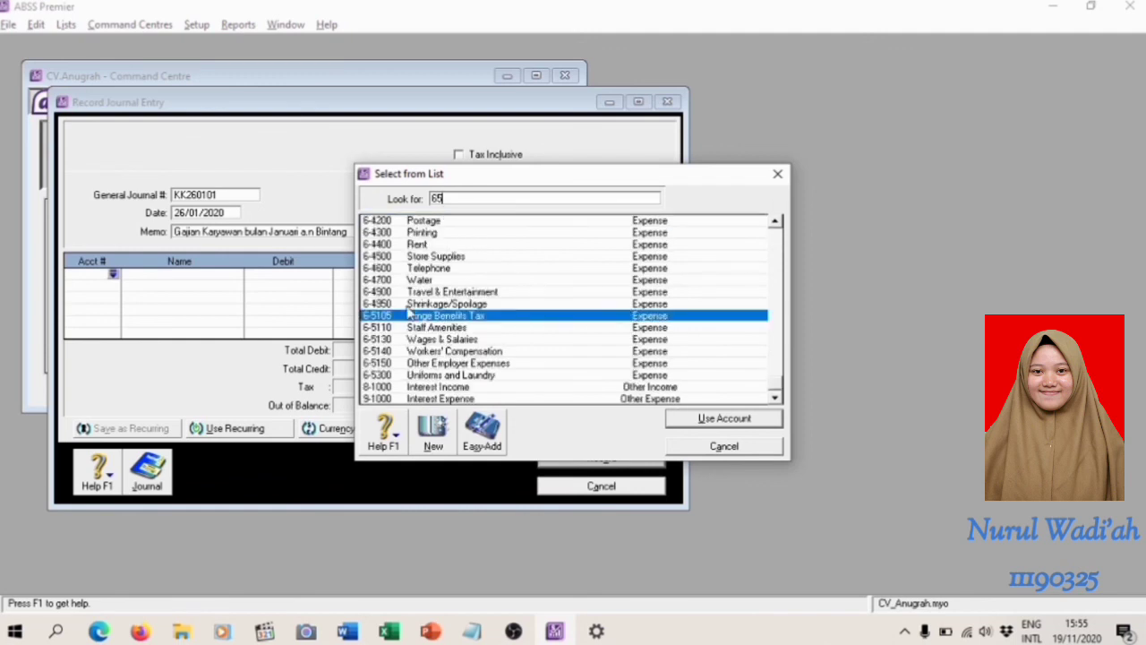
{"action": "left_click", "coordinate": [445, 340]}
{"action": "double_click", "coordinate": [444, 341]}
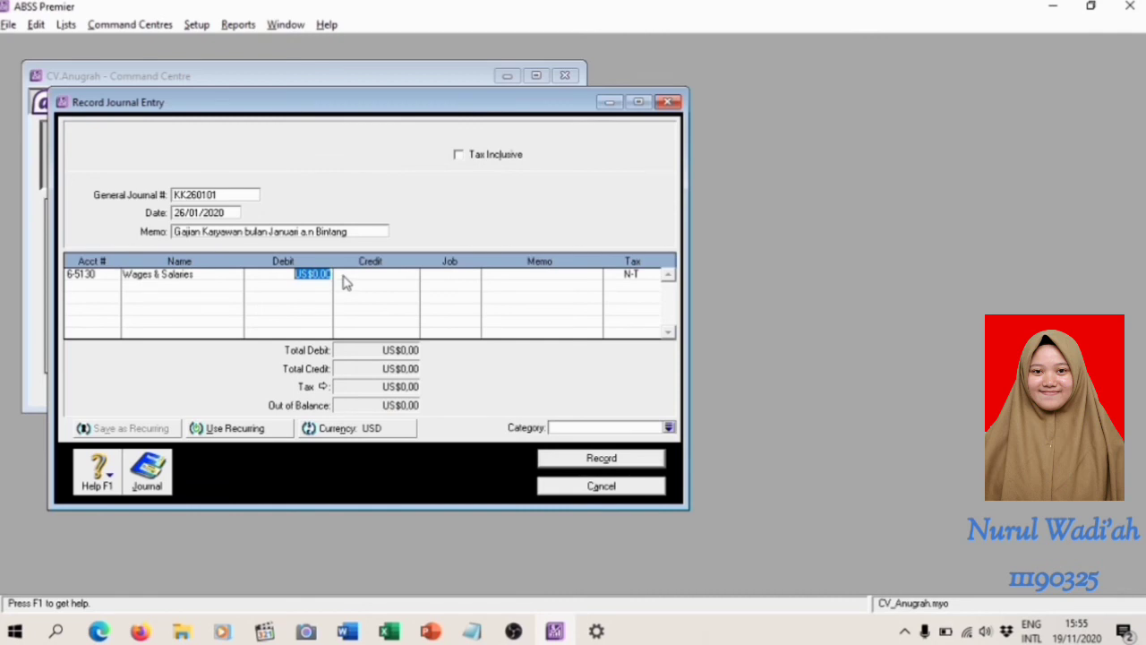
{"action": "type", "text": "180"}
{"action": "key", "text": "Tab"}
{"action": "key", "text": "Tab"}
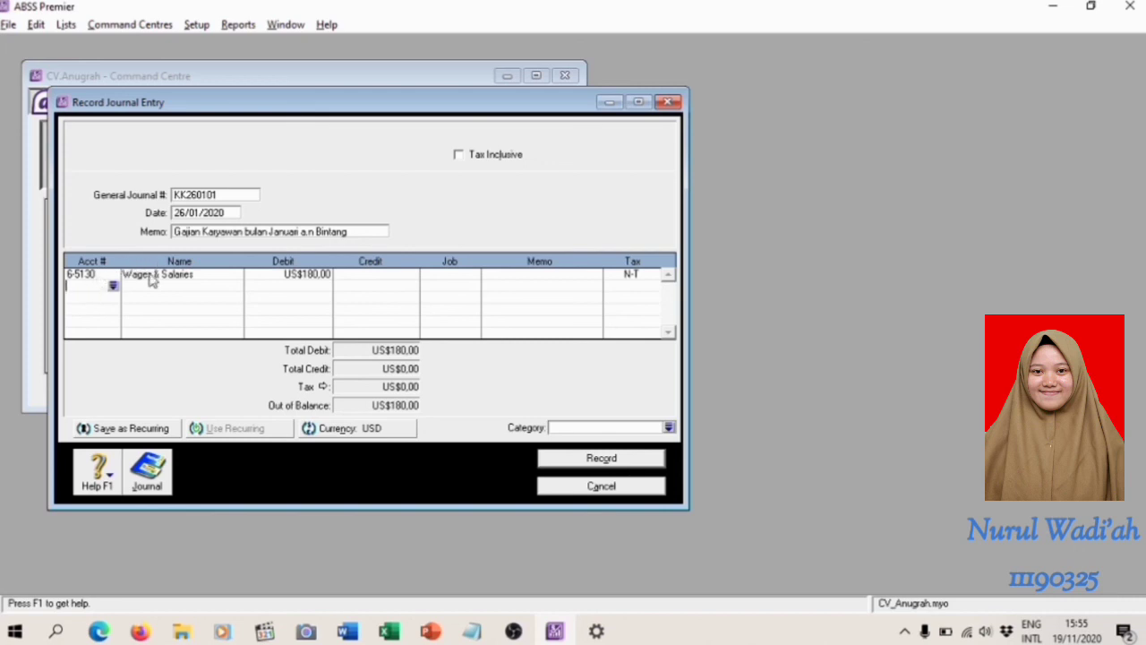
Add a credit line of US$180 to account 1-2120 Cash (USD) and assign the Overseas category (O)
{"action": "left_click", "coordinate": [114, 285]}
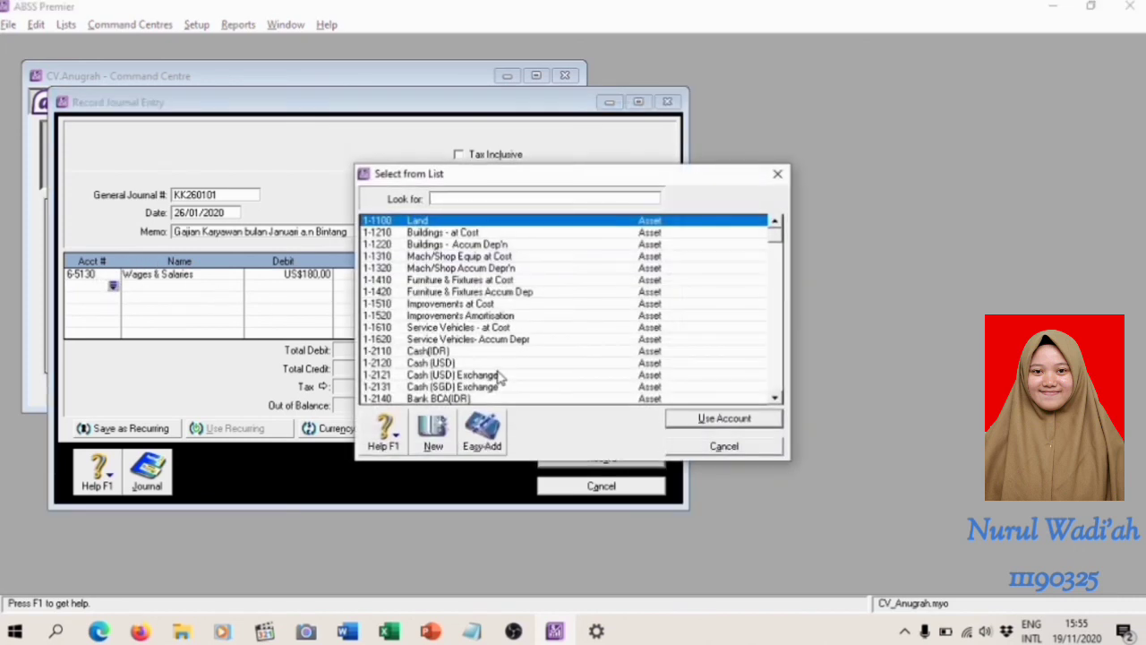
{"action": "double_click", "coordinate": [508, 363]}
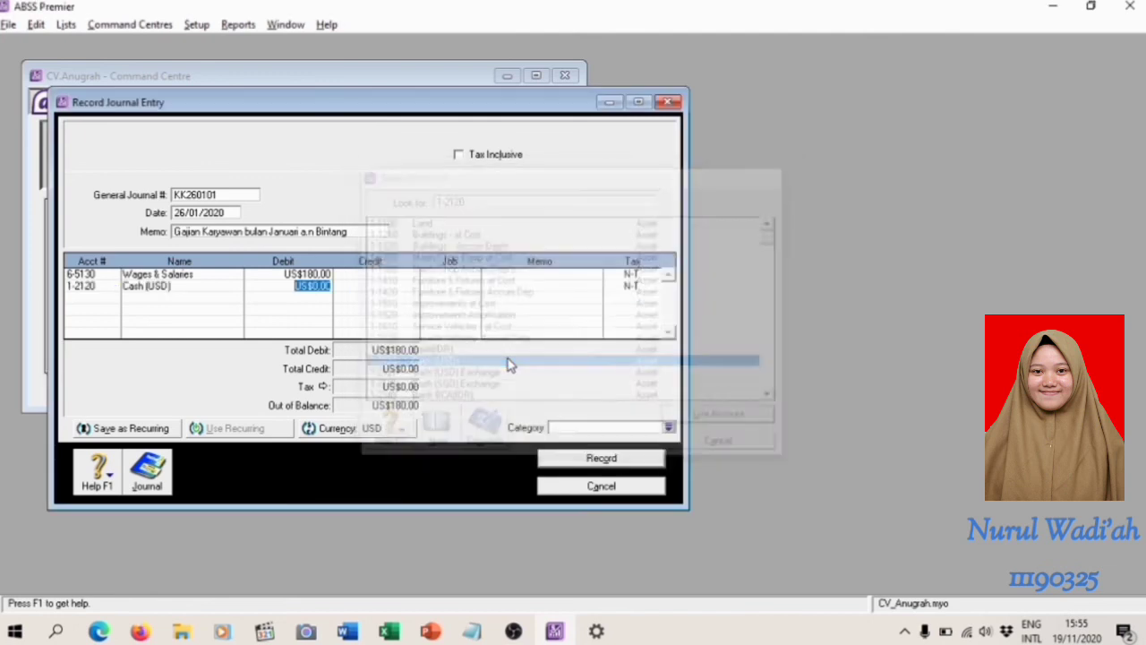
{"action": "key", "text": "Tab"}
{"action": "key", "text": "Tab"}
{"action": "key", "text": "Tab"}
{"action": "left_click", "coordinate": [669, 428]}
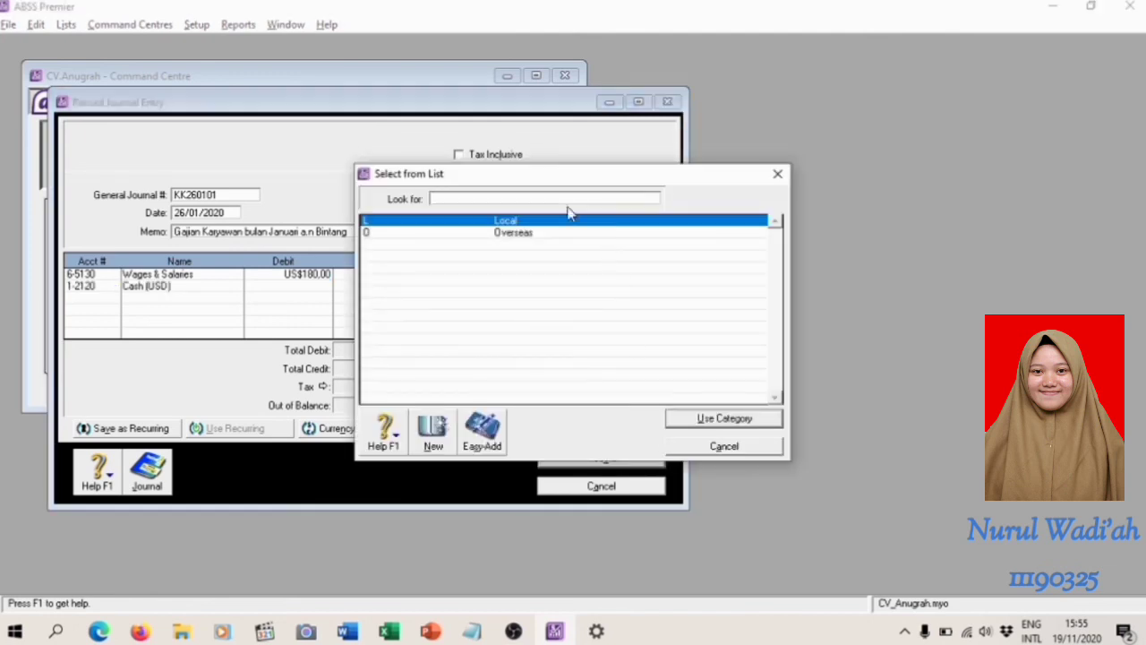
{"action": "double_click", "coordinate": [573, 233]}
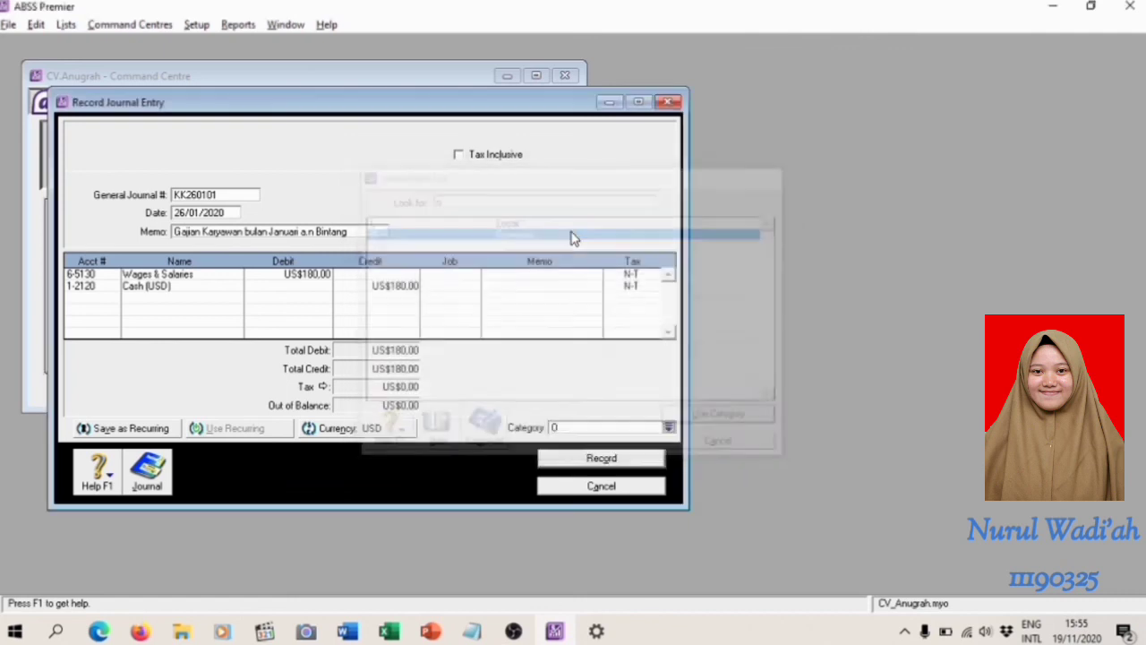
Review the recap of the USD salary entry, then record it and leave the journal entry window
{"action": "left_click", "coordinate": [649, 461]}
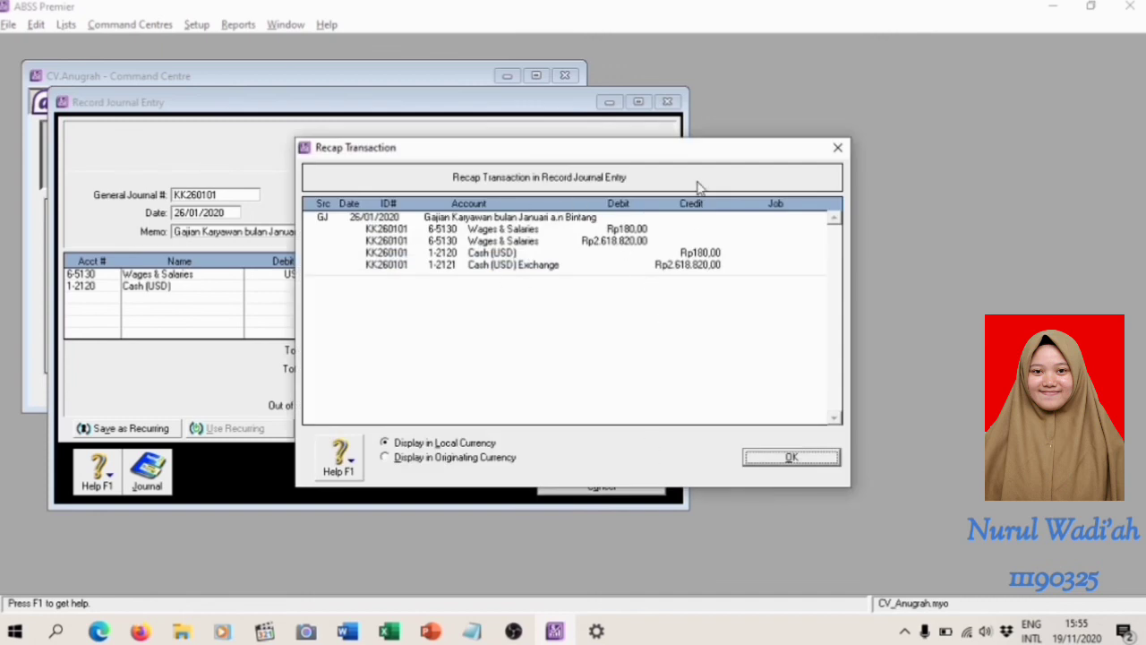
{"action": "left_click", "coordinate": [792, 458]}
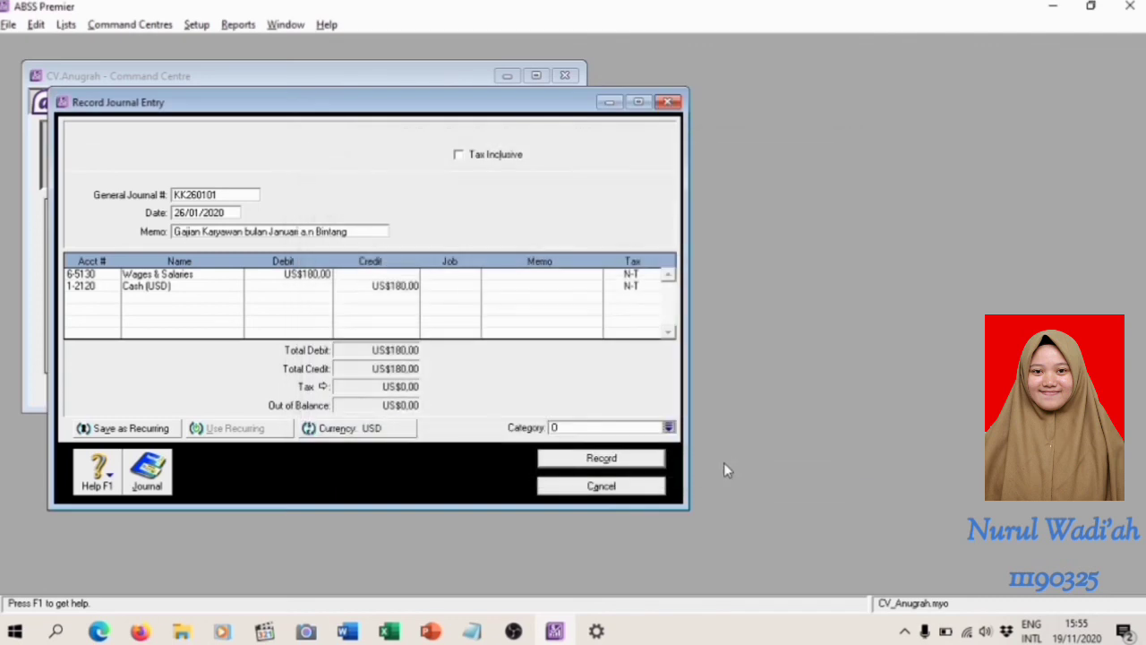
{"action": "left_click", "coordinate": [643, 462]}
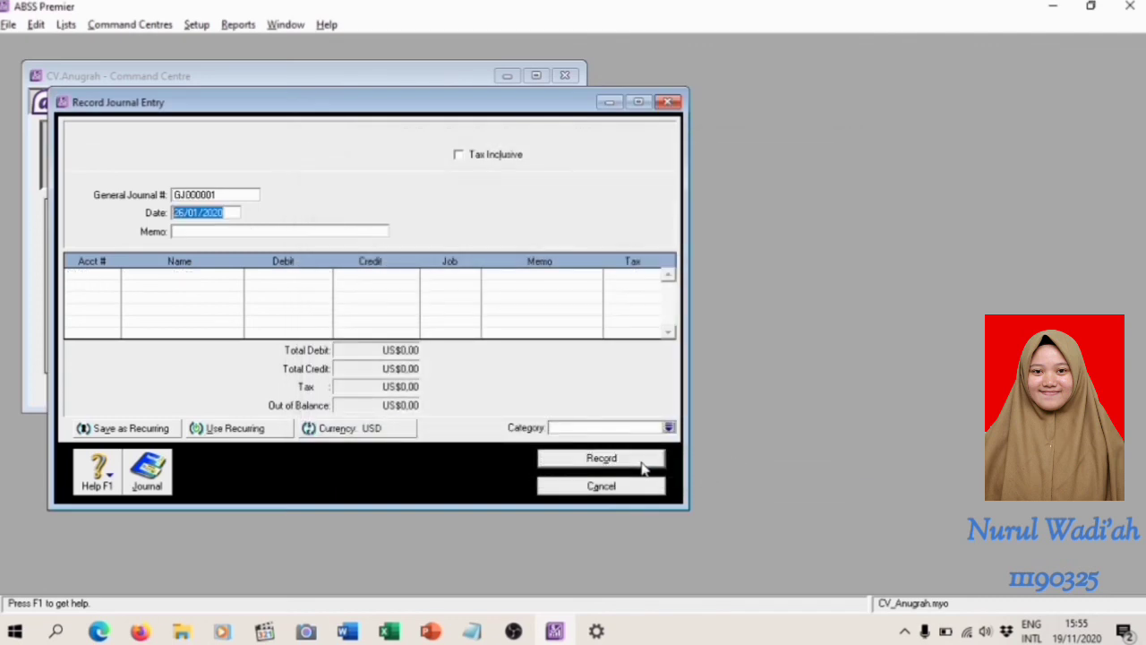
{"action": "left_click", "coordinate": [602, 485]}
Read the bank transfer task in the Word module and open Spend Money from Banking in ABSS Premier
{"action": "key", "text": "alt+Tab"}
{"action": "scroll", "coordinate": [616, 458], "scroll_direction": "down", "scroll_amount": 1}
{"action": "scroll", "coordinate": [616, 513], "scroll_direction": "down", "scroll_amount": 20}
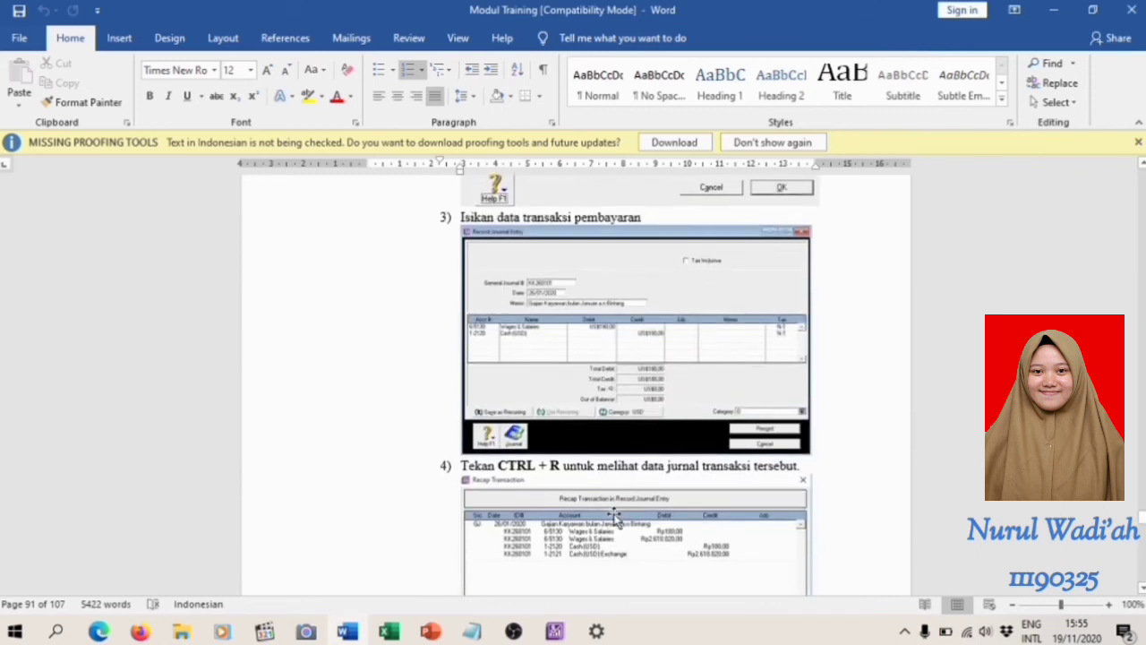
{"action": "scroll", "coordinate": [616, 514], "scroll_direction": "down", "scroll_amount": 10}
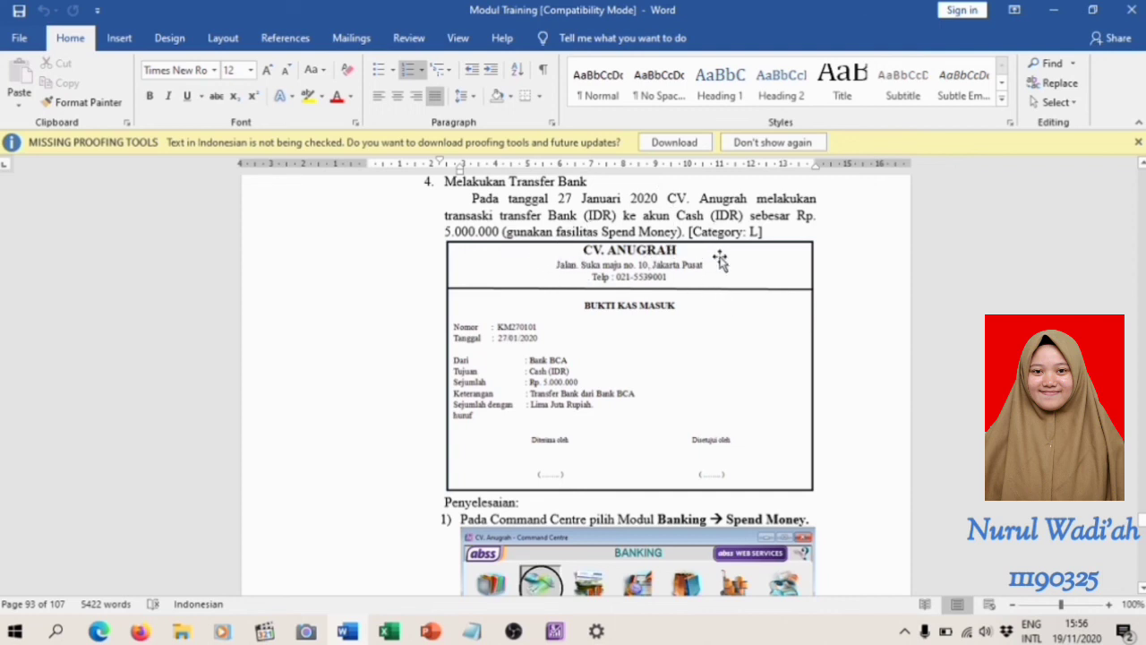
{"action": "scroll", "coordinate": [766, 404], "scroll_direction": "down", "scroll_amount": 5}
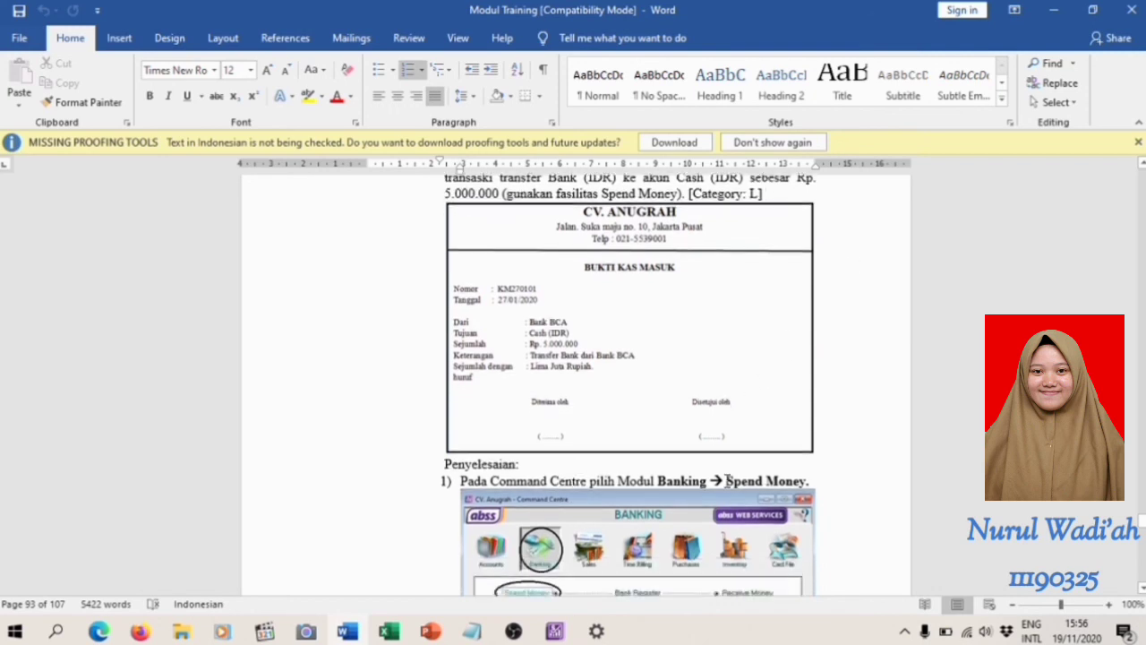
{"action": "key", "text": "alt+Tab"}
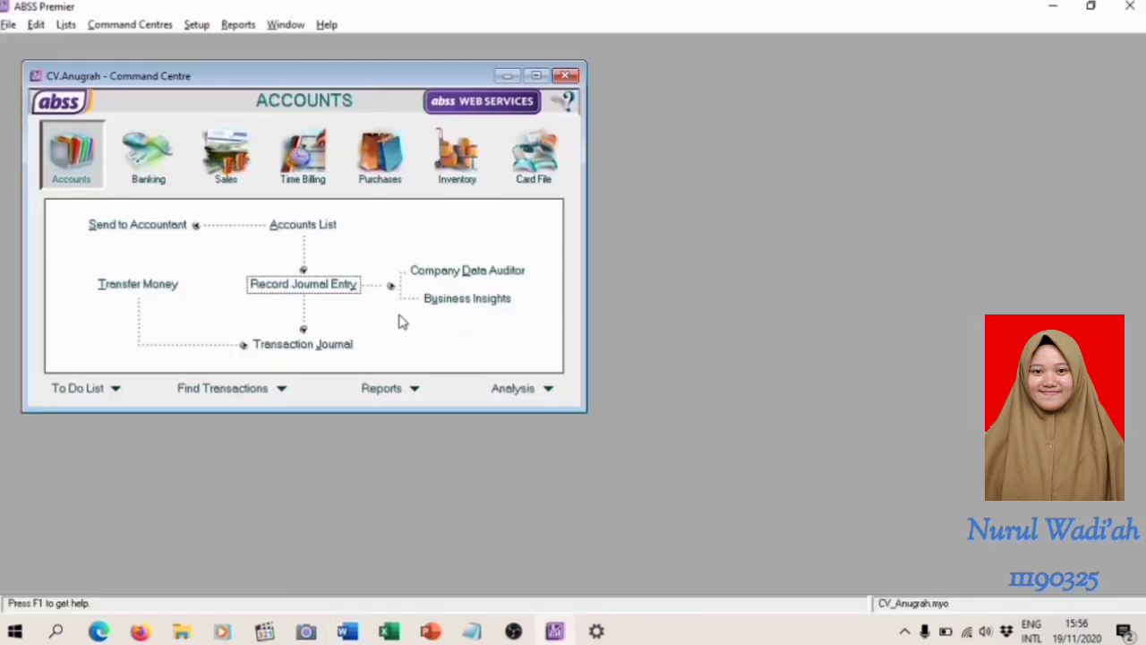
{"action": "left_click", "coordinate": [142, 174]}
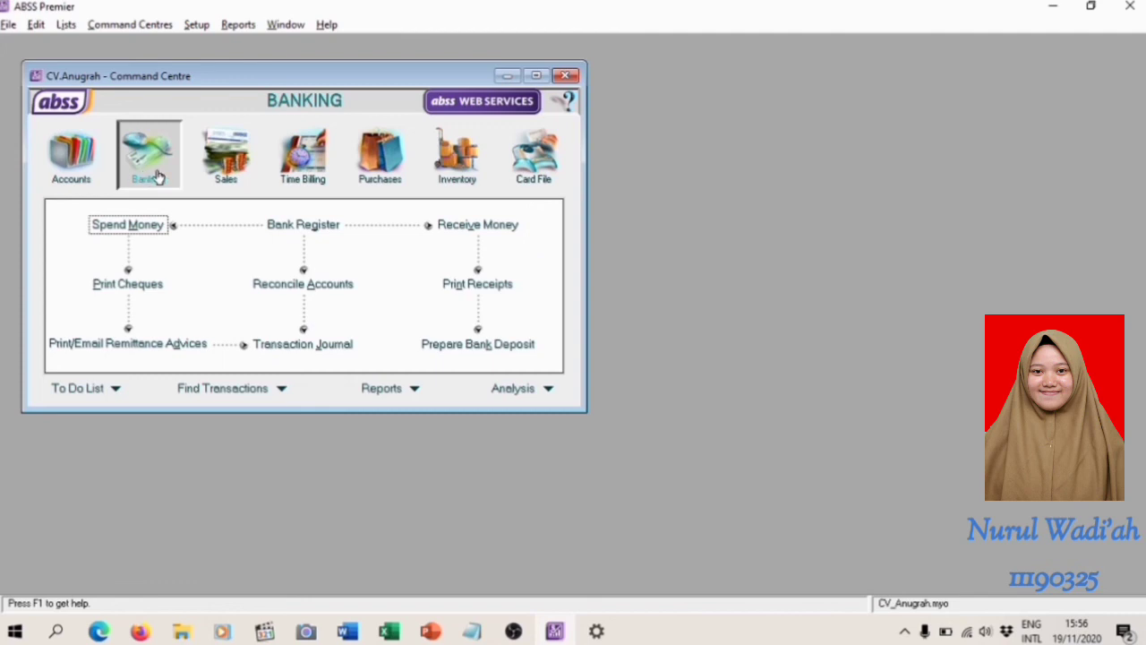
{"action": "left_click", "coordinate": [152, 225]}
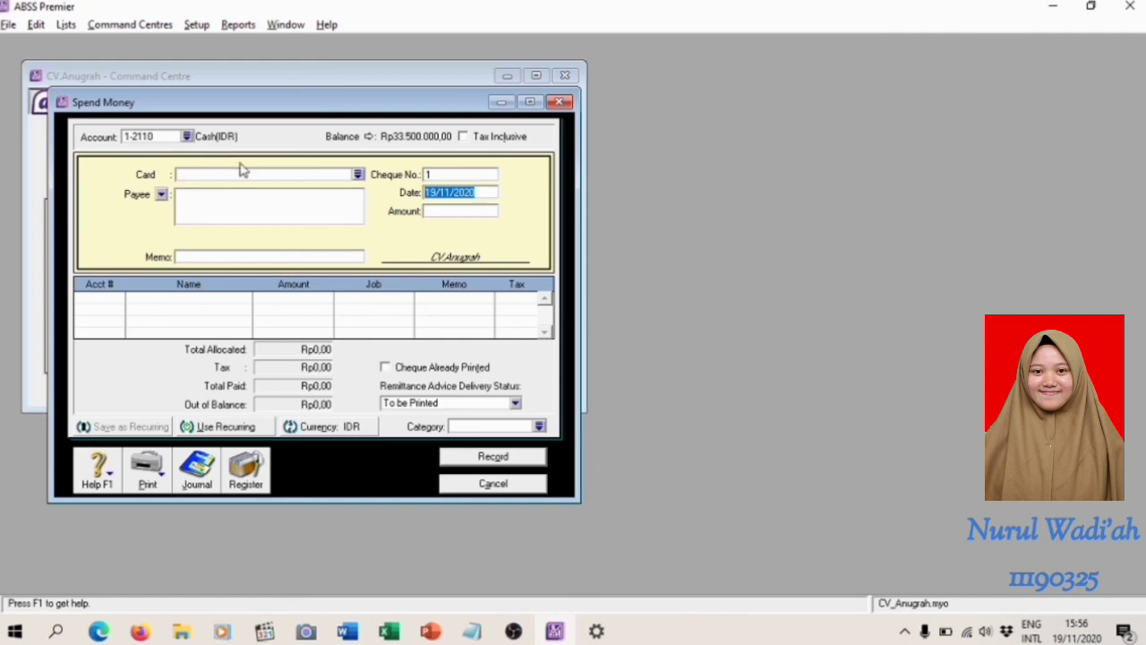
Set the paying account to 1-2140 Bank BCA(IDR), with cheque number KM270101 and date 27/01/2020
{"action": "left_click", "coordinate": [186, 137]}
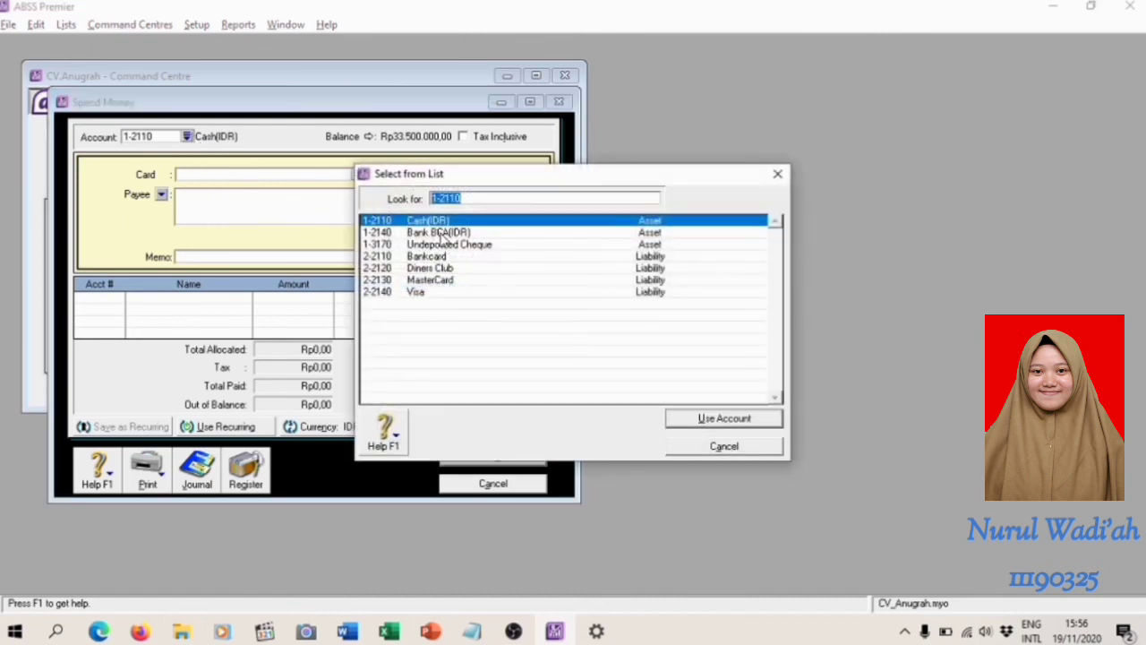
{"action": "double_click", "coordinate": [438, 233]}
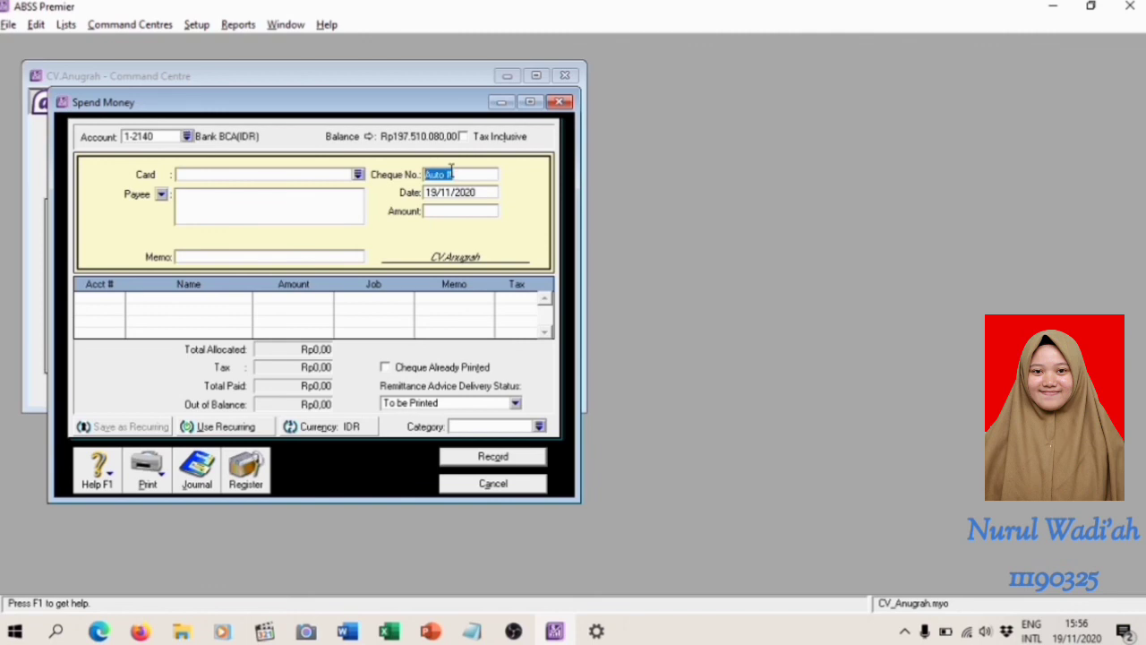
{"action": "type", "text": "KM"}
{"action": "left_click", "coordinate": [436, 192]}
{"action": "key", "text": "BackSpace"}
{"action": "key", "text": "BackSpace"}
{"action": "type", "text": "20"}
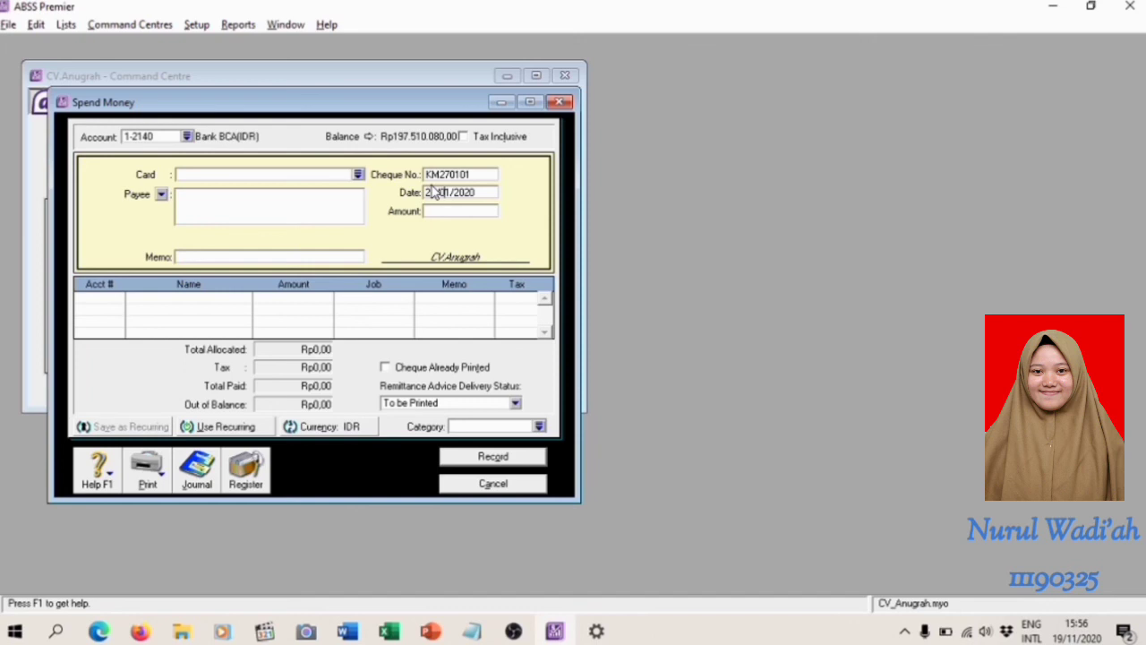
Consult the transfer slip in the Word module and enter the memo "Transfer Bank dari Bank BCA ke Cash" in ABSS Premier
{"action": "left_click", "coordinate": [107, 301]}
{"action": "key", "text": "alt+Tab"}
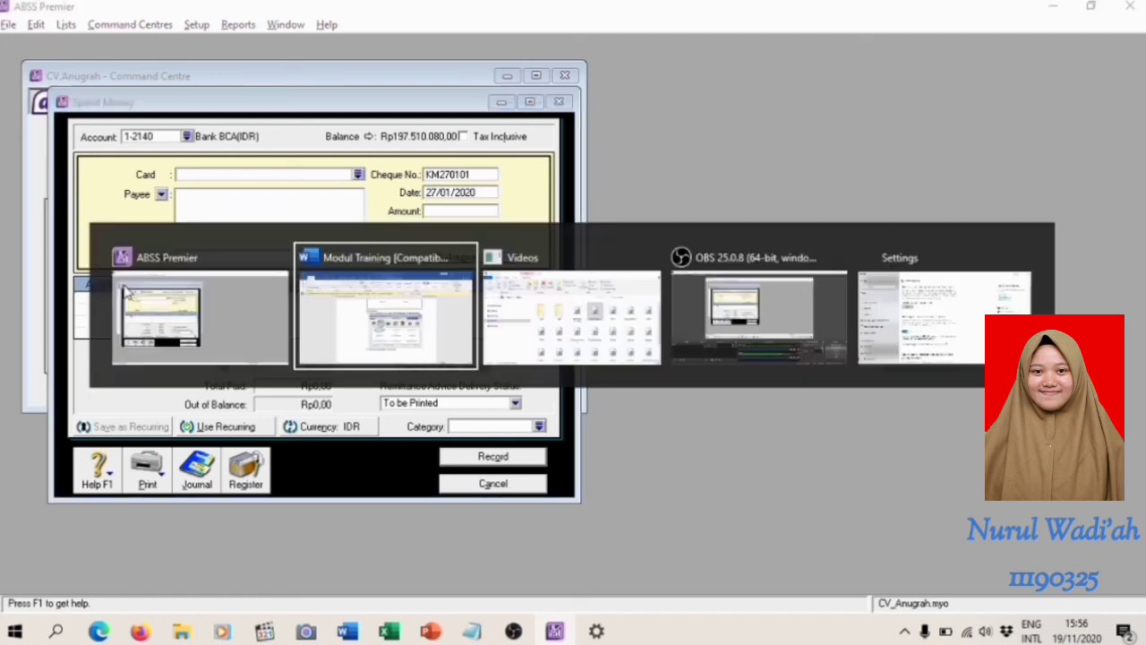
{"action": "scroll", "coordinate": [430, 307], "scroll_direction": "up", "scroll_amount": 6}
{"action": "scroll", "coordinate": [438, 307], "scroll_direction": "up", "scroll_amount": 3}
{"action": "scroll", "coordinate": [438, 307], "scroll_direction": "down", "scroll_amount": 2}
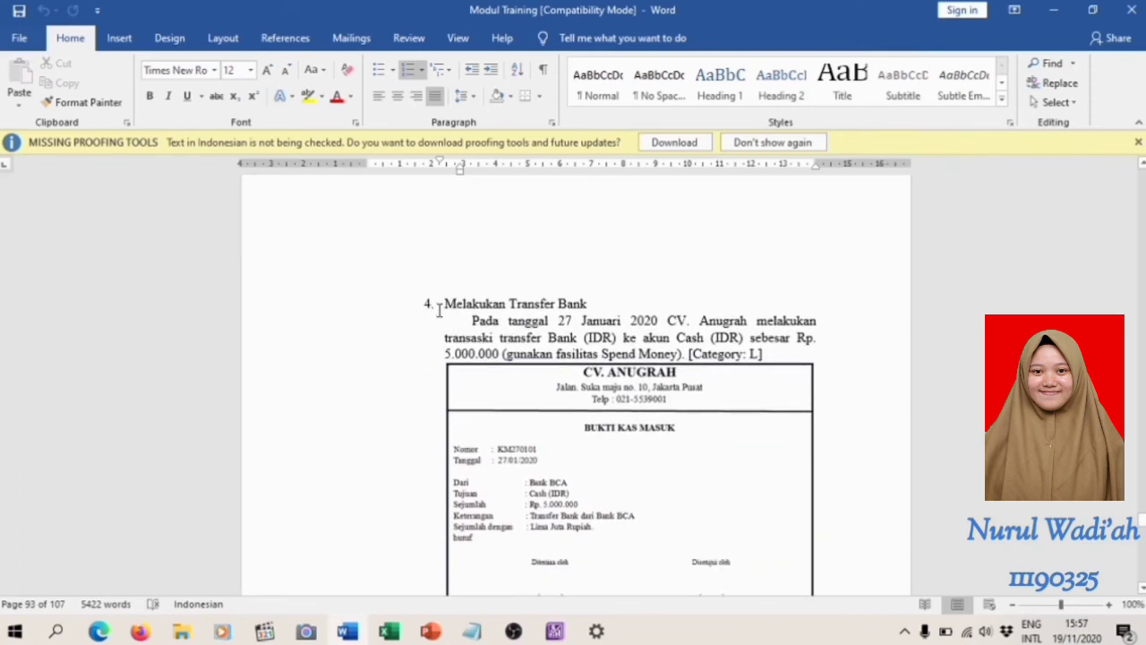
{"action": "scroll", "coordinate": [440, 309], "scroll_direction": "down", "scroll_amount": 1}
{"action": "key", "text": "alt+Tab"}
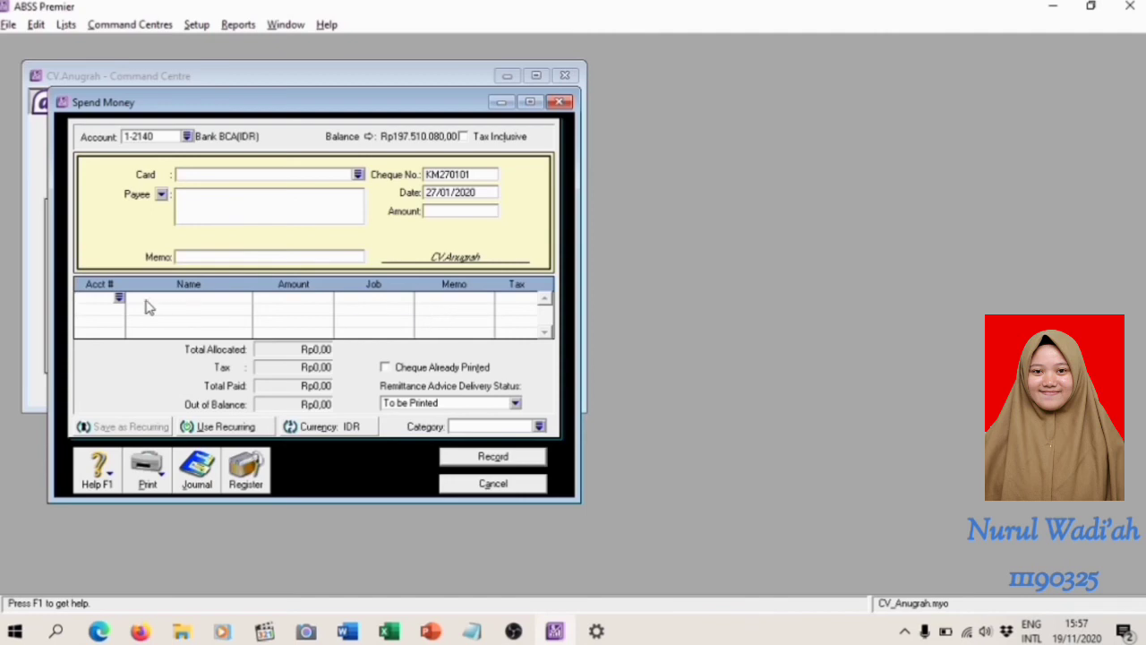
{"action": "left_click", "coordinate": [195, 257]}
{"action": "type", "text": "Transfer Bank dari Bank BCA"}
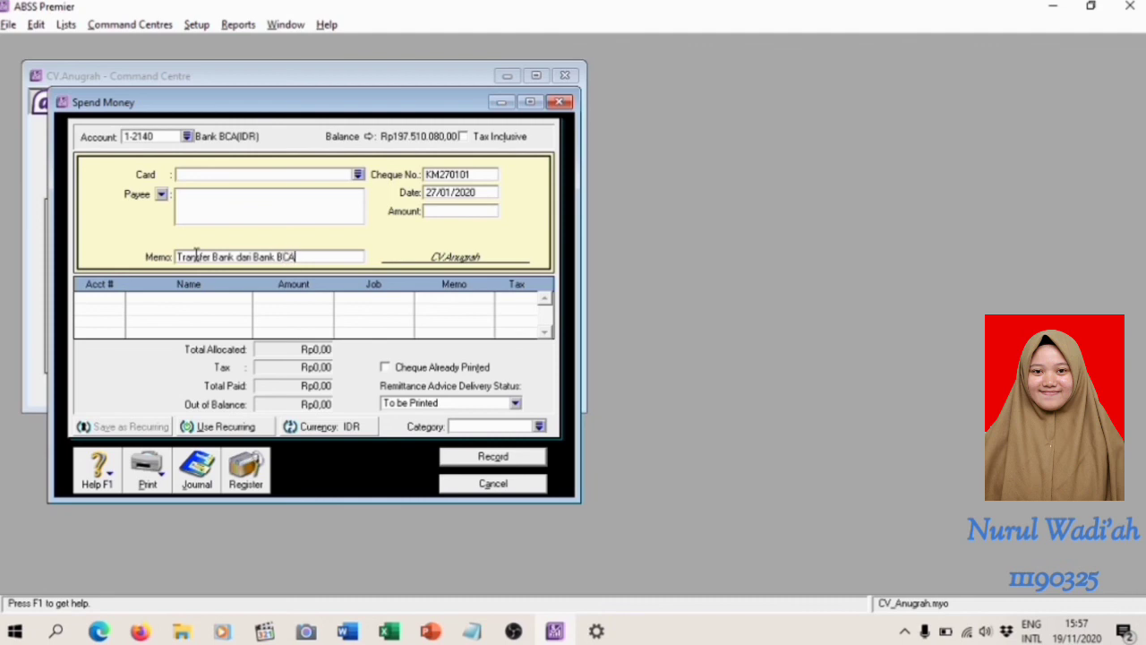
{"action": "type", "text": " ke Cash"}
Recheck the transfer details in Word and revise the ABSS Premier memo to end with "ke Akun Cash (IDR)"
{"action": "key", "text": "alt+Tab"}
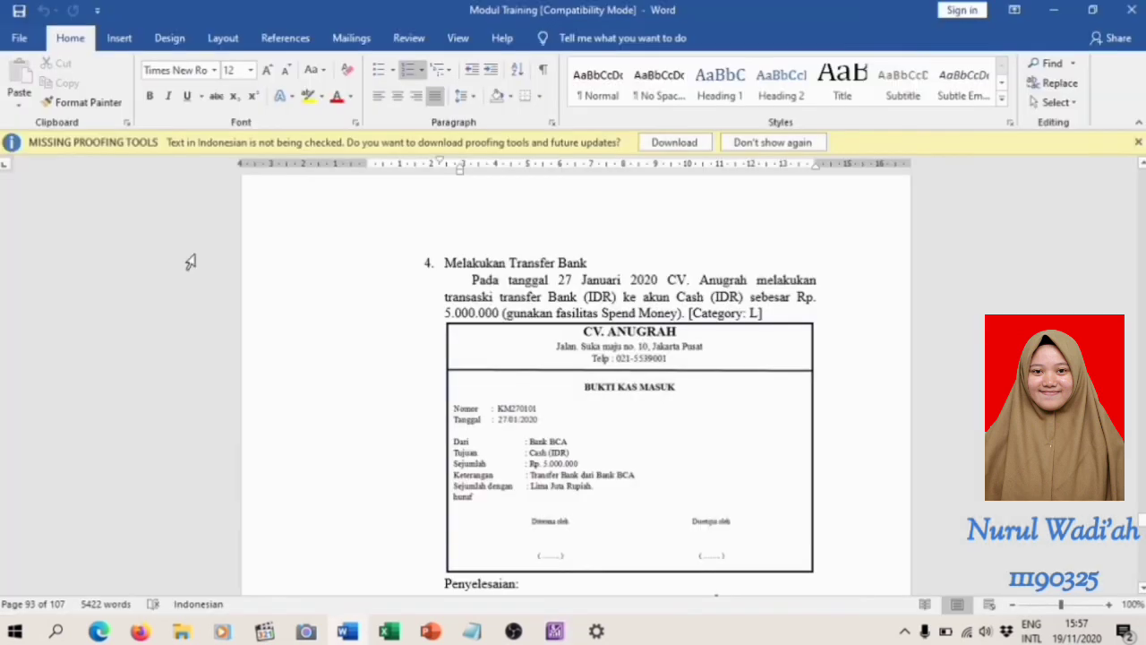
{"action": "key", "text": "alt+Tab"}
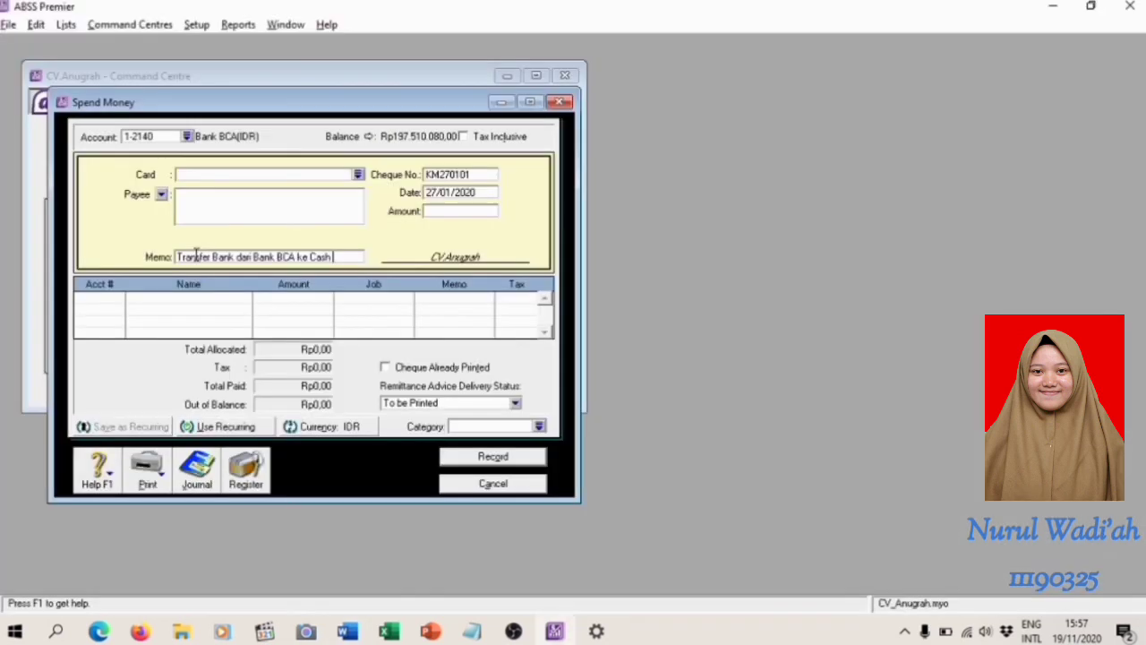
{"action": "key", "text": "Left"}
{"action": "key", "text": "Left"}
{"action": "key", "text": "Left"}
{"action": "type", "text": "Akun"}
{"action": "type", "text": "DR)"}
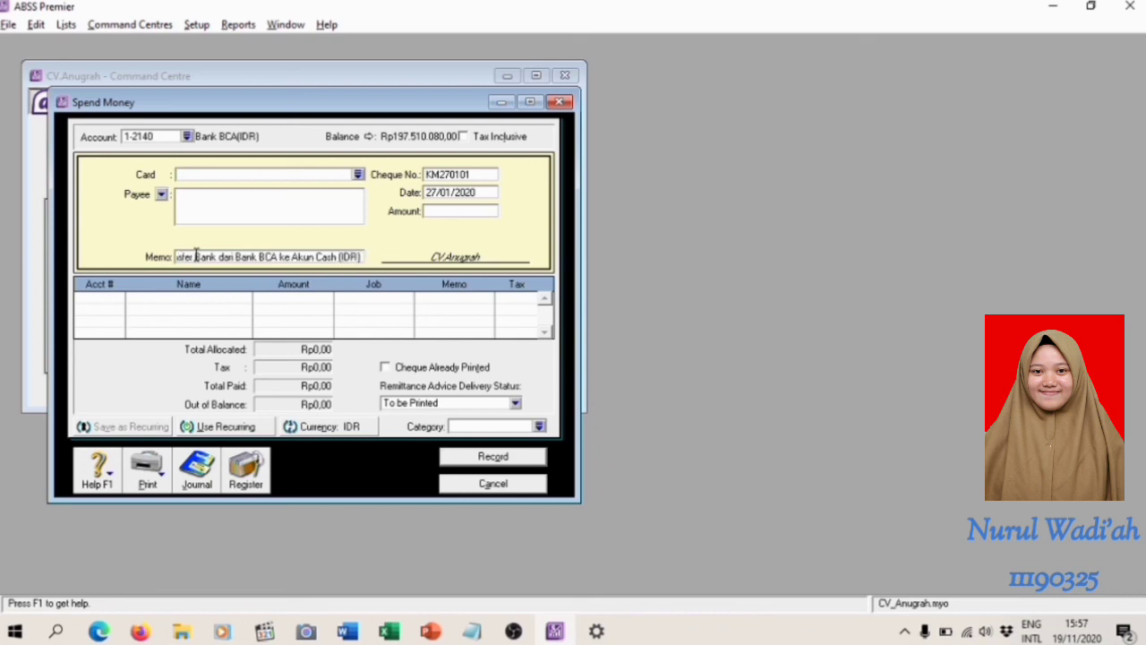
Allocate Rp5.000.000 to account 1-2110 Cash(IDR) and fill the payment's amount with the same sum
{"action": "left_click", "coordinate": [103, 307]}
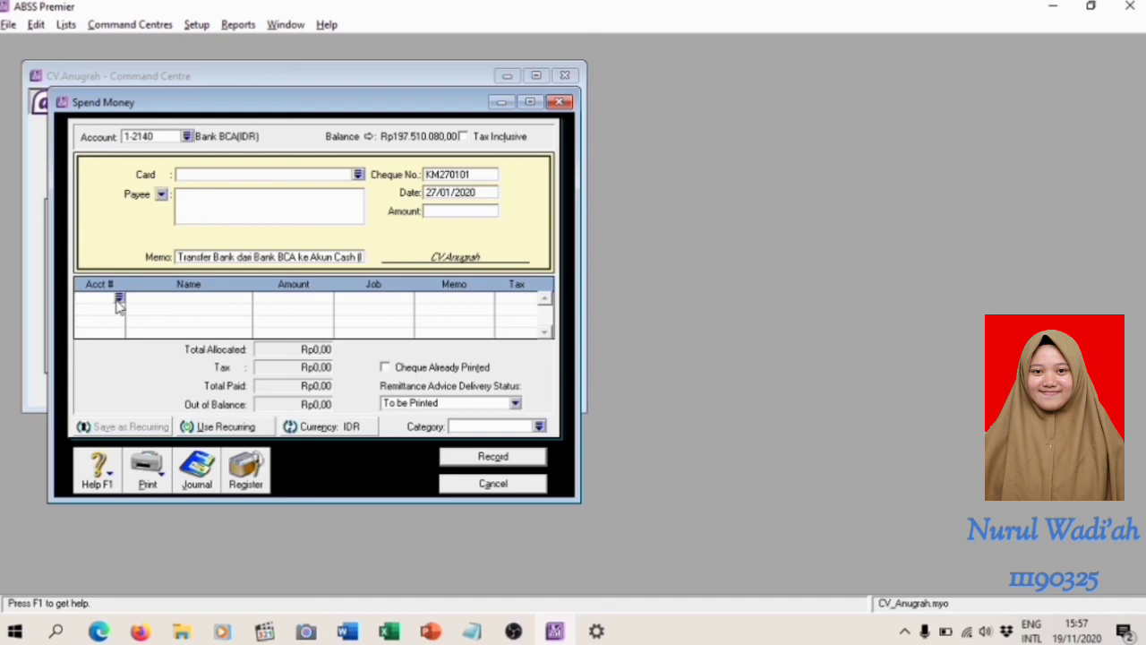
{"action": "left_click", "coordinate": [119, 299]}
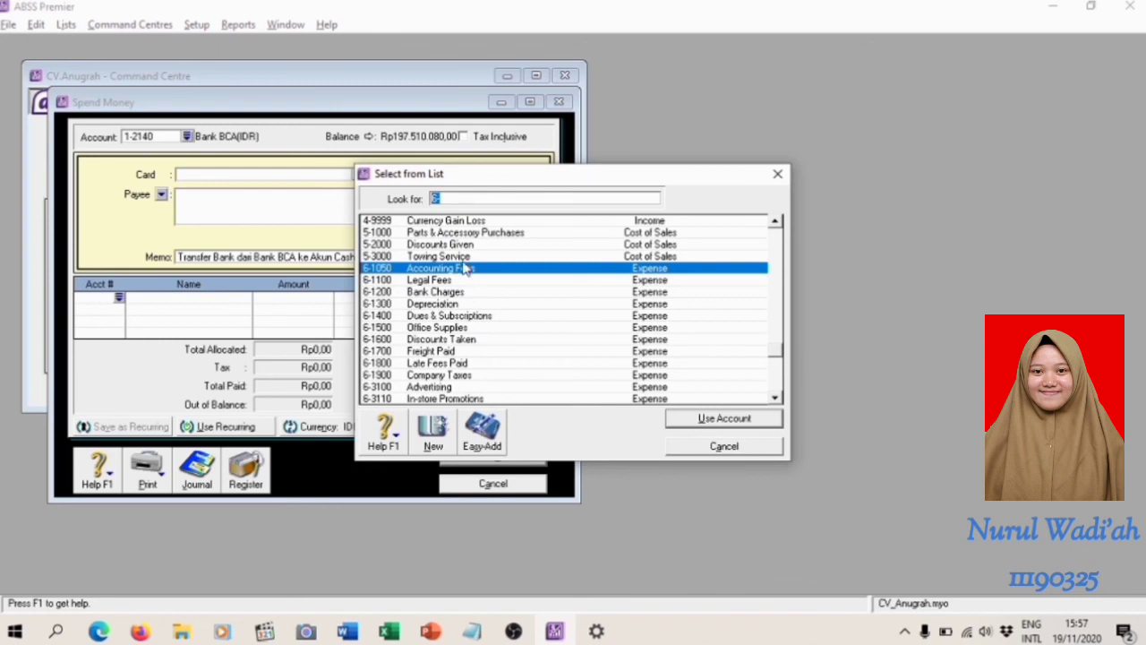
{"action": "type", "text": "1"}
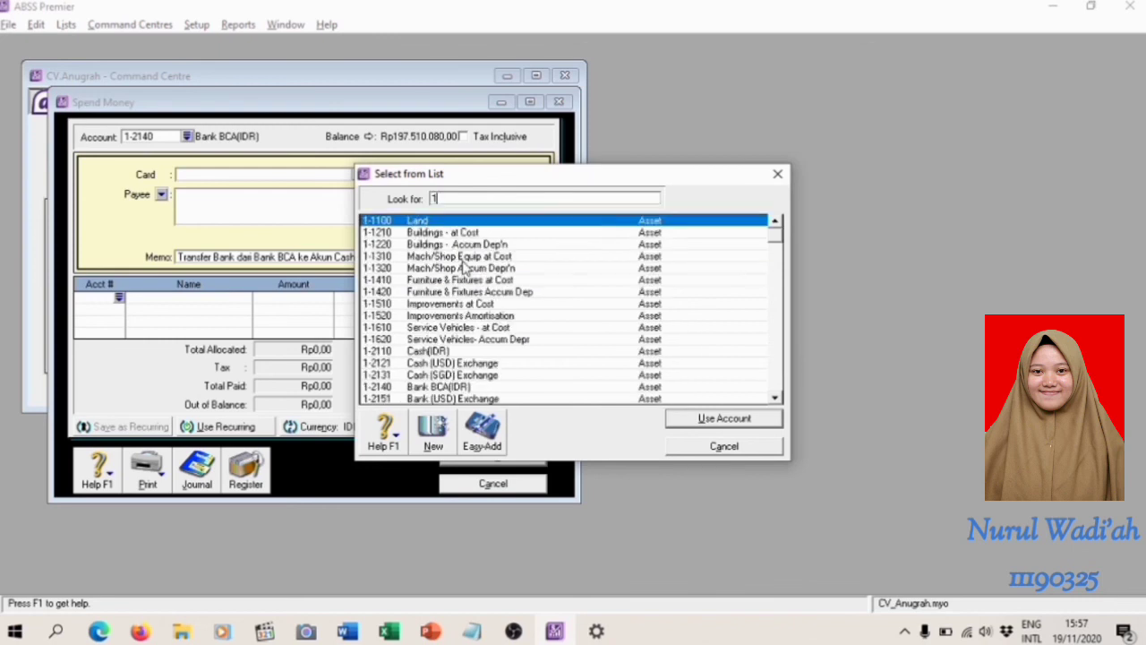
{"action": "left_click", "coordinate": [459, 353]}
{"action": "double_click", "coordinate": [457, 355]}
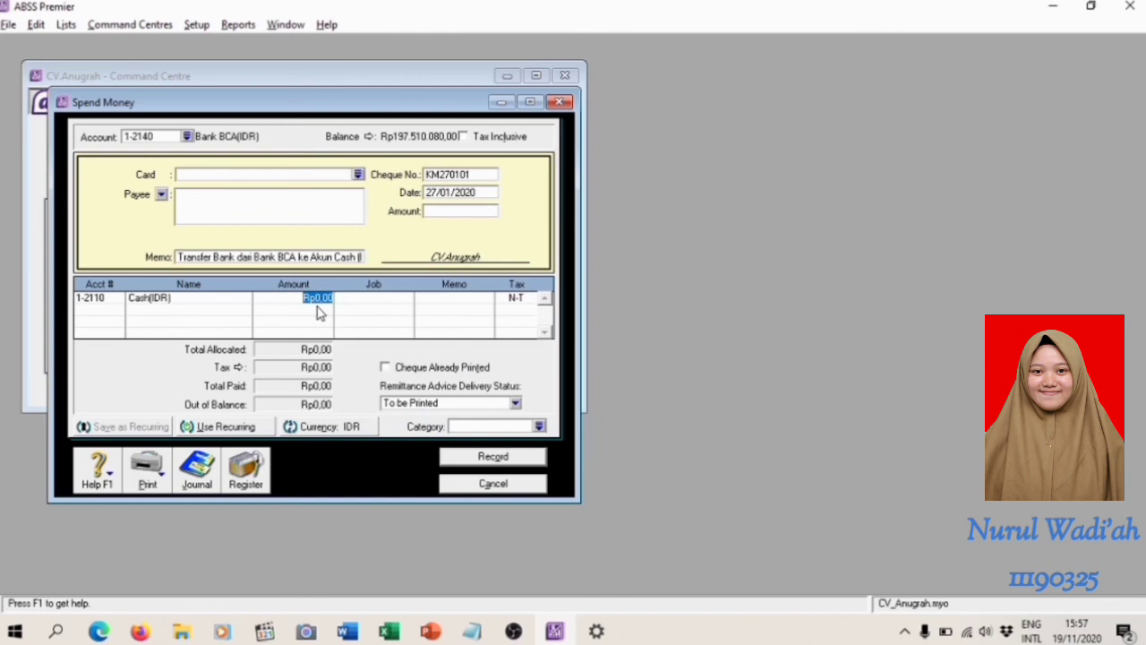
{"action": "type", "text": "5.0"}
{"action": "type", "text": "00.000"}
{"action": "key", "text": "Tab"}
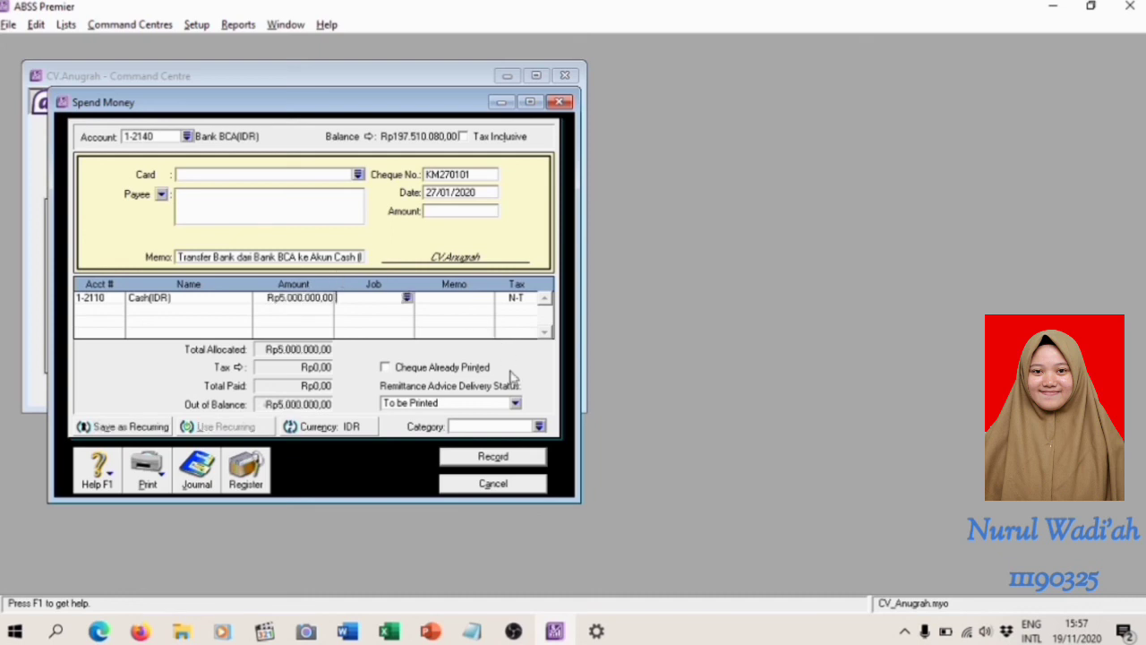
{"action": "left_click", "coordinate": [472, 212]}
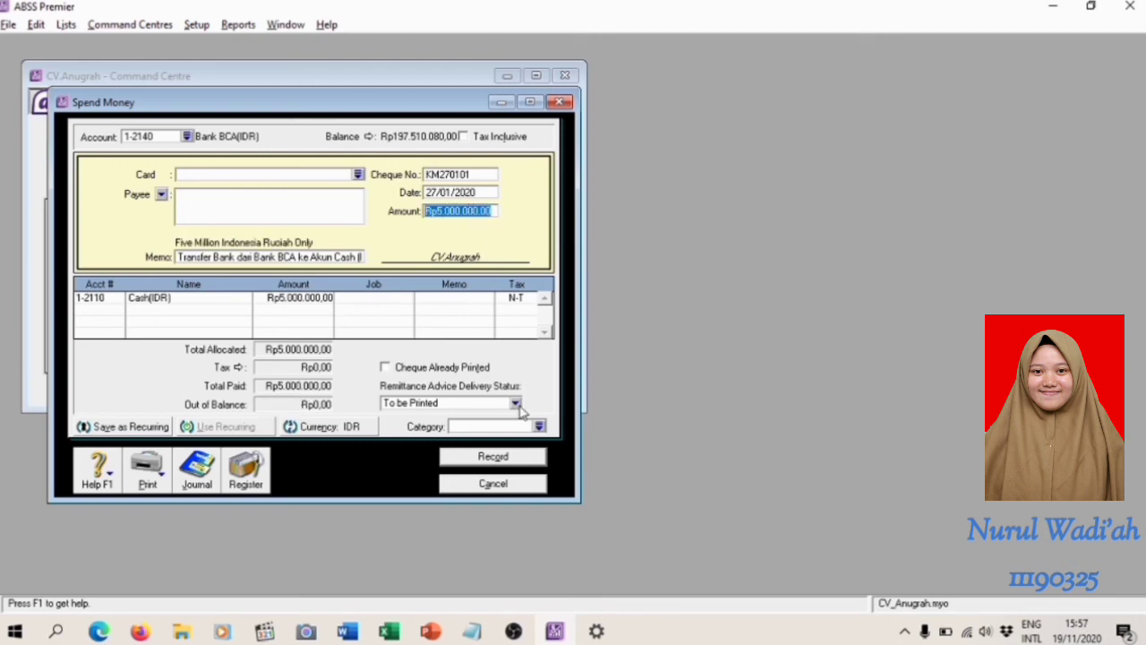
Assign category L to the Spend Money payment, review its transaction recap, and record it before closing the form
{"action": "left_click", "coordinate": [540, 427]}
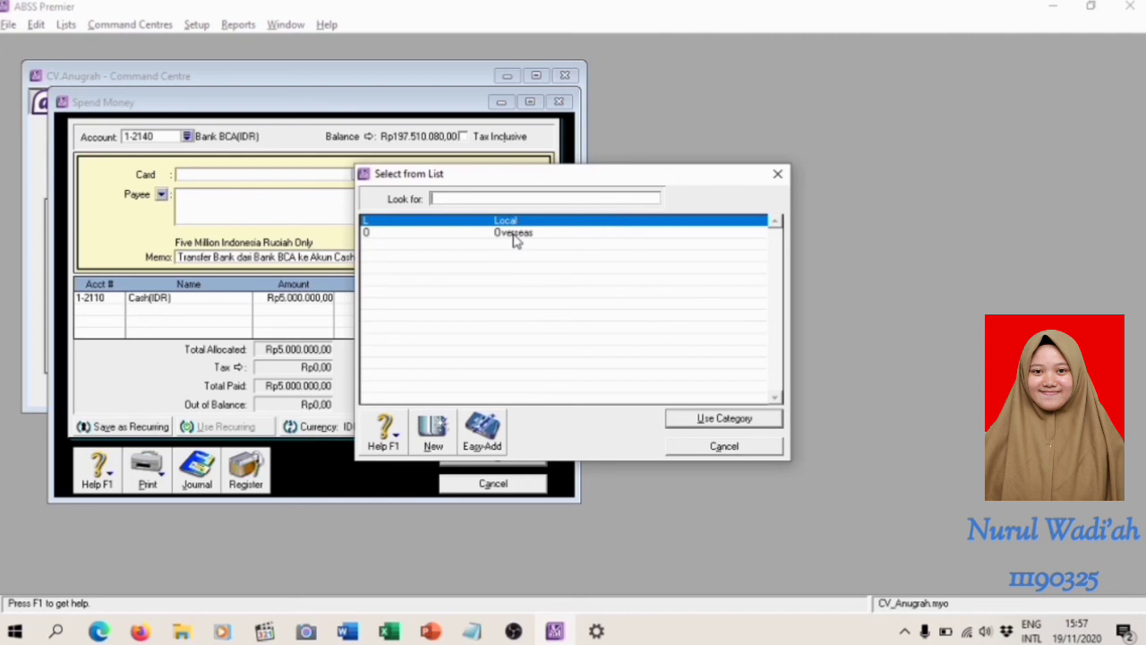
{"action": "key", "text": "Return"}
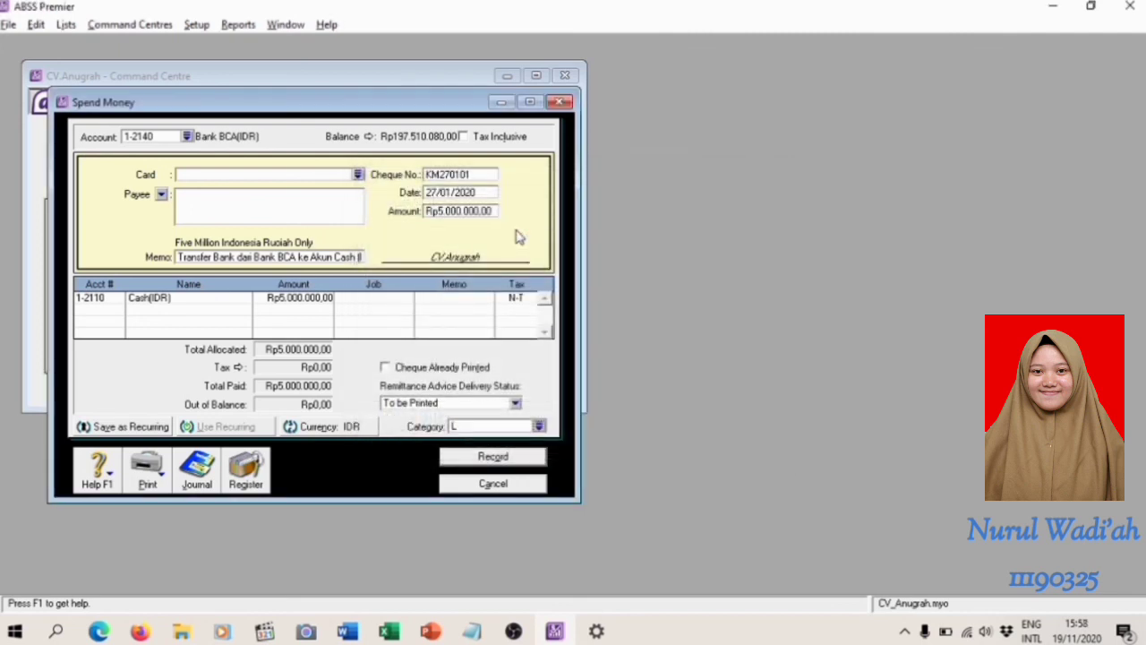
{"action": "key", "text": "ctrl+r"}
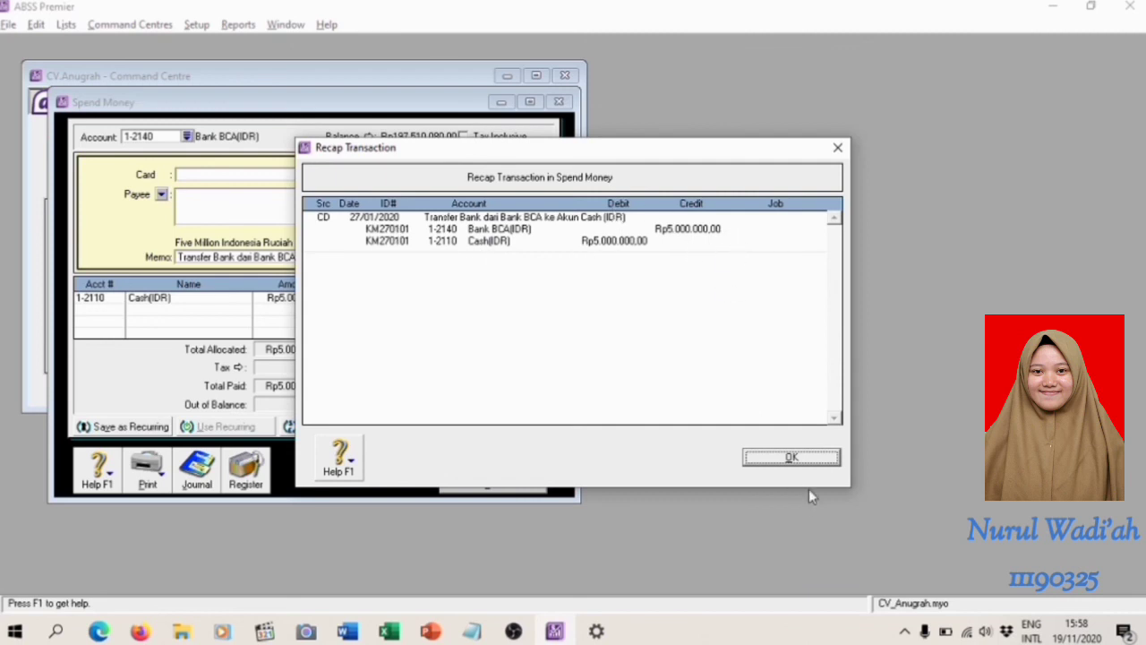
{"action": "left_click", "coordinate": [810, 457]}
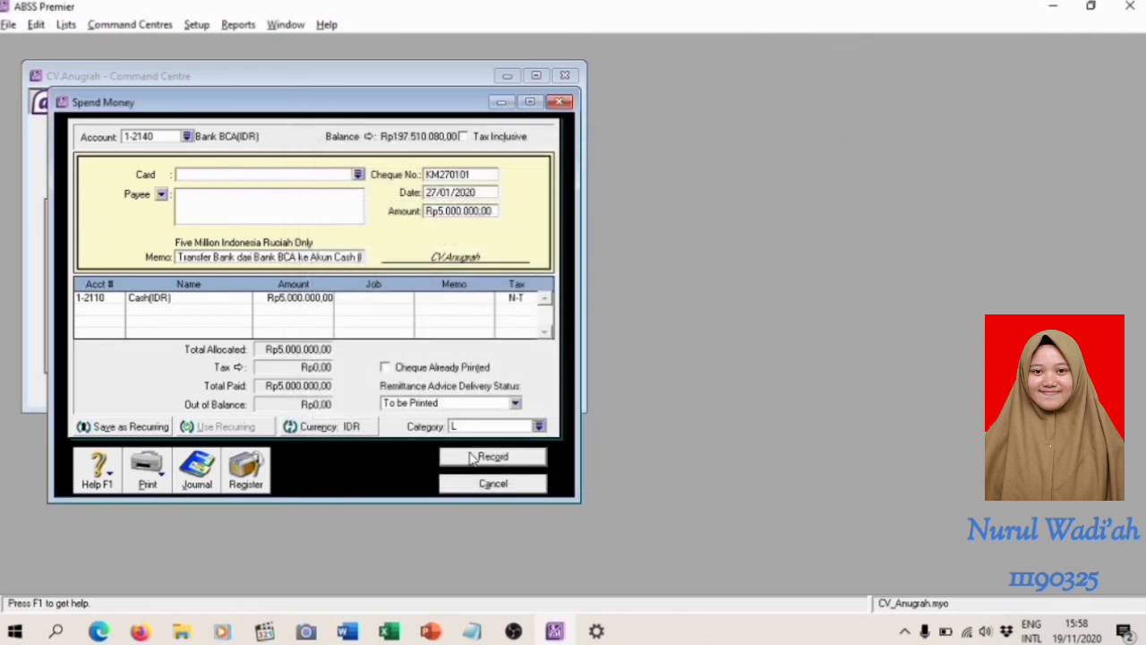
{"action": "left_click", "coordinate": [473, 458]}
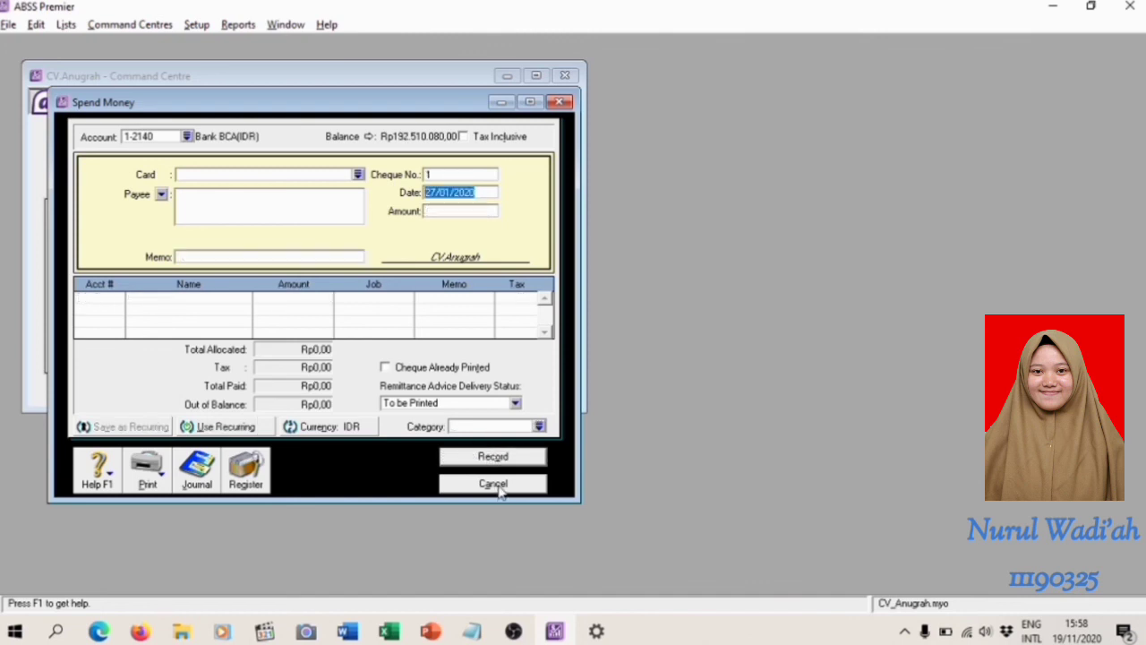
{"action": "left_click", "coordinate": [493, 484]}
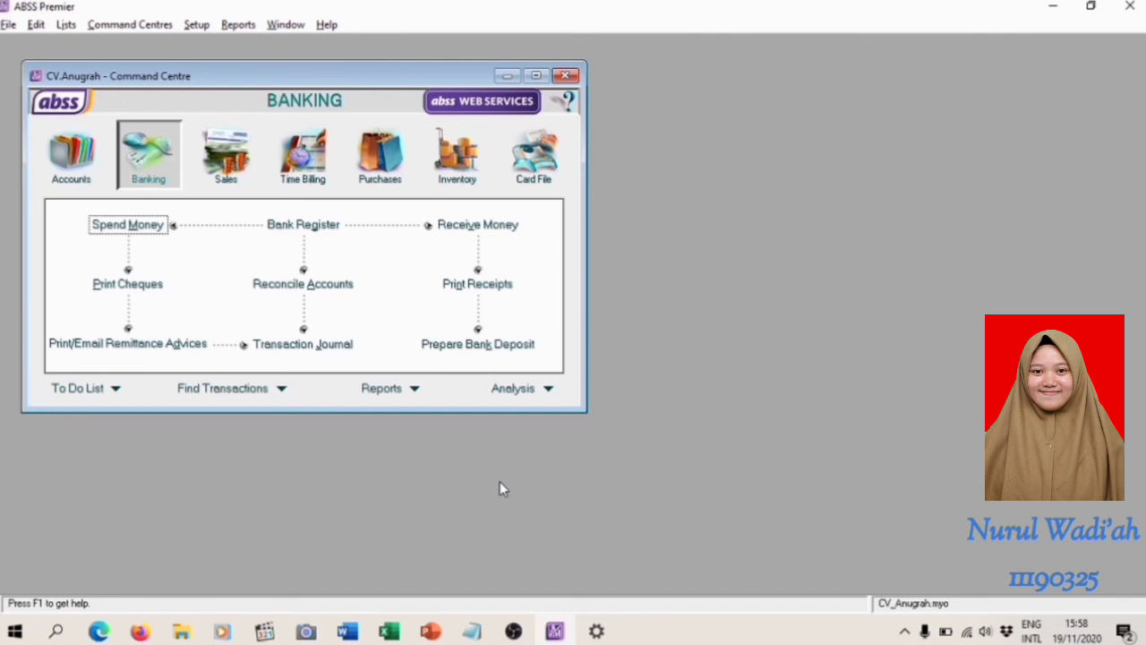
Switch to the Word module and read the Mach/Shop Equipment depreciation exercise, including its memorial slip and sample journal entry
{"action": "key", "text": "alt+Tab"}
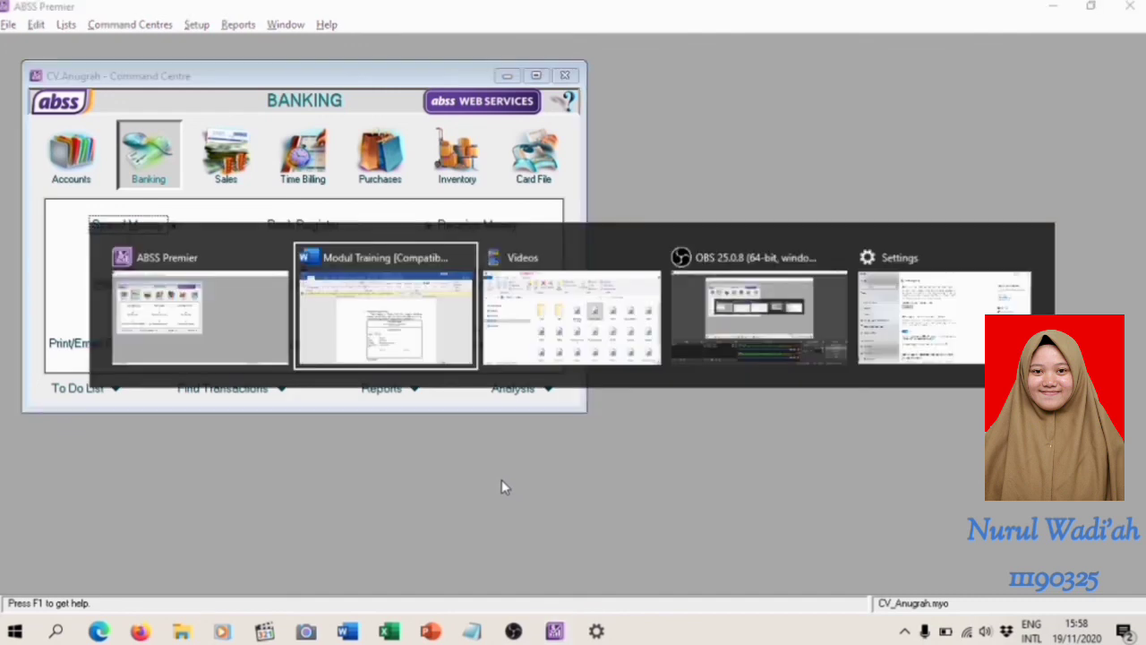
{"action": "scroll", "coordinate": [502, 483], "scroll_direction": "down", "scroll_amount": 20}
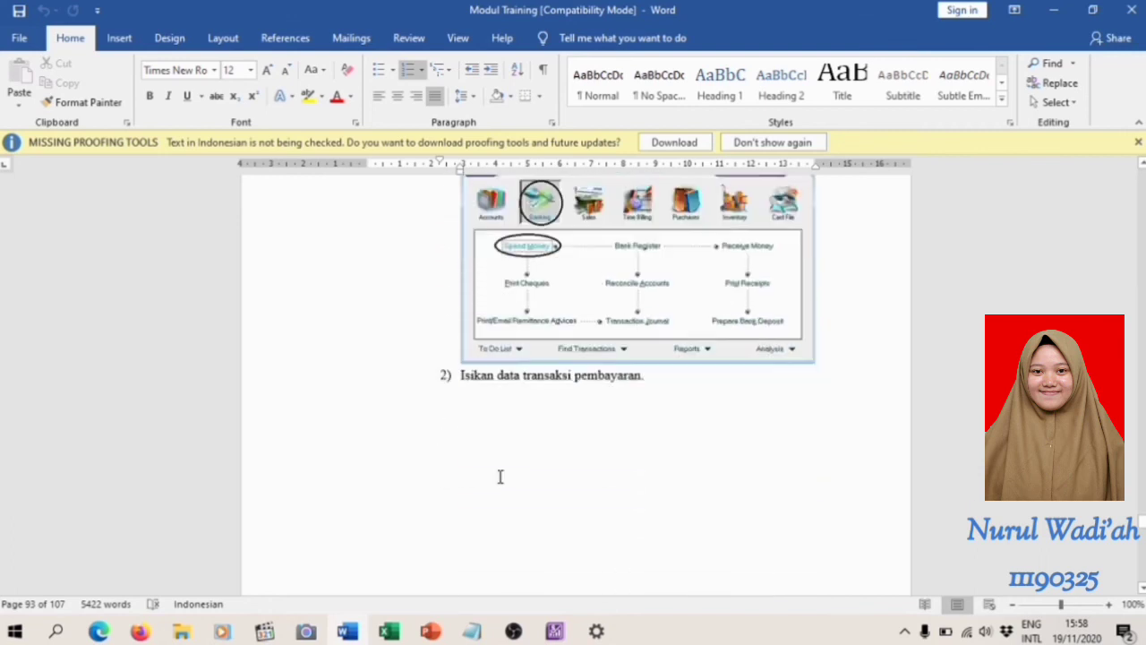
{"action": "scroll", "coordinate": [501, 481], "scroll_direction": "down", "scroll_amount": 10}
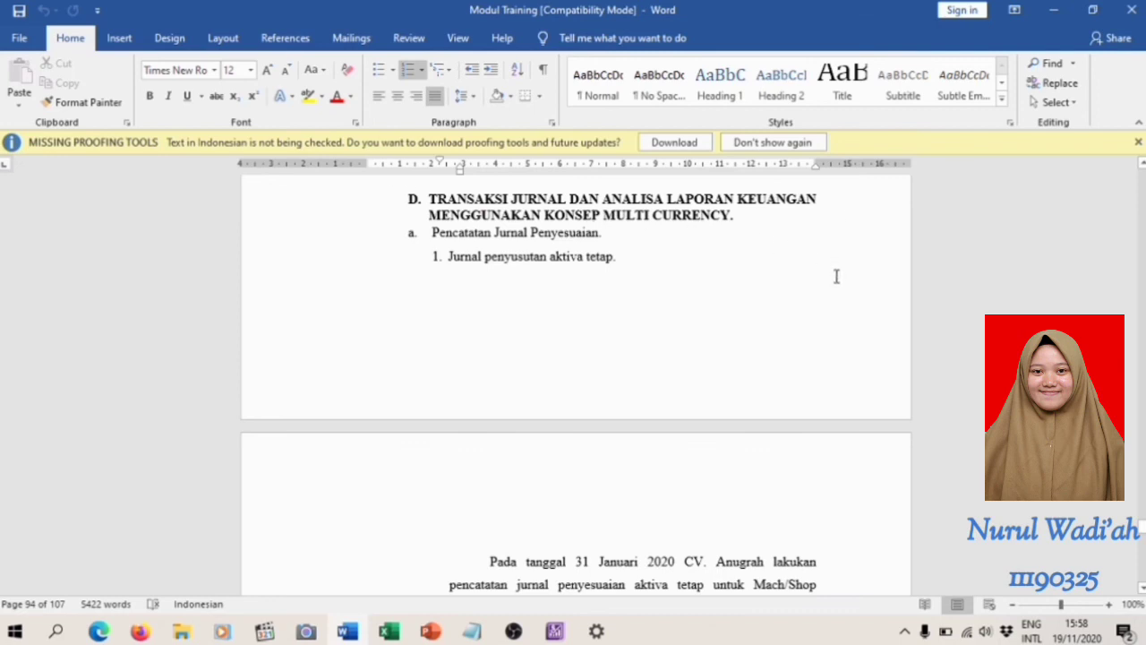
{"action": "scroll", "coordinate": [551, 480], "scroll_direction": "down", "scroll_amount": 1}
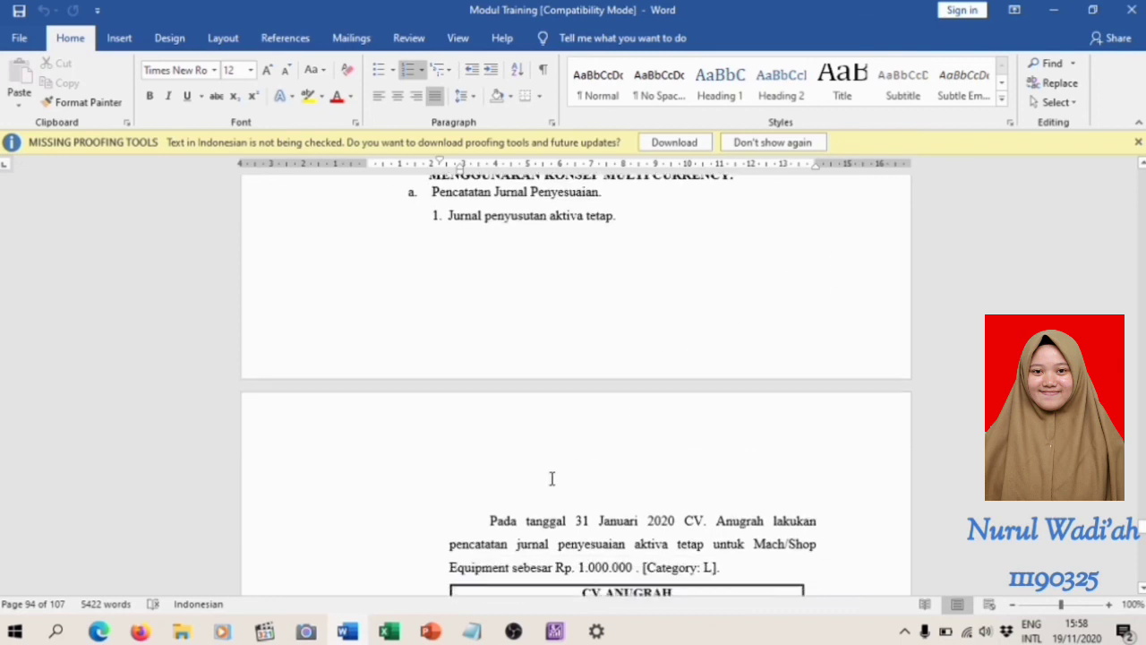
{"action": "scroll", "coordinate": [569, 407], "scroll_direction": "down", "scroll_amount": 5}
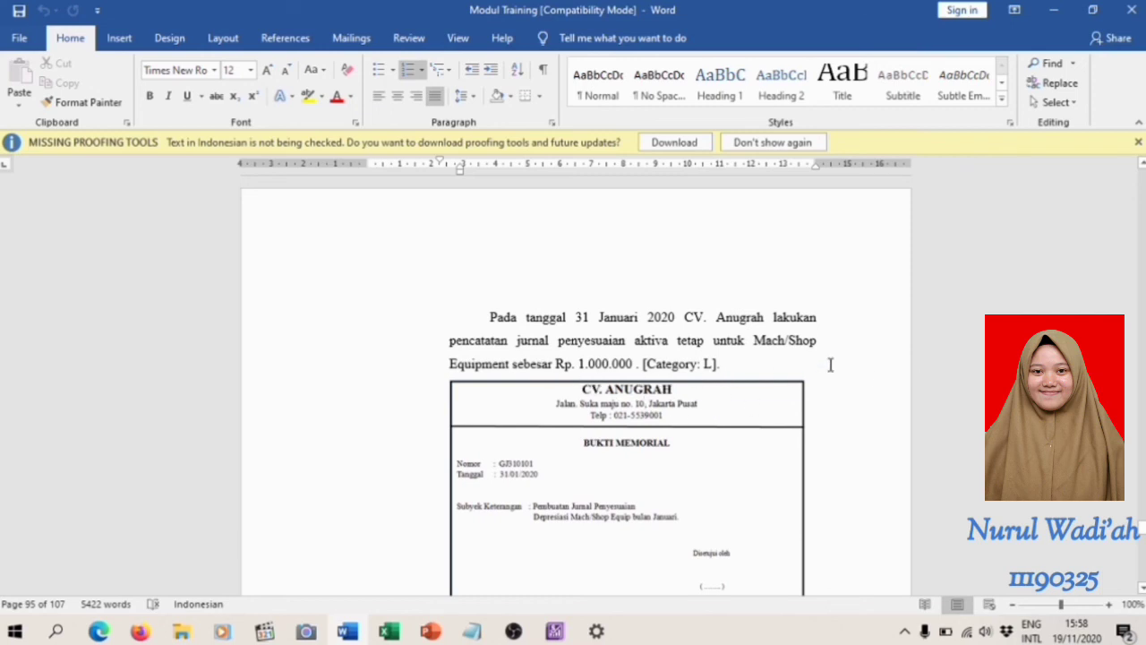
{"action": "scroll", "coordinate": [767, 414], "scroll_direction": "down", "scroll_amount": 3}
{"action": "scroll", "coordinate": [767, 413], "scroll_direction": "down", "scroll_amount": 4}
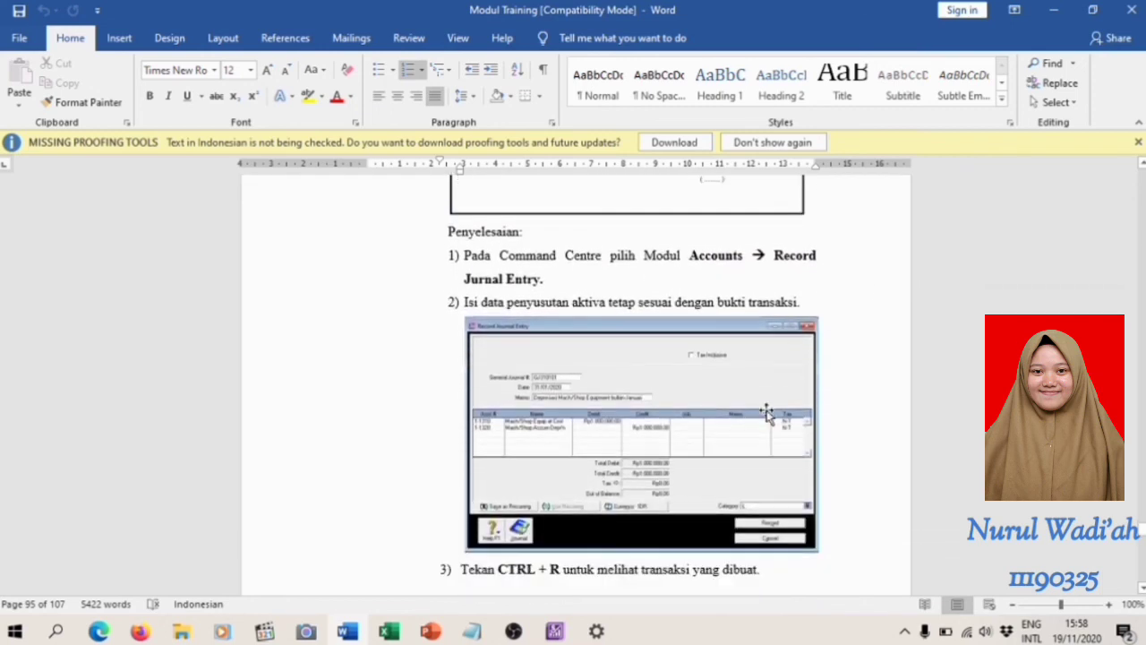
Return to ABSS Premier and start a general journal entry numbered GJ310101, dated 31/01/2020
{"action": "key", "text": "alt+Tab"}
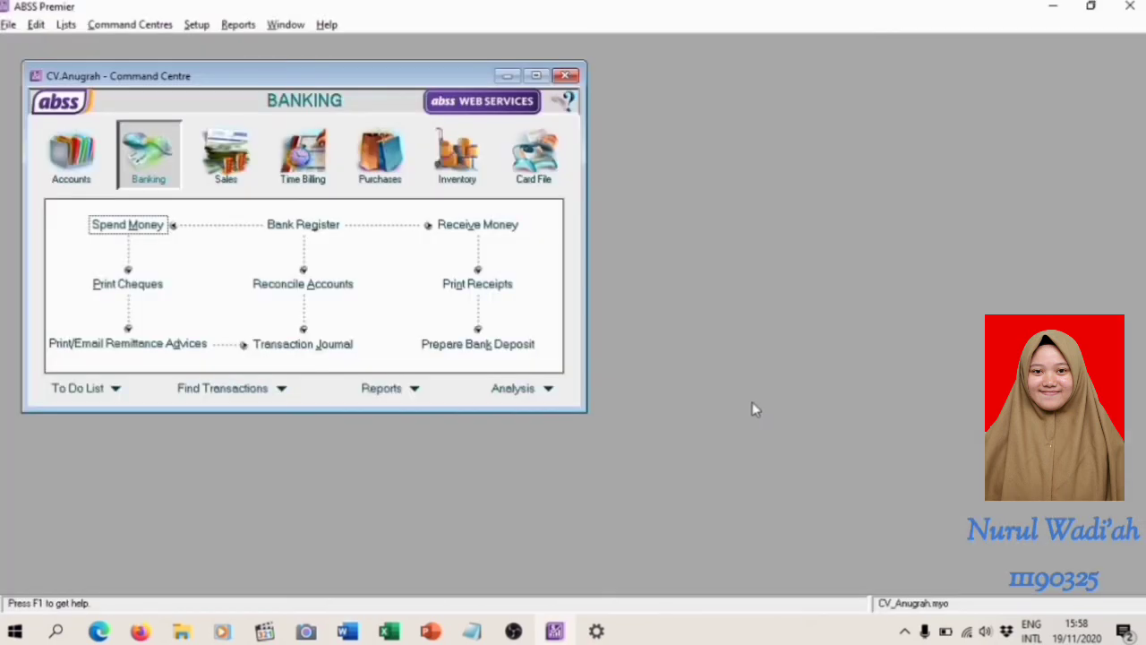
{"action": "left_click", "coordinate": [71, 156]}
{"action": "left_click", "coordinate": [315, 284]}
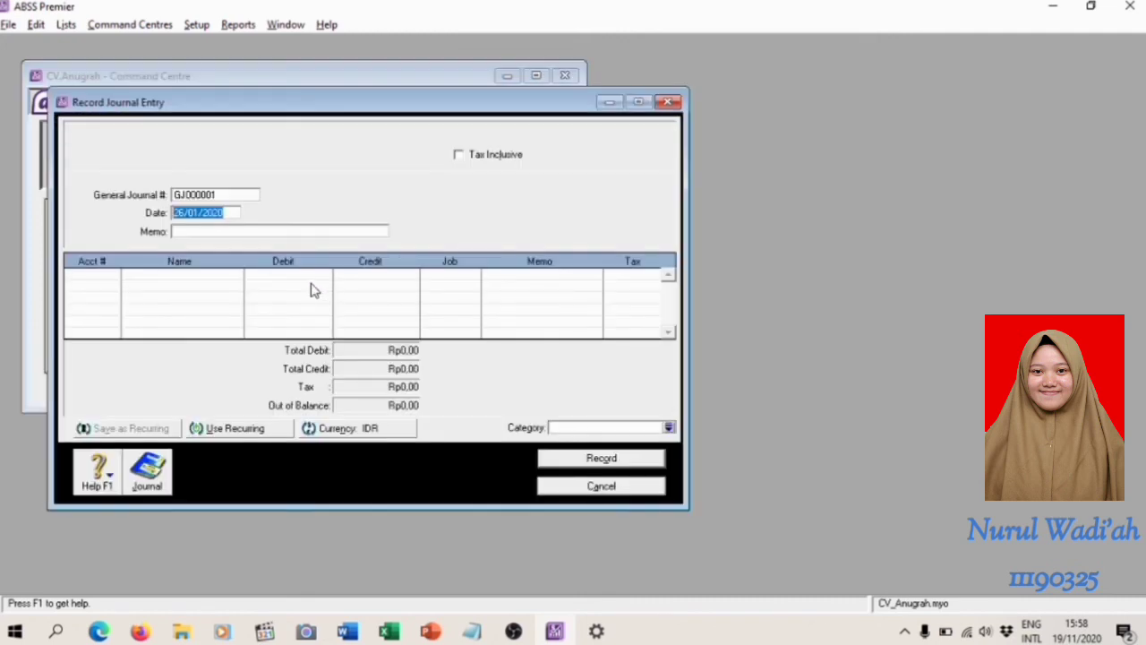
{"action": "left_click", "coordinate": [226, 194]}
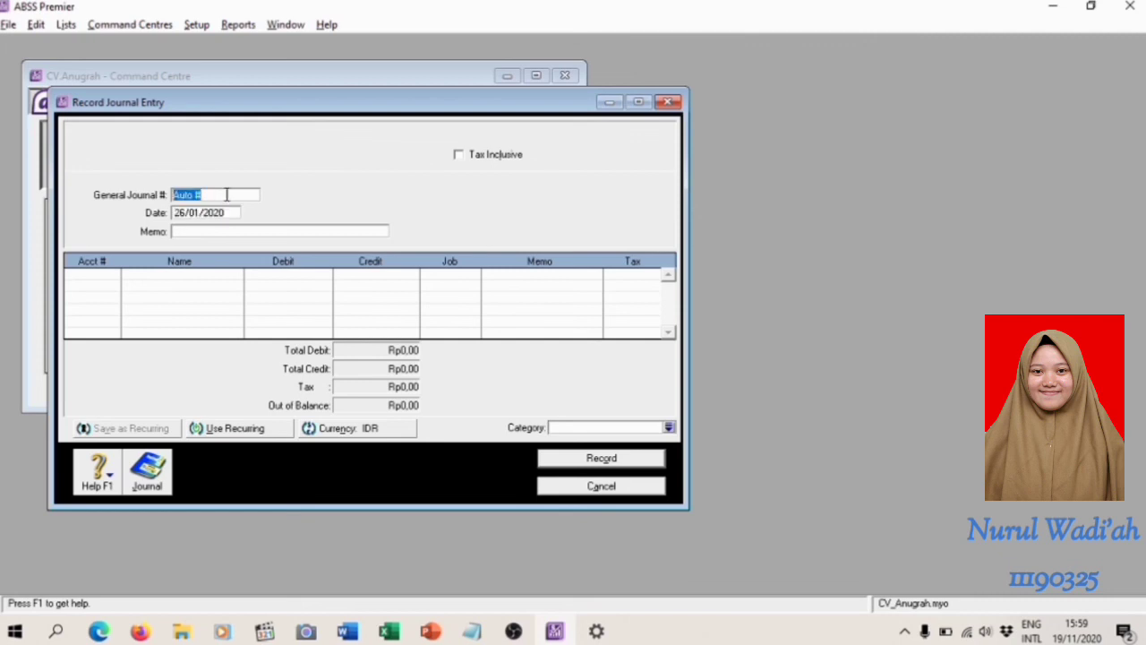
{"action": "type", "text": "GJ310101"}
{"action": "left_click", "coordinate": [180, 213]}
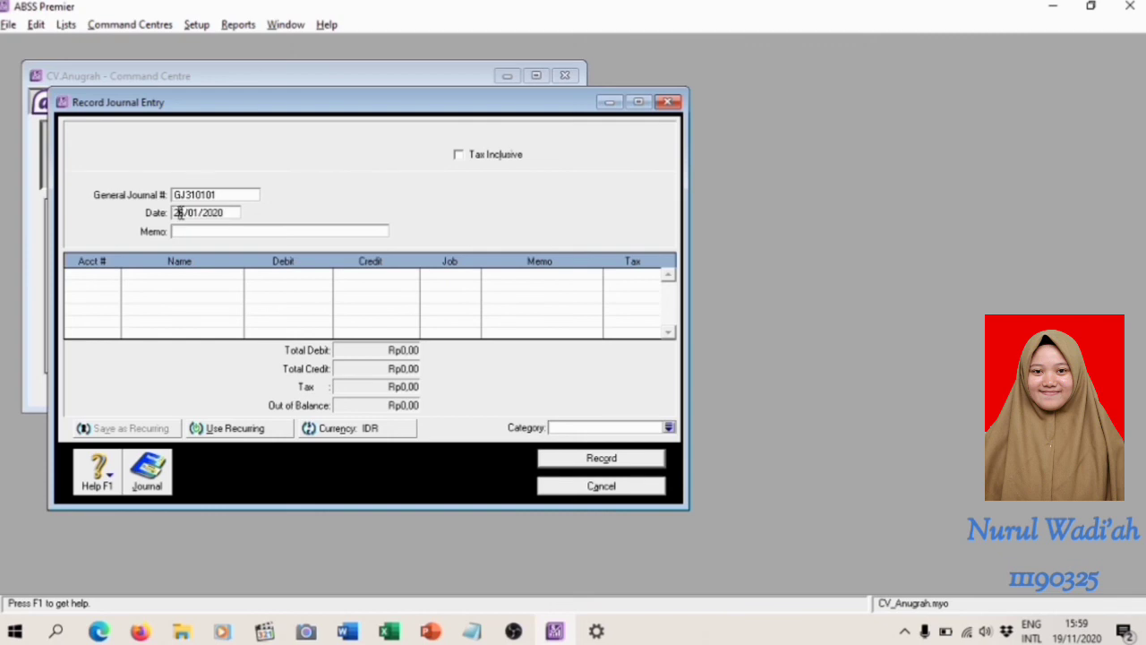
{"action": "double_click", "coordinate": [180, 213]}
{"action": "type", "text": "31"}
Enter the journal memo "Depresiasi Mach/Shop Equipment bulan Januari"
{"action": "left_click", "coordinate": [204, 230]}
{"action": "type", "text": "Depresiasi"}
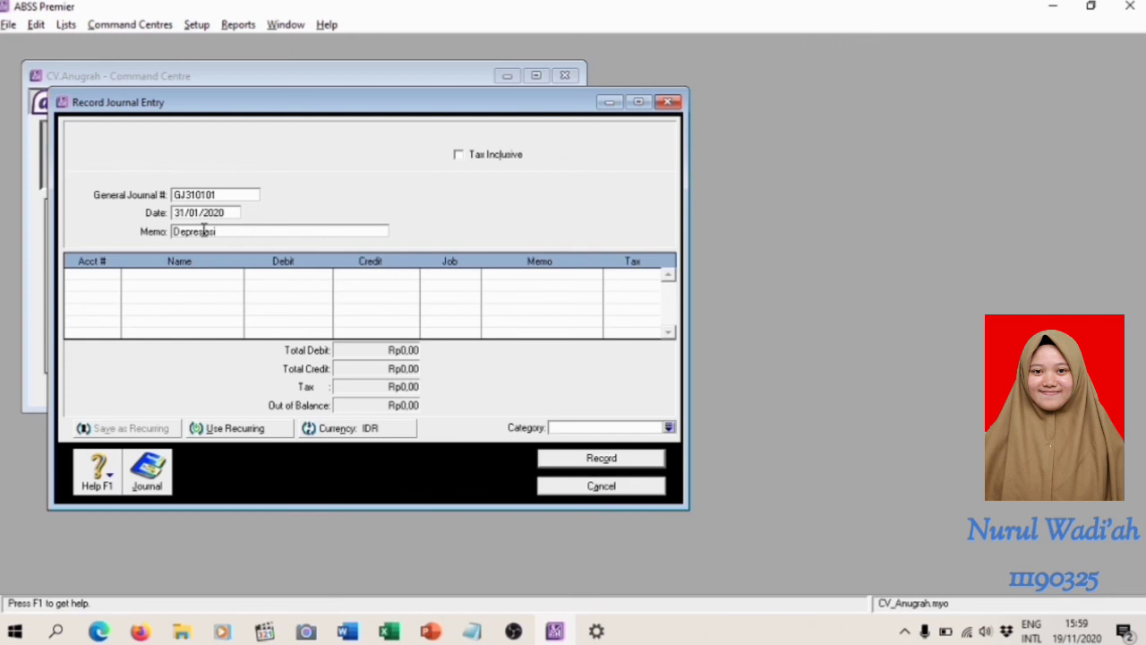
{"action": "type", "text": " Mach/Shop Equipment "}
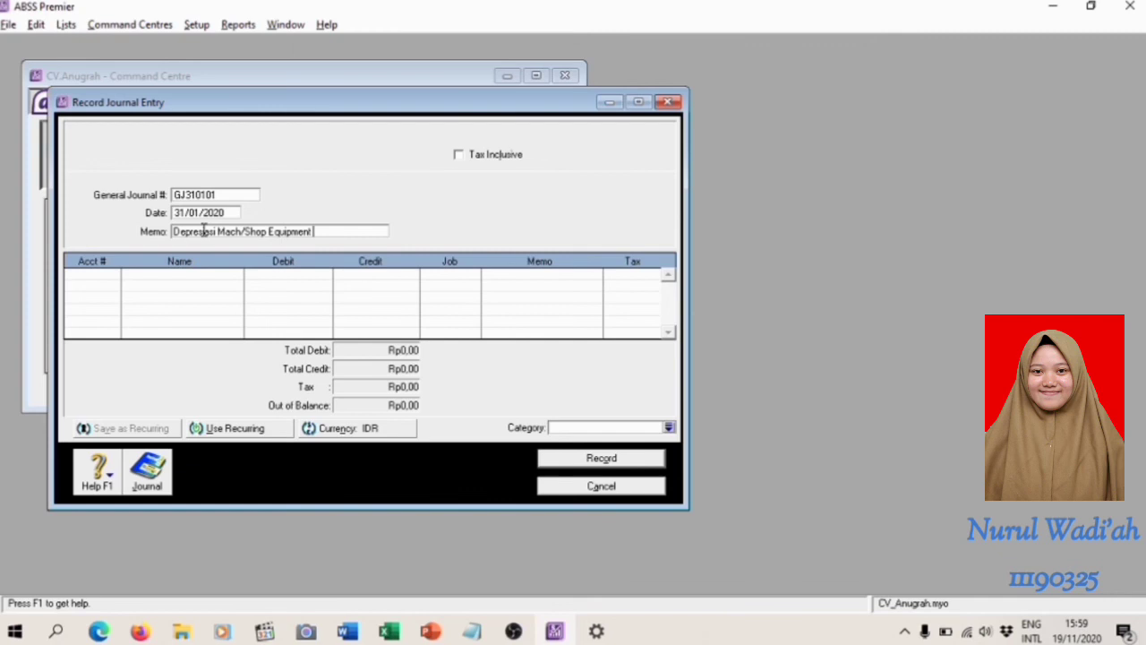
{"action": "type", "text": "bulan Januari"}
Add a journal line debiting Rp1.000.000 to account 1-1310 Mach/Shop Equip at Cost
{"action": "left_click", "coordinate": [121, 280]}
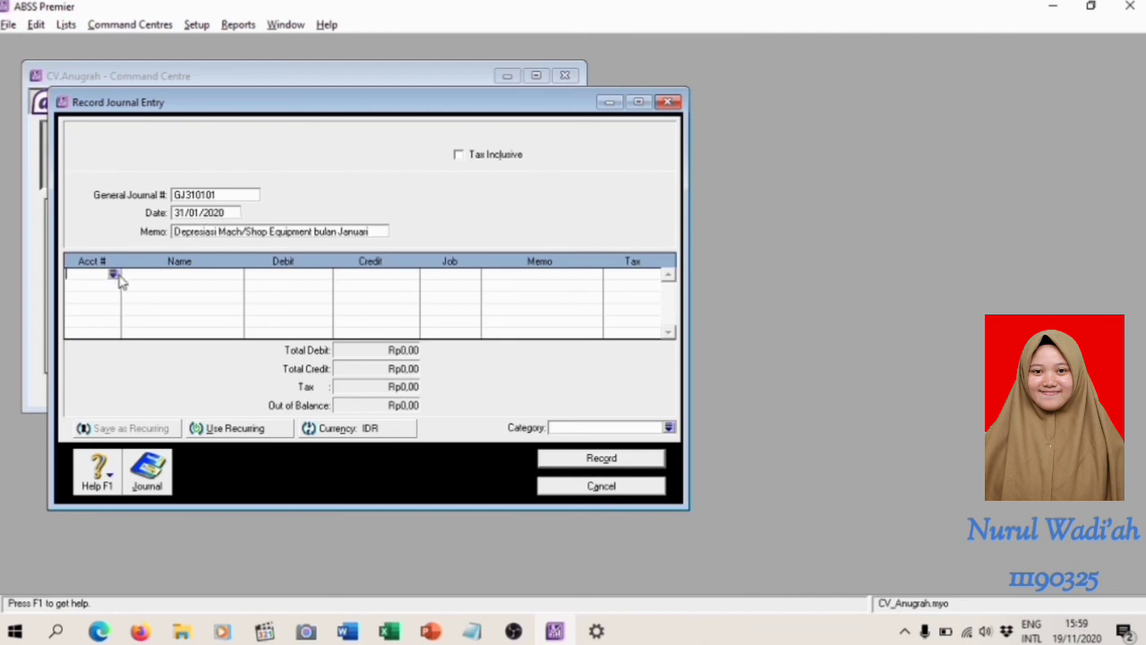
{"action": "left_click", "coordinate": [113, 274]}
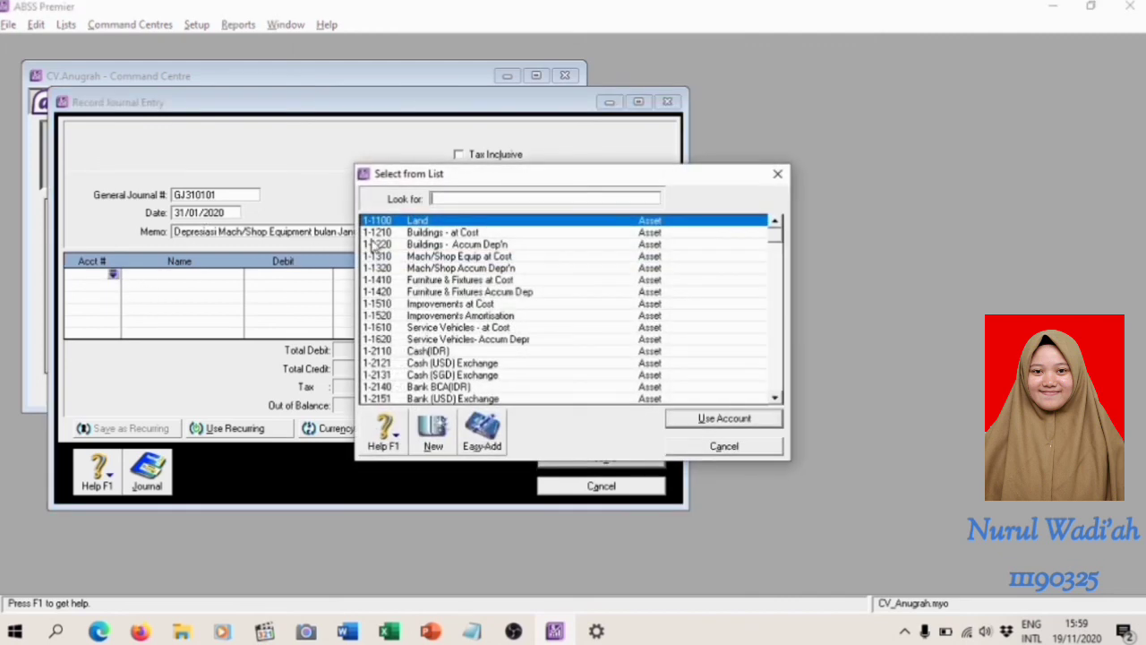
{"action": "left_click", "coordinate": [424, 256]}
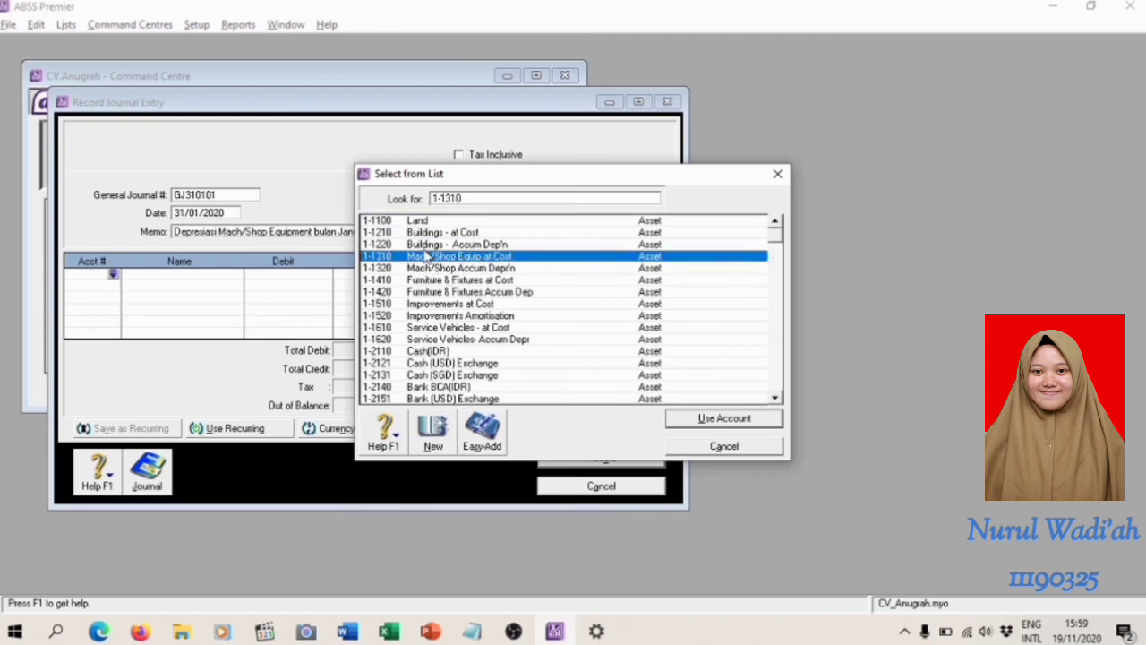
{"action": "double_click", "coordinate": [425, 256]}
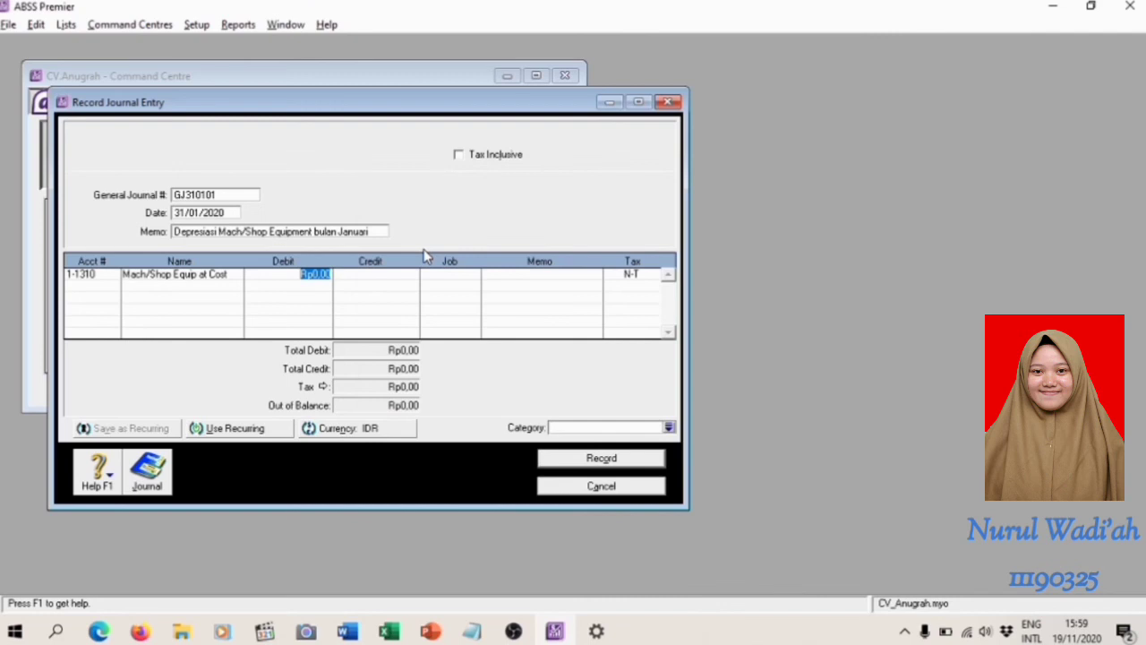
{"action": "type", "text": "1.000.000"}
{"action": "key", "text": "Tab"}
{"action": "key", "text": "Tab"}
{"action": "key", "text": "Tab"}
Add a second journal line crediting Rp1.000.000 to account 1-1320 Mach/Shop Accum Depr'n
{"action": "key", "text": "Tab"}
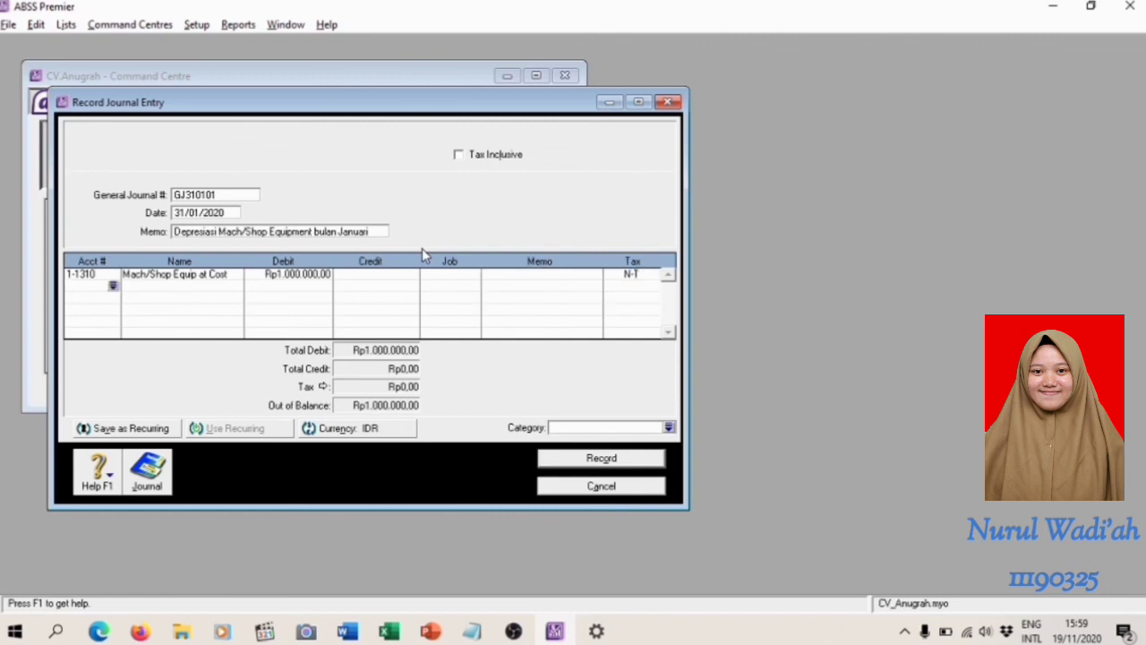
{"action": "type", "text": "13"}
{"action": "key", "text": "BackSpace"}
{"action": "type", "text": "131"}
{"action": "key", "text": "BackSpace"}
{"action": "type", "text": "20"}
{"action": "key", "text": "Tab"}
{"action": "left_click", "coordinate": [415, 285]}
{"action": "key", "text": "Tab"}
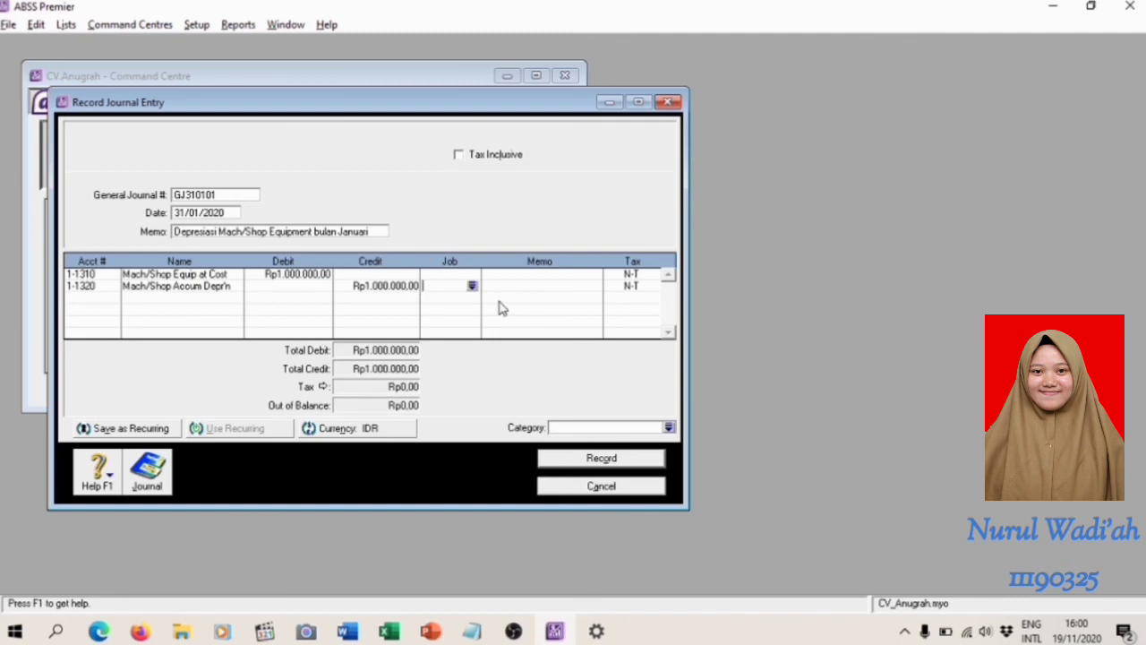
Assign category L to the depreciation journal, review its recap, and record the entry before closing the form
{"action": "left_click", "coordinate": [669, 427]}
{"action": "key", "text": "Return"}
{"action": "key", "text": "ctrl+r"}
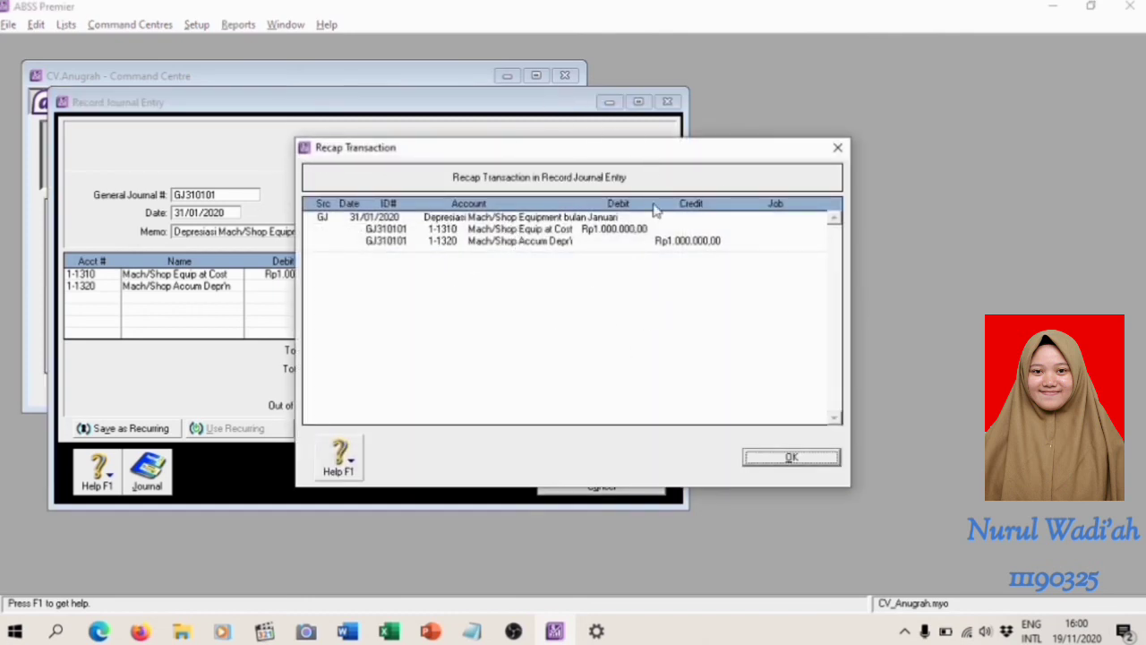
{"action": "left_click", "coordinate": [767, 458]}
{"action": "left_click", "coordinate": [614, 459]}
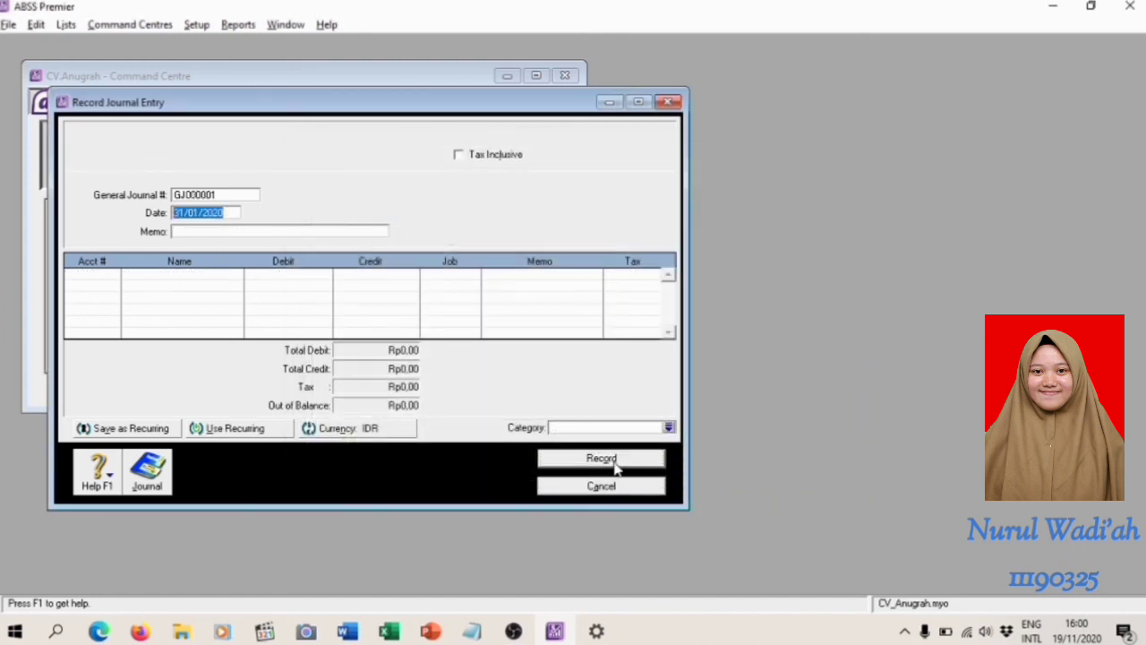
{"action": "left_click", "coordinate": [620, 488]}
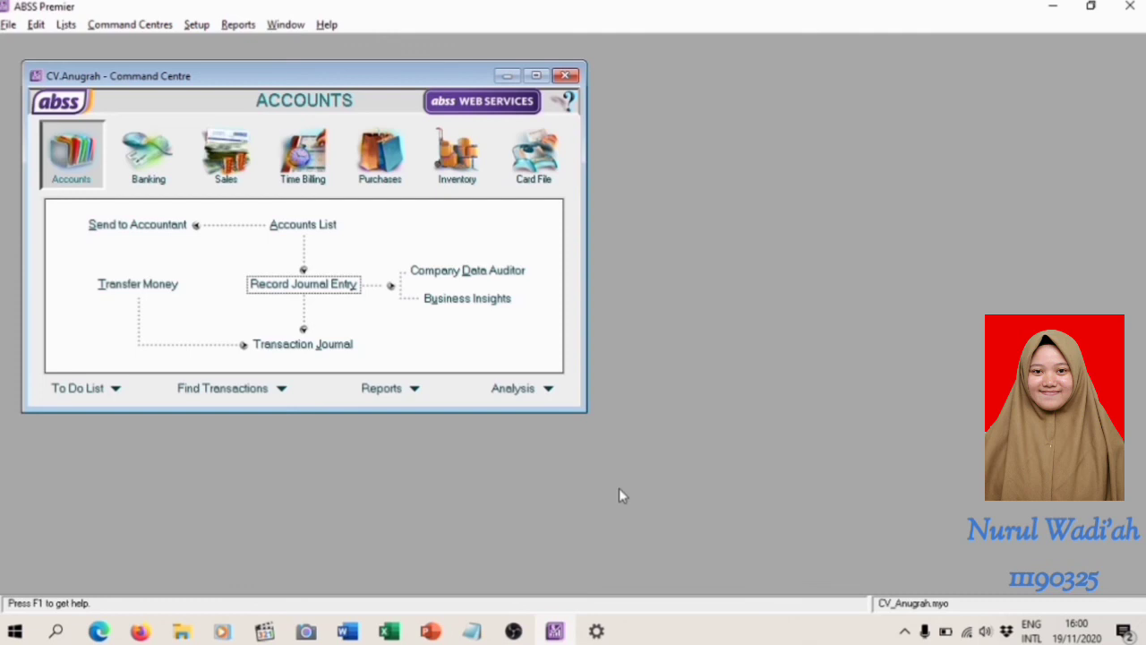
Read the lost OIL stock exercise in the Word module and open a new inventory adjustment in ABSS Premier
{"action": "key", "text": "alt+Tab"}
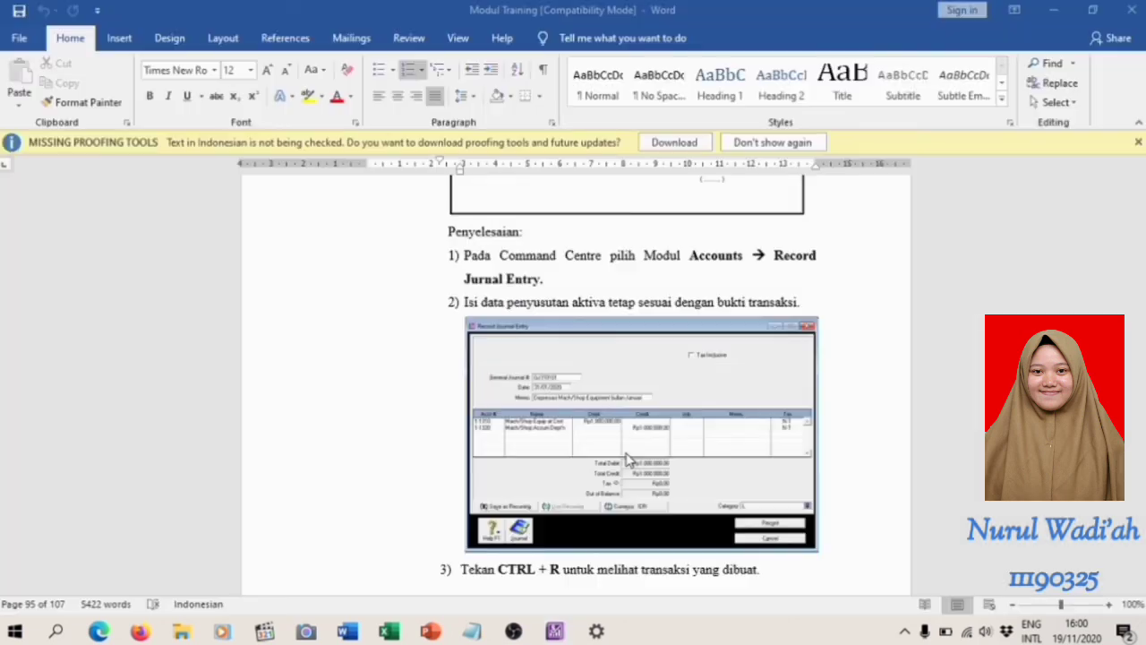
{"action": "scroll", "coordinate": [625, 454], "scroll_direction": "down", "scroll_amount": 5}
{"action": "scroll", "coordinate": [625, 454], "scroll_direction": "down", "scroll_amount": 6}
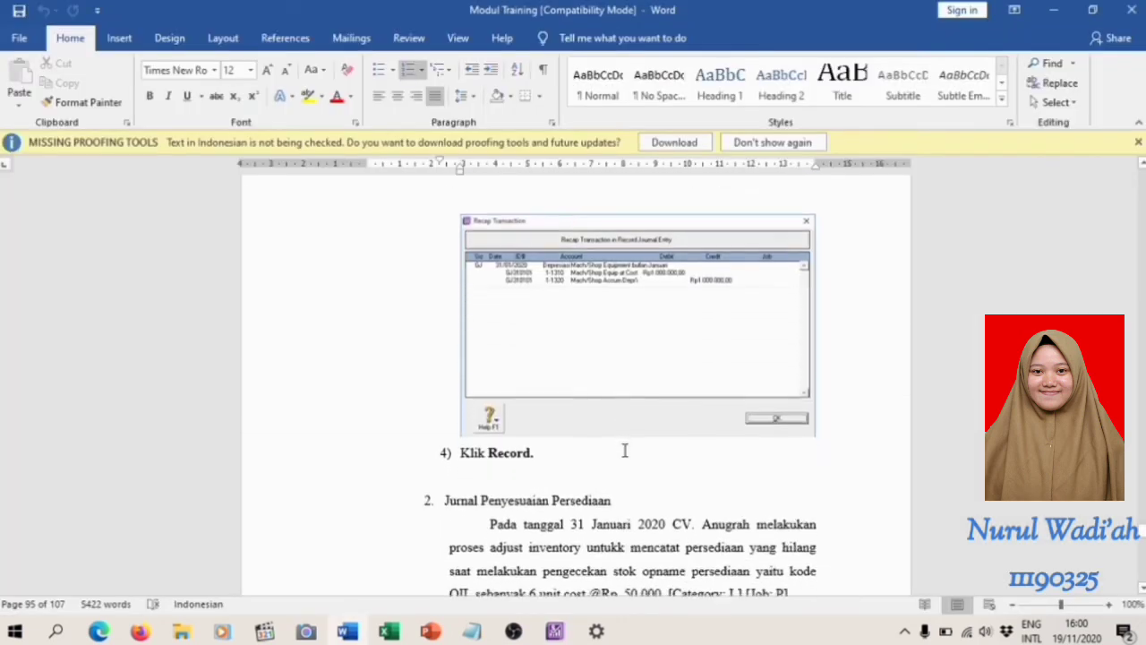
{"action": "scroll", "coordinate": [629, 299], "scroll_direction": "down", "scroll_amount": 2}
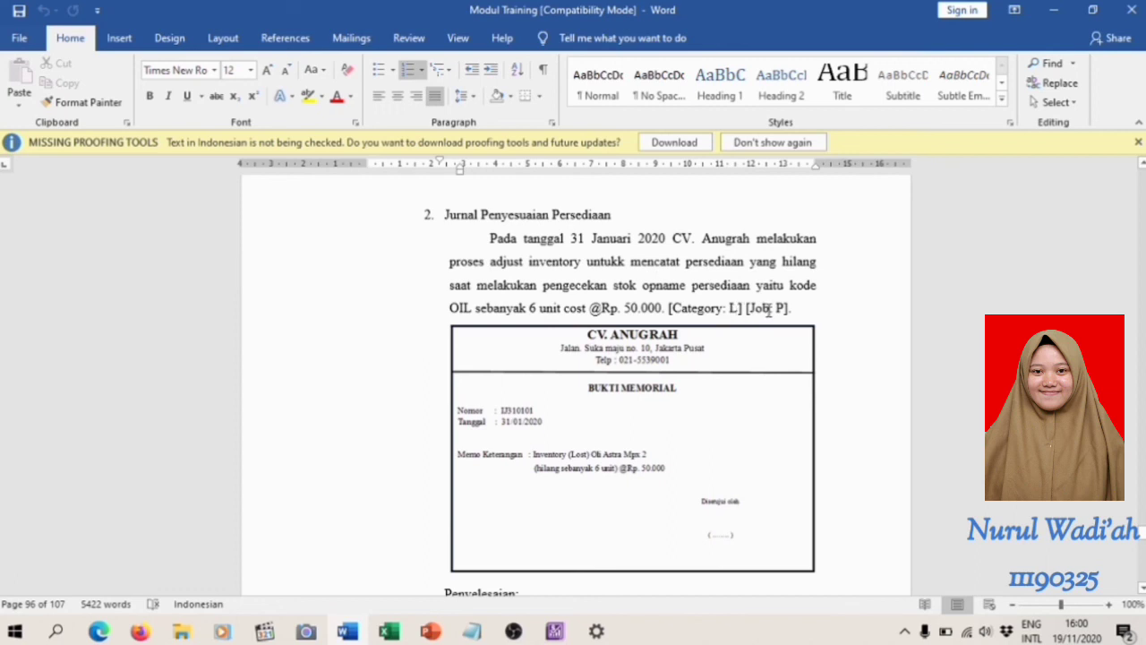
{"action": "key", "text": "alt+Tab"}
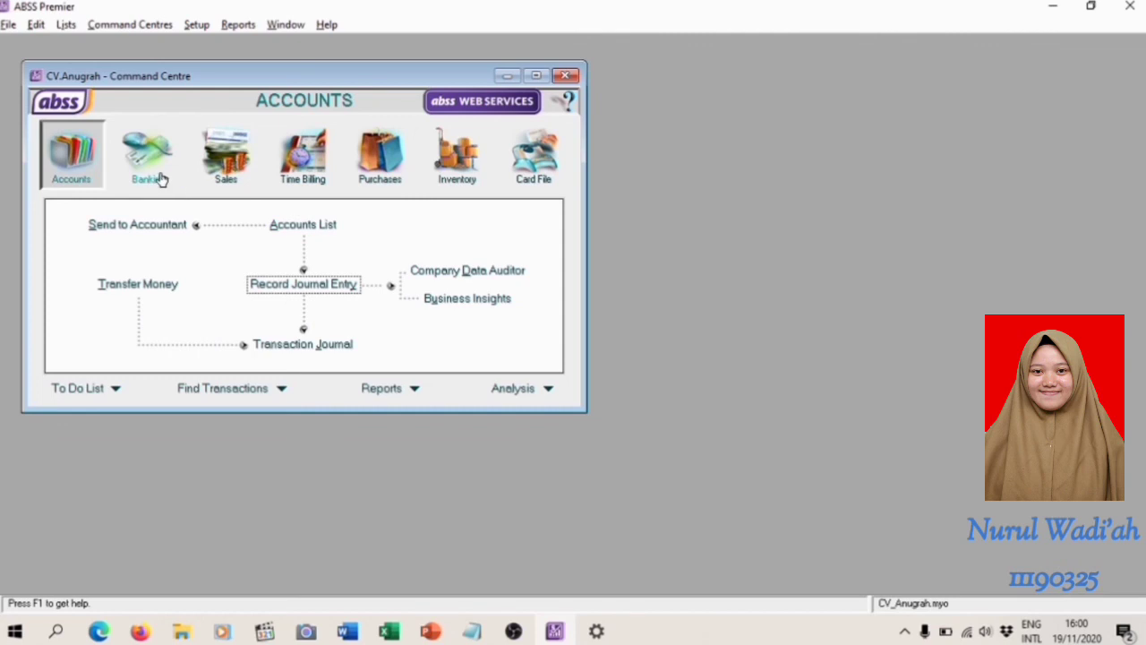
{"action": "left_click", "coordinate": [467, 176]}
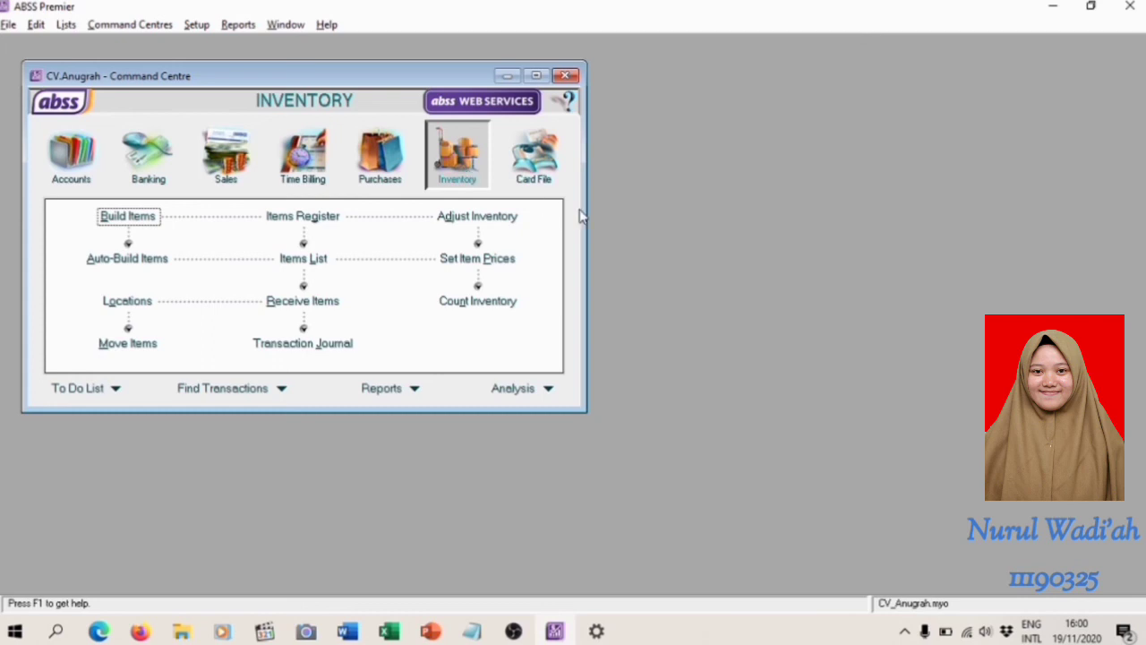
{"action": "left_click", "coordinate": [479, 222]}
Set the inventory journal number to IJ310101 and the adjustment date to 31/01/2020
{"action": "left_click", "coordinate": [235, 130]}
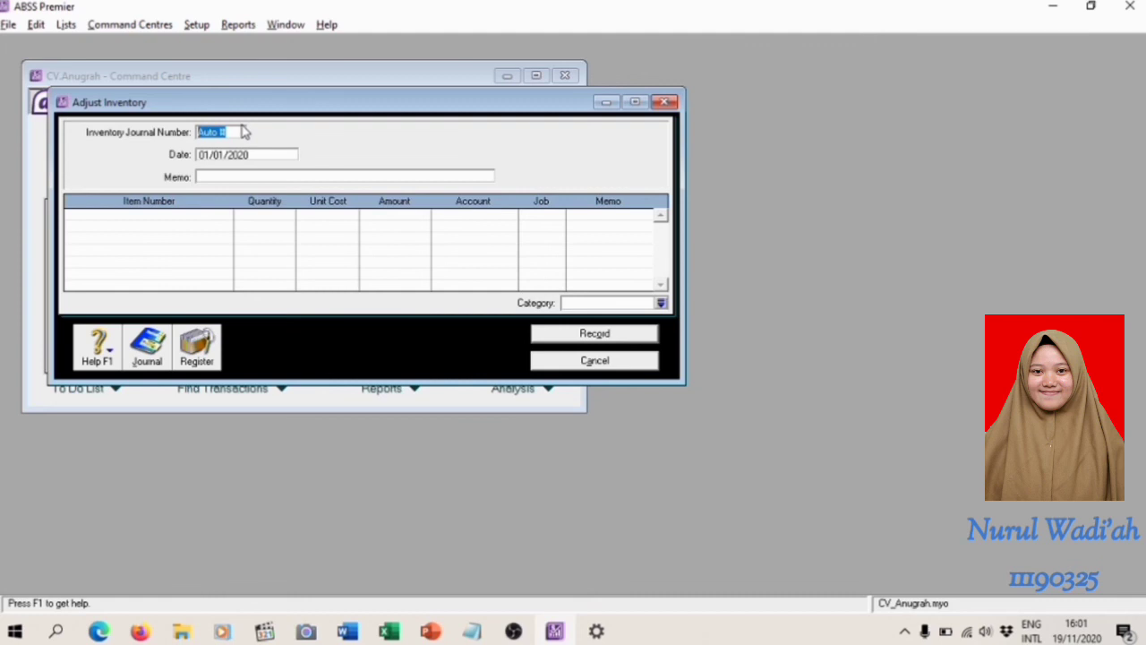
{"action": "type", "text": "IJ310101"}
{"action": "left_click", "coordinate": [206, 156]}
{"action": "key", "text": "BackSpace"}
{"action": "type", "text": "3"}
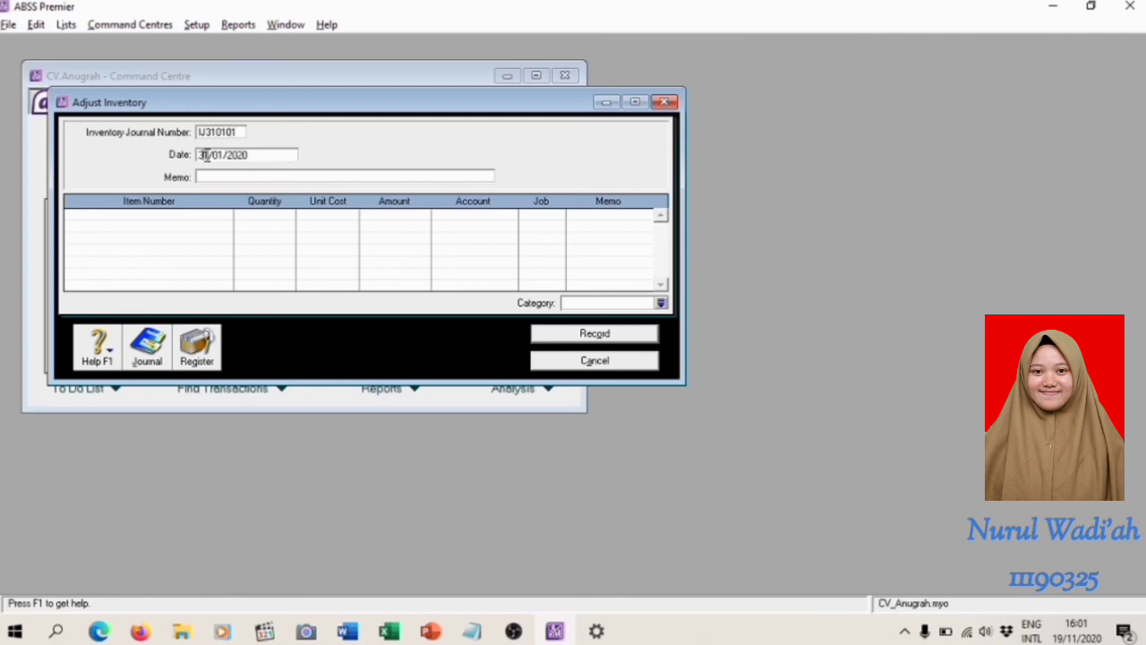
Enter Inventory (Lost) as the memo of the inventory adjustment
{"action": "key", "text": "Tab"}
{"action": "type", "text": "Invento"}
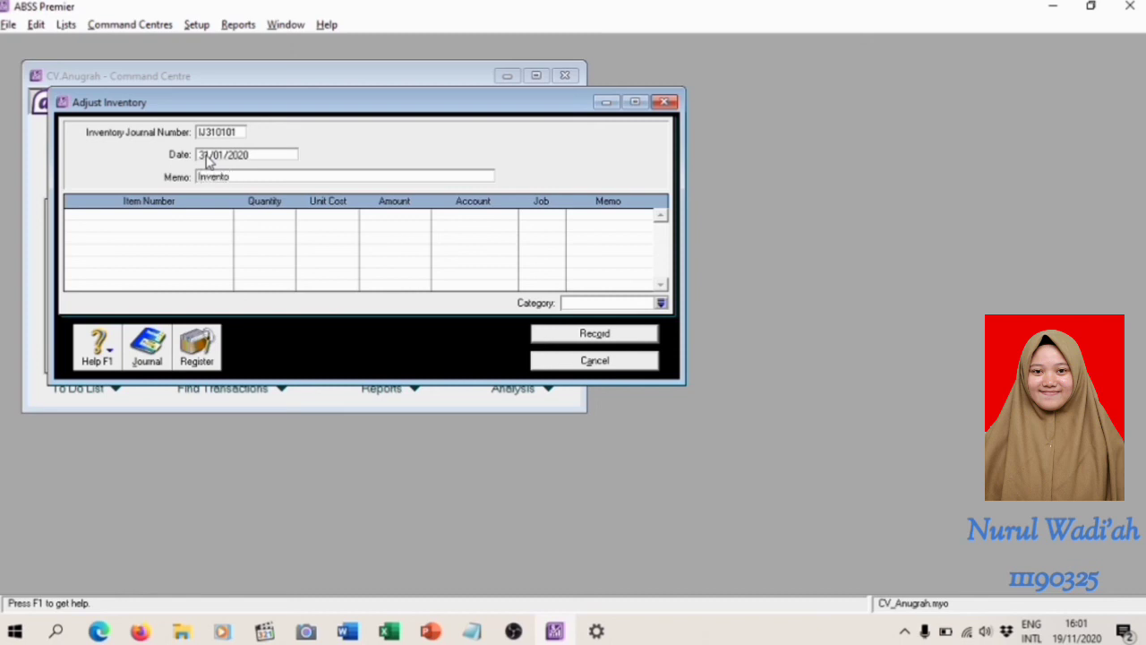
{"action": "type", "text": "ry (Lost)"}
Add item OIL to the adjustment with a quantity of 6, keeping the unit cost of Rp50.000
{"action": "left_click", "coordinate": [219, 213]}
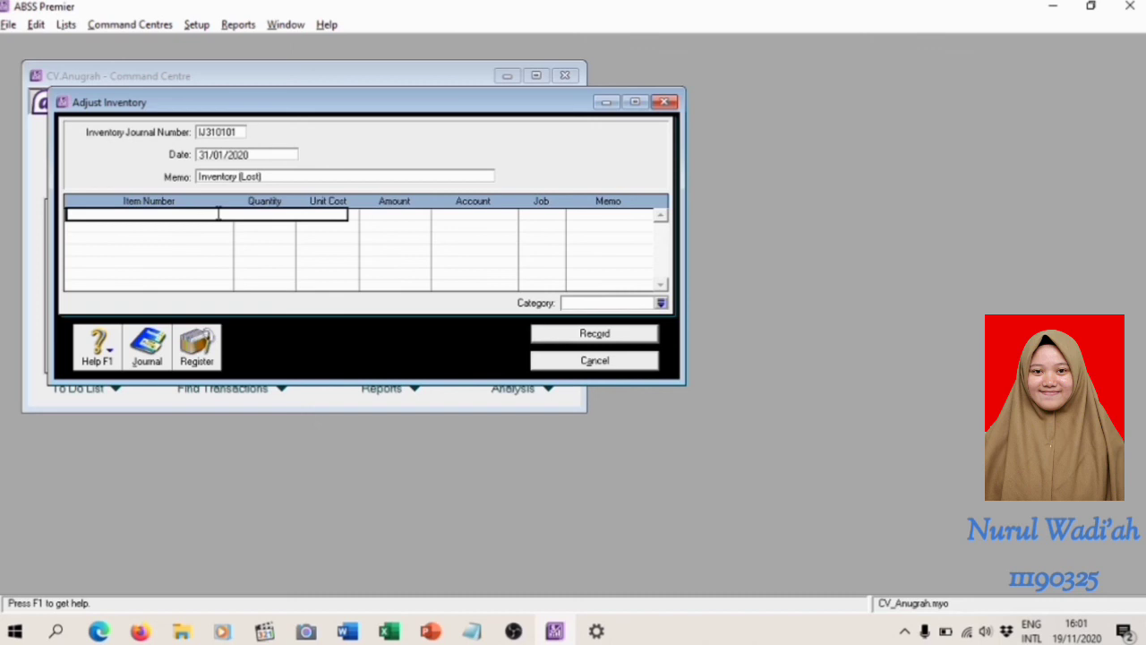
{"action": "type", "text": "01L"}
{"action": "key", "text": "Tab"}
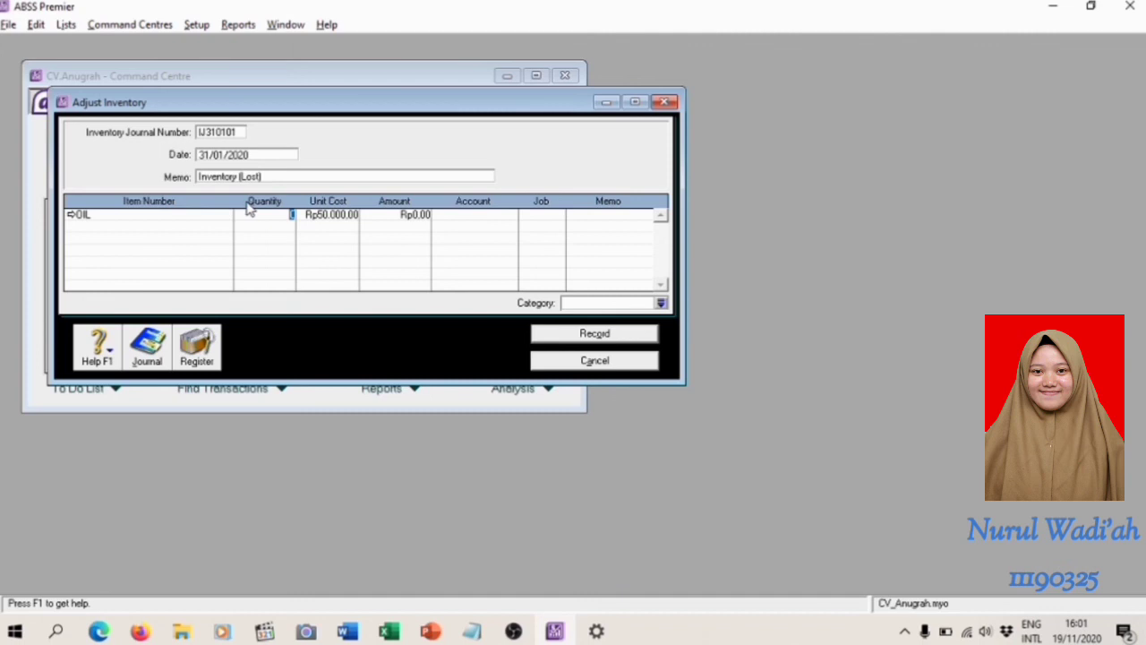
{"action": "type", "text": "6"}
{"action": "key", "text": "Tab"}
{"action": "key", "text": "Tab"}
{"action": "key", "text": "Tab"}
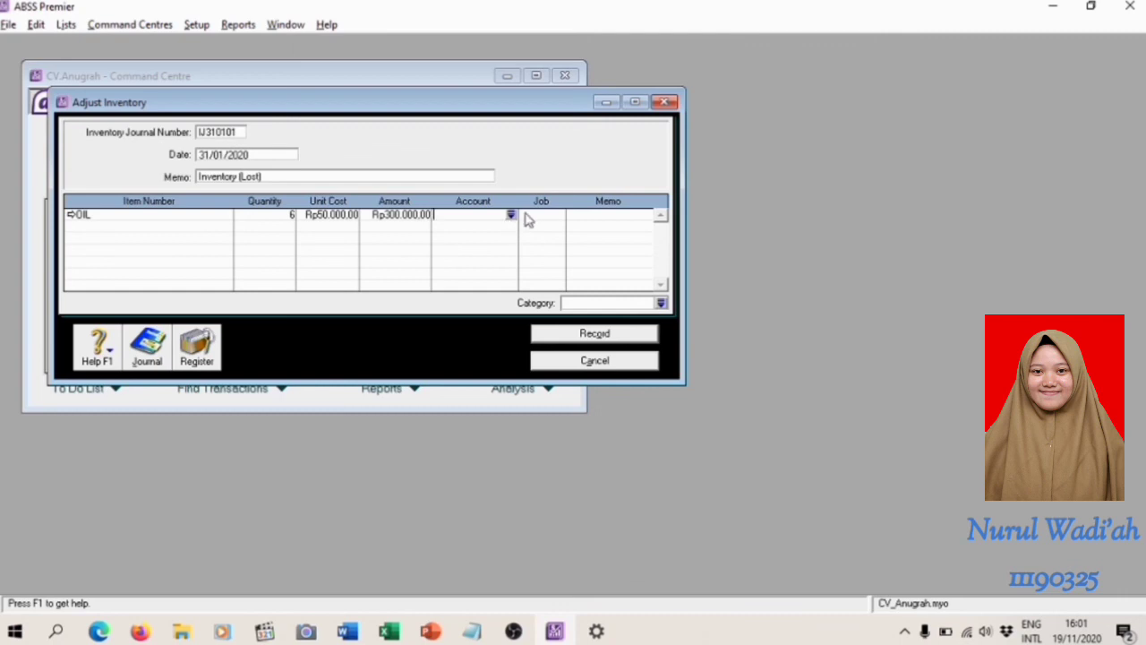
Allocate the OIL line to account 5-1000 Parts & Accessory Purchases and job P
{"action": "left_click", "coordinate": [512, 217]}
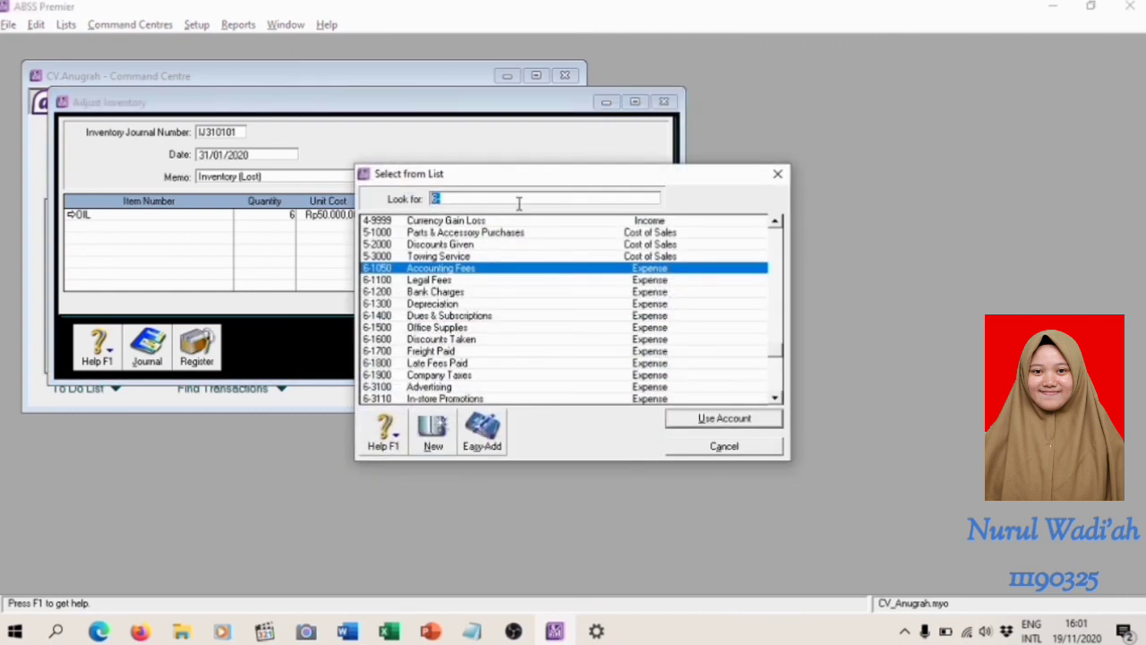
{"action": "left_click", "coordinate": [437, 198]}
{"action": "key", "text": "BackSpace"}
{"action": "type", "text": "5"}
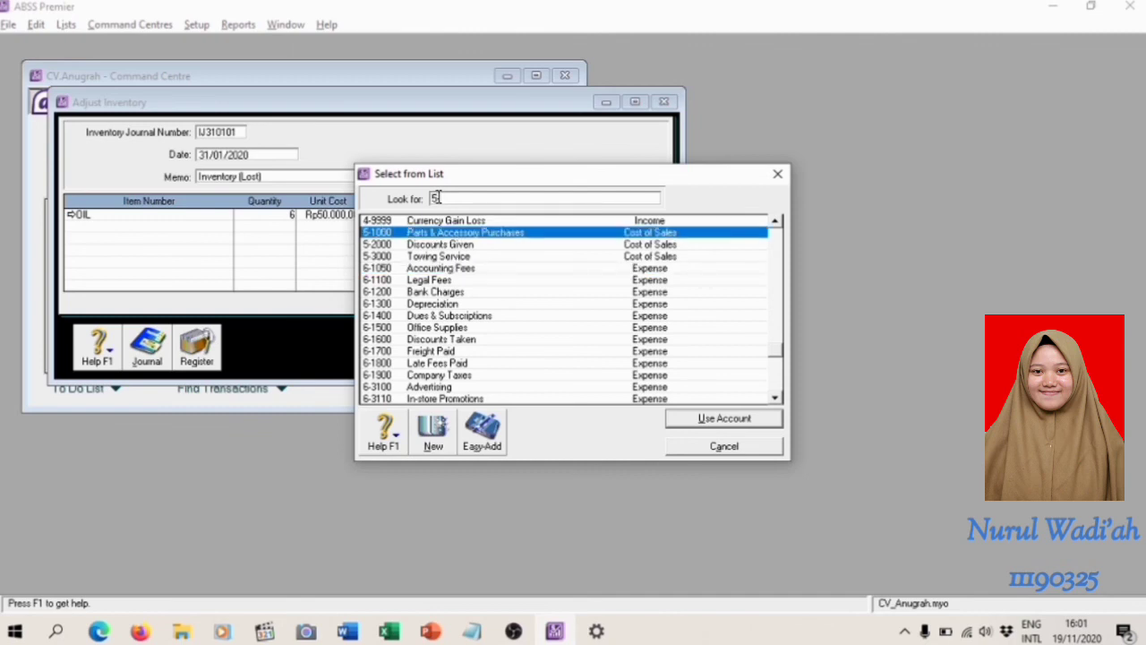
{"action": "key", "text": "Return"}
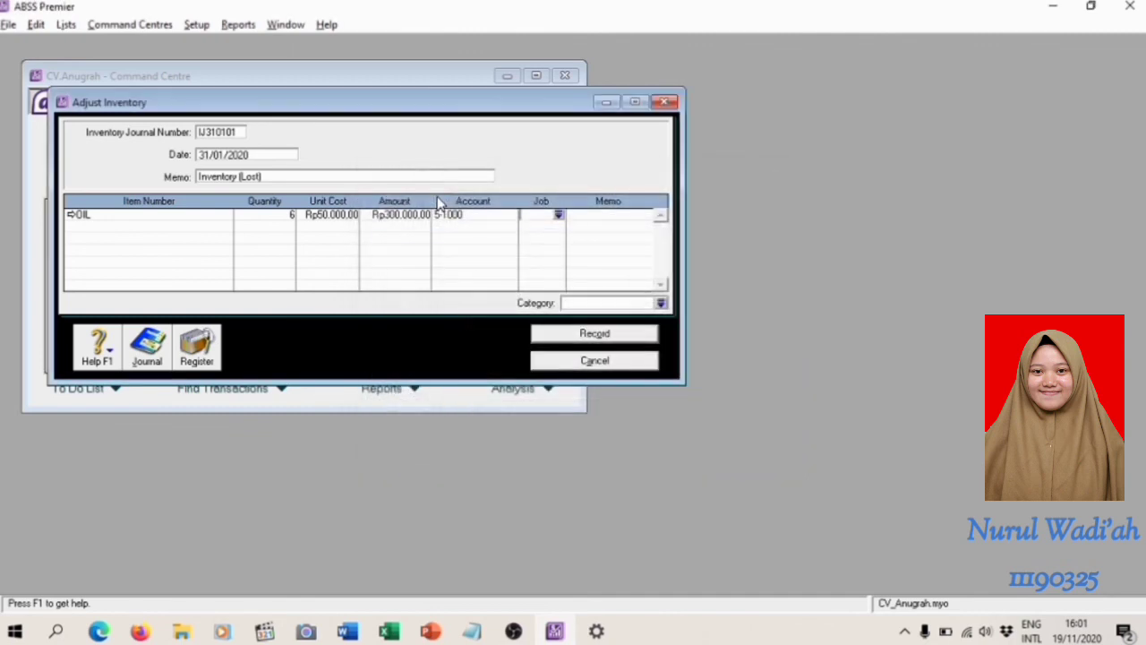
{"action": "left_click", "coordinate": [557, 216]}
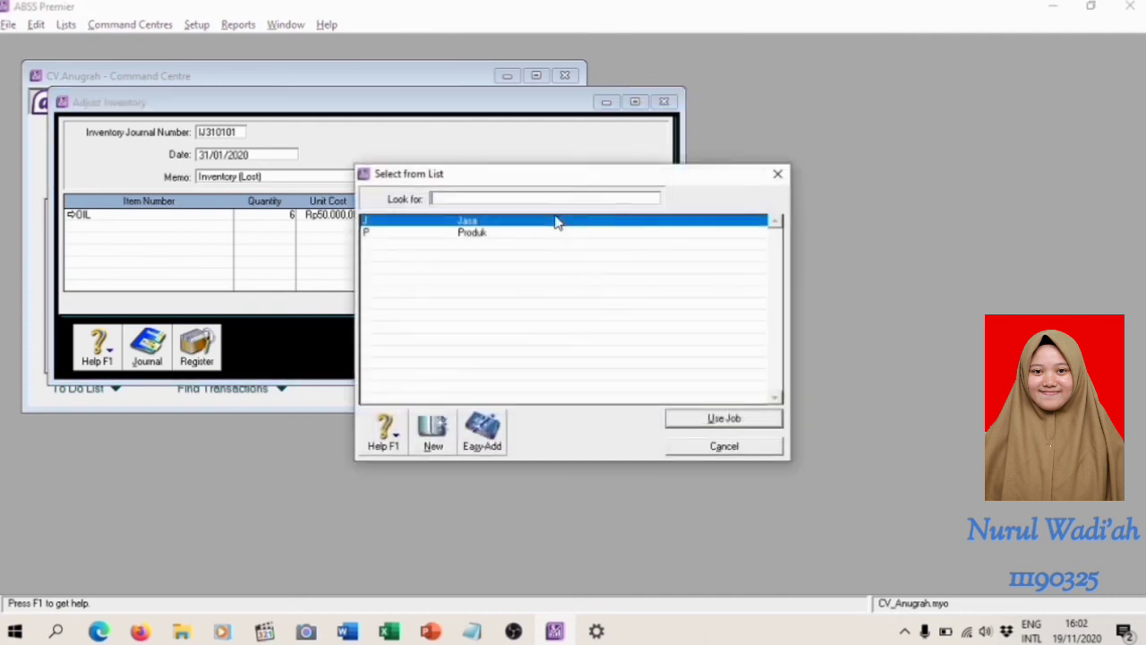
{"action": "type", "text": "P"}
{"action": "key", "text": "Return"}
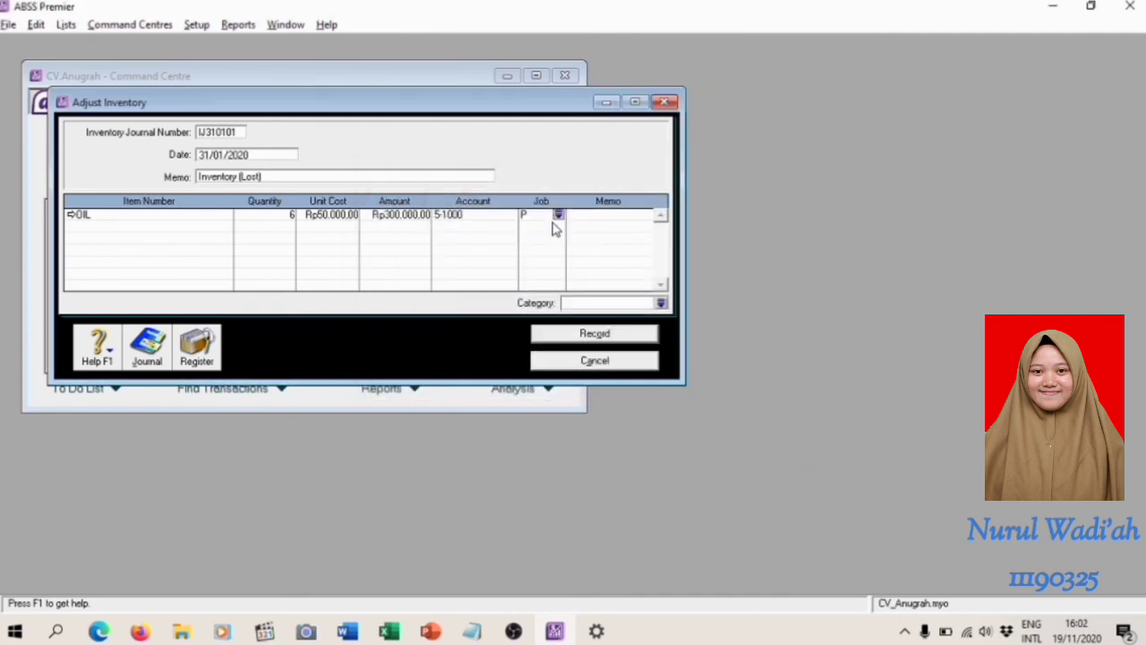
Assign category L to the inventory adjustment, review its recap, and record the entry before closing the form
{"action": "left_click", "coordinate": [661, 304]}
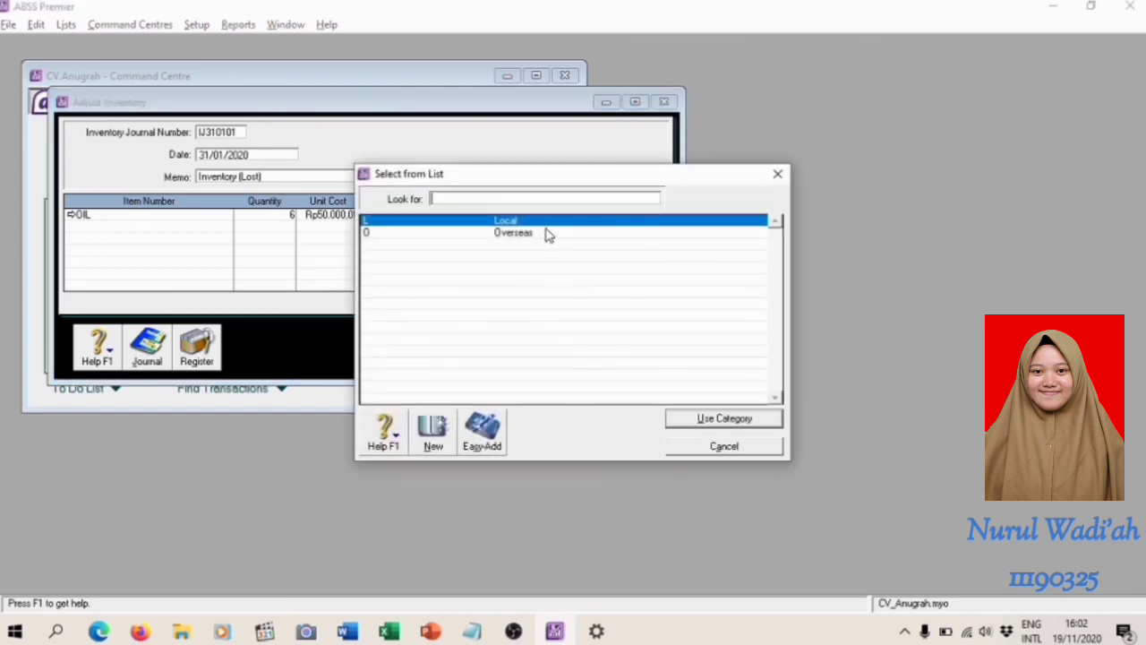
{"action": "key", "text": "Return"}
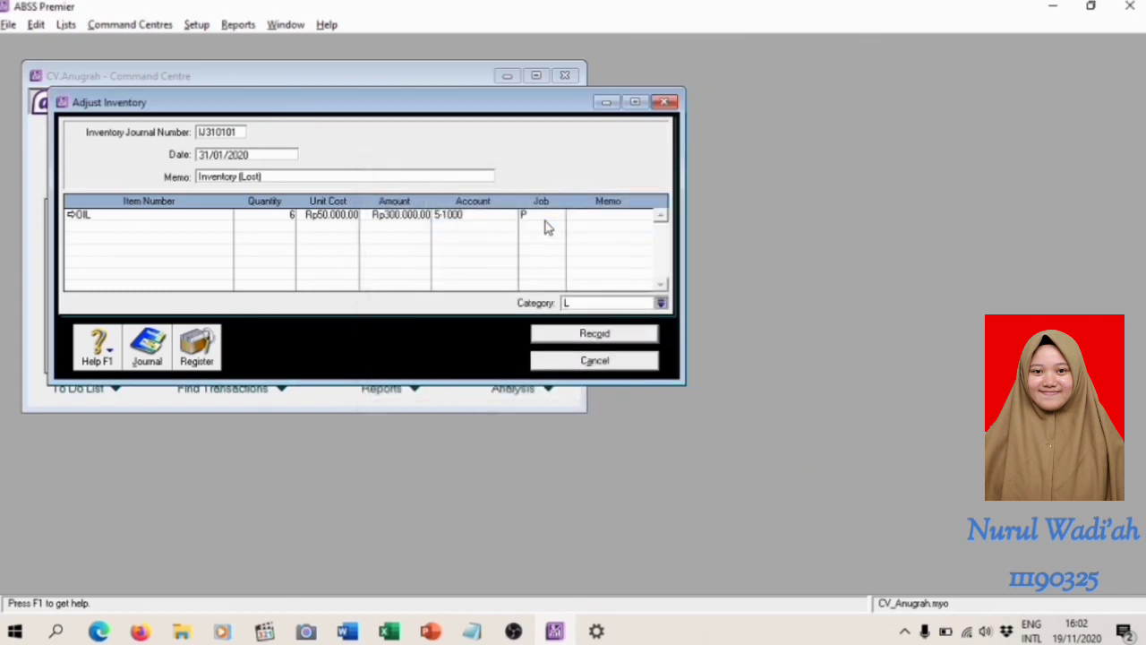
{"action": "key", "text": "ctrl+r"}
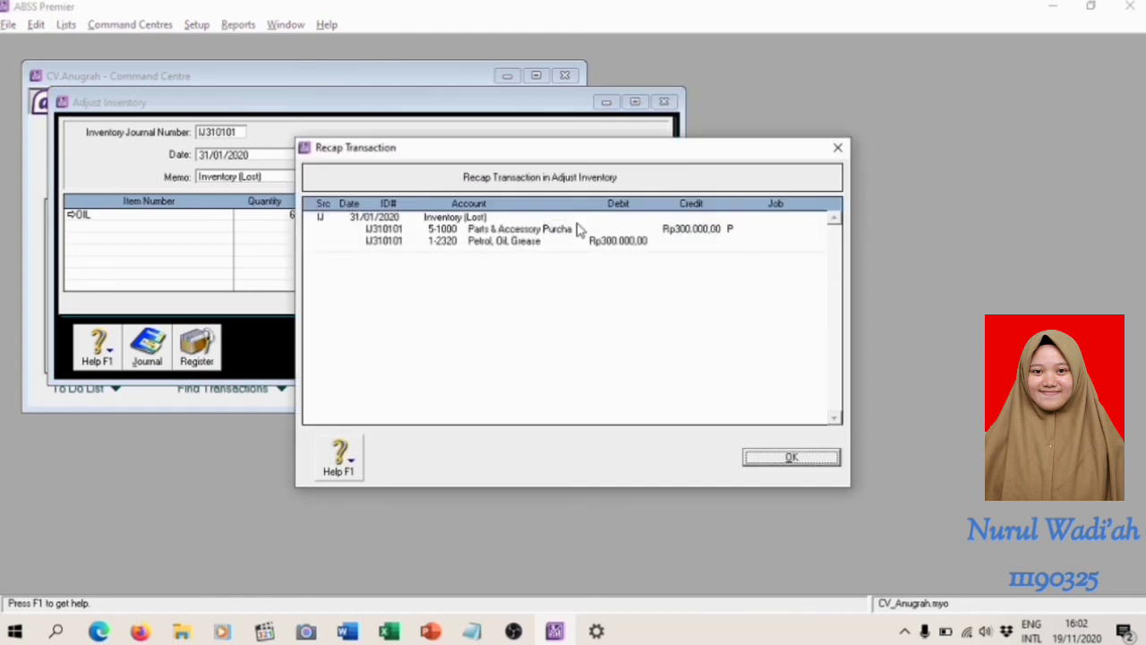
{"action": "left_click", "coordinate": [792, 458]}
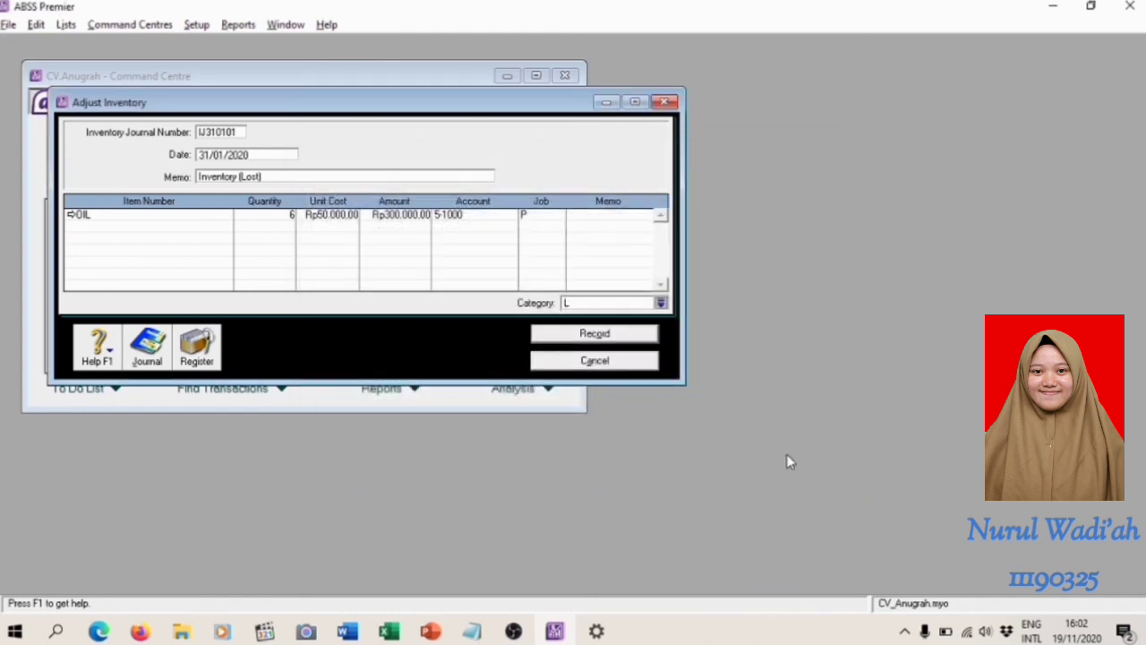
{"action": "left_click", "coordinate": [583, 339]}
{"action": "left_click", "coordinate": [615, 363]}
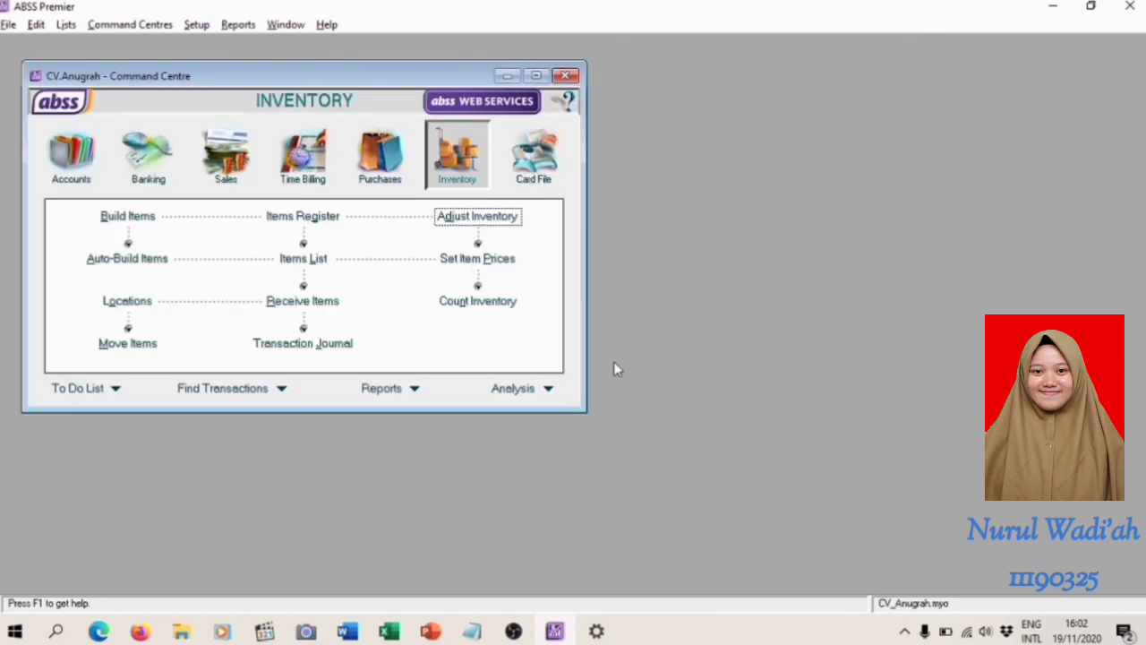
Switch to the Word module and read the bank reconciliation instructions for 31 January 2020
{"action": "key", "text": "alt+Tab"}
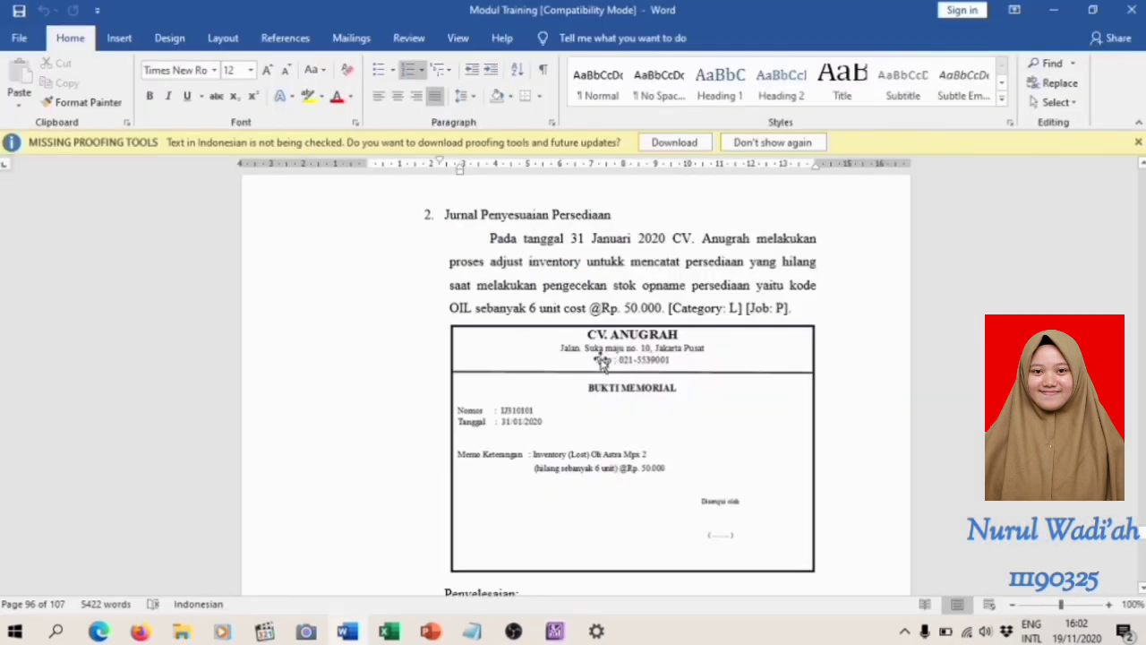
{"action": "scroll", "coordinate": [602, 359], "scroll_direction": "down", "scroll_amount": 20}
{"action": "scroll", "coordinate": [602, 359], "scroll_direction": "down", "scroll_amount": 6}
{"action": "scroll", "coordinate": [602, 361], "scroll_direction": "up", "scroll_amount": 2}
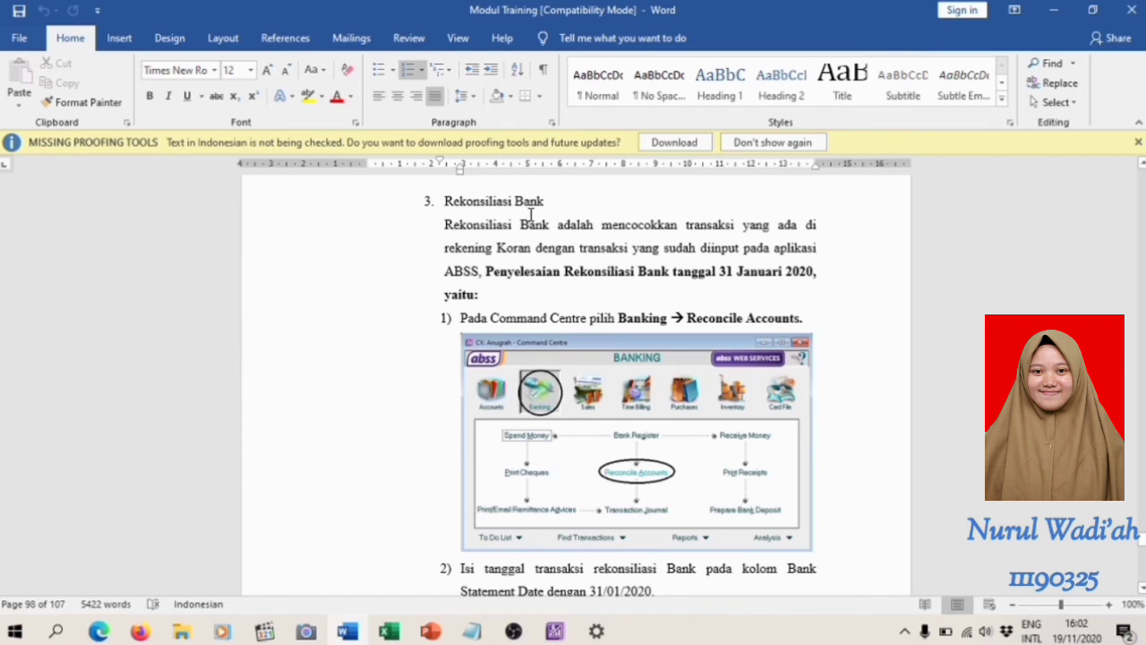
{"action": "scroll", "coordinate": [530, 215], "scroll_direction": "down", "scroll_amount": 3}
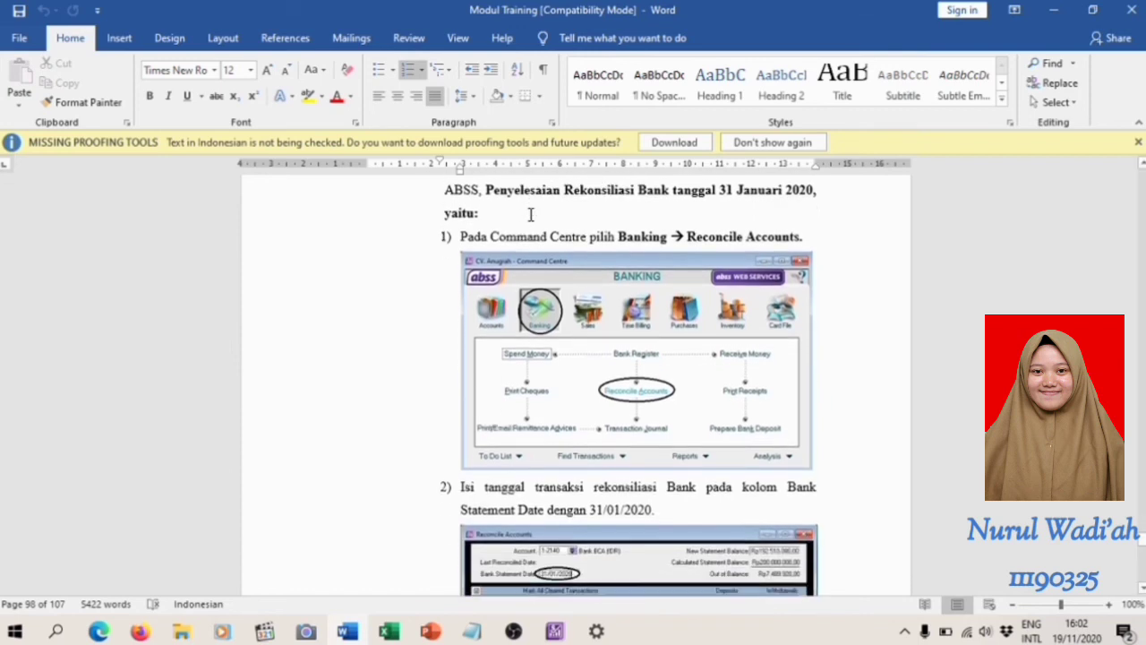
Return to ABSS Premier and open account reconciliation for account 1-2140 Bank BCA(IDR)
{"action": "key", "text": "alt+Tab"}
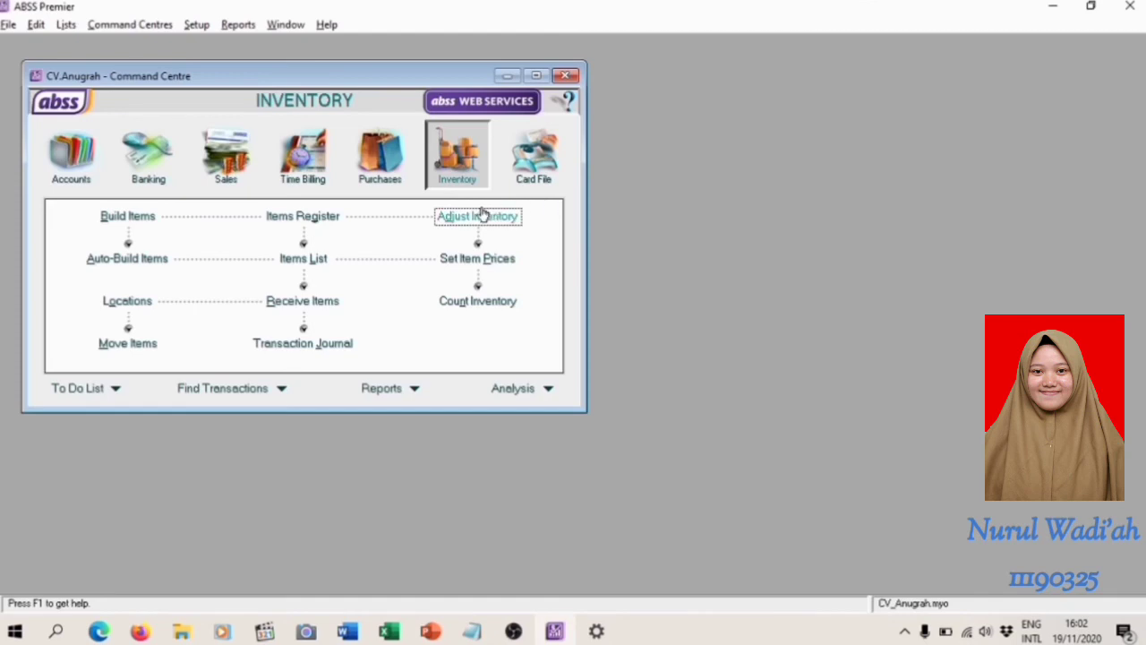
{"action": "left_click", "coordinate": [481, 216]}
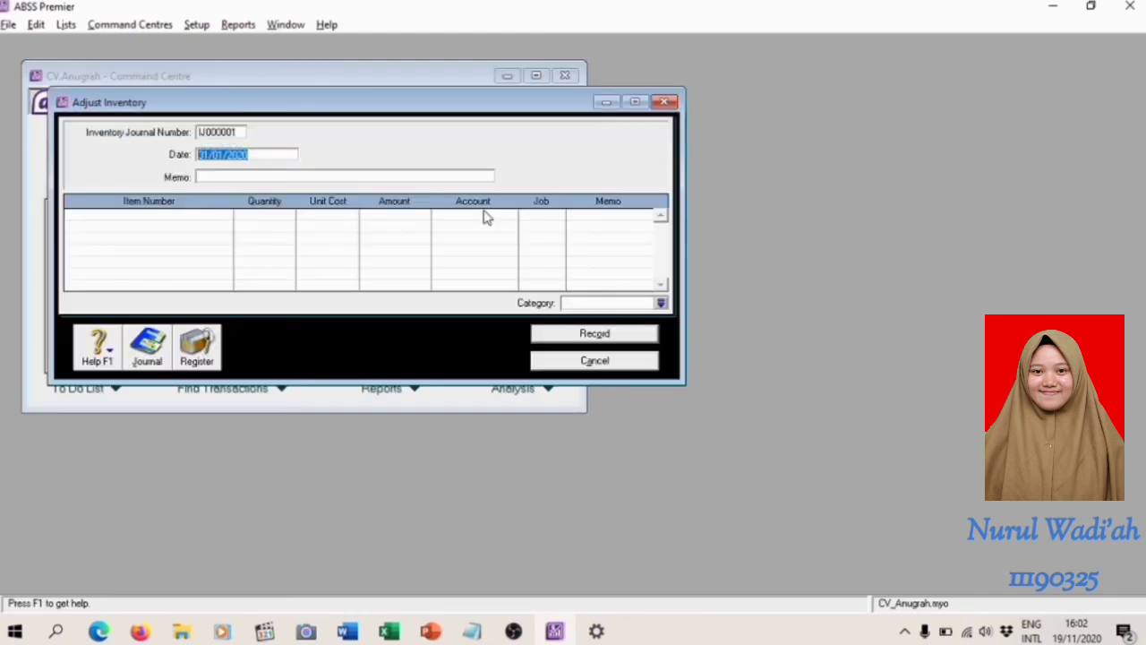
{"action": "left_click", "coordinate": [594, 361]}
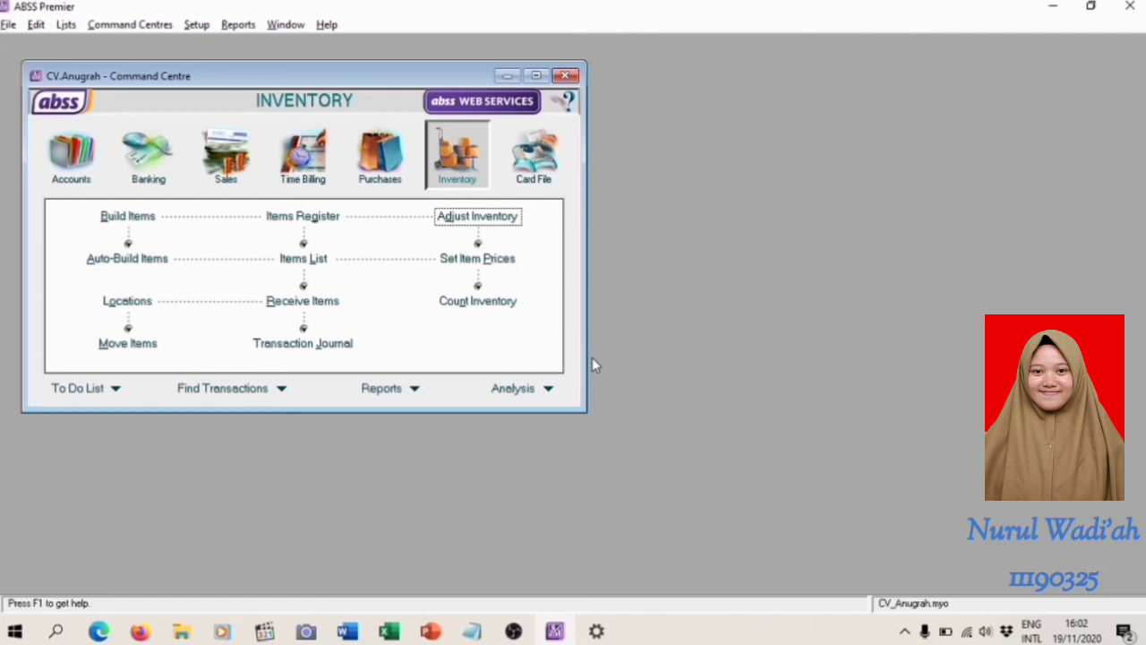
{"action": "left_click", "coordinate": [157, 172]}
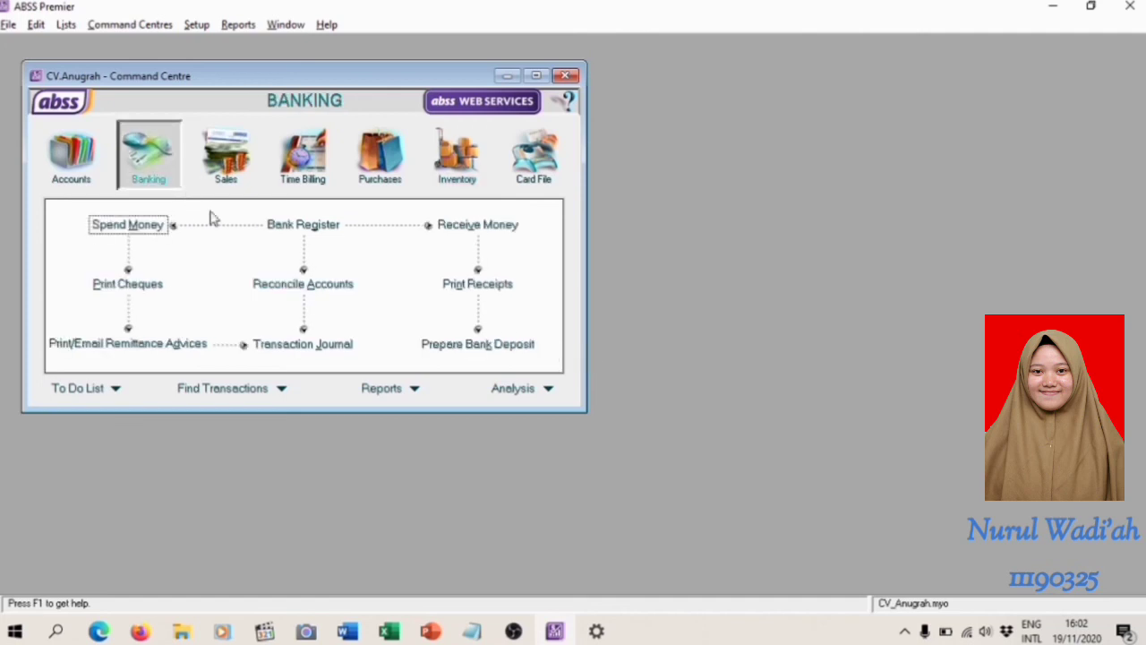
{"action": "left_click", "coordinate": [318, 291]}
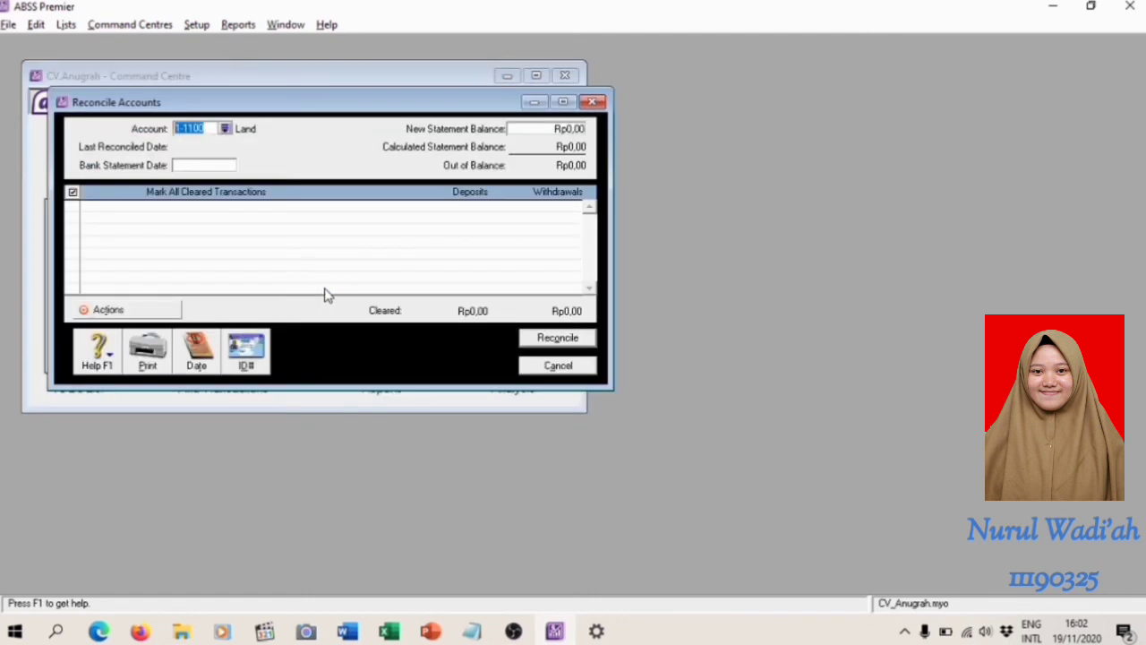
{"action": "left_click", "coordinate": [227, 129]}
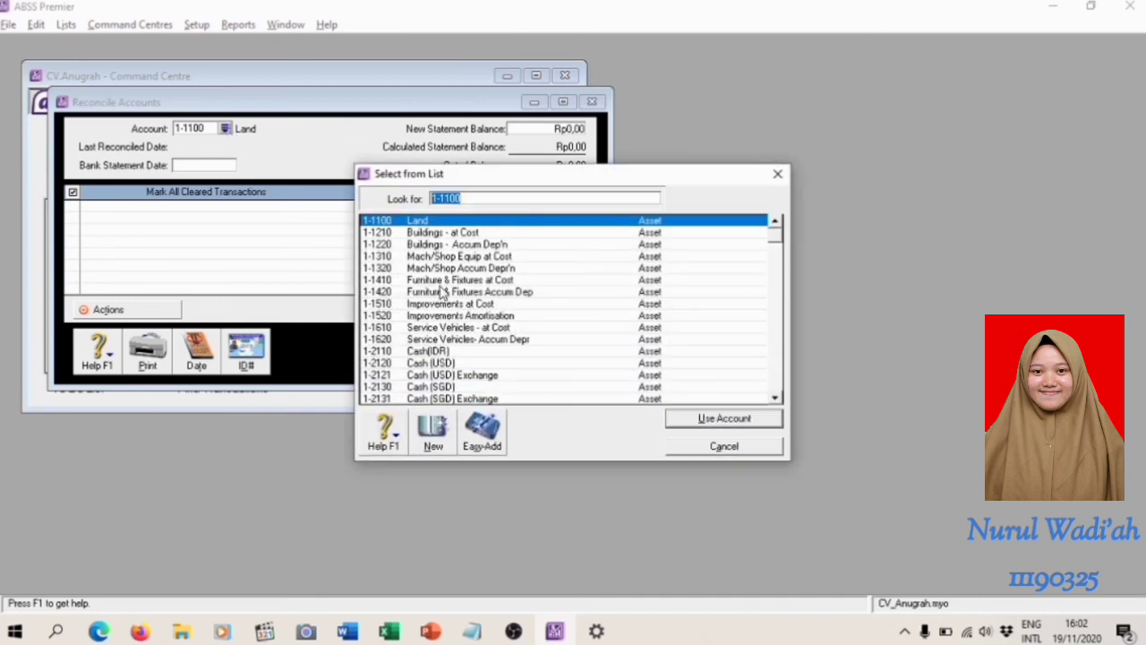
{"action": "scroll", "coordinate": [477, 384], "scroll_direction": "down", "scroll_amount": 2}
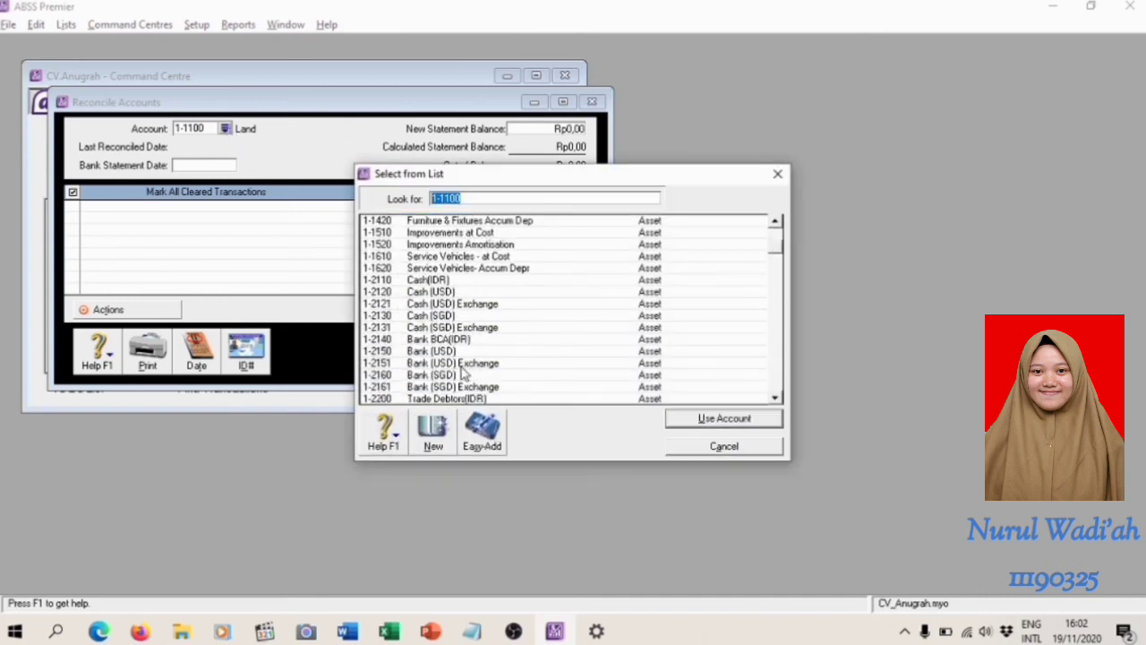
{"action": "left_click", "coordinate": [450, 340]}
{"action": "double_click", "coordinate": [450, 340]}
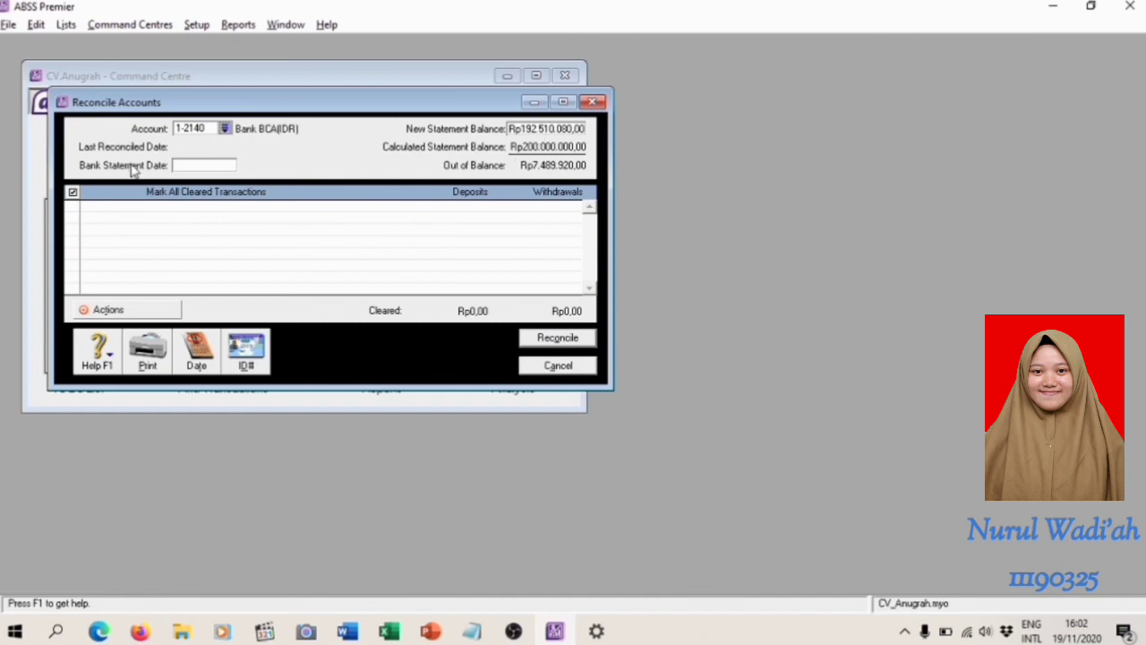
Set the bank statement date to 31/01/2020 to load the account's uncleared transactions
{"action": "left_click", "coordinate": [205, 164]}
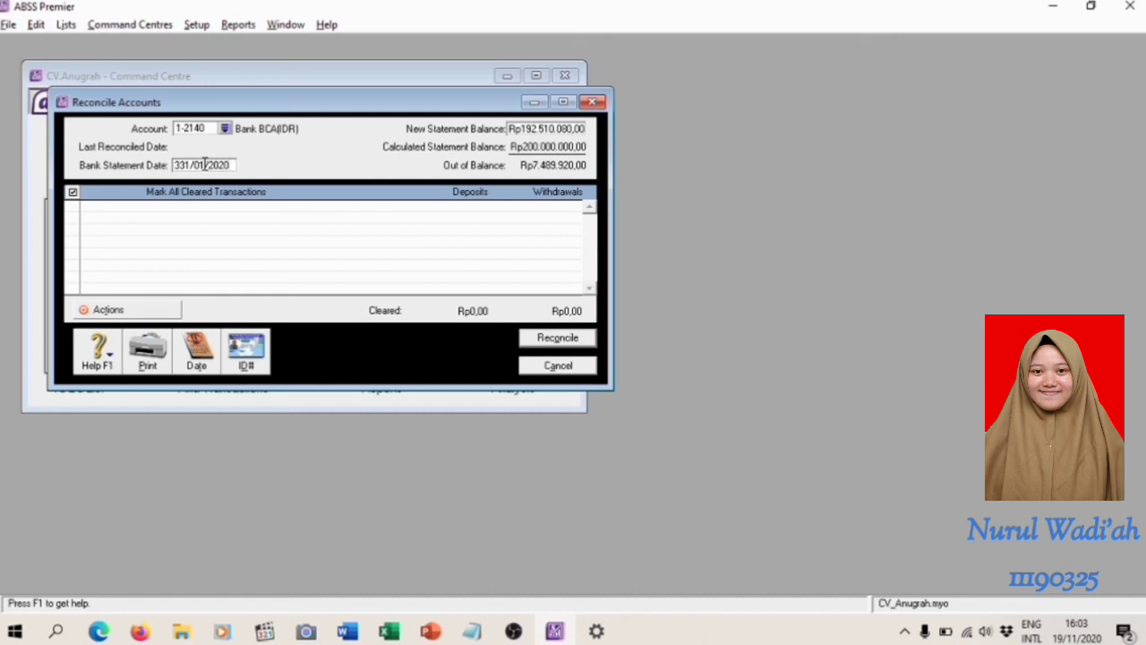
{"action": "left_click", "coordinate": [73, 192]}
{"action": "key", "text": "BackSpace"}
{"action": "left_click", "coordinate": [233, 168]}
{"action": "key", "text": "Tab"}
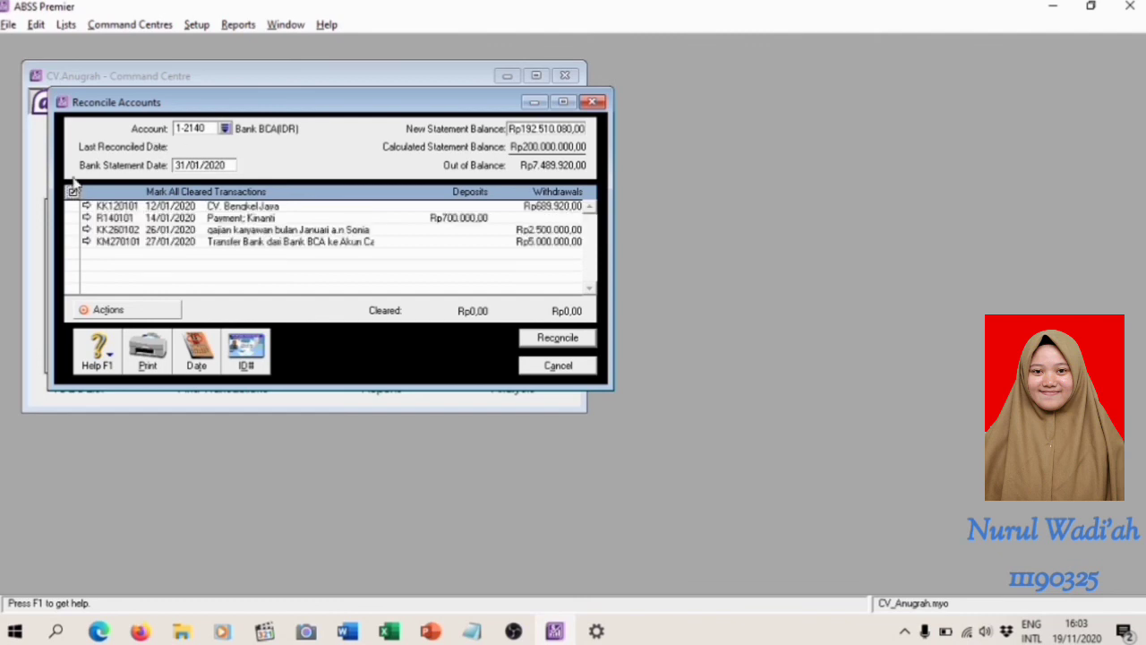
Mark transactions KK120101, R140101, KK260102 and KM270101 as cleared
{"action": "left_click", "coordinate": [72, 207]}
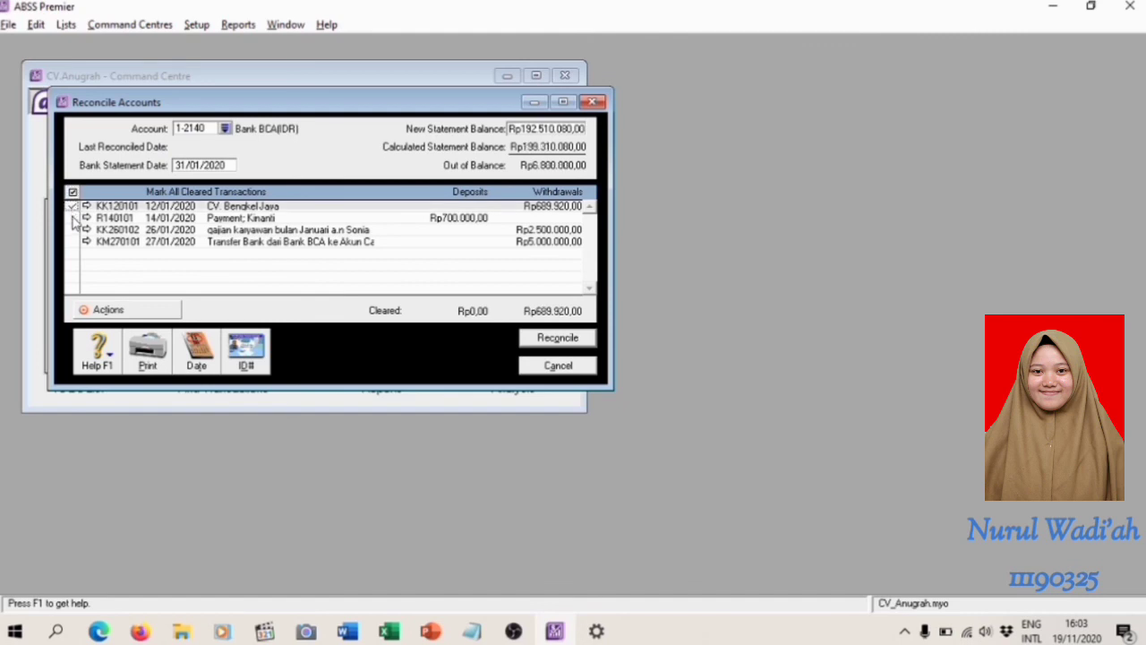
{"action": "left_click", "coordinate": [72, 218]}
{"action": "left_click", "coordinate": [72, 230]}
{"action": "left_click", "coordinate": [73, 242]}
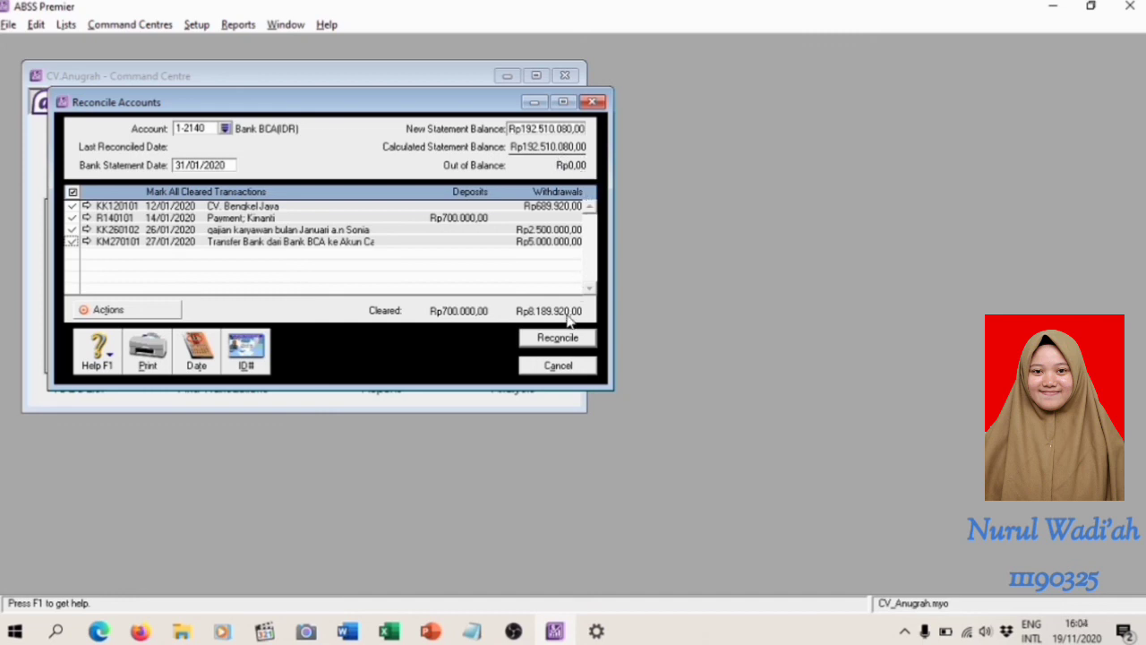
Reconcile the Bank BCA(IDR) account without printing a report, and close the reconciliation form
{"action": "left_click", "coordinate": [576, 341]}
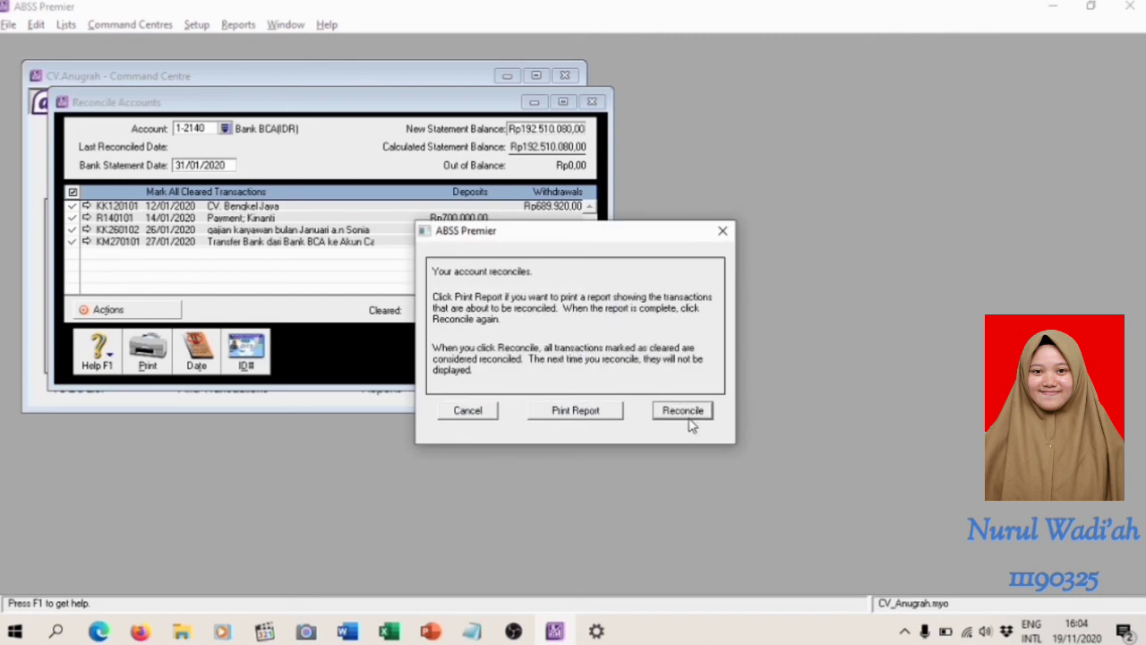
{"action": "left_click", "coordinate": [685, 410]}
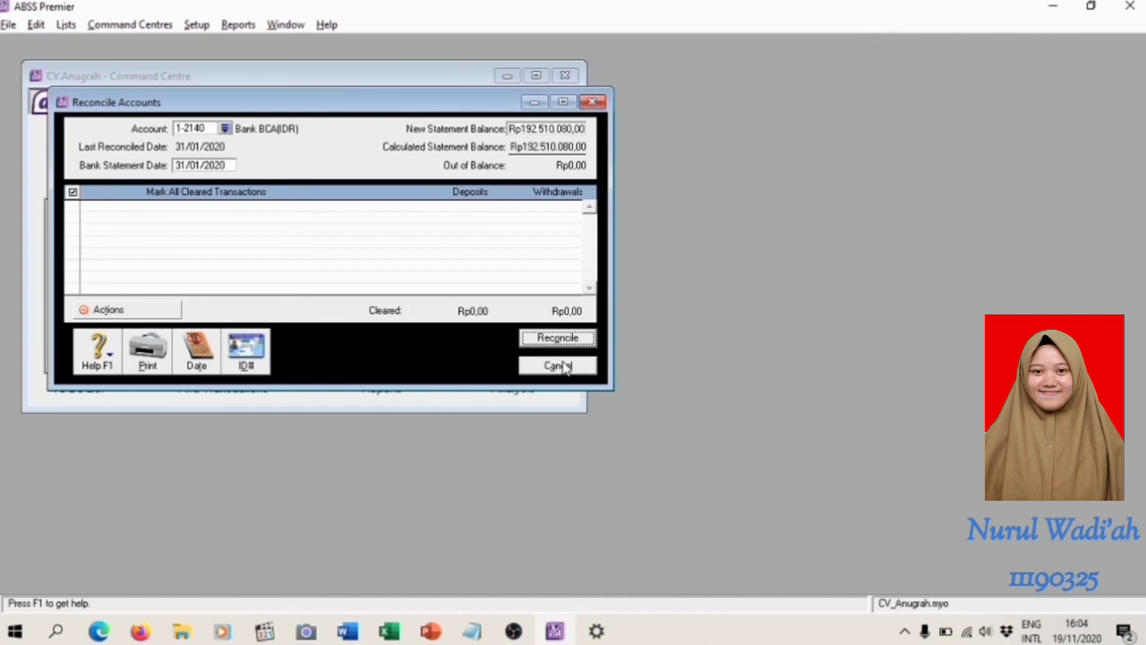
{"action": "left_click", "coordinate": [558, 365]}
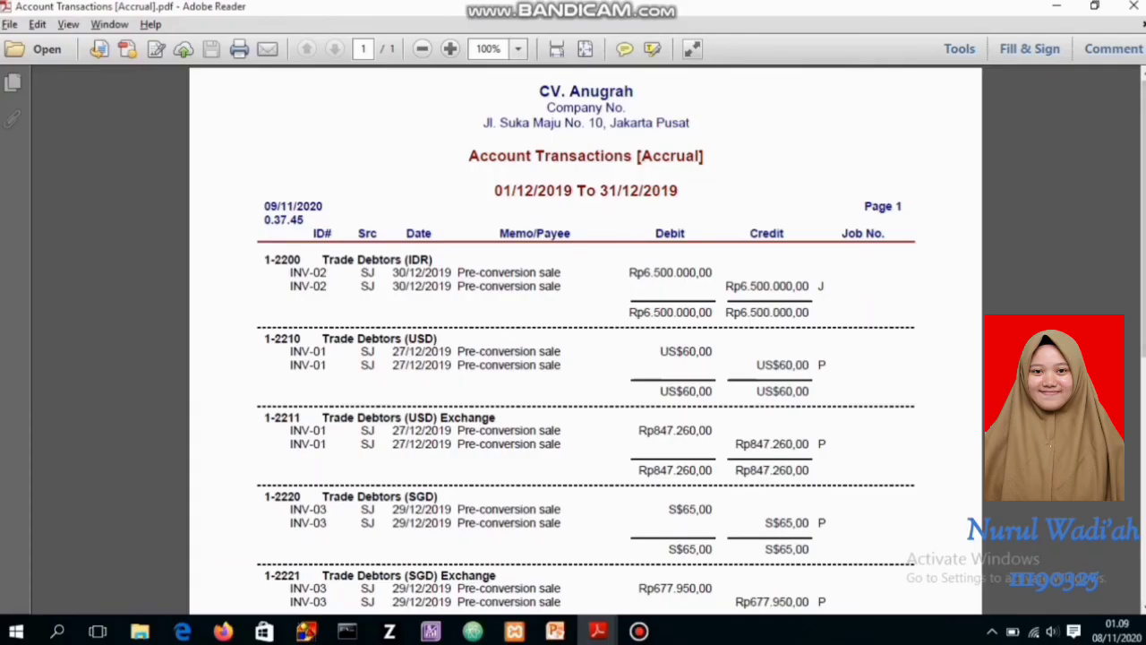
Review the December 2019 Account Transactions report, and bring up the January 2020 Income Statement PDF at 100% zoom
{"action": "left_click_drag", "start_coordinate": [1144, 220], "coordinate": [1143, 153]}
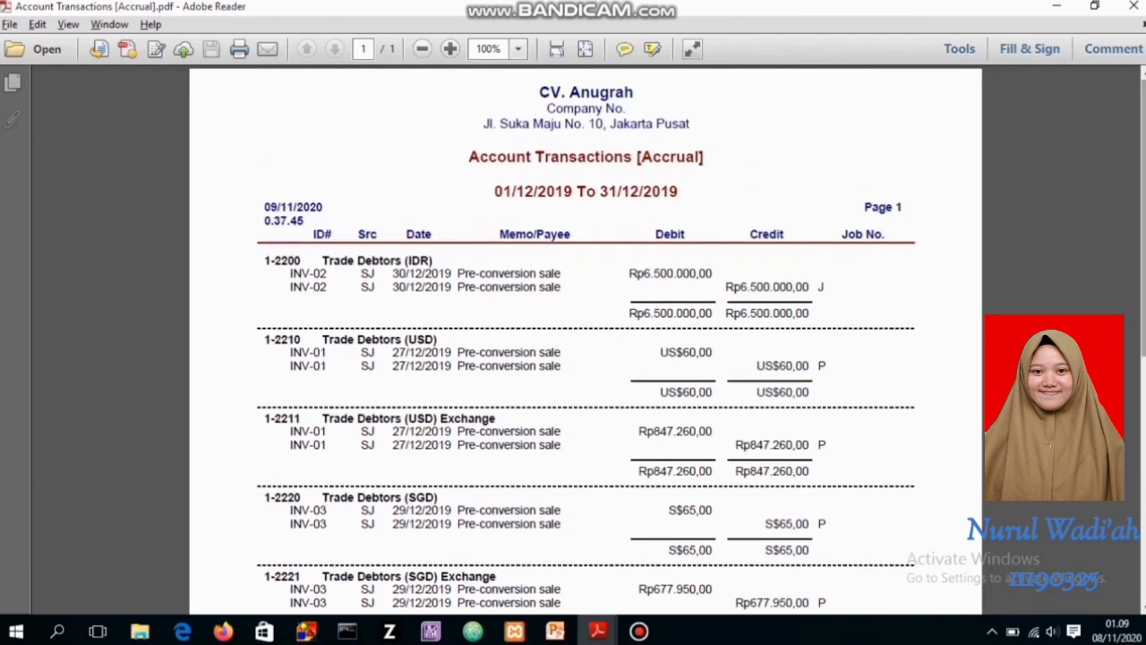
{"action": "key", "text": "alt+Tab"}
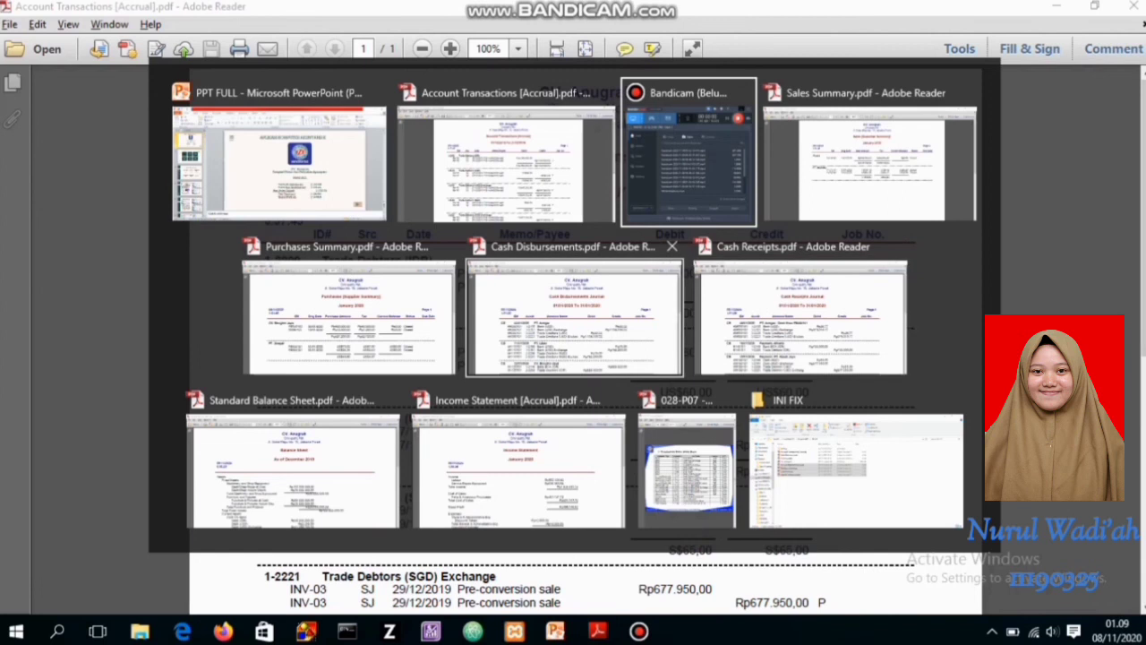
{"action": "key", "text": "alt+Tab"}
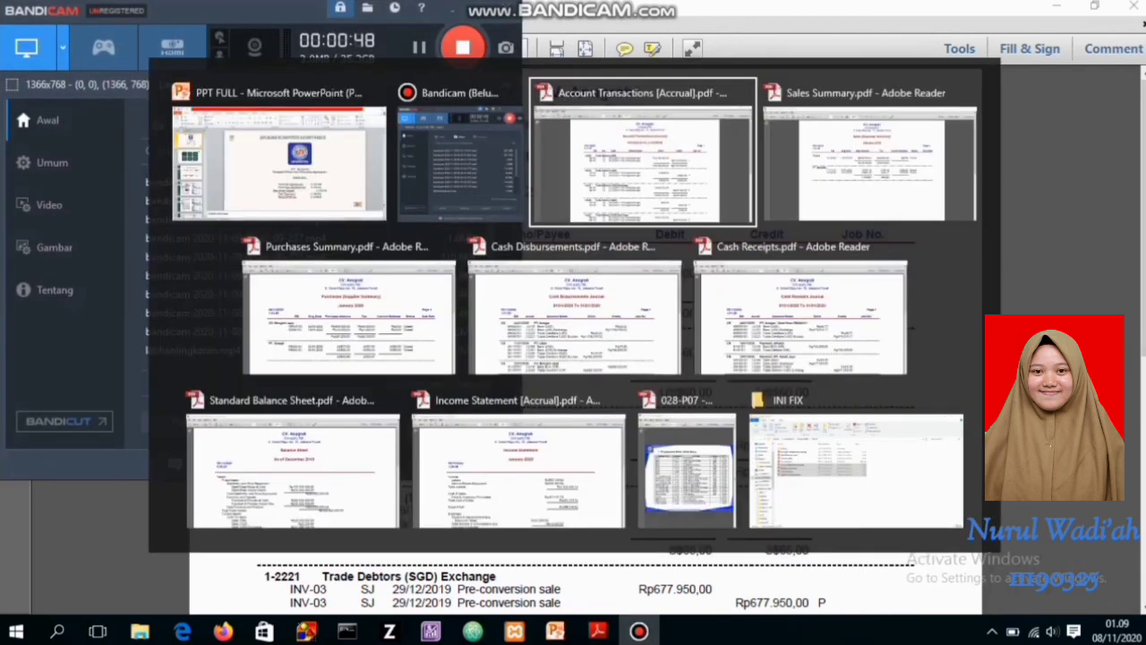
{"action": "left_click", "coordinate": [457, 506]}
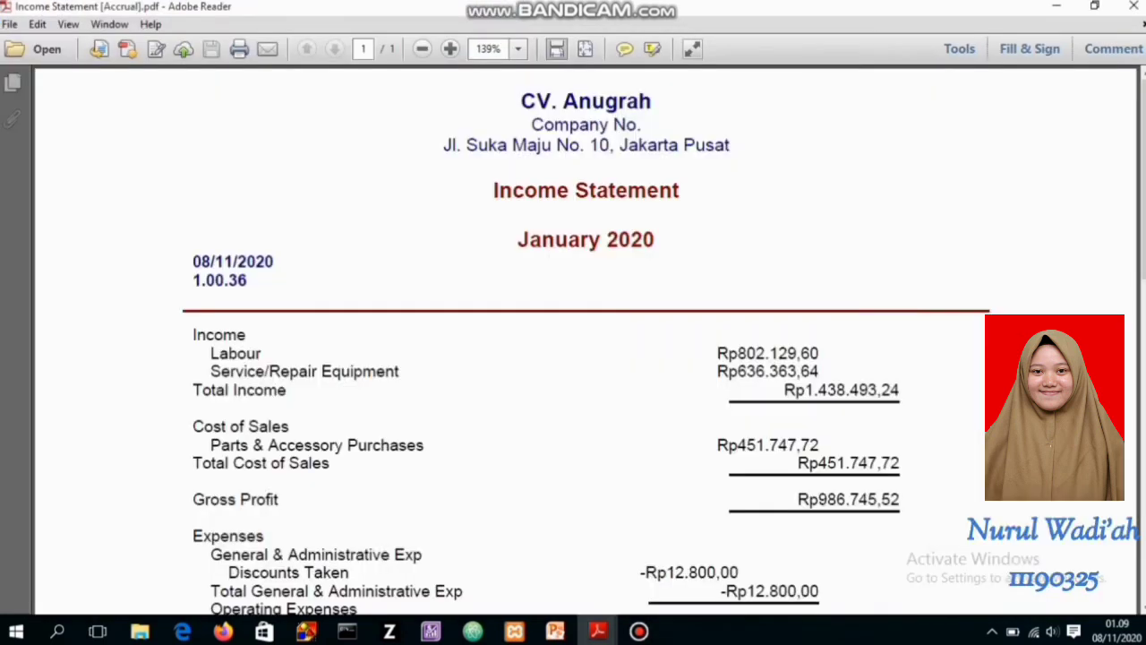
{"action": "key", "text": "ctrl+minus"}
{"action": "key", "text": "ctrl+minus"}
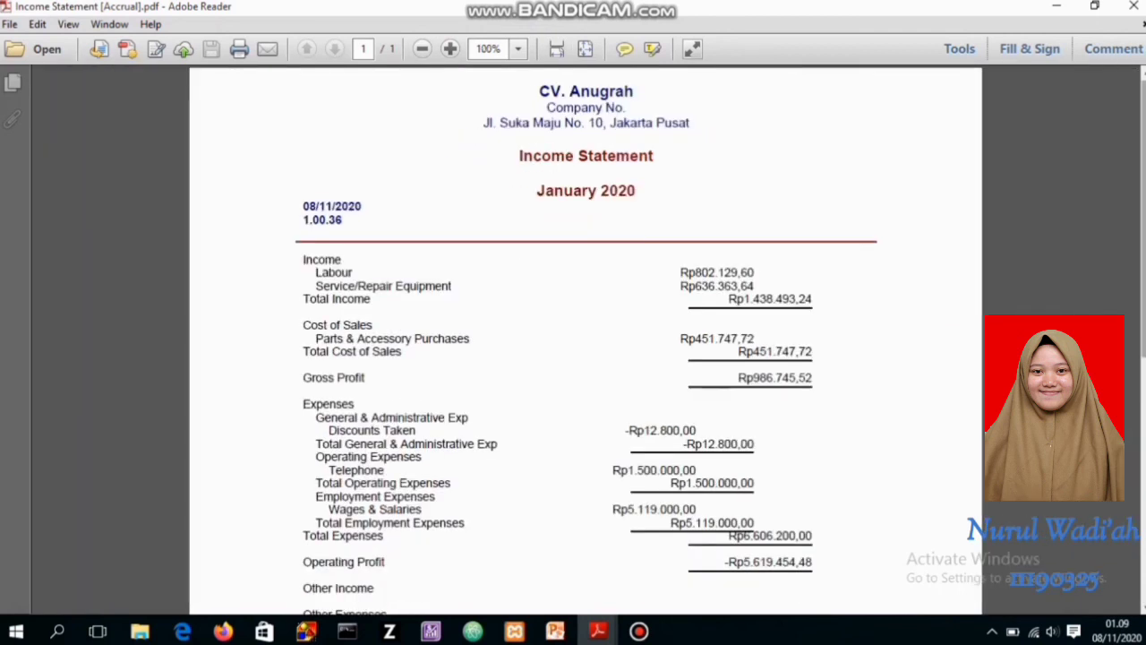
Examine the income statement's income, cost of sales and expenses down to the net profit or loss line
{"action": "scroll", "coordinate": [585, 358], "scroll_direction": "down", "scroll_amount": 1}
{"action": "scroll", "coordinate": [586, 358], "scroll_direction": "down", "scroll_amount": 3}
{"action": "scroll", "coordinate": [586, 358], "scroll_direction": "down", "scroll_amount": 3}
{"action": "scroll", "coordinate": [586, 358], "scroll_direction": "down", "scroll_amount": 3}
{"action": "scroll", "coordinate": [586, 358], "scroll_direction": "down", "scroll_amount": 4}
{"action": "scroll", "coordinate": [586, 358], "scroll_direction": "down", "scroll_amount": 5}
{"action": "scroll", "coordinate": [585, 358], "scroll_direction": "down", "scroll_amount": 3}
{"action": "scroll", "coordinate": [586, 358], "scroll_direction": "down", "scroll_amount": 1}
{"action": "scroll", "coordinate": [586, 358], "scroll_direction": "down", "scroll_amount": 1}
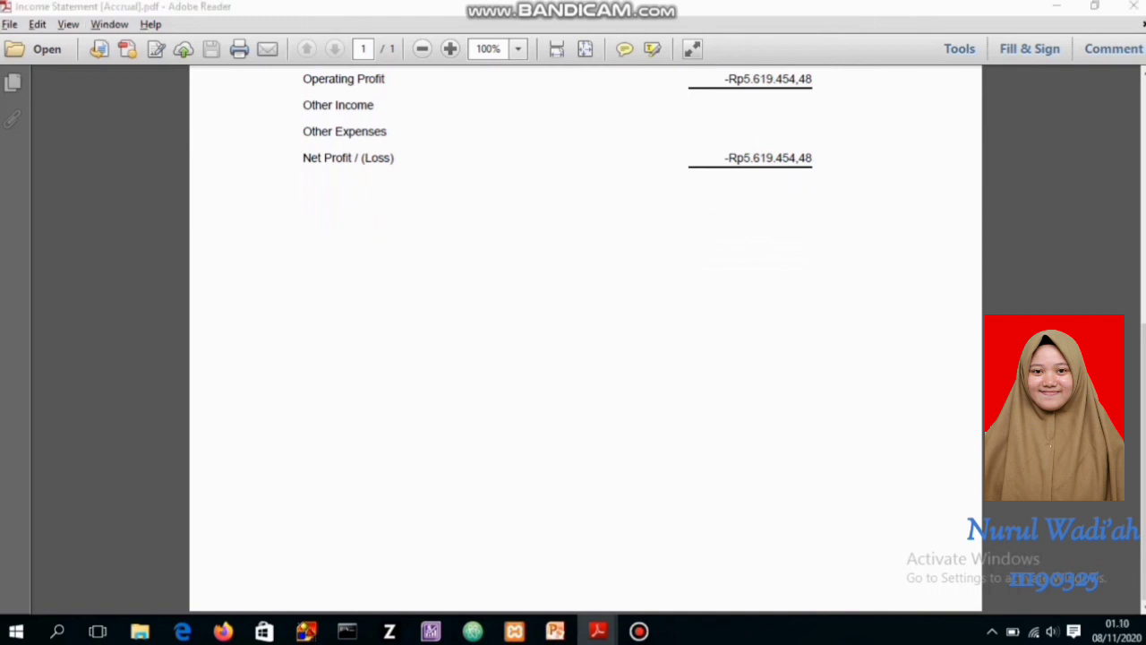
Switch to the Standard Balance Sheet PDF for December 2019 and review its assets, liabilities and equity at 100% zoom
{"action": "key", "text": "alt+Tab"}
{"action": "left_click", "coordinate": [517, 470]}
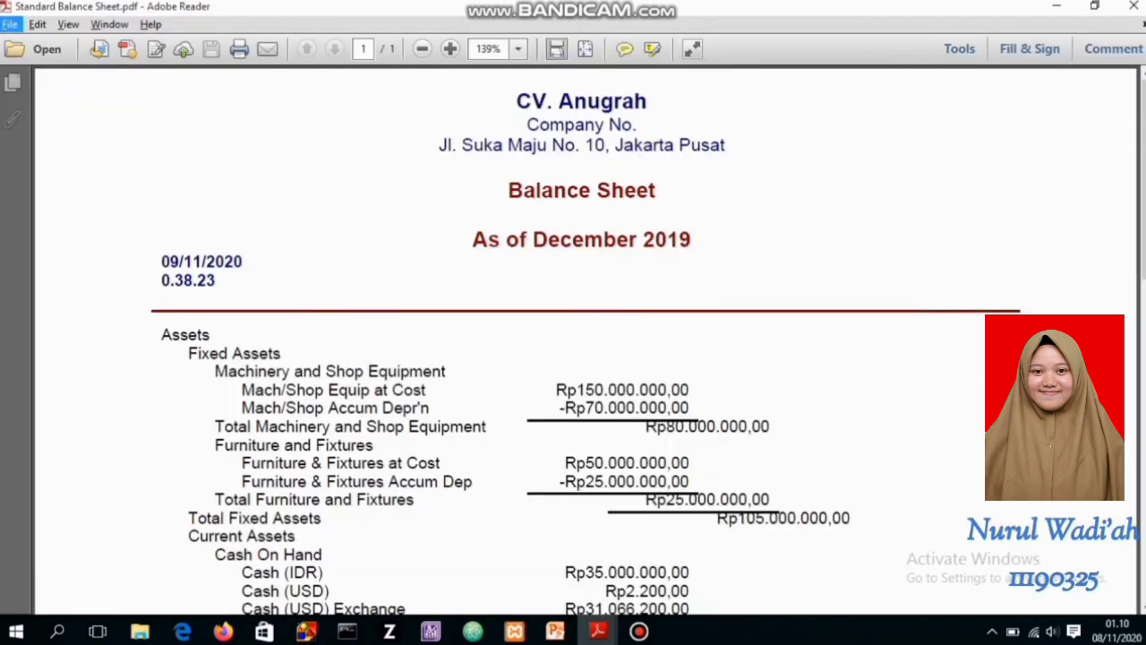
{"action": "key", "text": "ctrl+minus"}
{"action": "key", "text": "ctrl+minus"}
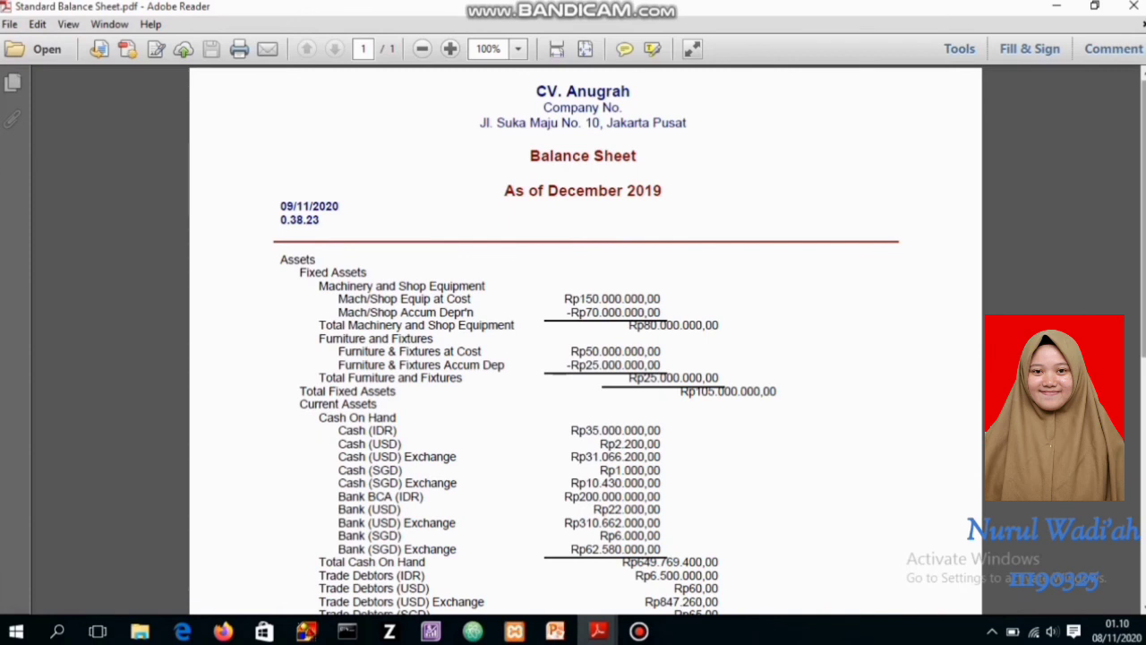
{"action": "left_click_drag", "start_coordinate": [1144, 219], "coordinate": [1143, 423]}
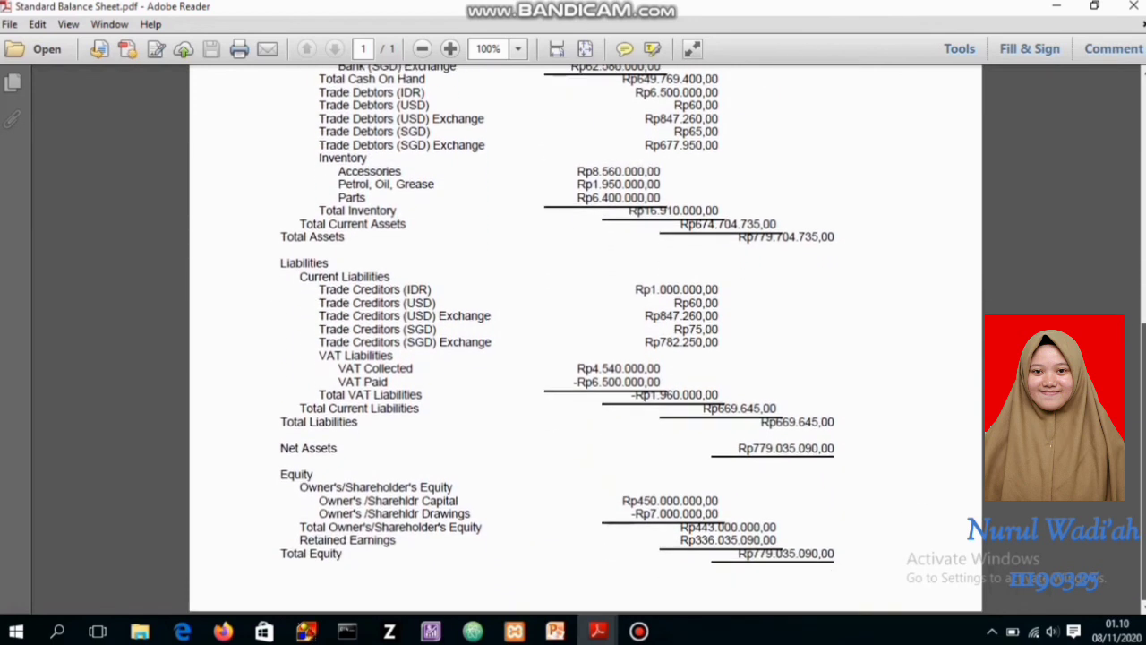
Review the Cash Receipts and Cash Disbursements journals for 01/01/2020 to 31/01/2020 in their PDFs
{"action": "key", "text": "alt+Tab"}
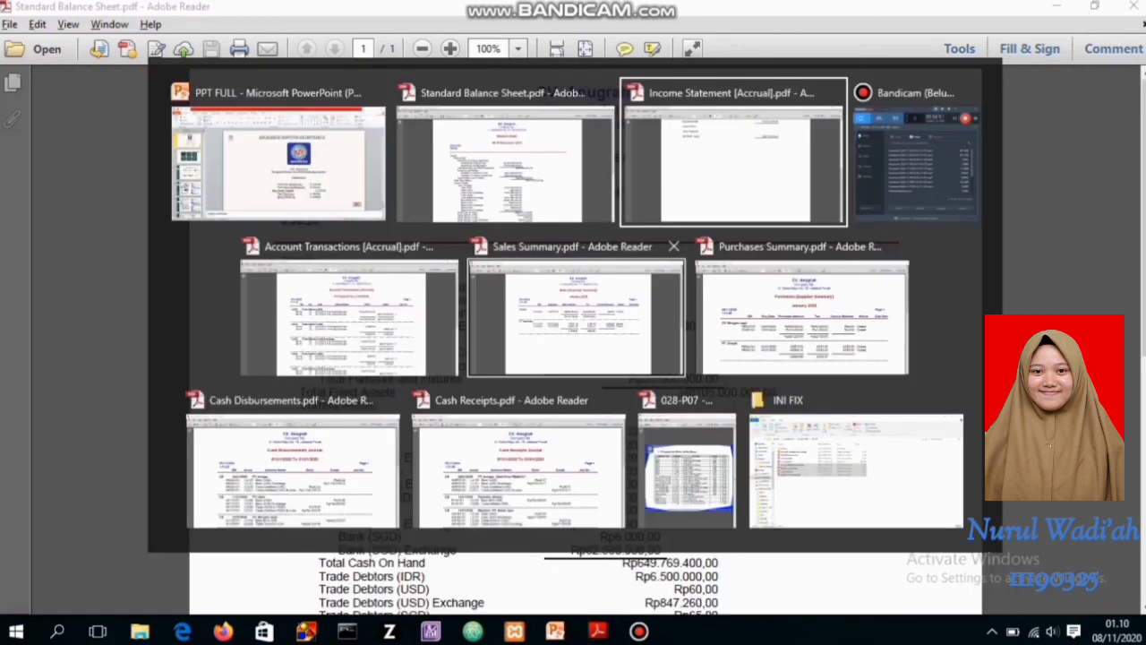
{"action": "left_click", "coordinate": [519, 472]}
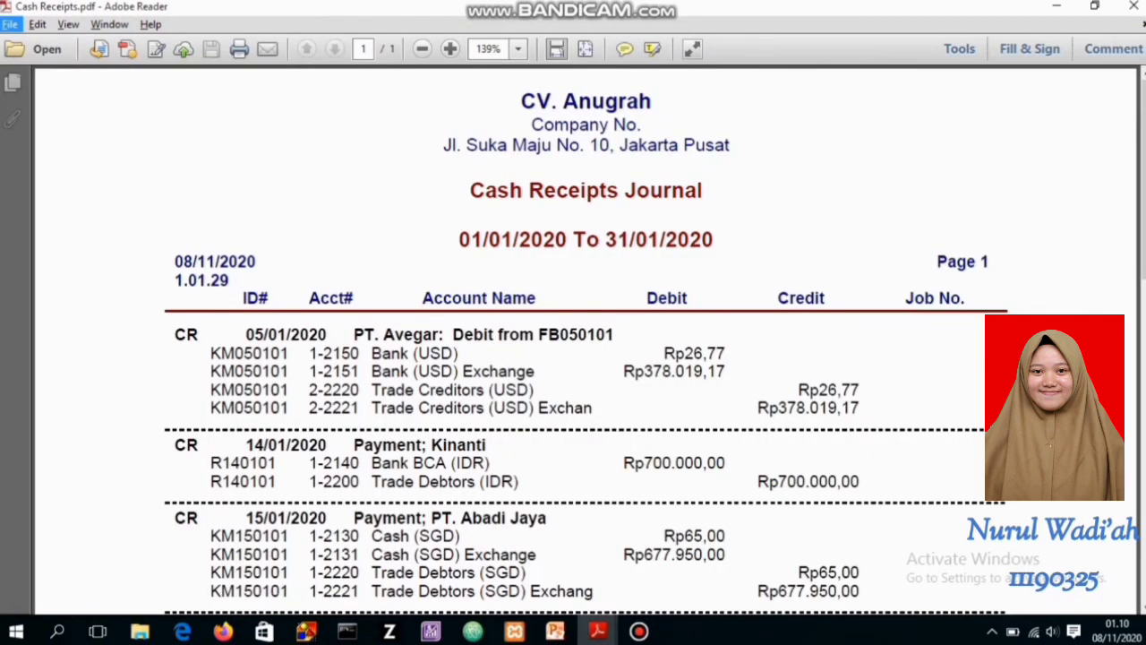
{"action": "left_click", "coordinate": [423, 50]}
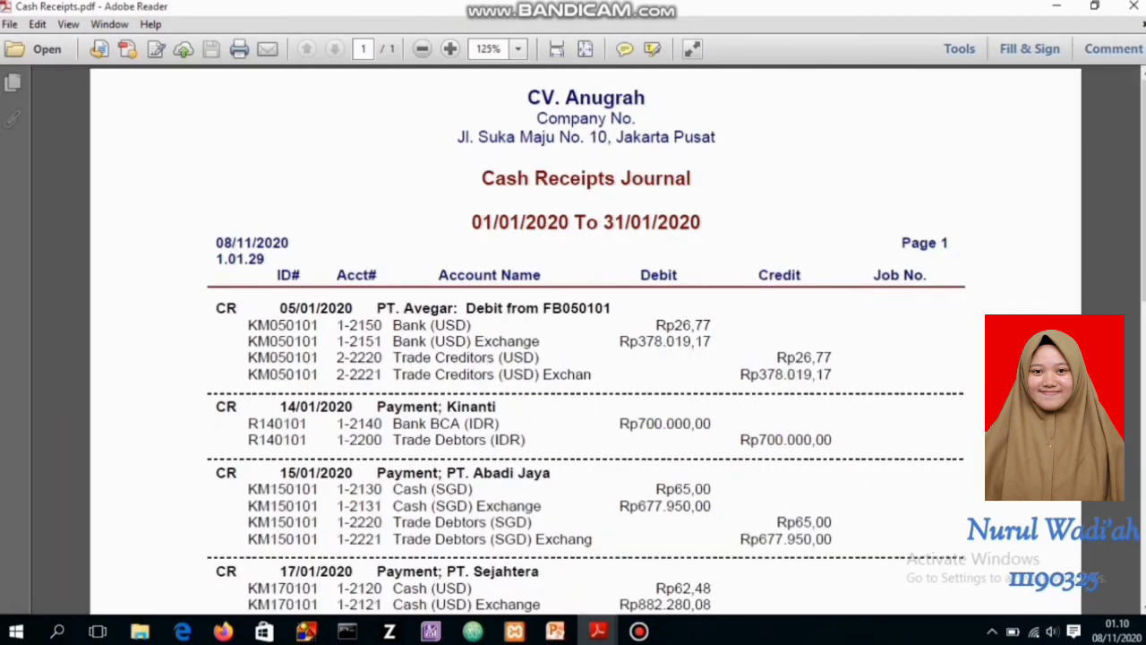
{"action": "left_click", "coordinate": [423, 49]}
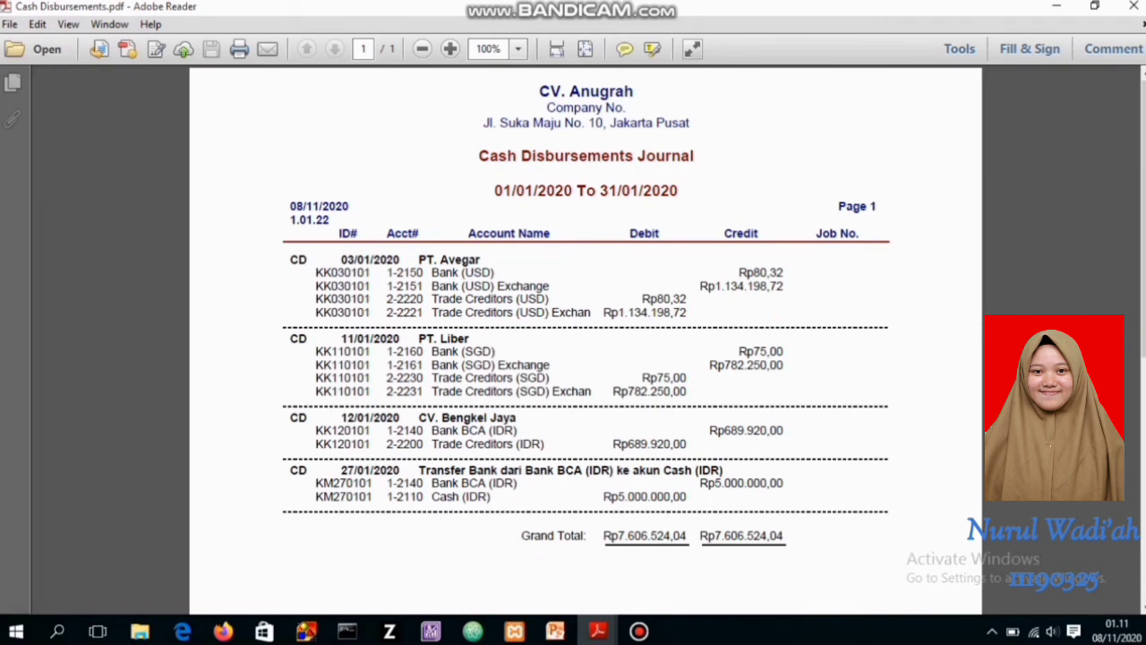
Switch to the Purchases Summary PDF and review the January 2020 purchases by supplier at 125% zoom
{"action": "key", "text": "alt+Tab"}
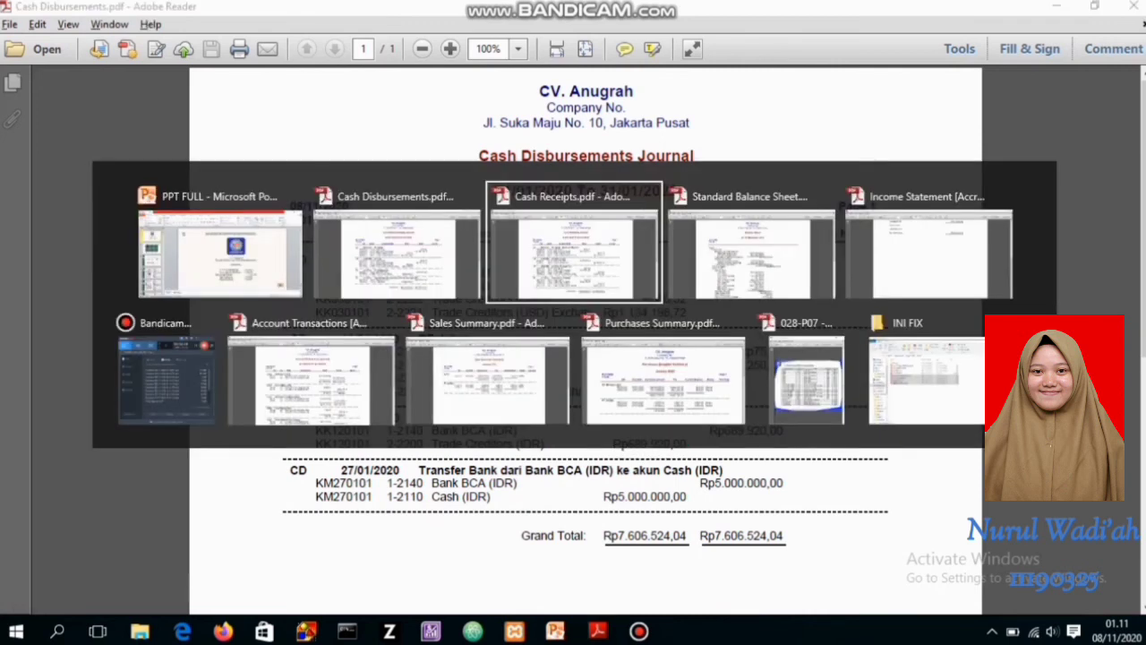
{"action": "key", "text": "alt+Tab"}
{"action": "key", "text": "alt+Tab"}
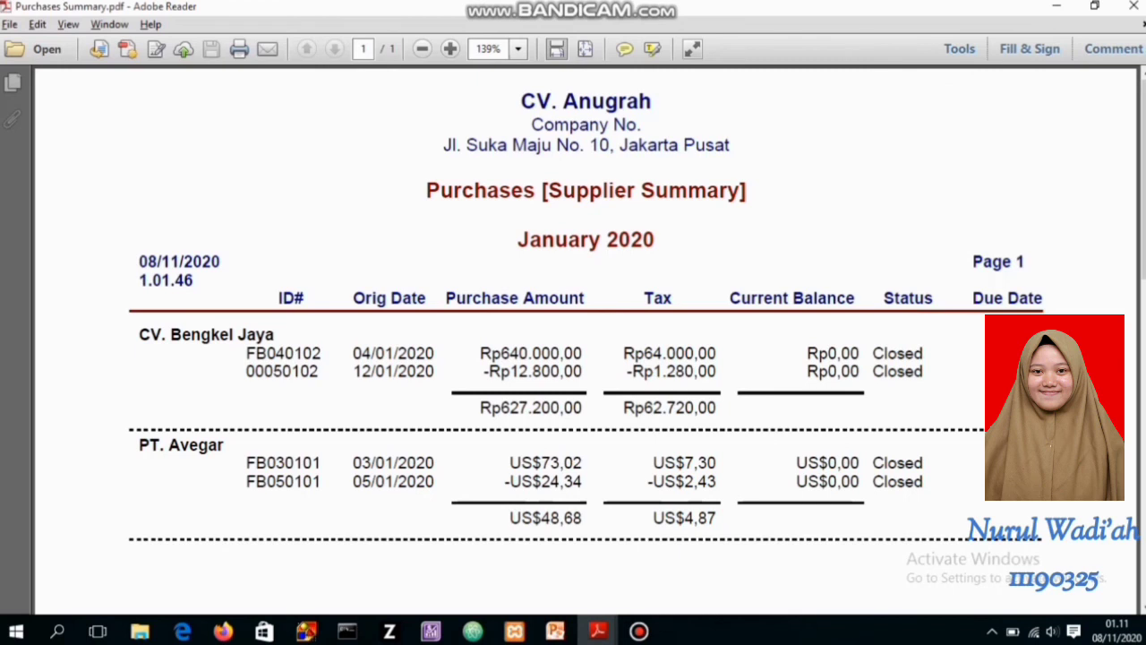
{"action": "left_click", "coordinate": [422, 49]}
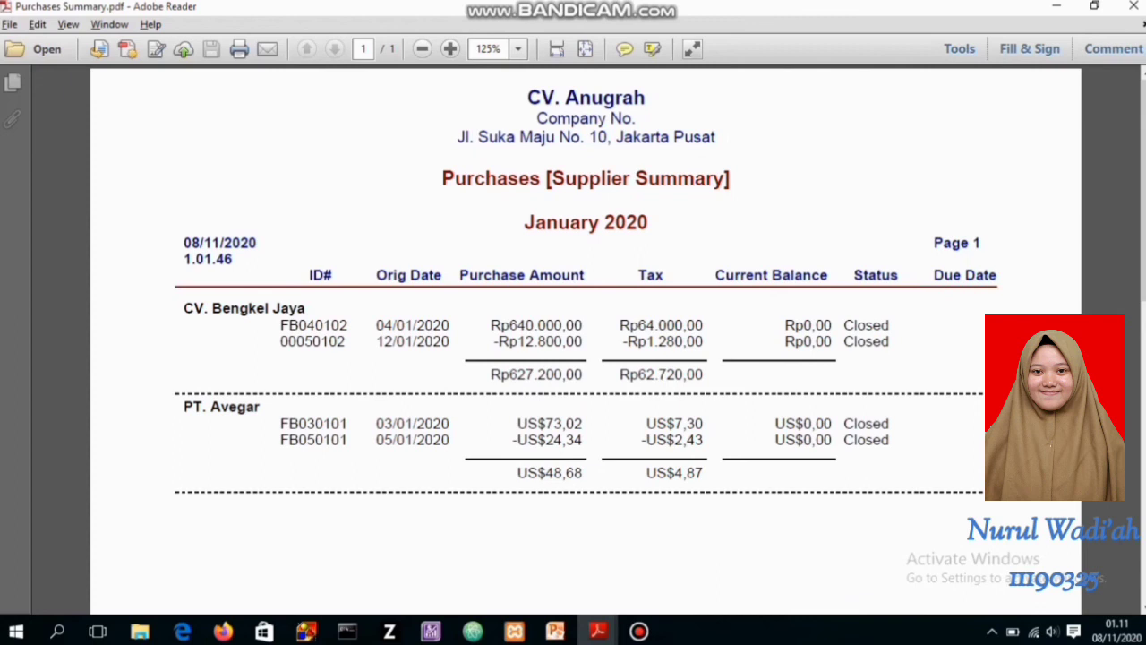
Switch to the Sales Summary PDF and review the January 2020 sales by customer at 100% zoom
{"action": "key", "text": "alt+Tab"}
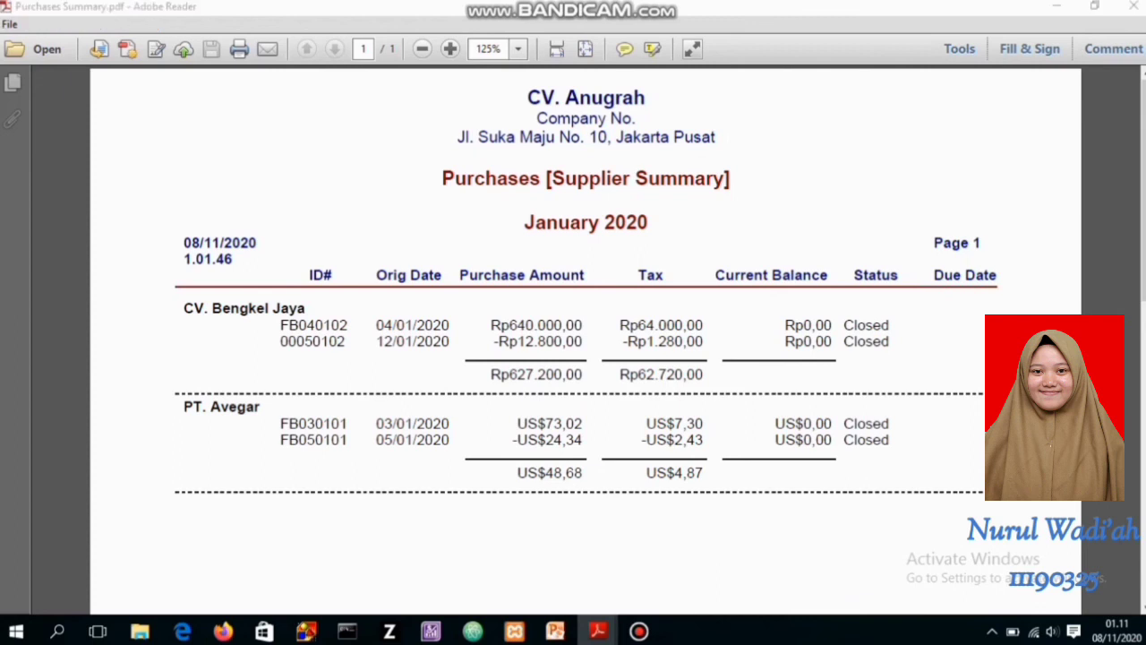
{"action": "key", "text": "alt+Tab"}
{"action": "key", "text": "alt+Down"}
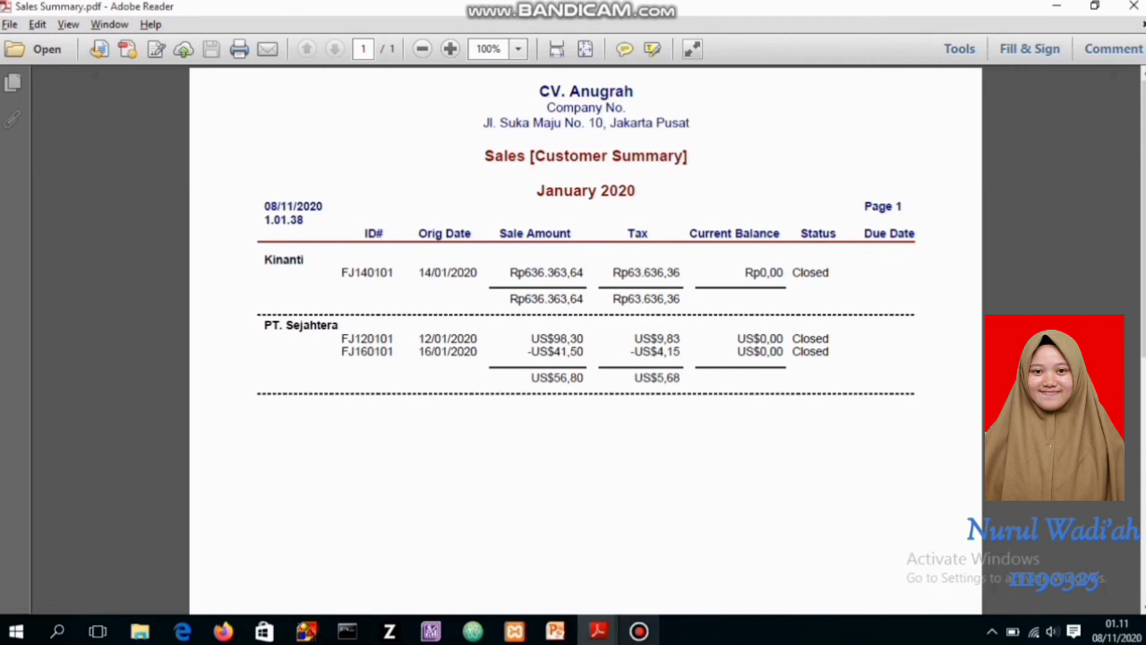
{"action": "mouse_move", "coordinate": [638, 631]}
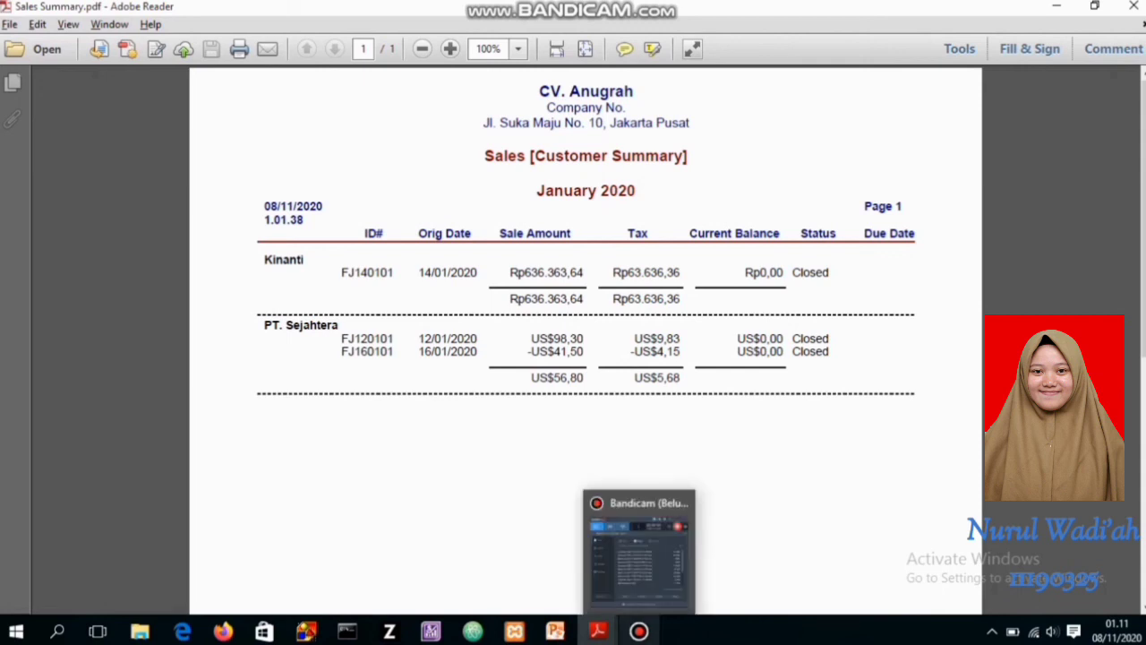